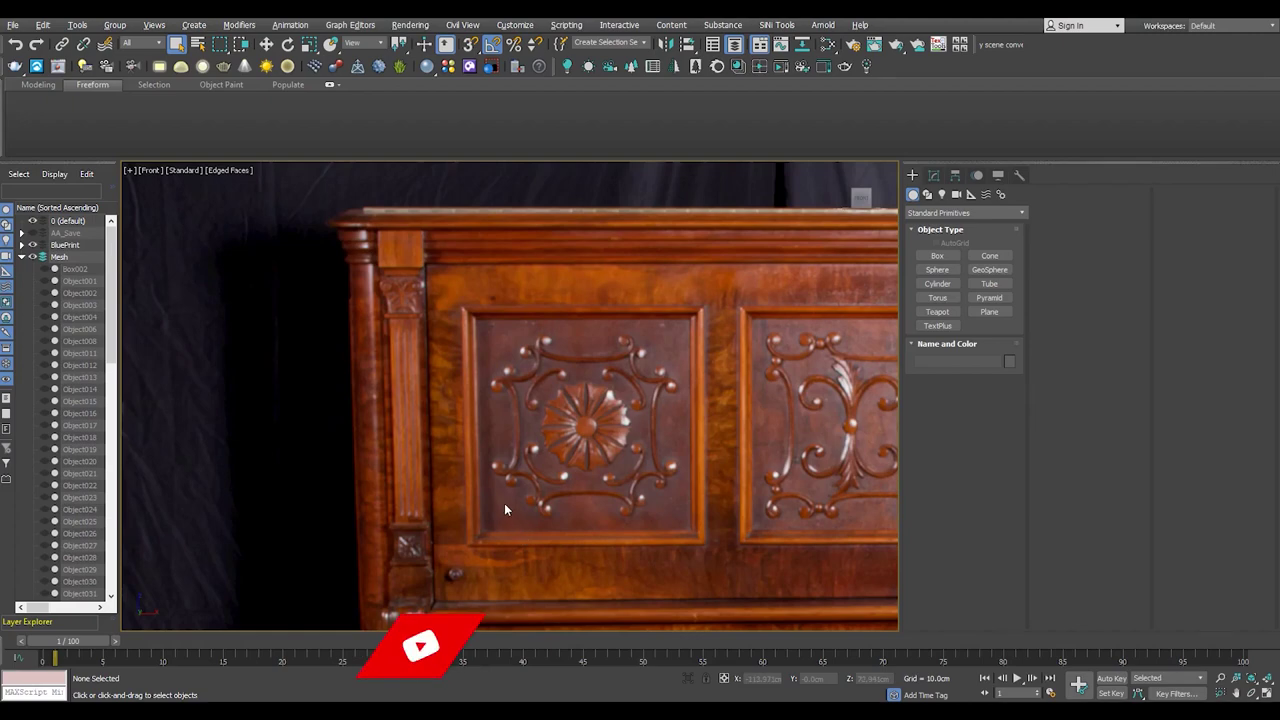
scroll(390, 215, "up", 6)
- Draw a 9.598 × 11.833 cm plane over the pillar's top block with Length/Width Segs set to 1
left_click(989, 311)
left_click_drag(333, 237, 517, 386)
middle_click_drag(600, 400, 640, 378)
left_click(934, 175)
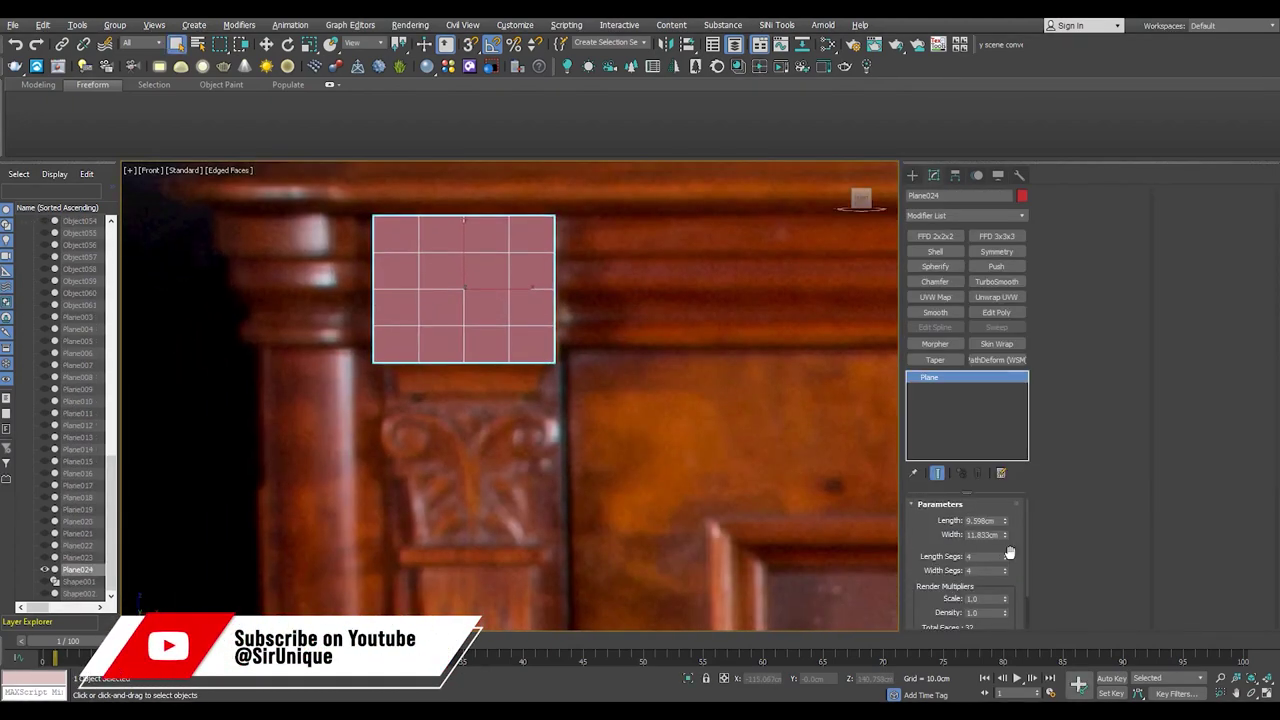
middle_click_drag(454, 421, 476, 423)
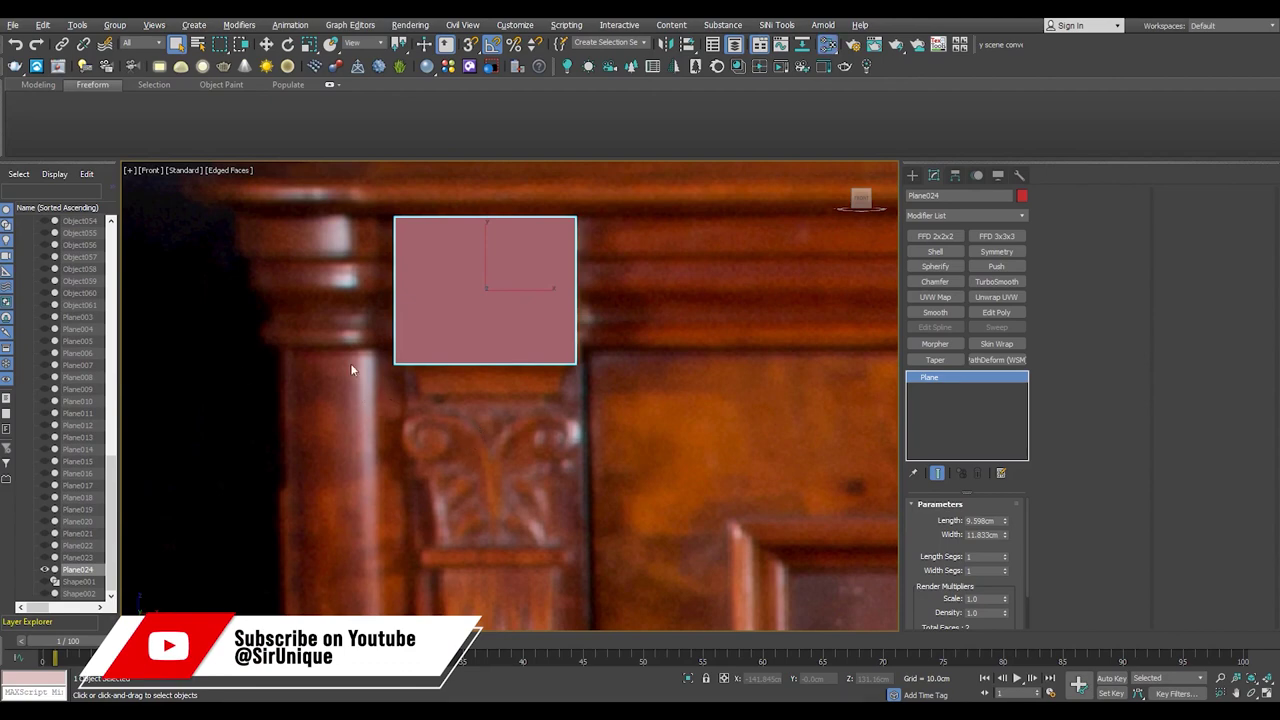
- Nudge the plane into place over the block, then view it framed in Perspective
middle_click_drag(379, 382, 373, 382)
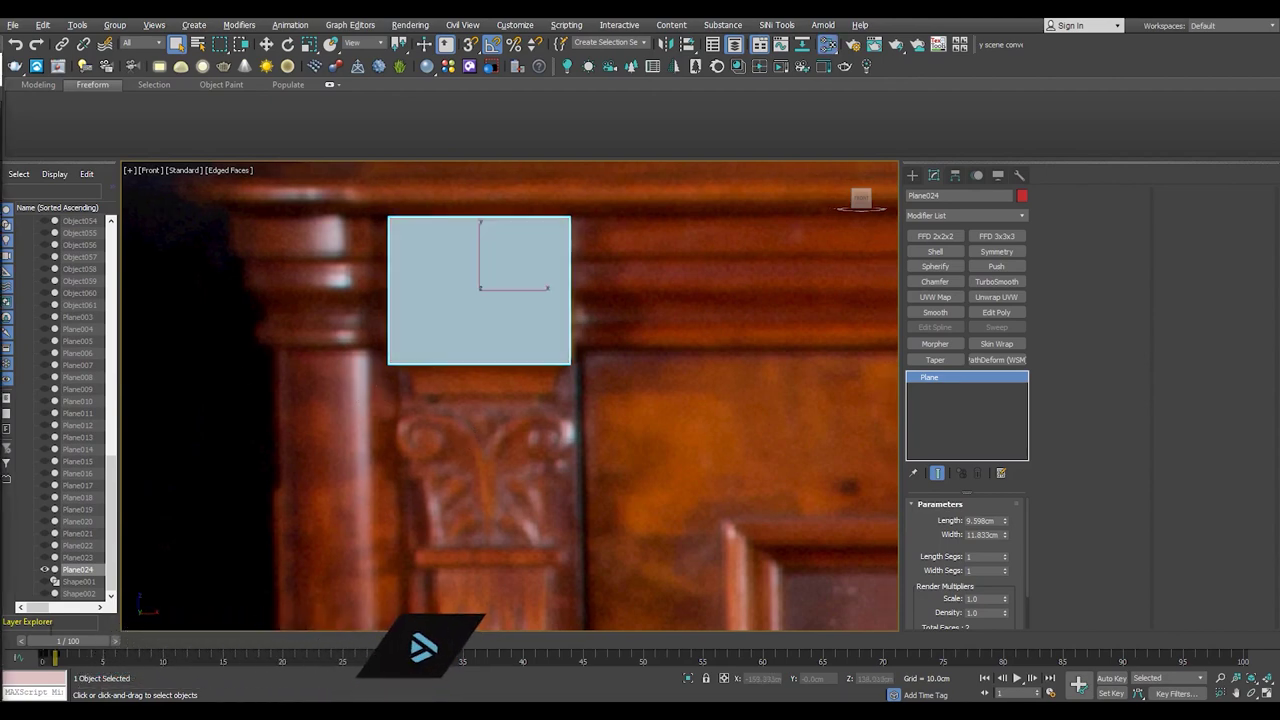
scroll(488, 308, "up", 2)
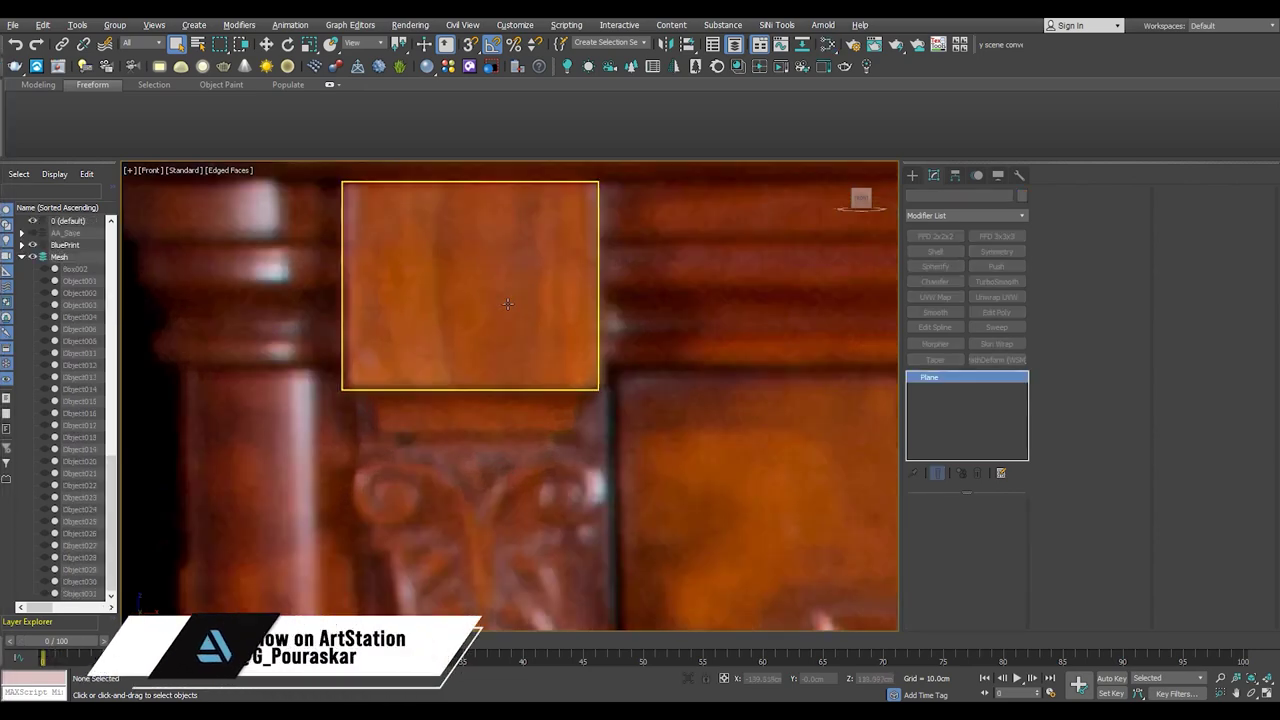
middle_click_drag(490, 300, 494, 314)
key("w")
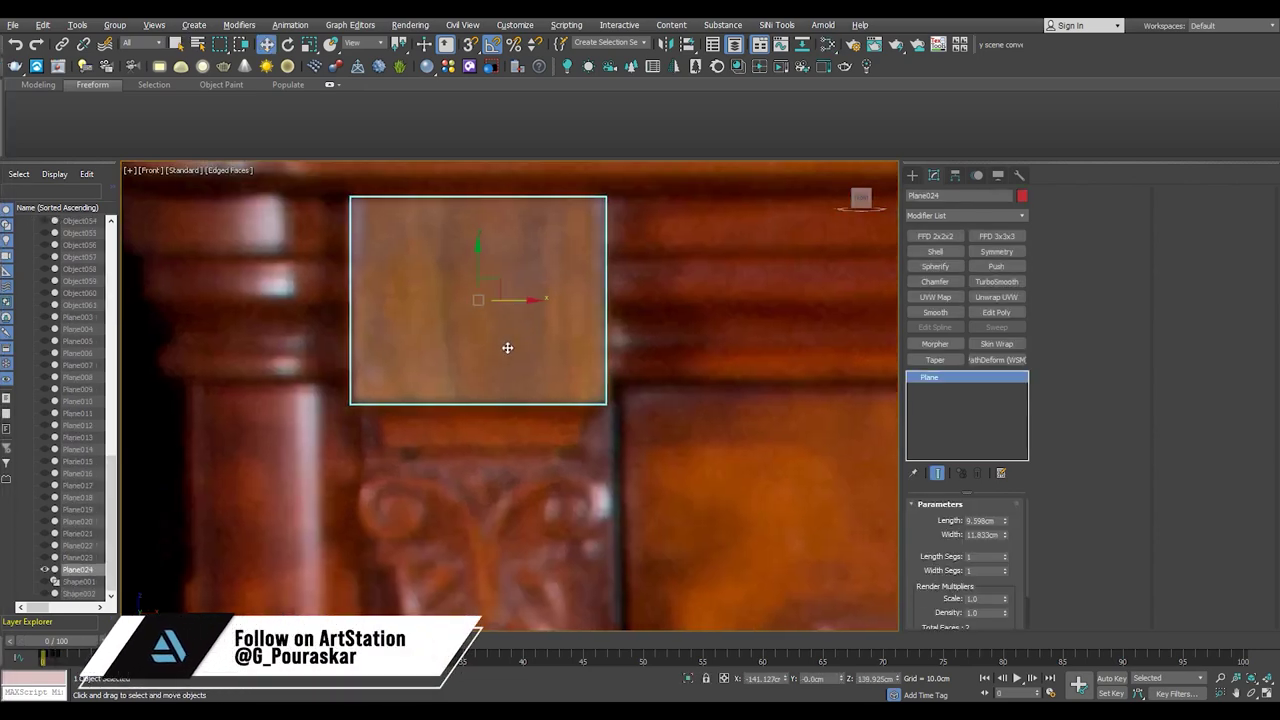
key("p")
key("z")
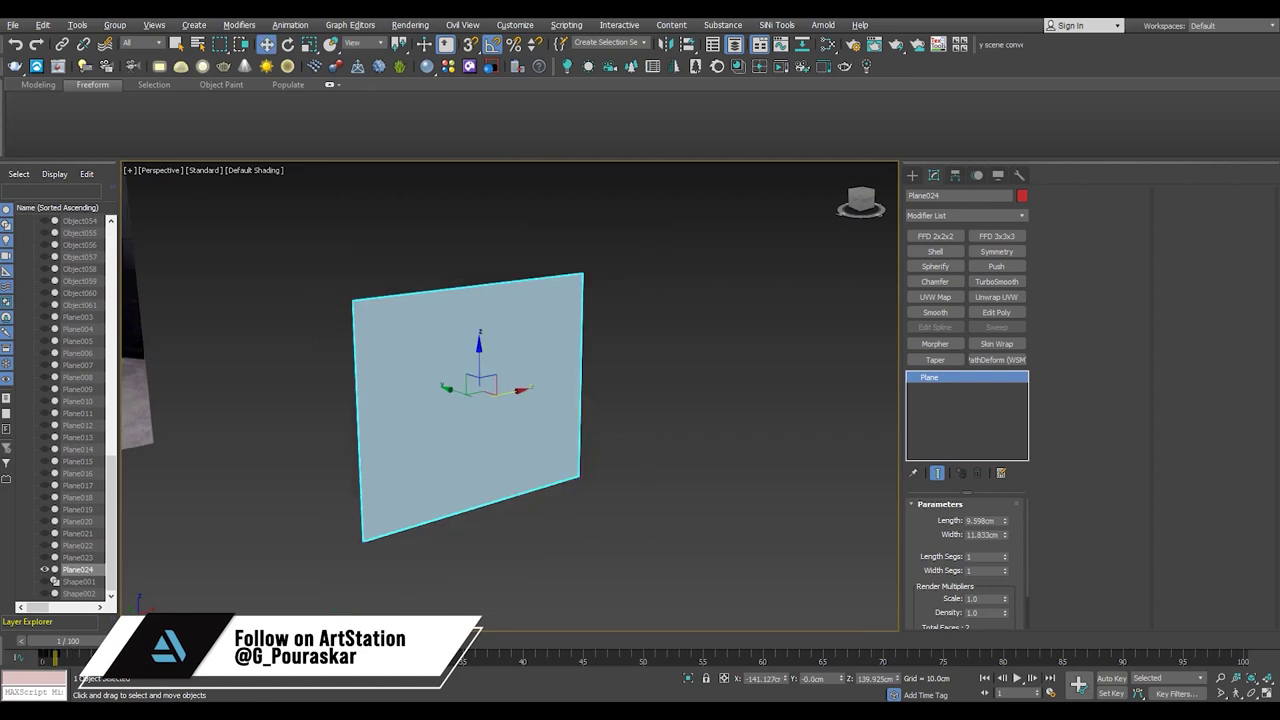
- Add a Shell modifier to the plane with a 3.0 cm Outer Amount, showing edged faces
left_click(935, 251)
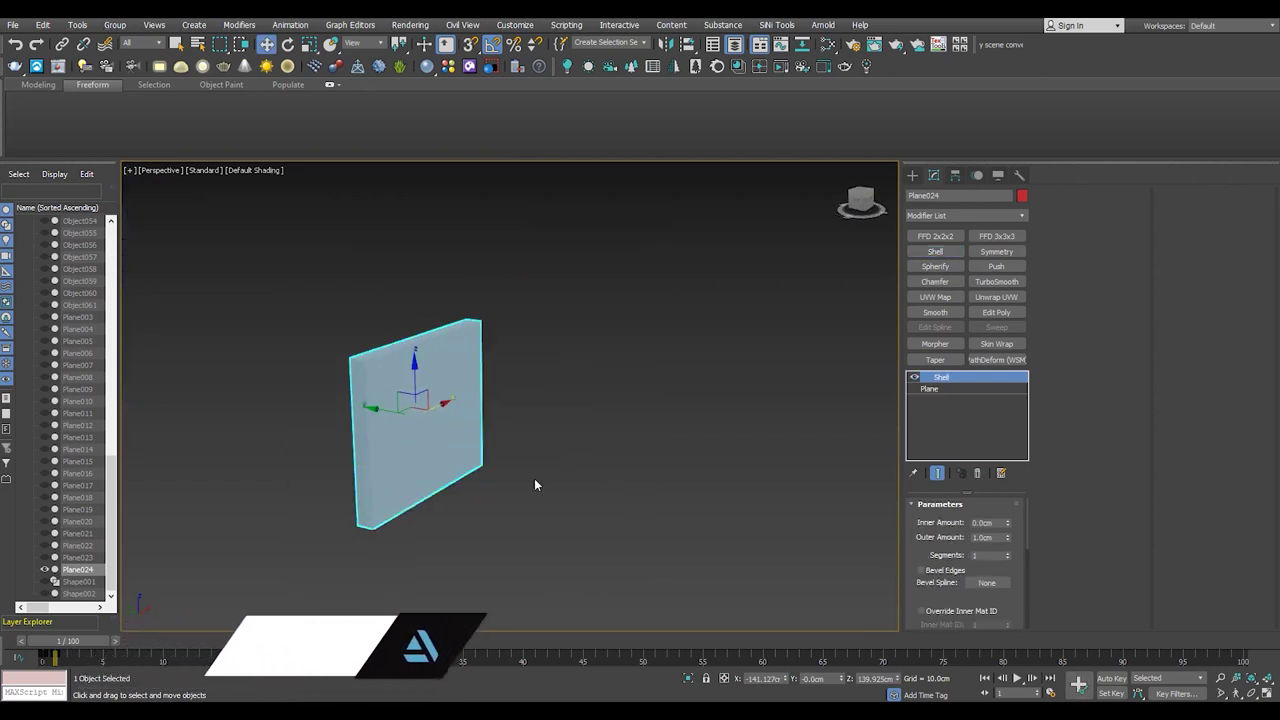
type("4")
key("Return")
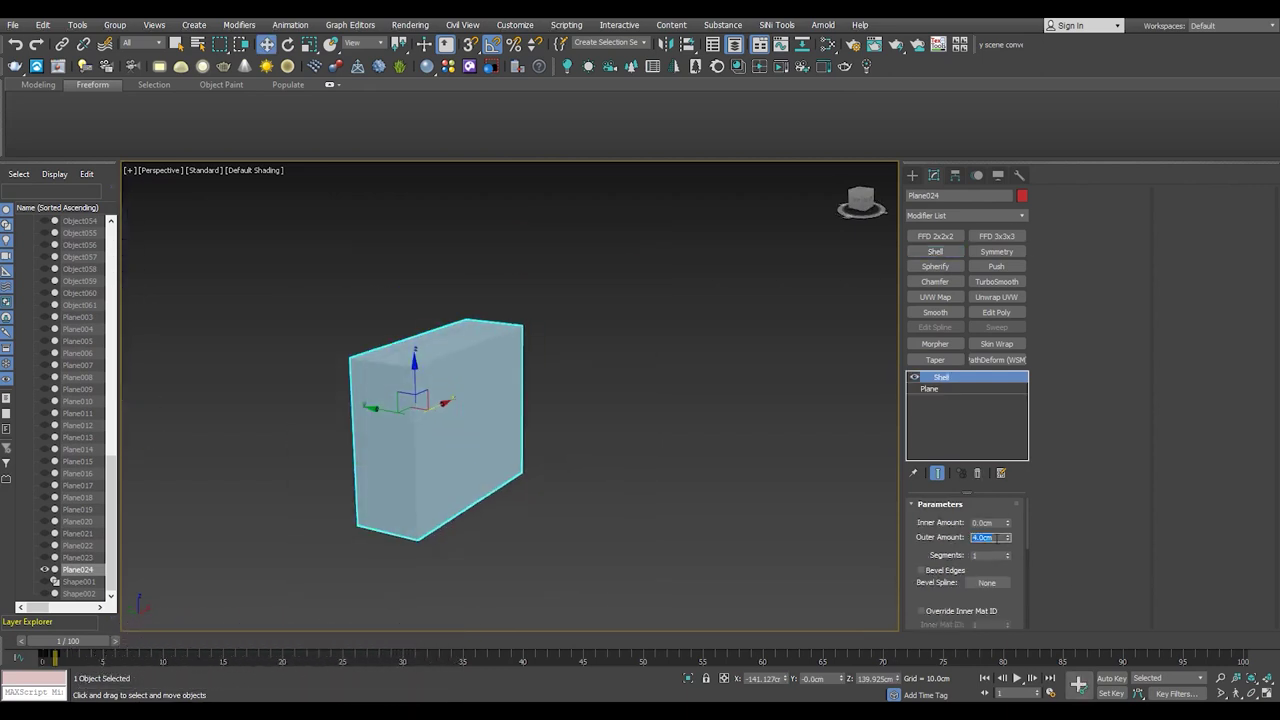
type("3")
key("Return")
key("F4")
key("z")
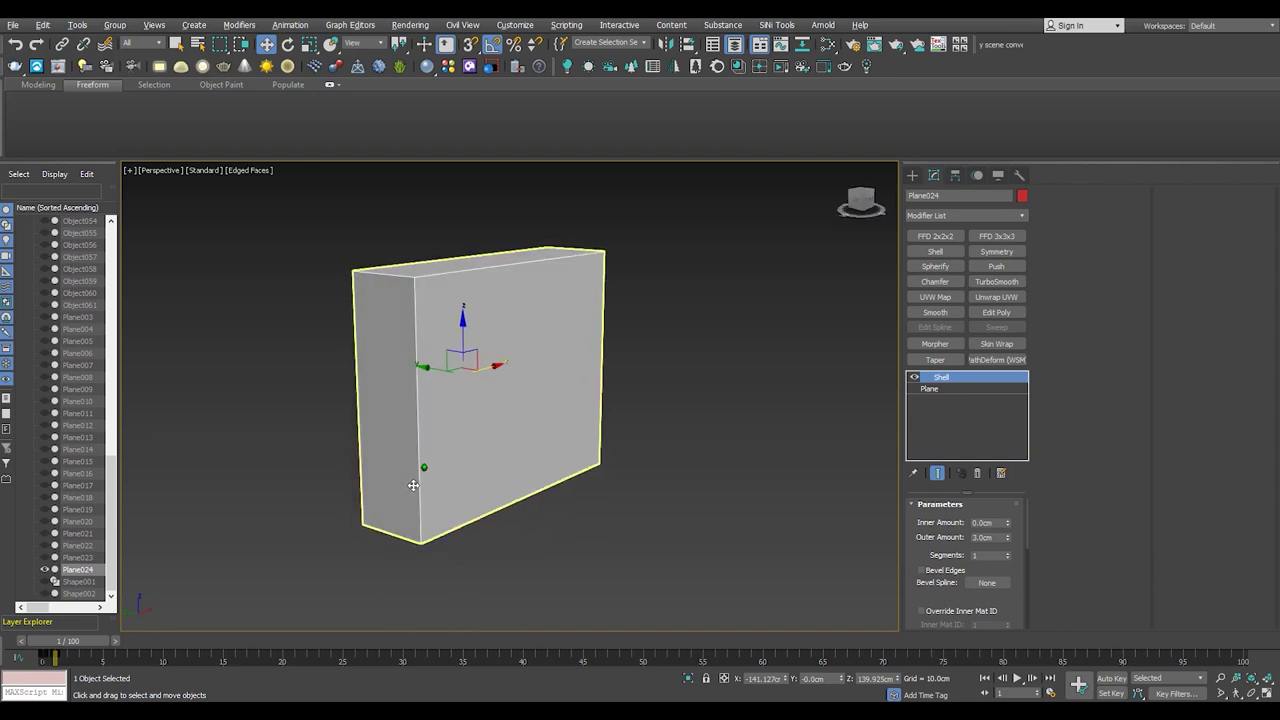
left_click(985, 537)
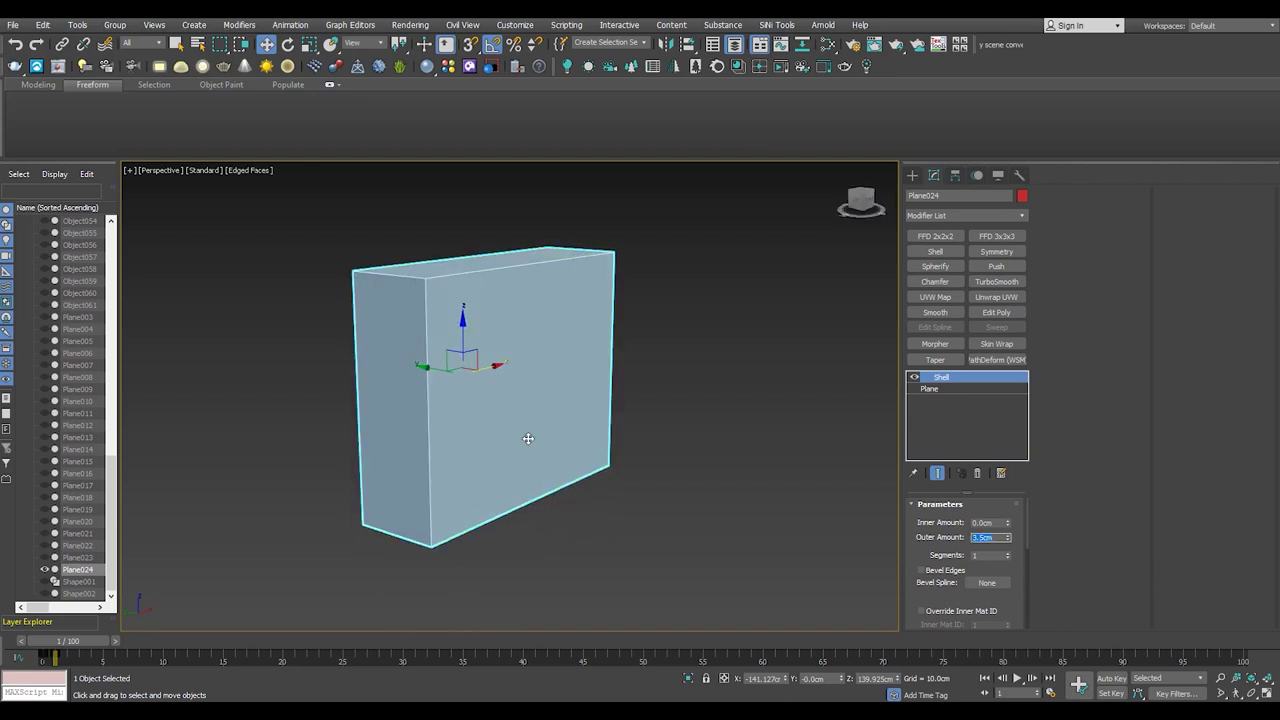
- Stack an Edit Poly modifier on the shelled box and select its bottom face
middle_click_drag(528, 437, 494, 443, "alt")
left_click(996, 312)
key("4")
left_click(495, 507)
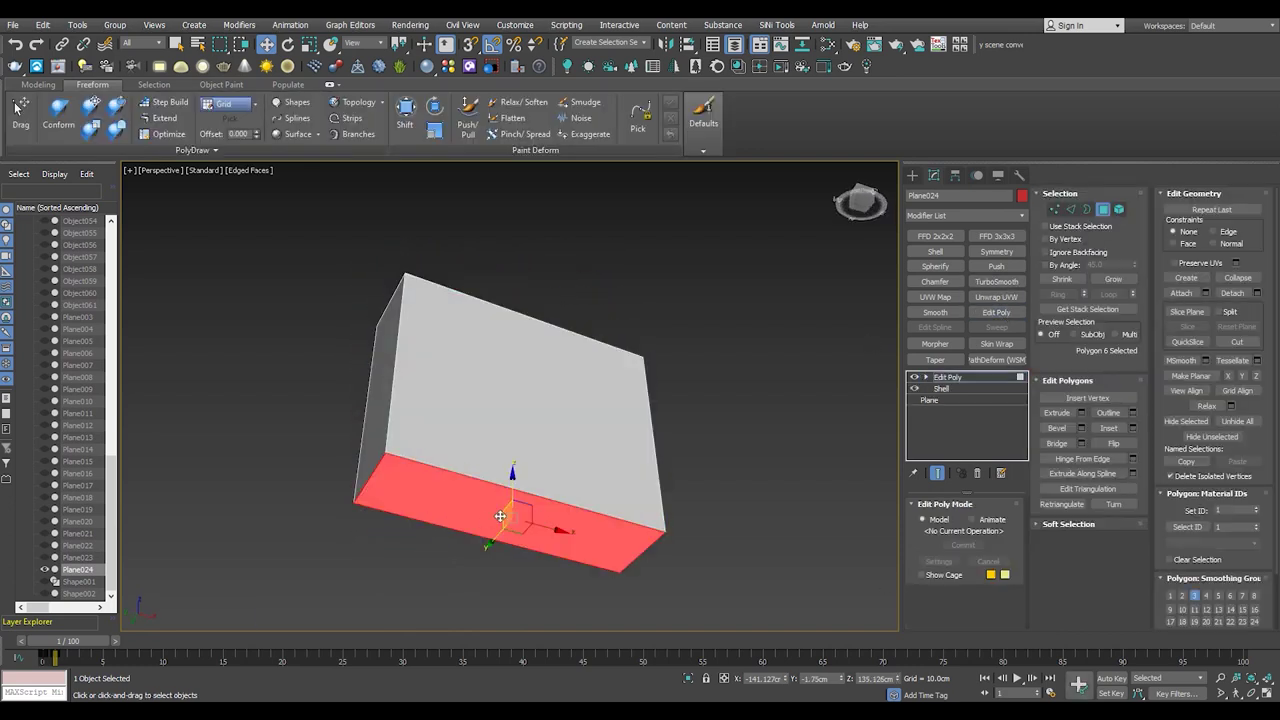
- Delete the bottom polygon and extrude the bottom border down into a slightly widened neck
key("Delete")
key("3")
key("alt+w")
key("alt+w")
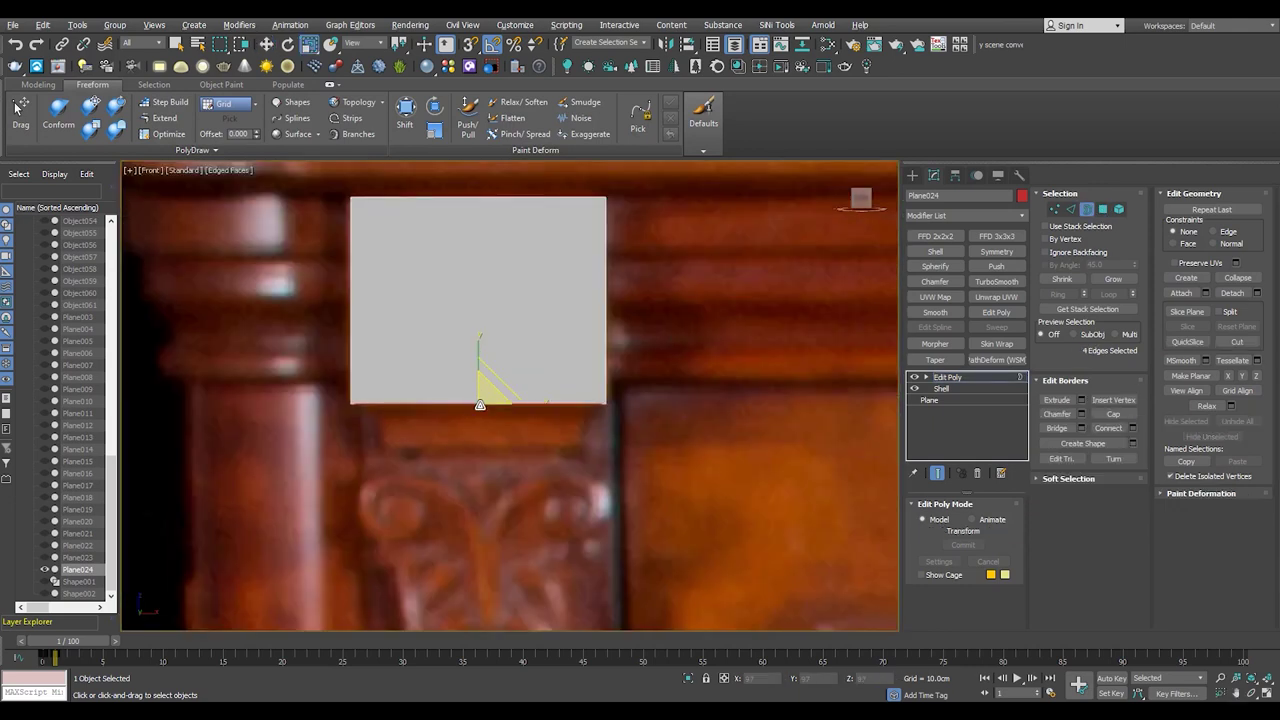
left_click_drag(494, 368, 480, 385)
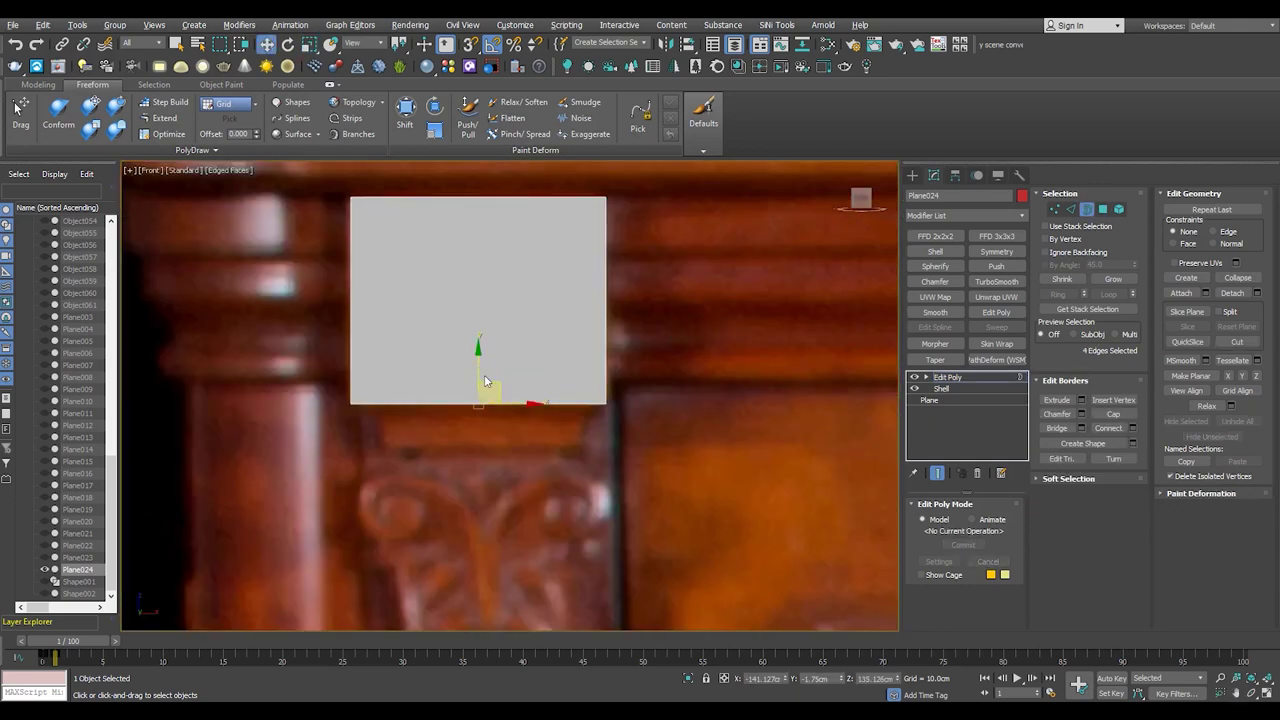
left_click_drag(480, 385, 483, 412)
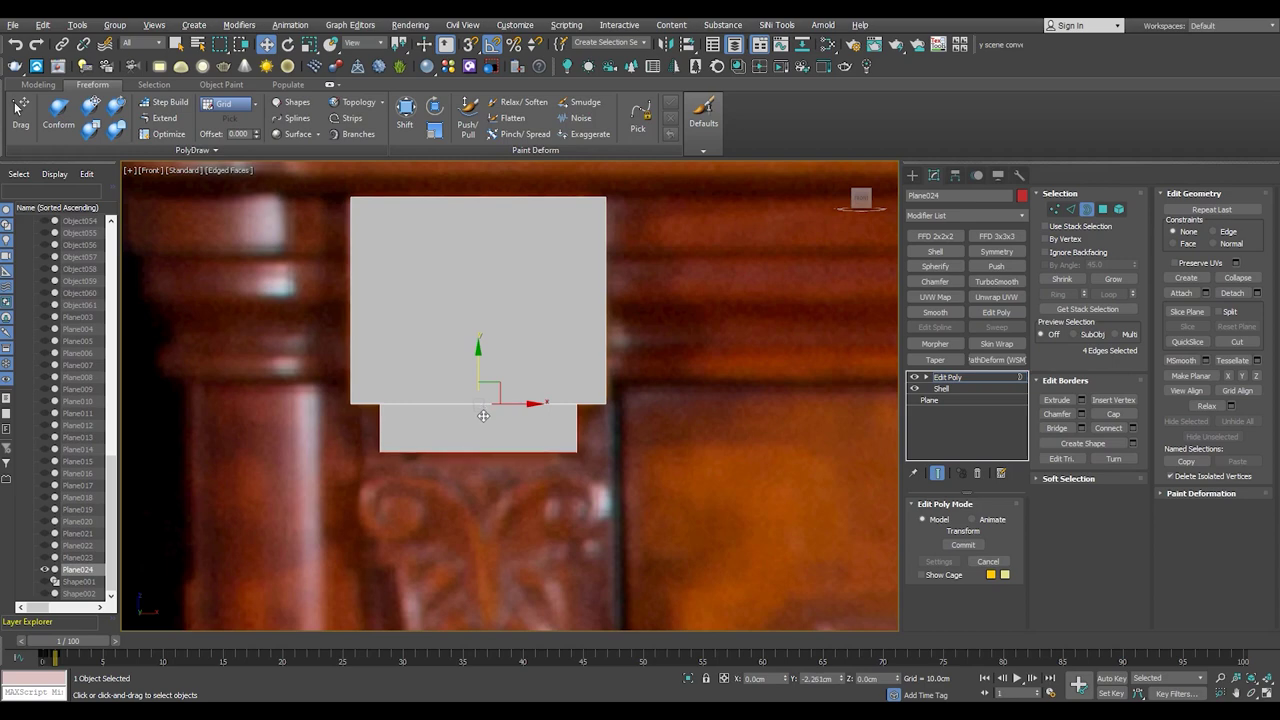
scroll(483, 415, "down", 3)
scroll(414, 327, "up", 2)
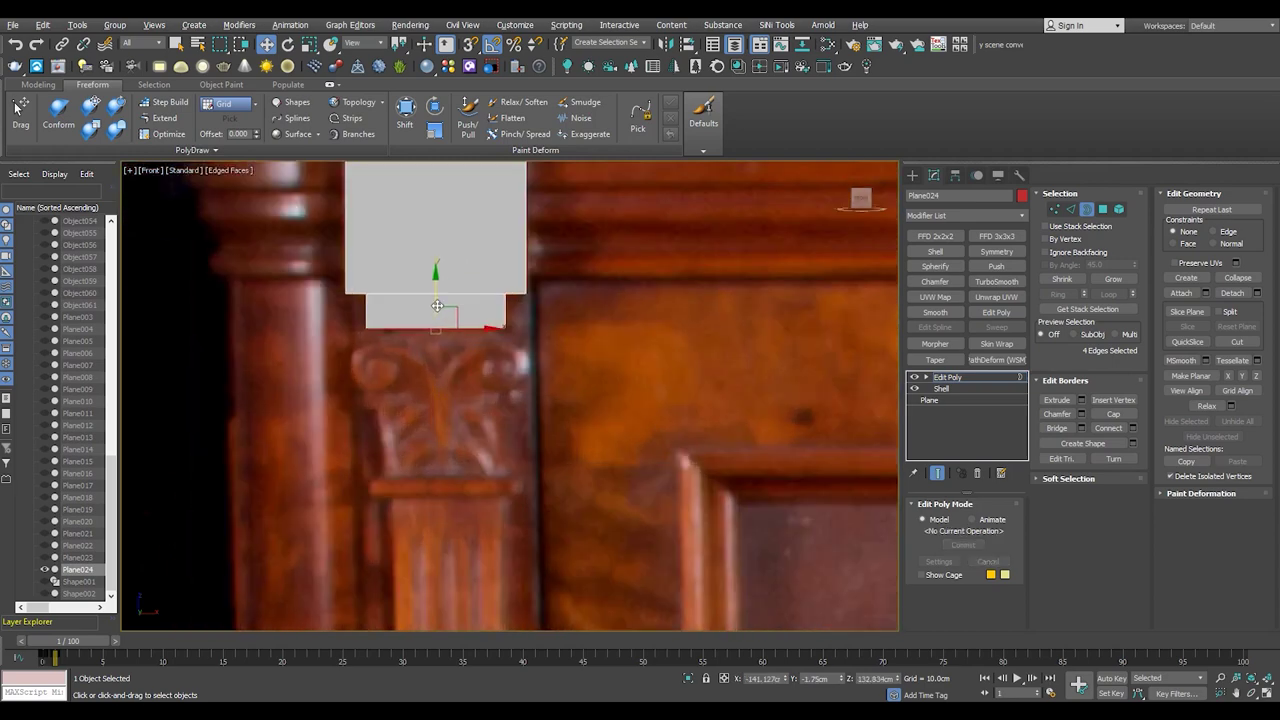
scroll(445, 307, "up", 3)
key("1")
key("F3")
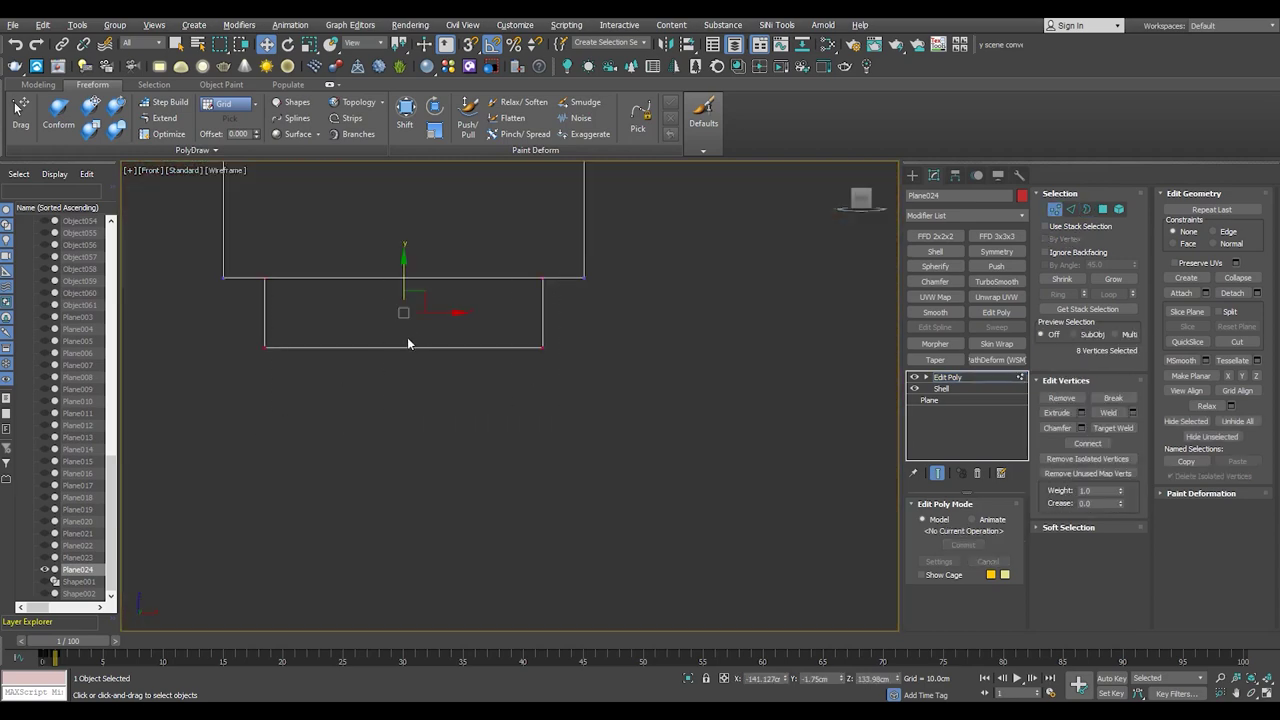
key("r")
left_click_drag(410, 312, 415, 308)
key("F3")
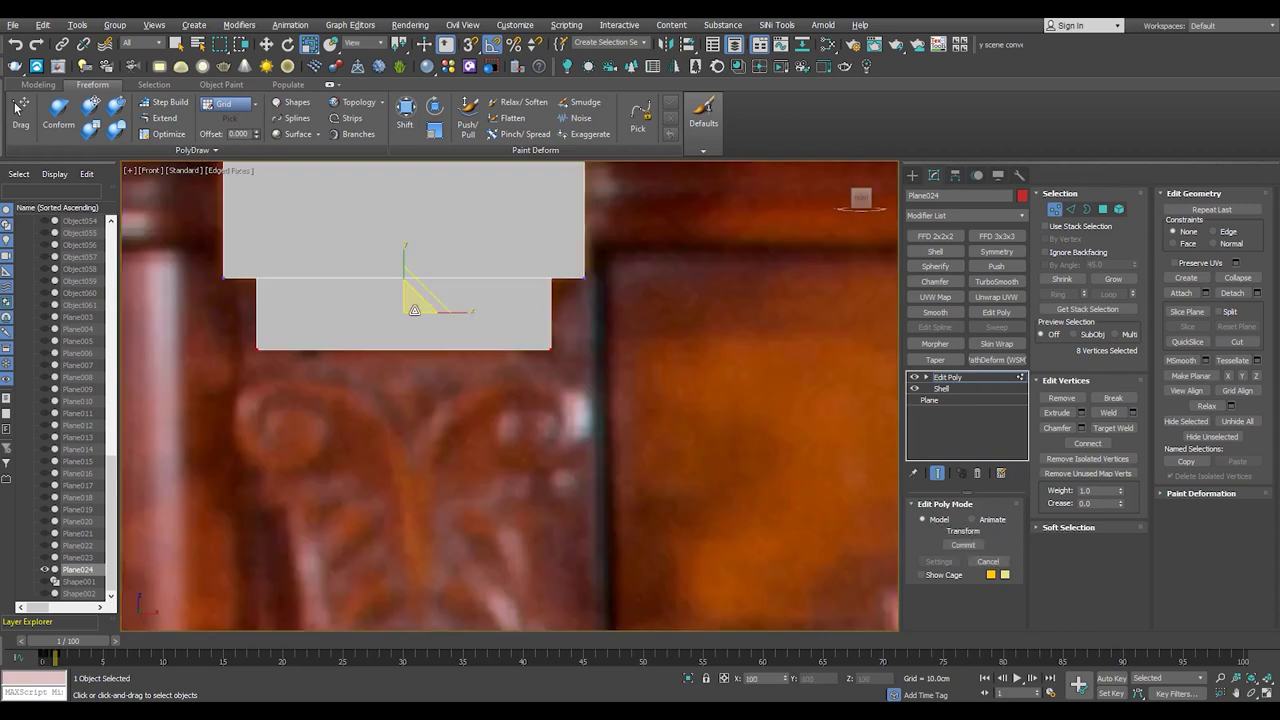
key("F3")
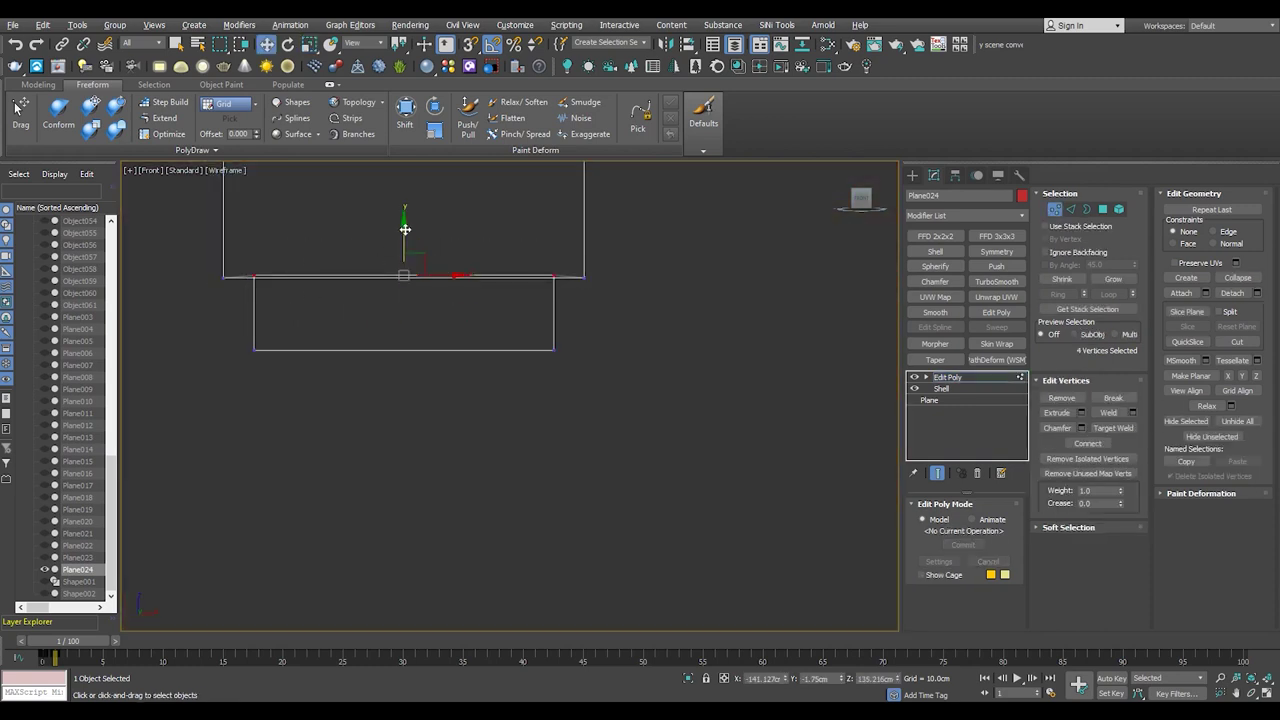
- Extrude a narrower strip from the bottom border and stretch it down into the column shaft
scroll(589, 277, "down", 3)
key("F3")
key("3")
middle_click_drag(497, 371, 497, 355)
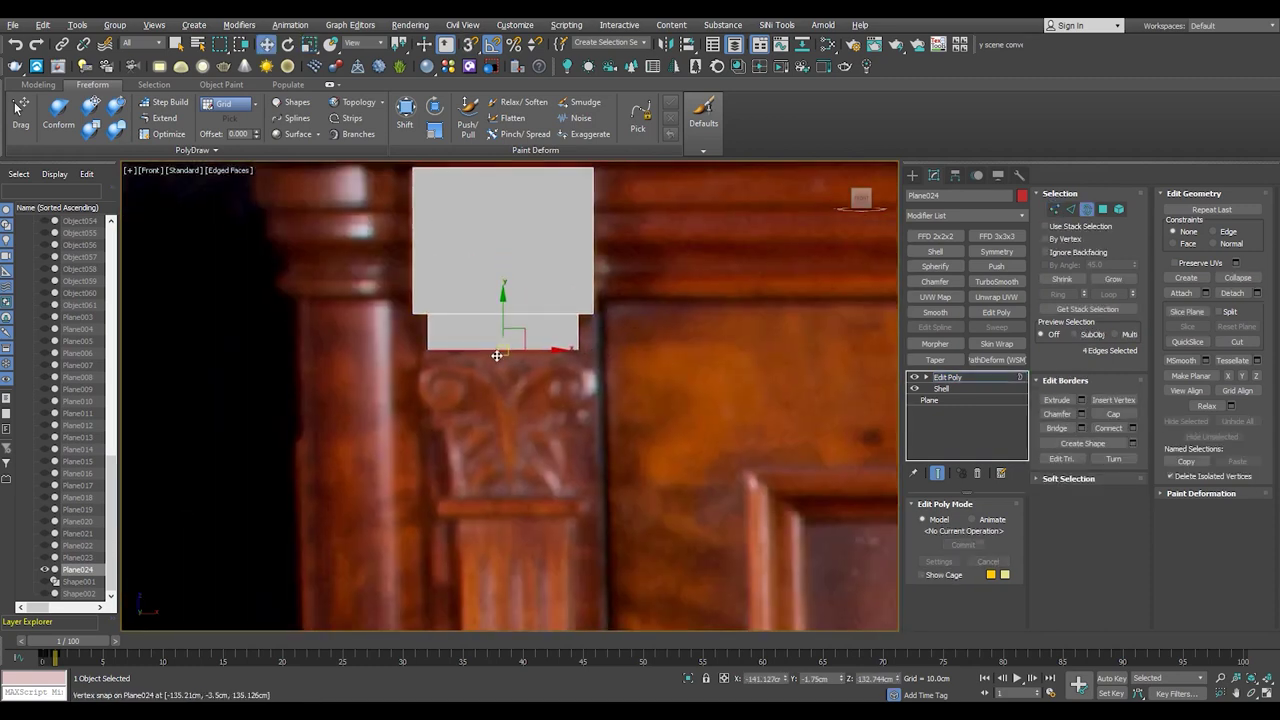
scroll(497, 355, "up", 2)
key("r")
mouse_move(503, 320)
left_mouse_down()
mouse_move(501, 346)
mouse_move(505, 335)
left_mouse_up()
key("w")
middle_click_drag(486, 350, 491, 321)
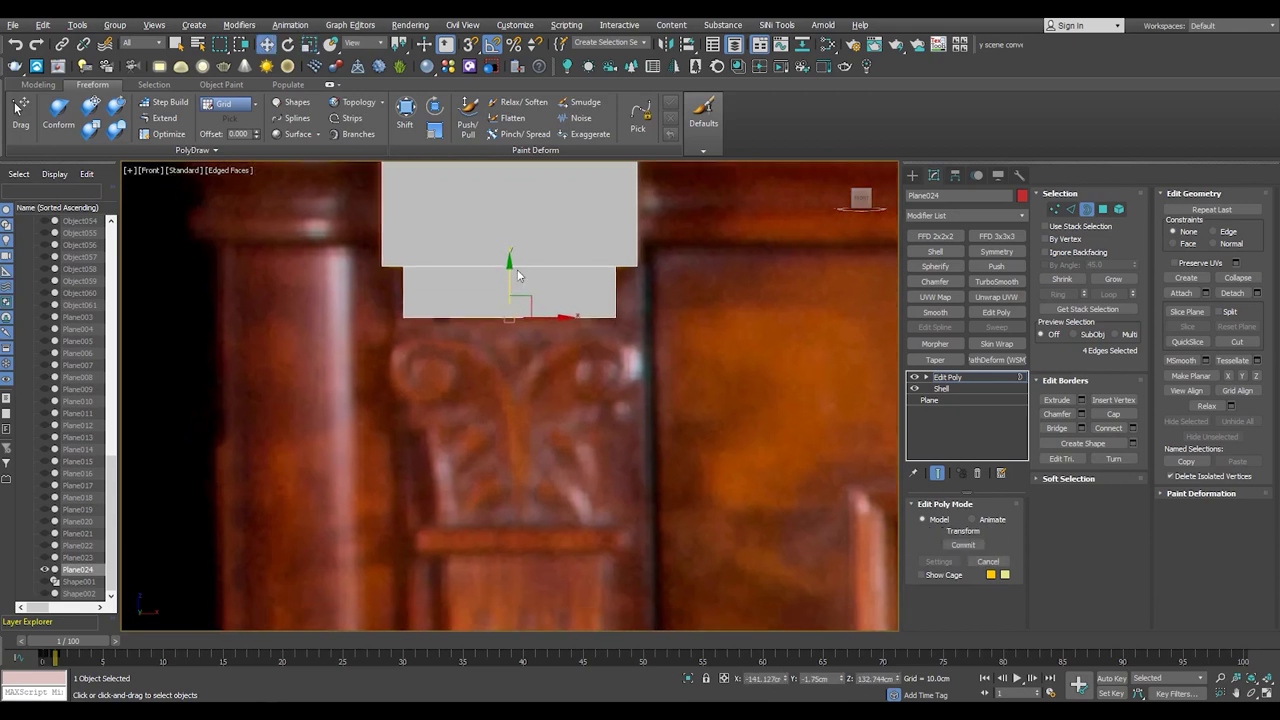
left_click_drag(509, 273, 536, 477, "shift")
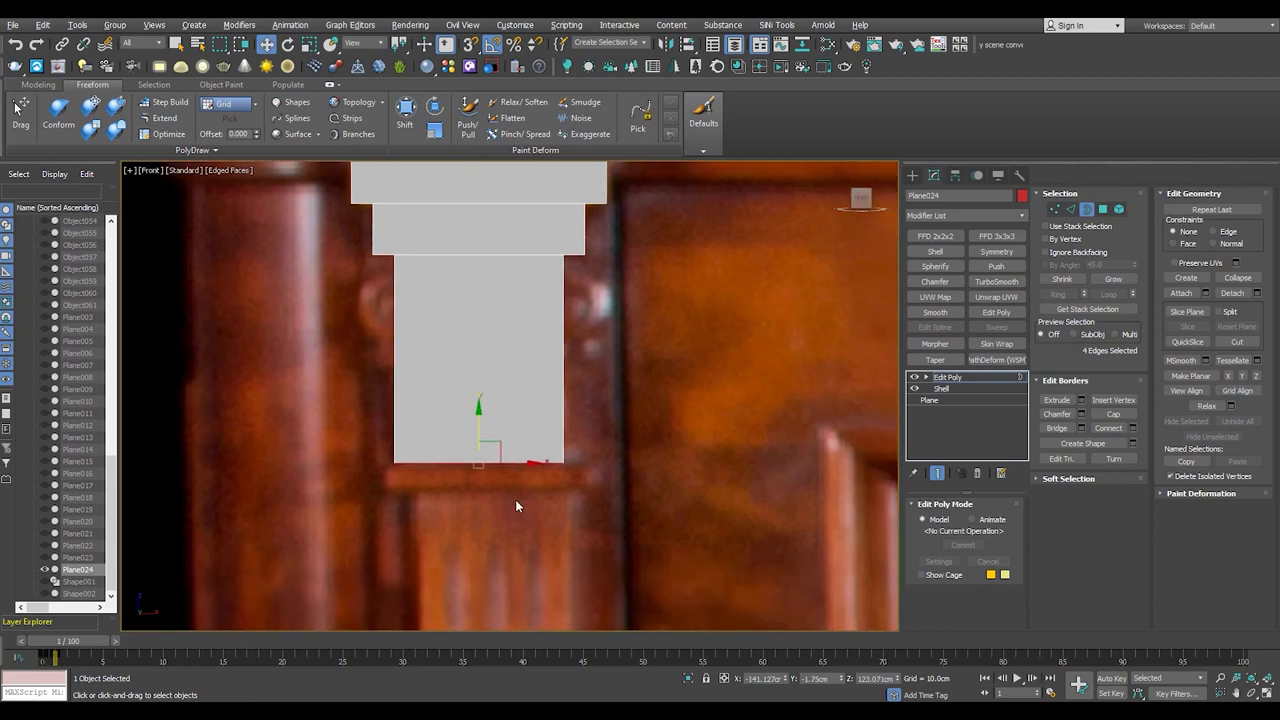
scroll(513, 494, "up", 4)
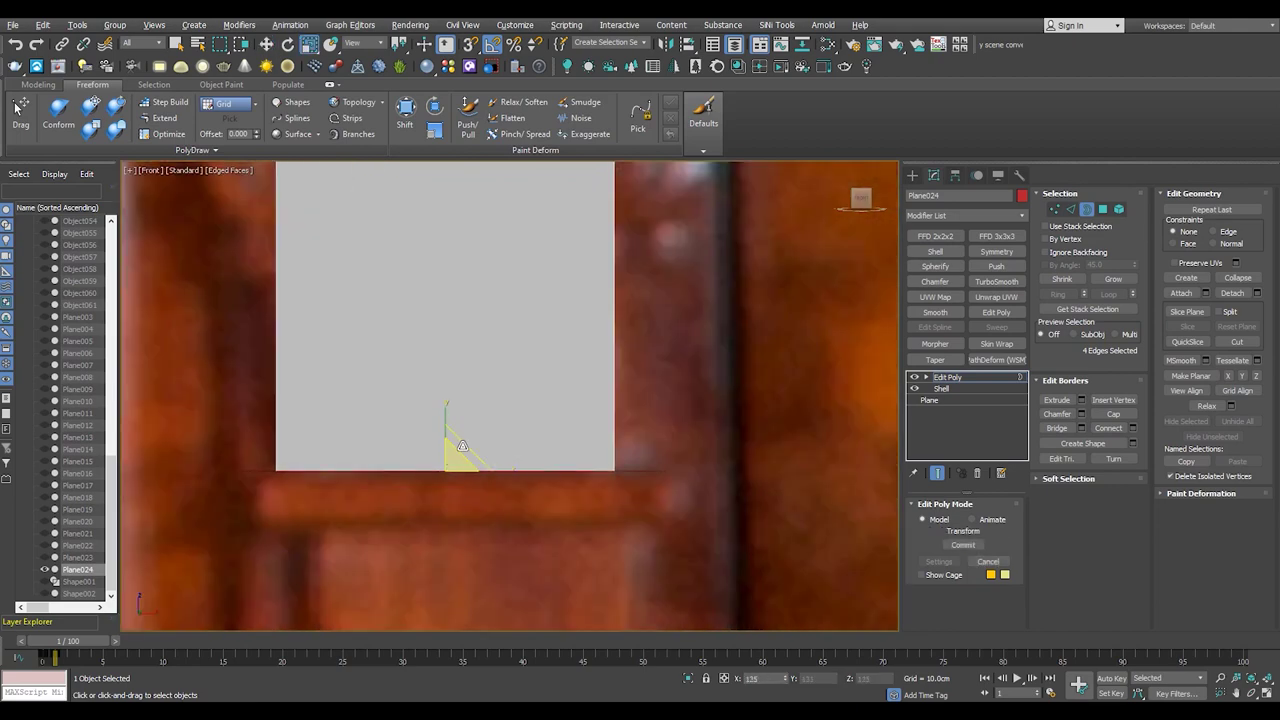
- Extrude a wider collar band below the shaft, then another strip continuing the shaft downward
middle_click_drag(462, 445, 494, 395)
left_click_drag(480, 420, 480, 466, "shift")
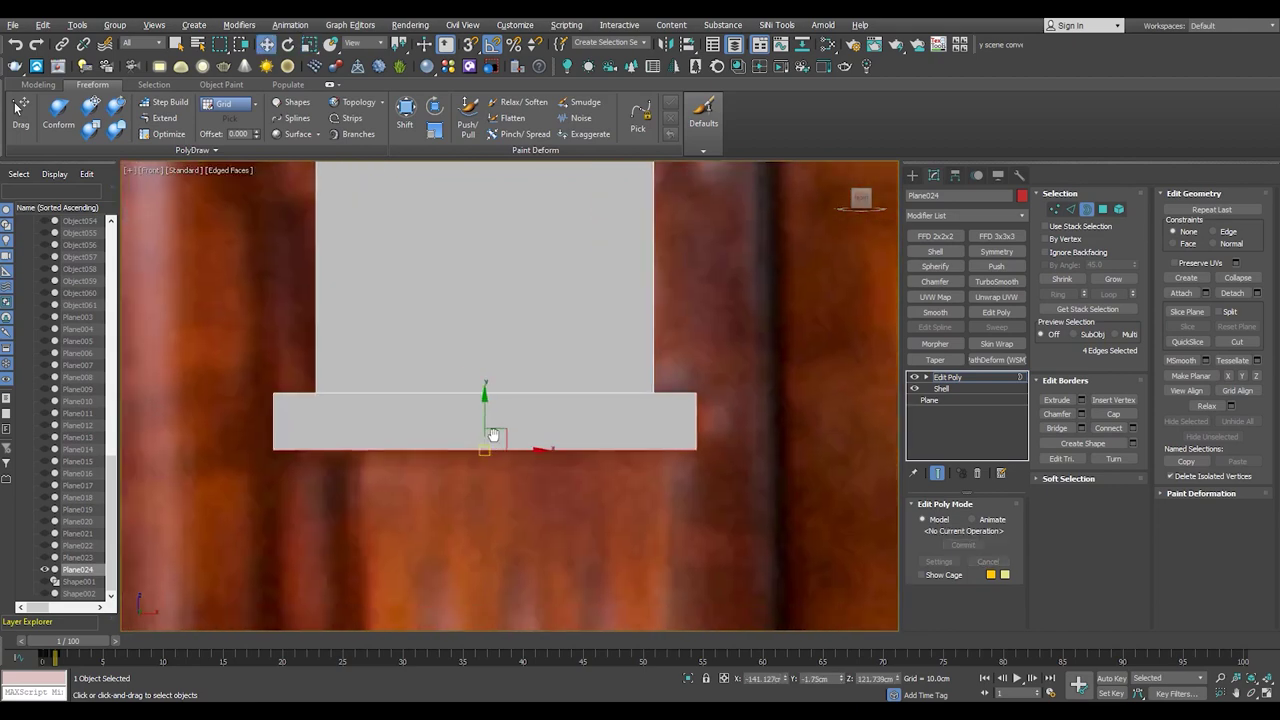
middle_click_drag(480, 466, 506, 428)
left_click_drag(486, 421, 484, 432, "shift")
key("w")
scroll(483, 370, "down", 2)
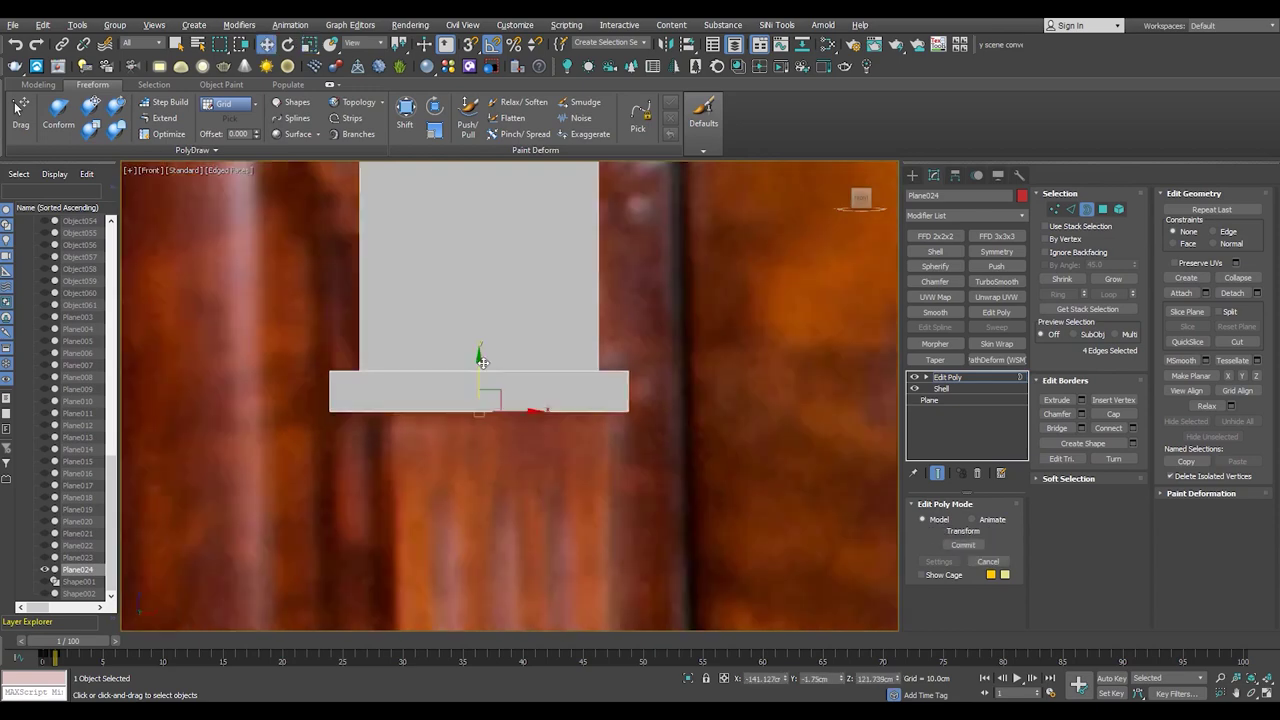
scroll(483, 362, "down", 3)
left_click_drag(487, 322, 508, 523)
scroll(463, 375, "up", 3)
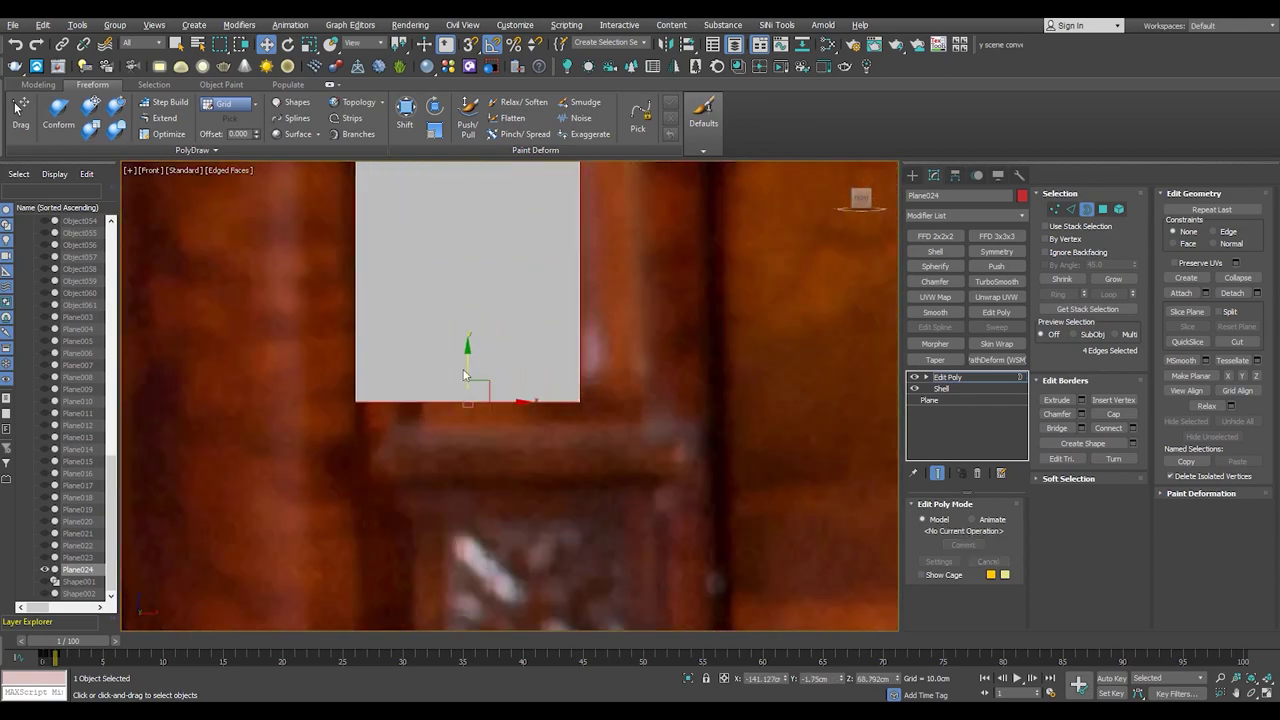
scroll(498, 471, "down", 3)
scroll(527, 287, "up", 2)
key("4")
scroll(523, 305, "up", 2)
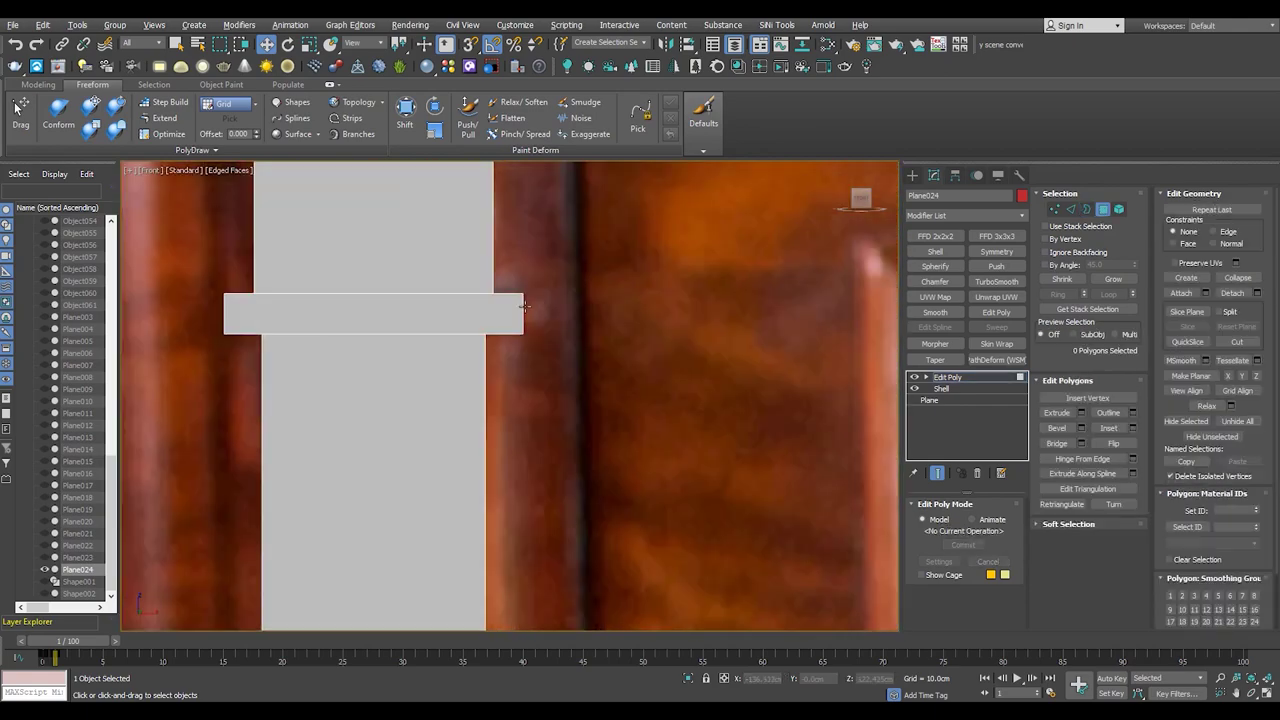
- Select only the collar band's polygons and move them down to the column's base
key("ctrl+a")
scroll(215, 393, "down", 2)
key("F2")
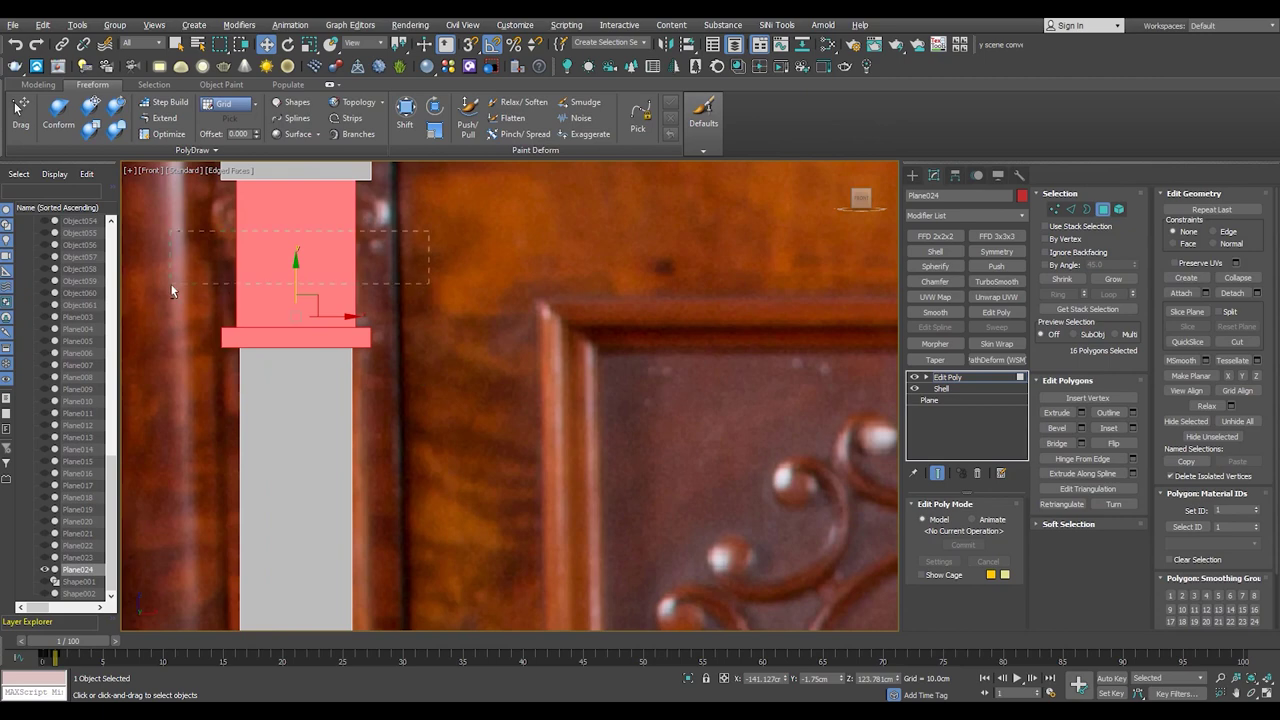
left_click_drag(170, 290, 171, 286, "alt")
key("alt+w")
key("alt+w")
key("alt+w")
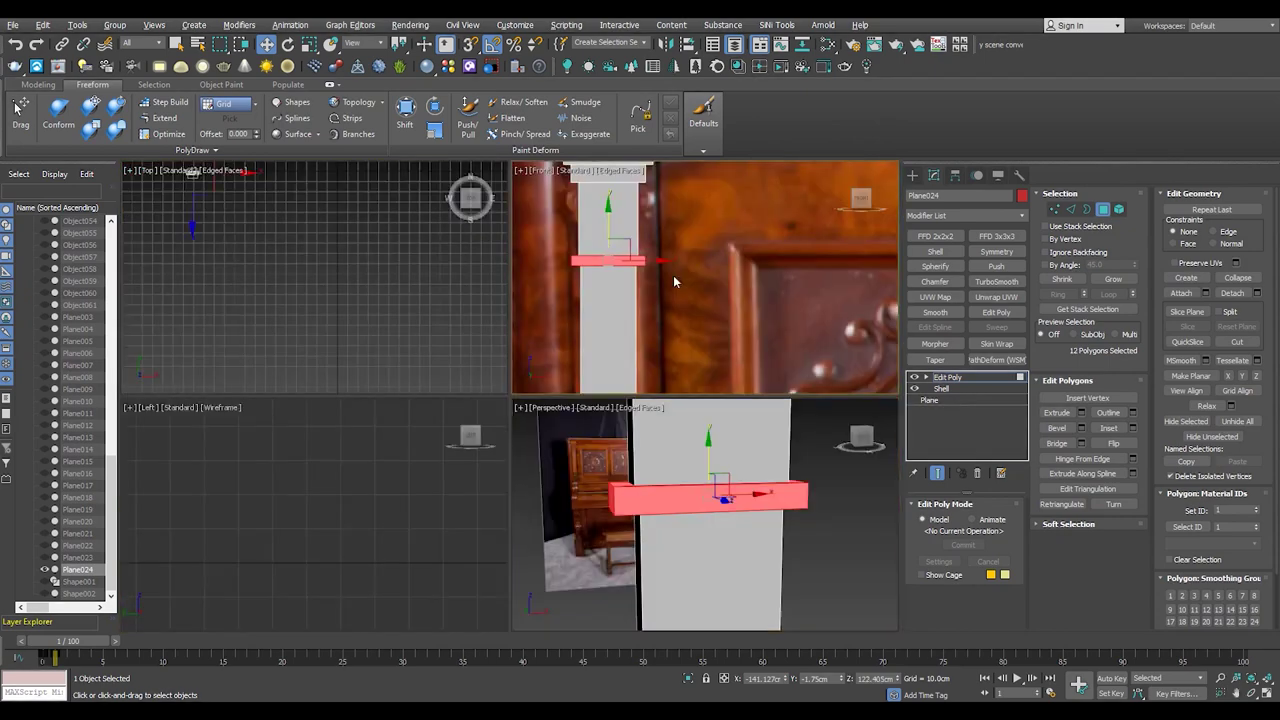
key("alt+w")
scroll(548, 235, "up", 3)
scroll(538, 450, "up", 2)
left_click_drag(563, 366, 563, 440)
scroll(563, 440, "down", 2)
key("alt+w")
key("alt+w")
- Target Weld the four inner corner vertices at the base onto the column
mouse_move(700, 503)
middle_mouse_down("alt")
mouse_move(586, 360)
mouse_move(614, 458)
mouse_move(560, 440)
mouse_move(588, 478)
mouse_move(594, 306)
mouse_move(560, 330)
middle_mouse_up("alt")
scroll(539, 429, "up", 3)
scroll(539, 429, "down", 2)
mouse_move(539, 429)
middle_mouse_down("alt")
mouse_move(738, 465)
mouse_move(563, 391)
middle_mouse_up("alt")
key("1")
key("ctrl+w")
scroll(563, 391, "up", 3)
key("3")
key("w")
key("f")
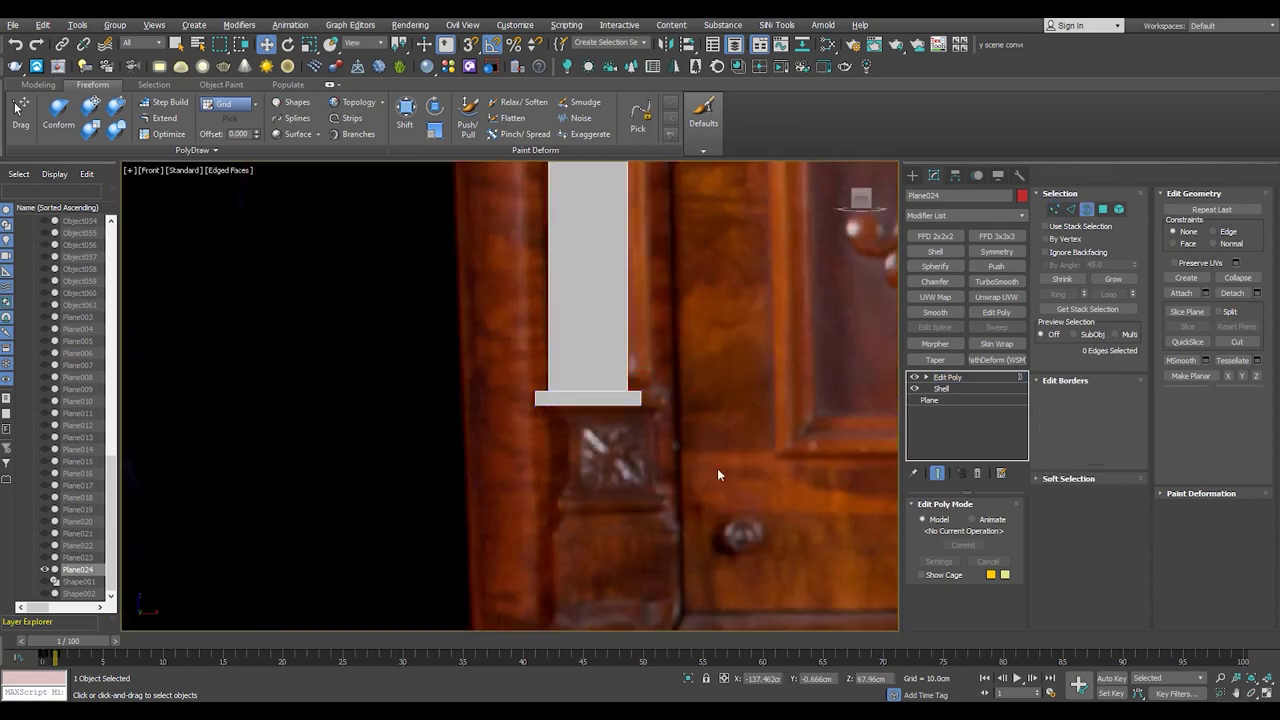
- Make the pillar see-through over the photo and select its open bottom border
scroll(578, 459, "up", 2)
scroll(590, 440, "up", 3)
scroll(601, 430, "down", 1)
scroll(601, 430, "up", 2)
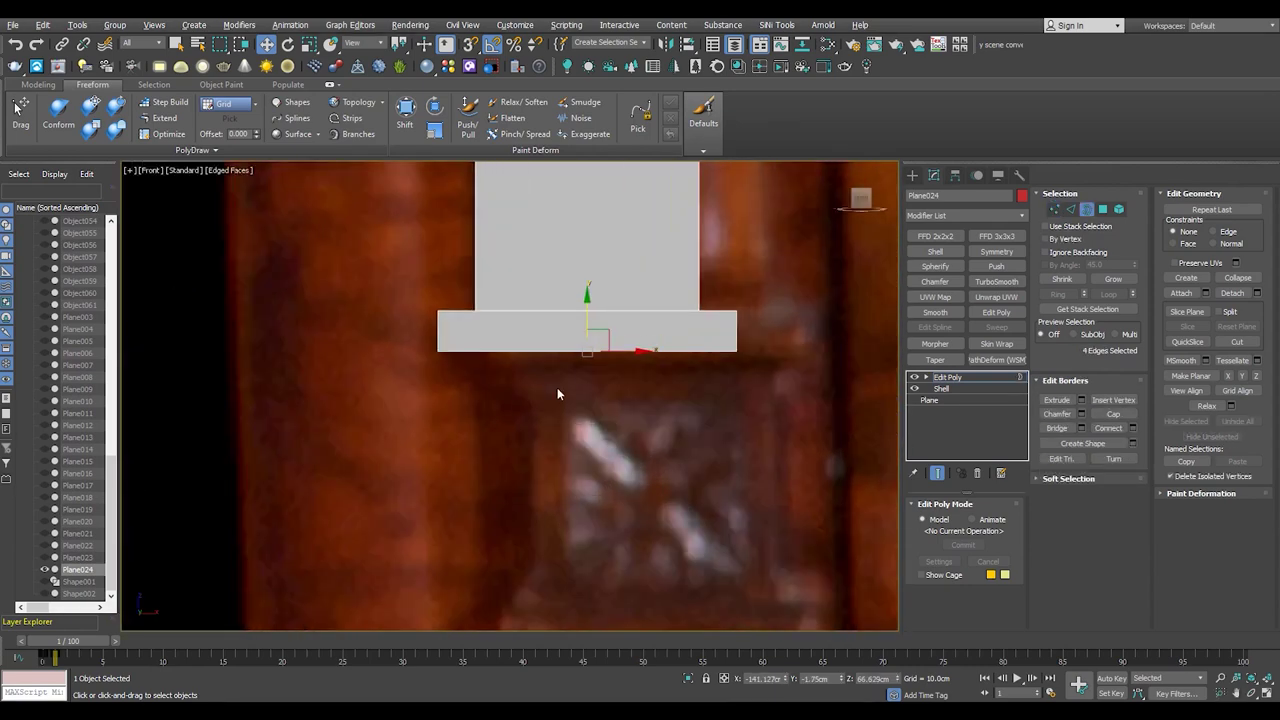
left_click_drag(98, 641, 88, 641)
key("alt+x")
key("1")
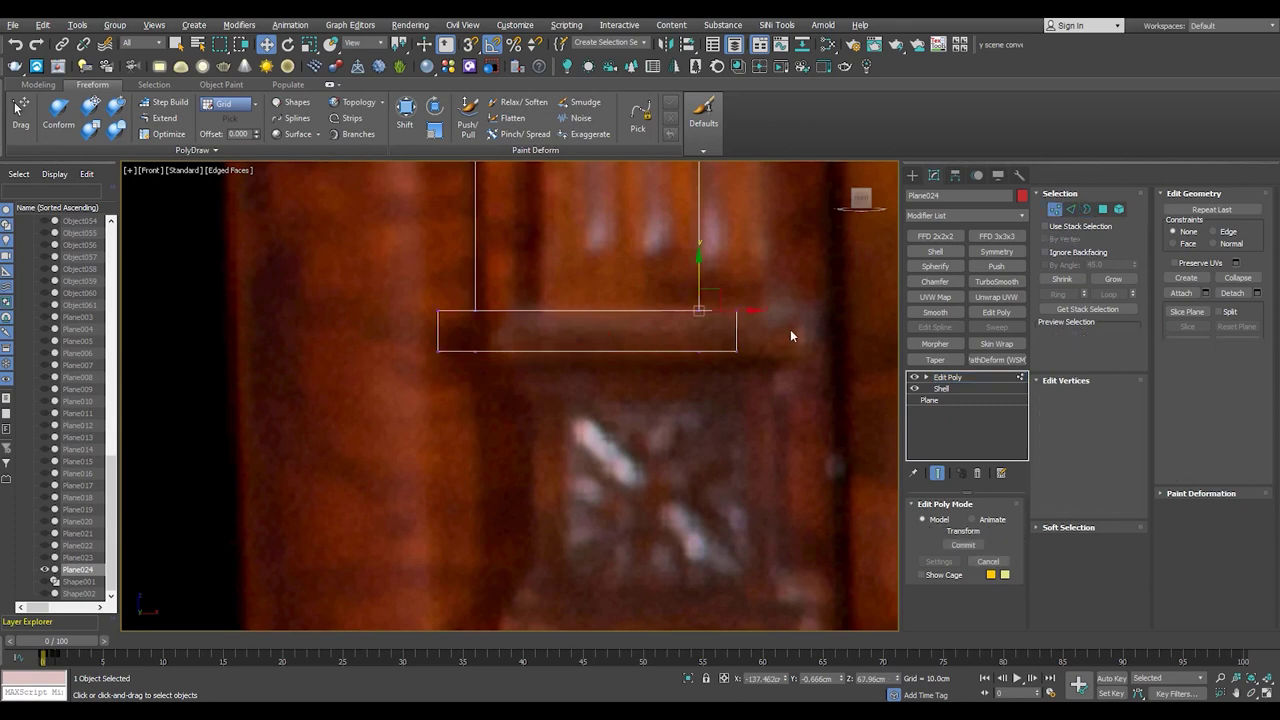
left_click(947, 377)
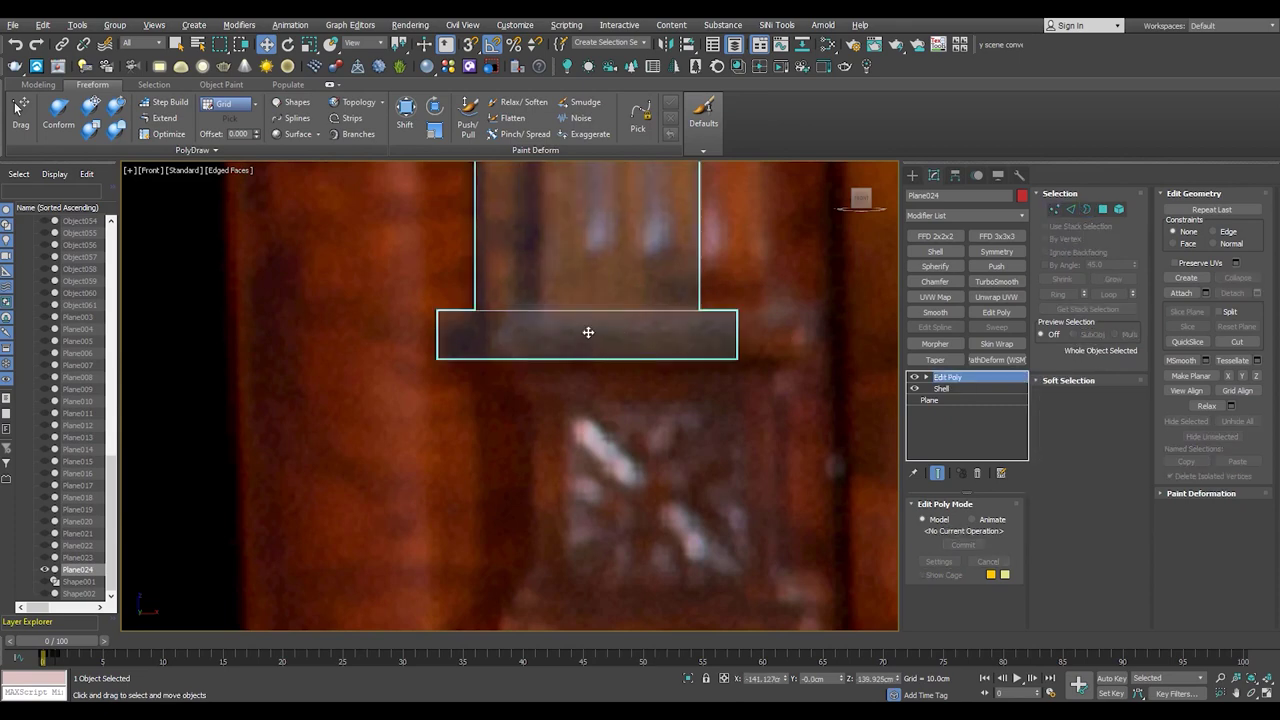
scroll(586, 331, "down", 3)
scroll(634, 517, "up", 2)
mouse_move(634, 517)
middle_mouse_down()
mouse_move(643, 504)
mouse_move(624, 439)
middle_mouse_up()
key("3")
scroll(624, 439, "up", 3)
key("w")
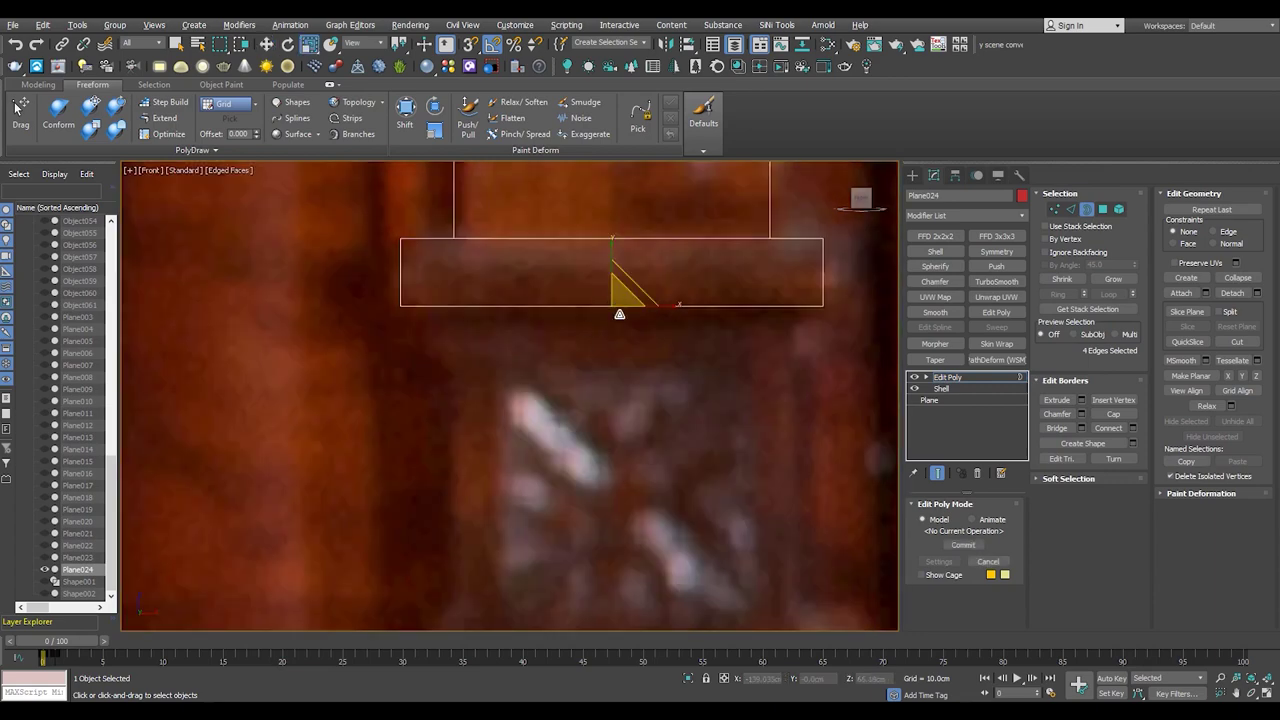
- Extrude the bottom border downward into new angled faces and check them in Perspective
left_click_drag(612, 300, 618, 315, "shift")
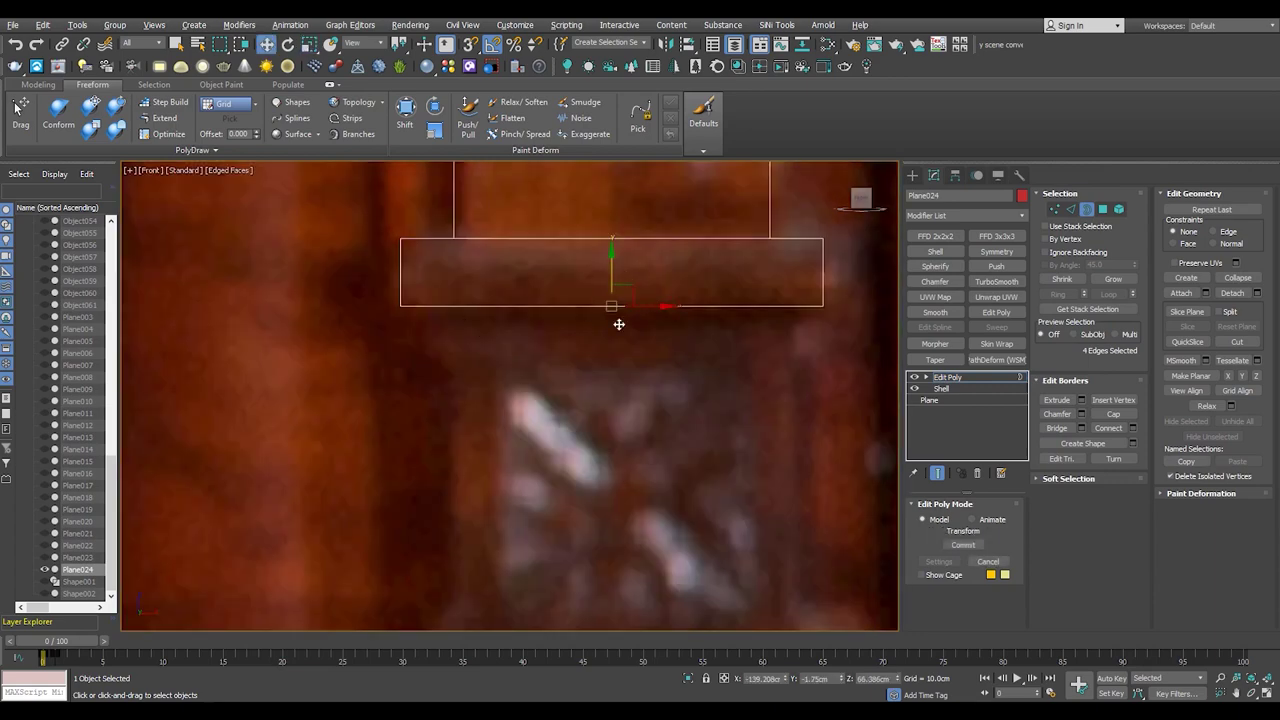
key("p")
key("z")
scroll(561, 356, "up", 2)
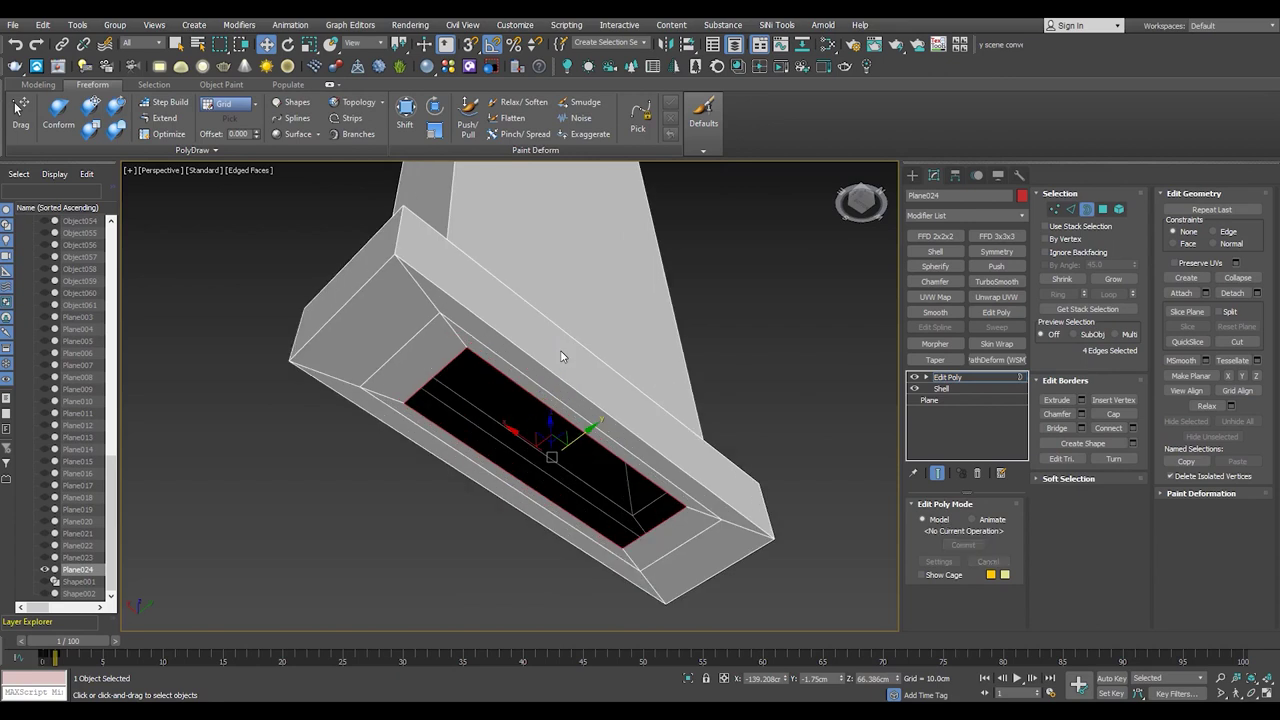
key("alt+w")
key("alt+w")
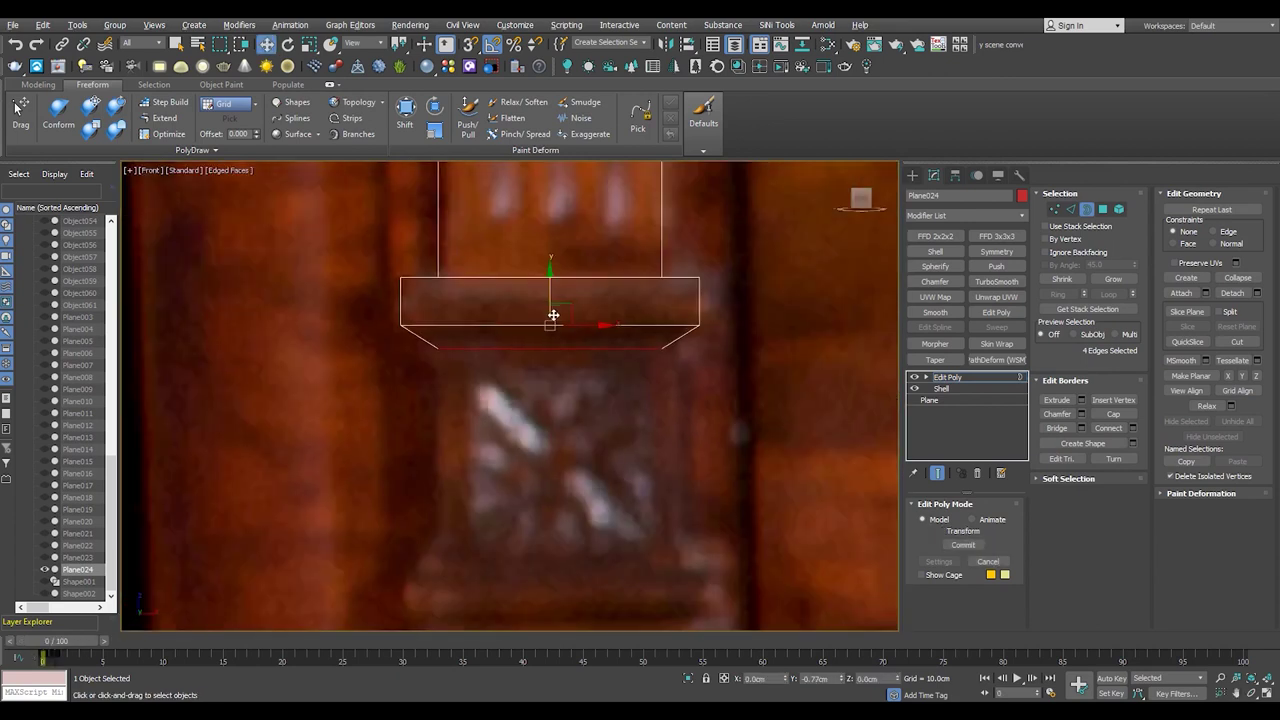
- Scale and move the extended border to form the flared ledge and wider base block
left_click_drag(552, 409, 553, 325)
key("w")
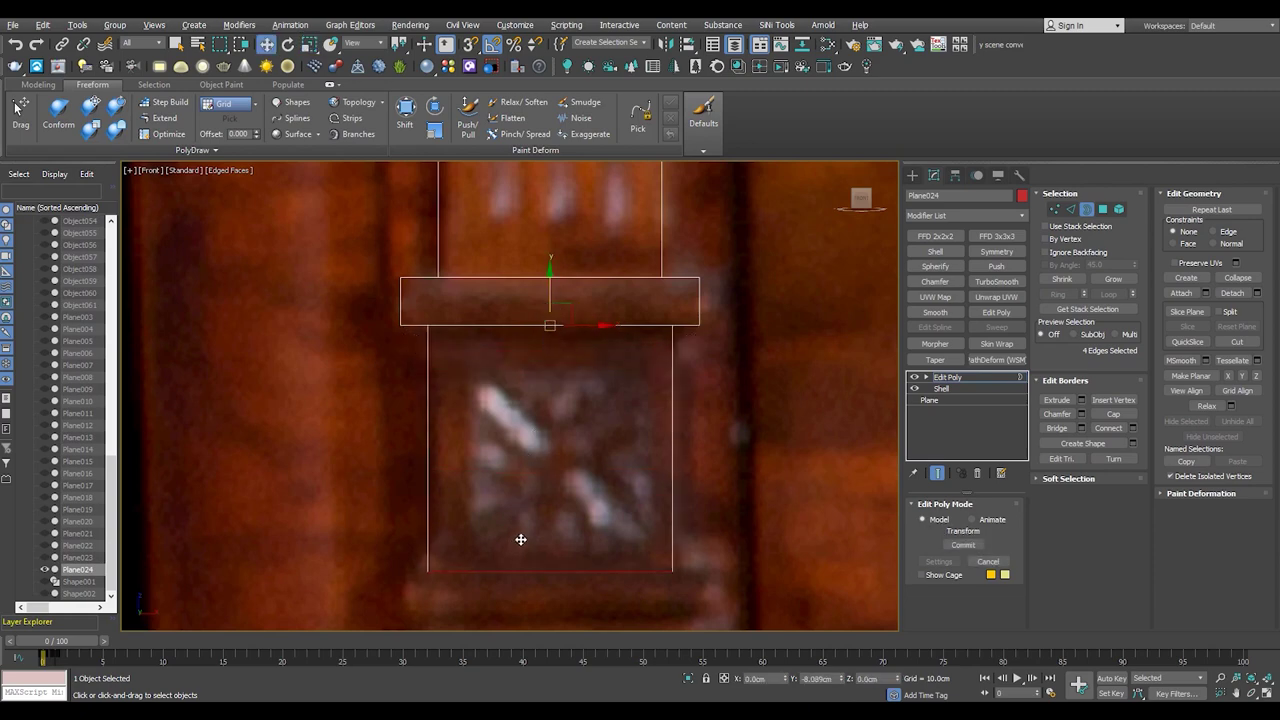
key("r")
scroll(520, 378, "up", 4)
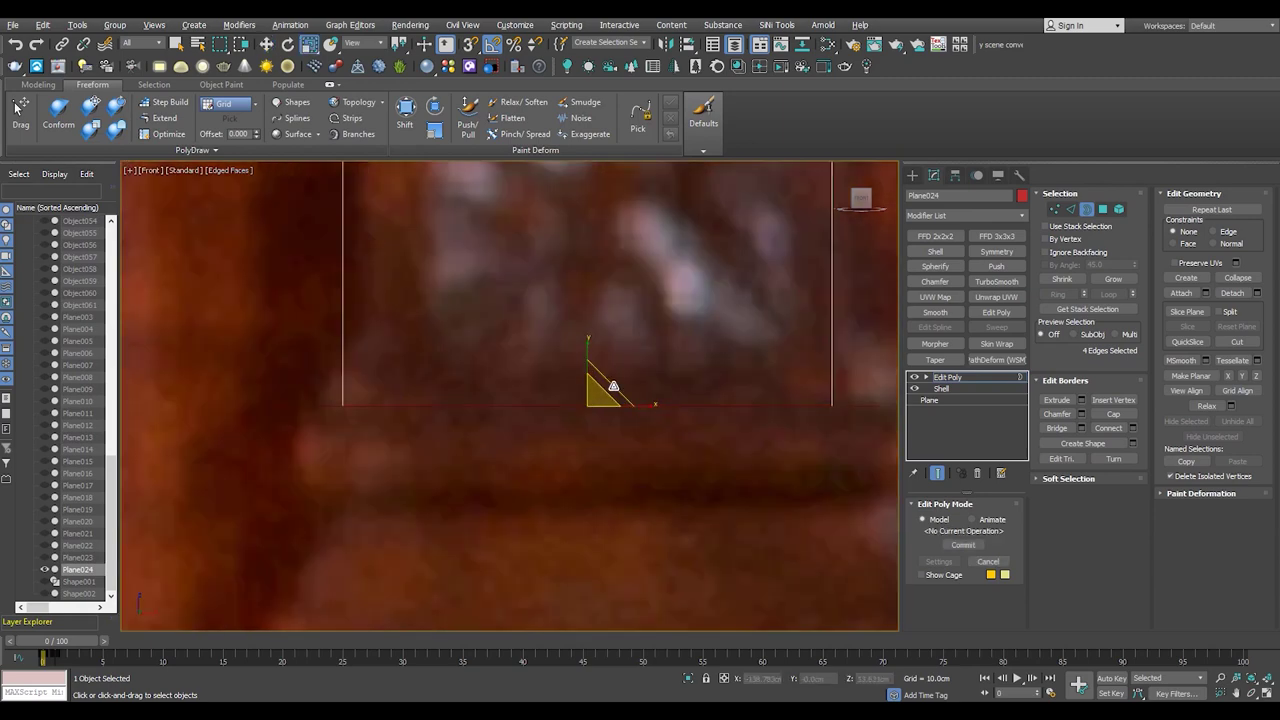
scroll(418, 371, "down", 2)
key("w")
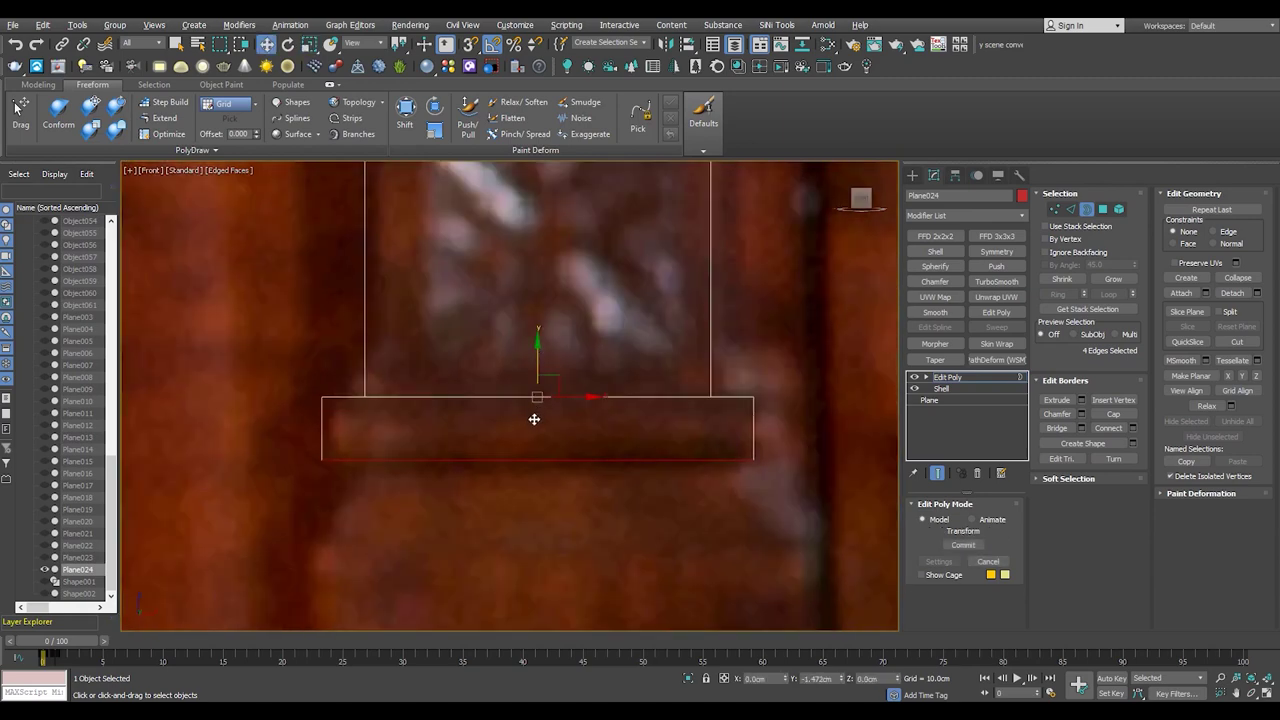
middle_click_drag(534, 420, 518, 316)
key("r")
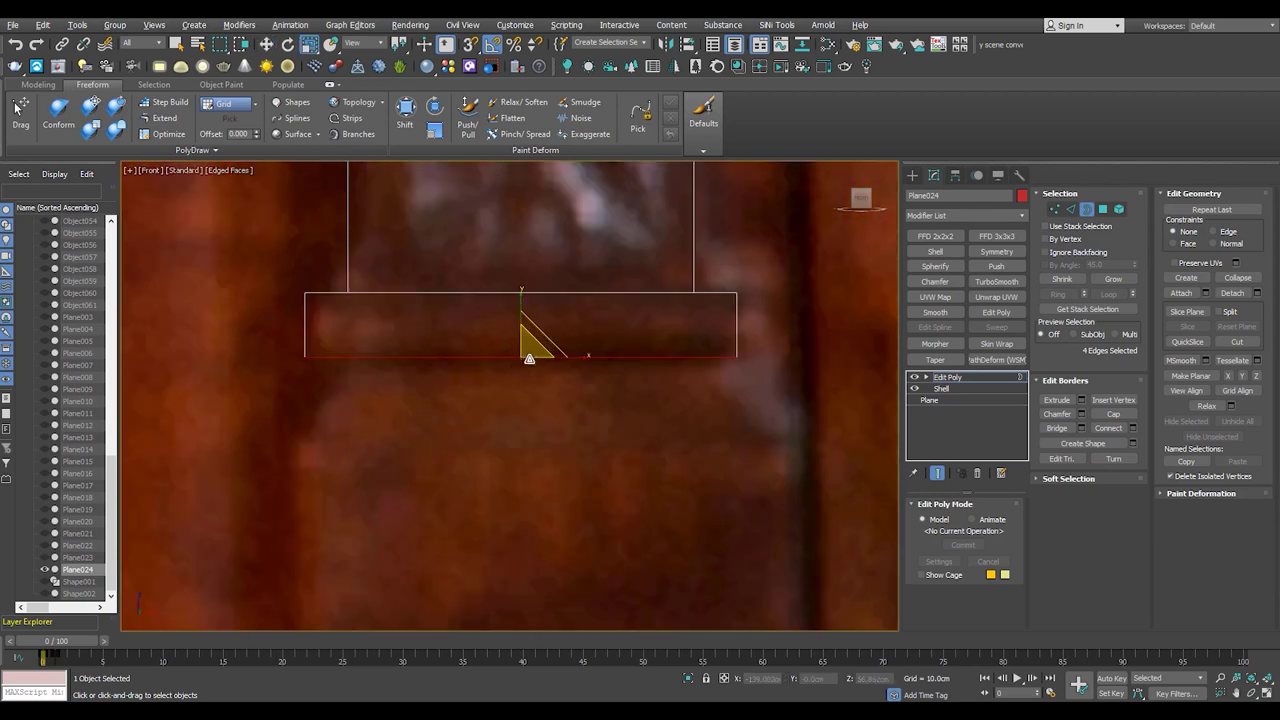
key("w")
key("w")
key("r")
key("w")
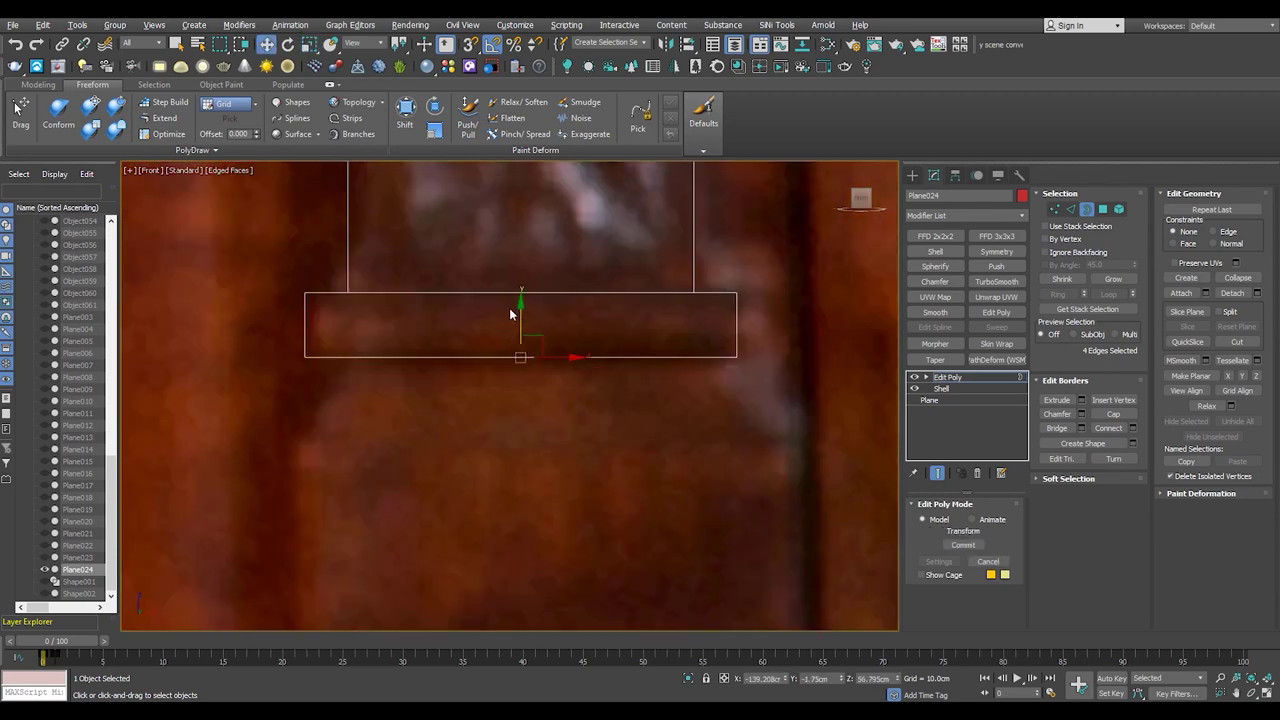
scroll(518, 328, "down", 3)
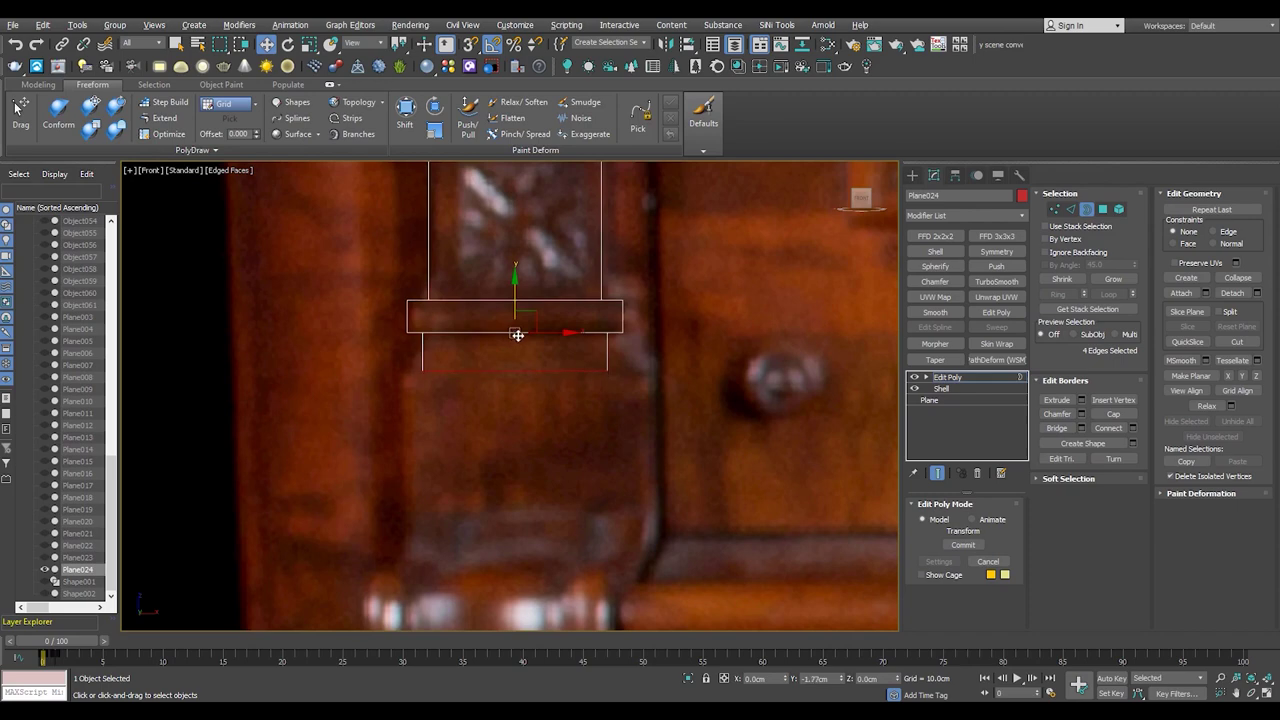
scroll(517, 343, "up", 3)
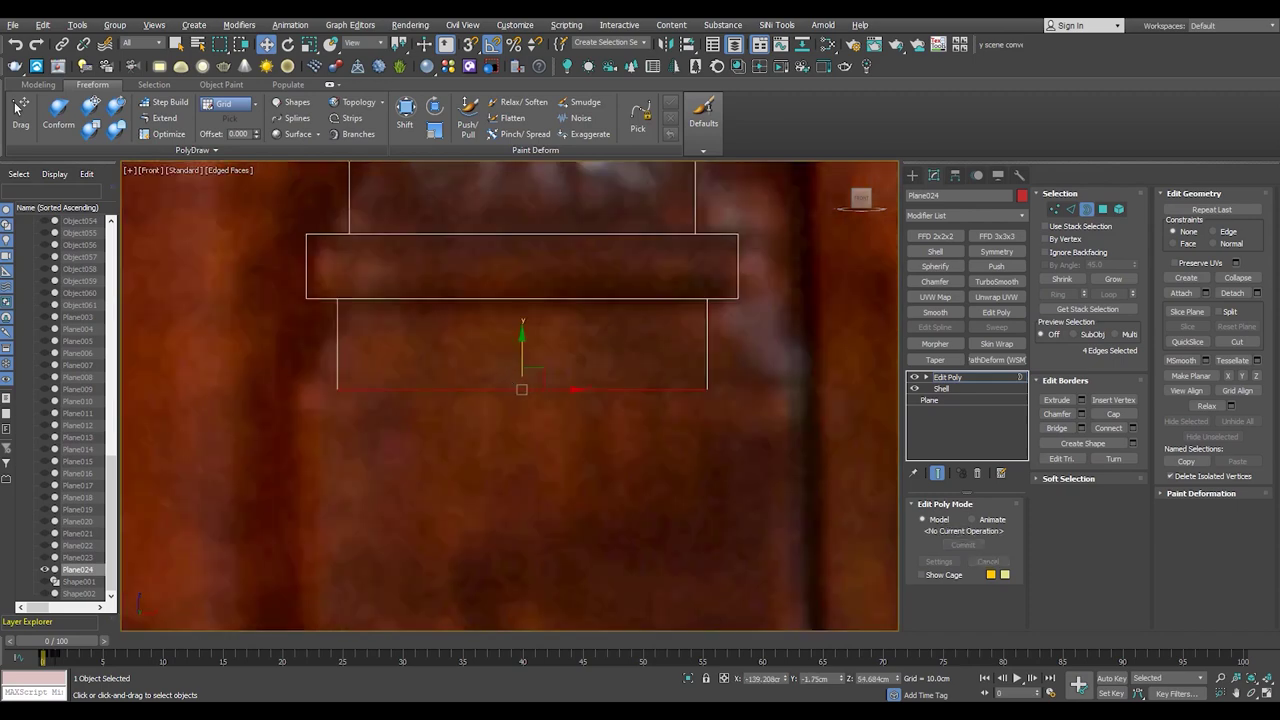
key("r")
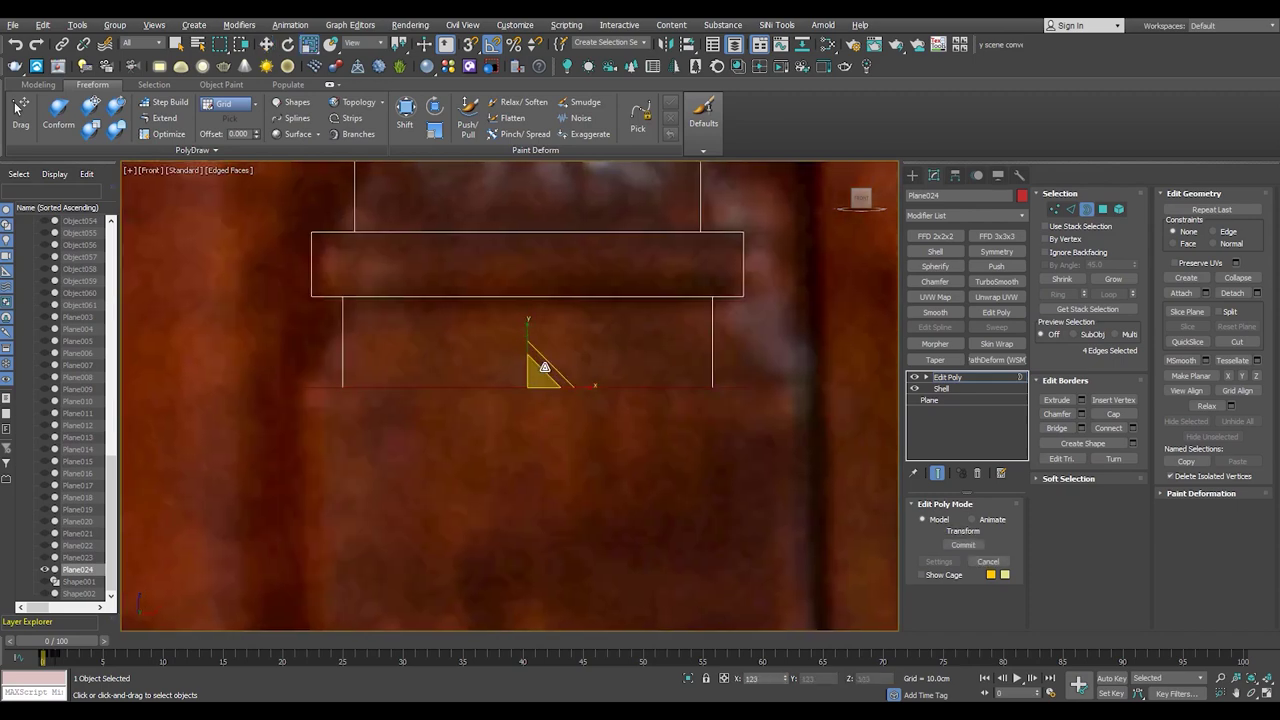
scroll(532, 274, "down", 4)
key("w")
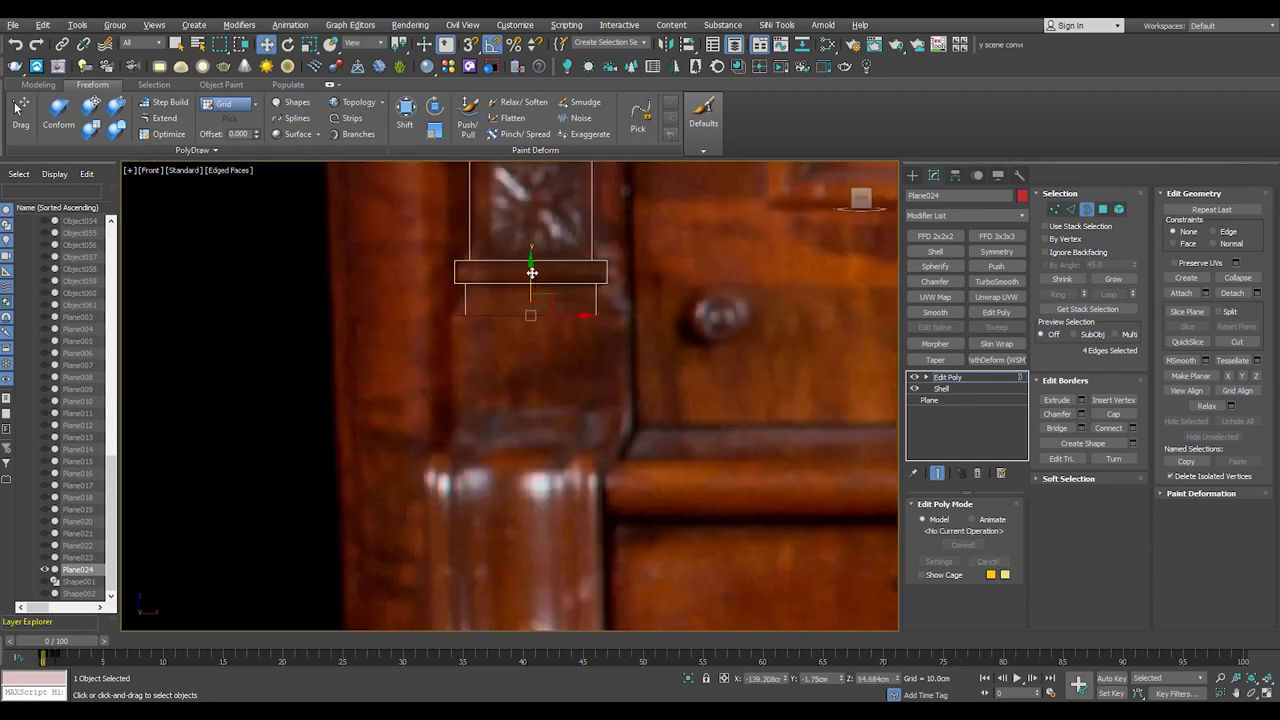
- Orbit the perspective view to inspect the new base and the whole column
key("alt+w")
middle_click(663, 551)
key("alt+w")
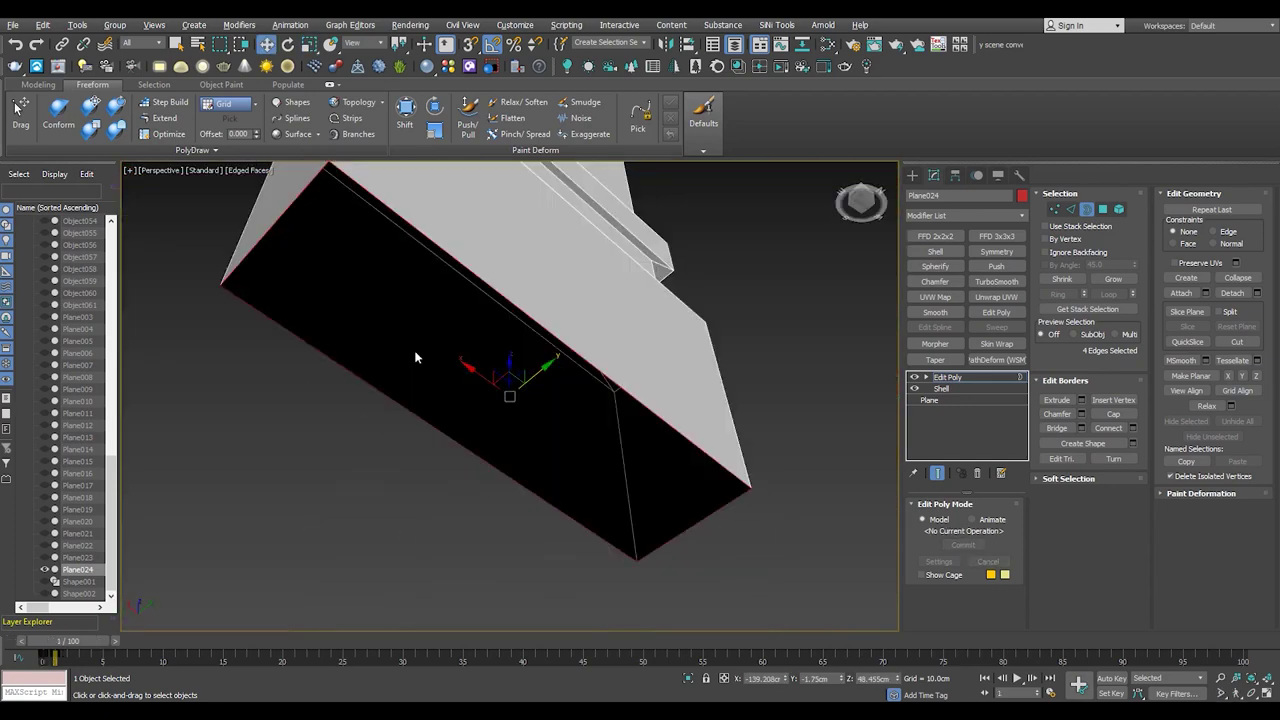
middle_click_drag(417, 360, 427, 410, "alt")
scroll(430, 430, "up", 3)
scroll(567, 374, "down", 5)
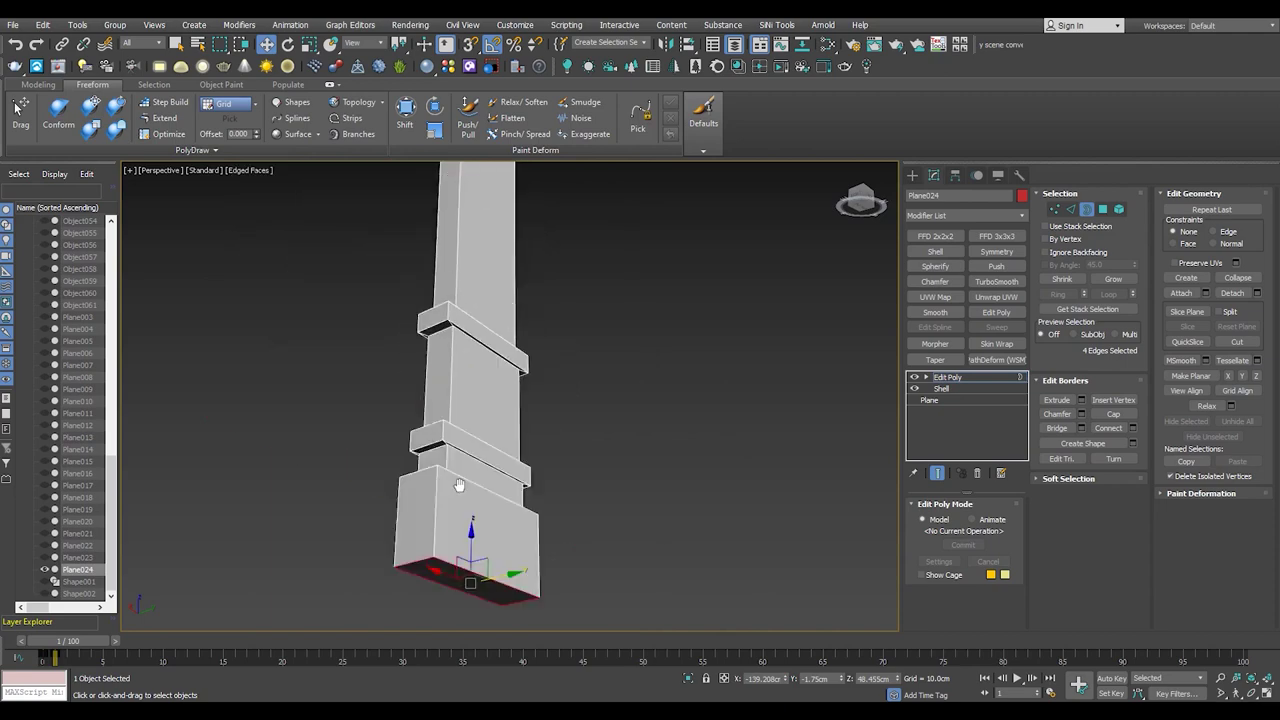
middle_click_drag(567, 374, 463, 367, "alt")
scroll(463, 367, "down", 2)
scroll(448, 345, "up", 3)
scroll(457, 327, "down", 2)
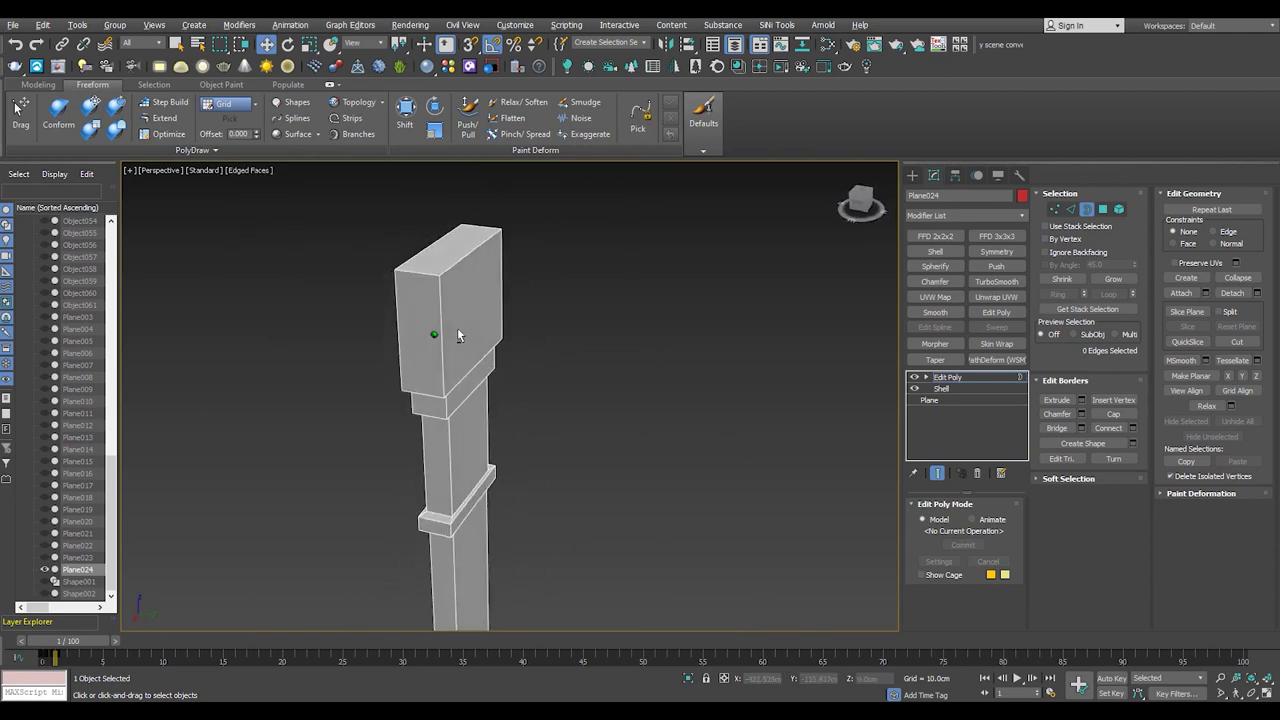
- Select the front face of the base and maximize the top view of the column
scroll(457, 327, "down", 4)
scroll(499, 395, "up", 6)
key("4")
left_click(496, 445)
scroll(496, 445, "up", 3)
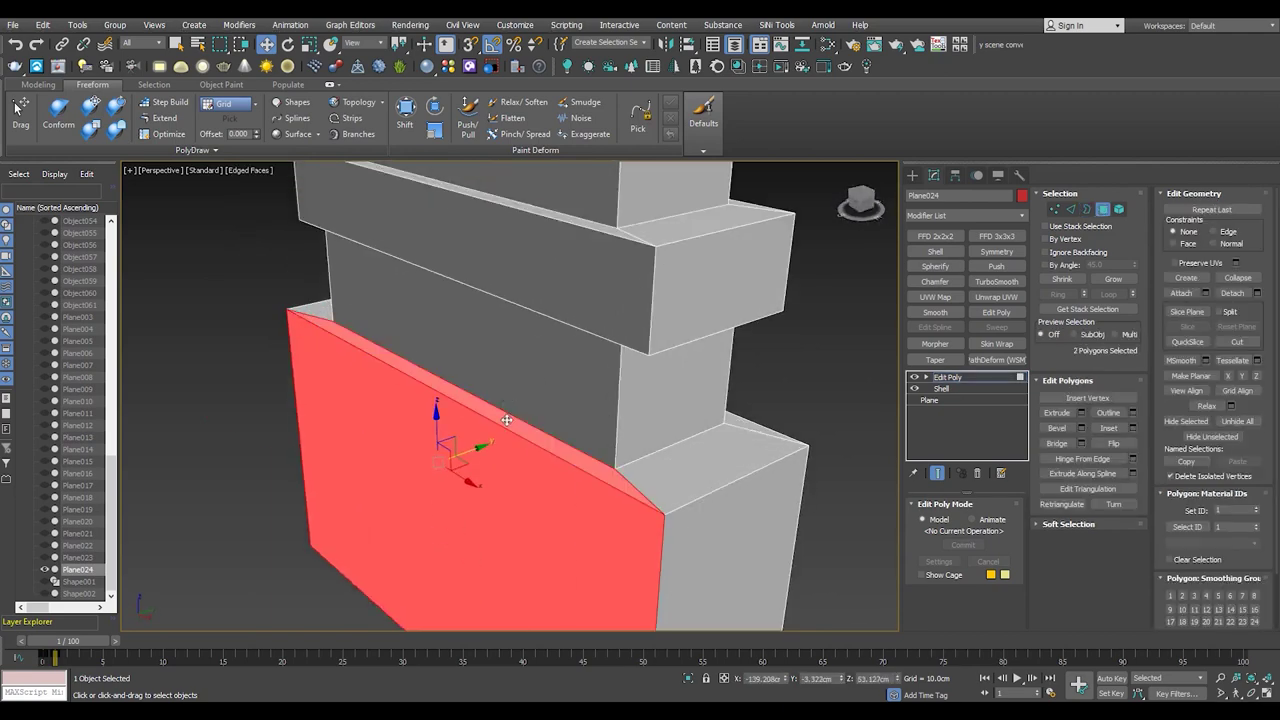
key("alt+w")
- Push the selected vertices outward to widen the ledge side
key("alt+w")
scroll(300, 380, "up", 2)
key("1")
key("alt+w")
key("alt+w")
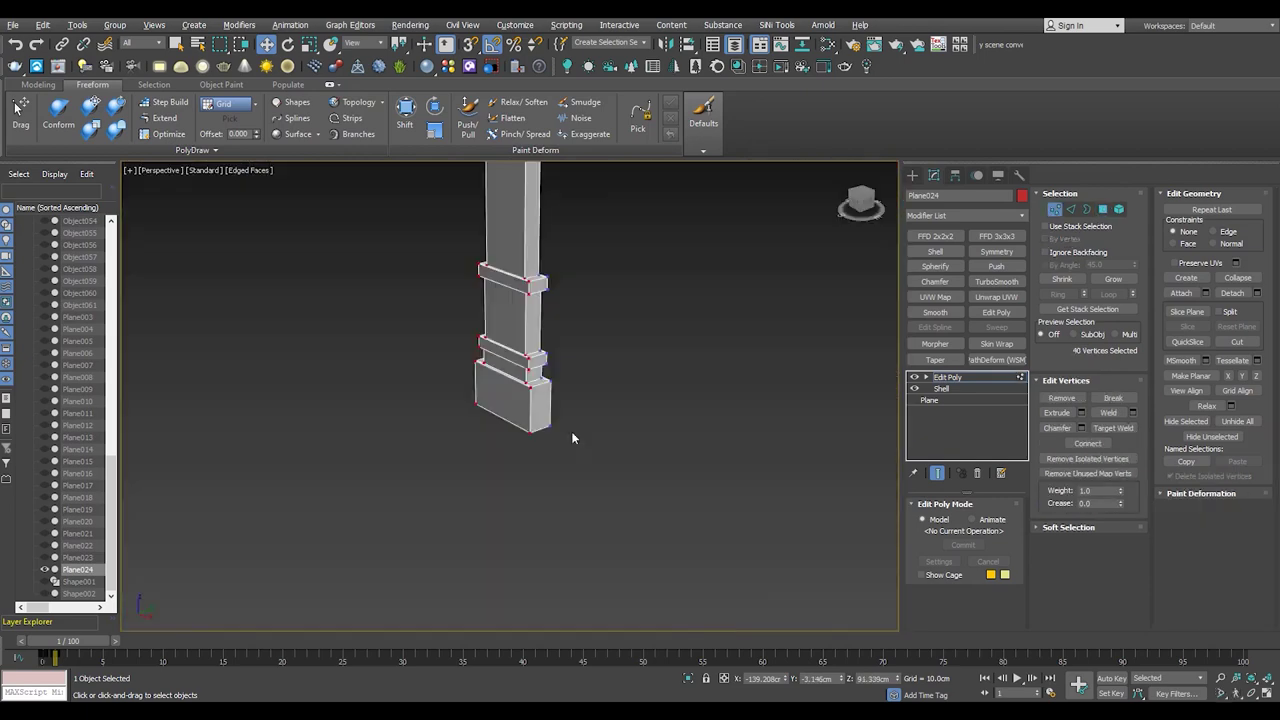
scroll(596, 396, "up", 3)
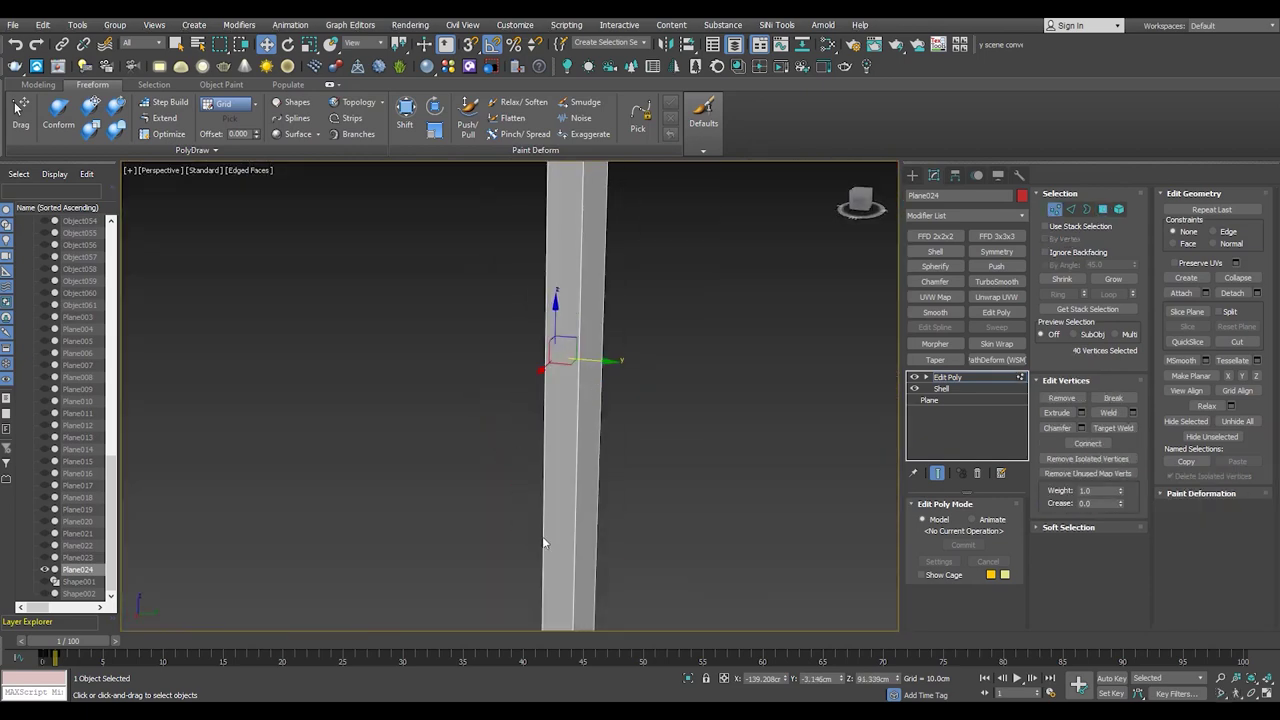
scroll(598, 415, "down", 3)
scroll(626, 358, "up", 1)
left_click_drag(609, 189, 606, 190)
middle_click_drag(604, 190, 110, 285, "alt")
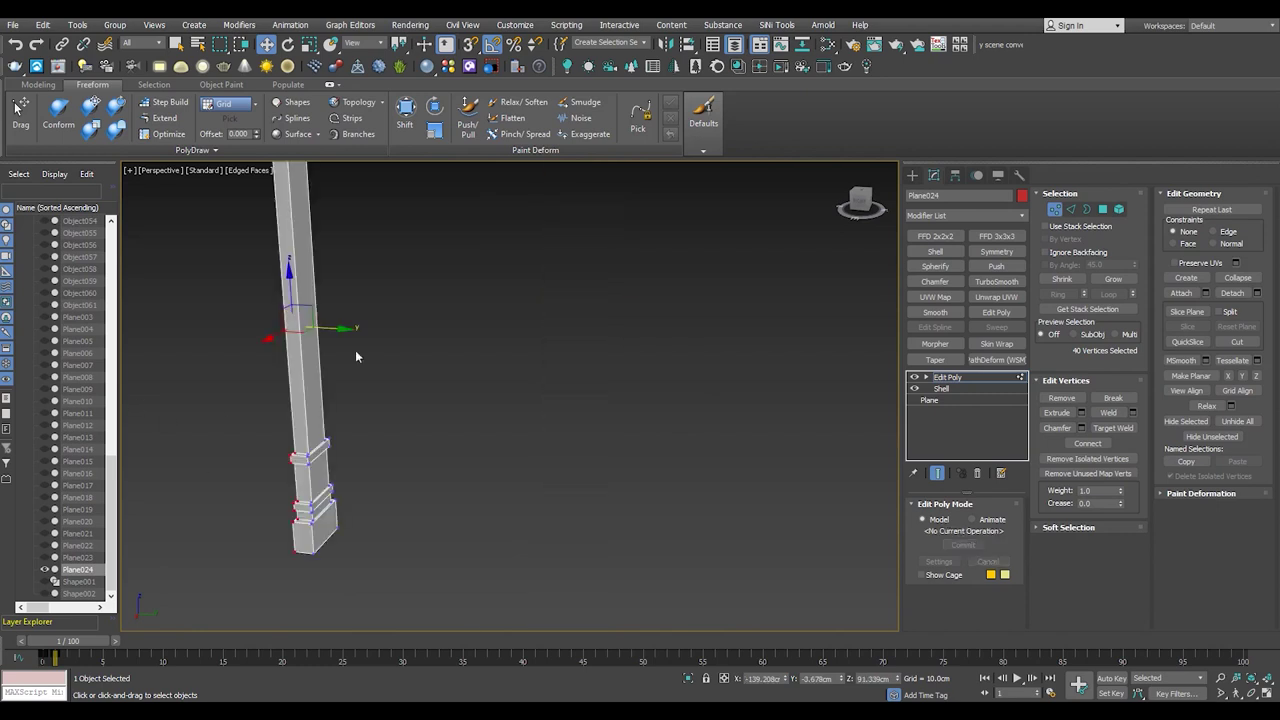
scroll(298, 366, "up", 3)
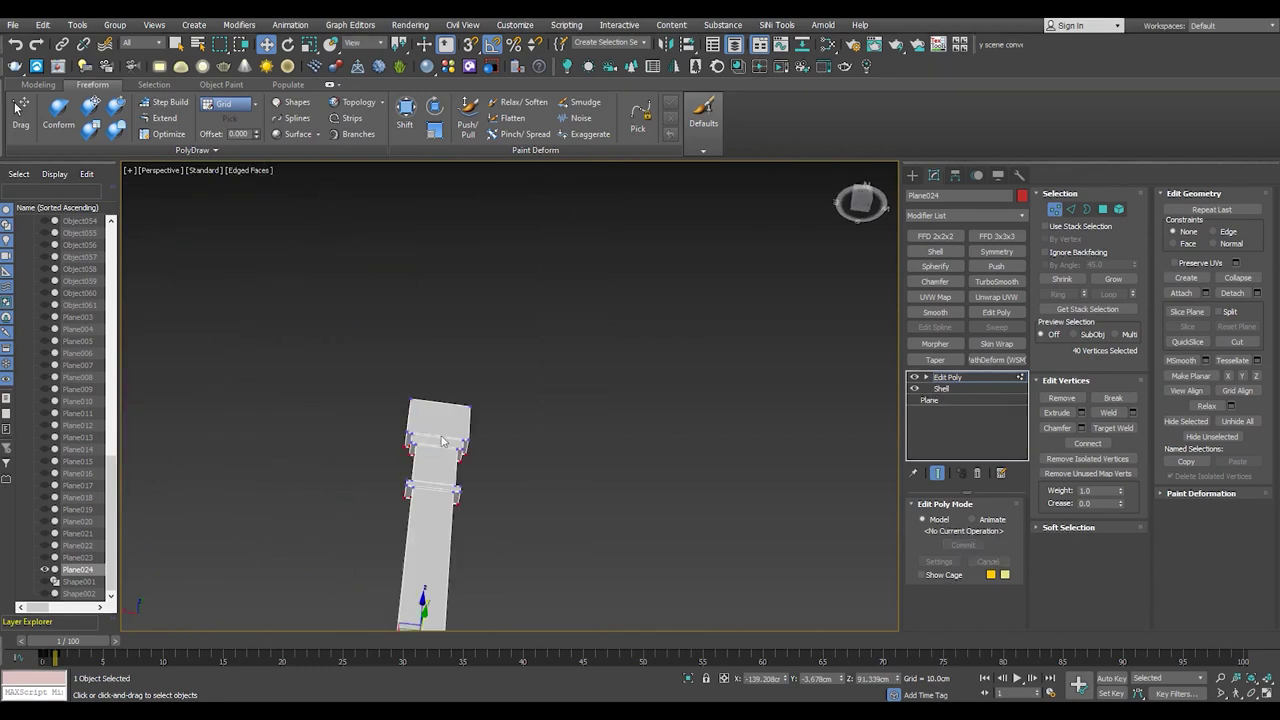
scroll(280, 343, "up", 5)
- Chamfer the edge loop around the ledge with four rounded segments and weld overlapping vertices
key("2")
double_click(280, 343)
scroll(274, 406, "down", 1)
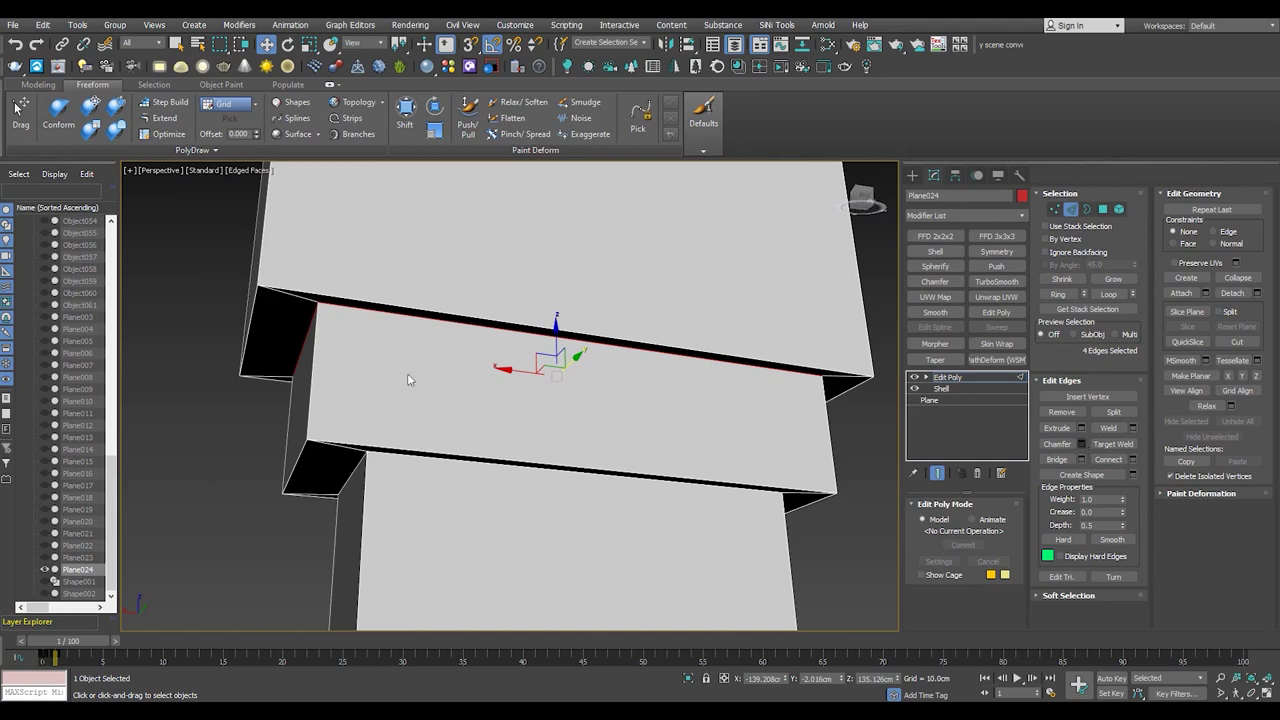
key("ctrl+shift+c")
left_click_drag(517, 425, 519, 430)
mouse_move(519, 430)
middle_mouse_down("alt")
mouse_move(340, 386)
mouse_move(376, 369)
mouse_move(323, 361)
mouse_move(422, 419)
middle_mouse_up("alt")
left_click(517, 519)
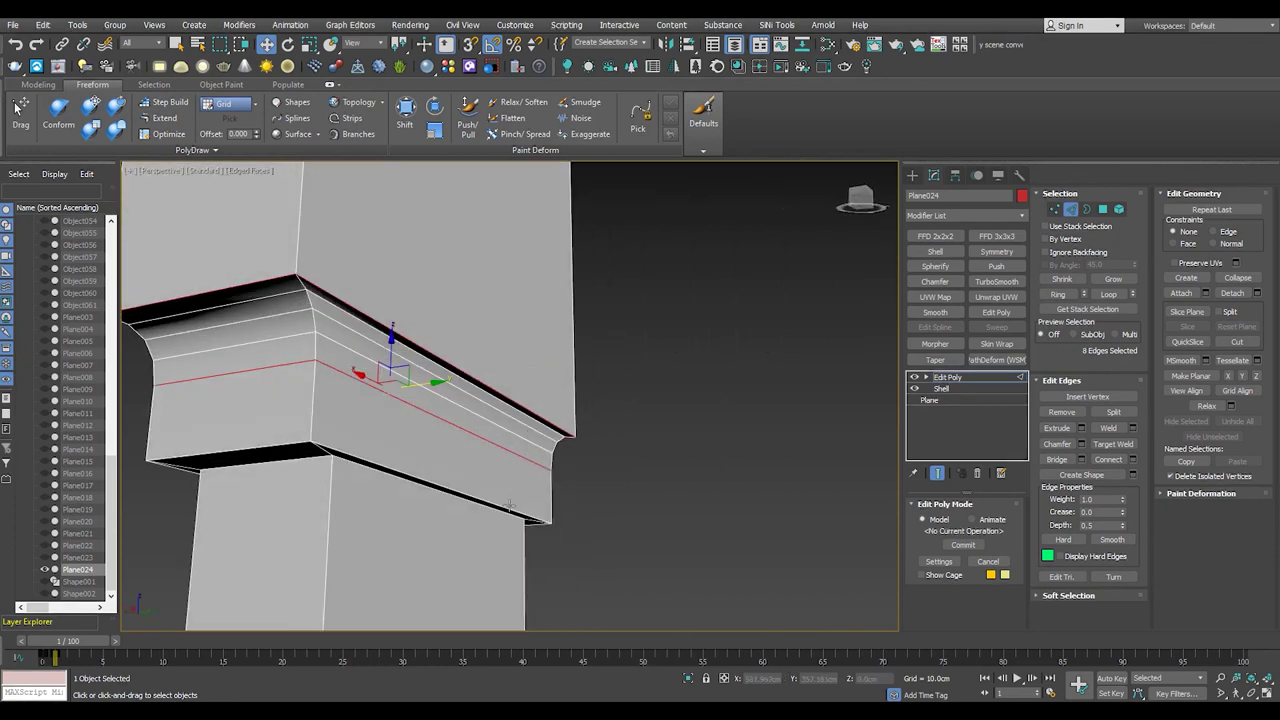
key("1")
left_click(1107, 413)
- Start a 2-segment chamfer on the edge loop under the ledge
scroll(320, 455, "up", 3)
scroll(328, 396, "up", 2)
scroll(315, 380, "up", 3)
key("2")
double_click(316, 380)
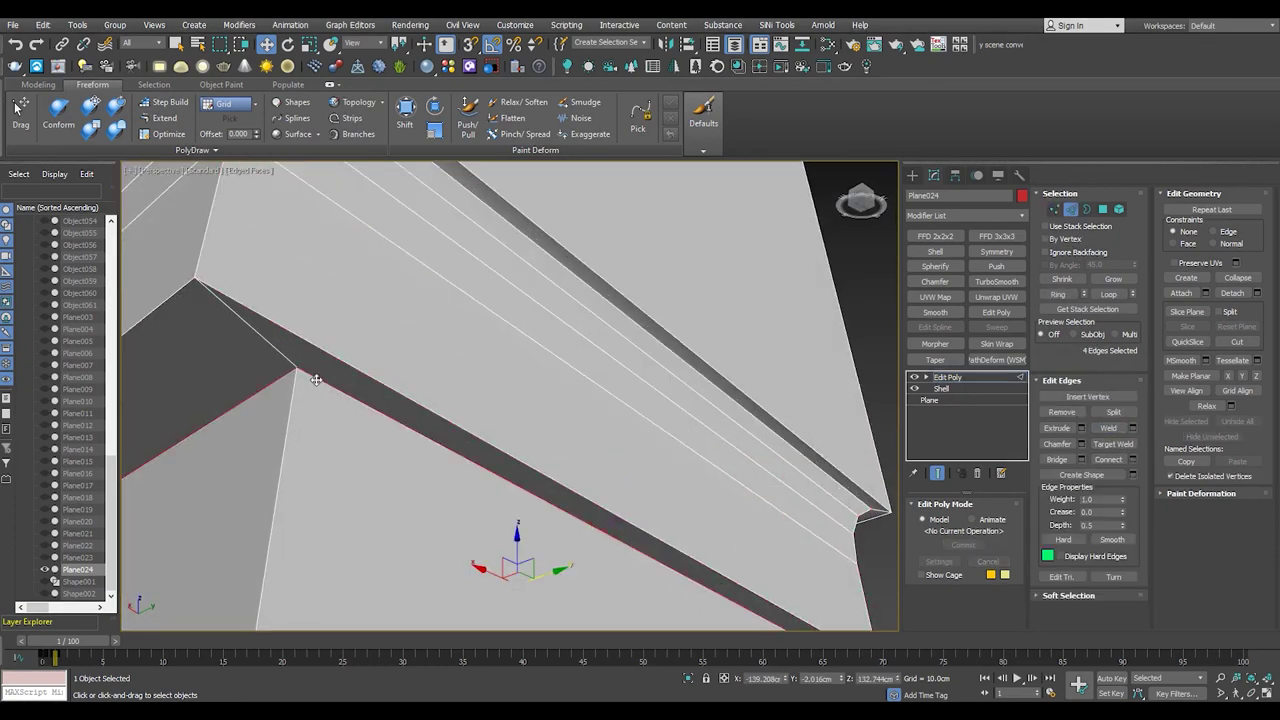
left_click(1080, 444)
left_click_drag(516, 425, 518, 456)
- Set that chamfer to 0.258 cm, apply it, and check the ledge corner
scroll(193, 412, "up", 2)
scroll(193, 412, "down", 3)
scroll(282, 400, "up", 3)
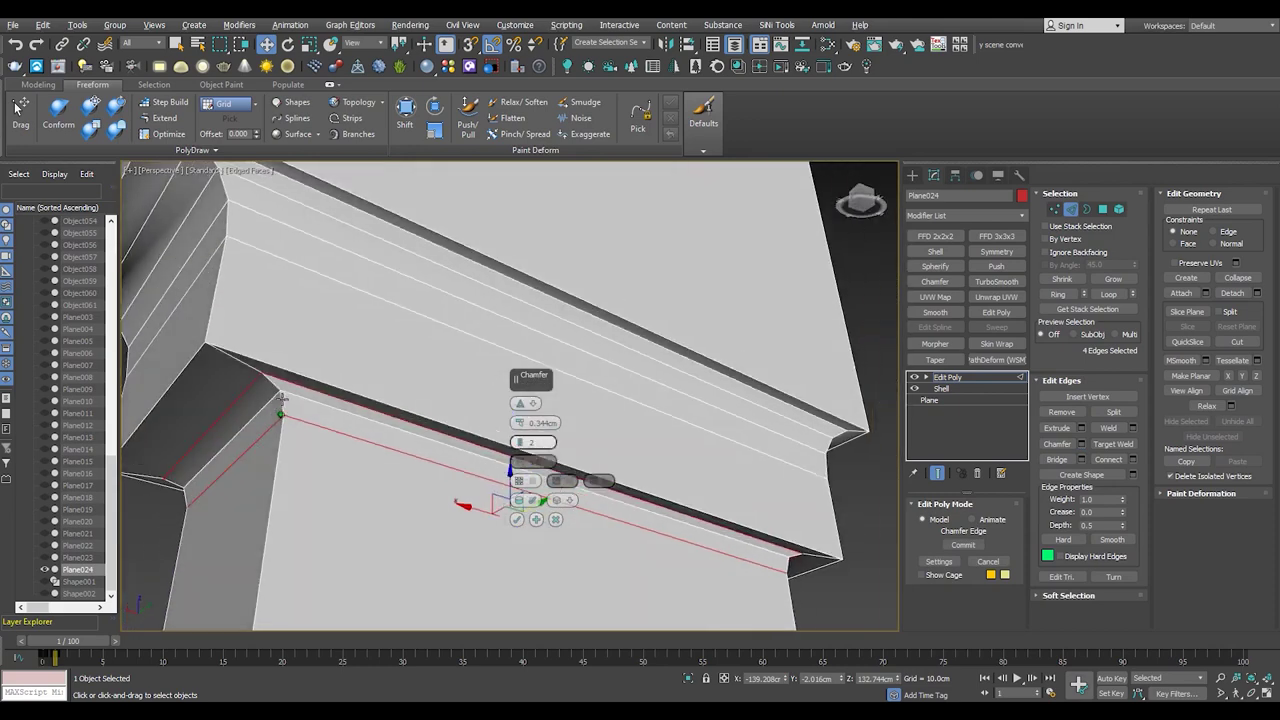
left_click_drag(519, 423, 519, 430)
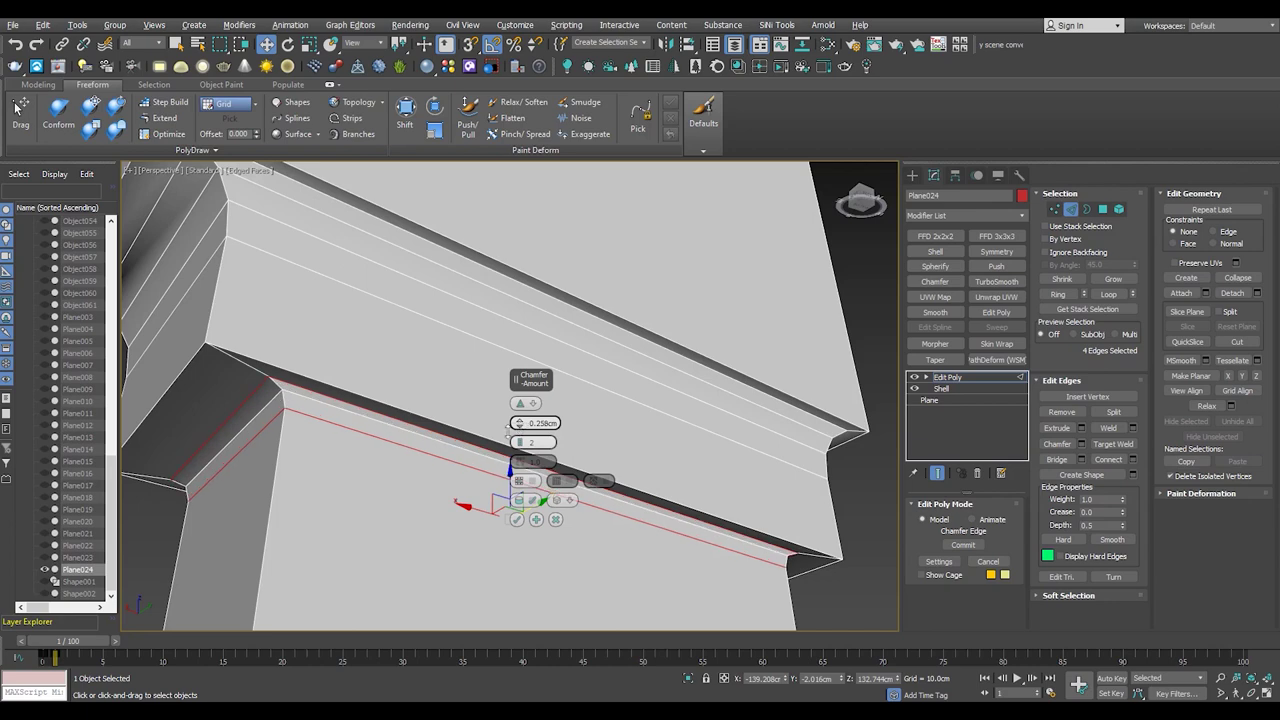
middle_click_drag(519, 430, 511, 512, "alt")
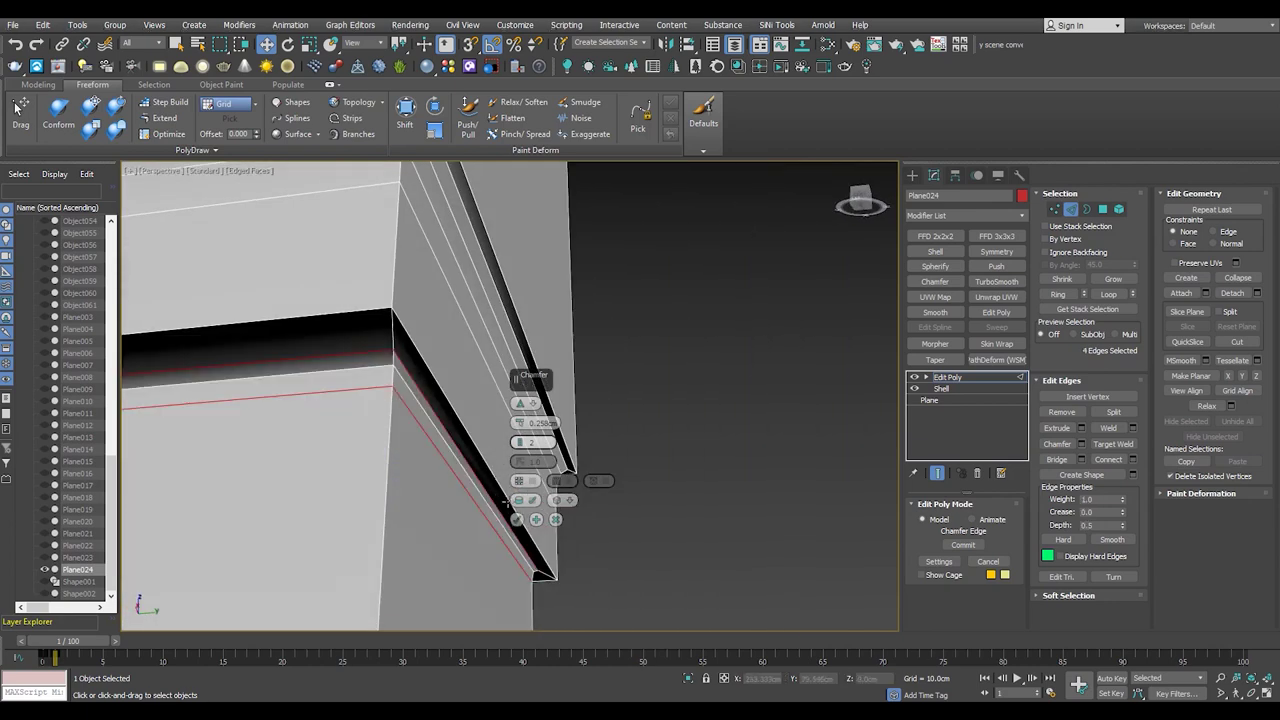
left_click(517, 519)
middle_click_drag(432, 408, 348, 431, "alt")
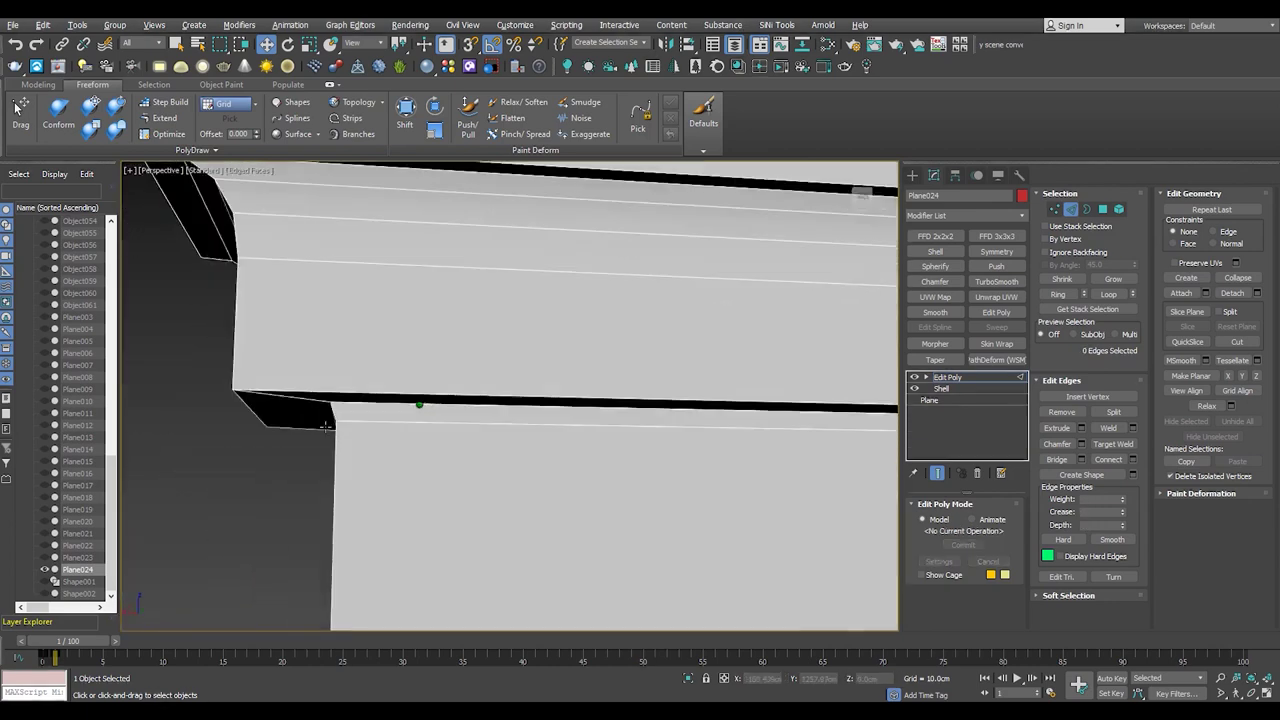
middle_click_drag(348, 425, 400, 430, "alt")
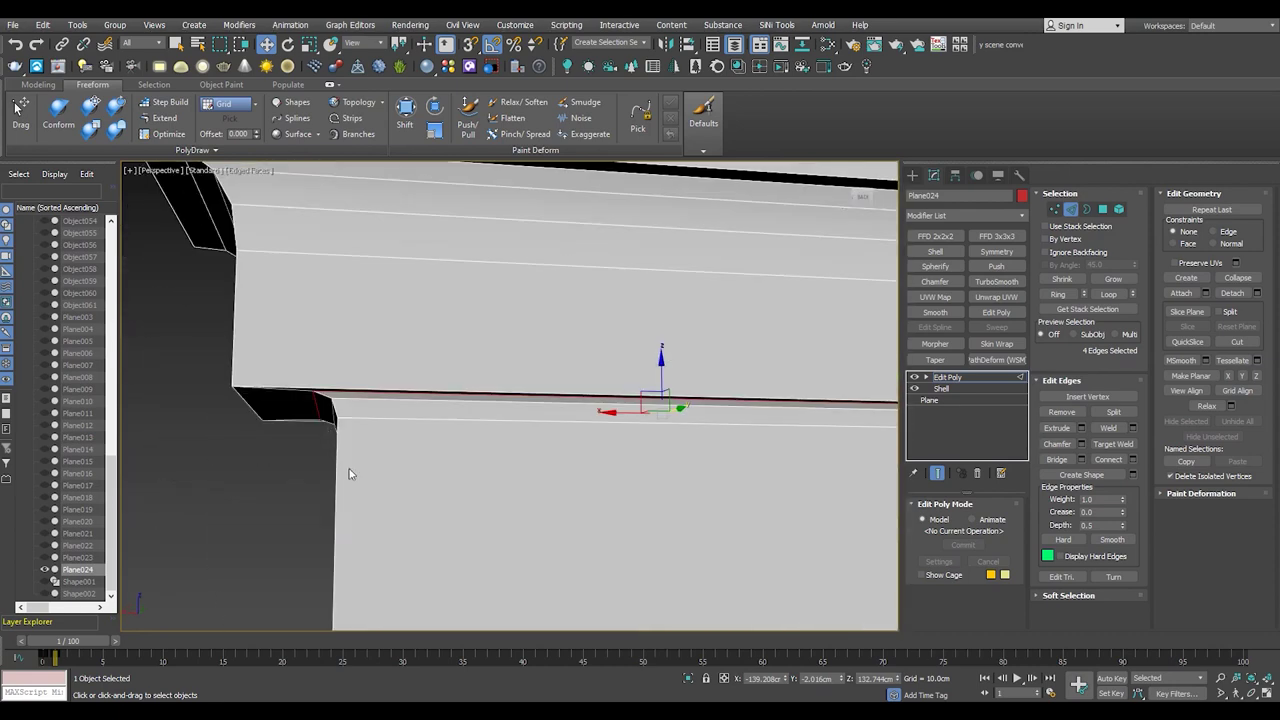
scroll(470, 400, "down", 5)
scroll(491, 415, "up", 5)
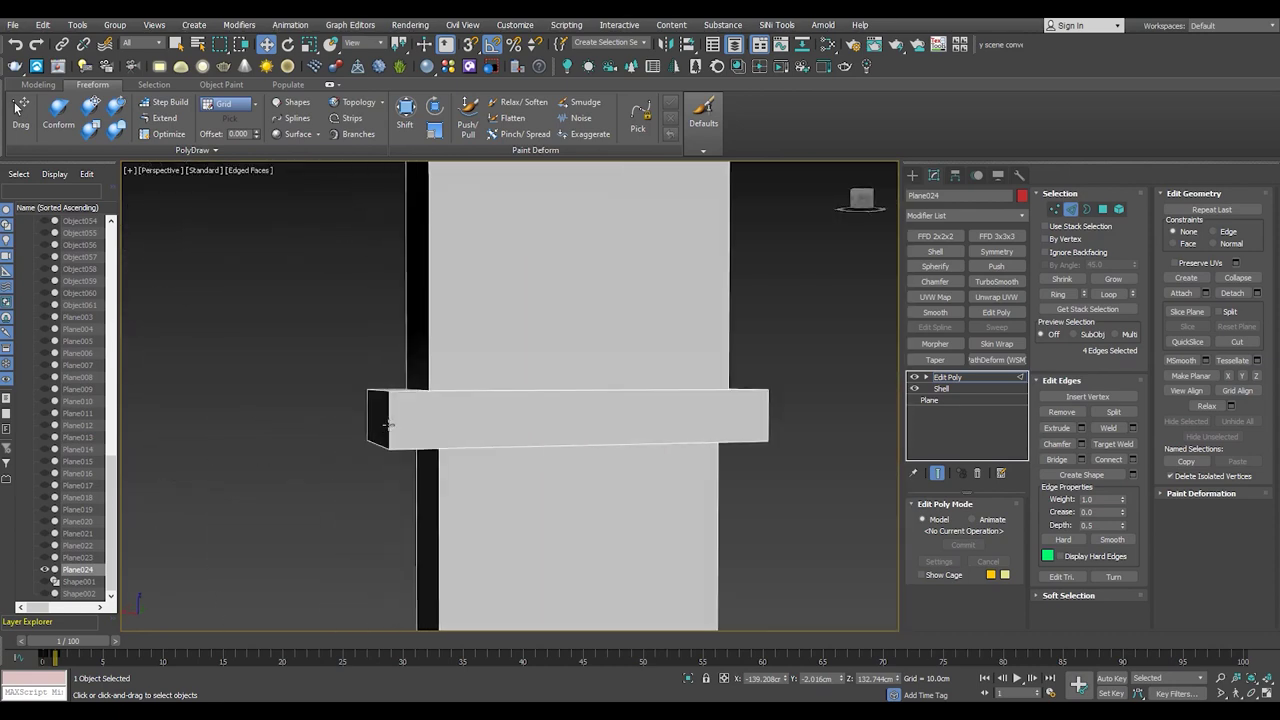
- Nudge the selected ledge edges slightly upward
scroll(417, 522, "down", 8)
scroll(428, 432, "up", 3)
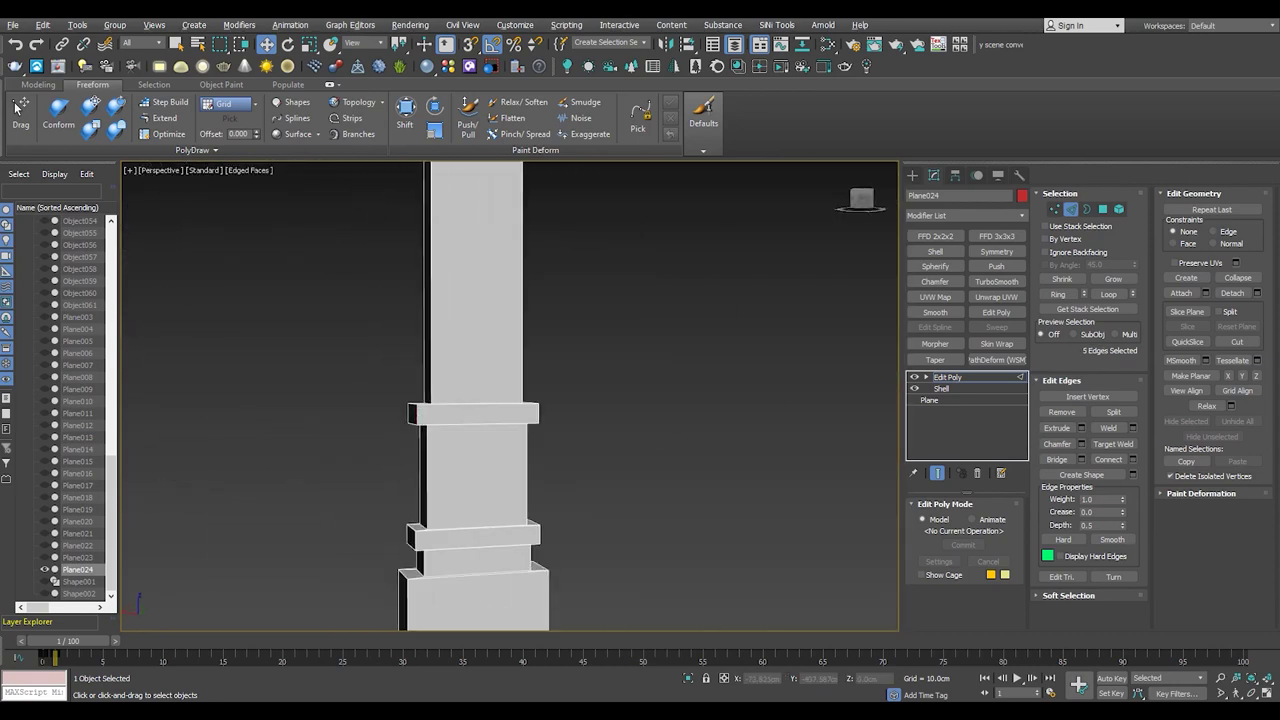
scroll(421, 552, "up", 2)
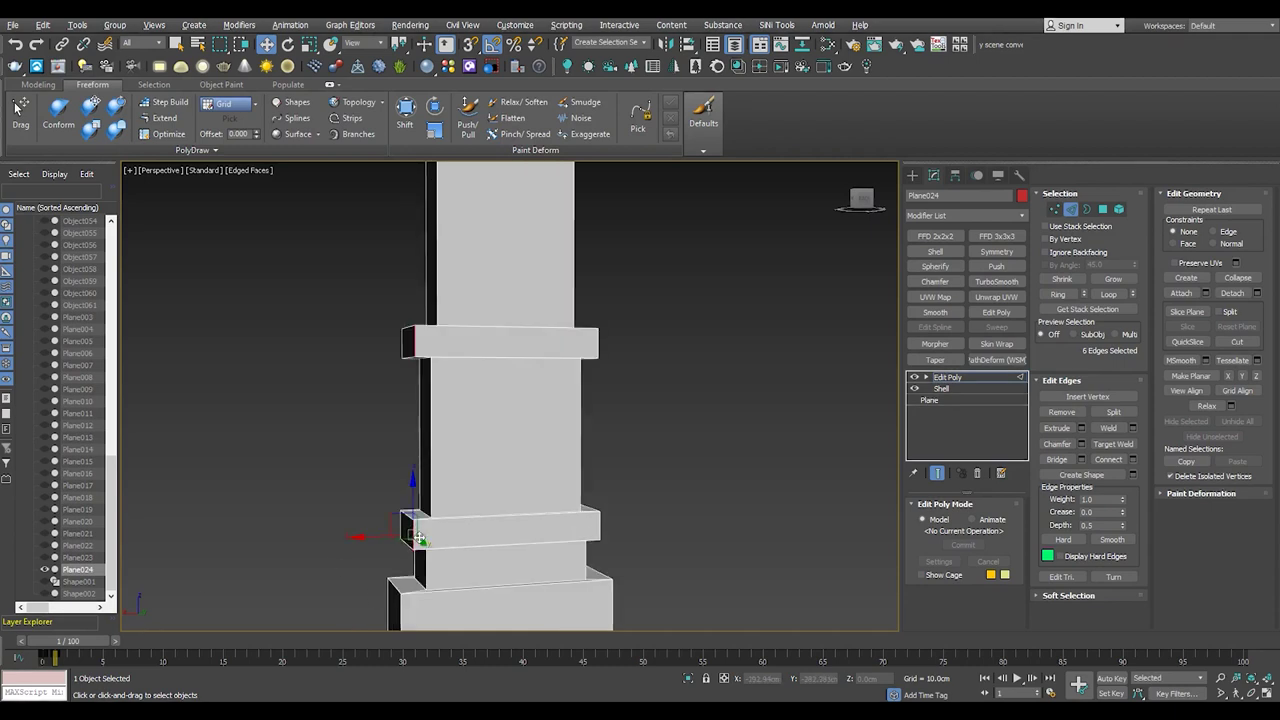
middle_click_drag(416, 444, 470, 440, "alt")
scroll(440, 420, "up", 3)
left_click_drag(418, 416, 421, 411)
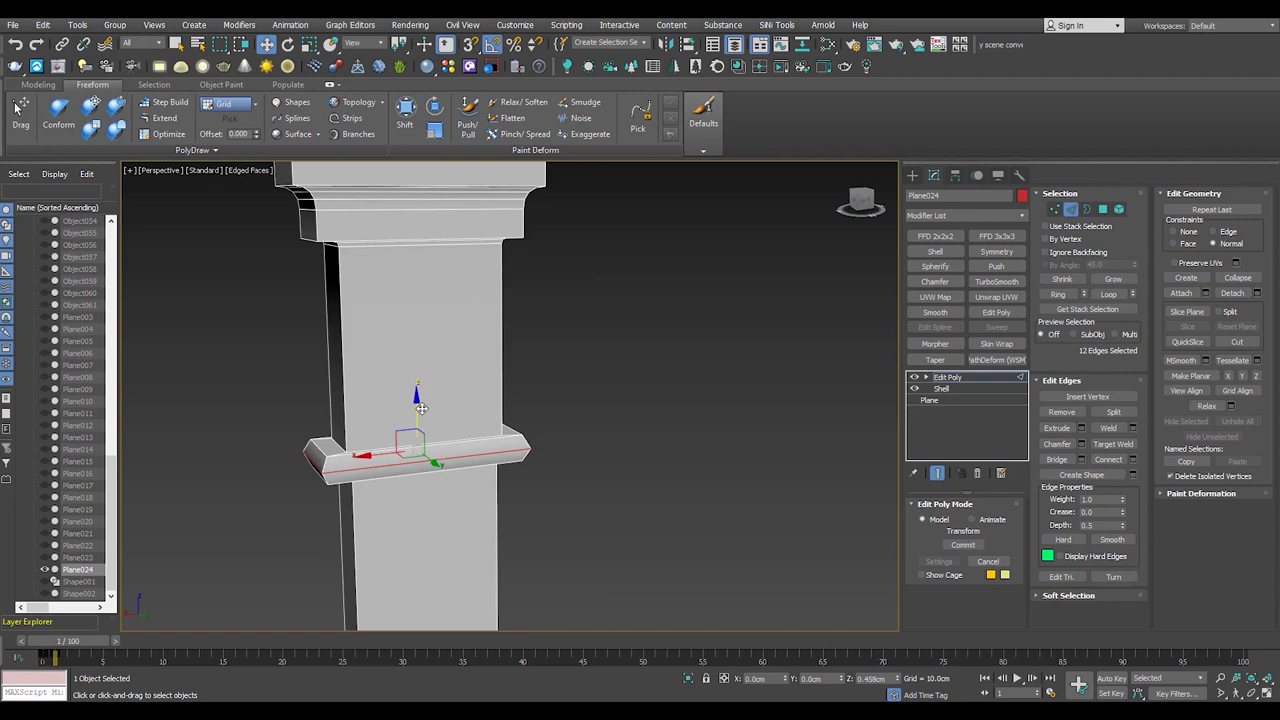
scroll(421, 408, "down", 3)
middle_click_drag(500, 400, 423, 457, "alt")
- Chamfer the ledge edges with a 10.096 cm, 3-segment rounding
scroll(417, 460, "down", 4)
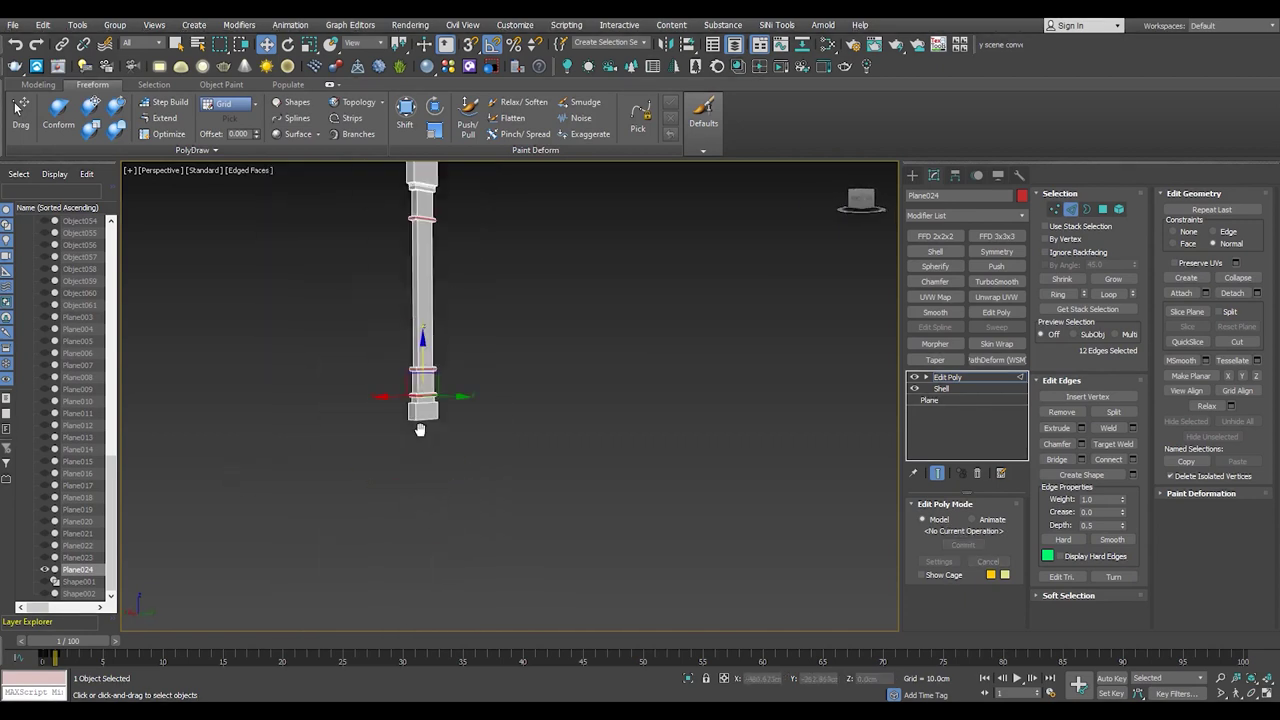
scroll(418, 466, "up", 6)
scroll(440, 450, "up", 2)
key("ctrl+shift+c")
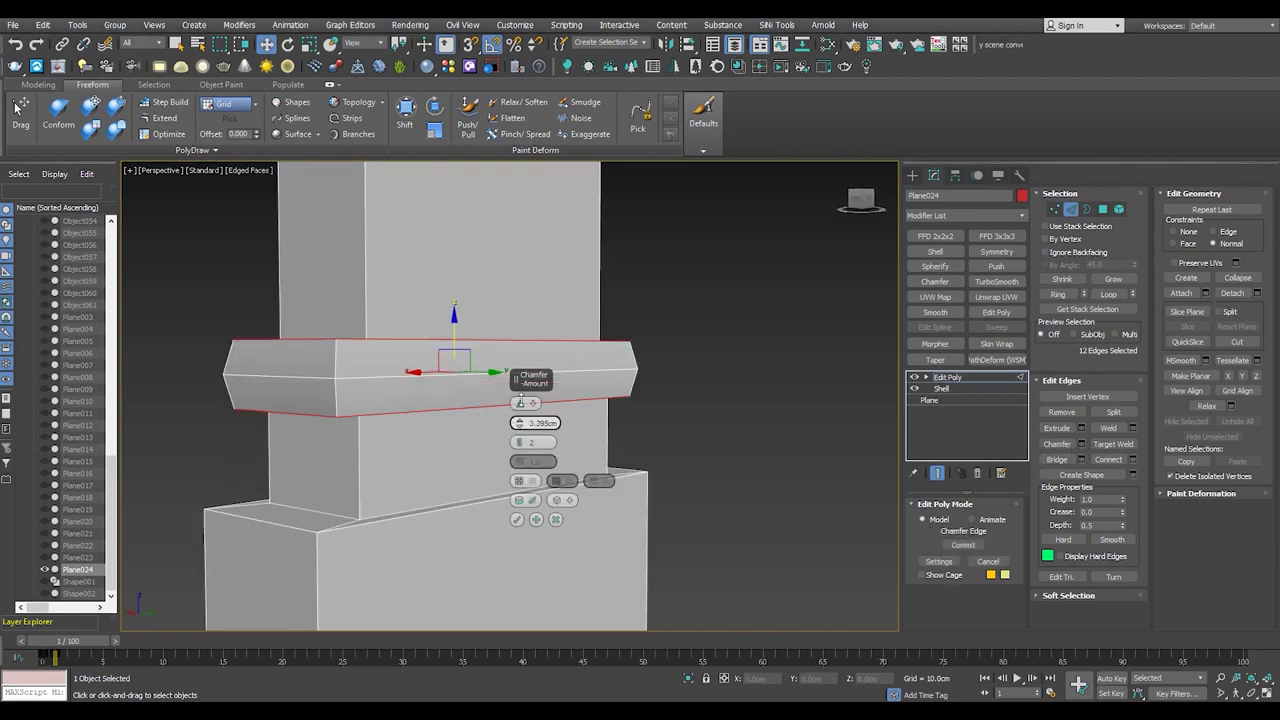
scroll(518, 415, "up", 1)
mouse_move(518, 422)
left_mouse_down()
mouse_move(518, 405)
mouse_move(522, 441)
left_mouse_up()
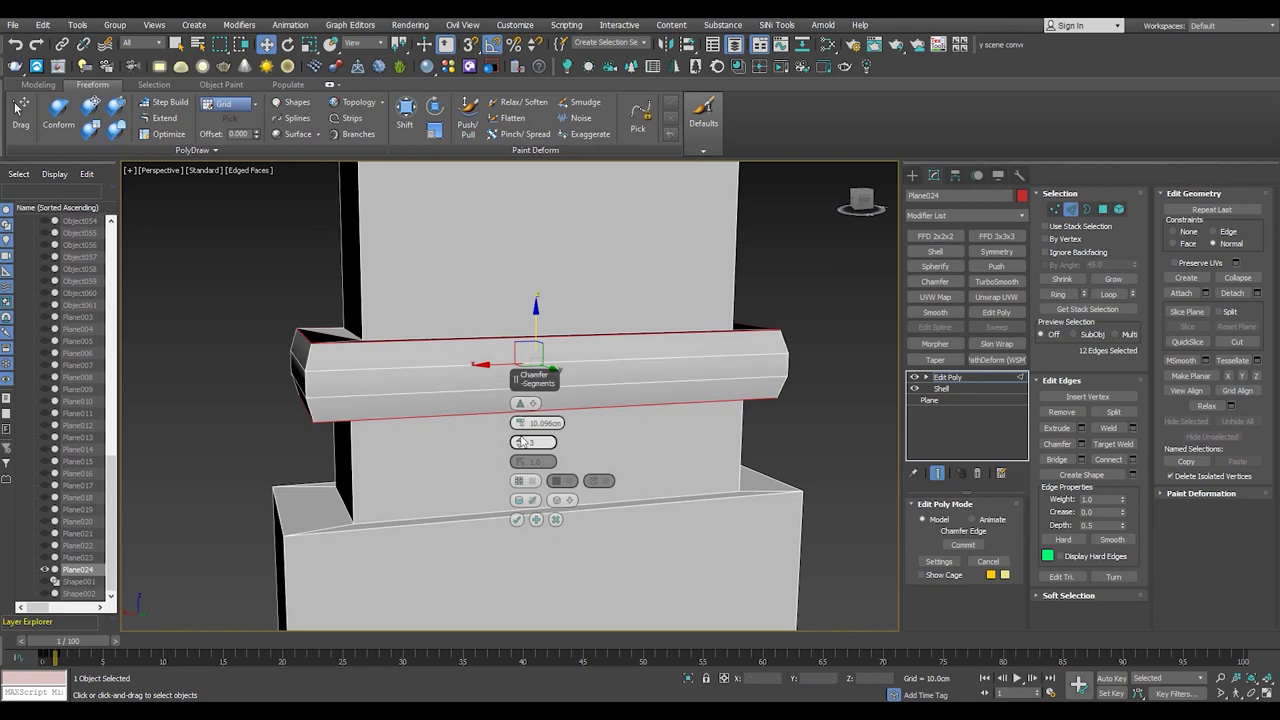
mouse_move(521, 441)
middle_mouse_down("alt")
mouse_move(470, 450)
mouse_move(500, 470)
middle_mouse_up("alt")
left_click(517, 519)
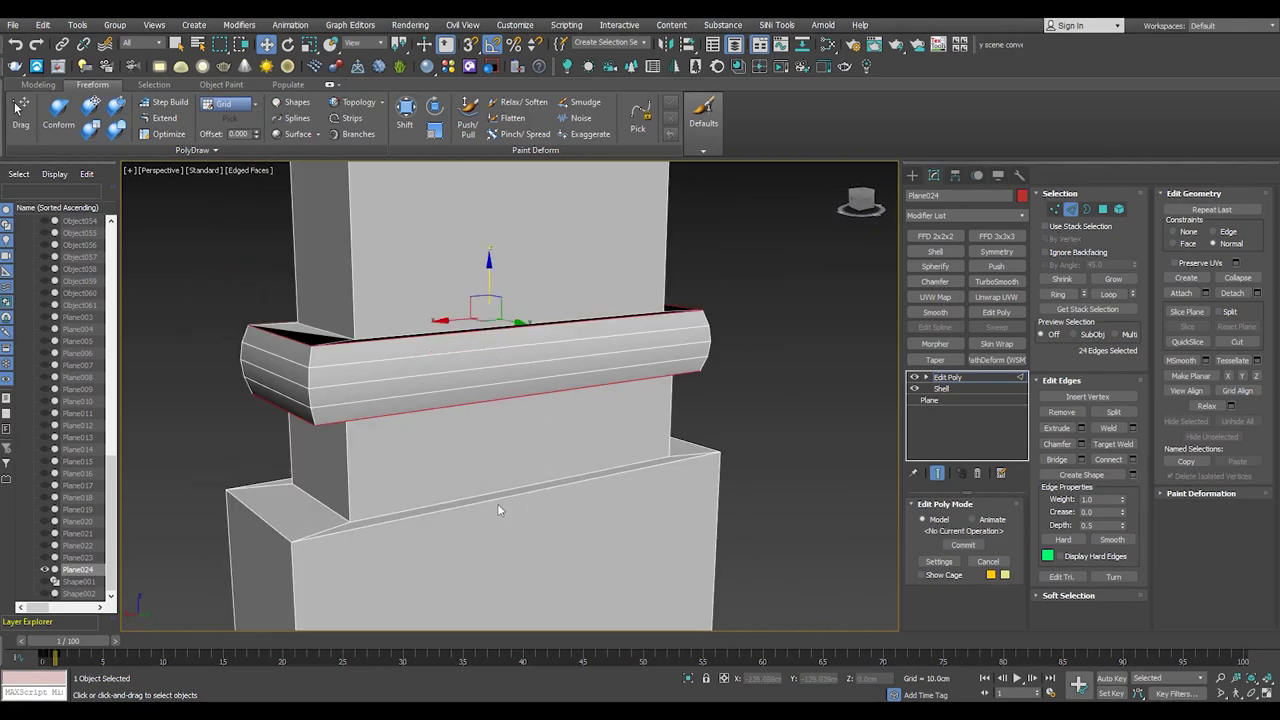
- Select the edge loop along the ledge underside
key("1")
middle_click_drag(381, 368, 294, 371, "alt")
scroll(343, 323, "down", 3)
mouse_move(343, 323)
middle_mouse_down("alt")
mouse_move(372, 304)
mouse_move(362, 396)
mouse_move(100, 482)
middle_mouse_up("alt")
scroll(465, 422, "up", 3)
mouse_move(465, 422)
middle_mouse_down("alt")
mouse_move(395, 435)
mouse_move(326, 394)
middle_mouse_up("alt")
scroll(326, 394, "up", 3)
key("2")
double_click(271, 270)
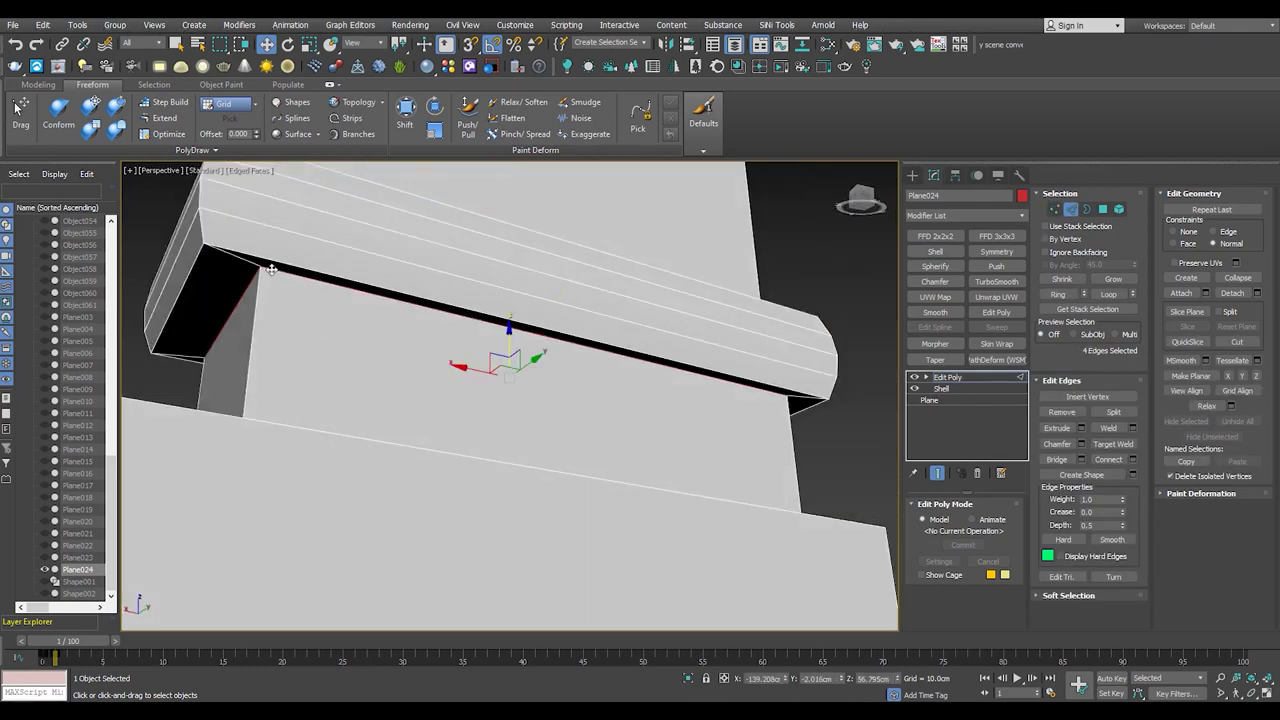
- Chamfer the ledge underside loop at about 0.8 cm
key("ctrl+shift+c")
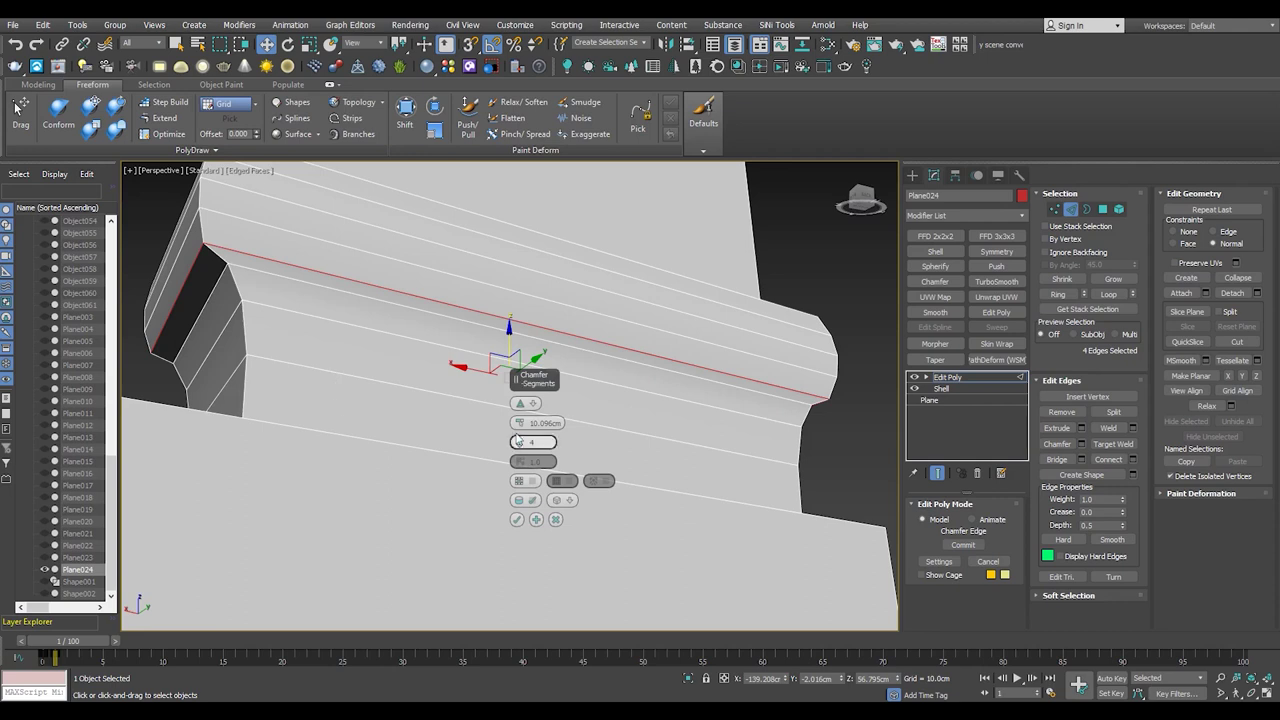
left_click_drag(546, 519, 619, 150)
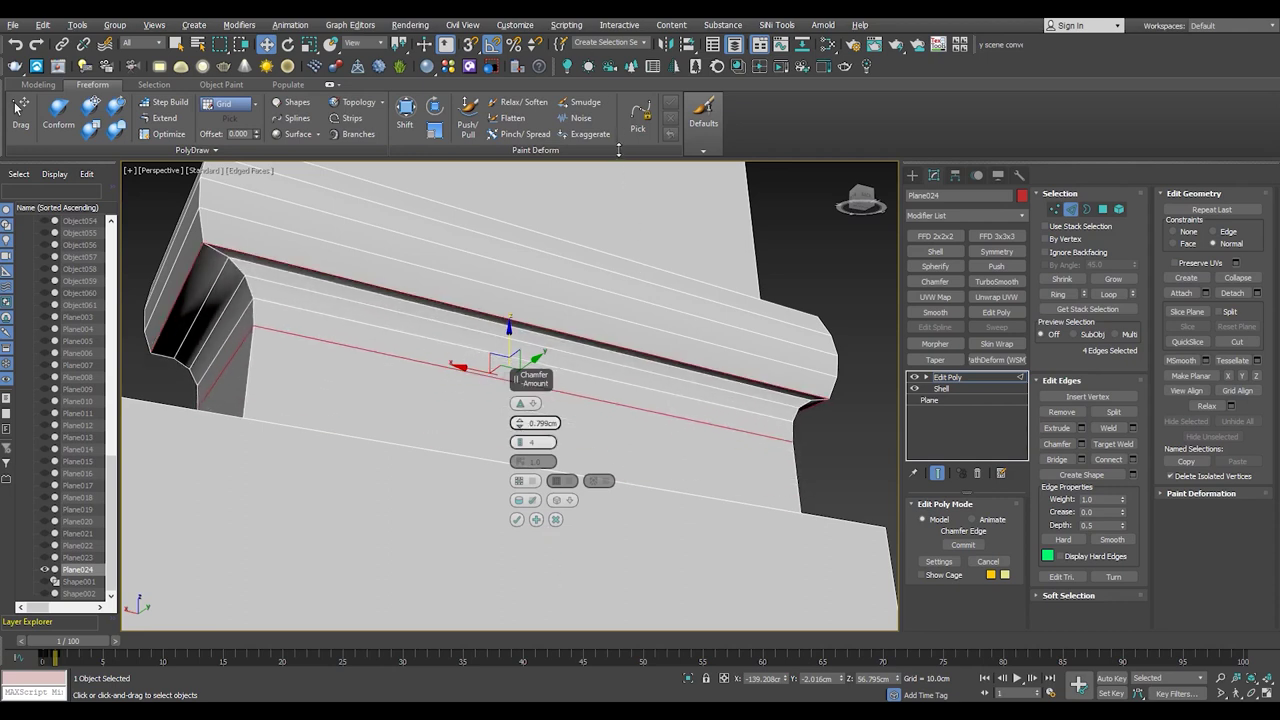
left_click(517, 520)
key("1")
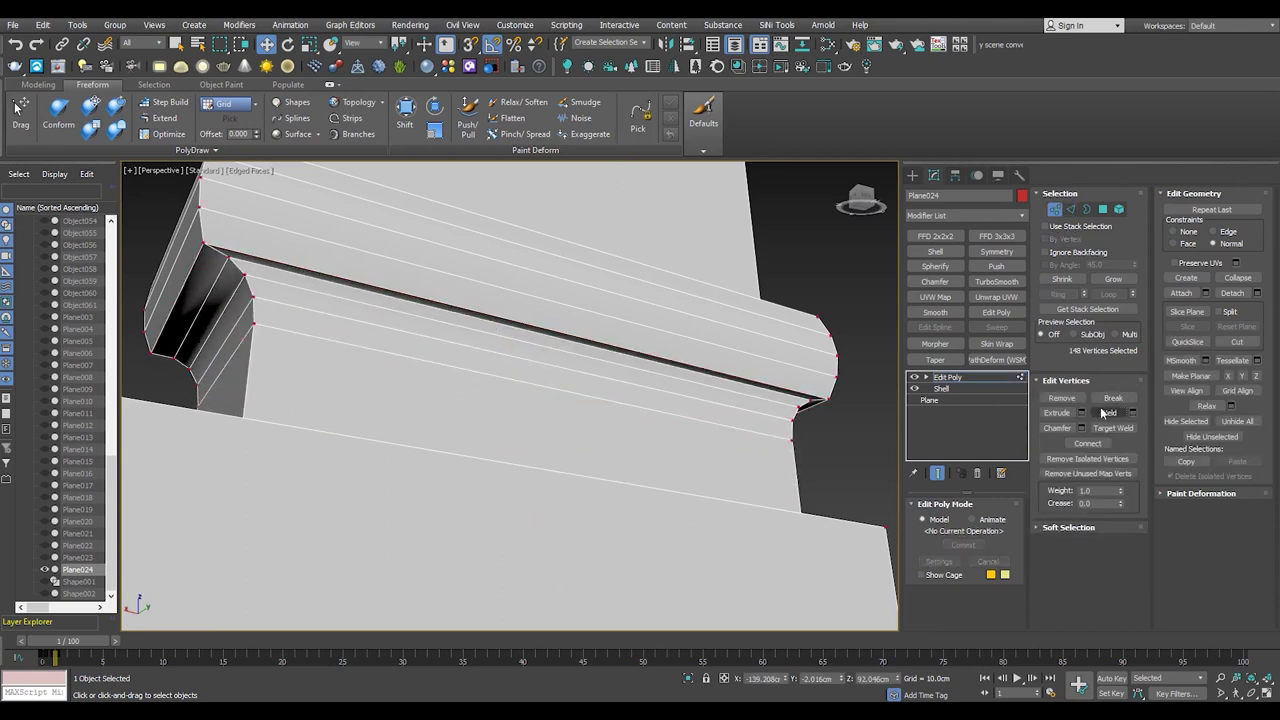
scroll(314, 349, "down", 3)
scroll(314, 386, "down", 2)
- Chamfer the moulding's bottom edge loop at the base block with 0.771 cm and 3 segments
middle_click_drag(314, 386, 420, 340, "alt")
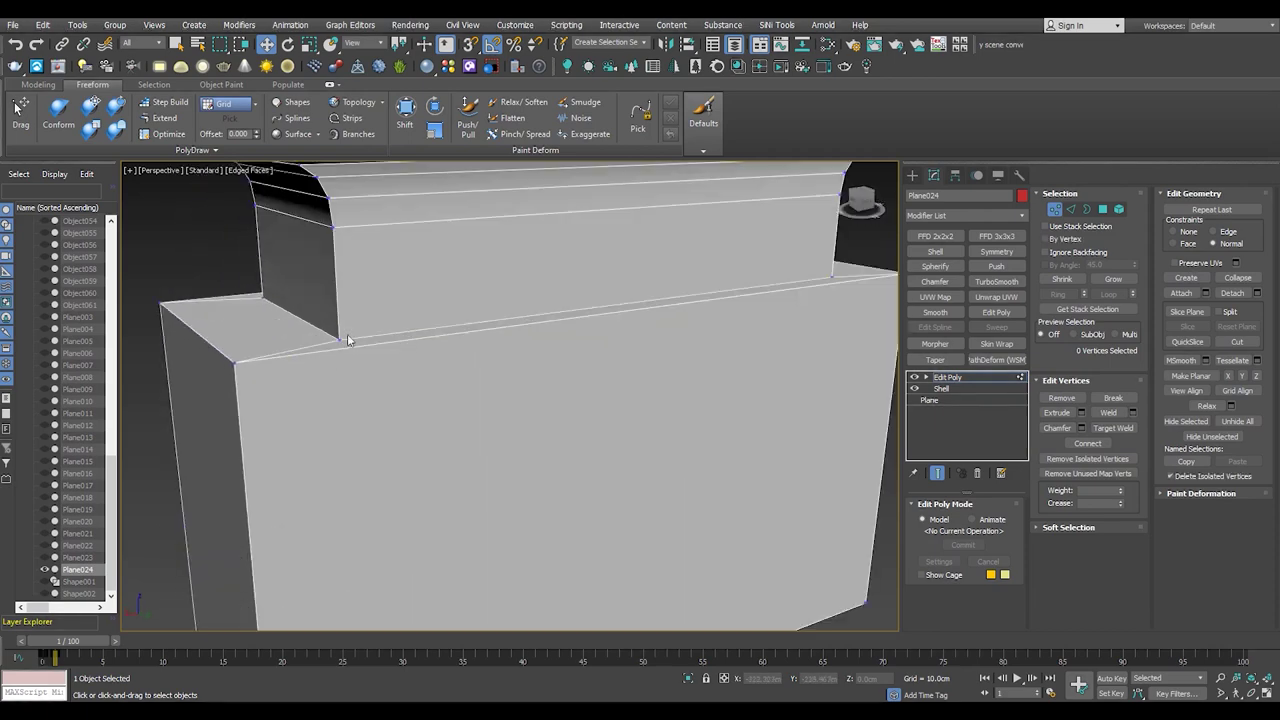
key("2")
left_click(600, 306)
left_click(1110, 294)
middle_click_drag(494, 430, 475, 365, "alt")
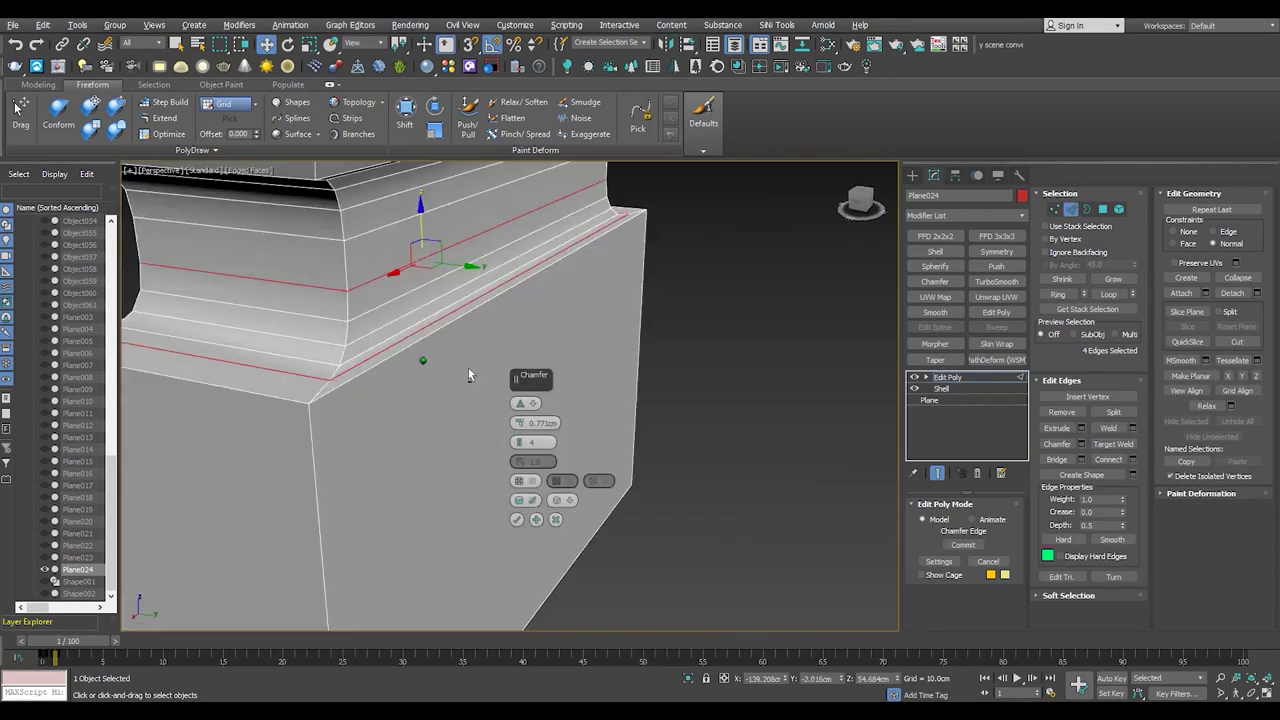
scroll(533, 442, "down", 1)
mouse_move(533, 442)
middle_mouse_down("alt")
mouse_move(361, 424)
mouse_move(479, 477)
middle_mouse_up("alt")
left_click(517, 519)
- Orbit around the column up to the top block, then exit edge editing
scroll(439, 332, "down", 3)
mouse_move(439, 332)
middle_mouse_down("alt")
mouse_move(520, 326)
mouse_move(312, 374)
middle_mouse_up("alt")
scroll(312, 374, "up", 2)
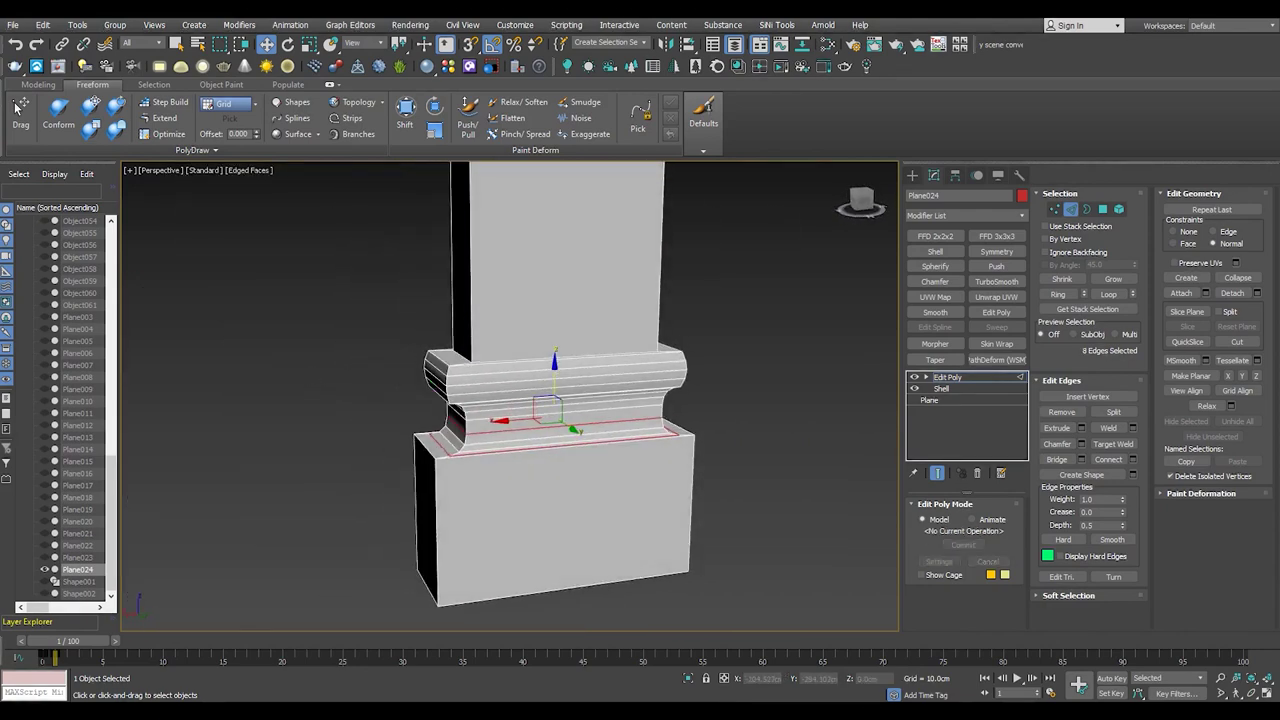
scroll(345, 415, "down", 4)
scroll(345, 415, "up", 3)
scroll(345, 415, "up", 2)
scroll(345, 415, "down", 2)
scroll(346, 415, "up", 4)
mouse_move(349, 396)
middle_mouse_down("alt")
mouse_move(337, 234)
mouse_move(360, 366)
mouse_move(344, 376)
mouse_move(572, 400)
middle_mouse_up("alt")
scroll(344, 376, "down", 3)
scroll(344, 376, "down", 2)
key("2")
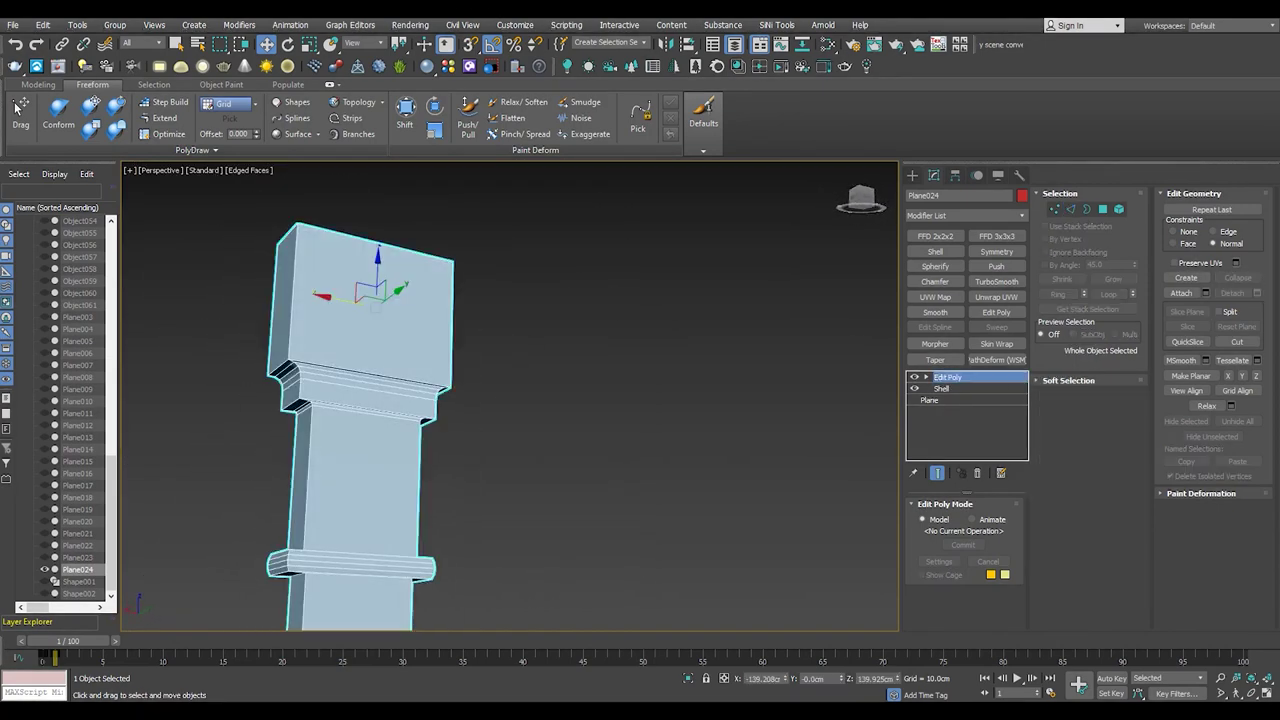
- In Front view, connect shaft edges to add two pinched vertical edge lines
key("f")
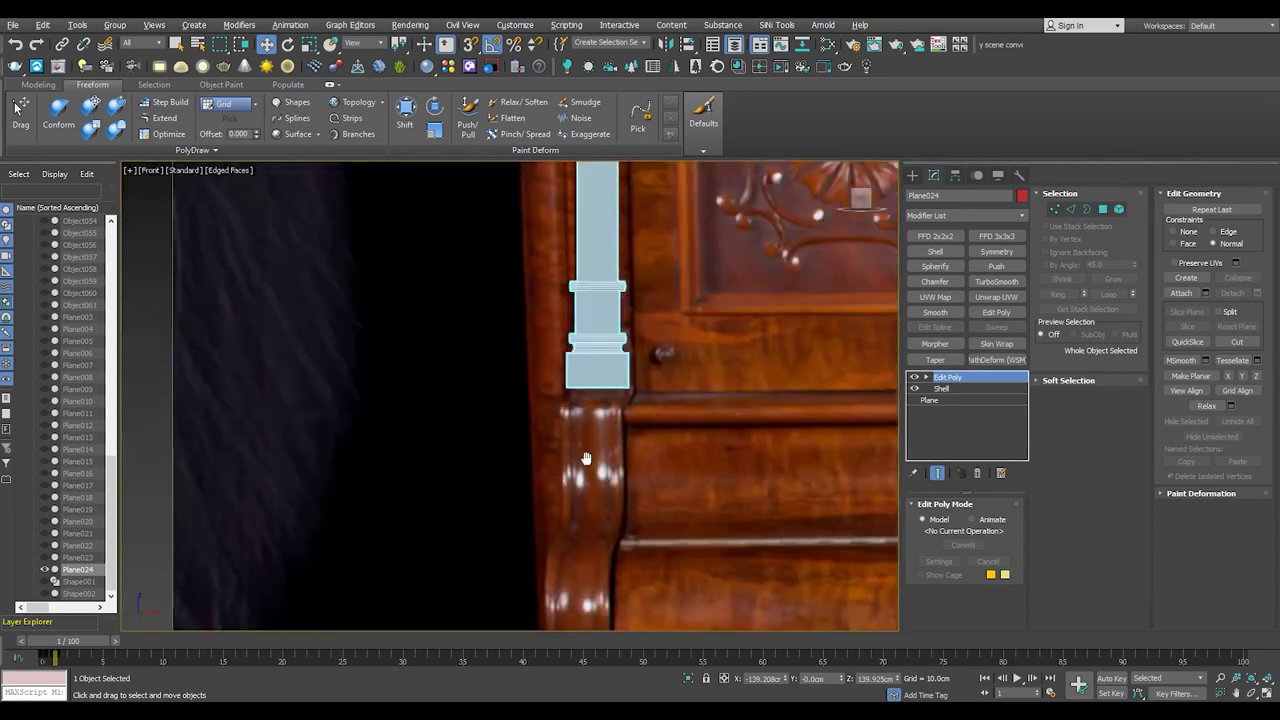
scroll(590, 320, "up", 2)
scroll(590, 320, "up", 3)
middle_click_drag(590, 320, 440, 286)
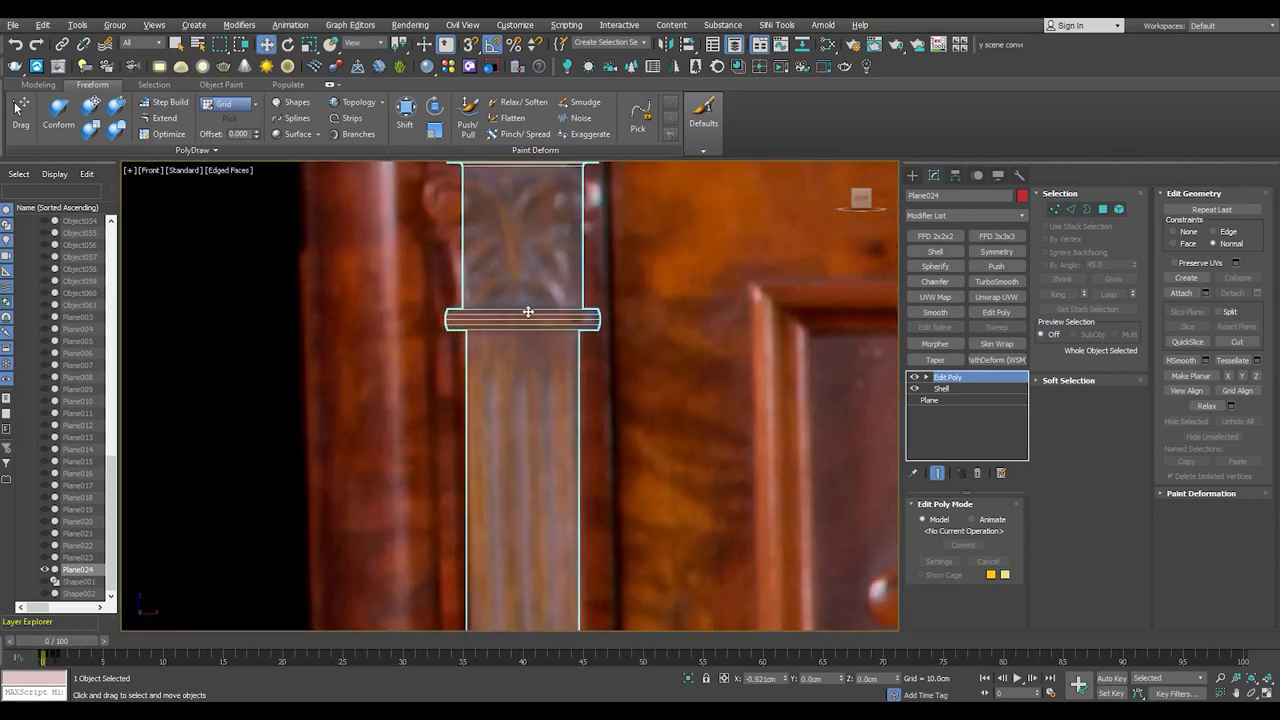
key("2")
scroll(529, 330, "up", 2)
left_click(1132, 459)
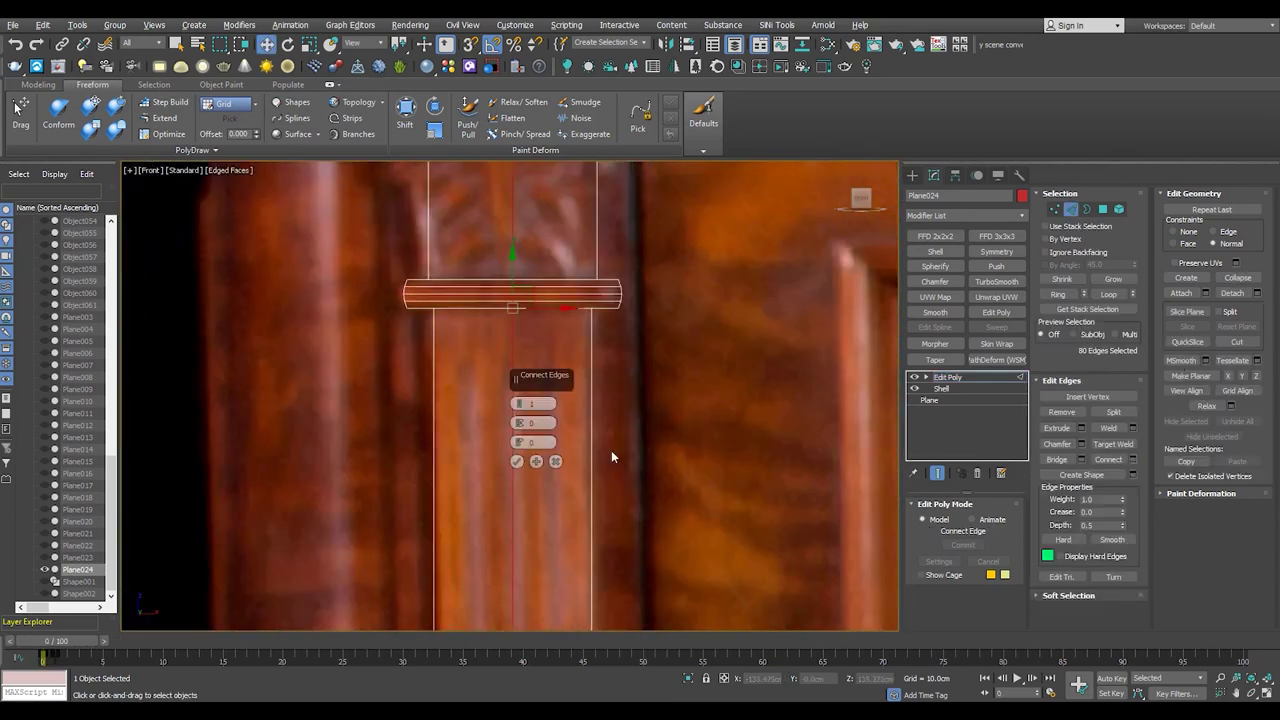
left_click(516, 461)
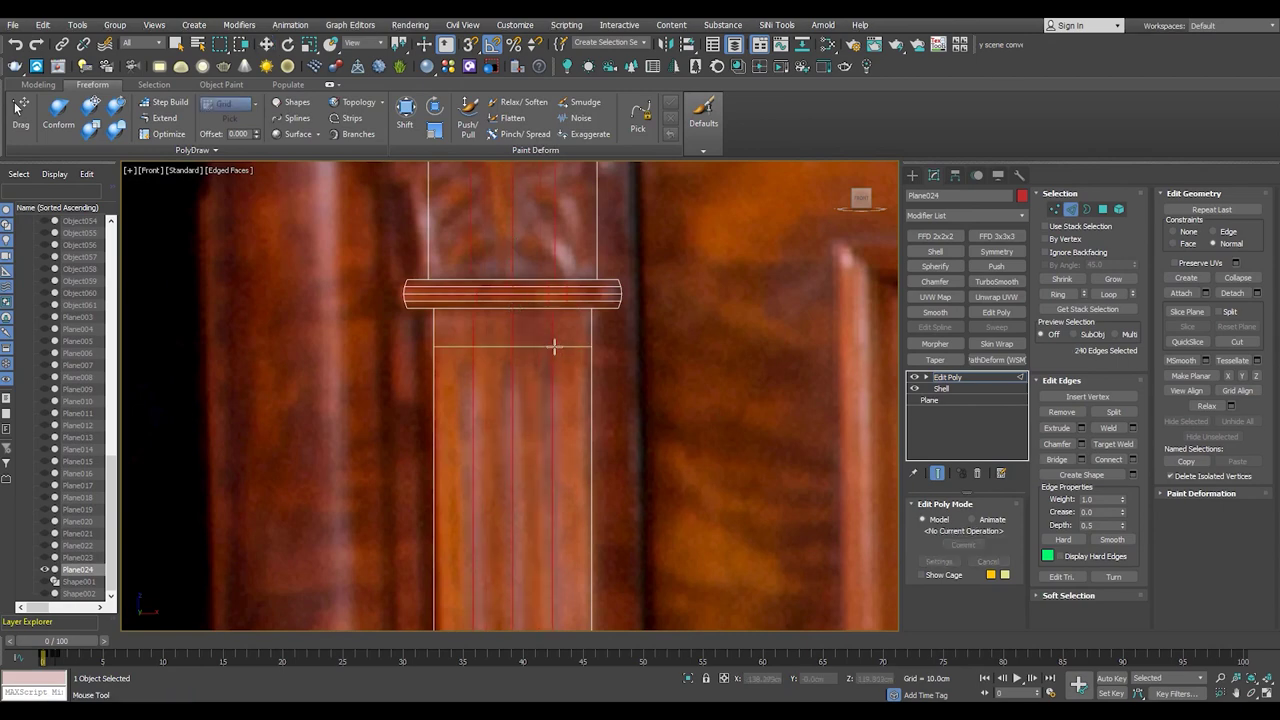
left_click(1134, 460)
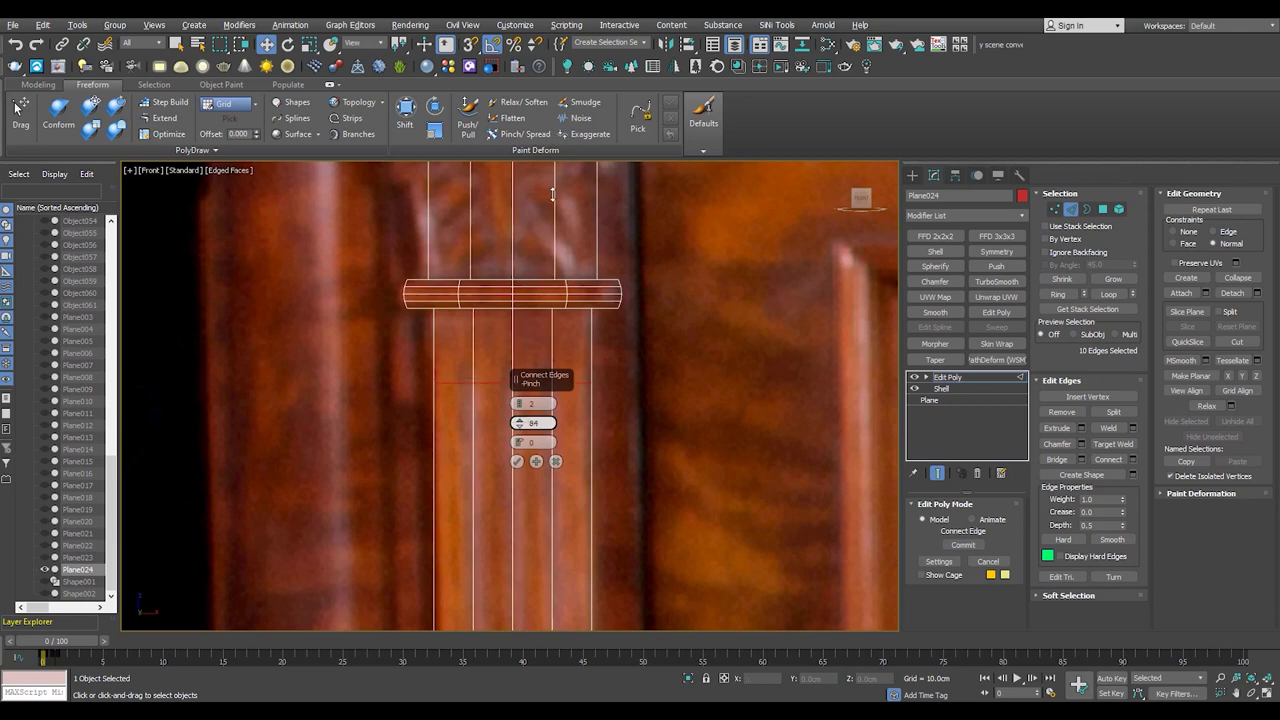
left_click(517, 461)
- Add further vertical edge lines on the remaining shaft edges, then return to Perspective
key("alt+w")
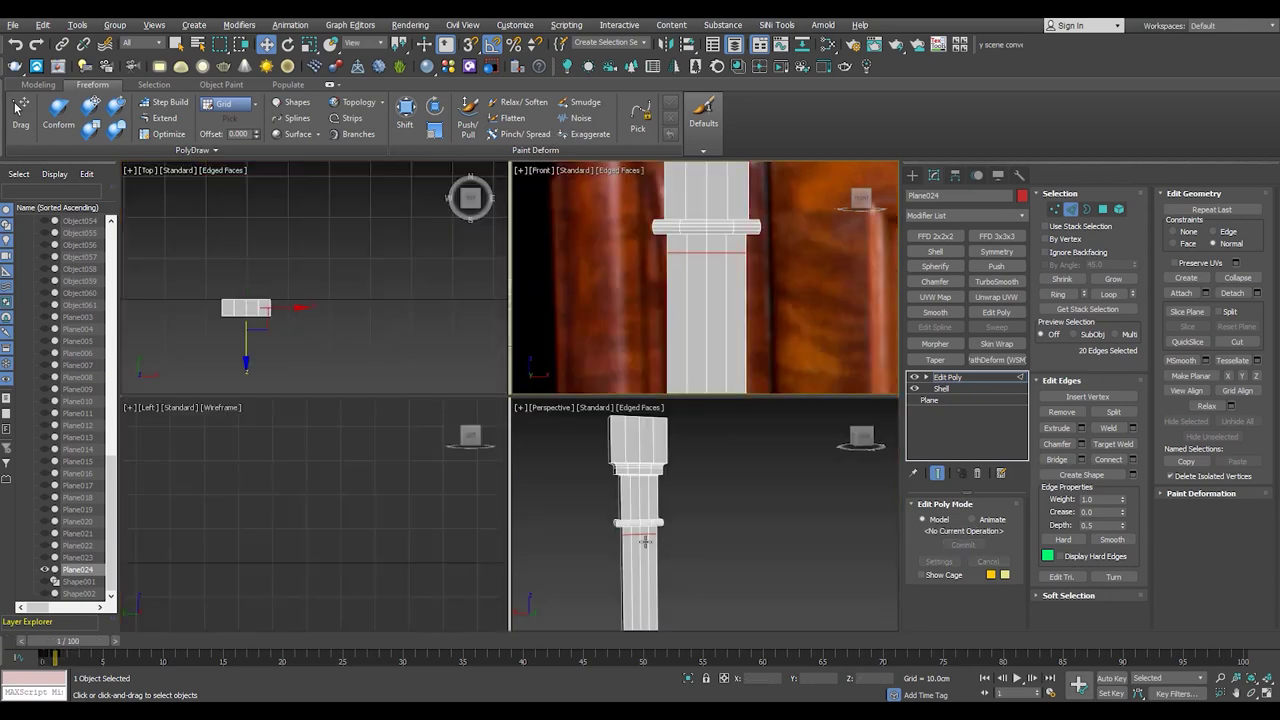
key("alt+w")
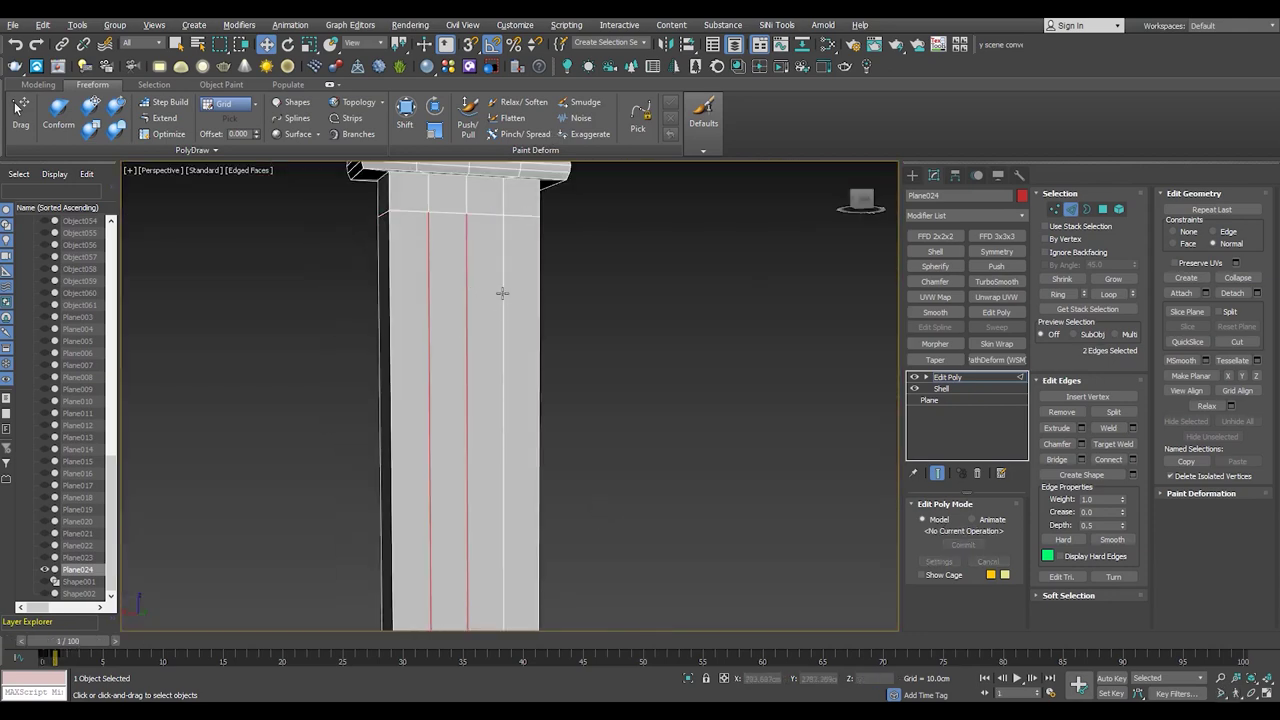
key("f")
left_click(550, 381)
left_click(1132, 459)
middle_click_drag(462, 434, 382, 432)
key("Return")
left_click(472, 429)
key("alt+w")
key("alt+w")
scroll(530, 446, "up", 3)
scroll(530, 446, "up", 2)
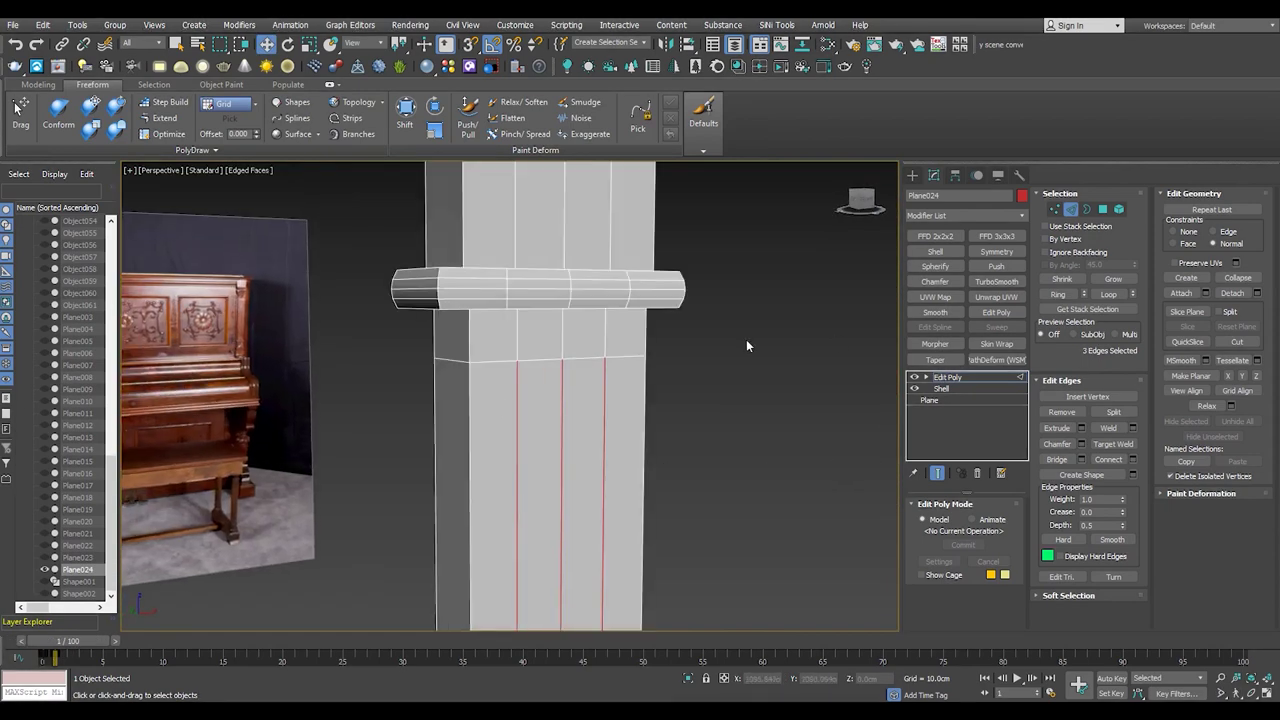
- Chamfer the selected vertical edges into pairs, narrowing the chamfer to 0.5 cm
left_click(1082, 446)
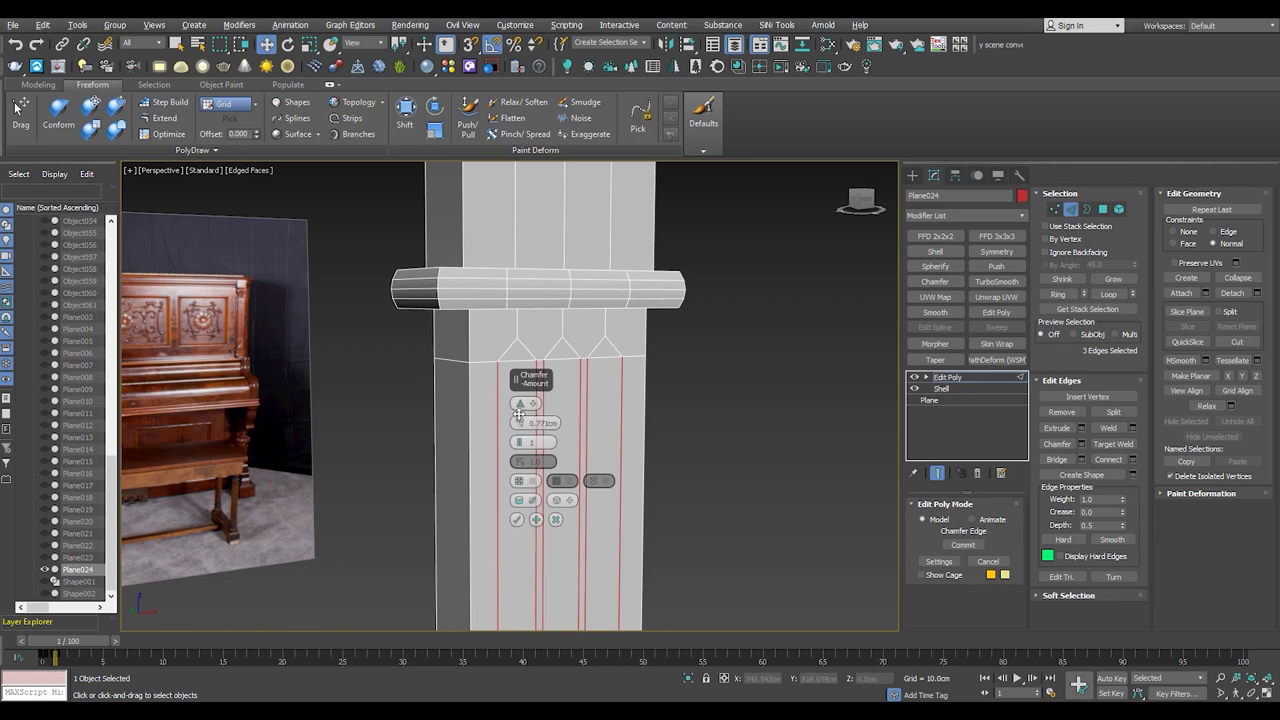
left_click_drag(520, 430, 519, 436)
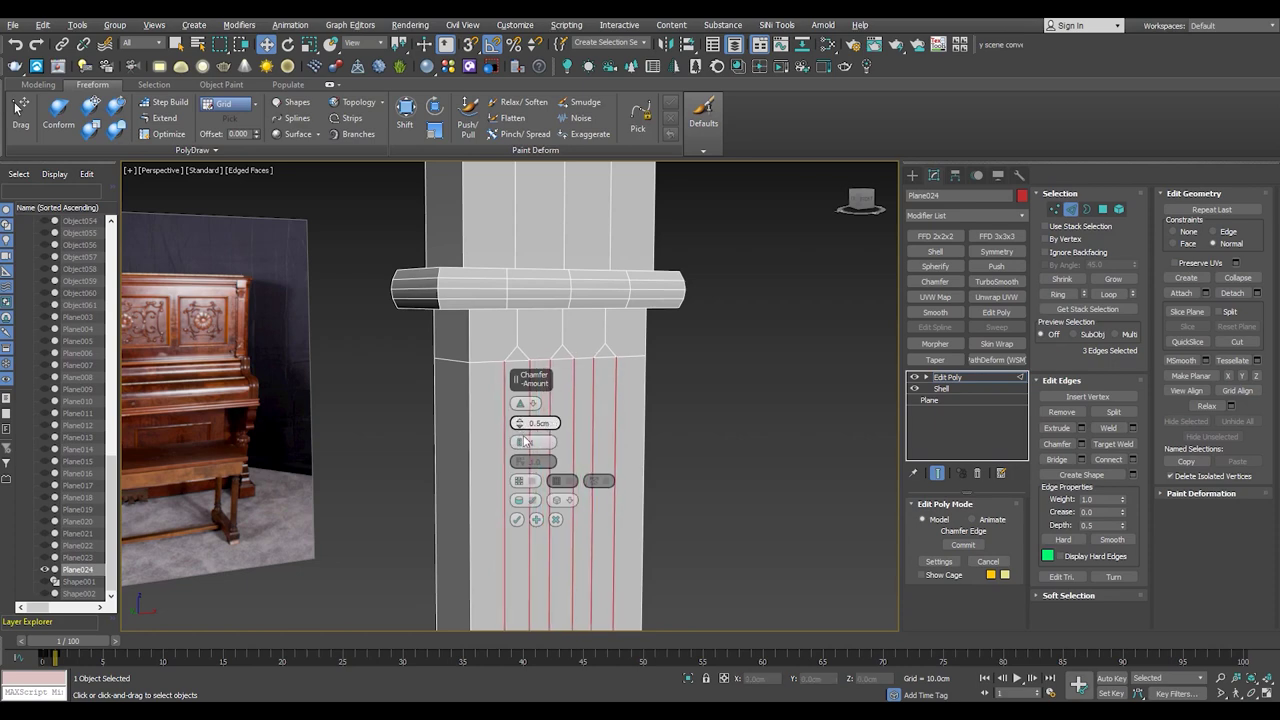
left_click(513, 519)
scroll(514, 400, "up", 2)
scroll(520, 380, "up", 3)
scroll(510, 368, "up", 2)
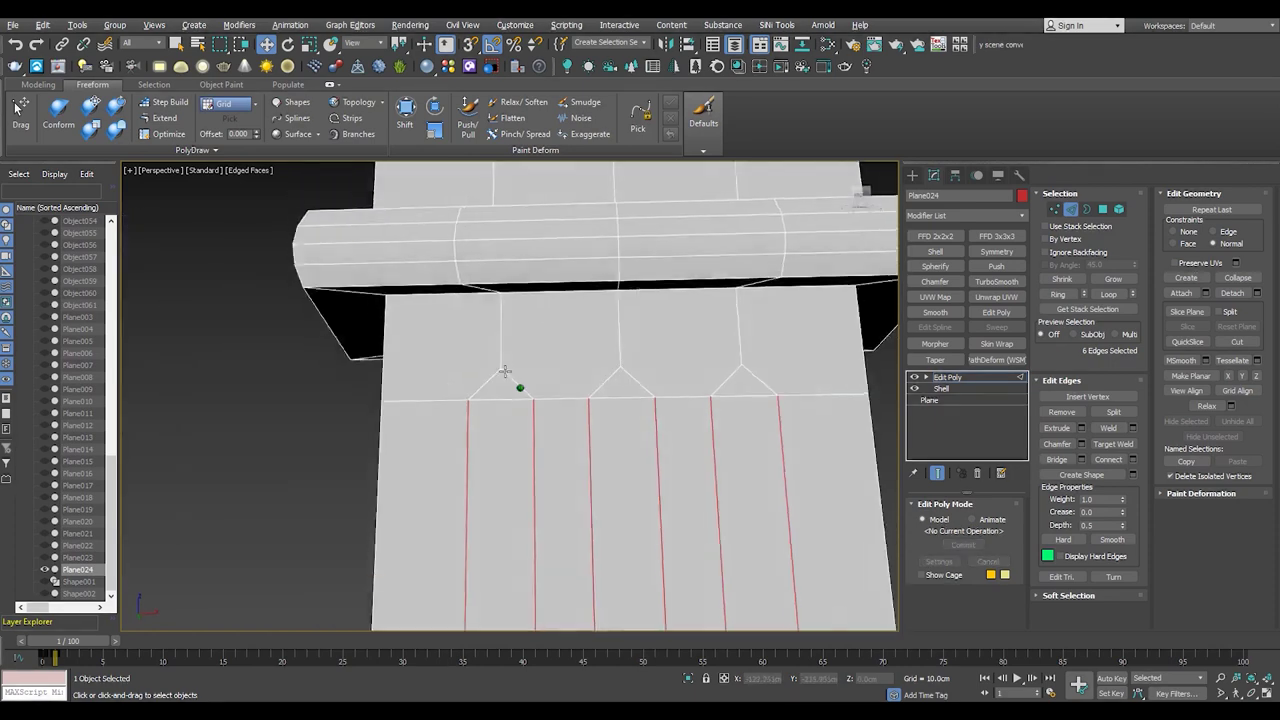
scroll(540, 372, "up", 2)
- Select two vertices on the flute notch of the column
key("1")
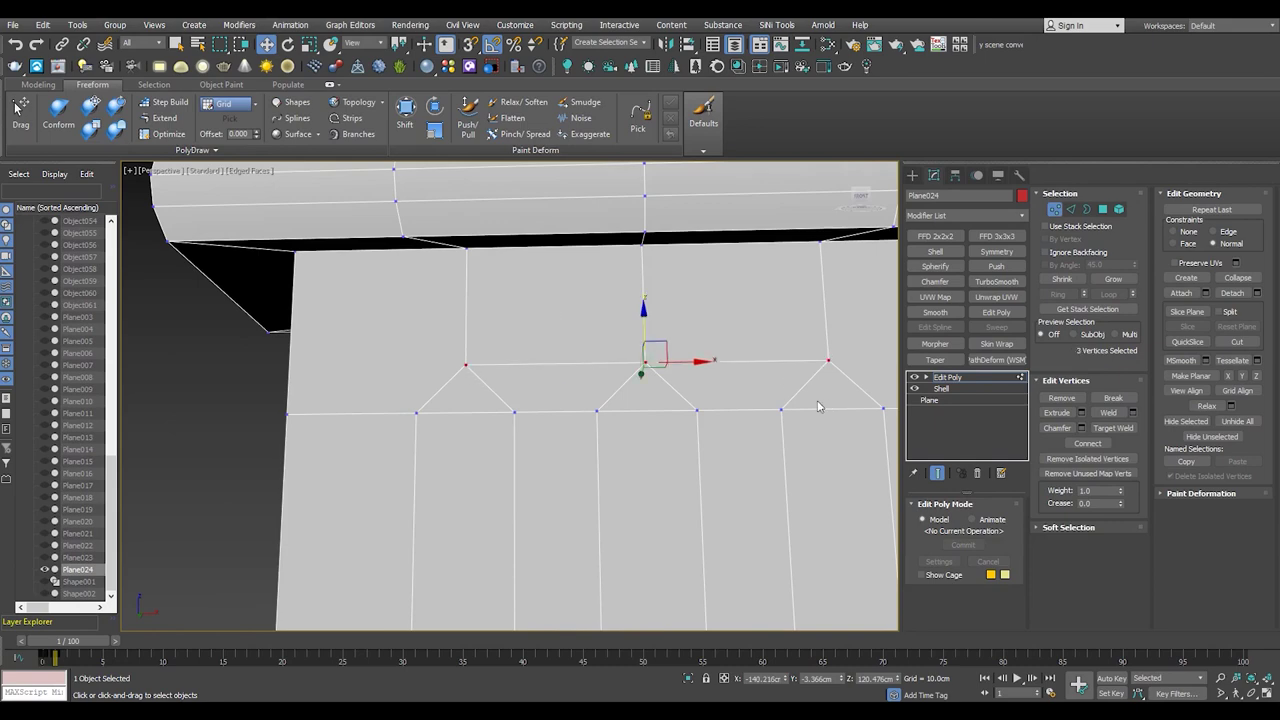
scroll(818, 406, "down", 2)
middle_click_drag(544, 489, 606, 420, "alt")
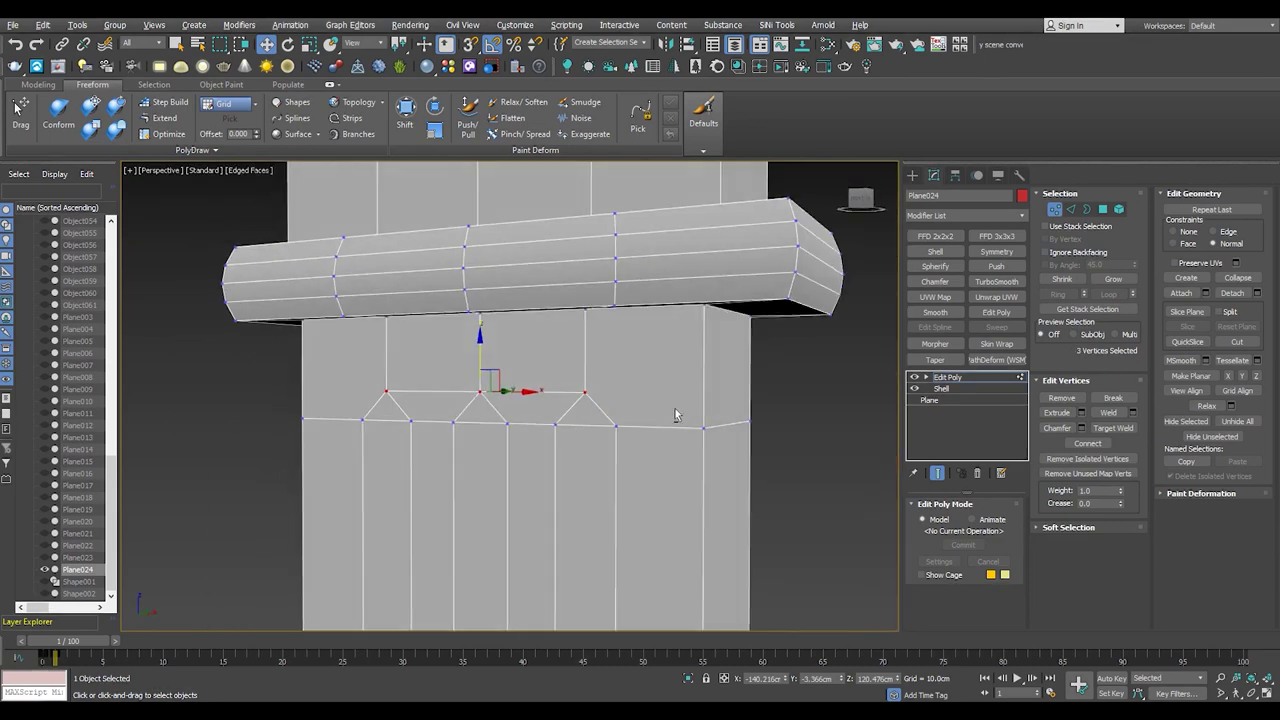
key("2")
key("w")
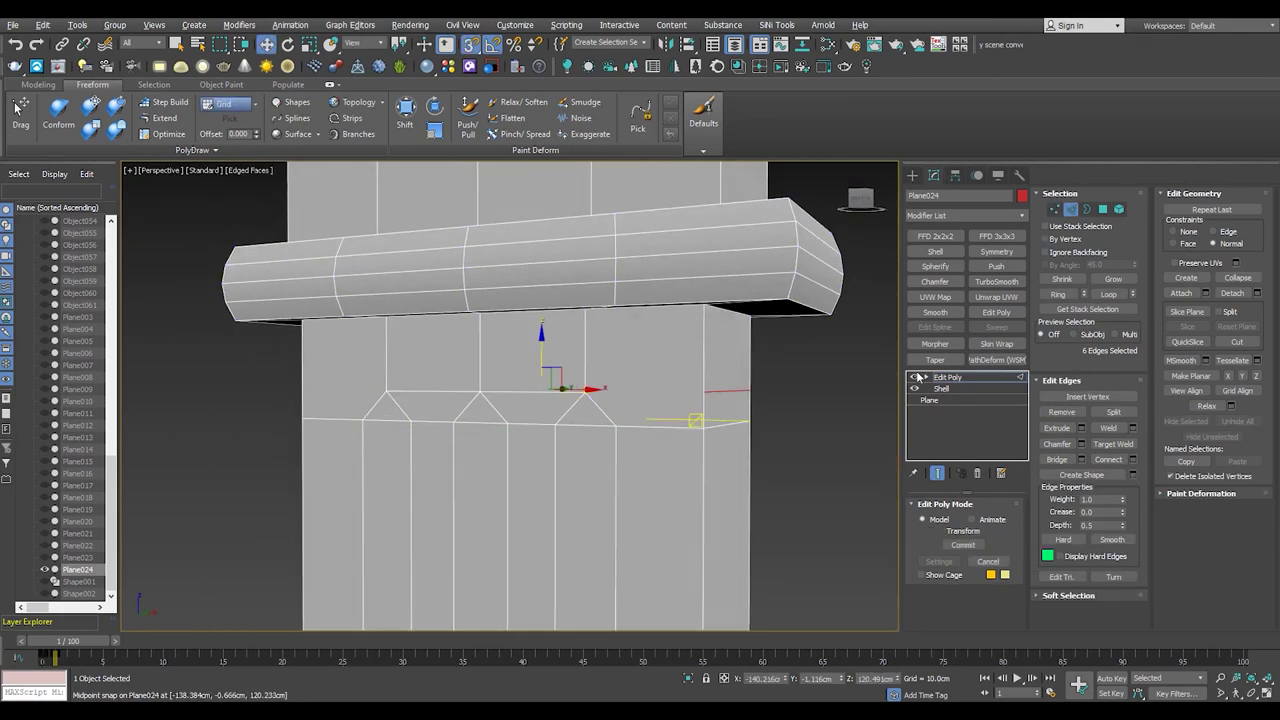
key("1")
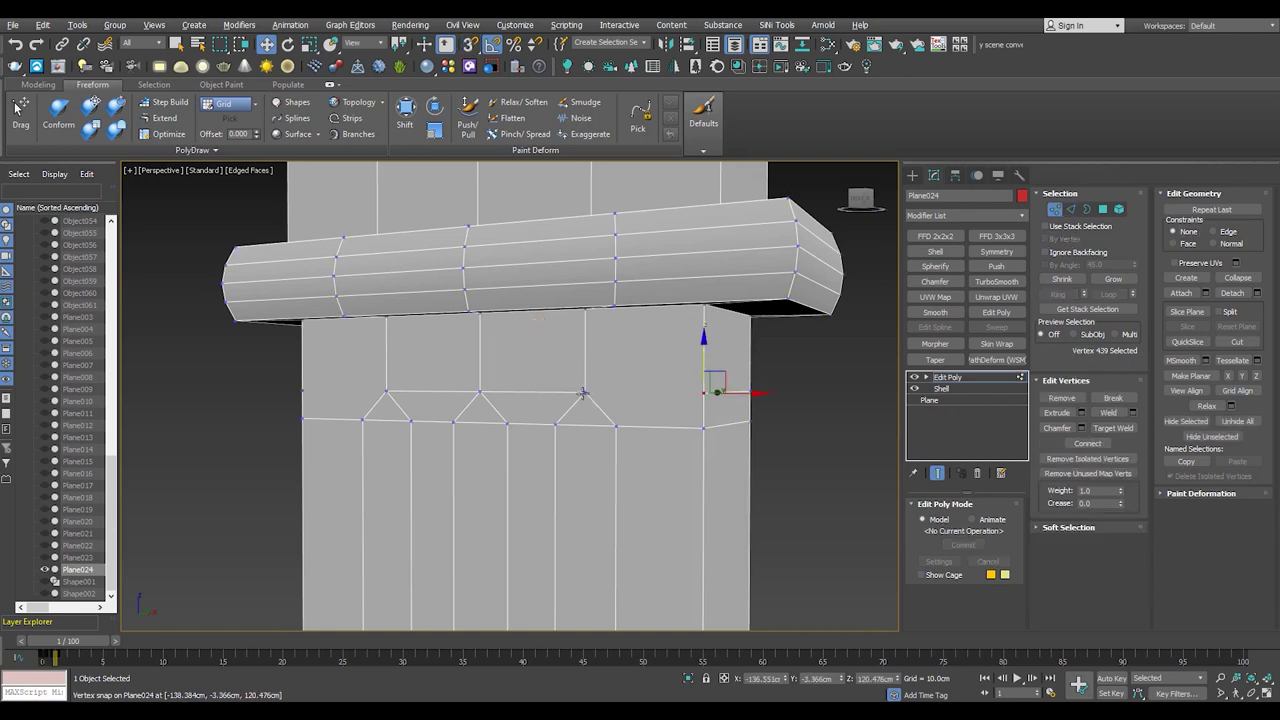
middle_click_drag(476, 435, 560, 380, "alt")
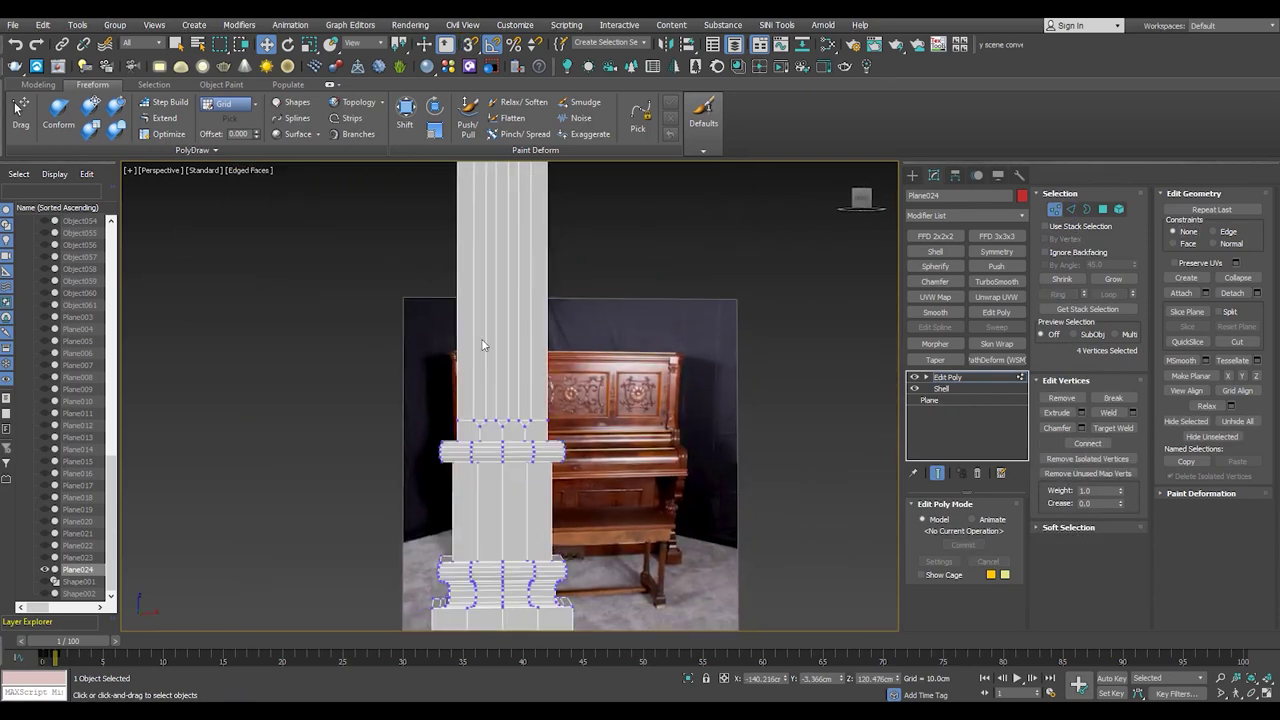
scroll(623, 310, "up", 3)
left_click(623, 310)
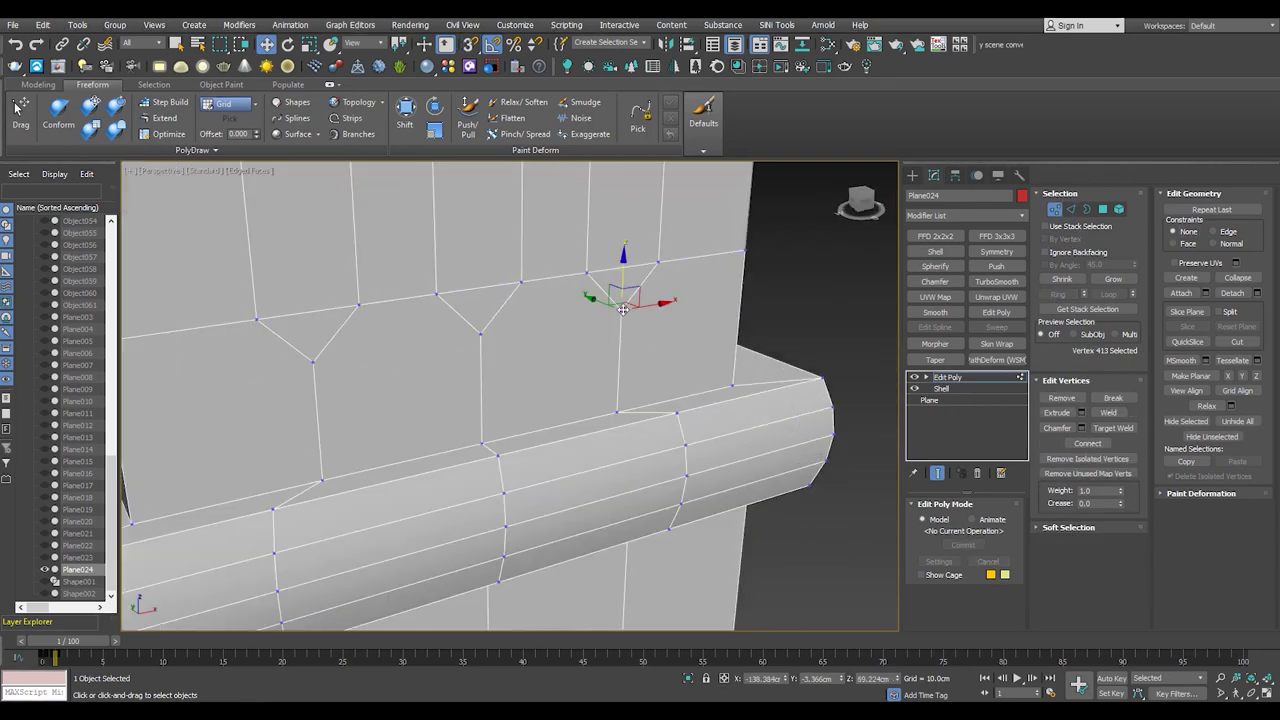
left_click(315, 362, "ctrl")
middle_click_drag(315, 362, 218, 393, "alt")
scroll(240, 404, "down", 3)
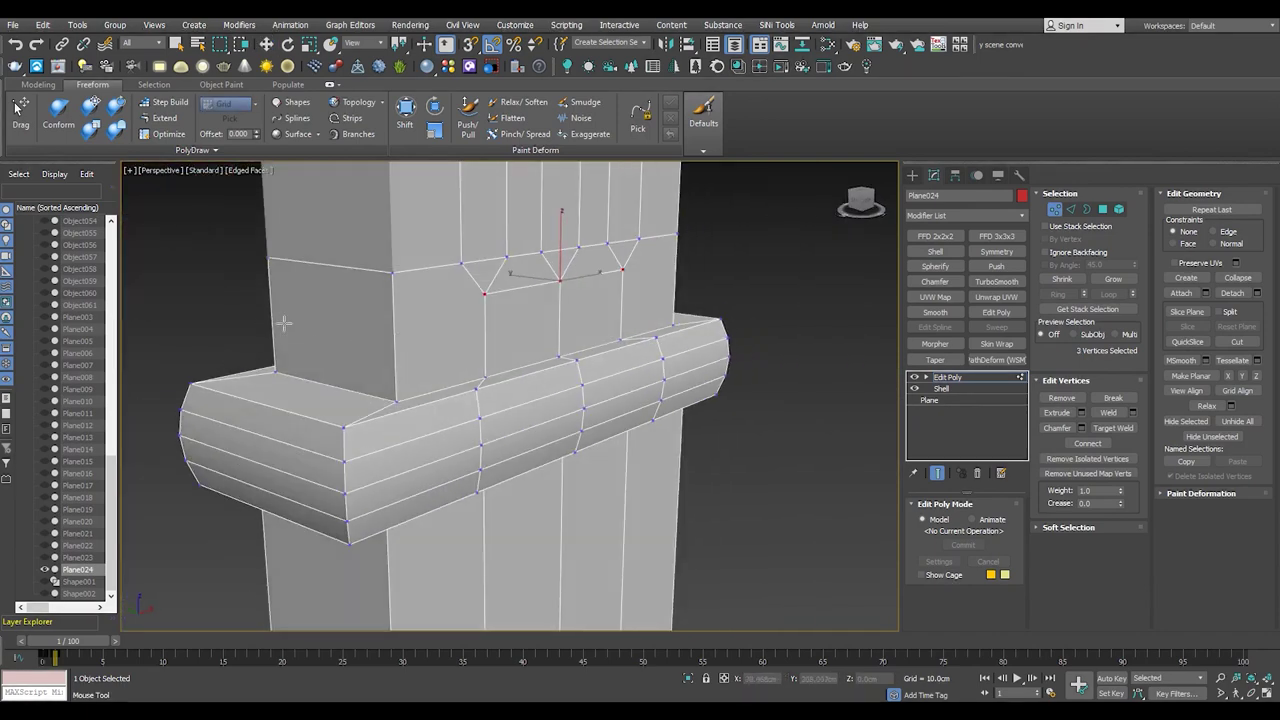
middle_click_drag(284, 323, 326, 345, "alt")
scroll(326, 345, "down", 3)
- Connect the two selected edges with a new edge across the column face
key("w")
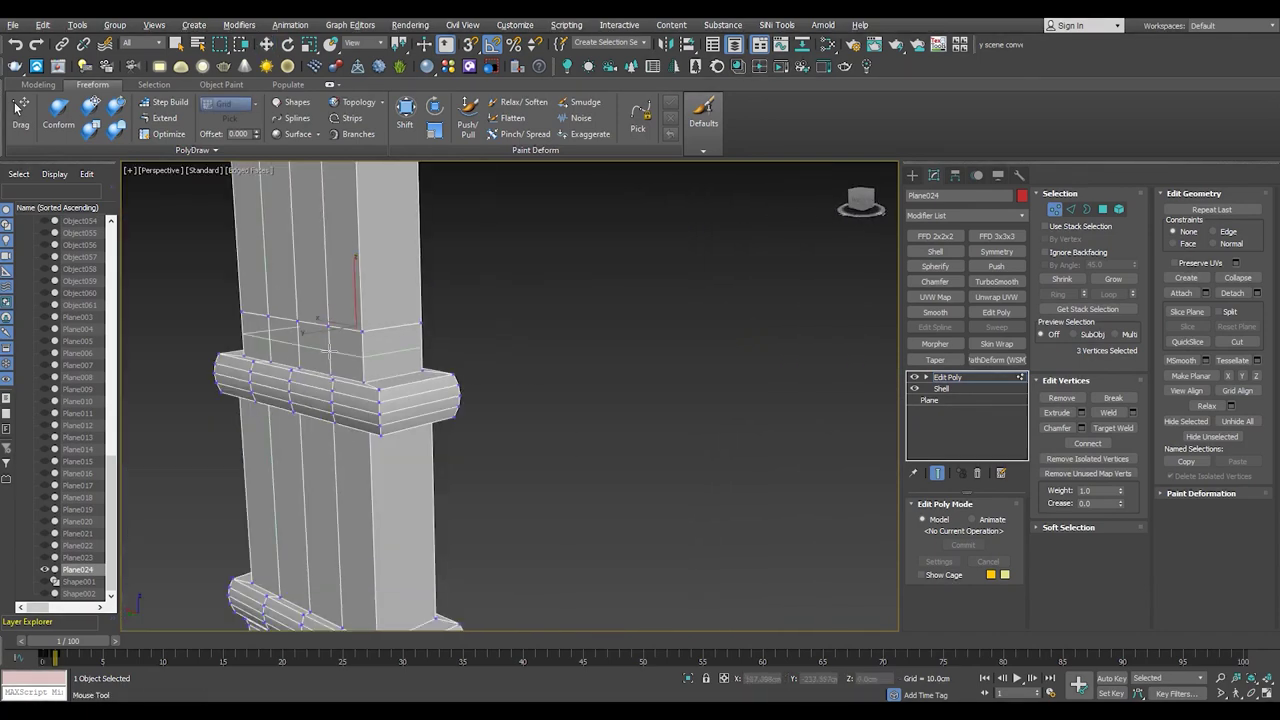
key("2")
scroll(320, 362, "up", 3)
scroll(411, 328, "up", 3)
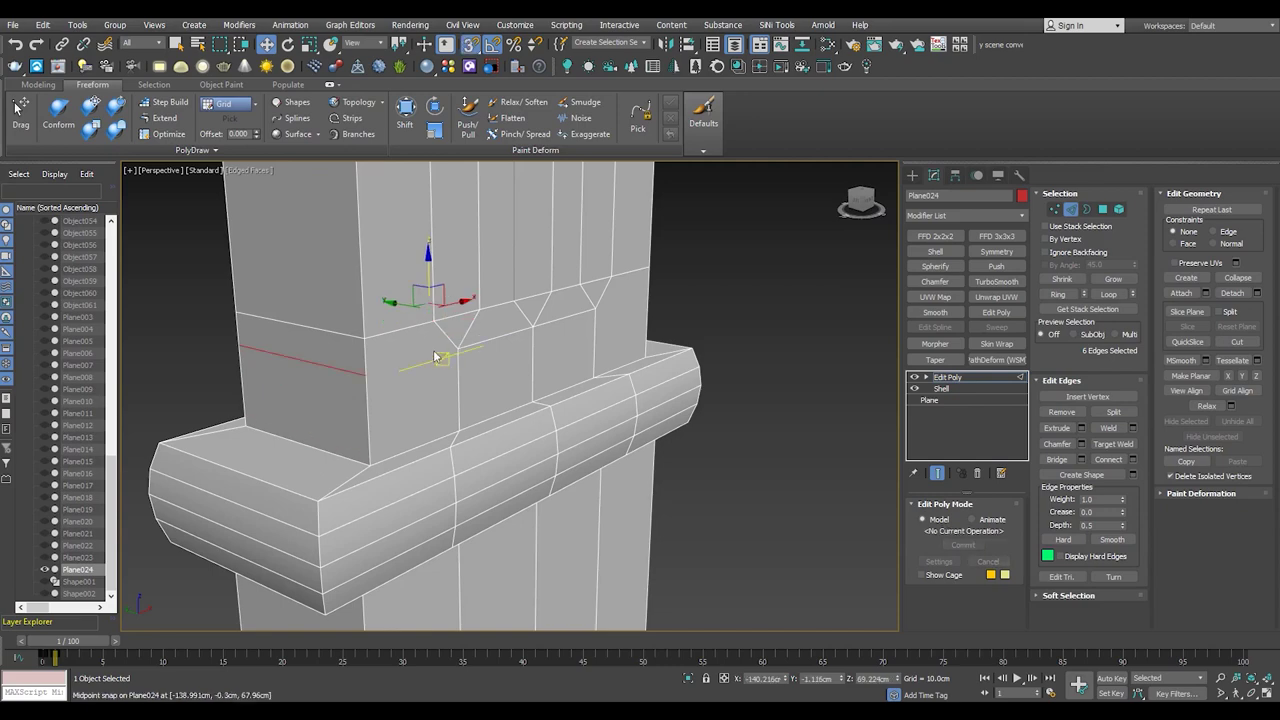
key("1")
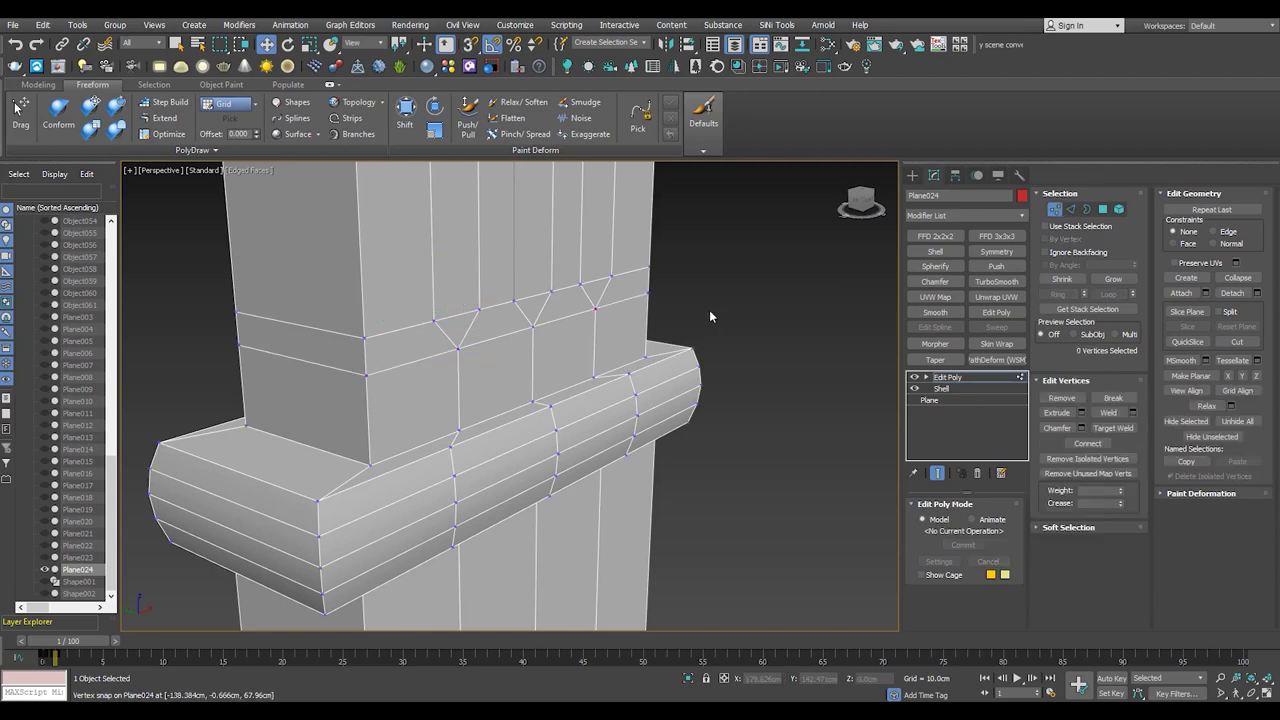
middle_click_drag(710, 317, 486, 428, "alt")
scroll(486, 428, "up", 3)
key("2")
left_click(485, 424)
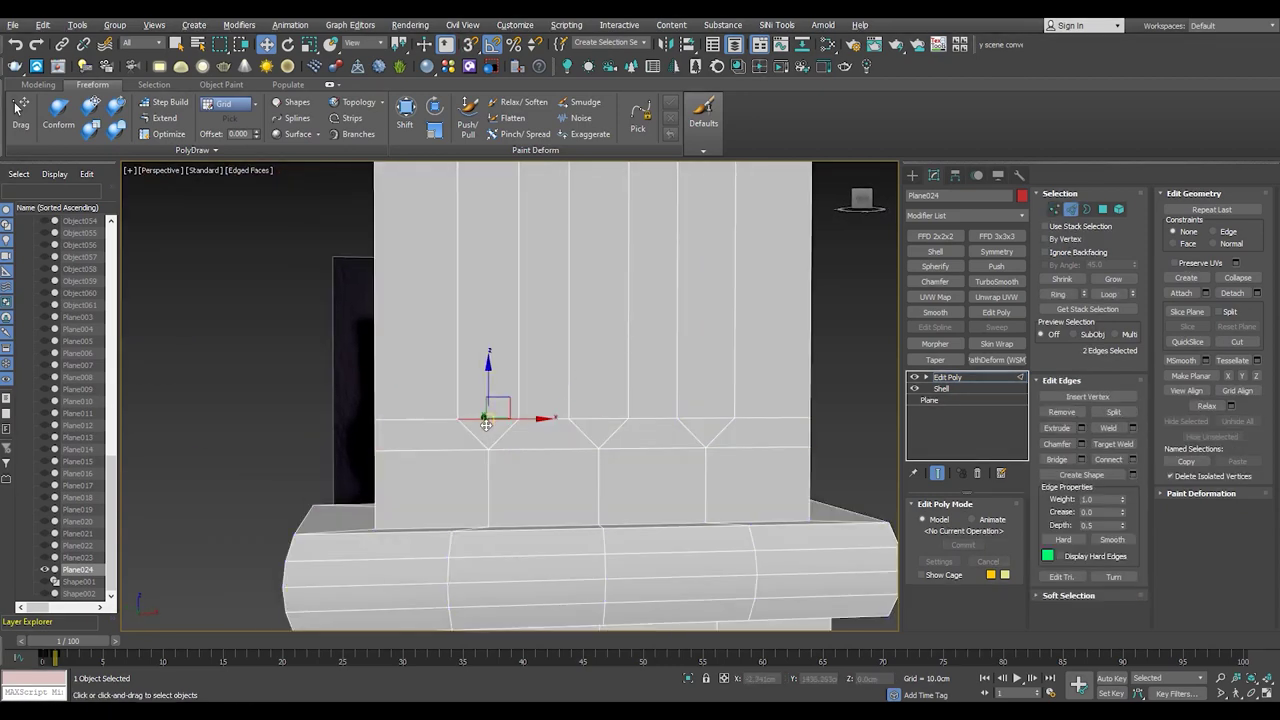
left_click(1134, 460)
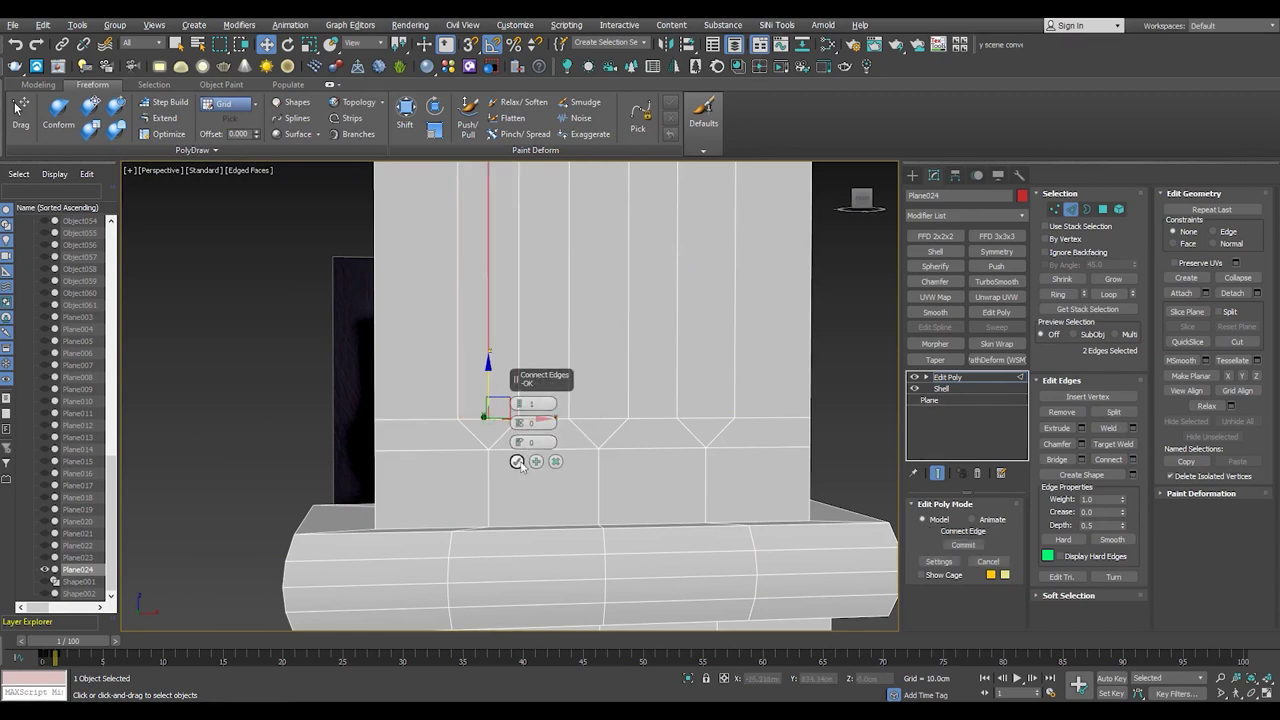
left_click(517, 461)
- Select a vertex on the new connecting edge to shape the pointed V tip
key("1")
scroll(662, 447, "up", 2)
left_click(607, 415)
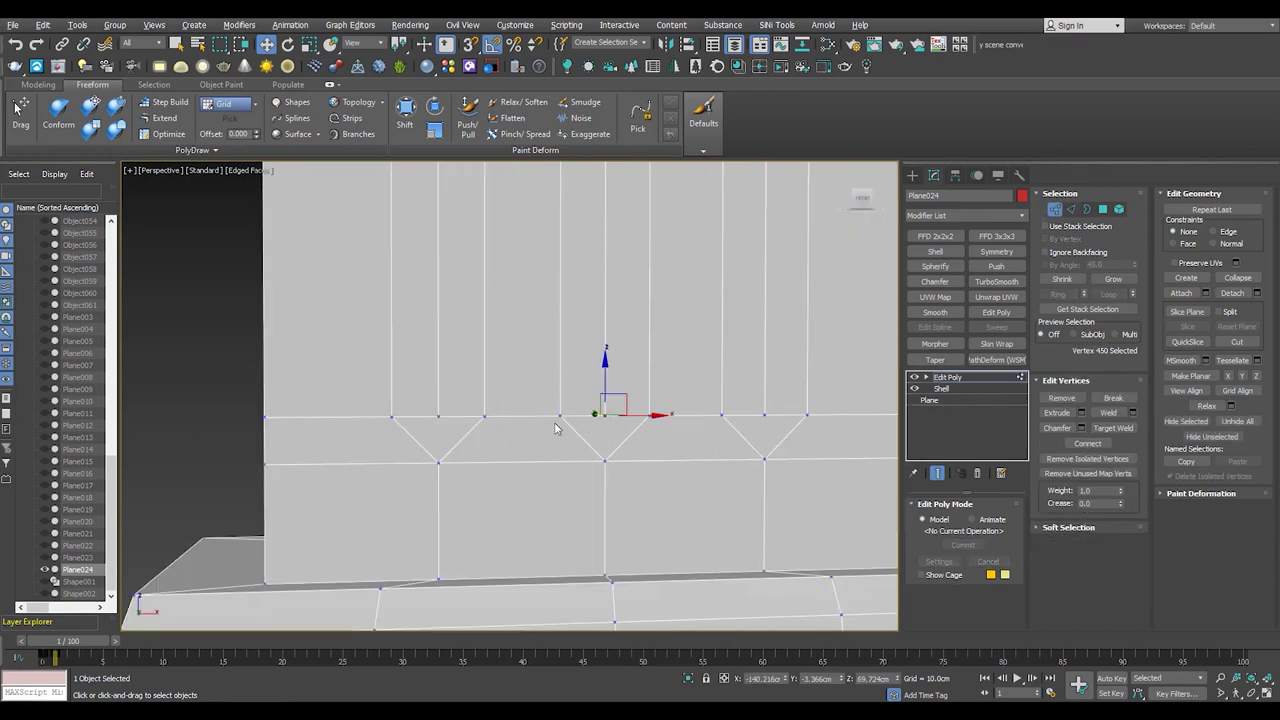
scroll(613, 349, "down", 3)
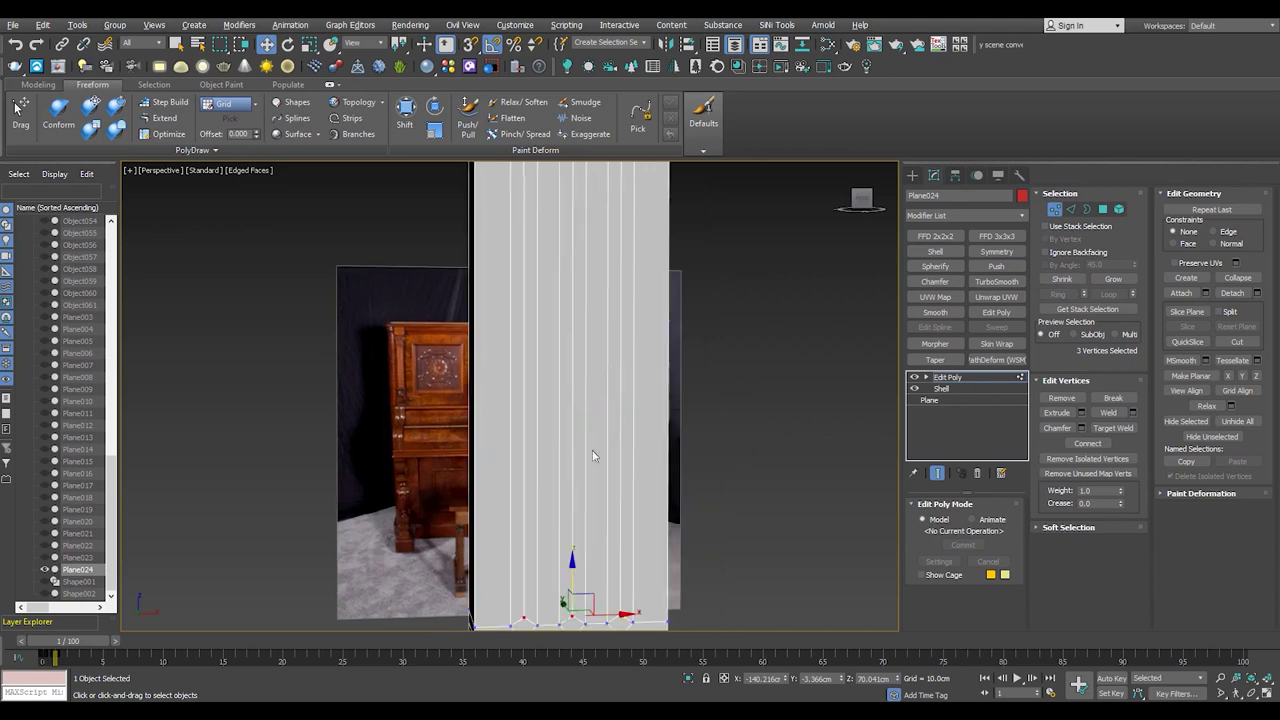
middle_click_drag(574, 340, 589, 277, "alt")
scroll(676, 253, "up", 3)
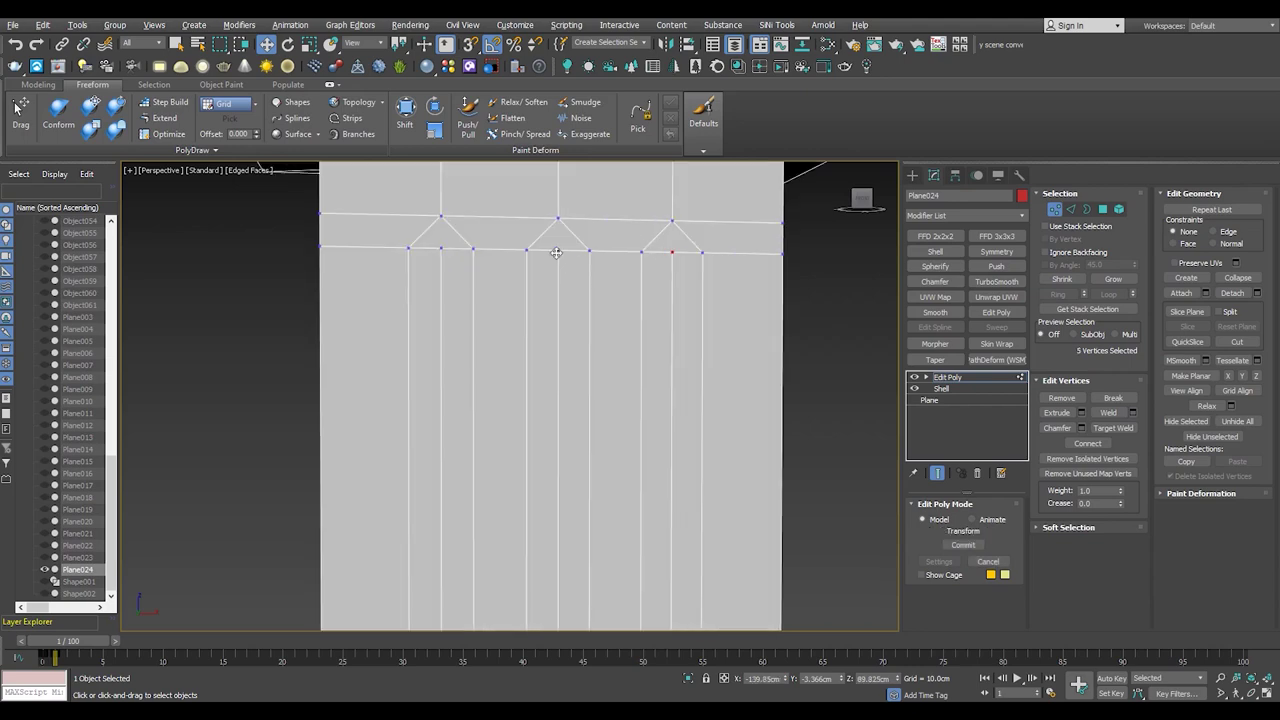
scroll(465, 364, "down", 5)
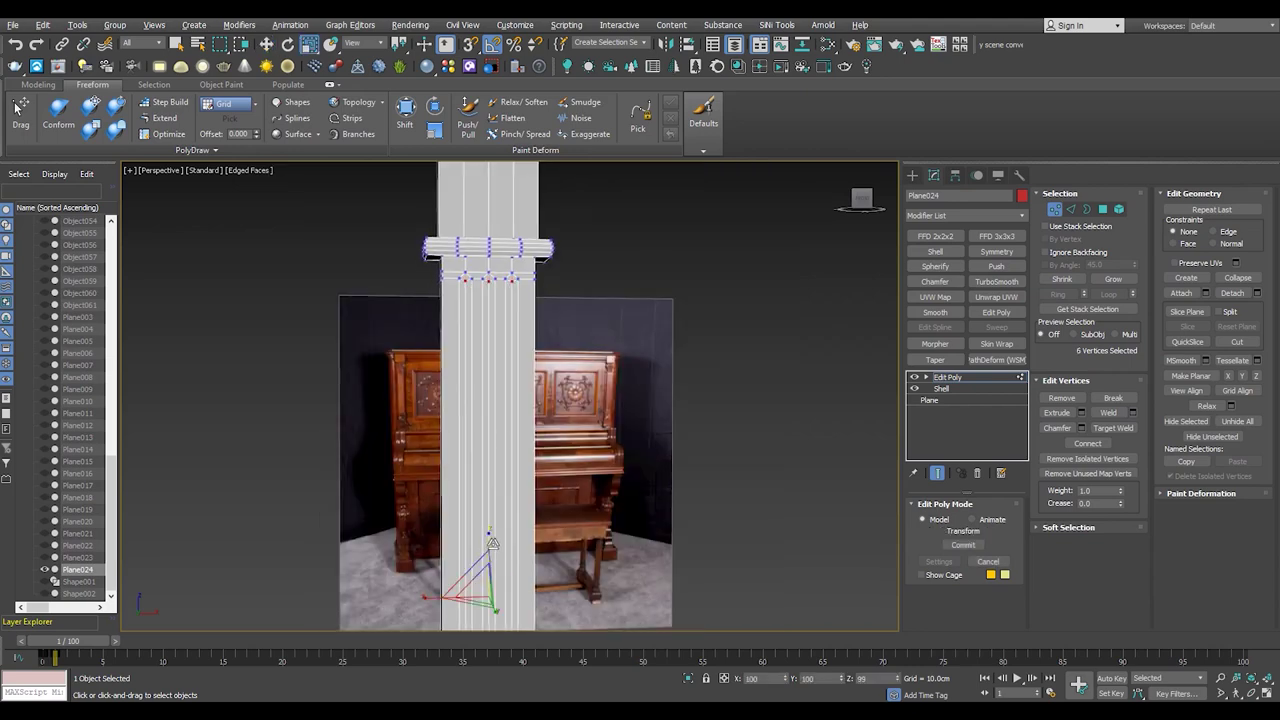
scroll(498, 421, "up", 5)
- Select the three flute polygon strips on the column shaft
key("4")
left_click(398, 290)
left_click(521, 283, "ctrl")
left_click(628, 292, "ctrl")
scroll(628, 295, "down", 5)
scroll(430, 519, "up", 5)
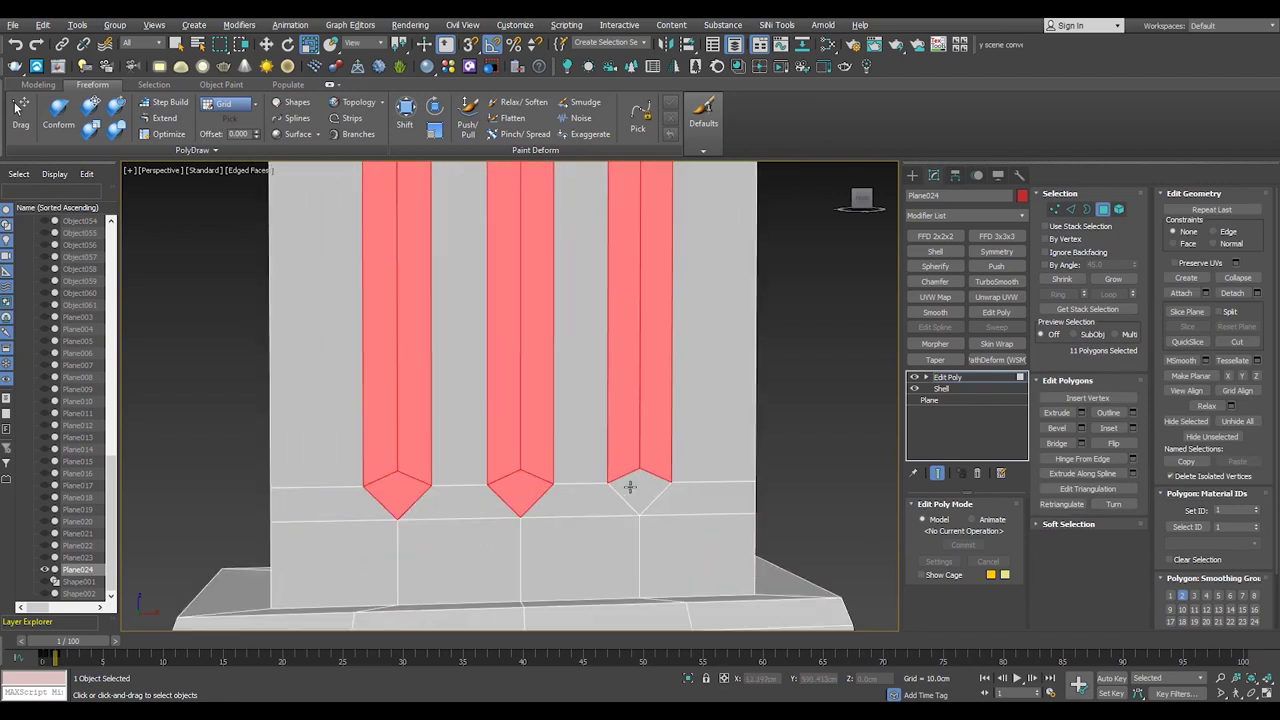
- Bevel the flutes inward with a narrowed outline and a shallow -0.157cm height
left_click_drag(519, 423, 519, 460)
middle_click_drag(540, 430, 599, 413, "alt")
left_click_drag(519, 423, 521, 410)
left_click(516, 461)
key("ctrl+a")
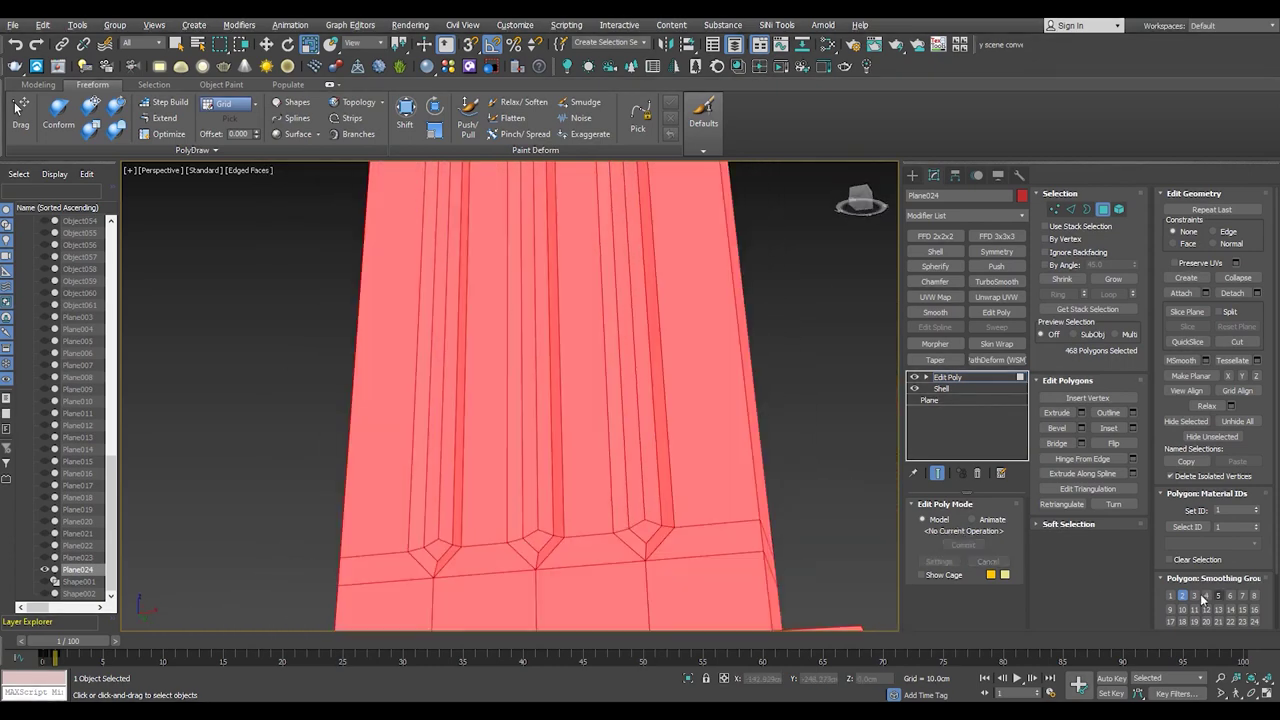
key("ctrl+d")
key("ctrl+a")
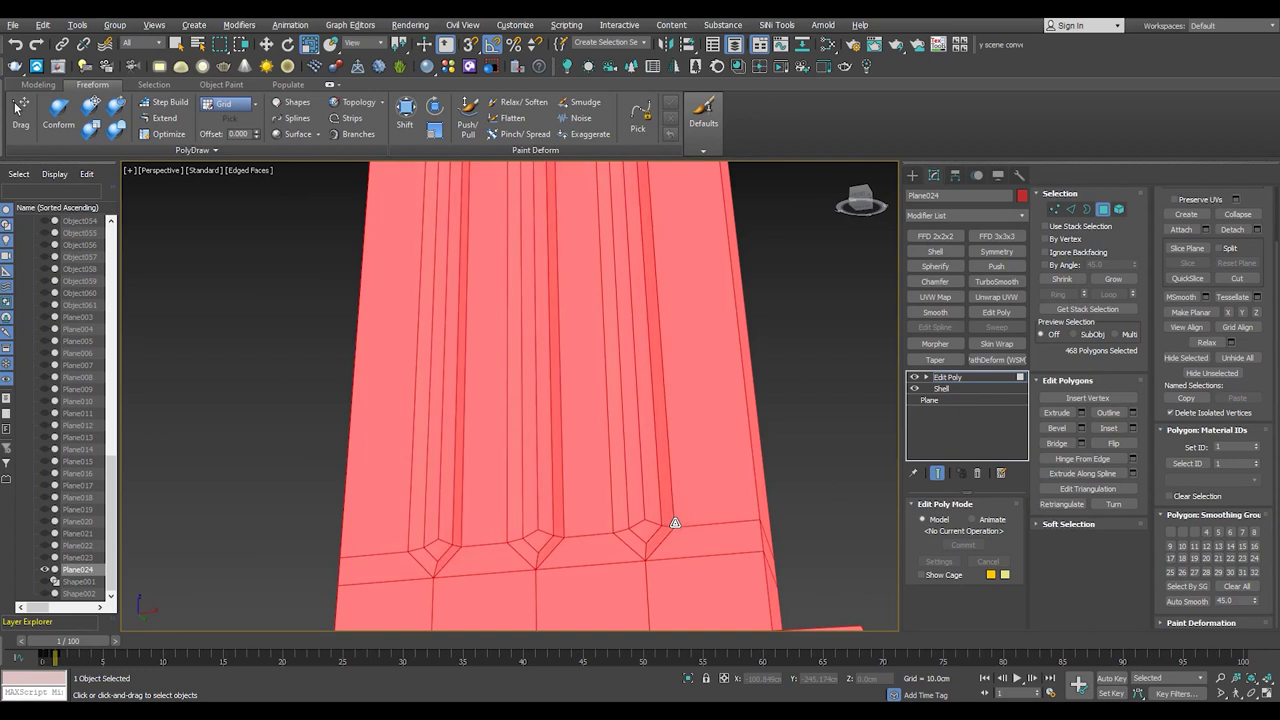
key("ctrl+d")
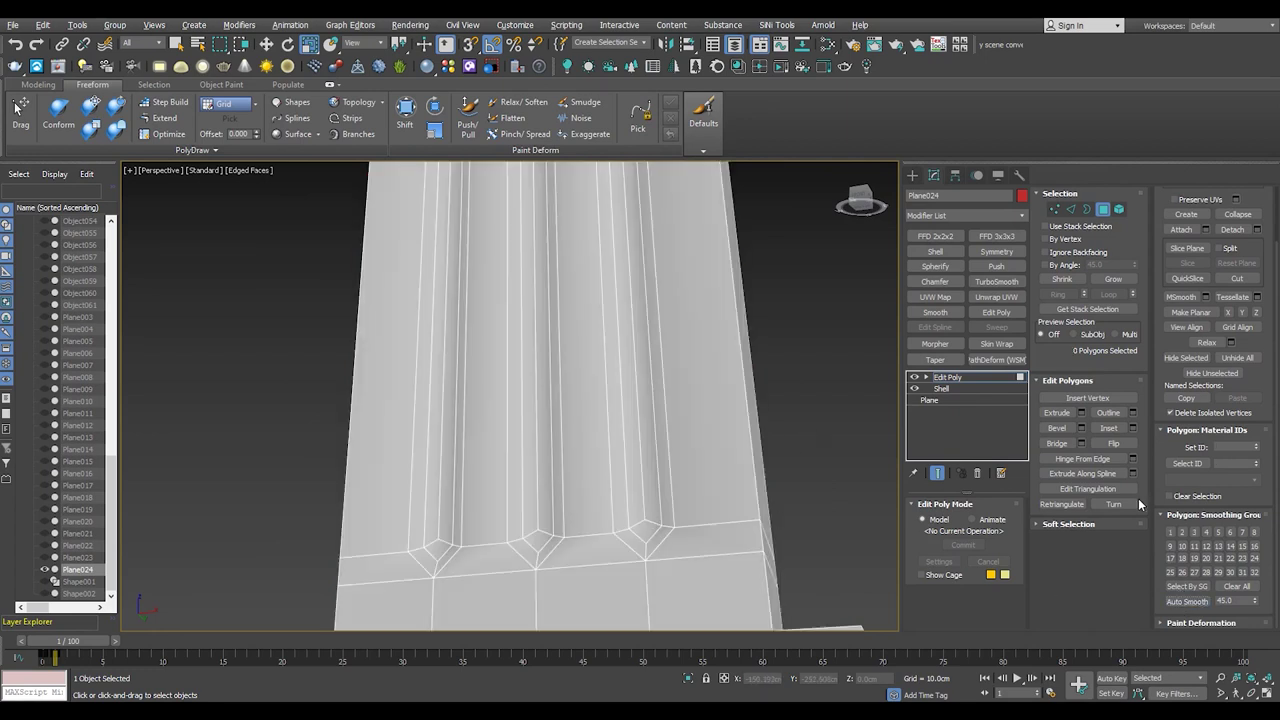
- Reselect the three flute strips by angle and grow the selection to inspect them
left_click(648, 505)
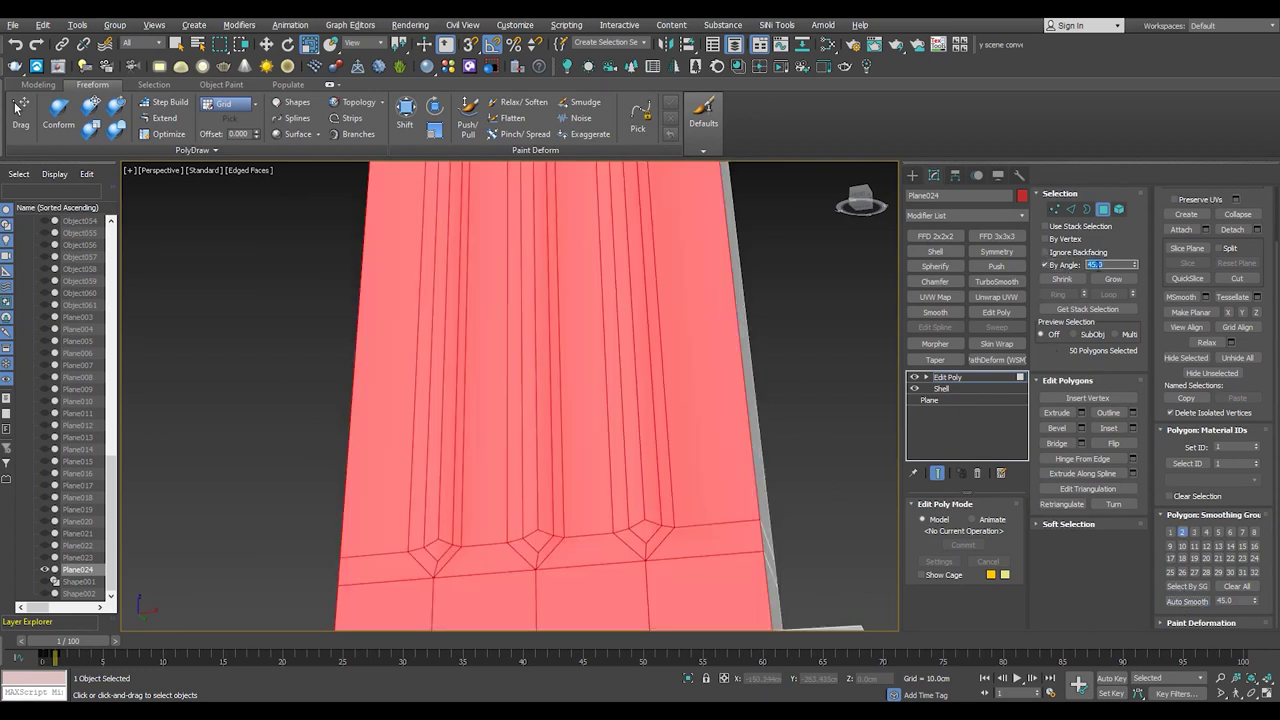
left_click(1111, 265)
type("25")
left_click(637, 475)
left_click(539, 512, "ctrl")
left_click(437, 525, "ctrl")
left_click(1113, 279)
middle_click_drag(833, 435, 614, 397, "alt")
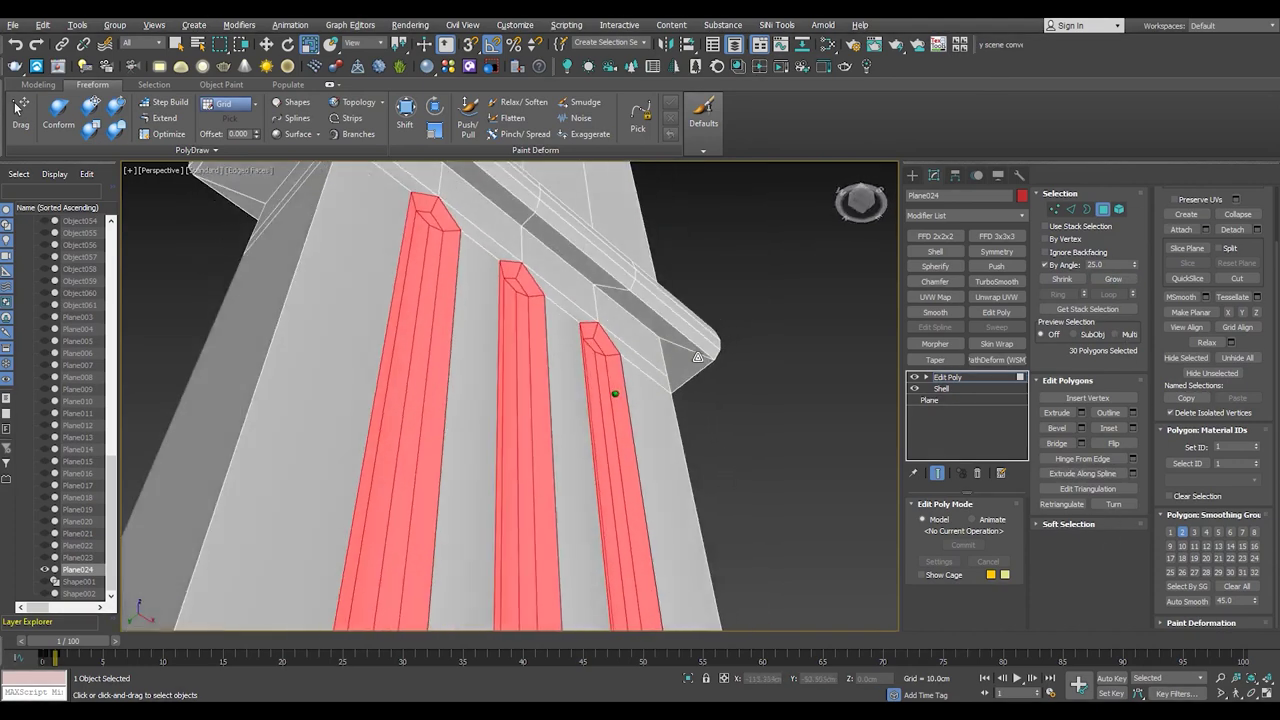
scroll(693, 354, "up", 5)
scroll(693, 354, "down", 5)
key("ctrl+d")
- Check the recessed flutes' shading without wireframe, then select the edges at one flute end
mouse_move(537, 414)
middle_mouse_down("alt")
mouse_move(571, 449)
mouse_move(539, 470)
middle_mouse_up("alt")
key("F4")
scroll(541, 440, "down", 3)
scroll(586, 491, "up", 3)
scroll(600, 495, "up", 3)
key("F4")
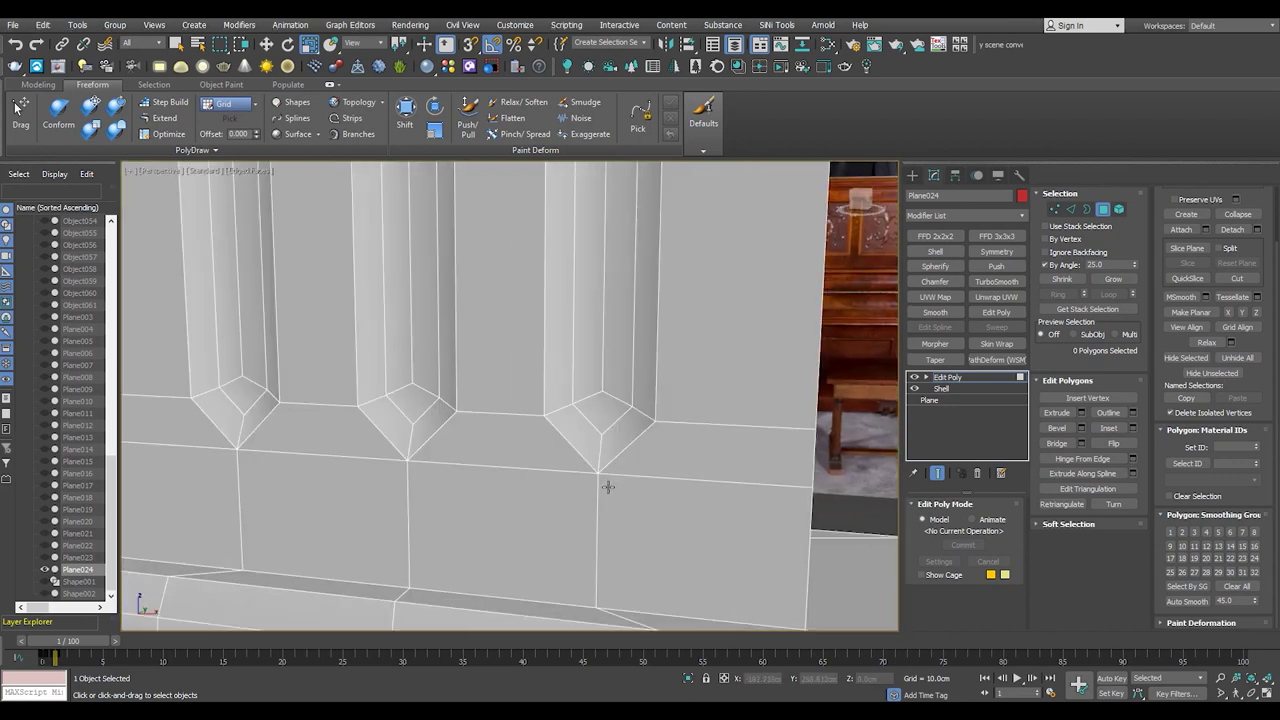
scroll(620, 470, "up", 1)
mouse_move(647, 435)
middle_mouse_down("alt")
mouse_move(614, 429)
mouse_move(586, 463)
middle_mouse_up("alt")
scroll(612, 433, "down", 5)
scroll(586, 470, "up", 5)
key("2")
left_click(593, 432)
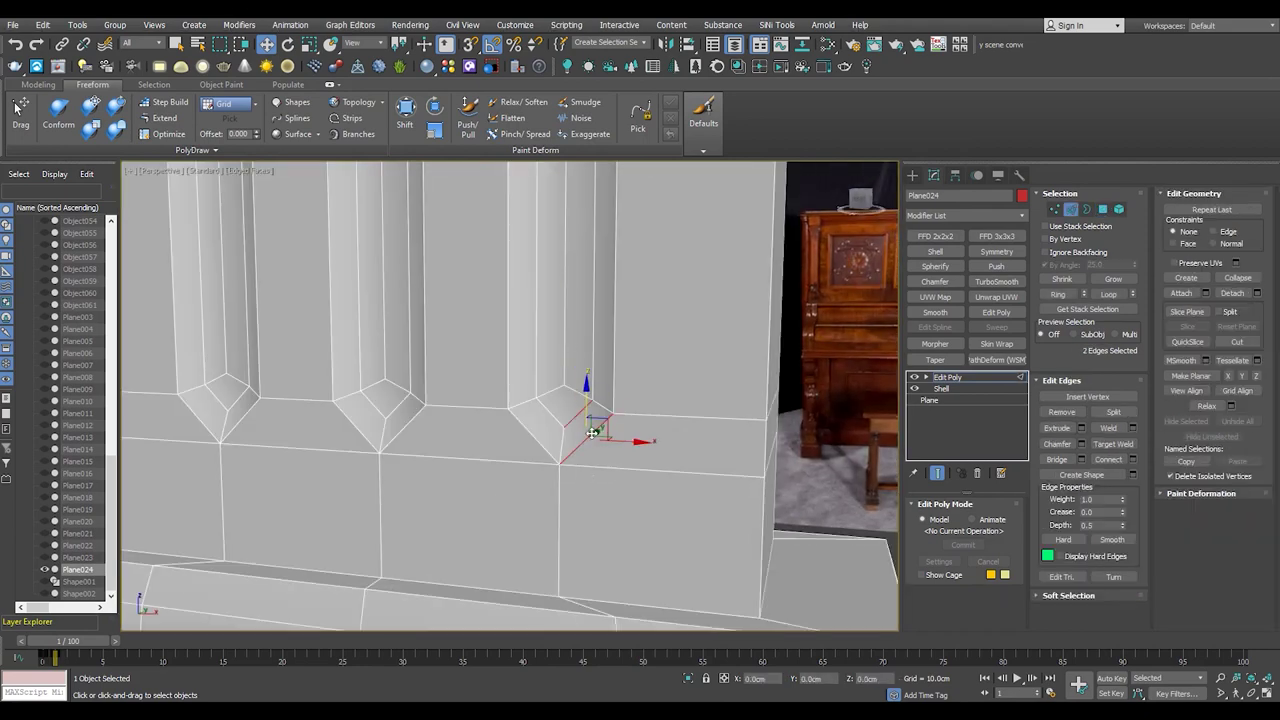
- Scale the flute-end edges wider and move them lower
scroll(527, 440, "up", 5)
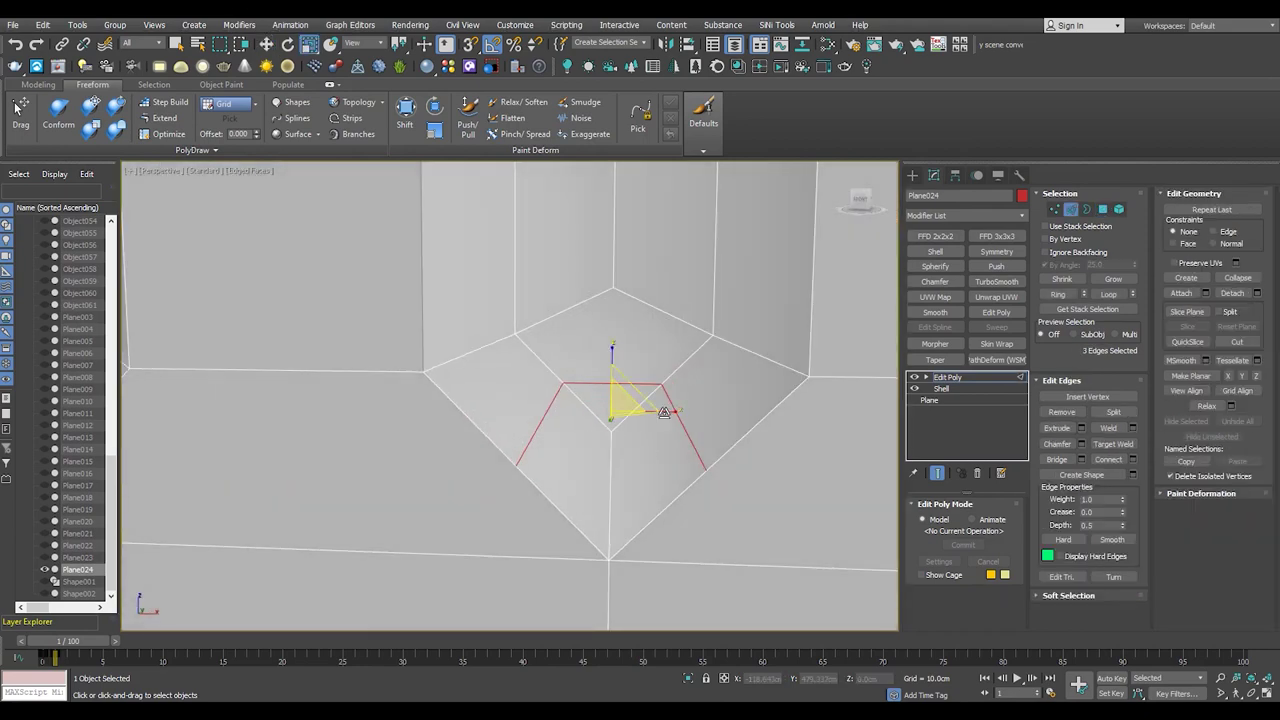
left_click_drag(661, 416, 684, 413)
key("w")
left_click_drag(628, 368, 628, 397)
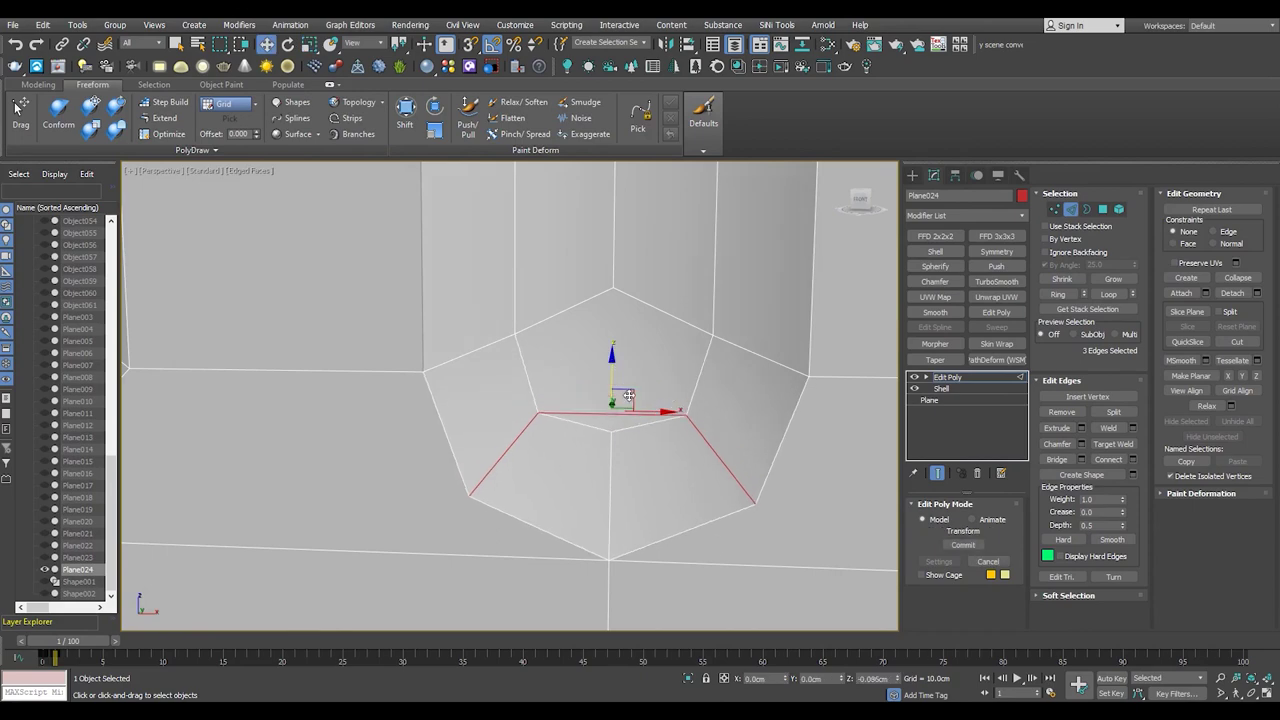
scroll(663, 421, "down", 5)
middle_click_drag(643, 429, 643, 488, "alt")
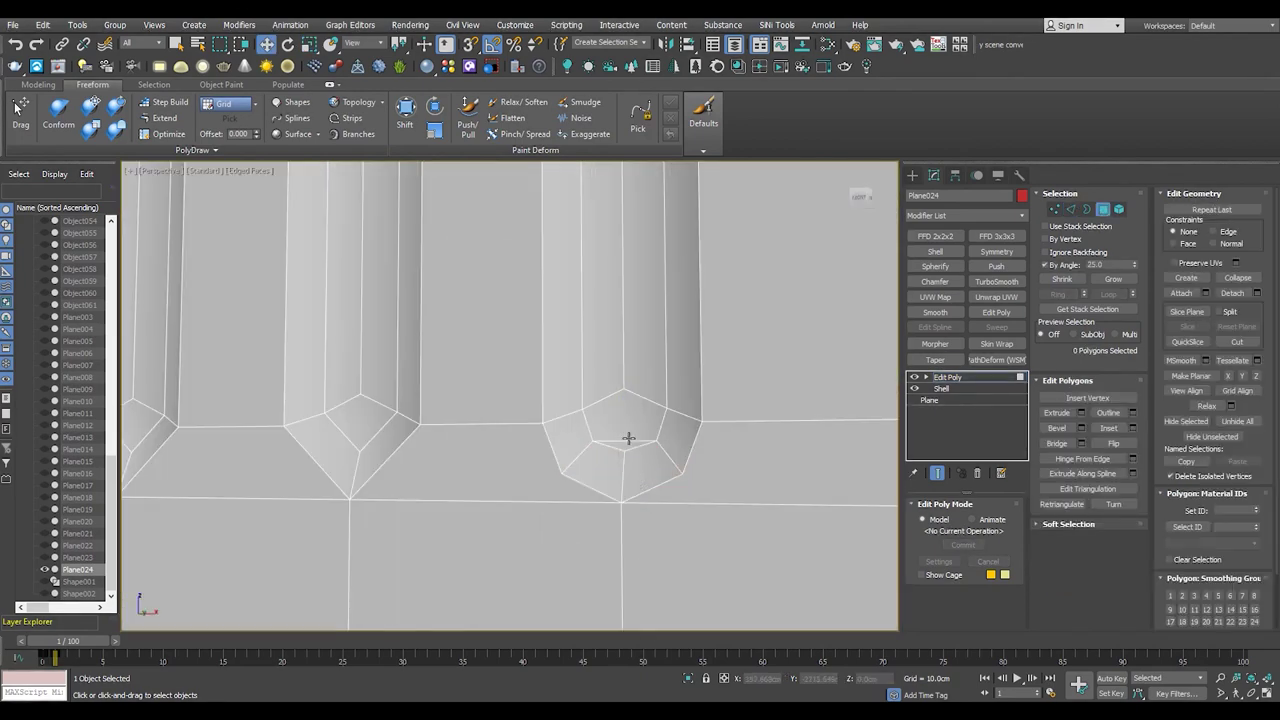
scroll(626, 443, "up", 4)
- Select a single polygon at the flute end with angle-based selection turned off
key("1")
scroll(620, 323, "down", 4)
mouse_move(677, 434)
middle_mouse_down("alt")
mouse_move(611, 411)
mouse_move(677, 400)
mouse_move(618, 564)
mouse_move(601, 430)
middle_mouse_up("alt")
key("2")
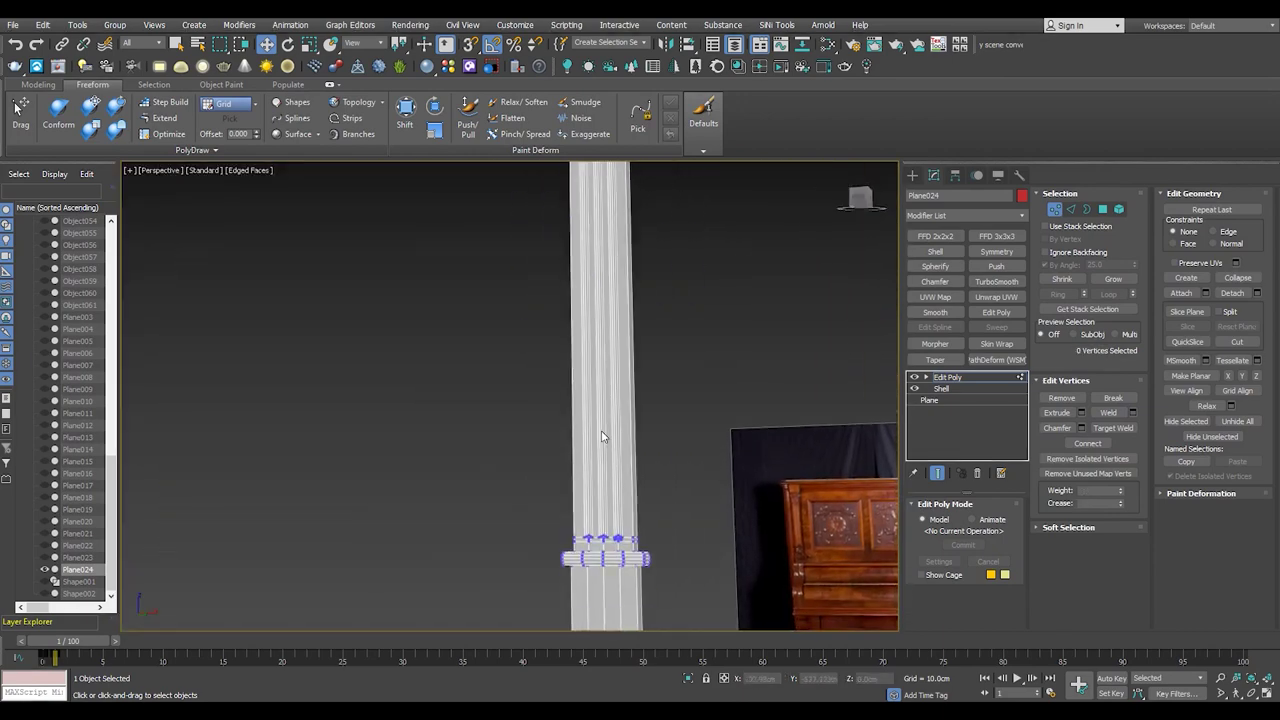
scroll(601, 430, "down", 3)
key("4")
scroll(620, 377, "up", 3)
scroll(614, 400, "up", 3)
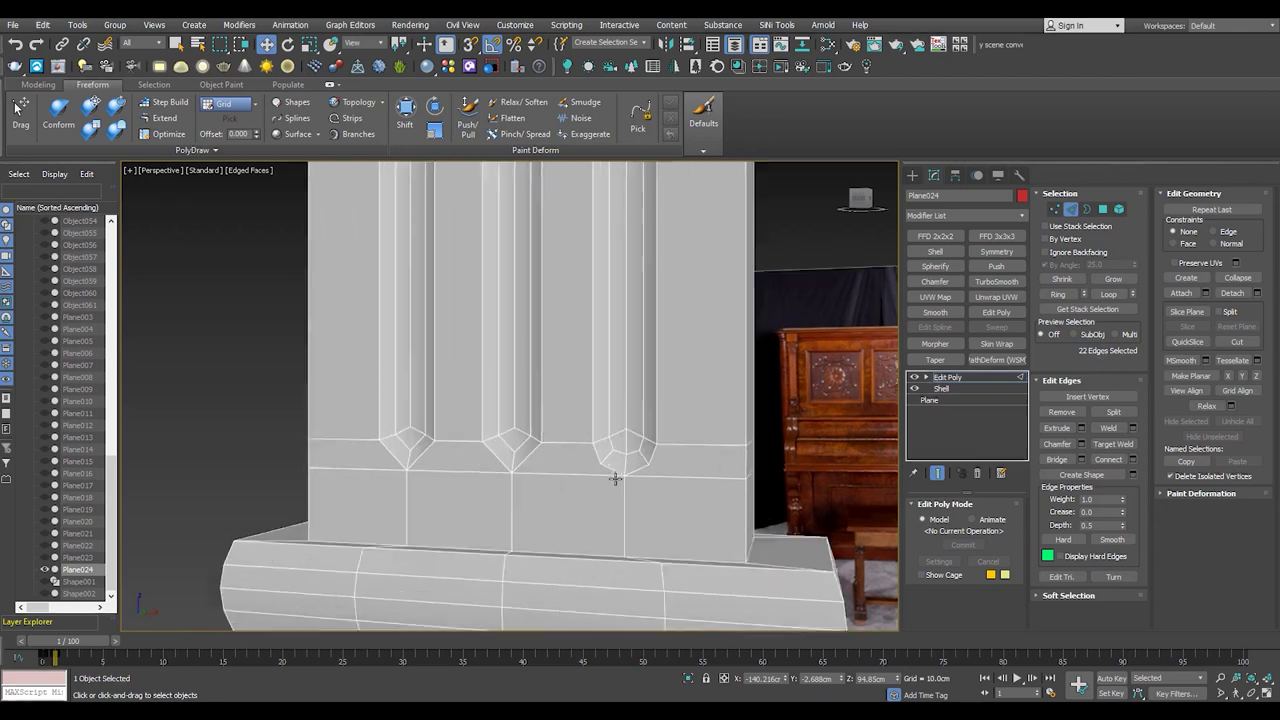
scroll(609, 470, "up", 2)
left_click(597, 439)
left_click(1046, 268)
left_click(645, 452)
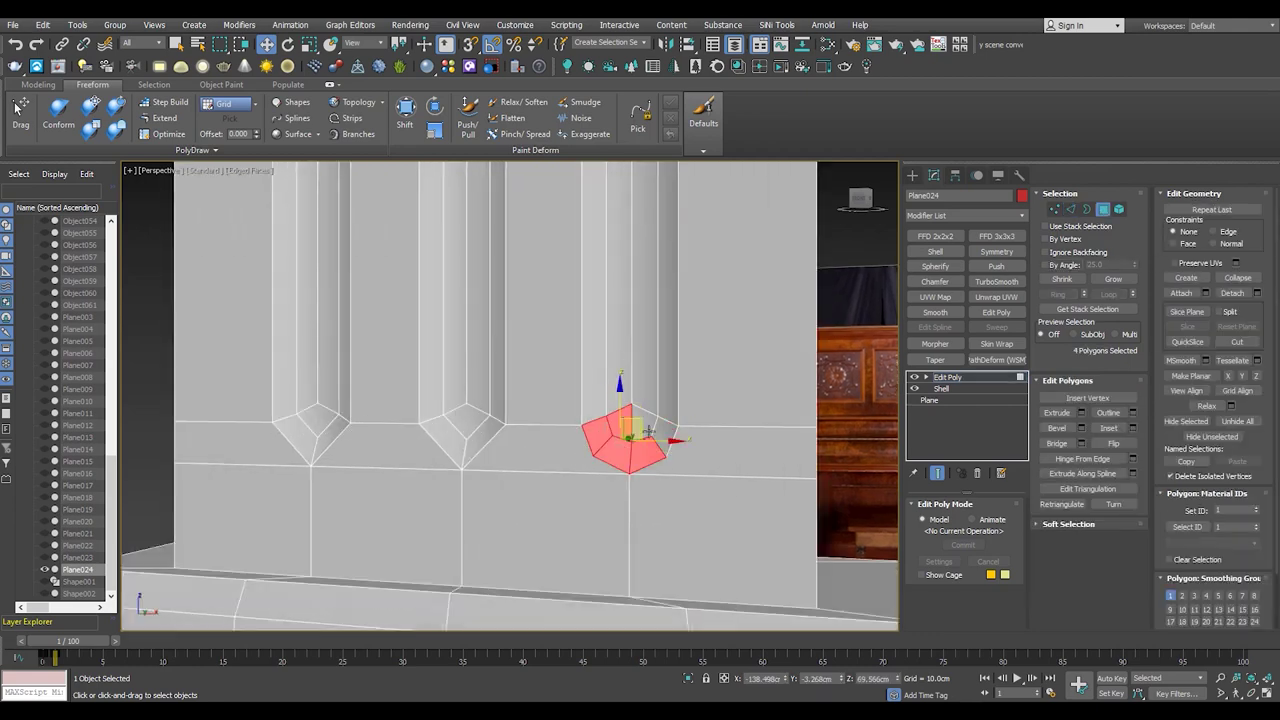
- Detach the flute-end polygons as a clone named Object062 and select it
scroll(647, 390, "down", 3)
scroll(600, 420, "up", 3)
scroll(586, 440, "down", 3)
left_click(1232, 293)
left_click(583, 390)
left_click(672, 376)
left_click(586, 471)
- Add a Symmetry modifier to Object062 with Flip checked
key("4")
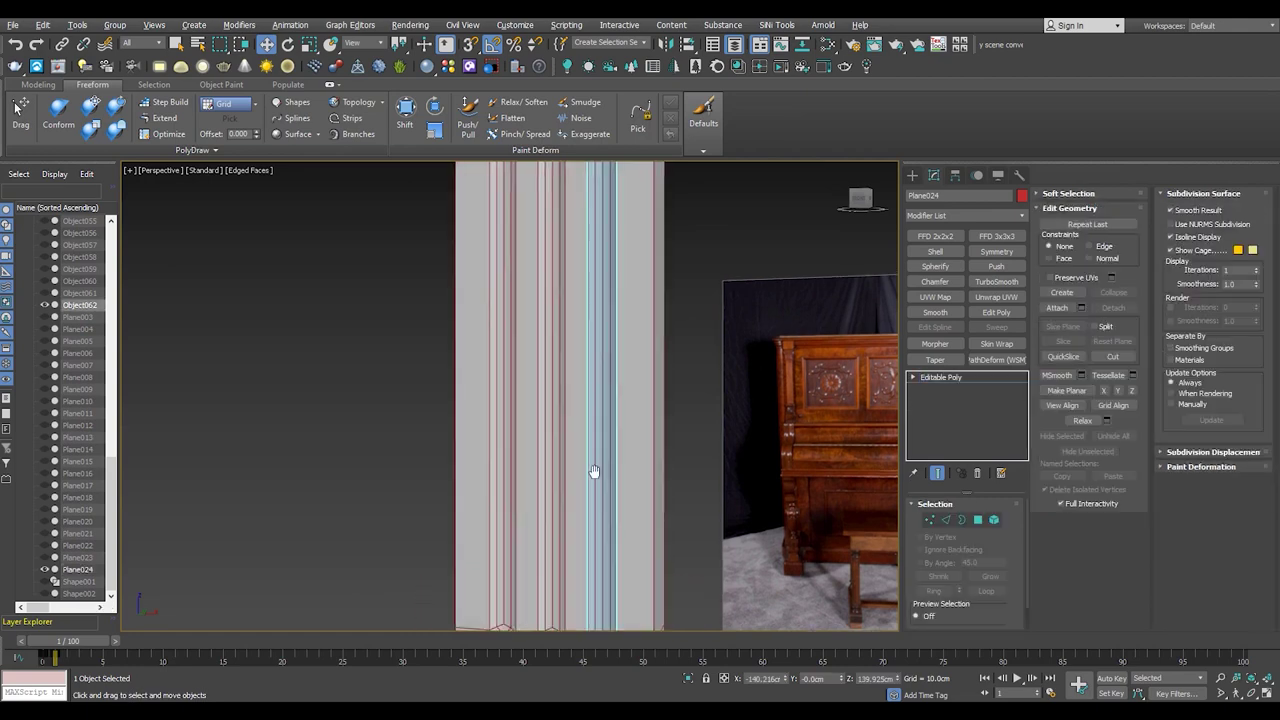
scroll(600, 399, "up", 3)
key("2")
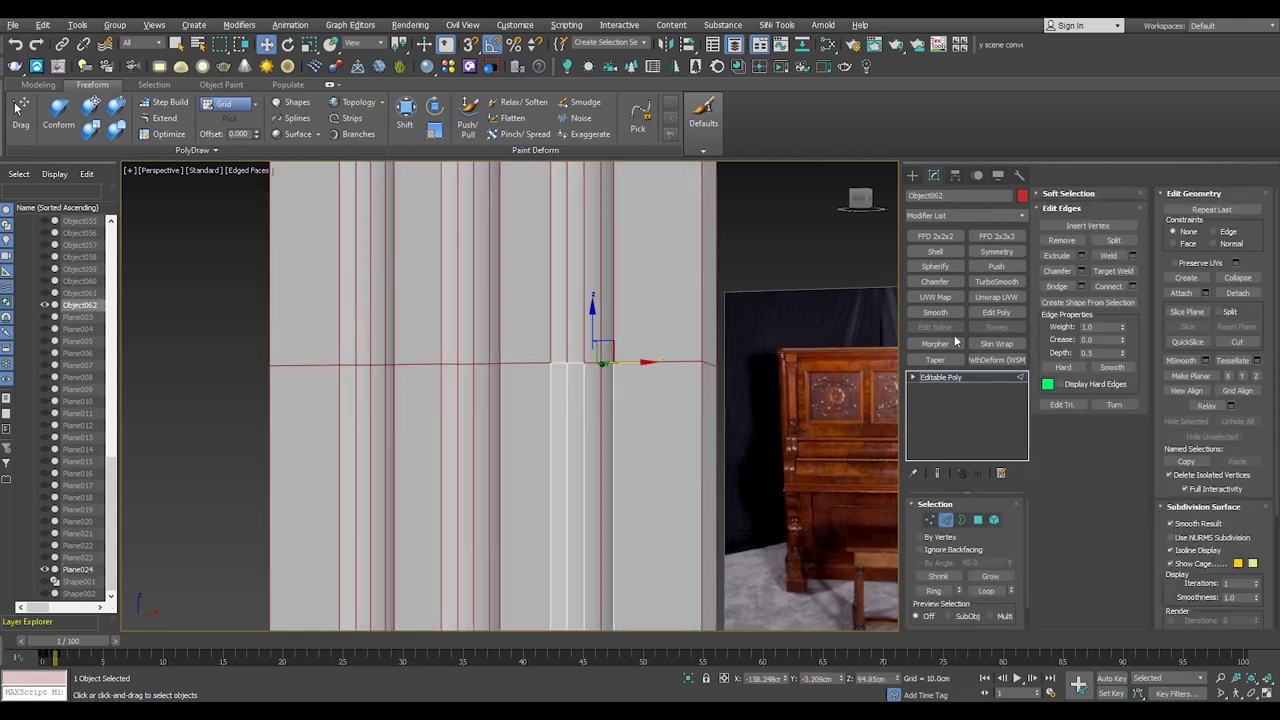
left_click(1016, 253)
left_click(937, 545)
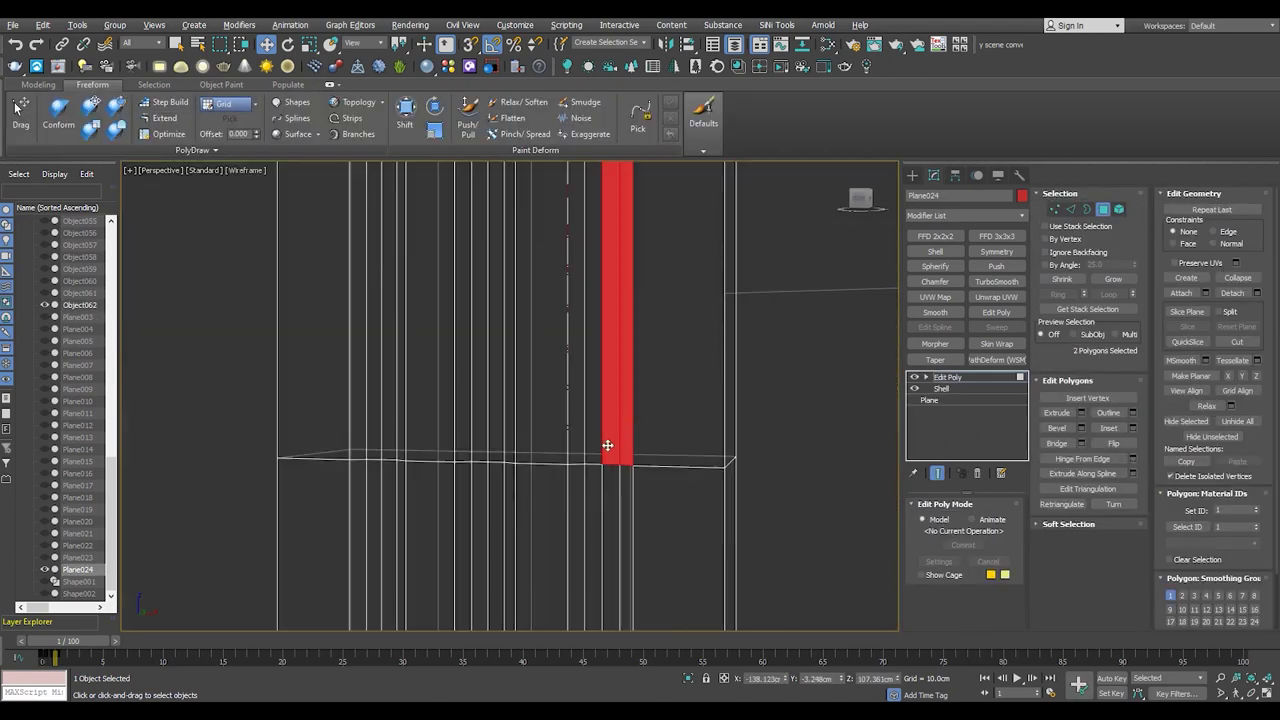
- Delete the two Plane024 polygons just above the right flute's pointed top
left_click(580, 443, "ctrl")
middle_click_drag(586, 486, 592, 330, "alt")
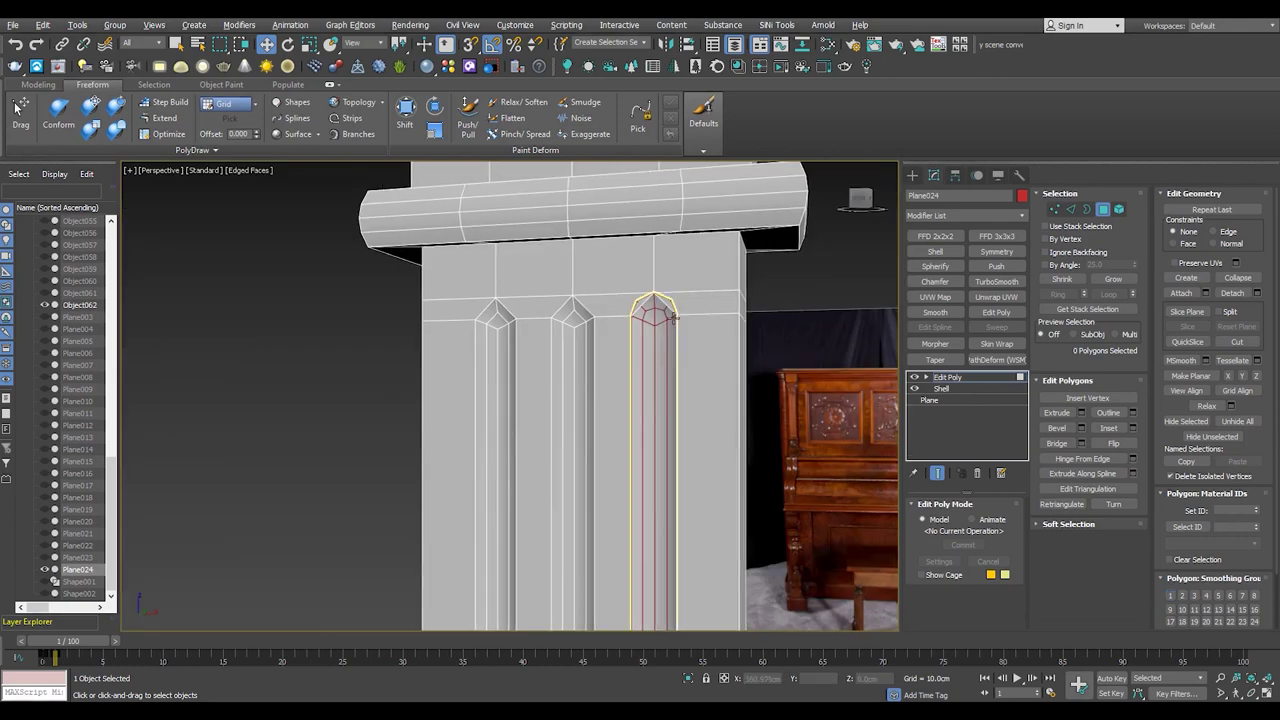
left_click(640, 340, "shift")
scroll(660, 330, "down", 5)
scroll(631, 508, "up", 8)
scroll(603, 488, "down", 2)
left_click(603, 488, "ctrl")
scroll(608, 465, "up", 2)
middle_click_drag(711, 466, 660, 300, "alt")
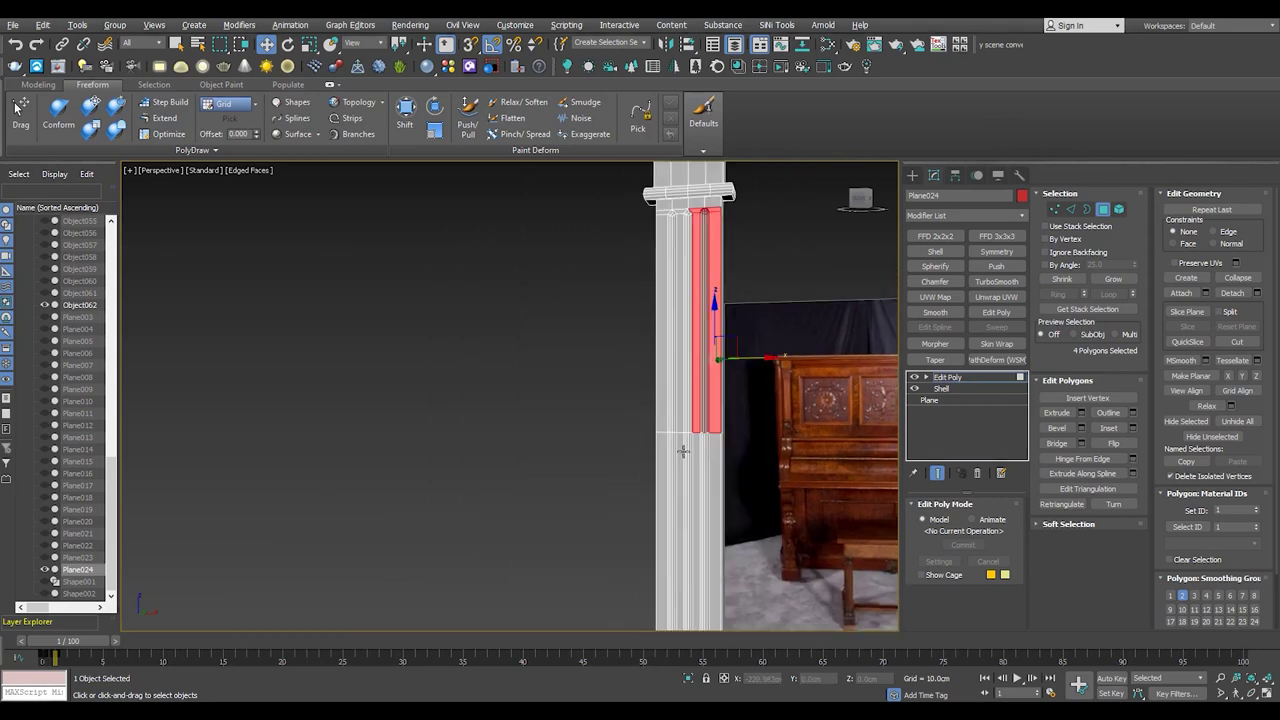
left_click(667, 282)
key("Delete")
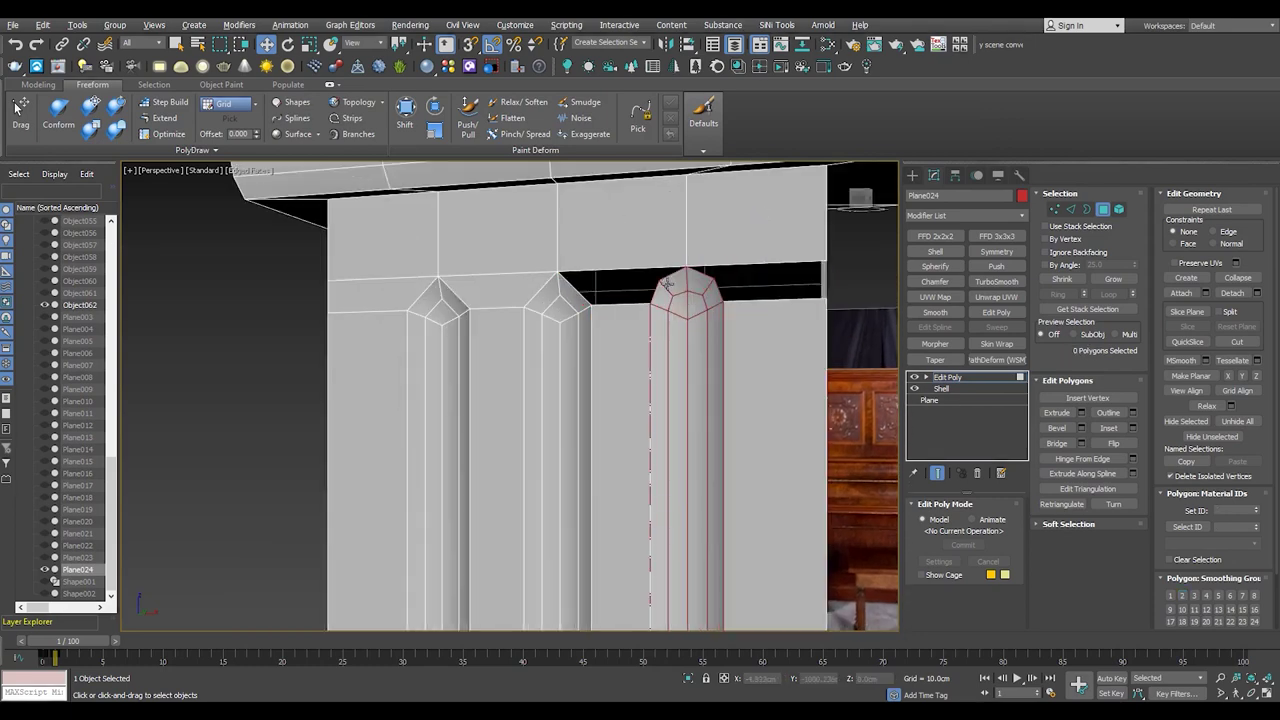
- Bridge the open border edges of the hole above the right flute
key("3")
left_click(728, 322)
left_click(1055, 209)
key("F3")
key("F3")
scroll(826, 345, "up", 2)
scroll(632, 390, "down", 3)
scroll(632, 390, "up", 2)
key("2")
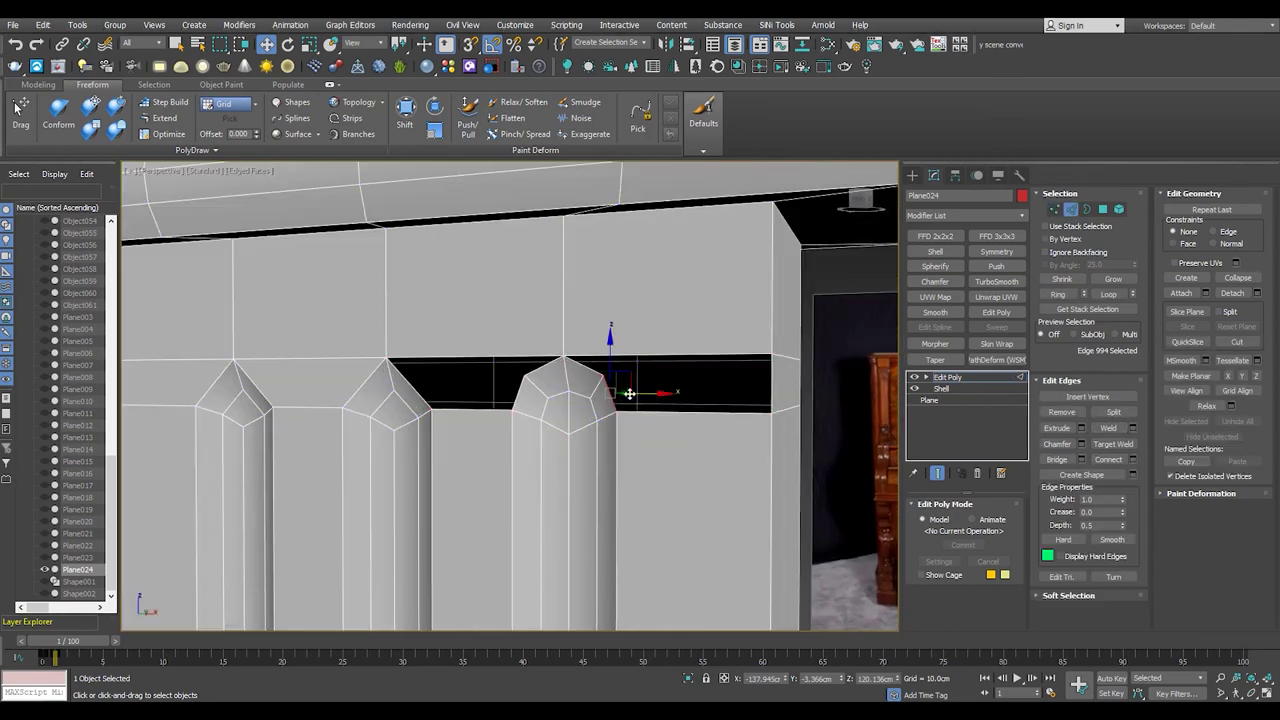
left_click(1057, 459)
- Fill the remaining gap above the right flute with a new polygon using Create
key("4")
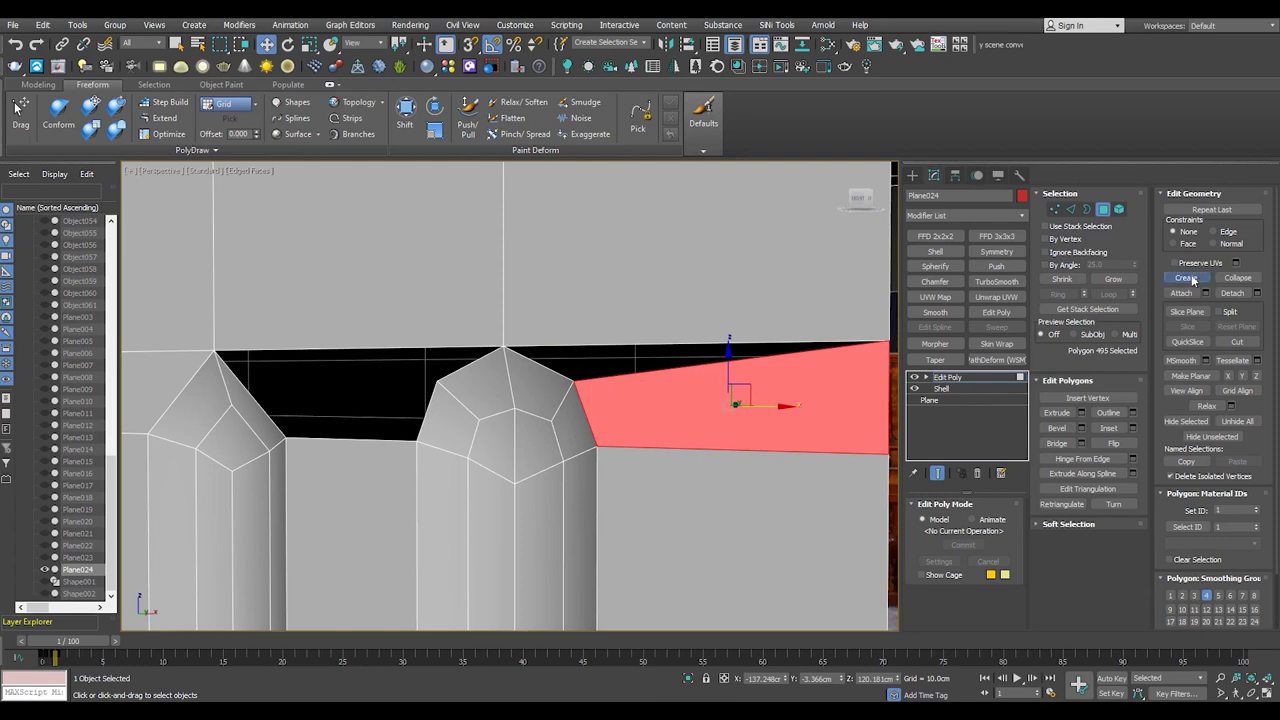
left_click(502, 347)
scroll(529, 443, "down", 2)
scroll(686, 294, "down", 1)
right_click(686, 294)
key("w")
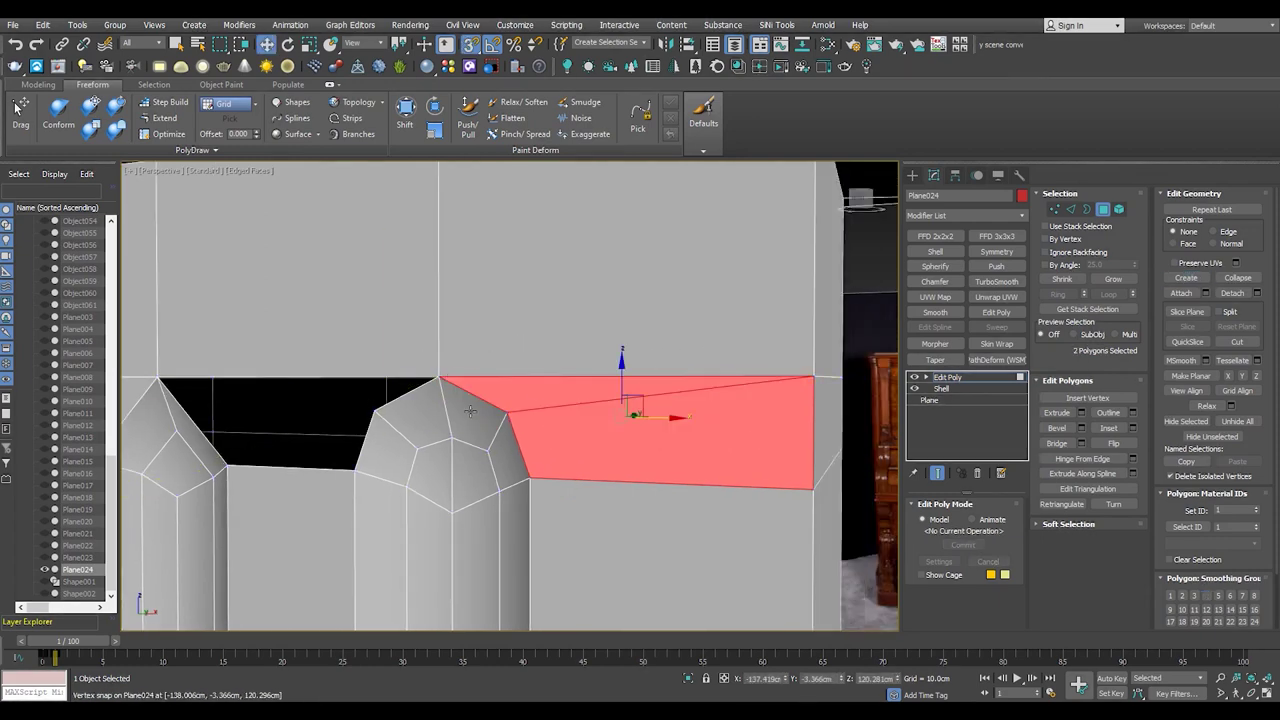
scroll(669, 446, "down", 2)
scroll(640, 420, "up", 2)
scroll(620, 400, "up", 2)
- Detach the right flute's polygon strip and cap polygons as a separate object
key("2")
scroll(531, 363, "down", 3)
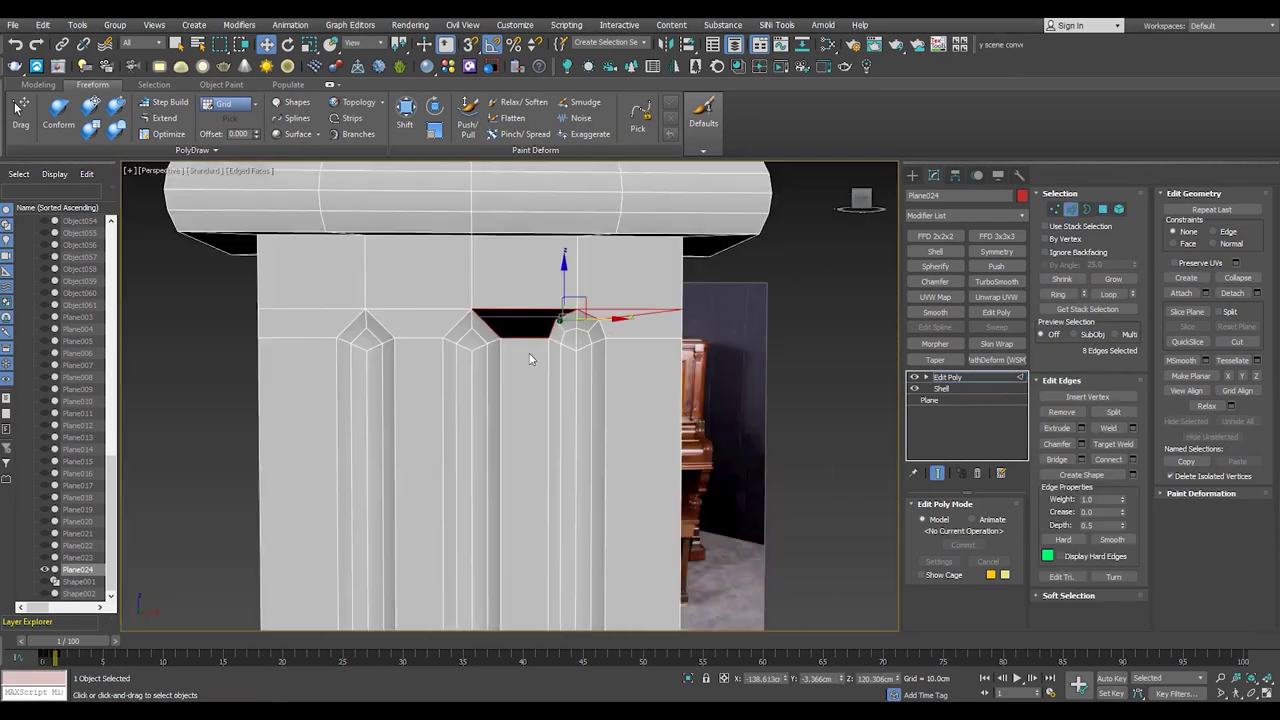
scroll(578, 365, "up", 3)
scroll(578, 365, "down", 2)
key("4")
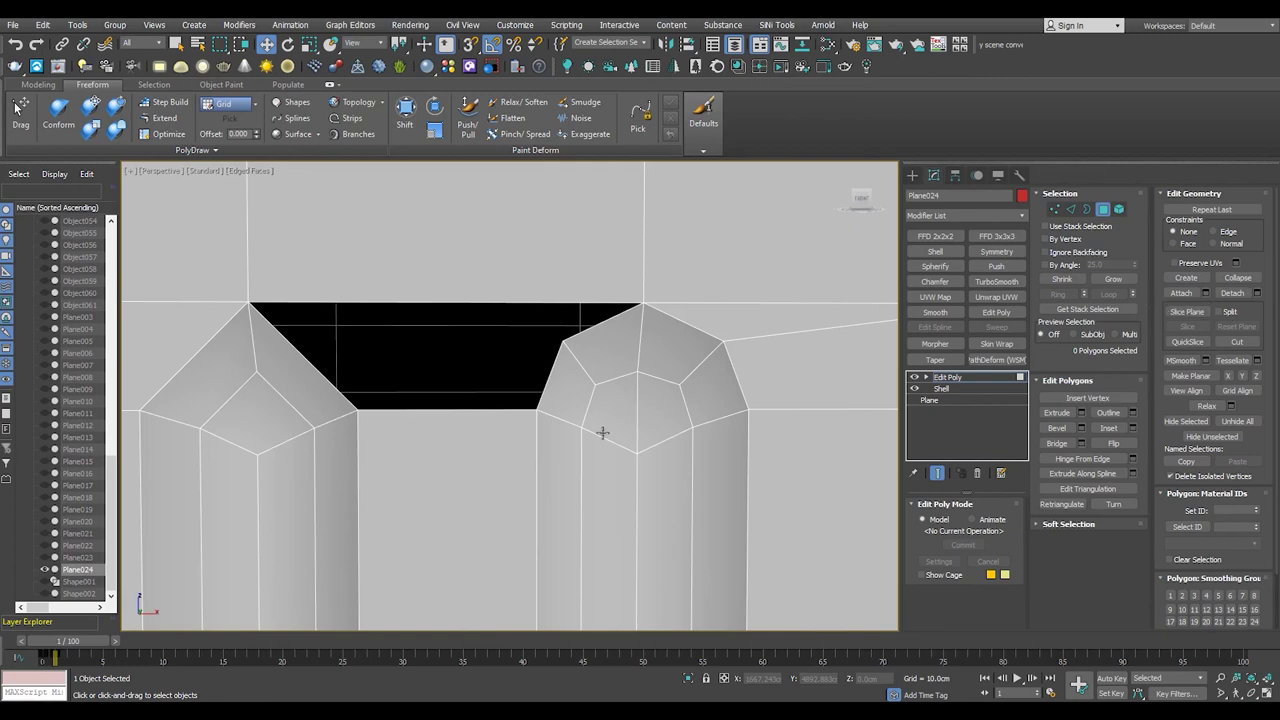
scroll(603, 432, "down", 3)
scroll(590, 420, "up", 2)
left_click(573, 400)
scroll(587, 487, "up", 2)
left_click(587, 487, "ctrl")
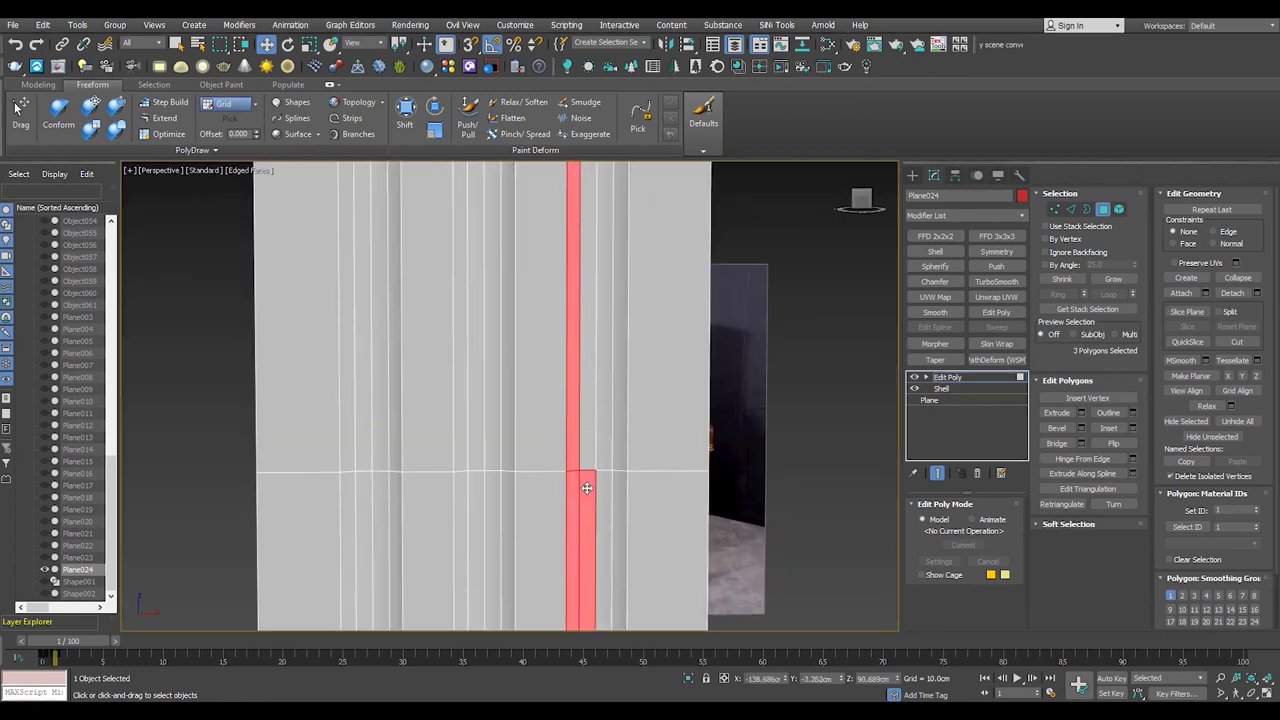
left_click(605, 430, "ctrl")
scroll(600, 470, "down", 3)
scroll(610, 400, "down", 2)
scroll(570, 572, "up", 4)
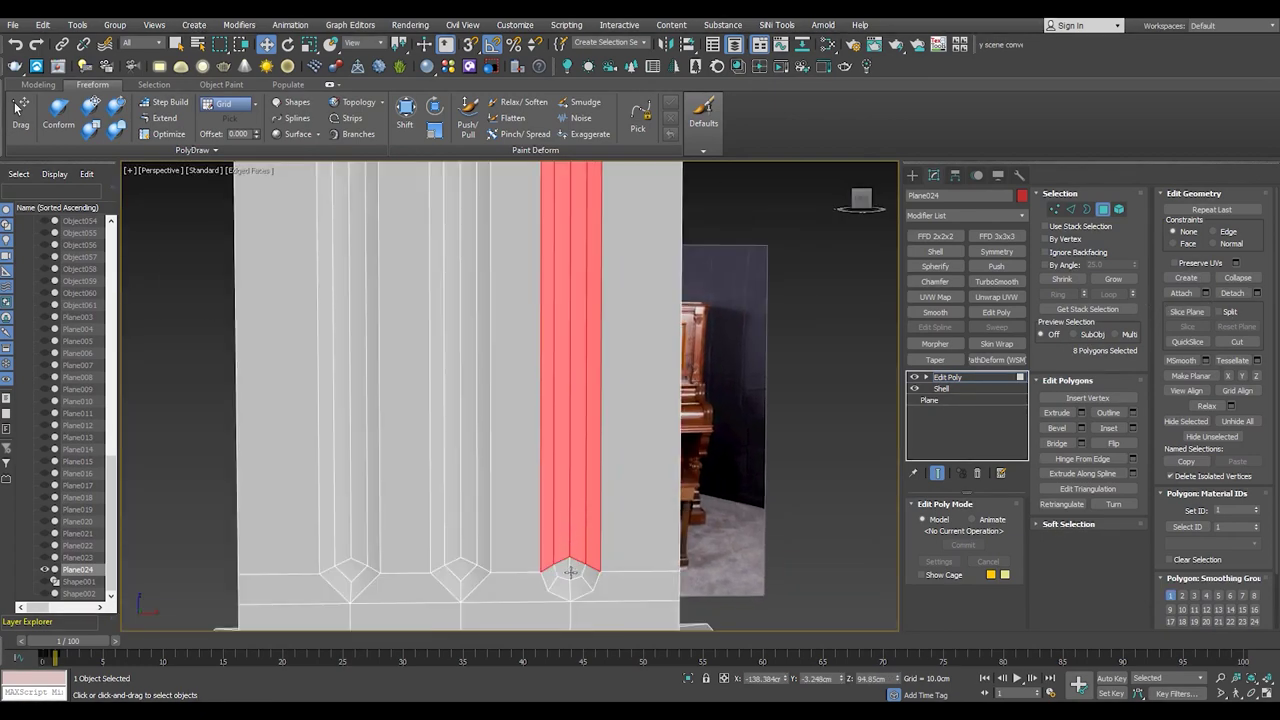
left_click(575, 587, "ctrl")
scroll(580, 400, "down", 3)
scroll(600, 400, "down", 2)
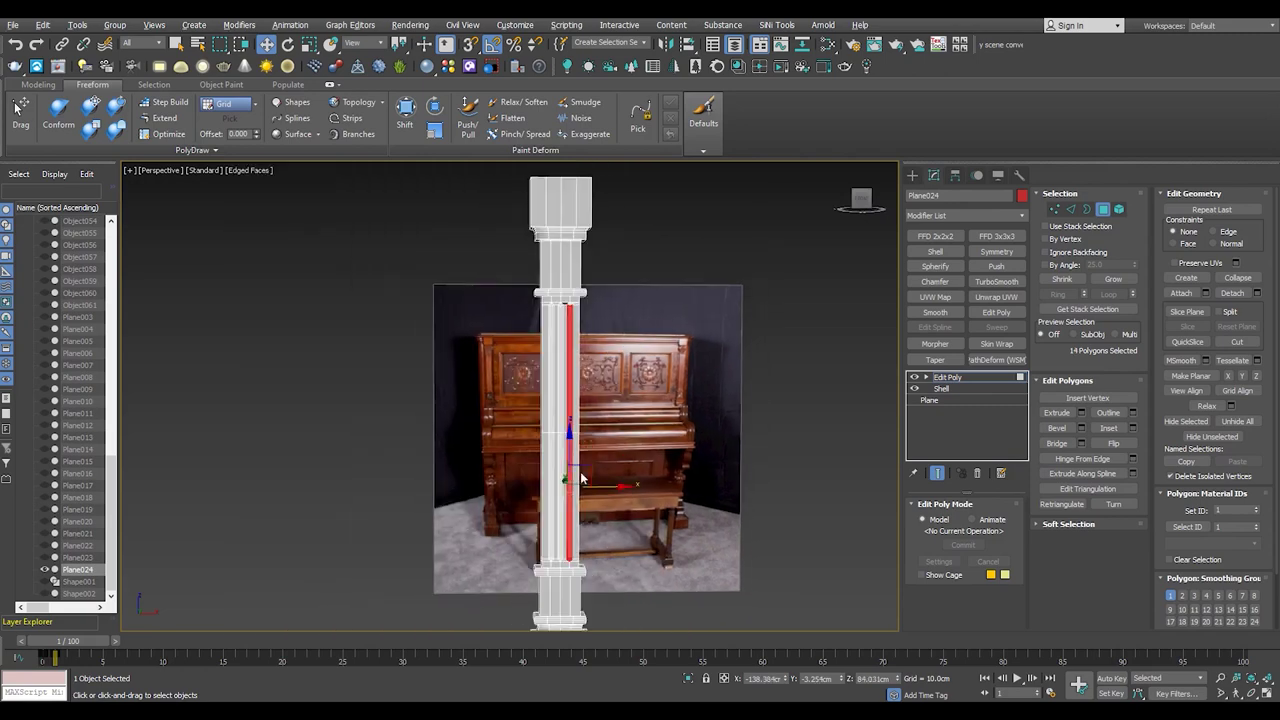
scroll(628, 356, "up", 4)
scroll(628, 356, "up", 1)
left_click(587, 350, "ctrl")
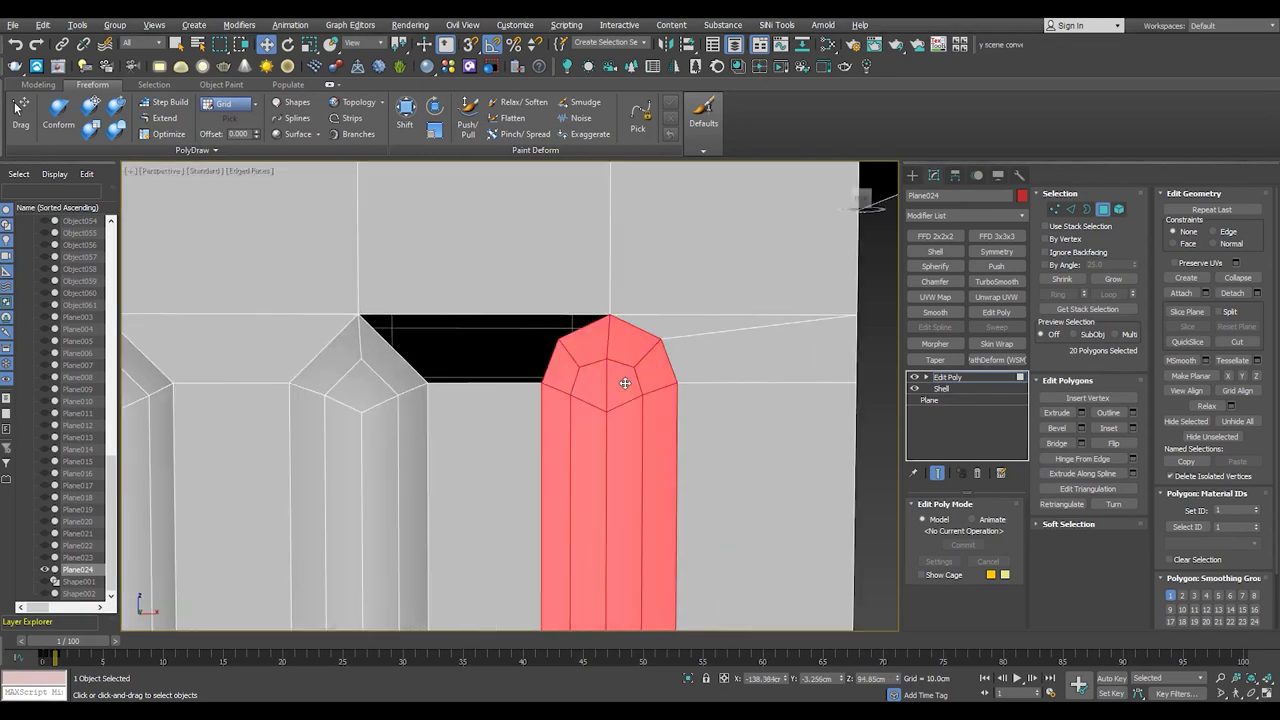
left_click(1232, 293)
left_click(668, 372)
- Delete the middle and left flute polygons, including their tops, from the pillar
scroll(640, 380, "down", 2)
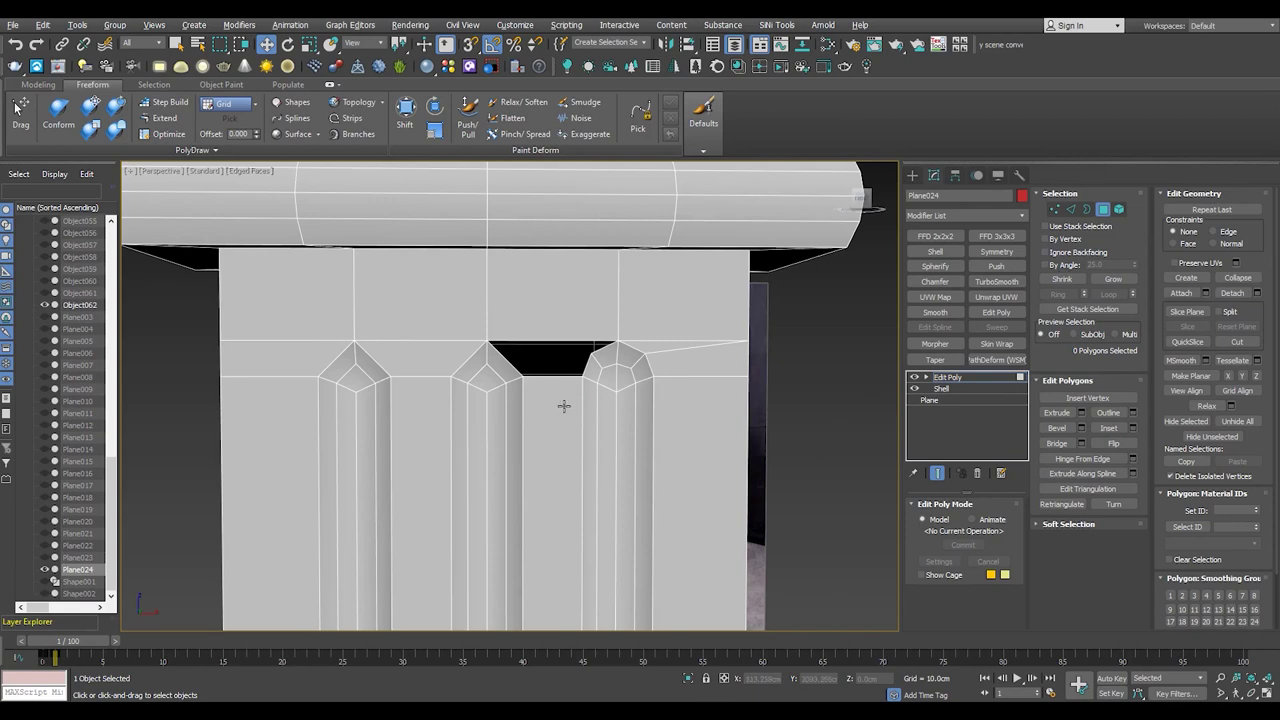
left_click(496, 439)
left_click(345, 435, "ctrl")
left_click(1110, 281)
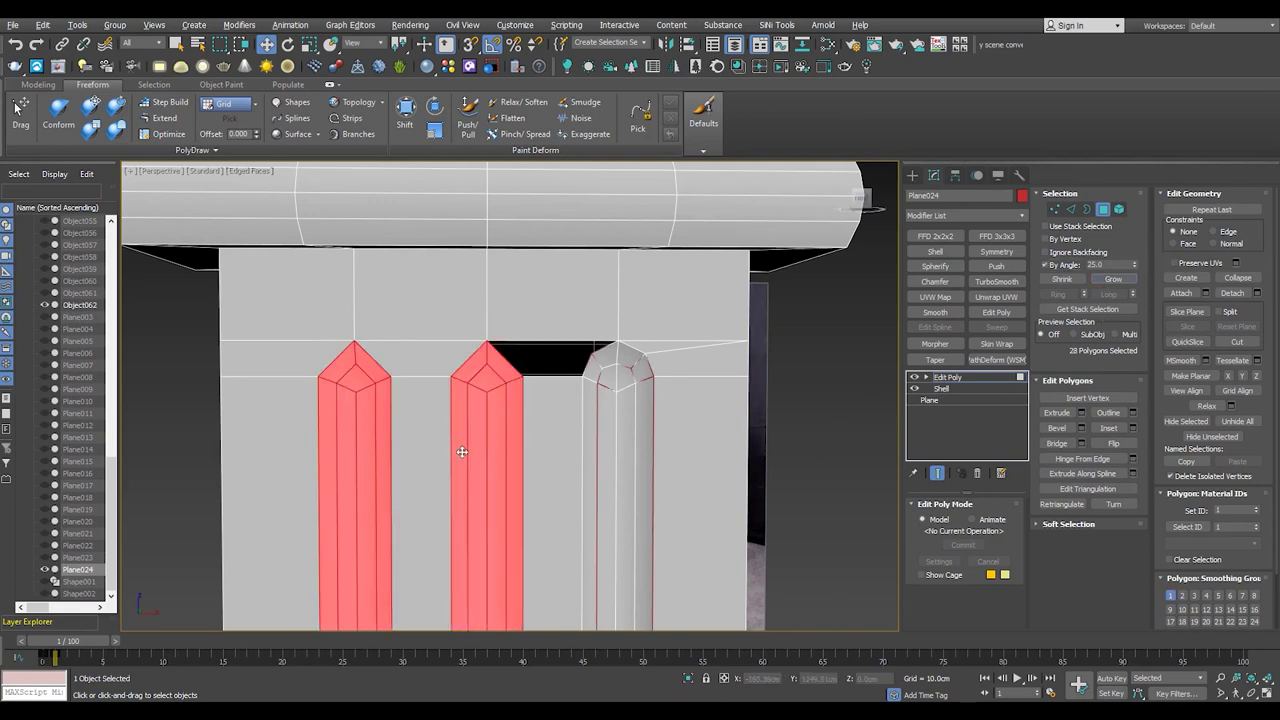
scroll(513, 270, "down", 3)
scroll(508, 537, "up", 2)
key("Delete")
left_click(551, 386)
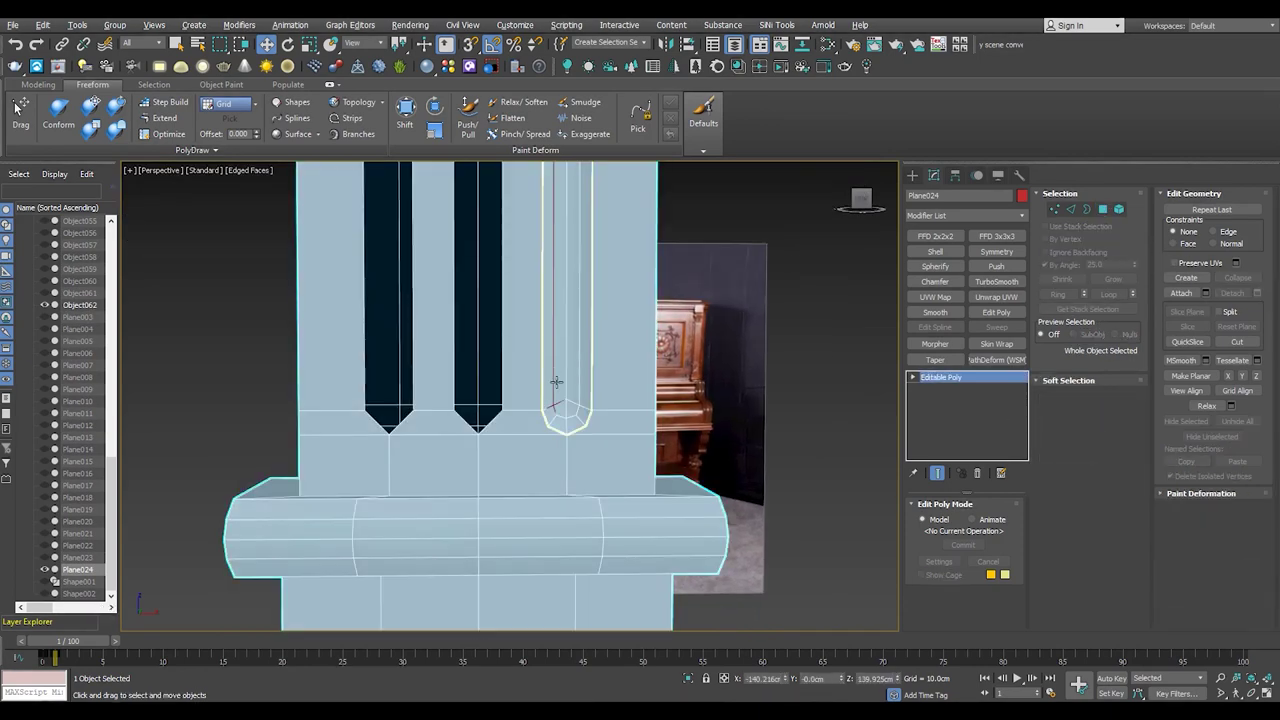
- Turn off Affect Pivot Only and place copies of the flute into the middle and left slots
scroll(548, 475, "down", 3)
left_click(955, 175)
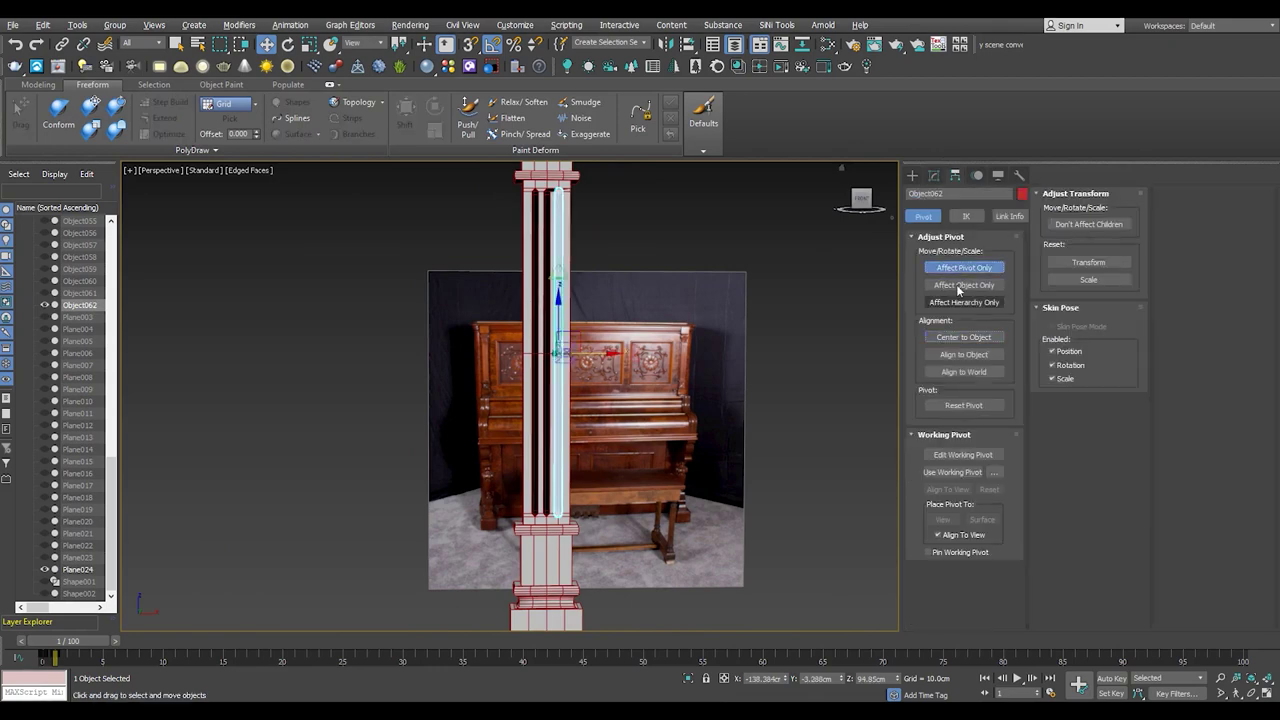
left_click(963, 267)
scroll(603, 203, "up", 4)
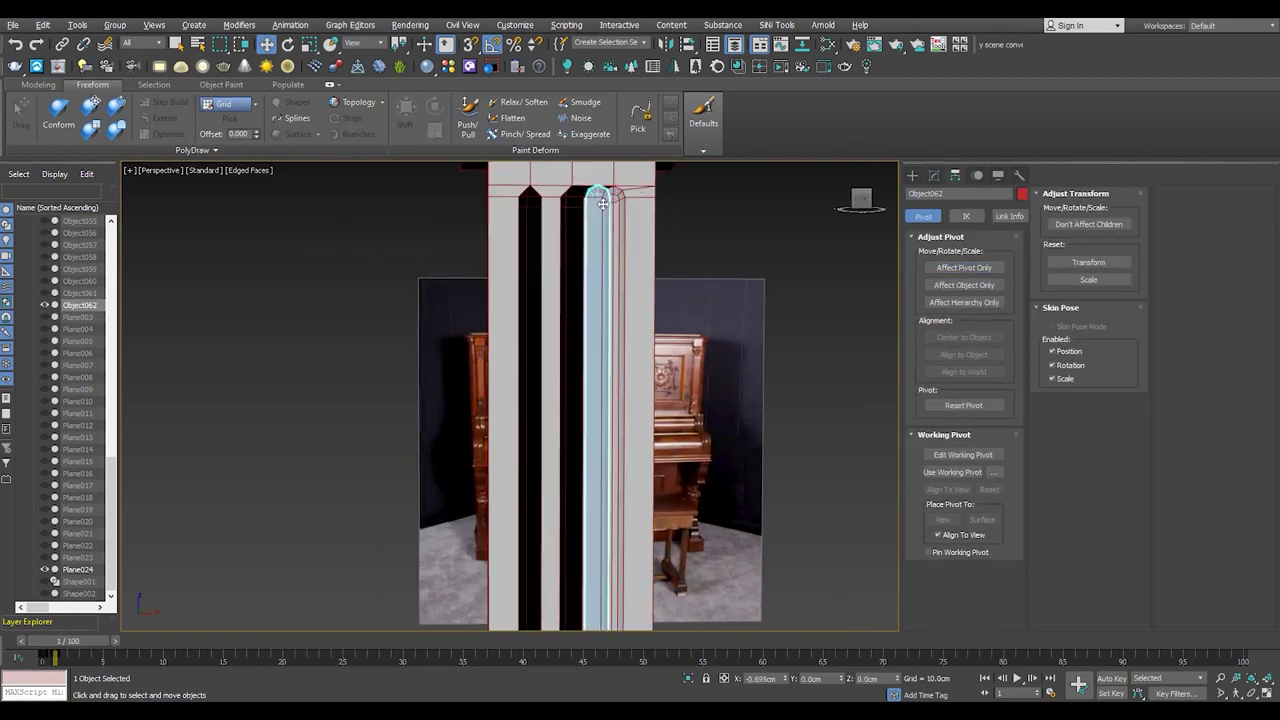
scroll(603, 203, "up", 3)
left_click_drag(614, 318, 540, 311)
scroll(560, 310, "down", 4)
scroll(536, 311, "down", 1)
left_click(605, 411)
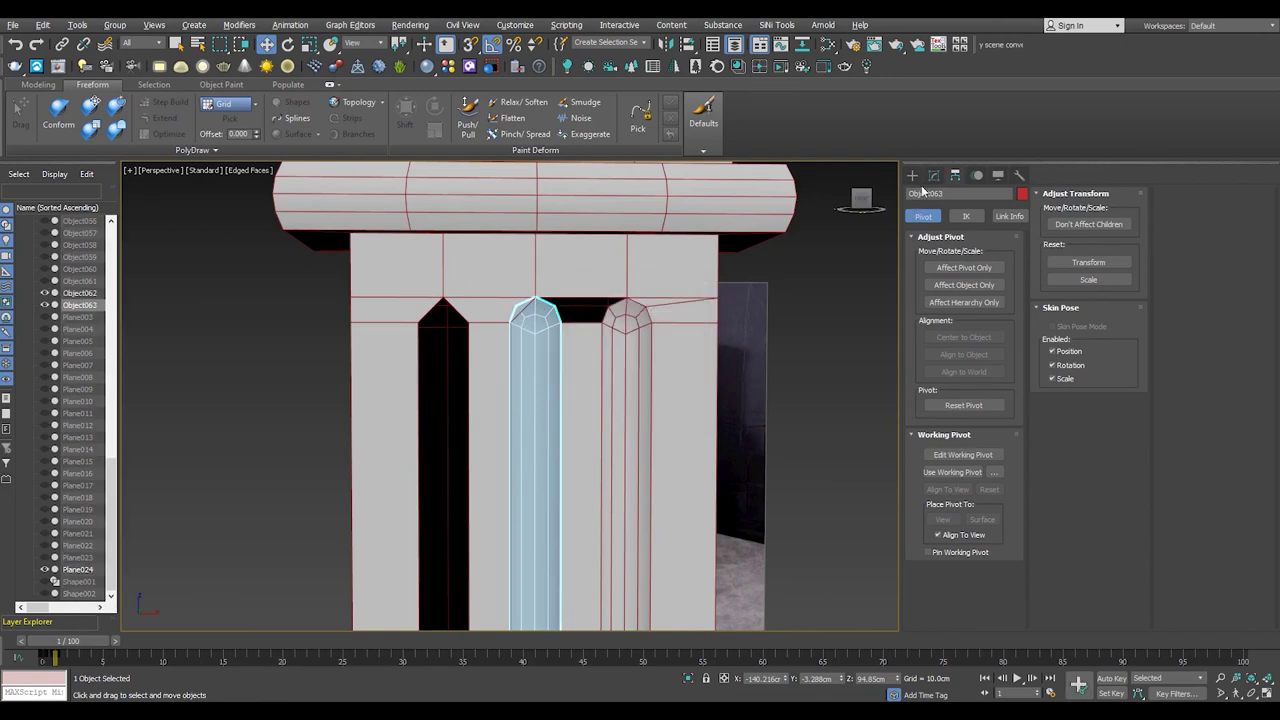
scroll(536, 302, "up", 3)
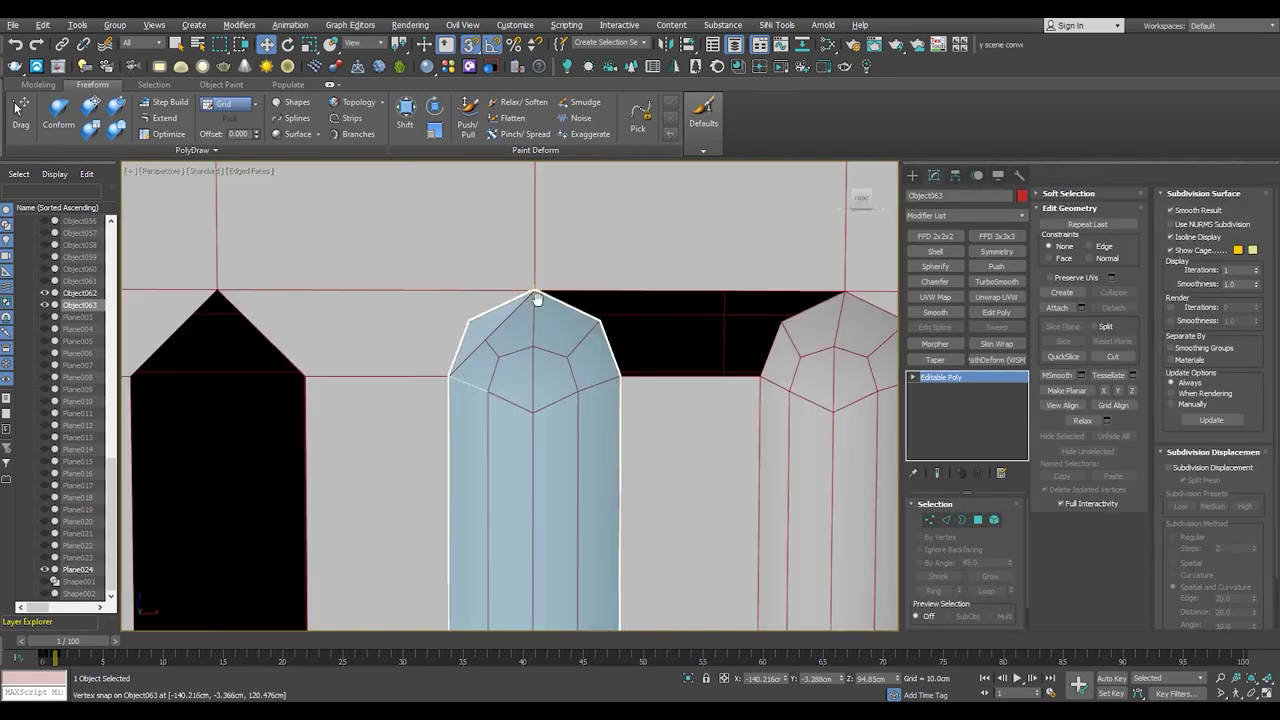
middle_click_drag(517, 316, 577, 316)
mouse_move(563, 327)
left_mouse_down()
mouse_move(480, 303)
mouse_move(263, 295)
mouse_move(282, 321)
left_mouse_up()
key("F3")
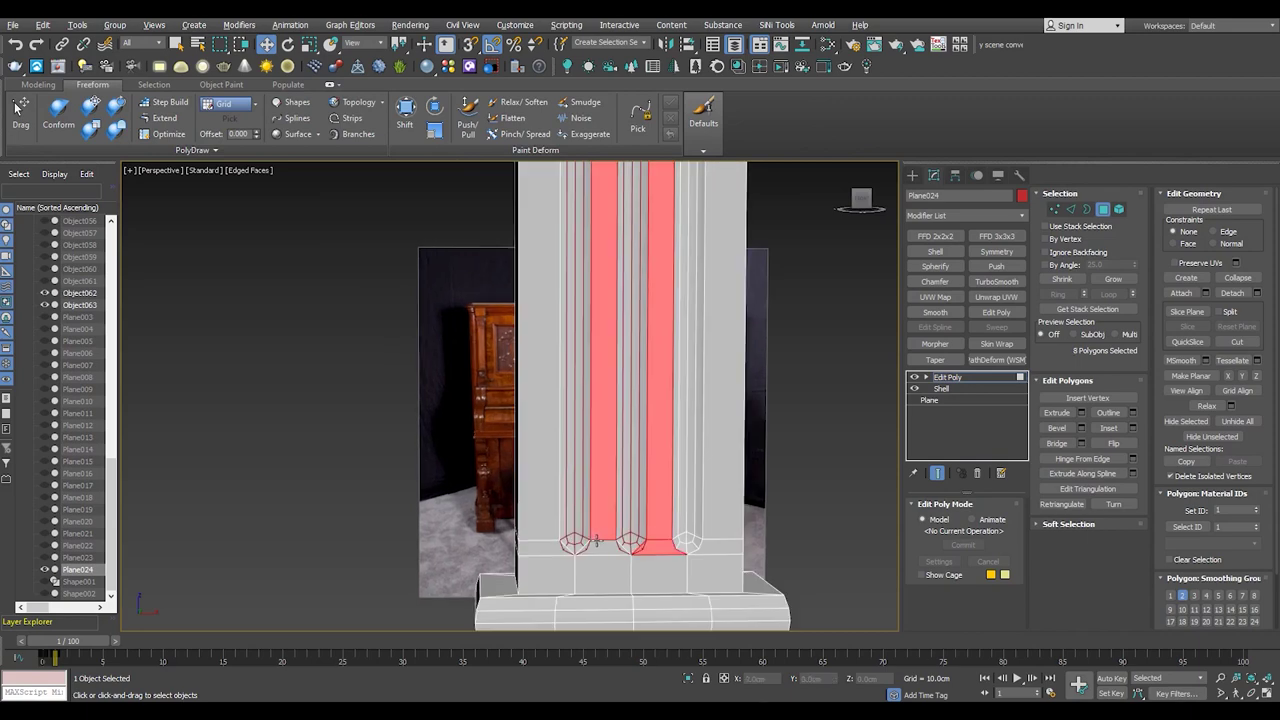
- Select all of the pillar's vertices and weld the coincident ones together
key("1")
key("z")
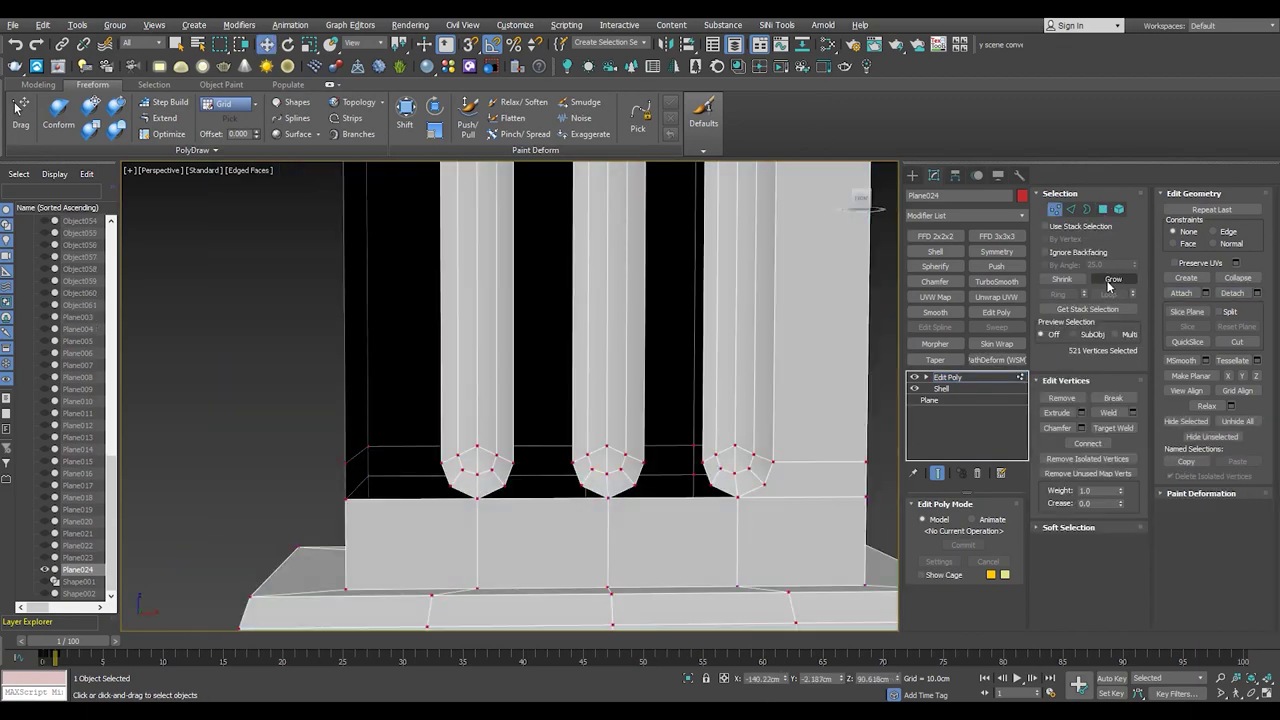
left_click(1106, 413)
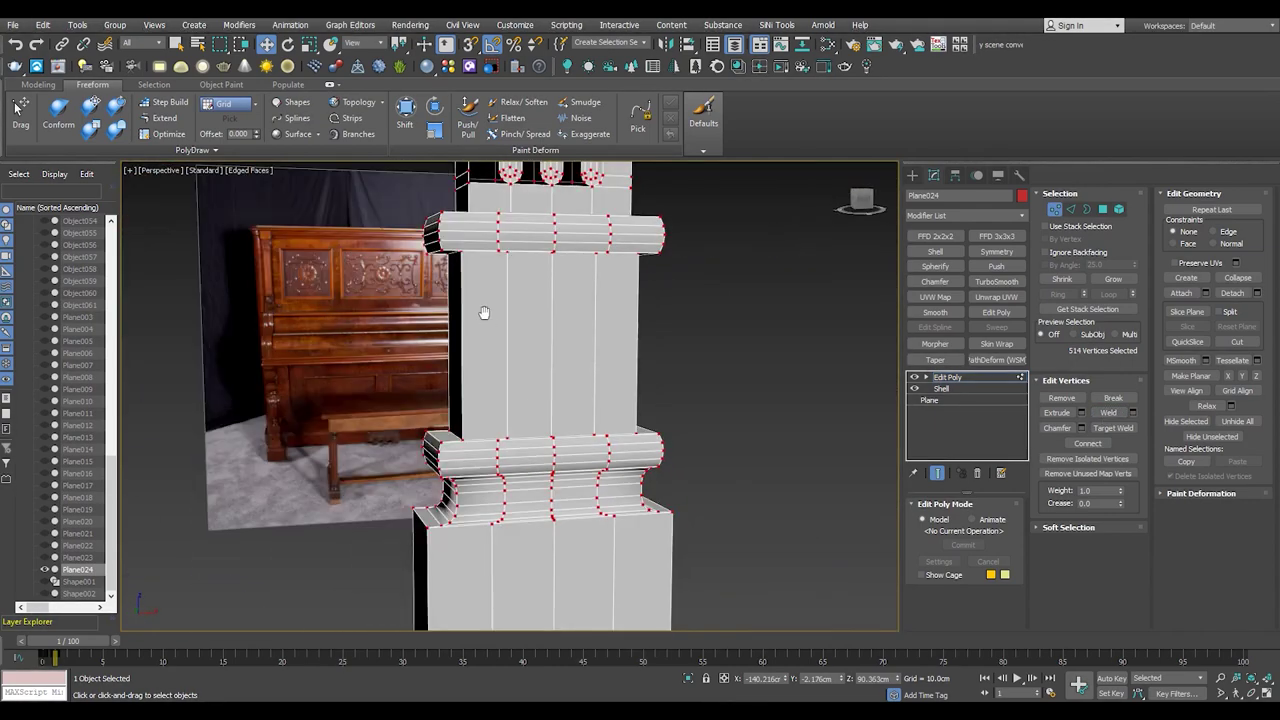
scroll(597, 356, "up", 5)
left_click(585, 422)
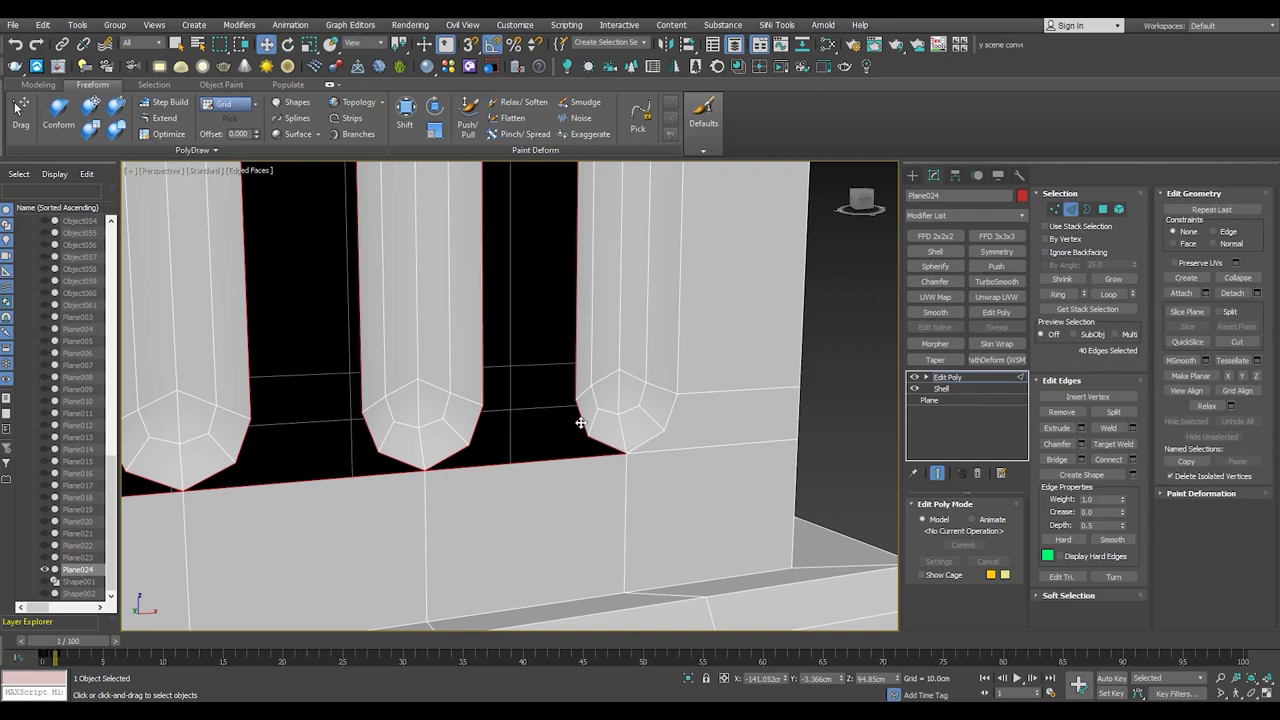
- Bridge the first gap between two flute bottoms at the pillar base
left_click(1060, 459)
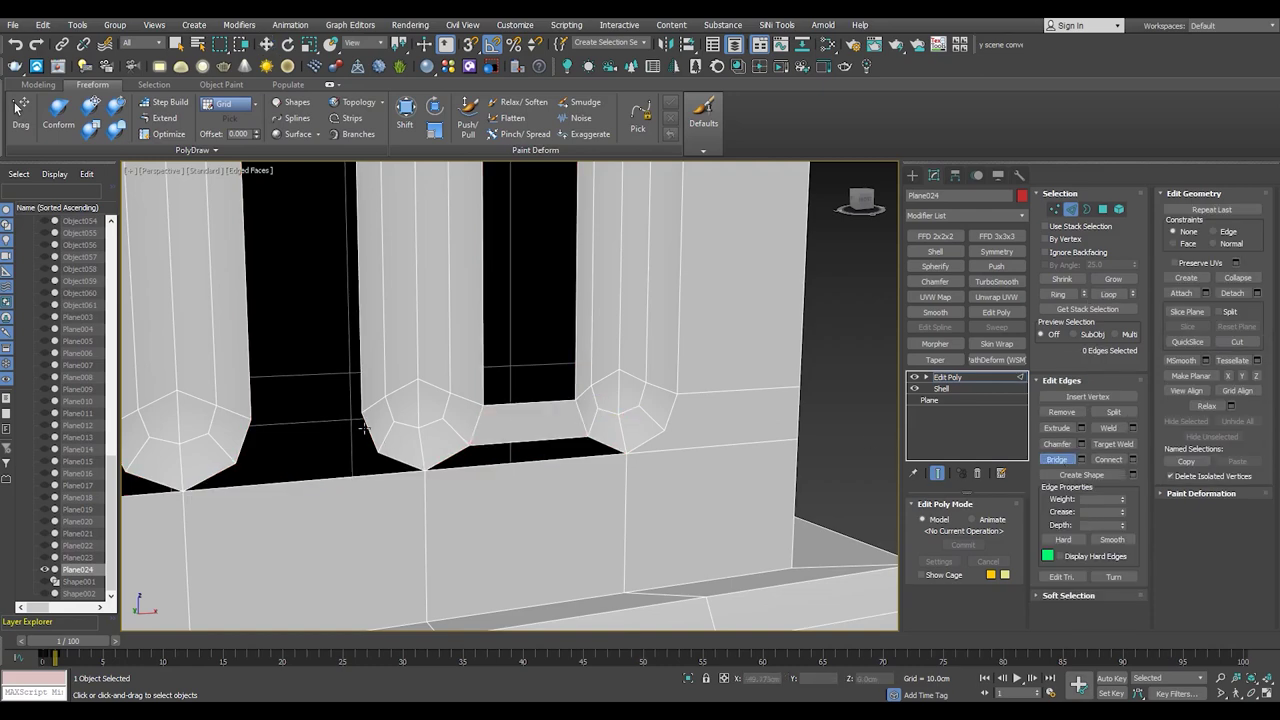
middle_click_drag(238, 444, 400, 460, "alt")
scroll(445, 472, "up", 2)
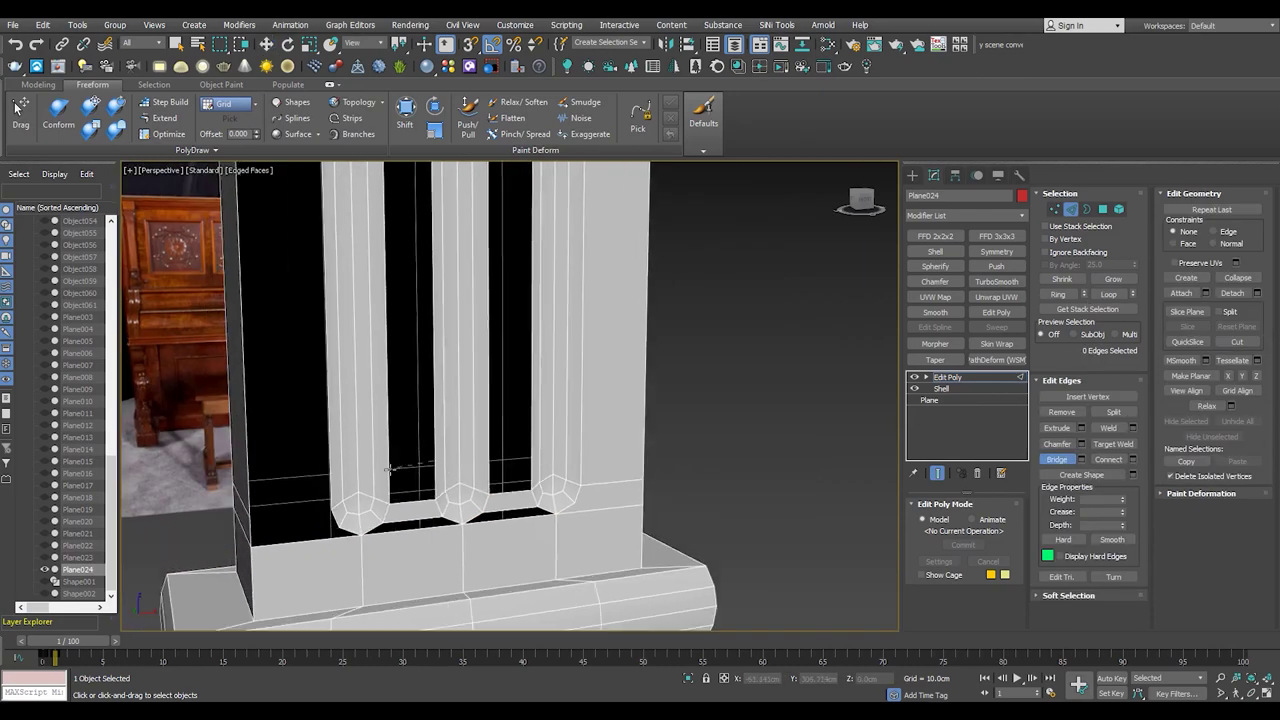
scroll(386, 468, "up", 4)
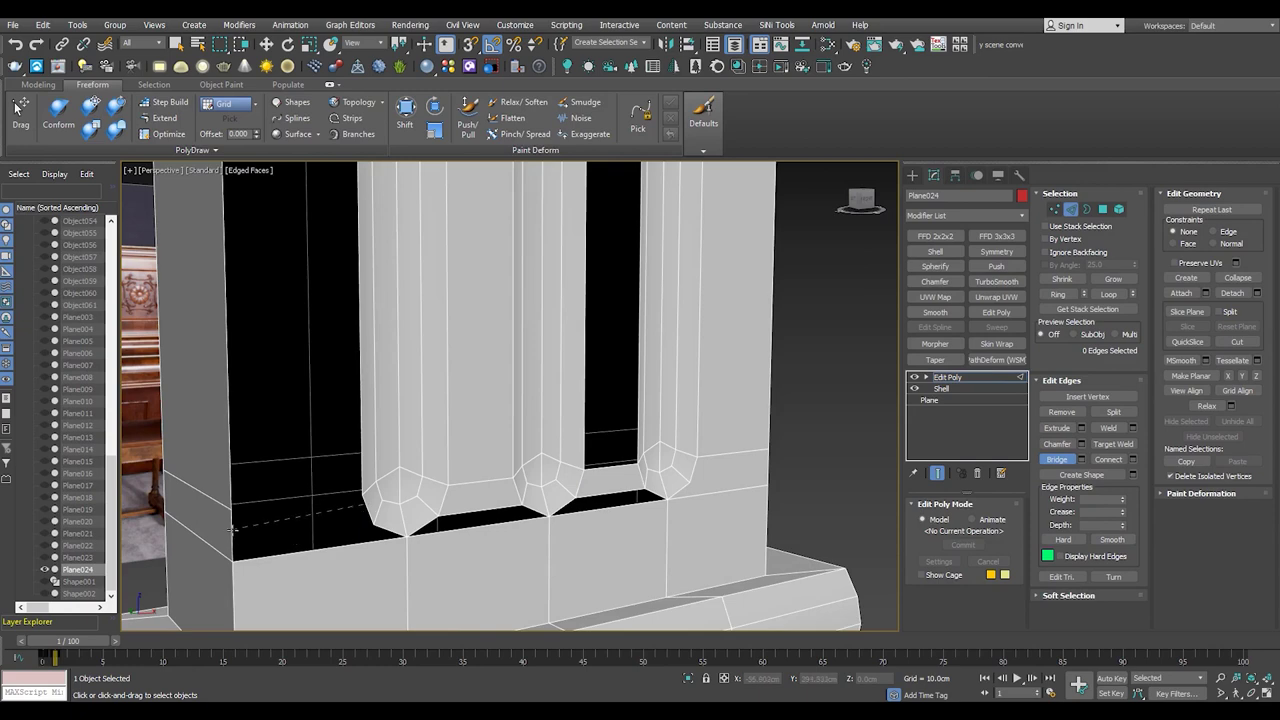
scroll(298, 525, "down", 3)
middle_click_drag(279, 450, 320, 418, "alt")
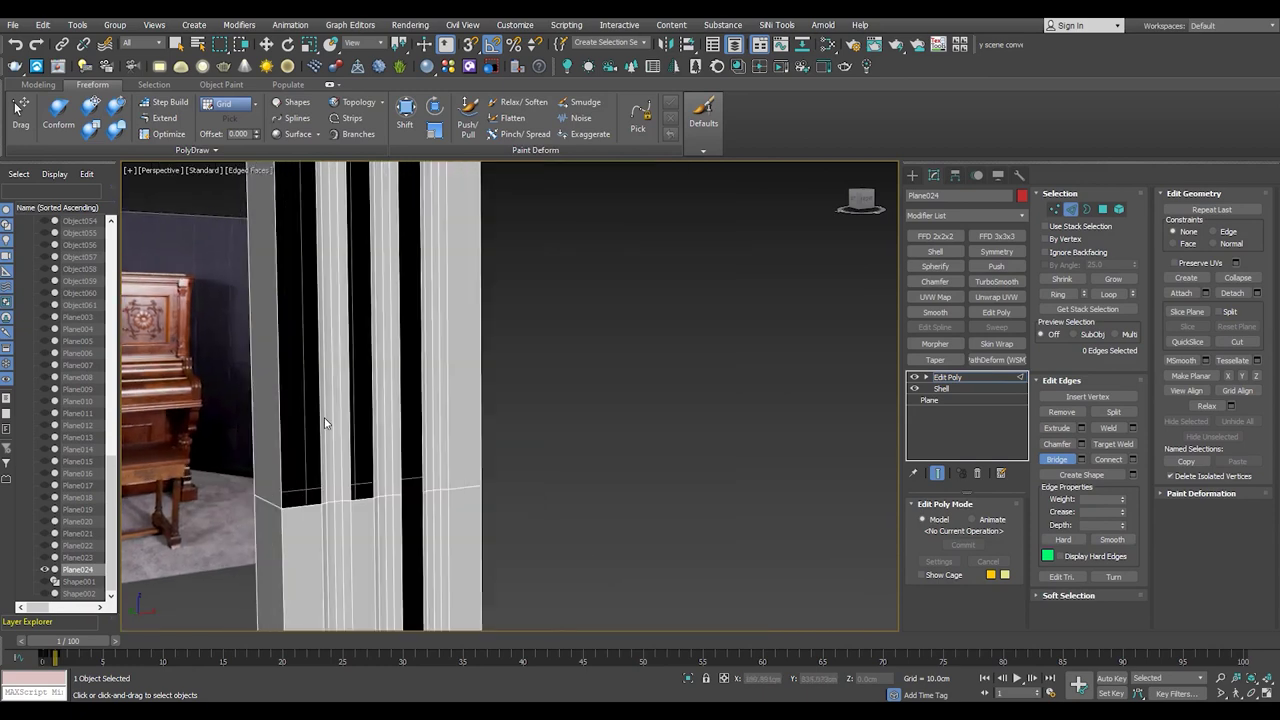
scroll(279, 423, "down", 2)
scroll(484, 421, "up", 3)
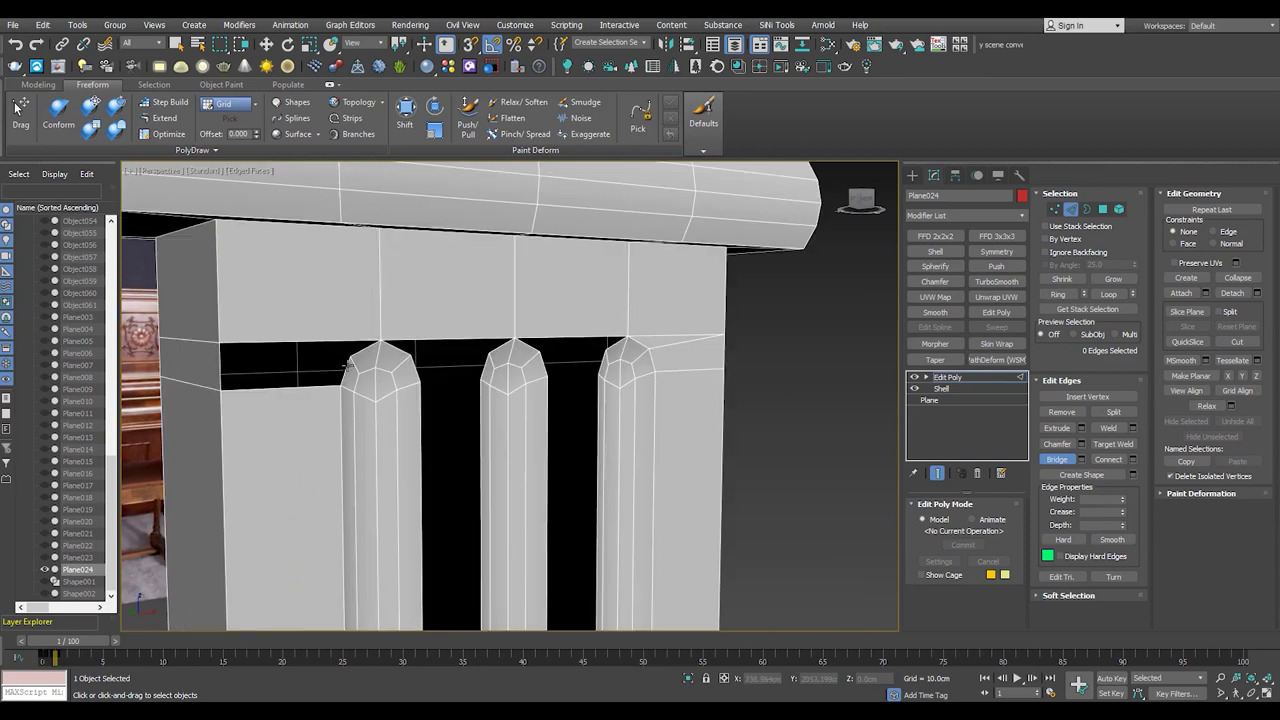
- Bridge the second opening by picking its opposite edges
left_click(594, 432)
left_click(480, 445)
left_click(422, 428)
middle_click_drag(409, 426, 425, 380, "alt")
scroll(425, 375, "up", 3)
scroll(425, 375, "down", 5)
scroll(386, 375, "up", 2)
scroll(386, 383, "up", 3)
key("w")
key("3")
left_click(410, 408)
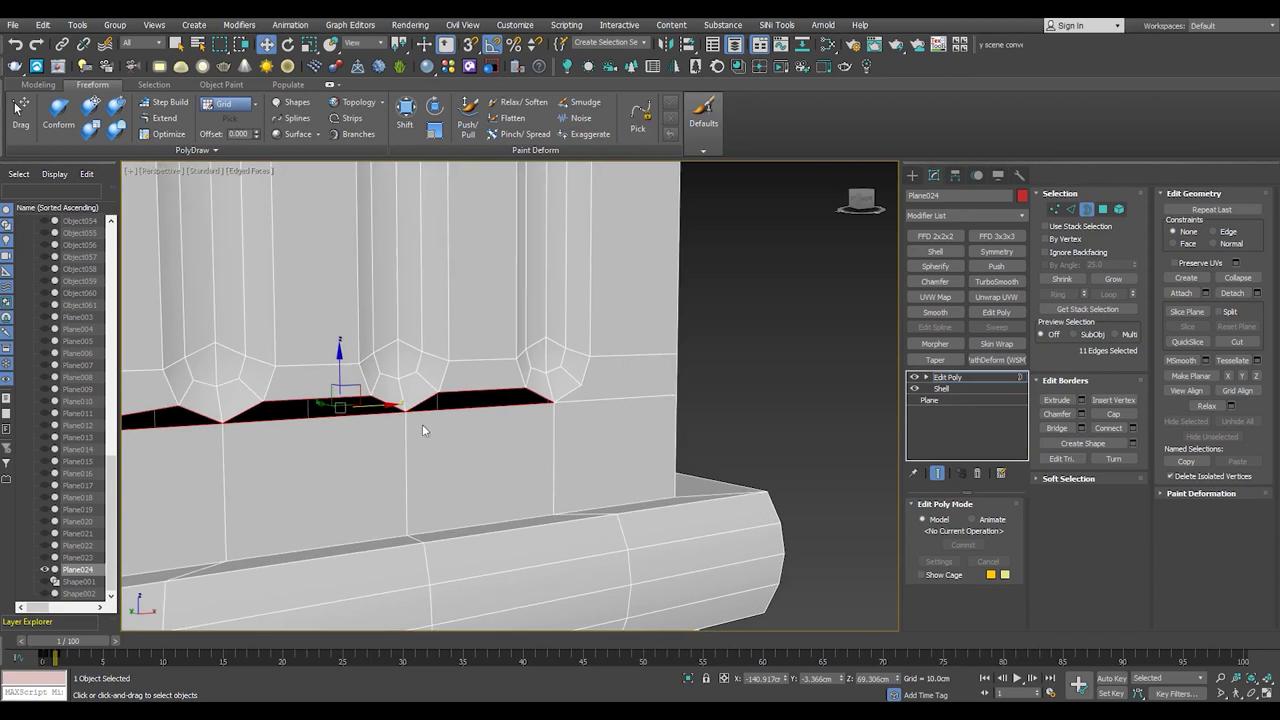
- Fill the black gap at the column base with a new polygon
scroll(418, 437, "up", 2)
key("4")
left_click(510, 245)
left_click(830, 275)
left_click(603, 400)
scroll(516, 407, "up", 1)
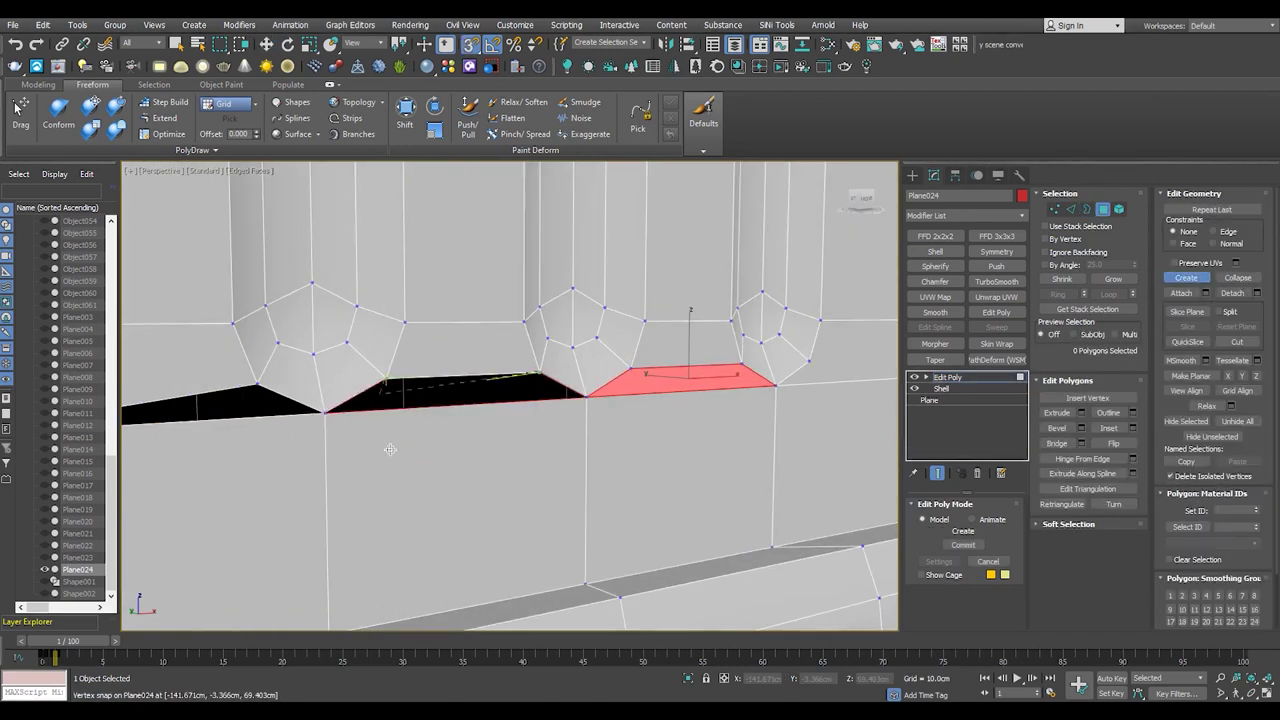
scroll(600, 386, "up", 2)
left_click(326, 427)
scroll(600, 430, "down", 3)
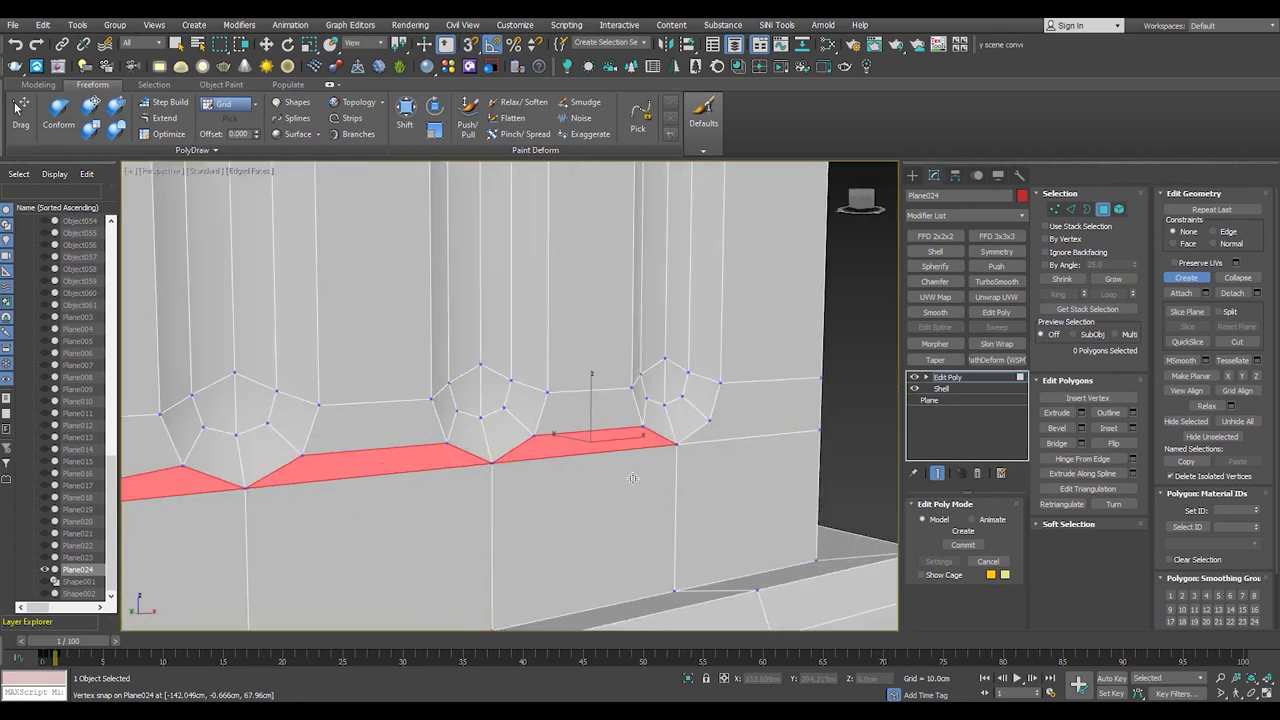
middle_click_drag(600, 430, 450, 470, "alt")
scroll(397, 485, "down", 2)
scroll(397, 485, "up", 2)
key("2")
left_click(482, 458)
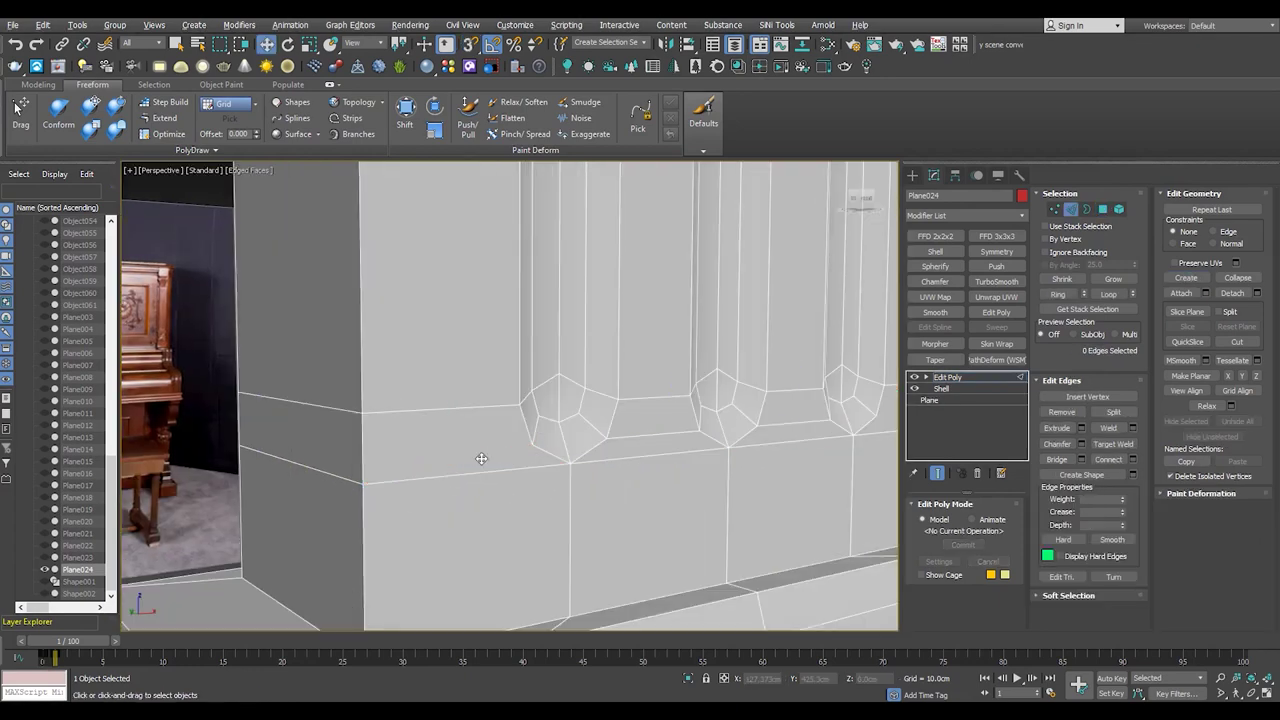
scroll(481, 458, "down", 3)
scroll(355, 461, "up", 3)
- Create new polygons across the three gaps between the flute ends at the column top
key("1")
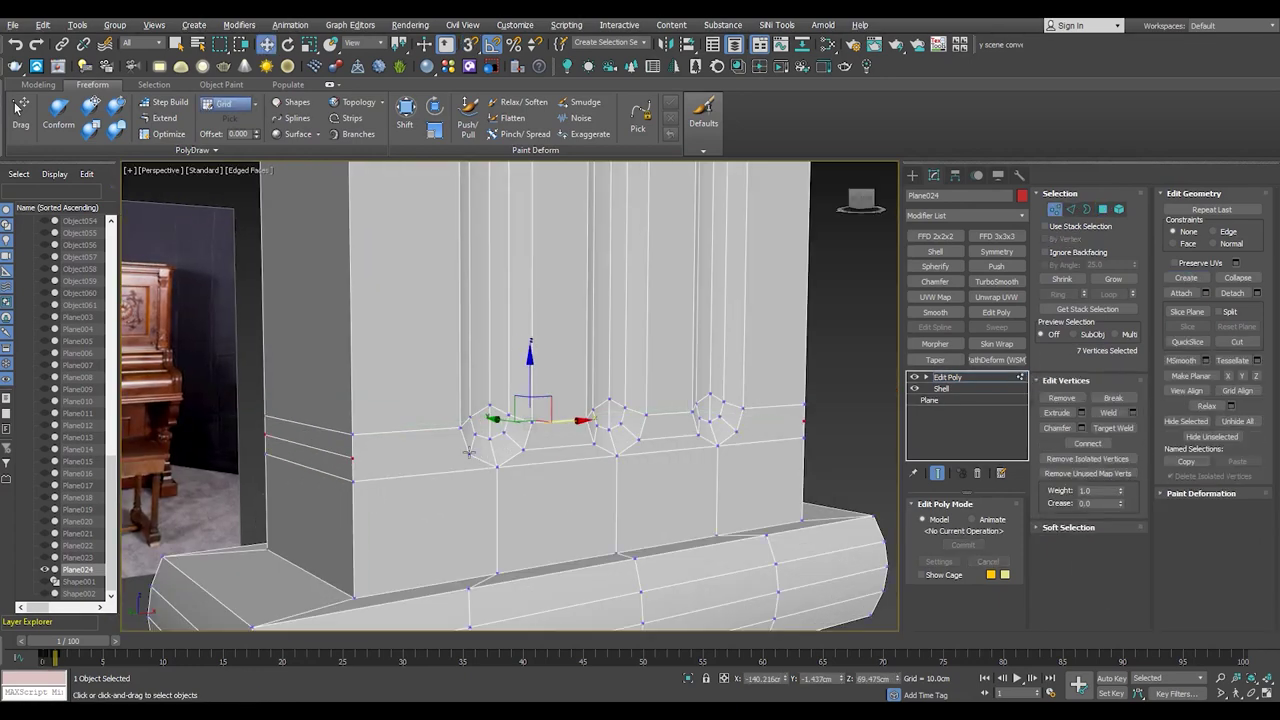
scroll(735, 430, "down", 4)
middle_click_drag(652, 437, 594, 583, "alt")
scroll(583, 420, "up", 5)
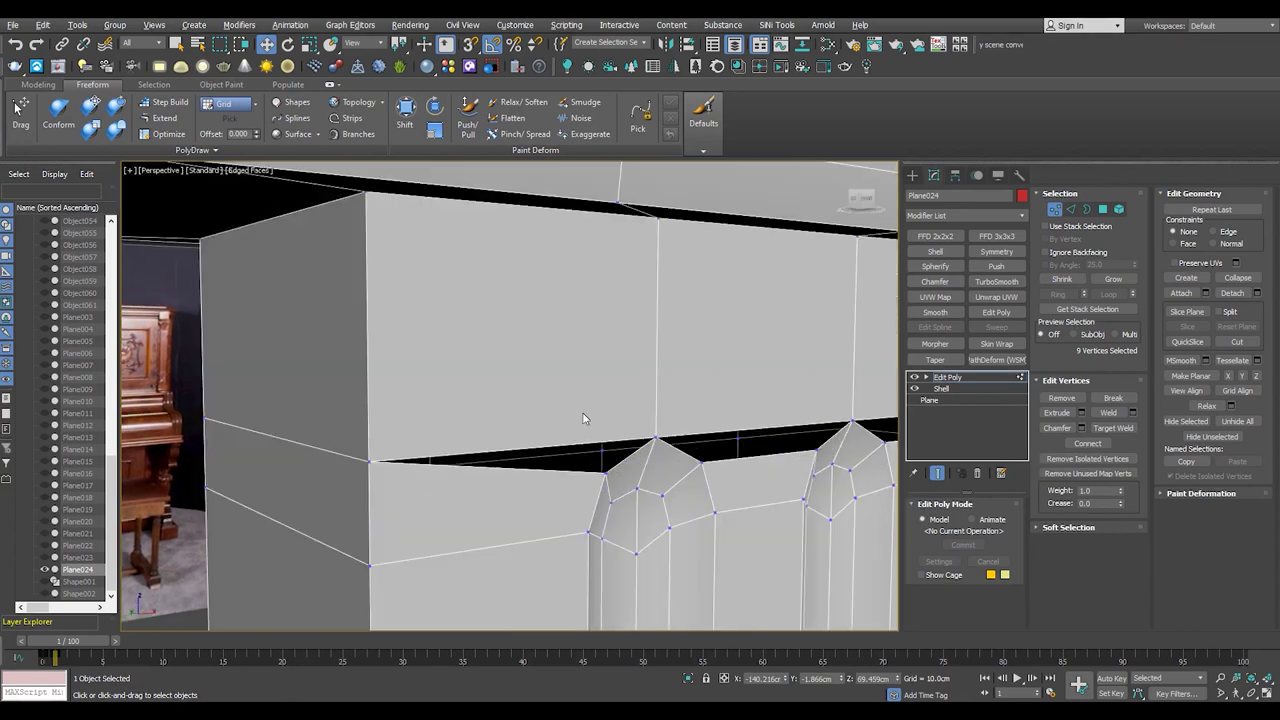
key("4")
scroll(469, 485, "down", 4)
scroll(690, 447, "up", 3)
scroll(622, 397, "up", 2)
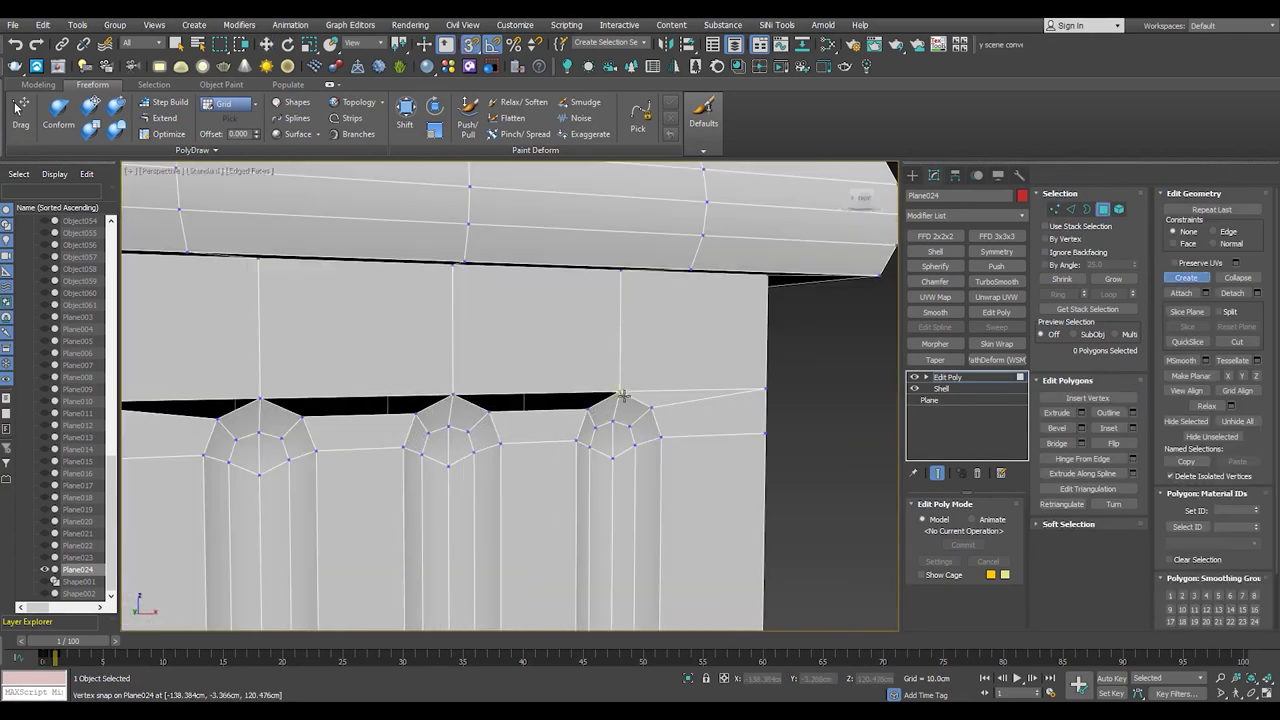
left_click(485, 412)
middle_click_drag(485, 412, 633, 413, "alt")
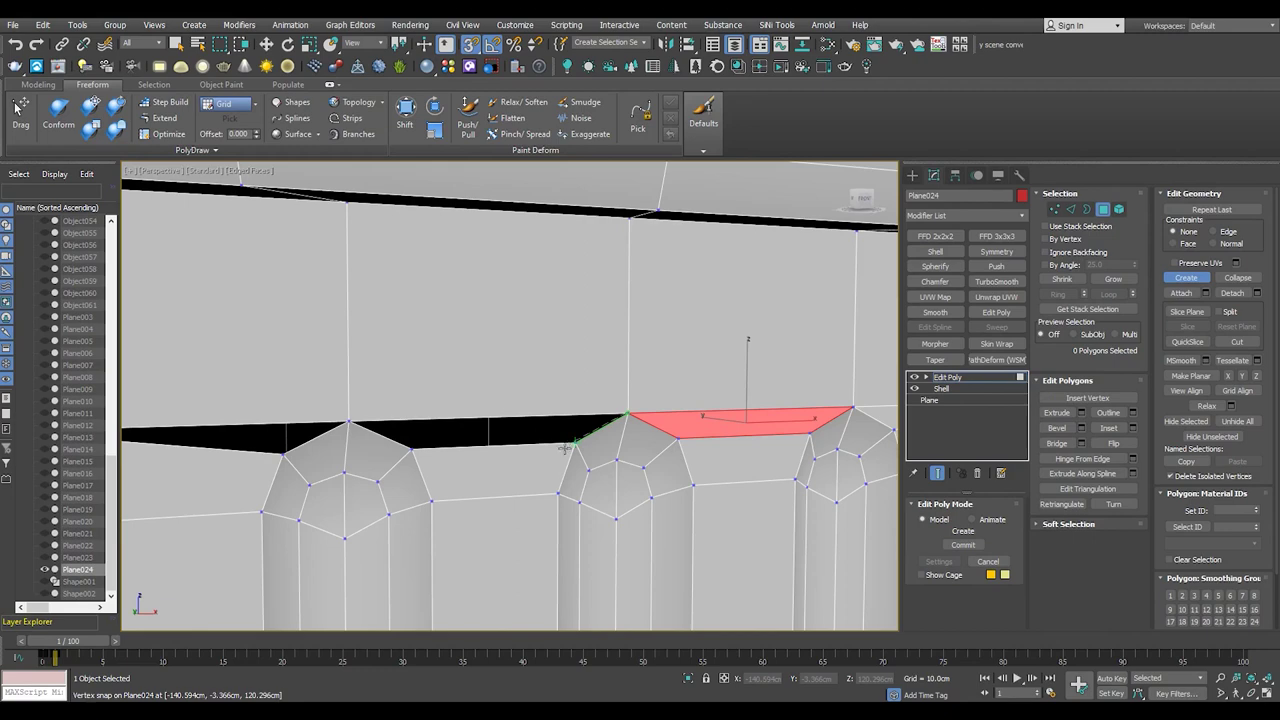
left_click(355, 425)
middle_click_drag(491, 523, 286, 437, "alt")
left_click(278, 434)
key("s")
- Orbit back to face the column front and return to polygon editing
scroll(469, 527, "down", 3)
key("2")
middle_click_drag(600, 450, 806, 470, "alt")
key("w")
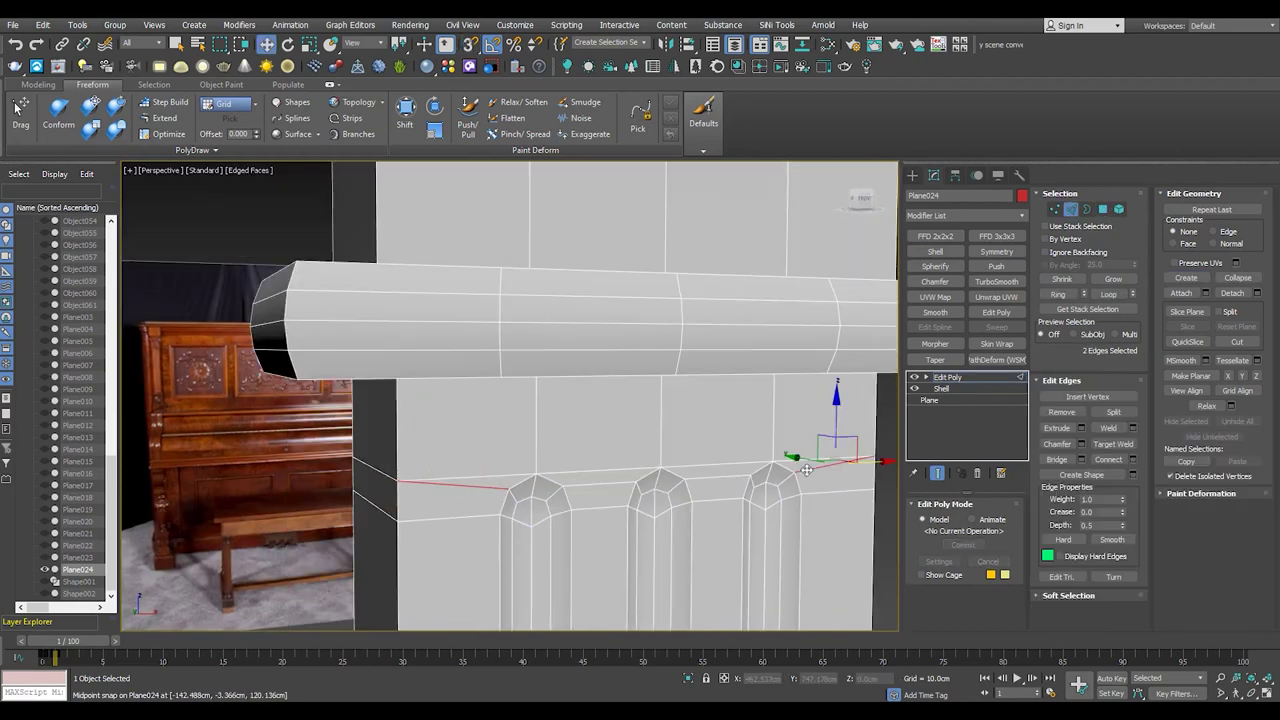
key("1")
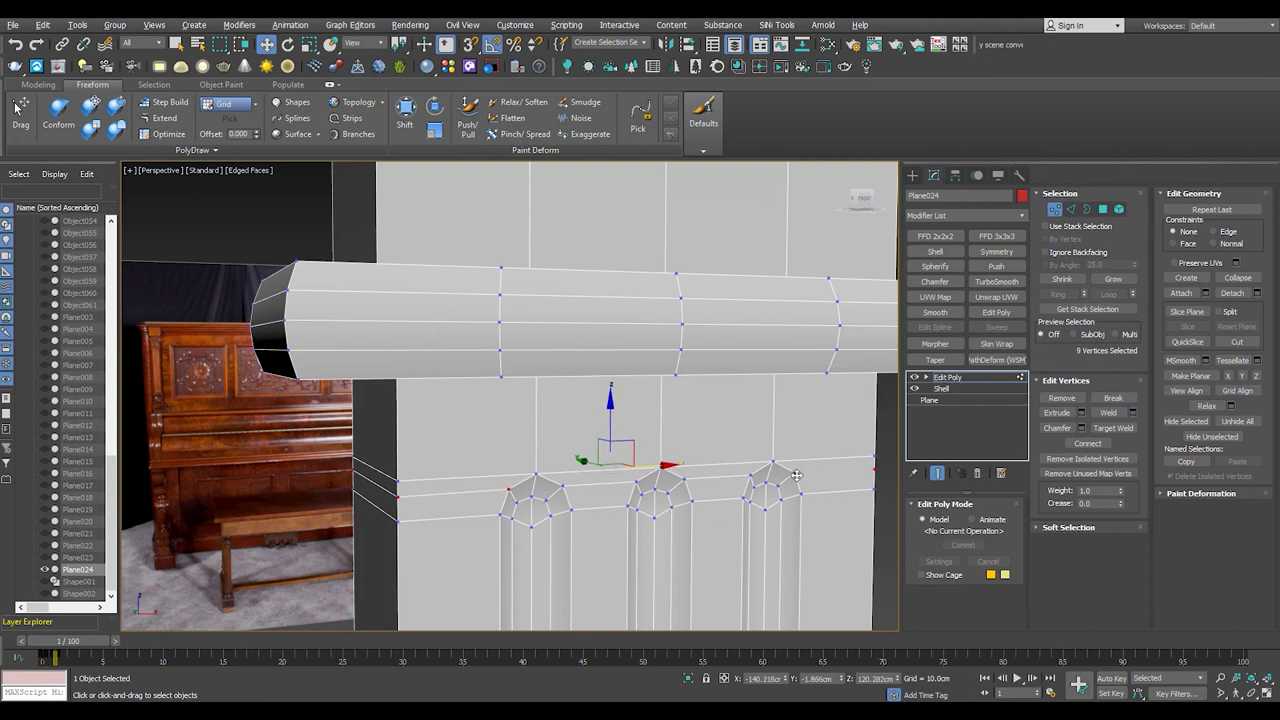
middle_click_drag(796, 472, 760, 440, "alt")
key("4")
left_click(153, 86)
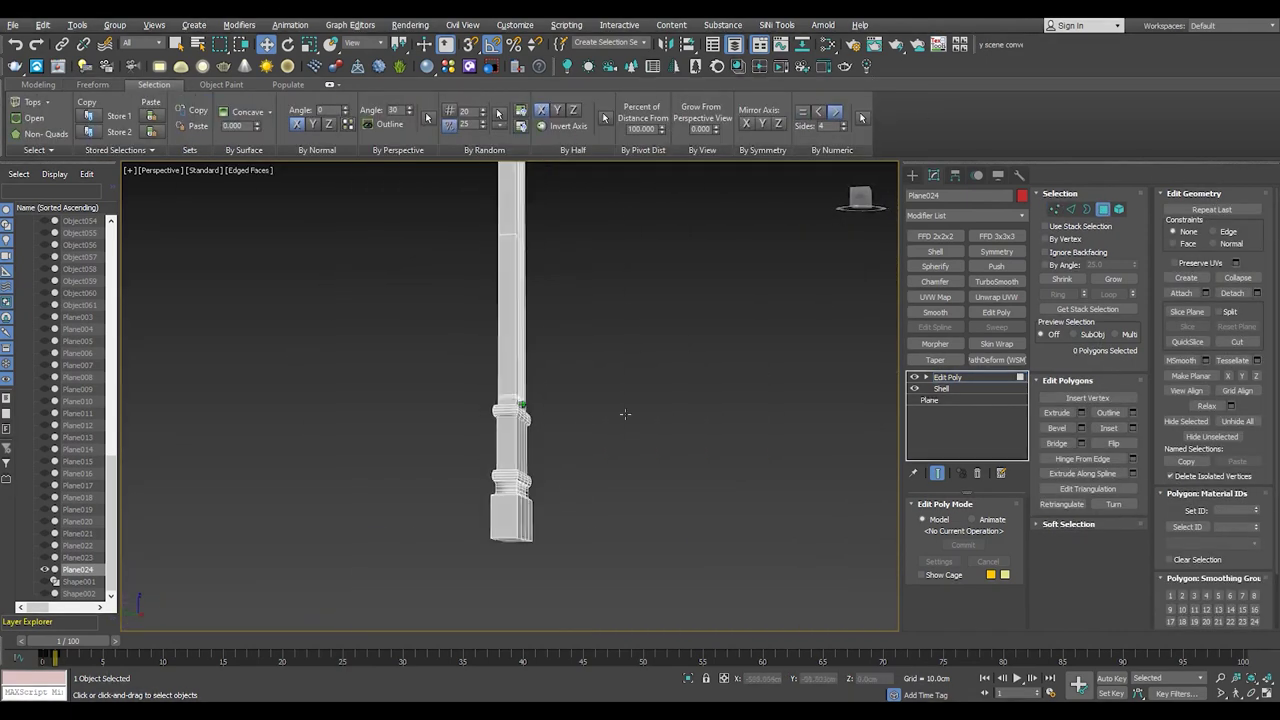
- Connect the block's vertical edge ring with 2 segments and pinch 85, placing loops near top and bottom
left_click(947, 377)
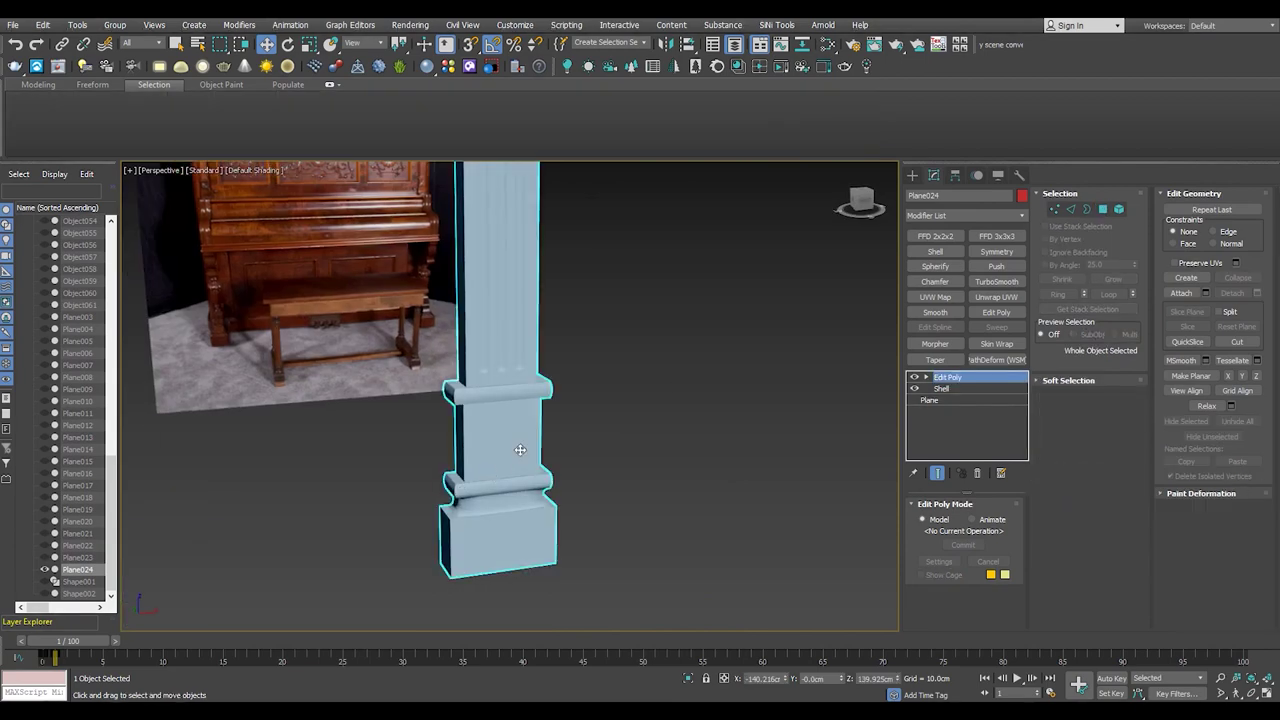
scroll(503, 466, "up", 5)
key("F4")
key("2")
left_click(466, 458)
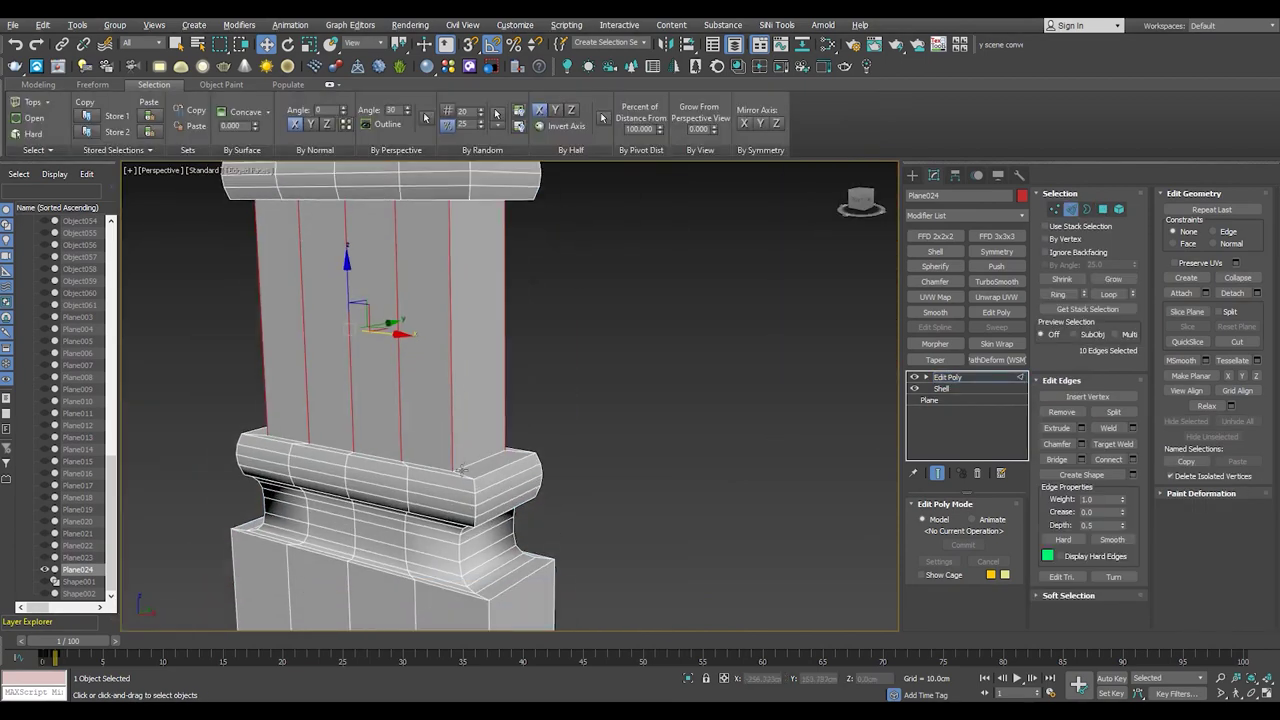
scroll(466, 458, "up", 2)
left_click(1132, 459)
middle_click_drag(471, 357, 451, 427)
left_click(518, 403)
mouse_move(518, 422)
left_mouse_down()
mouse_move(488, 177)
mouse_move(493, 197)
left_mouse_up()
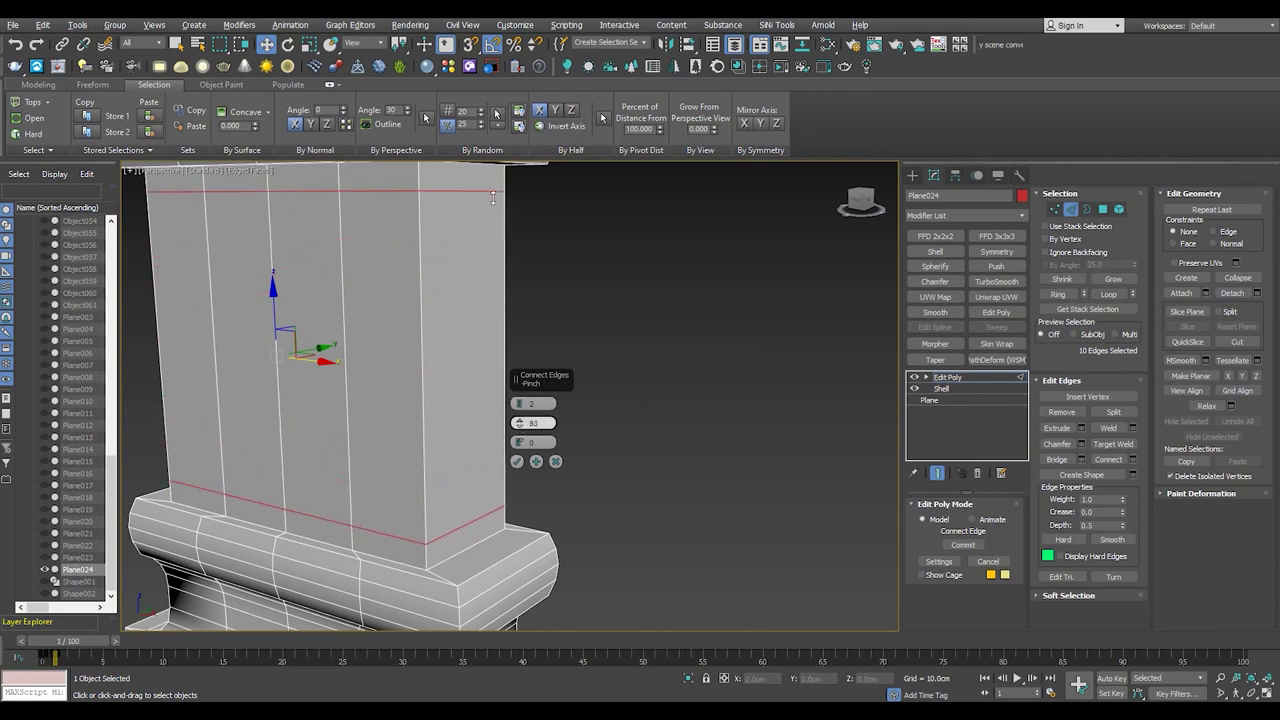
key("Return")
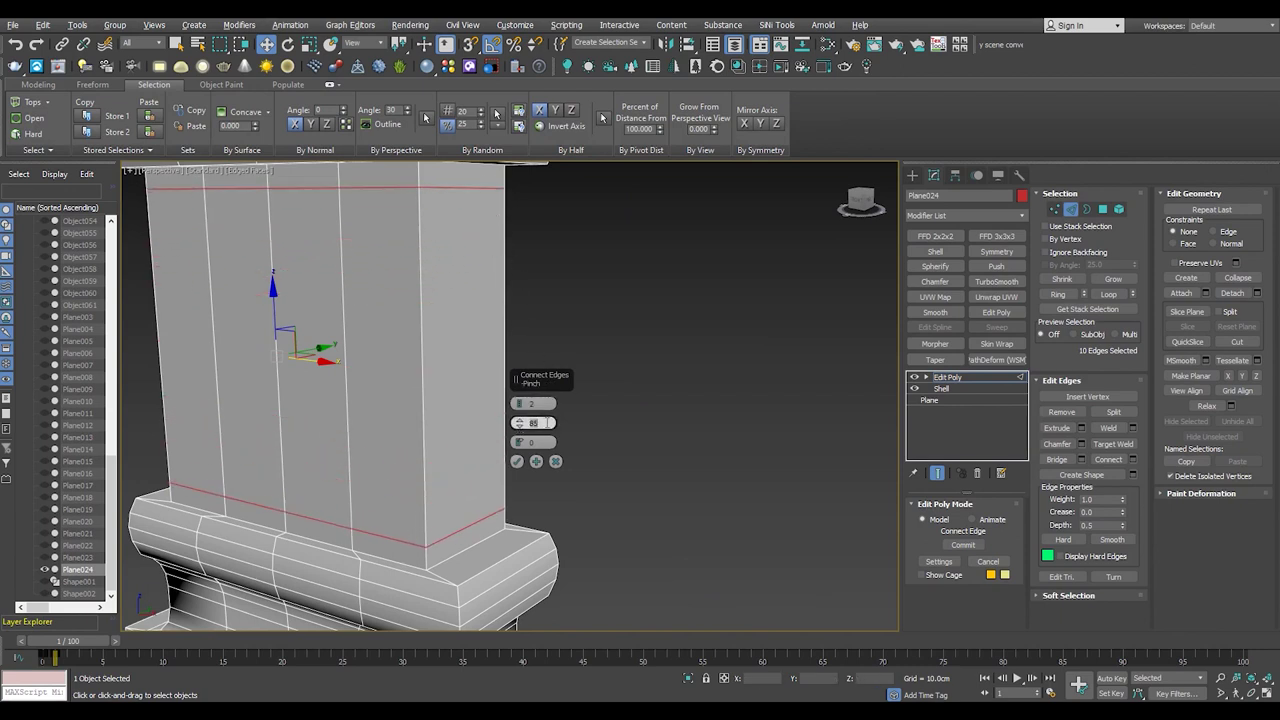
left_click(517, 461)
- Start a chamfer on the corner edges, orbit to check it, then cancel it
scroll(287, 336, "down", 3)
scroll(400, 330, "up", 3)
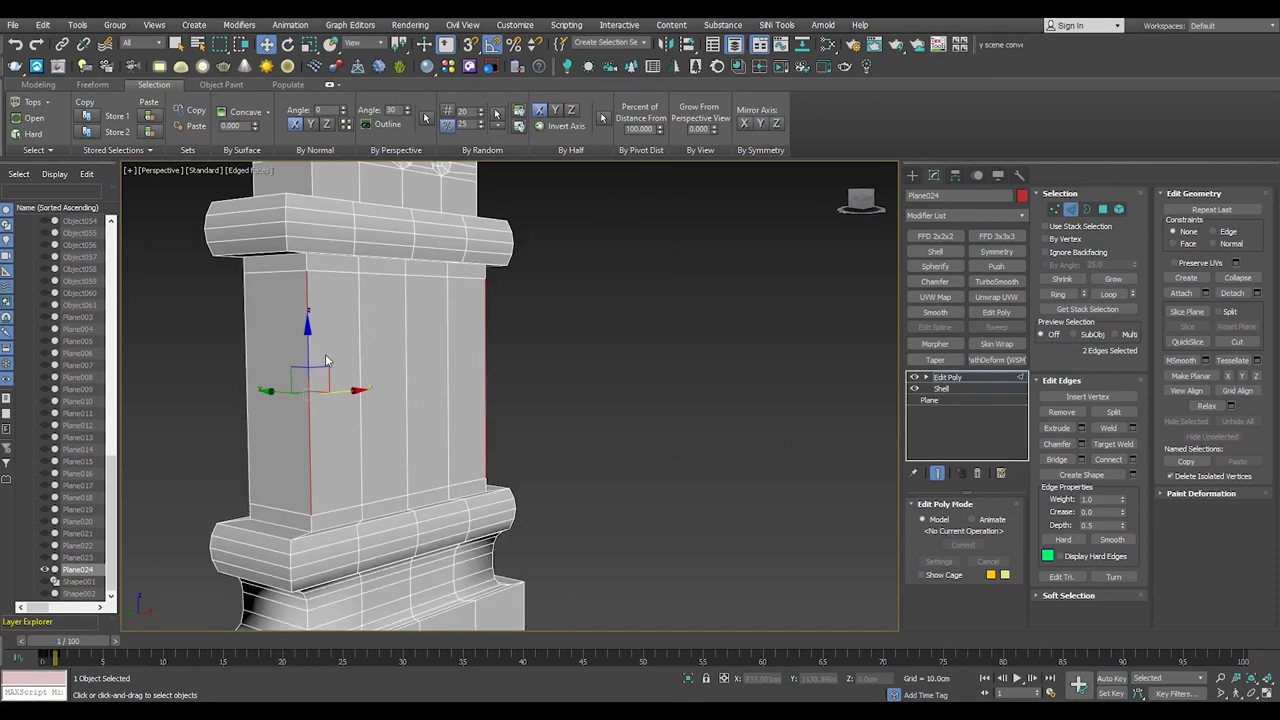
left_click(1080, 444)
scroll(469, 289, "up", 3)
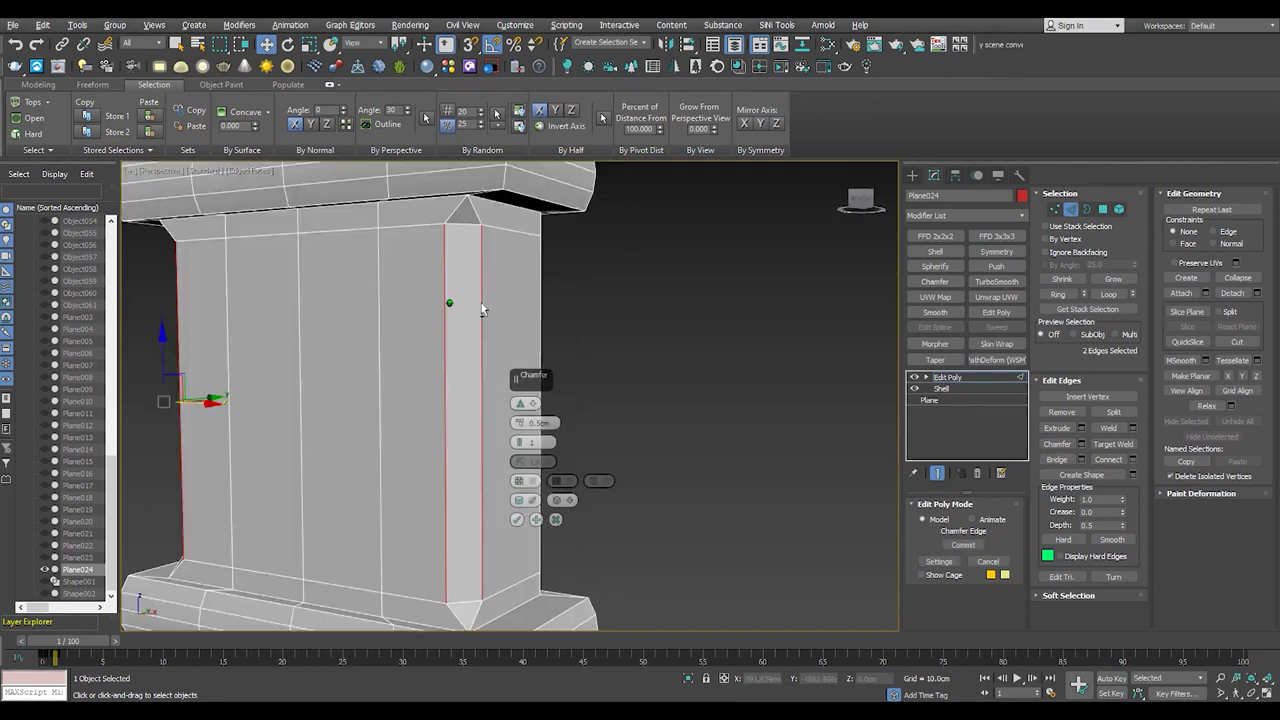
mouse_move(469, 289)
middle_mouse_down("alt")
mouse_move(458, 289)
mouse_move(561, 528)
middle_mouse_up("alt")
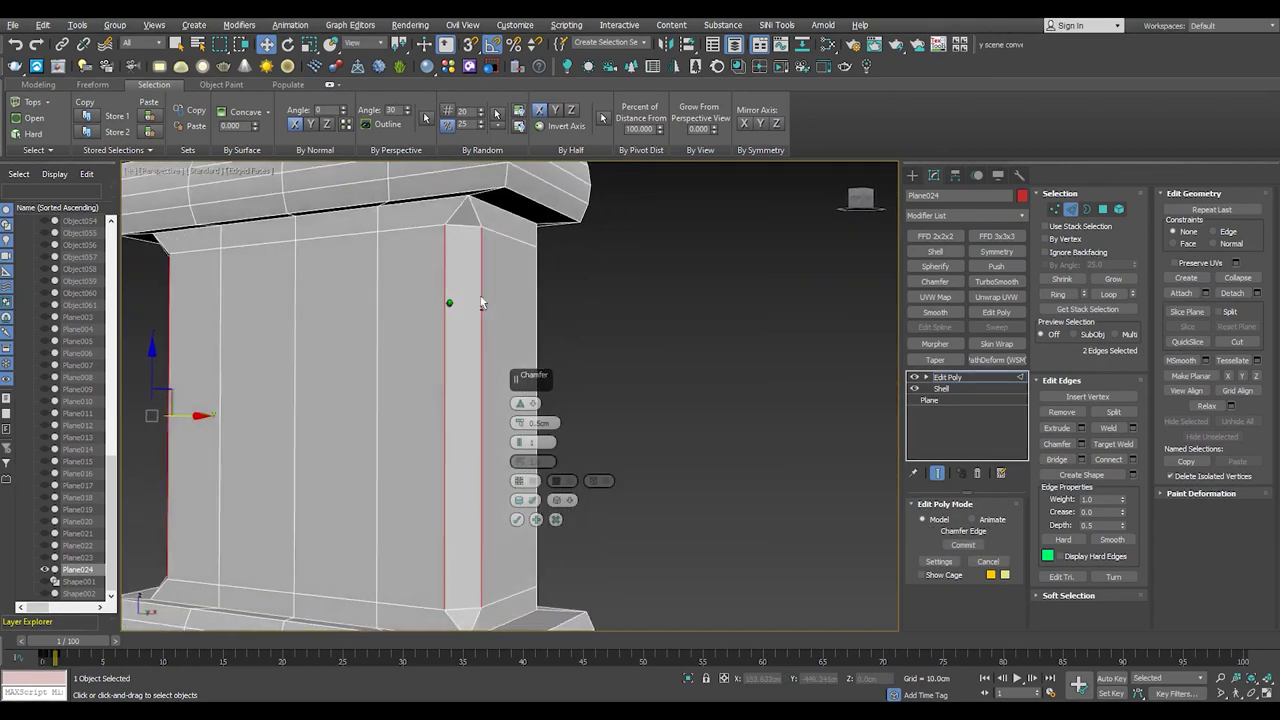
left_click(555, 519)
- Chamfer the block's vertical corner edges by 0.5 cm
left_click(1058, 294)
left_click(1133, 460)
left_click(518, 465)
left_click(469, 360)
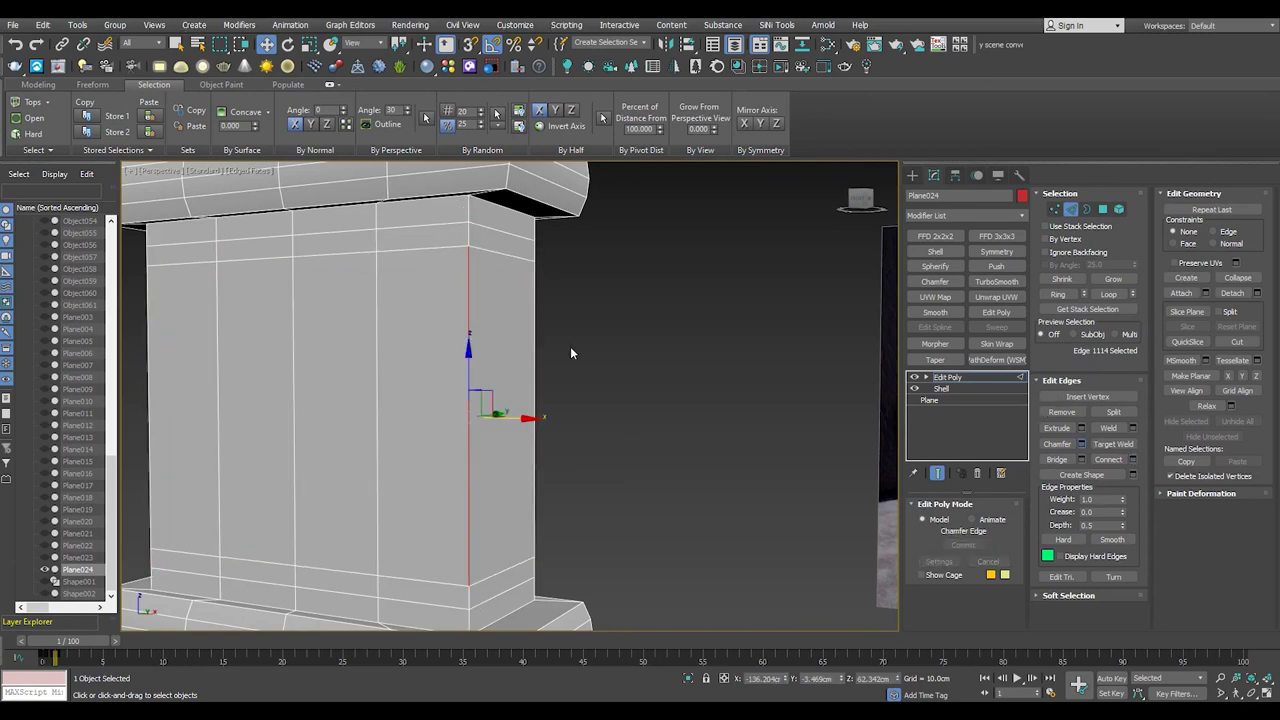
left_click(523, 505)
middle_click_drag(523, 505, 369, 446, "alt")
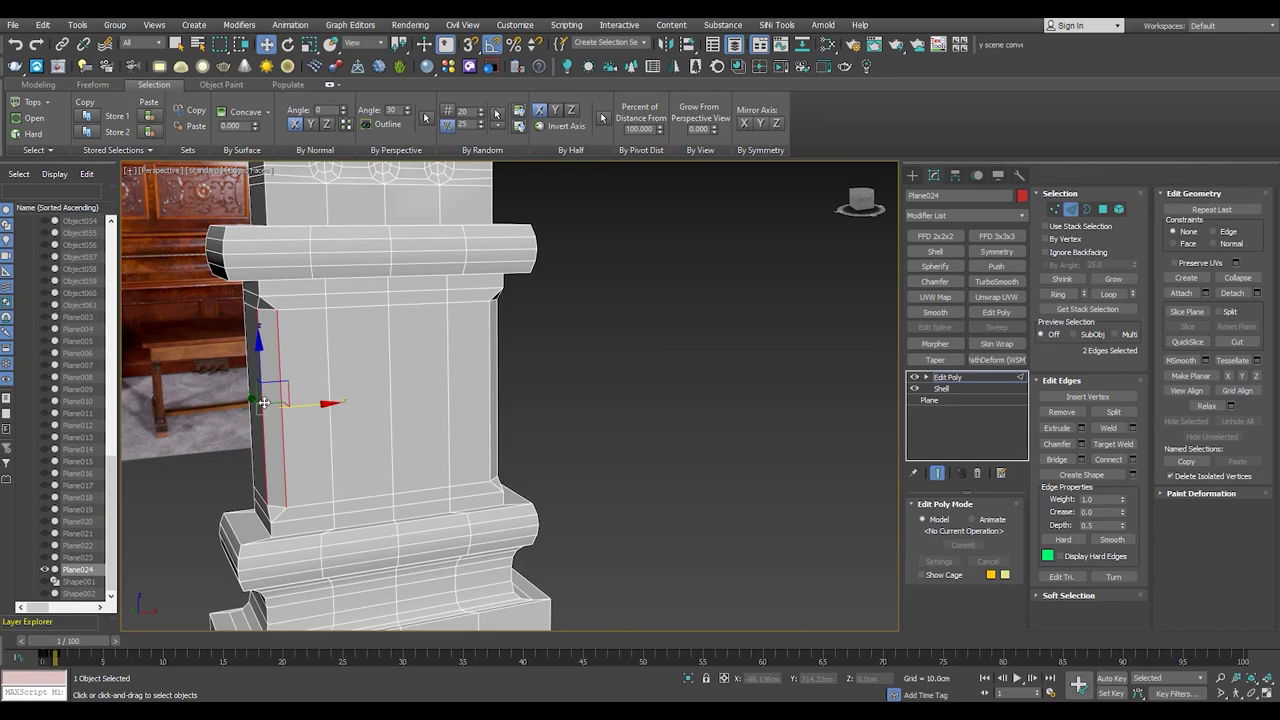
scroll(460, 350, "up", 5)
- Switch to vertex editing and orbit in close to the column top
left_click(1055, 209)
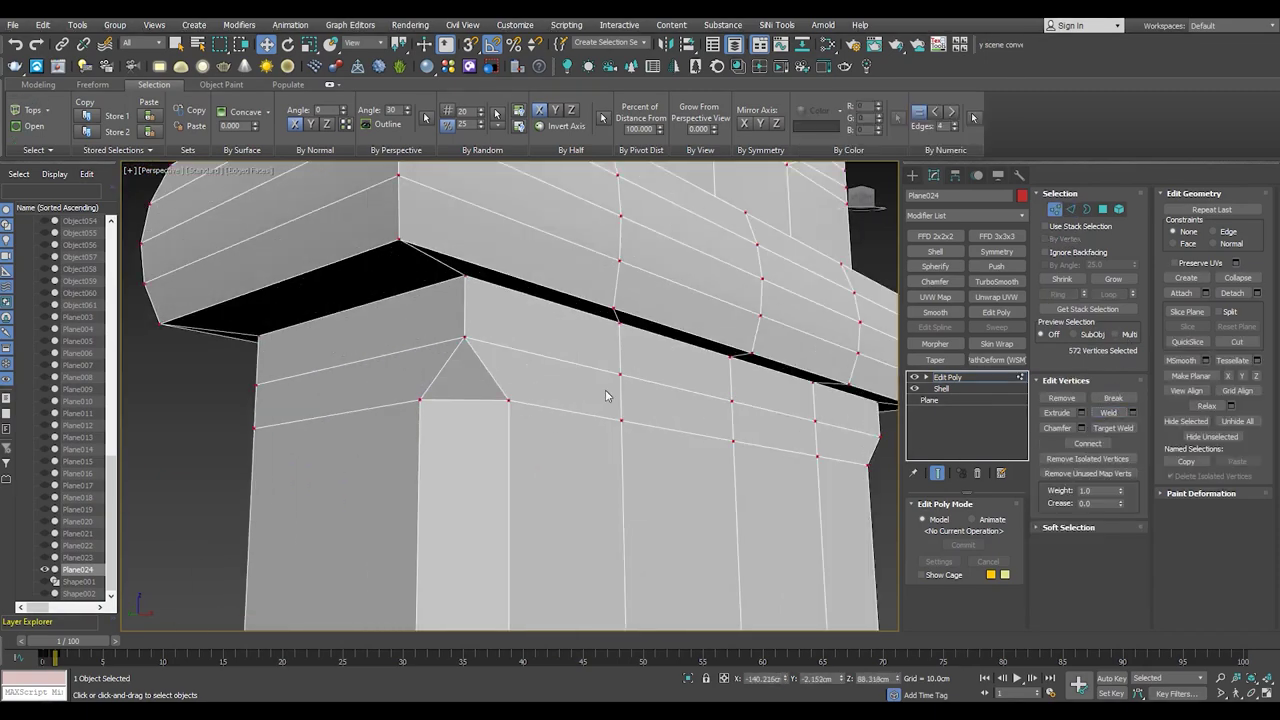
middle_click_drag(605, 395, 551, 380, "alt")
scroll(736, 431, "down", 2)
middle_click_drag(644, 381, 457, 400, "alt")
scroll(457, 400, "up", 5)
middle_click_drag(500, 346, 478, 292, "alt")
- In polygon mode, select the block's right face and top strip
key("3")
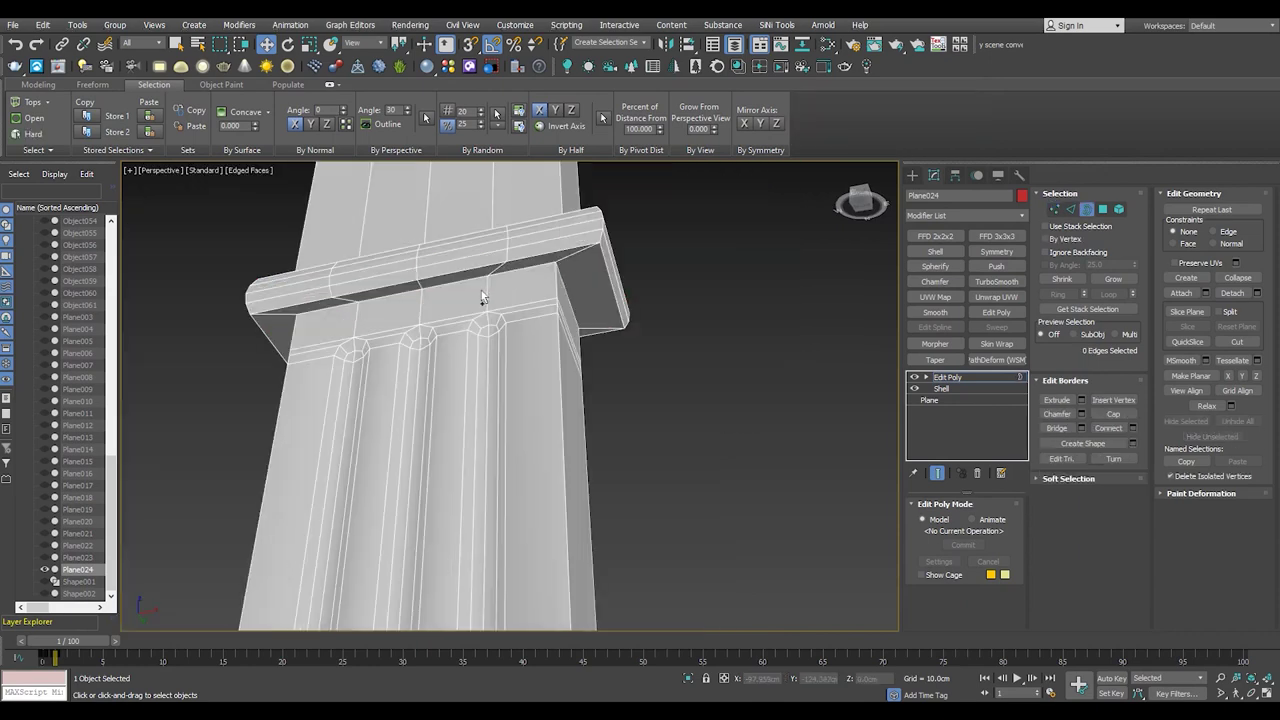
scroll(478, 292, "down", 4)
scroll(490, 480, "up", 4)
scroll(500, 430, "up", 2)
key("4")
left_click(506, 345)
scroll(506, 345, "up", 2)
left_click(530, 286, "ctrl")
- Add the left face, middle panels and bottom strip, then outline them 0.2 cm inward
left_click(420, 288, "ctrl")
left_click(300, 293, "ctrl")
left_click(305, 430, "ctrl")
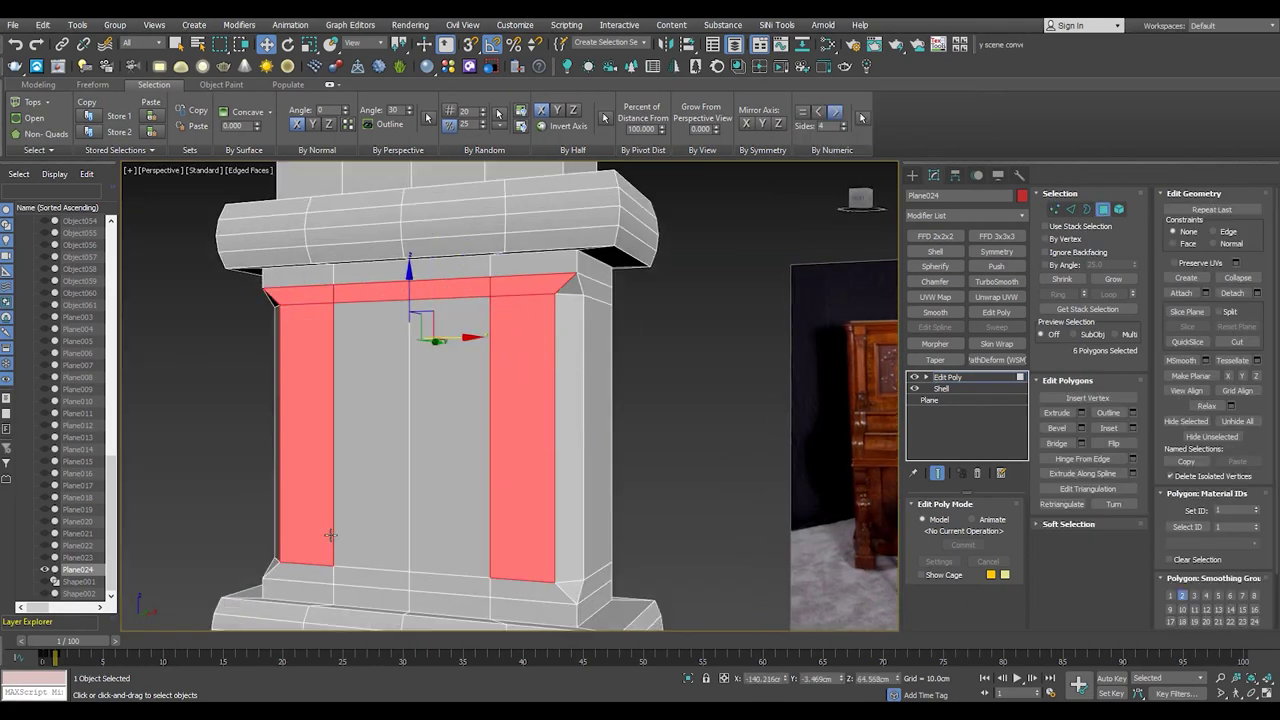
left_click(317, 575, "ctrl")
left_click(450, 450, "ctrl")
left_click(370, 450, "ctrl")
left_click(496, 590, "ctrl")
middle_click_drag(440, 520, 439, 492)
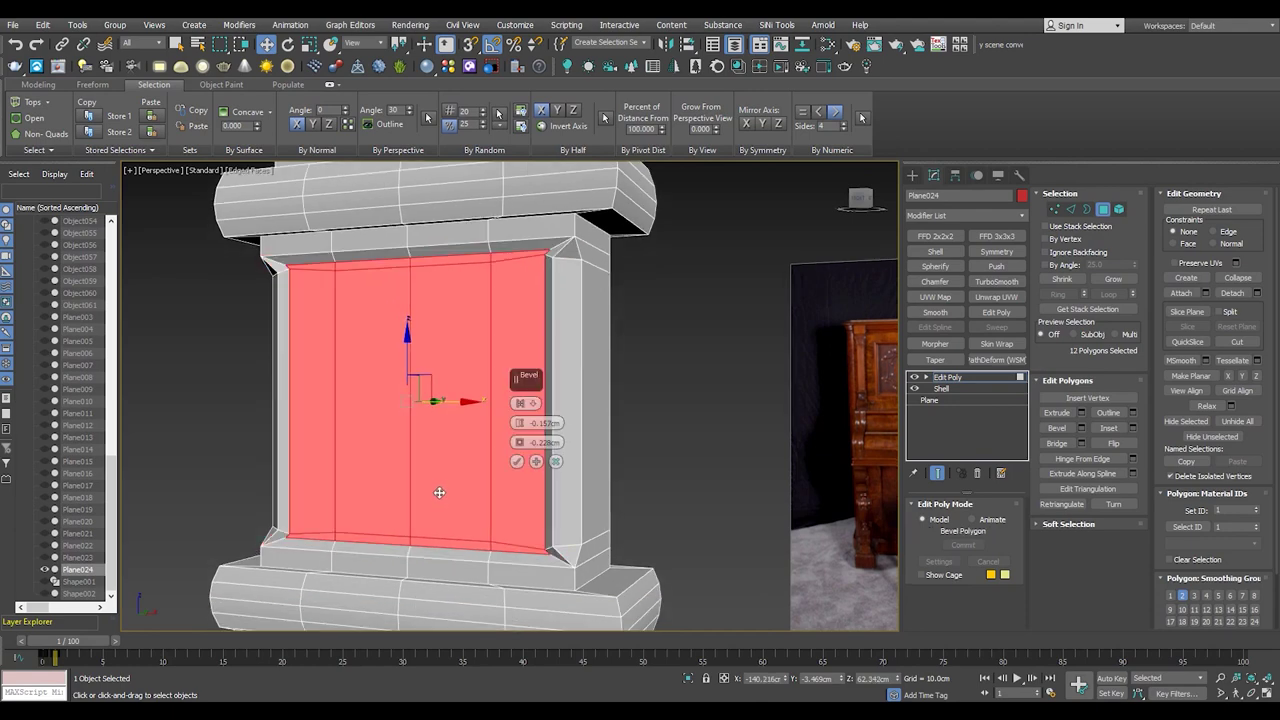
left_click_drag(518, 443, 518, 447)
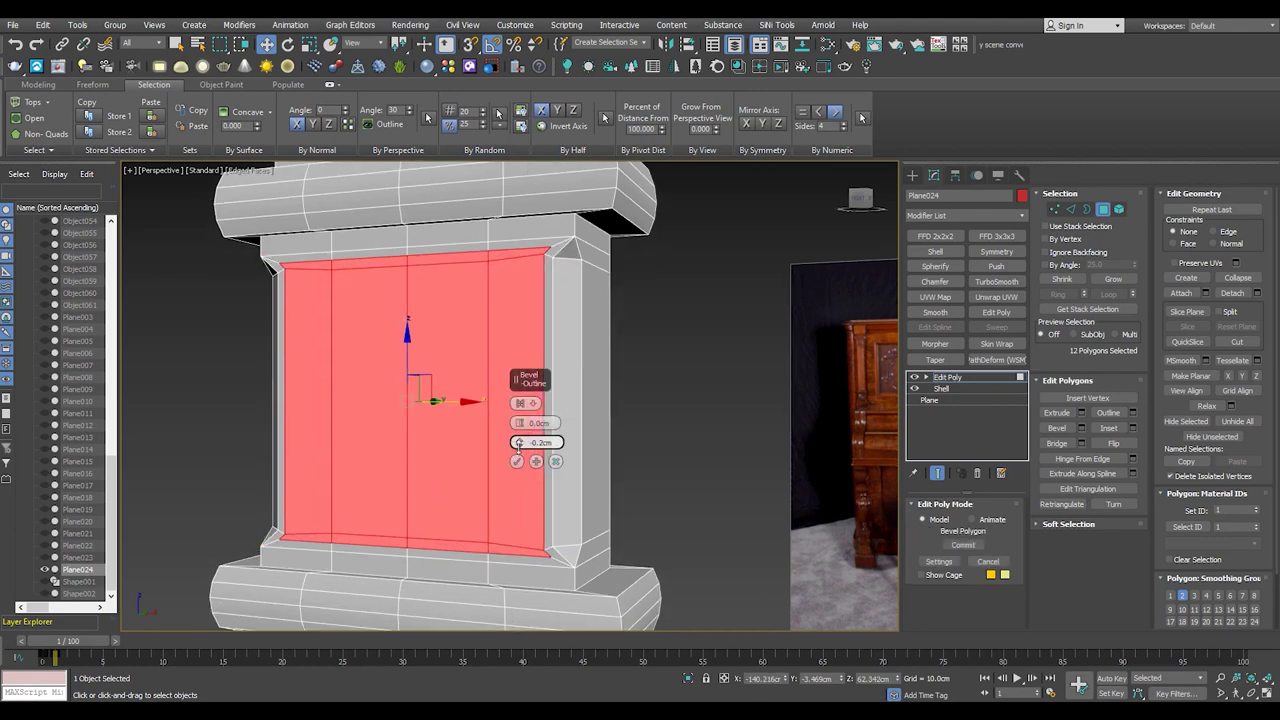
left_click(516, 460)
- Select the panel's left vertical edge, inspect the cornice, and undo the last change
key("2")
left_click(541, 483)
left_click(285, 479)
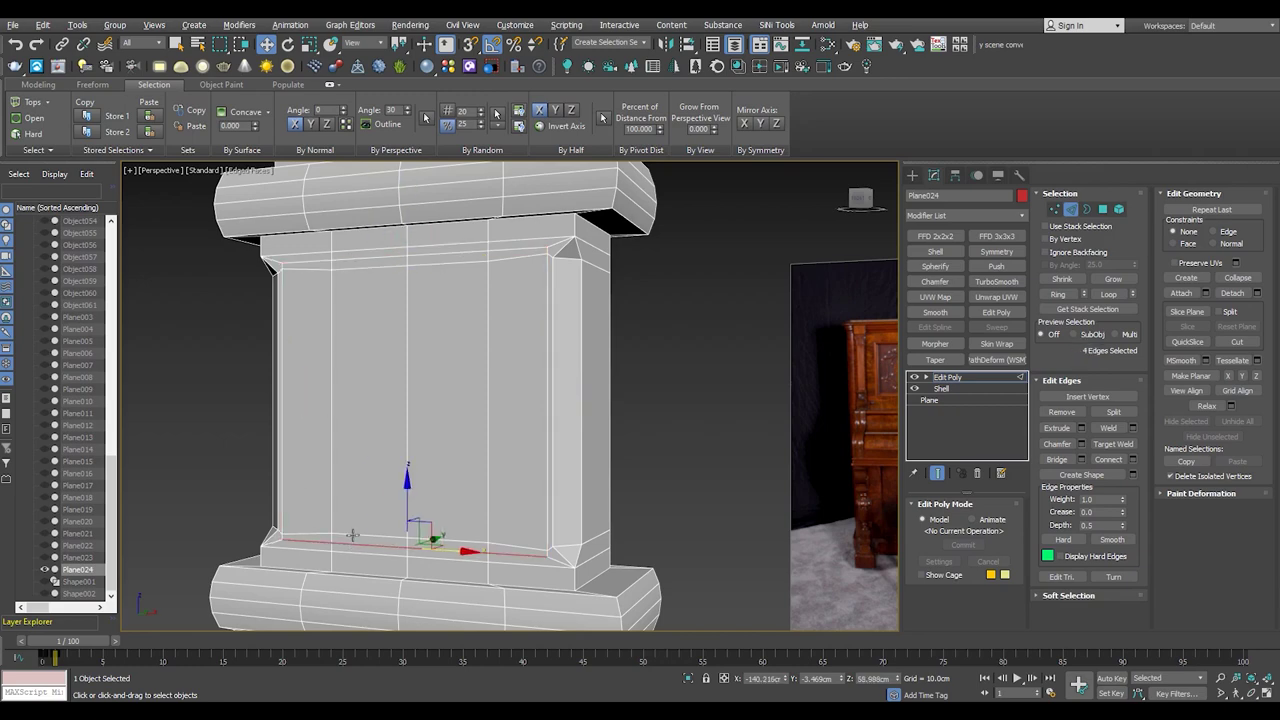
scroll(352, 542, "up", 2)
key("4")
scroll(450, 540, "up", 1)
scroll(534, 542, "up", 2)
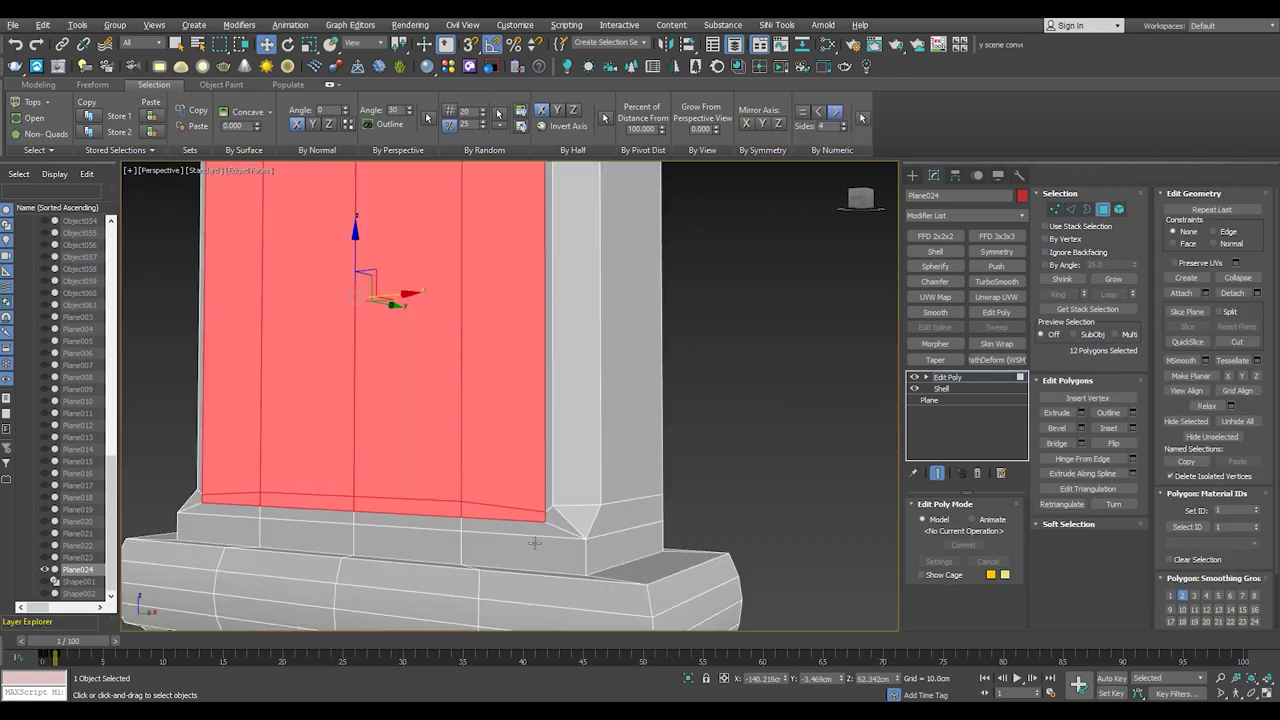
scroll(534, 542, "up", 1)
mouse_move(534, 542)
middle_mouse_down()
mouse_move(516, 383)
mouse_move(570, 366)
mouse_move(554, 370)
middle_mouse_up()
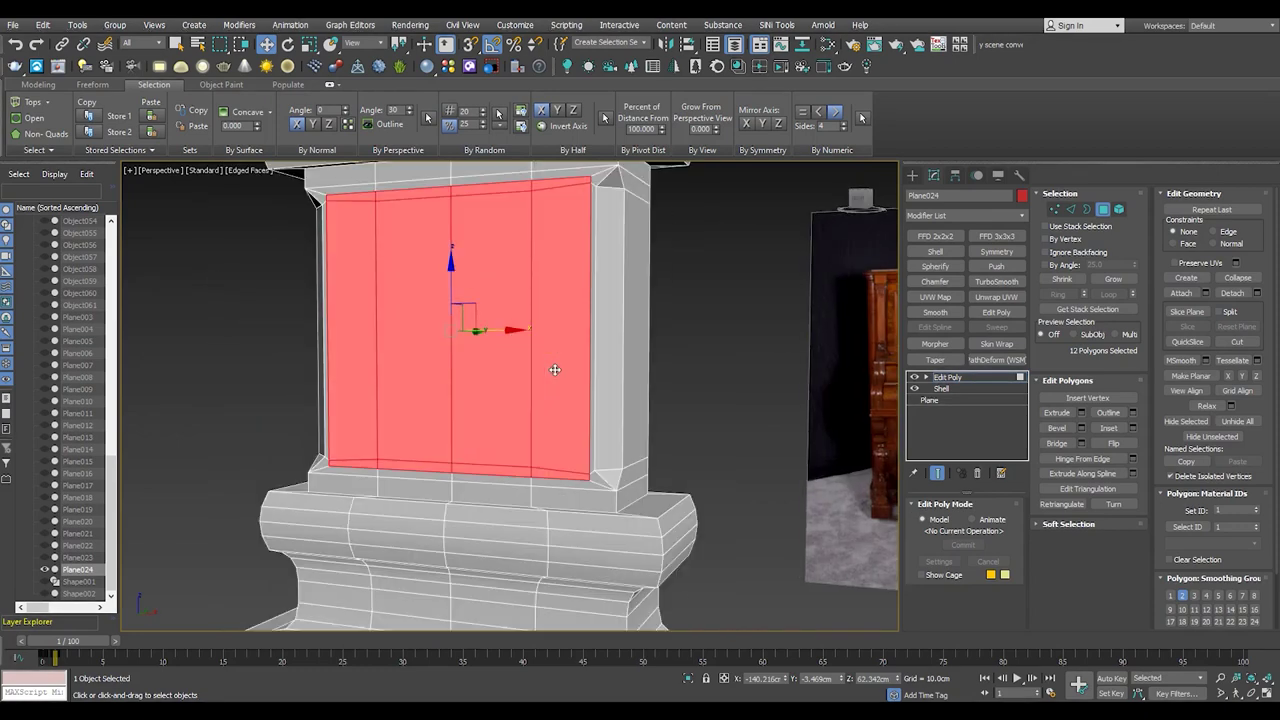
key("ctrl+z")
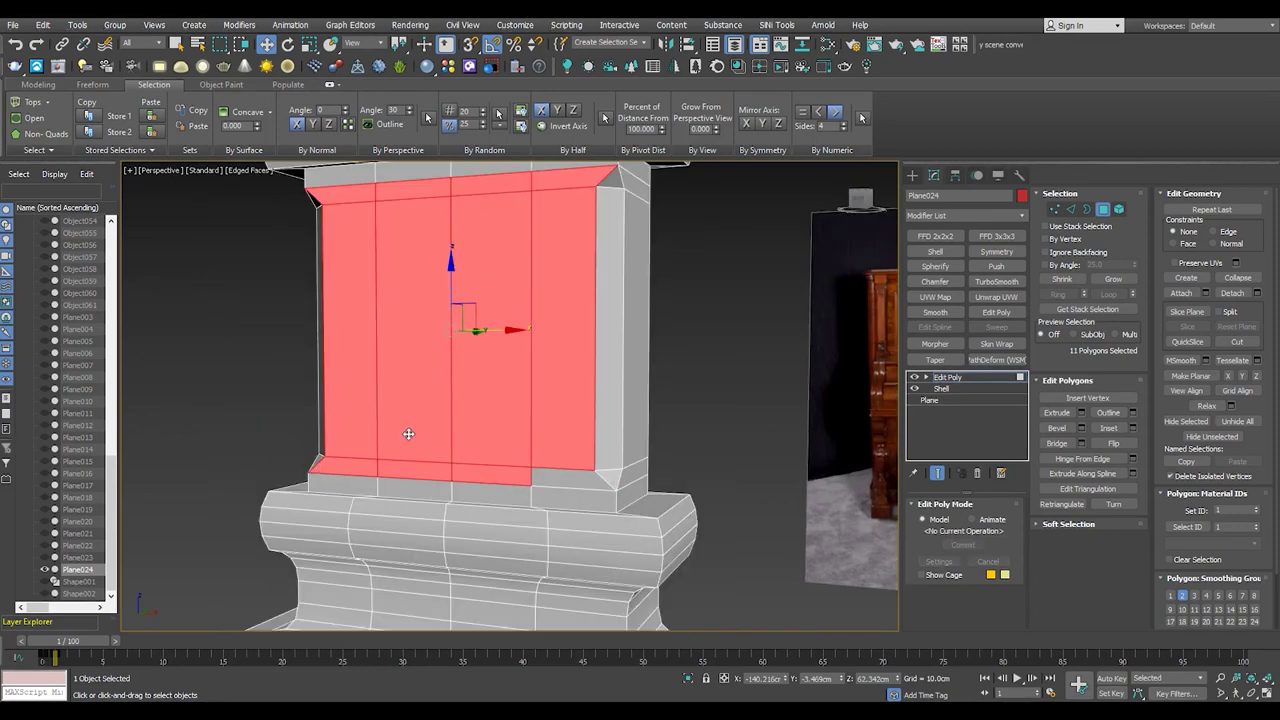
middle_click_drag(408, 433, 388, 533)
- Select the two vertex columns and scale them outward horizontally
key("1")
left_click_drag(365, 593, 357, 297, "ctrl")
key("r")
left_click_drag(495, 440, 518, 437)
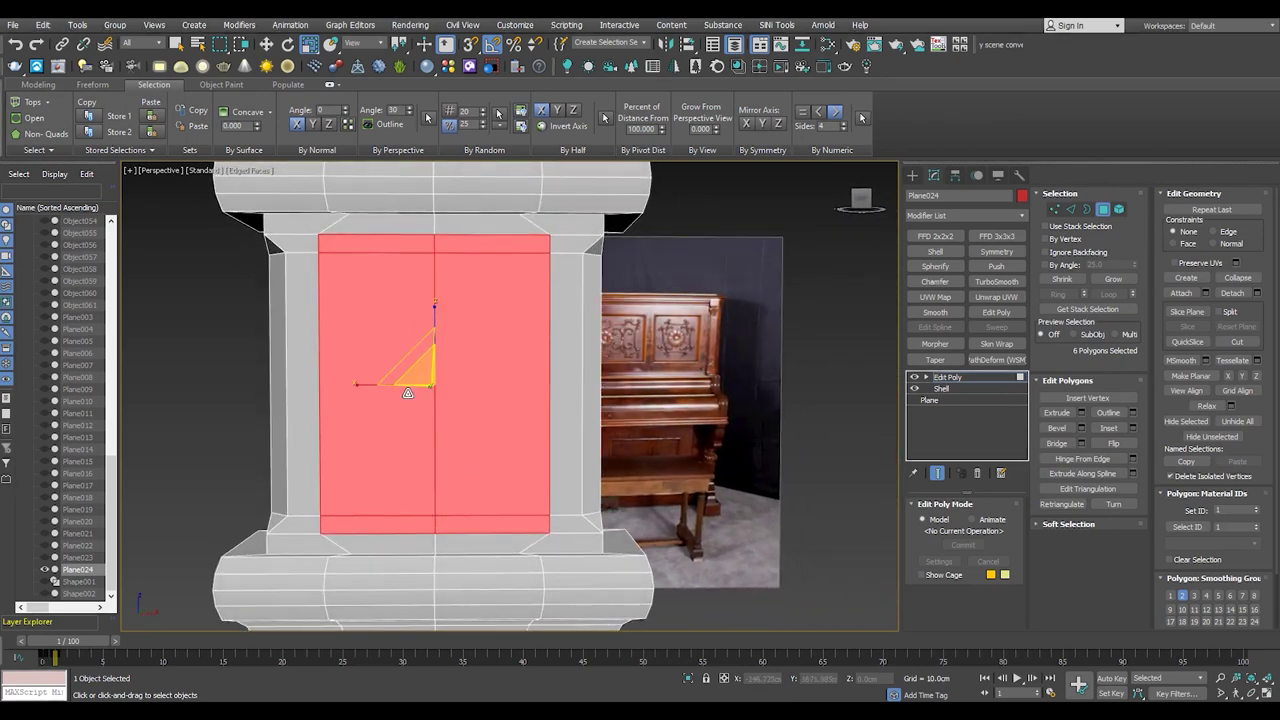
left_click_drag(440, 390, 352, 381)
- Bevel the selected panel faces slightly inward, commit, and exit polygon editing
middle_click_drag(437, 297, 525, 375, "alt")
key("ctrl+shift+b")
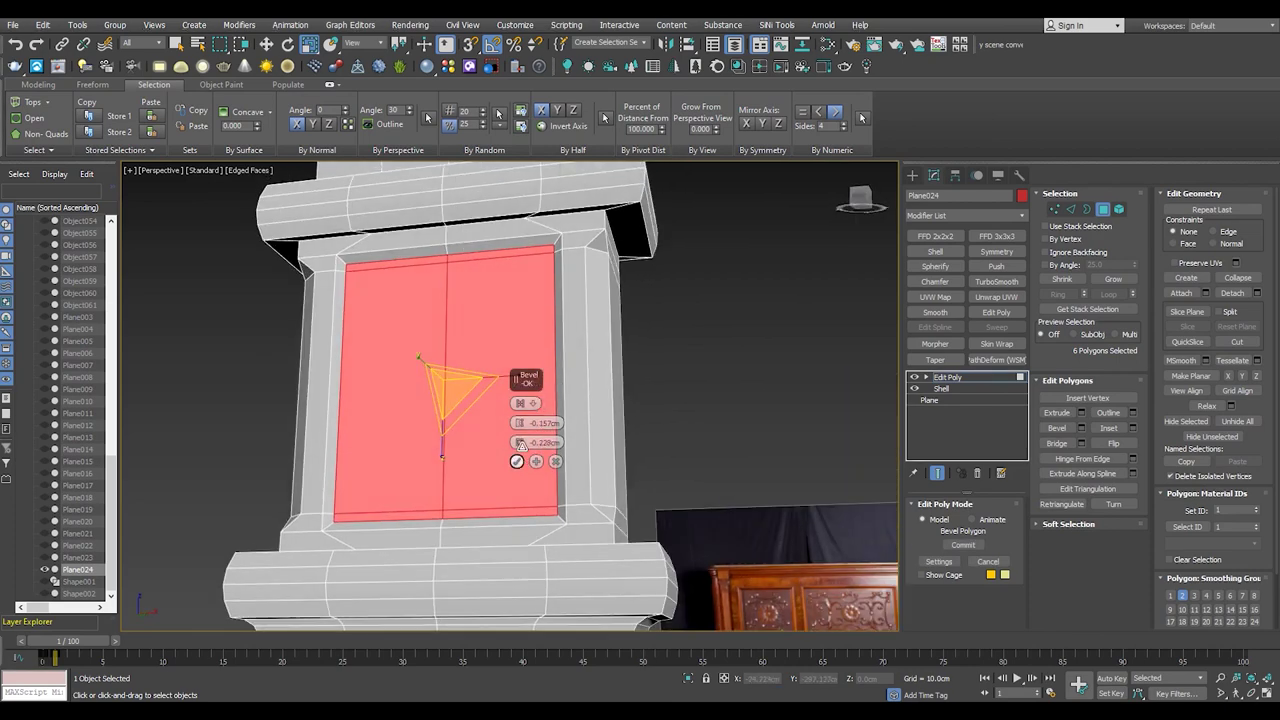
middle_click_drag(525, 444, 517, 400, "alt")
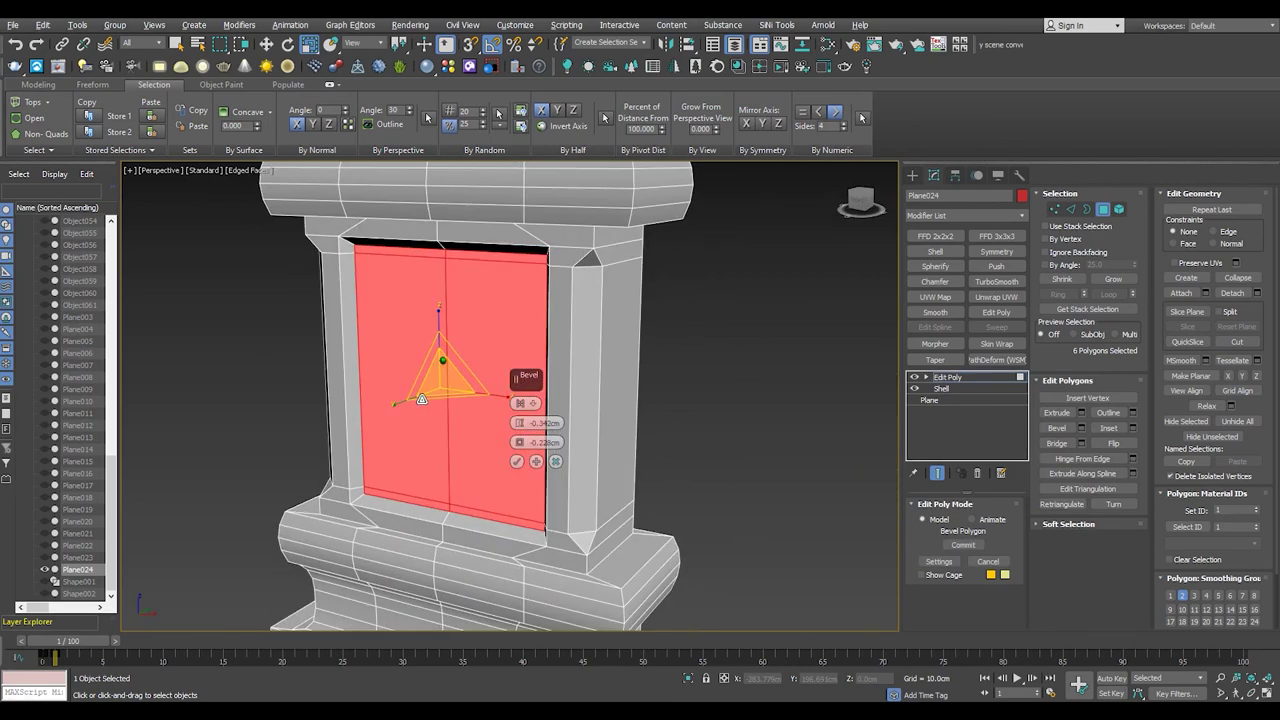
left_click(517, 461)
key("4")
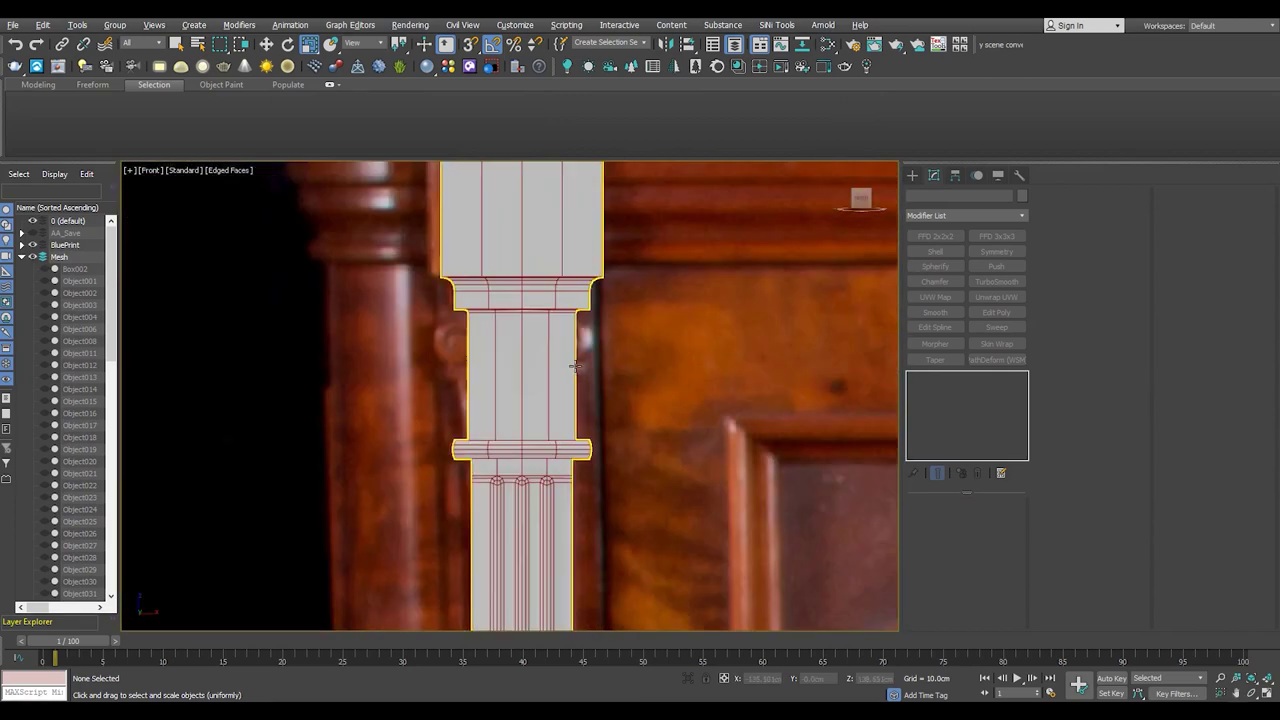
- At frame 0, draw a small plane over the capital's scroll leaf in the reference photo
left_click(27, 642)
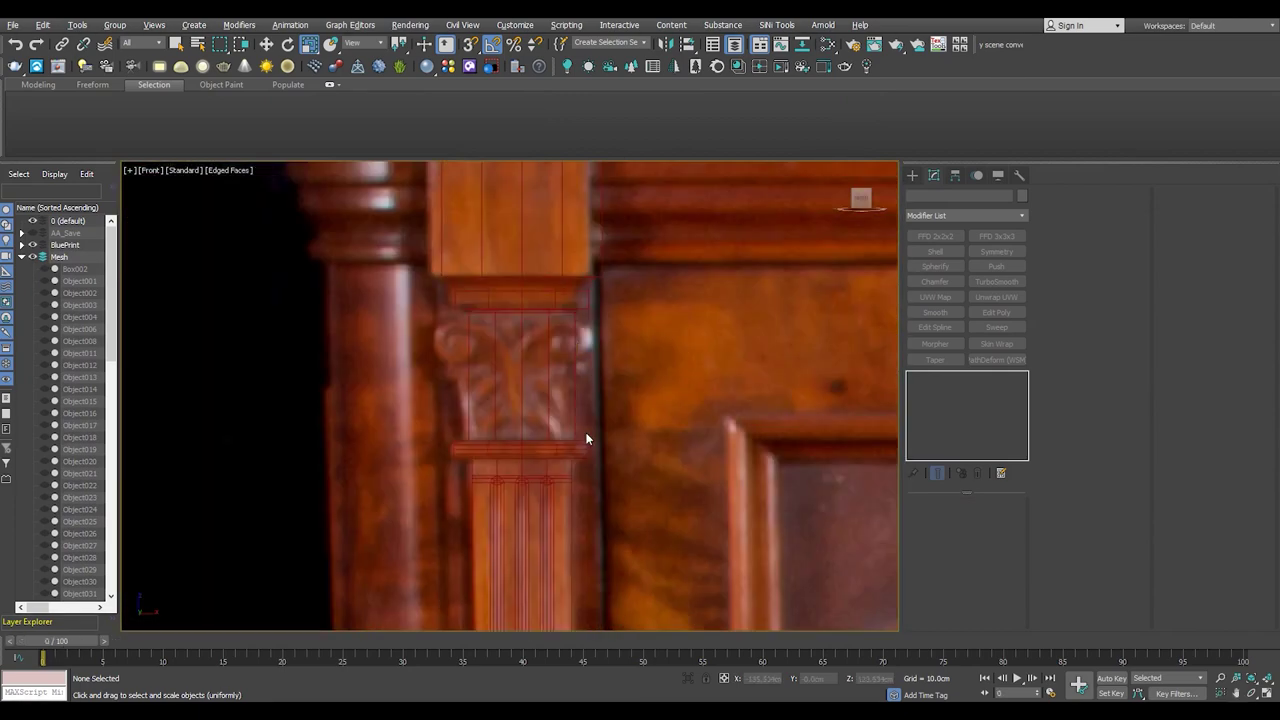
scroll(587, 438, "up", 3)
left_click(912, 175)
left_click(989, 311)
scroll(494, 511, "up", 3)
left_click_drag(489, 517, 520, 471)
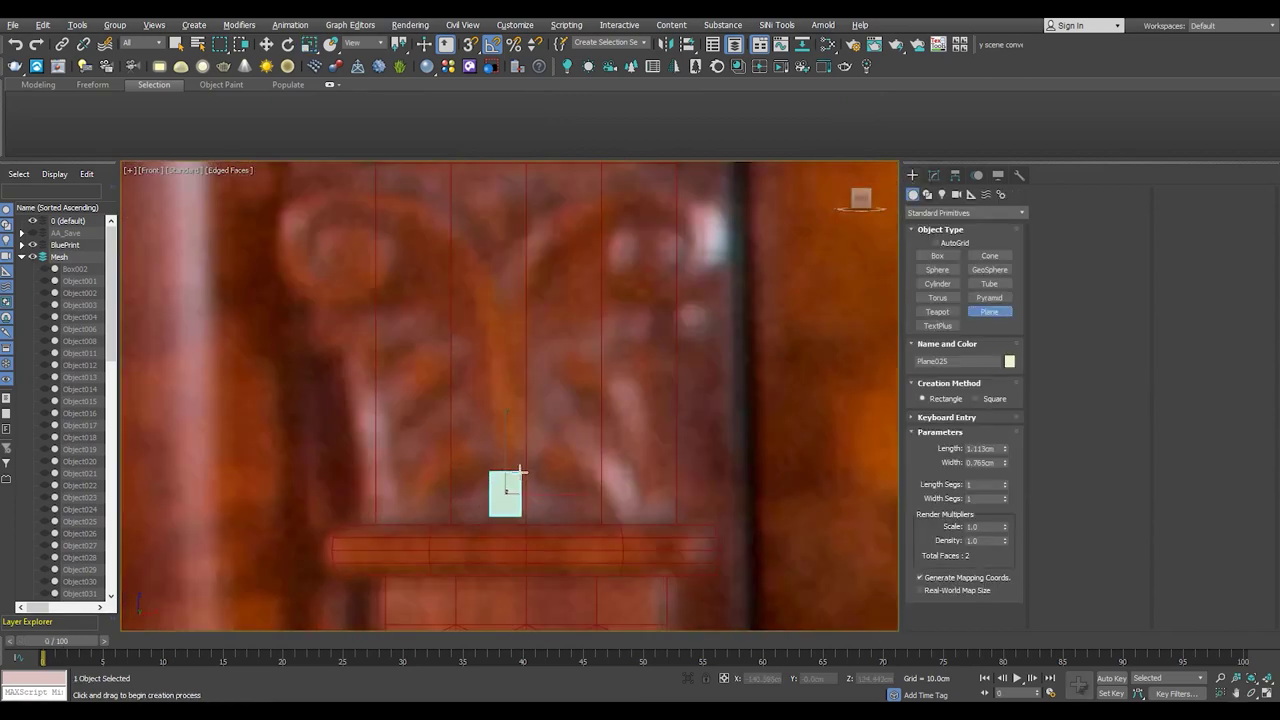
key("r")
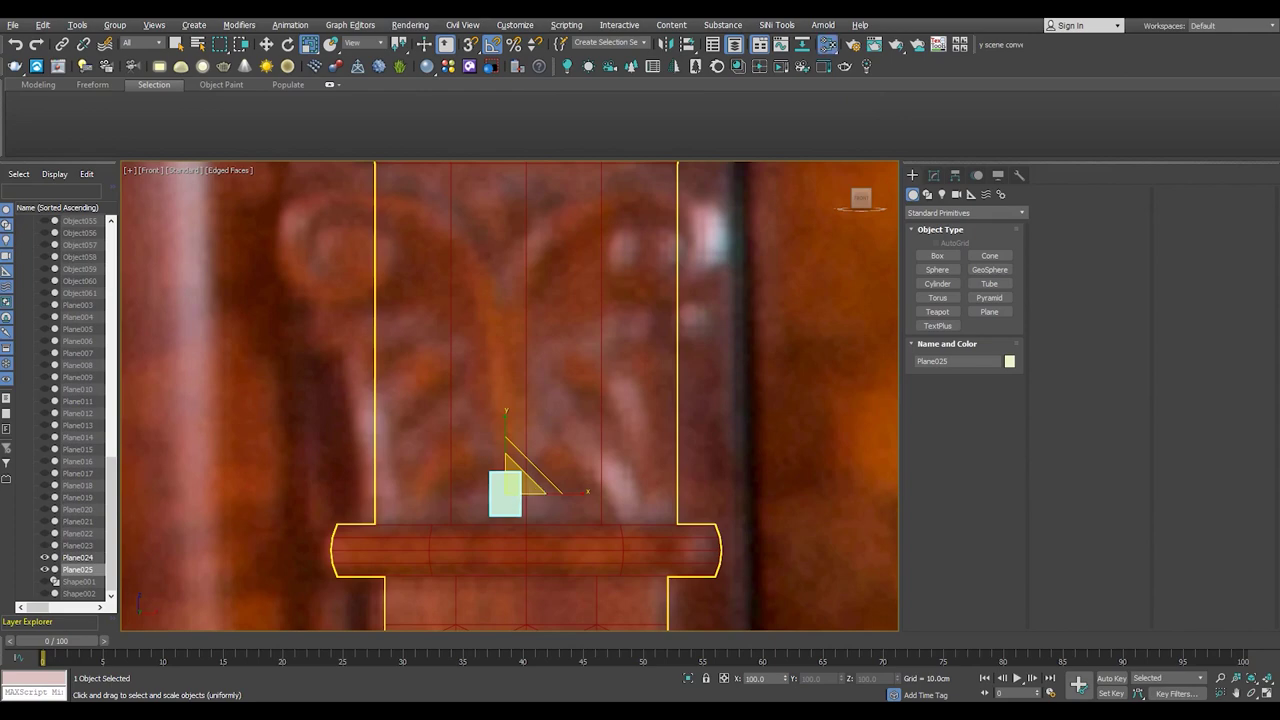
- Stretch the plane's edge down into a long strip along the leaf
scroll(496, 475, "up", 3)
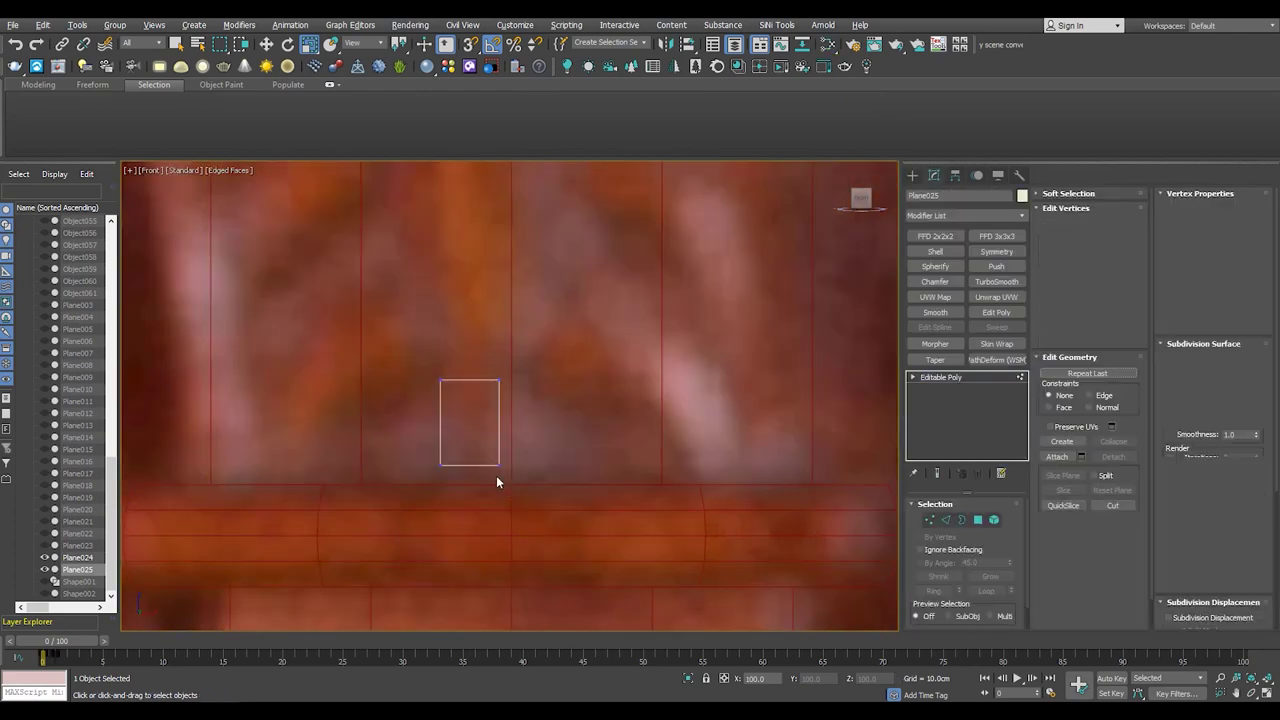
scroll(463, 432, "up", 2)
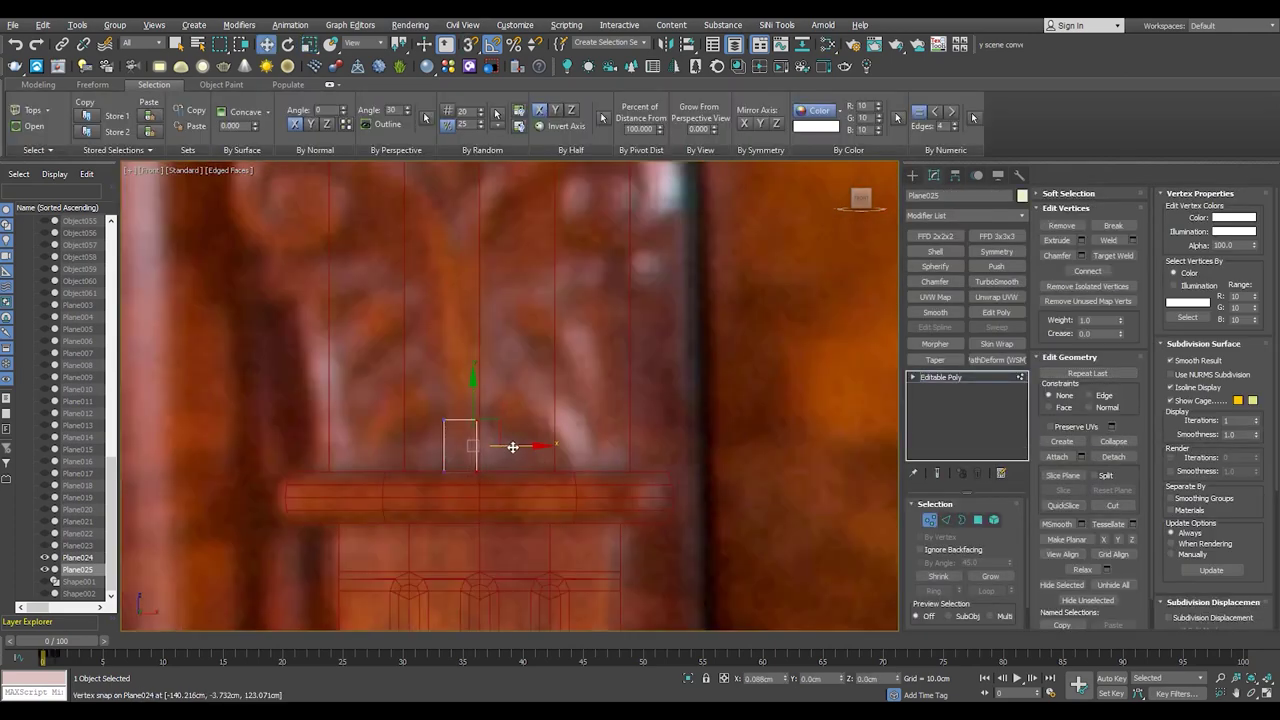
key("2")
middle_click_drag(466, 378, 490, 470)
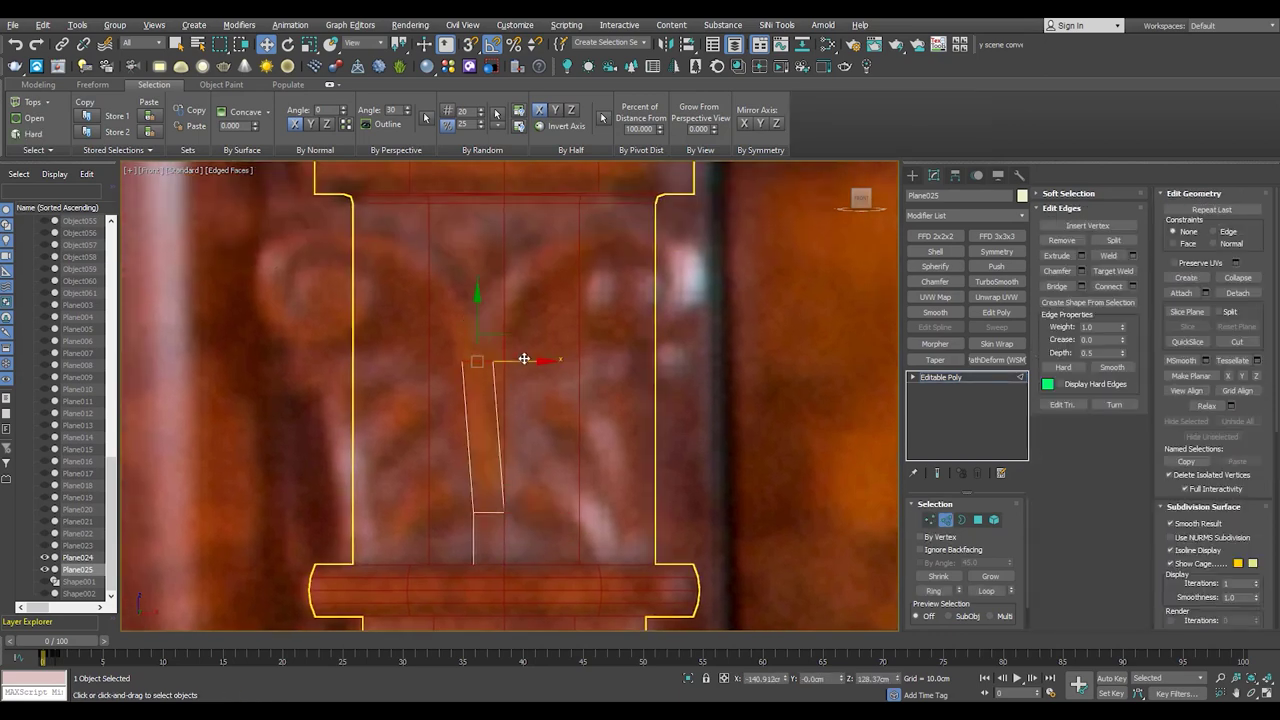
key("e")
scroll(579, 387, "up", 3)
key("w")
key("1")
scroll(572, 480, "down", 4)
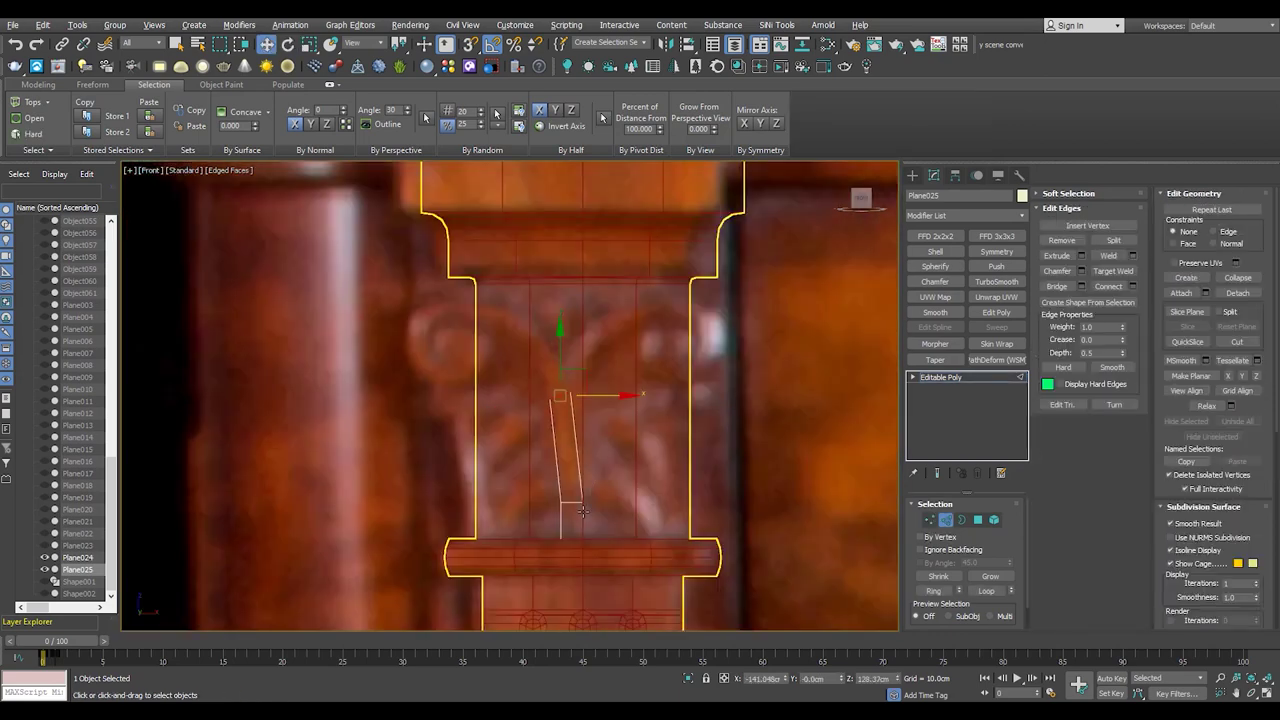
scroll(572, 567, "up", 2)
middle_click_drag(530, 302, 547, 449)
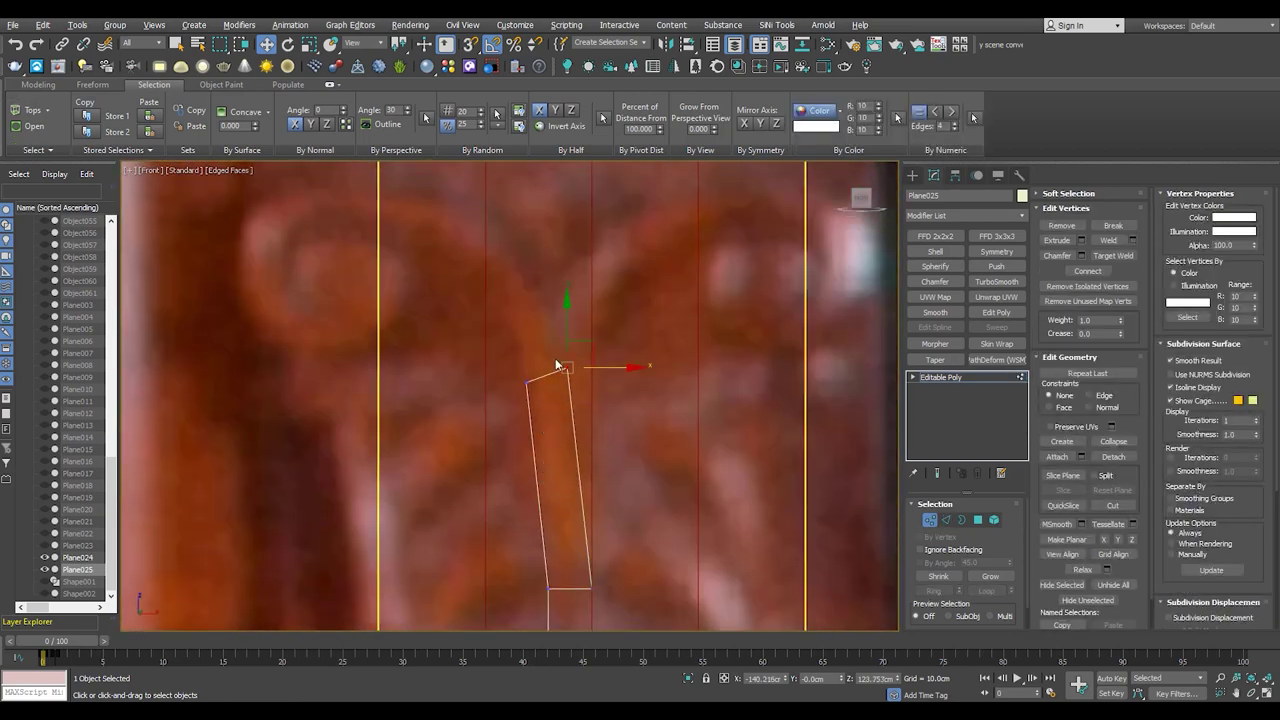
middle_click_drag(593, 368, 571, 400)
- Extend the strip's top edge up-left into a new segment
key("2")
scroll(571, 400, "up", 3)
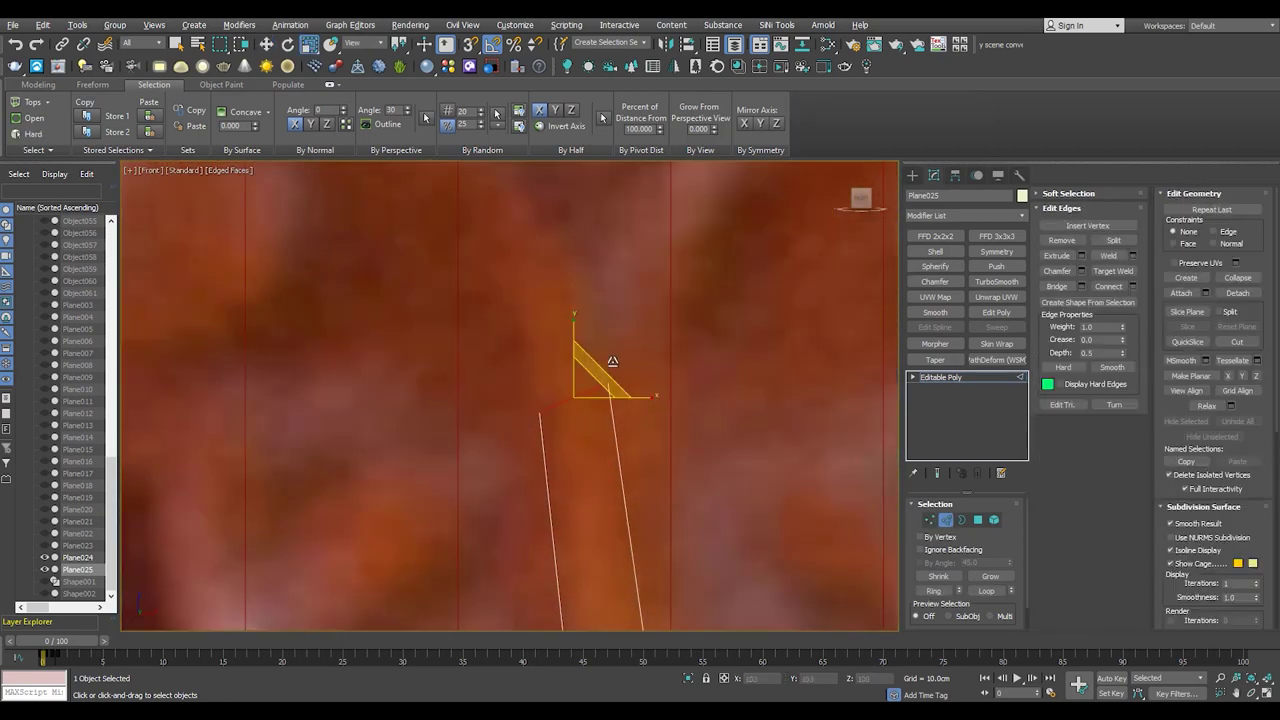
key("e")
key("w")
scroll(634, 467, "down", 3)
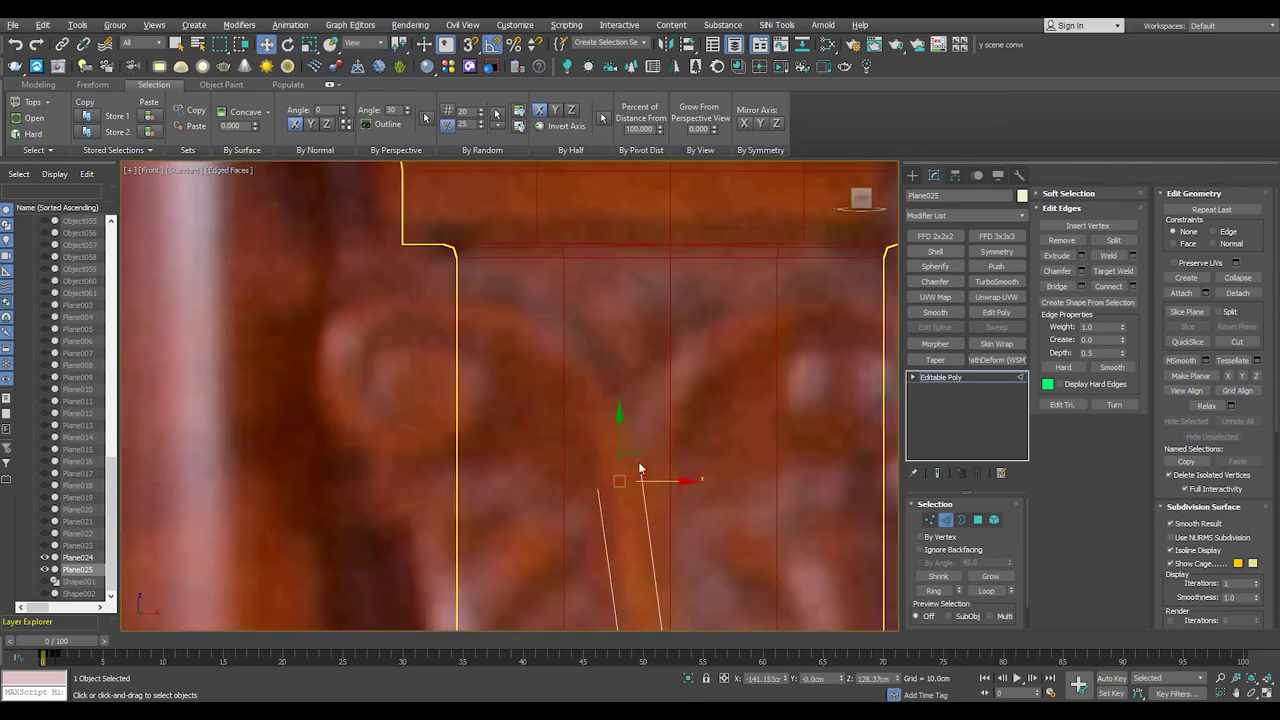
key("e")
scroll(626, 357, "up", 2)
key("w")
left_click_drag(609, 380, 538, 288, "shift")
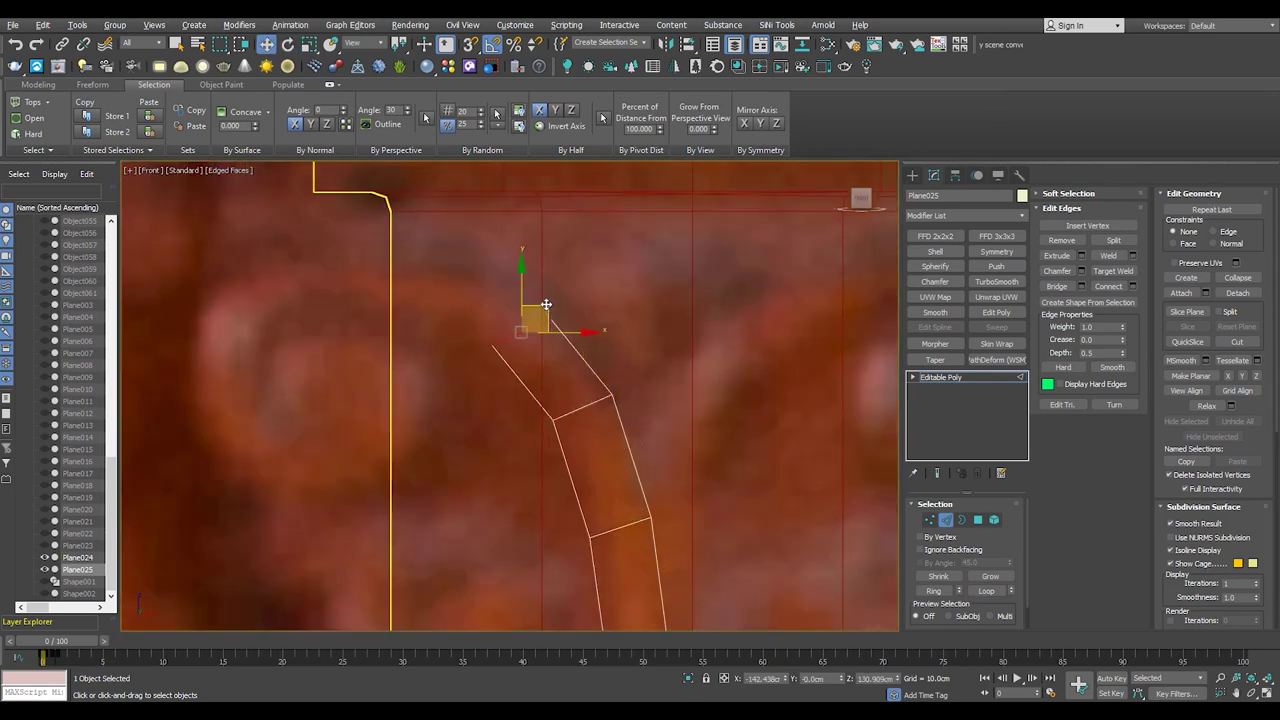
- Angle the strip's end edge to follow the leaf's curl
key("e")
scroll(541, 285, "up", 1)
key("w")
middle_click_drag(546, 335, 578, 355)
left_click(447, 287)
key("e")
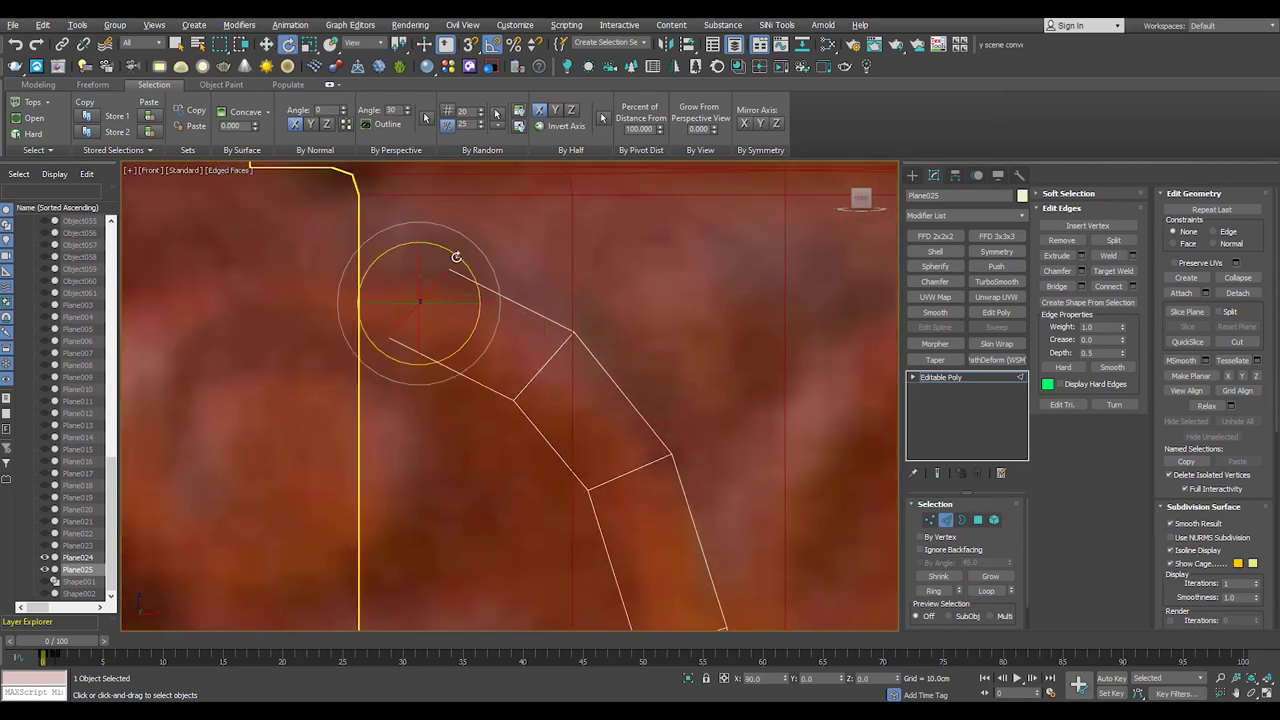
key("w")
scroll(526, 274, "down", 2)
scroll(413, 265, "up", 2)
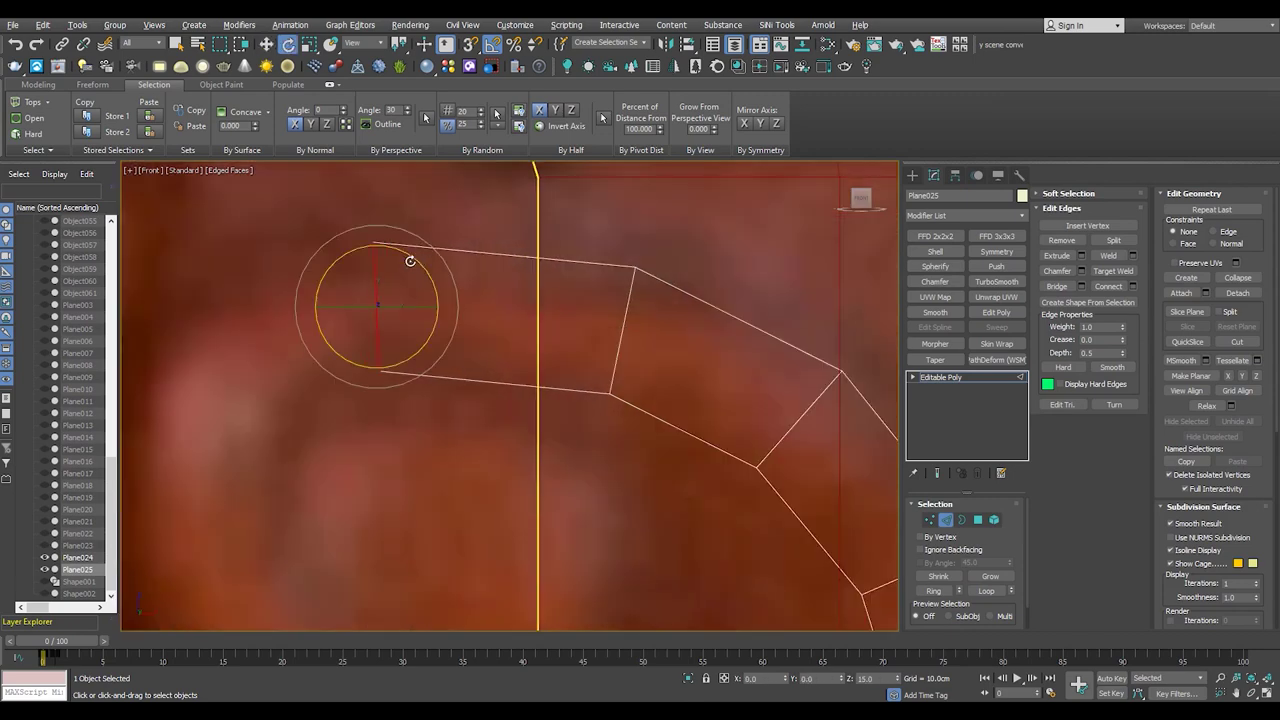
scroll(486, 283, "up", 2)
middle_click_drag(486, 283, 506, 279)
- Move the tip and outer vertices so the upper strip matches the leaf outline
key("1")
left_click(367, 291)
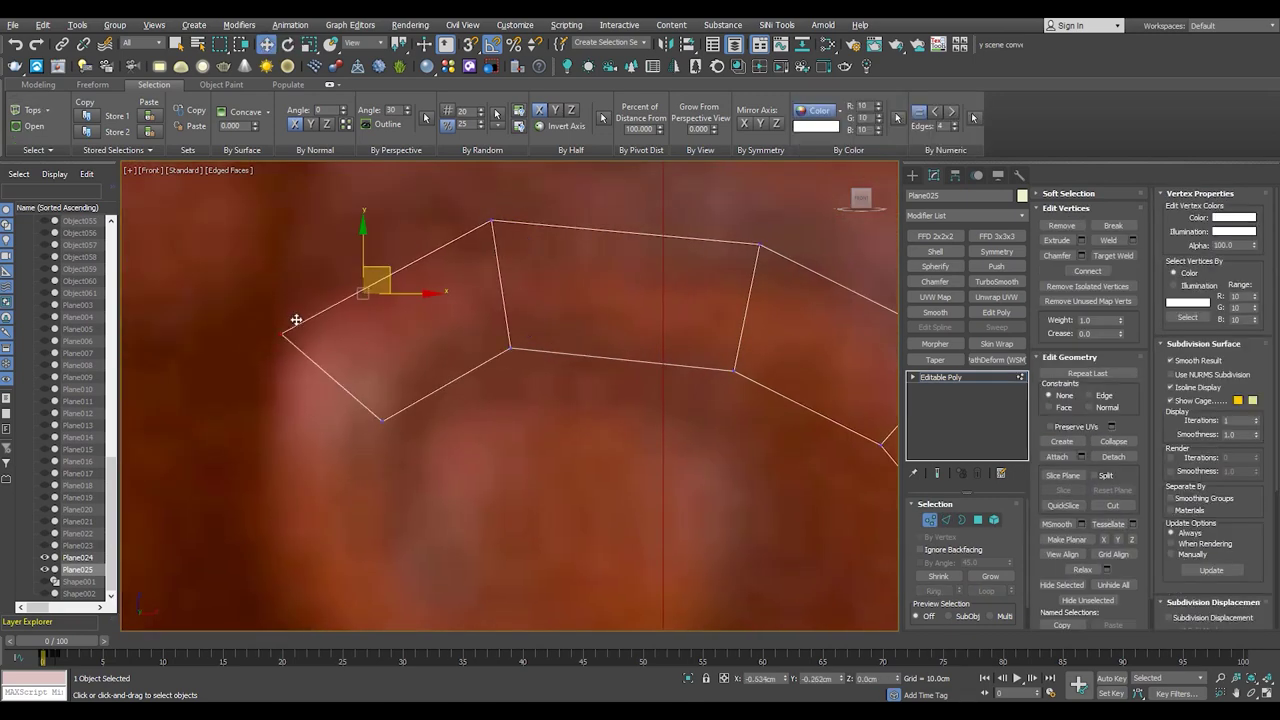
left_click_drag(367, 291, 260, 349)
left_click(485, 220)
left_click(510, 345)
left_click_drag(526, 308, 515, 291)
left_click(382, 420)
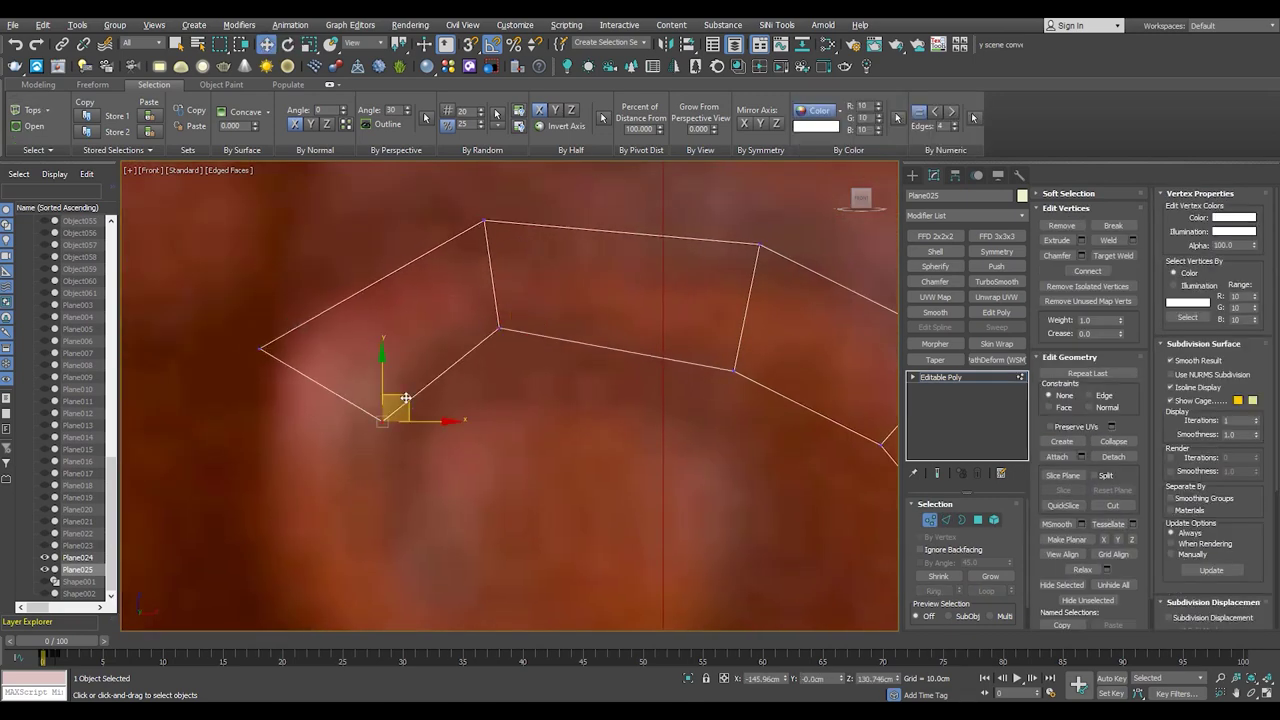
left_click(485, 220)
left_click_drag(485, 220, 484, 242)
left_click(760, 245)
left_click_drag(760, 245, 740, 267)
left_click(734, 369)
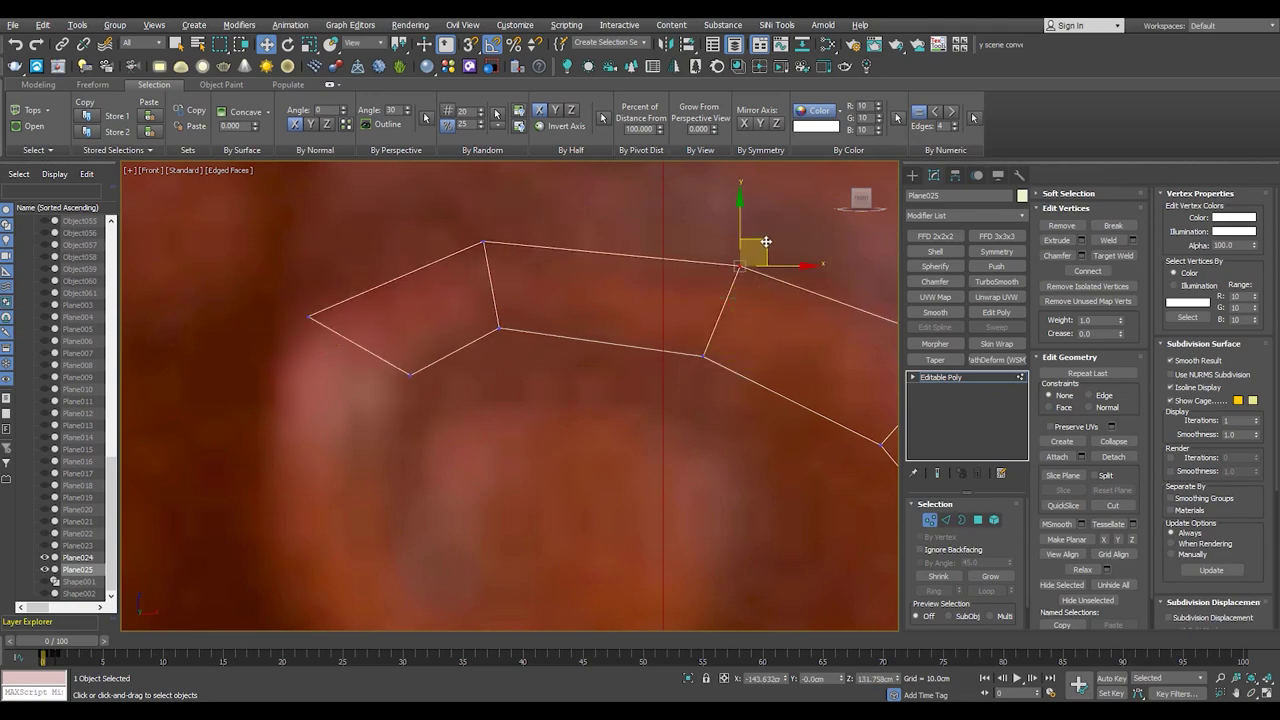
- Reposition the lower vertices along the leaf's curve
middle_click_drag(758, 373, 387, 347)
scroll(597, 270, "down", 1)
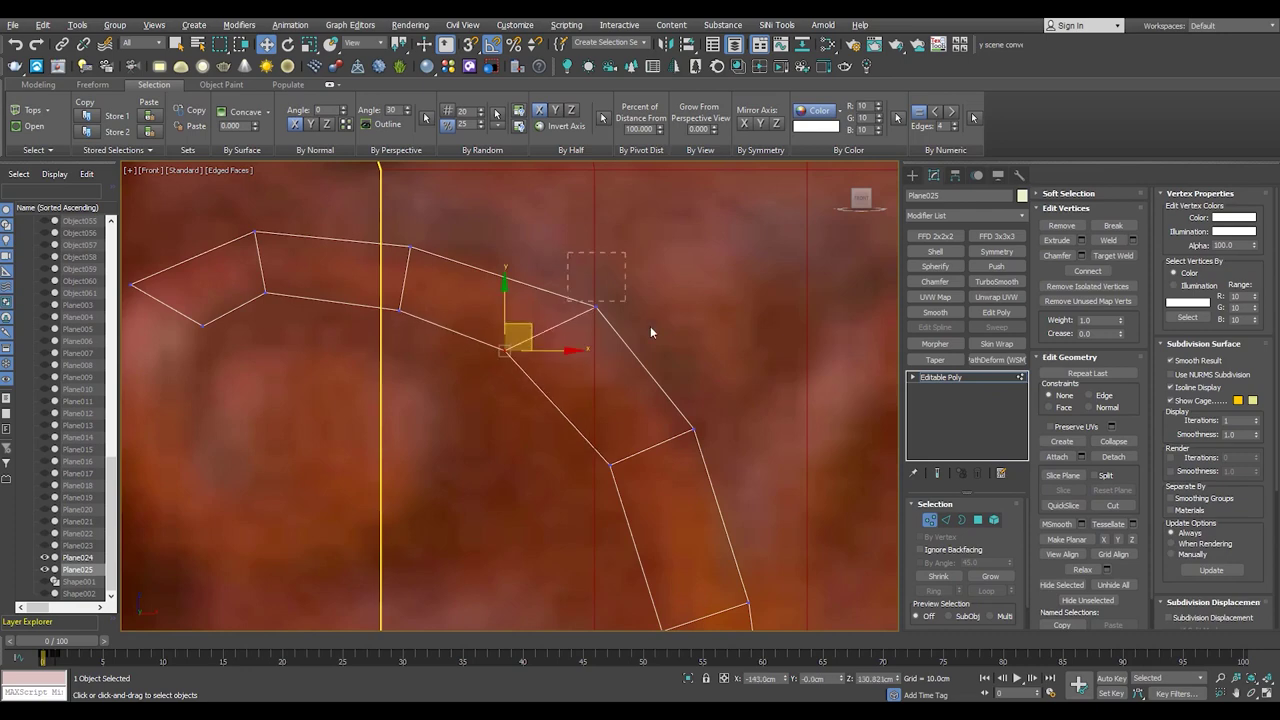
left_click_drag(714, 429, 743, 480)
left_click_drag(610, 464, 666, 498)
left_click(608, 403)
left_click(629, 391)
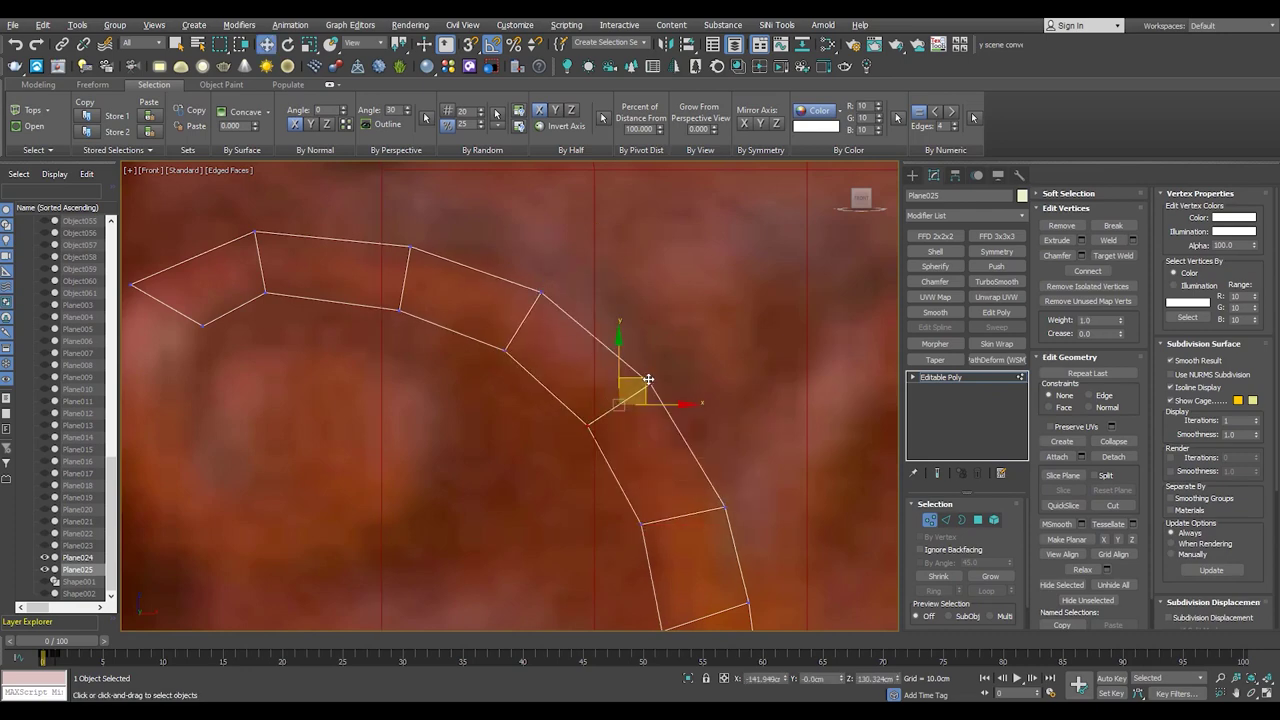
scroll(656, 435, "down", 3)
scroll(553, 403, "up", 3)
key("2")
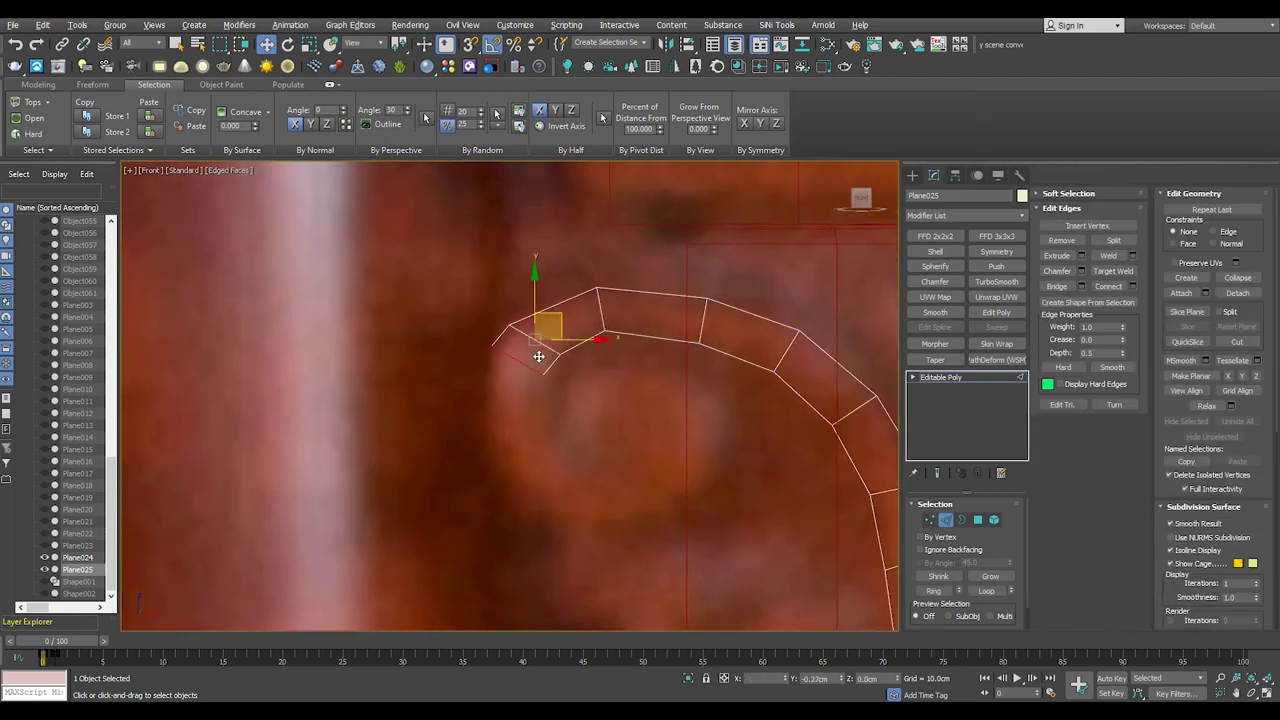
scroll(538, 356, "up", 2)
key("1")
left_click(543, 265)
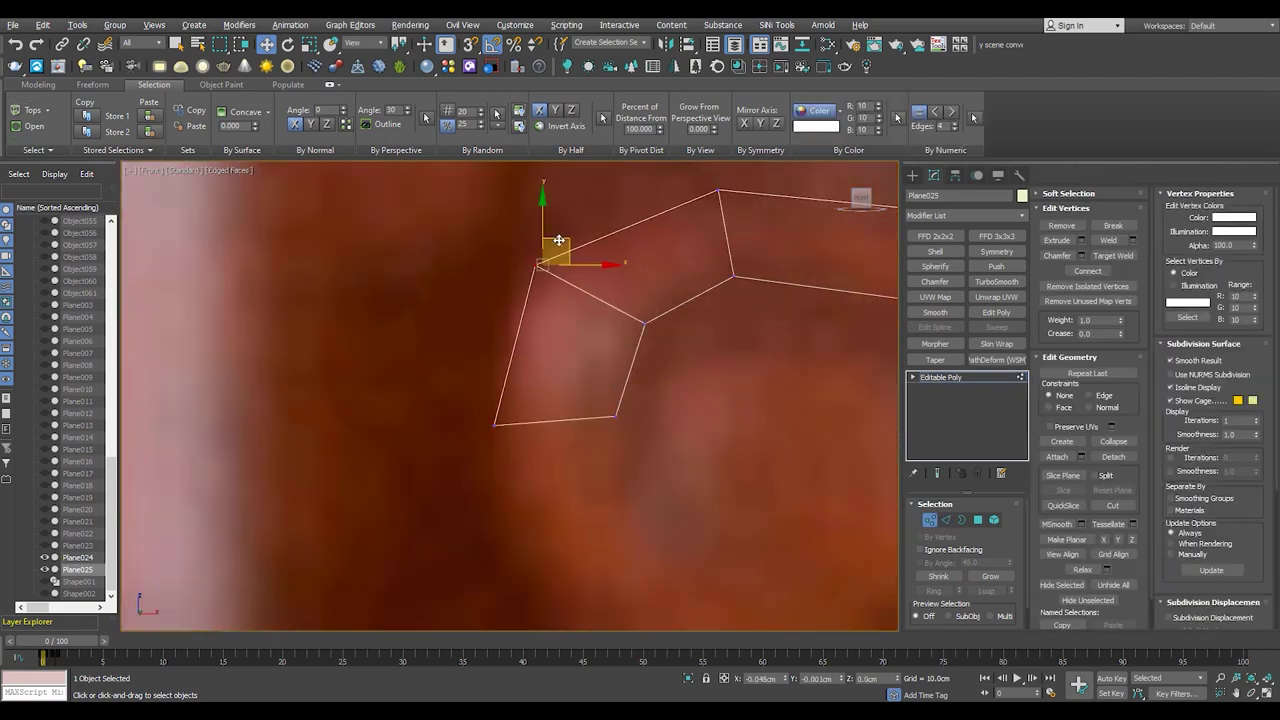
scroll(543, 411, "down", 2)
scroll(543, 411, "up", 2)
- Extend the strip's bottom end edge into a new quad
key("2")
left_click(547, 462)
left_click_drag(547, 462, 505, 524, "shift")
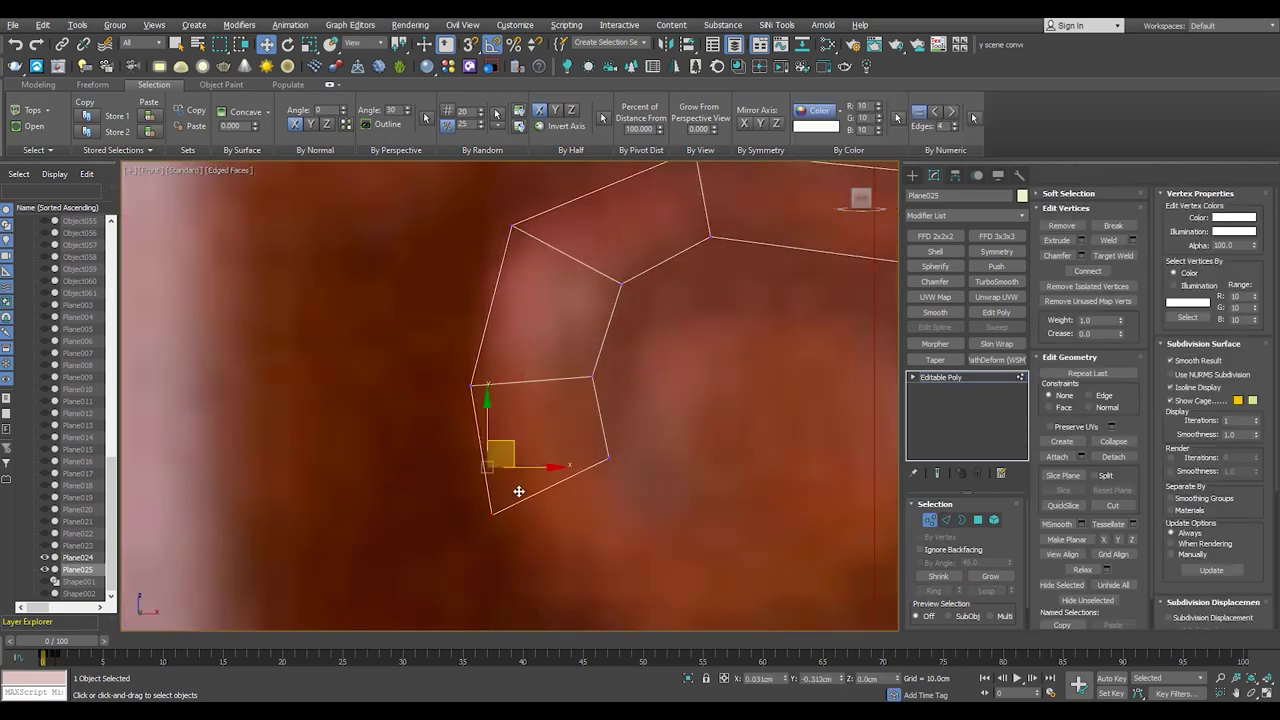
scroll(420, 370, "down", 2)
scroll(430, 351, "up", 2)
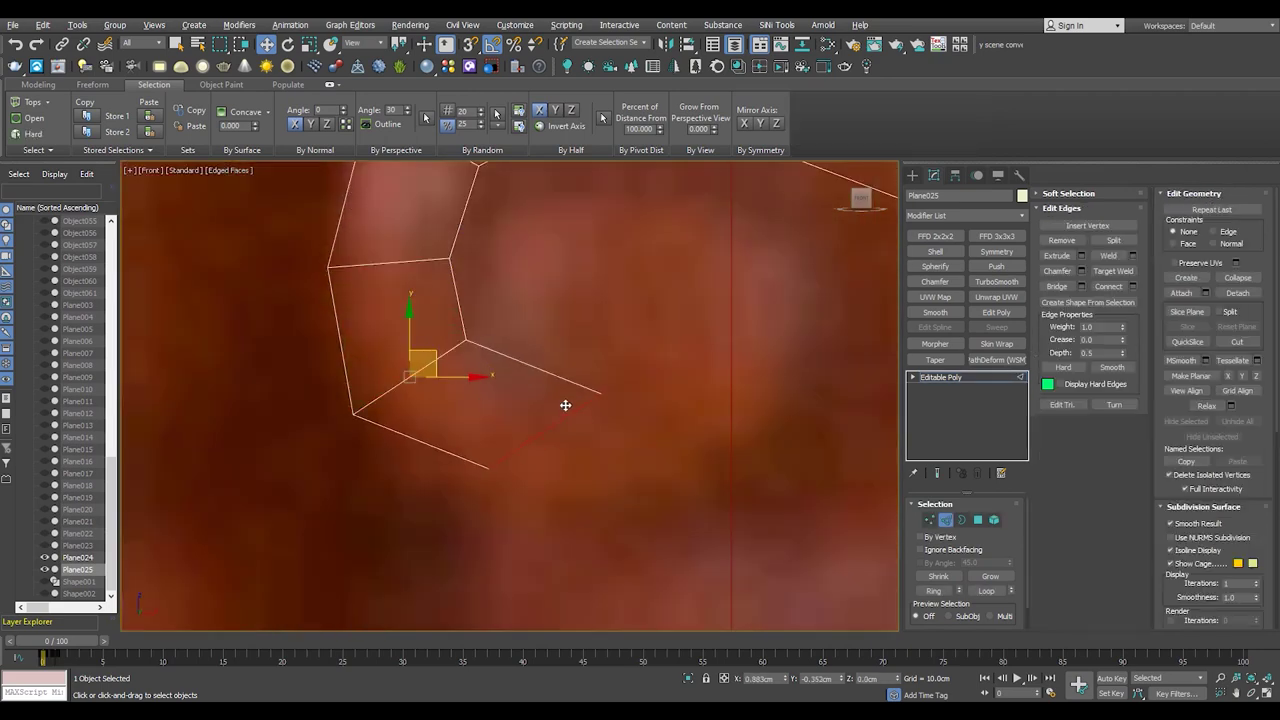
- Cut a new edge from the bottom vertex and pull the vertex down toward it
key("1")
left_click(489, 467)
key("alt+c")
left_click(488, 468)
left_click(518, 362)
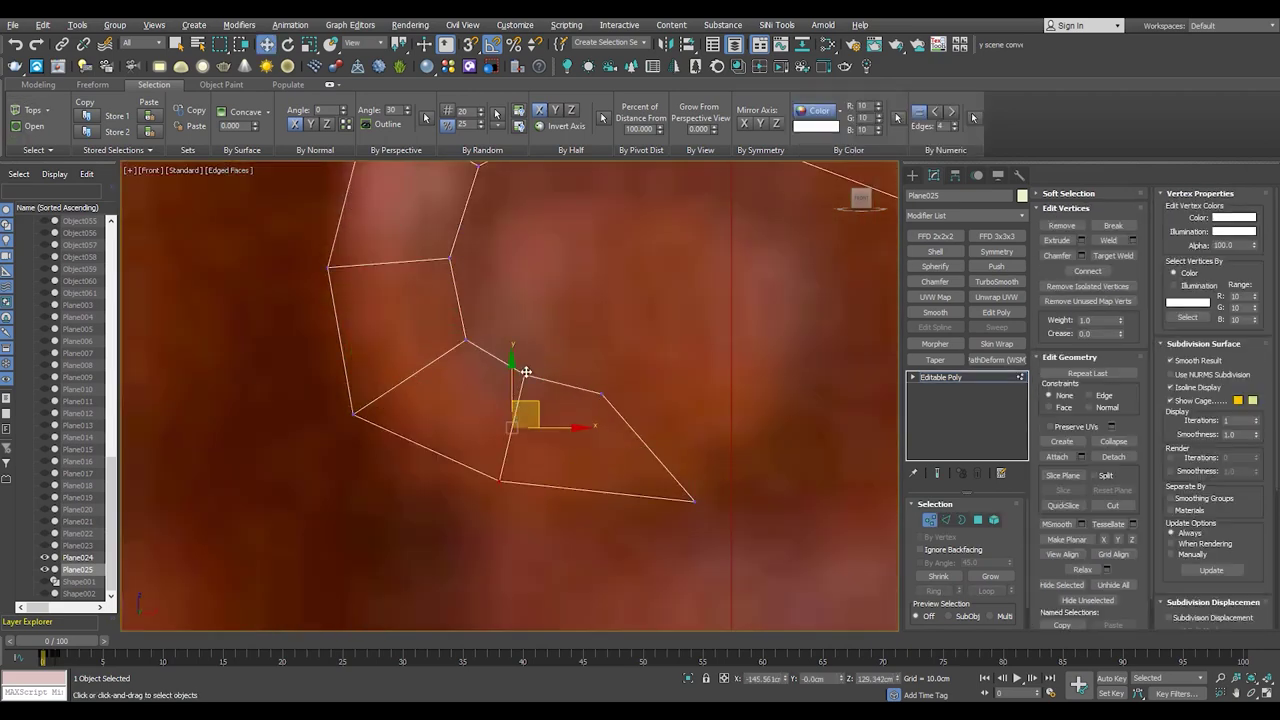
scroll(523, 371, "up", 2)
left_click_drag(544, 374, 507, 525)
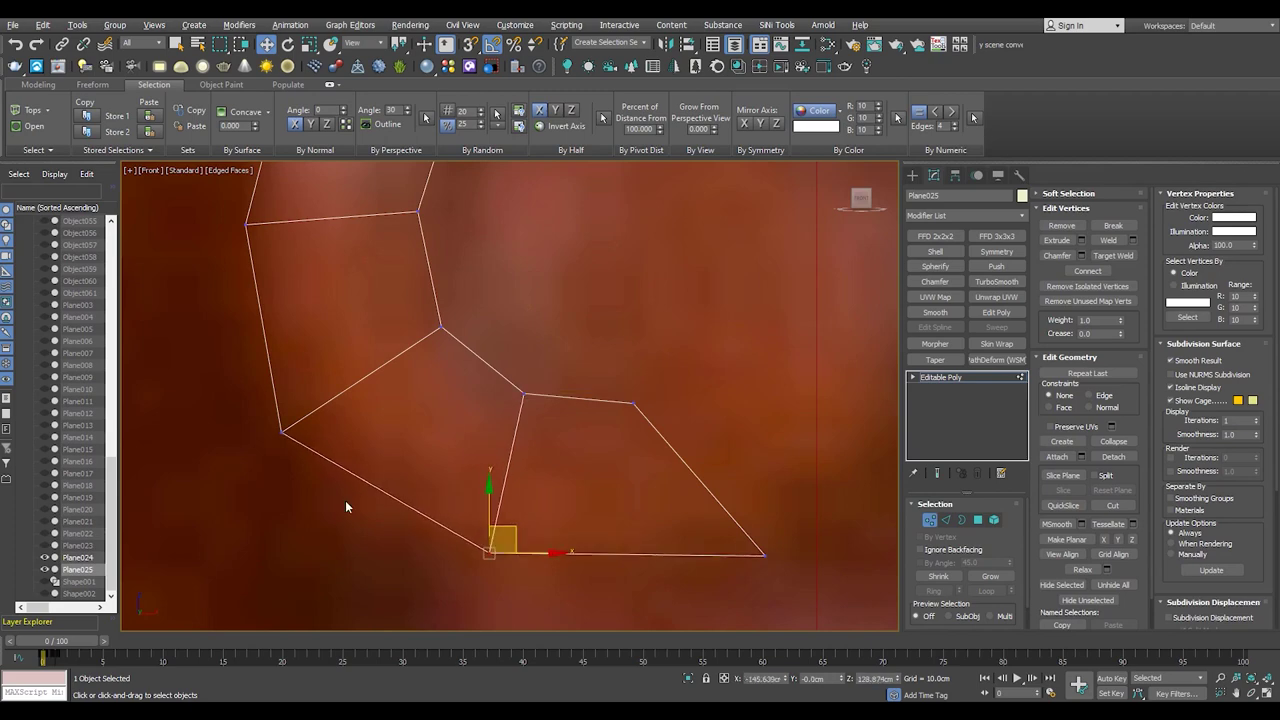
scroll(472, 470, "down", 3)
key("2")
scroll(483, 479, "up", 3)
key("1")
left_click(544, 534)
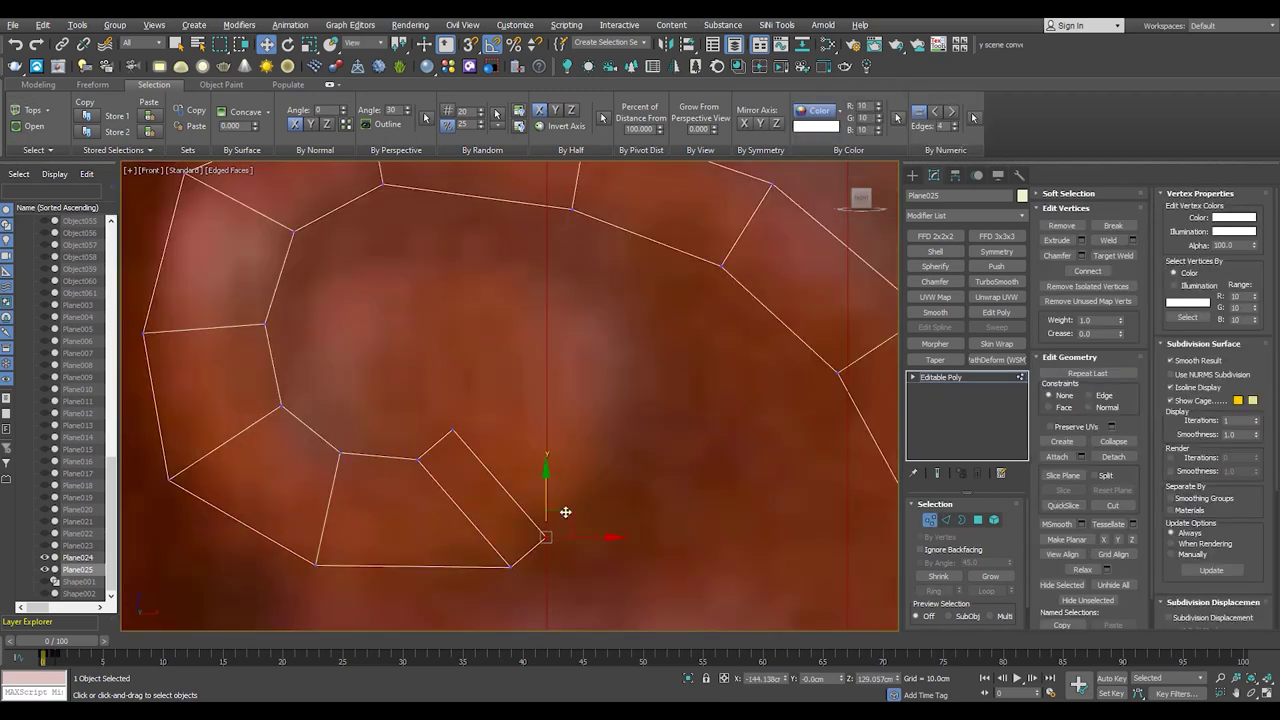
- Curl the strip's end and pull its inner edge into a new face inside the curl
left_click_drag(572, 512, 645, 417)
key("2")
left_click(538, 434)
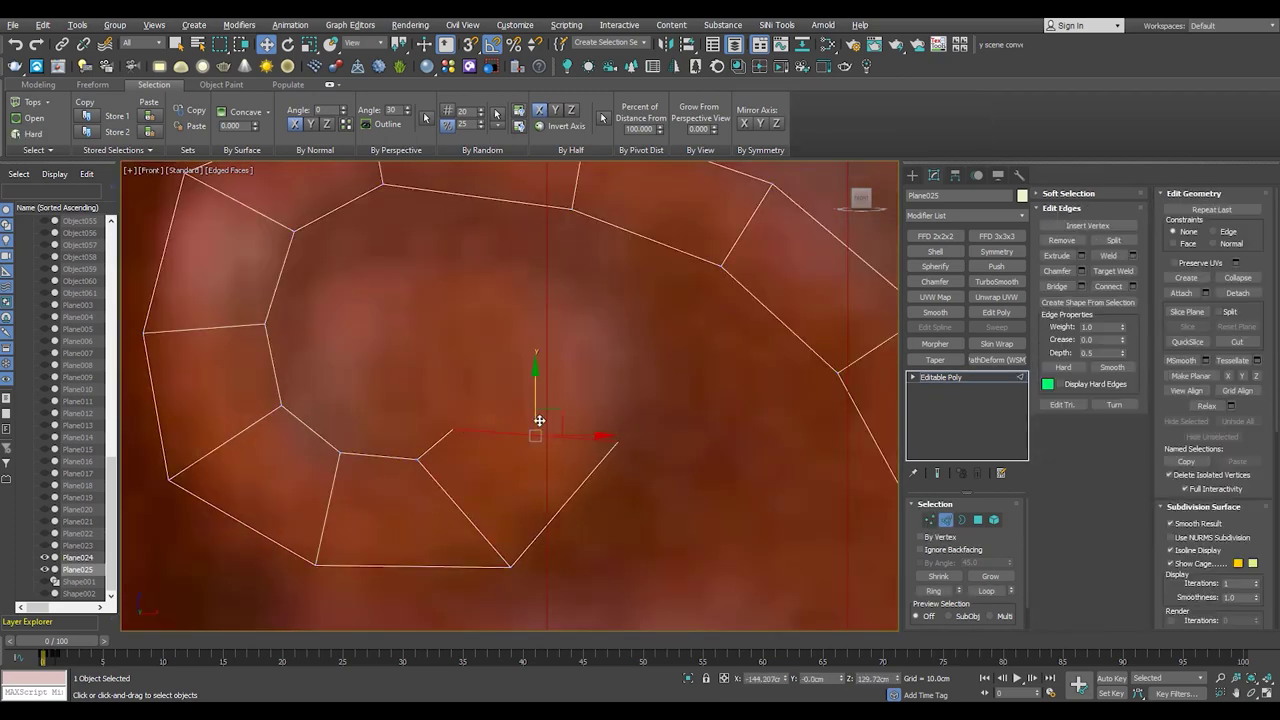
left_click_drag(407, 380, 507, 462, "shift")
key("1")
mouse_move(371, 229)
left_mouse_down()
mouse_move(380, 374)
mouse_move(315, 312)
left_mouse_up()
key("2")
left_click(376, 333)
key("1")
left_click(294, 351)
- Split the inner face and move the curl's vertices to round it
left_click_drag(414, 406, 522, 363)
left_click_drag(565, 313, 607, 273)
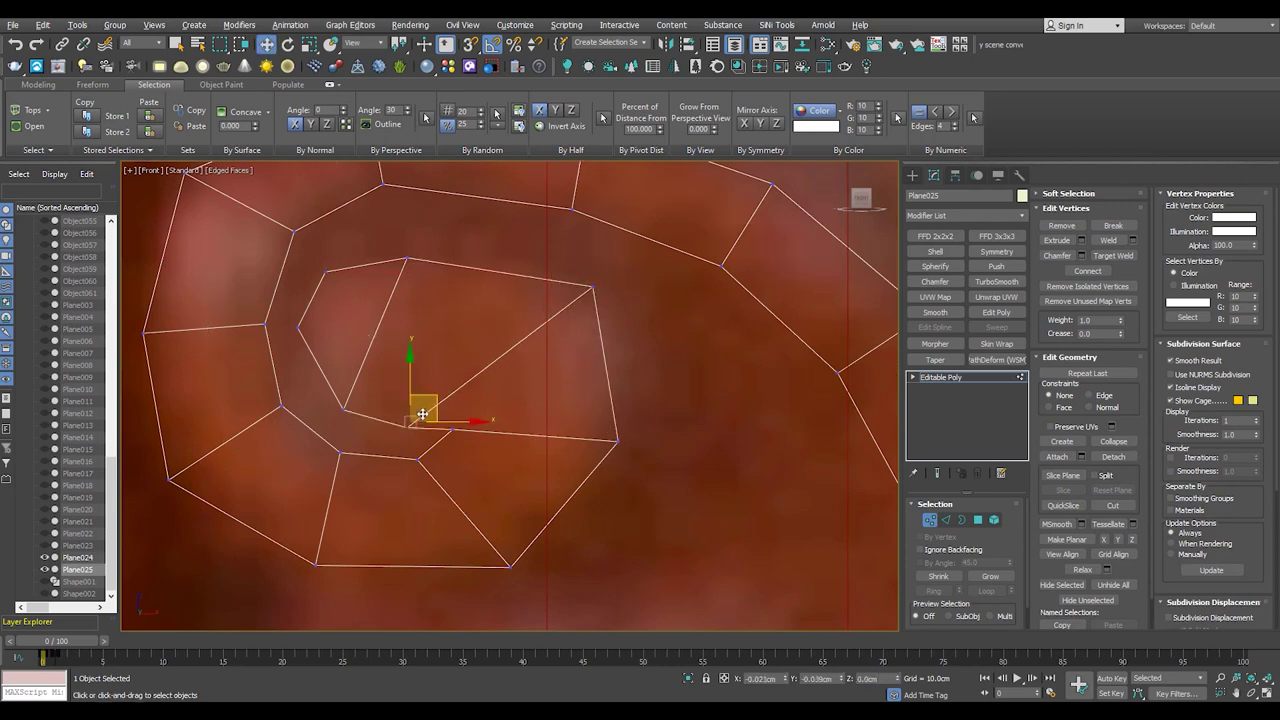
mouse_move(596, 290)
left_mouse_down()
mouse_move(603, 273)
mouse_move(553, 252)
left_mouse_up()
left_click(408, 258)
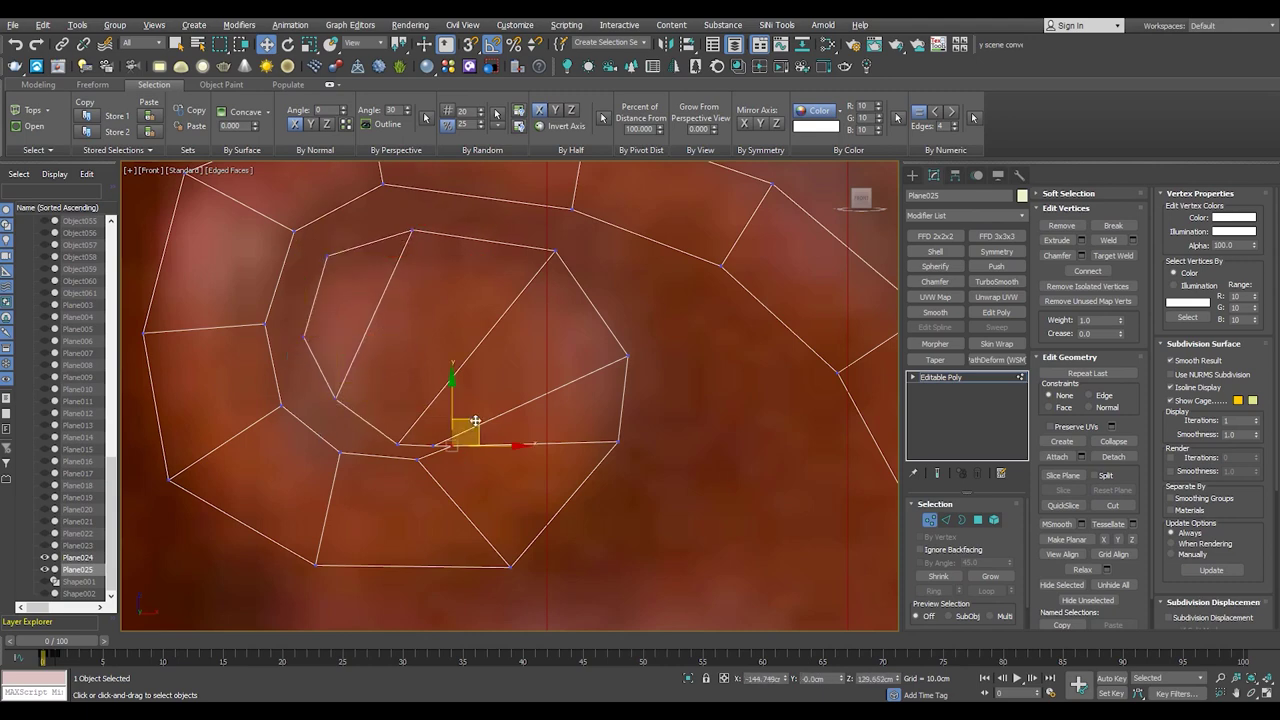
left_click(510, 567)
left_click_drag(510, 567, 498, 582)
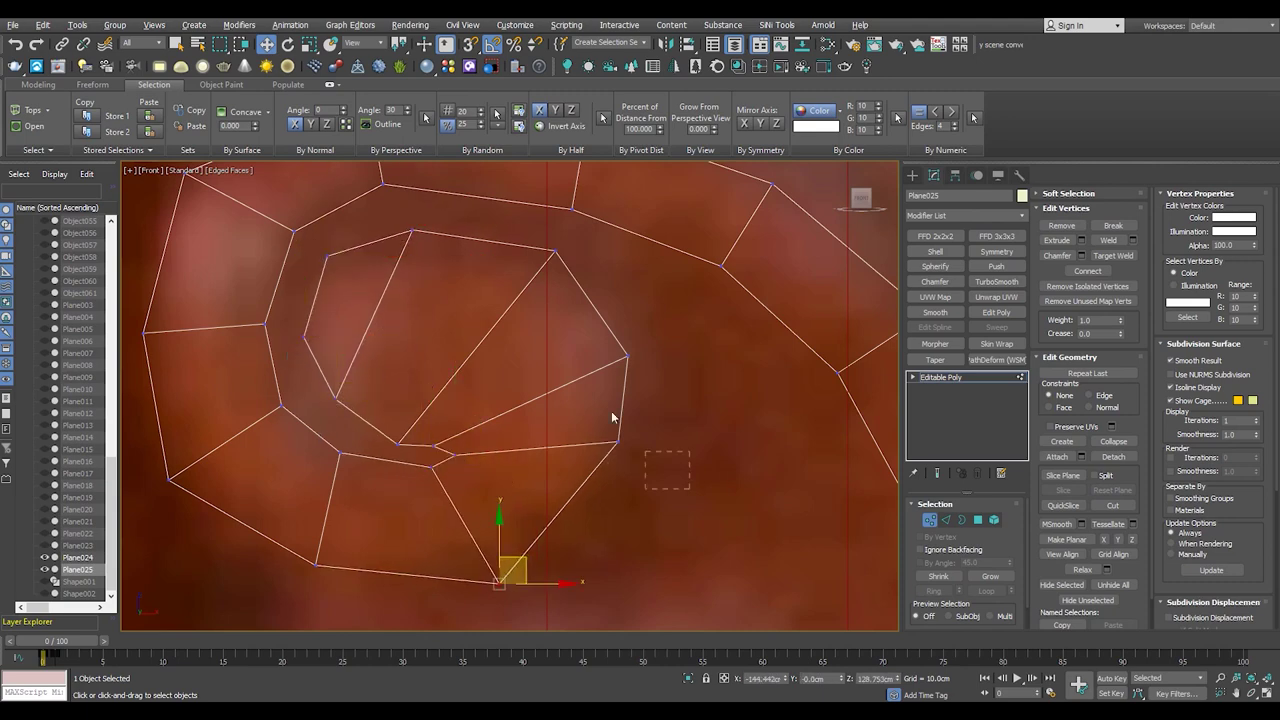
mouse_move(658, 343)
left_mouse_down()
mouse_move(596, 228)
mouse_move(522, 222)
left_mouse_up()
left_click_drag(386, 472, 386, 470)
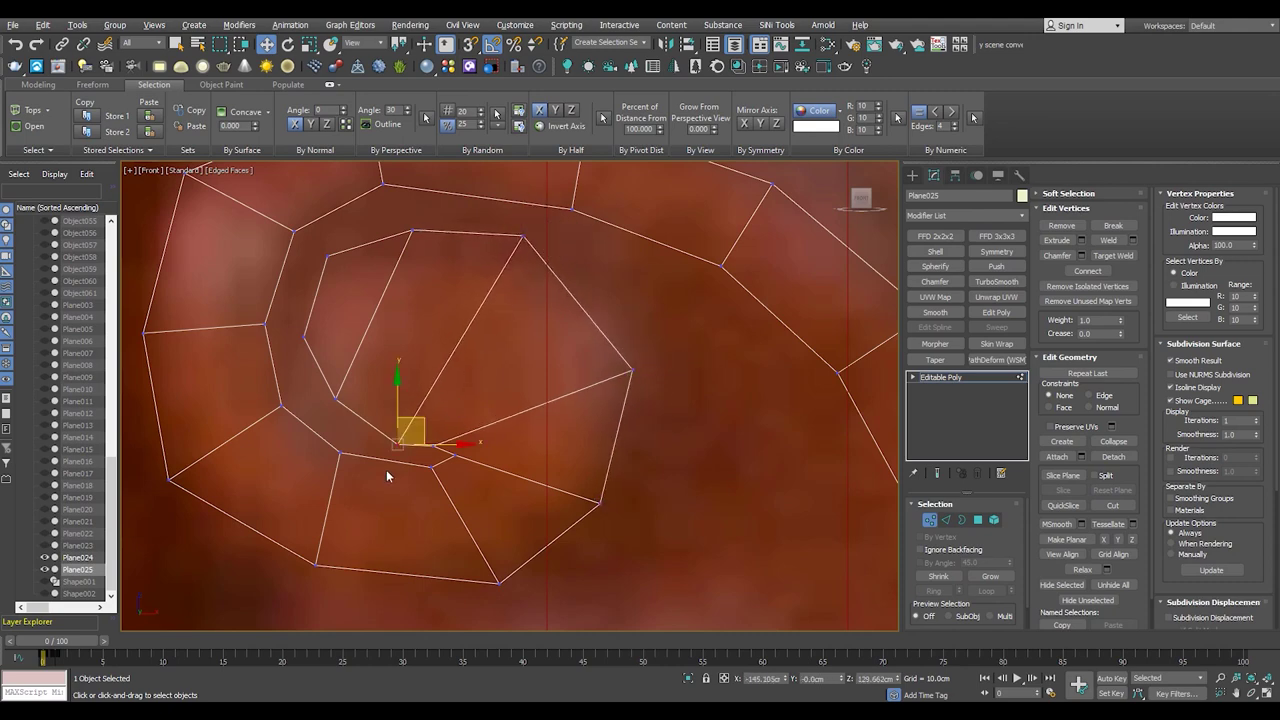
- Cut a new edge across the inner curl and reshape its right side
key("alt+c")
left_click(398, 442)
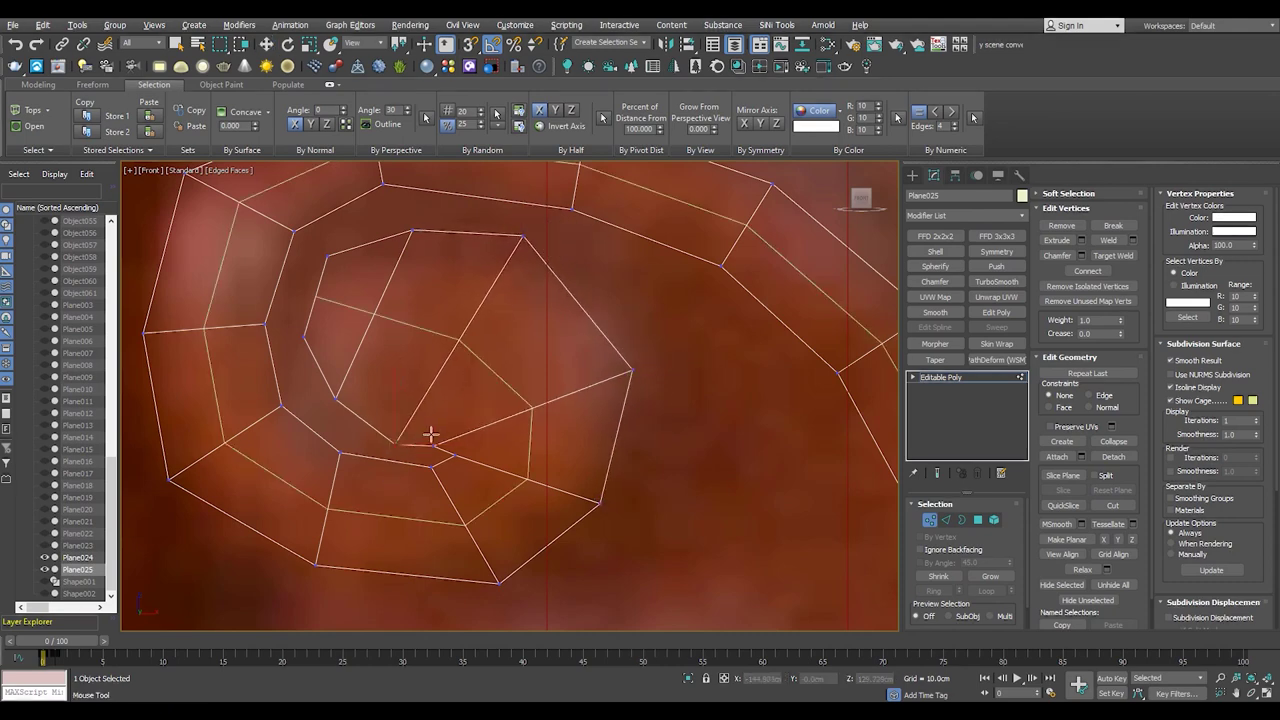
key("w")
left_click_drag(656, 350, 662, 385)
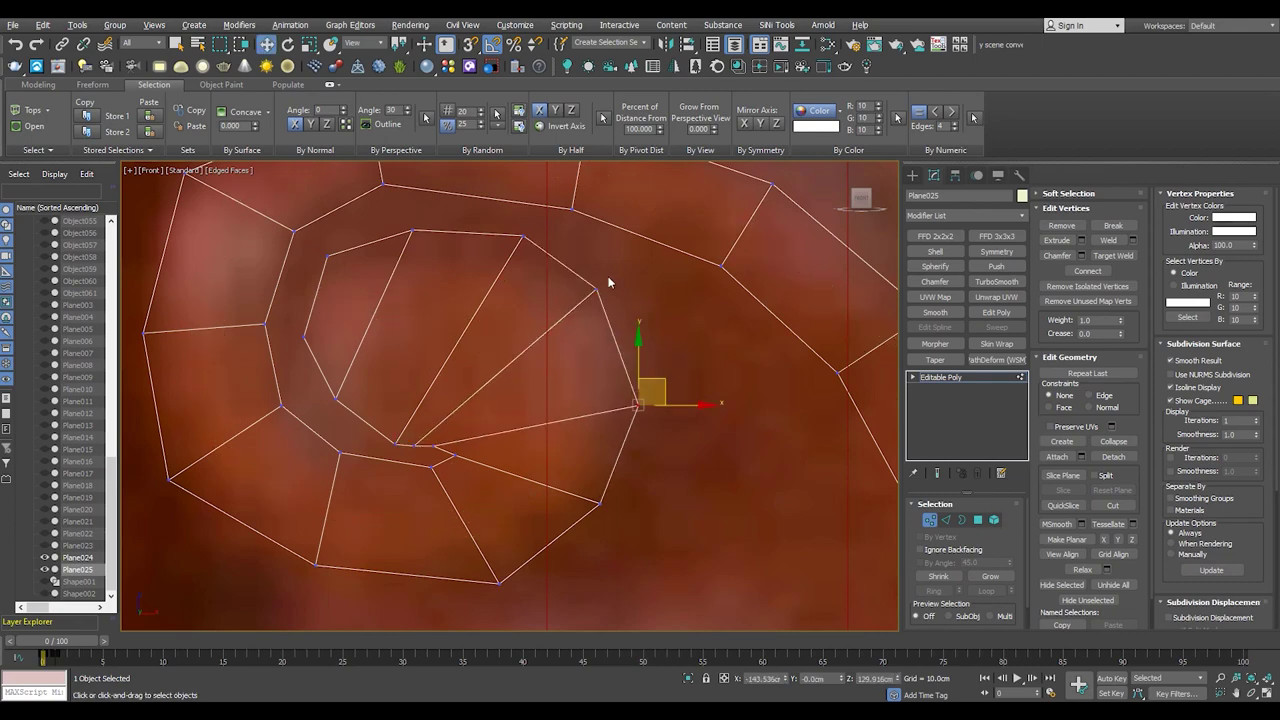
left_click_drag(621, 281, 662, 397)
scroll(446, 485, "up", 3)
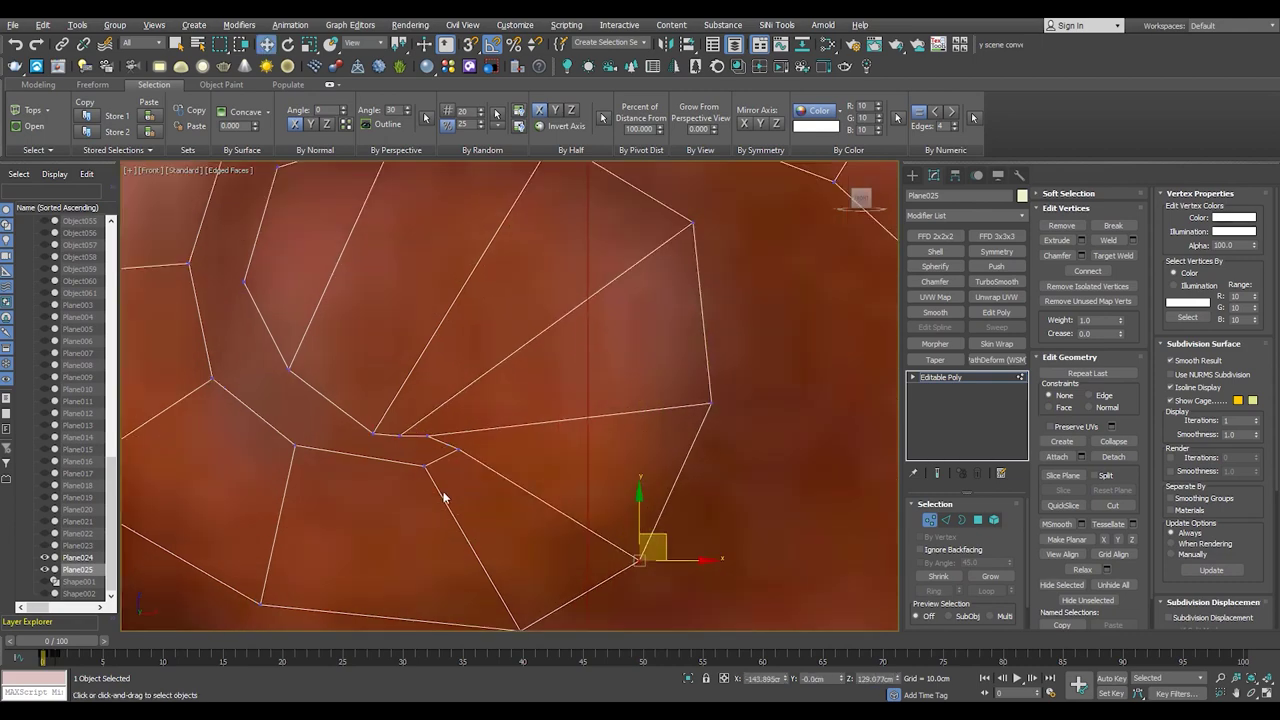
middle_click_drag(428, 451, 485, 361)
- Move the curl's bottom vertices to smooth the lower curve
left_click(582, 536)
left_click_drag(582, 536, 462, 540)
left_click(505, 372)
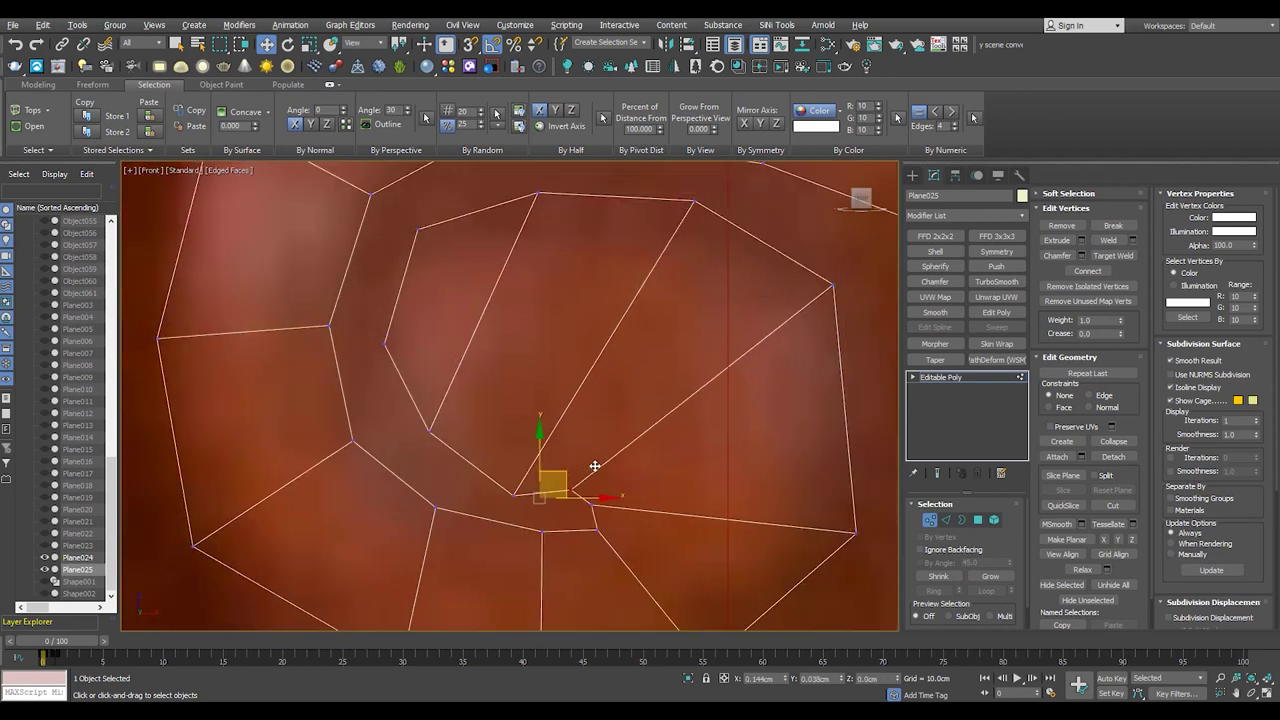
left_click_drag(452, 521, 512, 517)
mouse_move(449, 550)
left_mouse_down()
mouse_move(651, 460)
mouse_move(812, 340)
left_mouse_up()
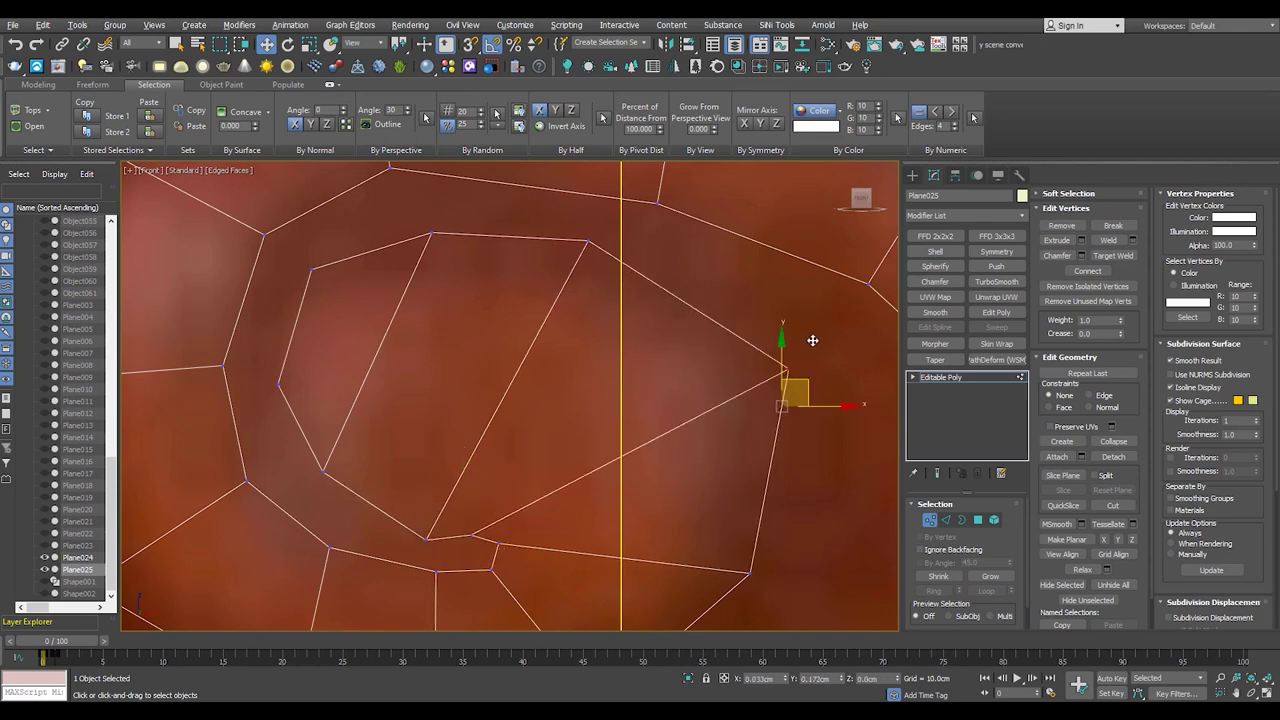
scroll(443, 543, "down", 3)
scroll(457, 491, "up", 3)
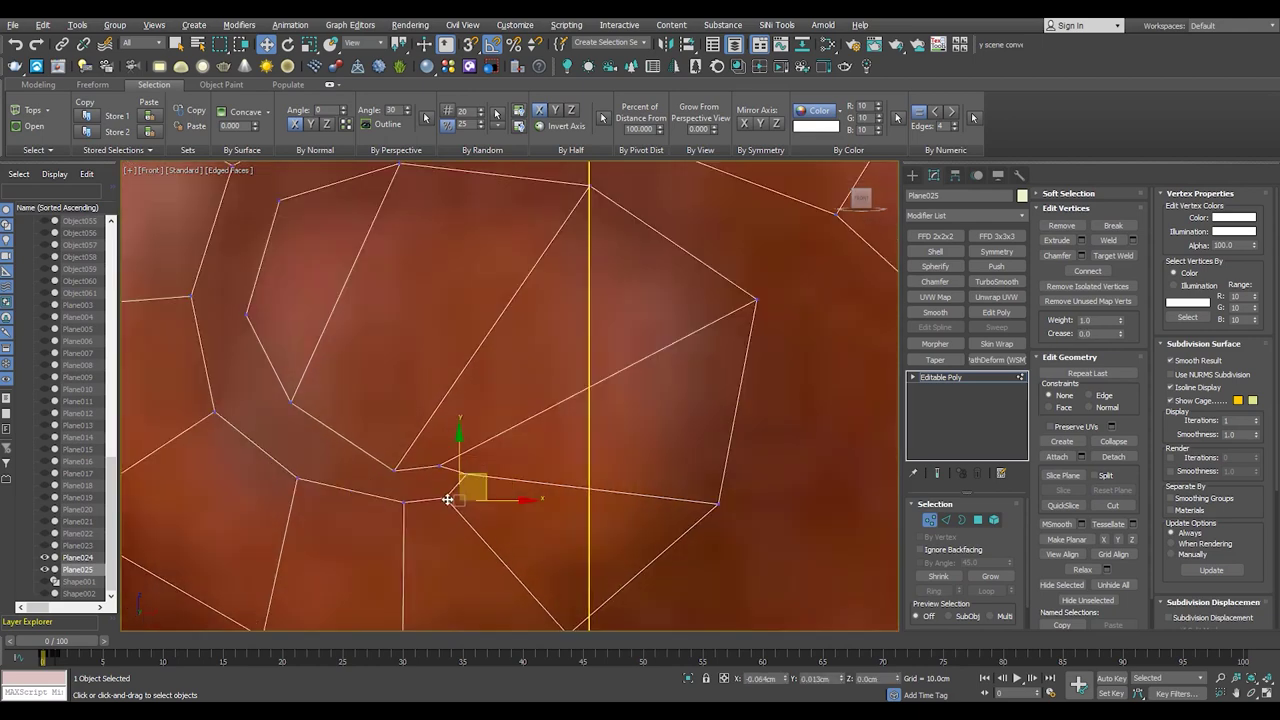
scroll(603, 443, "up", 1)
- Nudge the remaining curl vertices into a tight, round spiral
left_click(614, 437)
left_click(452, 472)
left_click(312, 437)
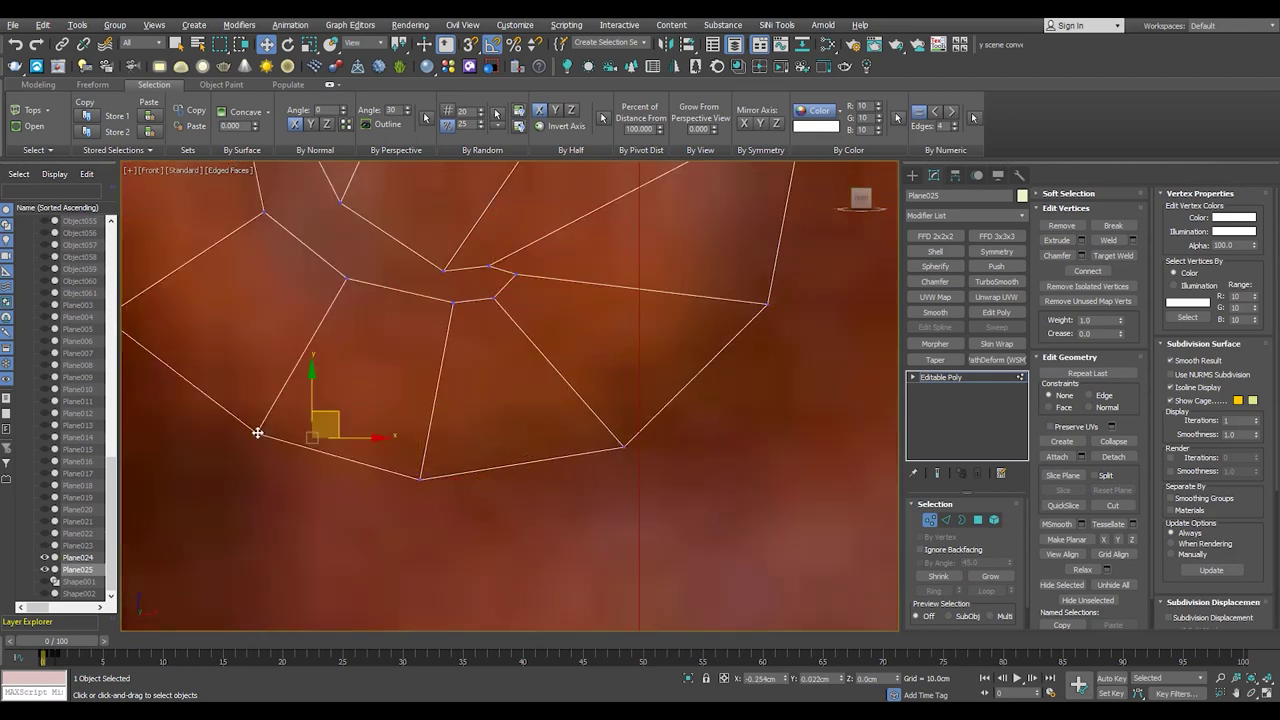
middle_click_drag(257, 434, 361, 504)
scroll(496, 480, "down", 2)
scroll(586, 460, "up", 1)
scroll(757, 391, "up", 3)
left_click(757, 391)
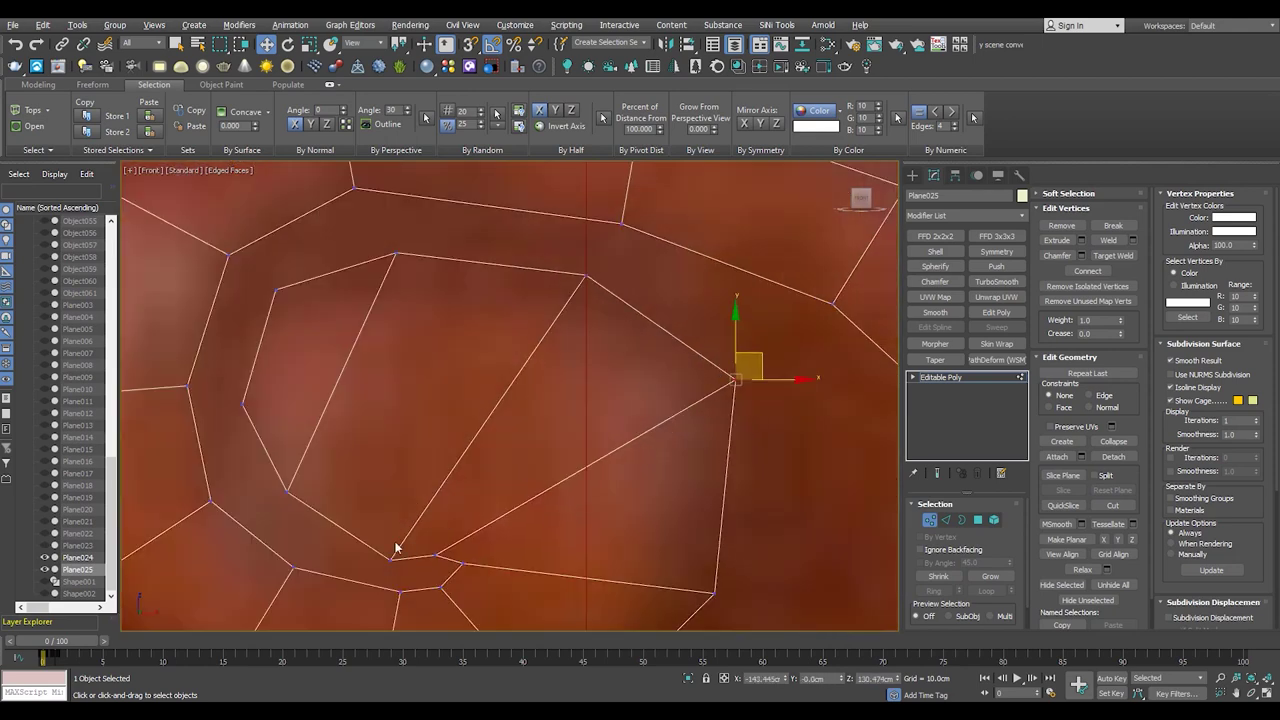
scroll(400, 460, "down", 2)
left_click(381, 364)
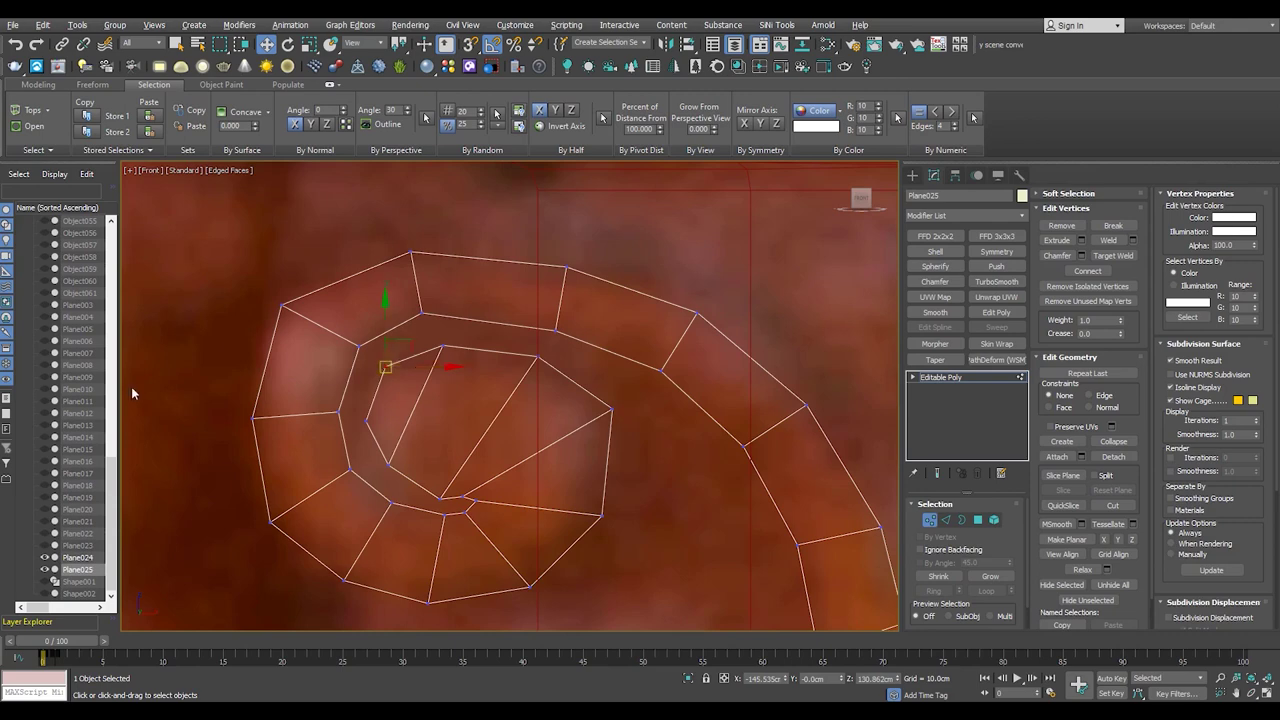
middle_click_drag(392, 405, 350, 363)
scroll(457, 408, "up", 2)
- Leave vertex and edge editing so the whole spiral leaf object is selected
left_click(380, 505)
scroll(541, 320, "down", 3)
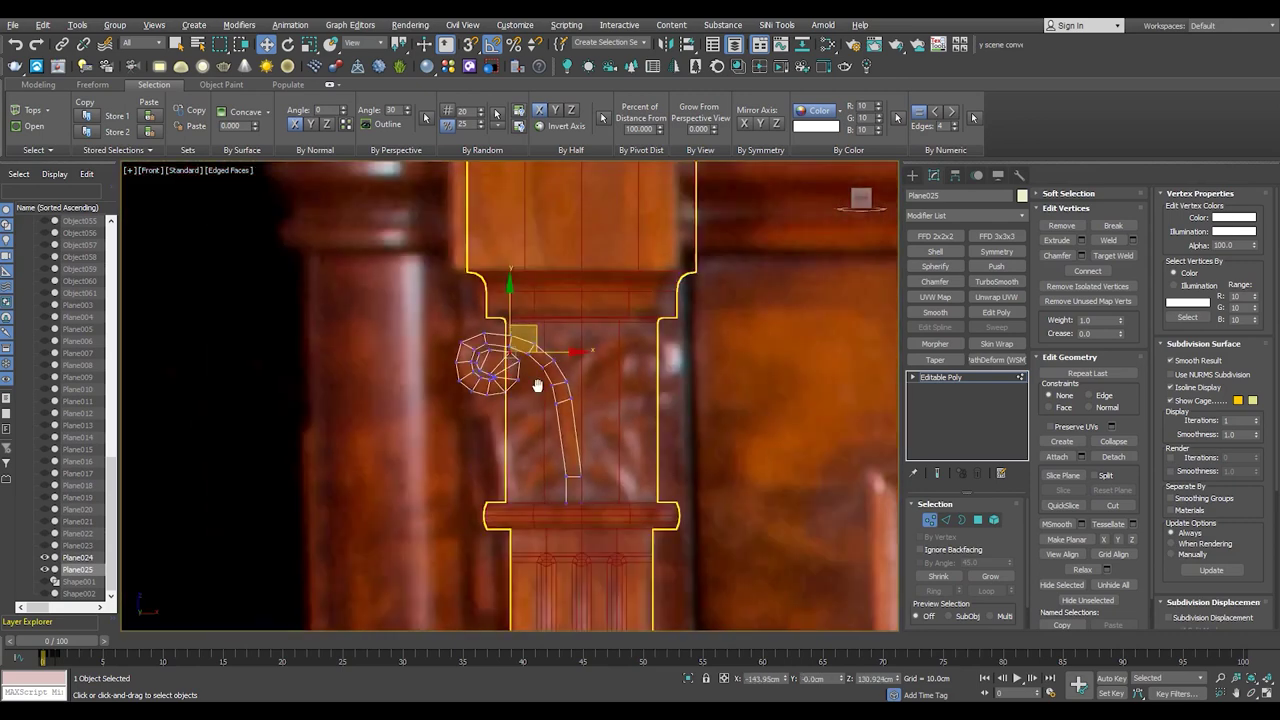
scroll(480, 380, "up", 3)
left_click(940, 377)
scroll(420, 388, "down", 1)
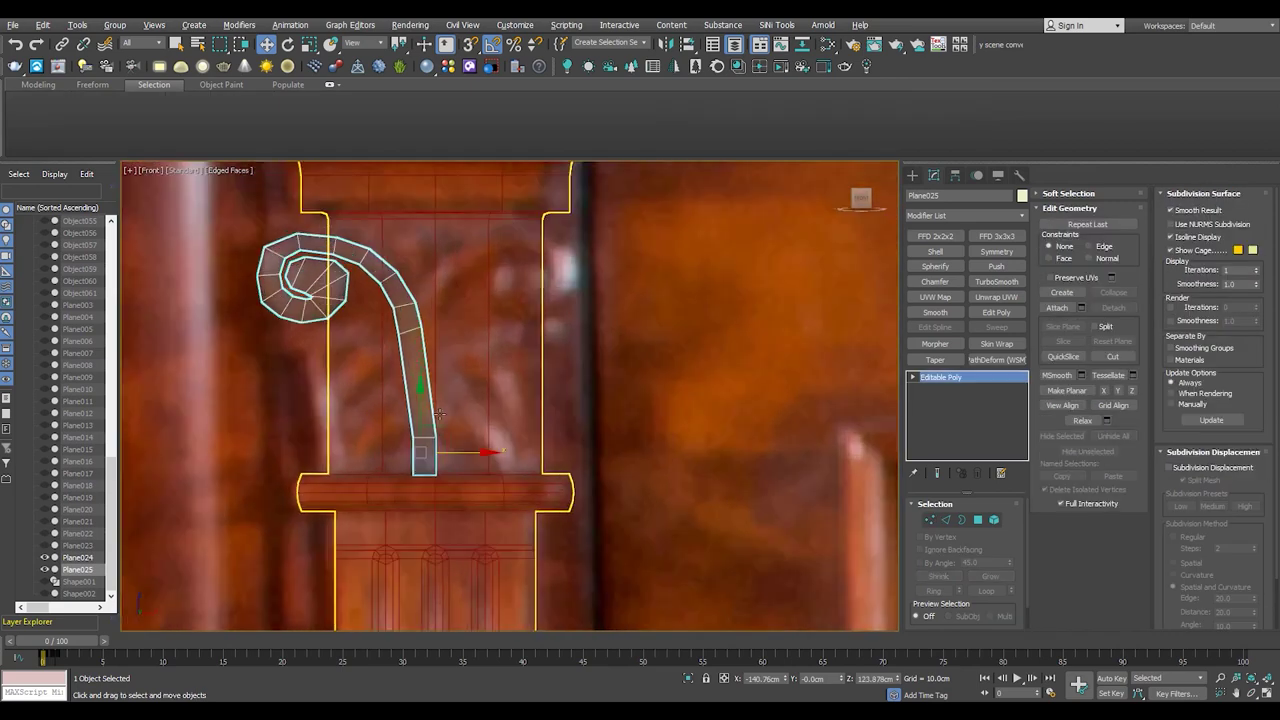
scroll(418, 387, "up", 2)
key("2")
scroll(418, 346, "down", 1)
left_click(943, 377)
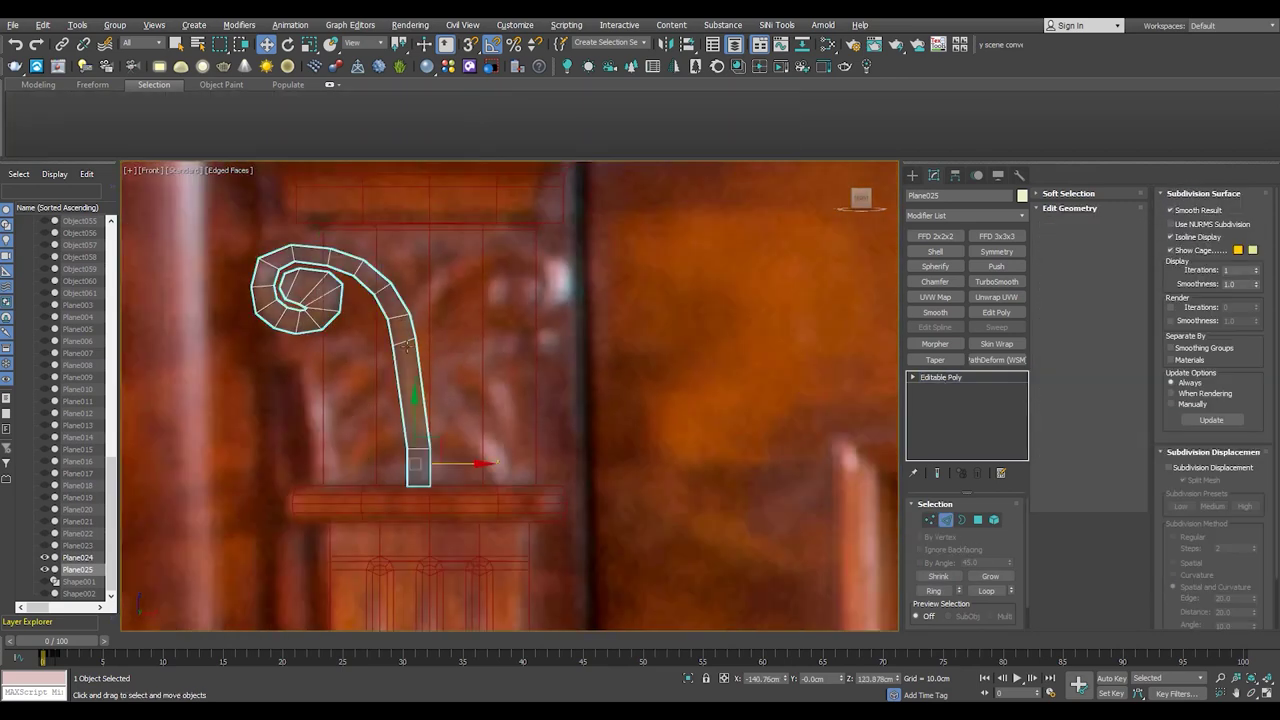
scroll(302, 284, "up", 3)
scroll(510, 400, "down", 3)
scroll(500, 420, "up", 2)
- Shift-drag a copy of the spiral to the right and mirror it on the X axis
left_click_drag(455, 505, 575, 512, "shift")
key("Return")
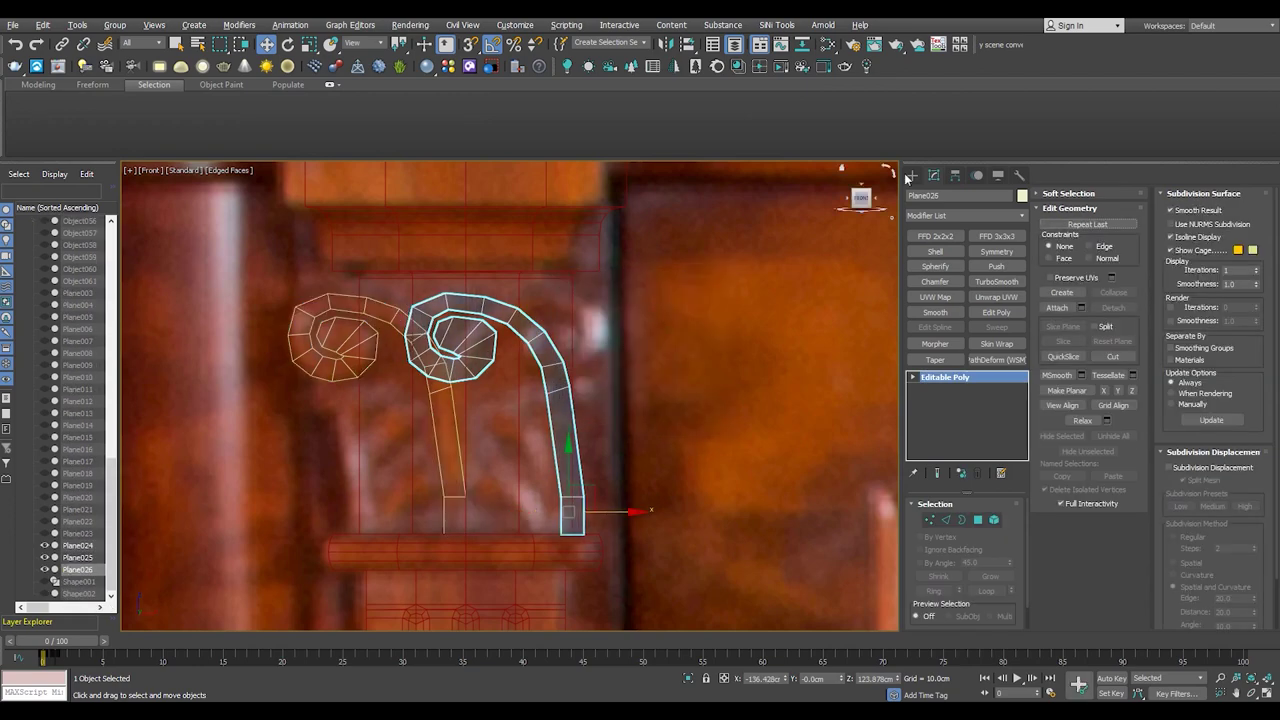
left_click(665, 44)
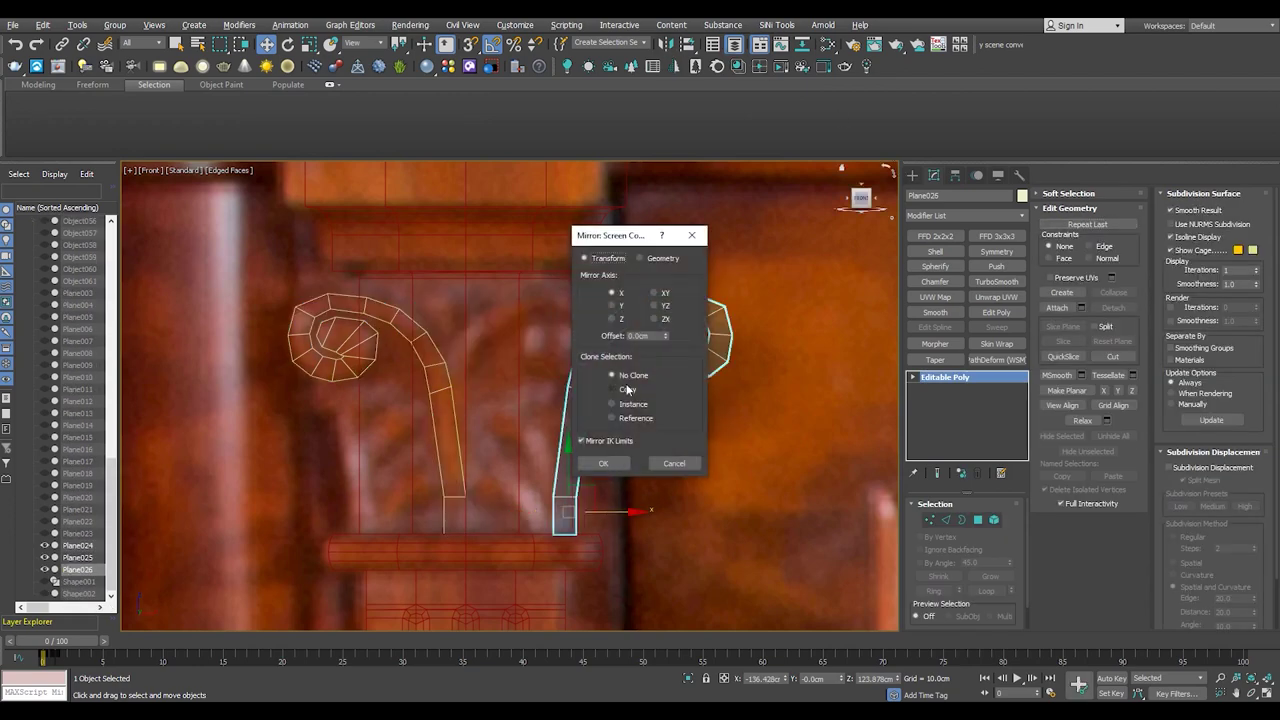
left_click(603, 463)
scroll(755, 415, "up", 4)
- Slide the mirrored spiral left so the two stems meet
key("1")
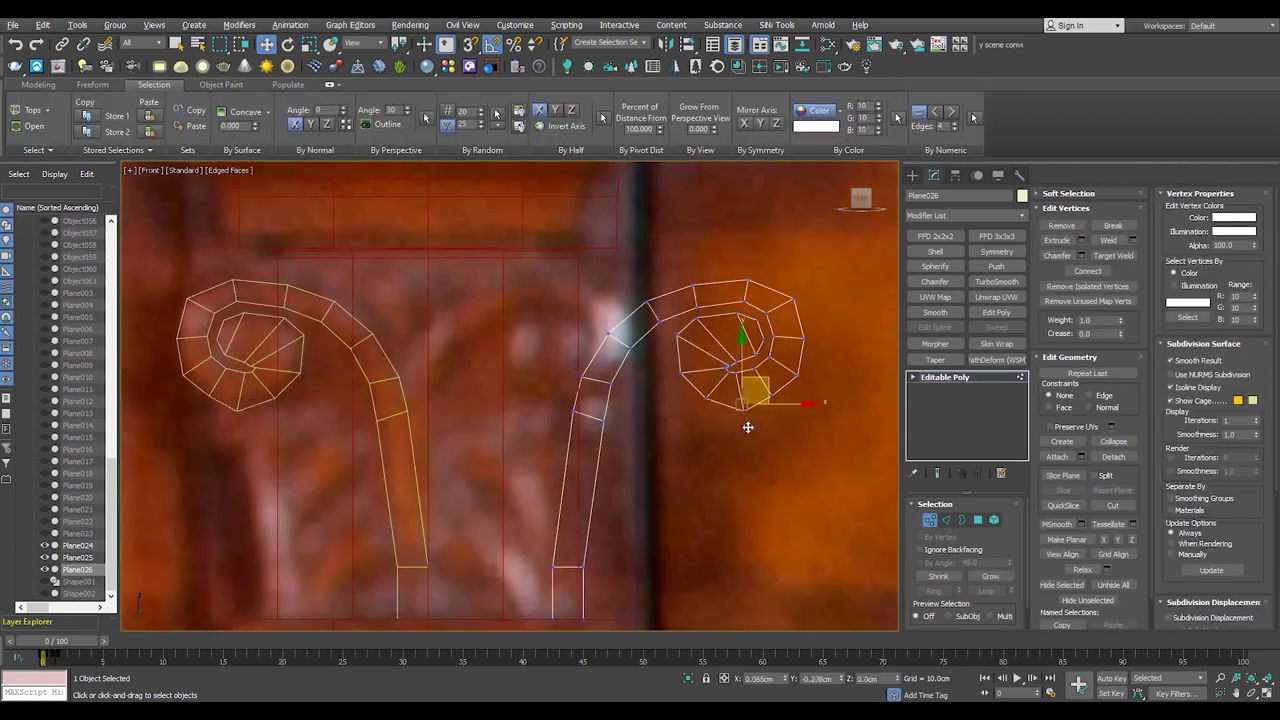
left_click(959, 383)
left_click_drag(629, 586, 430, 586)
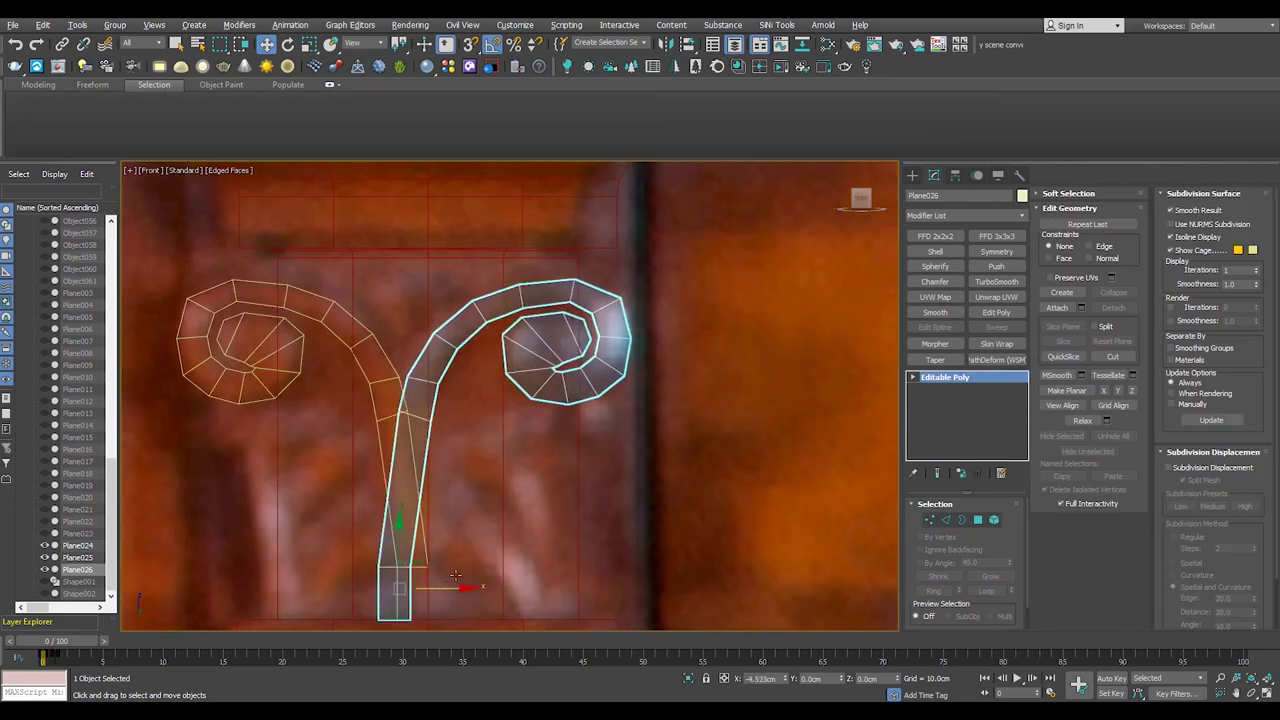
scroll(537, 408, "up", 4)
- Move the vertices at the centre of the mirrored curl into place
key("1")
scroll(806, 409, "up", 5)
scroll(806, 409, "down", 5)
scroll(608, 357, "up", 5)
key("F4")
left_click_drag(621, 381, 563, 427)
key("F4")
left_click_drag(521, 238, 441, 225)
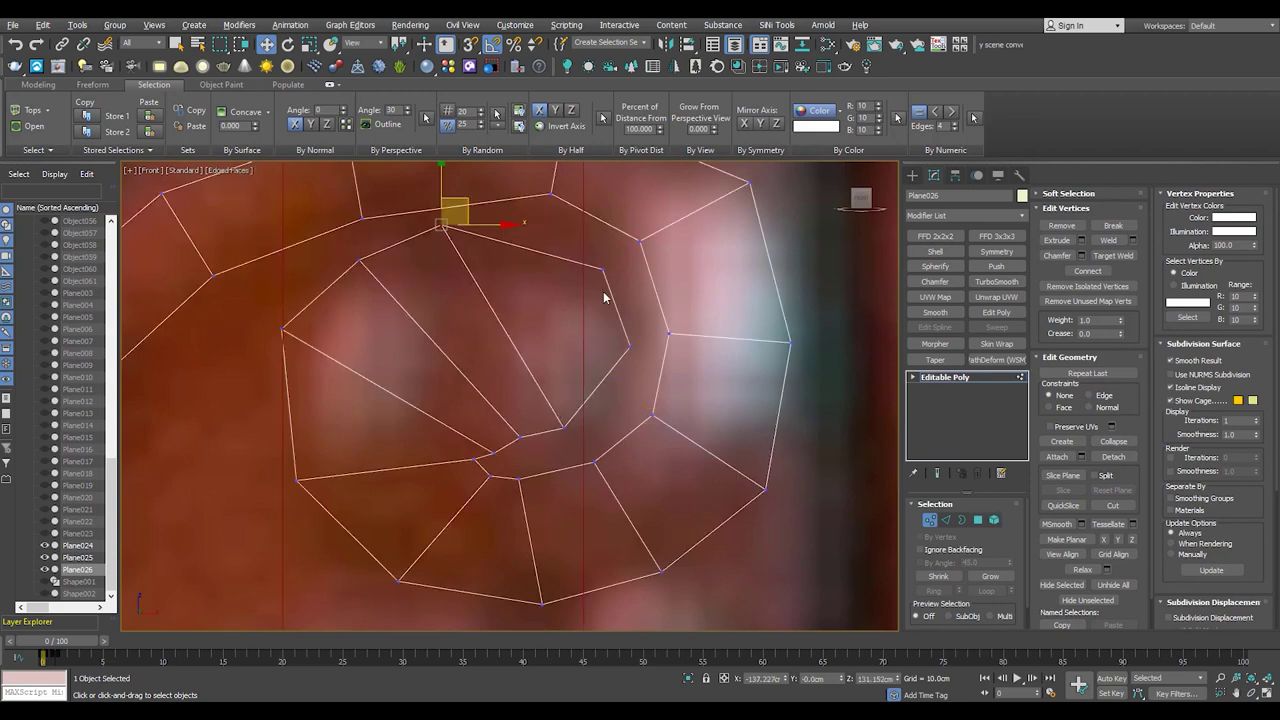
- Select the curl's two centre polygons and Spherify them into an octagon
key("4")
left_click(544, 340)
left_click(422, 345, "ctrl")
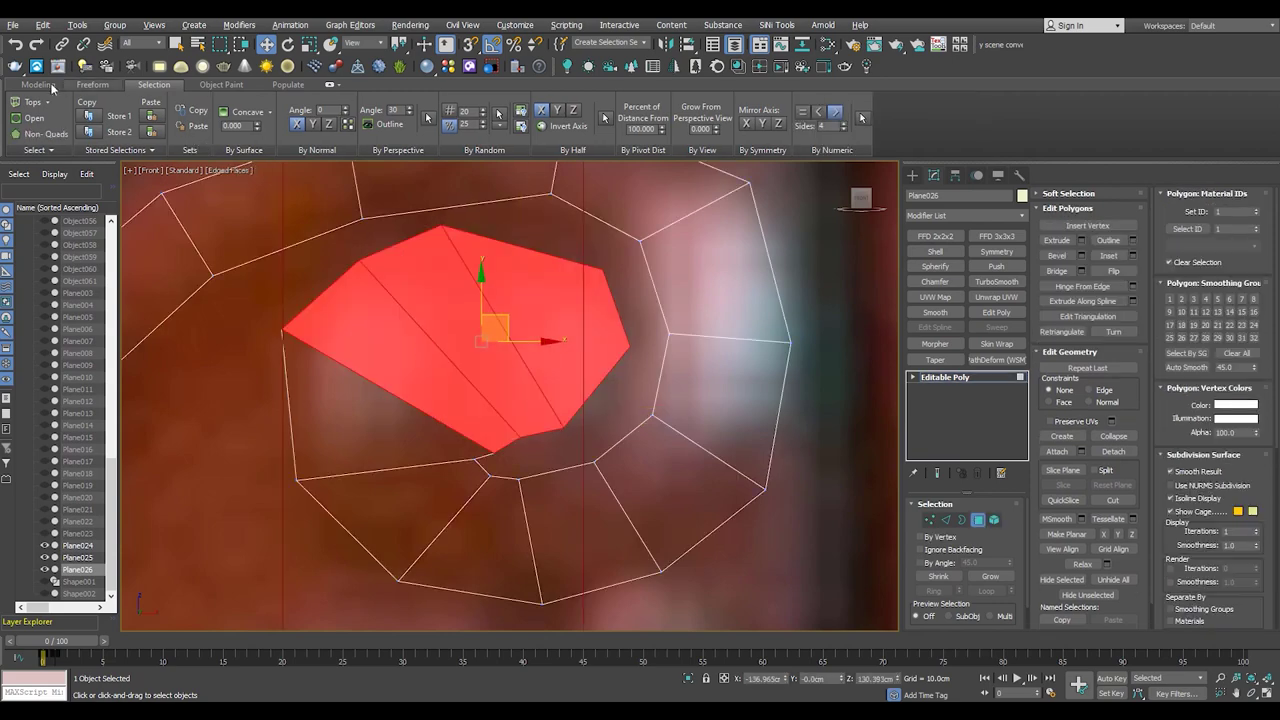
left_click(38, 84)
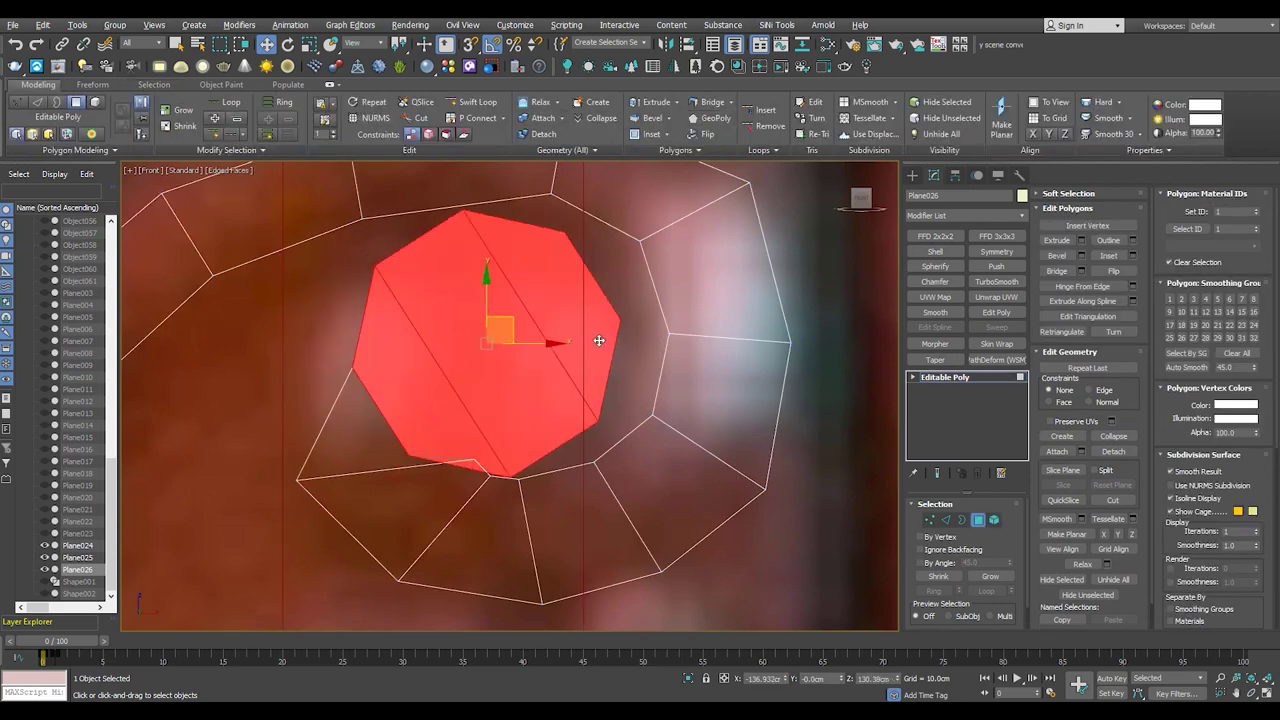
scroll(520, 305, "down", 3)
left_click(934, 266)
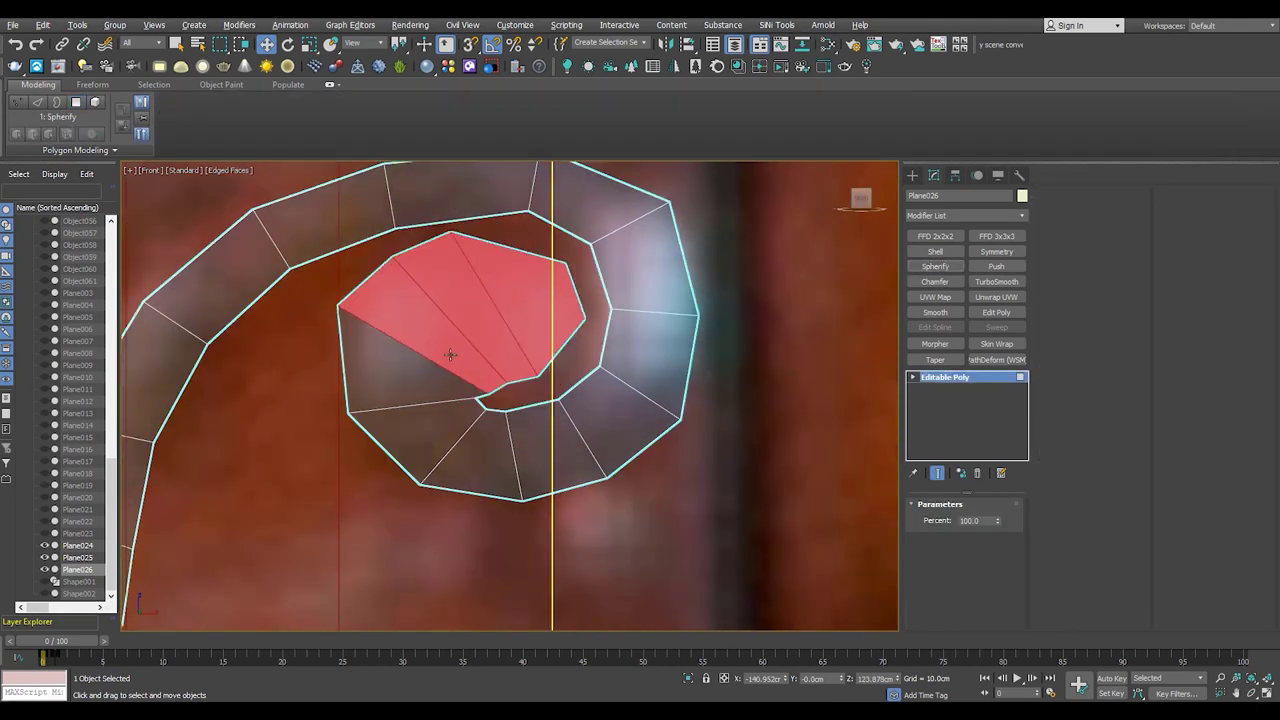
scroll(500, 340, "up", 2)
- Pull the octagon's left vertex outward and shift the centre polygon down-left
key("1")
left_click_drag(358, 314, 305, 300)
left_click(458, 428)
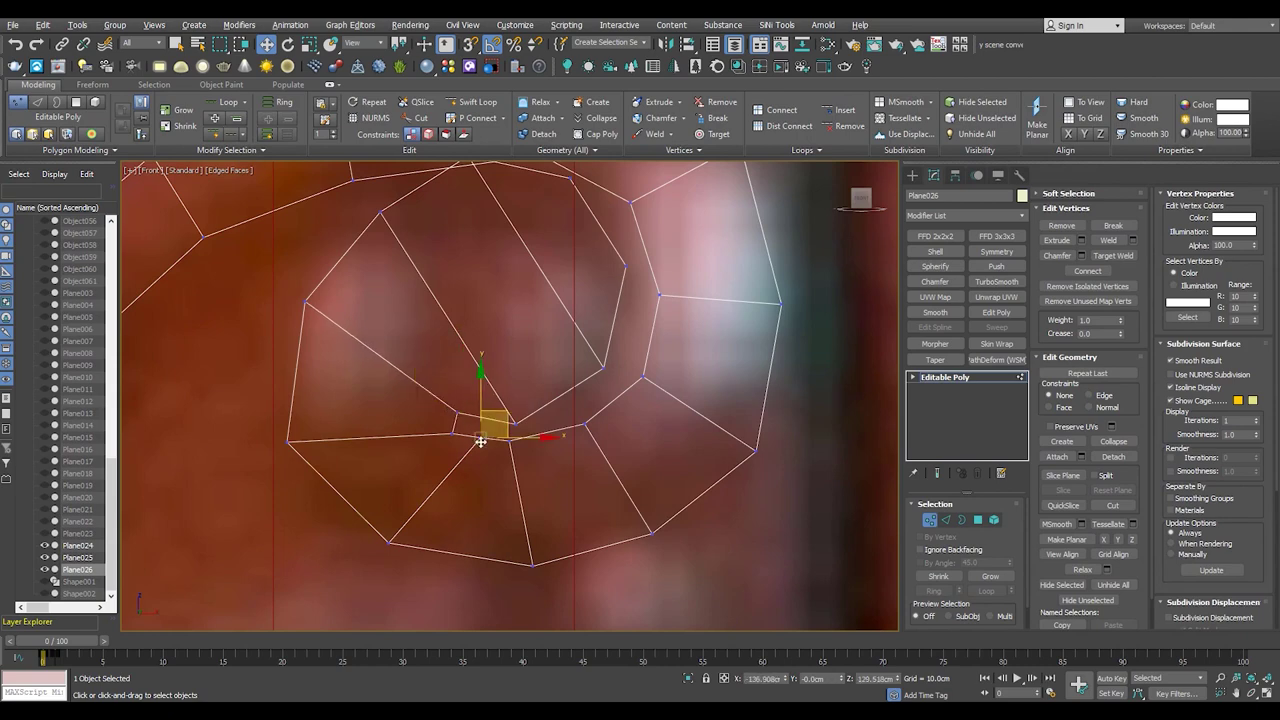
key("4")
scroll(500, 360, "down", 2)
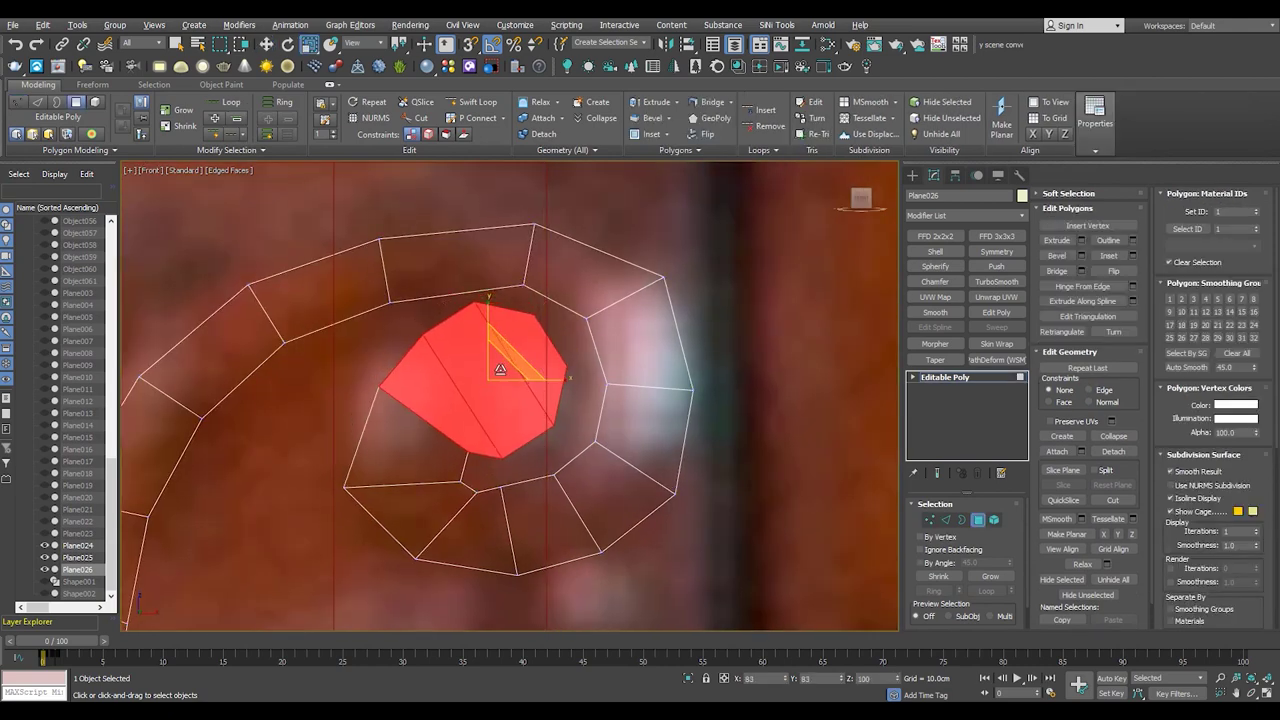
left_click_drag(515, 364, 346, 503)
- Nudge the lower-left and upper-left curl vertices into line, then exit vertex editing
key("1")
left_click(400, 555)
left_click_drag(345, 480, 354, 488)
left_click_drag(370, 397, 363, 403)
left_click(470, 462)
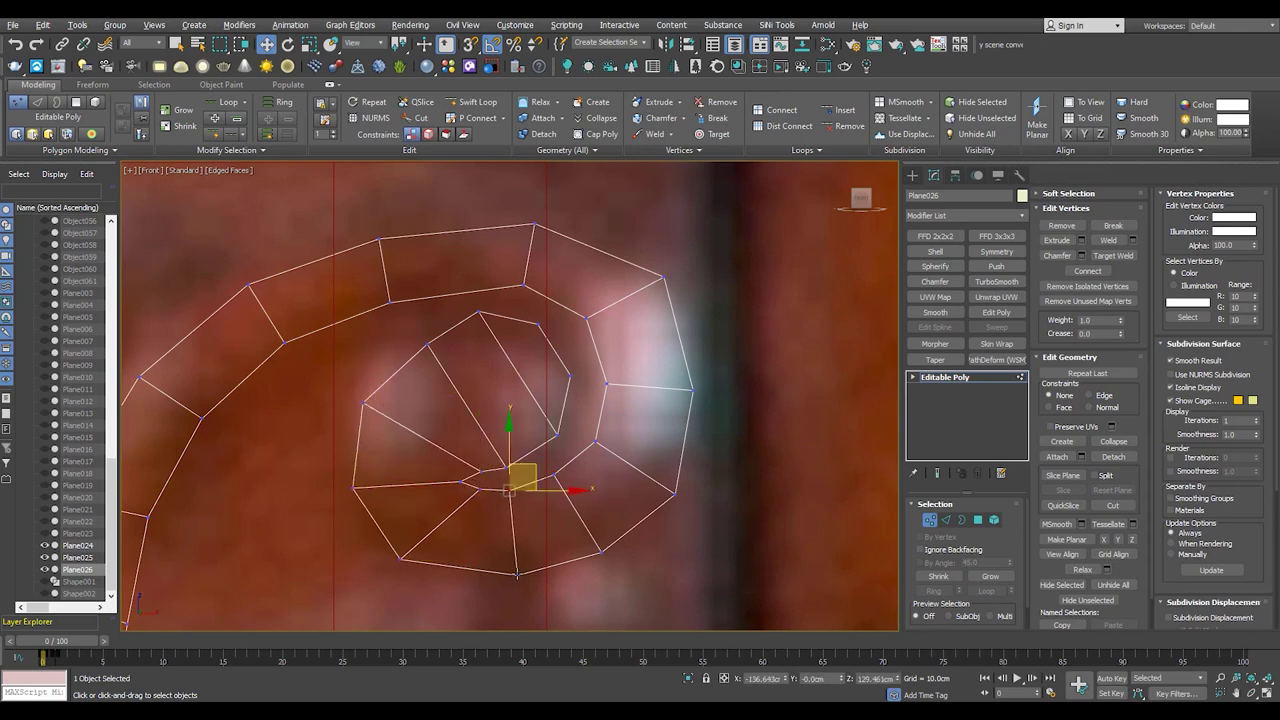
scroll(509, 366, "up", 1)
scroll(380, 374, "down", 3)
scroll(430, 398, "down", 2)
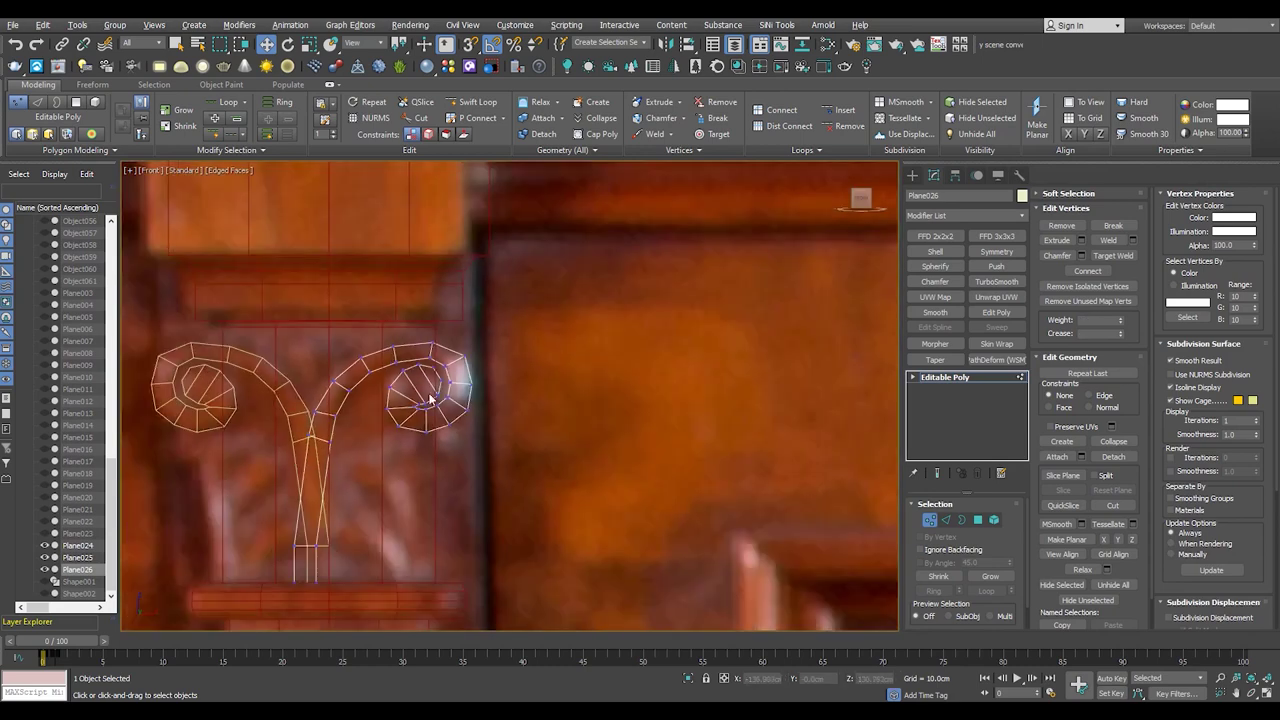
scroll(429, 398, "up", 4)
scroll(429, 398, "down", 3)
left_click(462, 537)
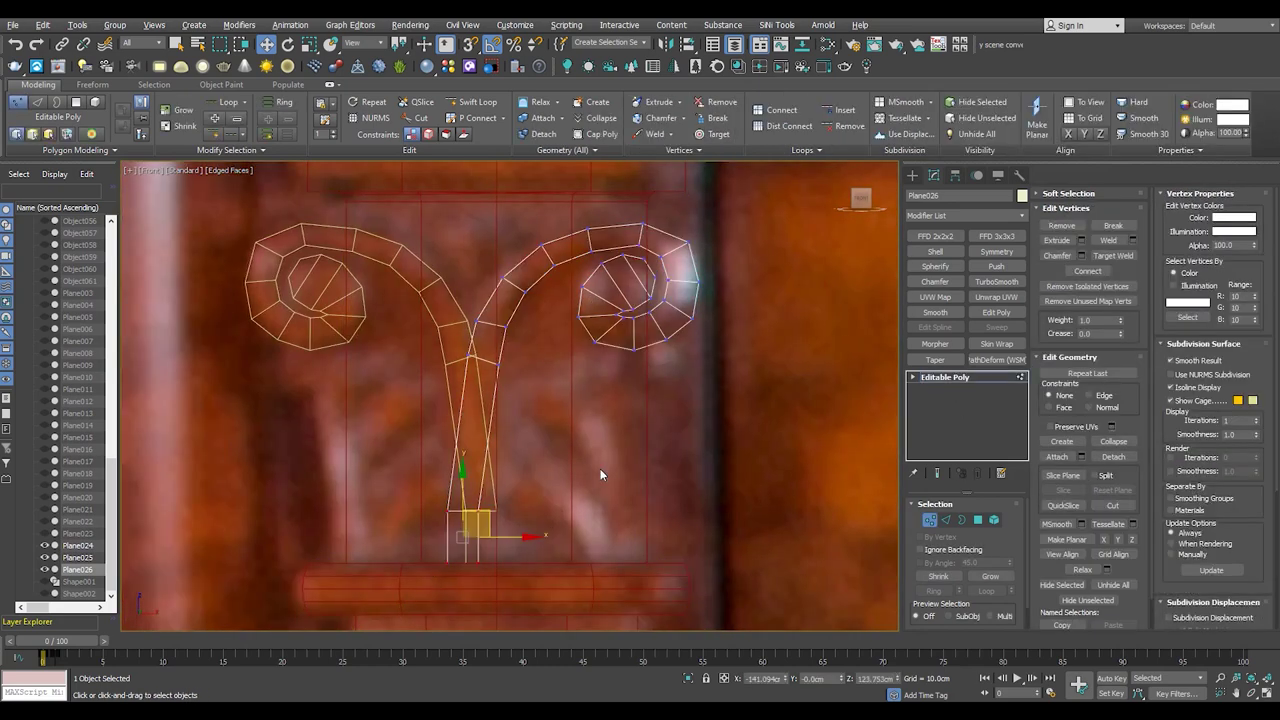
left_click(940, 377)
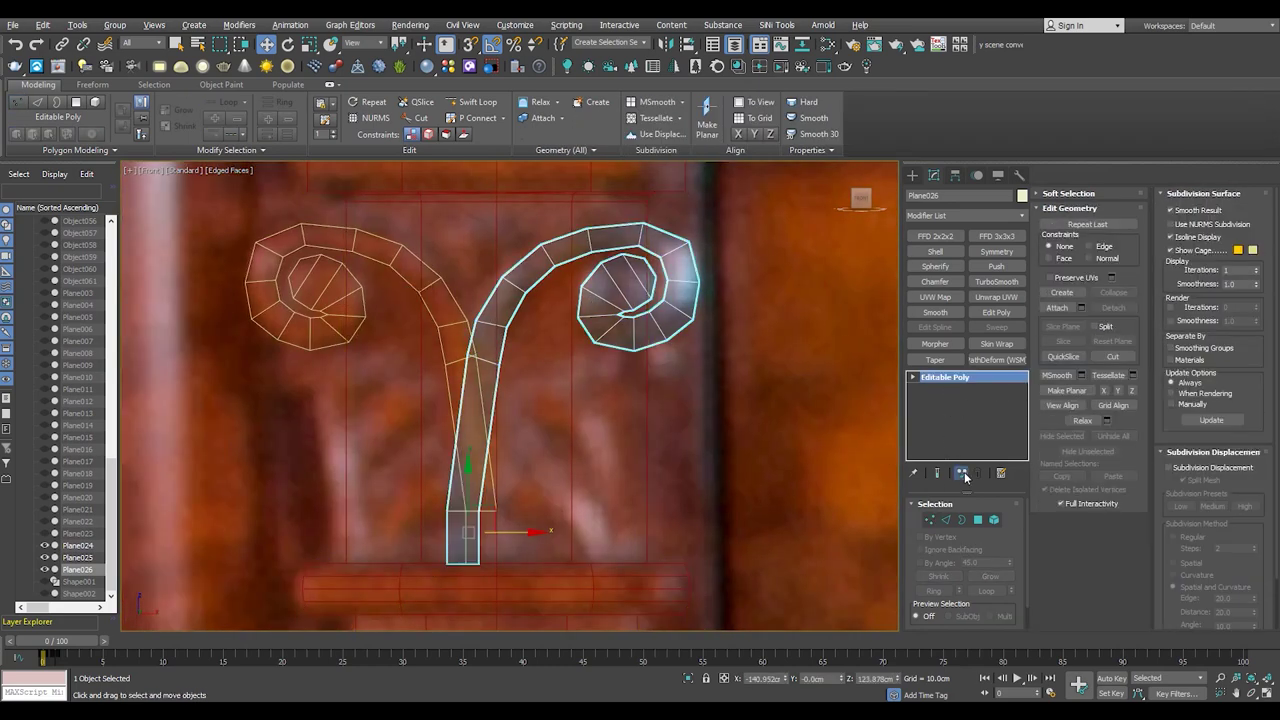
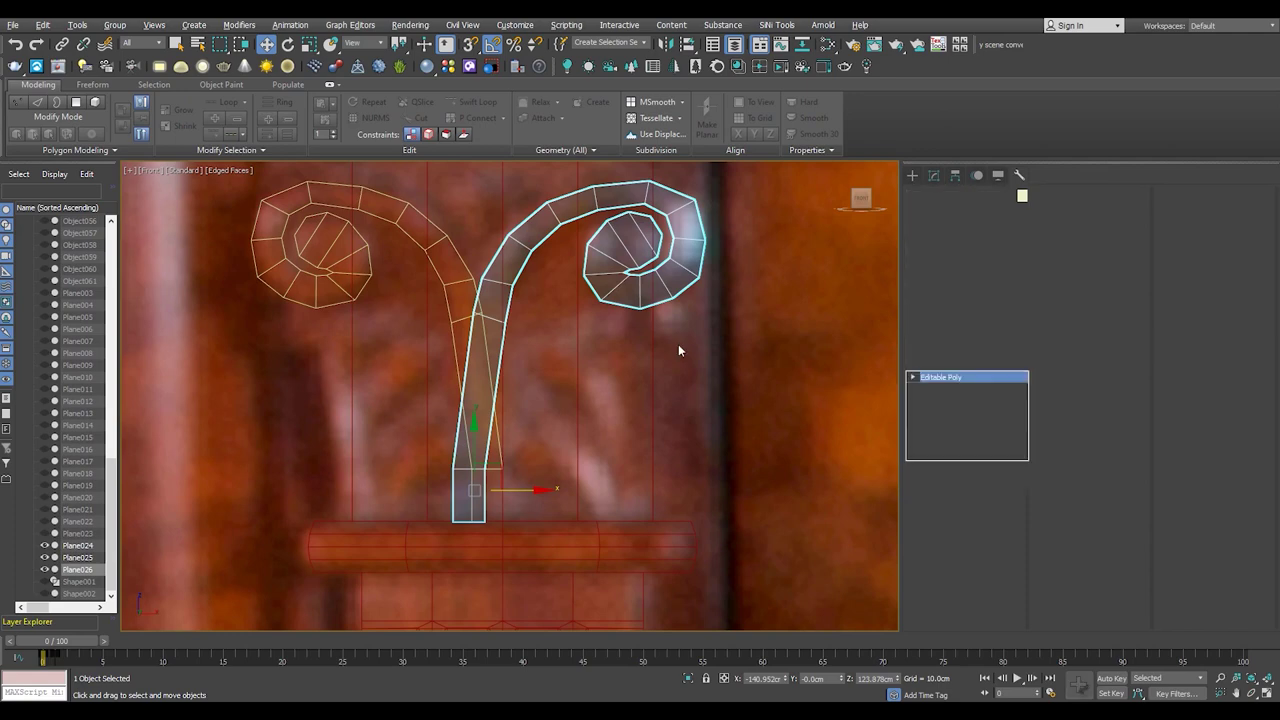
- Snap a stem vertex down into place and realign the vertex at the stem junction
key("4")
key("1")
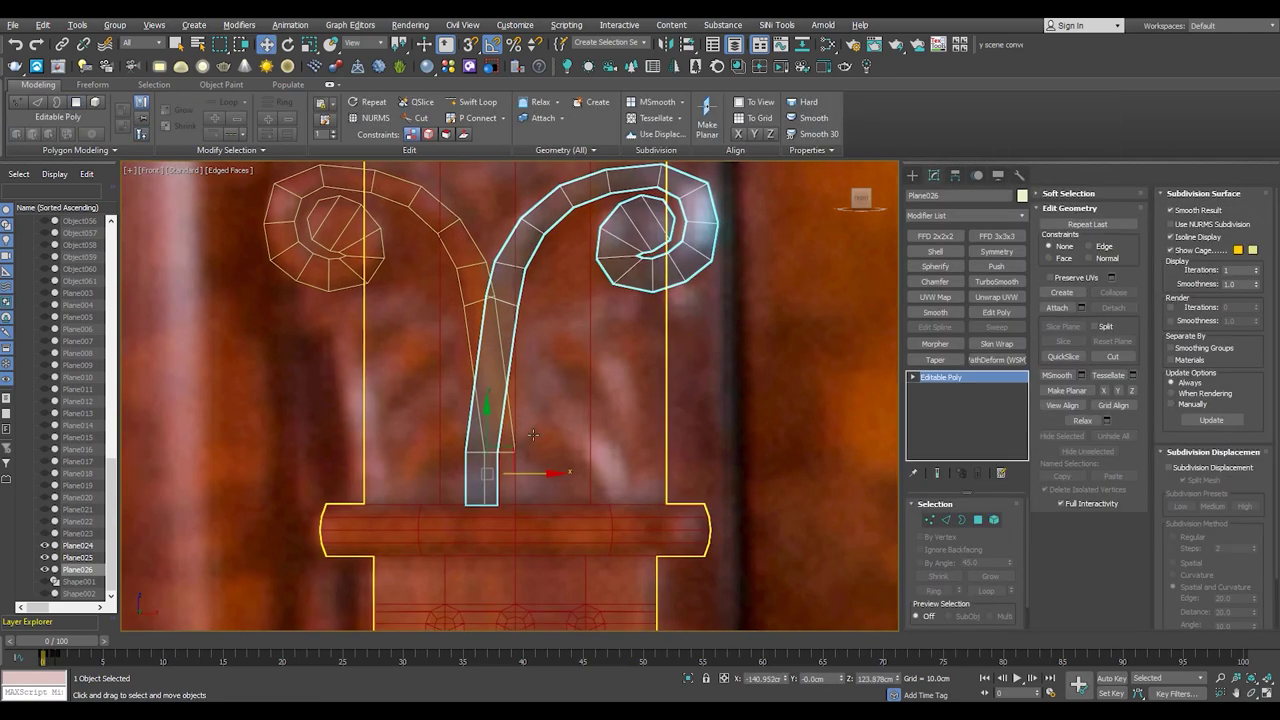
scroll(502, 268, "up", 6)
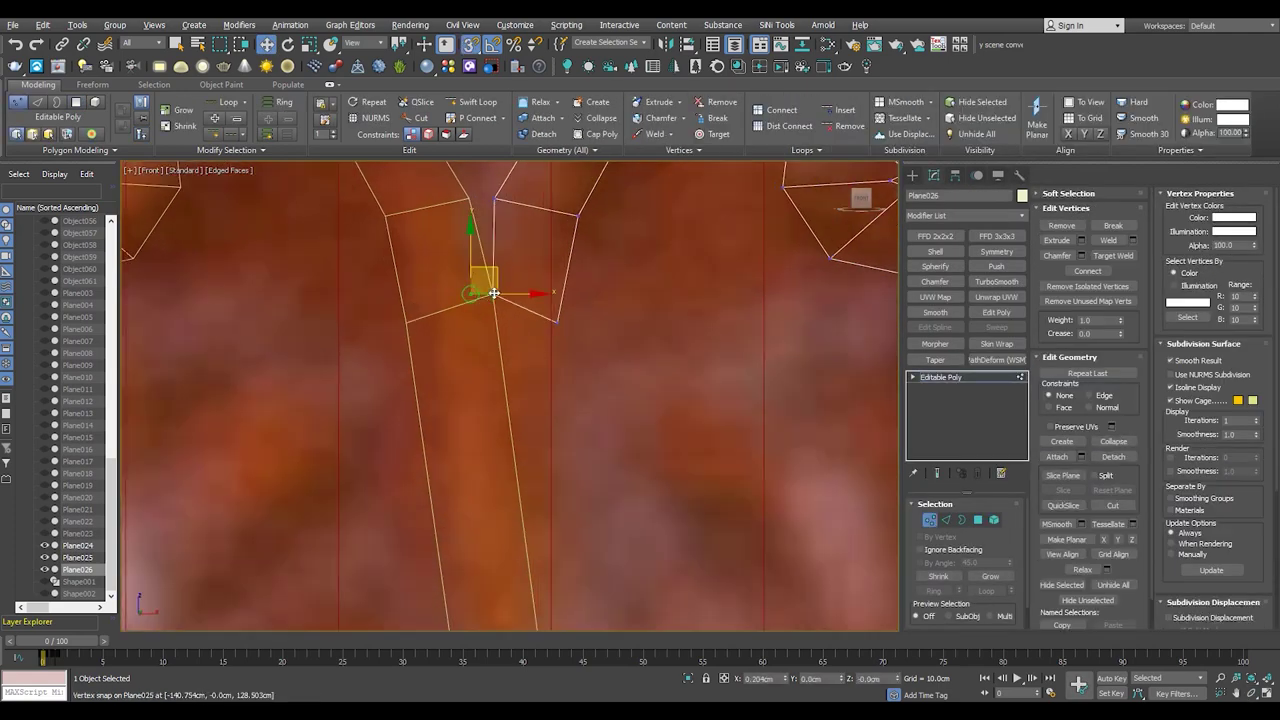
scroll(494, 293, "down", 6)
mouse_move(569, 294)
left_mouse_down()
mouse_move(561, 476)
mouse_move(529, 443)
mouse_move(533, 376)
left_mouse_up()
scroll(586, 371, "up", 4)
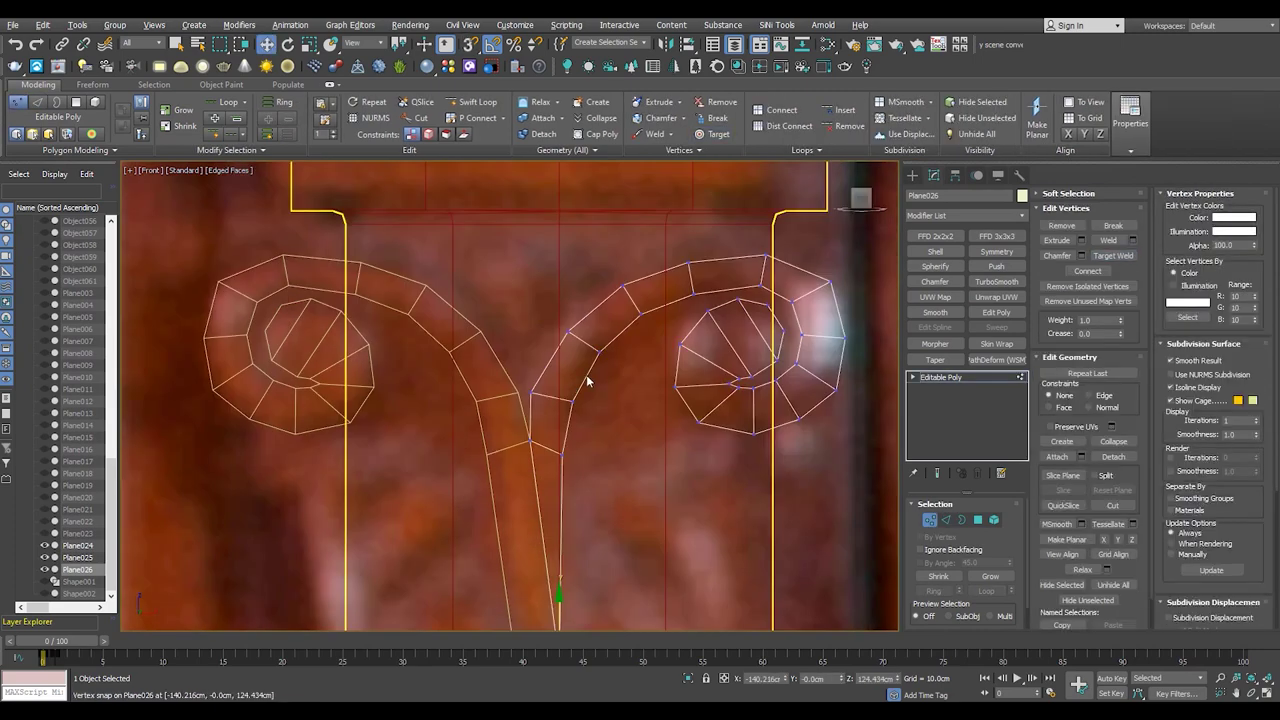
scroll(544, 358, "down", 2)
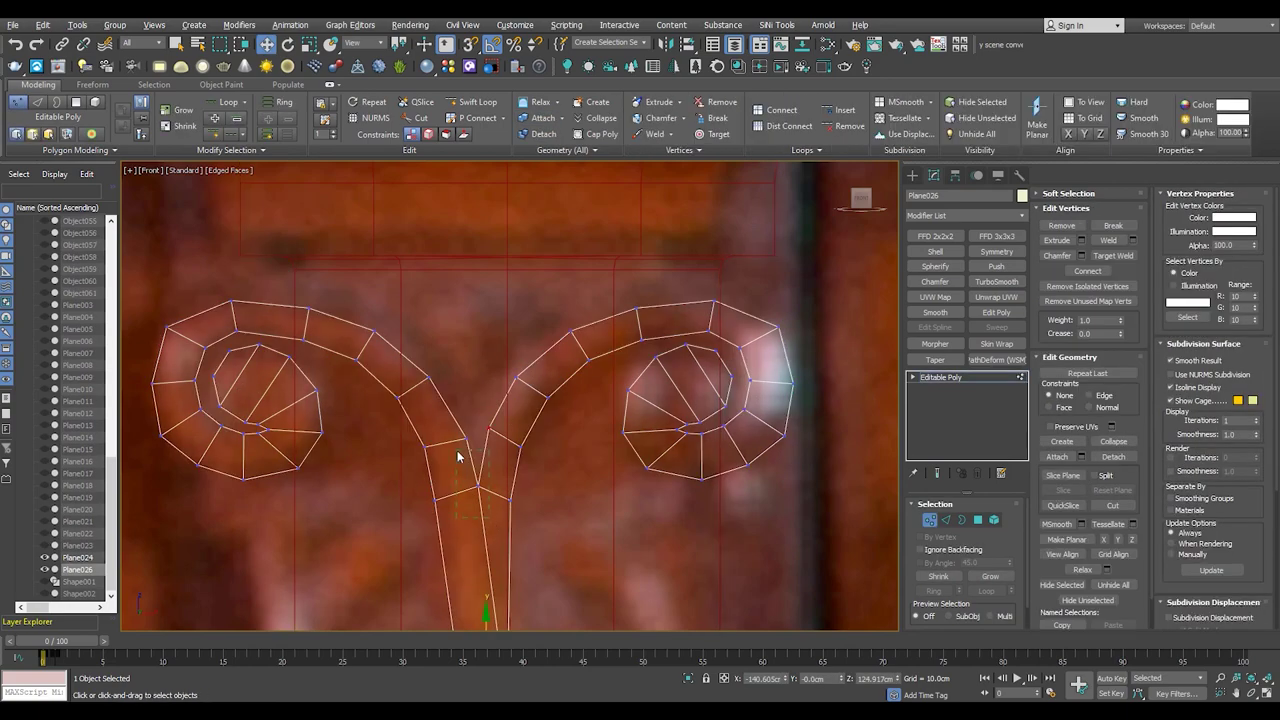
middle_click_drag(460, 449, 487, 361)
middle_click_drag(527, 697, 527, 420)
scroll(527, 420, "up", 4)
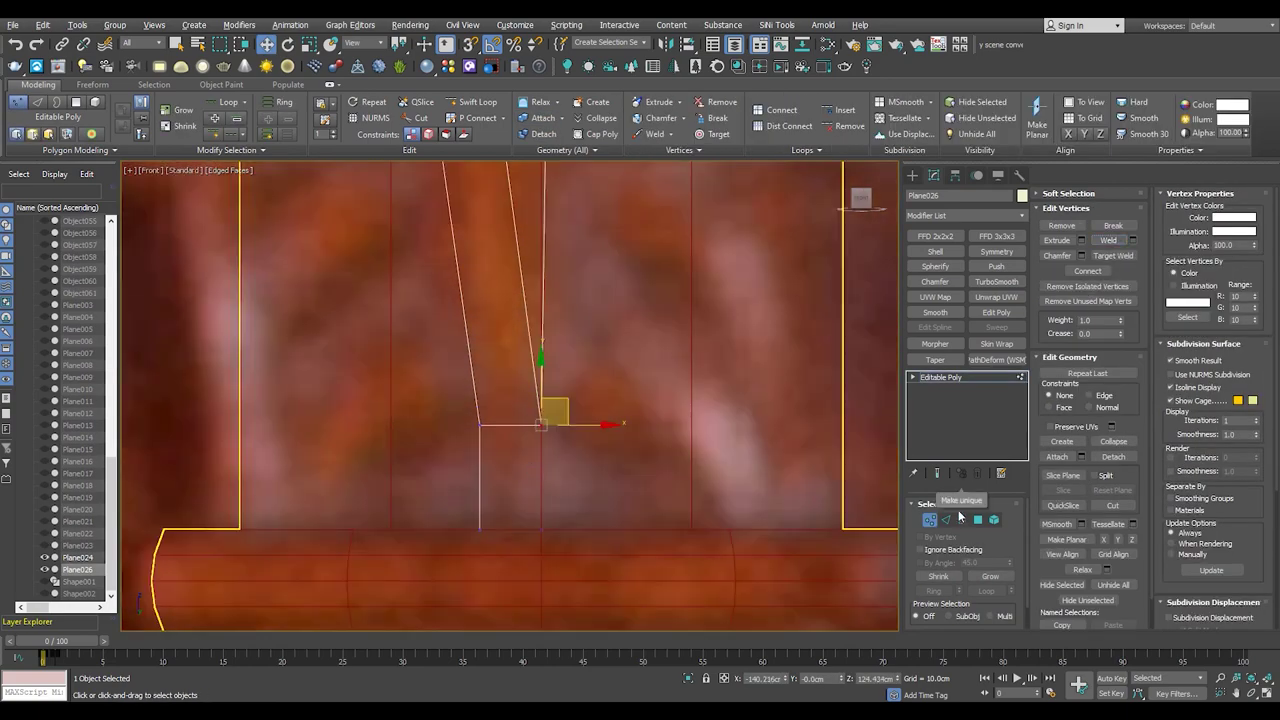
scroll(394, 431, "down", 3)
left_click(474, 432)
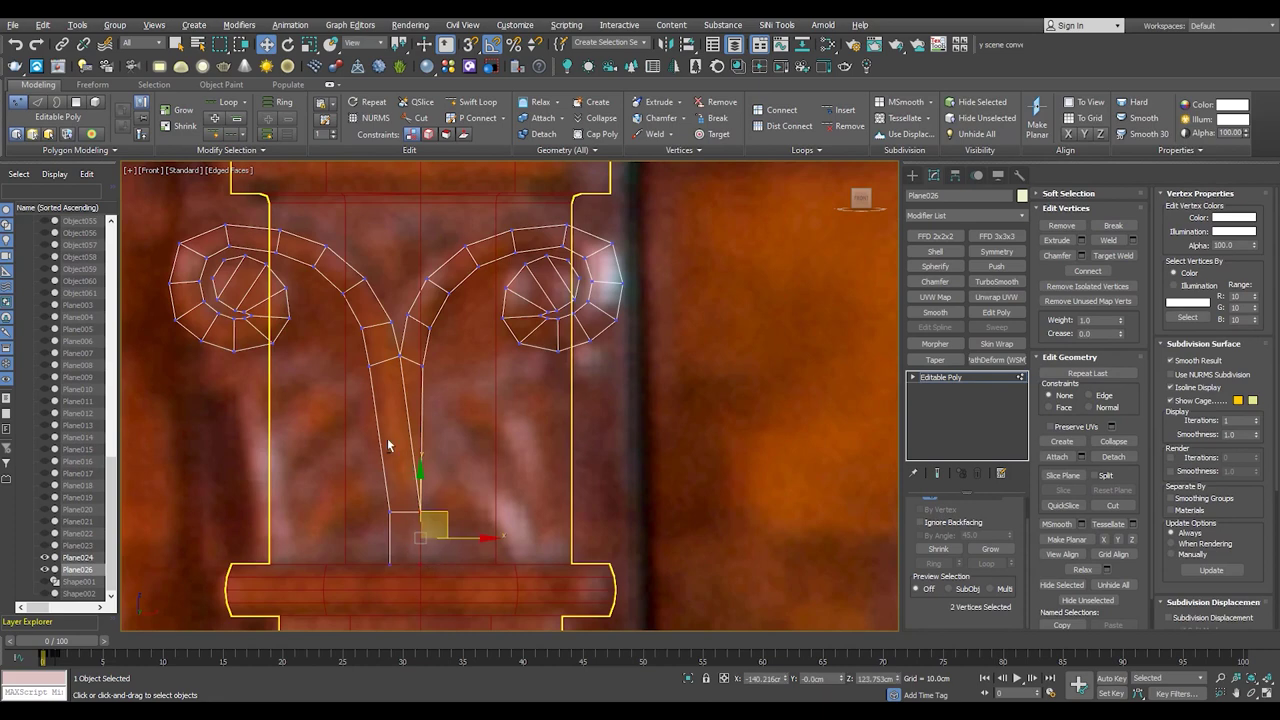
scroll(449, 480, "up", 3)
scroll(447, 486, "up", 3)
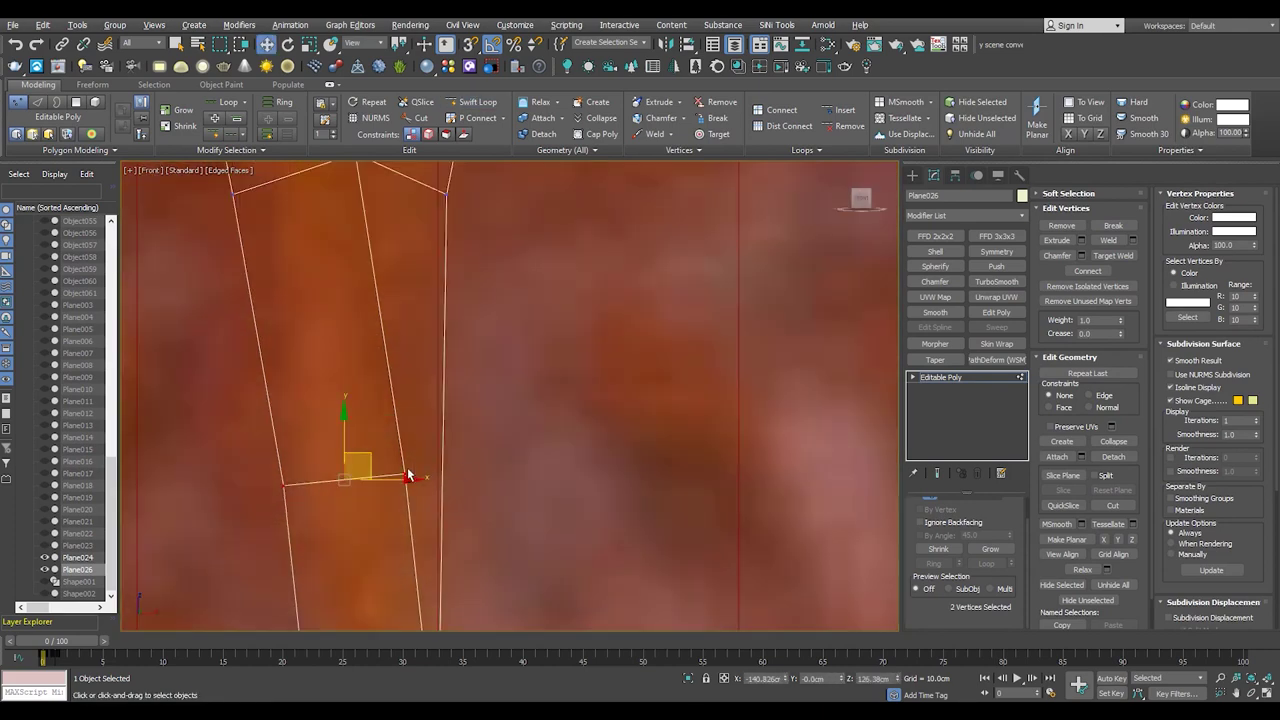
- Insert an edge loop near the base of the stem with Swift Loop
key("alt+c")
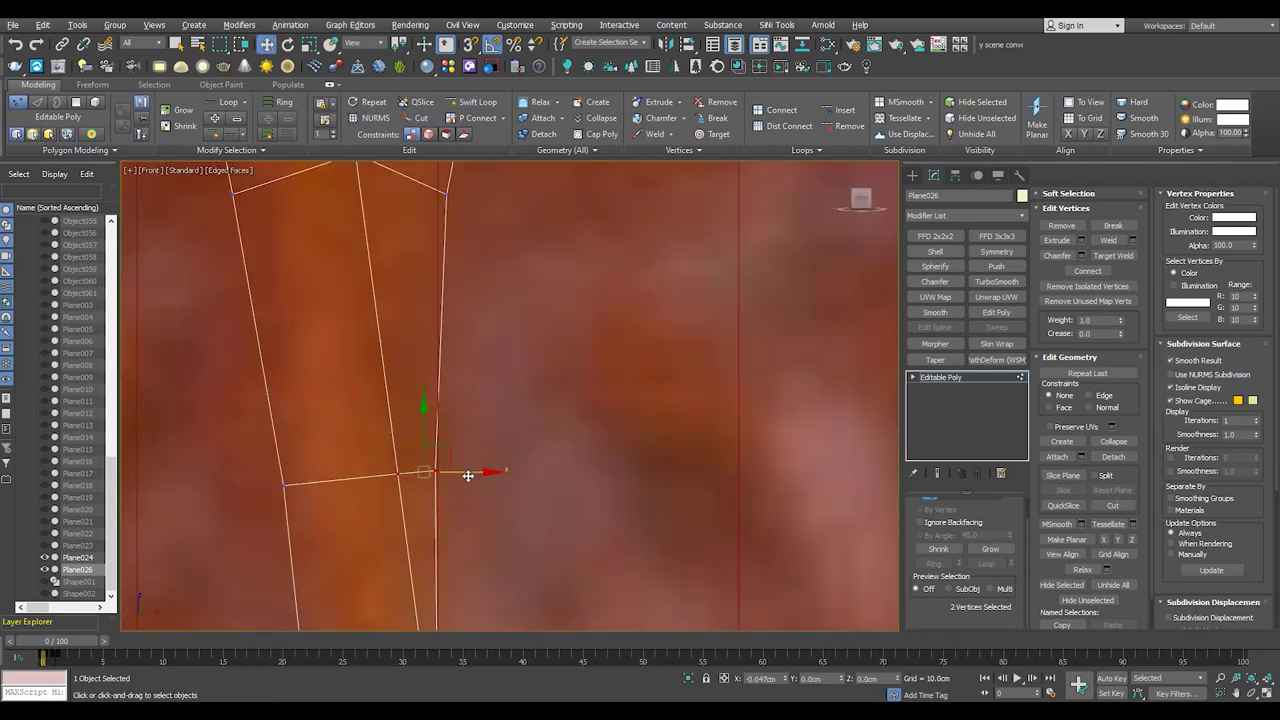
left_click(375, 520)
scroll(404, 290, "down", 2)
scroll(425, 440, "down", 2)
scroll(430, 315, "up", 3)
key("shift+alt+w")
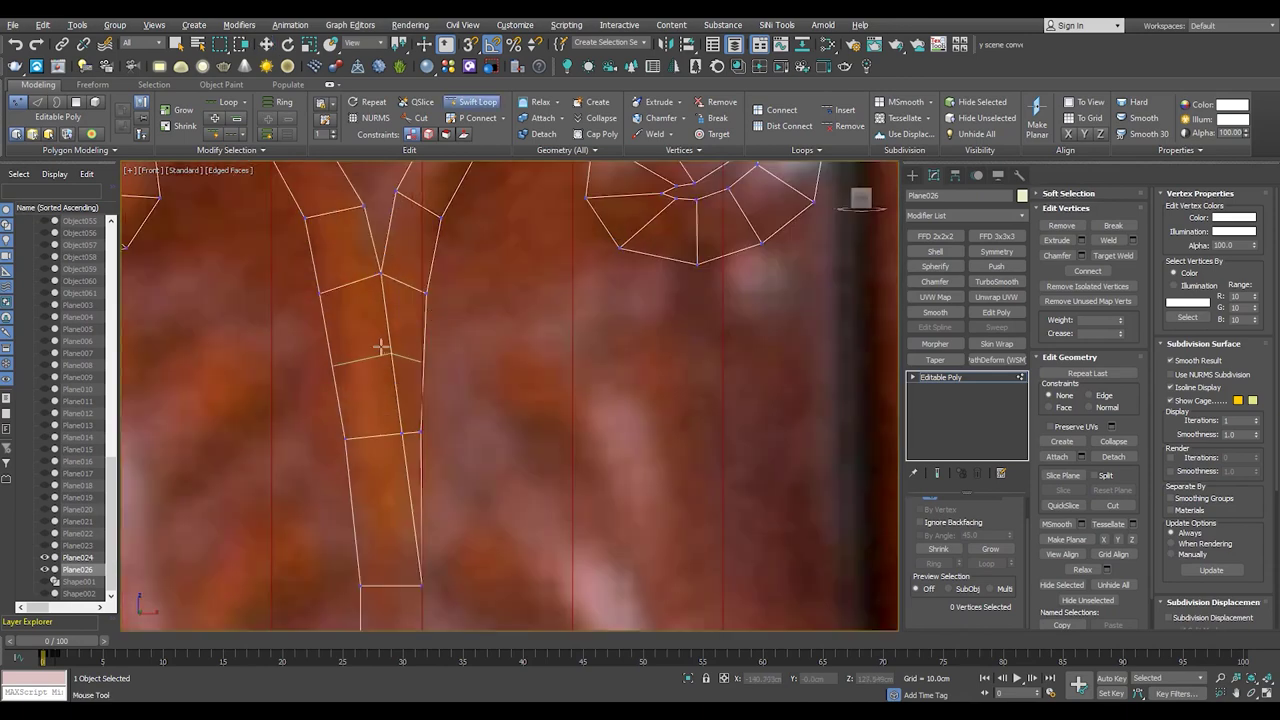
scroll(537, 400, "down", 3)
scroll(421, 416, "up", 3)
left_click(433, 510)
key("w")
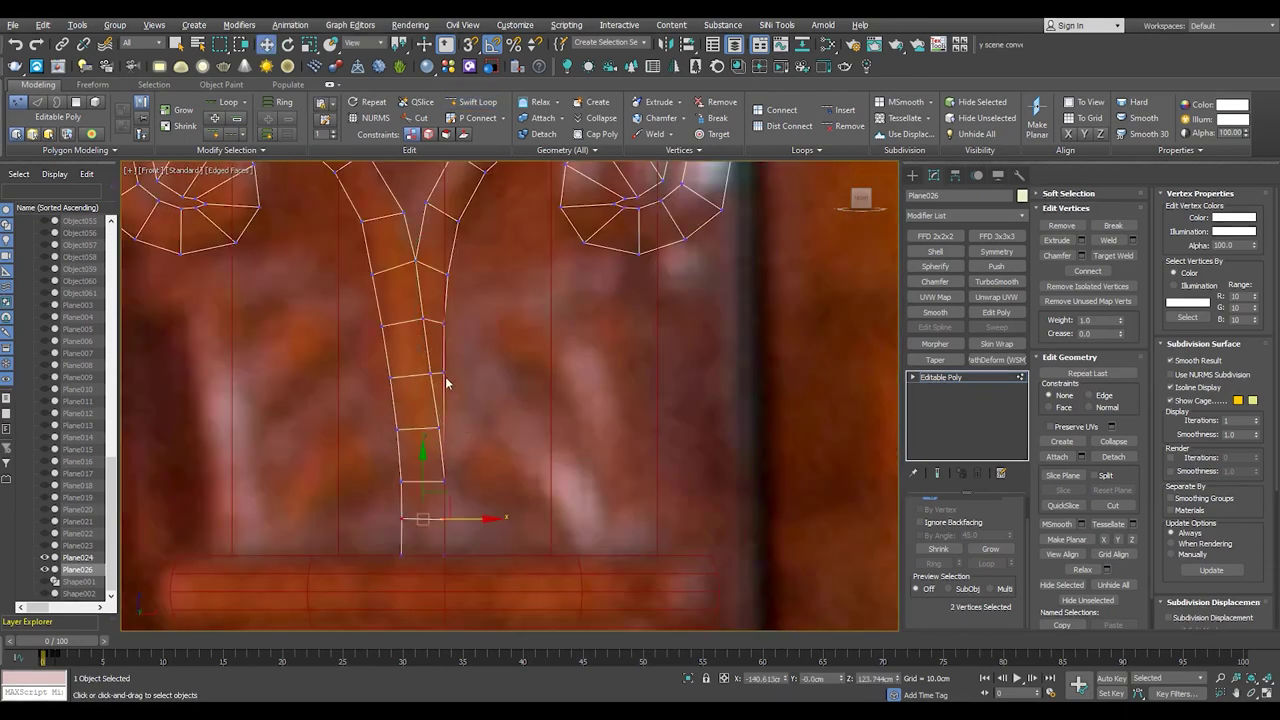
scroll(448, 375, "up", 2)
scroll(510, 465, "down", 3)
scroll(500, 430, "up", 2)
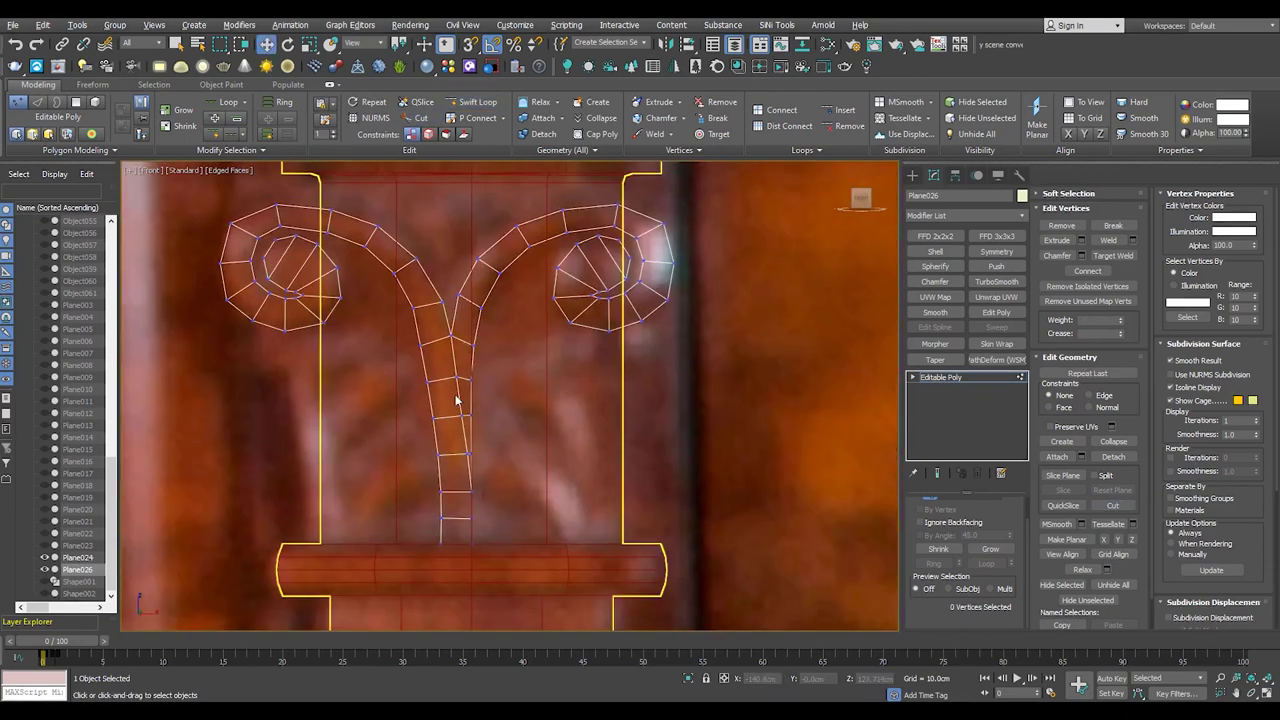
scroll(450, 410, "up", 2)
- Select the vertices at the stem fork and along the stem
left_click(420, 383)
scroll(430, 420, "up", 2)
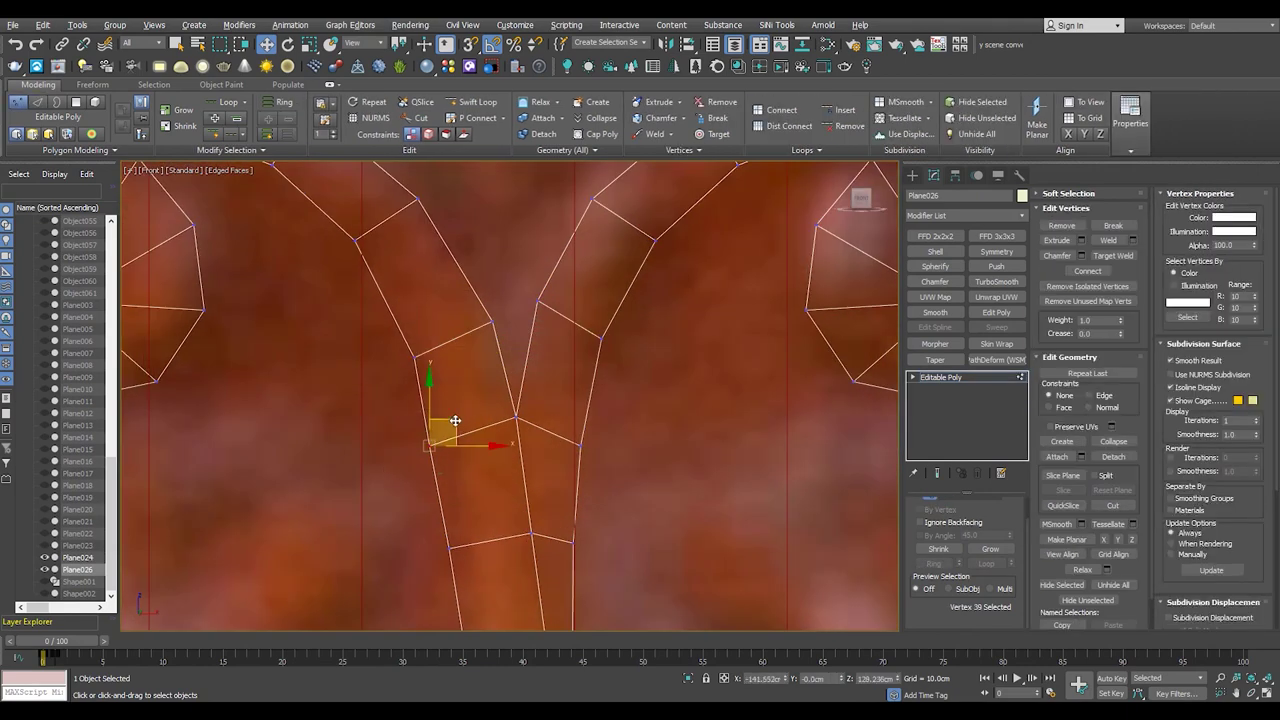
scroll(455, 395, "up", 1)
left_click(455, 509)
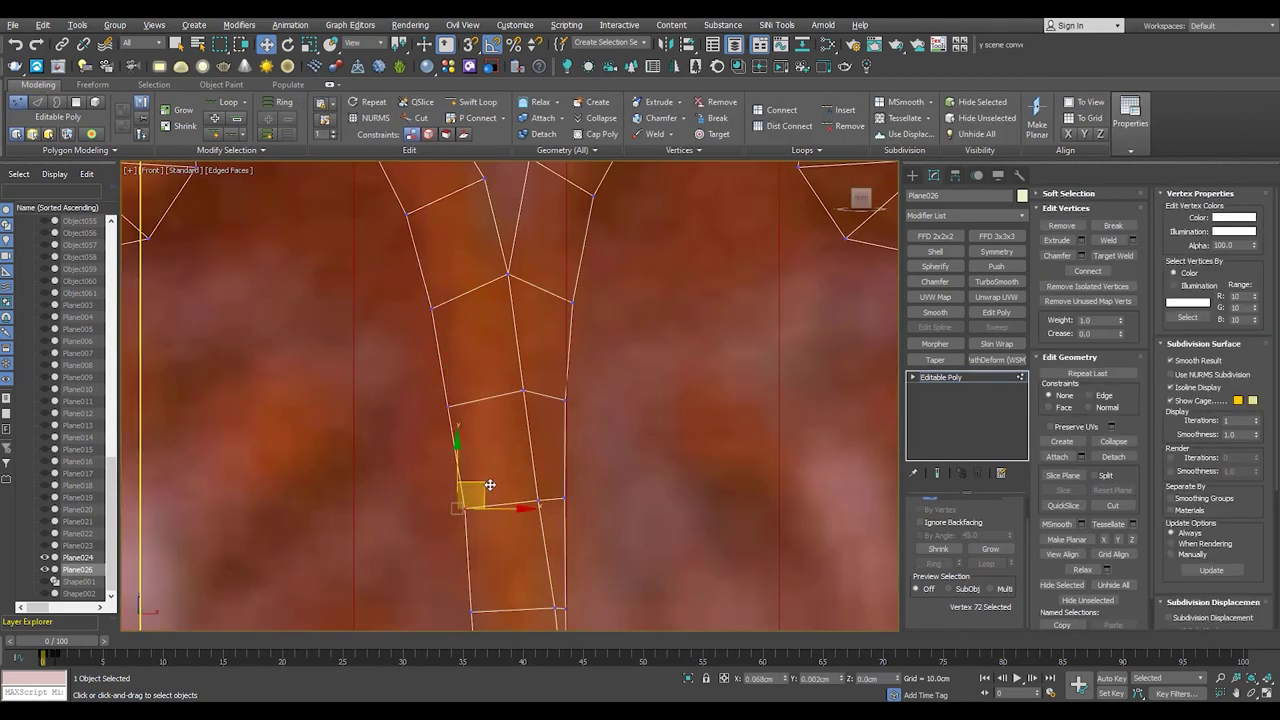
scroll(490, 485, "down", 3)
scroll(459, 292, "up", 3)
left_click(445, 330)
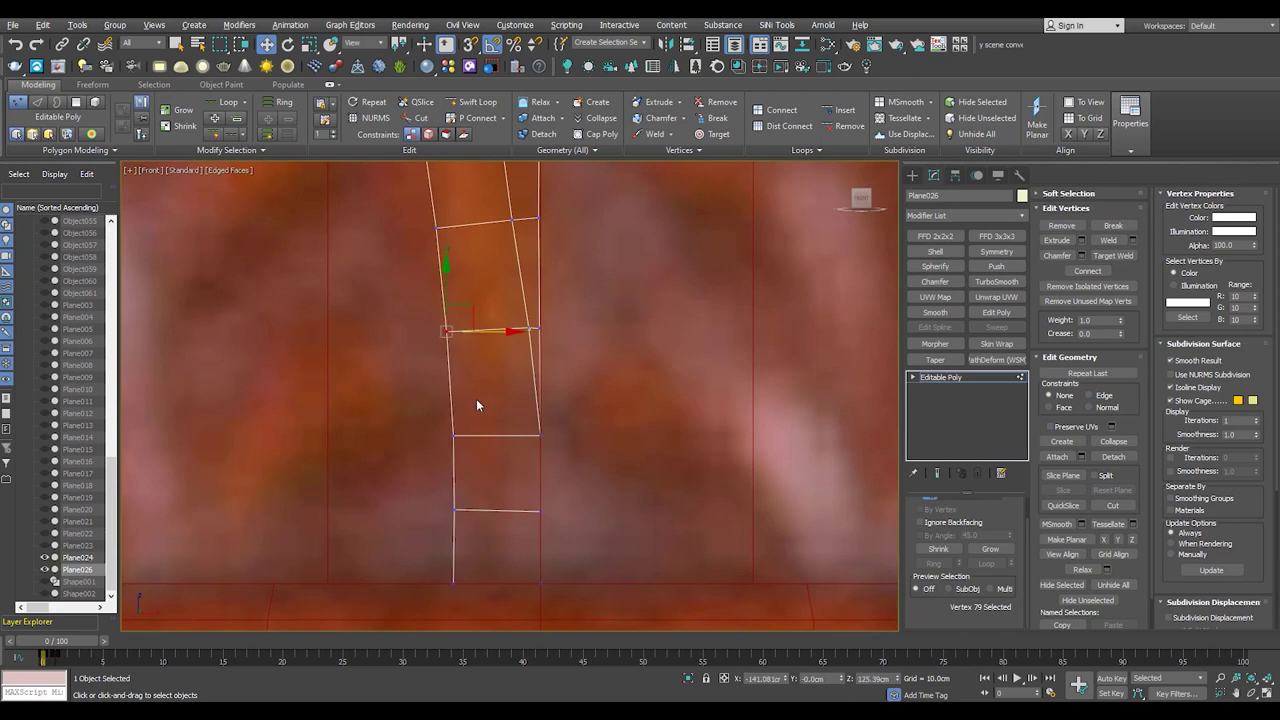
scroll(477, 405, "down", 1)
left_click(524, 445)
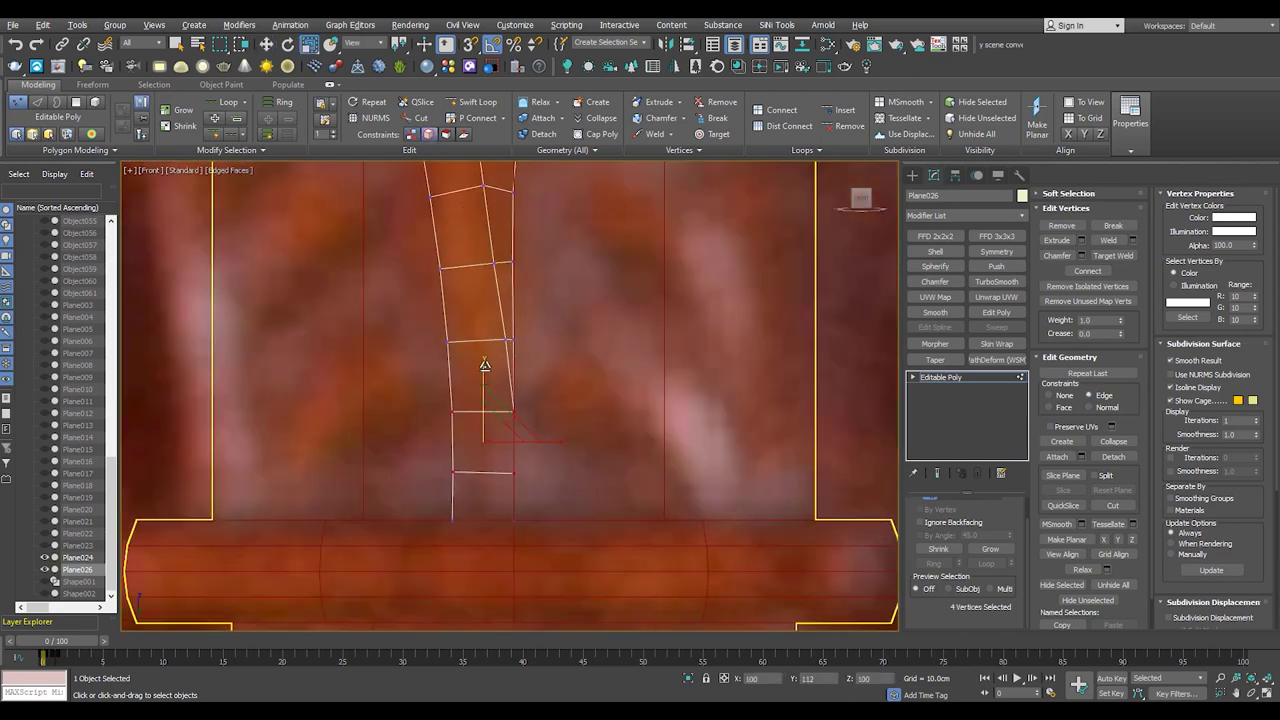
scroll(470, 400, "down", 3)
scroll(441, 434, "up", 3)
scroll(372, 429, "up", 1)
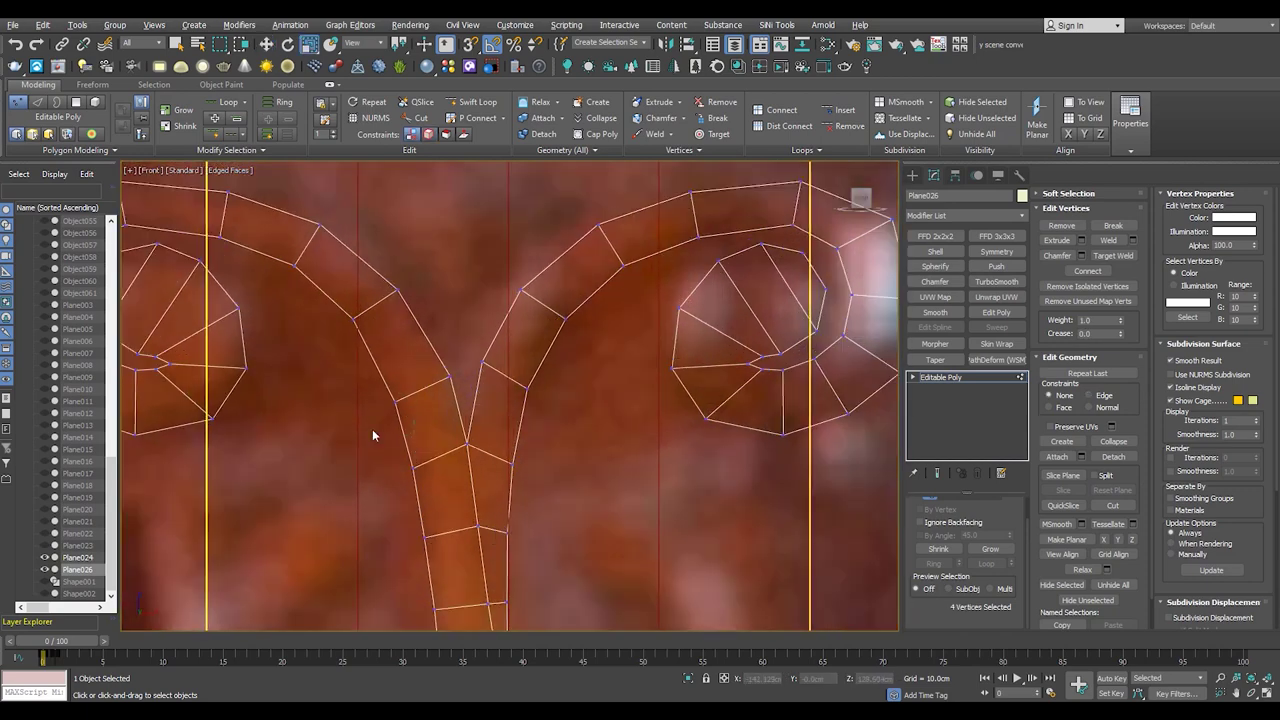
- Adjust the fork vertices with edge-constrained move, rotate and scale, then return to object level
key("w")
key("shift+x")
scroll(442, 354, "down", 3)
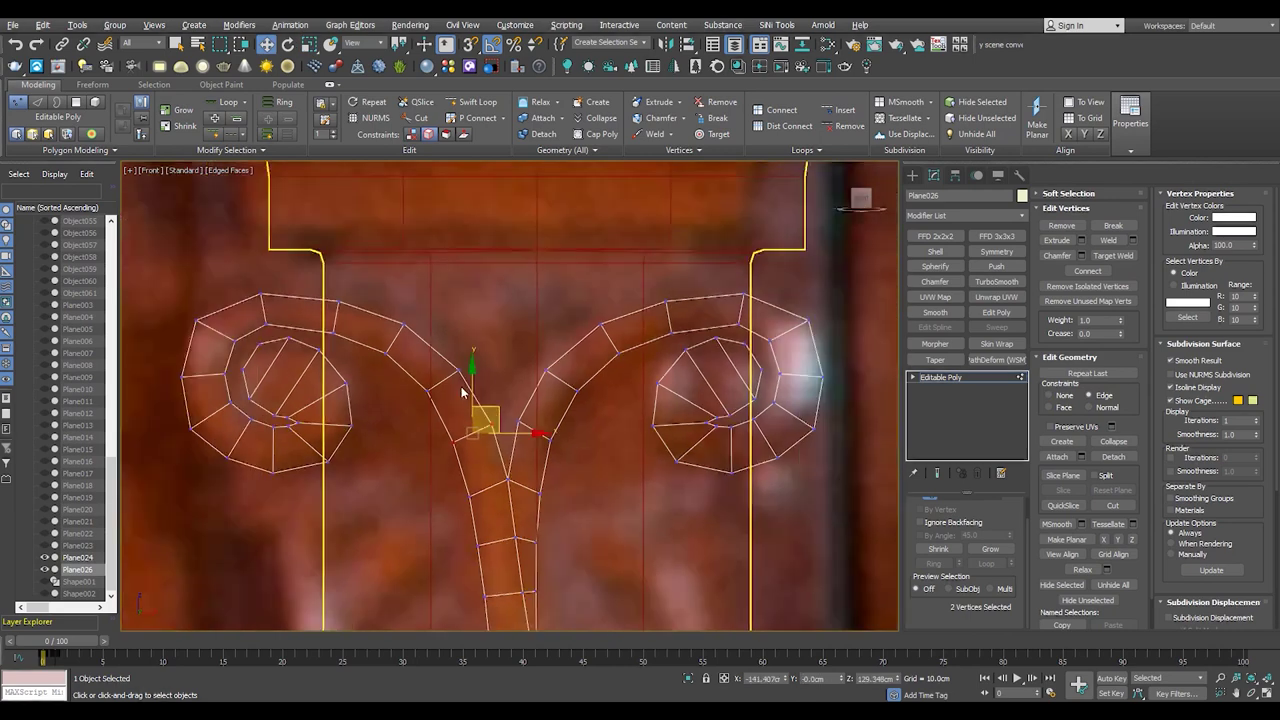
scroll(514, 357, "up", 3)
key("shift+x")
key("e")
scroll(561, 438, "up", 3)
key("r")
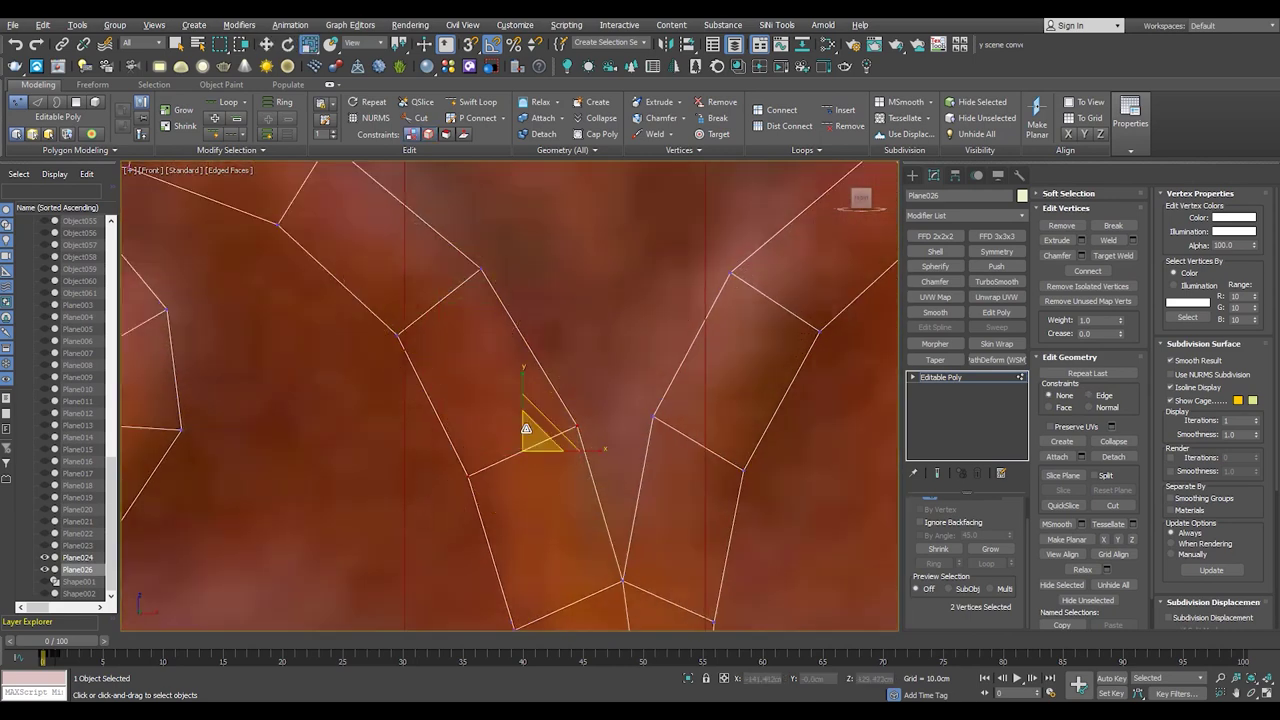
scroll(537, 430, "down", 3)
scroll(441, 440, "down", 3)
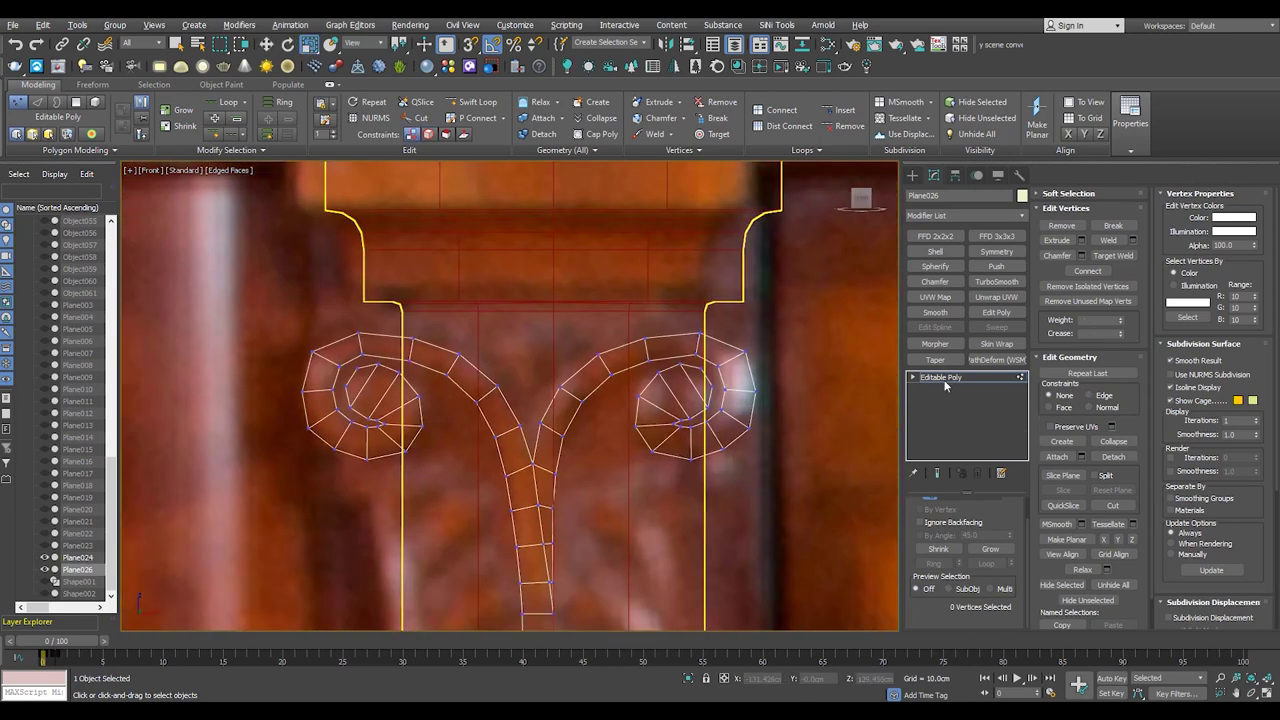
key("1")
scroll(371, 397, "down", 2)
scroll(371, 397, "up", 3)
- Shift-drag a copy of the ornament as Plane027 and hide the column Plane024
key("w")
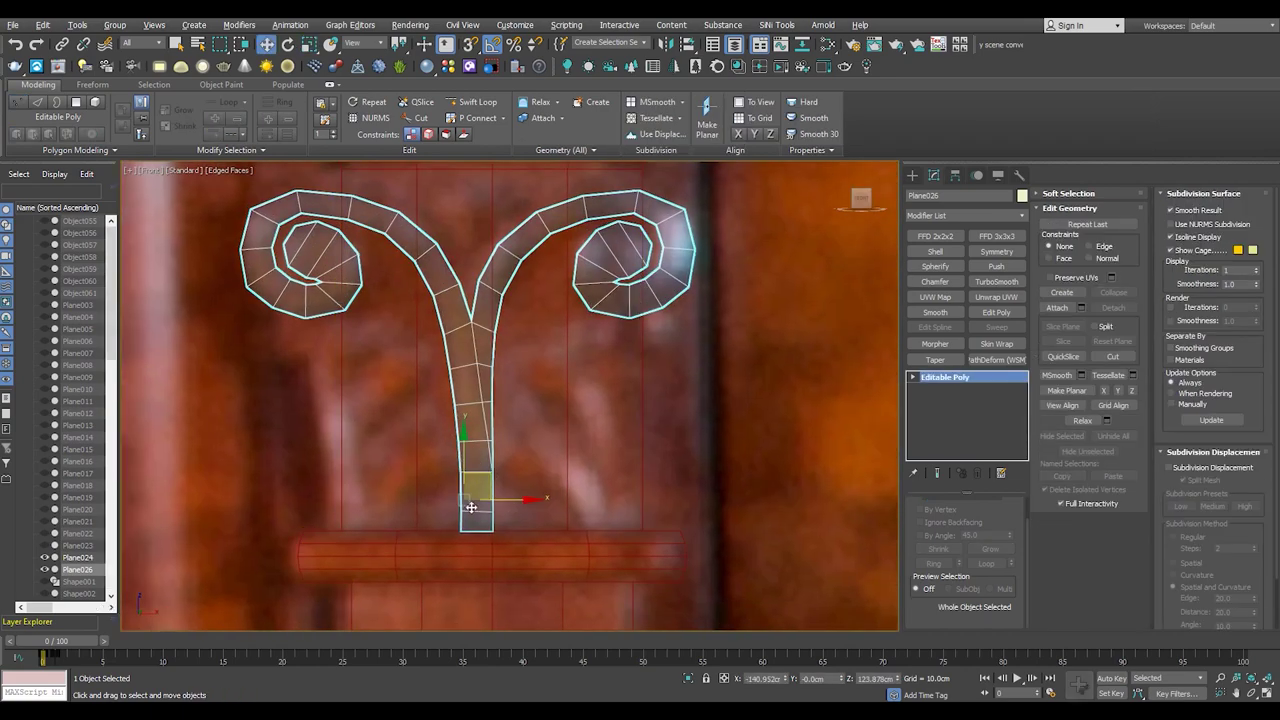
left_click_drag(465, 522, 418, 582, "shift")
left_click(645, 418)
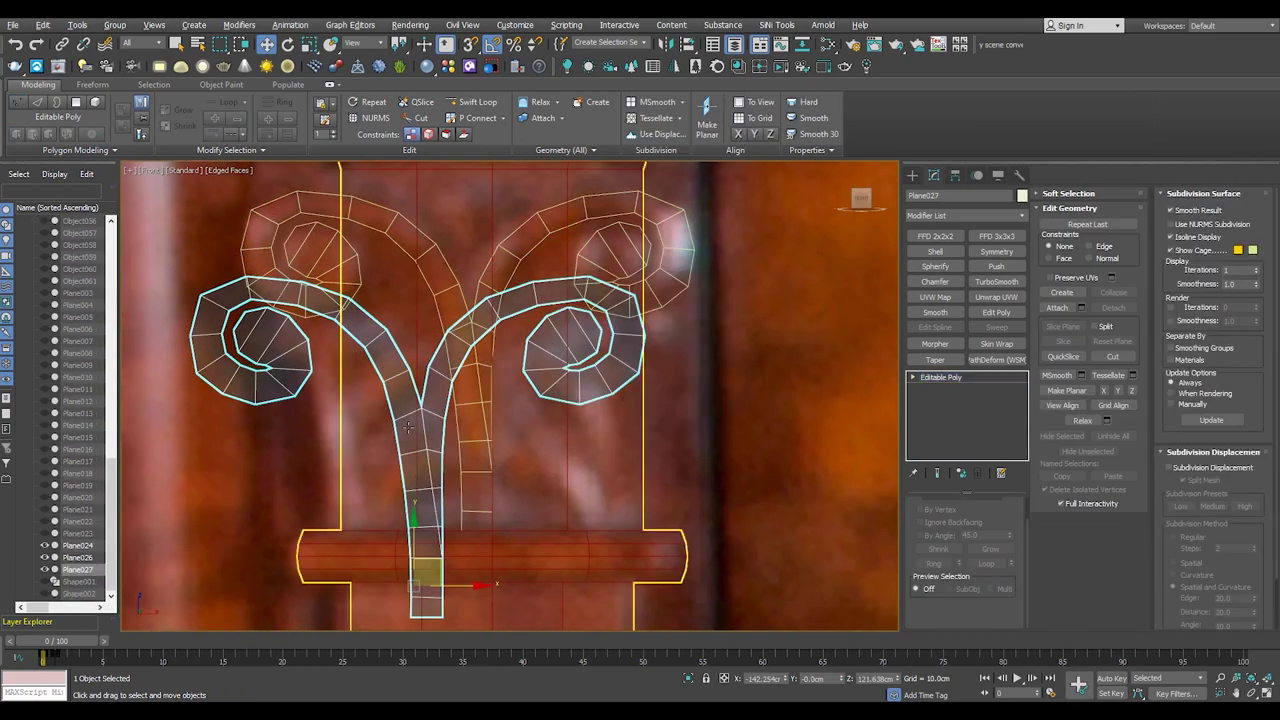
scroll(286, 355, "down", 3)
left_click(78, 545)
left_click(44, 545)
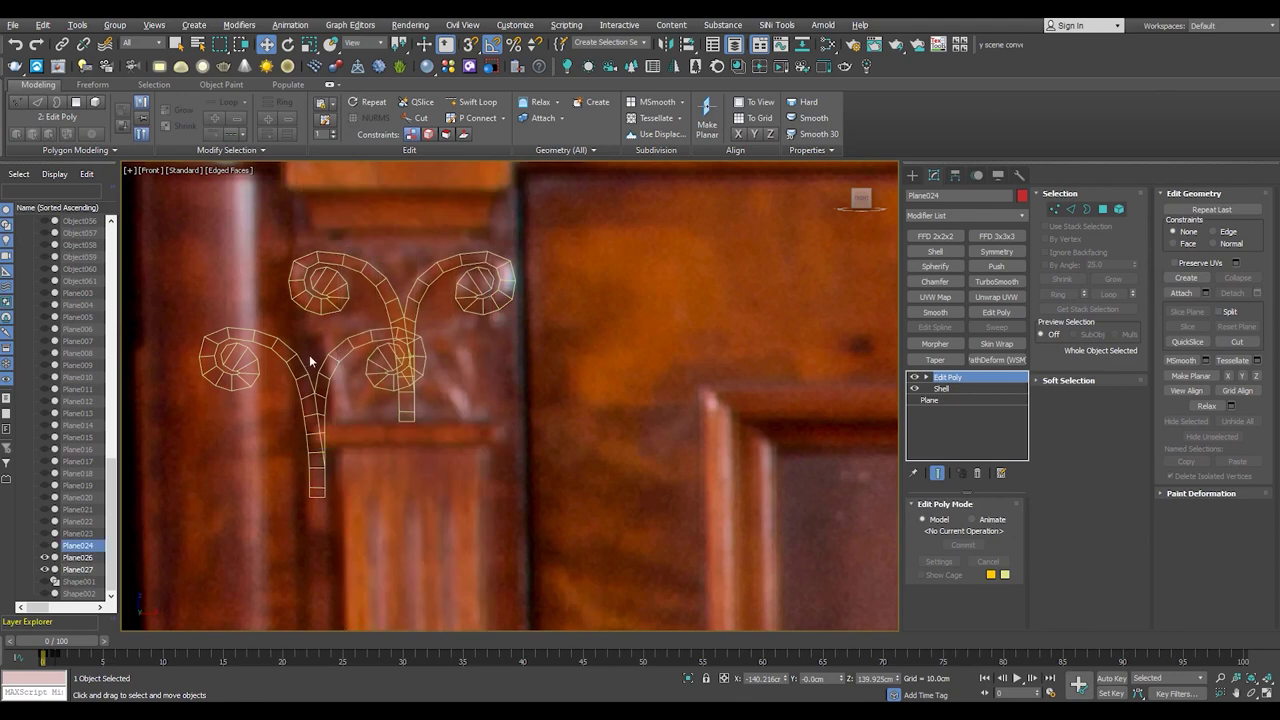
- Cut Plane027 down to one curl with its stem and scale the stem vertices
left_click(78, 569)
key("4")
scroll(323, 465, "up", 2)
scroll(333, 466, "up", 4)
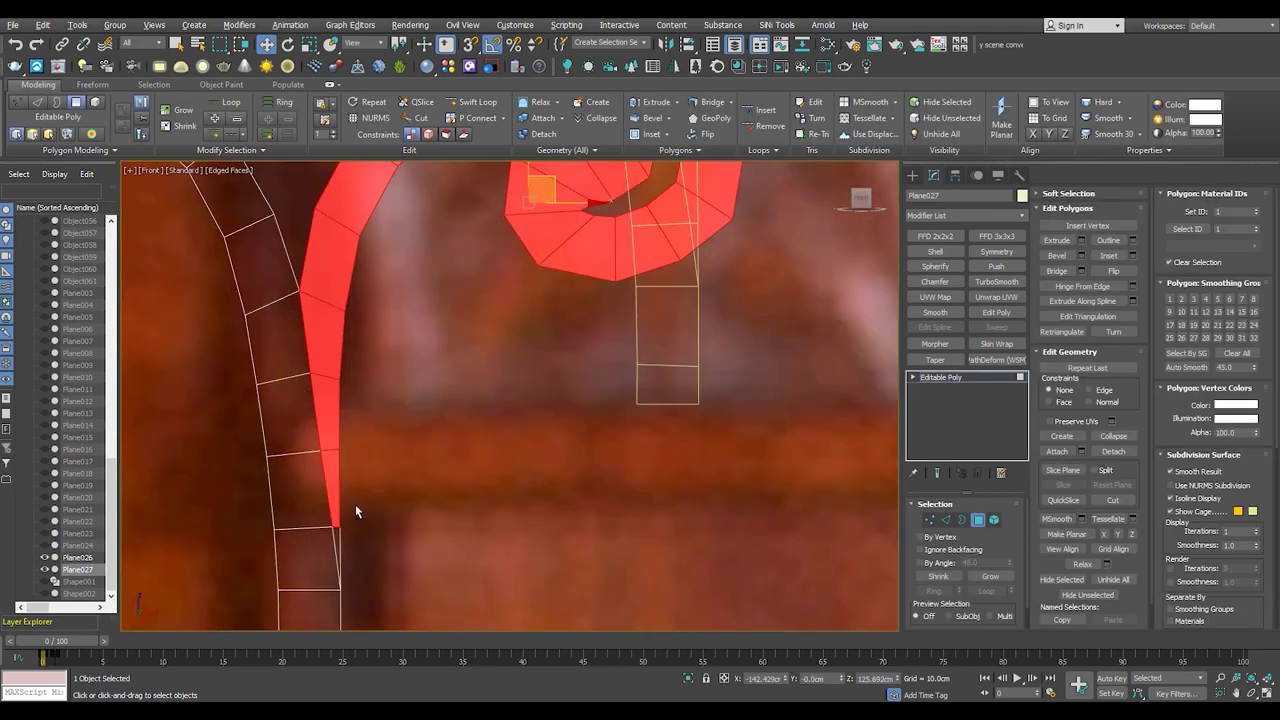
scroll(344, 528, "down", 5)
scroll(445, 439, "up", 5)
key("1")
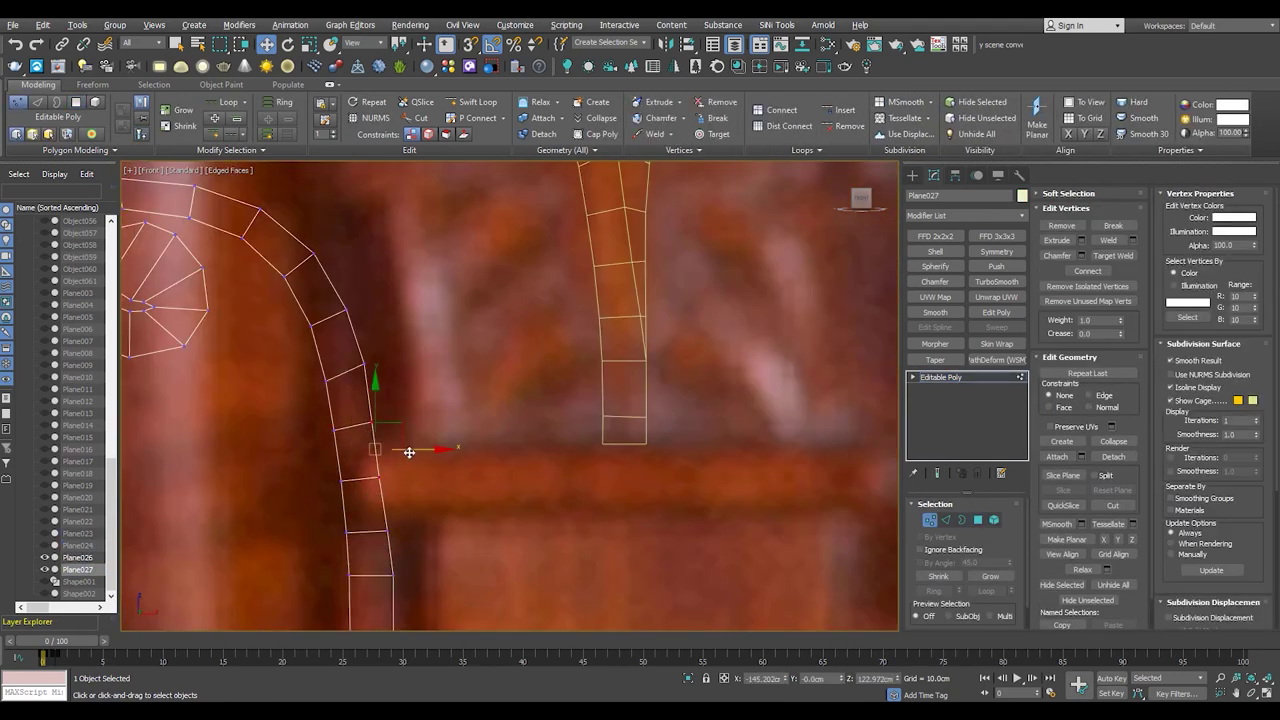
scroll(486, 380, "up", 2)
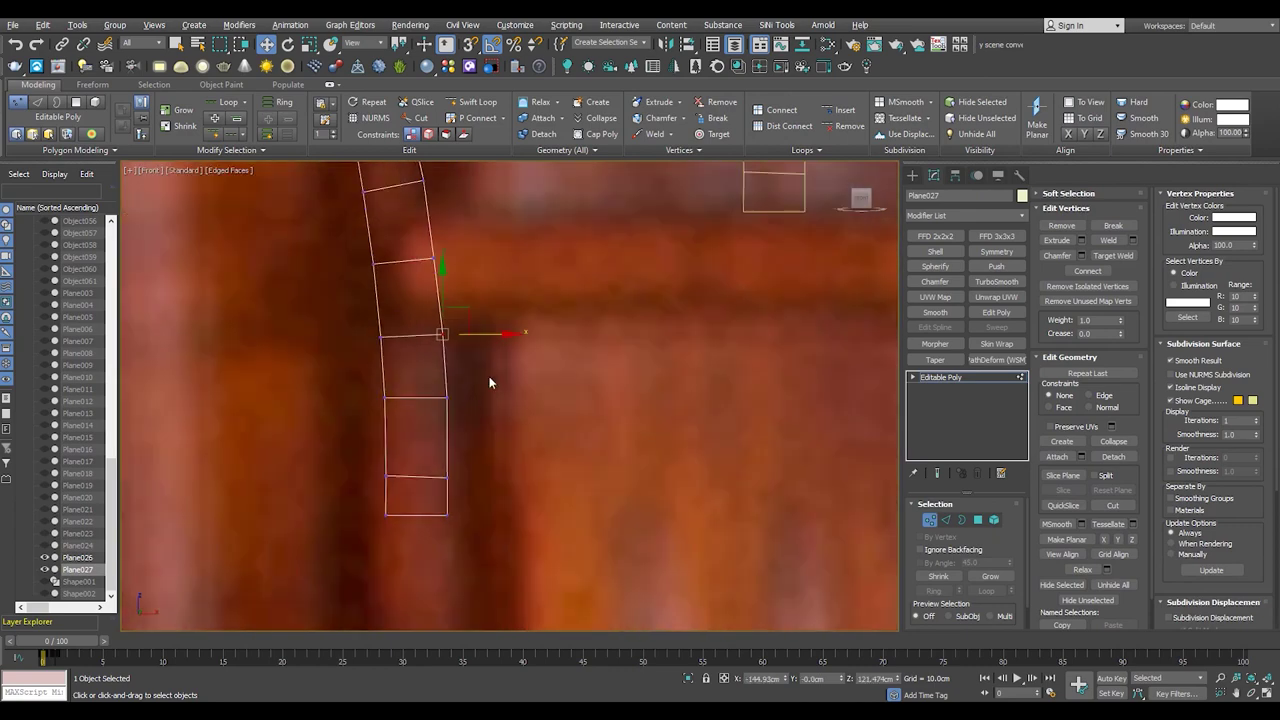
key("r")
scroll(418, 384, "down", 3)
scroll(343, 466, "up", 3)
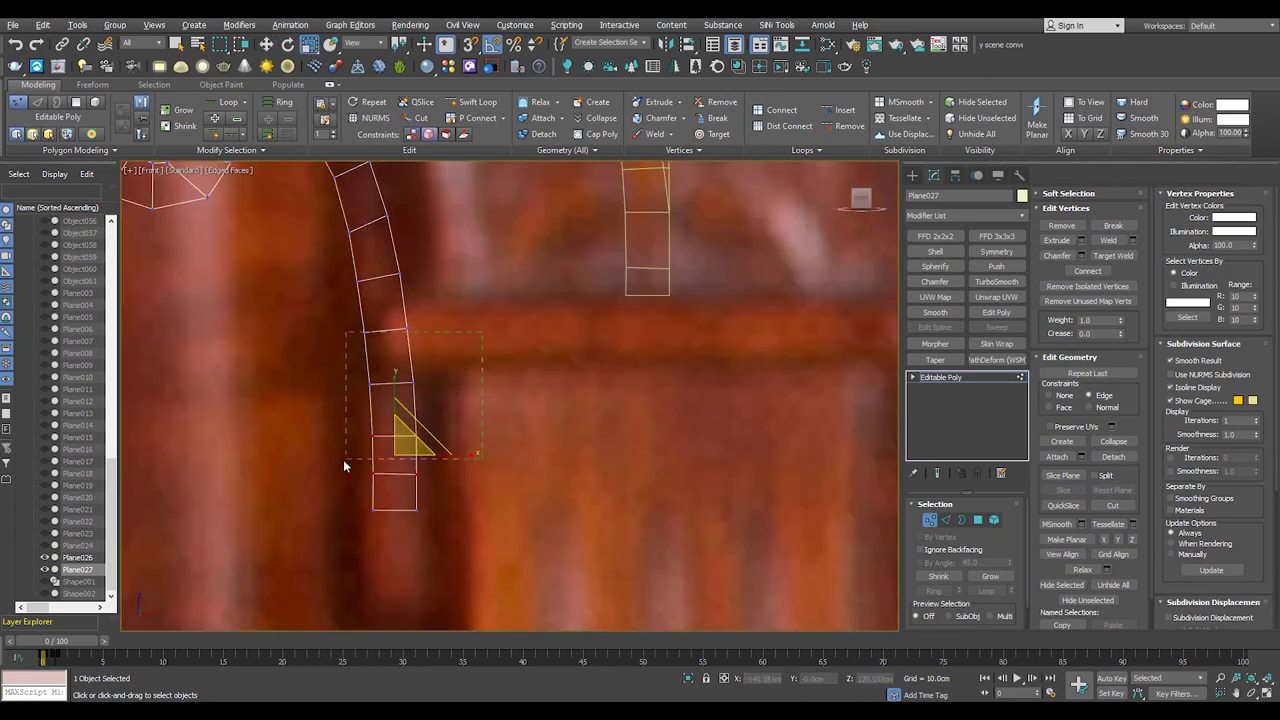
scroll(391, 338, "down", 3)
scroll(471, 398, "up", 3)
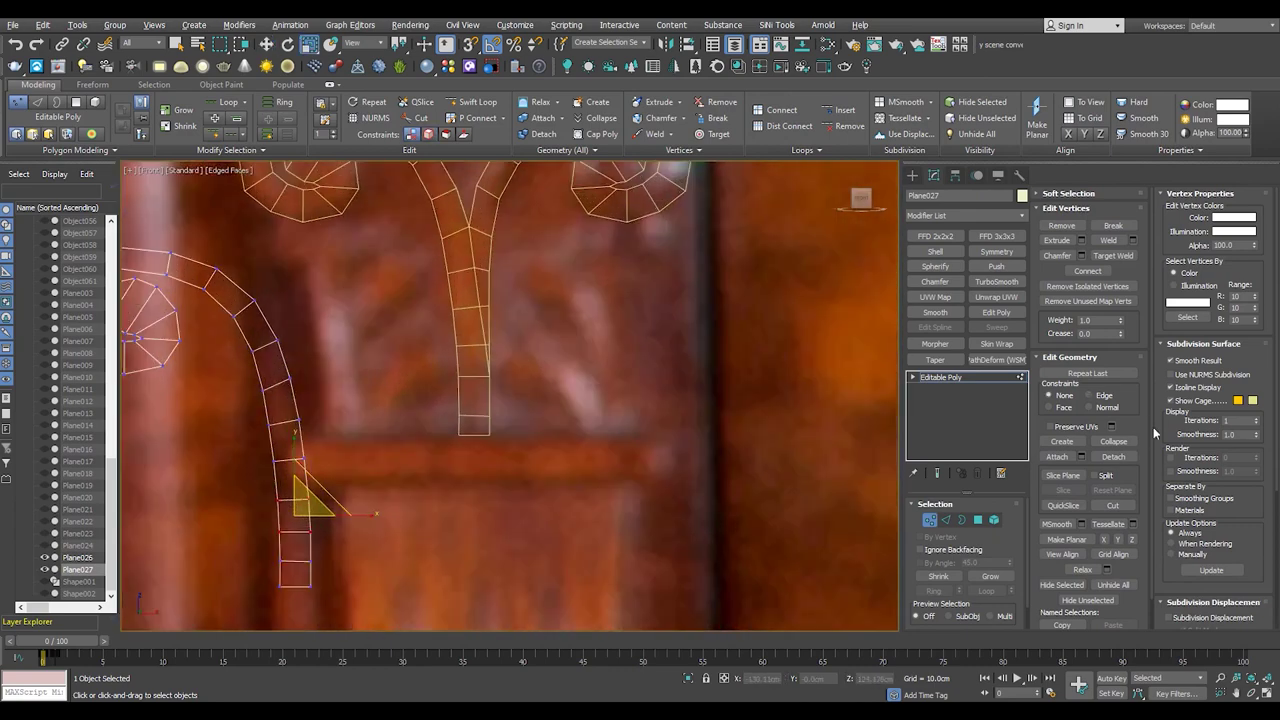
key("1")
scroll(437, 431, "down", 2)
scroll(425, 458, "down", 1)
key("ctrl+z")
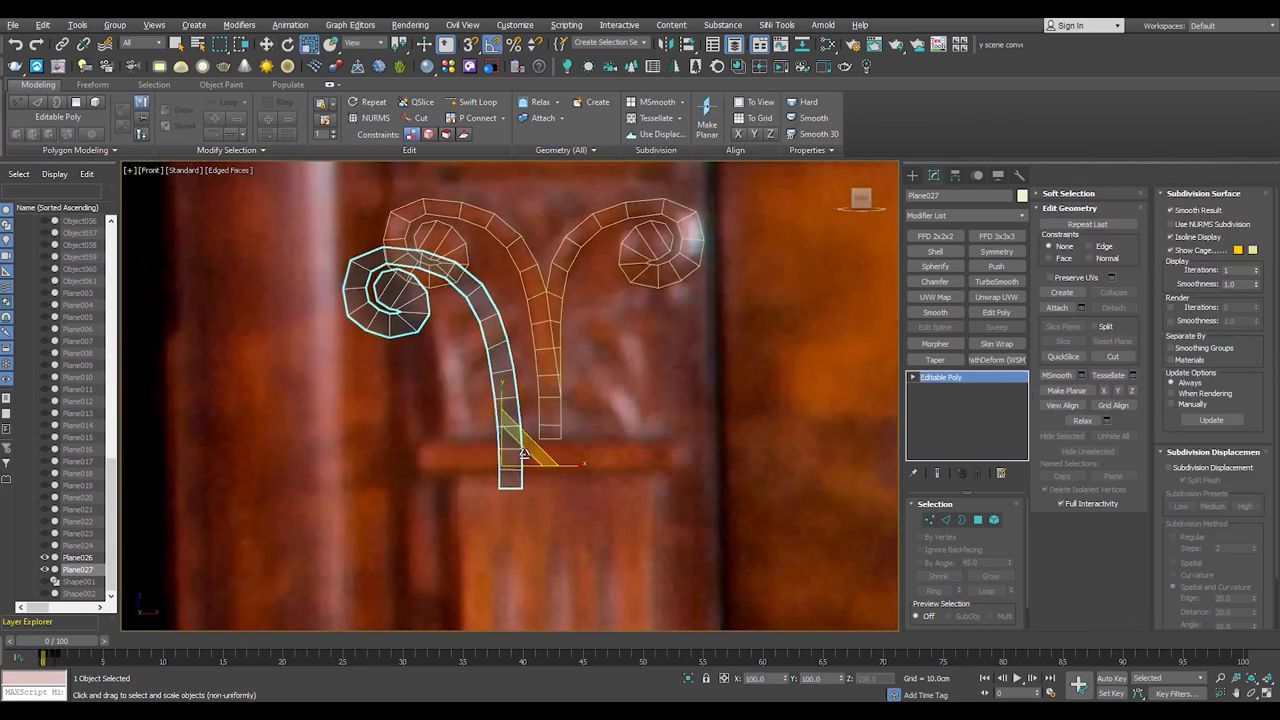
- Shrink the copied curl to fit the photo and reposition it
mouse_move(520, 438)
left_mouse_down()
mouse_move(522, 470)
mouse_move(515, 430)
left_mouse_up()
key("w")
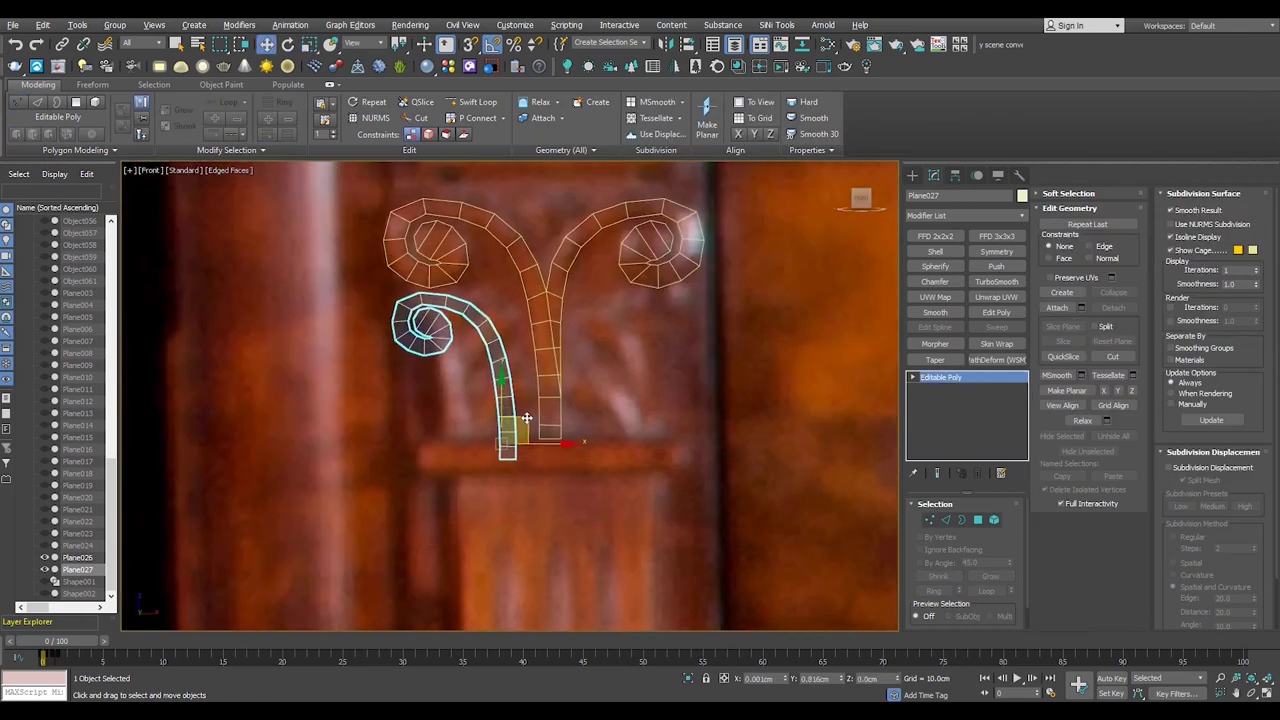
scroll(443, 303, "up", 3)
scroll(443, 303, "up", 2)
key("1")
scroll(420, 380, "down", 2)
key("e")
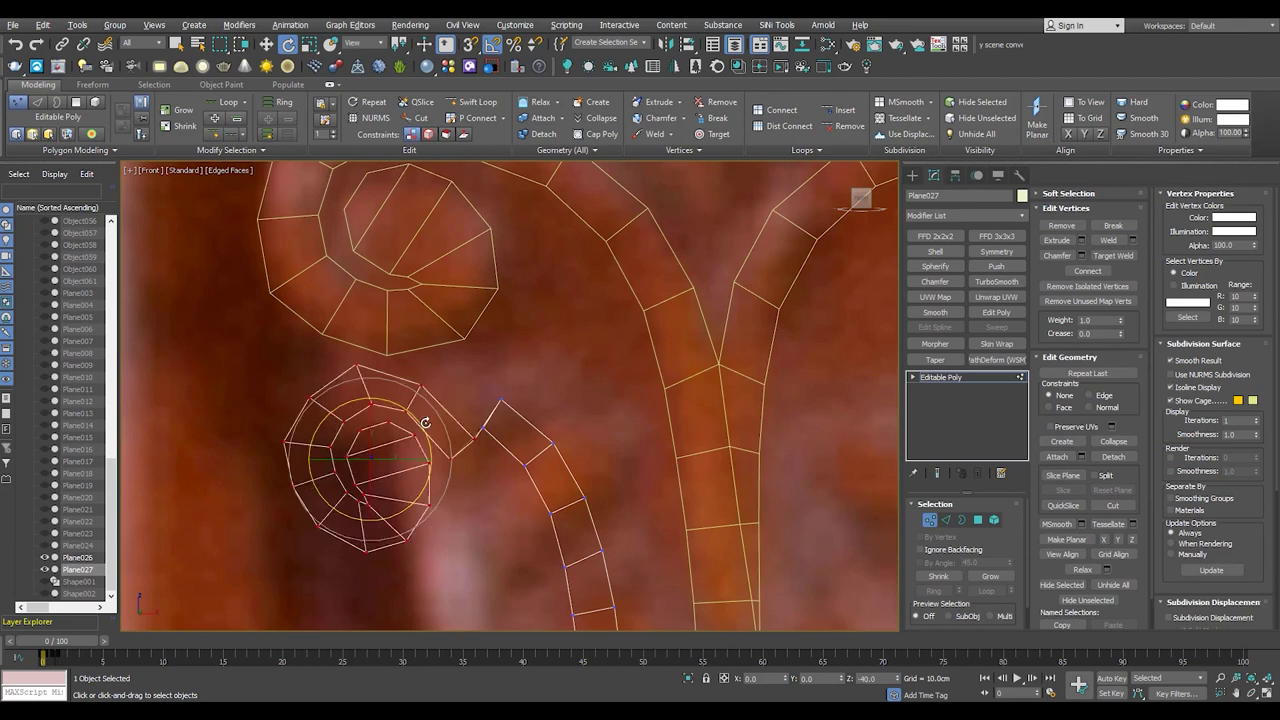
key("w")
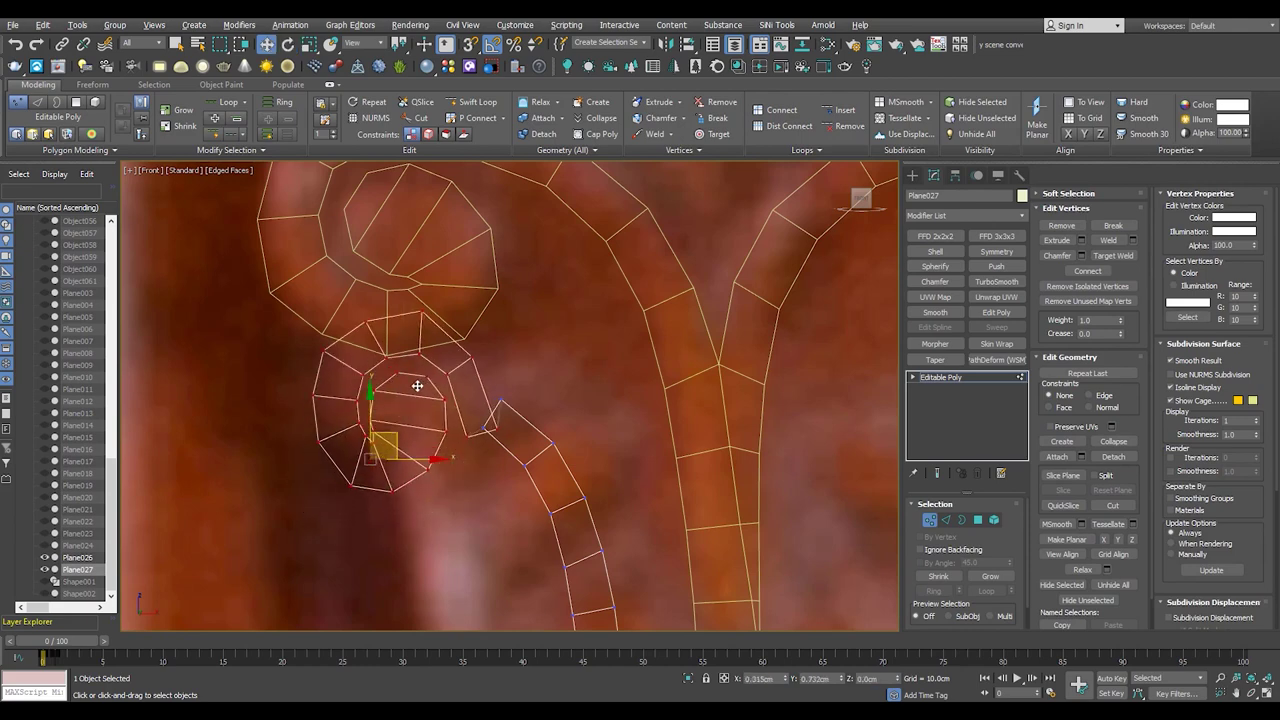
key("2")
scroll(490, 420, "up", 3)
scroll(497, 419, "down", 3)
key("1")
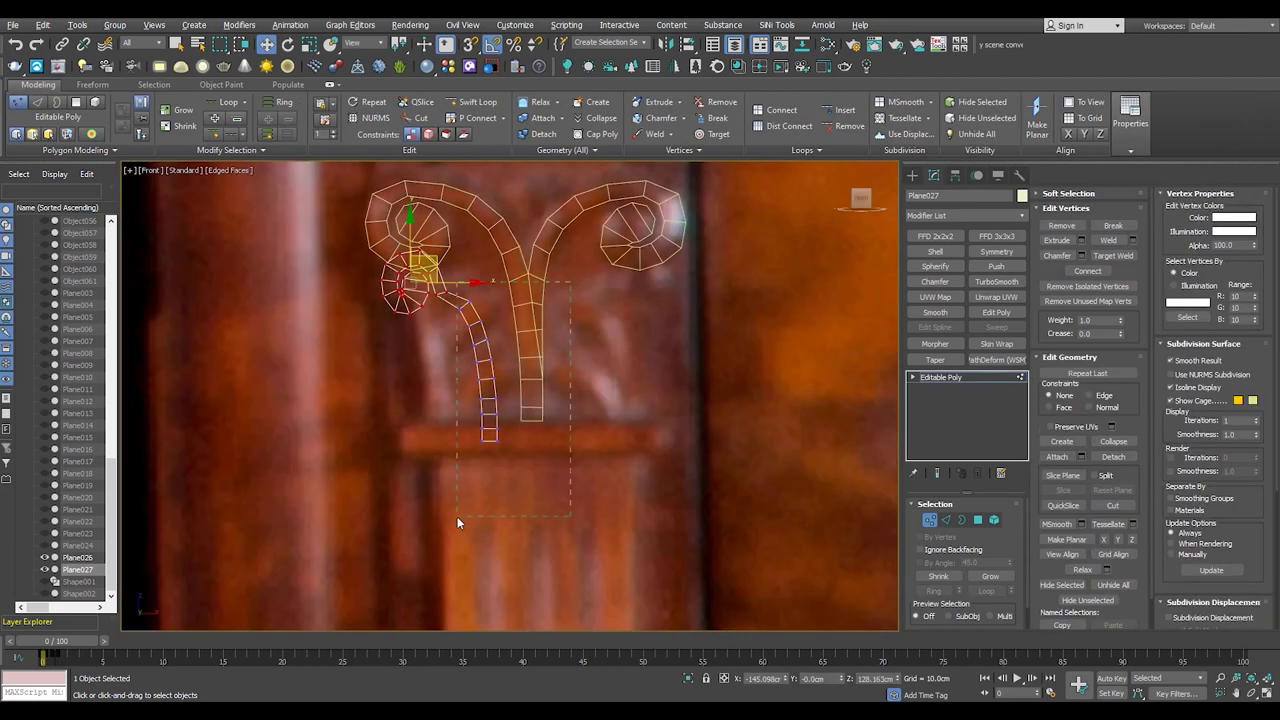
scroll(457, 516, "up", 1)
- Shift a column of stem vertices left and rotate them to follow the photographed stem
left_click(519, 365)
left_click_drag(519, 365, 485, 368)
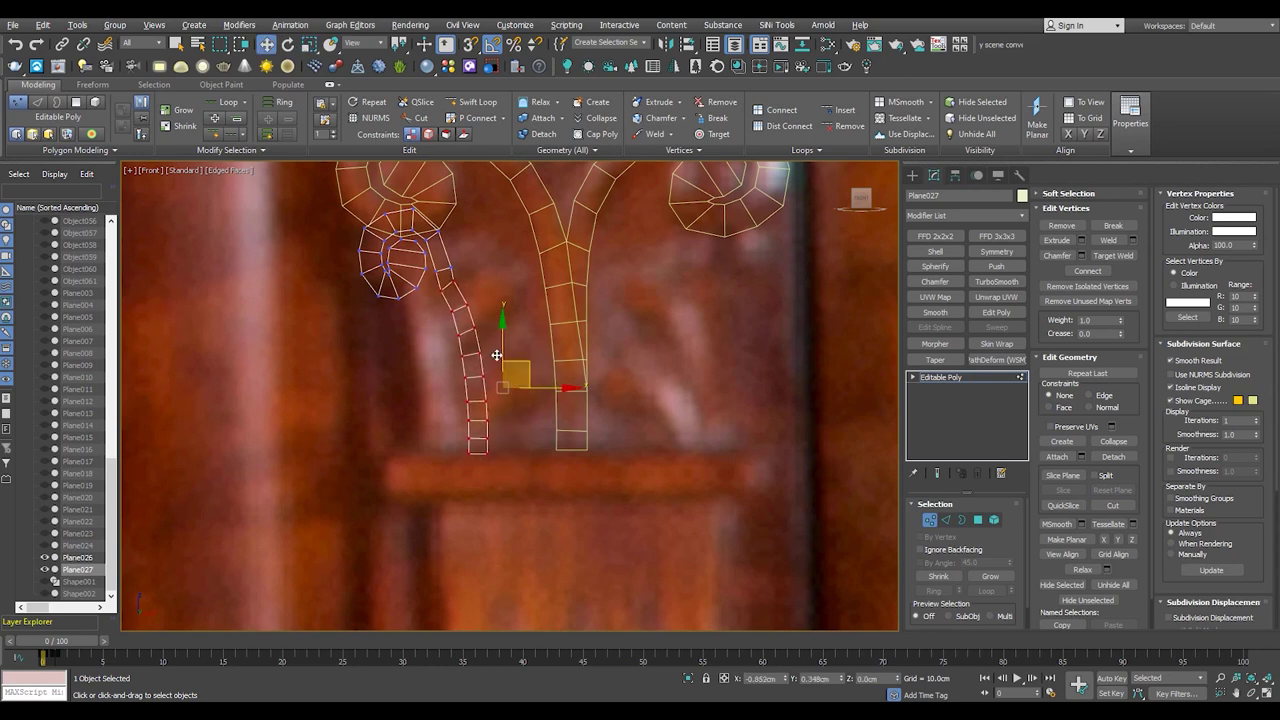
key("2")
scroll(450, 309, "up", 2)
scroll(450, 309, "down", 3)
key("1")
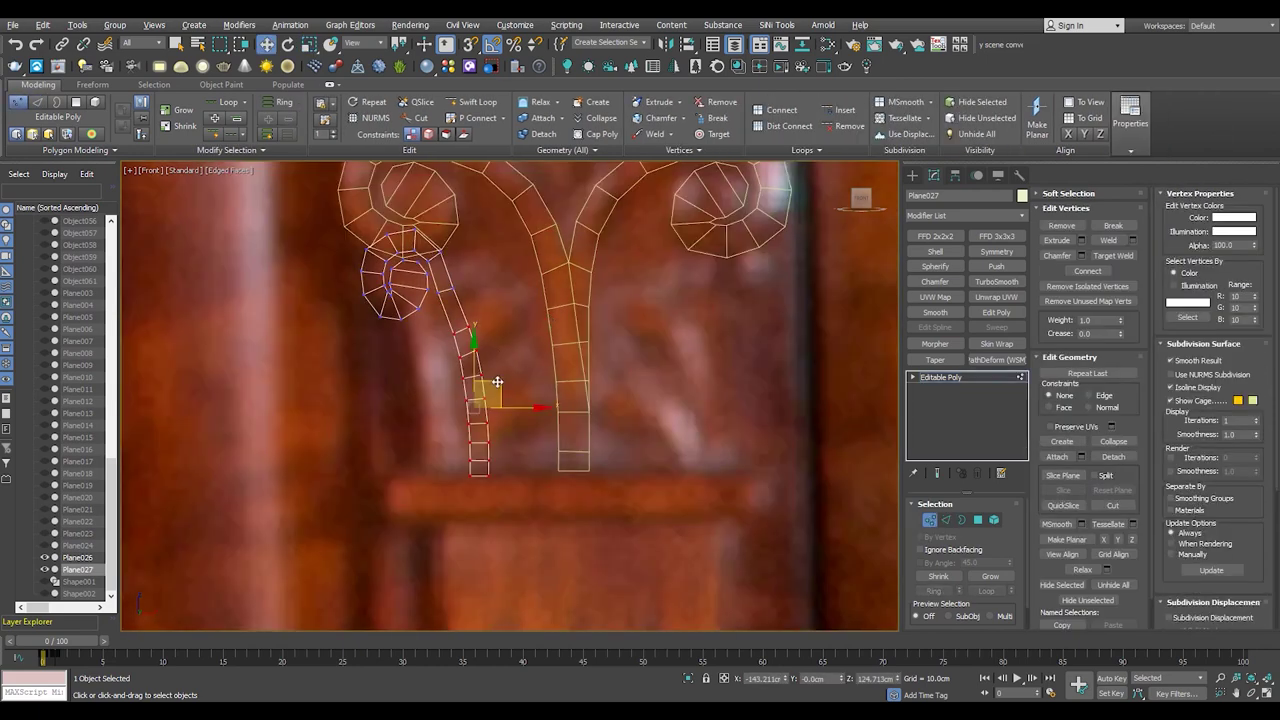
scroll(440, 270, "up", 3)
key("e")
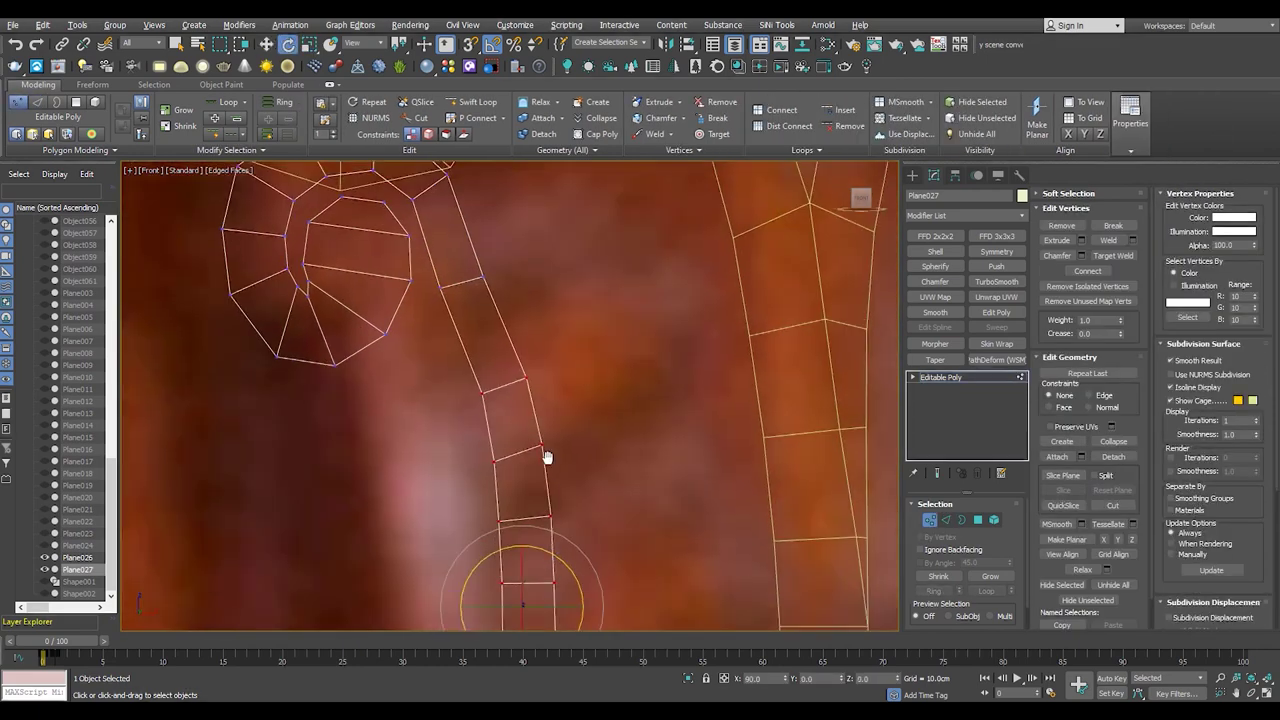
scroll(548, 520, "down", 3)
key("w")
scroll(566, 542, "up", 3)
scroll(526, 565, "down", 3)
scroll(519, 506, "up", 3)
key("2")
scroll(509, 453, "down", 3)
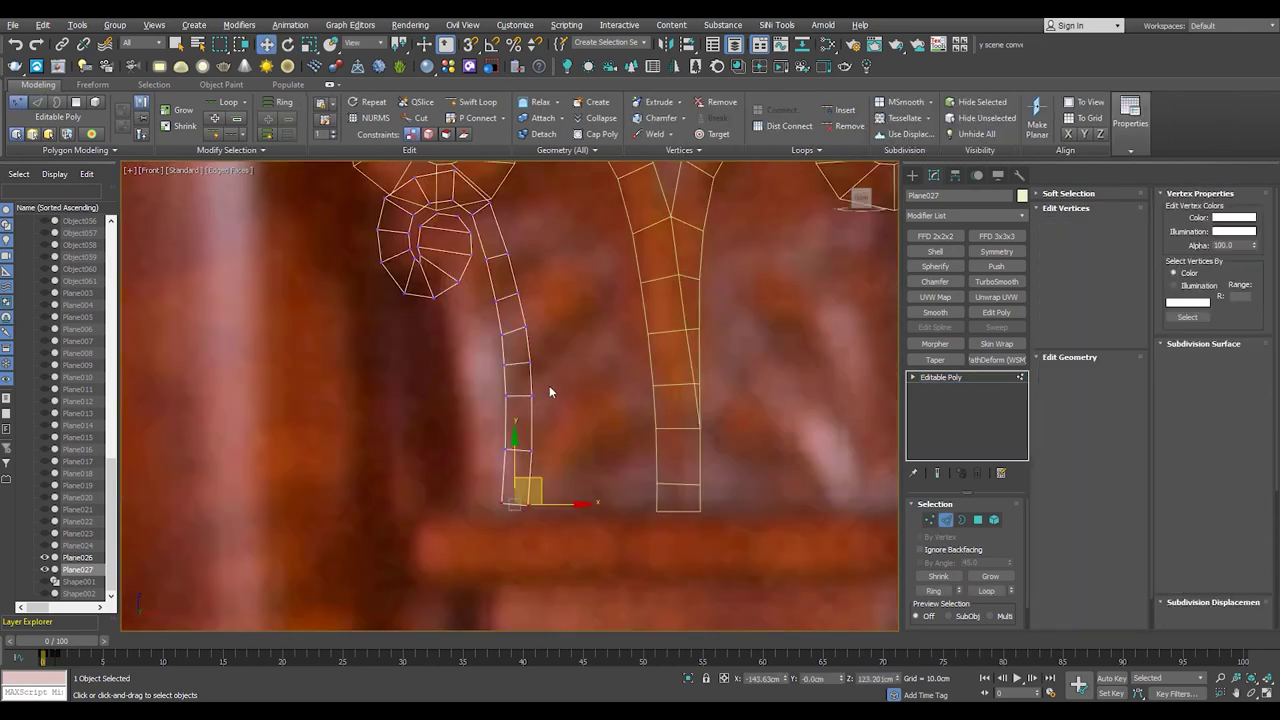
left_click(510, 318)
key("1")
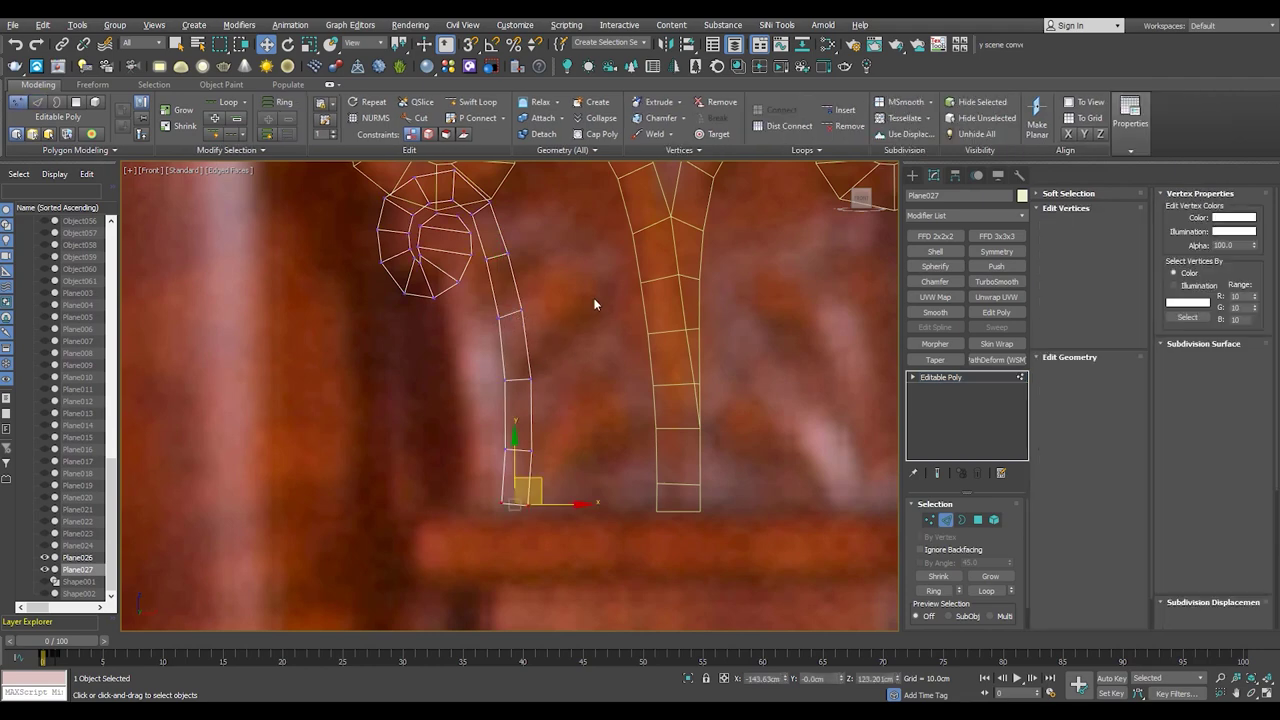
scroll(492, 590, "up", 3)
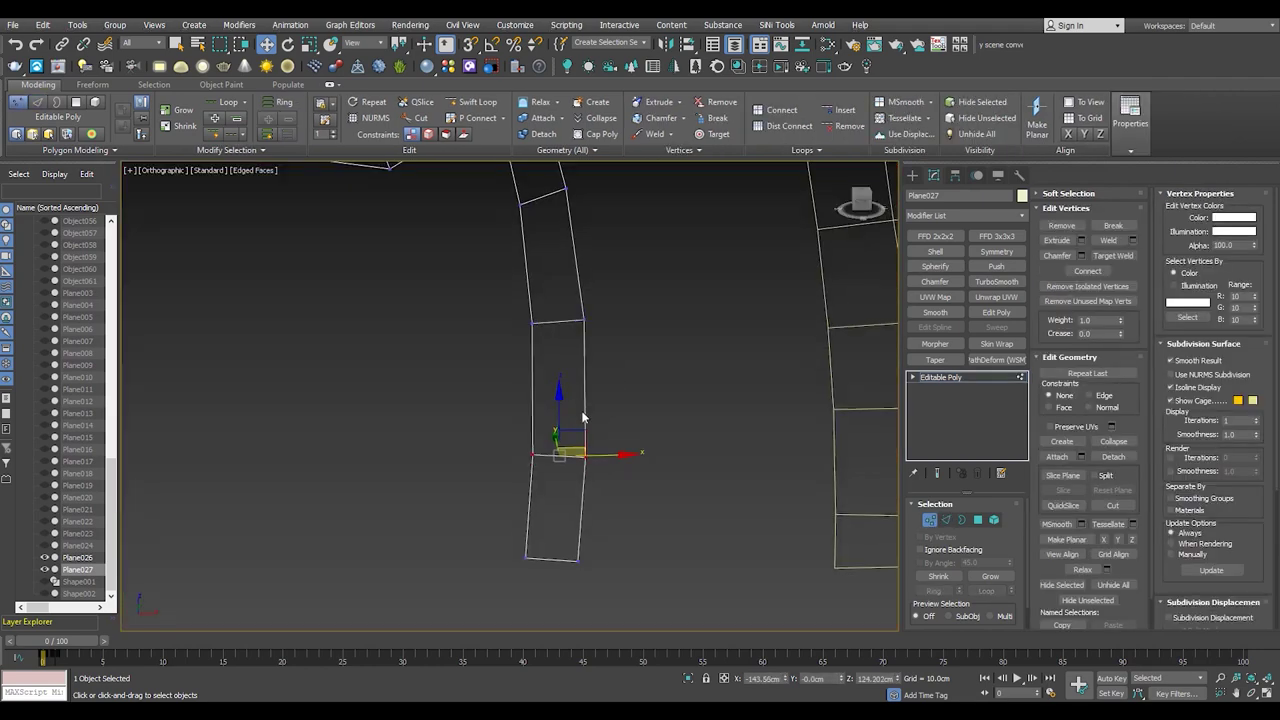
scroll(654, 303, "down", 3)
scroll(391, 329, "up", 3)
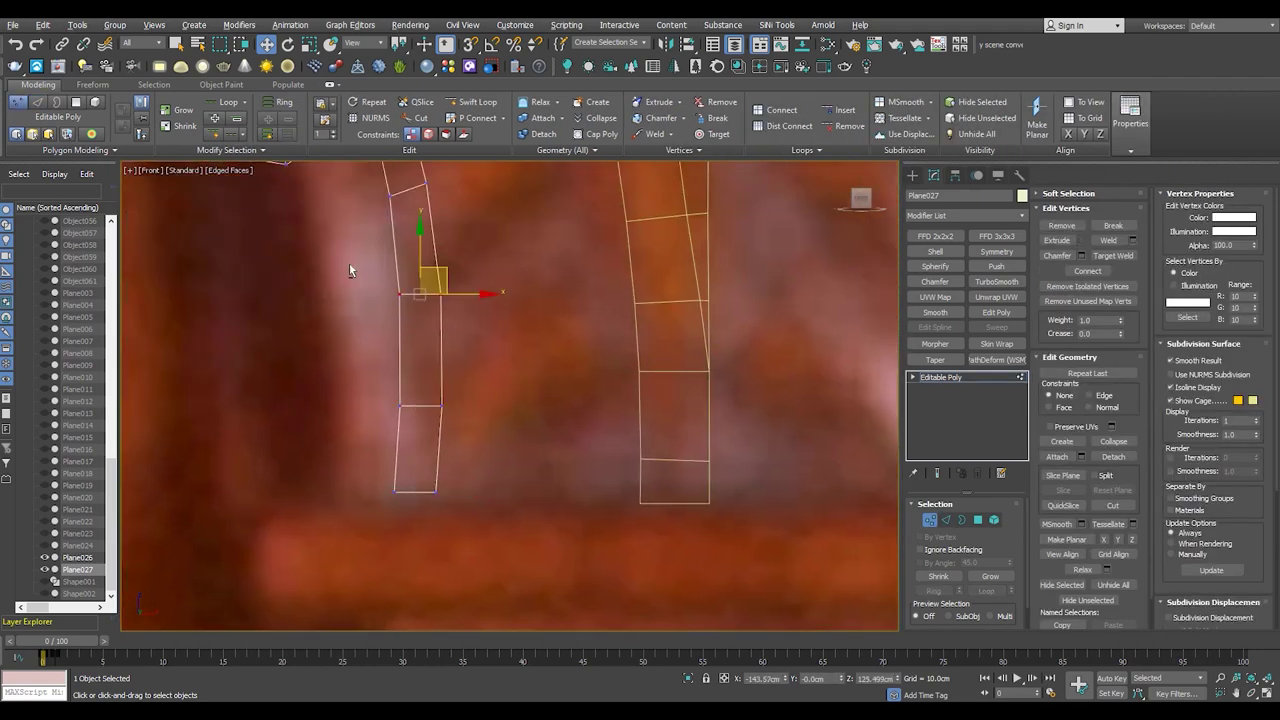
scroll(333, 305, "down", 2)
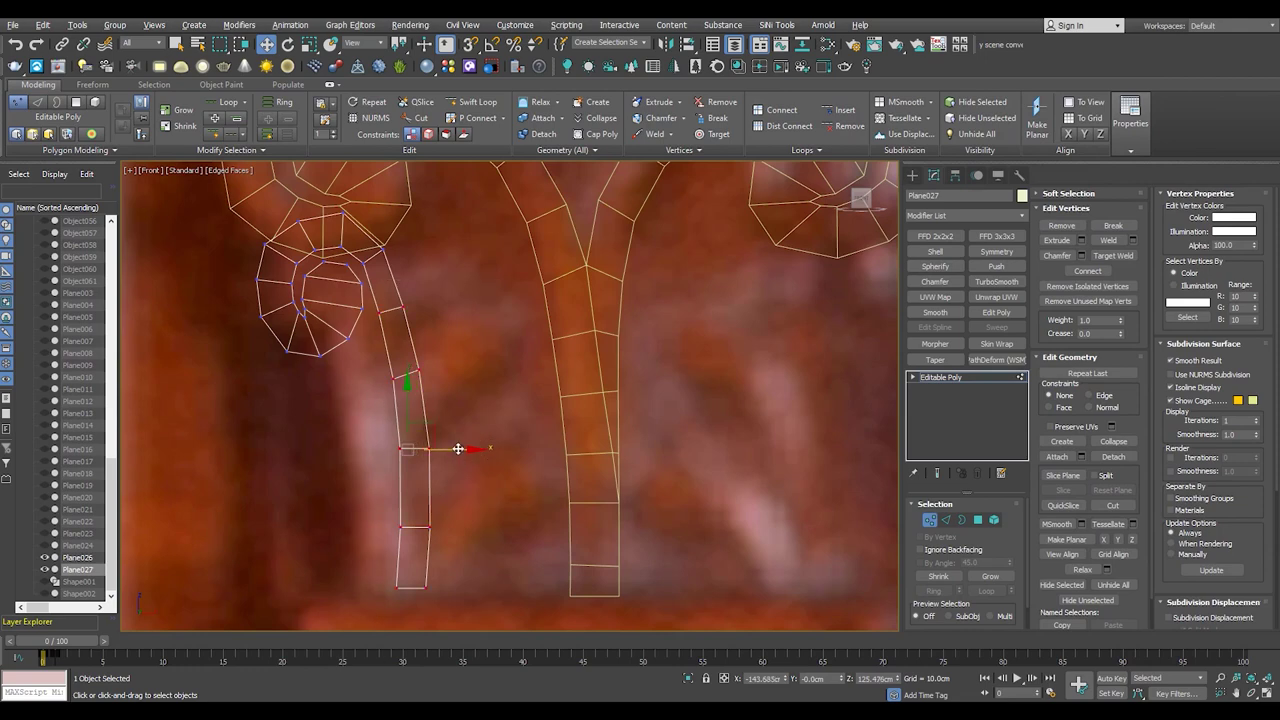
scroll(454, 323, "up", 2)
scroll(410, 455, "down", 3)
scroll(610, 415, "up", 2)
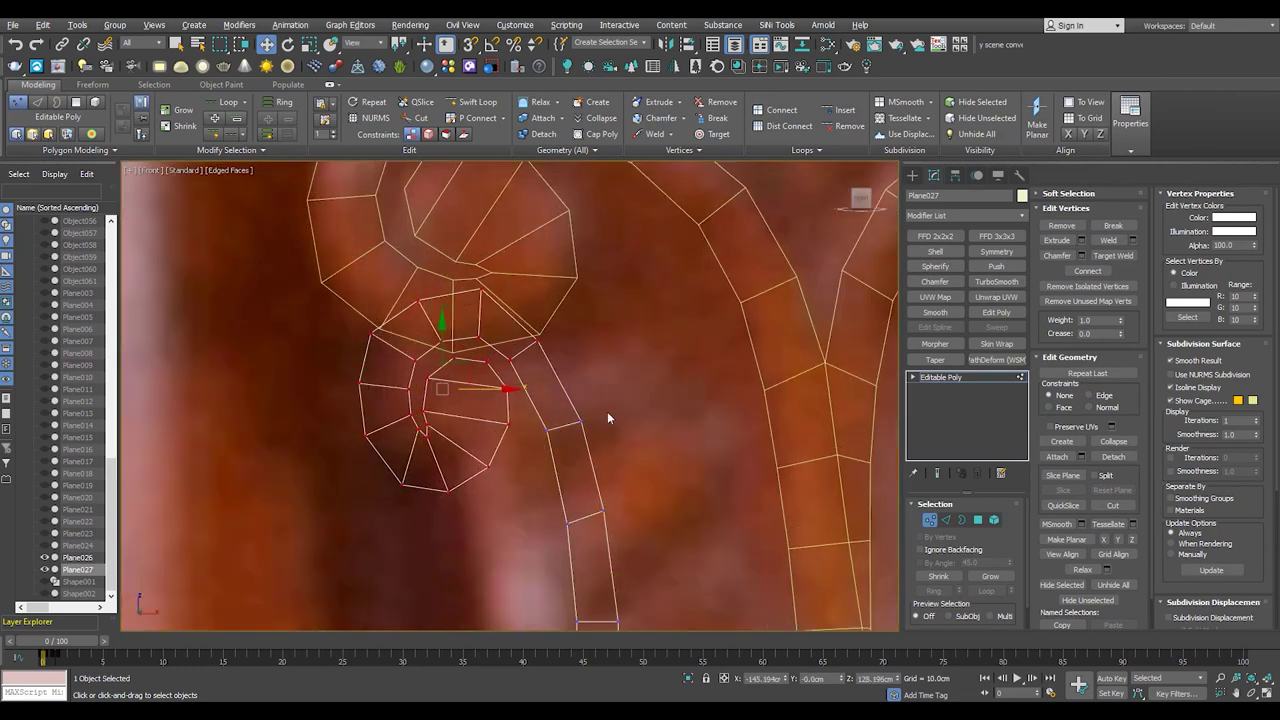
- Pull the curl's ring vertices down and select the vertices at the top of the stem
left_click_drag(455, 375, 463, 396)
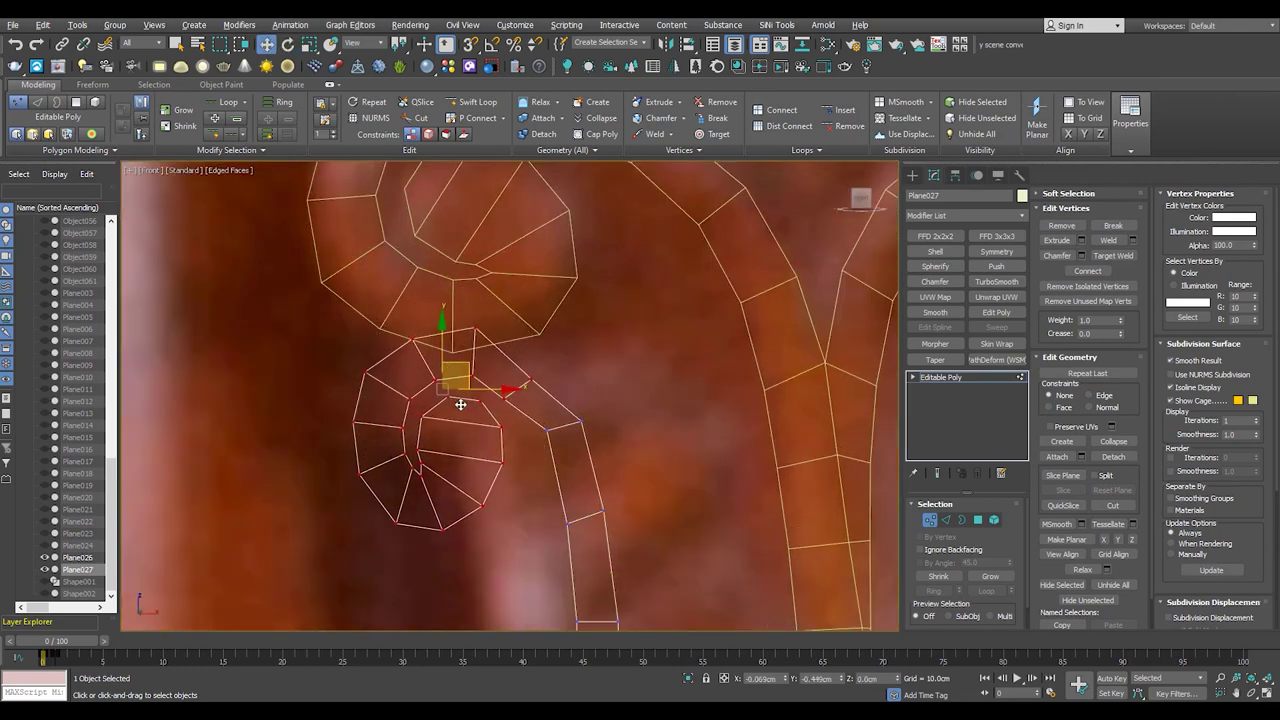
middle_click_drag(463, 396, 425, 341)
left_click_drag(523, 366, 572, 345)
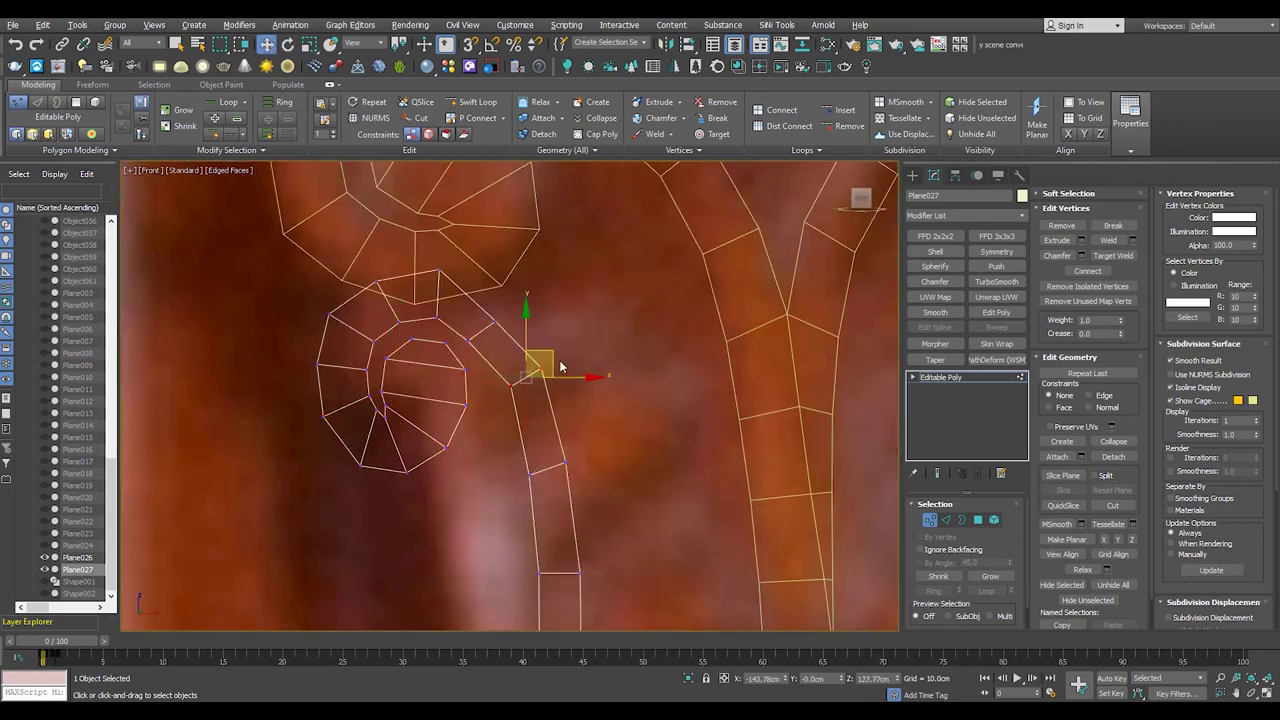
scroll(460, 331, "up", 3)
key("e")
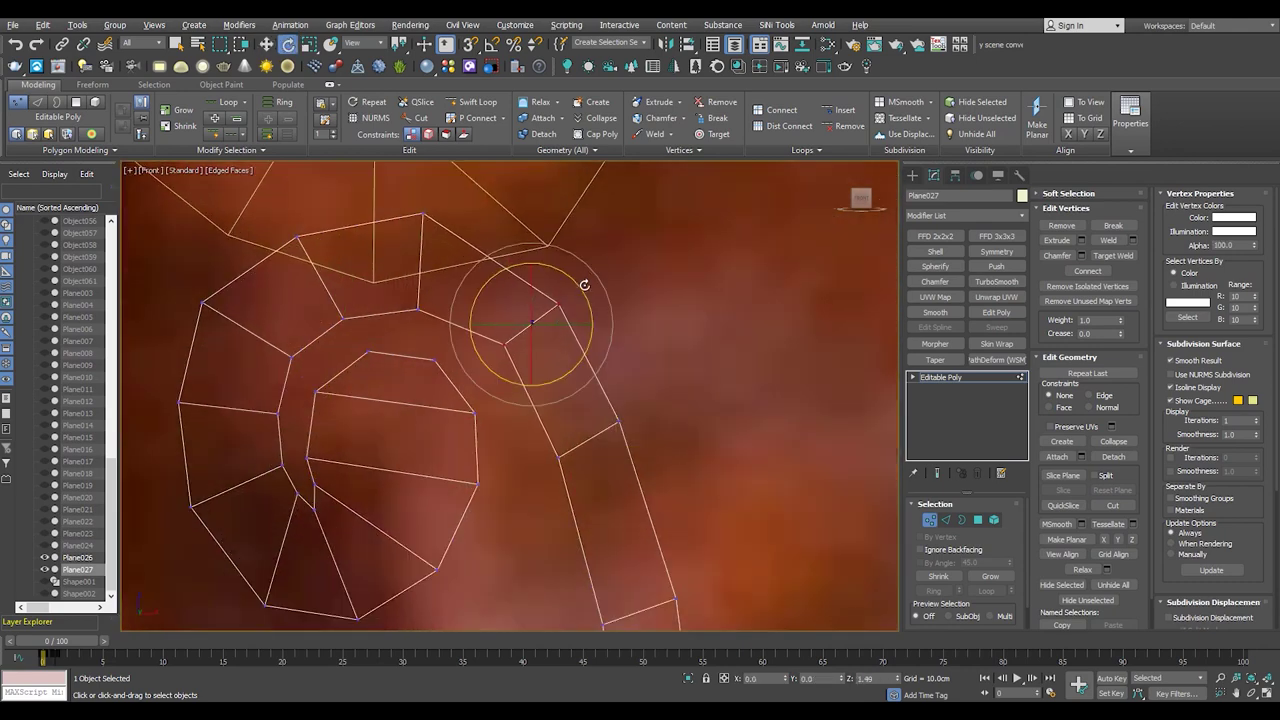
- Rotate and nudge the stem-top vertices to angle the stem's top like the carving
left_click_drag(411, 327, 413, 318)
key("r")
key("w")
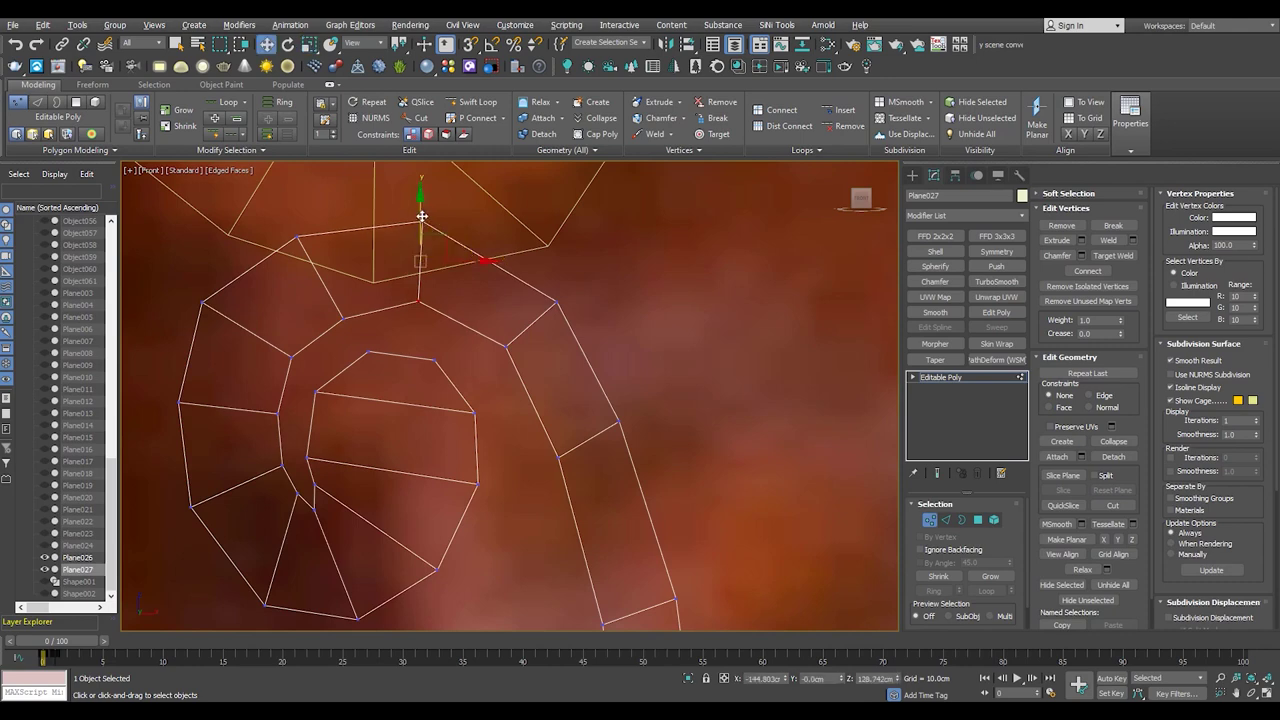
key("e")
mouse_move(353, 284)
left_mouse_down()
mouse_move(290, 228)
mouse_move(345, 255)
left_mouse_up()
key("w")
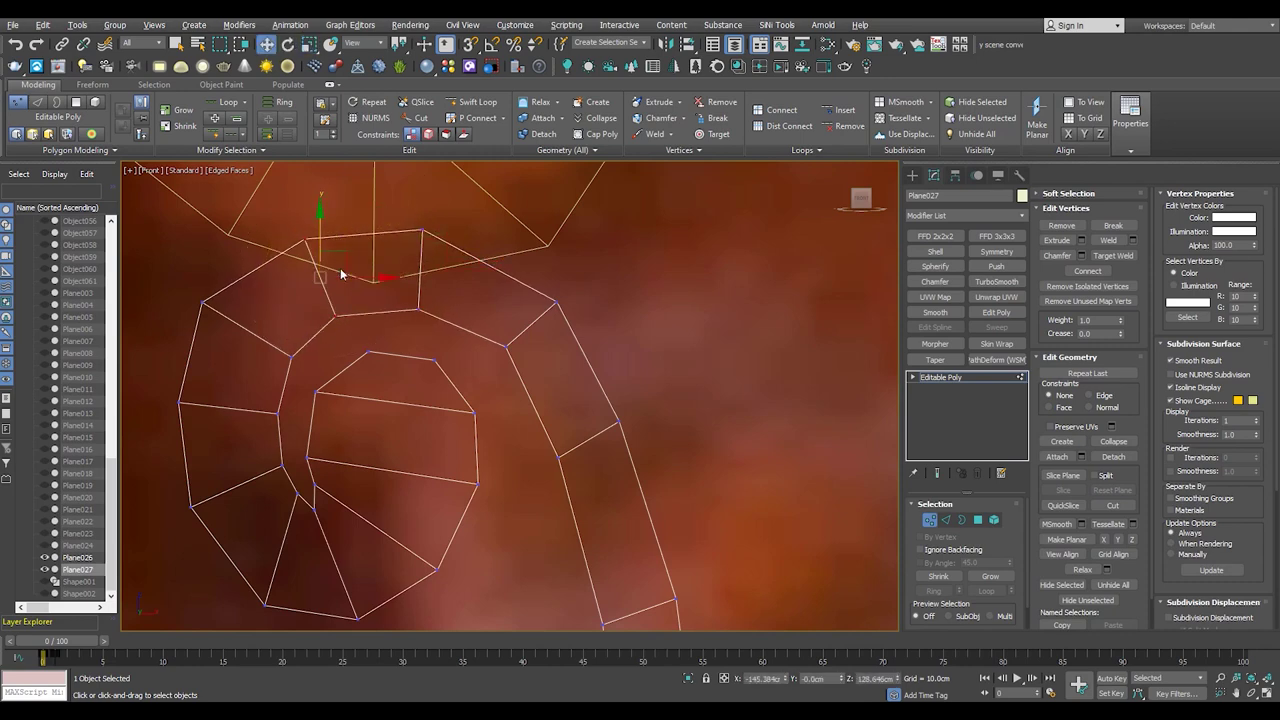
key("w")
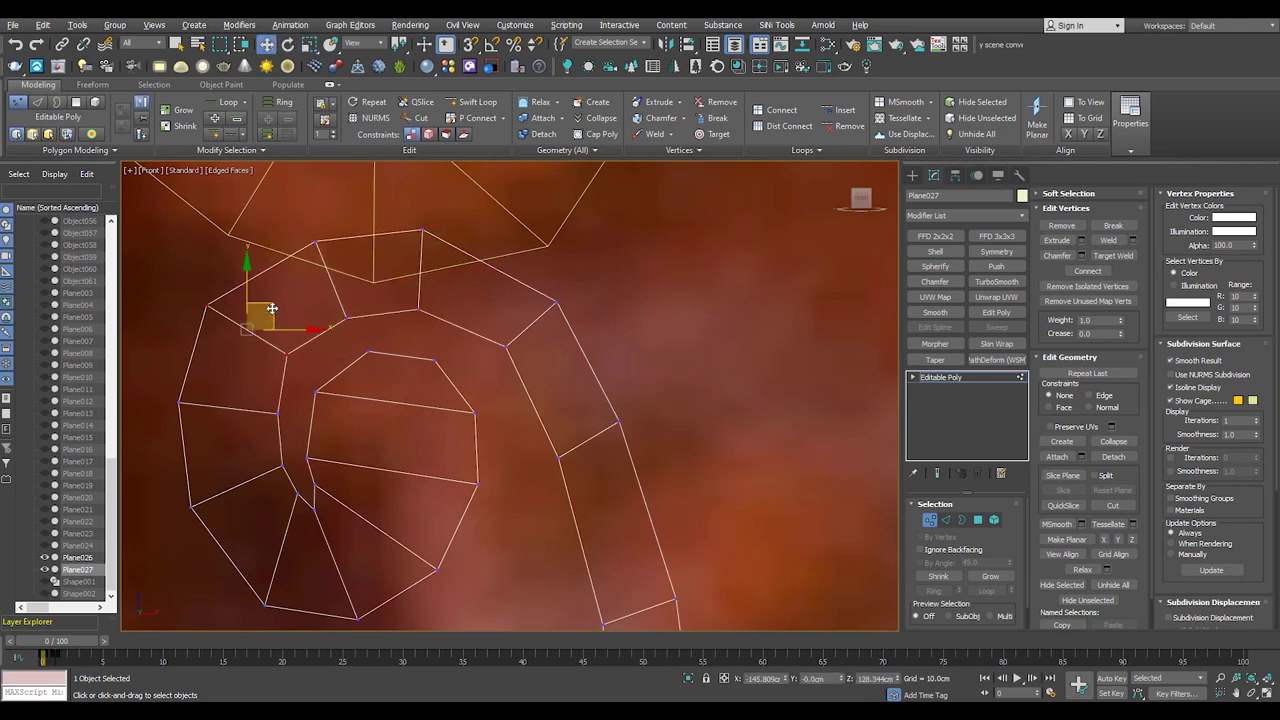
key("e")
left_click_drag(436, 258, 447, 245)
key("w")
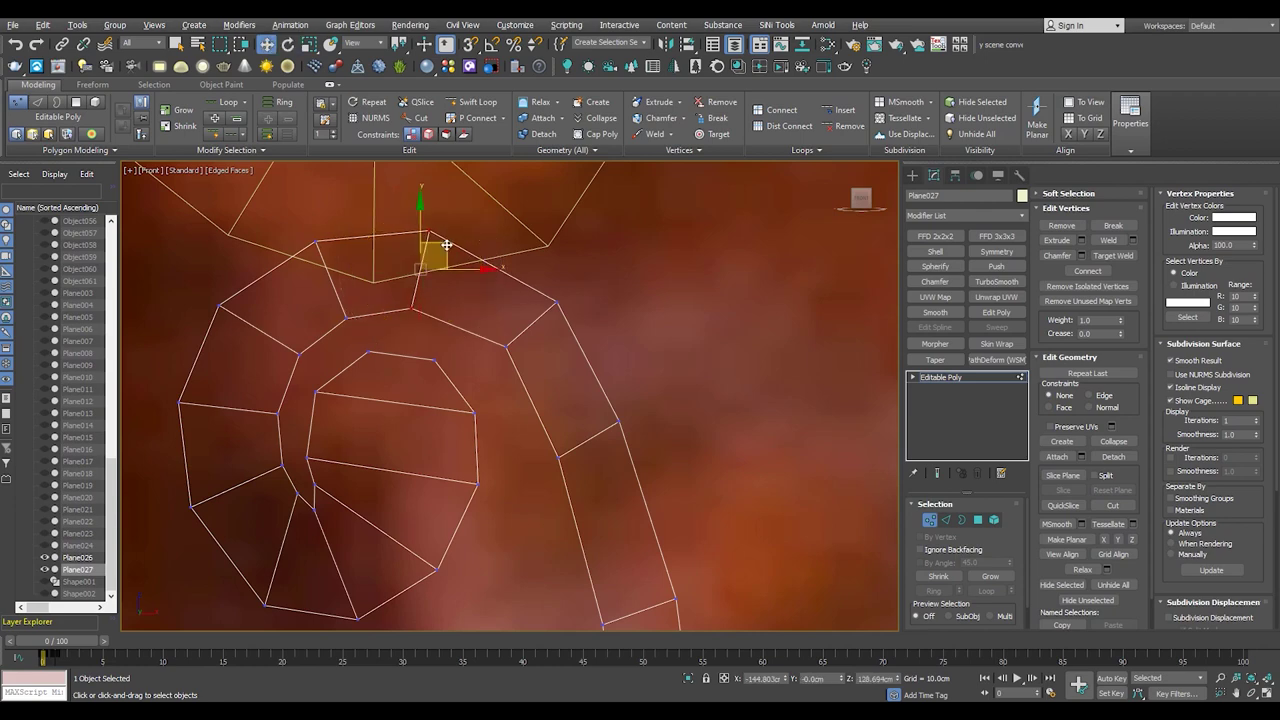
key("e")
left_click_drag(574, 274, 563, 288)
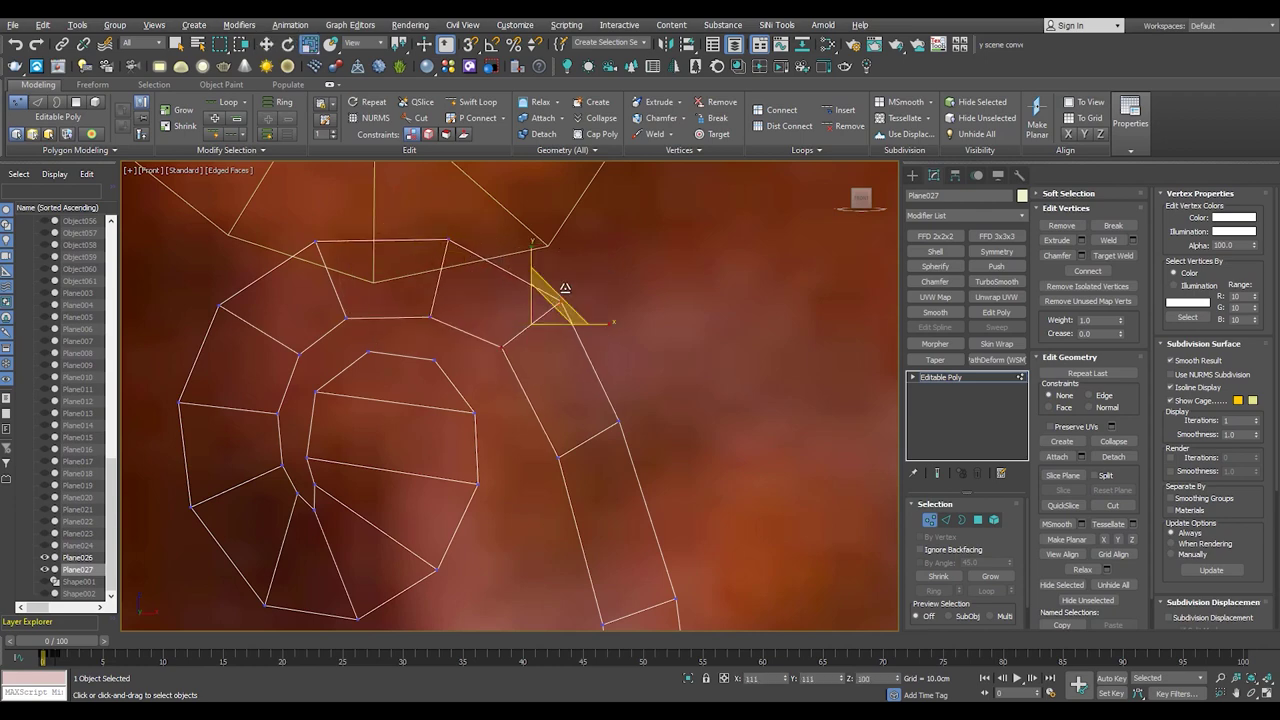
key("w")
scroll(507, 368, "down", 2)
scroll(510, 380, "down", 2)
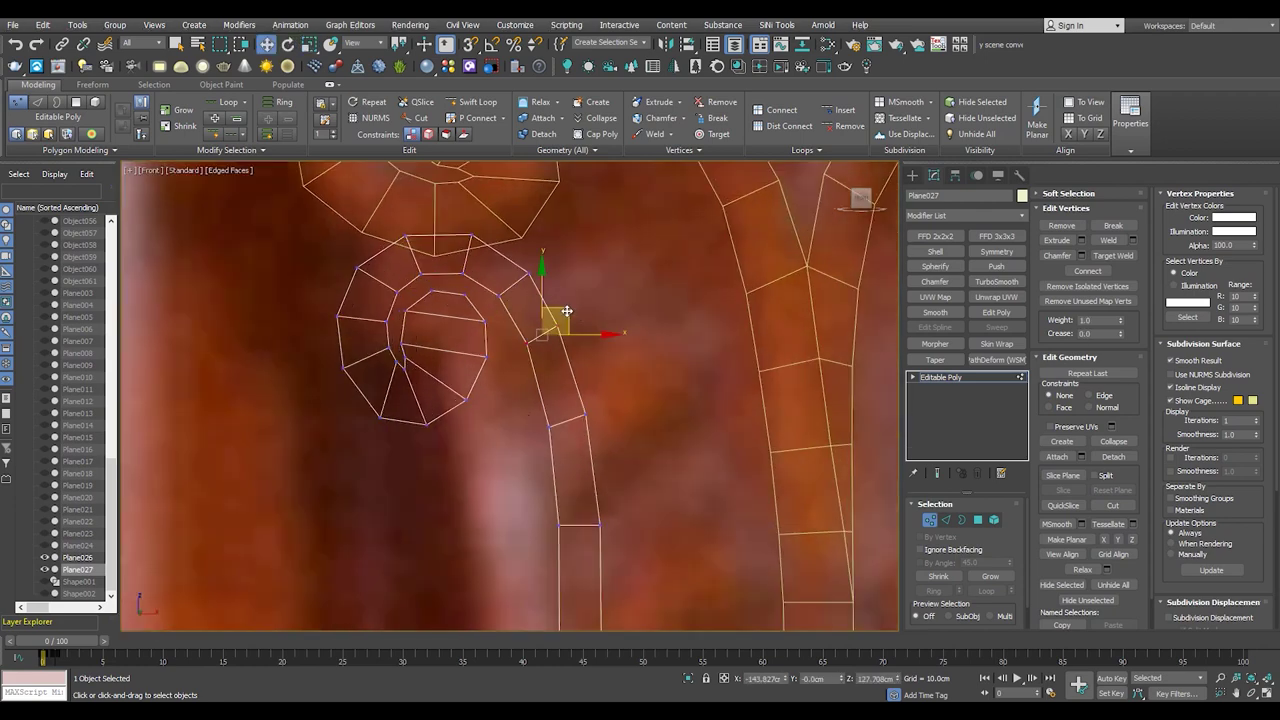
scroll(560, 400, "down", 3)
scroll(550, 470, "up", 4)
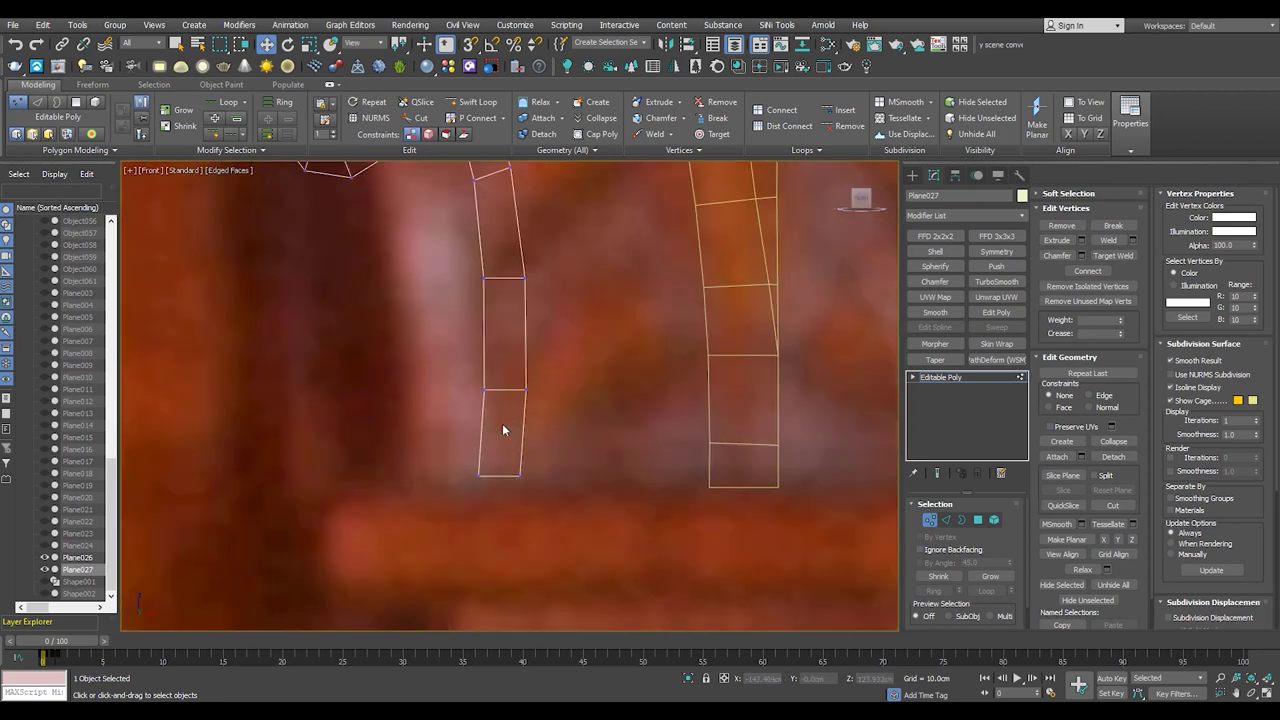
scroll(520, 415, "down", 1)
scroll(520, 380, "down", 2)
left_click(912, 175)
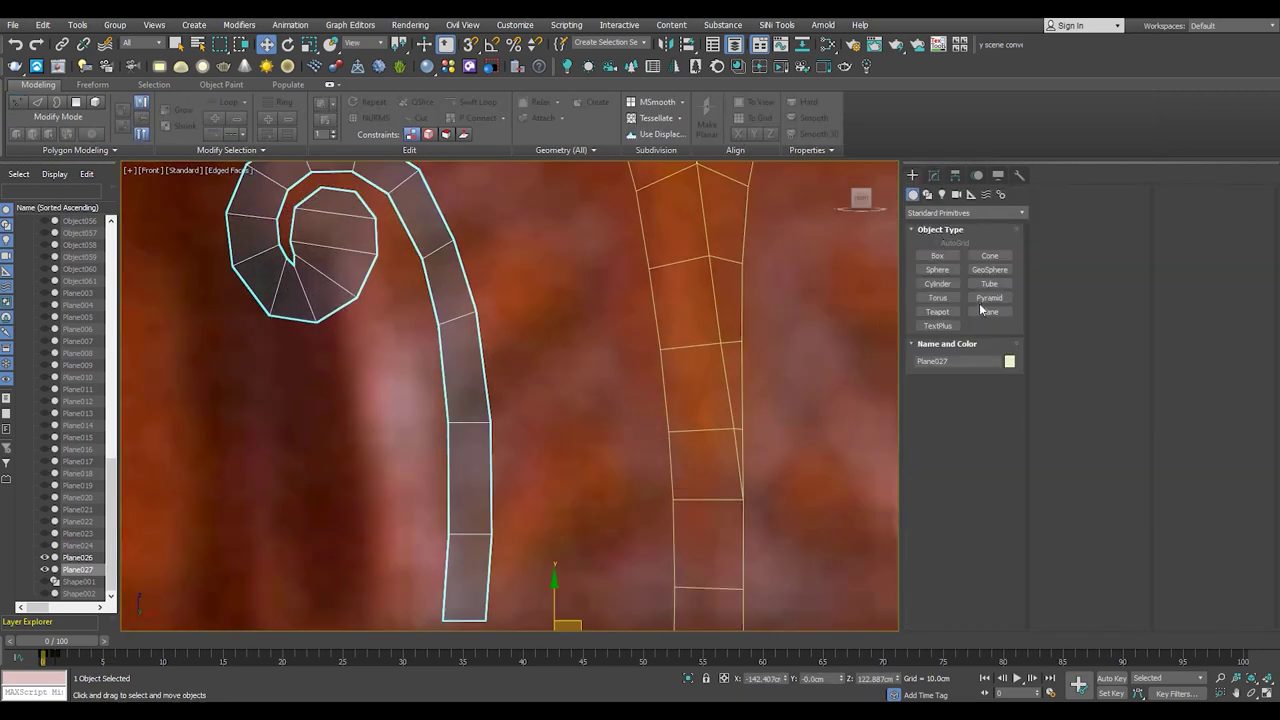
- Cancel the new plane and box-select the stem vertices of Plane027
left_click(989, 311)
scroll(537, 294, "up", 2)
scroll(481, 297, "down", 1)
scroll(481, 297, "down", 2)
key("w")
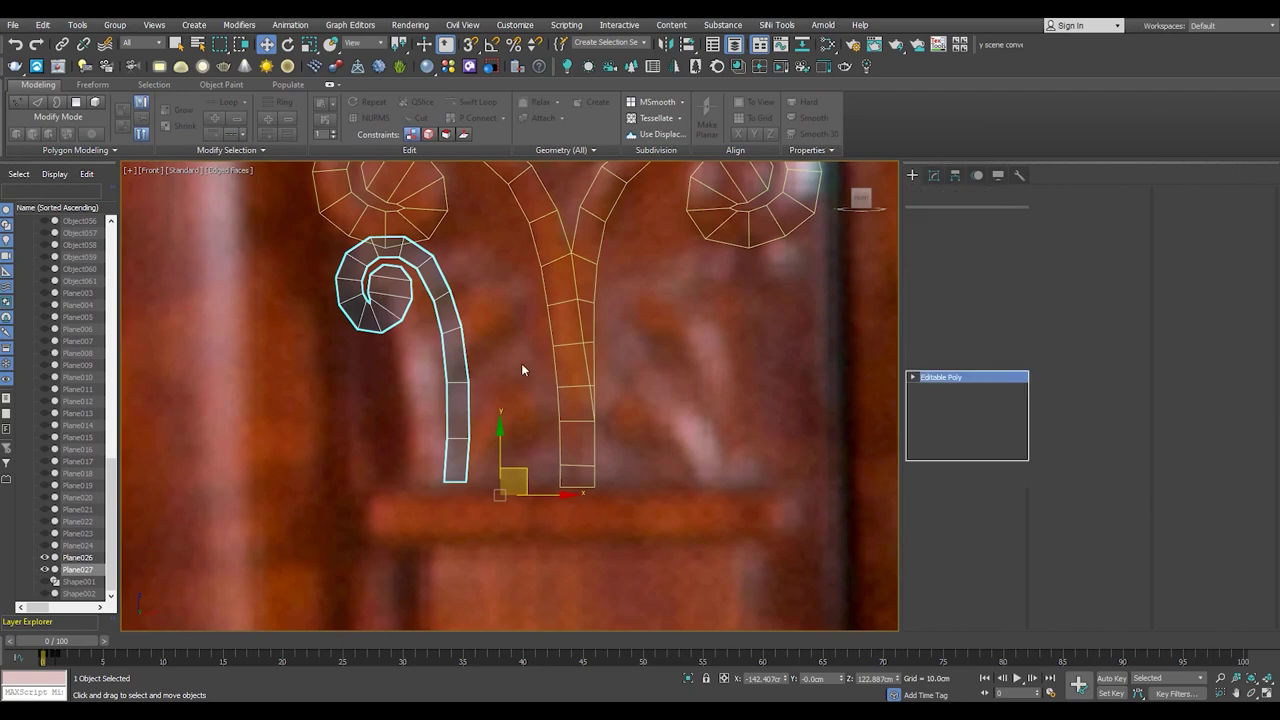
key("1")
left_click_drag(542, 275, 418, 499)
- Shift the curl's ring vertices left to shrink the ring, then deselect
key("F4")
scroll(447, 273, "up", 2)
key("F4")
scroll(445, 273, "down", 2)
scroll(488, 263, "up", 3)
scroll(488, 263, "down", 3)
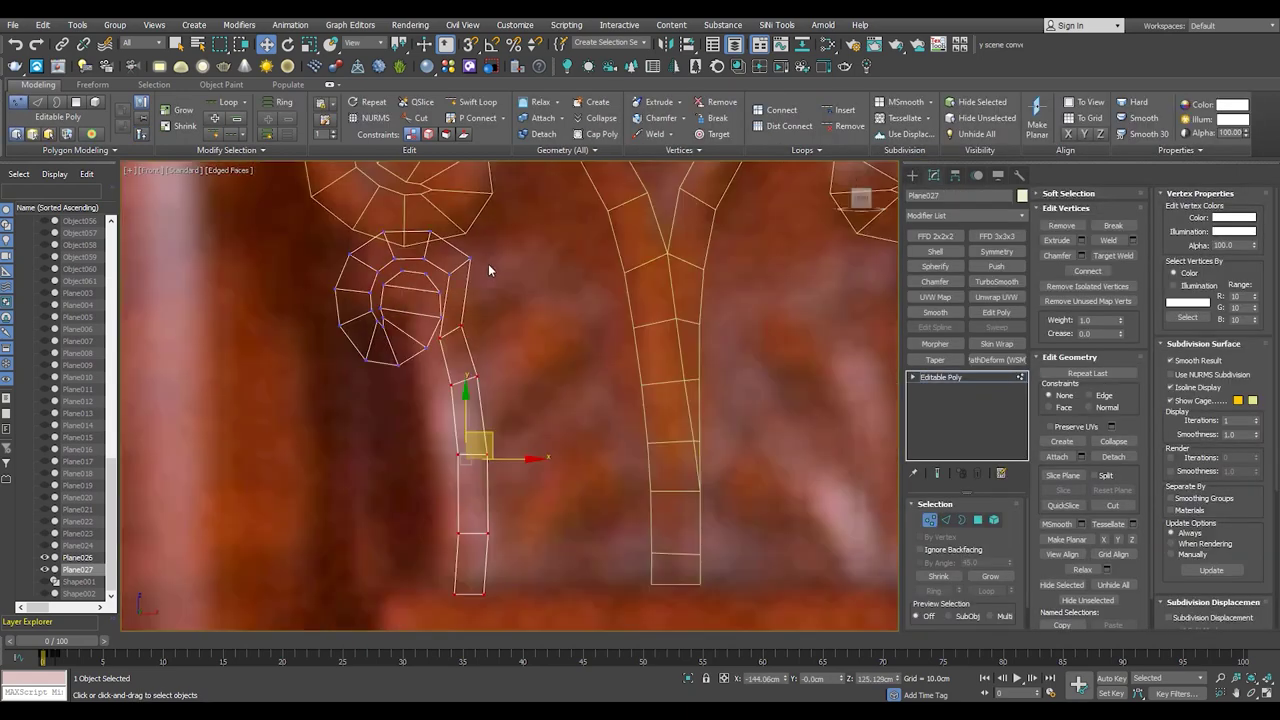
scroll(420, 293, "up", 2)
left_click_drag(420, 293, 396, 300)
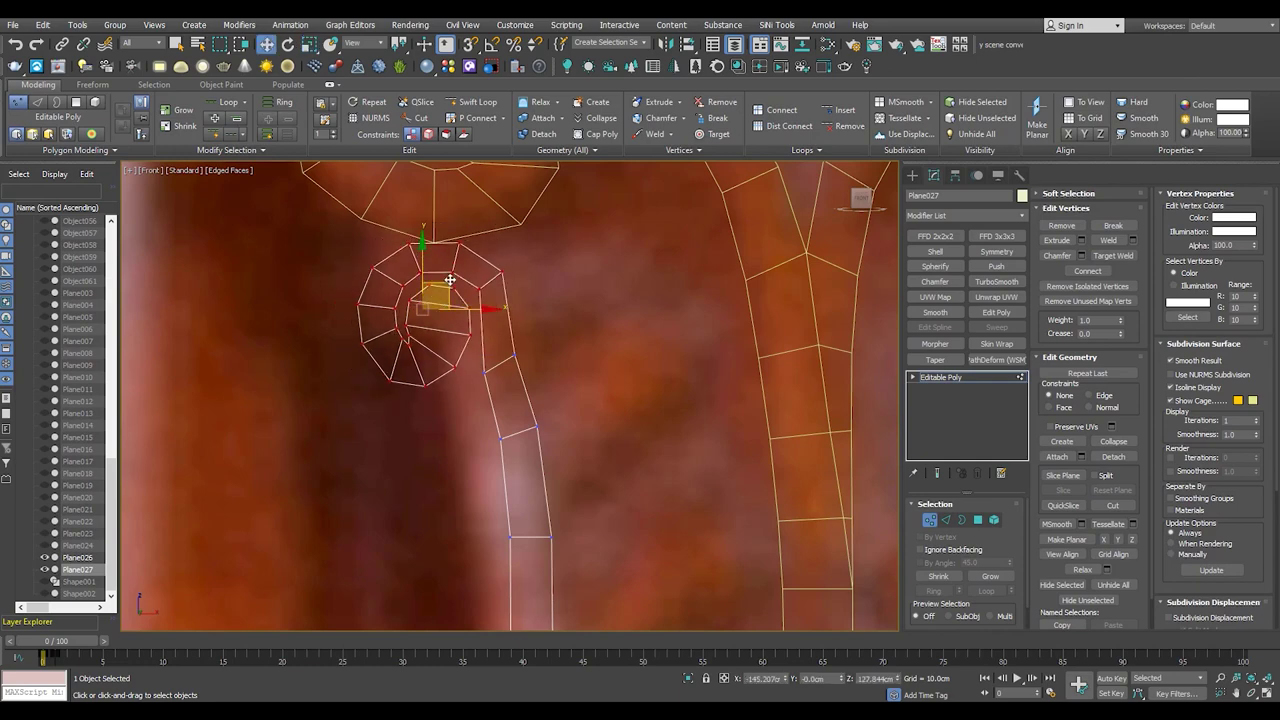
left_click(533, 370)
scroll(533, 370, "down", 3)
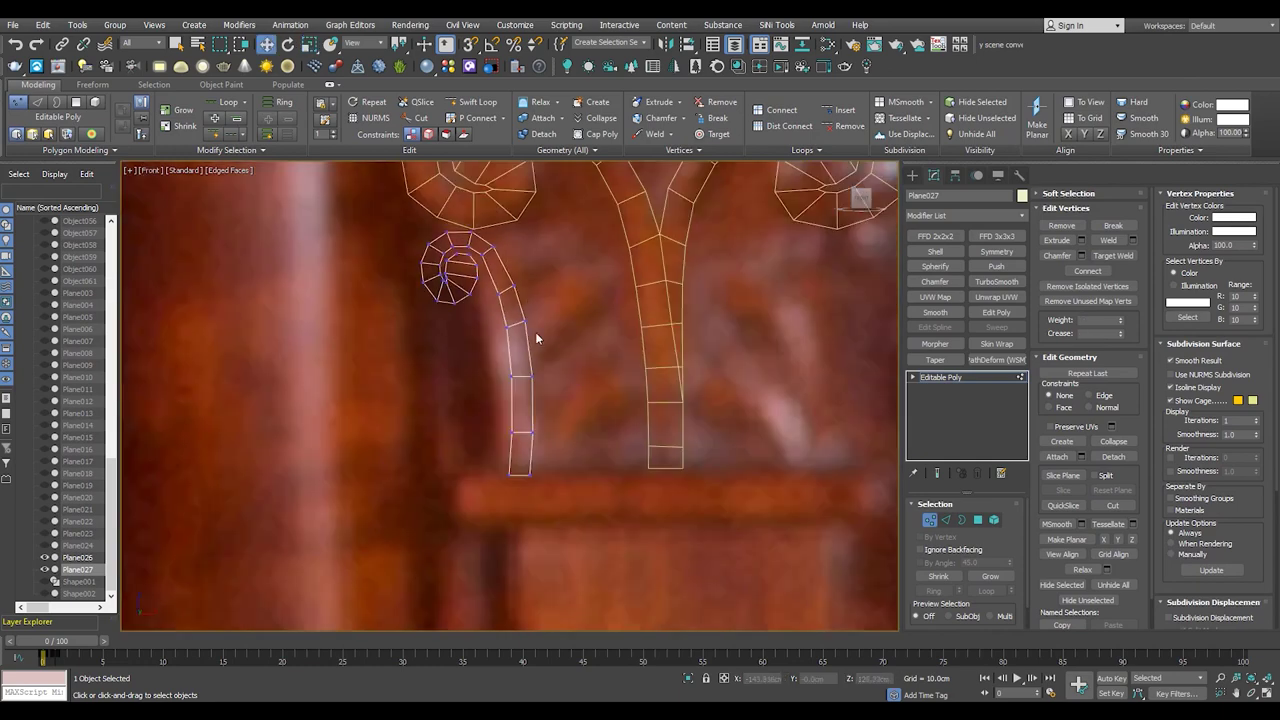
left_click(933, 378)
- Reshape the curl ring and raise the vertex where the stem joins the curl
scroll(384, 262, "up", 2)
scroll(371, 280, "up", 2)
key("1")
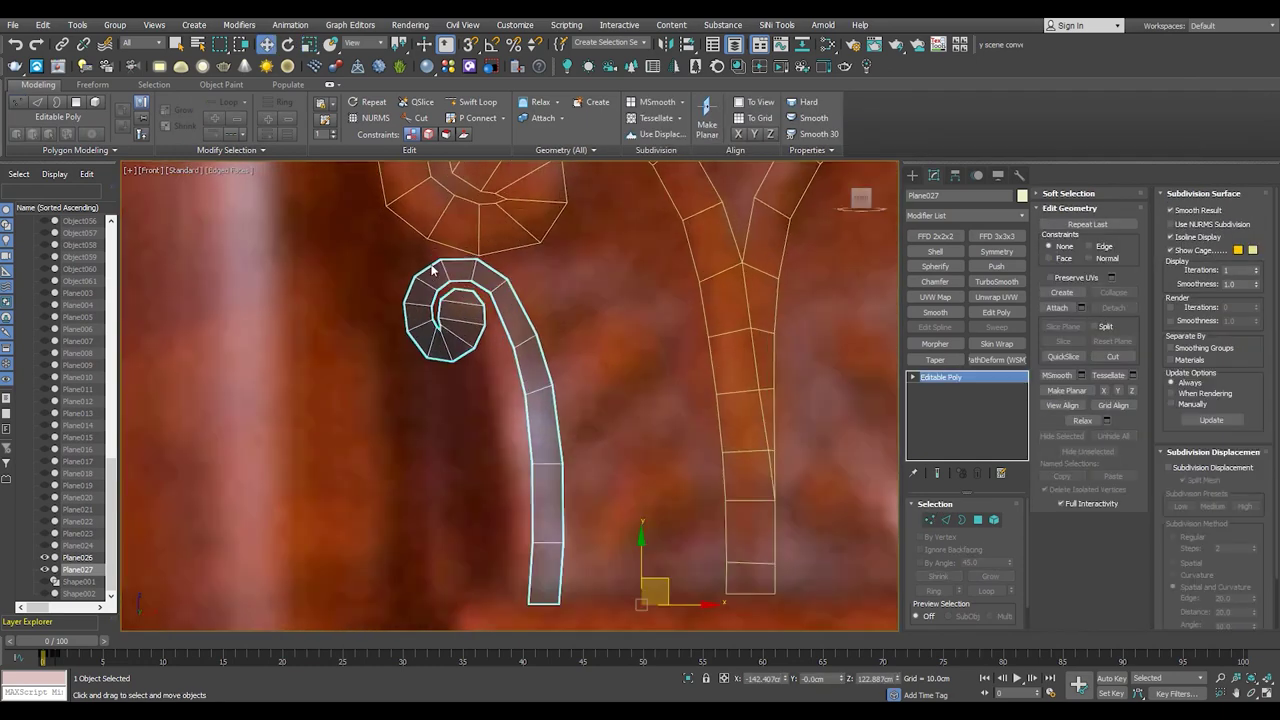
left_click_drag(465, 293, 455, 283)
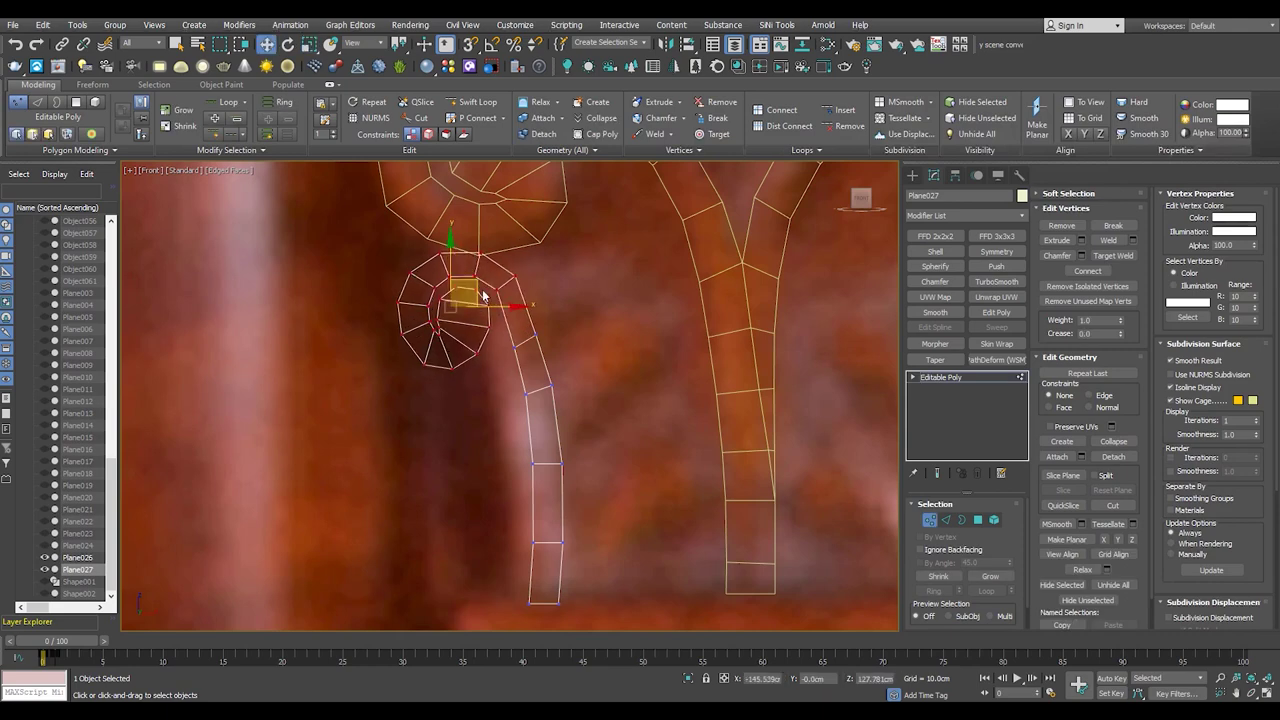
scroll(455, 283, "up", 1)
left_click(522, 307)
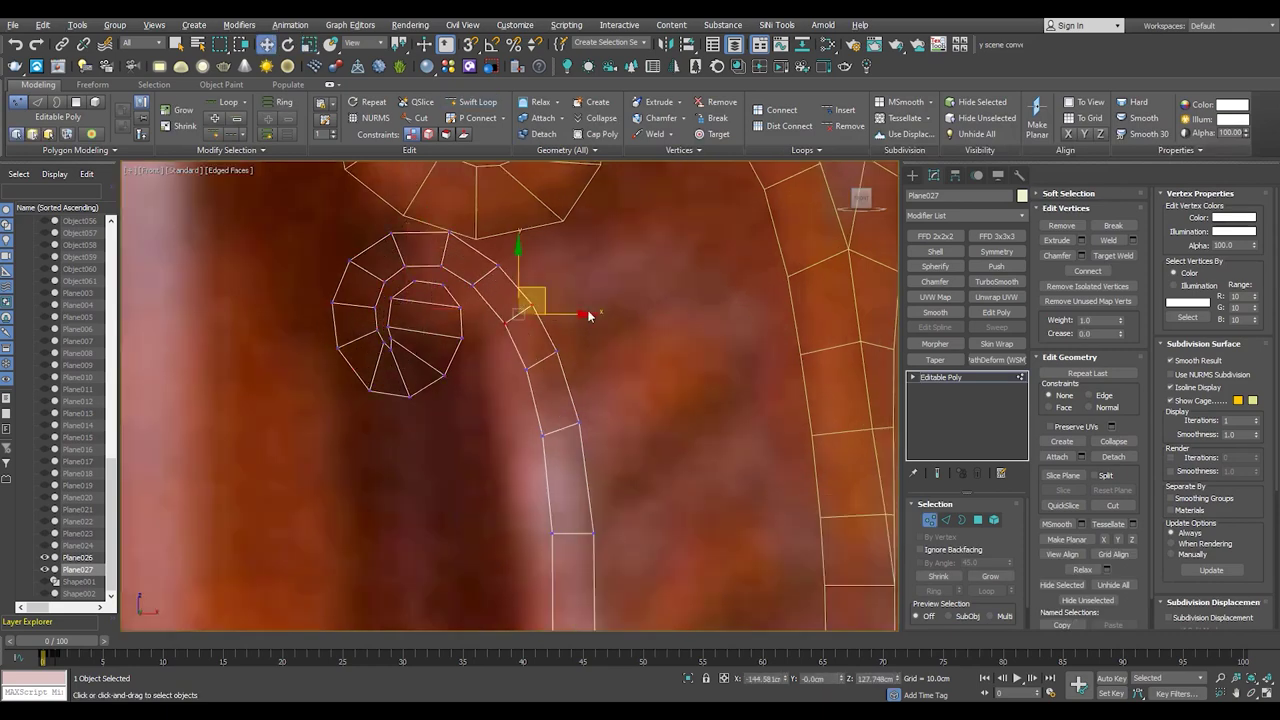
middle_click_drag(586, 314, 487, 396)
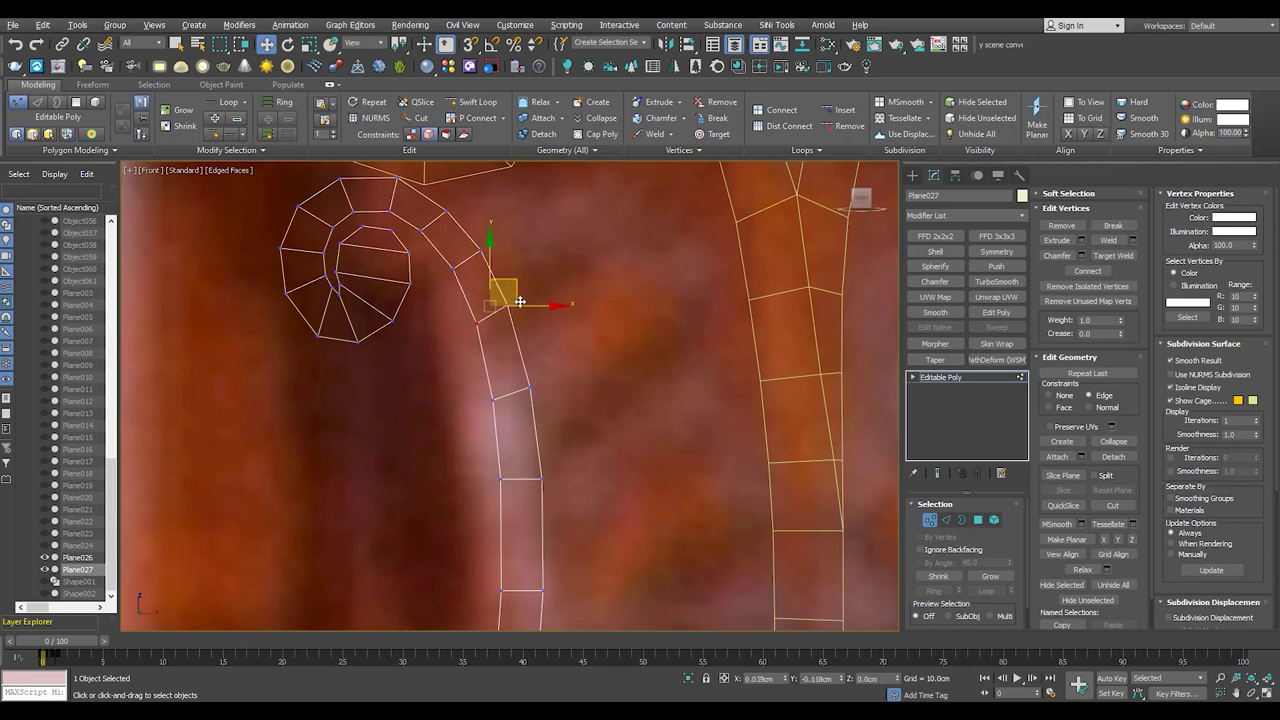
left_click_drag(550, 457, 533, 387)
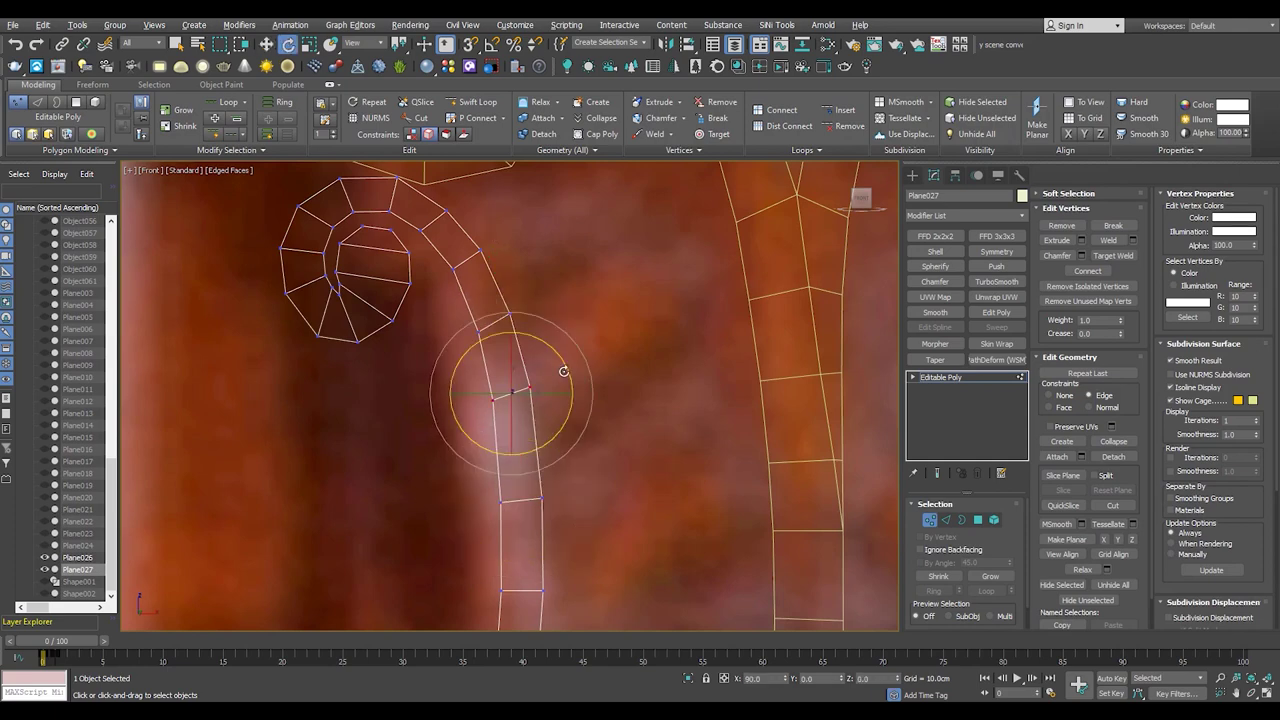
- Rotate the junction vertex, then exit Vertex level to select the whole Plane027
key("e")
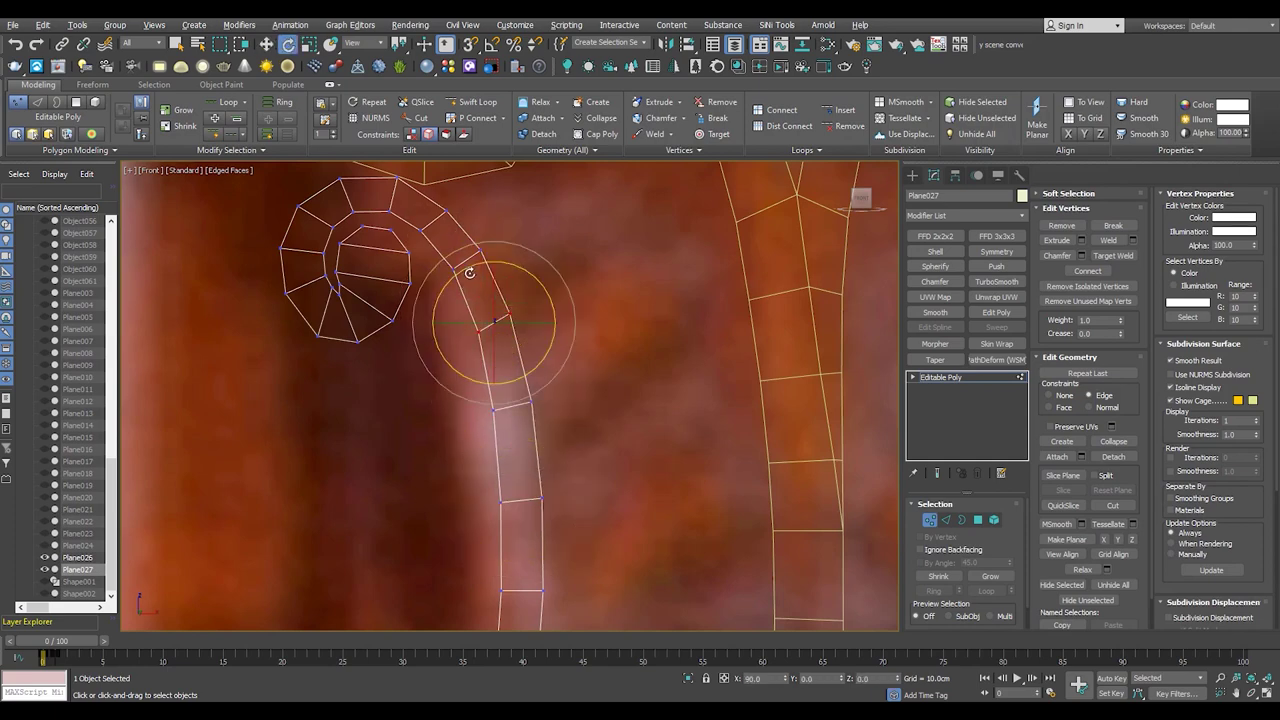
key("w")
scroll(510, 330, "down", 3)
scroll(515, 370, "up", 3)
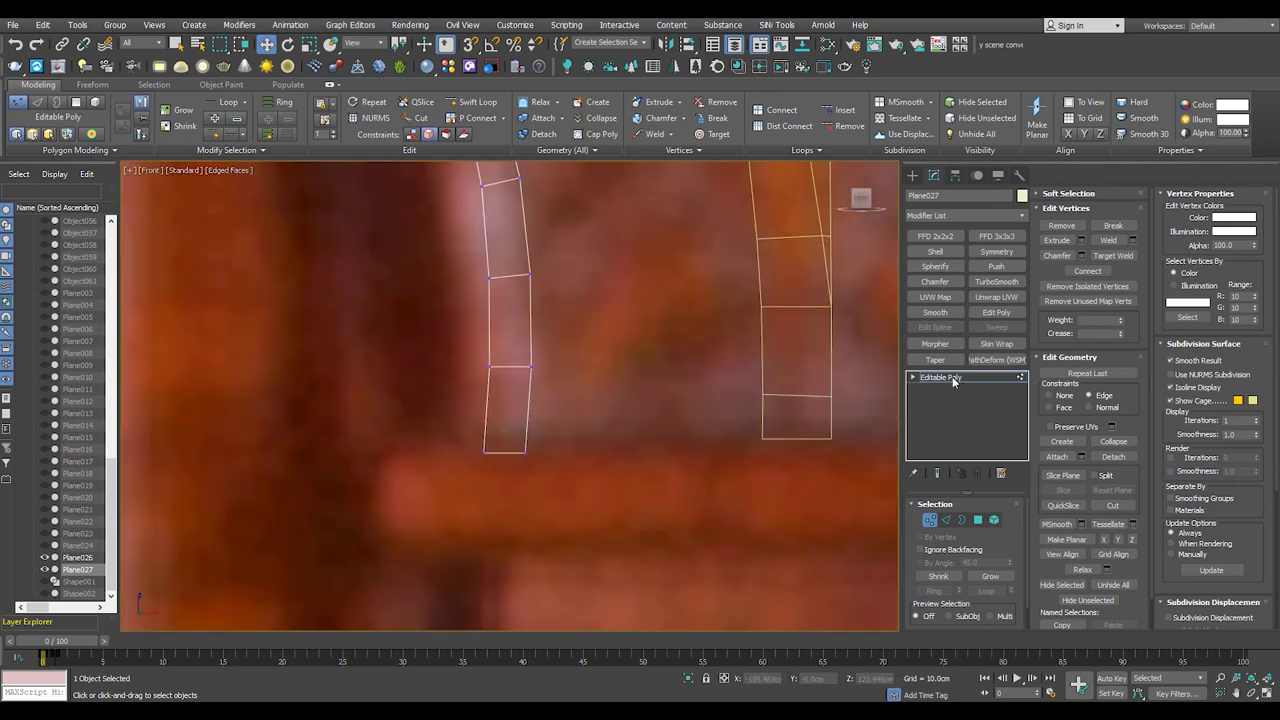
key("1")
scroll(517, 381, "down", 4)
scroll(483, 312, "up", 3)
middle_click_drag(485, 316, 465, 318)
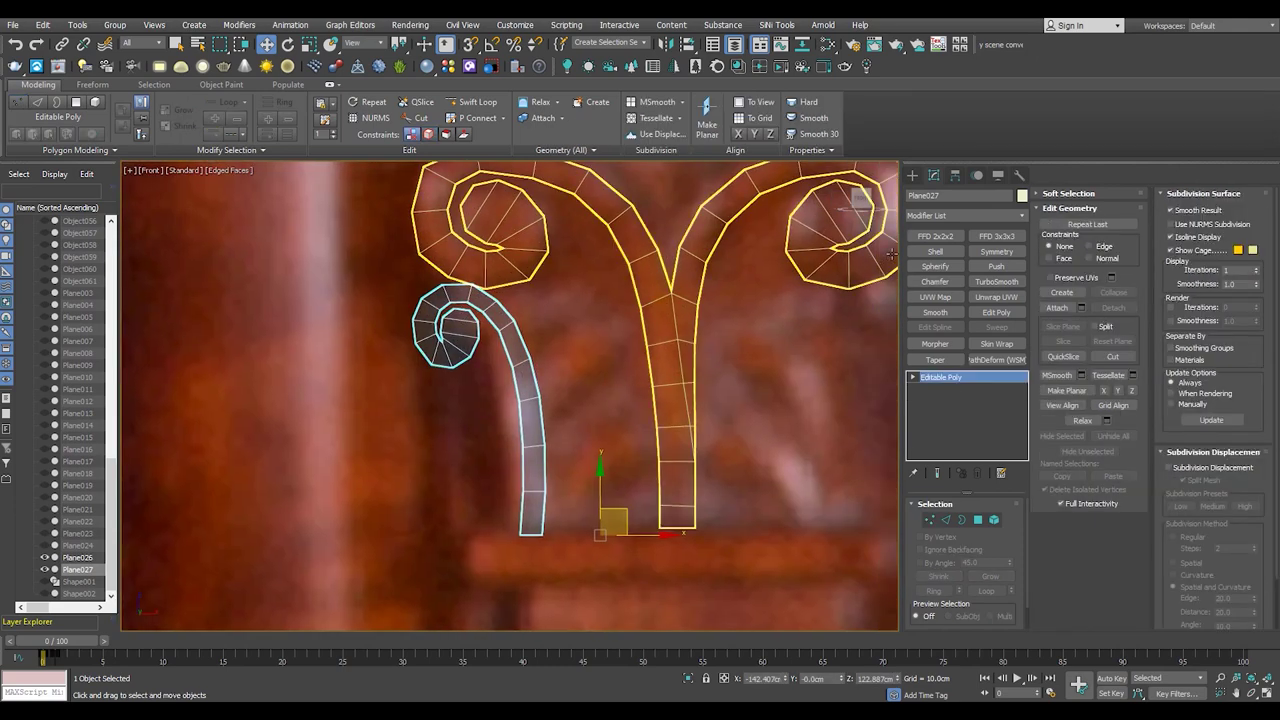
left_click(912, 175)
- Draw a small plane beside the curled stem, convert it to Editable Poly and make it see-through
scroll(597, 346, "up", 3)
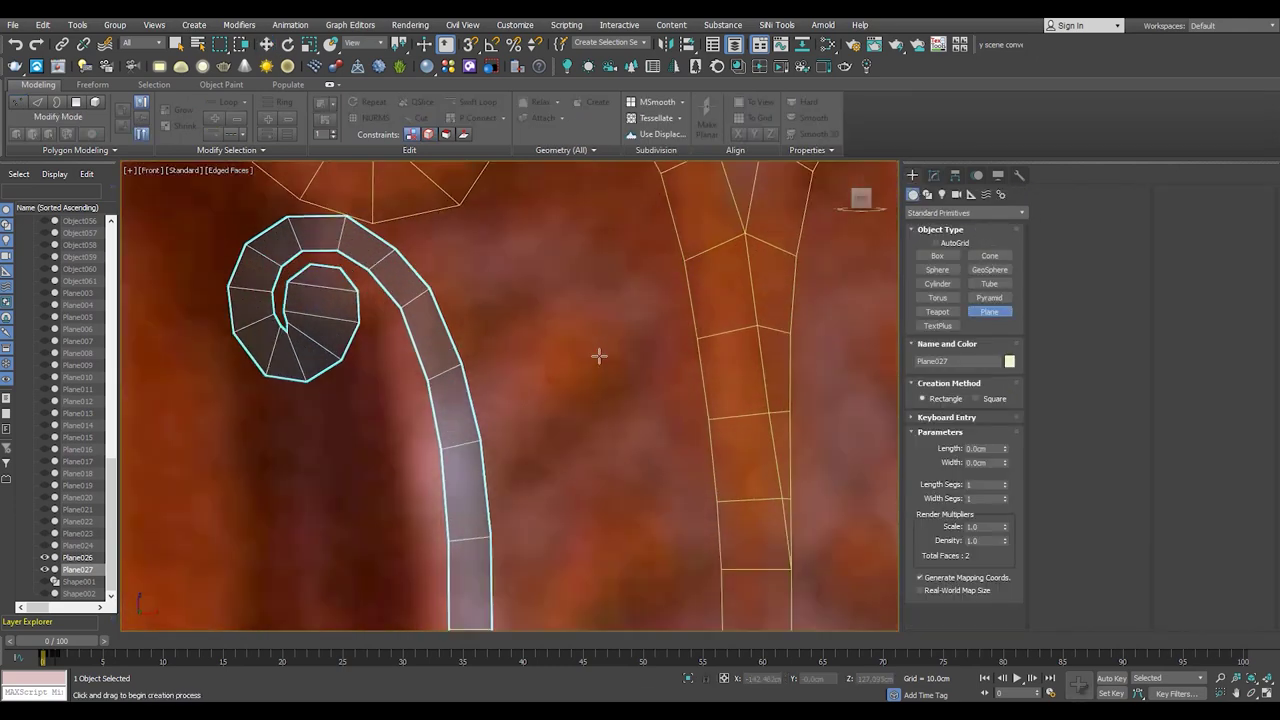
left_click_drag(564, 295, 628, 380)
key("alt+x")
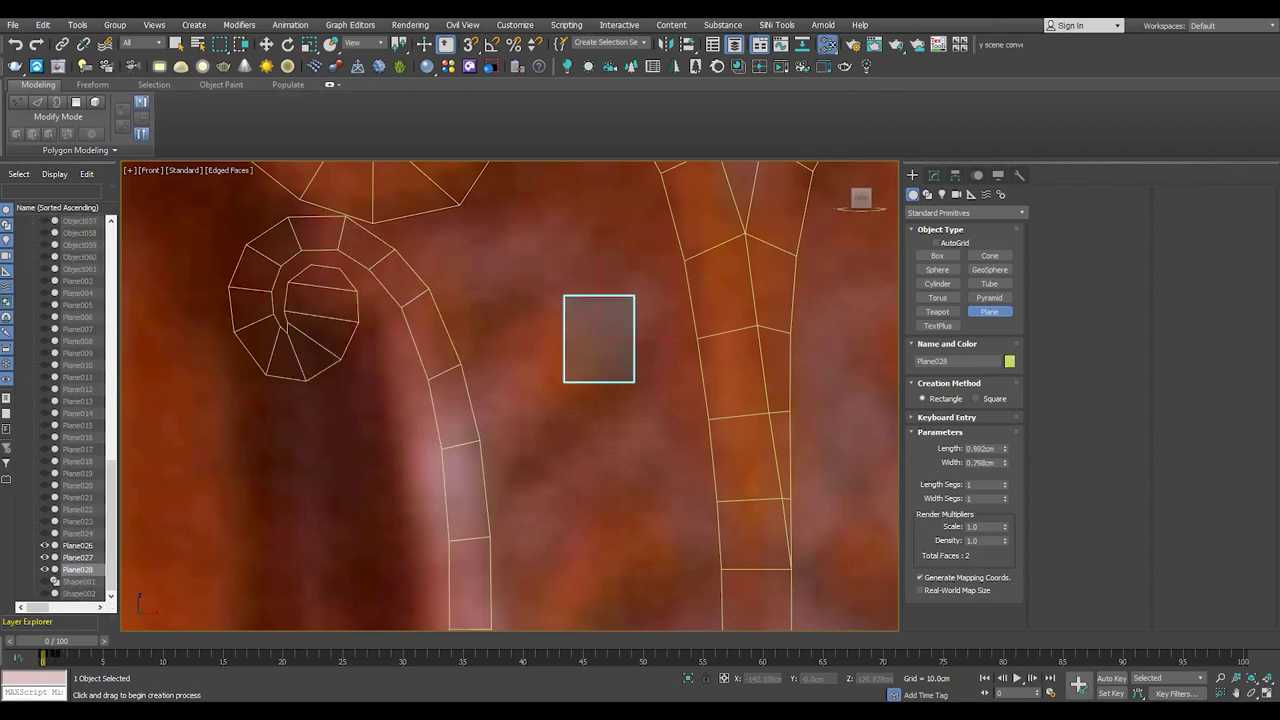
key("w")
scroll(582, 321, "up", 2)
scroll(583, 322, "down", 2)
- Reshape the new polygon by moving its vertices and one edge over the carving
left_click_drag(653, 289, 551, 313)
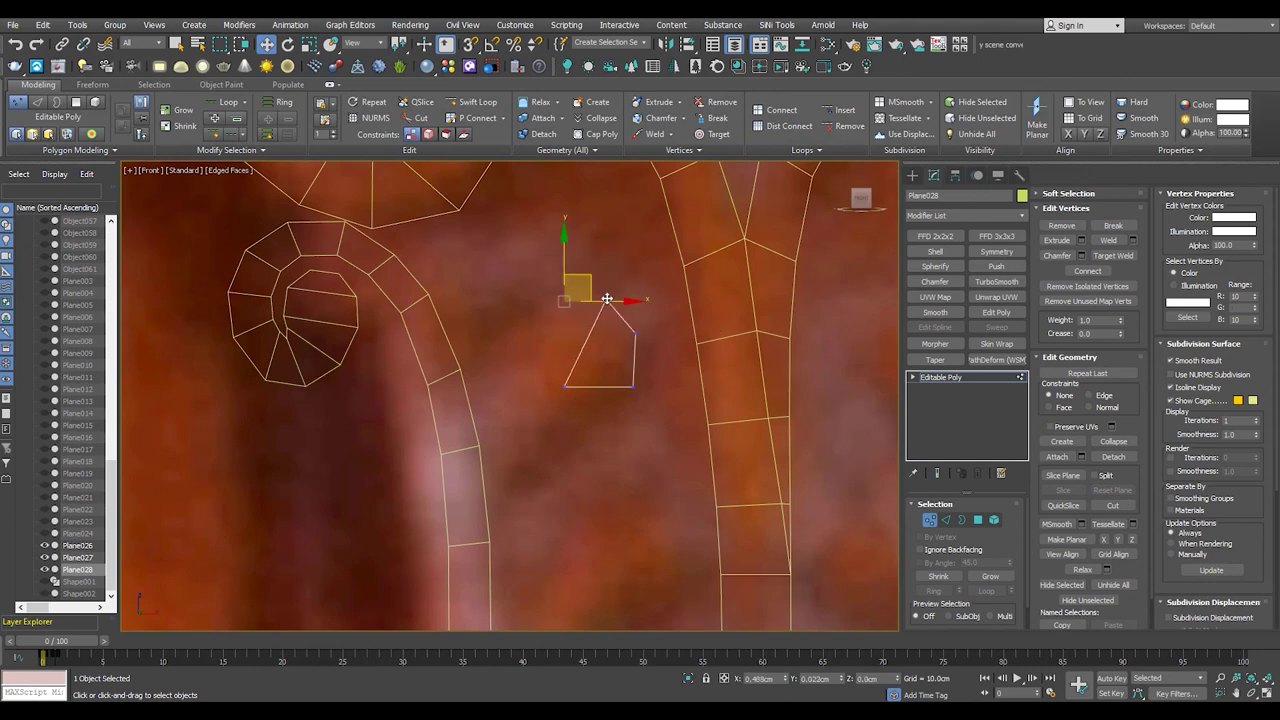
left_click_drag(632, 382, 622, 393)
key("2")
left_click(607, 324)
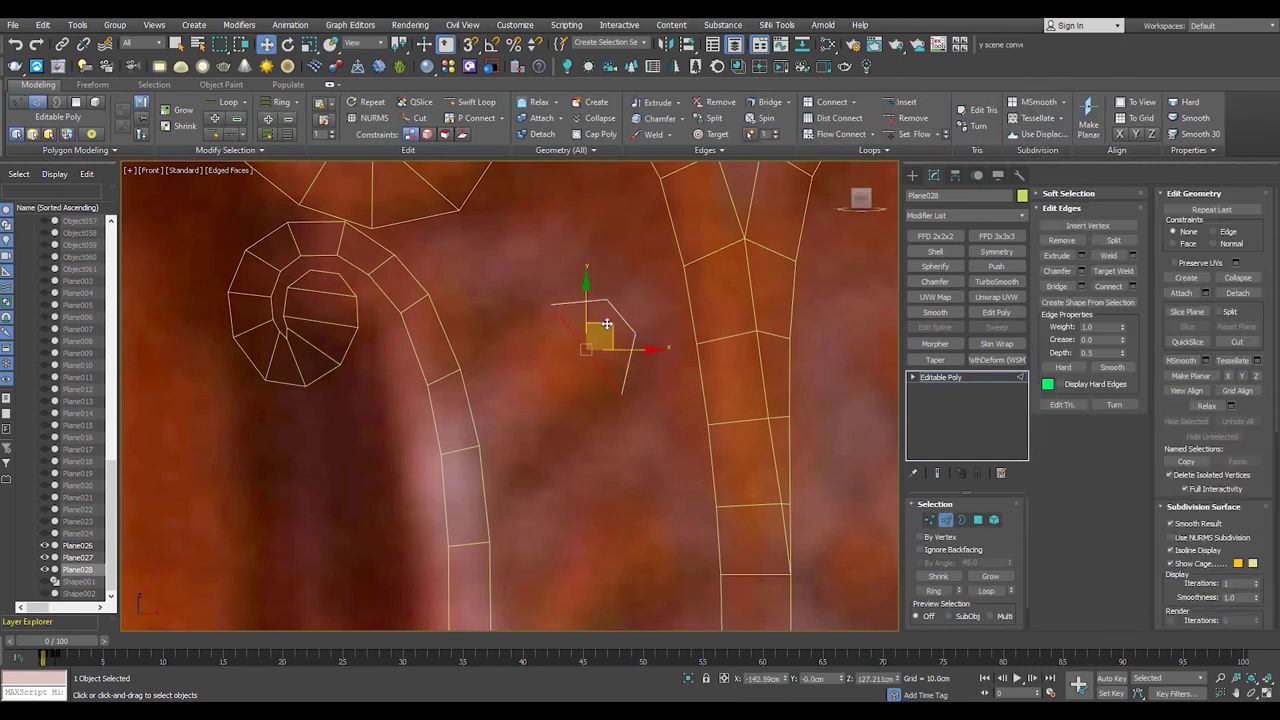
left_click_drag(560, 364, 553, 371)
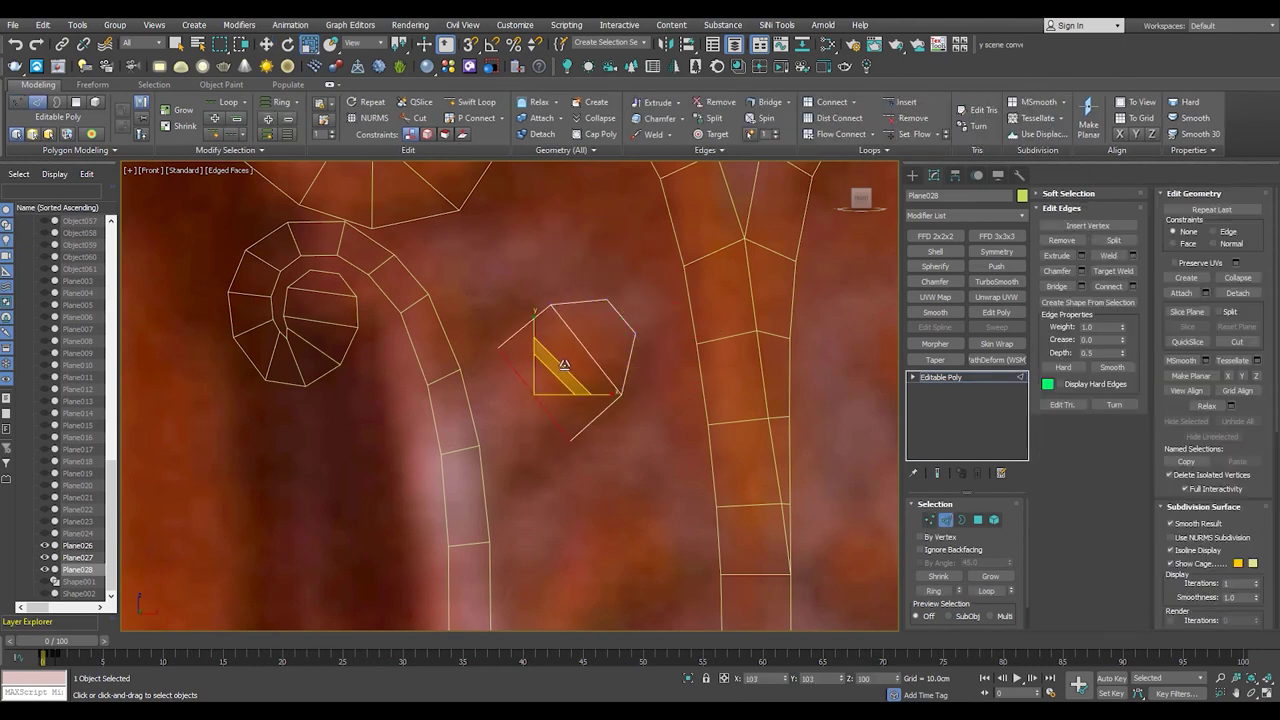
key("1")
left_click_drag(638, 372, 638, 292)
- Box-select the lower vertices of the new shape and scale them down to 67%
key("e")
scroll(525, 341, "up", 2)
key("2")
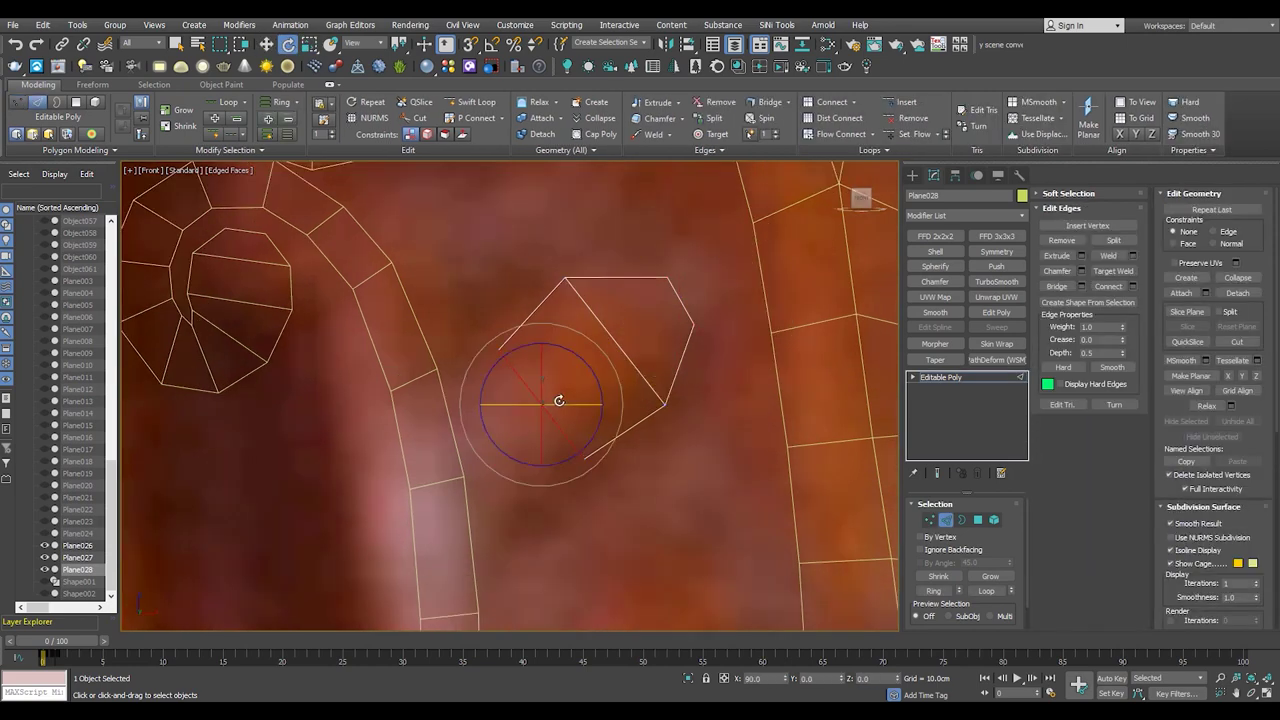
key("w")
scroll(553, 376, "down", 2)
middle_click_drag(553, 376, 574, 361)
scroll(533, 485, "up", 2)
key("1")
left_click_drag(449, 515, 505, 440)
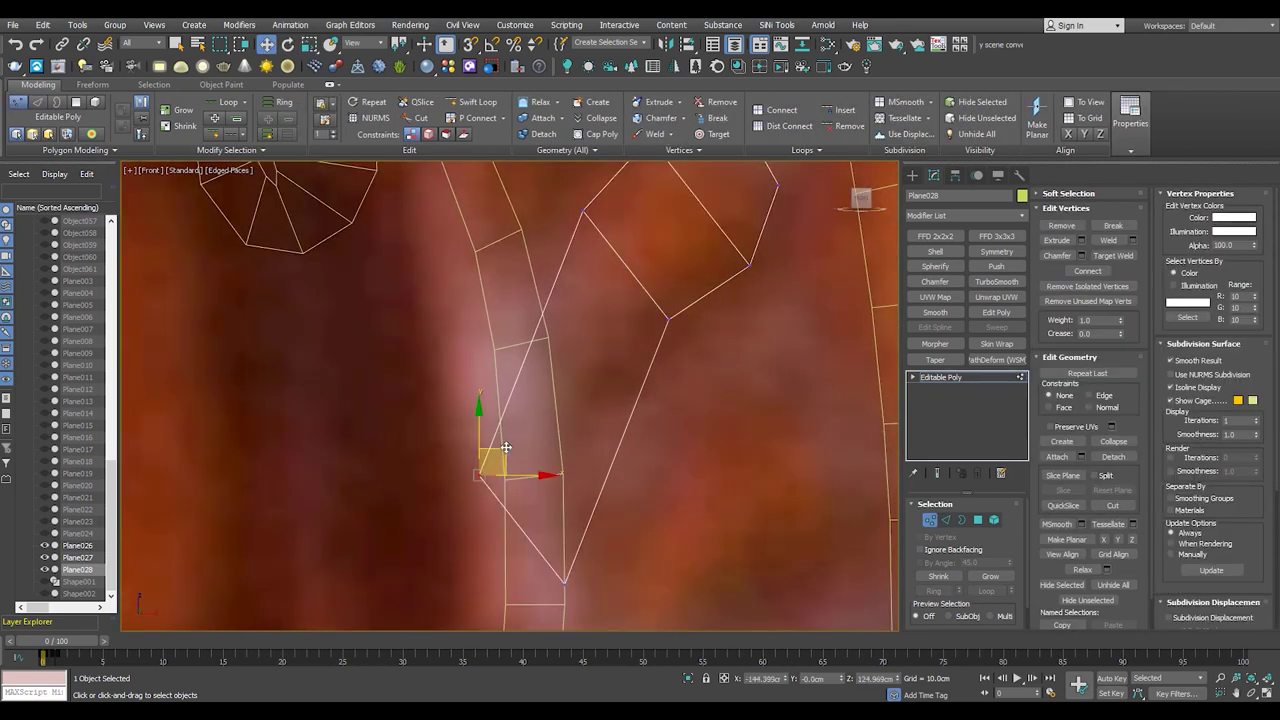
scroll(561, 555, "down", 2)
scroll(609, 409, "up", 2)
key("r")
mouse_move(600, 474)
left_mouse_down()
mouse_move(582, 510)
mouse_move(555, 498)
left_mouse_up()
- Insert a Swift Loop edge loop across the quad
key("e")
key("w")
key("alt+shift+w")
left_click(571, 393)
right_click(571, 393)
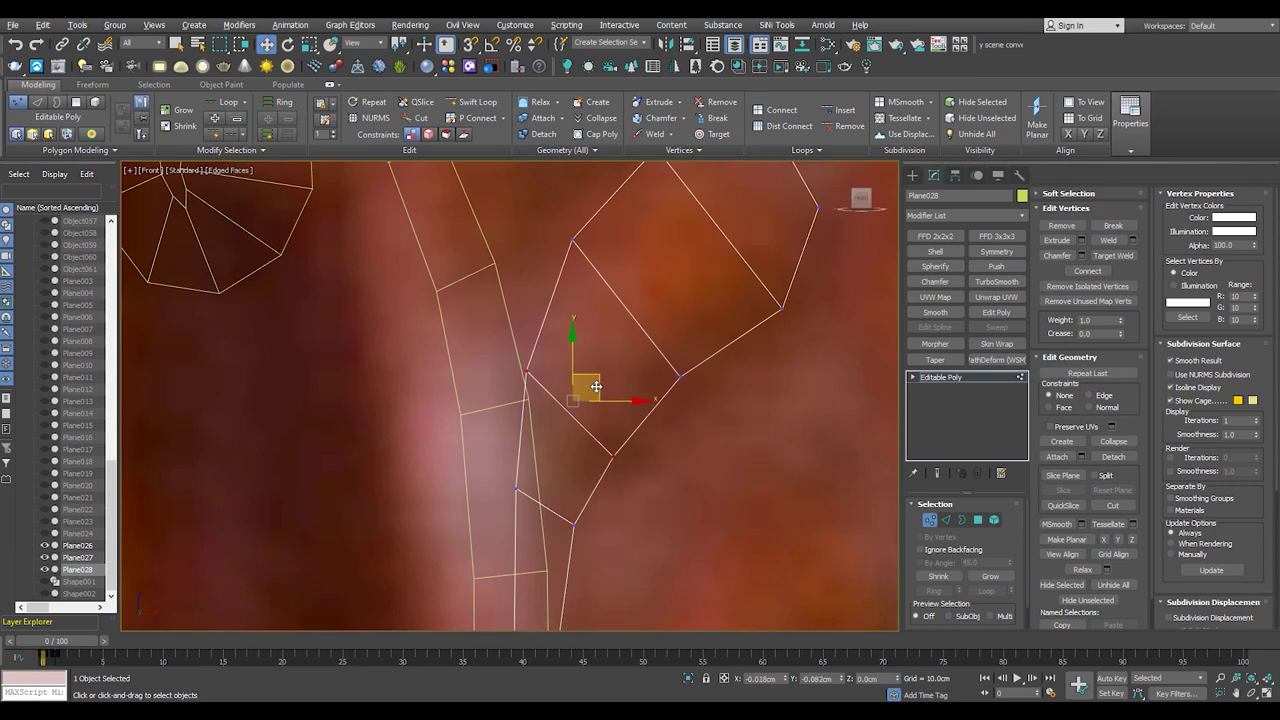
- Nudge the leaf's upper and lower vertices slightly left
middle_click_drag(596, 386, 630, 342)
left_click_drag(565, 323, 555, 323)
left_click(647, 487)
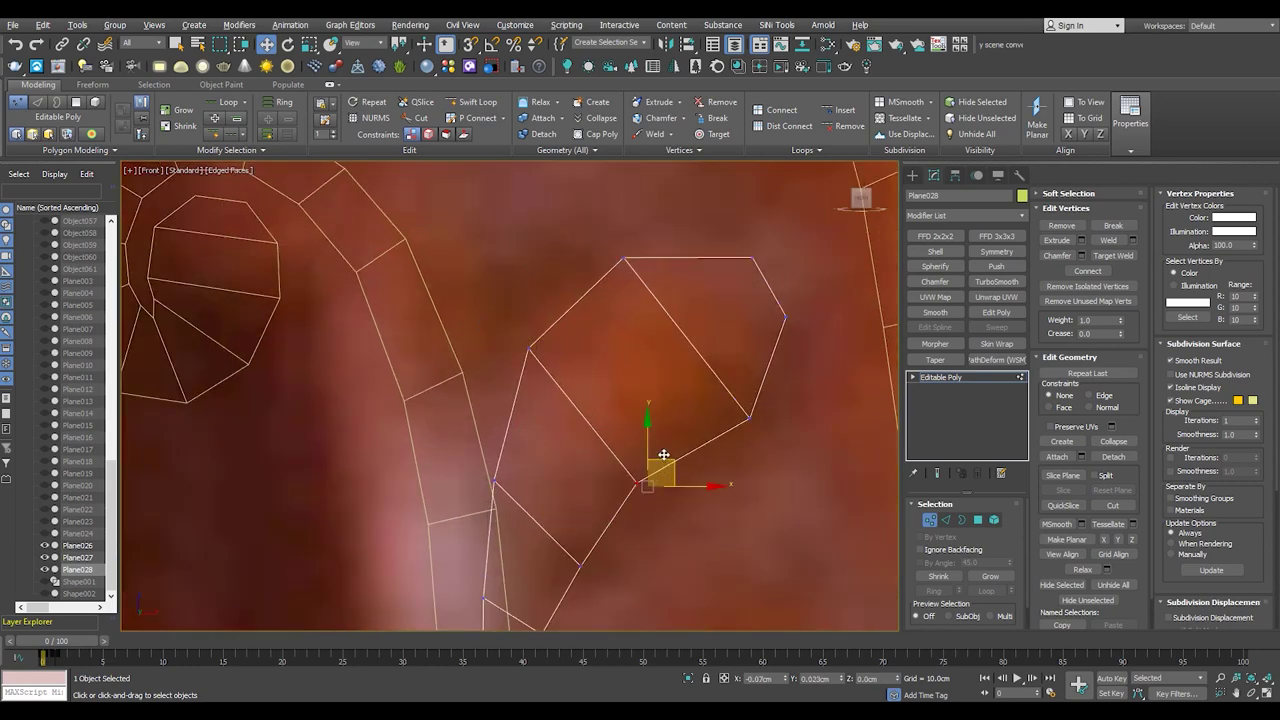
left_click_drag(605, 538, 594, 538)
middle_click_drag(442, 519, 499, 383)
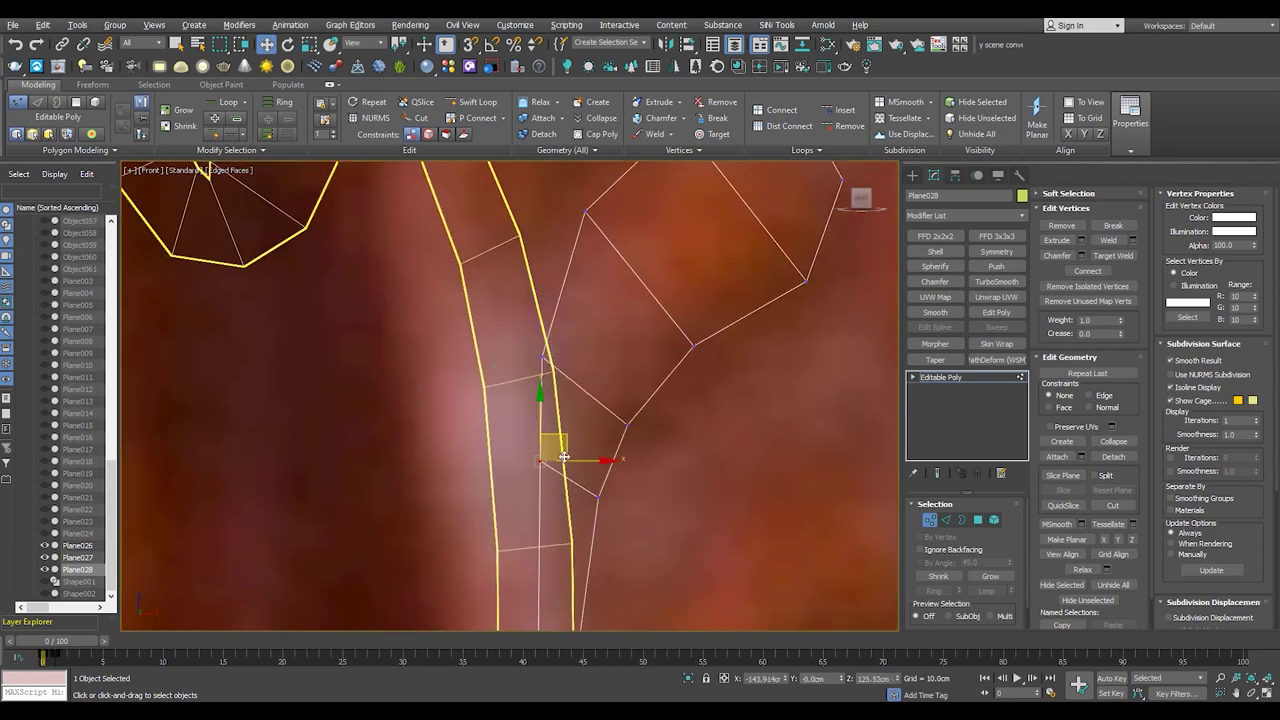
middle_click_drag(558, 461, 586, 466)
- Scale the lower leaf vertices inward to 79% and turn on the Edge constraint
left_click(567, 517)
key("e")
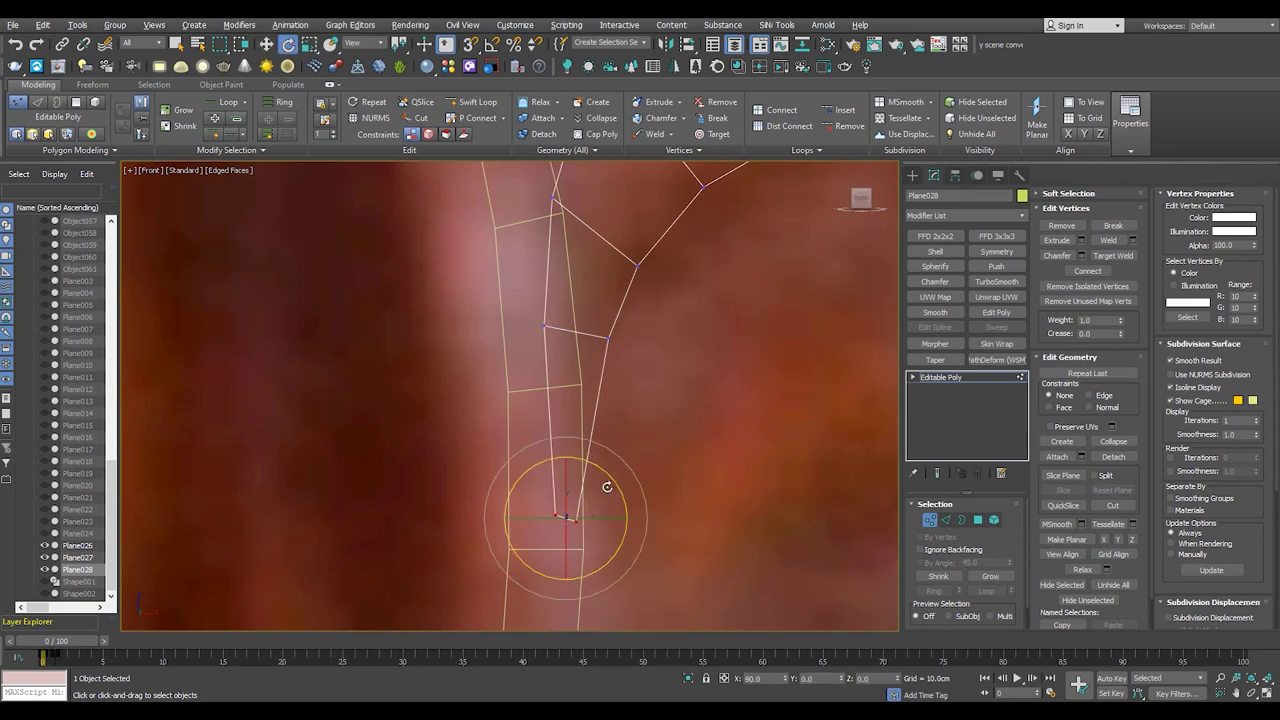
key("r")
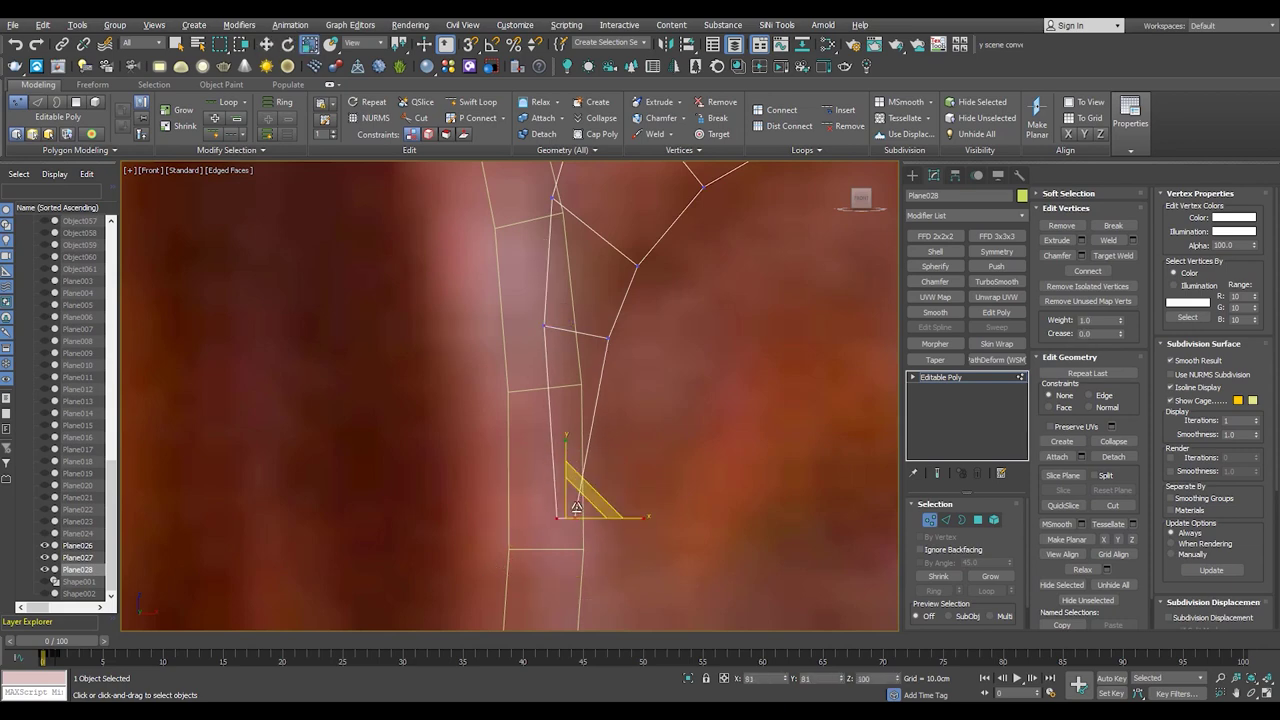
key("w")
key("r")
left_click_drag(596, 318, 594, 378)
key("w")
key("shift+x")
- Add a Swift Loop across the leaf and slide its edges along the leaf body
scroll(656, 247, "down", 2)
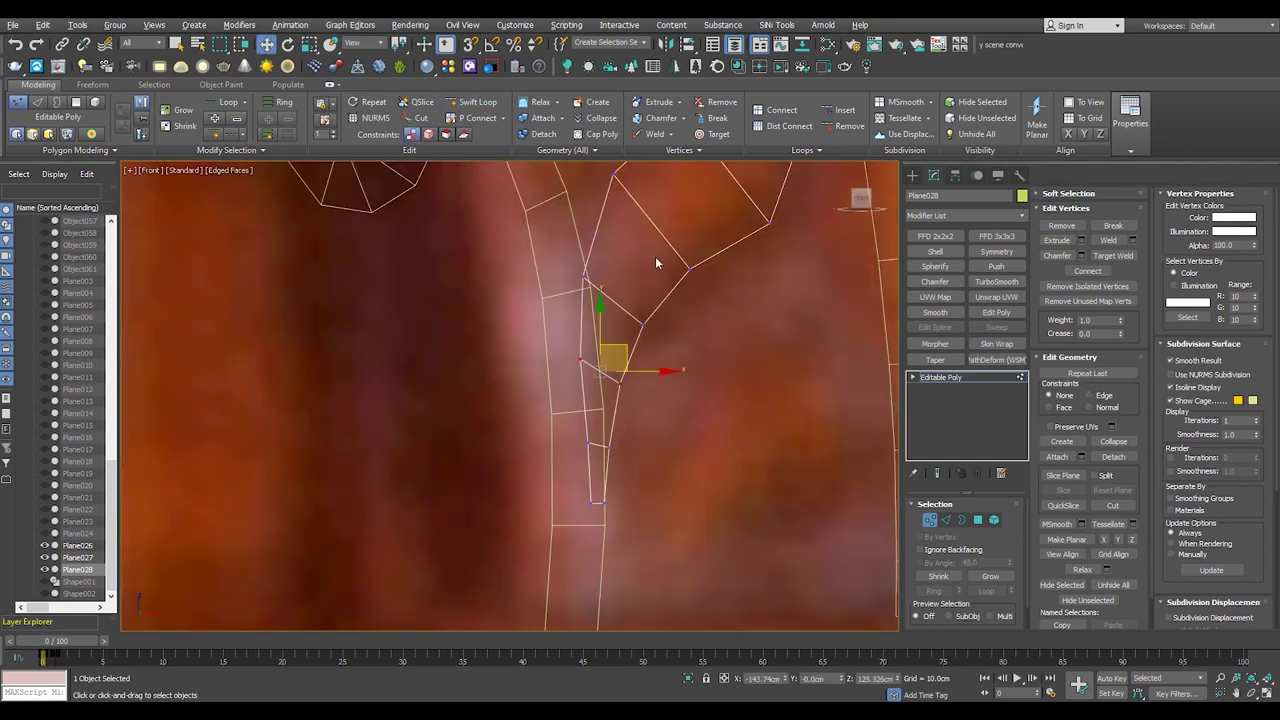
scroll(586, 466, "down", 3)
key("shift+alt+w")
left_click(567, 407)
key("w")
key("2")
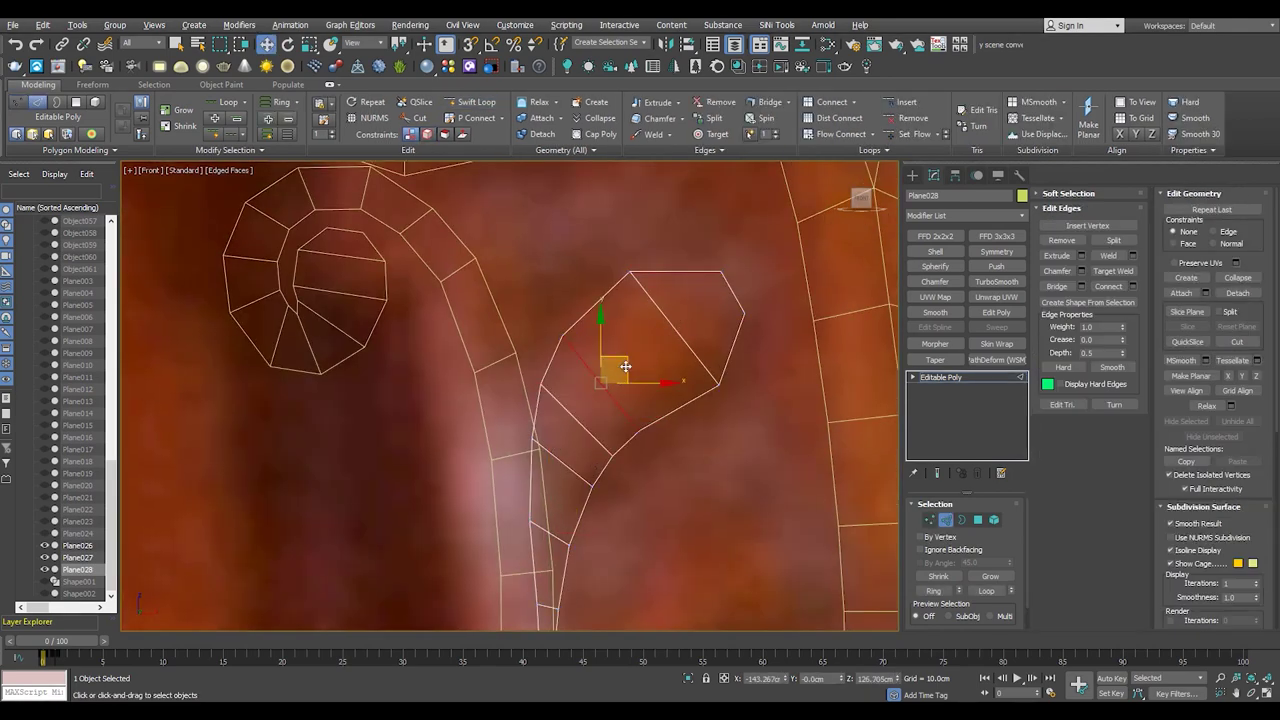
mouse_move(573, 412)
left_mouse_down()
mouse_move(586, 400)
mouse_move(558, 453)
mouse_move(635, 368)
left_mouse_up()
left_click_drag(581, 401, 548, 537)
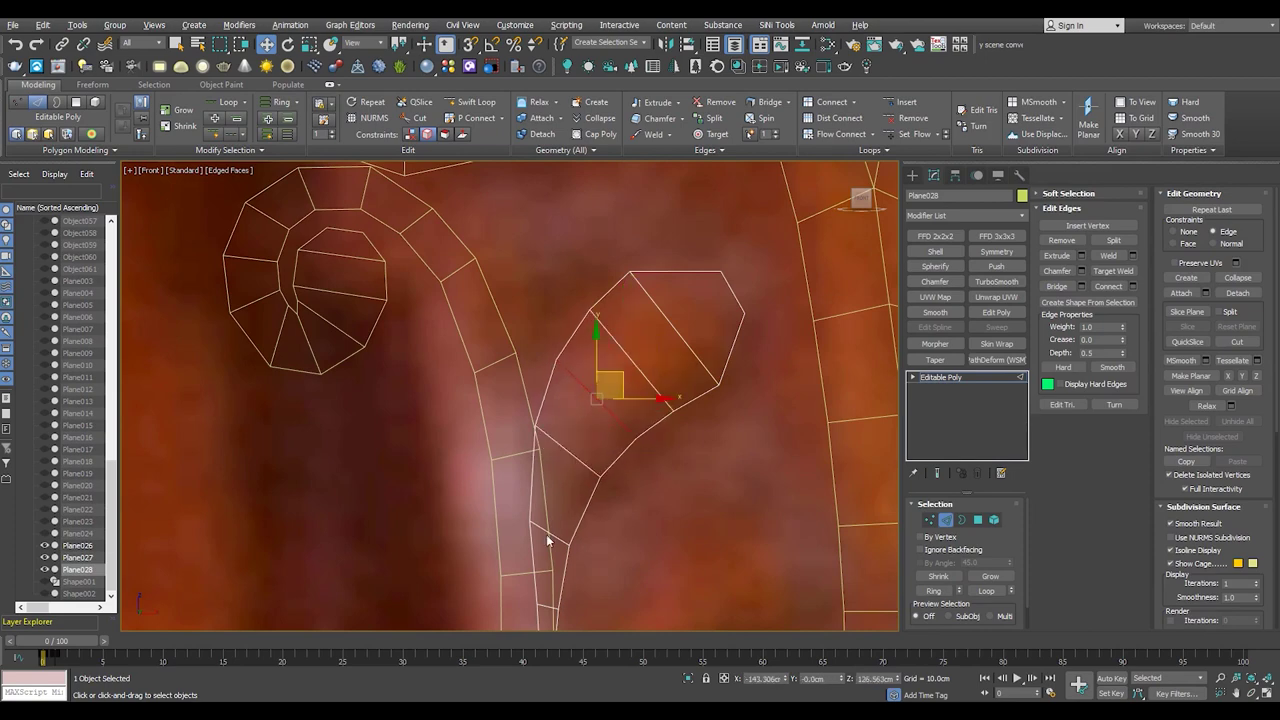
left_click(552, 523)
mouse_move(568, 454)
left_mouse_down()
mouse_move(560, 466)
mouse_move(617, 363)
left_mouse_up()
scroll(617, 363, "down", 3)
- Move the vertex near the leaf tip up-right to refine the outline
key("alt+shift+w")
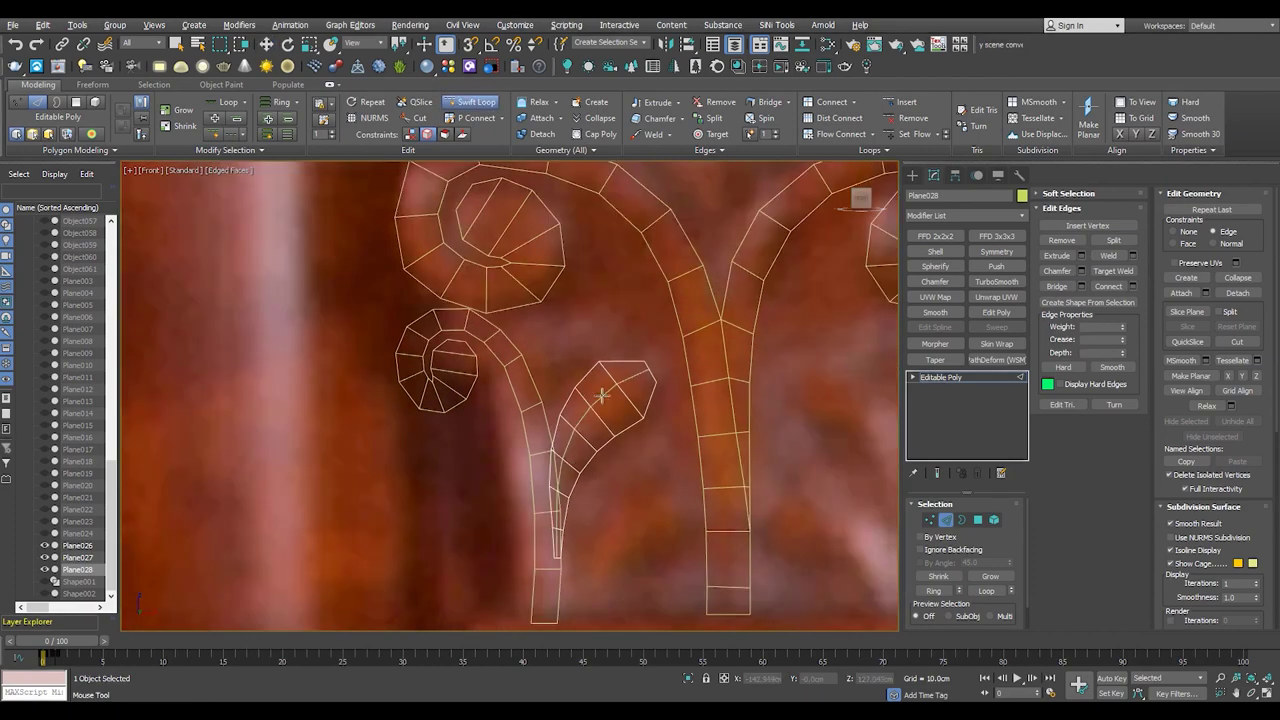
scroll(659, 373, "up", 4)
key("1")
key("w")
left_click(678, 349)
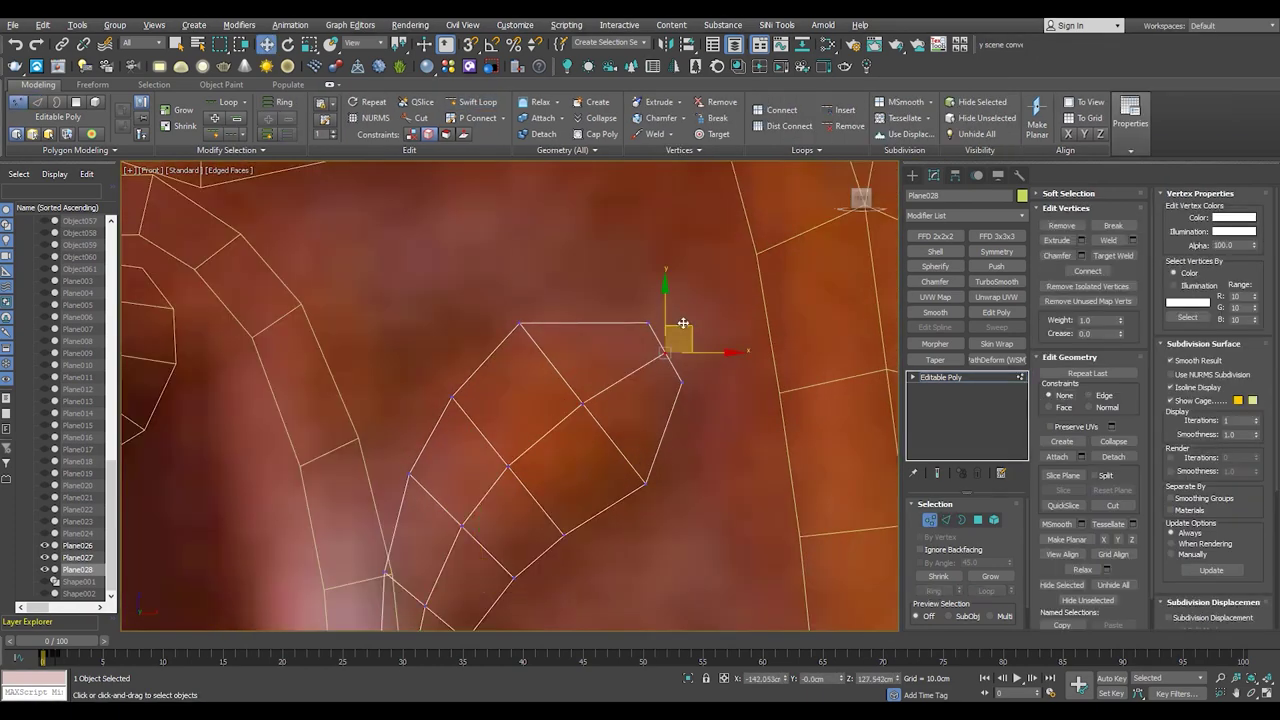
left_click_drag(677, 314, 690, 292)
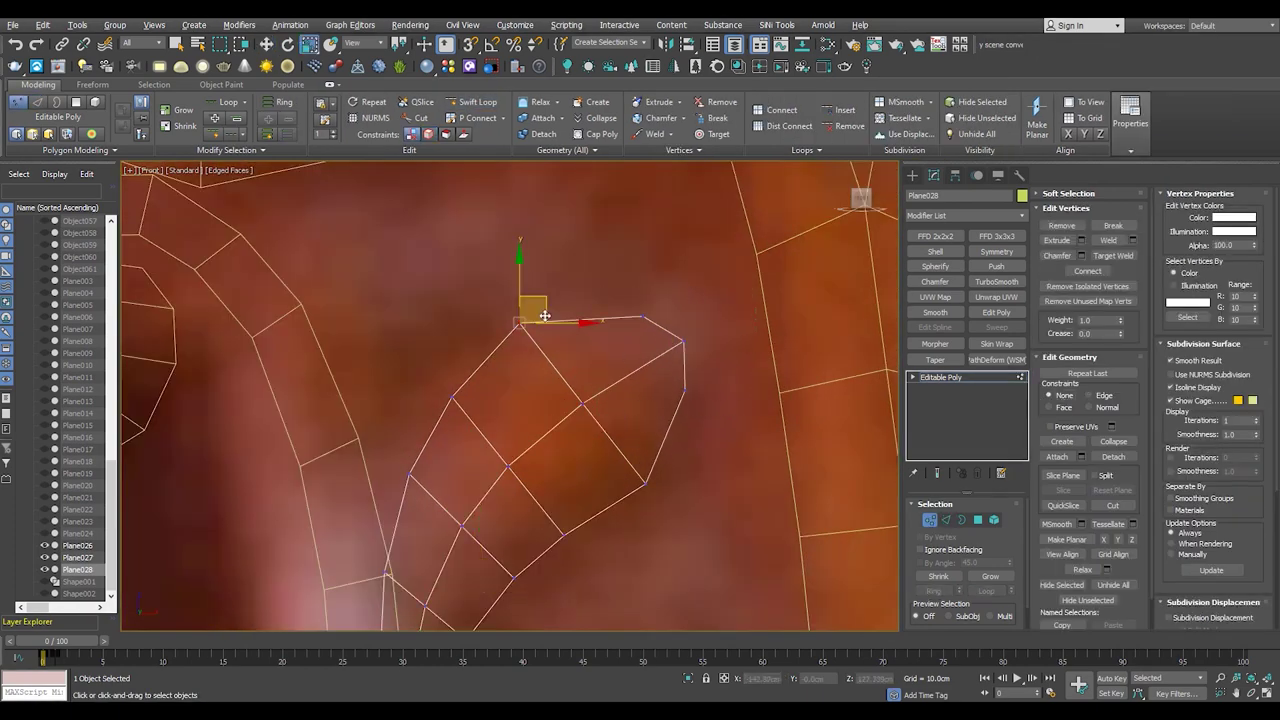
- Exit Vertex level so the whole leaf Plane028 is selected
middle_click_drag(465, 447, 539, 356)
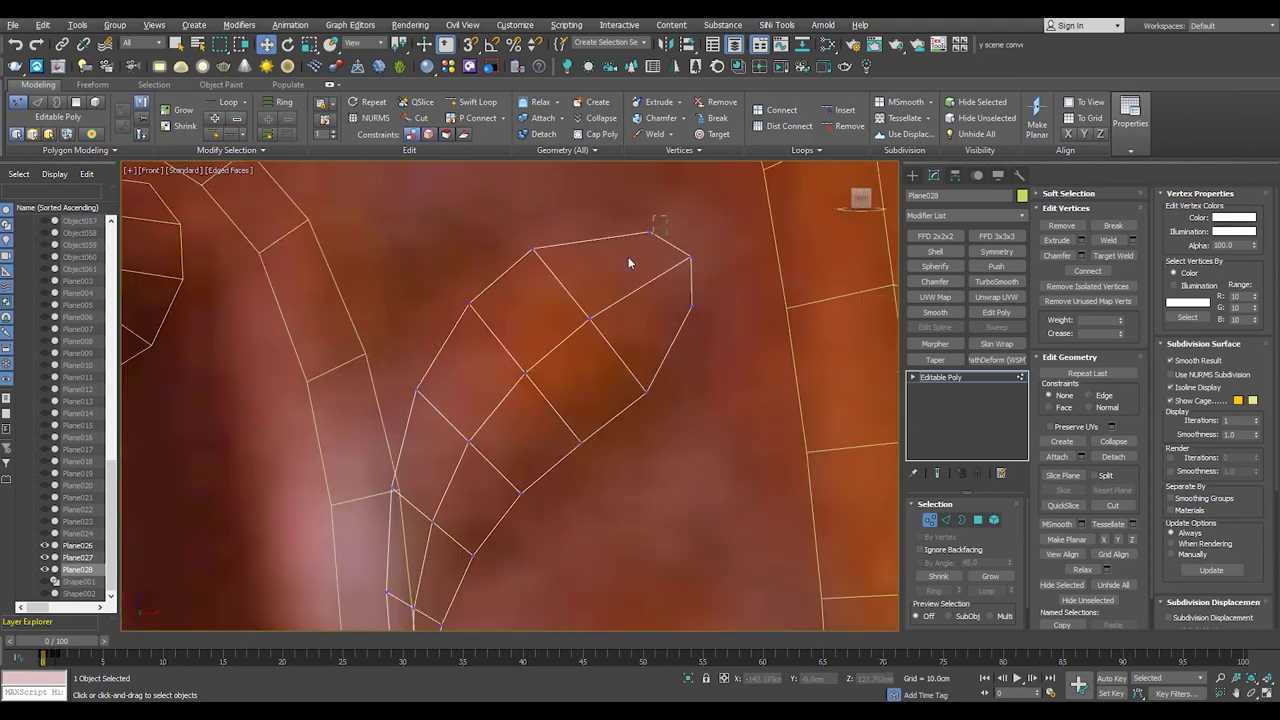
scroll(534, 337, "down", 3)
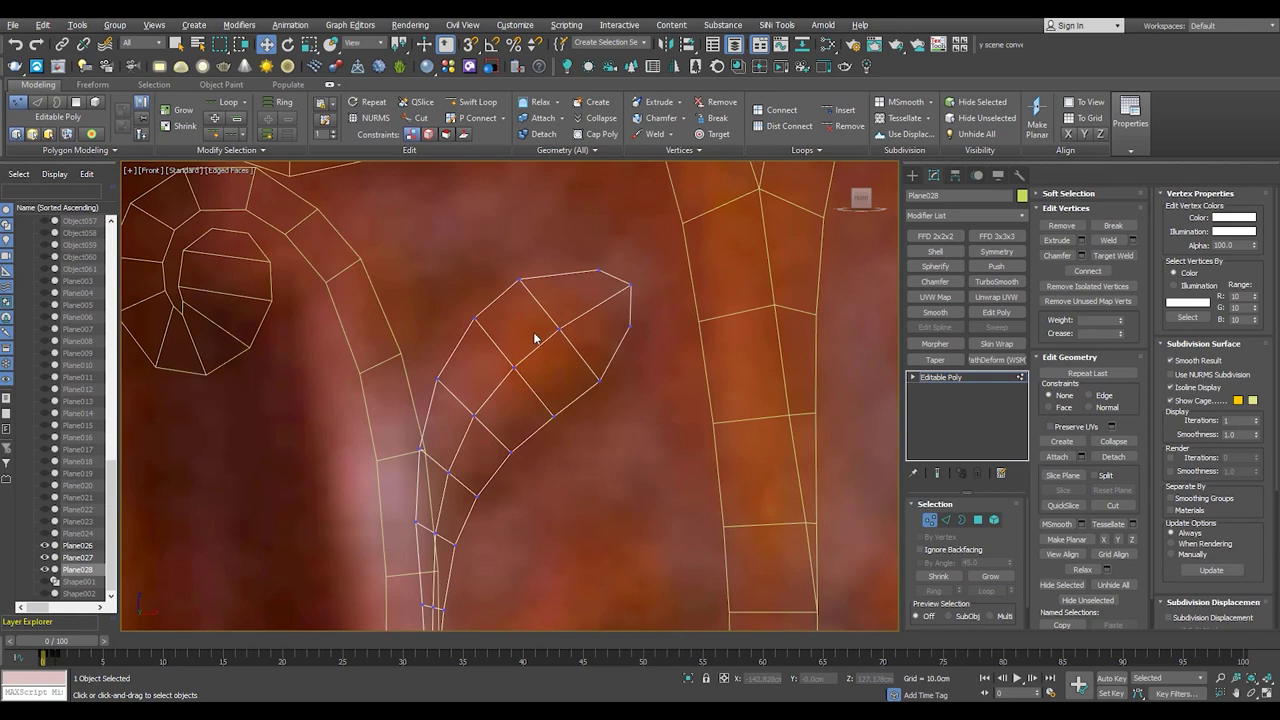
scroll(534, 337, "down", 3)
scroll(420, 340, "up", 4)
key("1")
scroll(363, 345, "down", 1)
scroll(447, 416, "up", 3)
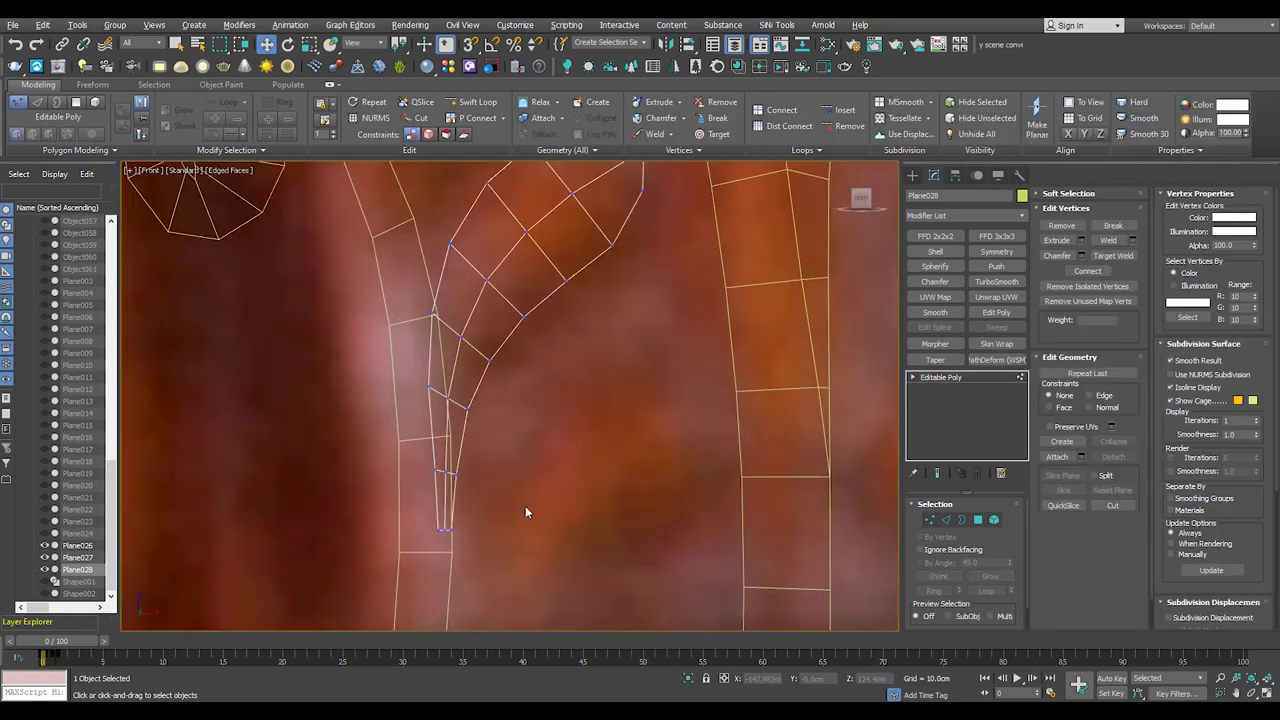
left_click(956, 175)
- Move the leaf's pivot into its centre using Affect Pivot Only in Hierarchy
left_click(934, 175)
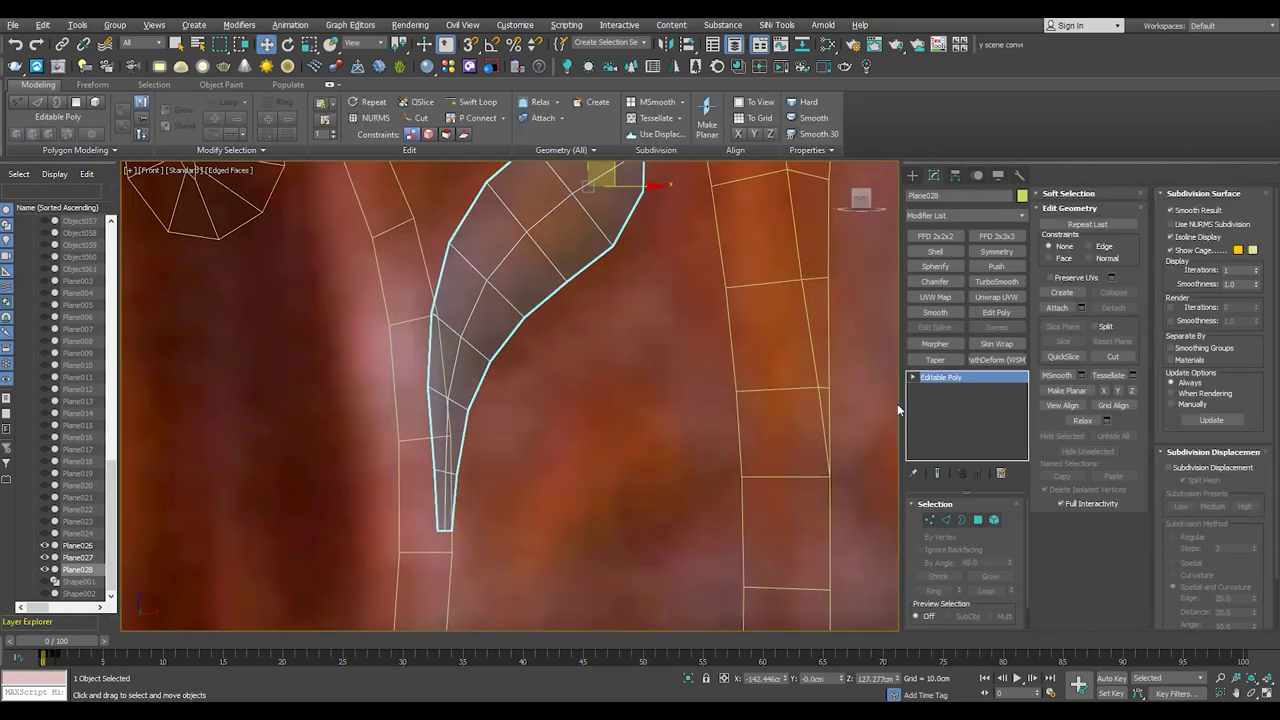
scroll(650, 398, "down", 3)
left_click(956, 175)
left_click(982, 266)
left_click_drag(628, 298, 602, 372)
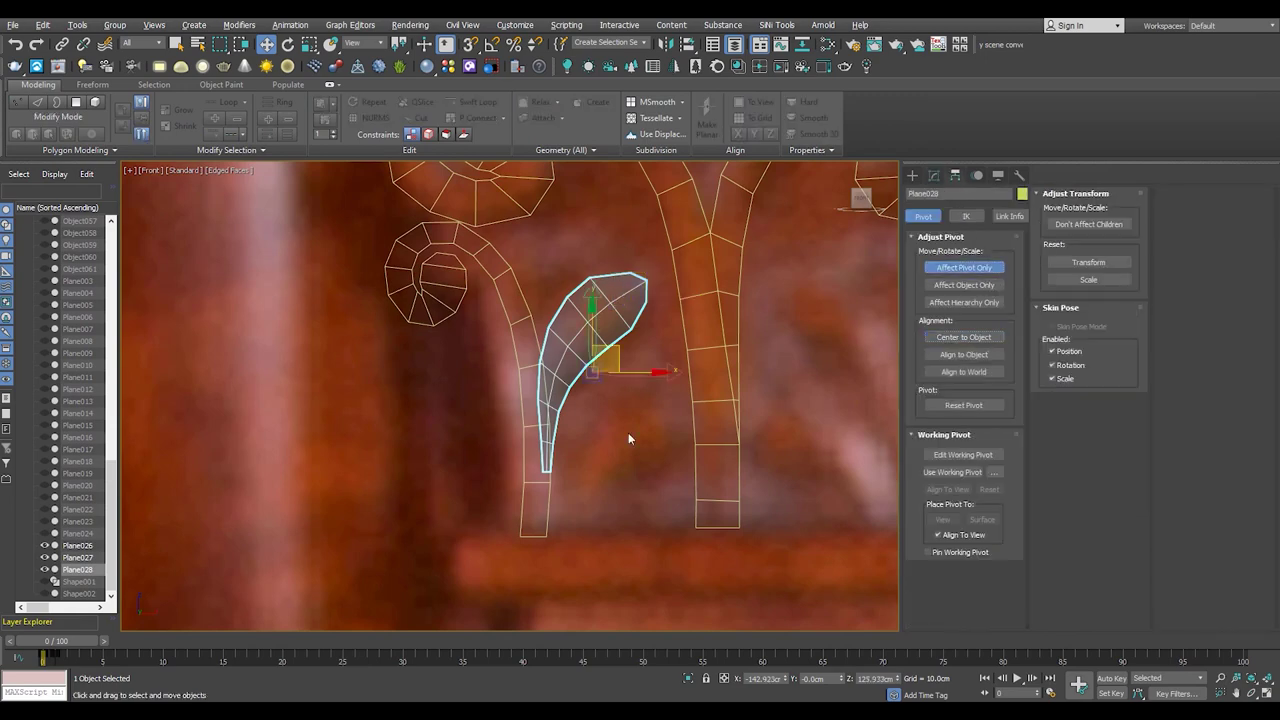
scroll(610, 440, "up", 3)
left_click(964, 267)
scroll(520, 460, "up", 2)
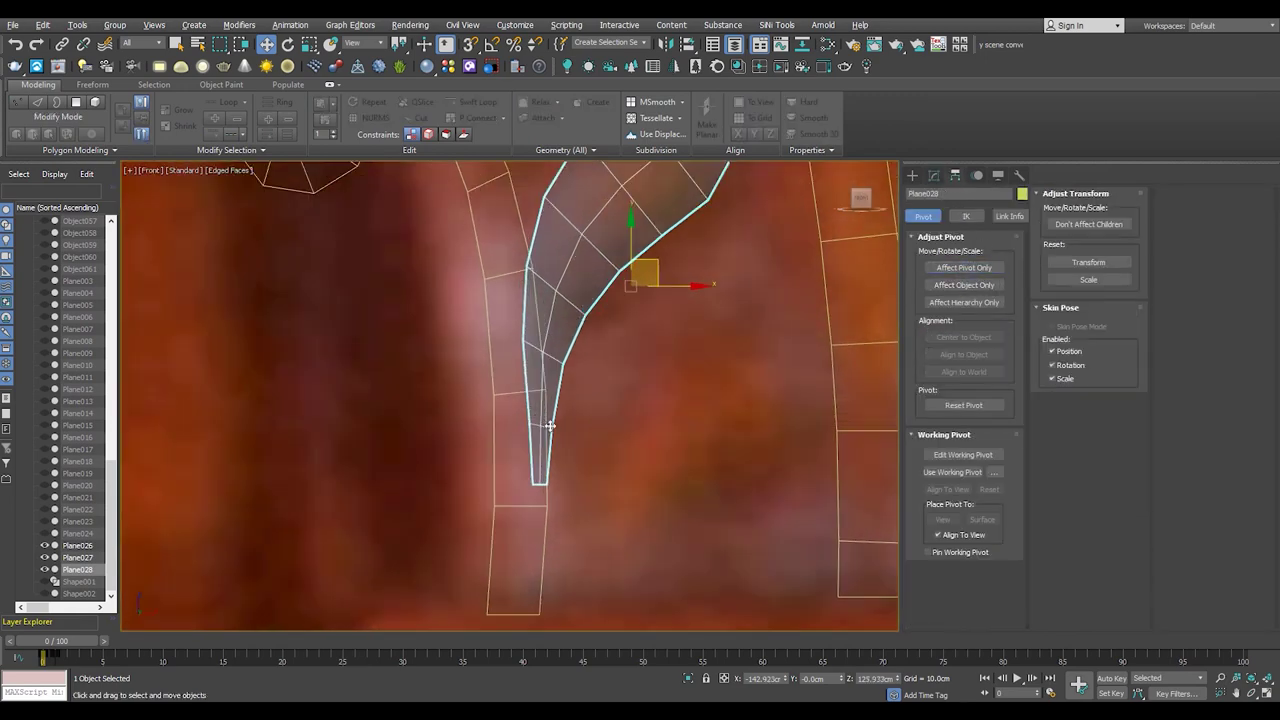
left_click(934, 175)
scroll(622, 410, "down", 1)
scroll(622, 410, "down", 3)
- Shift-drag the leaf up and left to clone it as Plane029
key("1")
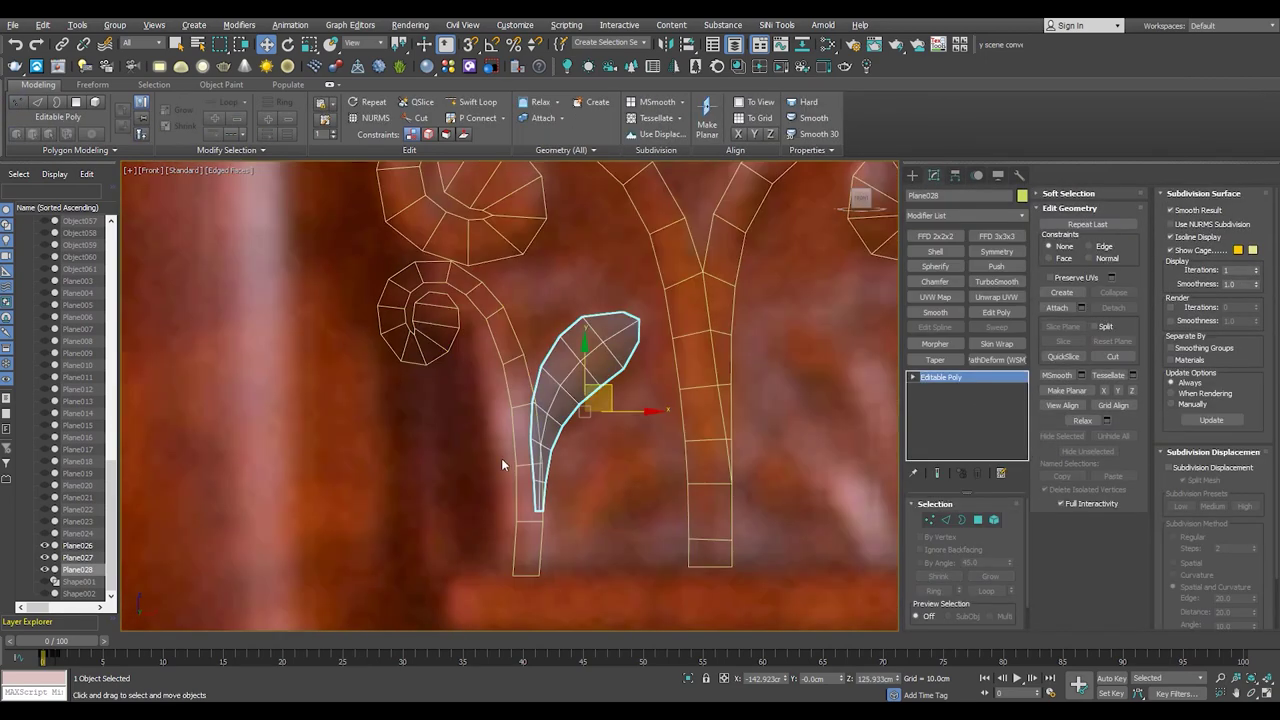
left_click_drag(610, 391, 575, 340, "shift")
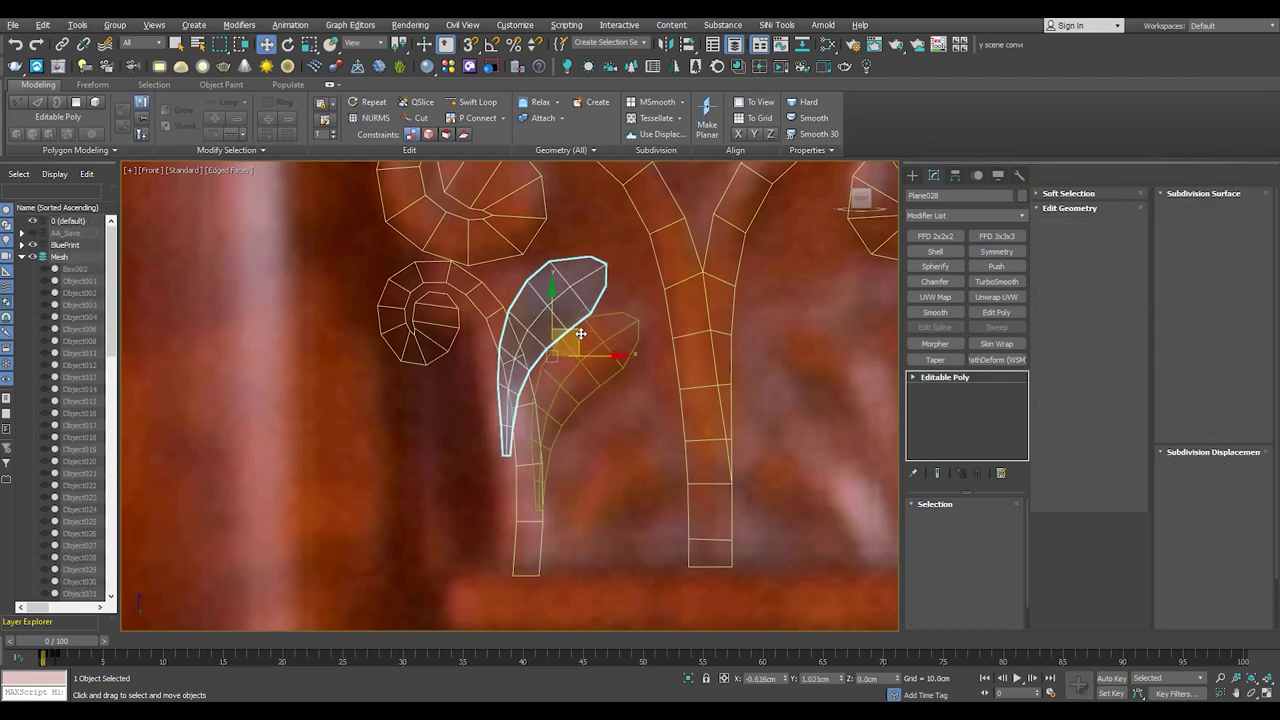
key("Return")
scroll(567, 343, "up", 2)
middle_click_drag(567, 343, 591, 321)
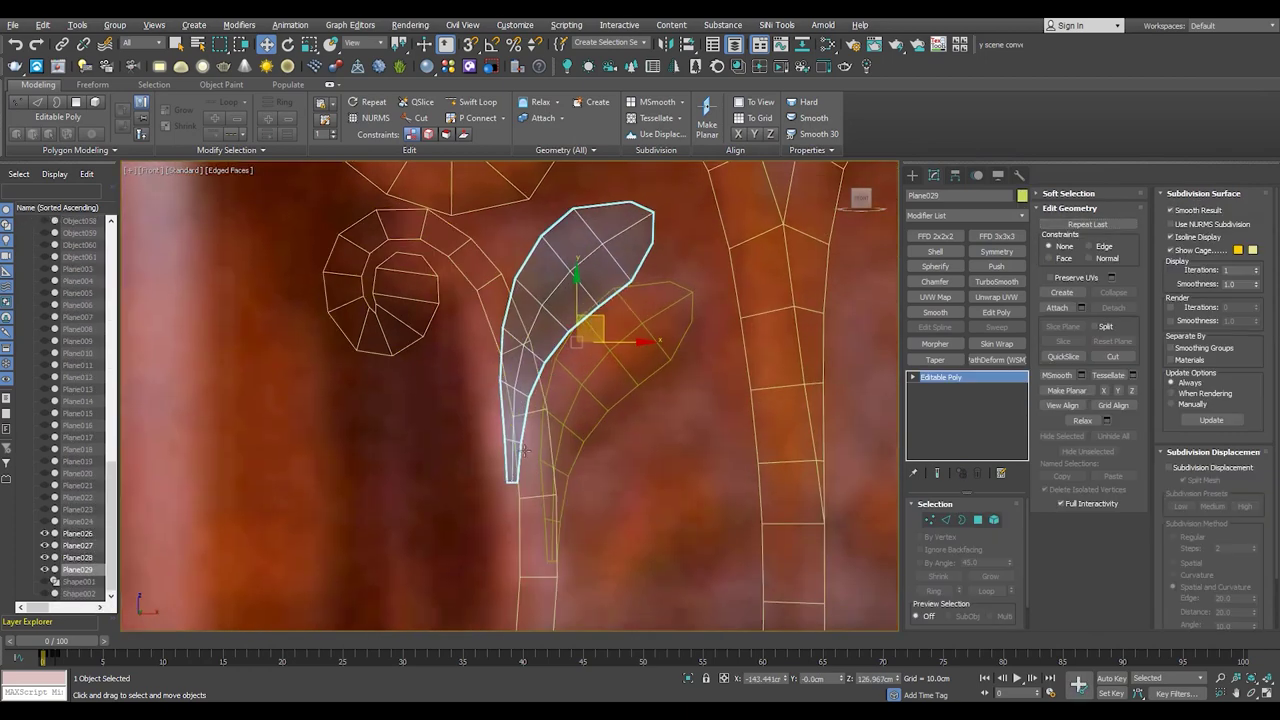
- Rotate and resize Plane029 over the neighbouring bud, then begin reshaping its vertices
key("e")
mouse_move(595, 315)
left_mouse_down()
mouse_move(620, 262)
mouse_move(600, 292)
mouse_move(626, 277)
mouse_move(612, 300)
left_mouse_up()
key("w")
key("r")
key("w")
key("e")
key("r")
key("e")
key("w")
key("e")
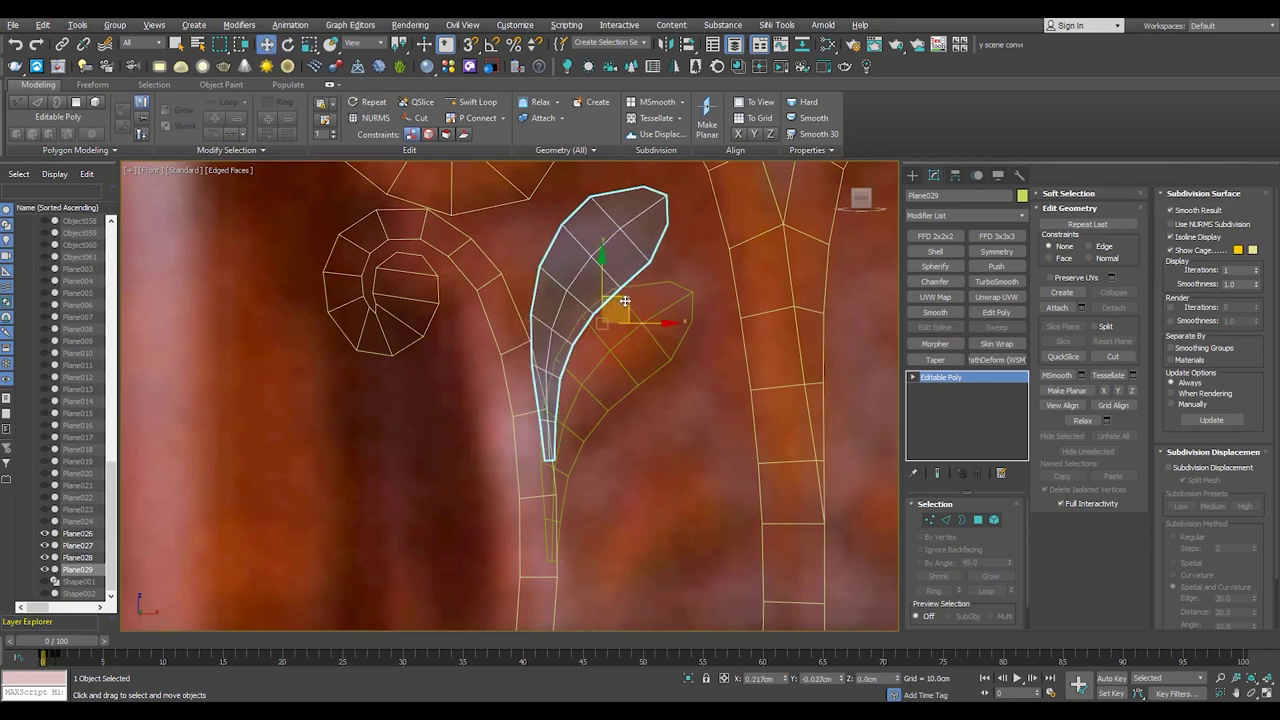
key("1")
middle_click_drag(524, 335, 481, 420)
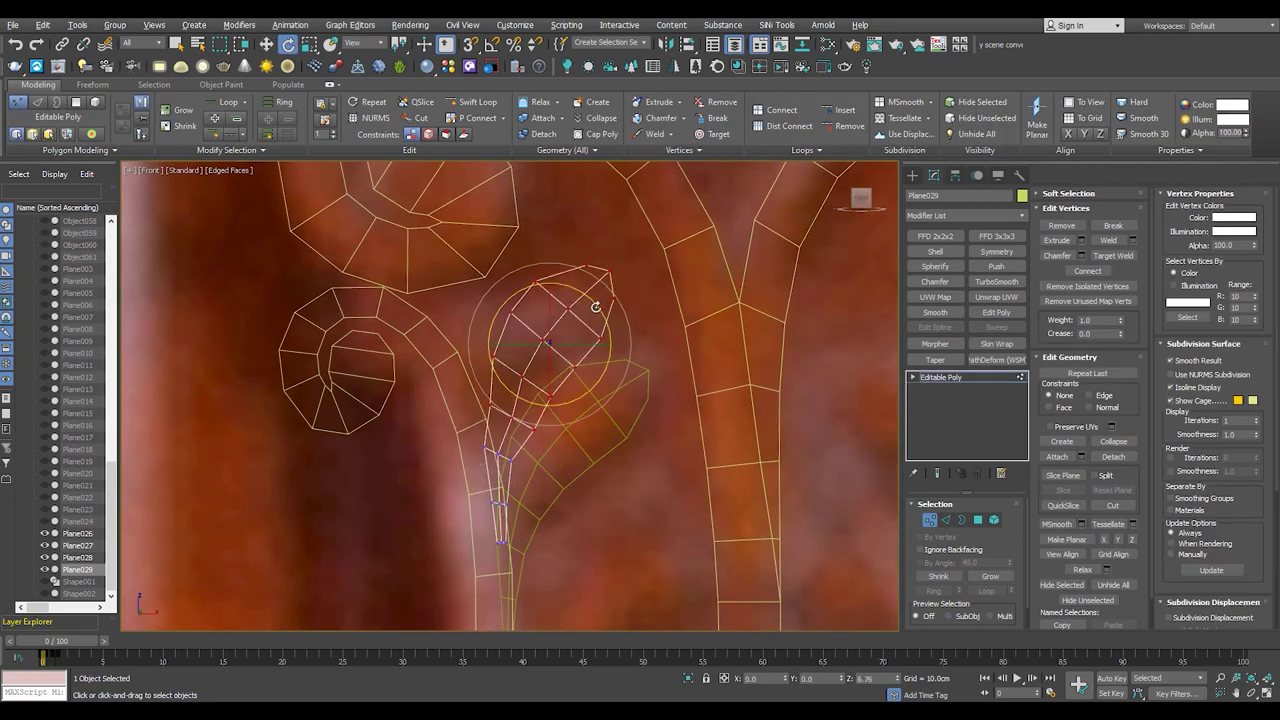
- Move the upper leaf's vertices and lower vertex row to follow the photo outline
key("w")
scroll(463, 399, "up", 3)
left_click_drag(463, 399, 455, 405)
mouse_move(425, 530)
left_mouse_down()
mouse_move(529, 480)
mouse_move(500, 498)
left_mouse_up()
mouse_move(500, 498)
middle_mouse_down()
mouse_move(522, 464)
mouse_move(544, 467)
middle_mouse_up()
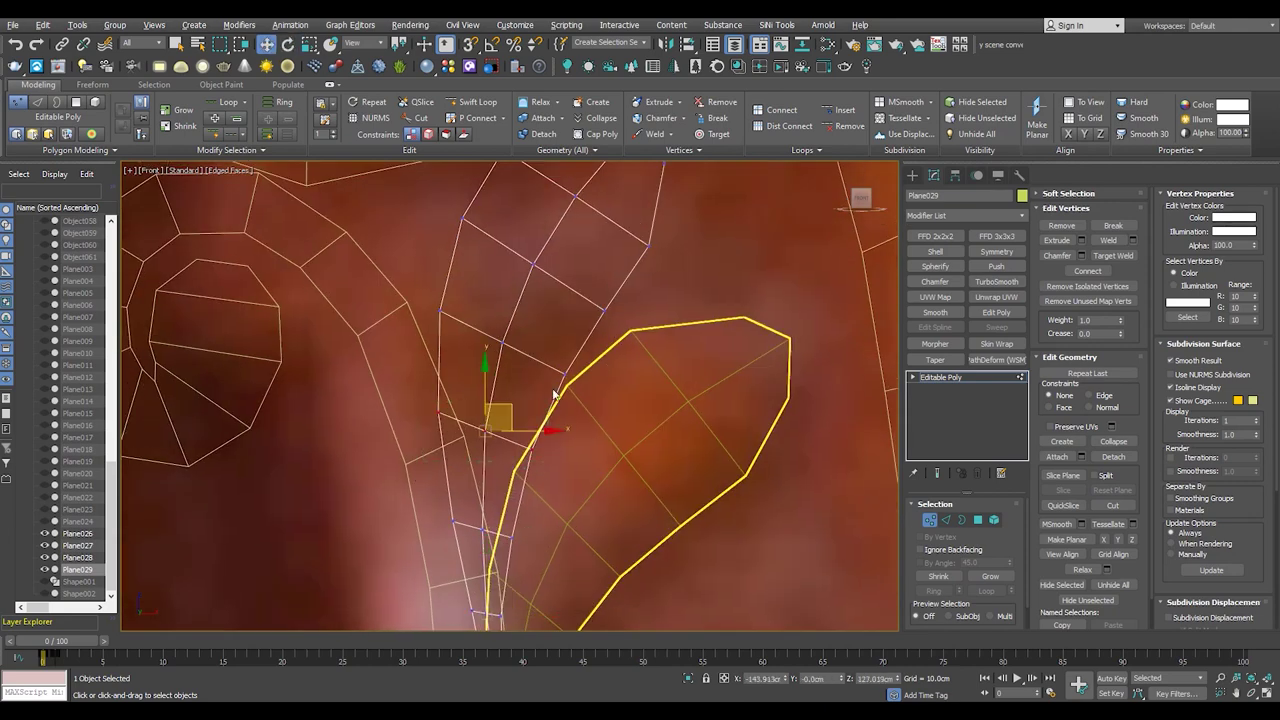
- Rotate and scale the selected stem vertices of Plane029 to fit the carved stem
key("e")
left_click_drag(442, 374, 444, 376)
key("w")
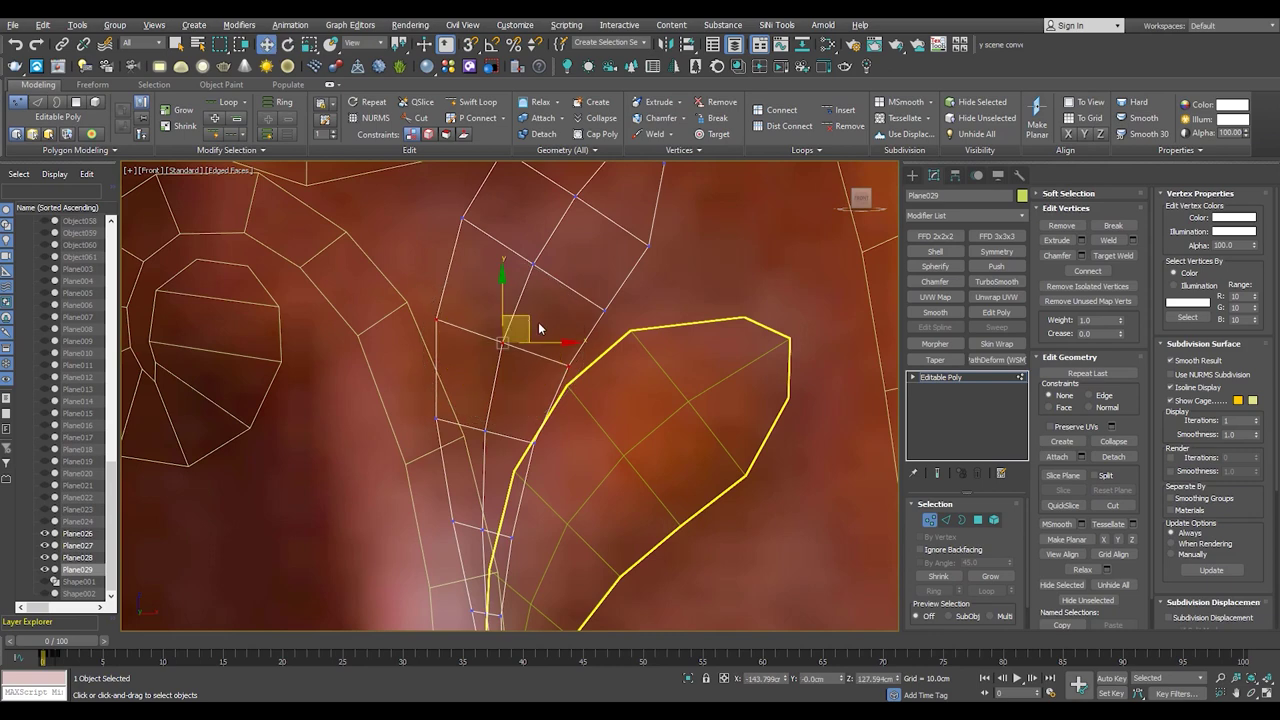
key("r")
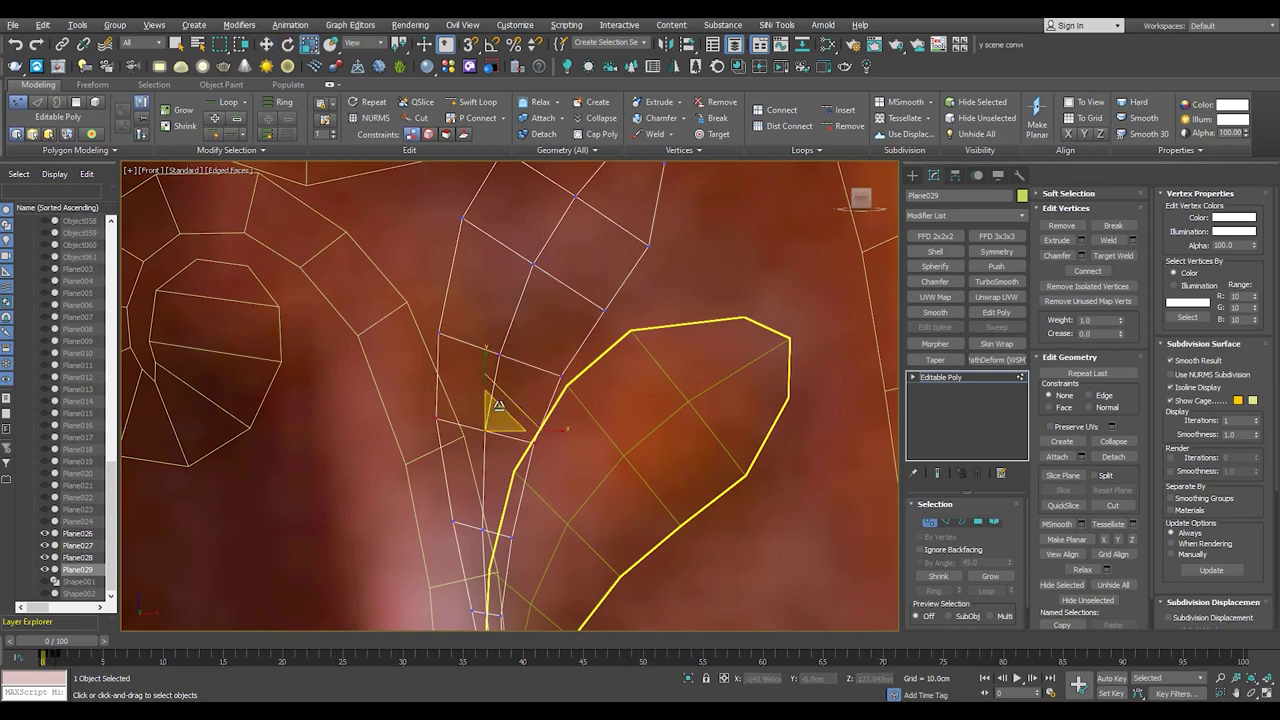
left_click_drag(416, 574, 417, 572)
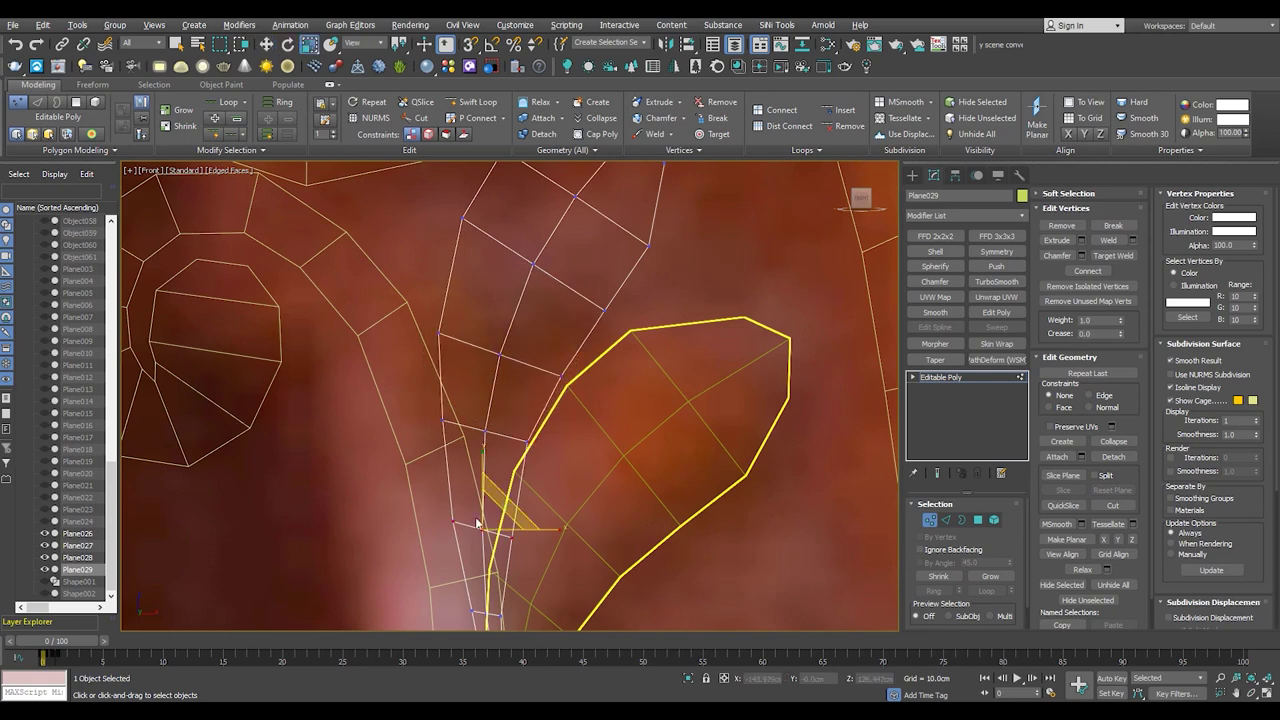
scroll(548, 510, "down", 3)
scroll(548, 455, "up", 2)
scroll(531, 425, "up", 2)
- Fine-tune the stem vertices with alternating moves and rotations against the reference photo
key("w")
key("e")
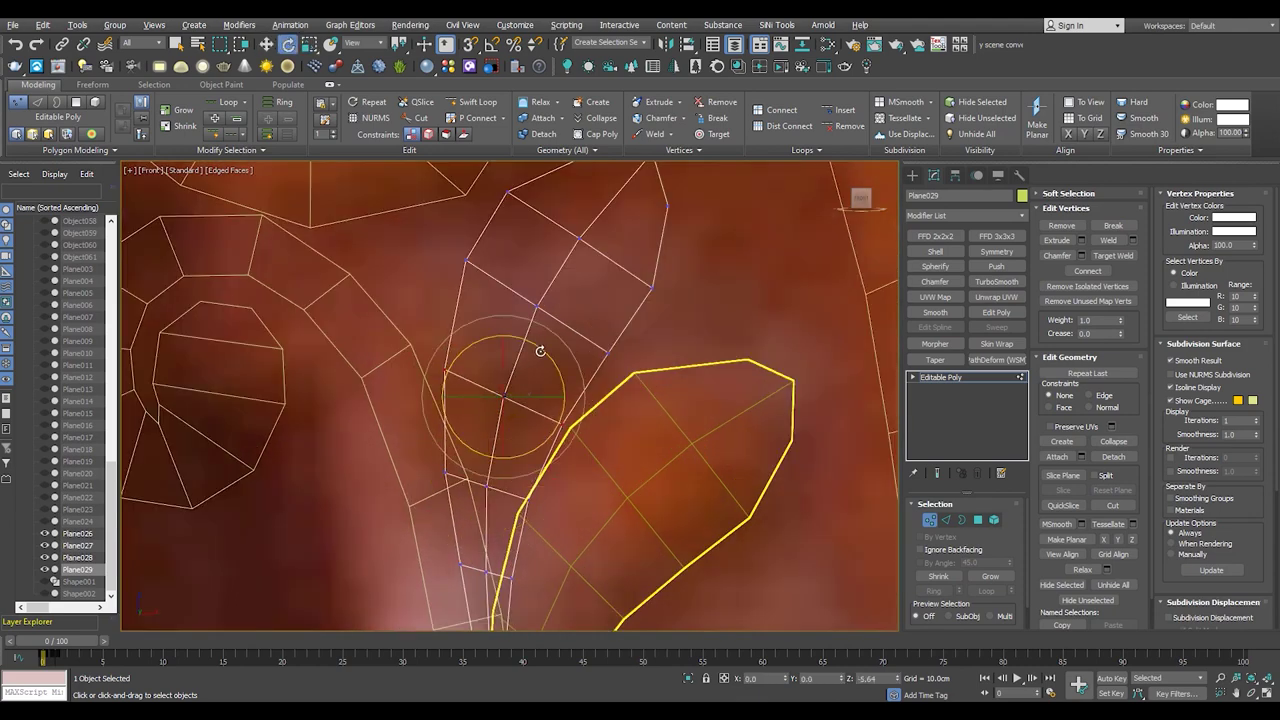
scroll(543, 365, "down", 2)
scroll(346, 421, "up", 4)
key("w")
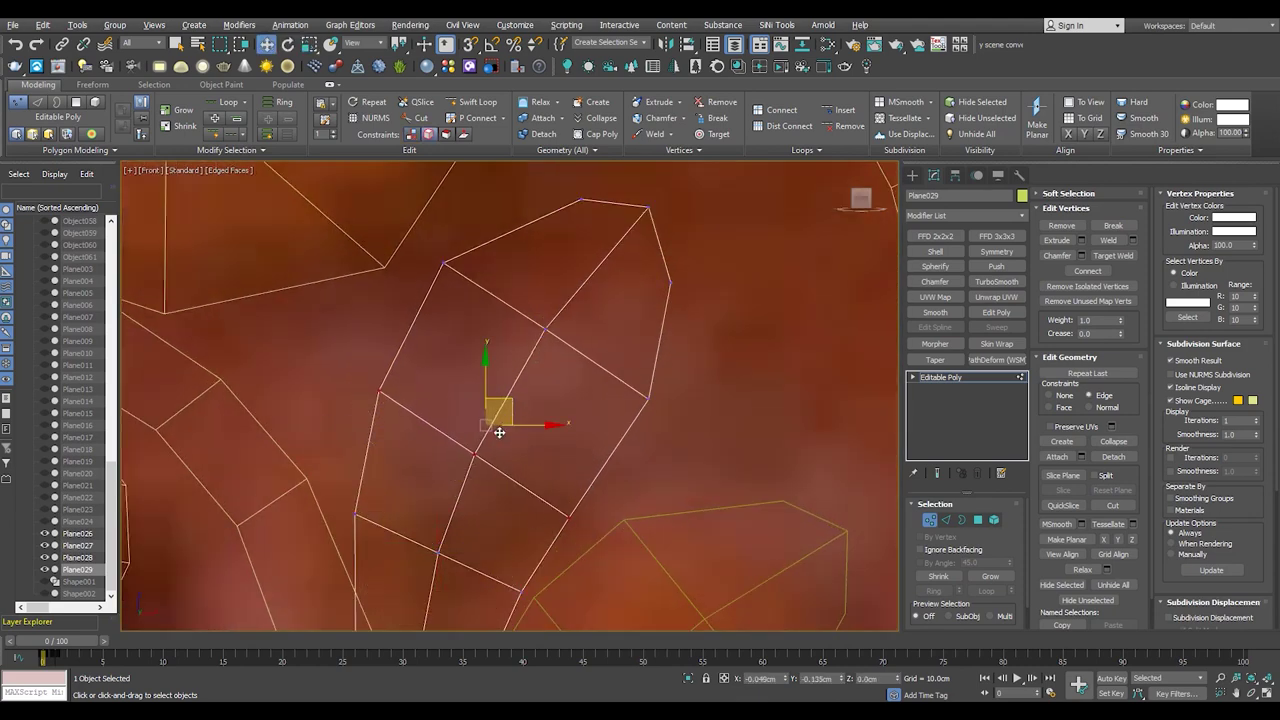
scroll(499, 432, "down", 2)
scroll(623, 363, "up", 2)
key("e")
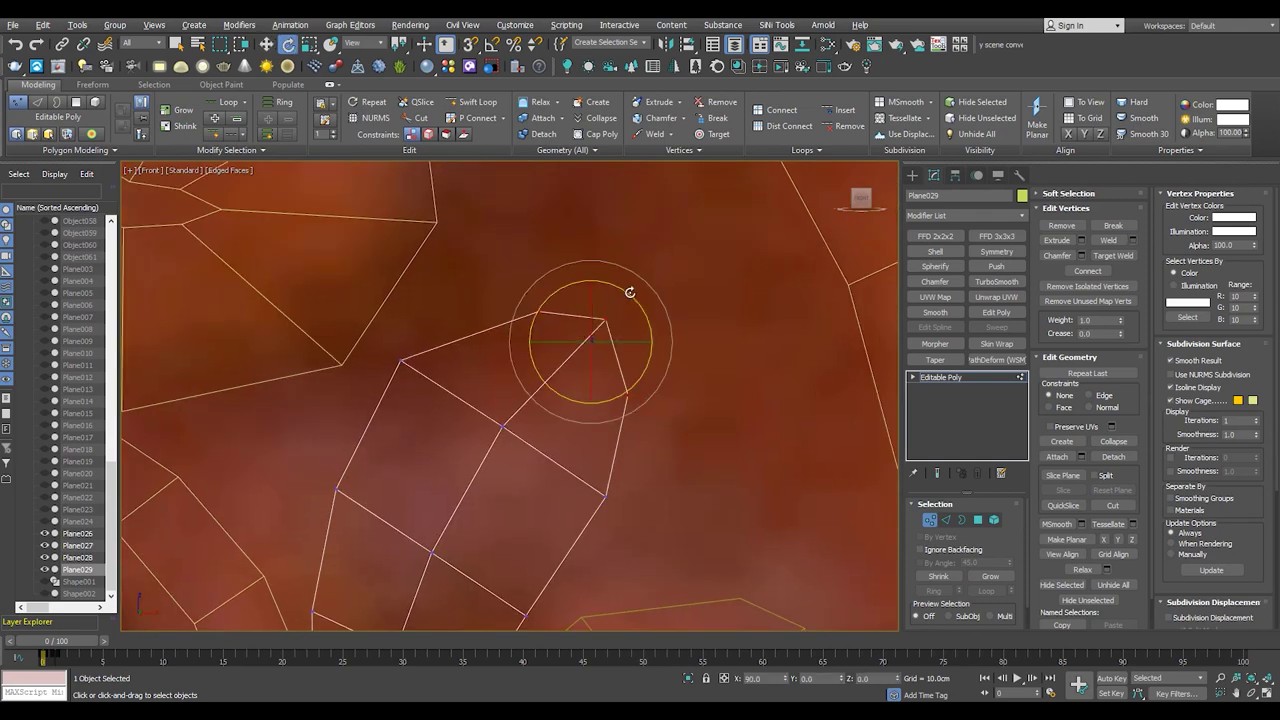
key("w")
scroll(434, 323, "down", 2)
scroll(451, 294, "up", 2)
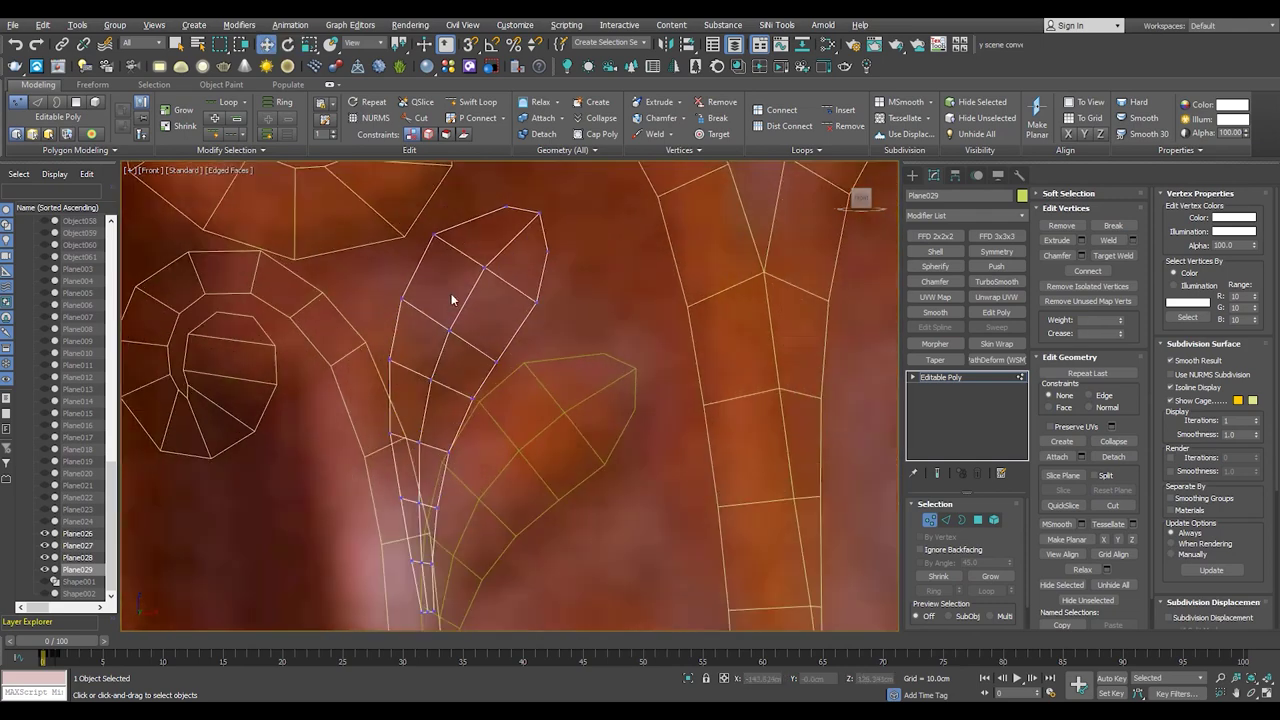
scroll(425, 346, "up", 1)
scroll(481, 402, "down", 1)
scroll(520, 380, "up", 1)
- Pick a final leaf vertex, exit Vertex mode, and select the lower leaf Plane028
left_click(410, 268)
scroll(428, 254, "down", 3)
key("1")
scroll(492, 320, "up", 1)
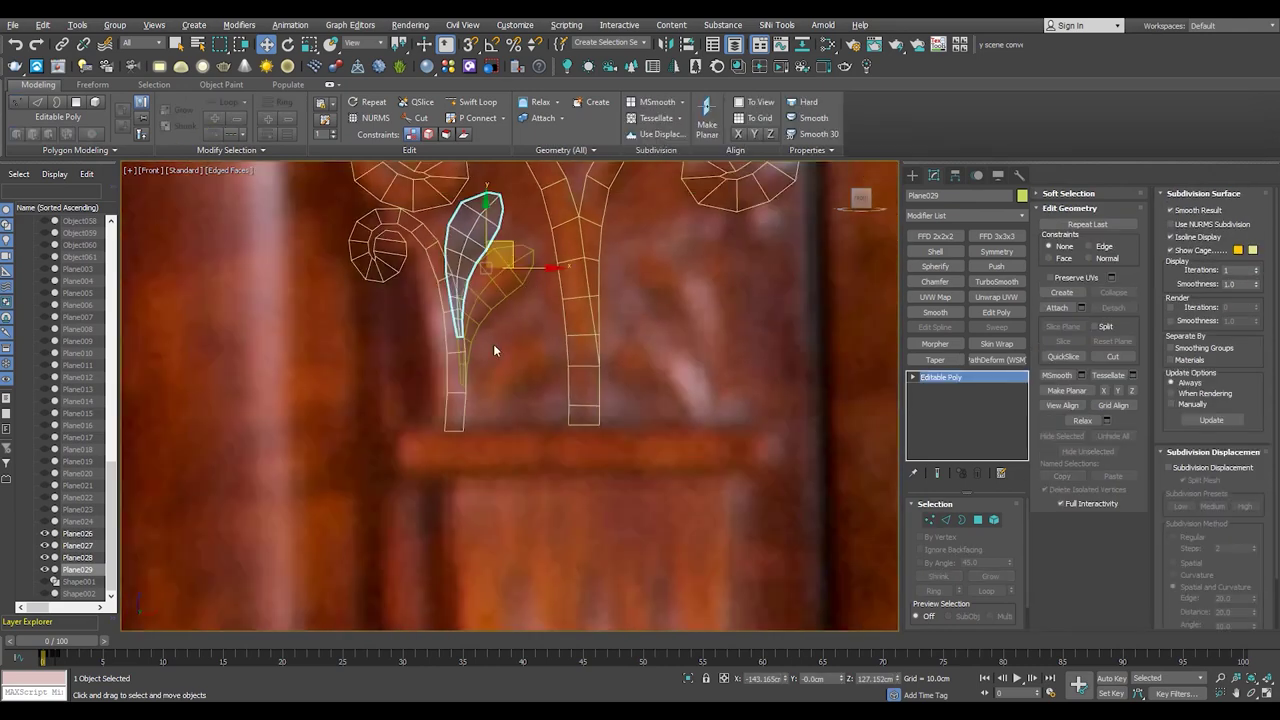
left_click(440, 375)
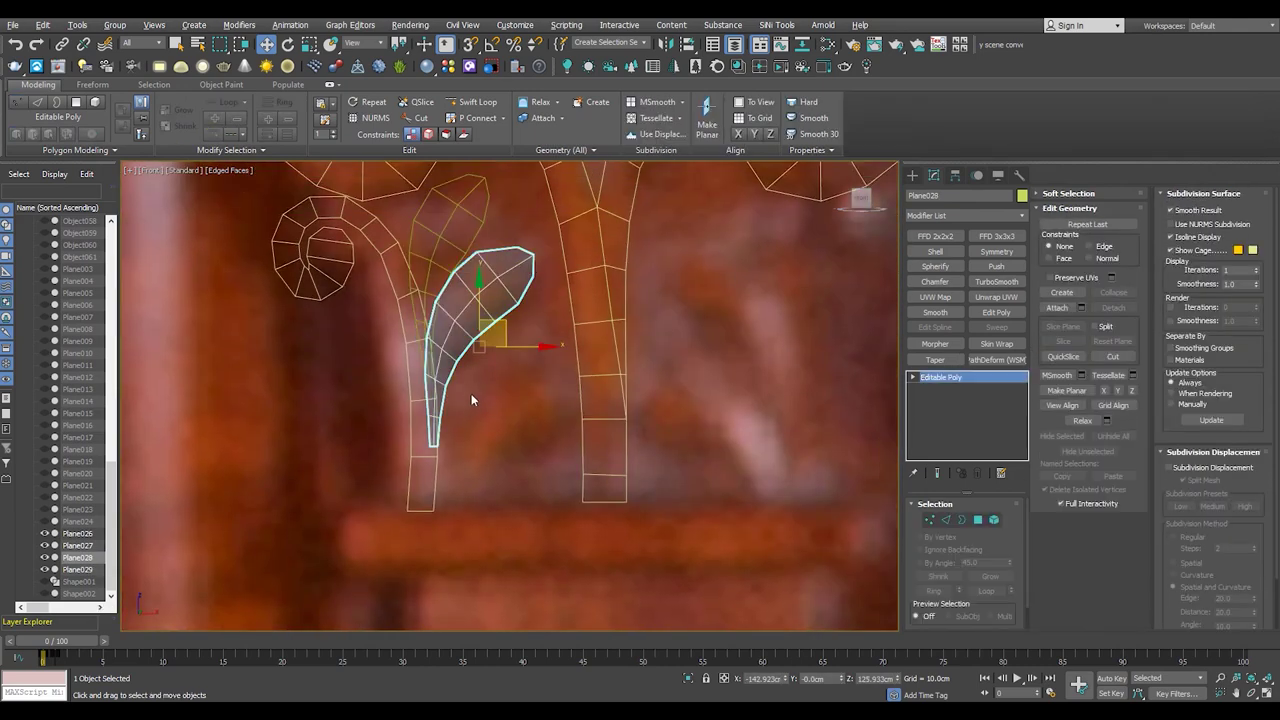
- Copy the lower leaf downward as Plane030 and tilt it about -20 degrees
scroll(478, 360, "up", 1)
middle_click_drag(480, 330, 528, 474)
left_click_drag(528, 474, 532, 468, "shift")
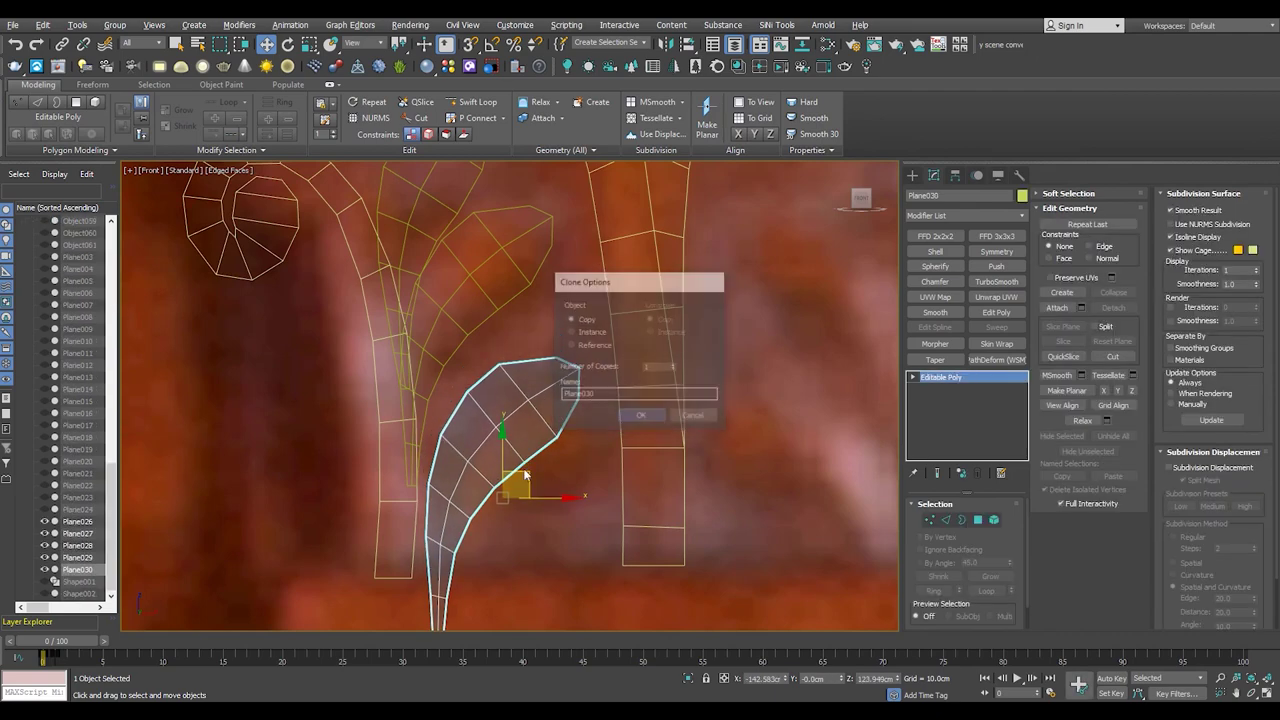
key("Return")
middle_click_drag(532, 468, 526, 428)
key("e")
left_click_drag(560, 418, 548, 435)
scroll(540, 440, "up", 2)
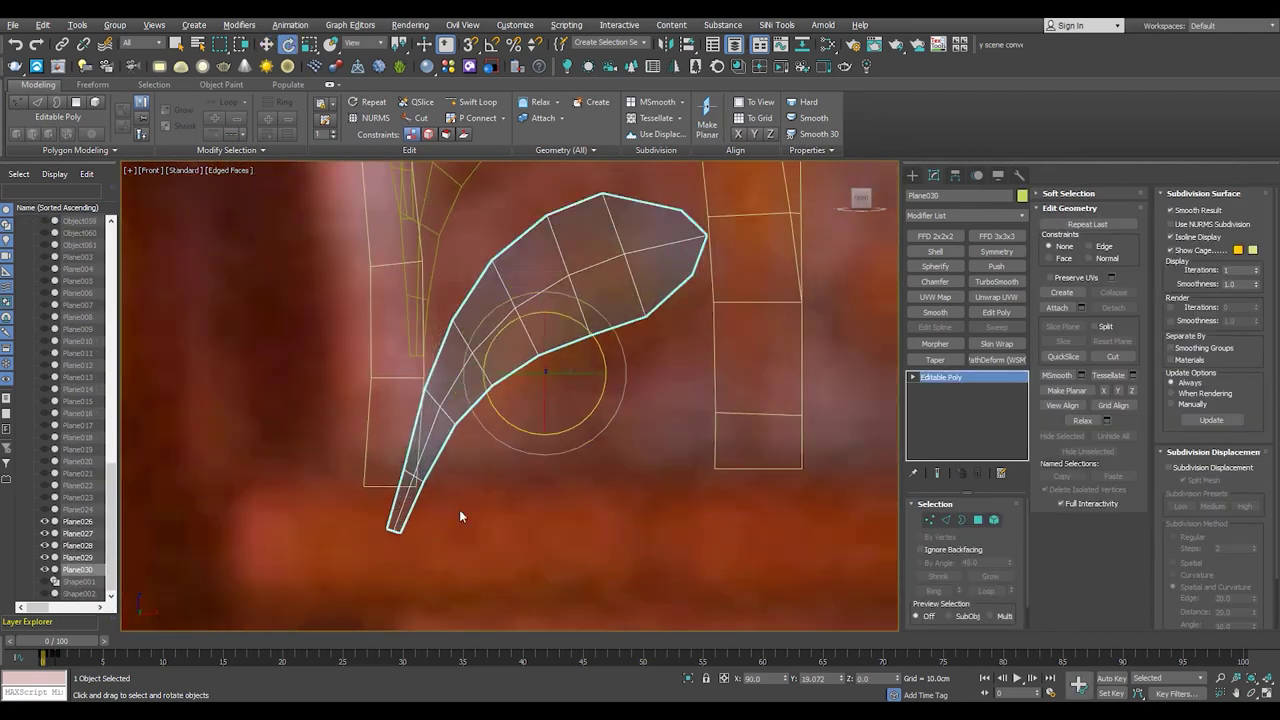
- In Plane030's vertices, shift the stem up-right and rotate the right half into a curl
key("1")
key("w")
mouse_move(441, 451)
left_mouse_down()
mouse_move(452, 426)
mouse_move(383, 317)
left_mouse_up()
scroll(462, 418, "up", 3)
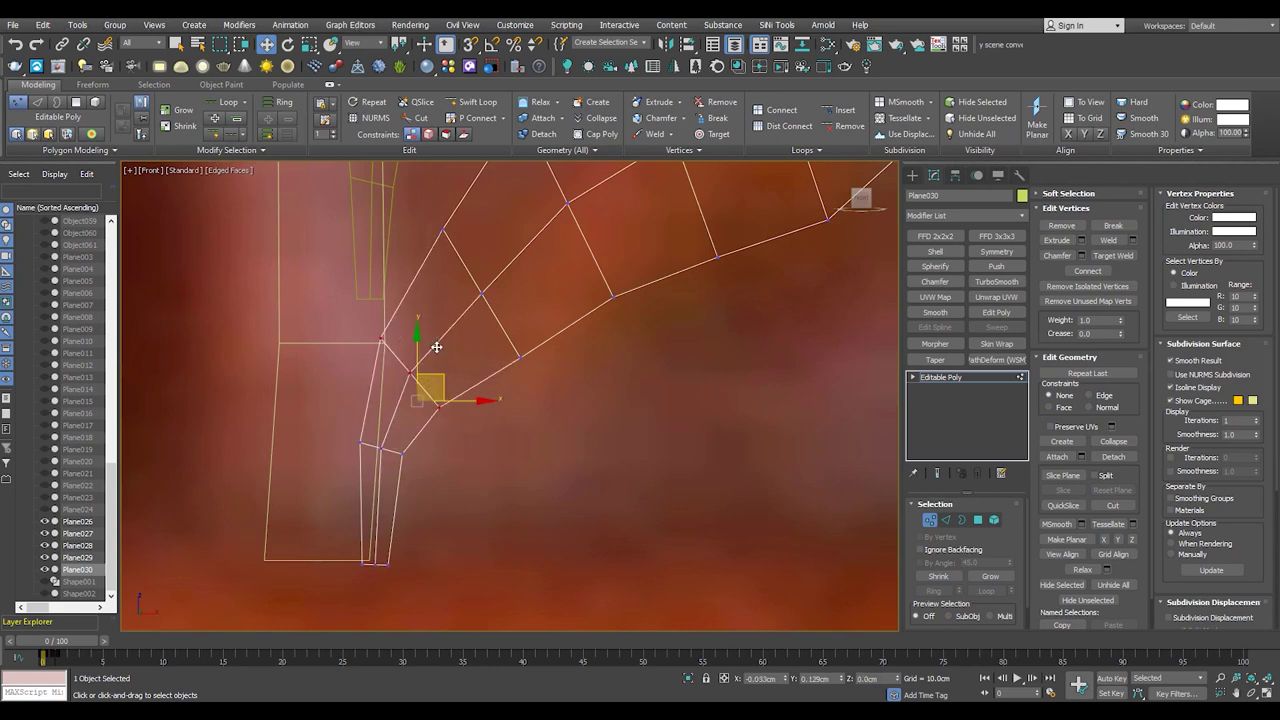
scroll(483, 370, "up", 2)
left_click_drag(468, 465, 451, 453)
scroll(451, 453, "down", 2)
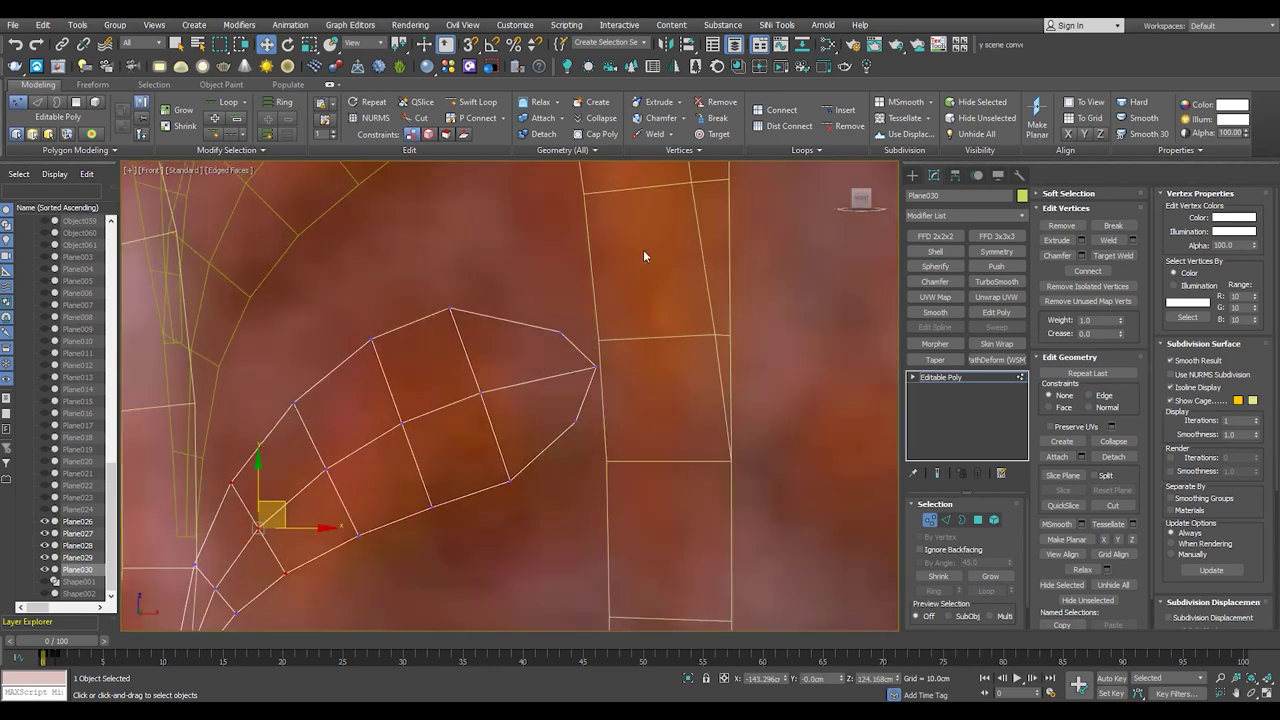
key("e")
left_click_drag(523, 371, 540, 441)
key("w")
- Reshape Plane030's left part and rotate its right-side vertices to curl the leaf further
left_click_drag(293, 390, 334, 440)
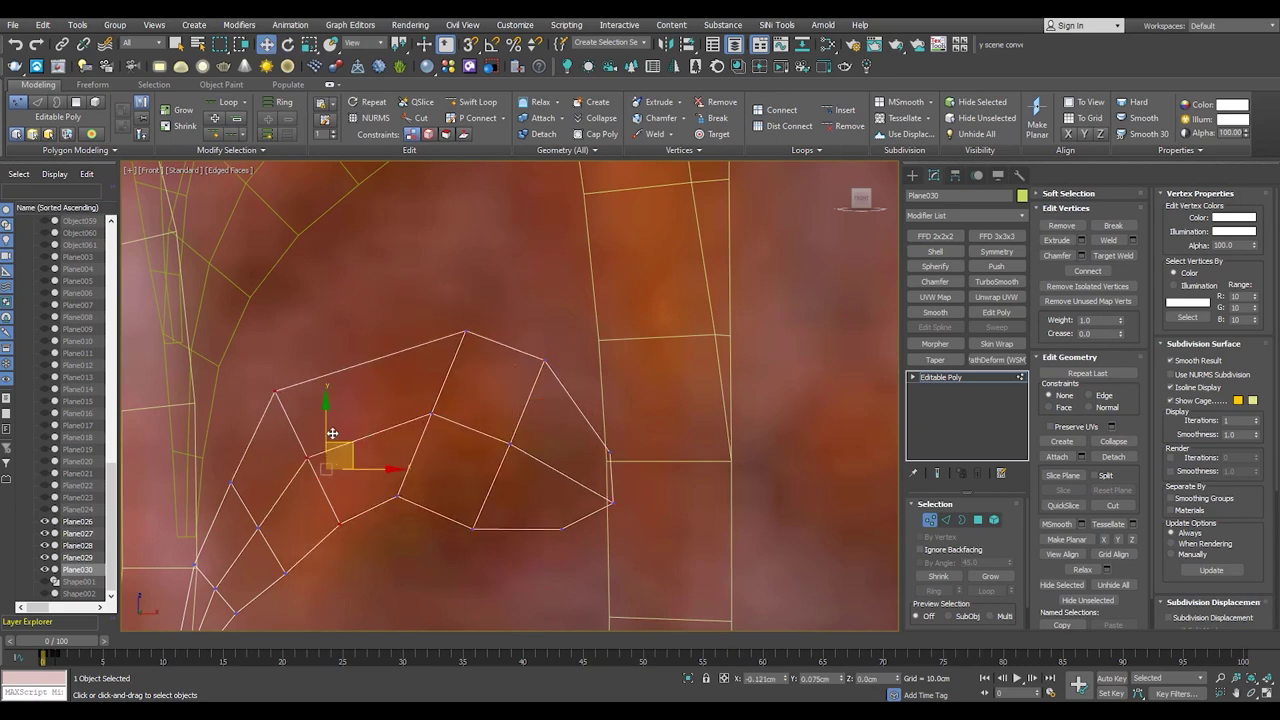
middle_click_drag(391, 486, 330, 377)
left_click_drag(330, 377, 330, 378)
left_click_drag(378, 400, 372, 402)
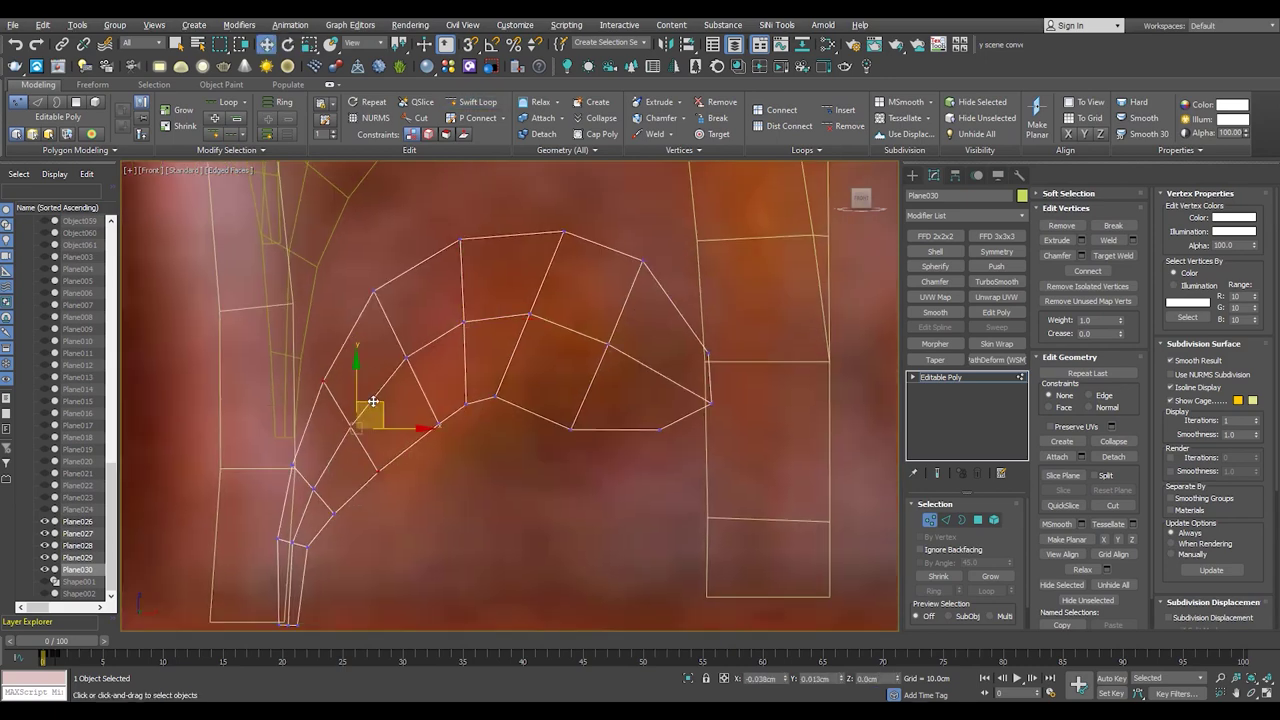
middle_click_drag(543, 375, 458, 395)
left_click_drag(700, 229, 443, 471)
key("e")
mouse_move(557, 323)
left_mouse_down()
mouse_move(574, 391)
mouse_move(560, 423)
left_mouse_up()
key("w")
- Reshape Plane030's tip by pulling right-side and lower-right boundary vertices into place
left_click(409, 409)
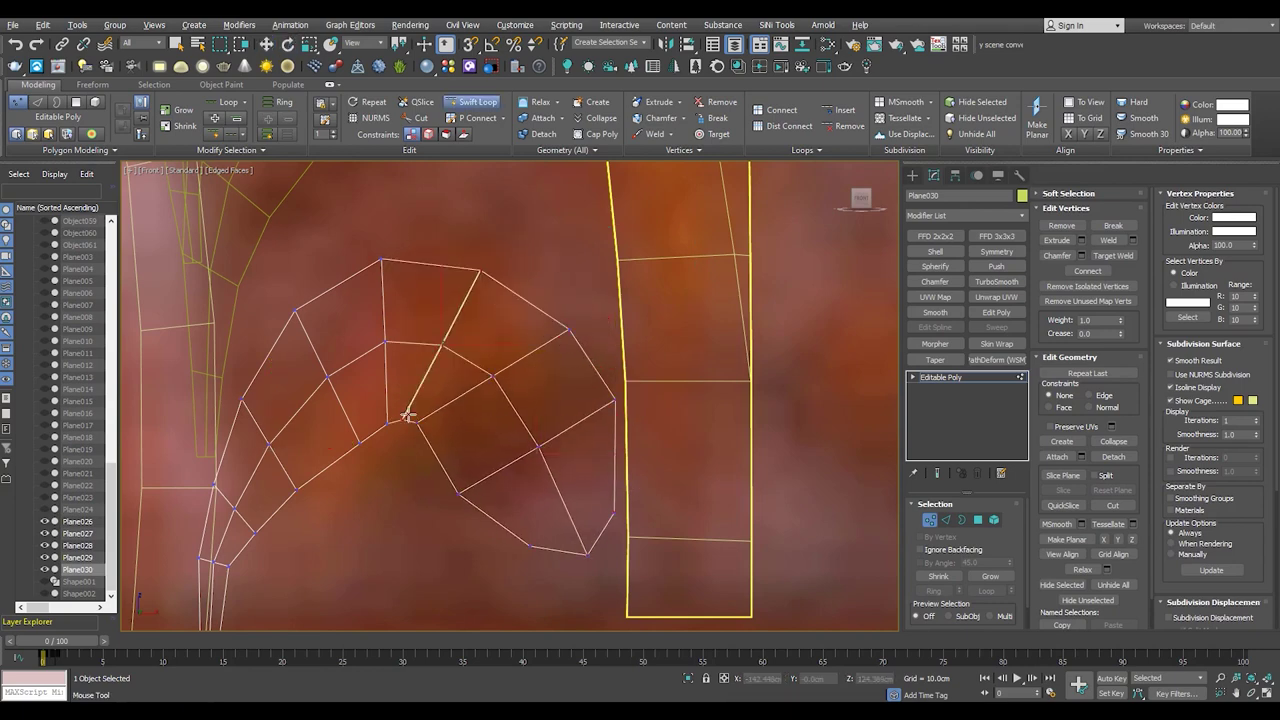
scroll(411, 440, "up", 5)
left_click_drag(456, 387, 472, 446)
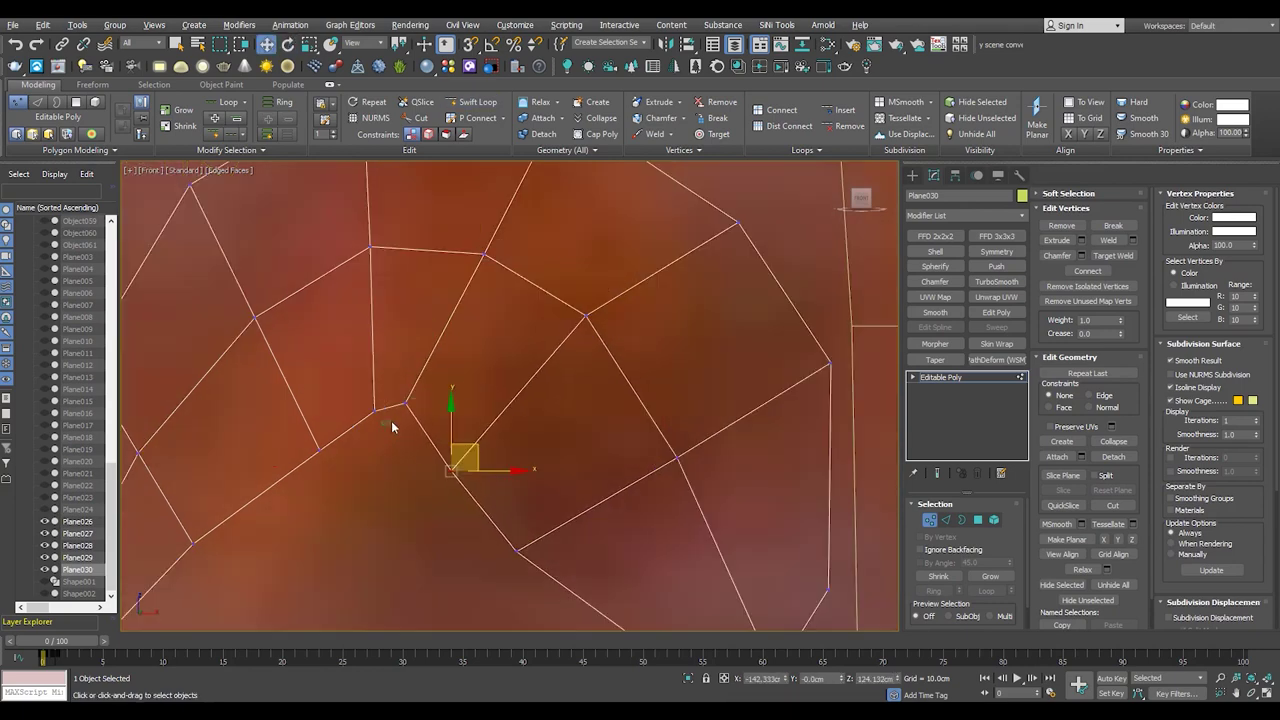
scroll(450, 387, "down", 3)
left_click_drag(597, 440, 577, 440)
scroll(569, 403, "up", 3)
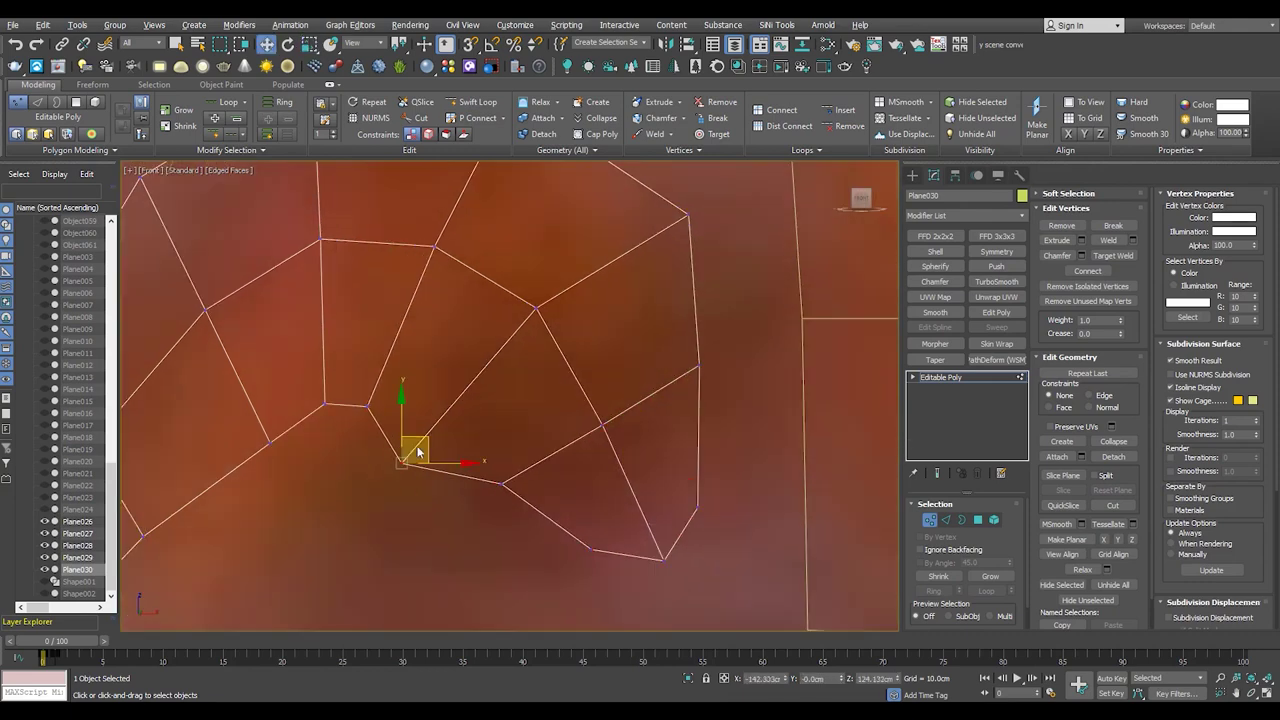
mouse_move(455, 438)
left_mouse_down()
mouse_move(630, 556)
mouse_move(465, 537)
left_mouse_up()
key("w")
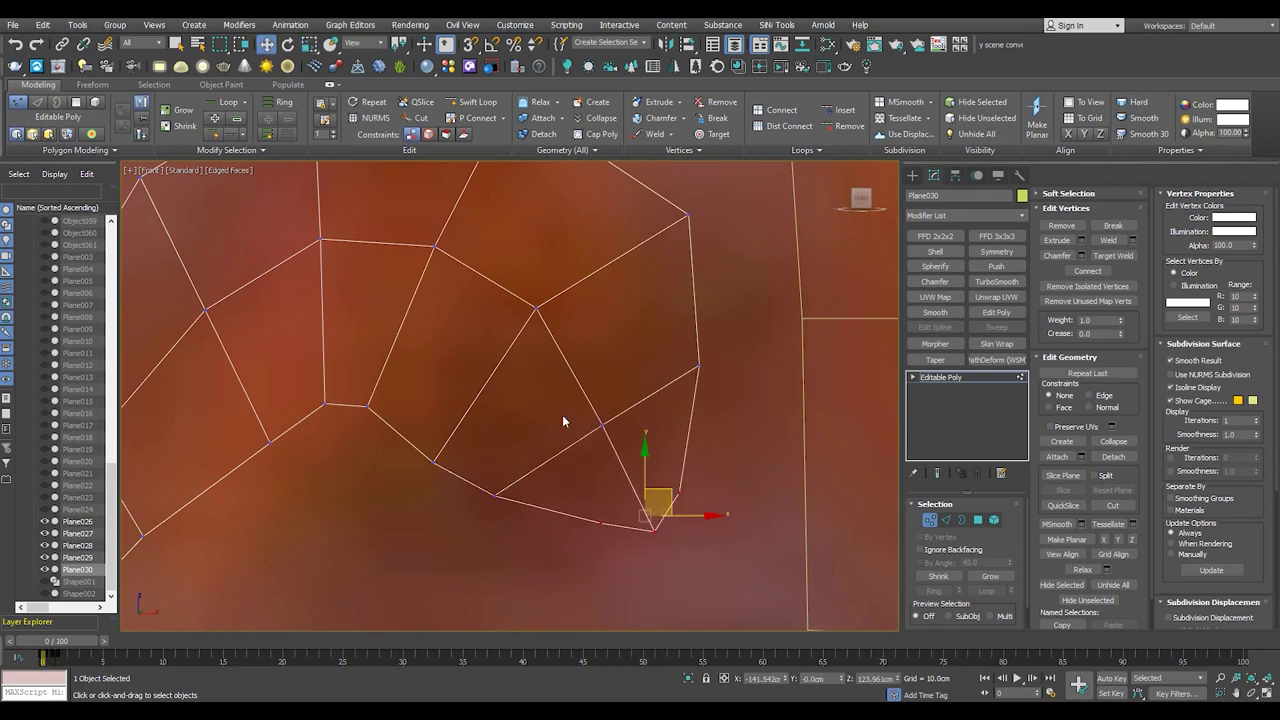
scroll(666, 490, "up", 2)
left_click_drag(663, 510, 697, 432)
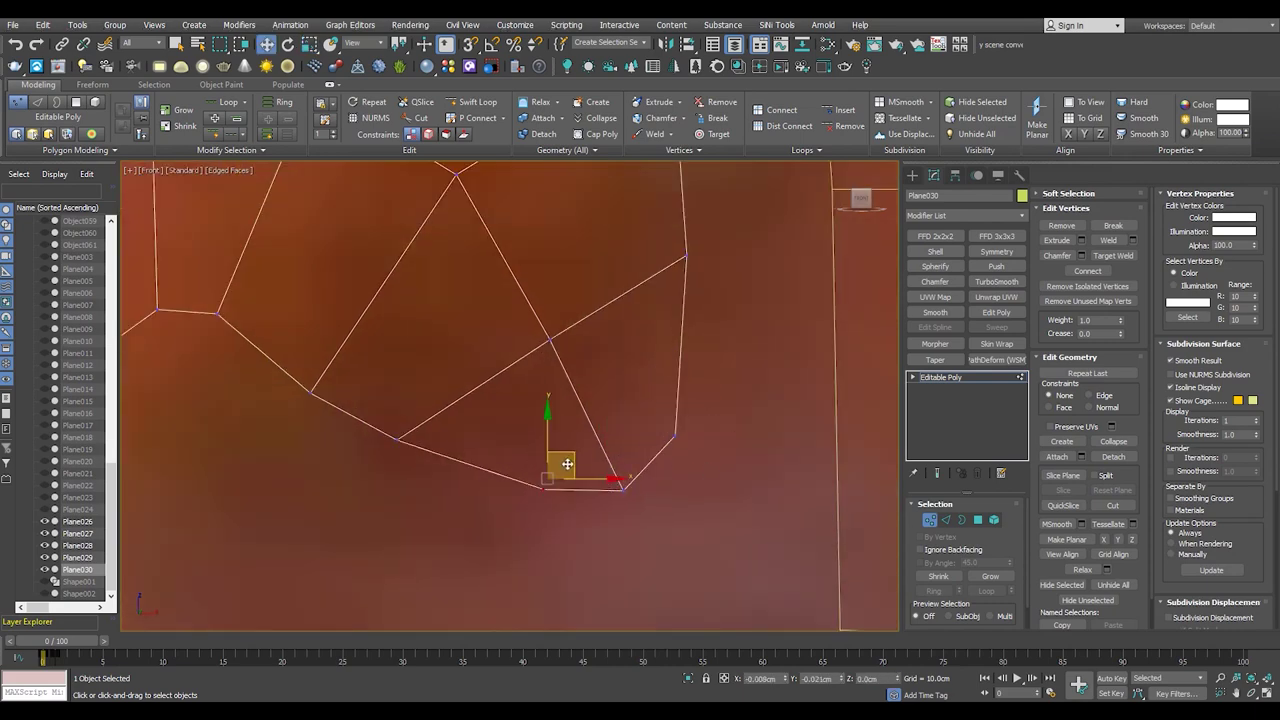
scroll(640, 327, "down", 2)
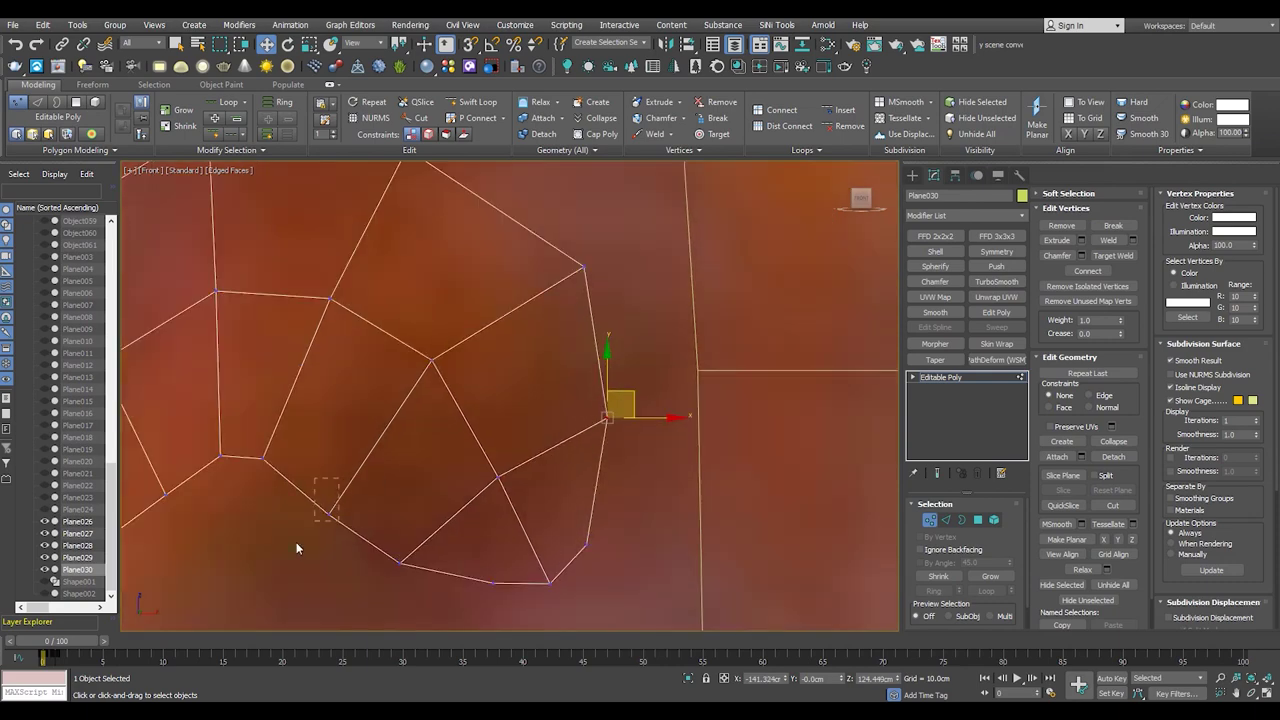
- Select vertices along Plane030's lower and right edges and rotate them to refine the shape
left_click(333, 509)
scroll(497, 425, "down", 2)
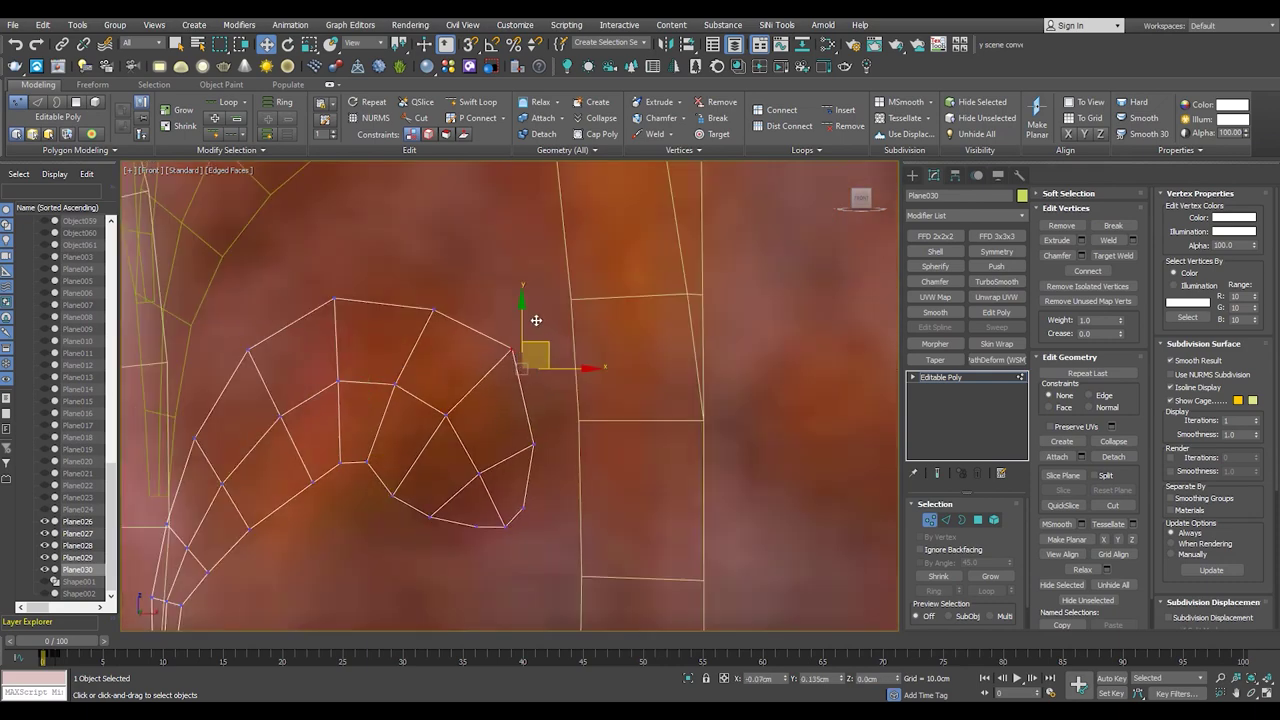
left_click_drag(420, 284, 419, 282)
scroll(516, 463, "up", 3)
left_click_drag(400, 556, 432, 598)
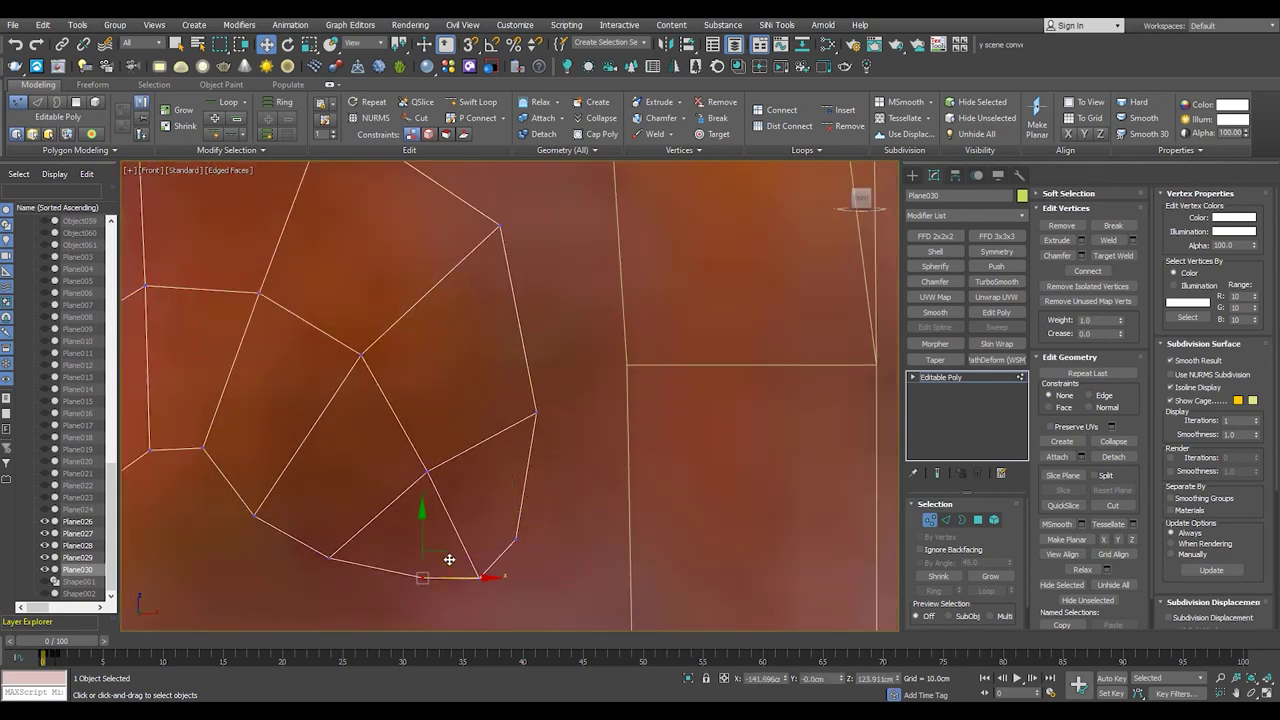
scroll(550, 518, "down", 3)
scroll(331, 509, "up", 3)
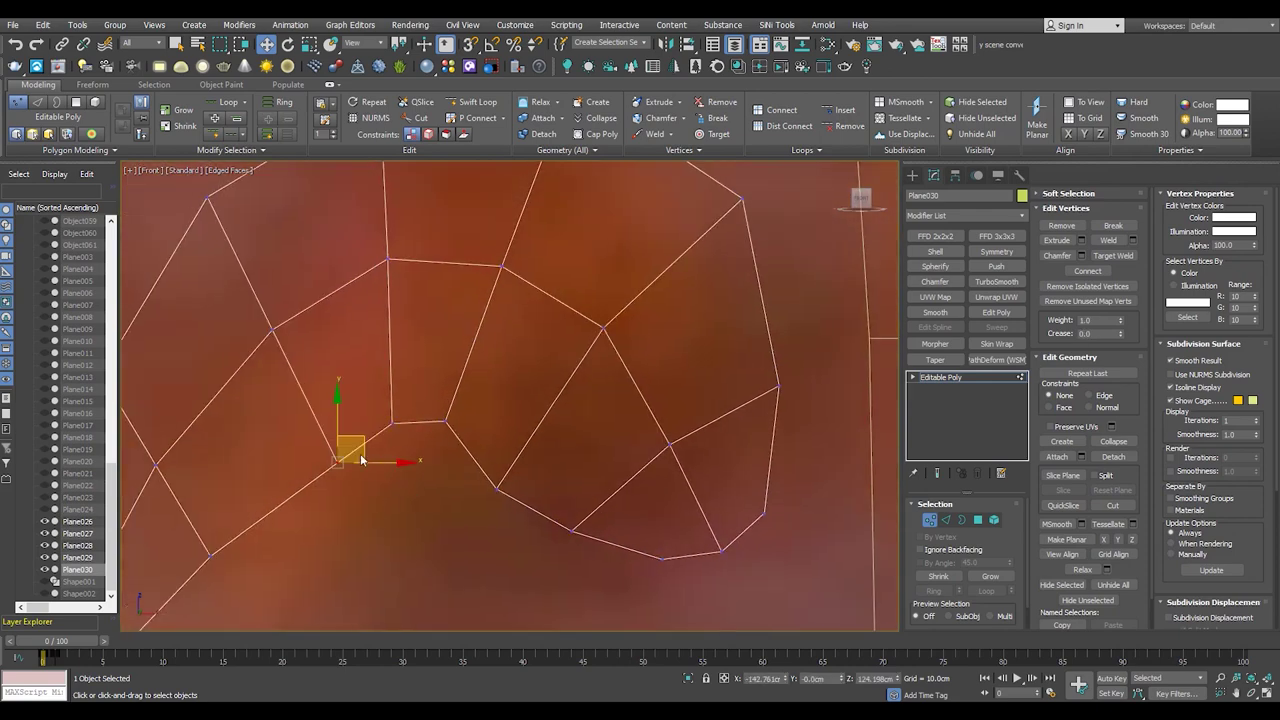
scroll(346, 449, "down", 2)
left_click_drag(338, 525, 437, 423)
scroll(405, 440, "up", 2)
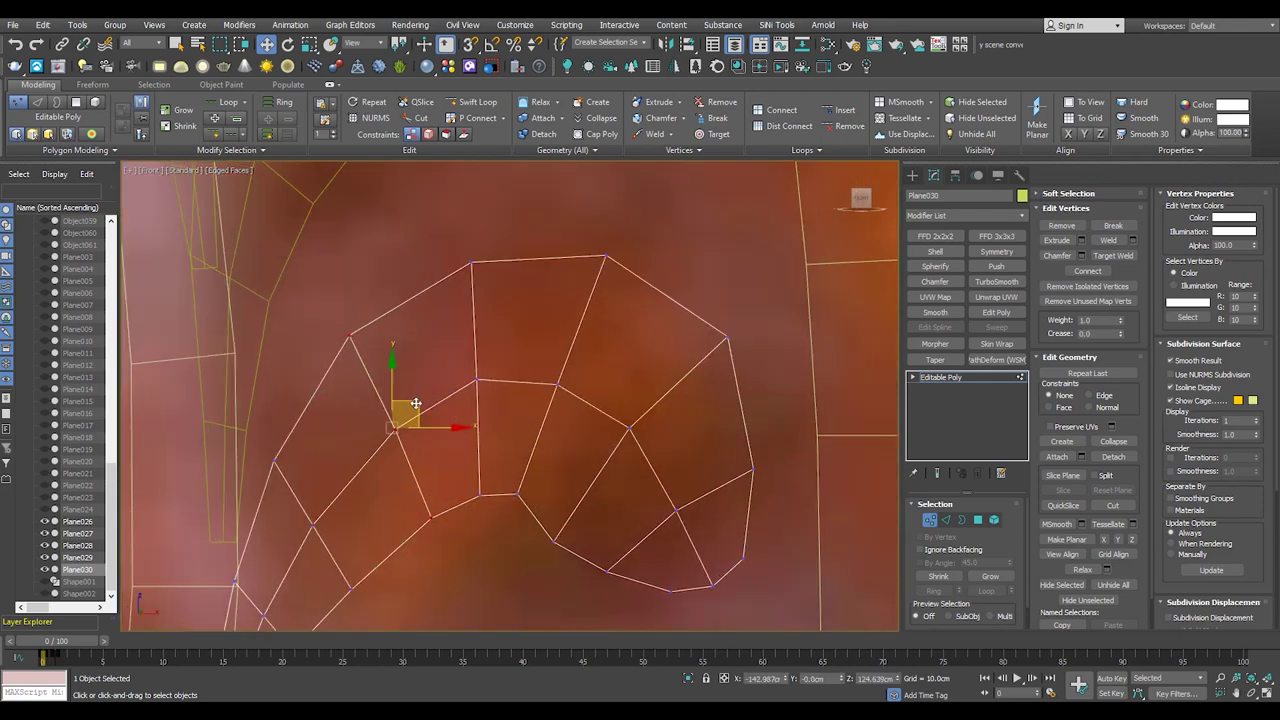
key("e")
scroll(287, 500, "down", 2)
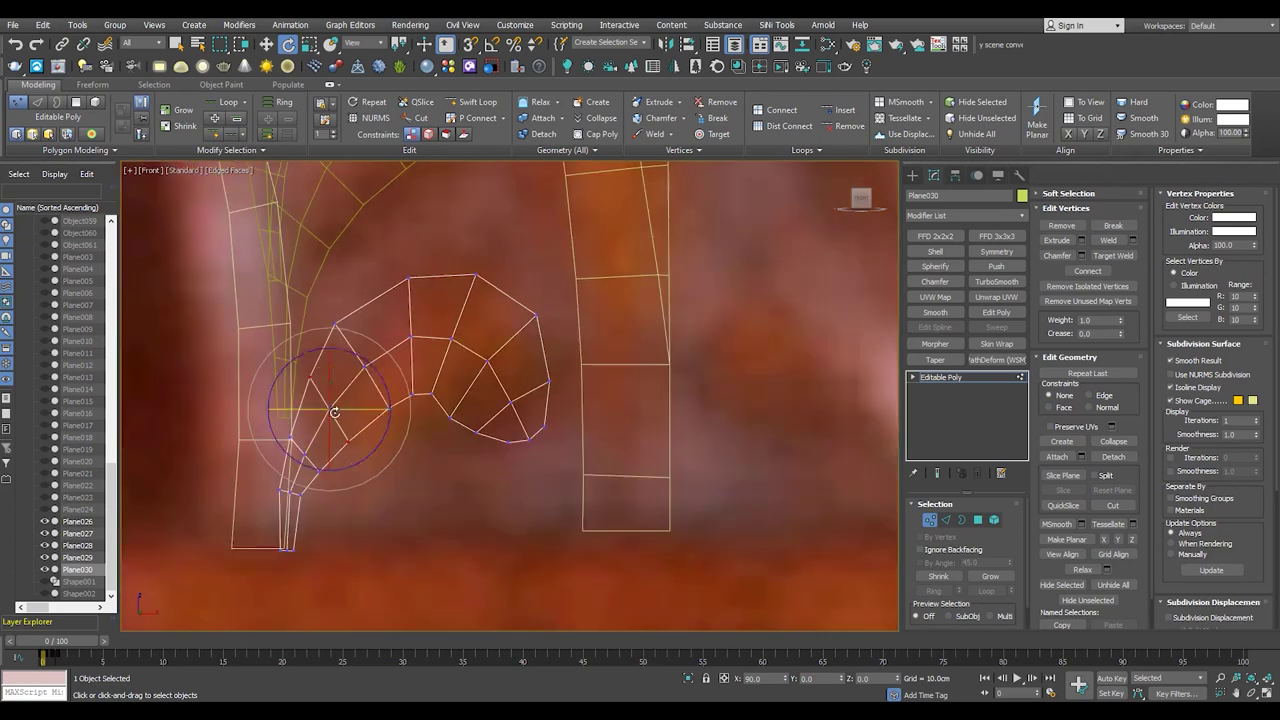
scroll(300, 450, "up", 2)
- Adjust Plane030's lower-left vertices and the vertices near the leaf base
left_click(305, 425)
key("w")
key("e")
key("w")
scroll(399, 394, "down", 3)
scroll(399, 394, "up", 3)
left_click_drag(376, 430, 439, 497)
scroll(437, 463, "down", 3)
scroll(435, 553, "up", 3)
mouse_move(435, 553)
middle_mouse_down()
mouse_move(376, 475)
mouse_move(325, 510)
middle_mouse_up()
scroll(388, 432, "down", 2)
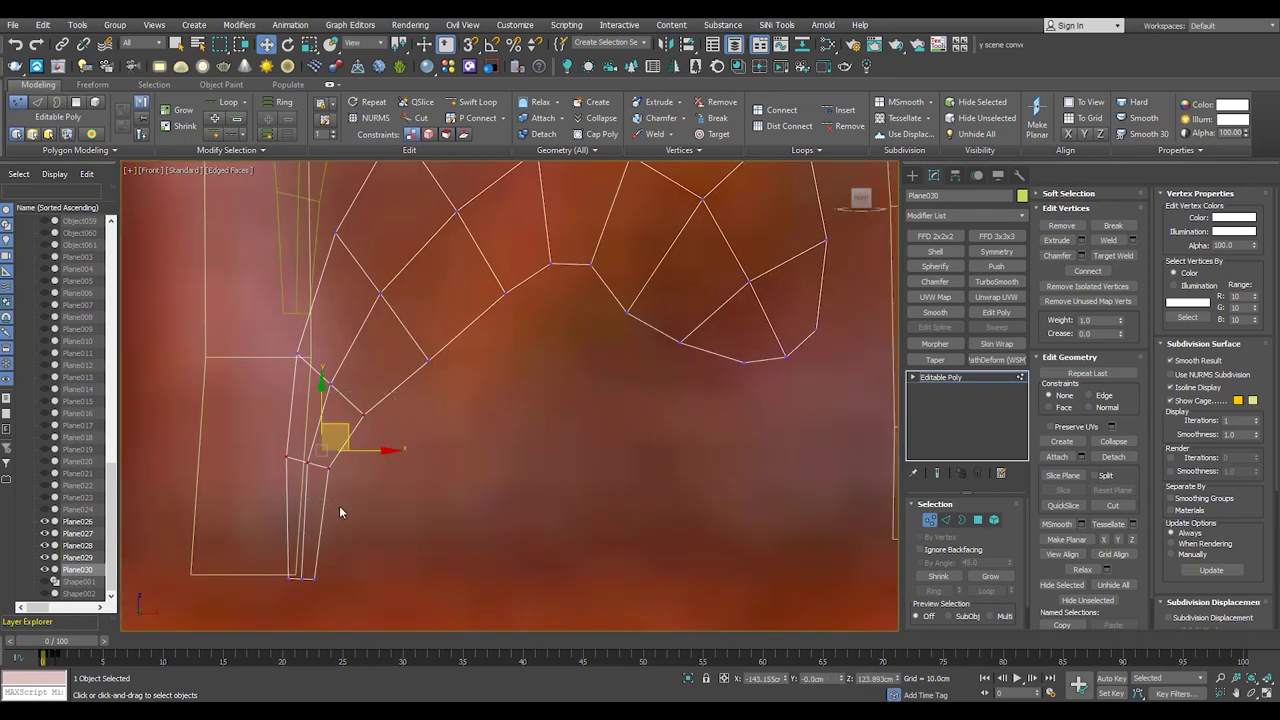
scroll(339, 512, "down", 3)
- Copy the upper leaf downward as Plane031 and shrink it about its pivot
left_click(940, 377)
scroll(421, 323, "up", 2)
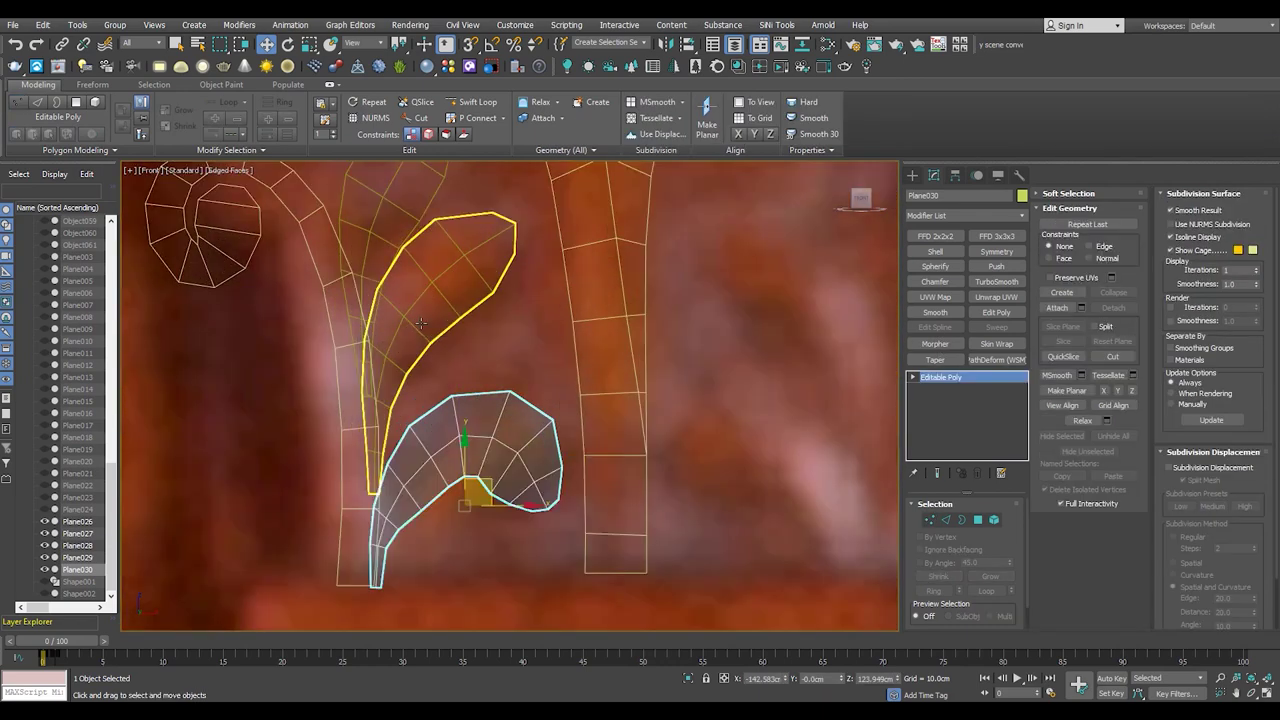
left_click(421, 323)
mouse_move(423, 347)
left_mouse_down("shift")
mouse_move(435, 440)
mouse_move(486, 427)
left_mouse_up("shift")
key("Return")
key("r")
key("w")
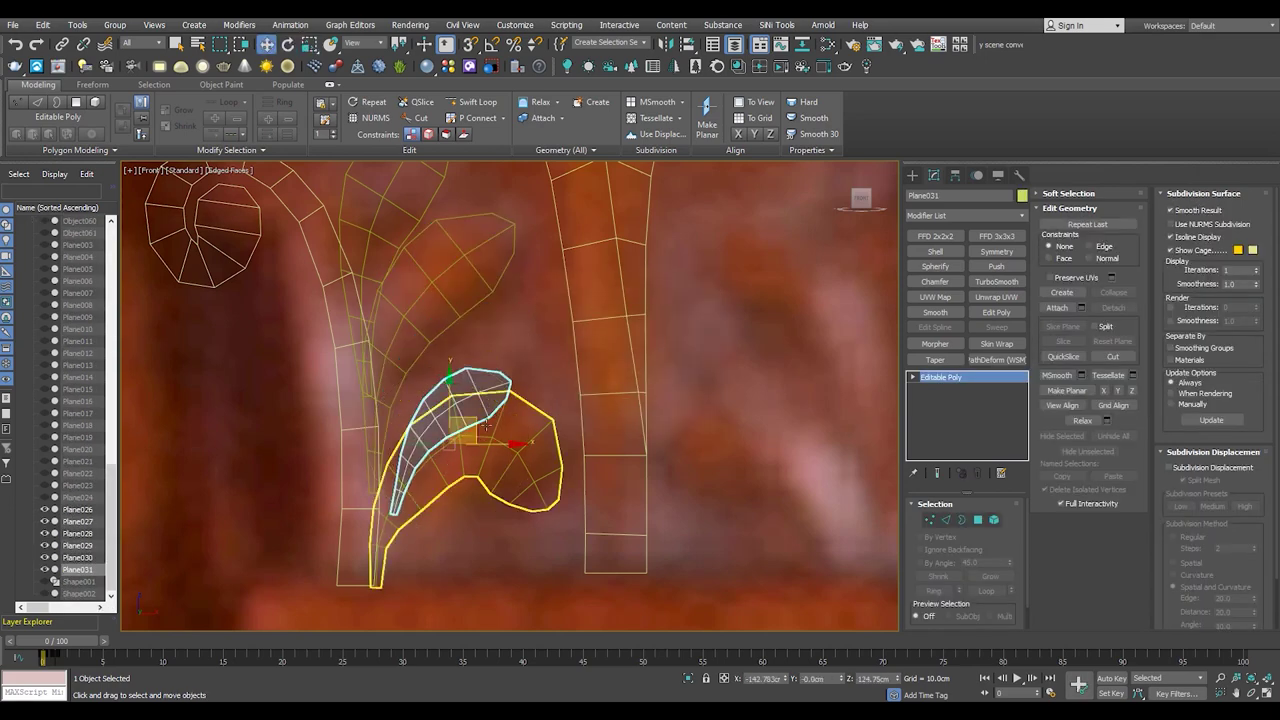
- Rotate Plane031's vertices into a longer, tilted leaf shape
key("1")
scroll(486, 427, "up", 3)
scroll(466, 394, "up", 3)
key("e")
scroll(461, 305, "up", 1)
mouse_move(461, 305)
left_mouse_down()
mouse_move(445, 298)
mouse_move(460, 340)
mouse_move(536, 246)
mouse_move(515, 266)
left_mouse_up()
key("w")
key("r")
key("w")
- Move Plane031 down and left and nudge its base vertices into position
left_click_drag(363, 480, 300, 400)
left_click_drag(371, 437, 359, 419)
left_click_drag(297, 532, 302, 516)
scroll(300, 530, "up", 3)
key("e")
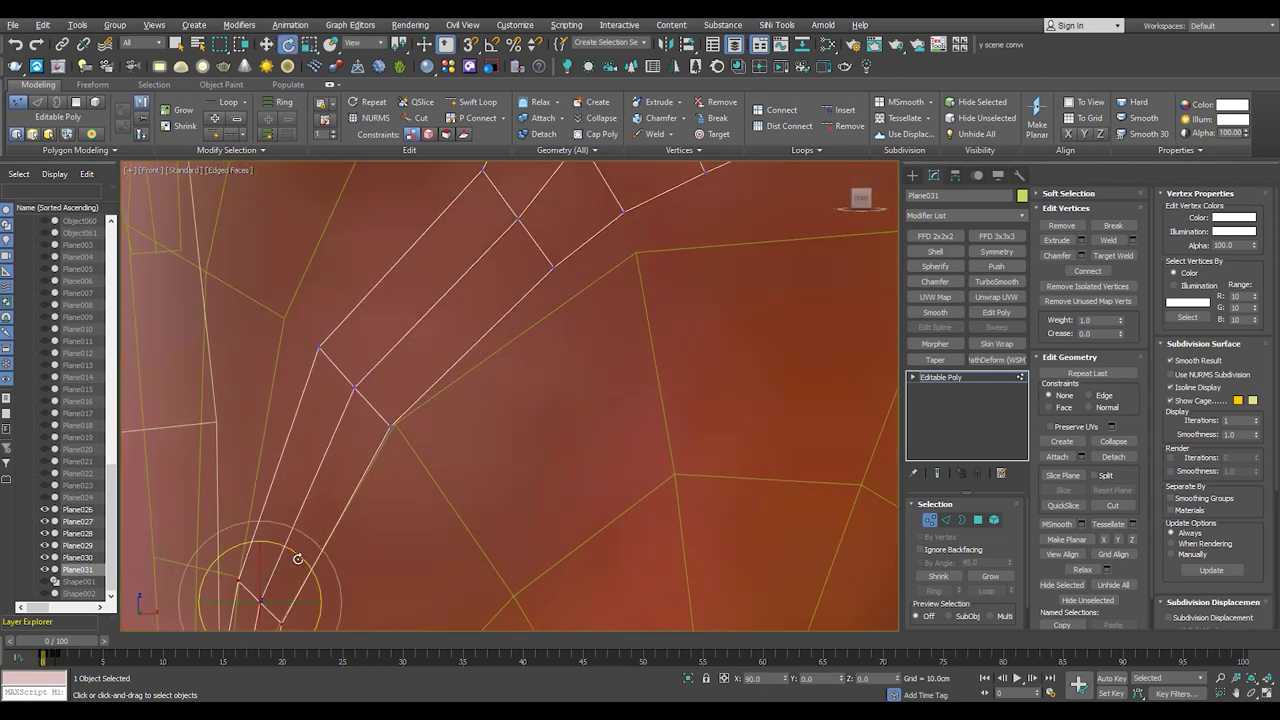
scroll(293, 490, "down", 2)
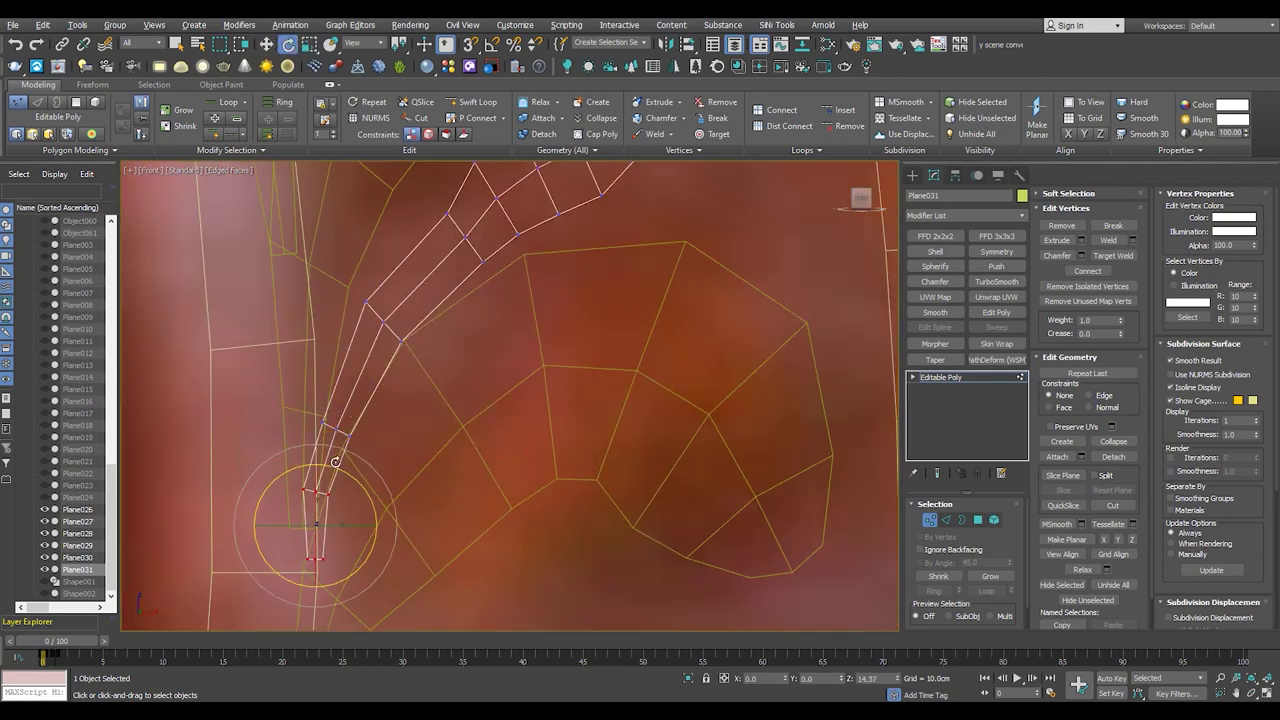
key("w")
scroll(373, 340, "down", 2)
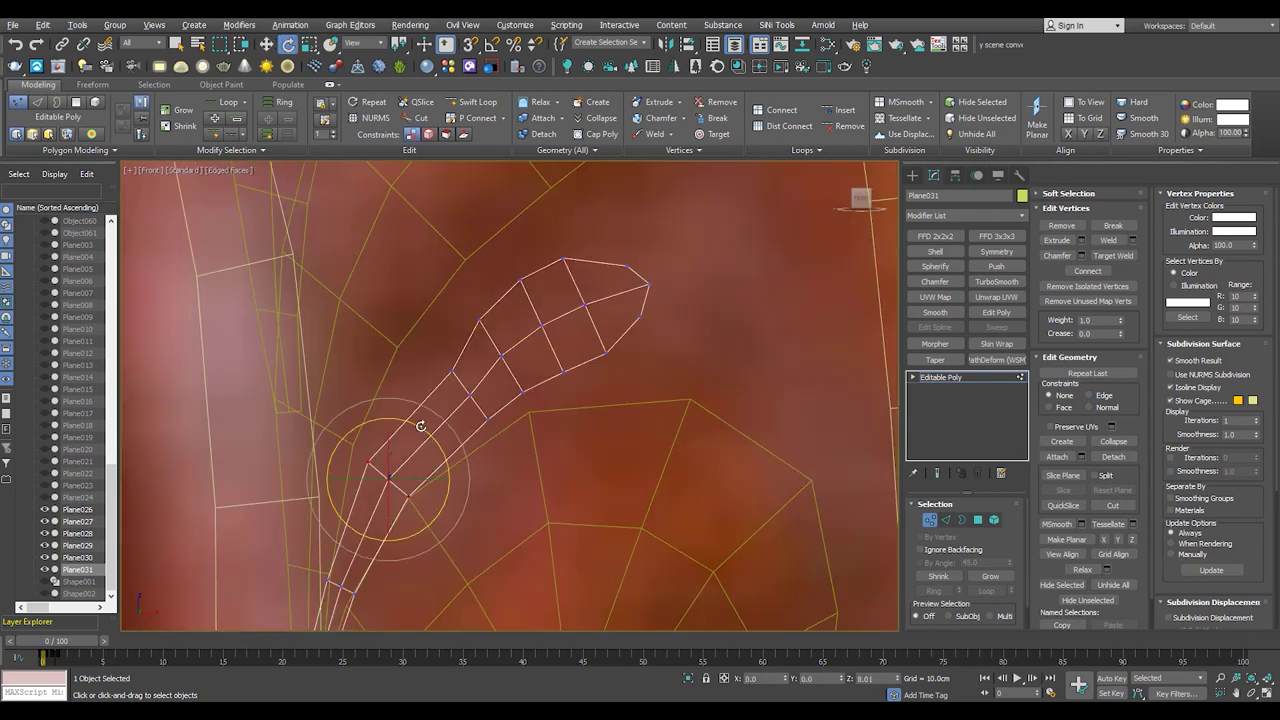
- Bend Plane031's leaf tip downward by rotating the tip vertices
key("1")
key("1")
key("e")
mouse_move(590, 285)
left_mouse_down()
mouse_move(600, 330)
mouse_move(540, 343)
left_mouse_up()
key("w")
key("e")
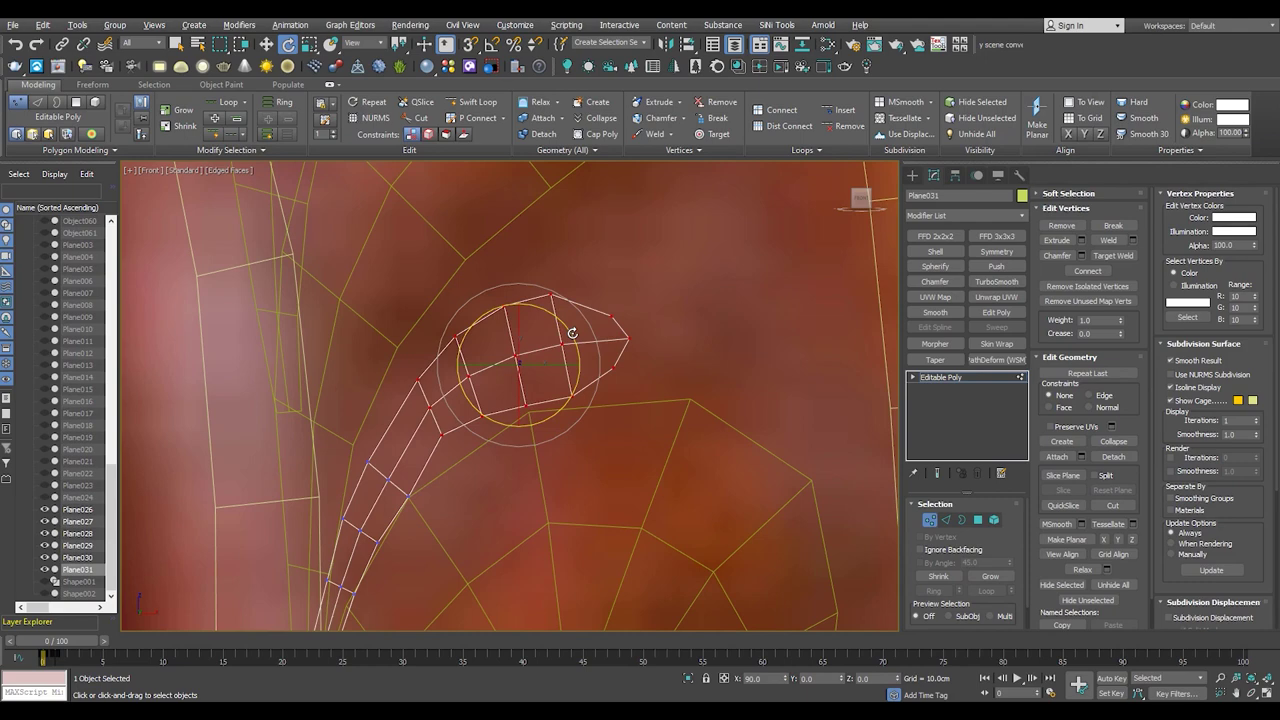
scroll(575, 330, "up", 2)
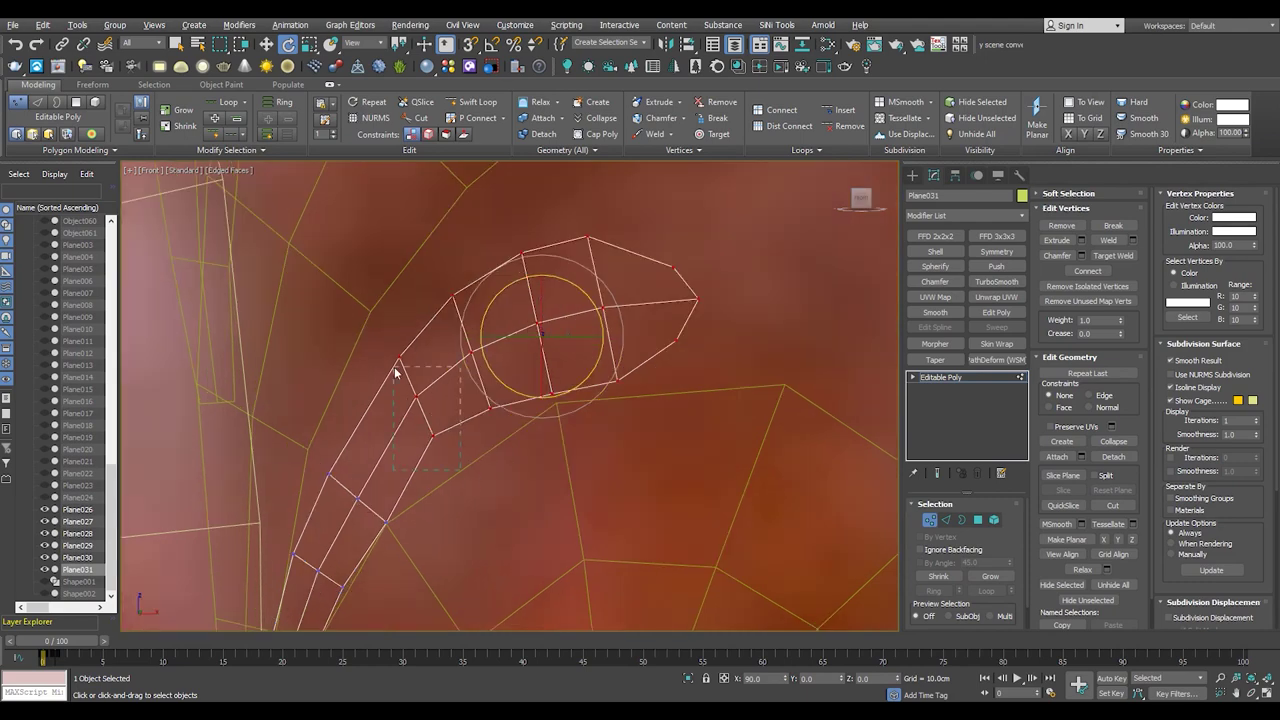
left_click_drag(395, 373, 405, 390)
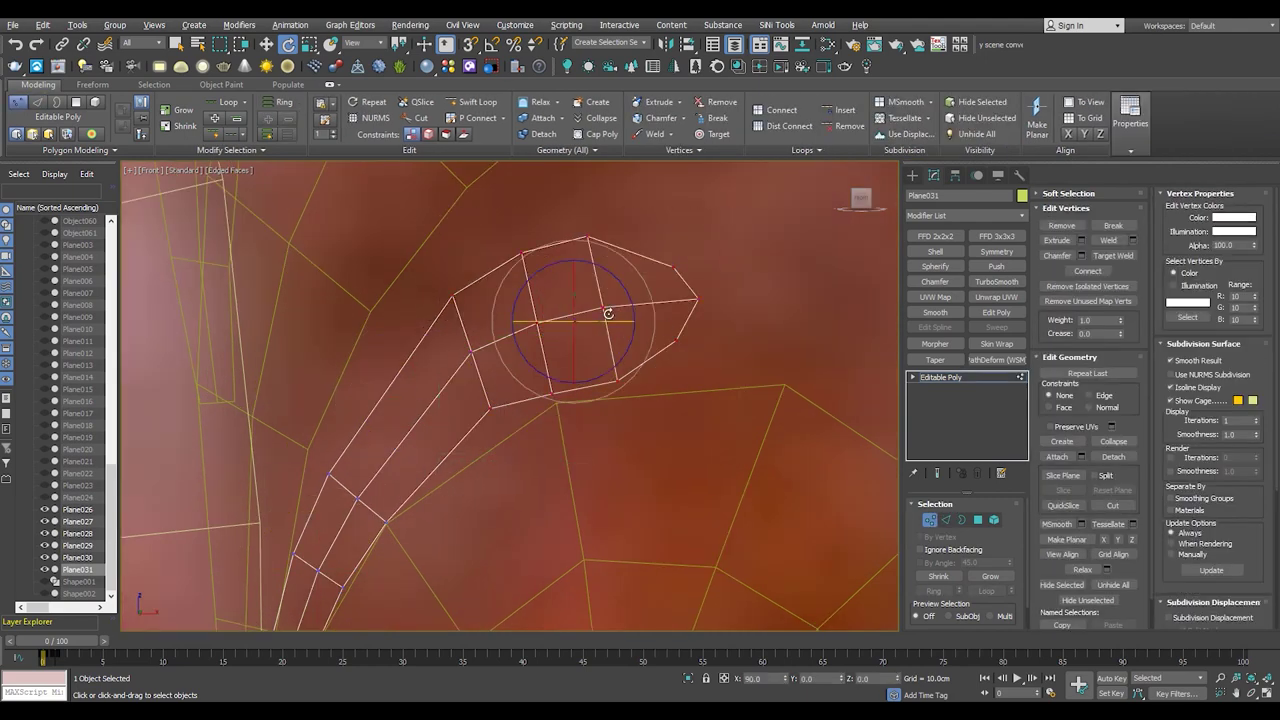
key("w")
- Box-select Plane031's tip vertices and rotate them to match the reference curl
left_click(472, 101)
scroll(408, 443, "up", 4)
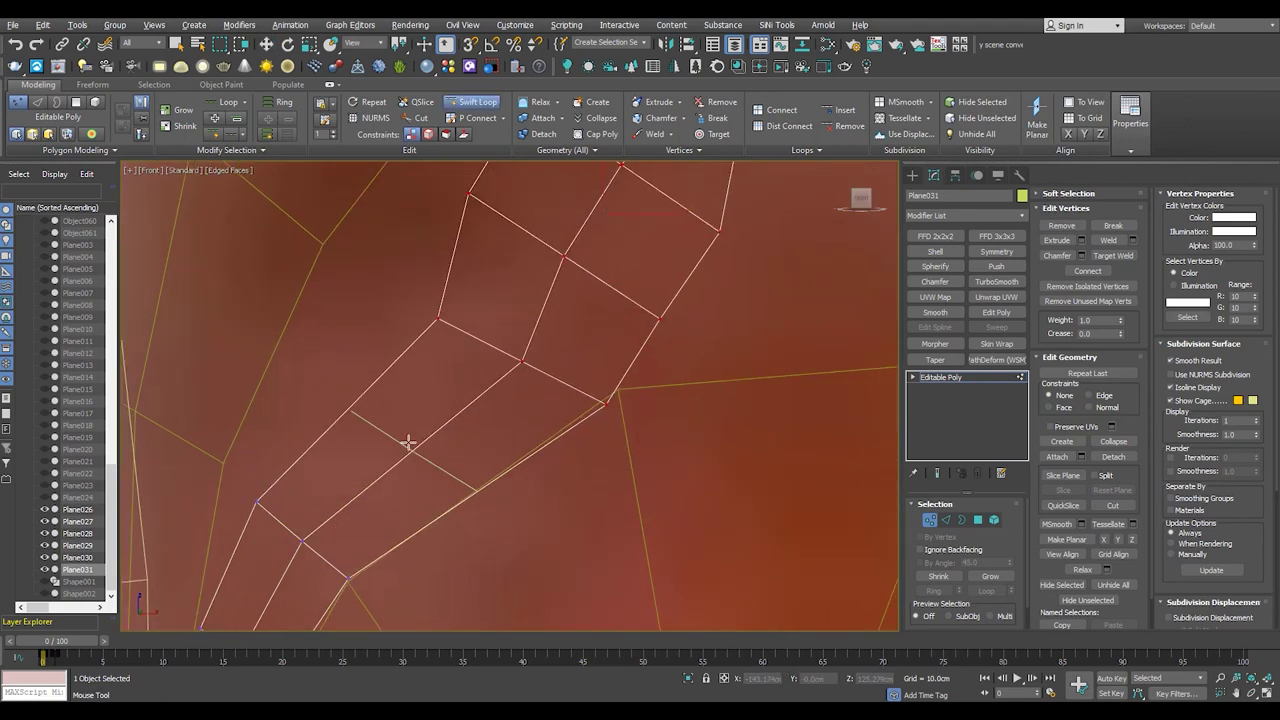
scroll(513, 427, "down", 4)
left_click_drag(540, 230, 655, 330)
key("e")
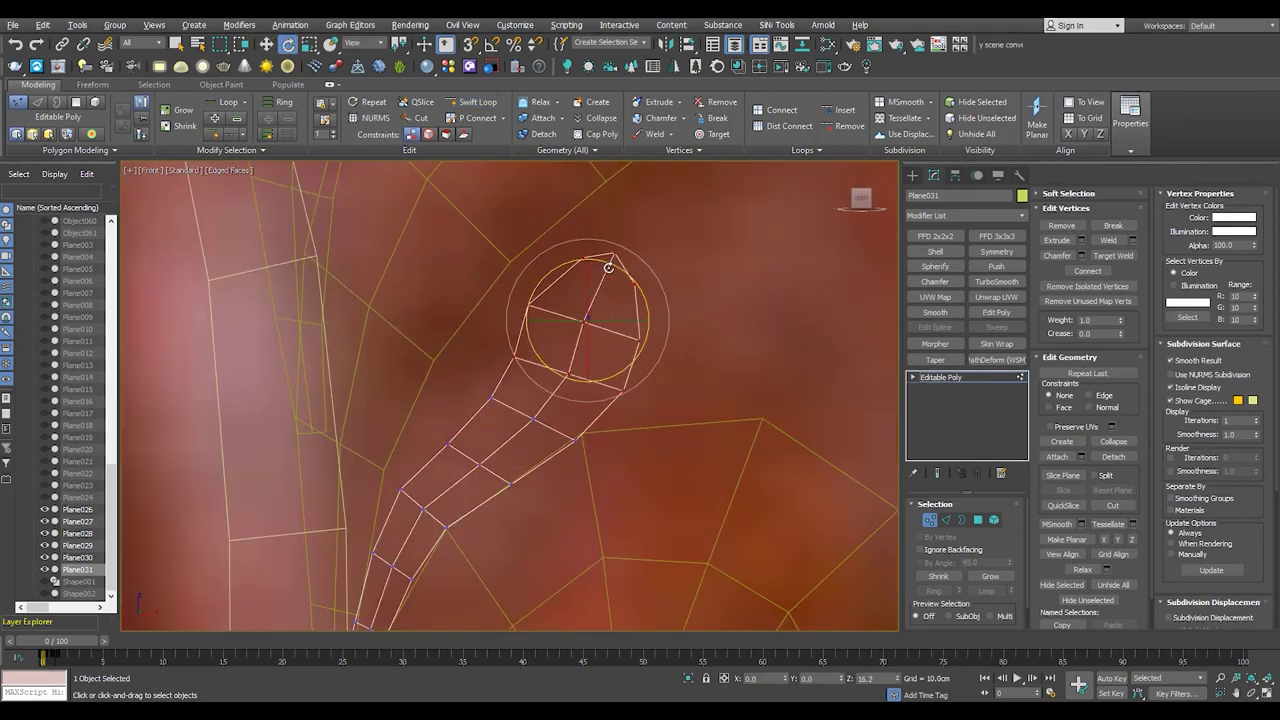
scroll(608, 268, "up", 2)
scroll(680, 354, "up", 2)
middle_click_drag(523, 423, 580, 357)
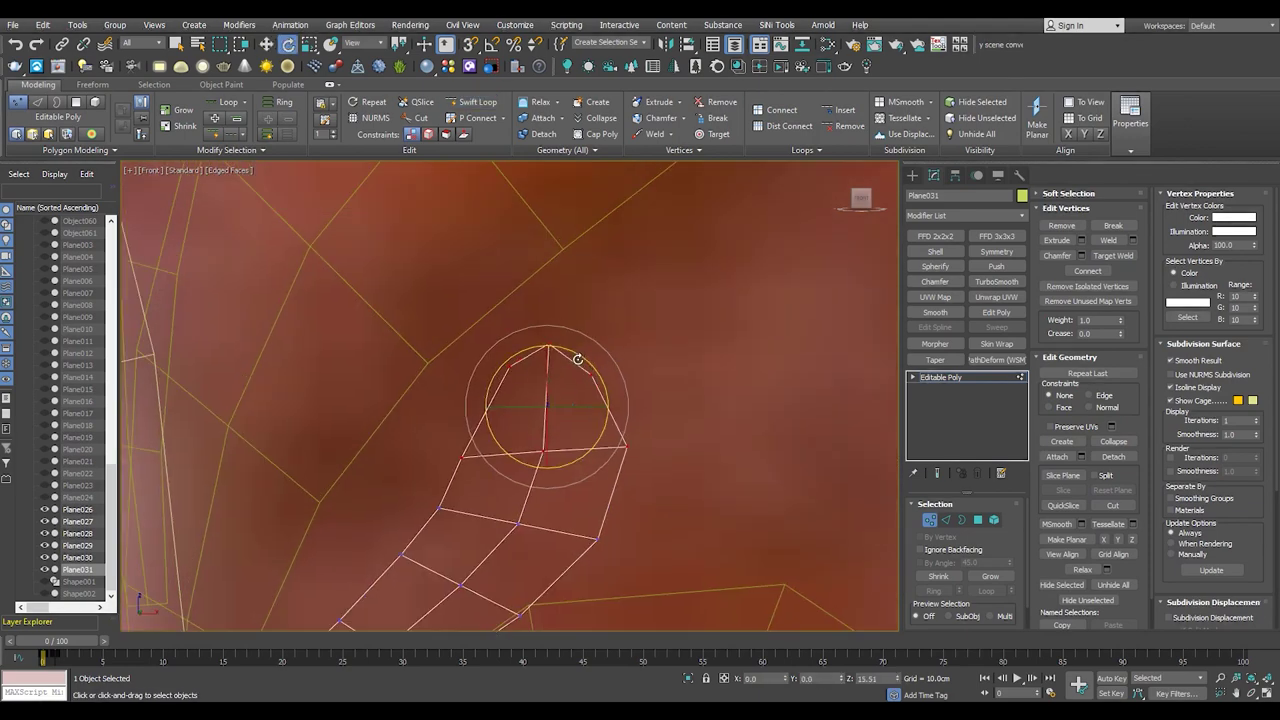
key("w")
scroll(569, 391, "up", 2)
- Select vertices on the left and right edges of Plane031's stem
left_click(480, 418)
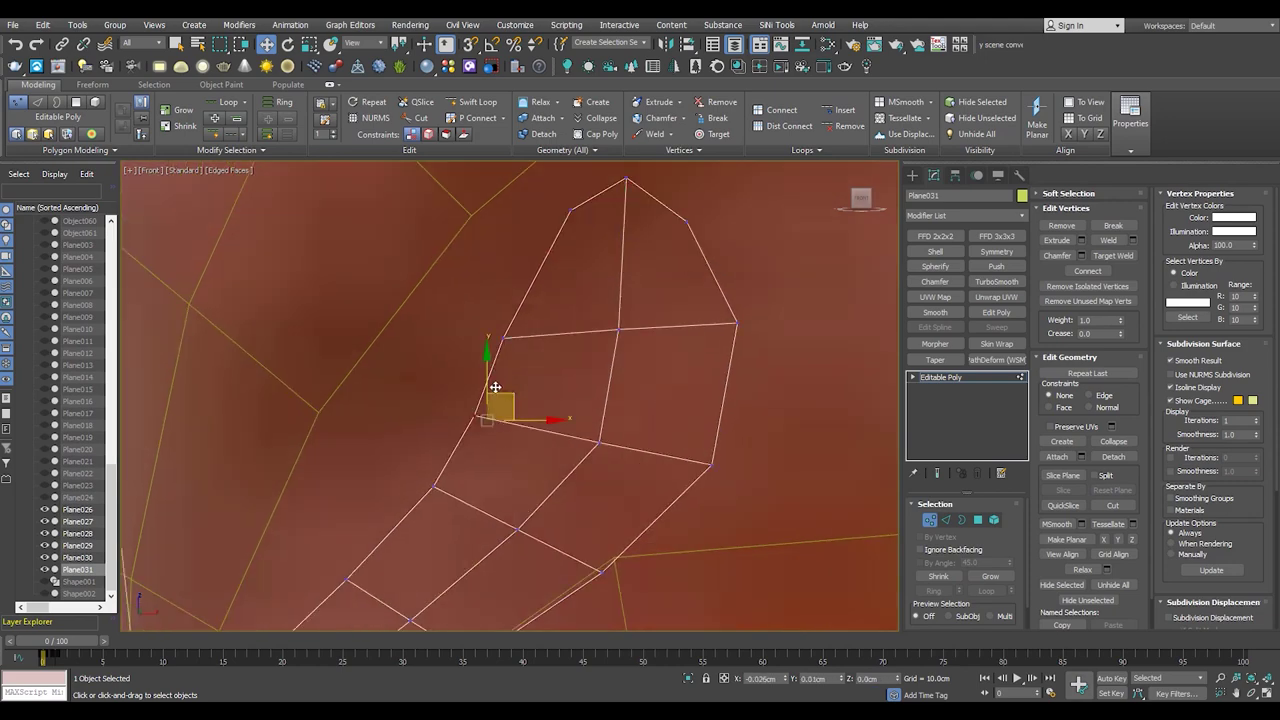
middle_click_drag(448, 461, 486, 400)
scroll(479, 383, "down", 3)
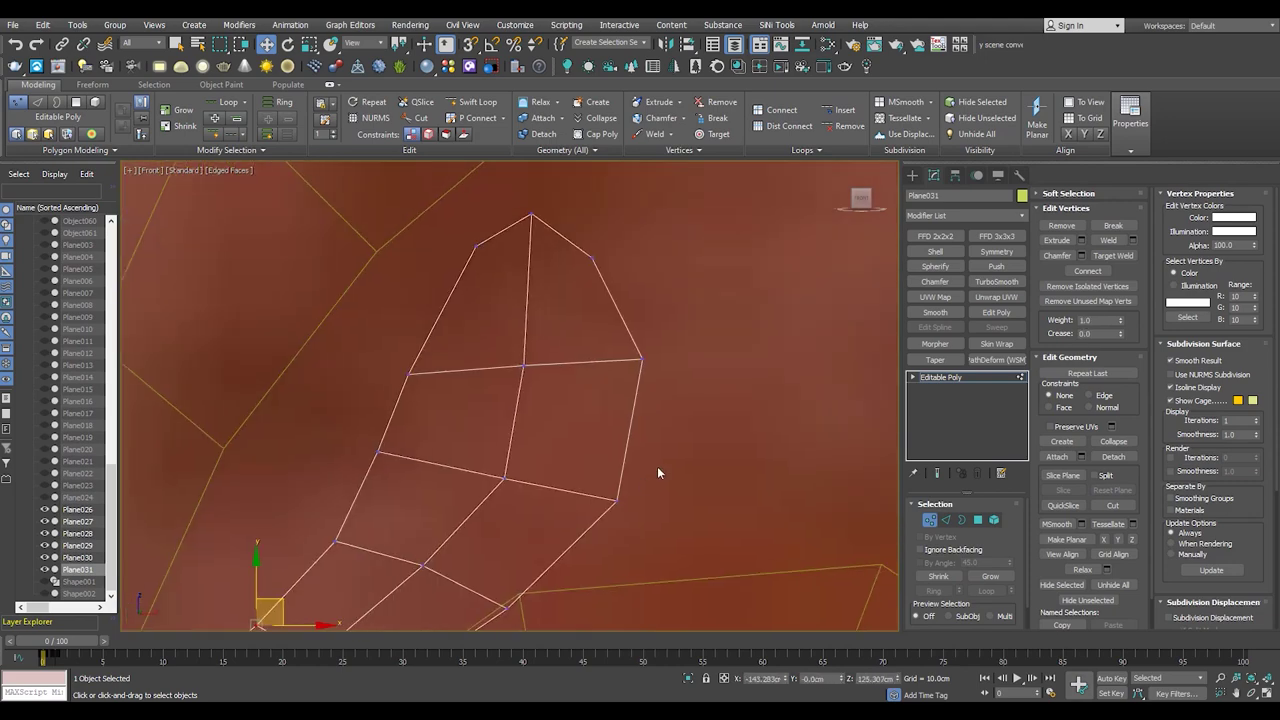
scroll(657, 470, "up", 3)
left_click(602, 438)
left_click(533, 266)
scroll(491, 367, "down", 2)
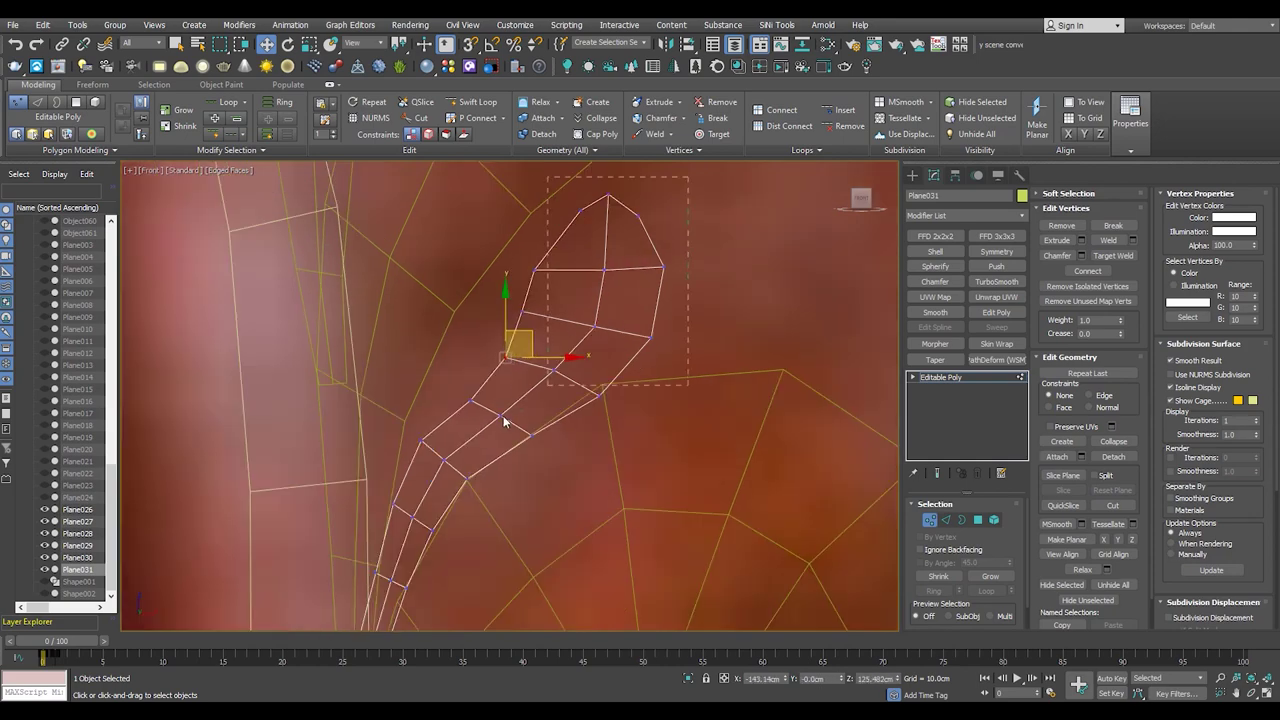
scroll(531, 494, "up", 2)
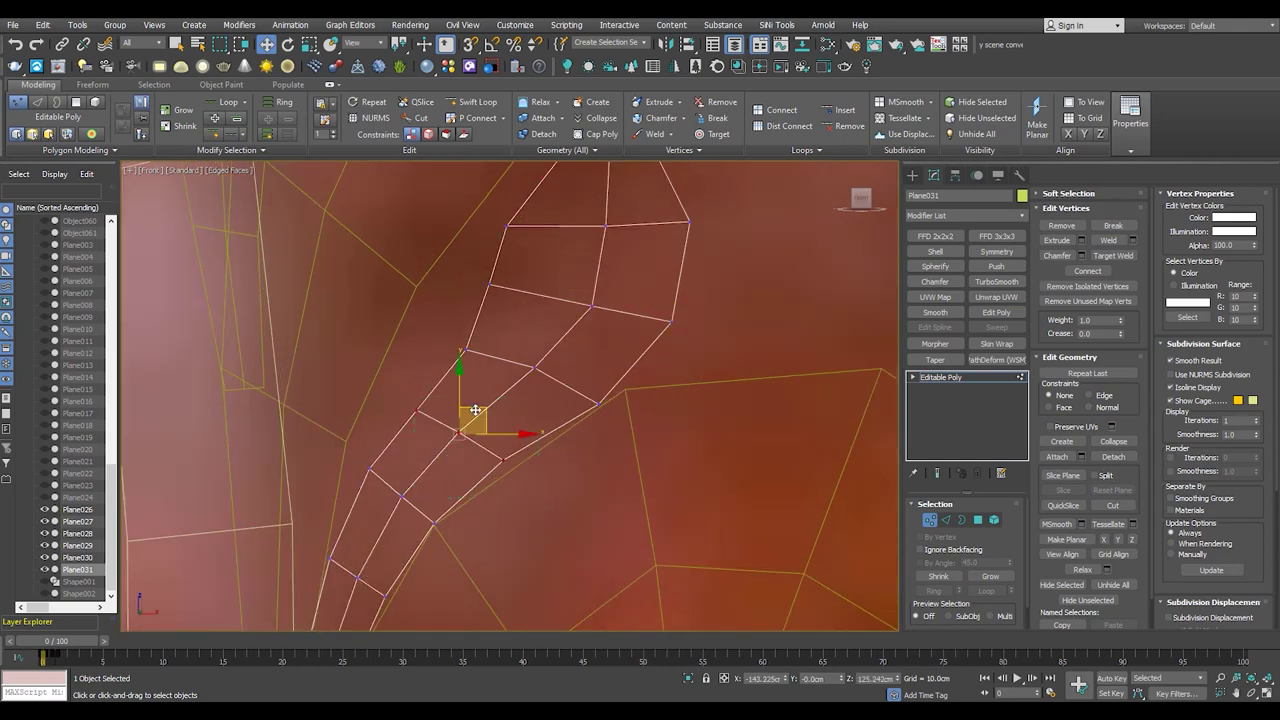
scroll(397, 493, "up", 2)
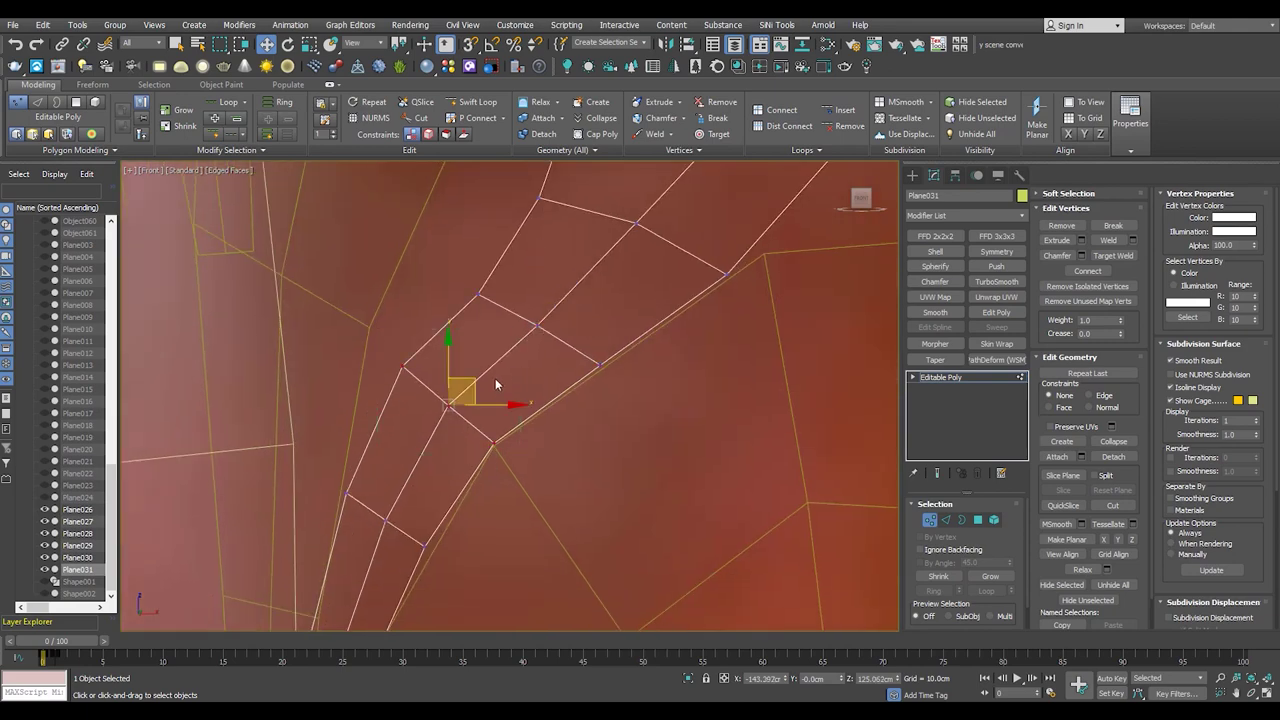
scroll(374, 466, "down", 2)
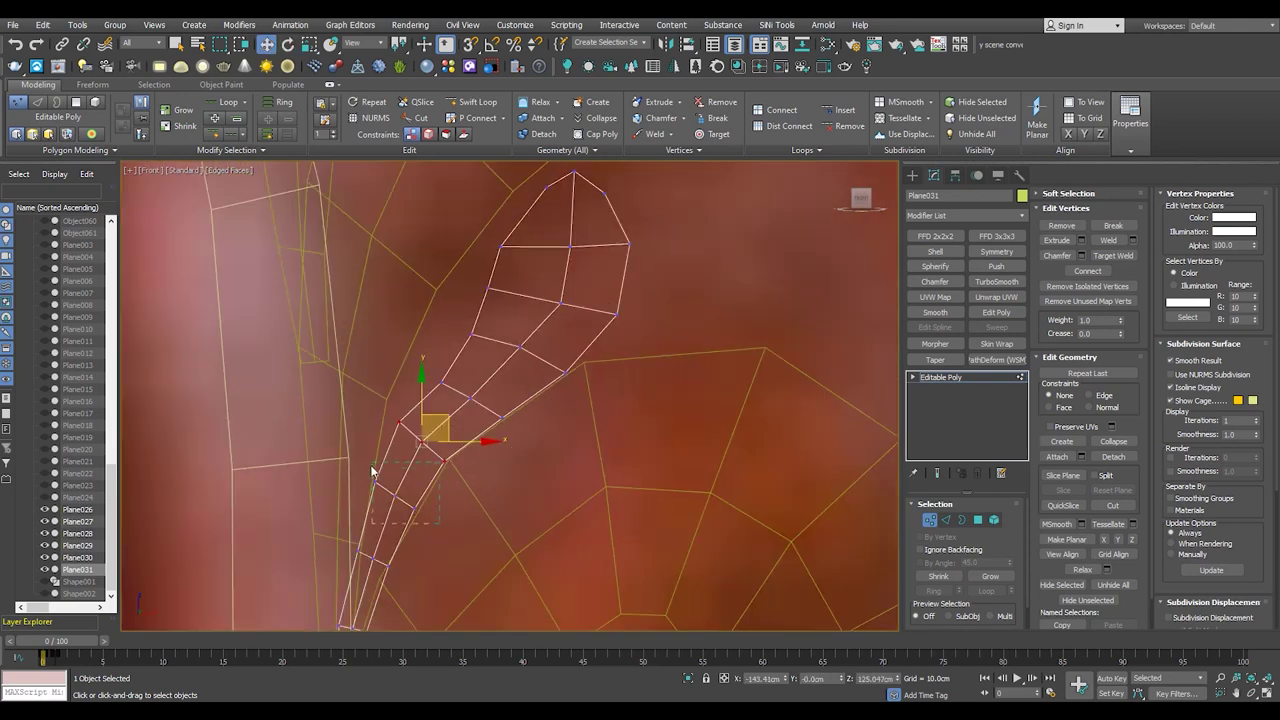
scroll(386, 457, "up", 3)
scroll(426, 467, "down", 1)
scroll(379, 560, "down", 1)
- Scale and nudge the stem vertices up-right to meet the main stem, then exit vertex mode
key("r")
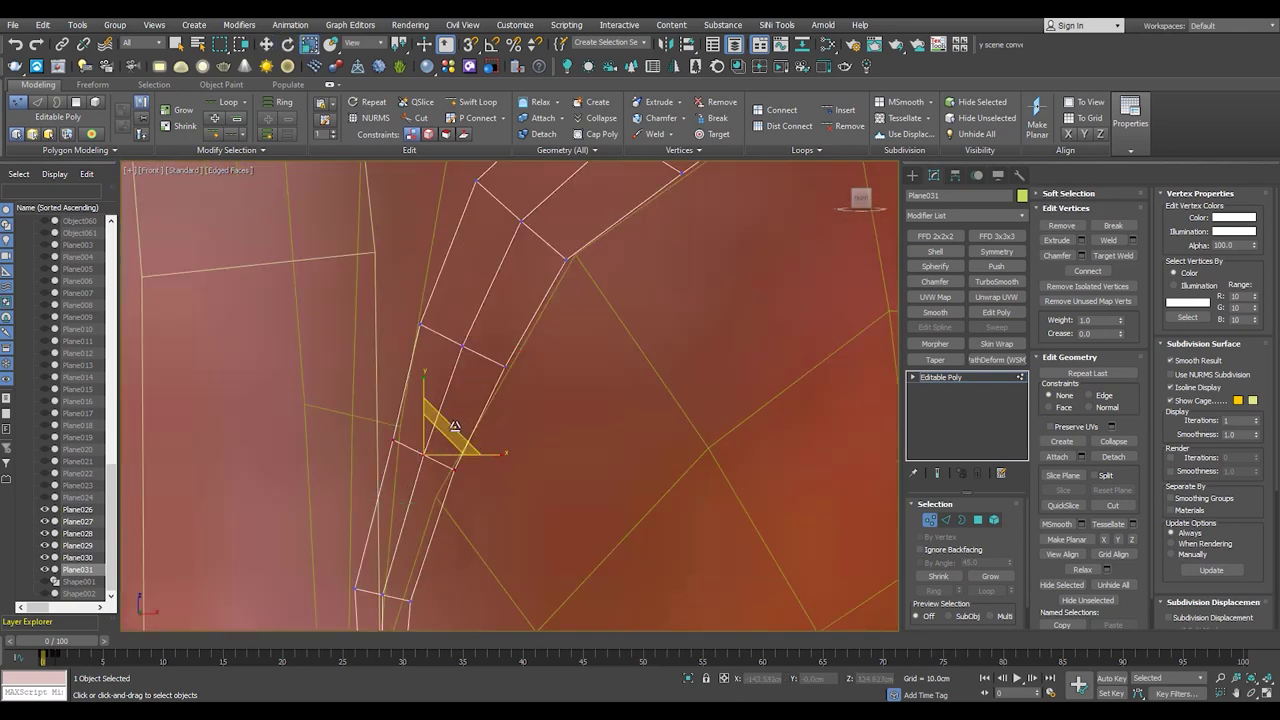
middle_click_drag(438, 449, 445, 404)
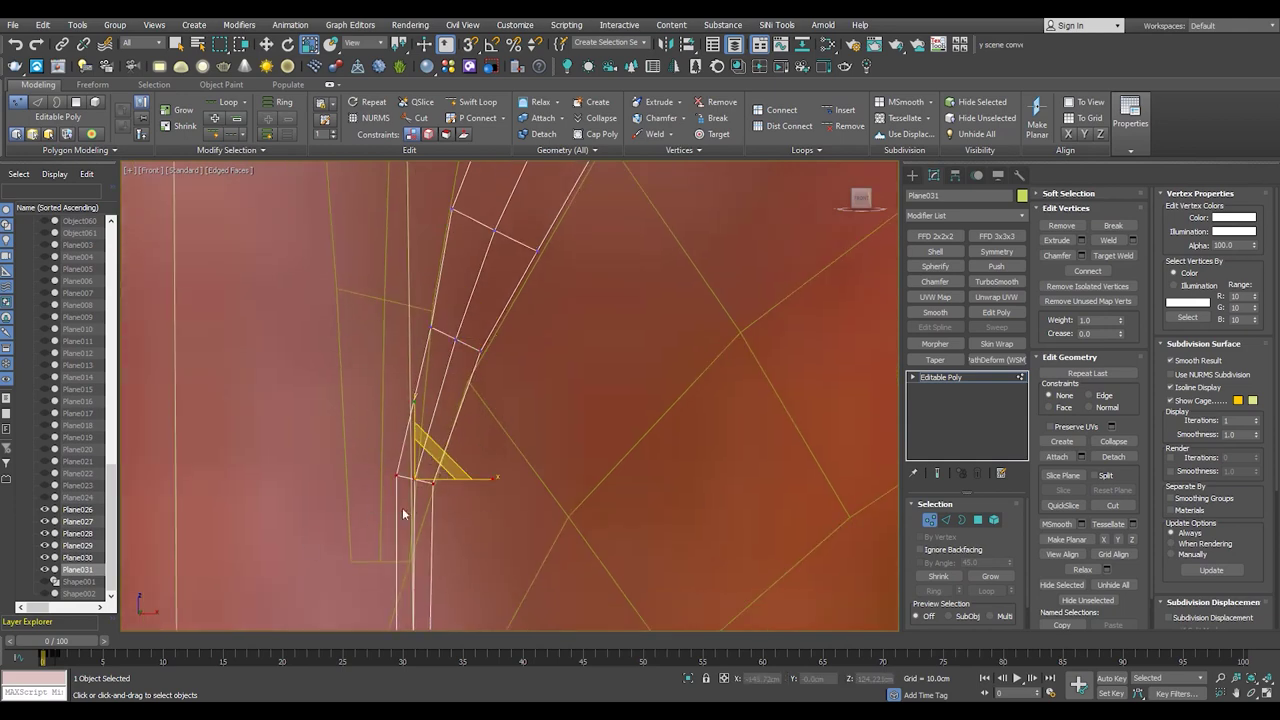
scroll(410, 511, "down", 1)
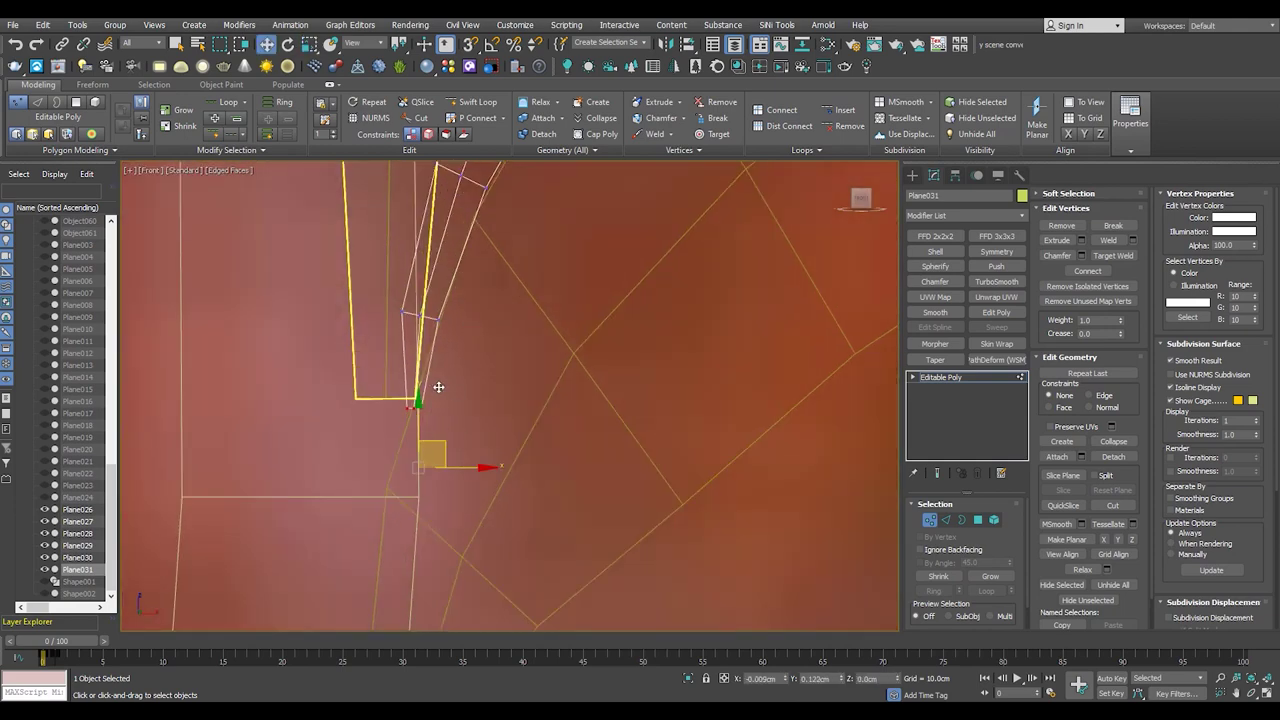
scroll(438, 386, "down", 1)
scroll(467, 446, "up", 1)
scroll(429, 537, "up", 2)
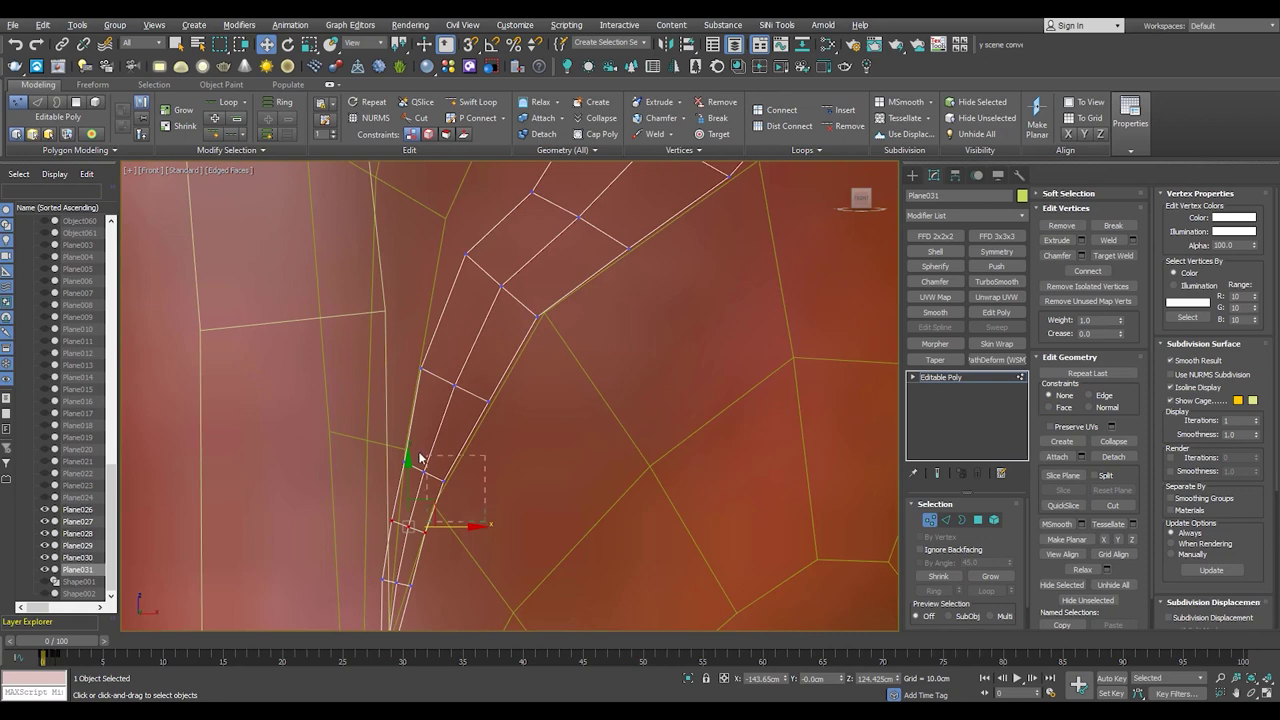
scroll(423, 508, "up", 1)
left_click_drag(466, 413, 479, 381)
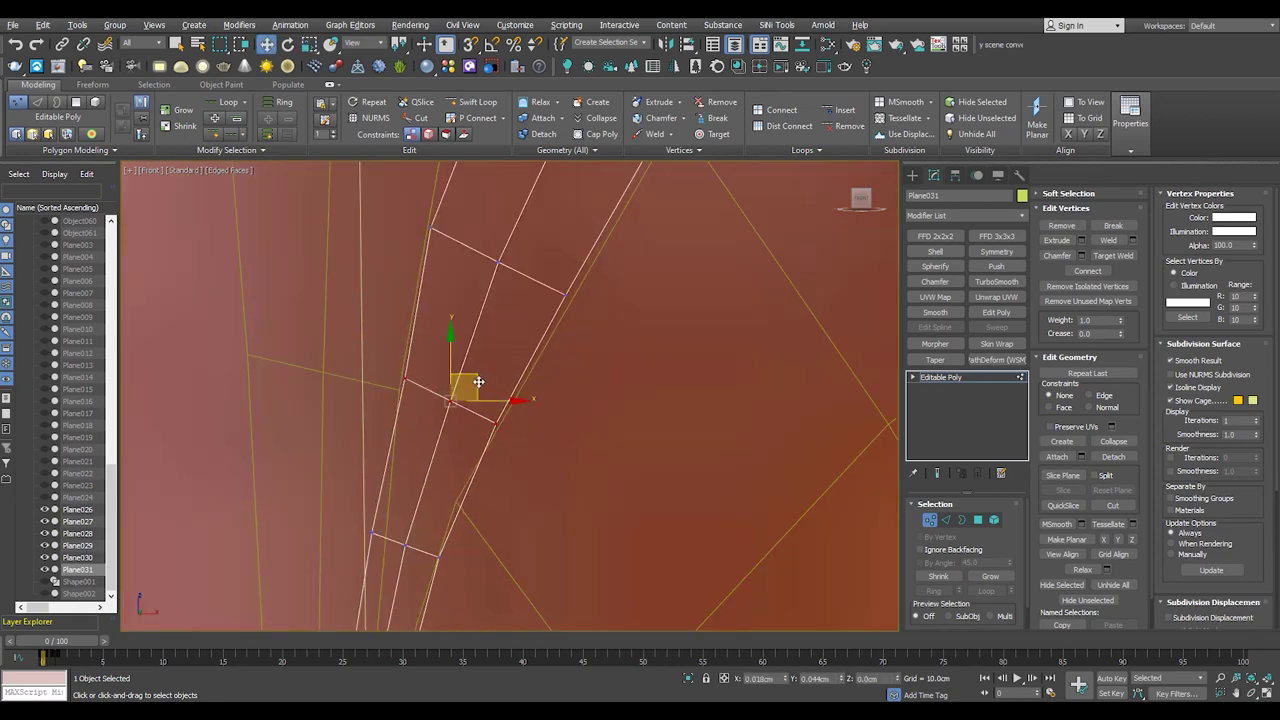
scroll(544, 429, "down", 2)
scroll(547, 502, "down", 2)
scroll(547, 502, "down", 2)
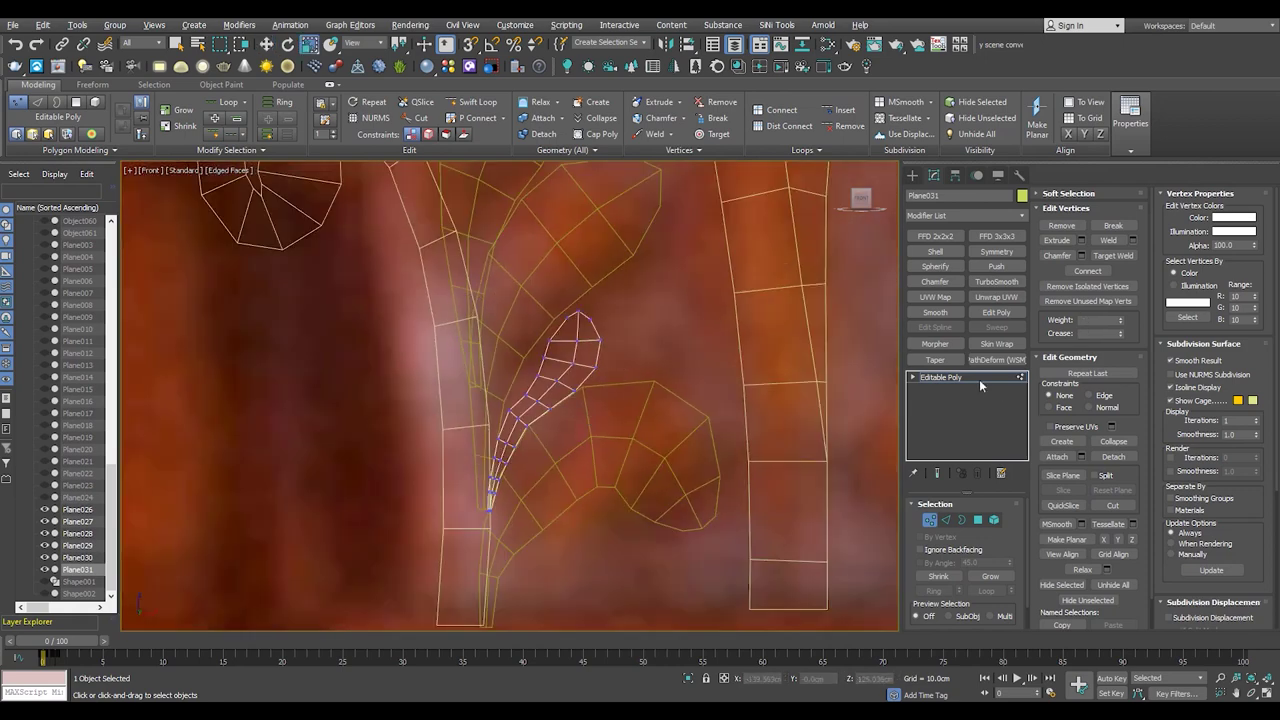
left_click(979, 379)
scroll(597, 352, "down", 1)
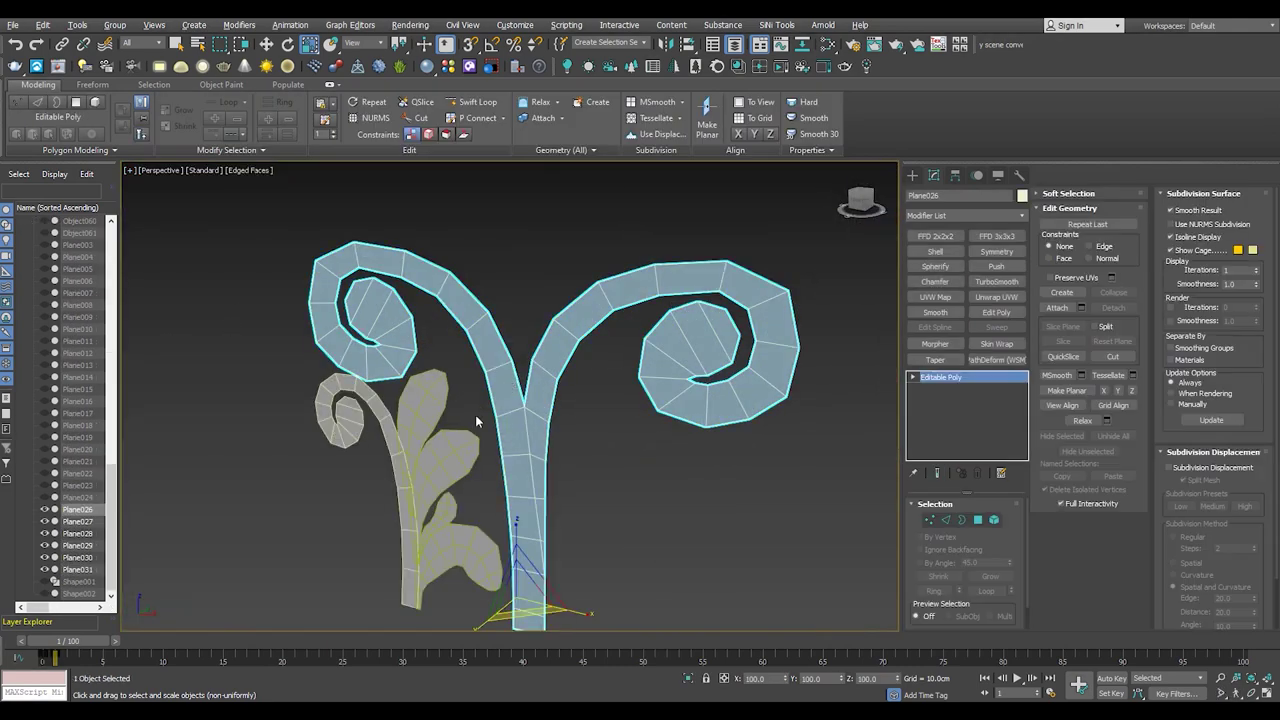
- Add a Shell modifier to Plane026 with a 1.0cm outer amount
middle_click_drag(521, 350, 540, 330, "alt")
scroll(540, 330, "up", 5)
left_click(935, 251)
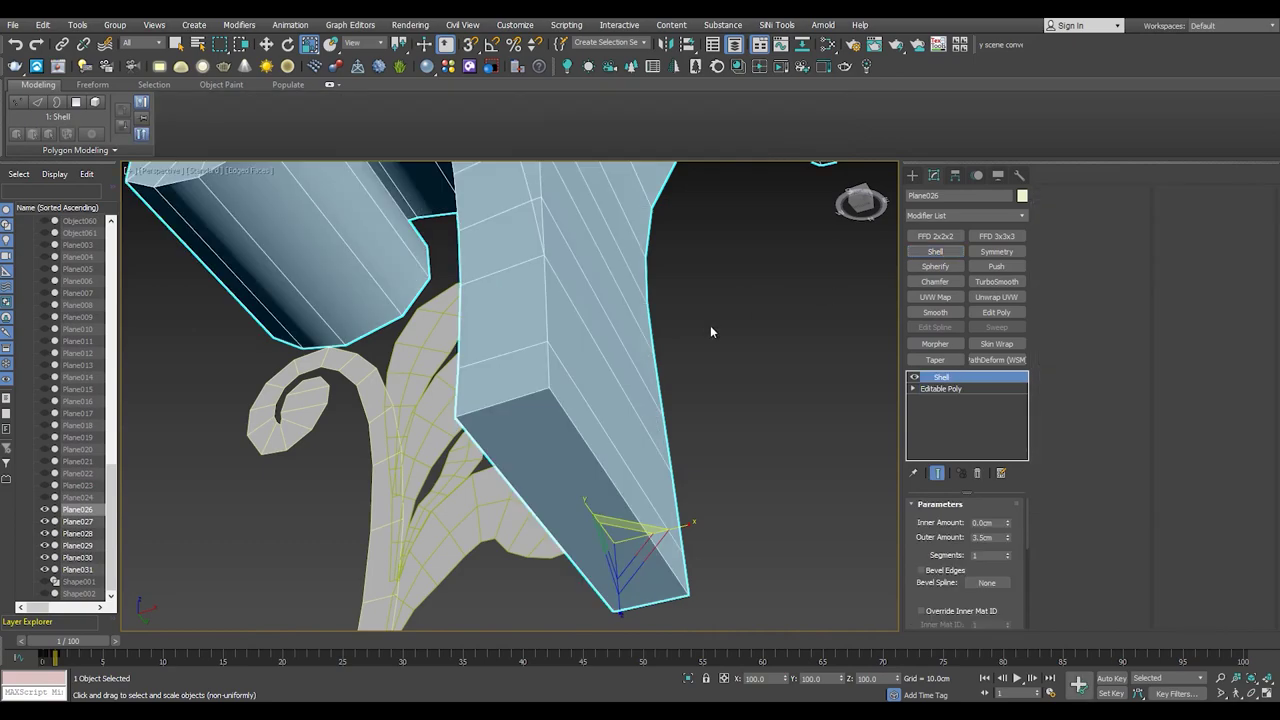
type("1")
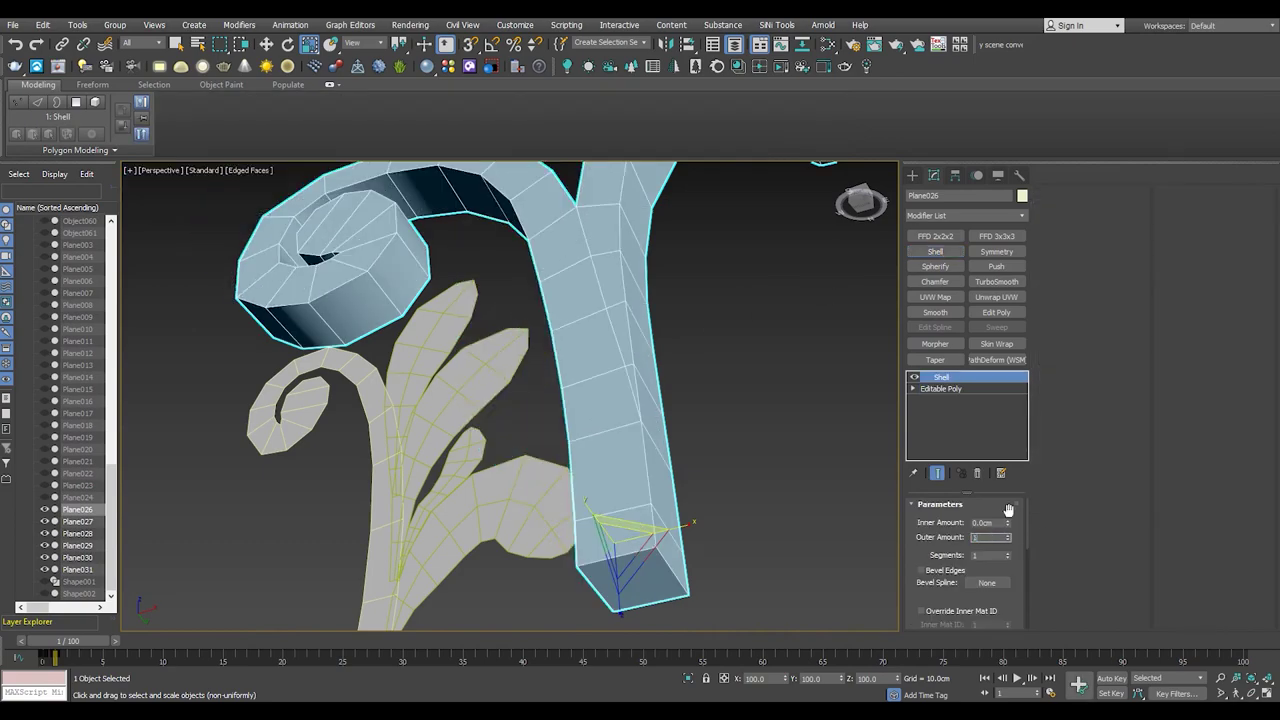
key("Return")
middle_click_drag(372, 250, 372, 320)
- Add an Edit Poly layer above the shell and pull the scroll's edge loop upward
left_click(996, 312)
key("2")
middle_click_drag(350, 370, 357, 371, "alt")
scroll(428, 300, "up", 5)
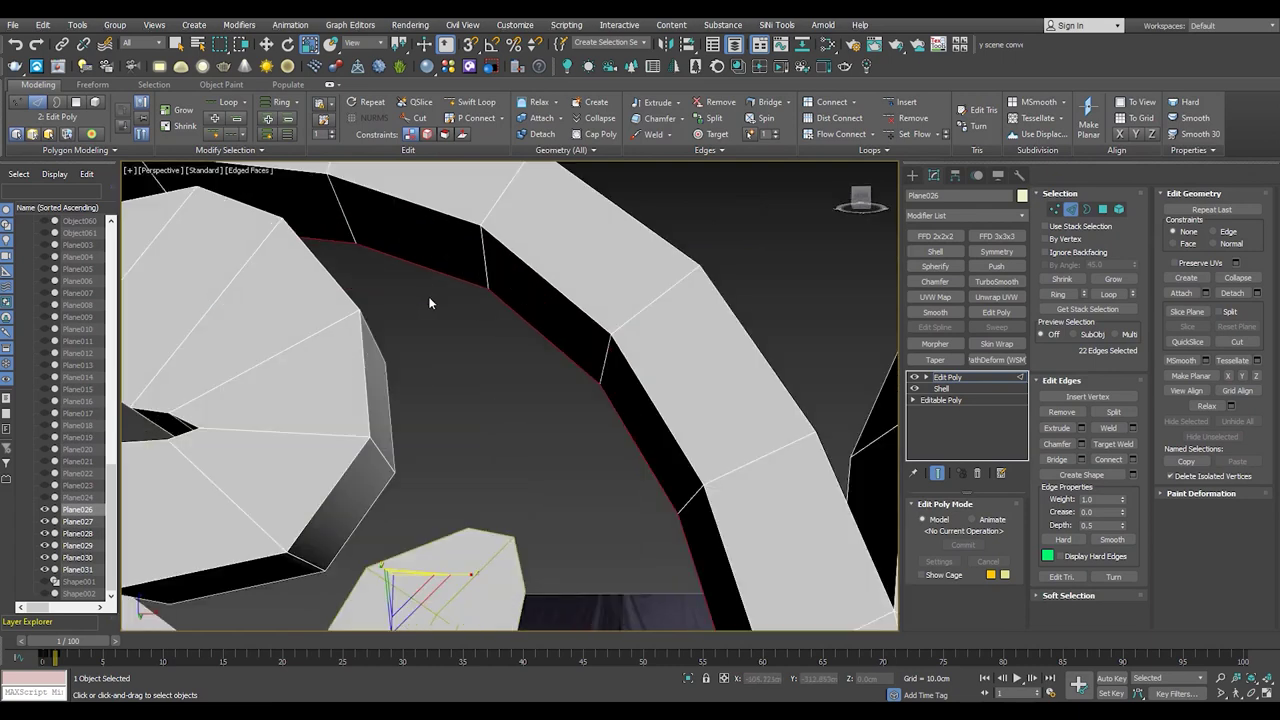
scroll(428, 300, "down", 5)
key("f")
scroll(718, 264, "down", 3)
scroll(718, 264, "up", 2)
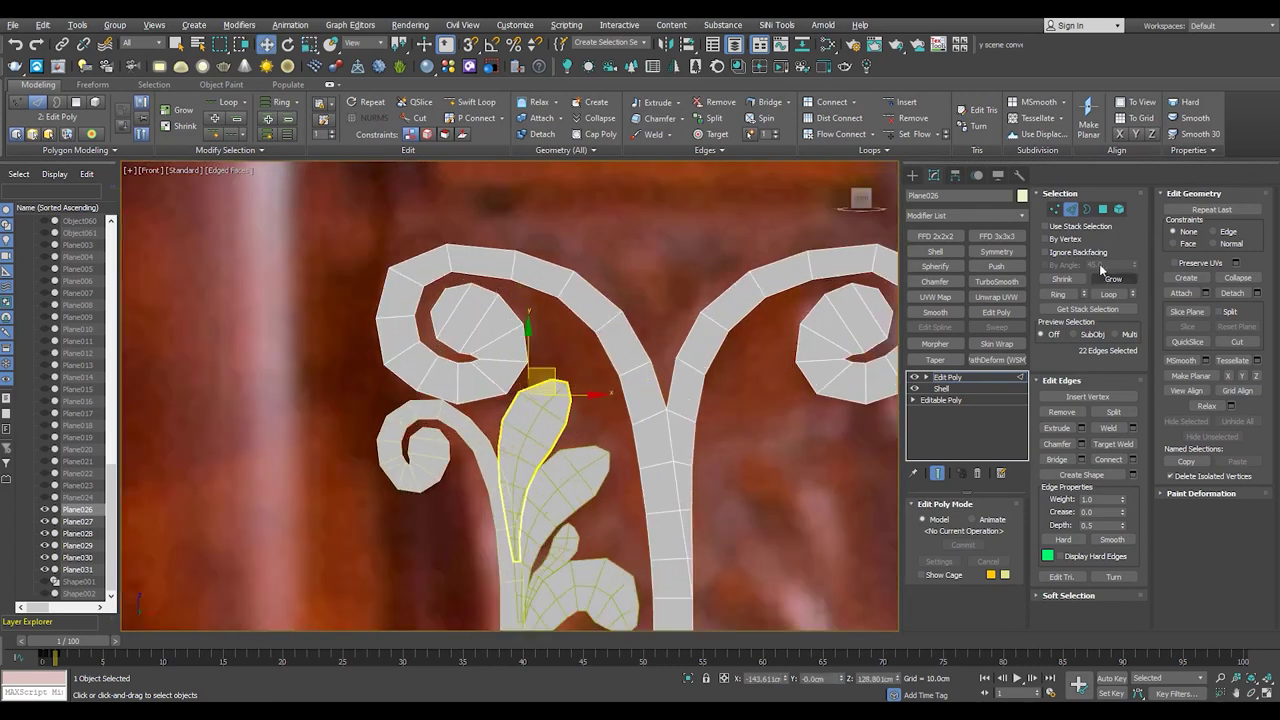
left_click_drag(529, 340, 540, 311)
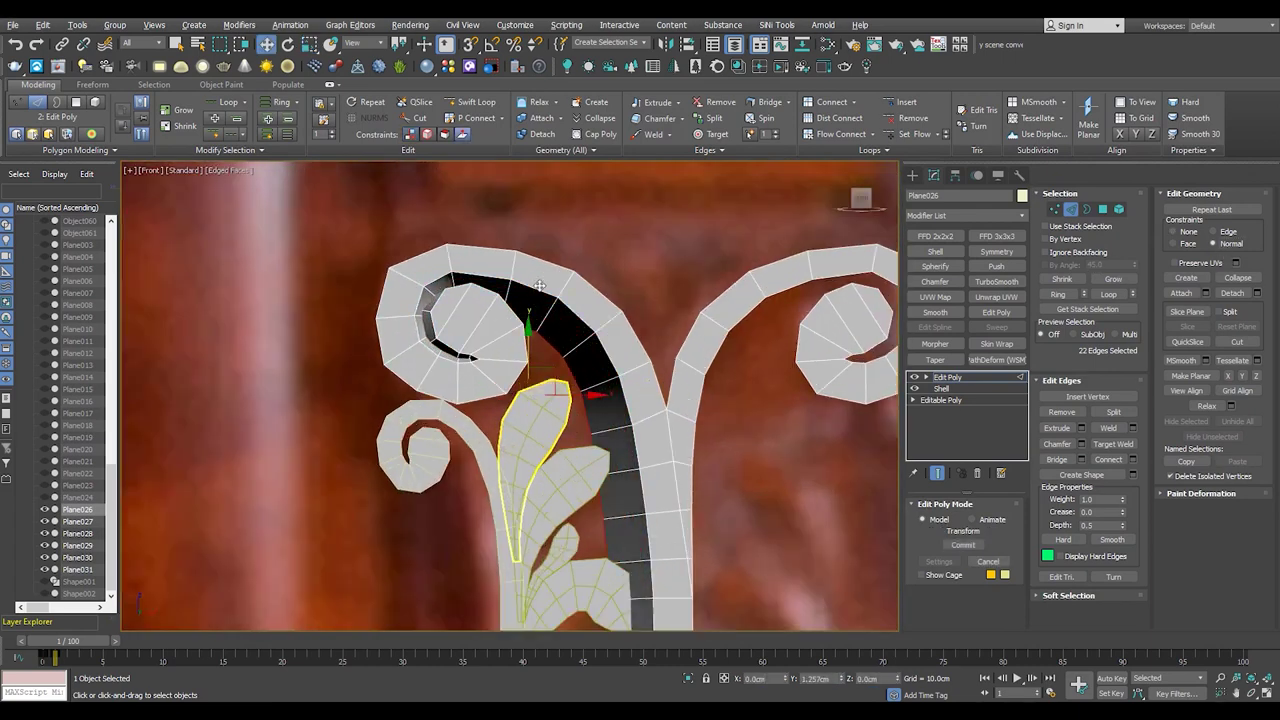
- Move a curl vertex down-left to reshape the gap in the scroll
key("F3")
scroll(540, 311, "up", 4)
key("1")
key("F3")
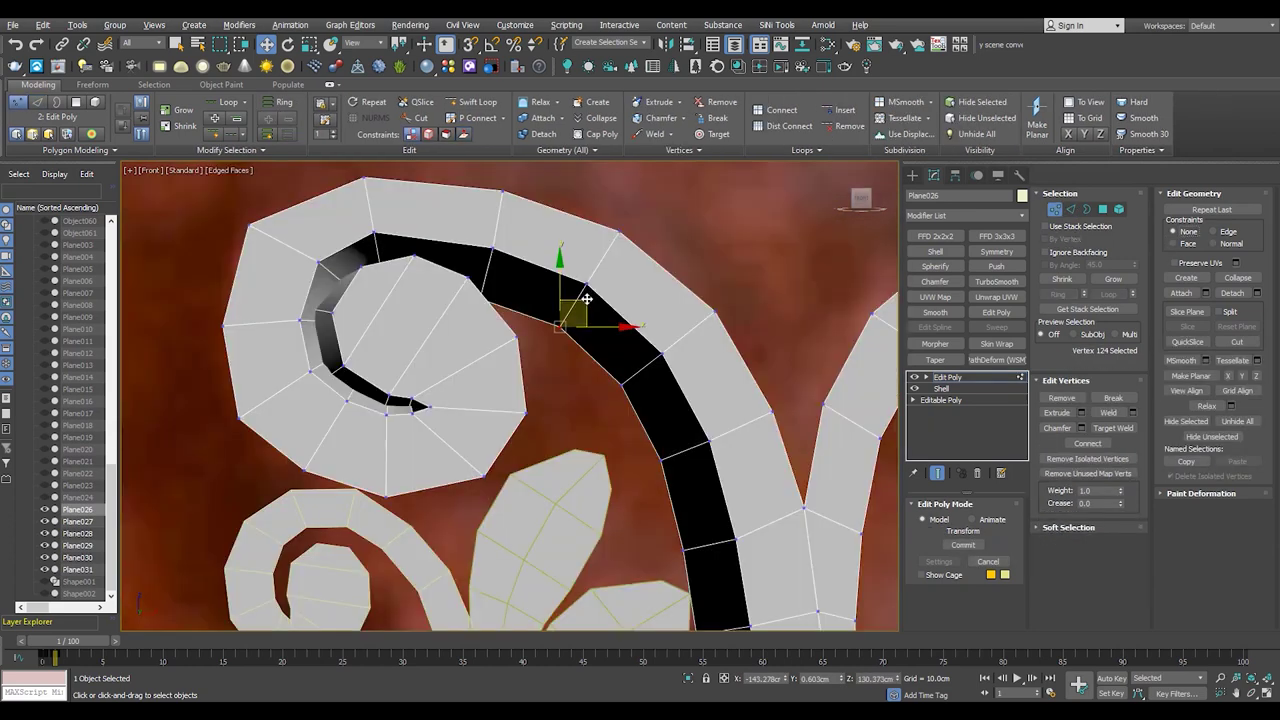
left_click_drag(631, 395, 589, 440)
middle_click_drag(589, 440, 598, 327)
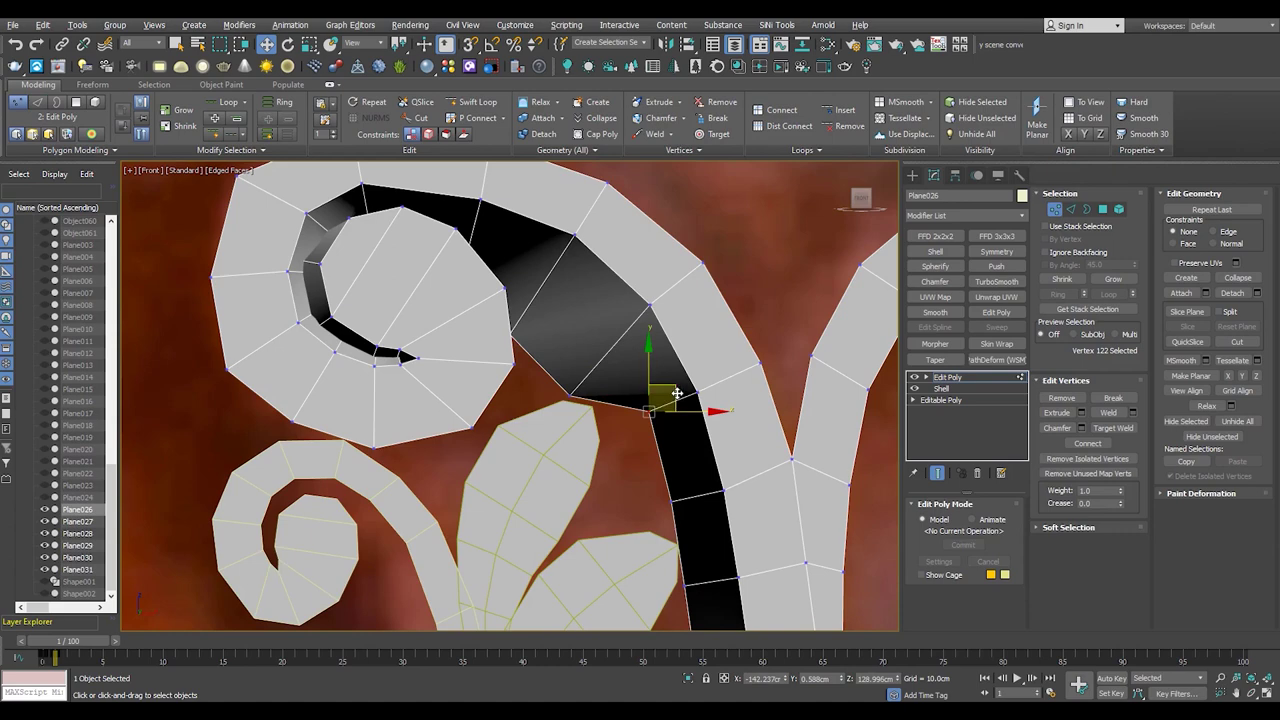
middle_click_drag(677, 393, 650, 200)
scroll(650, 200, "up", 1)
- Snap the stem's bottom vertex onto the mesh's bottom edge and nudge the stem vertices left
left_click(657, 334)
left_click_drag(590, 310, 660, 460)
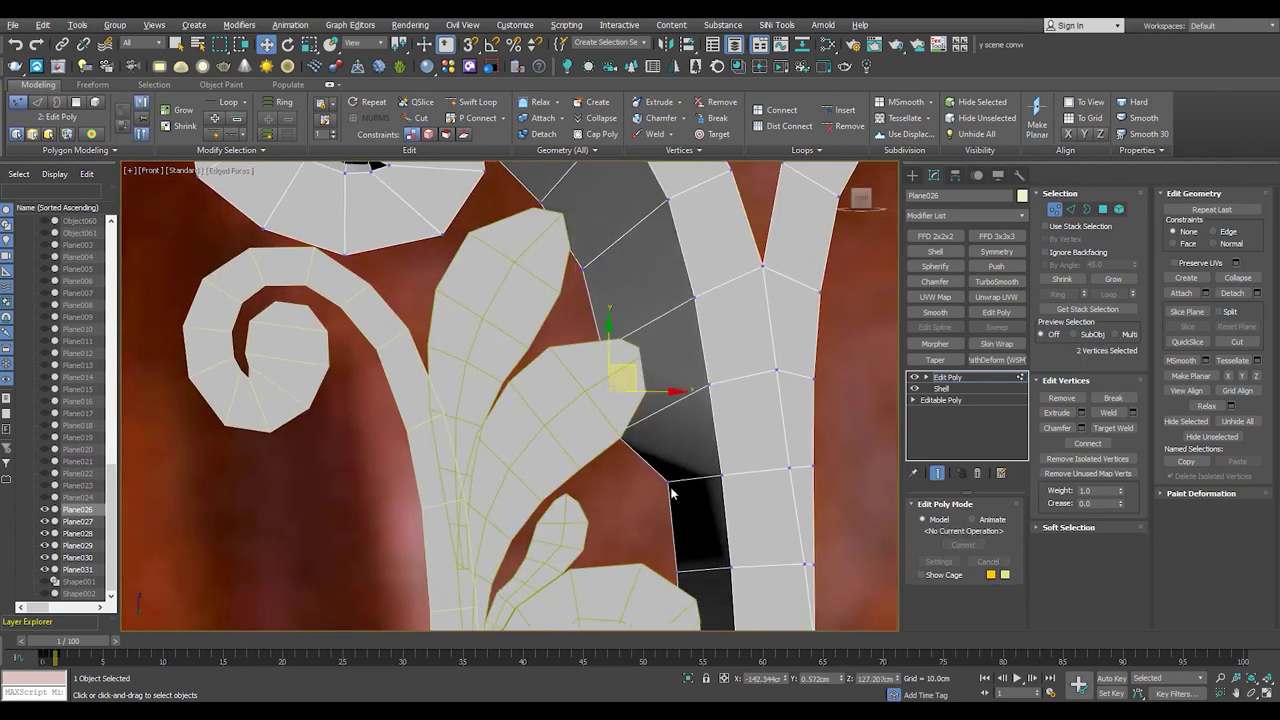
key("F3")
scroll(660, 459, "down", 2)
left_click_drag(569, 484, 650, 340)
key("F3")
left_click_drag(631, 568, 655, 567)
key("s")
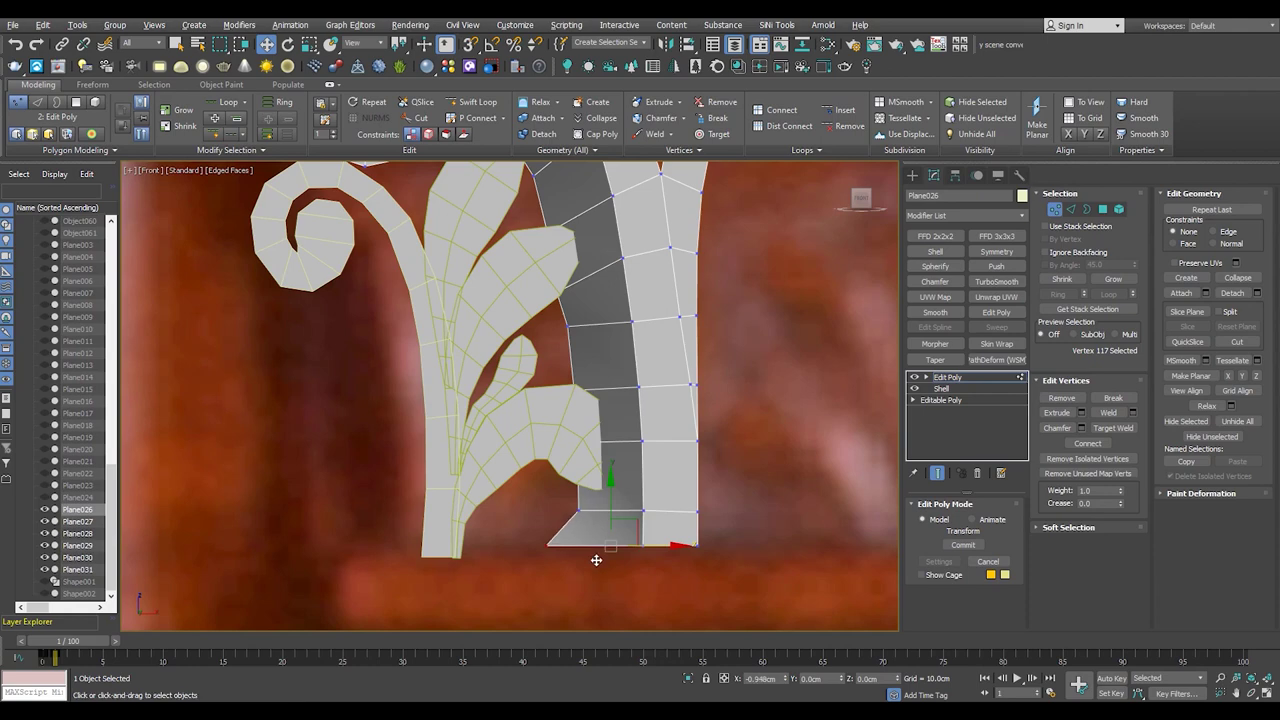
left_click_drag(621, 509, 580, 510)
- Inspect the reshaped stem and curls in wireframe, perspective and four-viewport layouts
key("F3")
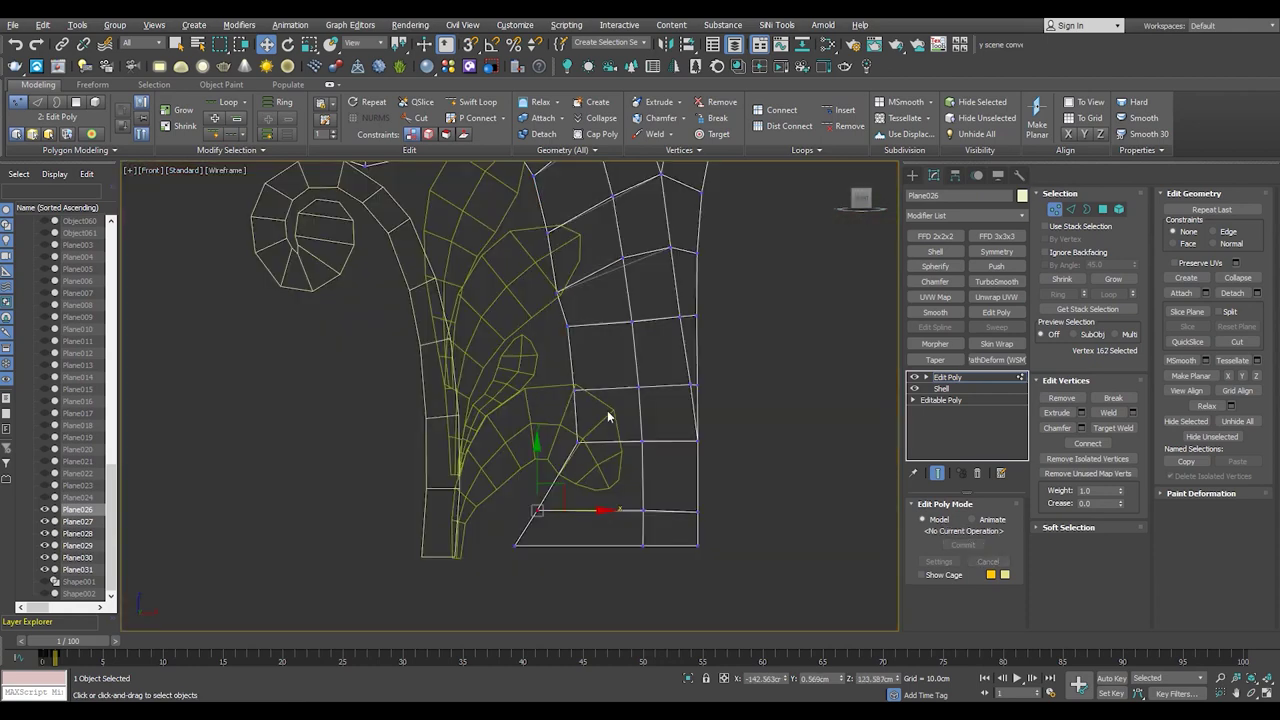
scroll(600, 446, "down", 2)
key("F3")
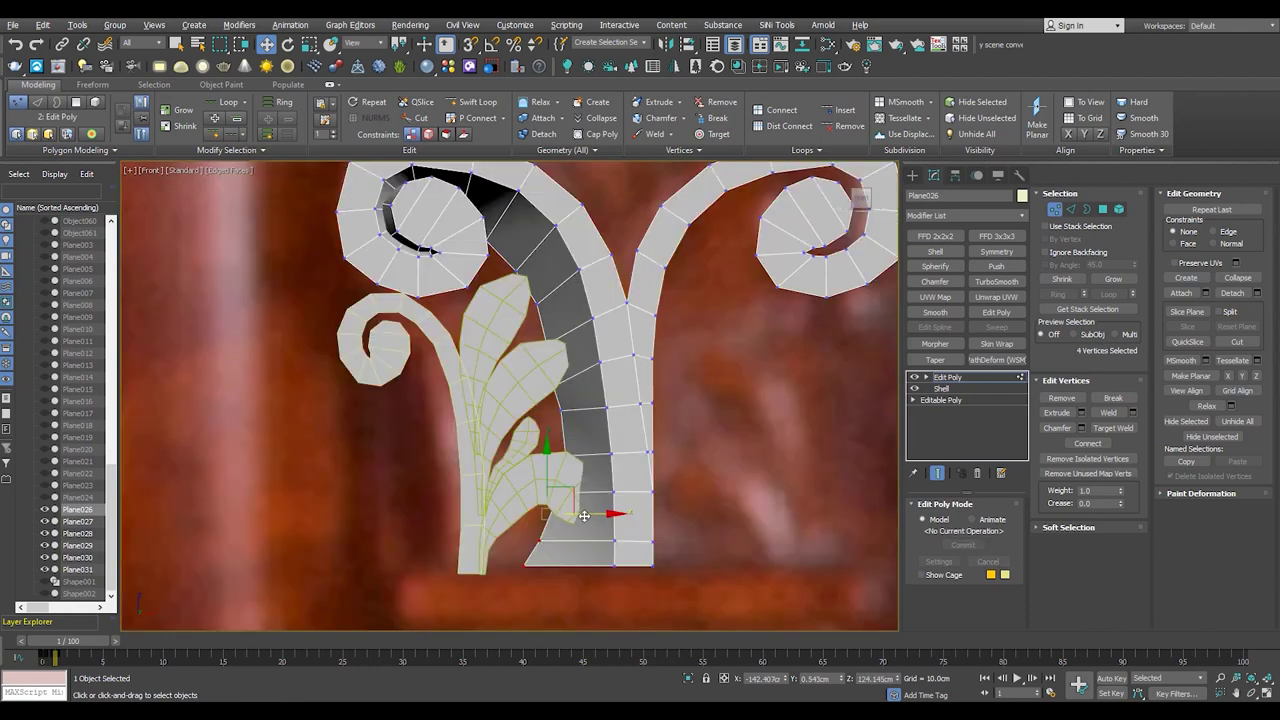
scroll(567, 519, "up", 2)
left_click(557, 408)
key("F3")
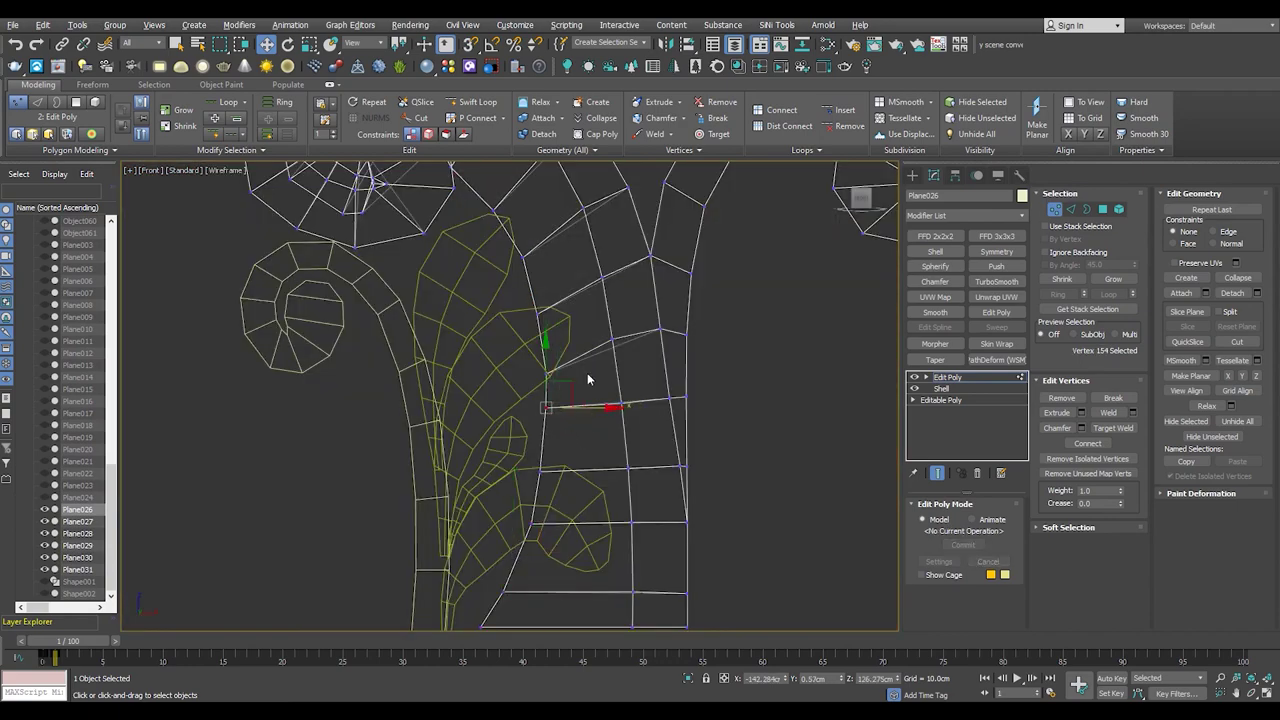
middle_click_drag(587, 372, 627, 550)
key("F3")
key("p")
mouse_move(780, 542)
middle_mouse_down("alt")
mouse_move(510, 316)
mouse_move(645, 505)
mouse_move(600, 400)
mouse_move(714, 271)
middle_mouse_up("alt")
scroll(600, 400, "up", 3)
key("alt+w")
key("alt+w")
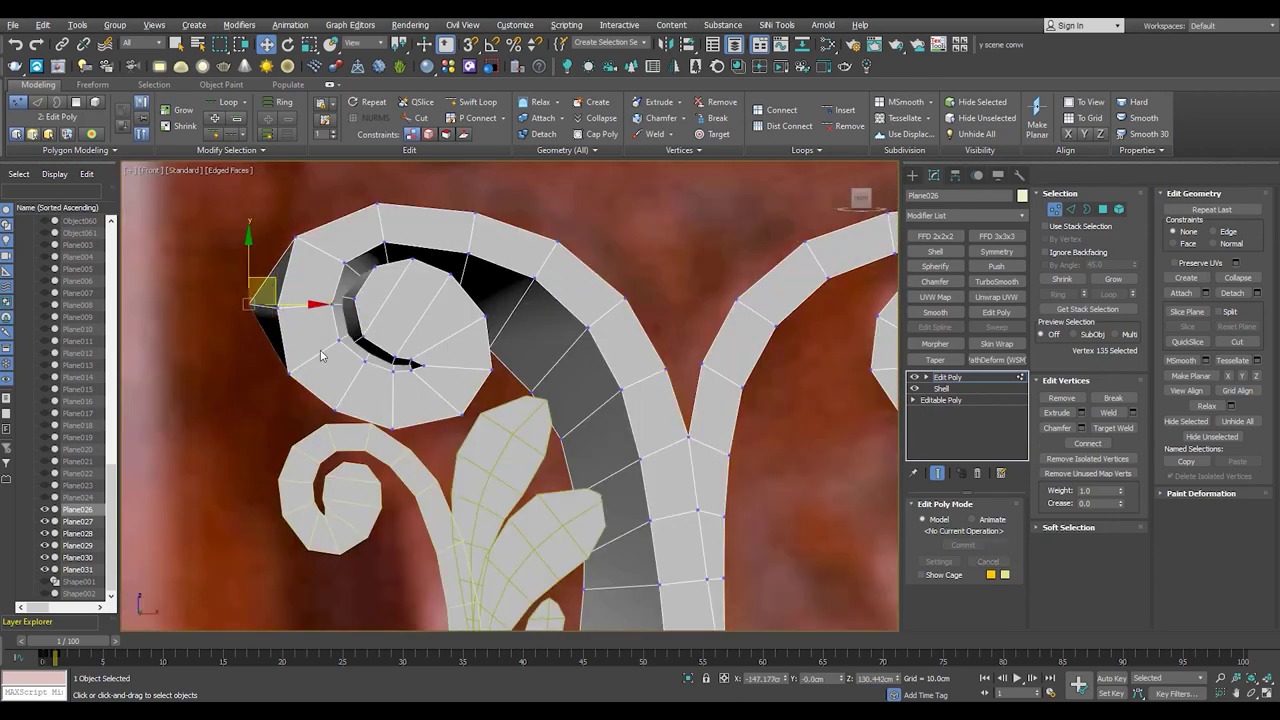
key("p")
middle_click_drag(322, 355, 364, 434, "alt")
mouse_move(418, 466)
middle_mouse_down("alt")
mouse_move(533, 484)
mouse_move(384, 395)
middle_mouse_up("alt")
key("alt+w")
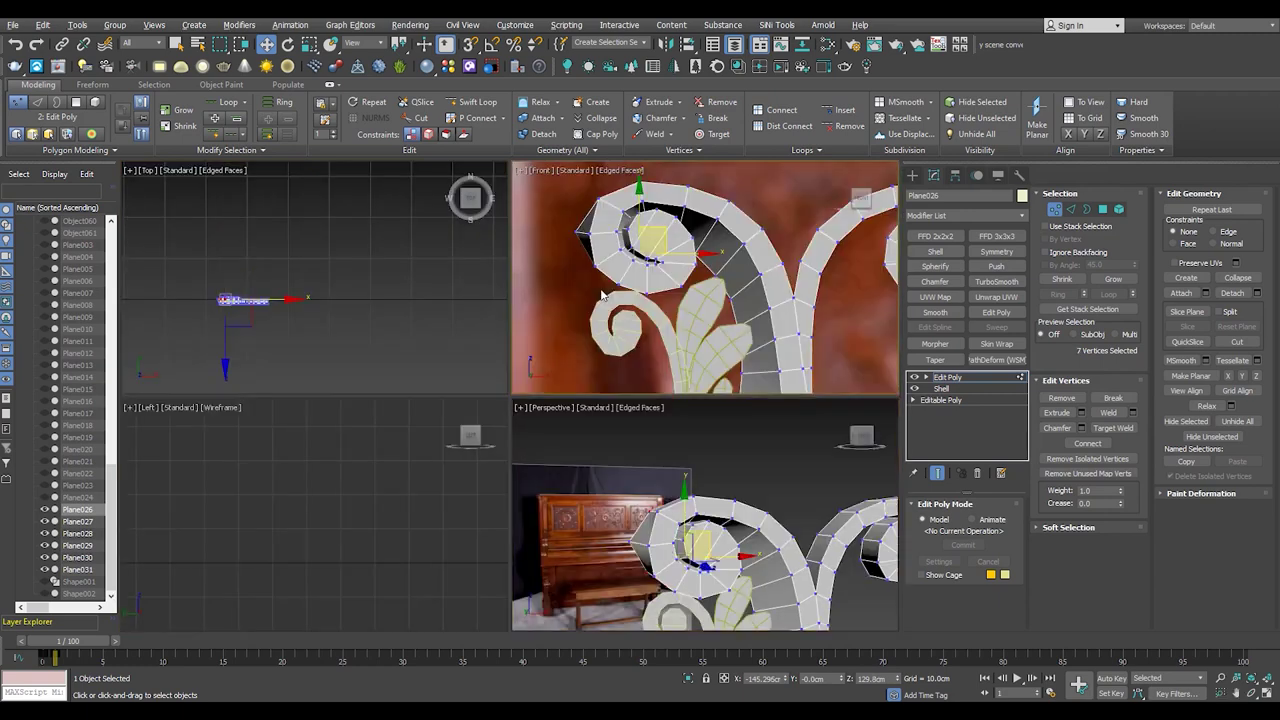
key("alt+w")
- Pull the left curl's outer vertices up and right to round its outer ring
left_click_drag(415, 268, 388, 257)
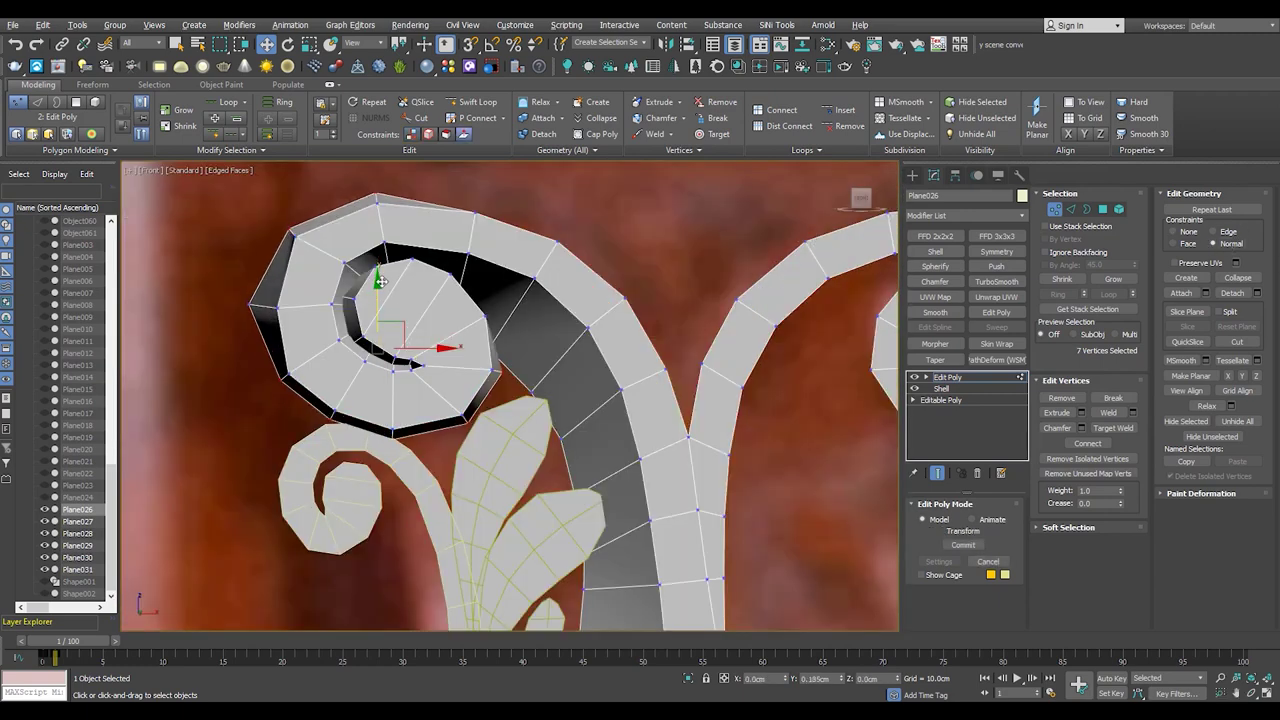
scroll(388, 257, "up", 3)
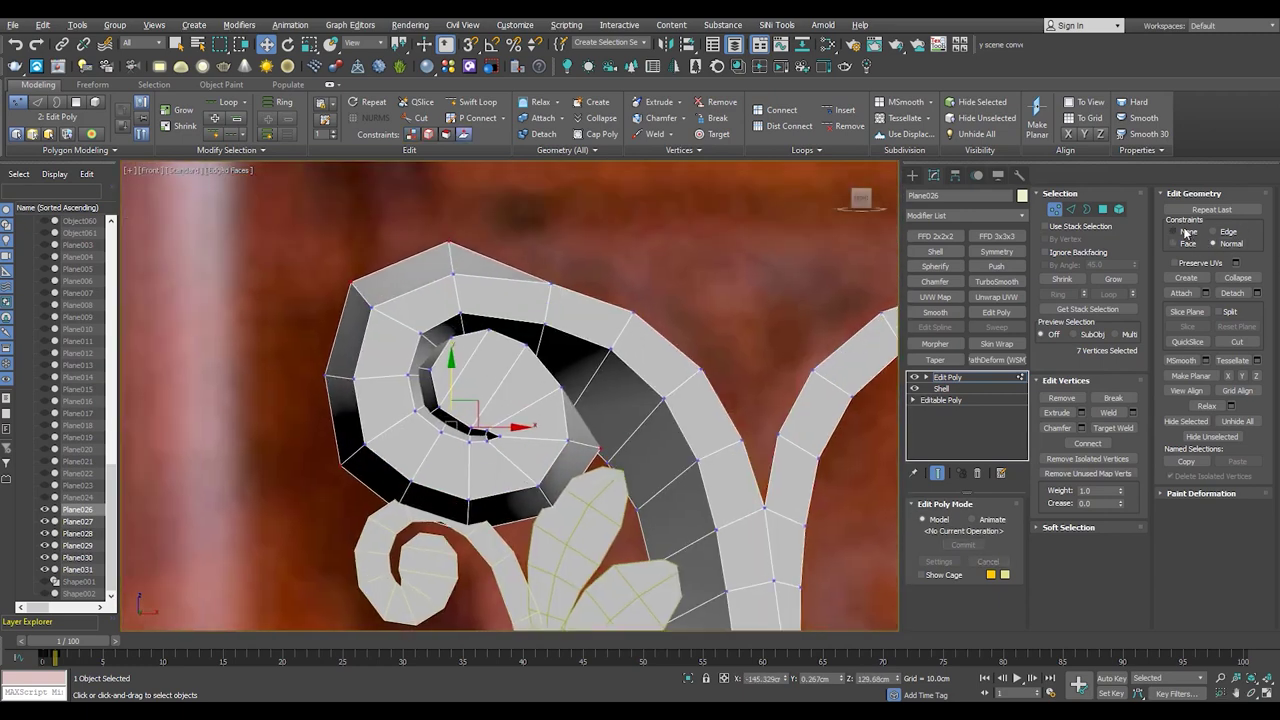
left_click_drag(293, 340, 385, 455)
middle_click_drag(599, 264, 481, 377)
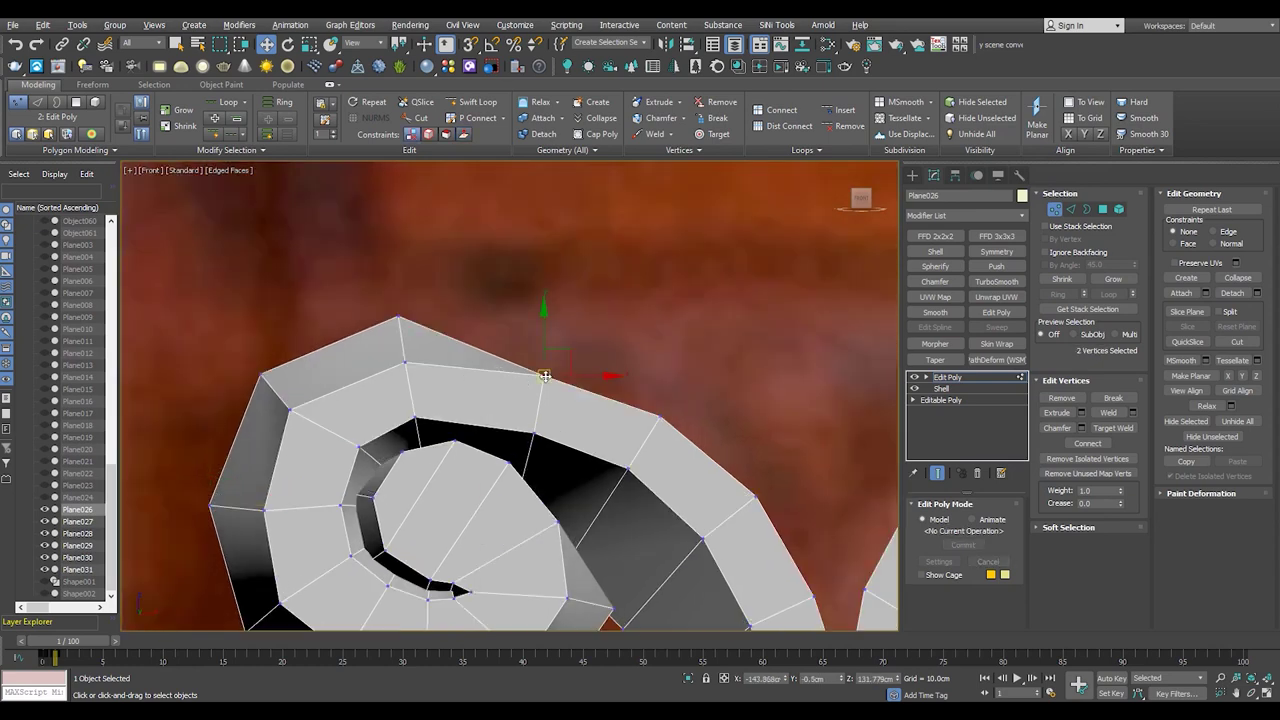
scroll(656, 410, "up", 2)
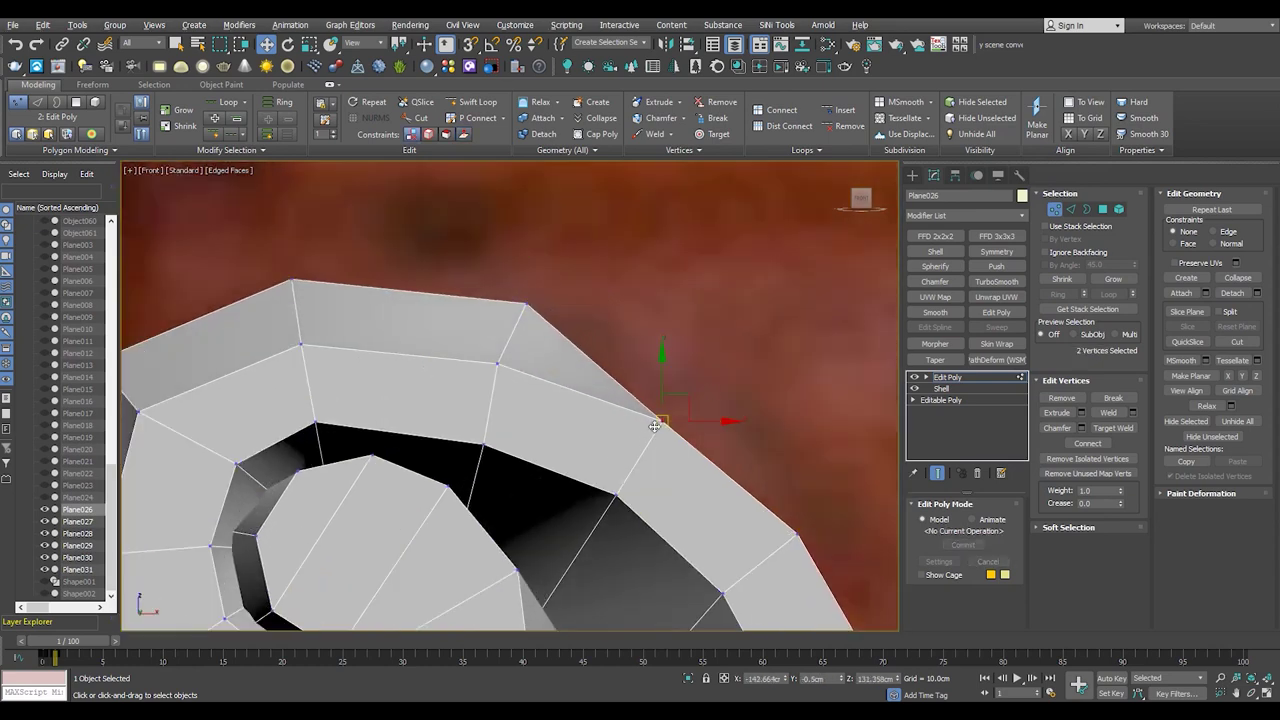
middle_click_drag(748, 533, 499, 359)
left_click_drag(510, 401, 562, 391)
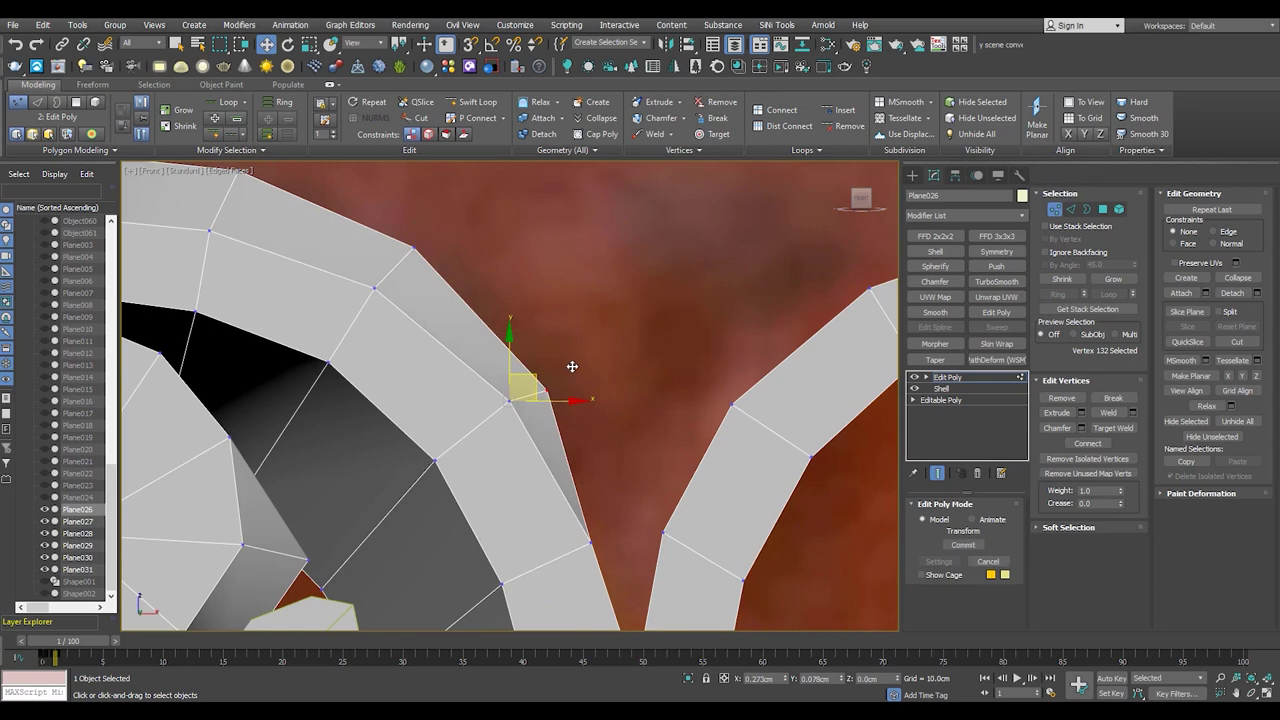
middle_click_drag(582, 555, 517, 480)
scroll(583, 440, "down", 5)
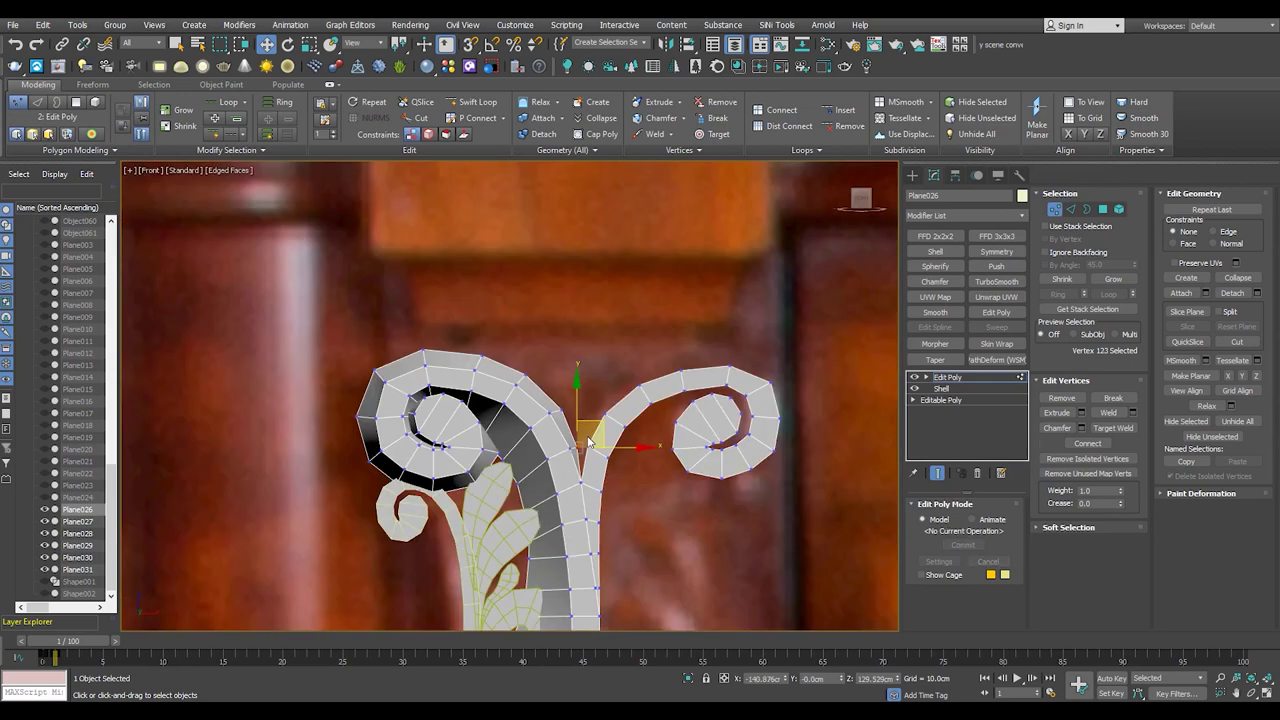
middle_click_drag(579, 475, 517, 412)
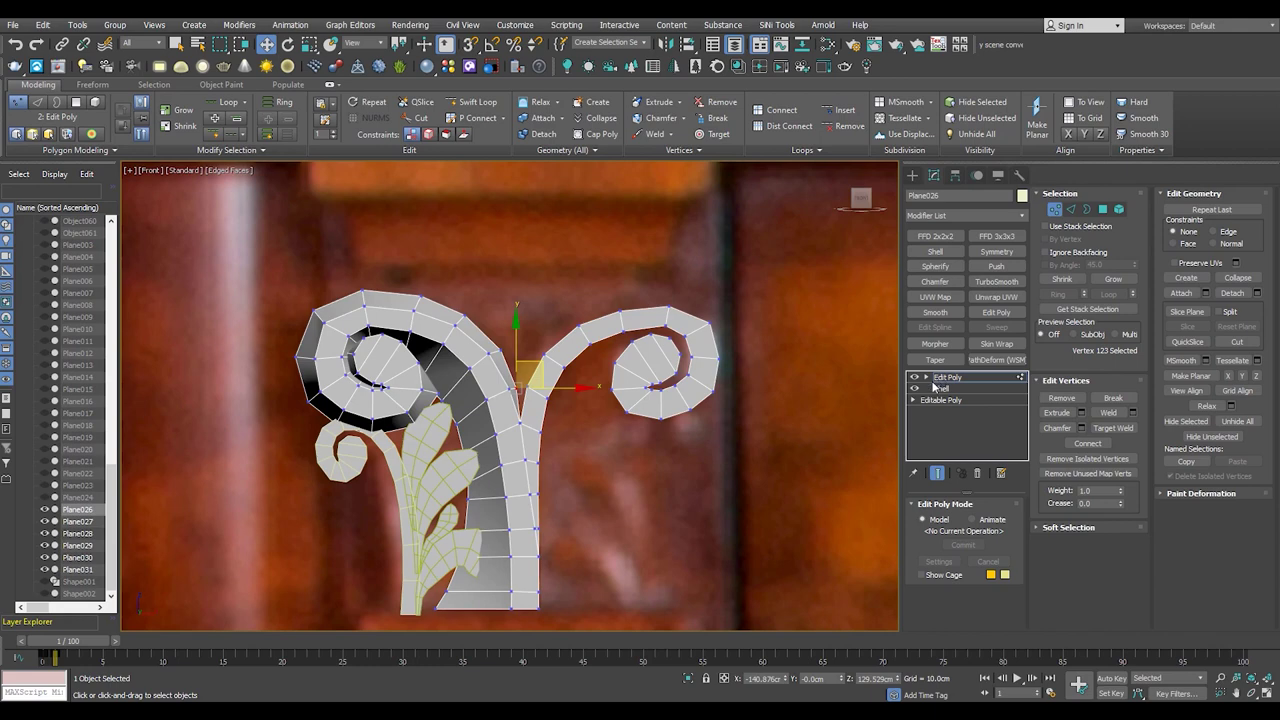
scroll(737, 343, "up", 3)
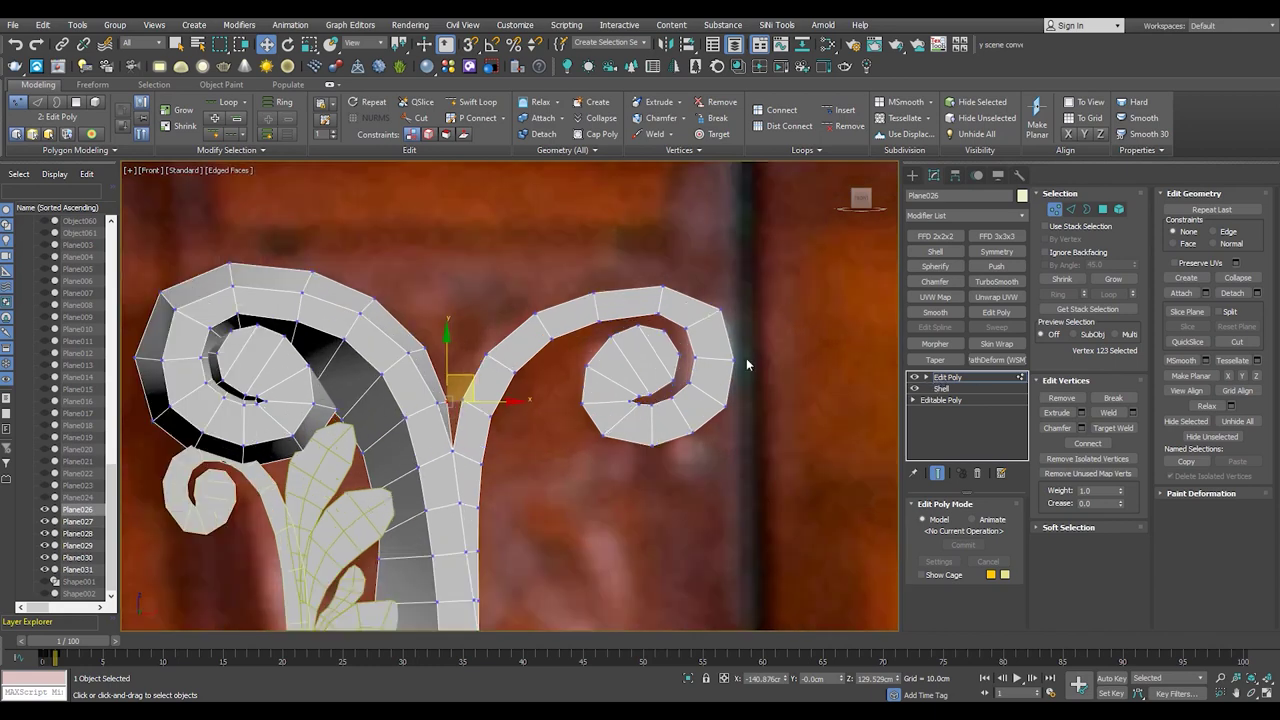
- Detach the right branch polygons into a separate object named Plane032
key("4")
left_click_drag(786, 271, 471, 514)
scroll(544, 445, "up", 2)
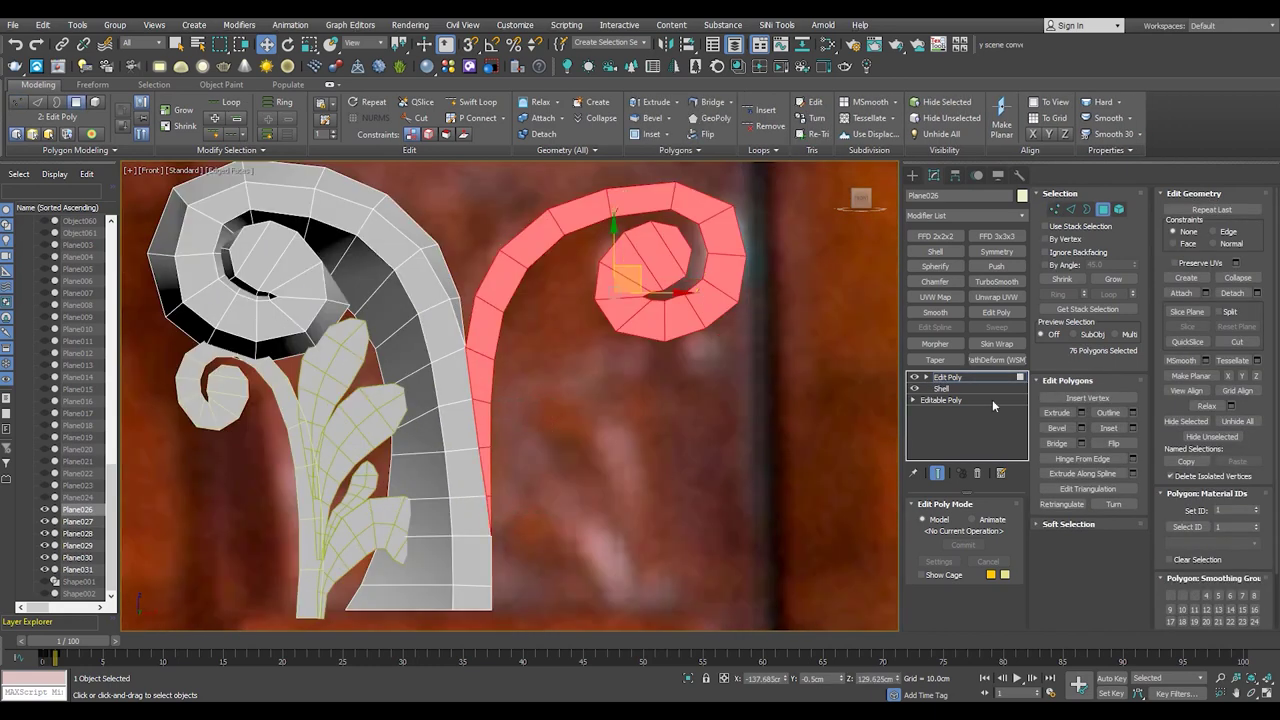
key("alt+d")
left_click(603, 406)
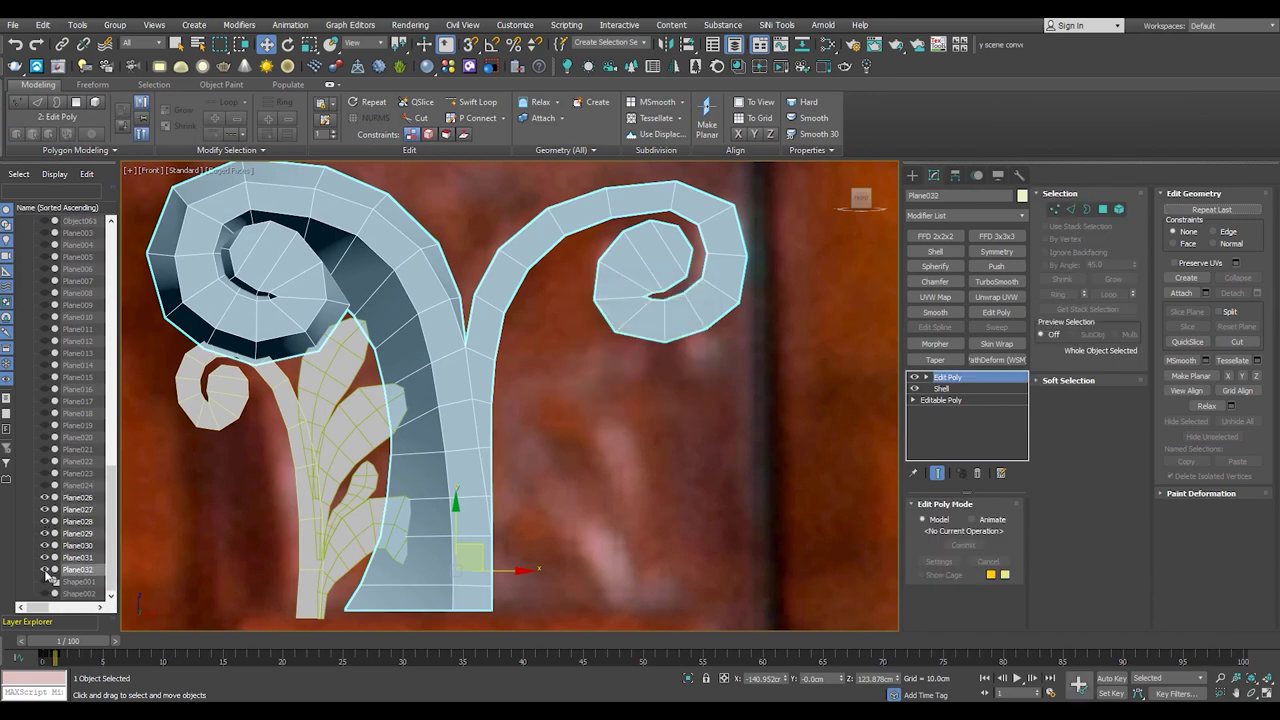
- Hide Plane032 and delete the right branch polygons from Plane026
left_click(44, 569)
left_click(450, 385)
scroll(649, 362, "down", 4)
key("Delete")
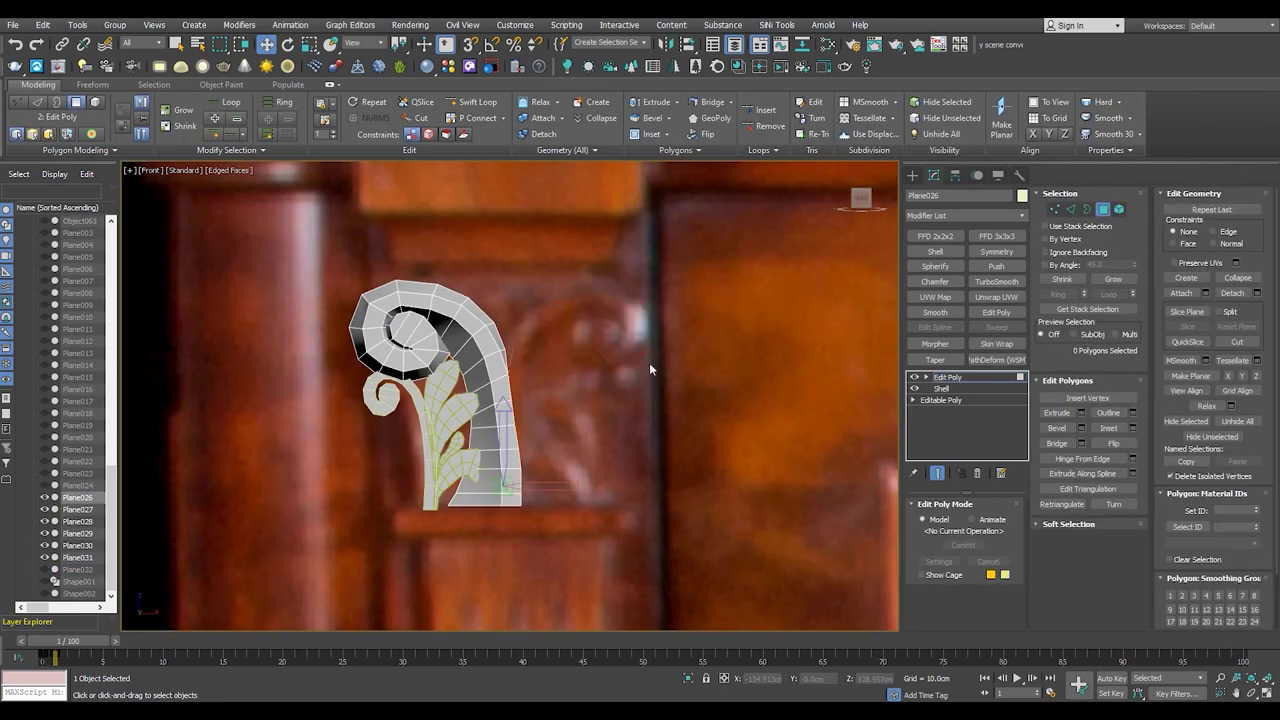
scroll(649, 362, "up", 2)
scroll(571, 434, "up", 1)
- Deselect all vertices on Plane026 and add a Symmetry modifier
key("1")
scroll(545, 352, "up", 3)
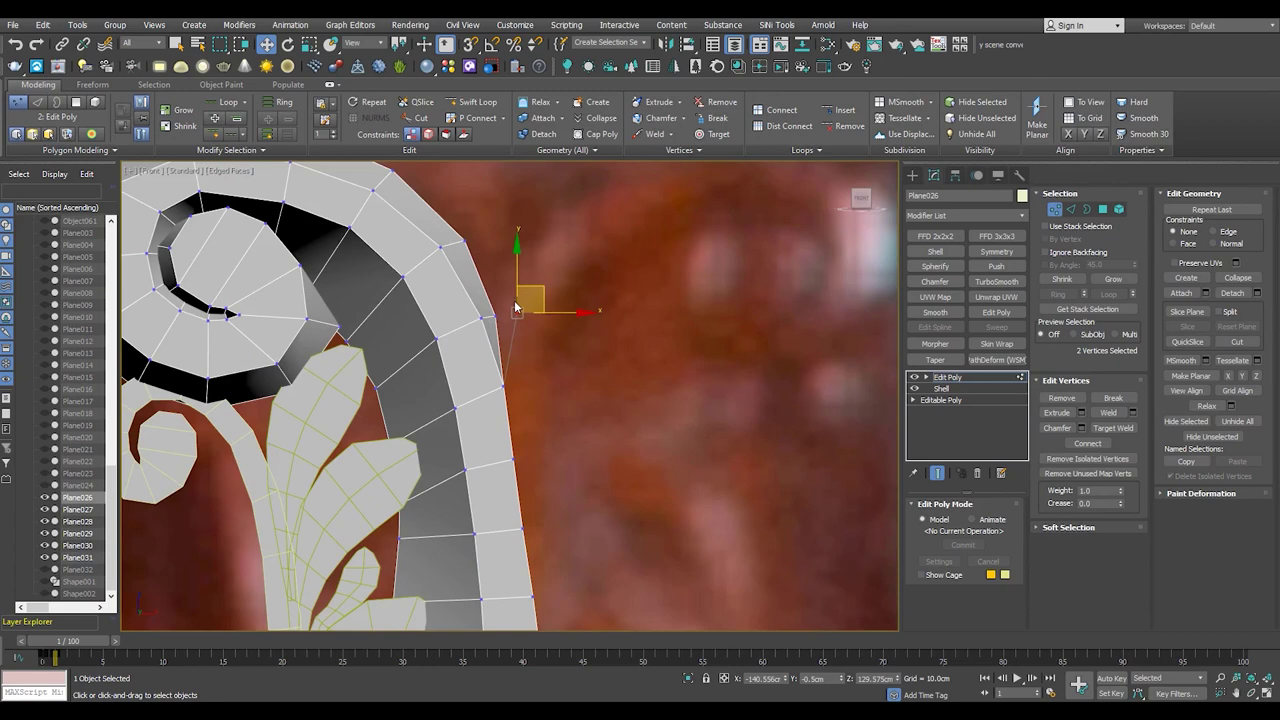
scroll(575, 378, "down", 5)
left_click(575, 378)
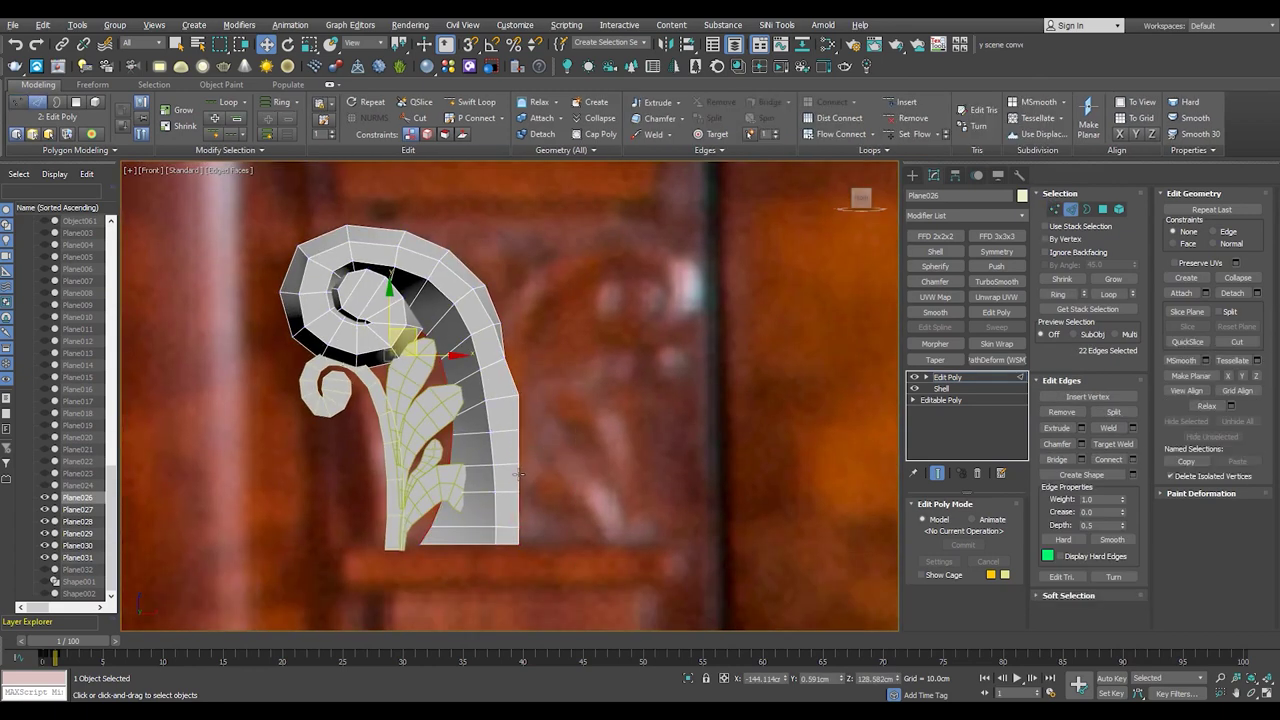
left_click(996, 251)
- Tick Flip on the Symmetry modifier and slide the mirror plane along X to the stem centre
left_click(938, 544)
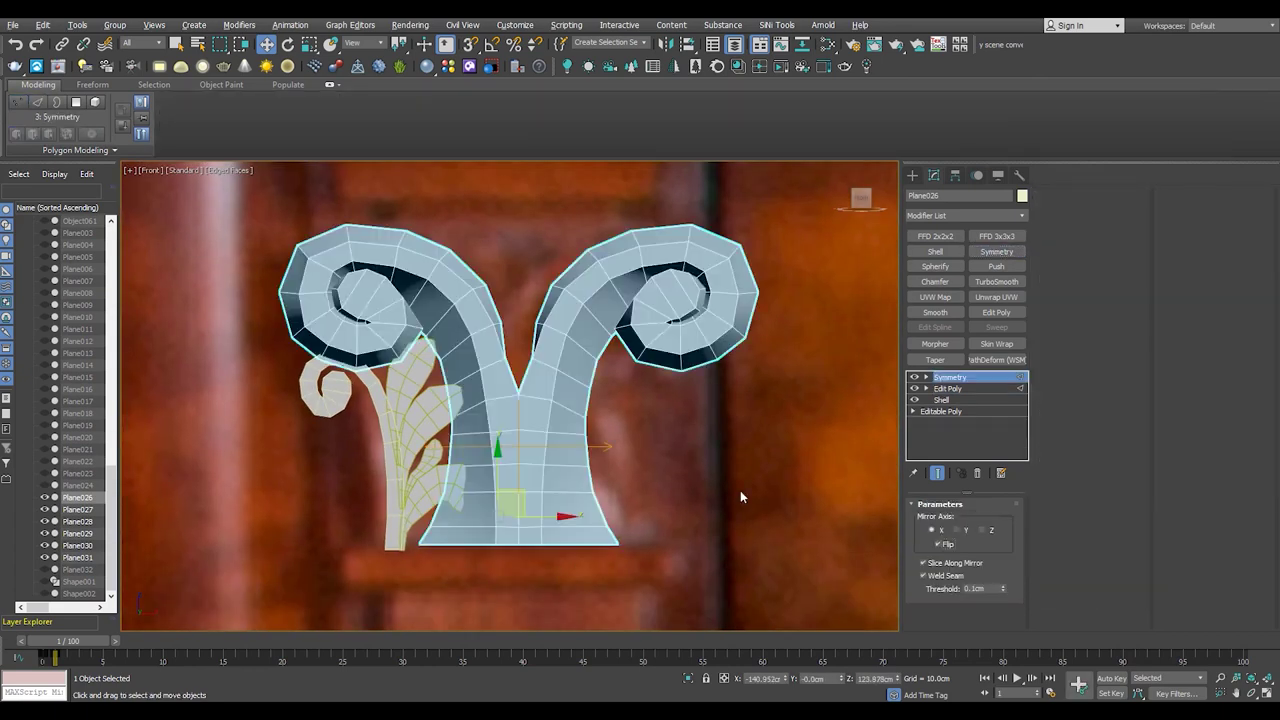
key("F3")
scroll(495, 480, "up", 3)
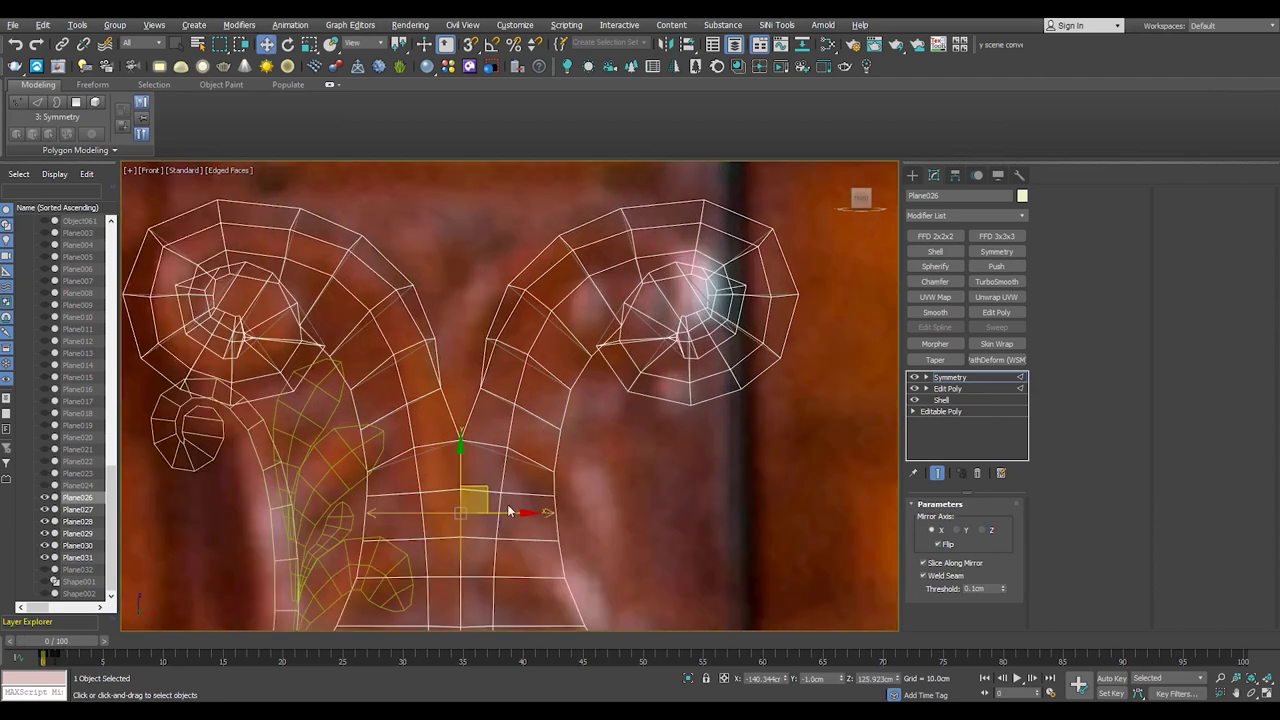
scroll(495, 512, "up", 1)
left_click_drag(495, 512, 486, 512)
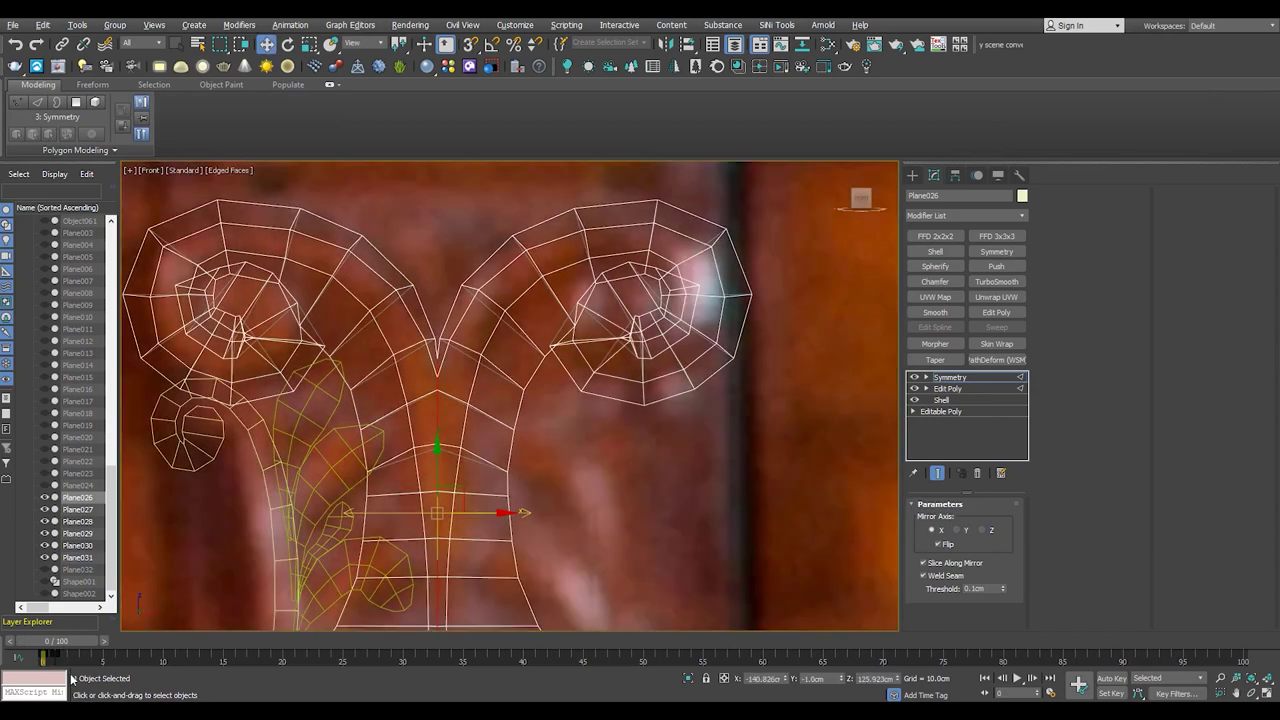
key("F3")
key("F3")
middle_click_drag(574, 423, 592, 357)
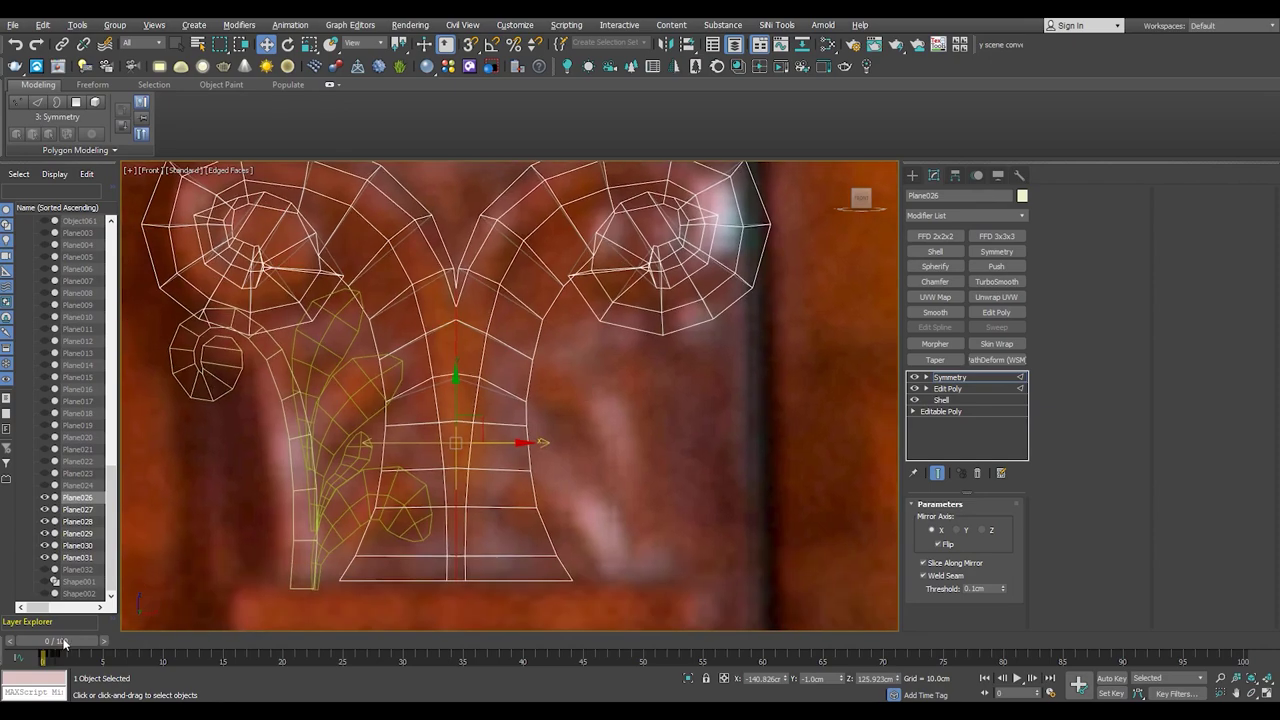
- Check the mirrored V joint in perspective, then return to Edit Poly vertex editing in front view
key("alt+w")
middle_click(700, 540)
key("alt+w")
key("z")
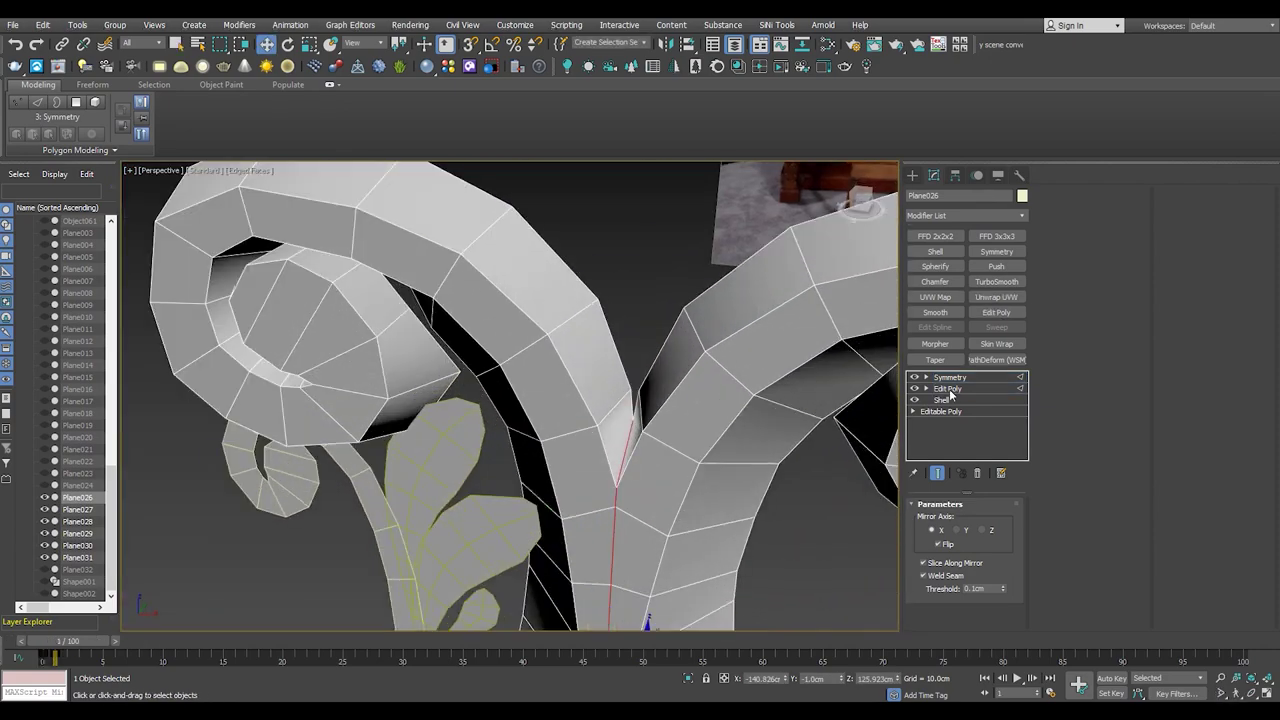
left_click(950, 395)
middle_click_drag(666, 409, 580, 449, "alt")
key("f")
scroll(548, 440, "up", 5)
key("1")
scroll(548, 440, "down", 3)
scroll(552, 432, "down", 2)
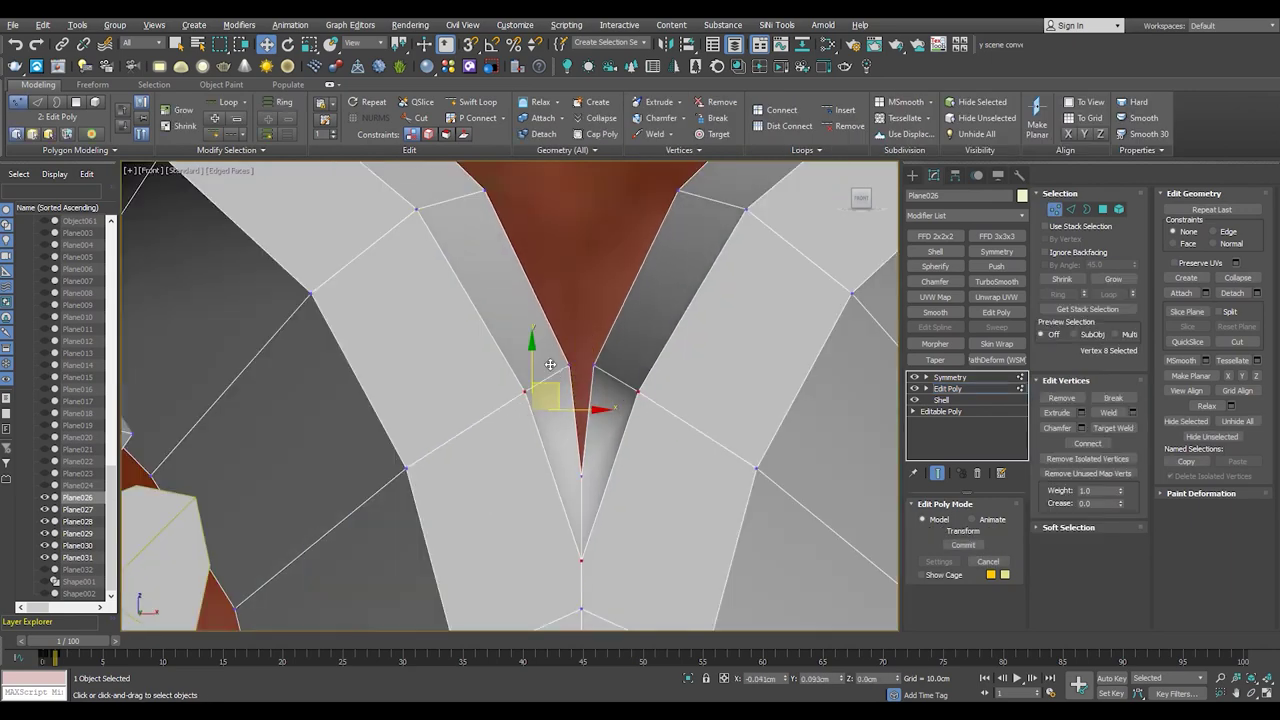
- Drag the vertex near the V notch down into the notch and select the left arm's top vertices
scroll(552, 432, "down", 3)
left_click(510, 288)
left_click_drag(489, 308, 625, 383)
scroll(634, 404, "down", 3)
scroll(520, 320, "up", 4)
left_click_drag(518, 317, 580, 360)
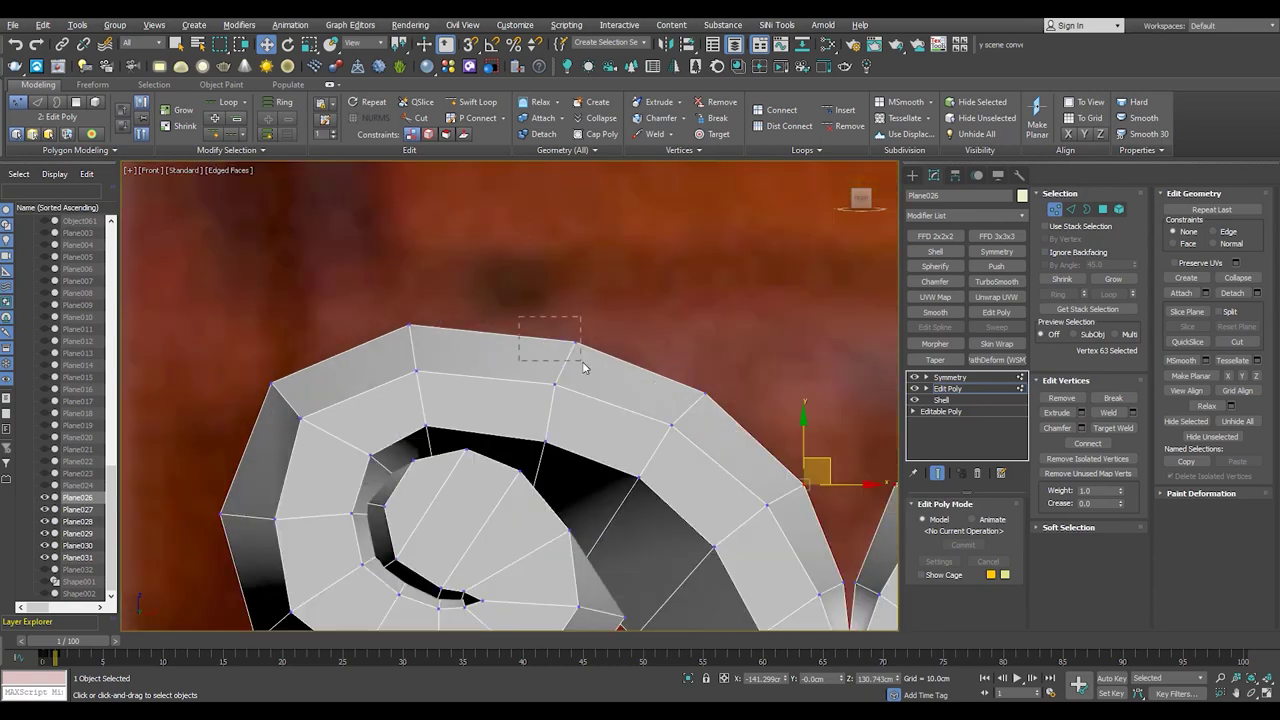
middle_click_drag(596, 313, 708, 243)
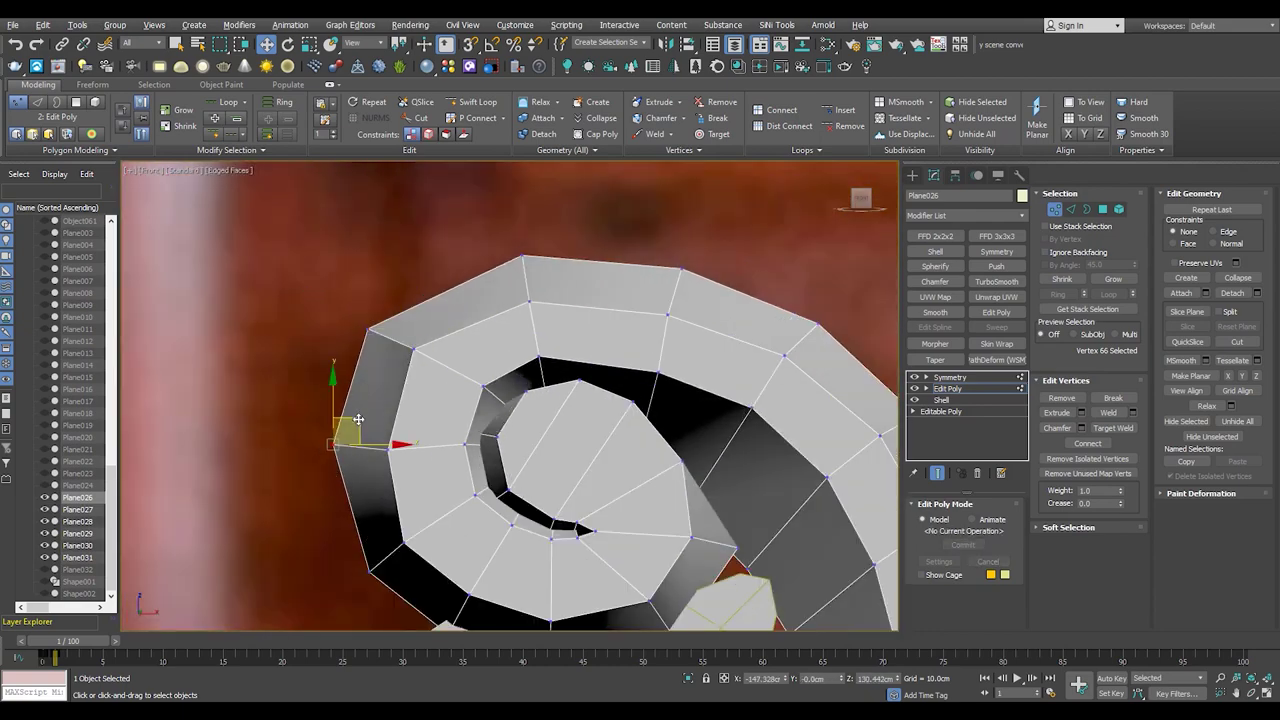
scroll(358, 437, "down", 3)
scroll(420, 455, "up", 4)
- Move the lower left arm's vertices up and right, checking the curl in perspective
left_click(409, 470)
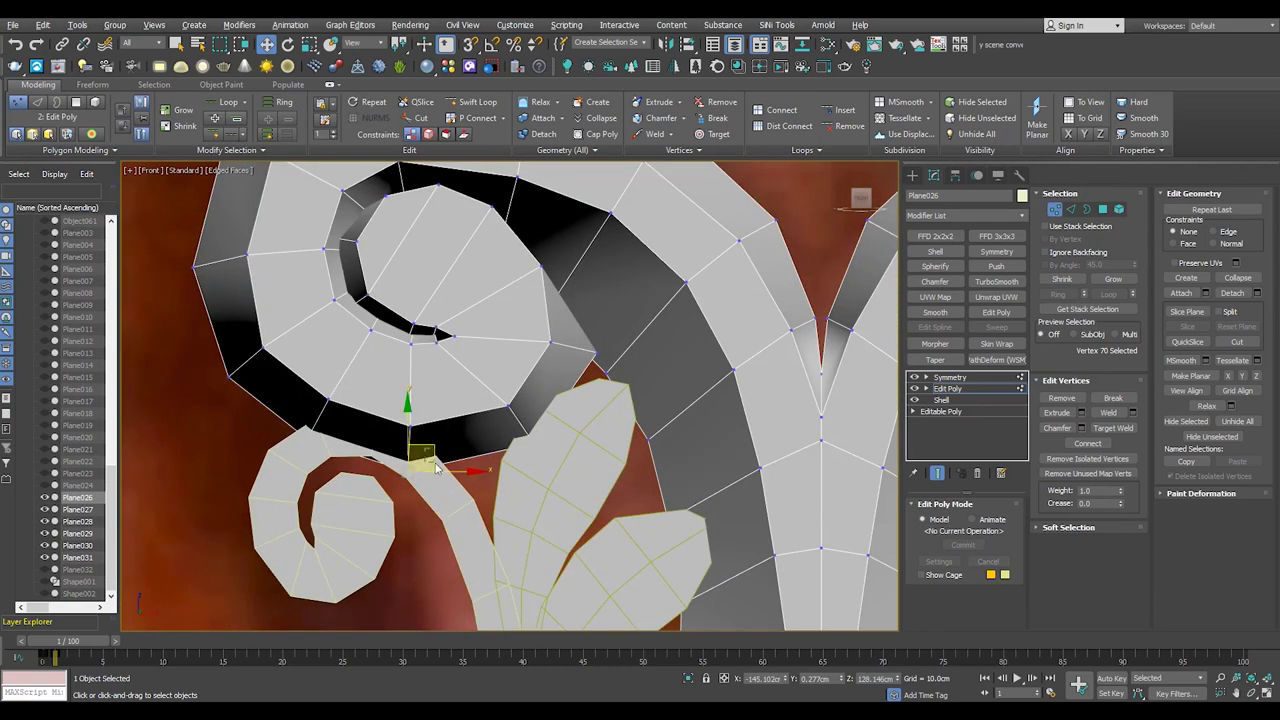
key("F3")
key("F3")
mouse_move(436, 452)
left_mouse_down()
mouse_move(568, 434)
mouse_move(620, 337)
left_mouse_up()
key("F3")
key("F3")
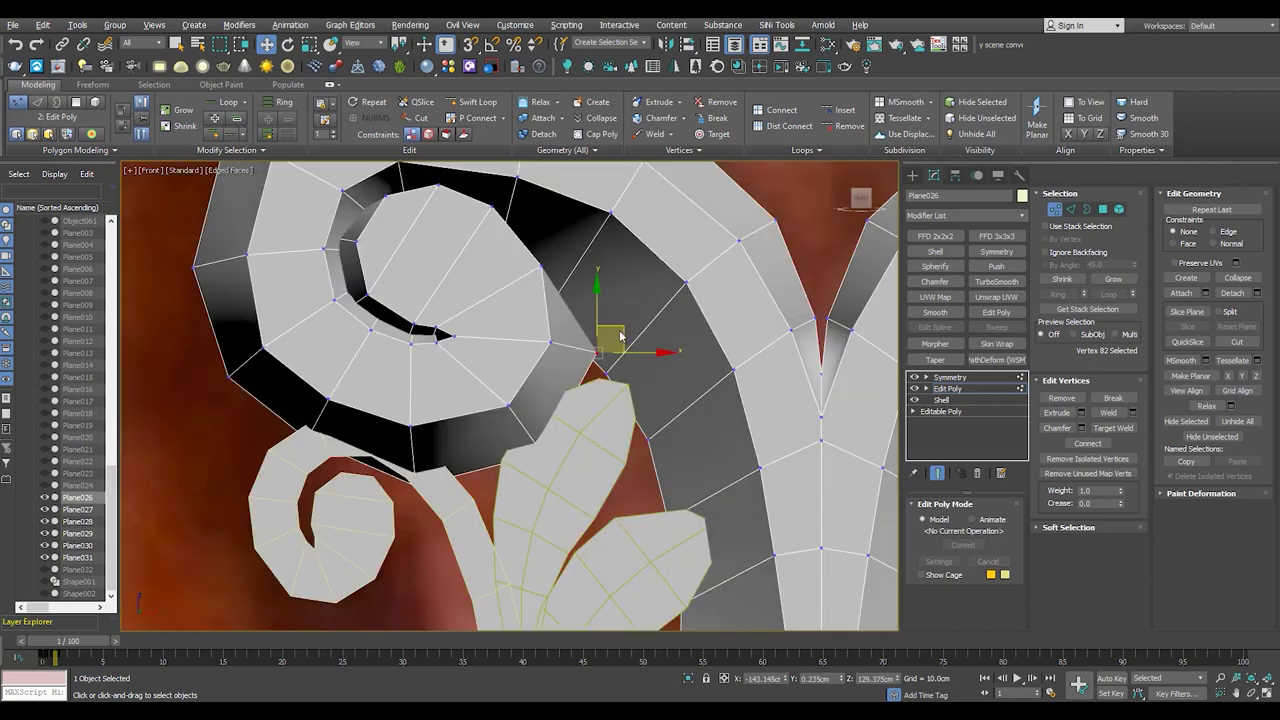
key("F3")
key("p")
mouse_move(543, 318)
middle_mouse_down("alt")
mouse_move(529, 446)
mouse_move(493, 415)
middle_mouse_up("alt")
key("F3")
key("f")
key("F3")
scroll(470, 420, "up", 4)
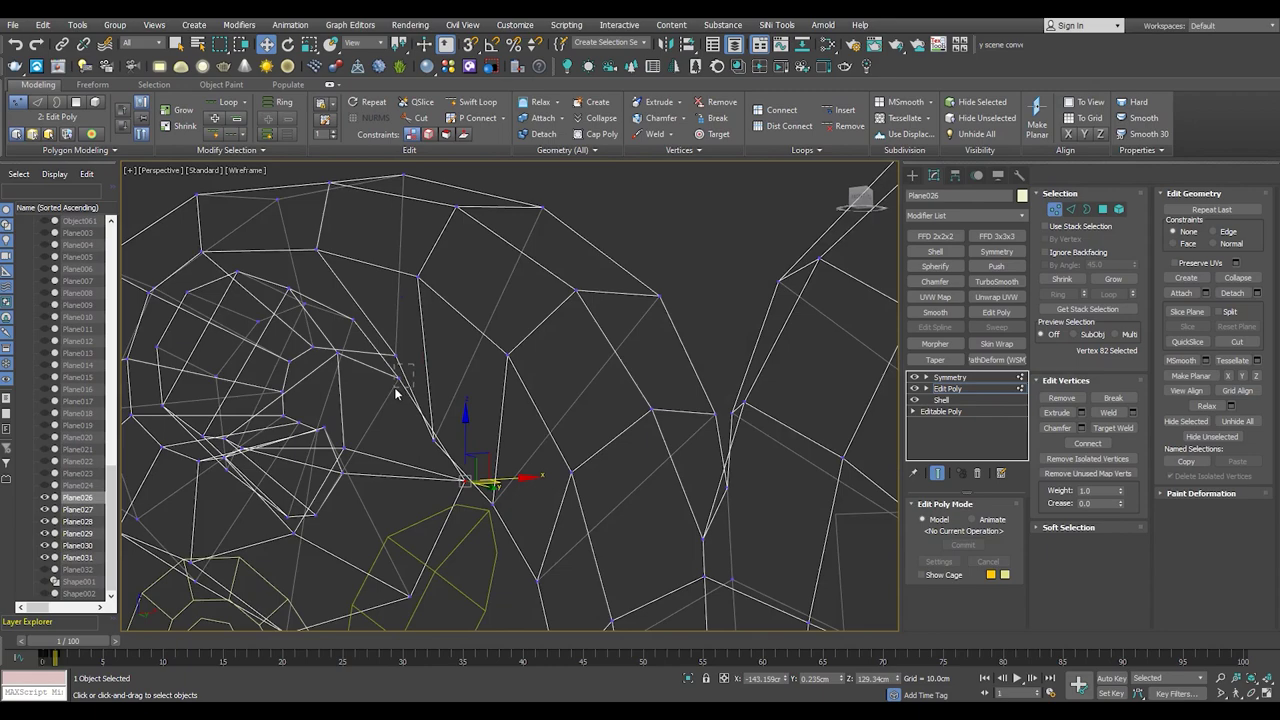
- Select the curl's vertices, including the two overlapping ones
key("F3")
left_click(505, 355)
scroll(544, 329, "up", 2)
key("F3")
key("F3")
- Add more curl vertices to the selection and move them into place along the curl
key("F3")
scroll(430, 287, "up", 3)
left_click(430, 287)
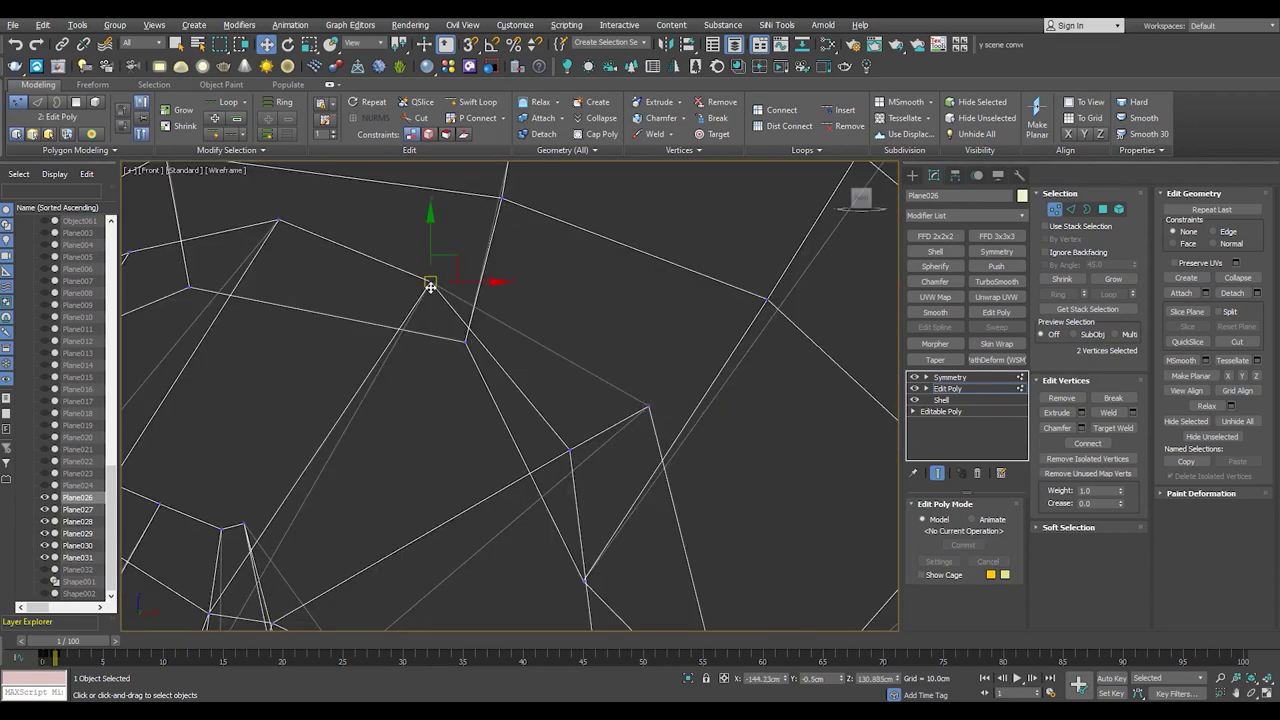
scroll(480, 320, "down", 2)
scroll(414, 357, "down", 2)
key("F3")
key("F3")
scroll(414, 357, "up", 1)
left_click_drag(365, 363, 300, 432)
scroll(389, 466, "down", 2)
scroll(453, 418, "down", 2)
scroll(500, 345, "up", 3)
scroll(513, 335, "down", 2)
key("F3")
key("F3")
left_click_drag(530, 376, 498, 424, "ctrl")
scroll(553, 384, "up", 1)
key("F3")
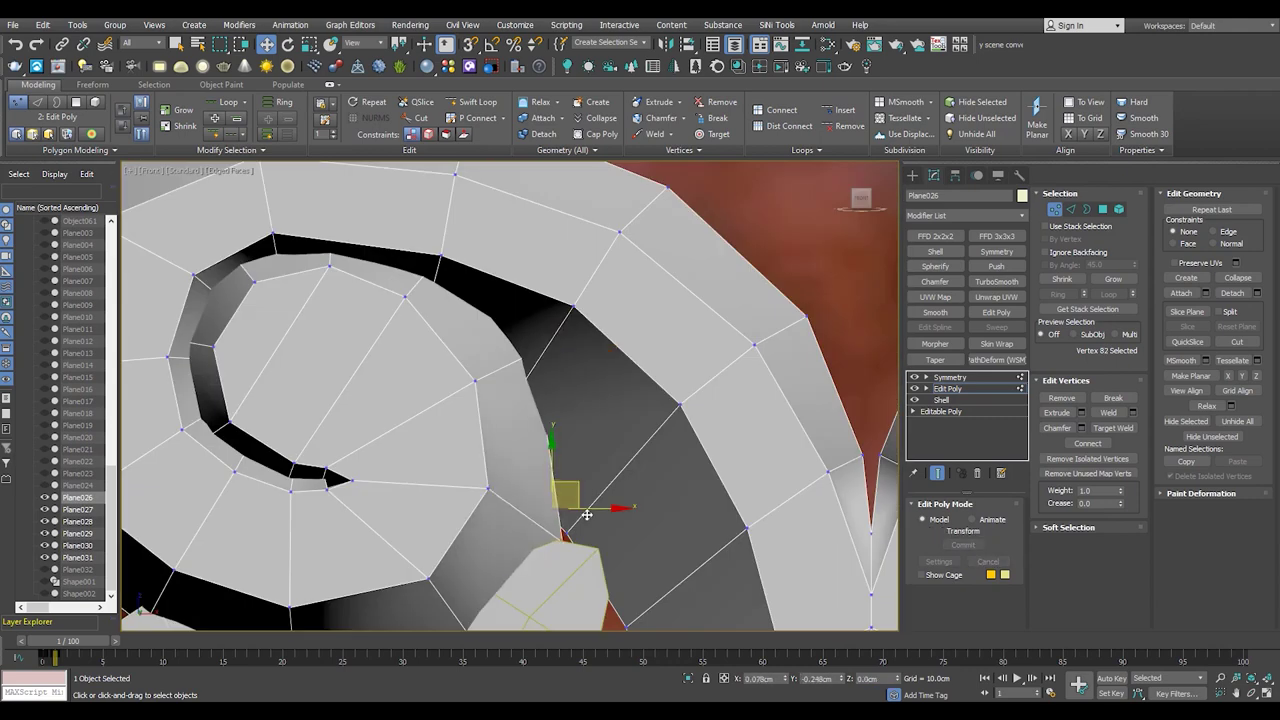
scroll(598, 510, "down", 2)
- Frame the stem in the four-viewport layout and shift the selected edge loops to reshape the scroll
key("F3")
key("F3")
key("F3")
left_click_drag(383, 473, 381, 393, "alt")
key("F3")
scroll(324, 422, "down", 2)
scroll(330, 425, "down", 2)
middle_click_drag(500, 520, 360, 240)
key("alt+w")
key("alt+w")
key("F3")
scroll(571, 371, "down", 3)
scroll(566, 420, "up", 4)
mouse_move(566, 420)
middle_mouse_down("alt")
mouse_move(540, 387)
mouse_move(531, 337)
middle_mouse_up("alt")
key("2")
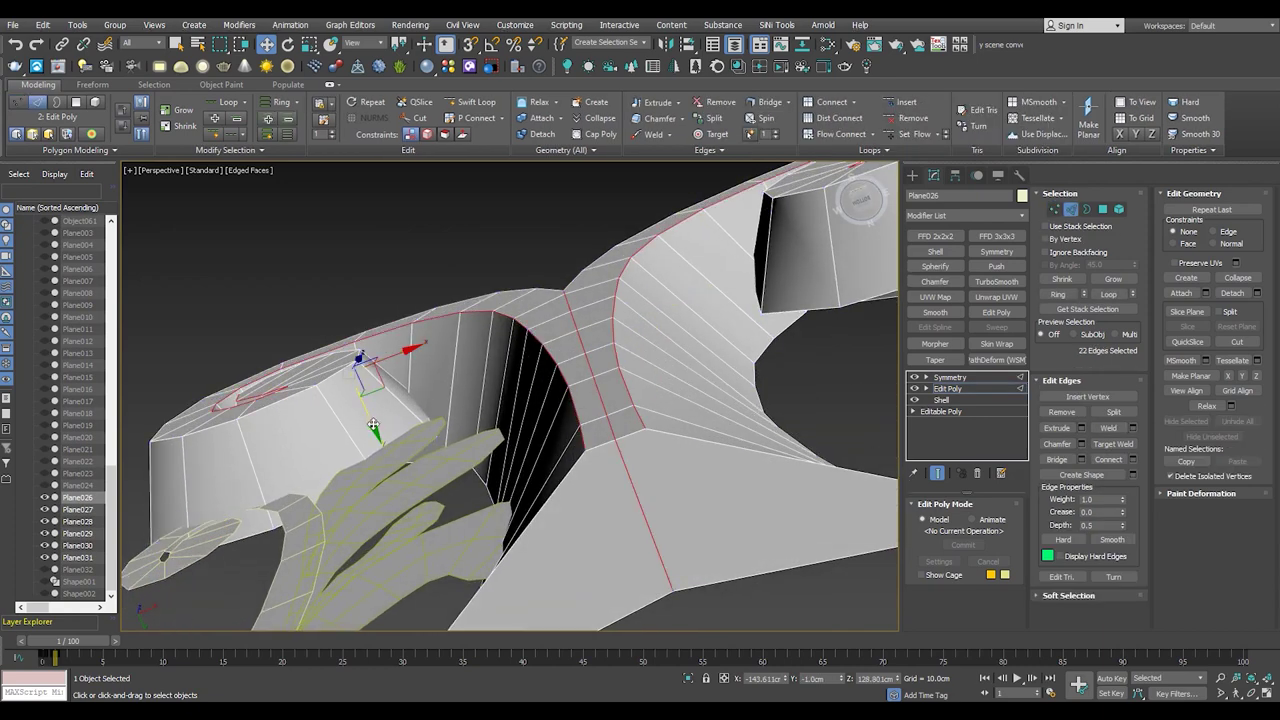
left_click_drag(372, 425, 365, 400)
mouse_move(365, 400)
middle_mouse_down("alt")
mouse_move(331, 380)
mouse_move(380, 320)
middle_mouse_up("alt")
- With Snaps on, snap a vertex on the scroll's inner curl onto a neighbouring point
key("1")
left_click(284, 383)
scroll(284, 383, "down", 5)
mouse_move(284, 383)
middle_mouse_down("alt")
mouse_move(492, 417)
mouse_move(468, 388)
middle_mouse_up("alt")
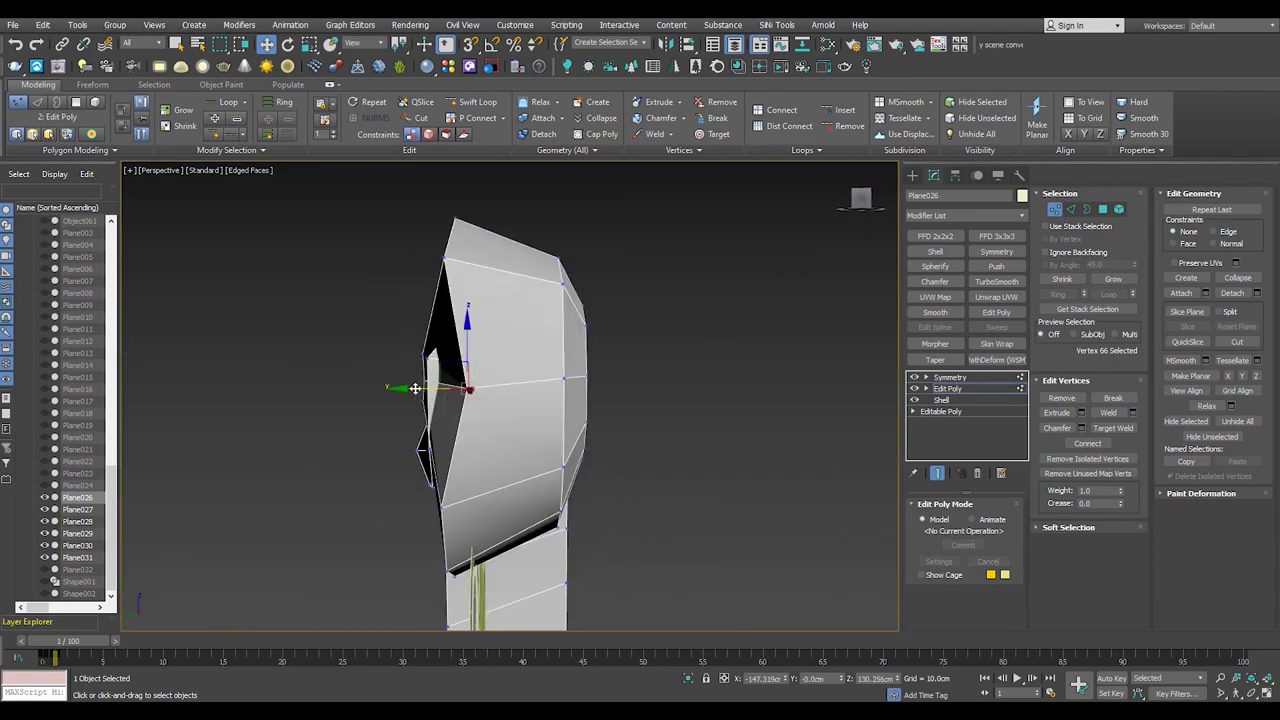
key("s")
left_click_drag(415, 388, 438, 509)
- In the Front view over the photo, select a vertex on top of the scroll, then the small side scroll
middle_click_drag(447, 252, 390, 407, "alt")
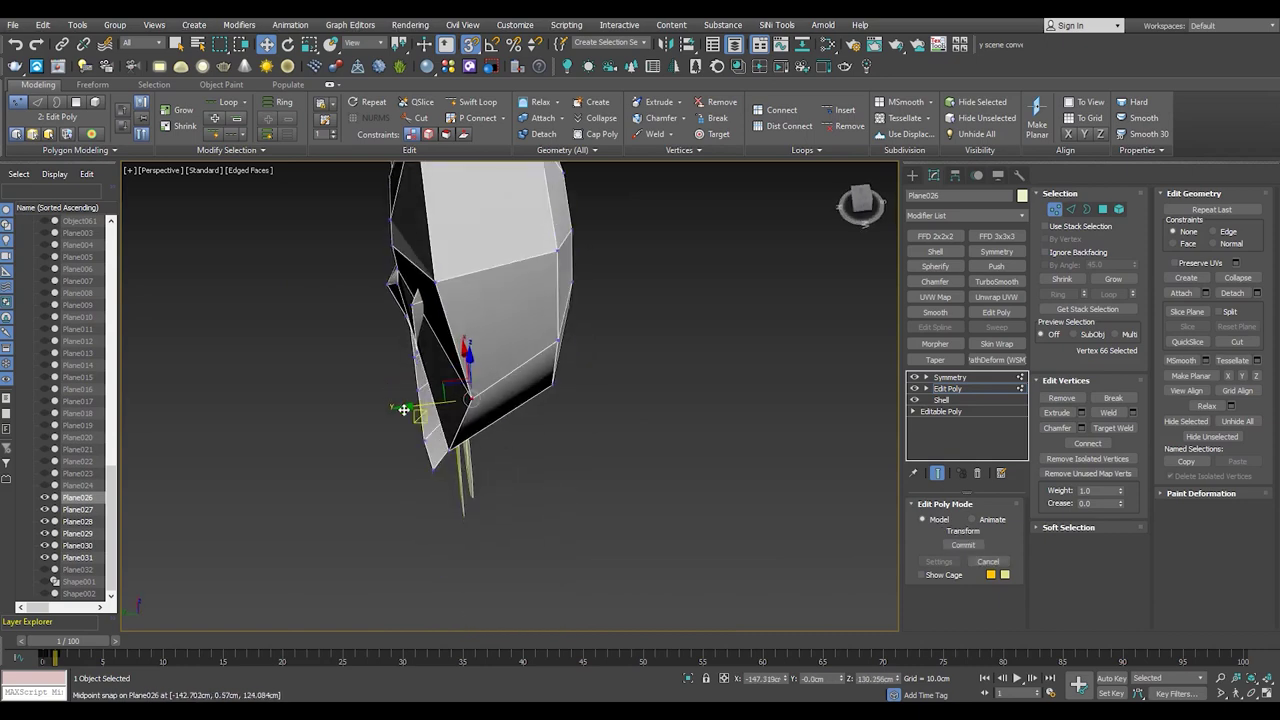
middle_click_drag(421, 270, 331, 238, "alt")
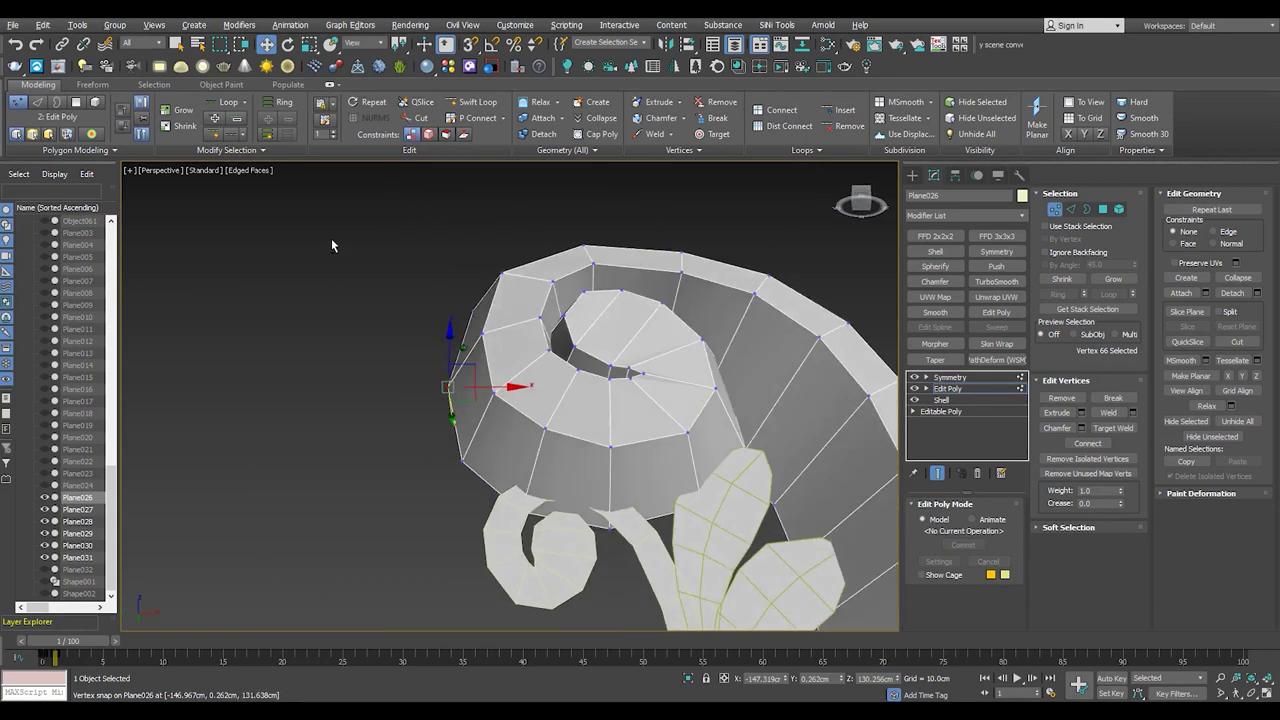
key("f")
scroll(686, 305, "down", 3)
scroll(690, 320, "up", 6)
left_click(570, 290)
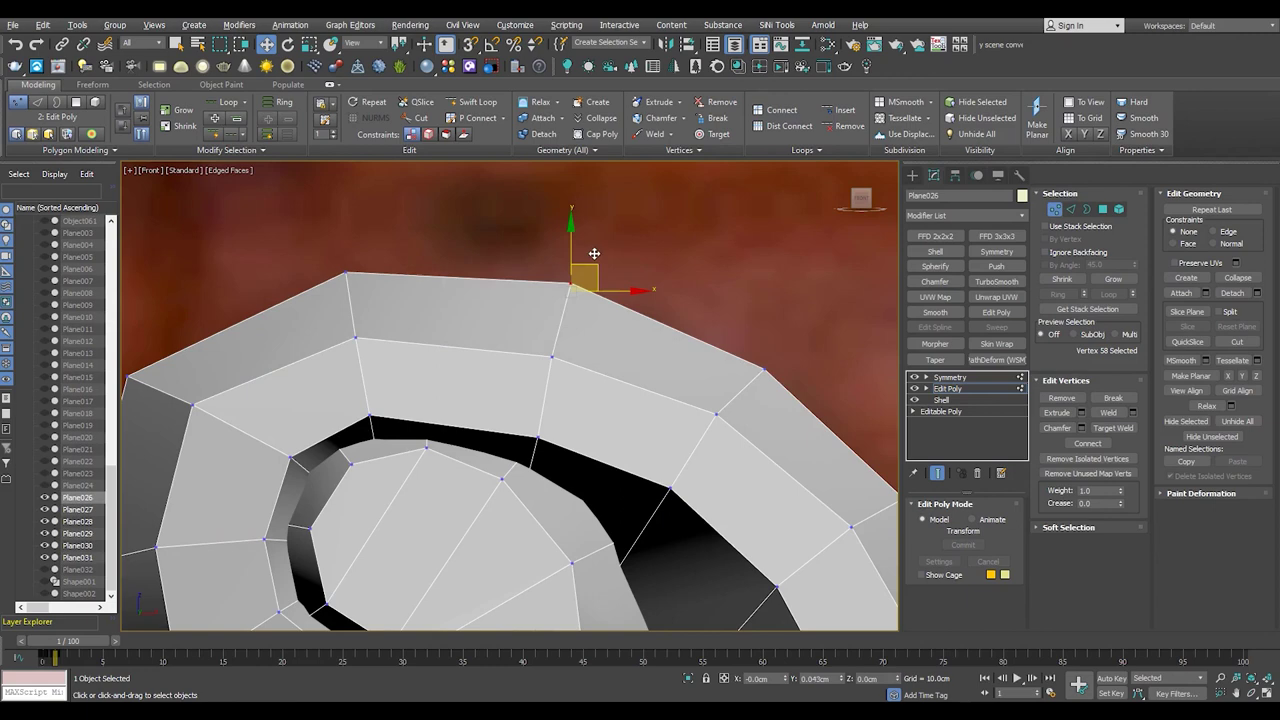
middle_click_drag(130, 377, 328, 382)
scroll(541, 382, "down", 2)
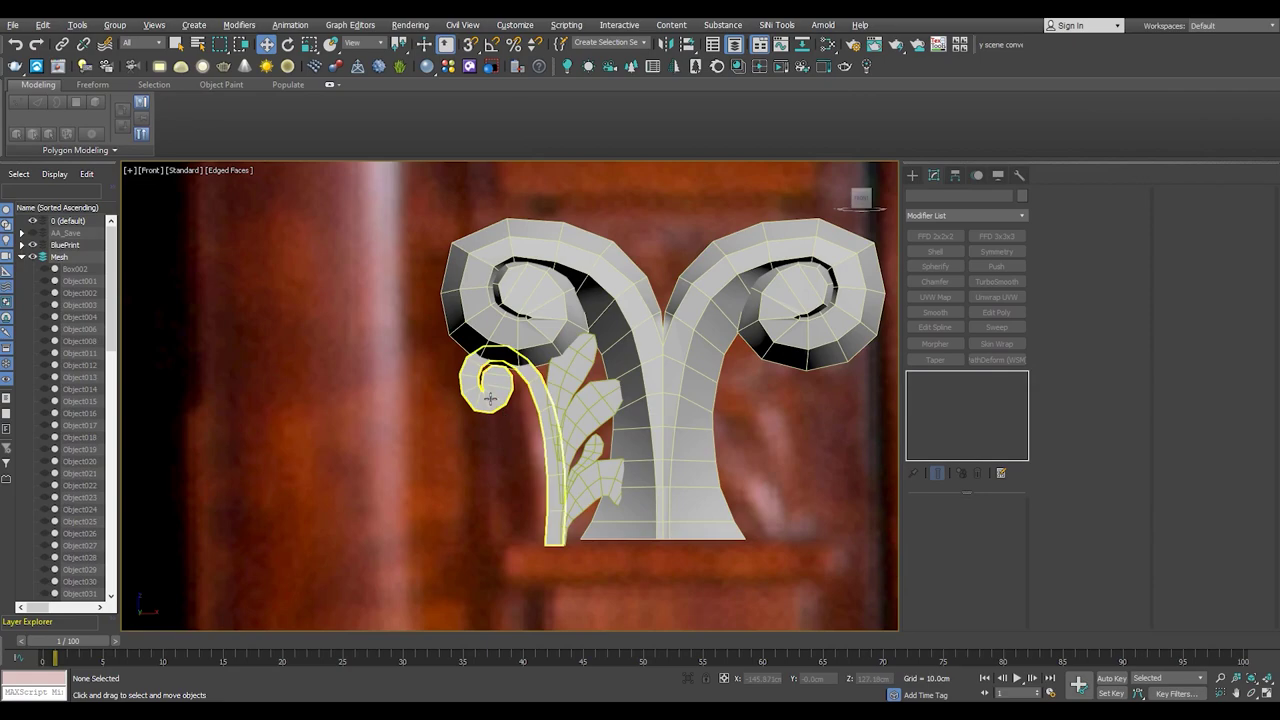
left_click(548, 422)
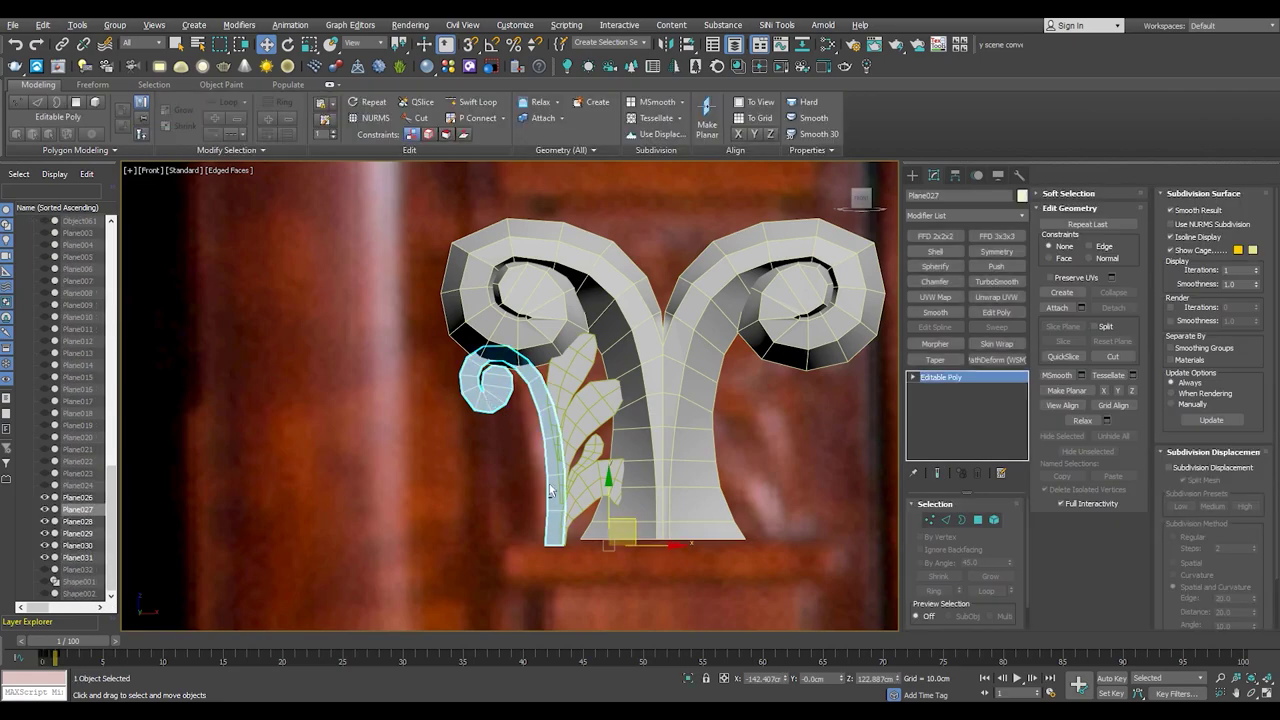
- Give the small side scroll Plane027 a Shell and add an Edit Poly modifier above it
key("p")
scroll(554, 428, "down", 3)
left_click(935, 251)
scroll(514, 386, "up", 5)
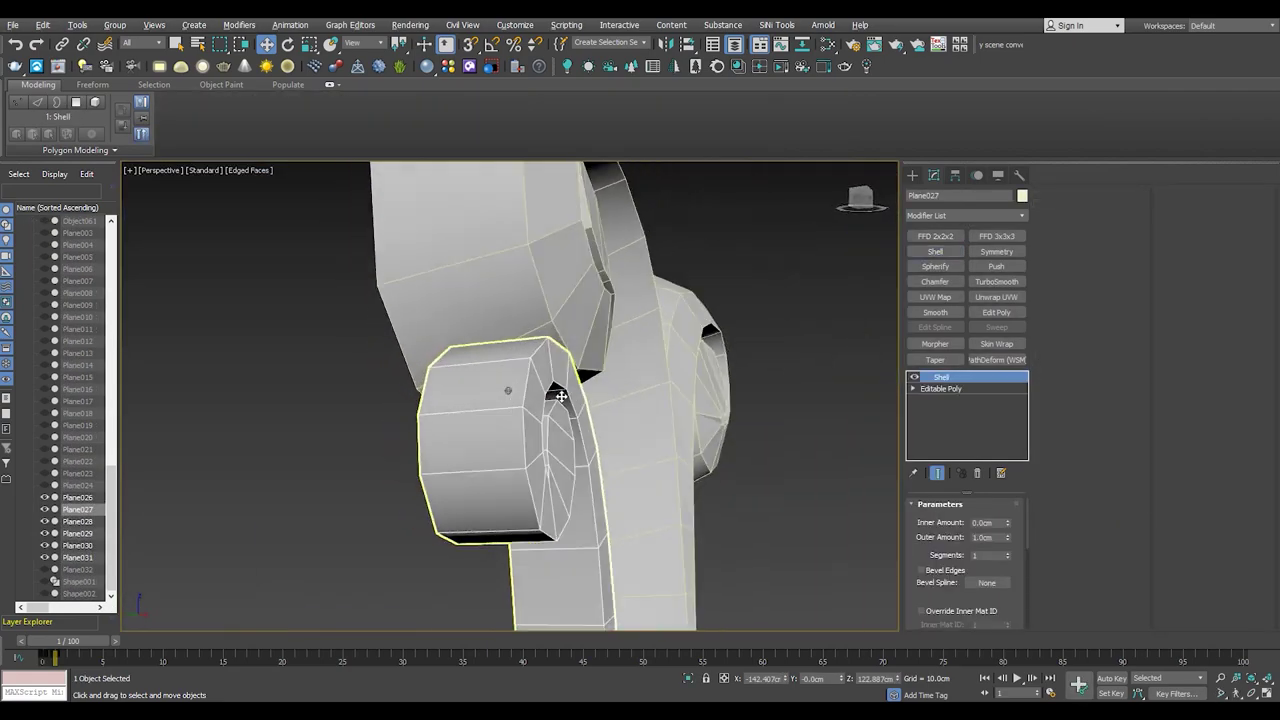
middle_click_drag(514, 386, 506, 362, "alt")
scroll(506, 362, "up", 3)
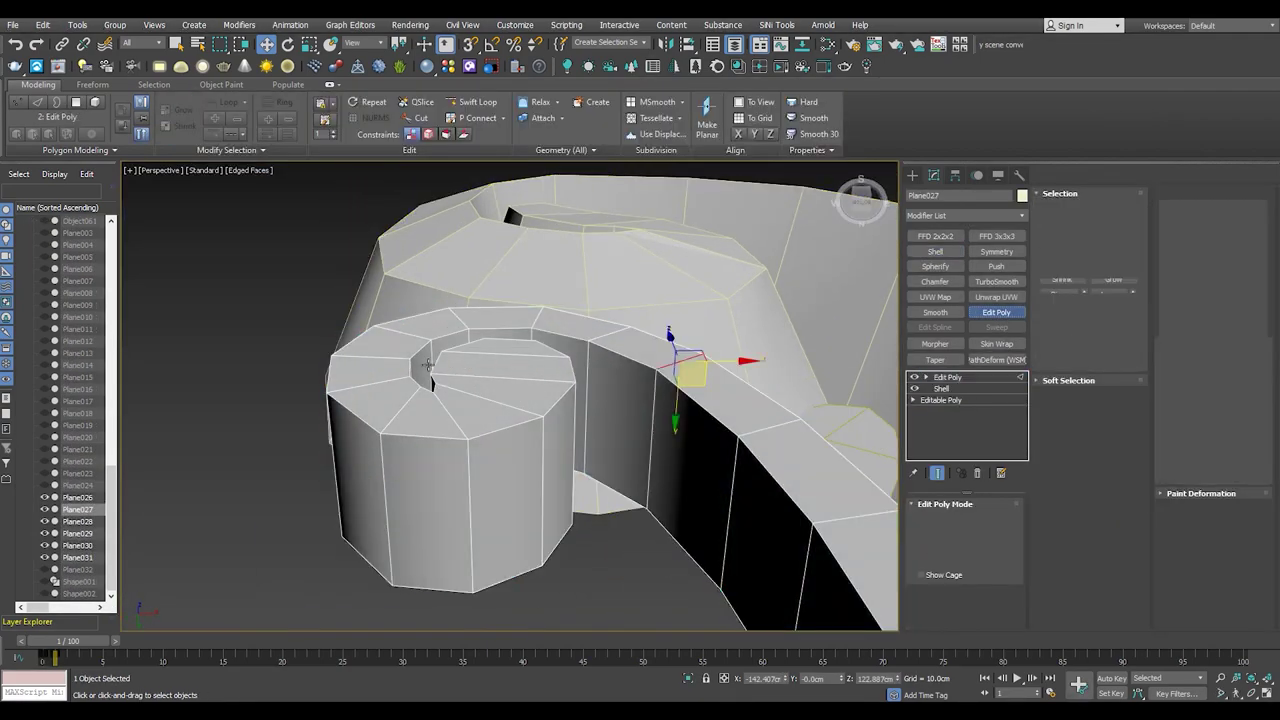
left_click(996, 312)
scroll(597, 494, "up", 3)
- Select a vertex on the small scroll's curl and inspect it beside the leaf model
mouse_move(597, 494)
middle_mouse_down("alt")
mouse_move(560, 470)
mouse_move(494, 383)
mouse_move(588, 256)
middle_mouse_up("alt")
key("1")
left_click(587, 254)
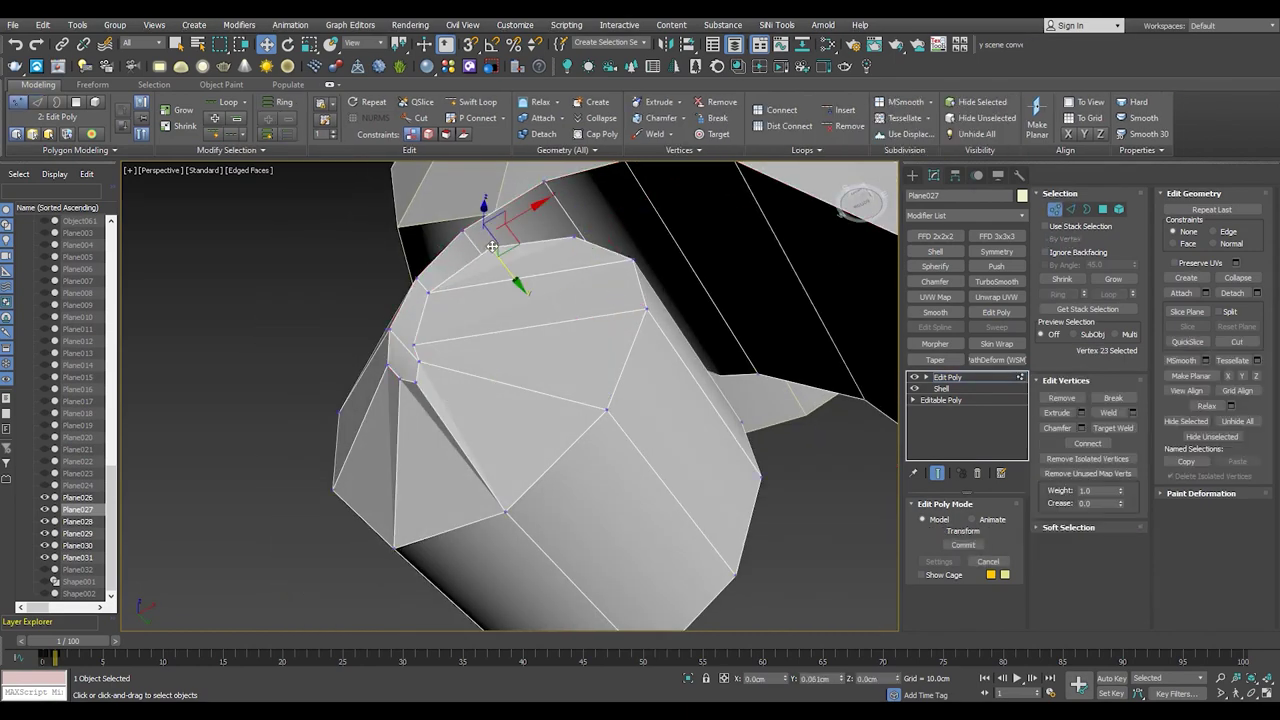
scroll(632, 267, "up", 2)
scroll(616, 356, "down", 3)
mouse_move(616, 356)
middle_mouse_down("alt")
mouse_move(580, 411)
mouse_move(510, 340)
mouse_move(560, 360)
middle_mouse_up("alt")
- In the enlarged Front view, move the scroll's arch vertices to match the photo
key("2")
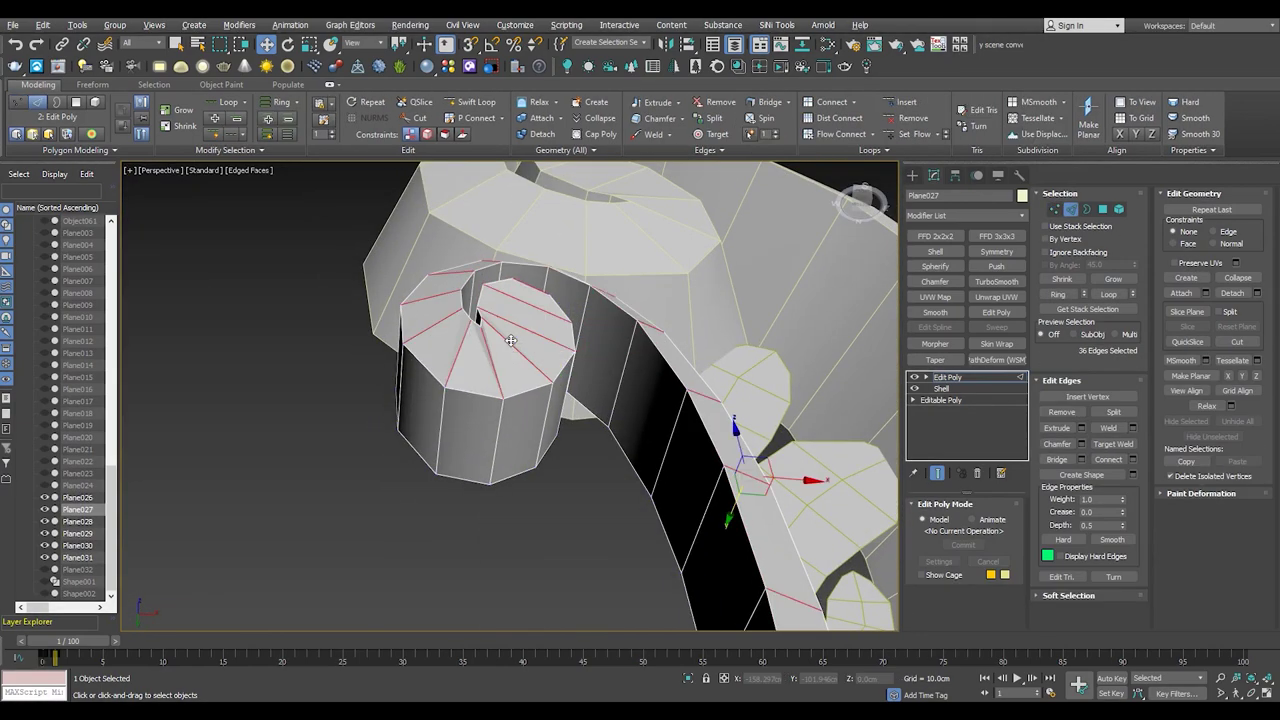
key("alt+w")
scroll(605, 298, "up", 3)
key("alt+w")
key("1")
left_click(597, 398)
scroll(613, 374, "up", 2)
left_click_drag(613, 374, 717, 400)
scroll(550, 468, "down", 3)
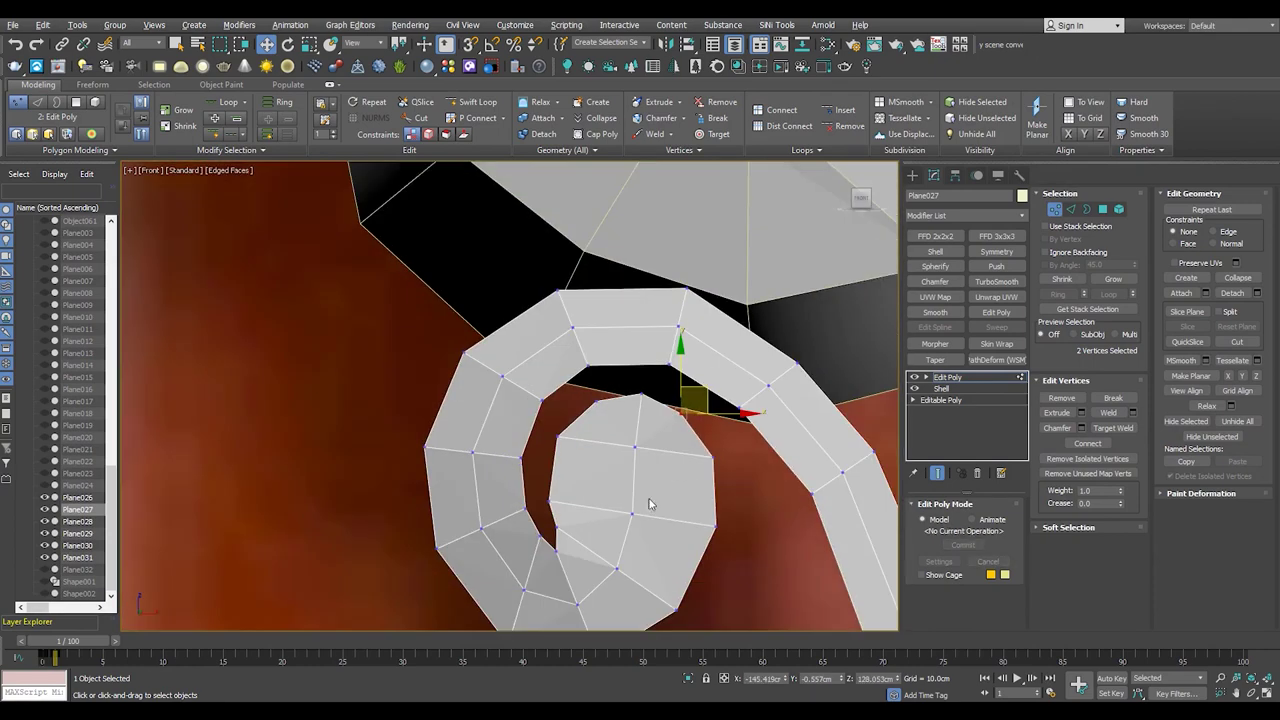
scroll(550, 468, "down", 2)
scroll(550, 468, "down", 3)
- Move the spiral edges vertically in Front view, then reposition them in Perspective
key("alt+w")
key("alt+w")
key("2")
key("alt+w")
key("alt+w")
scroll(636, 468, "up", 2)
left_click_drag(638, 460, 641, 443)
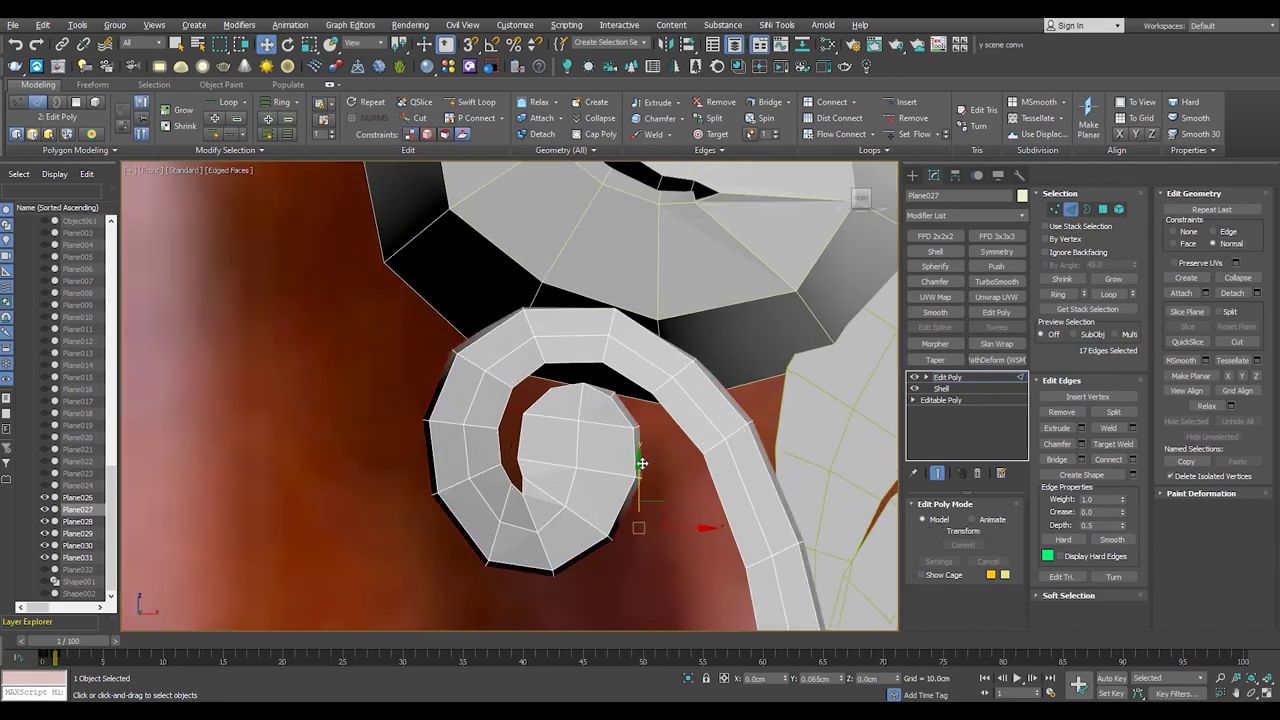
key("p")
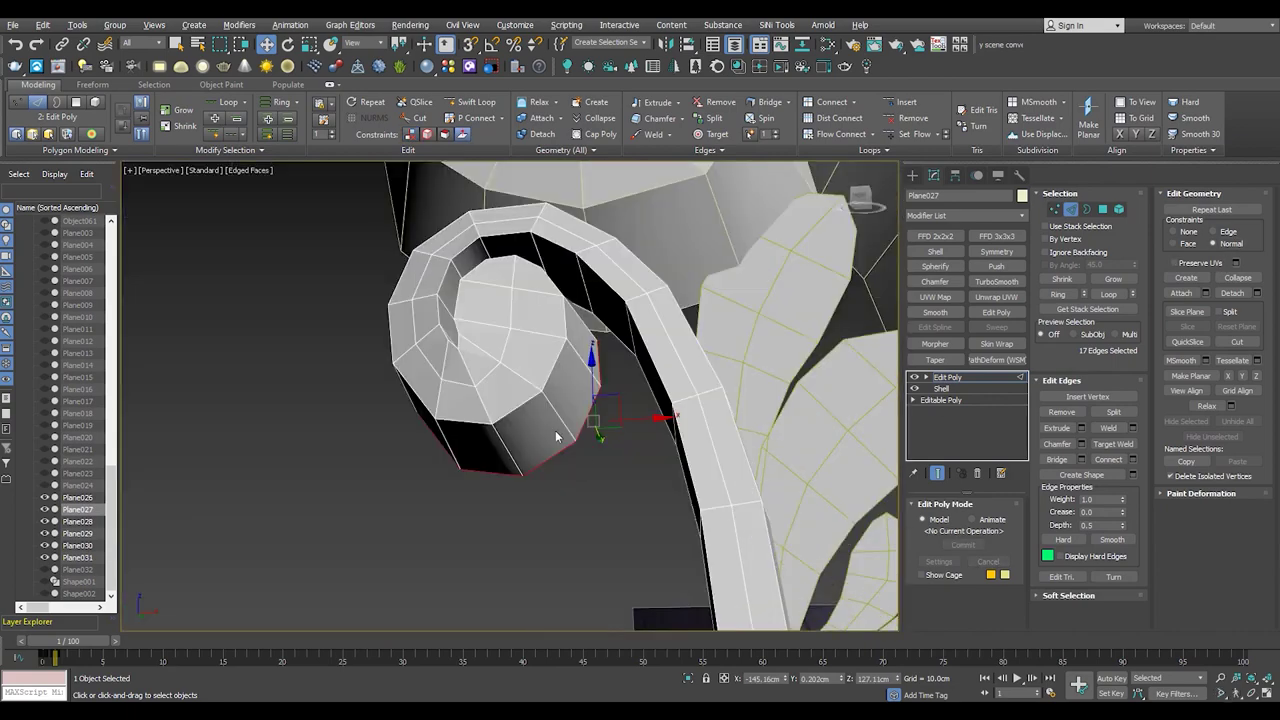
scroll(555, 430, "up", 3)
scroll(555, 430, "up", 2)
mouse_move(555, 430)
middle_mouse_down("alt")
mouse_move(457, 278)
mouse_move(527, 350)
middle_mouse_up("alt")
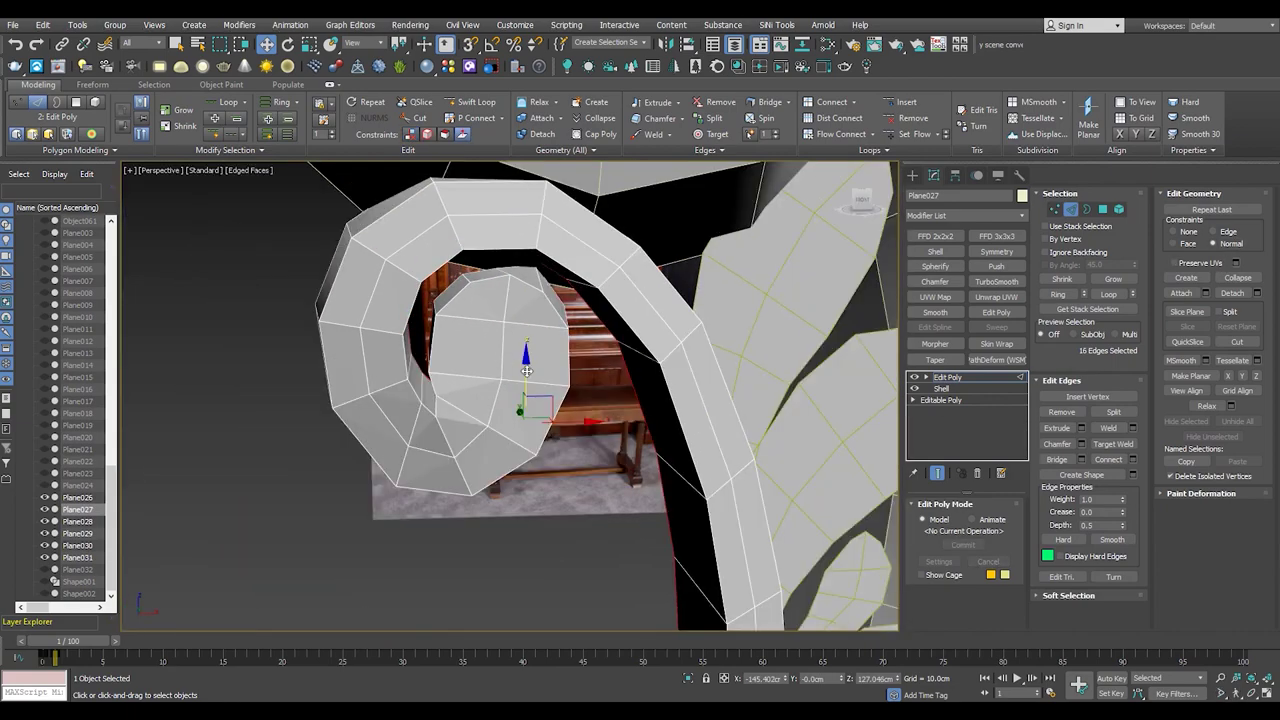
left_click_drag(527, 350, 535, 345)
scroll(535, 345, "up", 3)
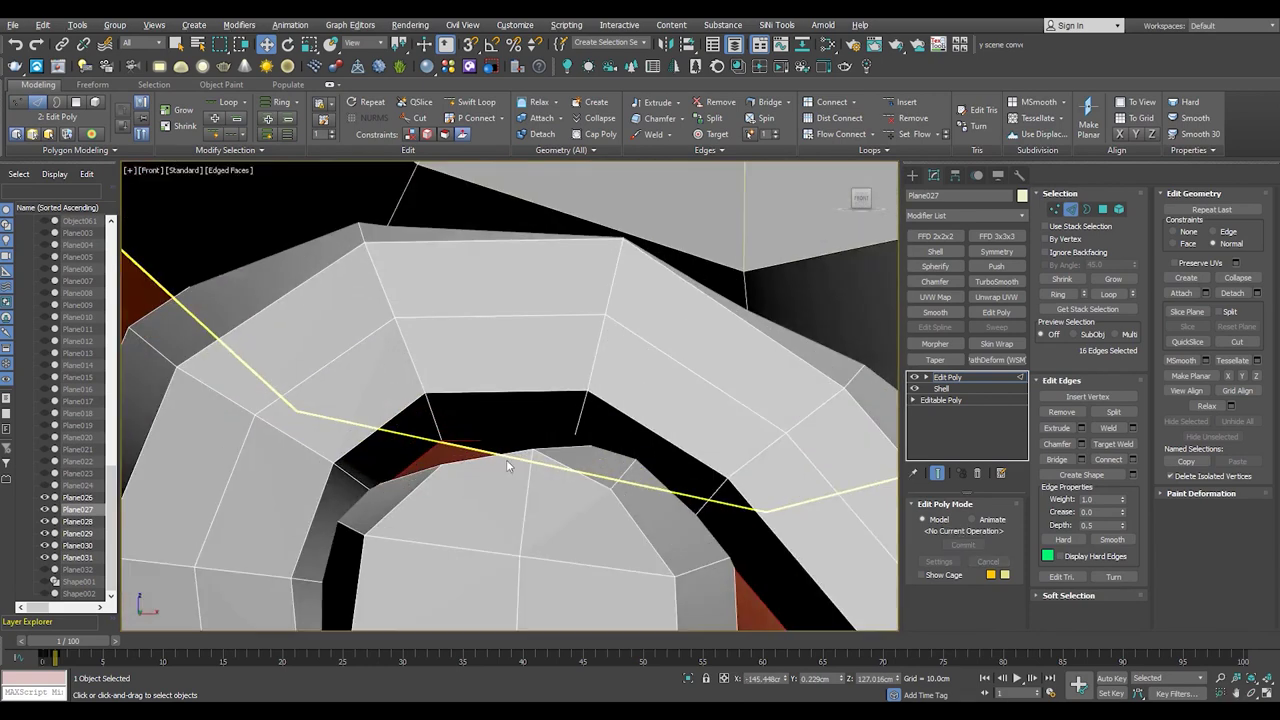
- Raise the inner-curl vertex to close the gap, checking it in wireframe
key("1")
key("f")
left_click_drag(430, 513, 333, 437)
left_click(383, 467)
key("F3")
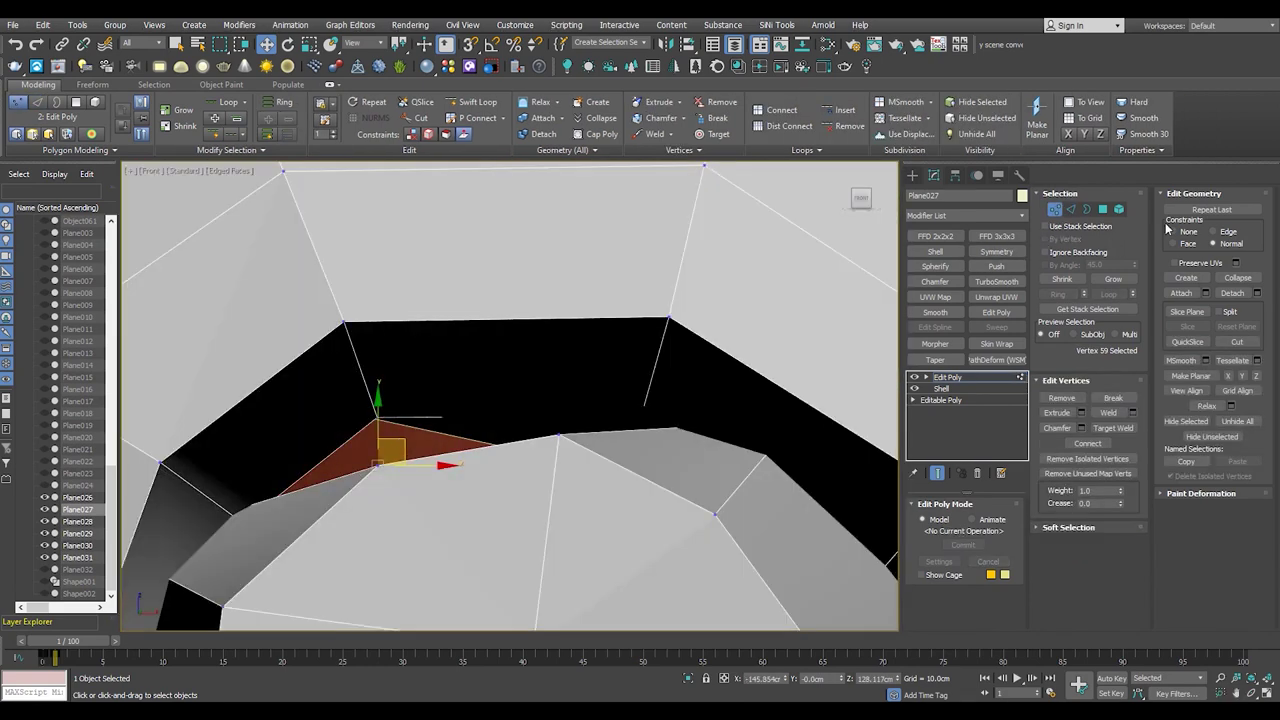
left_click_drag(412, 440, 402, 372)
key("F3")
left_click(558, 435)
key("F3")
scroll(600, 331, "down", 5)
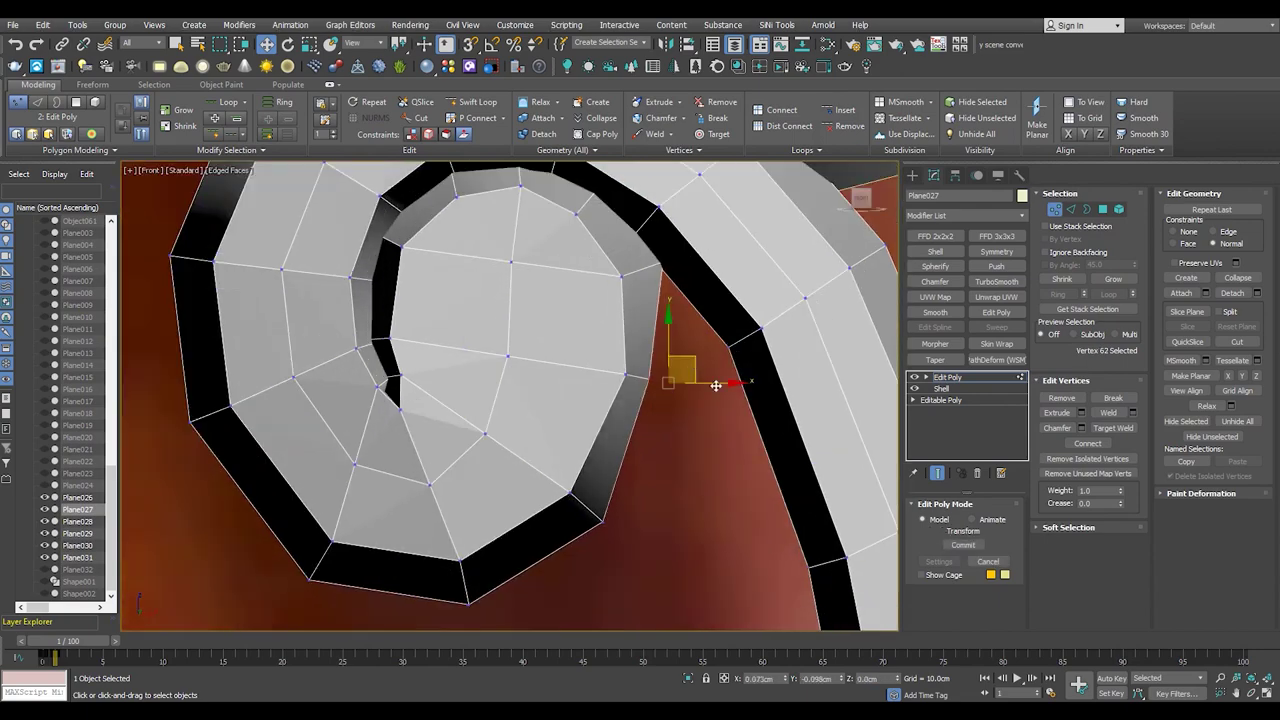
- Select the scroll arm's faces by angle, check the mirrored result, and add the inner faces
key("alt+w")
mouse_move(704, 327)
middle_mouse_down("alt")
mouse_move(635, 360)
mouse_move(631, 308)
mouse_move(520, 300)
mouse_move(411, 335)
mouse_move(480, 320)
middle_mouse_up("alt")
key("4")
left_click(519, 297)
left_click(1044, 265)
left_click(430, 320)
left_click(996, 251)
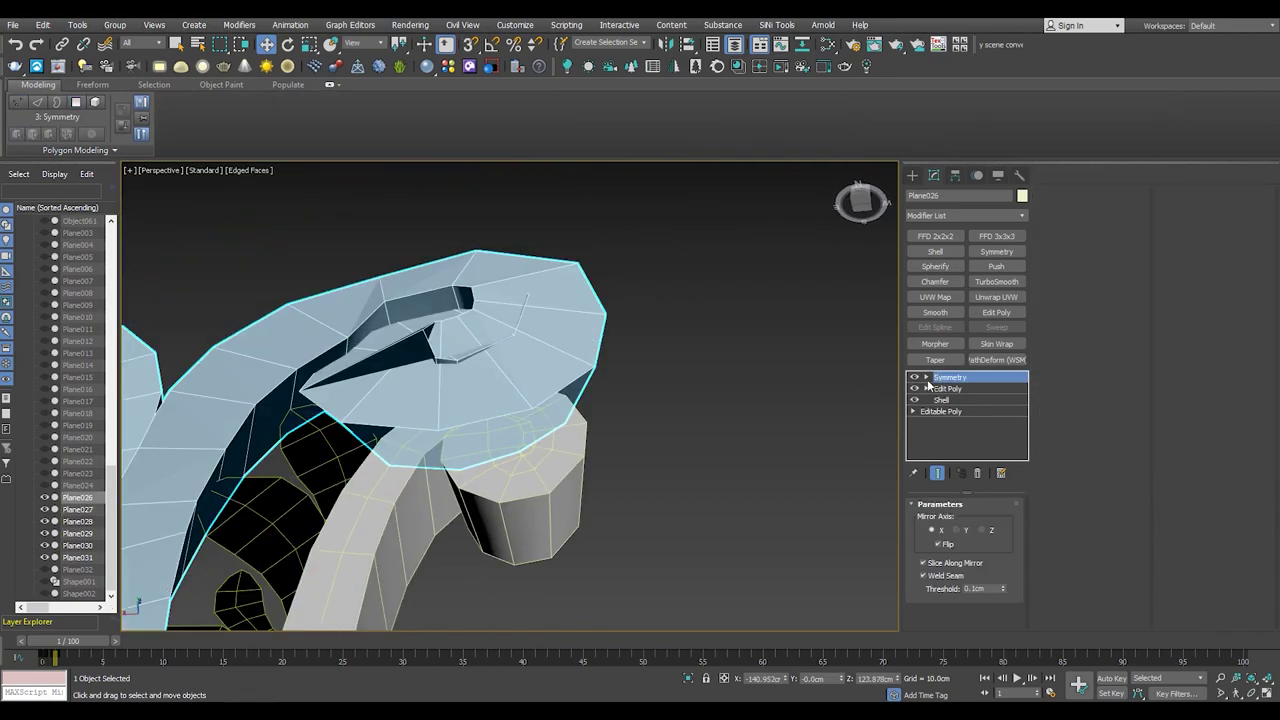
left_click(947, 388)
mouse_move(430, 340)
middle_mouse_down("alt")
mouse_move(472, 340)
mouse_move(277, 354)
mouse_move(334, 297)
middle_mouse_up("alt")
left_click(472, 340, "ctrl")
scroll(427, 394, "down", 5)
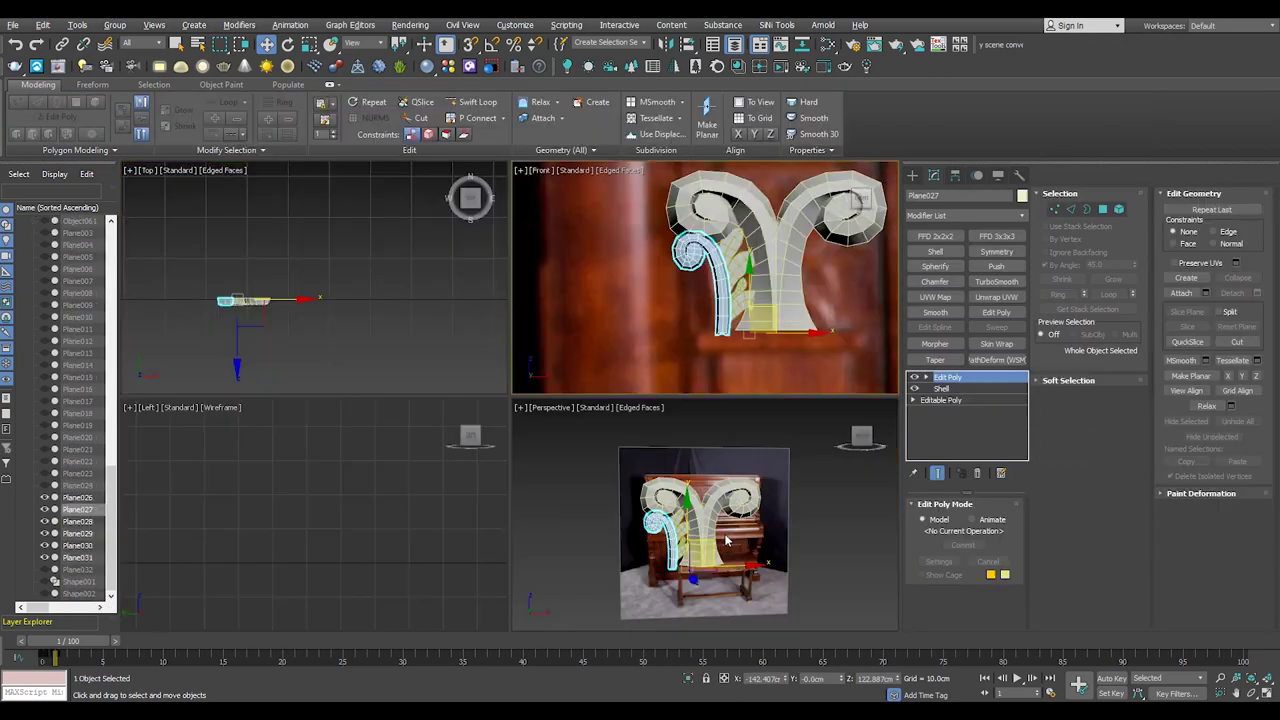
- In the full-size Perspective view, select a vertex on the small scroll's rim
key("alt+w")
scroll(459, 399, "up", 8)
key("2")
left_click(459, 399)
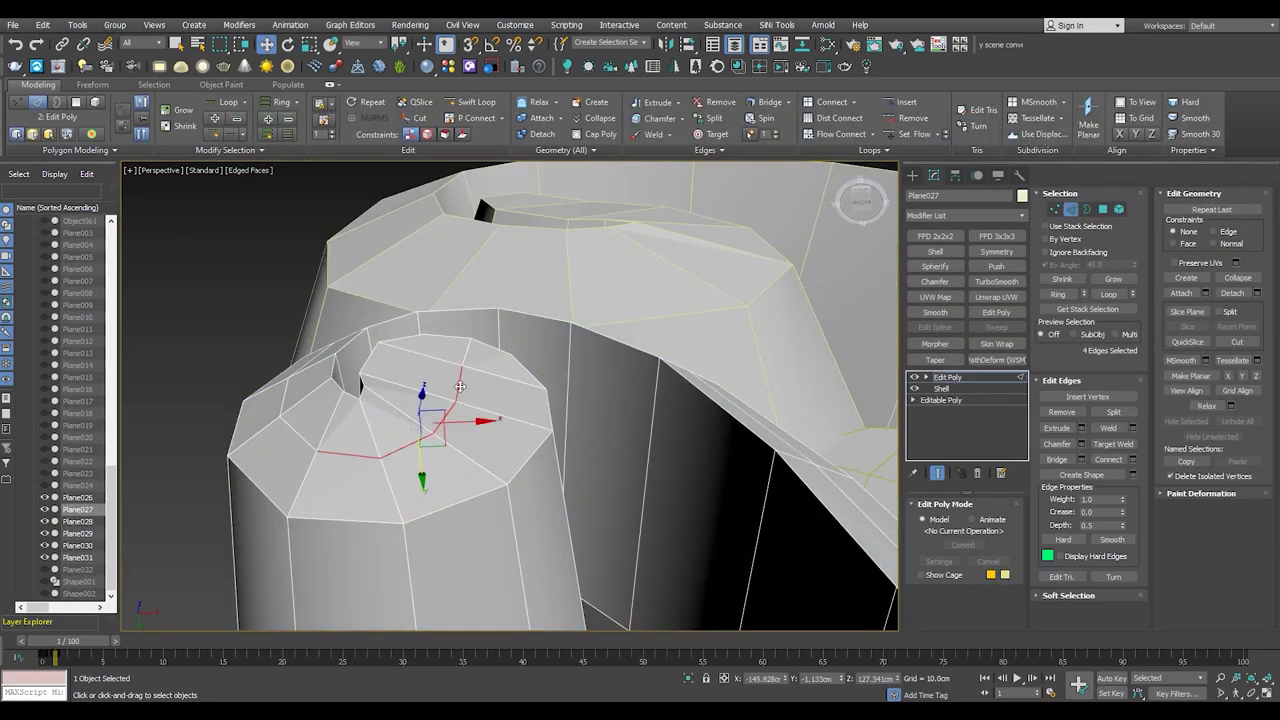
key("ctrl+z")
middle_click_drag(421, 452, 463, 342, "alt")
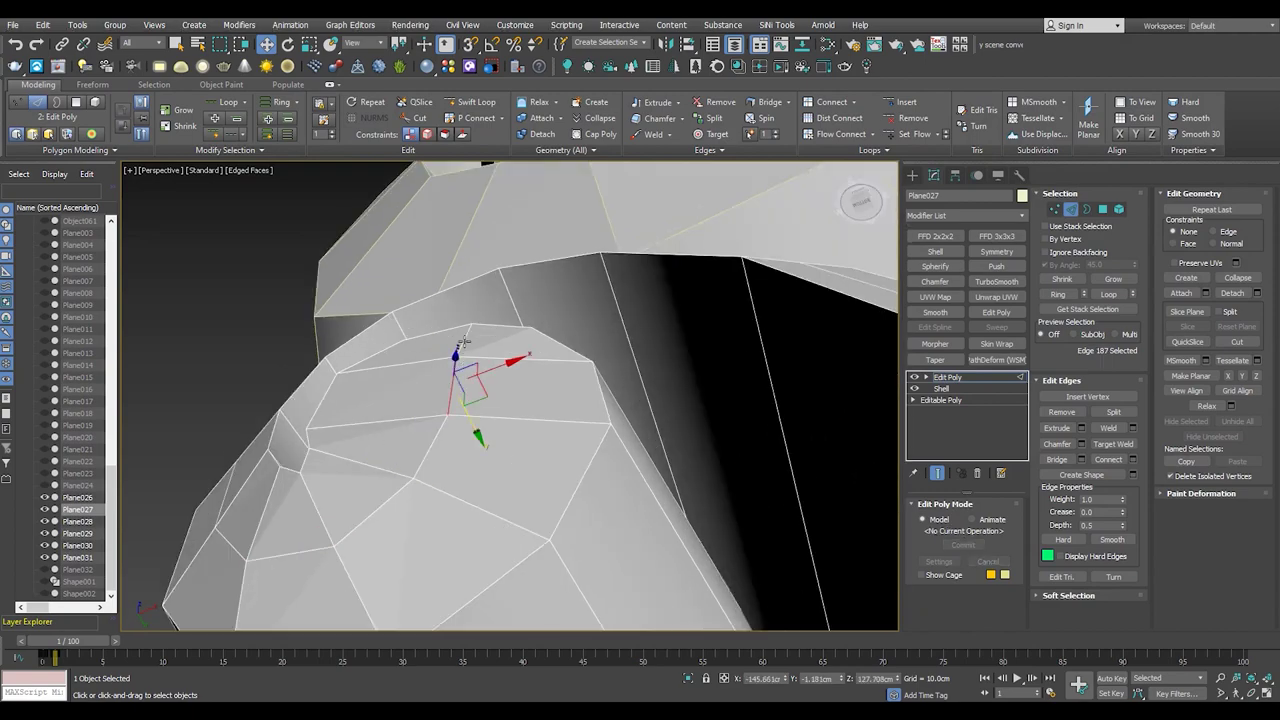
middle_click_drag(475, 386, 480, 330, "alt")
key("1")
left_click(485, 310)
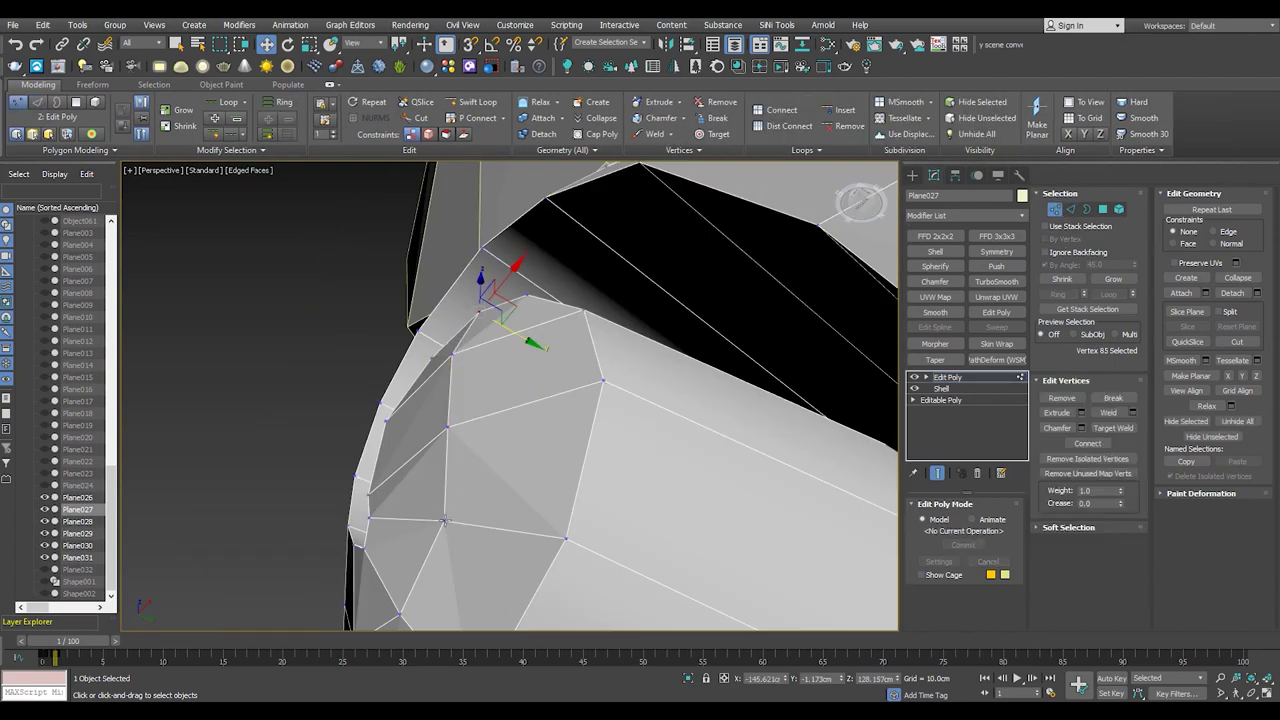
scroll(445, 521, "down", 5)
- Zoom out to the whole piece and select the large main scroll
middle_click_drag(445, 521, 682, 434, "alt")
scroll(330, 388, "down", 3)
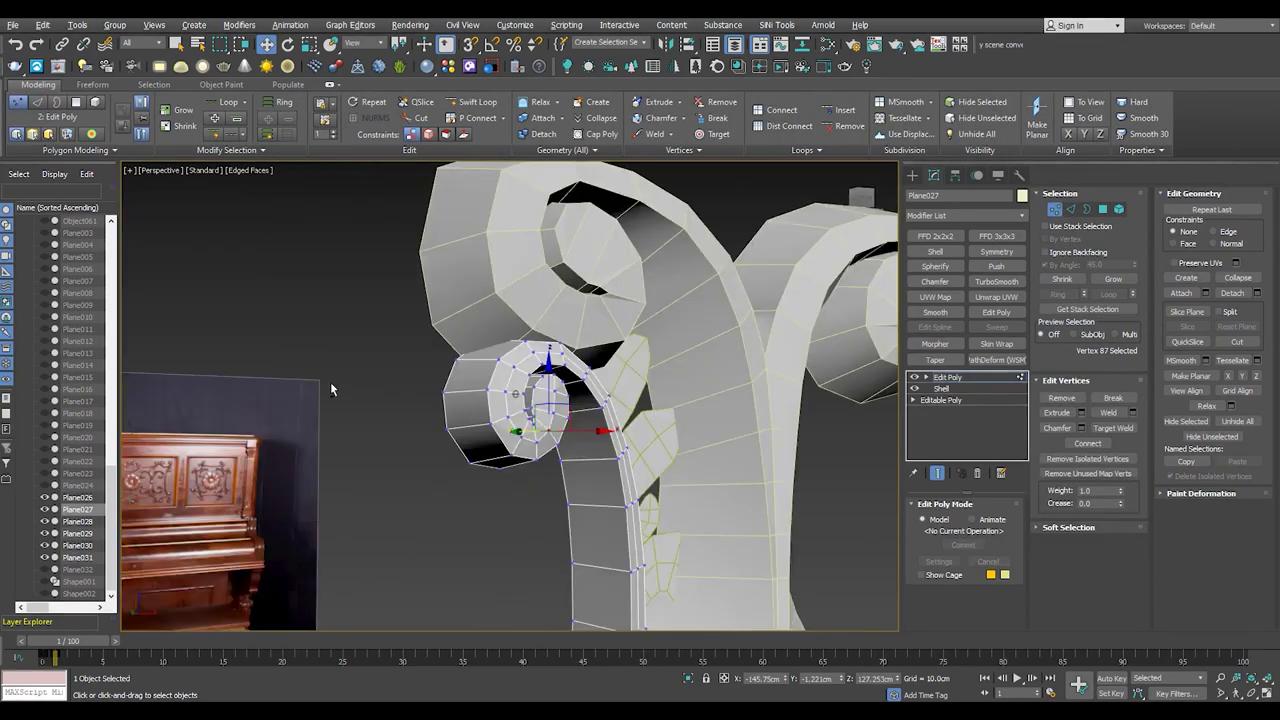
middle_click_drag(330, 388, 500, 300, "alt")
scroll(566, 284, "up", 3)
left_click(566, 284)
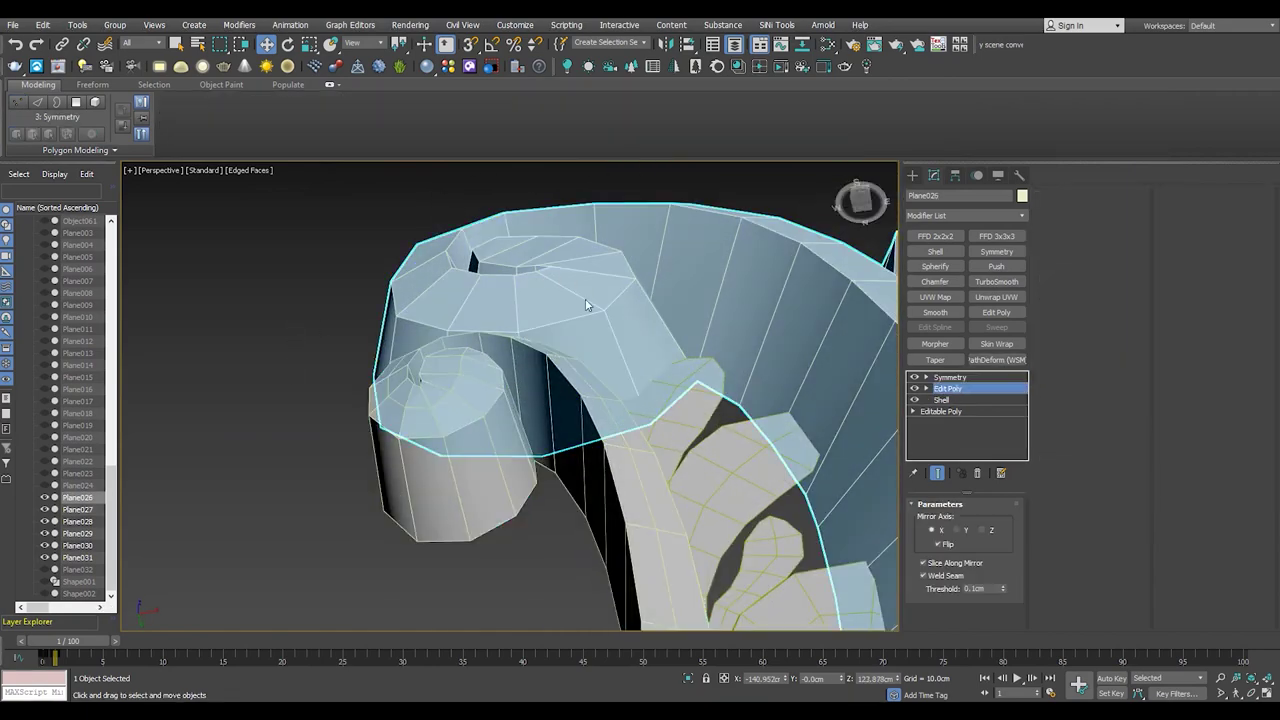
- Add an Edit Poly modifier above the main scroll's Mirror
middle_click_drag(587, 305, 547, 306, "alt")
scroll(547, 306, "down", 3)
left_click(950, 377)
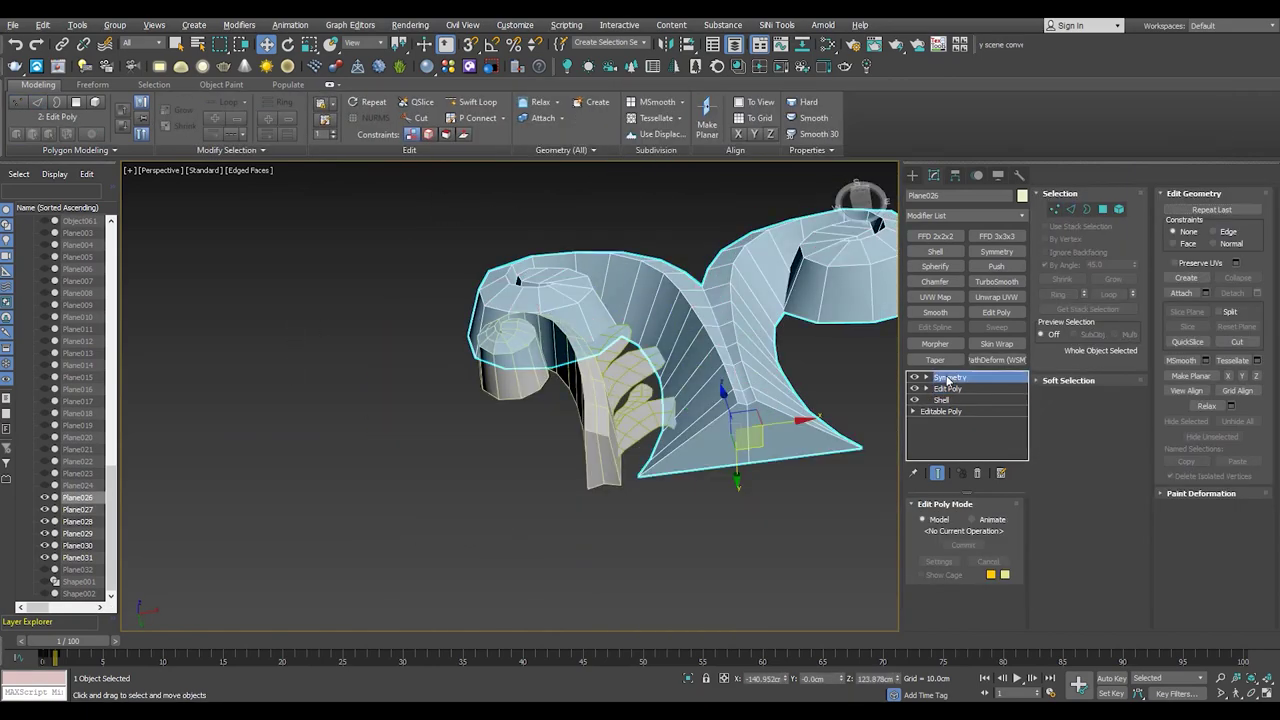
left_click(996, 312)
scroll(634, 297, "up", 5)
scroll(497, 365, "down", 3)
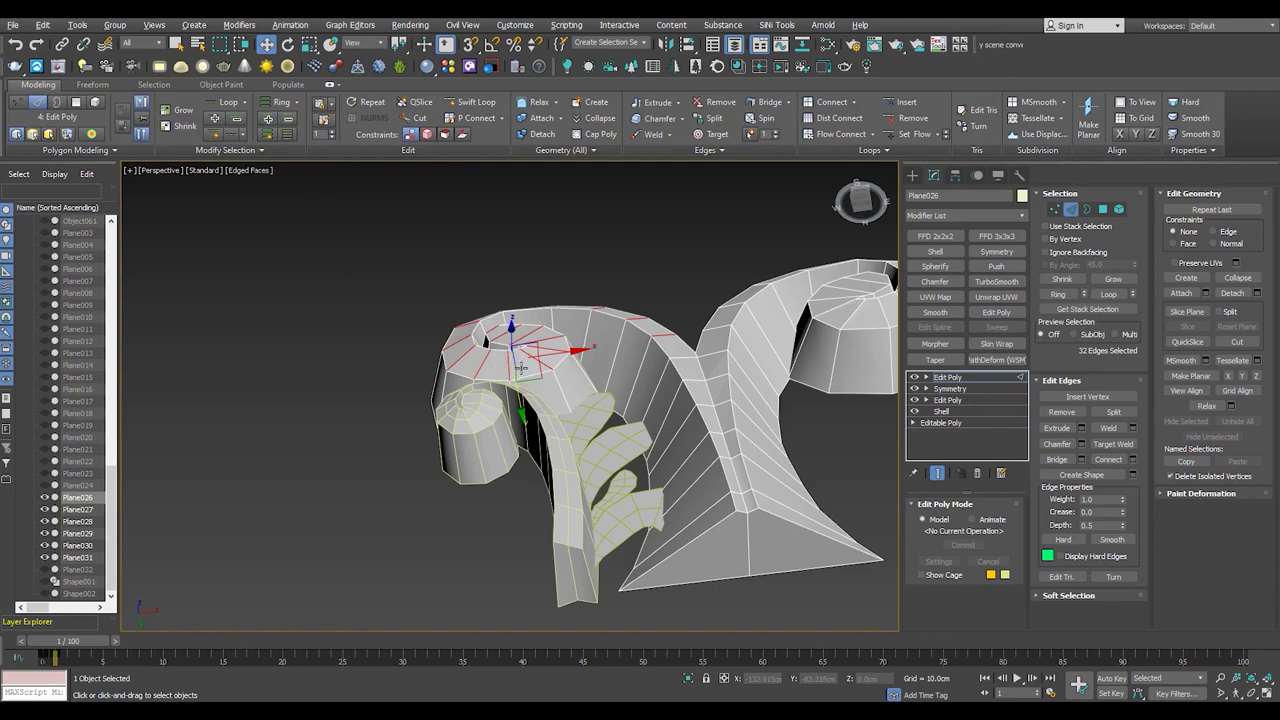
- Select the vertices at the V-shaped fork in the wireframe Front view
middle_click_drag(648, 390, 695, 380, "alt")
scroll(695, 380, "up", 3)
key("1")
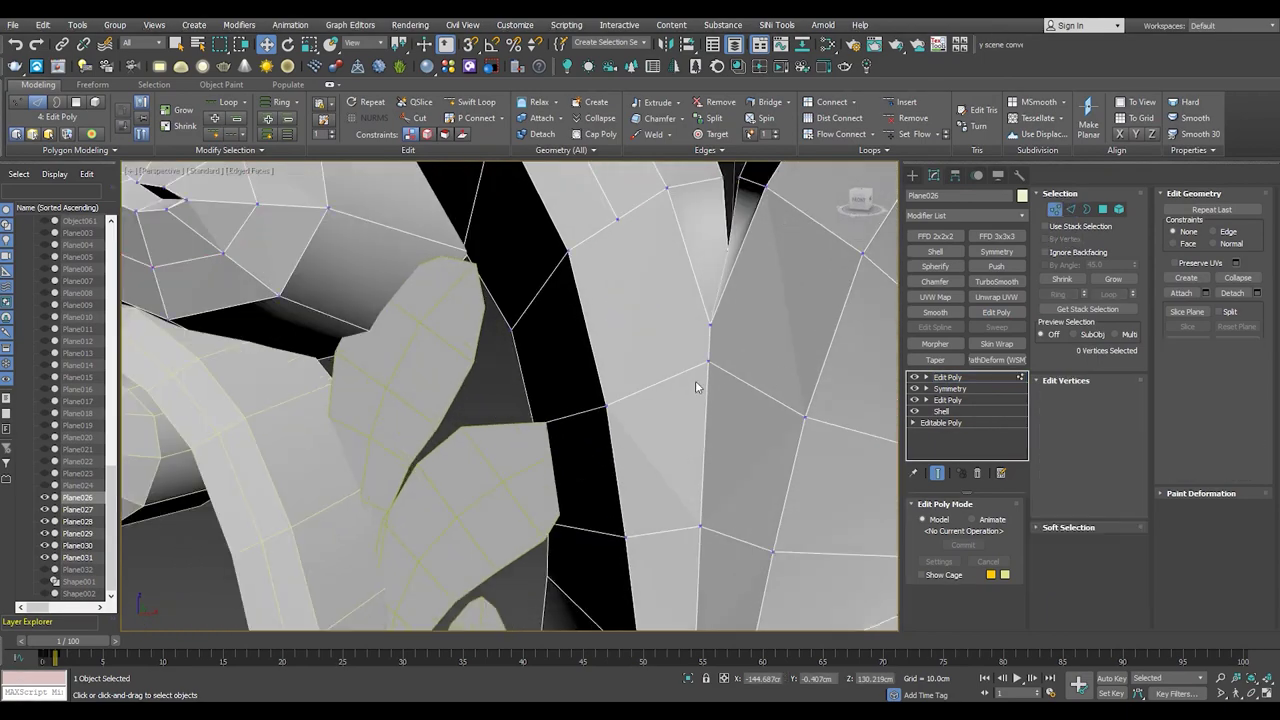
key("f")
key("F3")
scroll(771, 347, "up", 5)
scroll(864, 322, "up", 2)
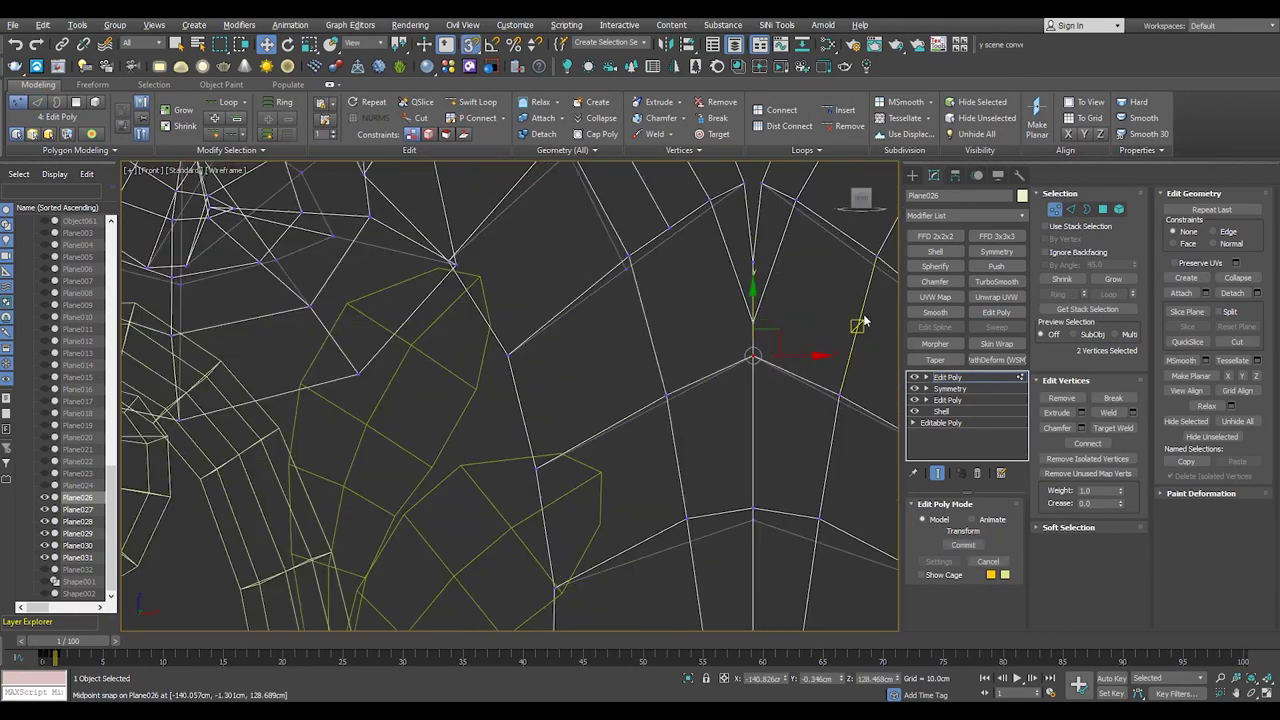
scroll(777, 353, "down", 2)
key("F3")
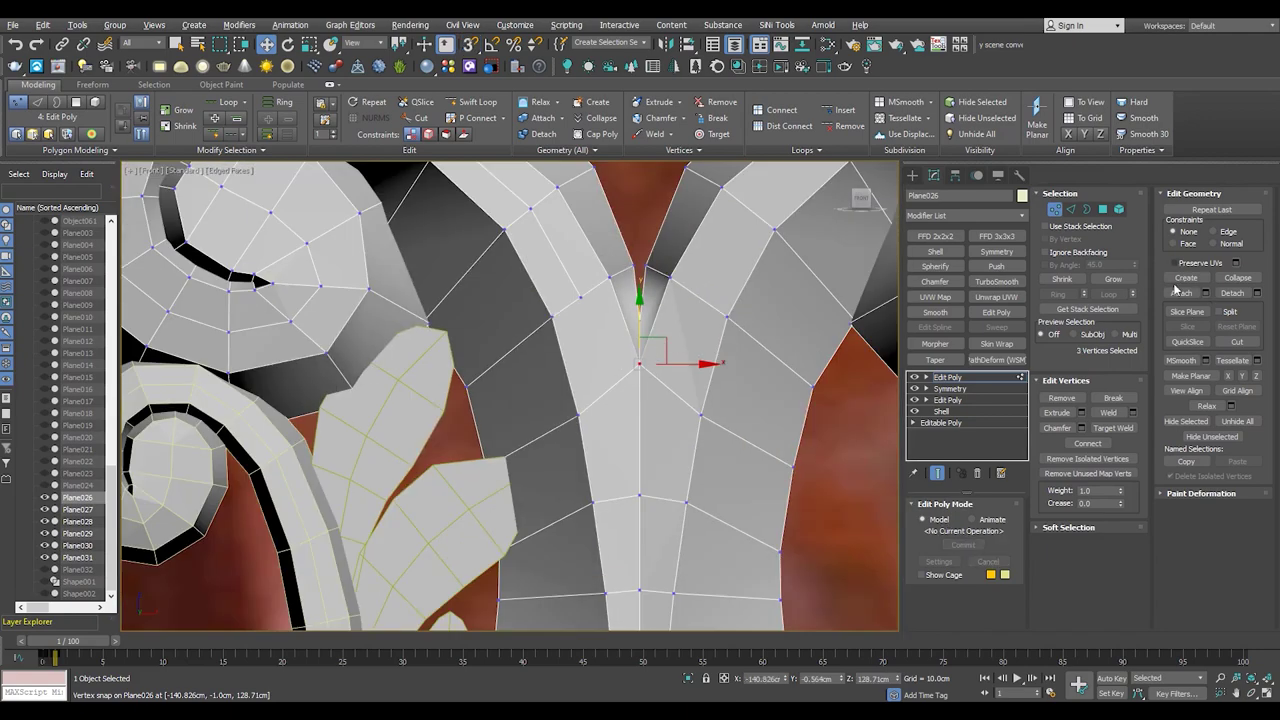
scroll(564, 372, "up", 2)
left_click_drag(564, 372, 497, 337)
- Target-weld the stray fork vertex onto its neighbour to tidy the mirrored joint
key("p")
mouse_move(640, 478)
middle_mouse_down("alt")
mouse_move(690, 373)
mouse_move(493, 392)
mouse_move(537, 405)
middle_mouse_up("alt")
left_click(739, 391, "ctrl")
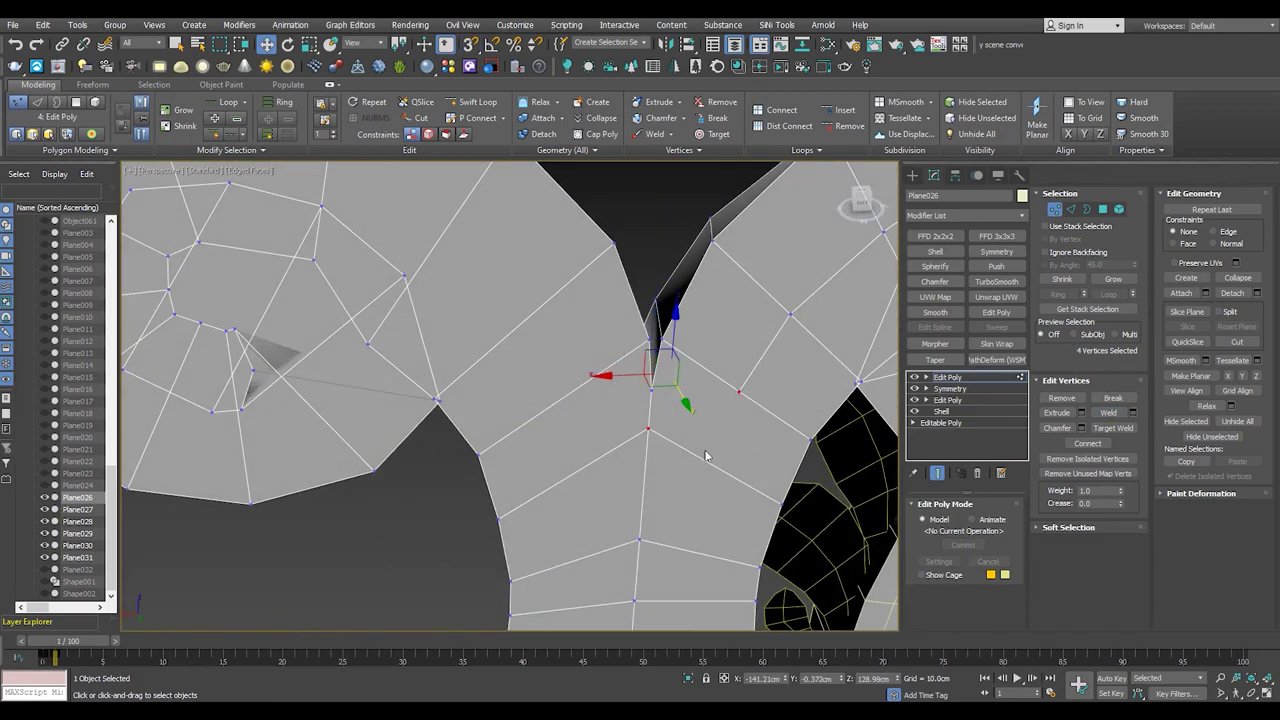
mouse_move(655, 415)
middle_mouse_down("alt")
mouse_move(749, 394)
mouse_move(655, 397)
mouse_move(646, 428)
mouse_move(586, 357)
mouse_move(640, 428)
mouse_move(742, 432)
mouse_move(600, 480)
middle_mouse_up("alt")
key("ctrl+shift+w")
key("w")
- Preview and remove the TurboSmooth, then select the scroll's edge loops in Edge mode
scroll(742, 432, "down", 5)
left_click(996, 281)
scroll(553, 514, "down", 2)
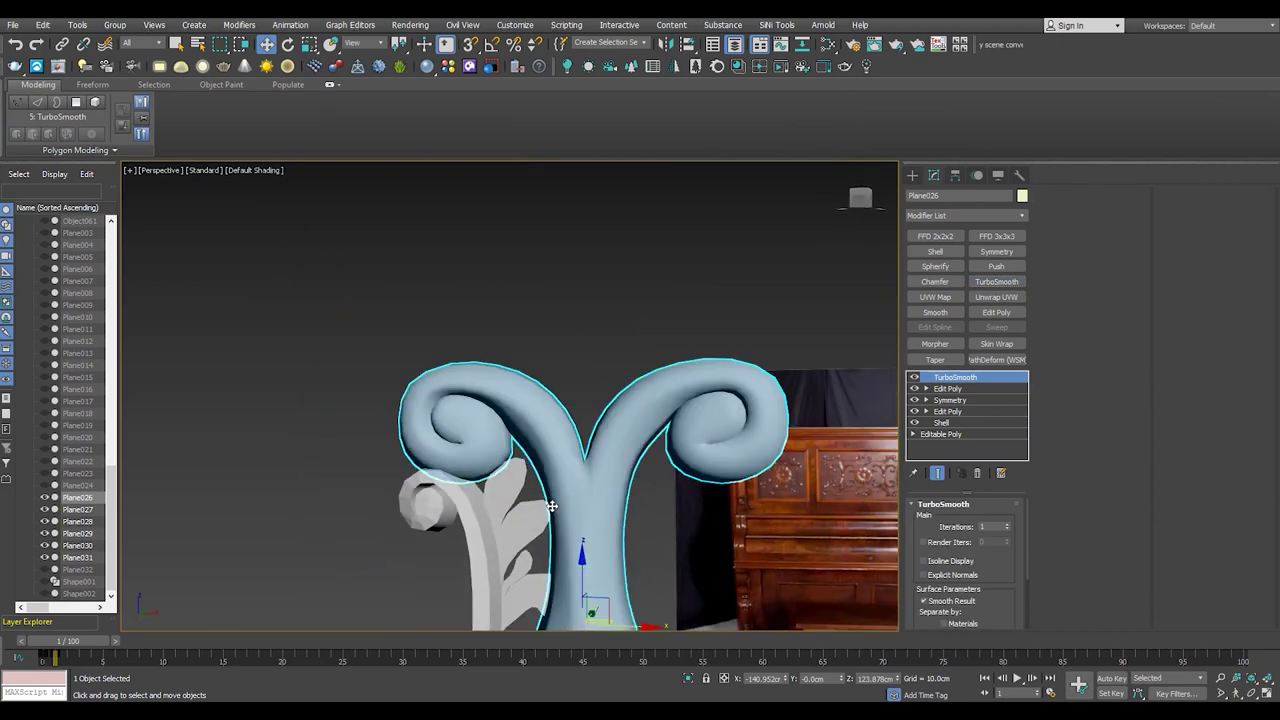
key("ctrl+z")
key("f")
key("F4")
scroll(573, 429, "down", 4)
scroll(572, 355, "up", 4)
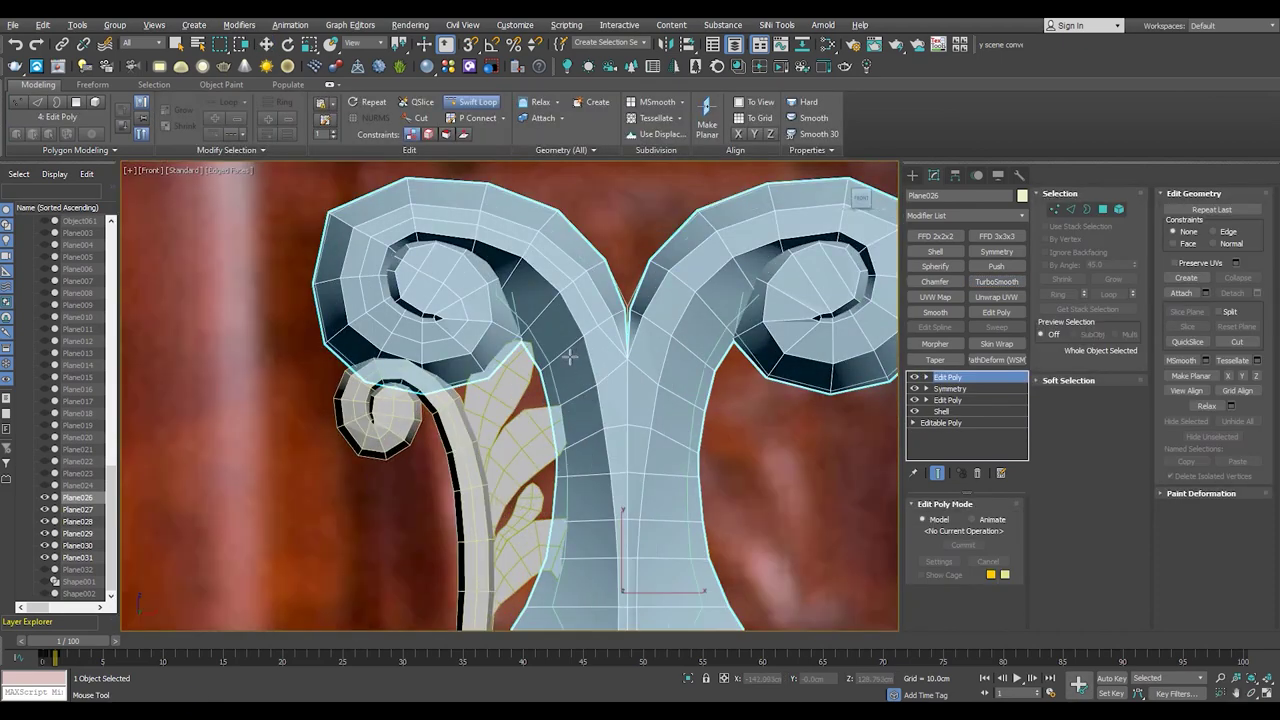
key("p")
mouse_move(565, 364)
middle_mouse_down("alt")
mouse_move(590, 437)
mouse_move(524, 306)
middle_mouse_up("alt")
key("2")
scroll(524, 306, "up", 3)
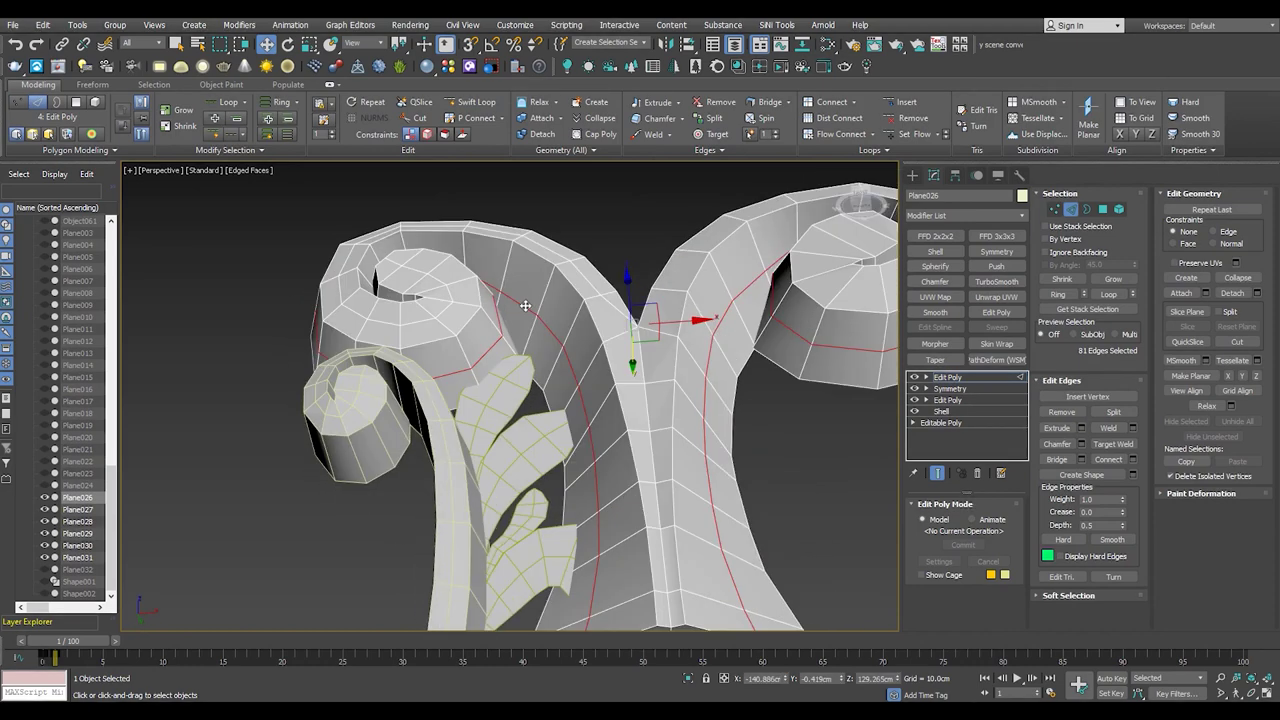
- Shift an edge loop to reshape the stem, then select edges across the scroll top
left_click(602, 592, "ctrl")
middle_click_drag(602, 592, 605, 530)
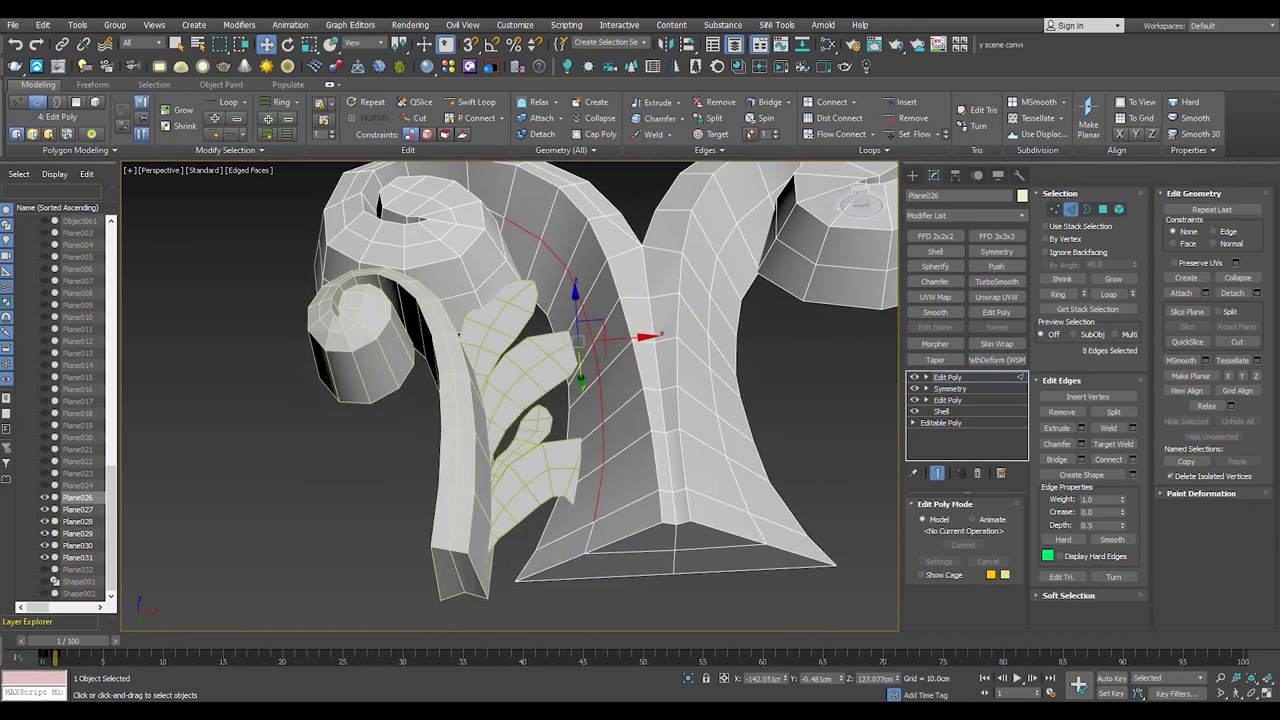
left_click_drag(598, 285, 716, 446)
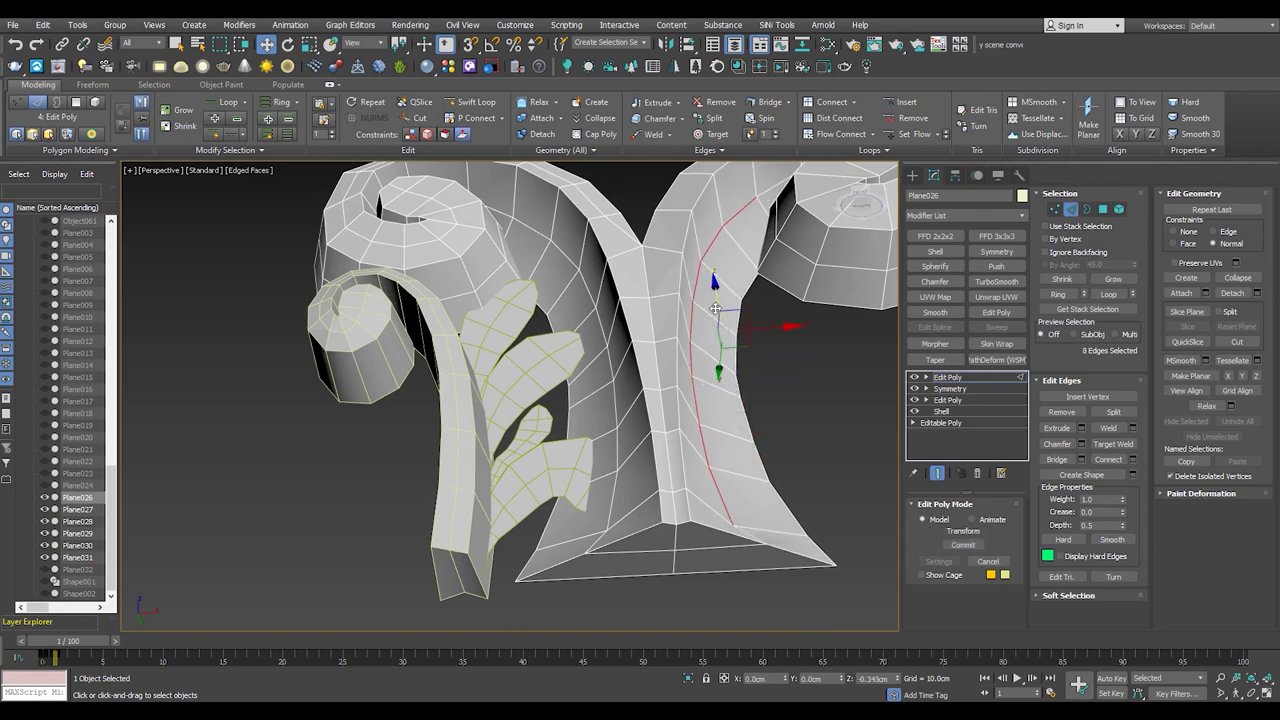
scroll(716, 309, "up", 2)
mouse_move(716, 309)
middle_mouse_down("alt")
mouse_move(600, 380)
mouse_move(339, 416)
middle_mouse_up("alt")
scroll(441, 416, "up", 4)
left_click(339, 416)
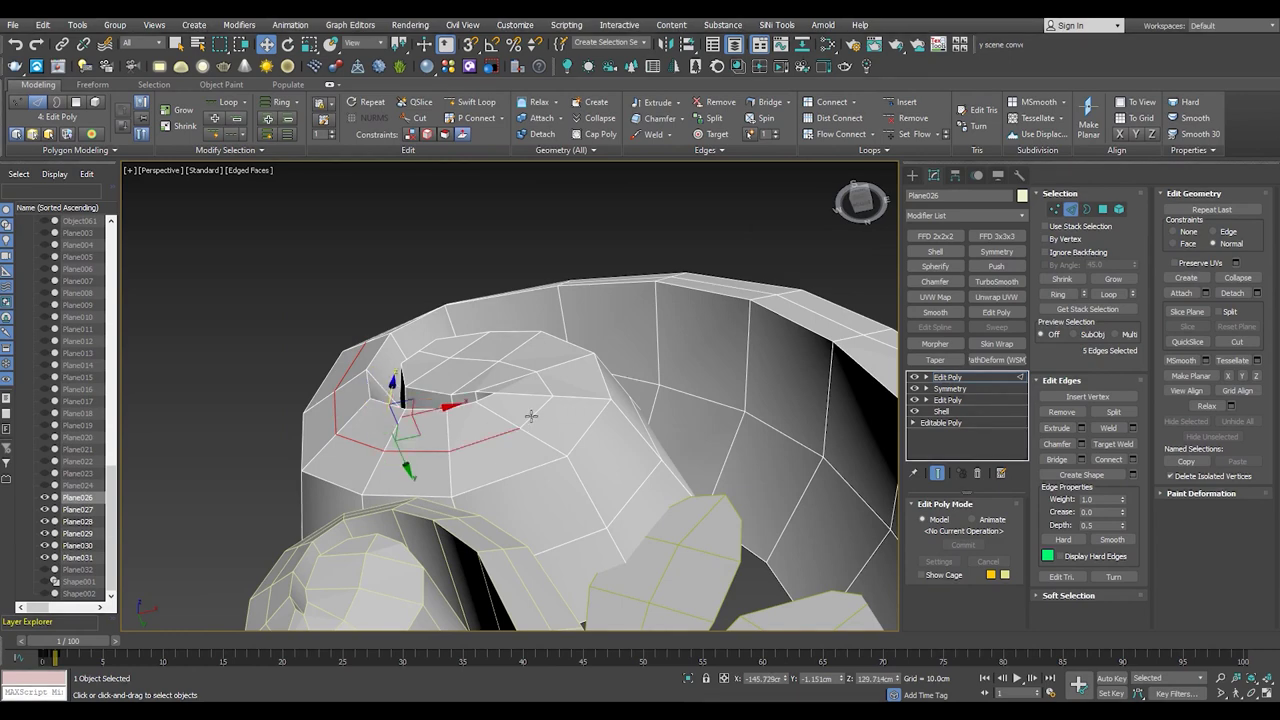
middle_click_drag(467, 362, 460, 453, "alt")
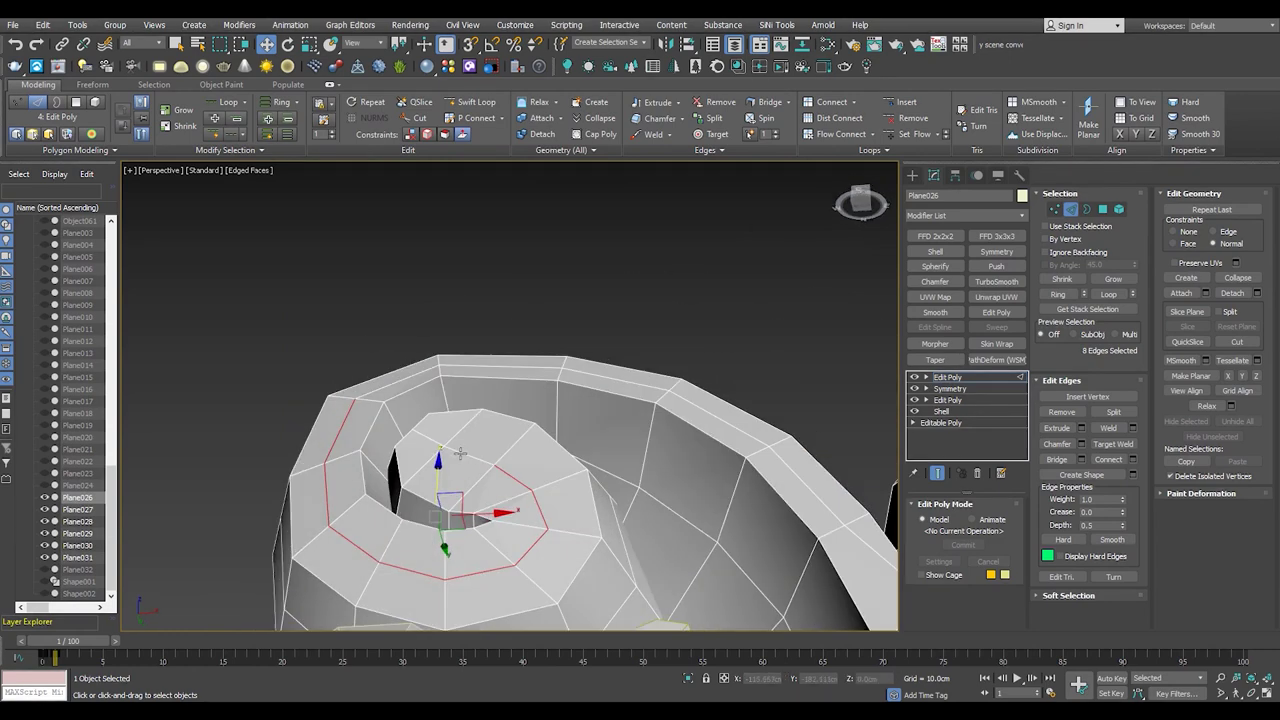
left_click(531, 368, "ctrl")
mouse_move(531, 368)
middle_mouse_down("alt")
mouse_move(460, 450)
mouse_move(417, 276)
middle_mouse_up("alt")
scroll(463, 441, "up", 5)
- Select edges inside the right spiral's band
key("1")
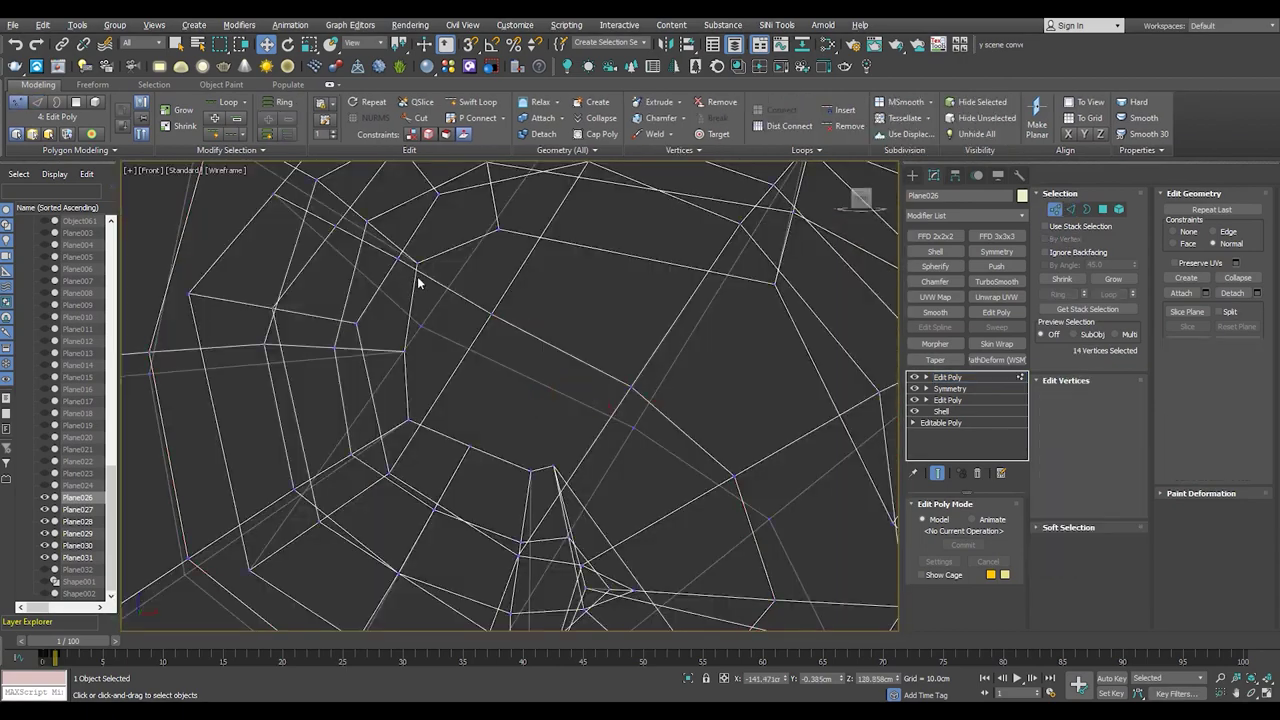
scroll(430, 366, "up", 3)
key("2")
left_click(389, 331)
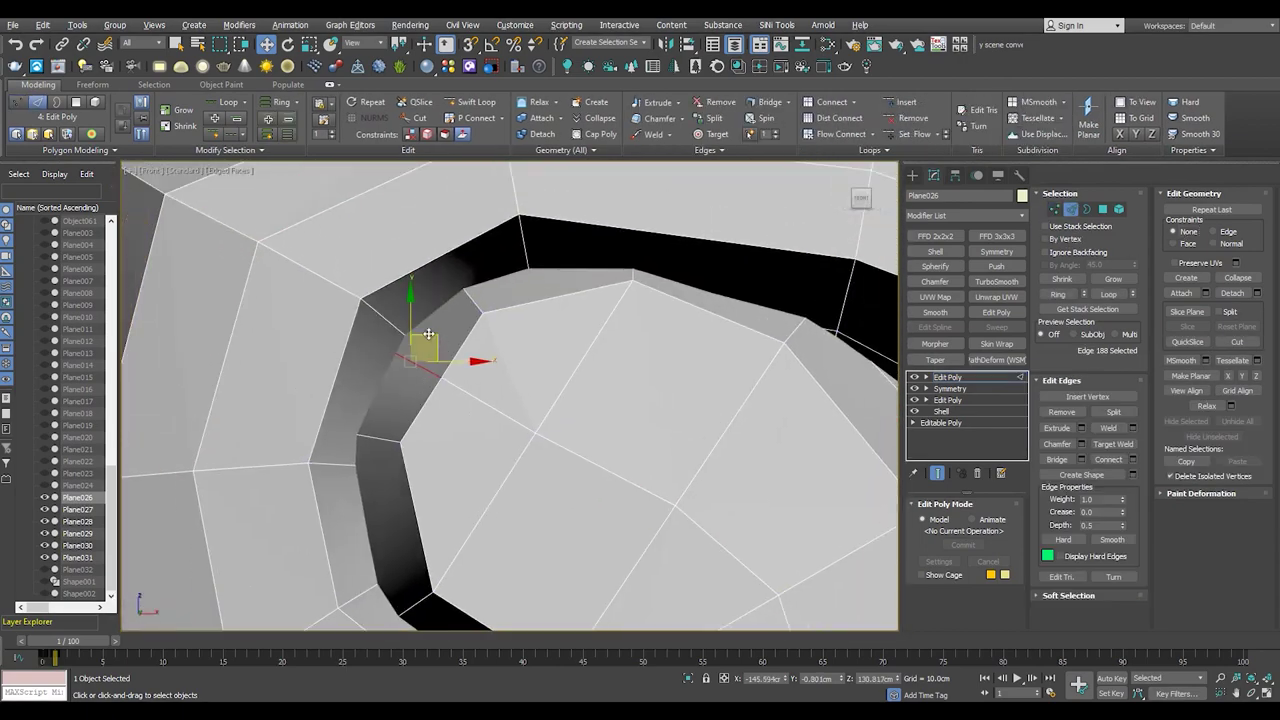
scroll(594, 345, "down", 4)
scroll(594, 345, "down", 3)
key("alt+w")
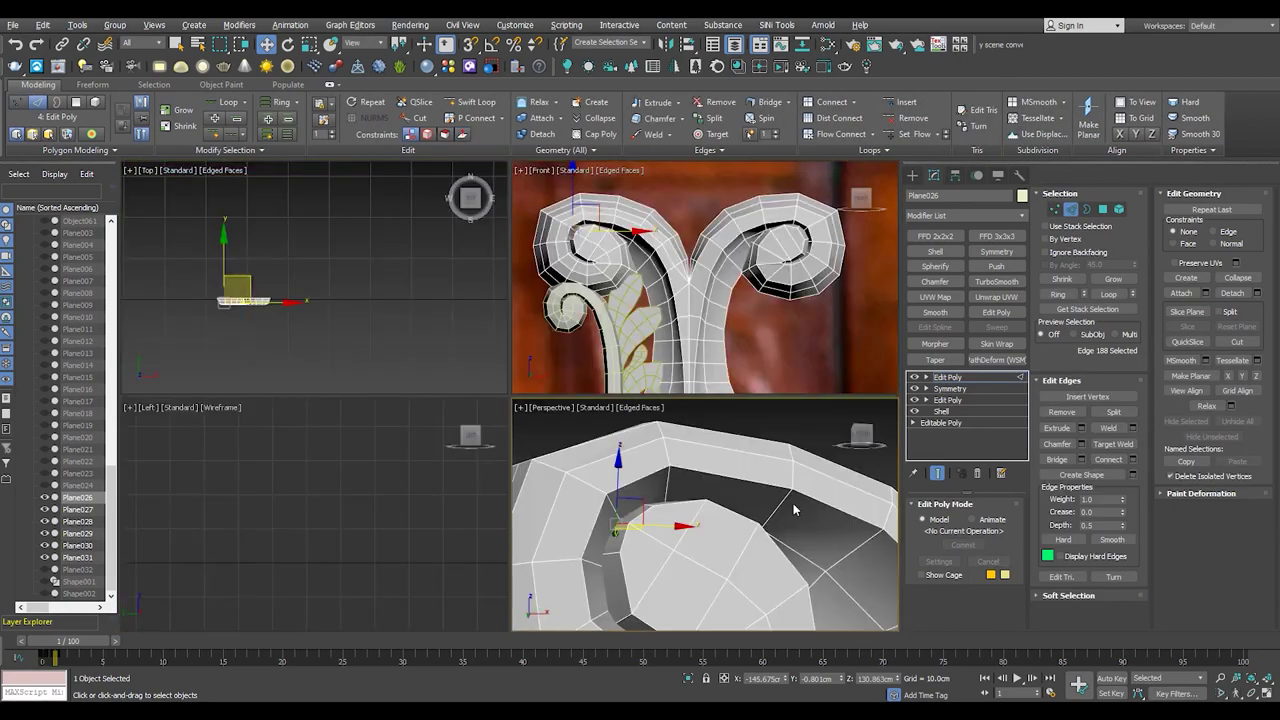
key("alt+w")
scroll(546, 393, "up", 2)
left_click(546, 393)
key("alt+w")
key("alt+w")
key("F3")
- In the front view, select the lower-right vertex of the spiral band using wireframe display
key("1")
scroll(700, 329, "up", 2)
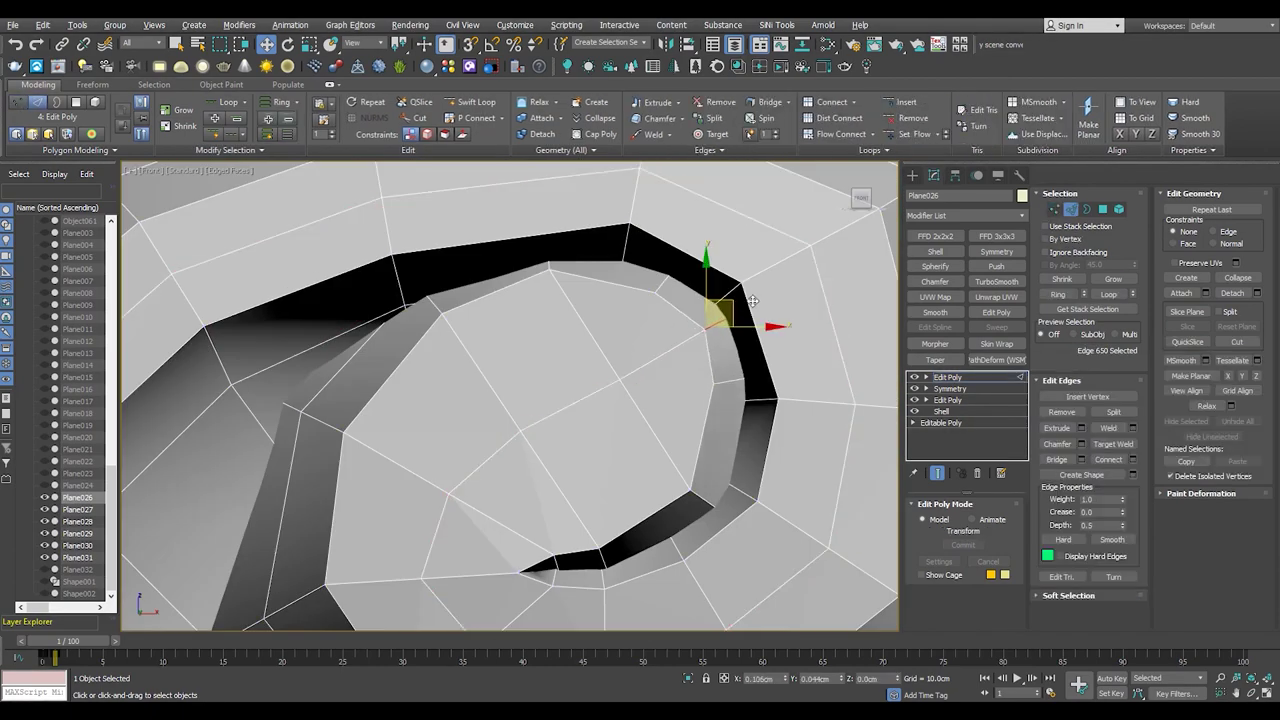
key("F3")
scroll(720, 263, "up", 1)
key("F3")
middle_click_drag(680, 298, 638, 241)
key("F3")
left_click(662, 466)
key("F3")
key("p")
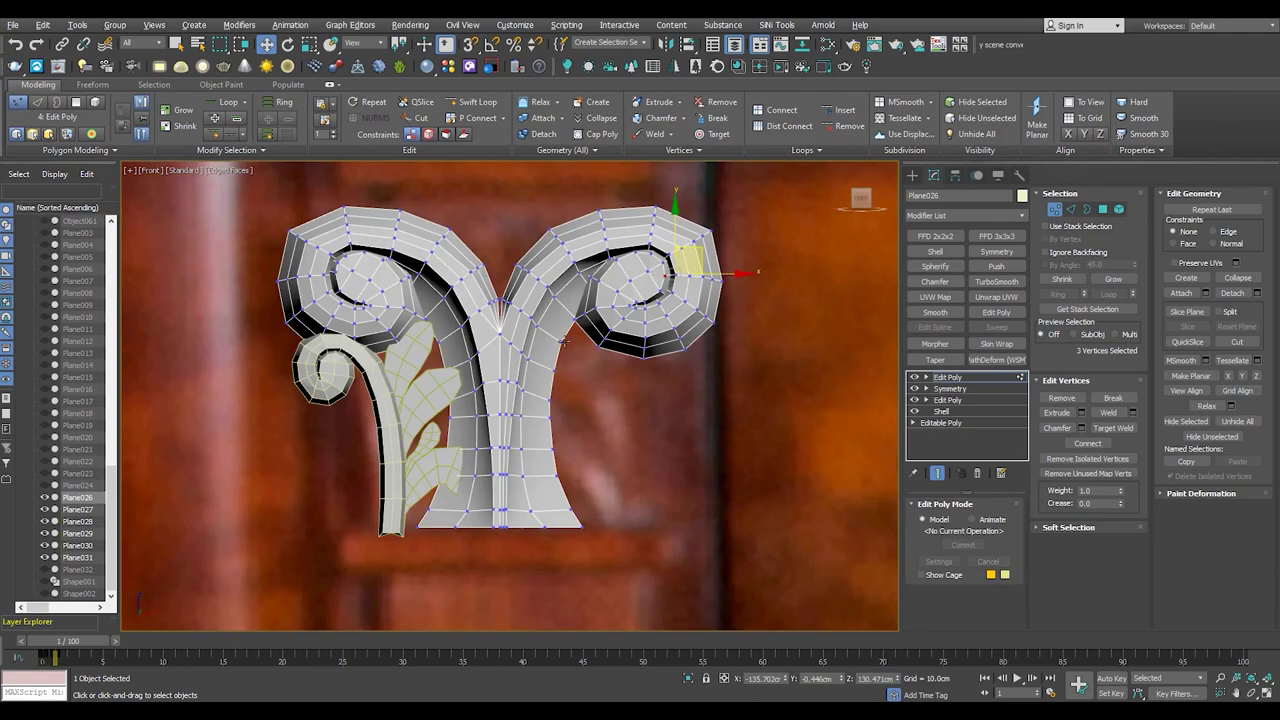
scroll(600, 300, "up", 3)
key("2")
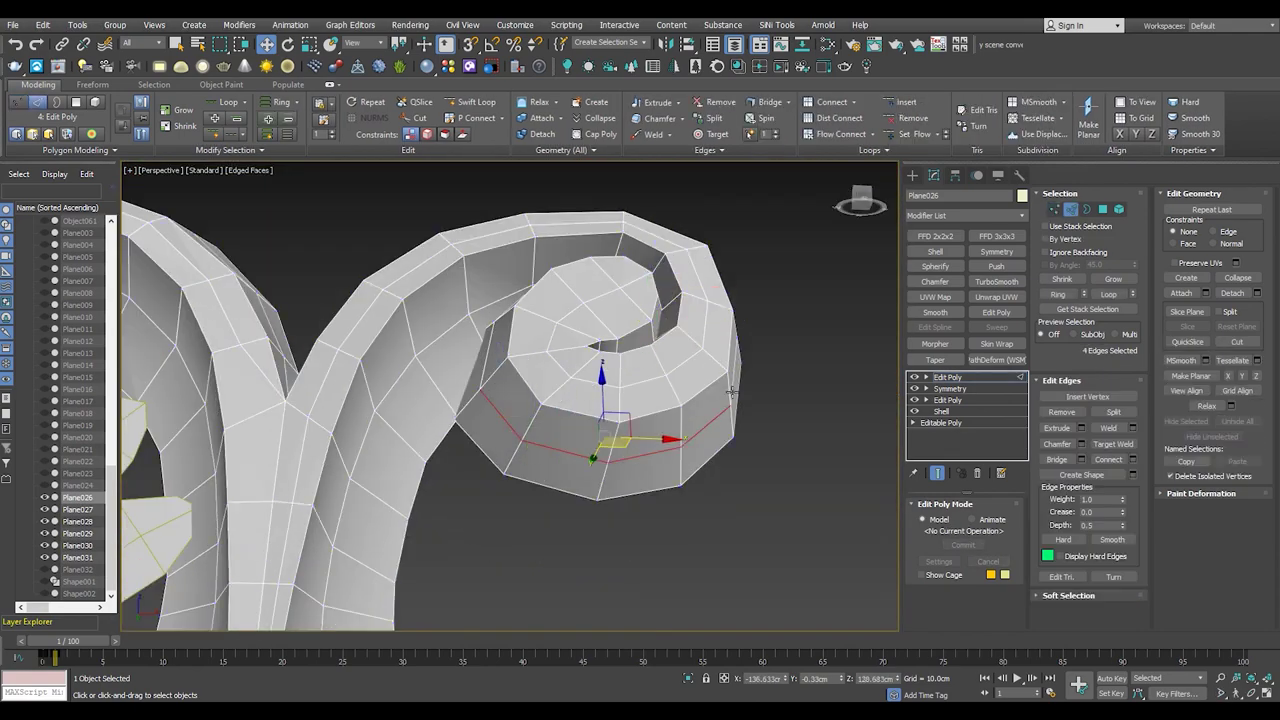
- Extend the edge selection under and along the right spiral
left_click(725, 408, "ctrl")
middle_click_drag(725, 408, 622, 405, "alt")
left_click(584, 345, "ctrl")
middle_click_drag(584, 345, 872, 381, "alt")
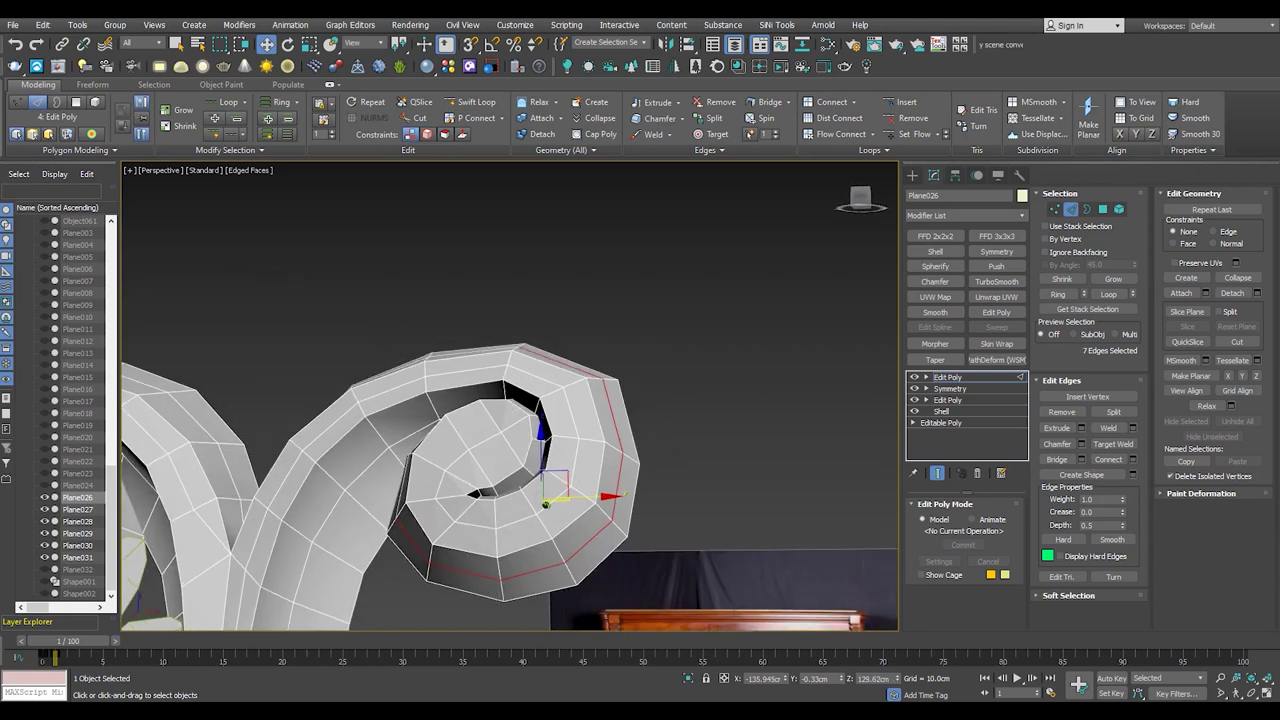
scroll(600, 380, "up", 3)
mouse_move(614, 394)
middle_mouse_down("alt")
mouse_move(580, 371)
mouse_move(590, 357)
middle_mouse_up("alt")
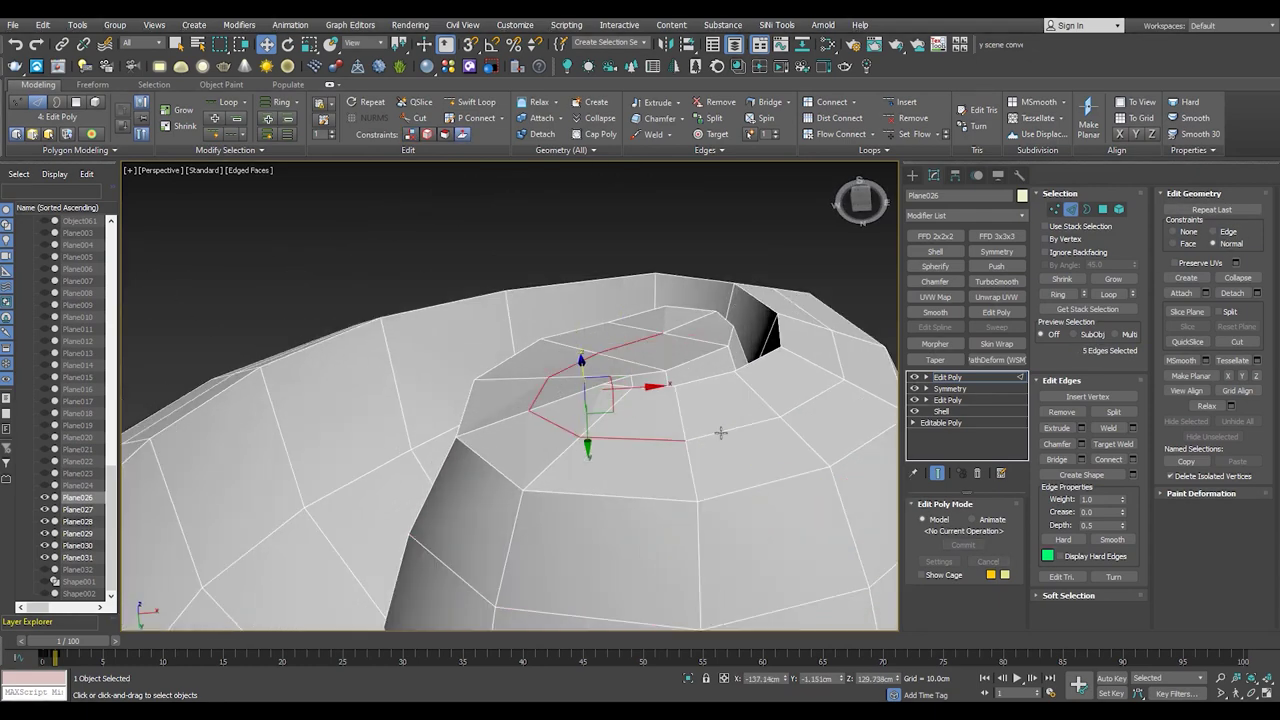
left_click(831, 365, "ctrl")
middle_click_drag(831, 365, 696, 302, "alt")
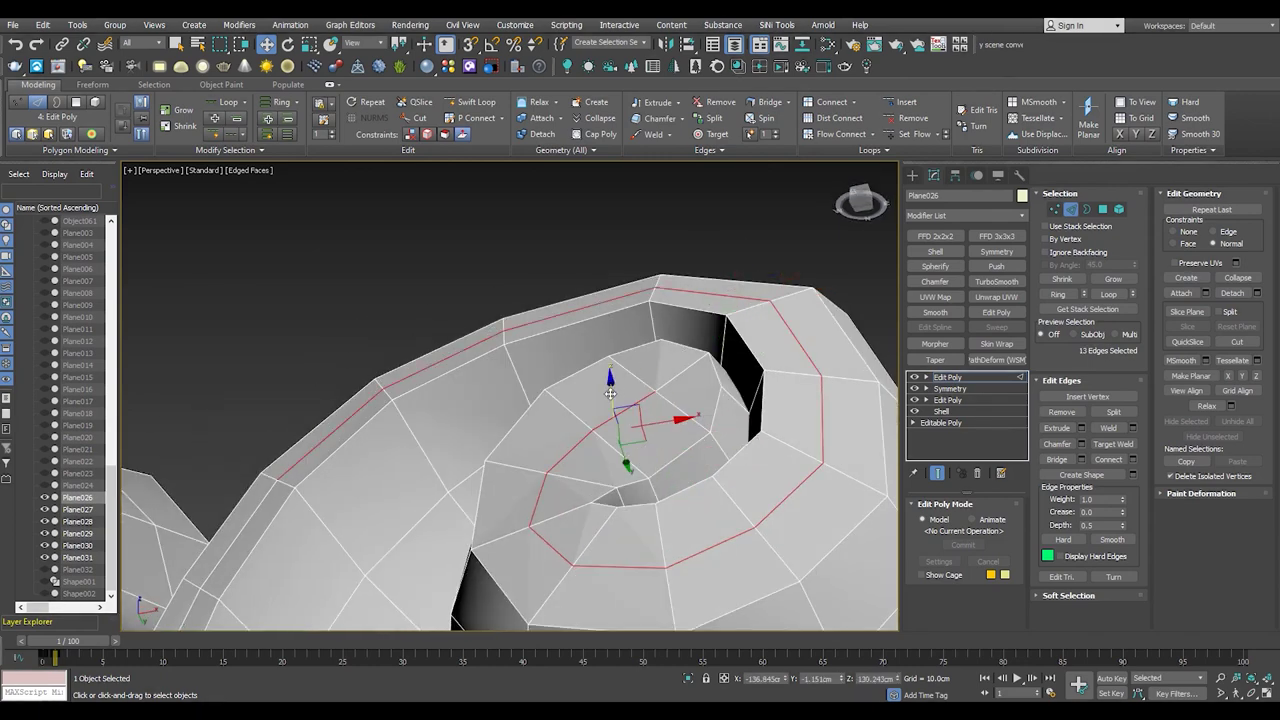
middle_click_drag(610, 393, 640, 380, "alt")
- Select the bottom edge of the ornament's base
key("f")
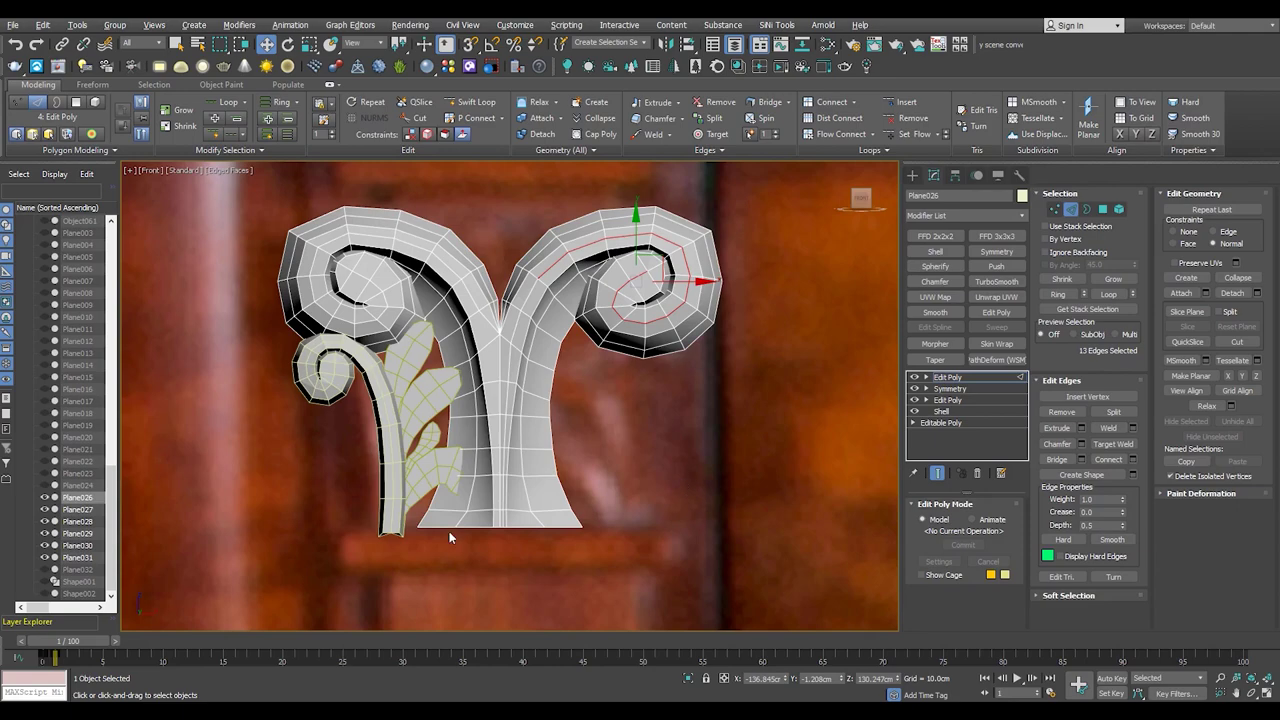
scroll(449, 537, "up", 4)
key("alt+w")
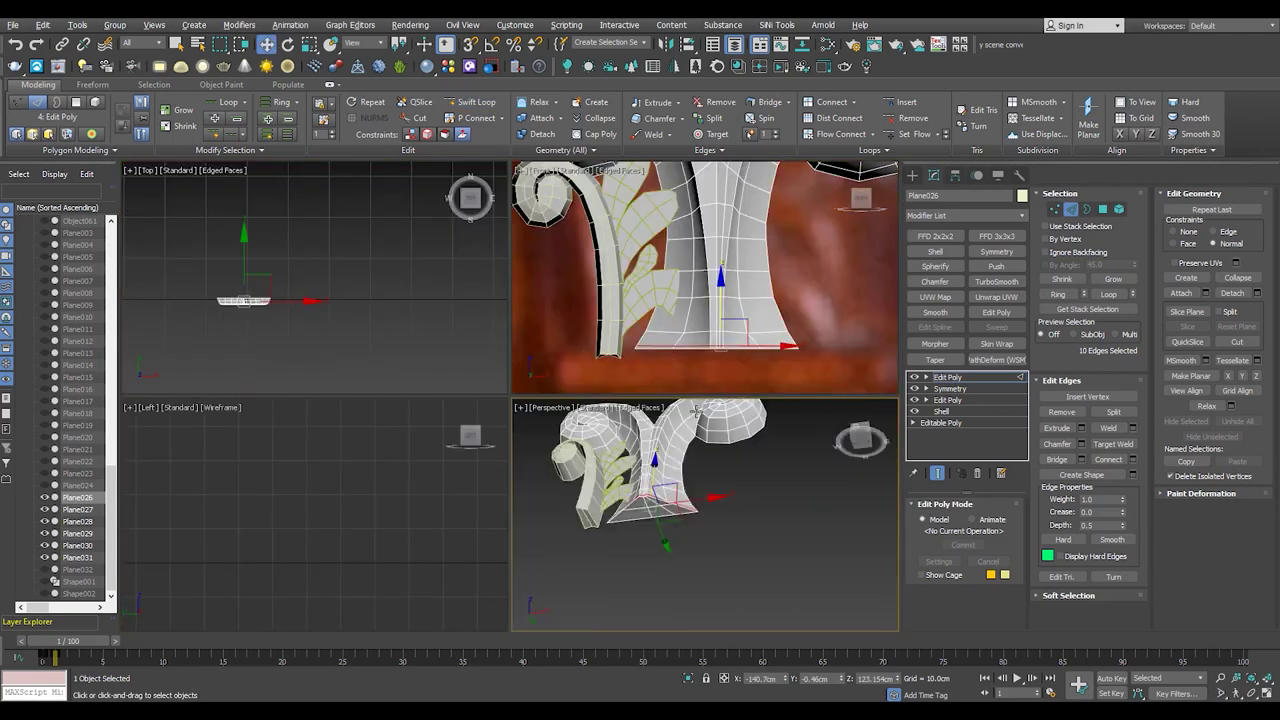
key("alt+w")
scroll(496, 346, "up", 5)
middle_click_drag(520, 360, 496, 346, "alt")
scroll(497, 346, "down", 1)
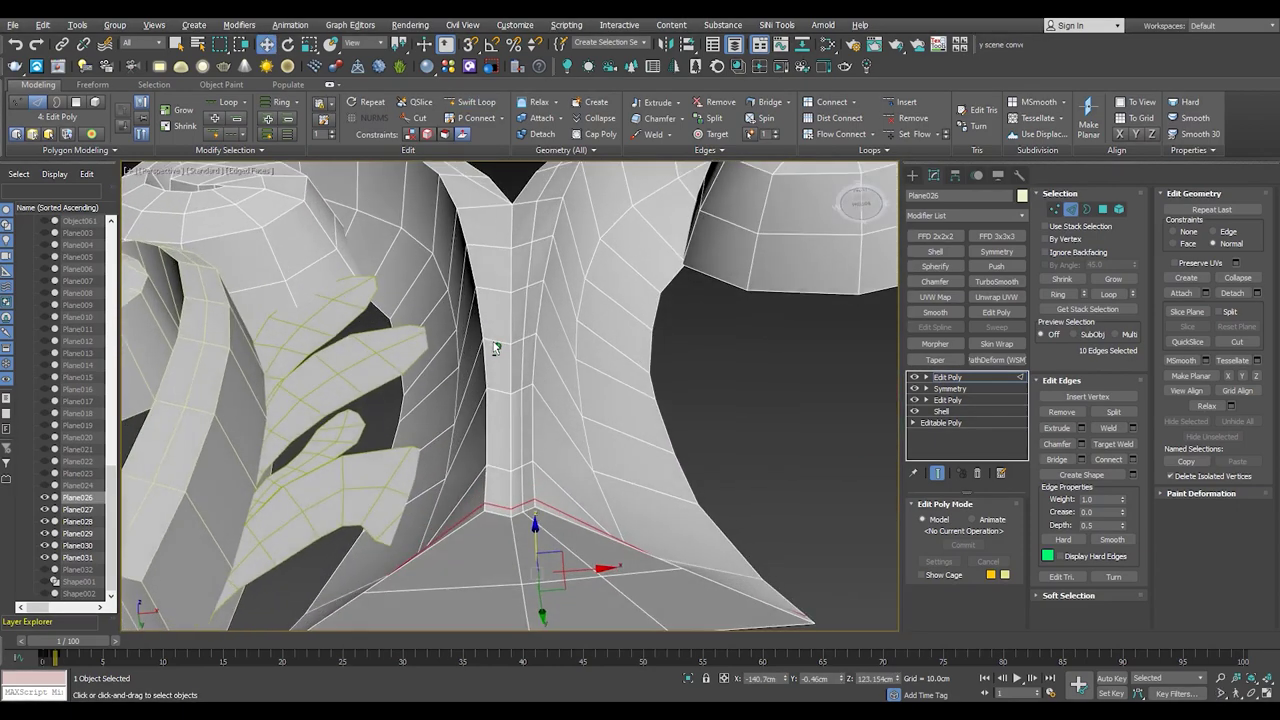
scroll(497, 346, "down", 4)
scroll(523, 506, "up", 5)
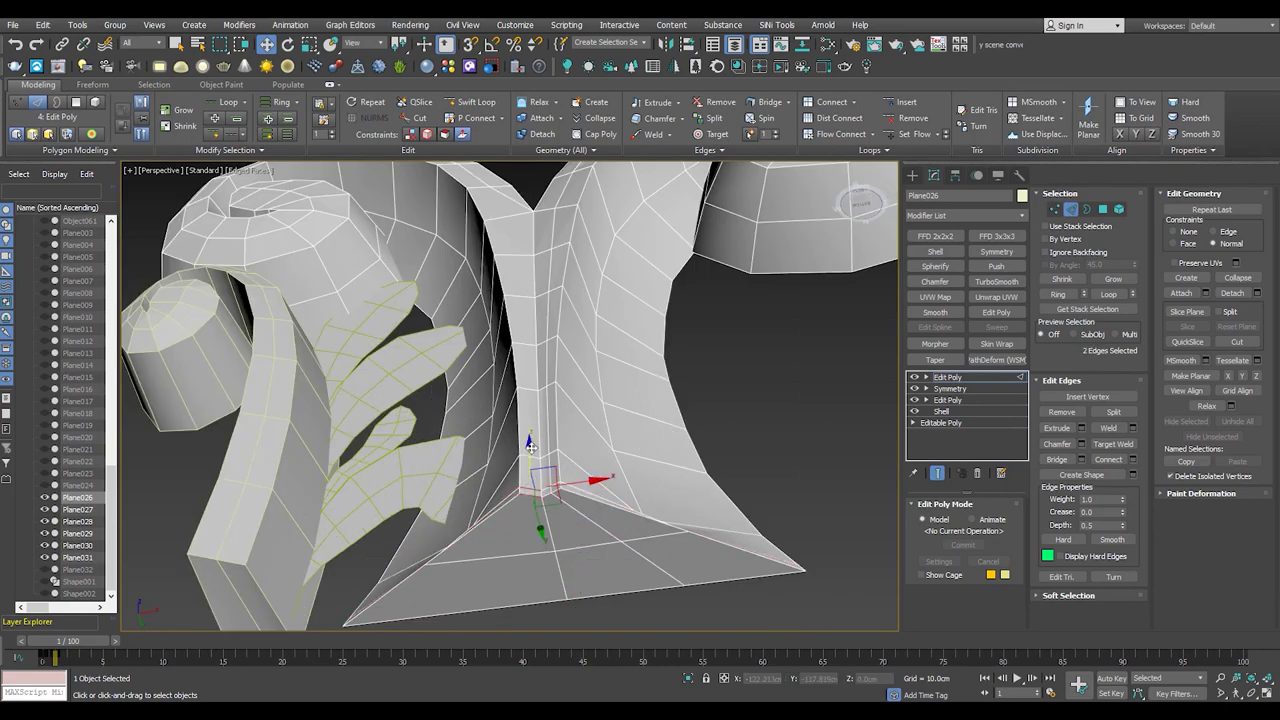
left_click(527, 605, "ctrl")
mouse_move(527, 605)
middle_mouse_down("alt")
mouse_move(654, 557)
mouse_move(467, 478)
middle_mouse_up("alt")
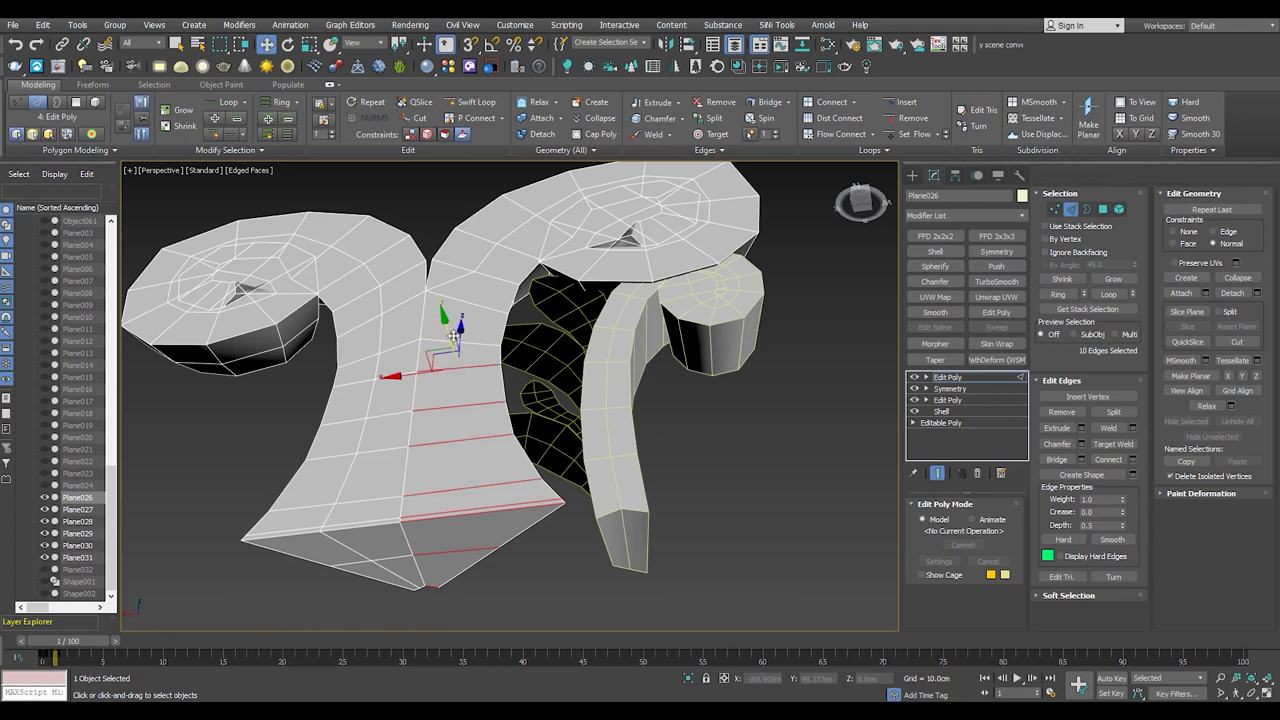
- Select the edge loop running up the central stem, ready to move it
key("1")
scroll(459, 308, "up", 5)
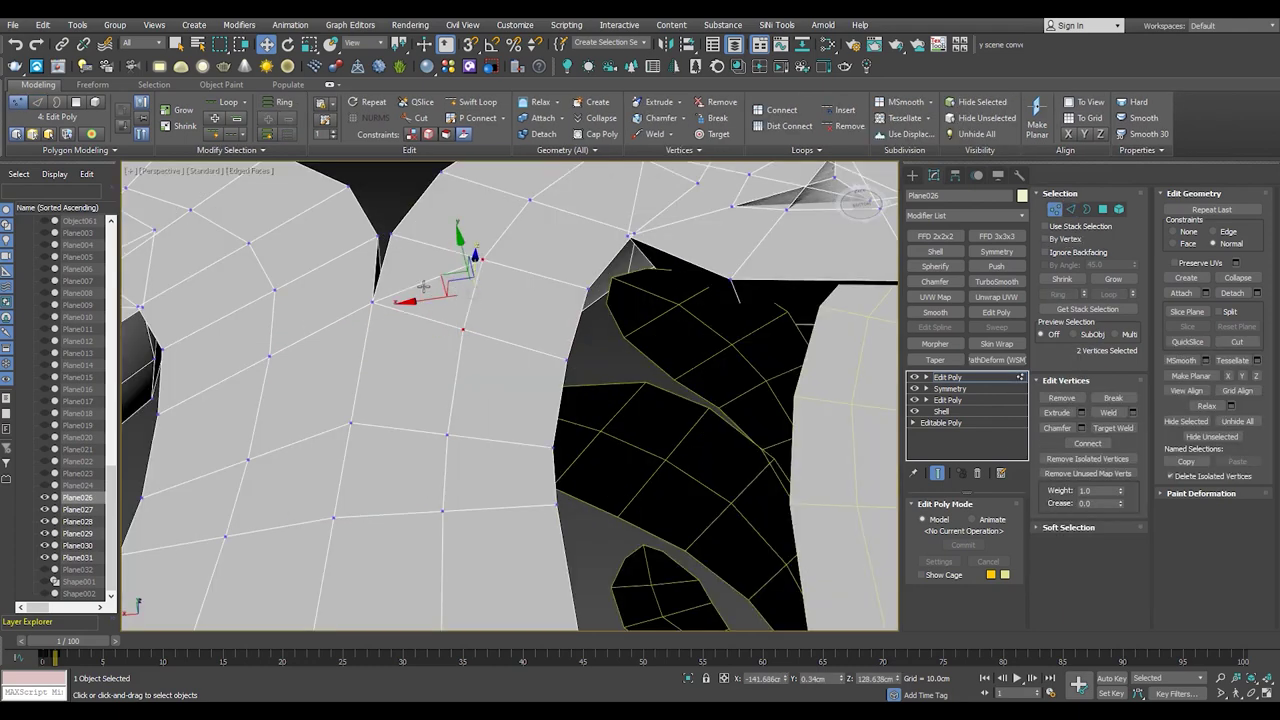
key("2")
scroll(424, 289, "down", 5)
middle_click_drag(414, 279, 677, 289, "alt")
scroll(569, 301, "up", 5)
middle_click_drag(569, 301, 555, 378, "alt")
left_click(508, 173)
scroll(492, 226, "down", 3)
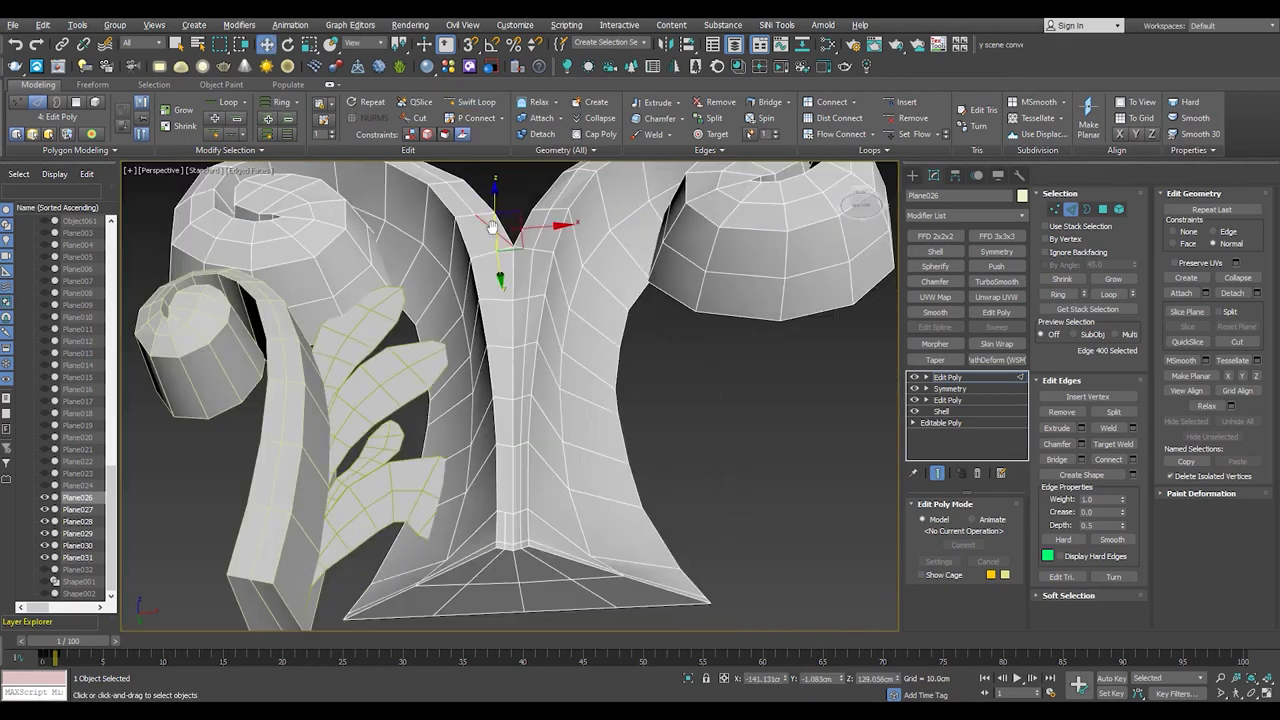
double_click(495, 260)
key("w")
scroll(521, 369, "up", 3)
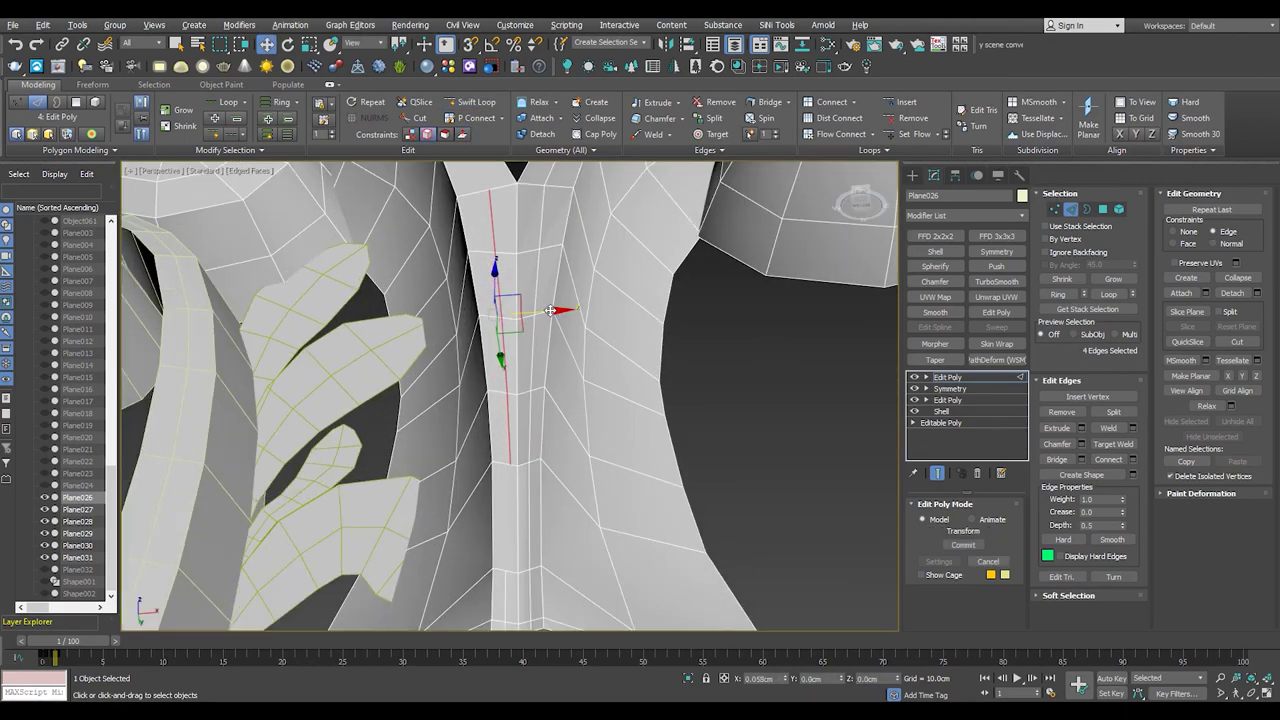
- Adjust vertices at the stem top, then return to object level with plain shading
middle_click_drag(517, 454, 505, 517, "alt")
key("1")
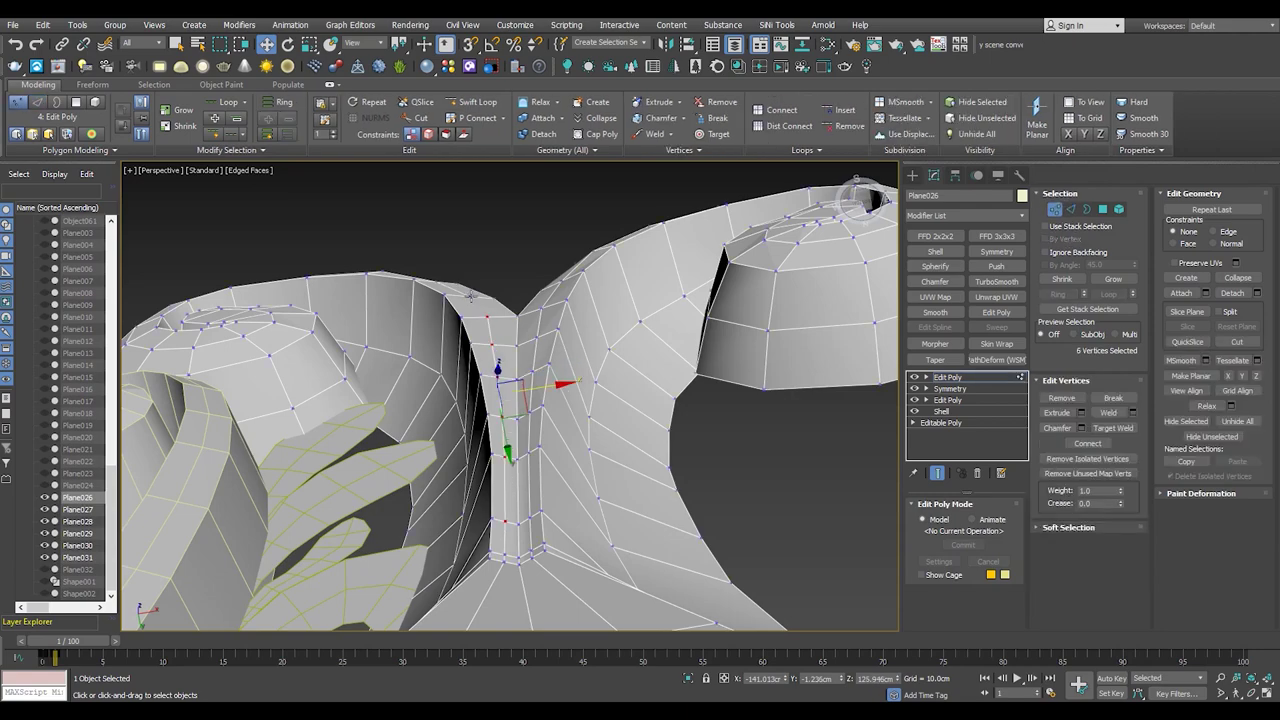
middle_click_drag(443, 289, 470, 330, "alt")
key("1")
key("F4")
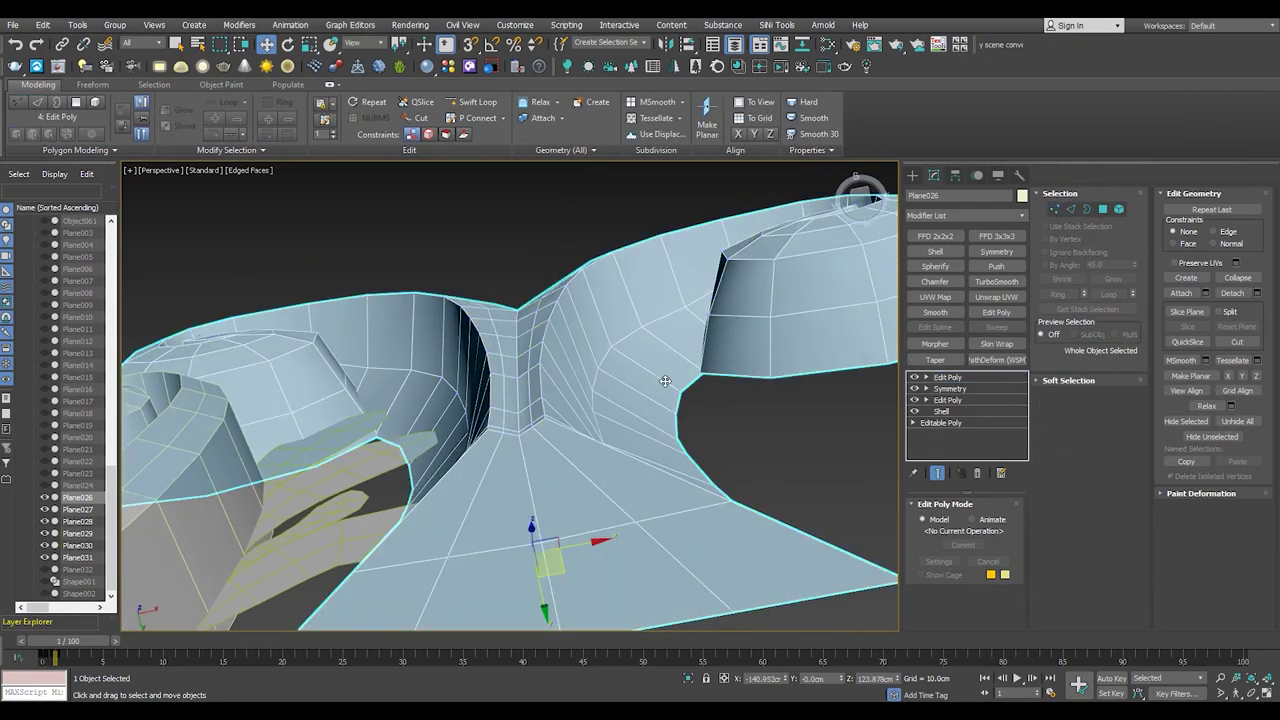
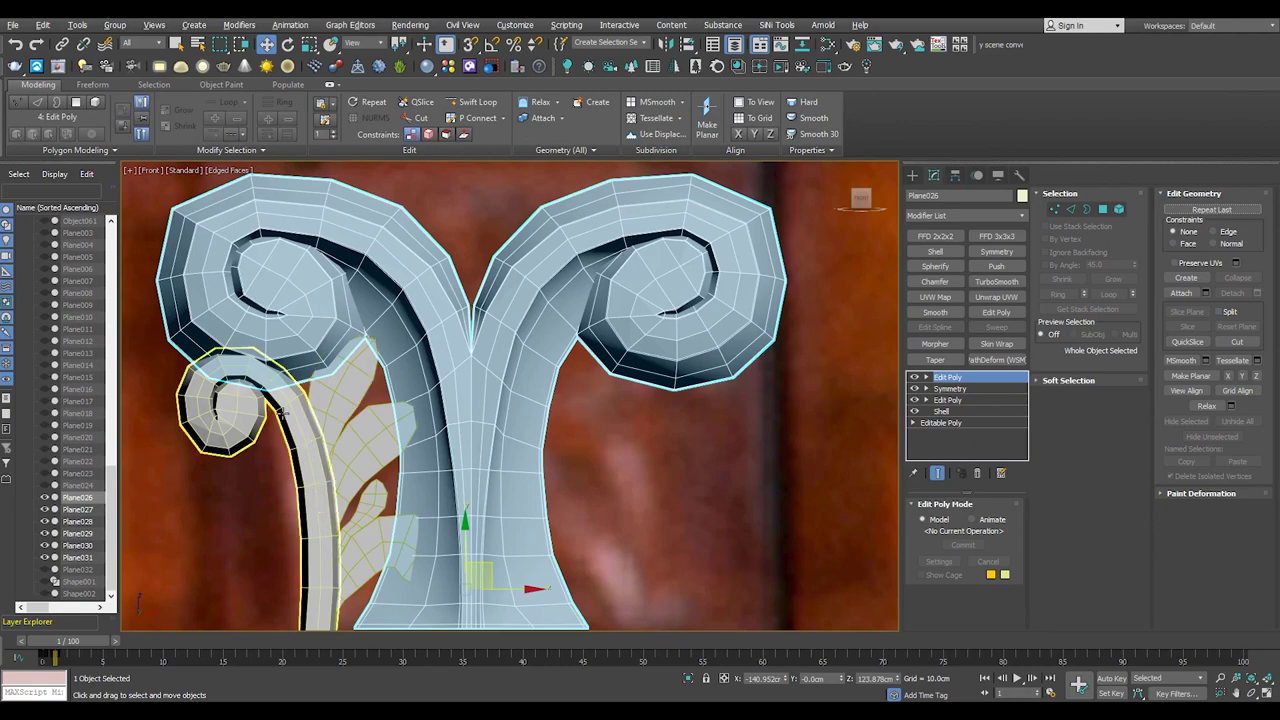
- Select the left curl piece Plane027 and add a Swift Loop edge loop across the curl
key("p")
middle_click_drag(283, 410, 444, 392, "alt")
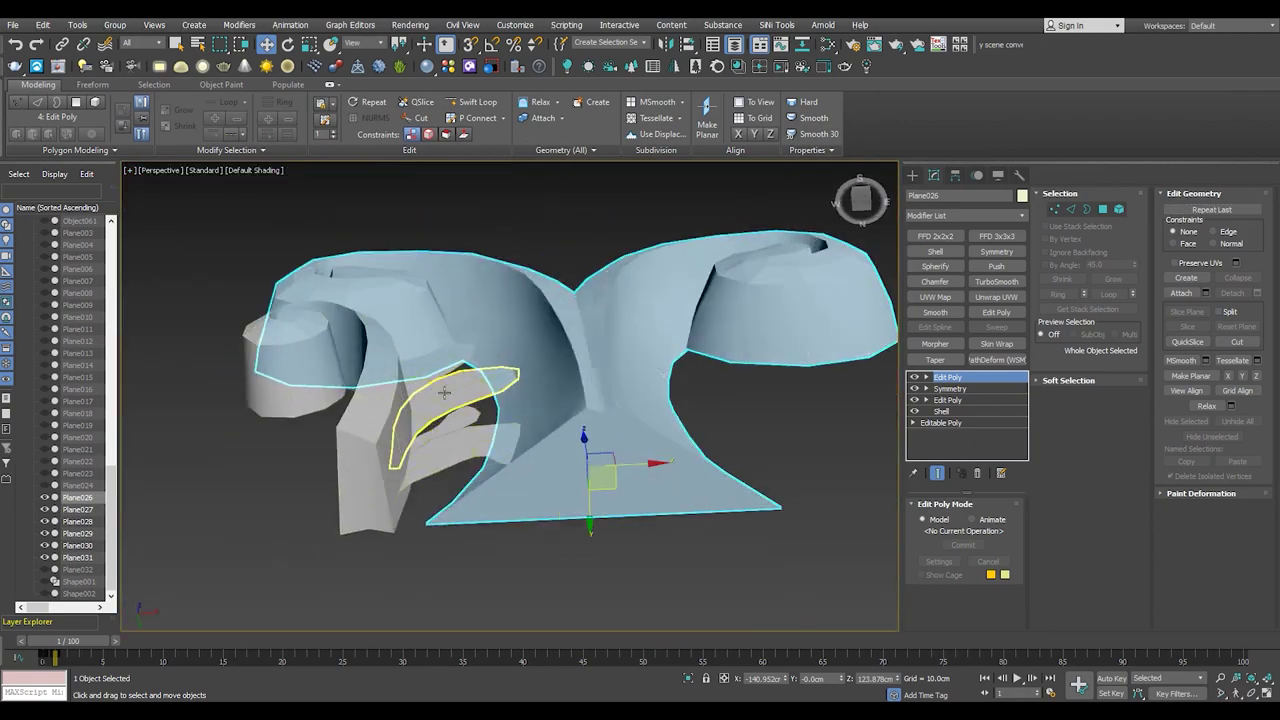
scroll(444, 392, "up", 3)
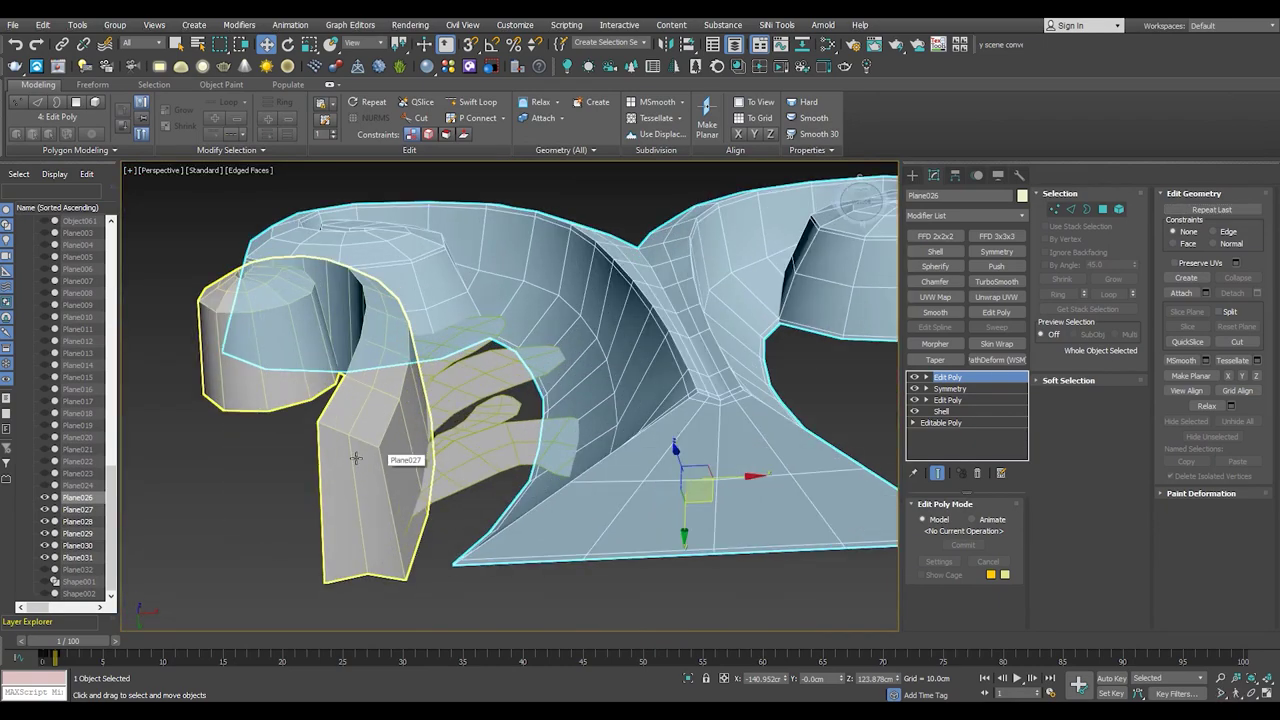
left_click(355, 458)
mouse_move(355, 458)
middle_mouse_down("alt")
mouse_move(475, 484)
mouse_move(529, 428)
middle_mouse_up("alt")
scroll(500, 460, "up", 2)
scroll(480, 370, "up", 3)
scroll(432, 312, "up", 2)
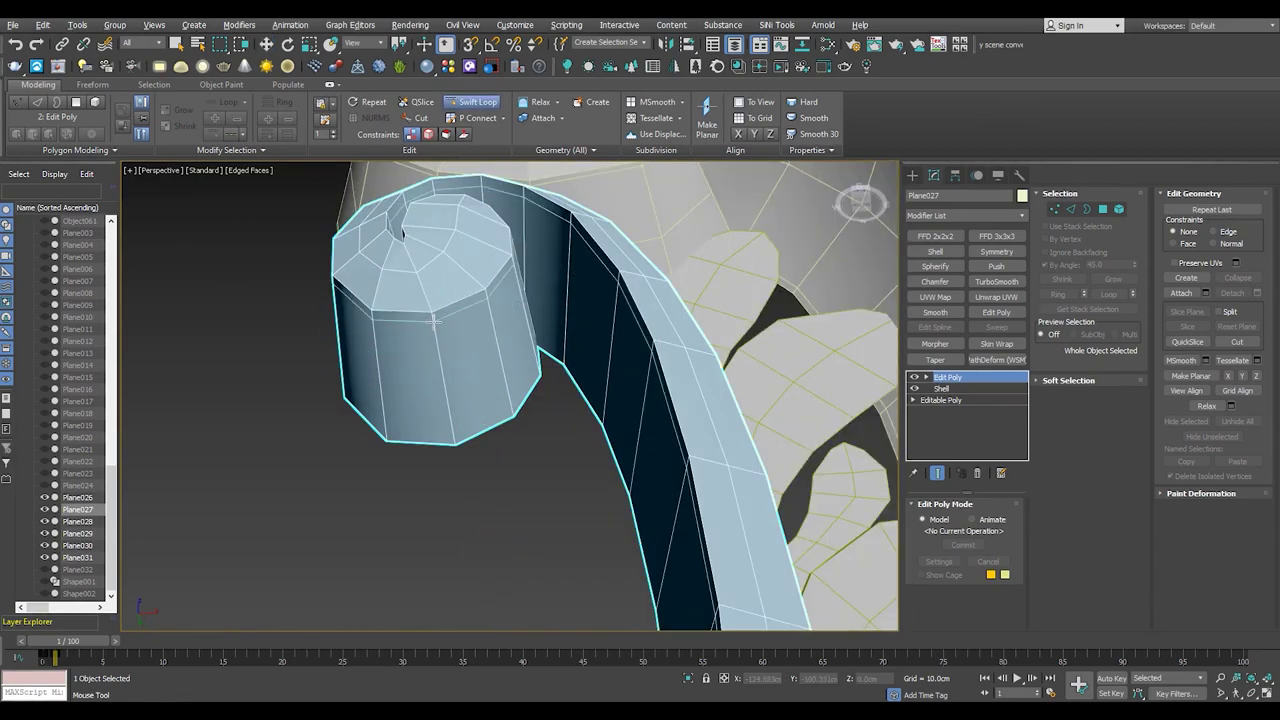
left_click(380, 418)
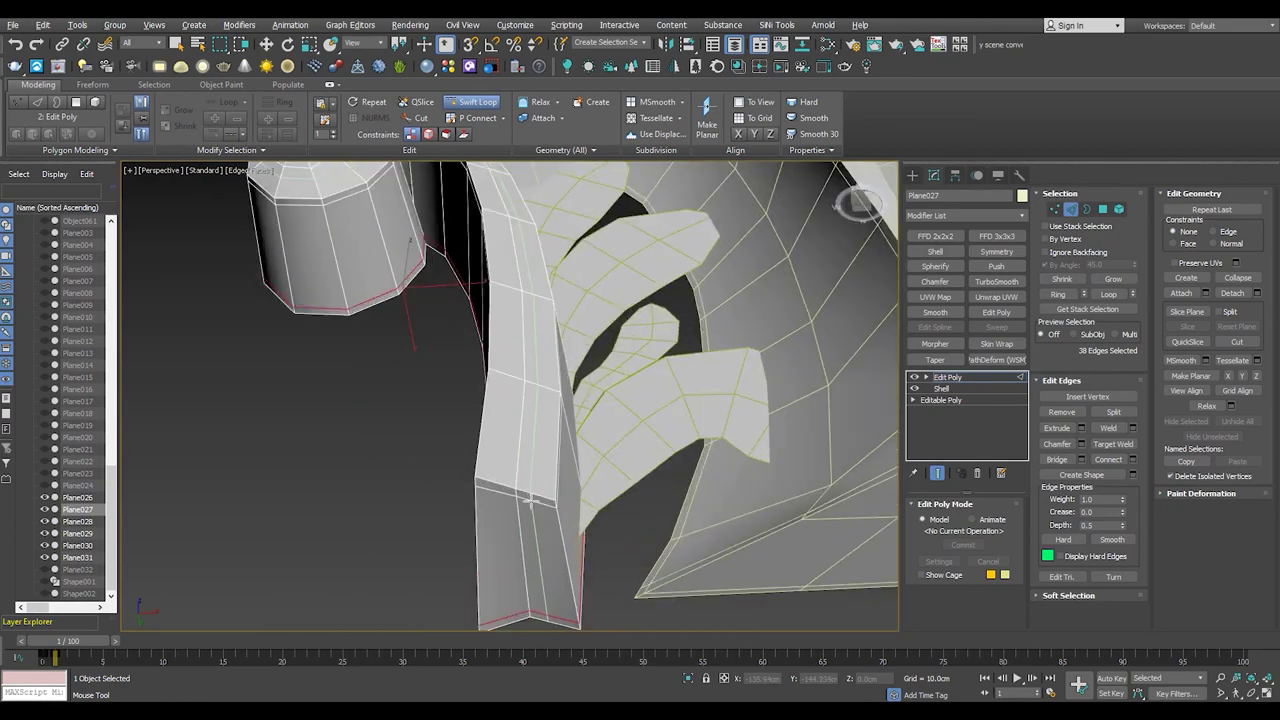
middle_click_drag(380, 418, 600, 300)
- Add a TurboSmooth modifier to Plane027 and show its edged faces
left_click(947, 377)
scroll(600, 350, "down", 3)
middle_click_drag(600, 350, 560, 350, "alt")
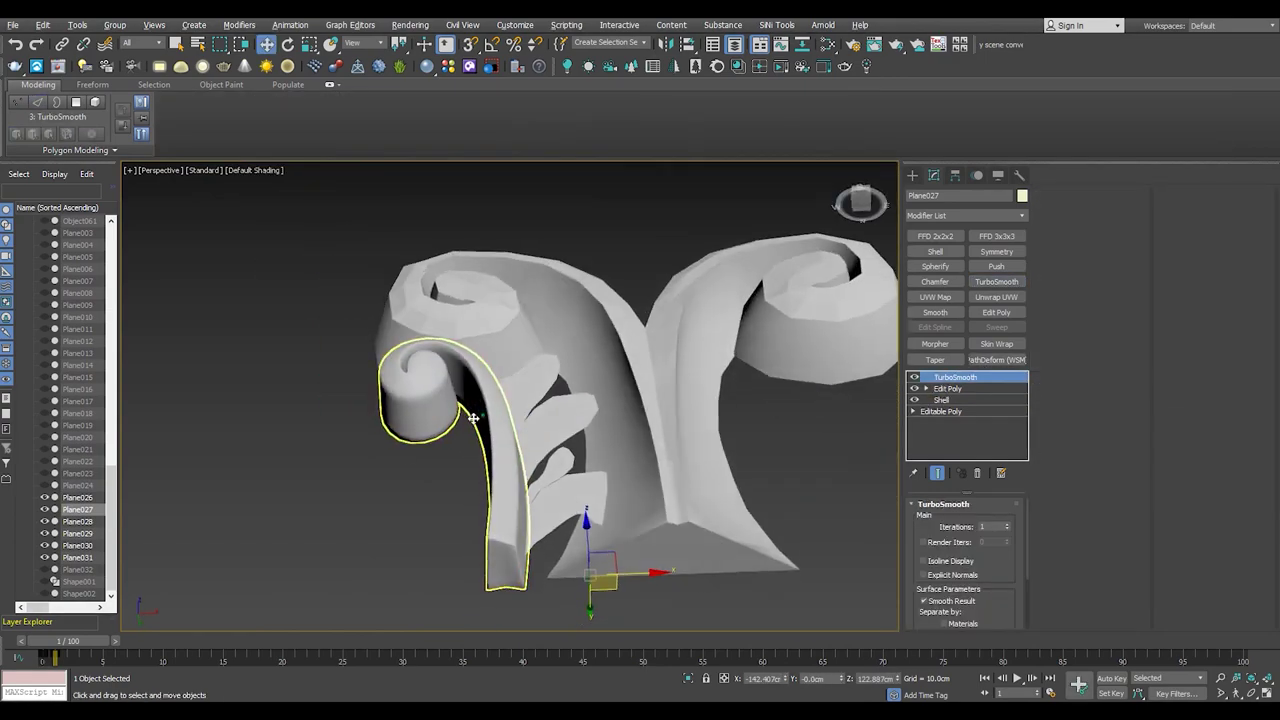
key("F4")
scroll(560, 350, "up", 3)
scroll(560, 350, "up", 2)
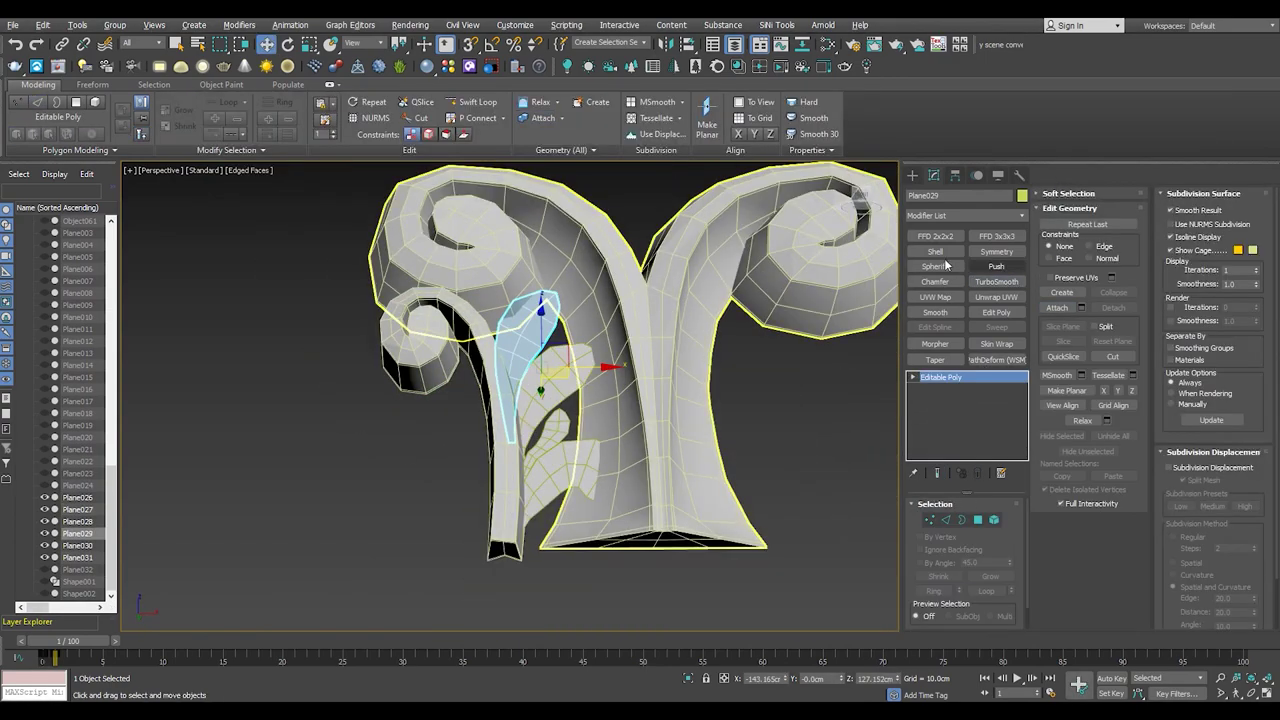
- Add Shell and Edit Poly modifiers to leaf piece Plane029
left_click(935, 251)
scroll(542, 314, "up", 5)
scroll(542, 314, "down", 2)
left_click(996, 312)
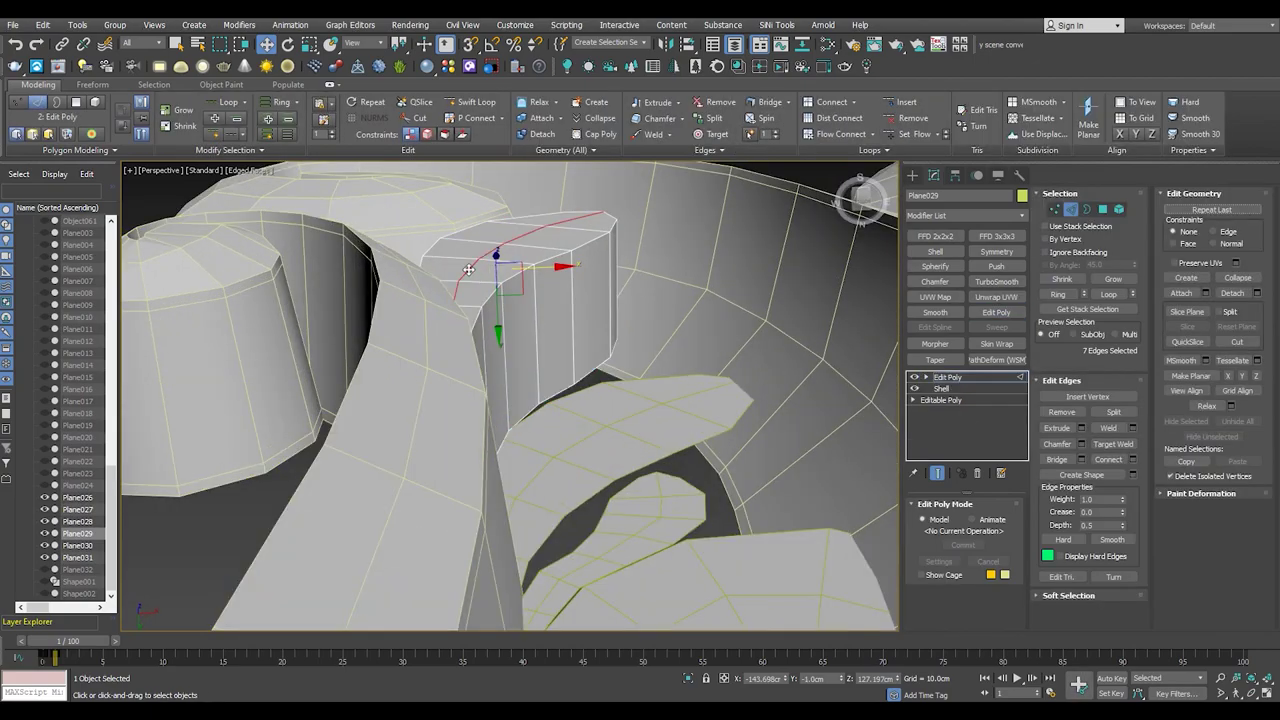
key("F3")
middle_click_drag(466, 372, 364, 408, "alt")
key("F3")
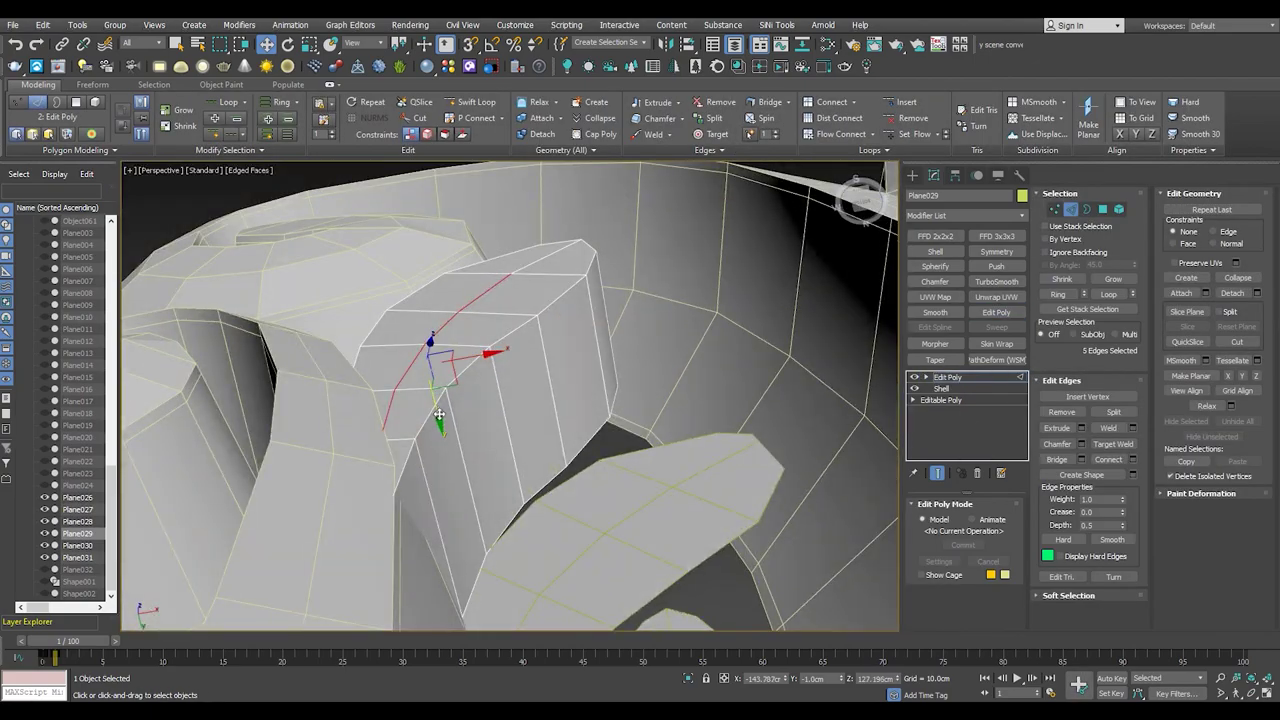
- Connect Plane029's edges with pinch into new loops, then smooth it with TurboSmooth
key("1")
left_click(357, 486, "ctrl")
middle_click_drag(357, 486, 377, 443, "alt")
middle_click_drag(361, 340, 550, 358, "alt")
key("2")
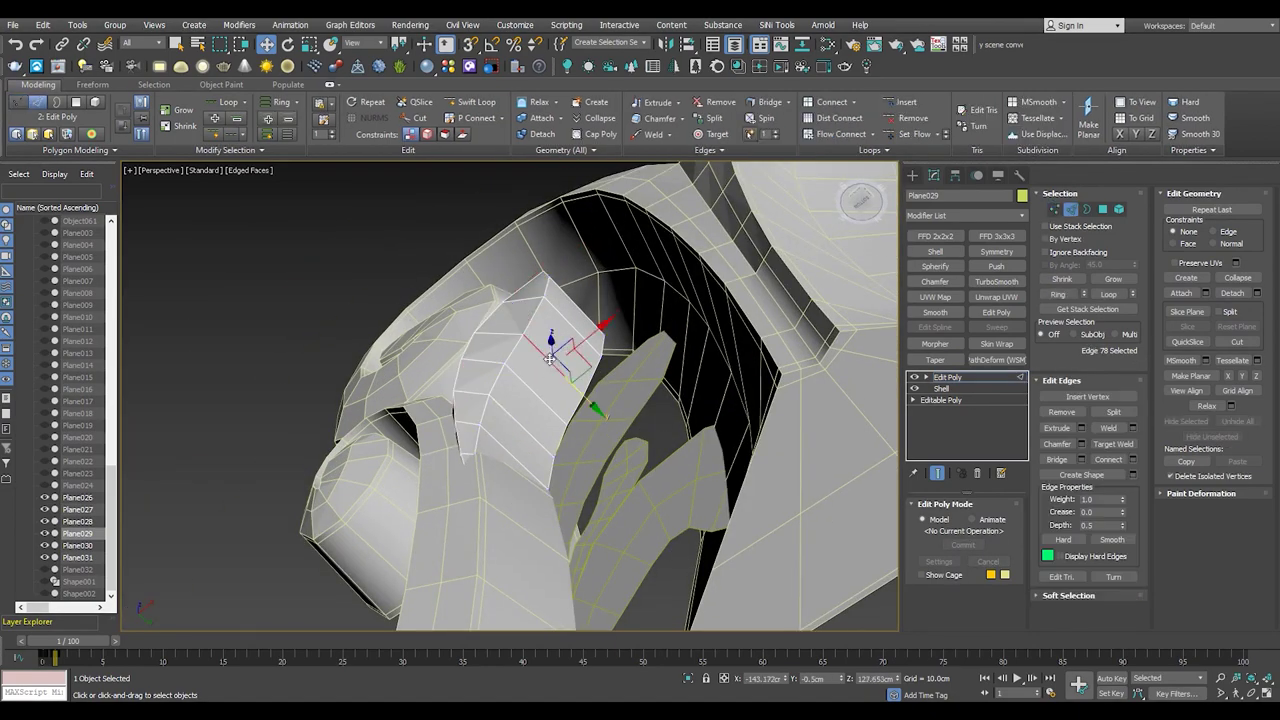
left_click(1132, 459)
middle_click_drag(600, 420, 534, 401, "alt")
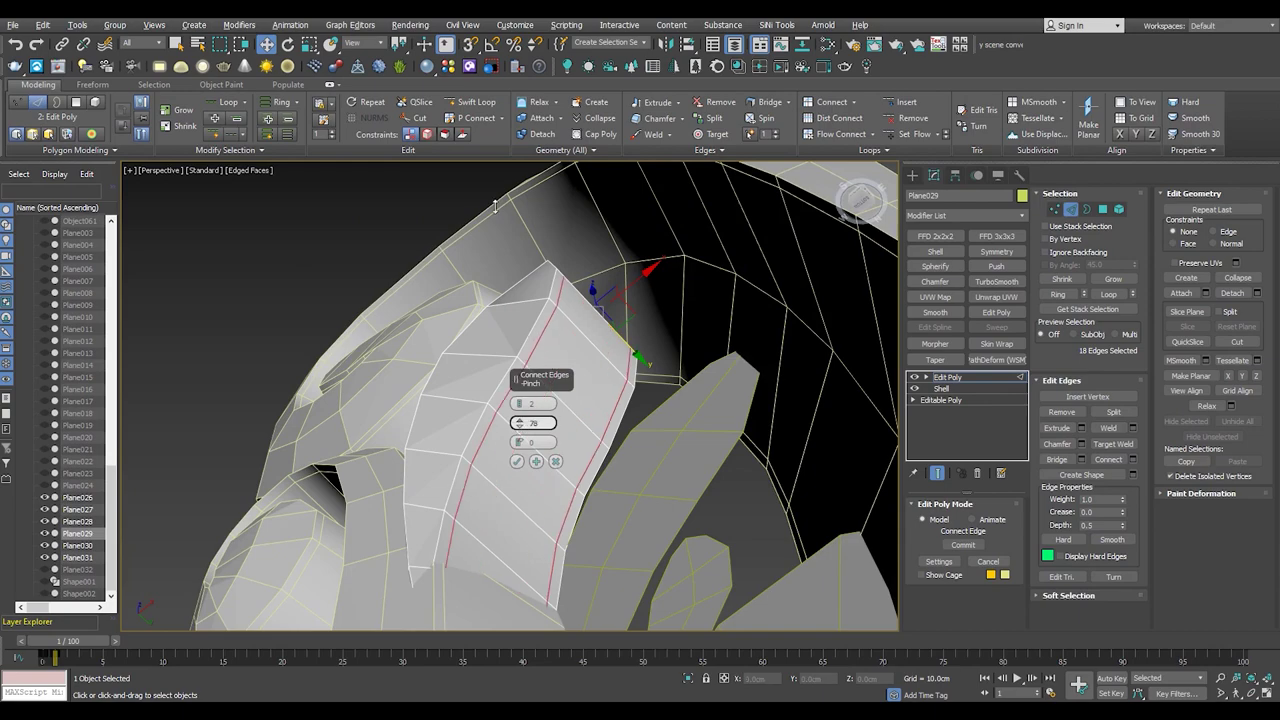
key("F3")
middle_click_drag(457, 519, 492, 527, "alt")
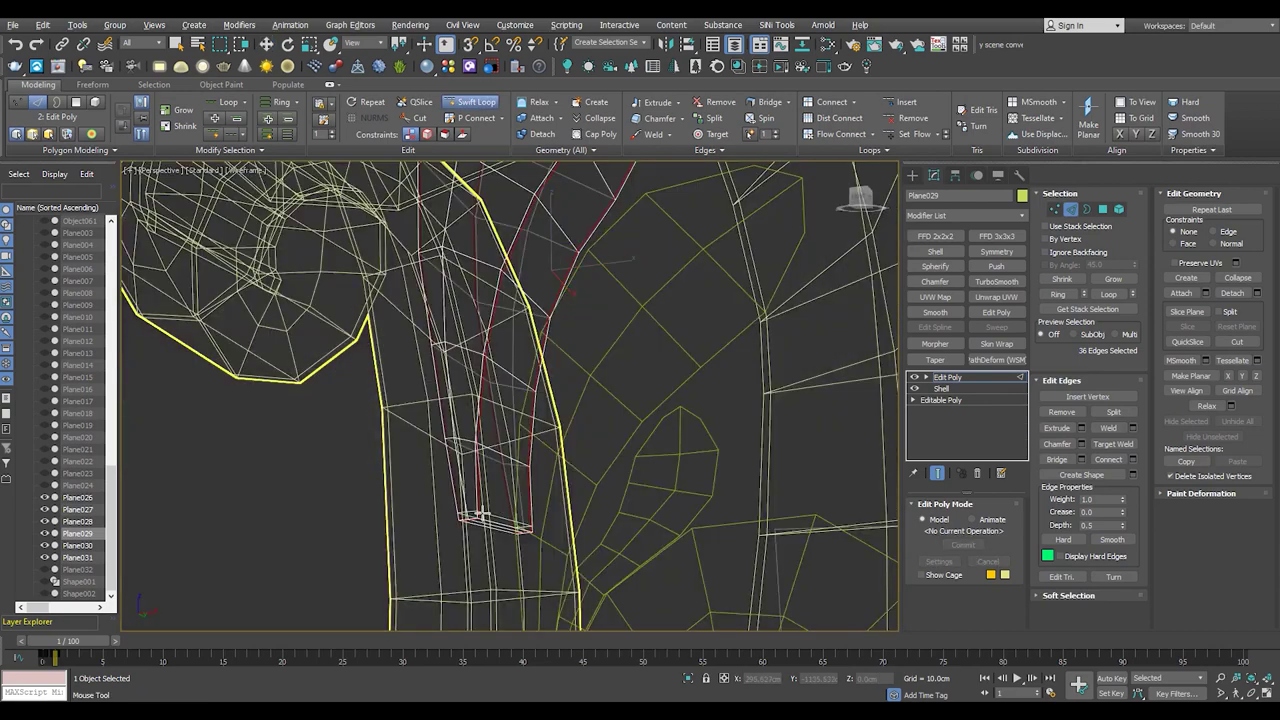
key("F3")
middle_click_drag(490, 460, 600, 470, "alt")
key("ctrl+t")
scroll(523, 482, "up", 3)
- Select the arch leaf Plane028 and add Shell and Edit Poly modifiers
left_click(523, 482)
key("F4")
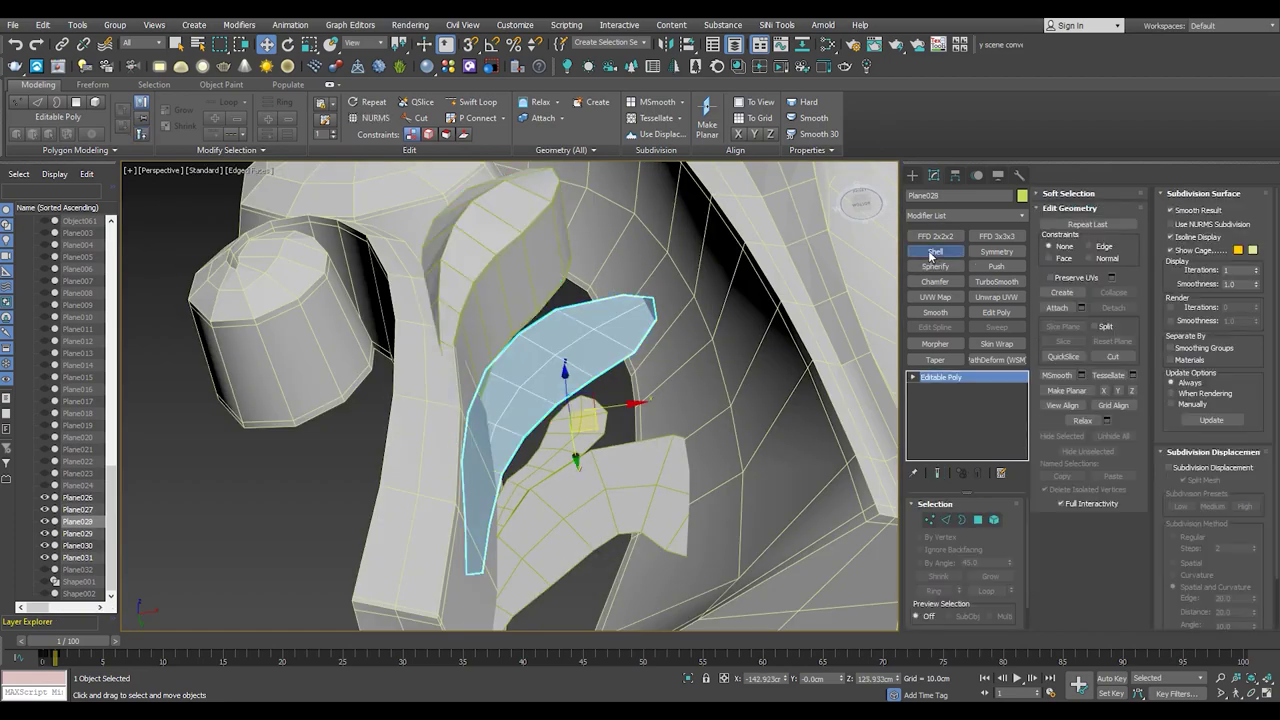
left_click(931, 256)
left_click(996, 312)
key("2")
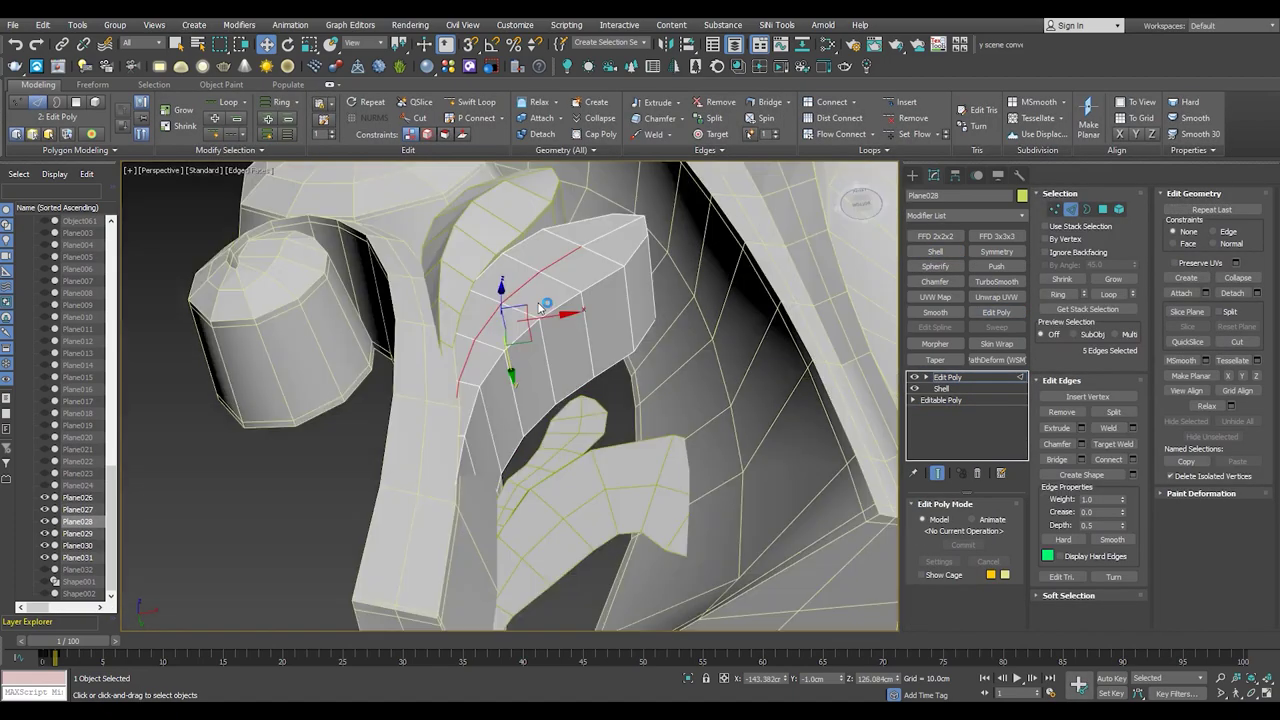
scroll(540, 308, "up", 3)
- Connect new edge loops on Plane028, then give Plane031 a Shell modifier
key("1")
mouse_move(470, 320)
middle_mouse_down()
mouse_move(368, 405)
mouse_move(412, 432)
middle_mouse_up()
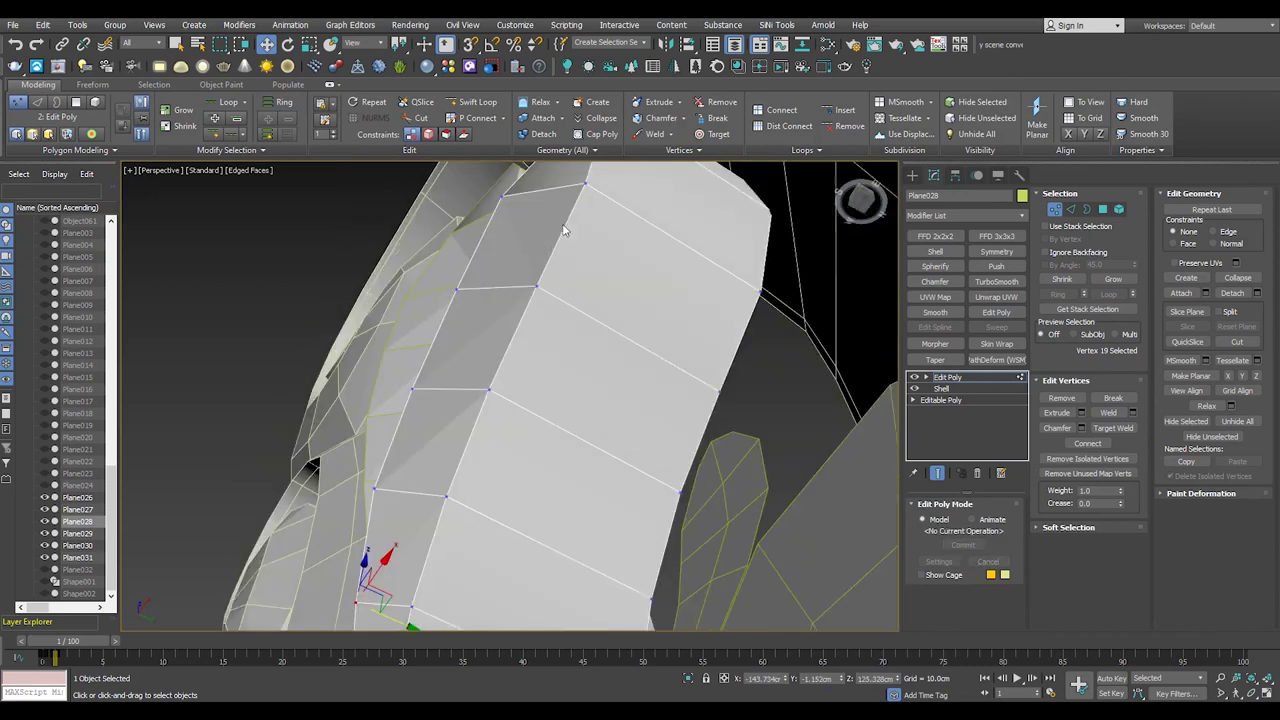
middle_click_drag(403, 333, 560, 300, "alt")
key("2")
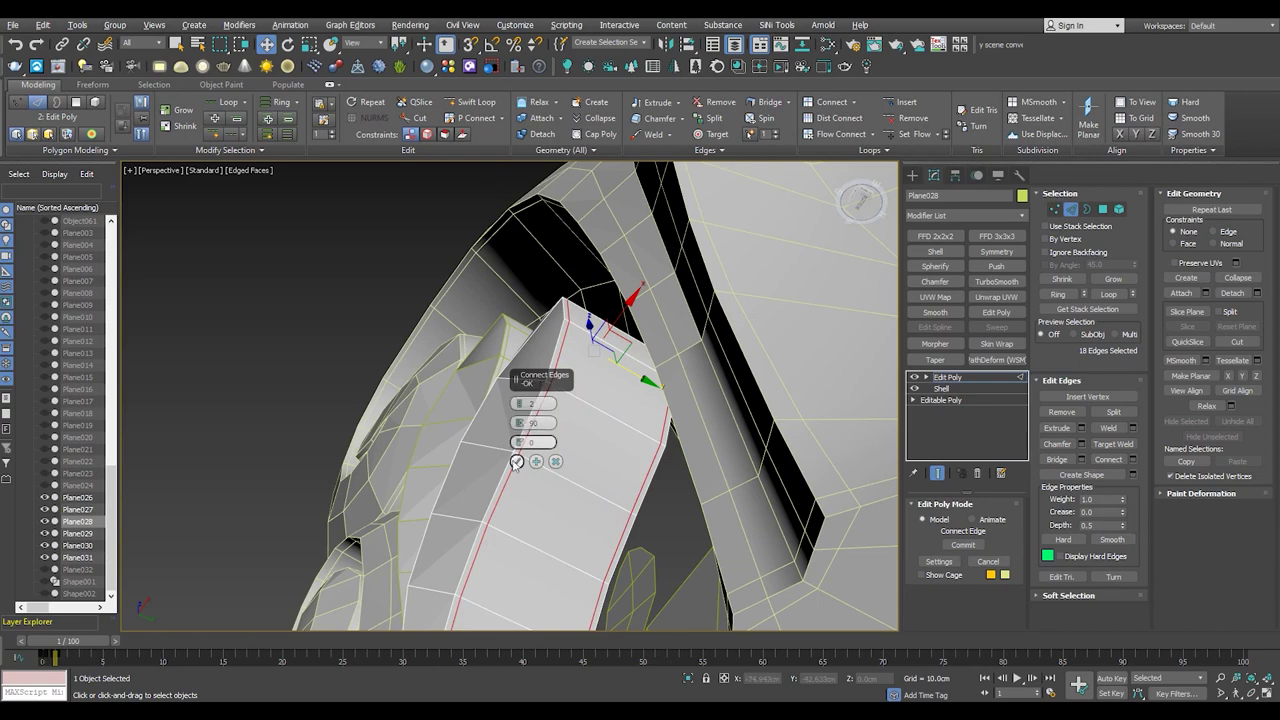
left_click(517, 461)
key("F3")
key("F3")
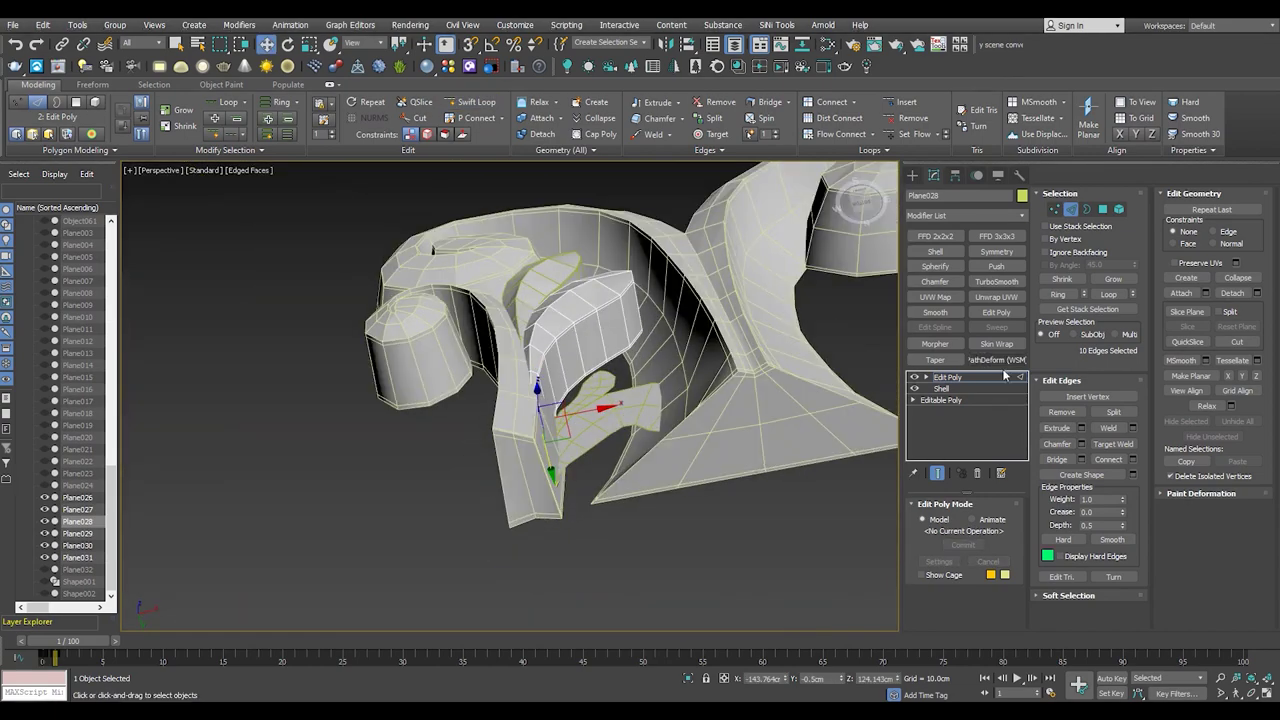
left_click(585, 400)
left_click(935, 251)
- Add Edit Poly to Plane031 and connect its rim edge rings into two new loops
key("z")
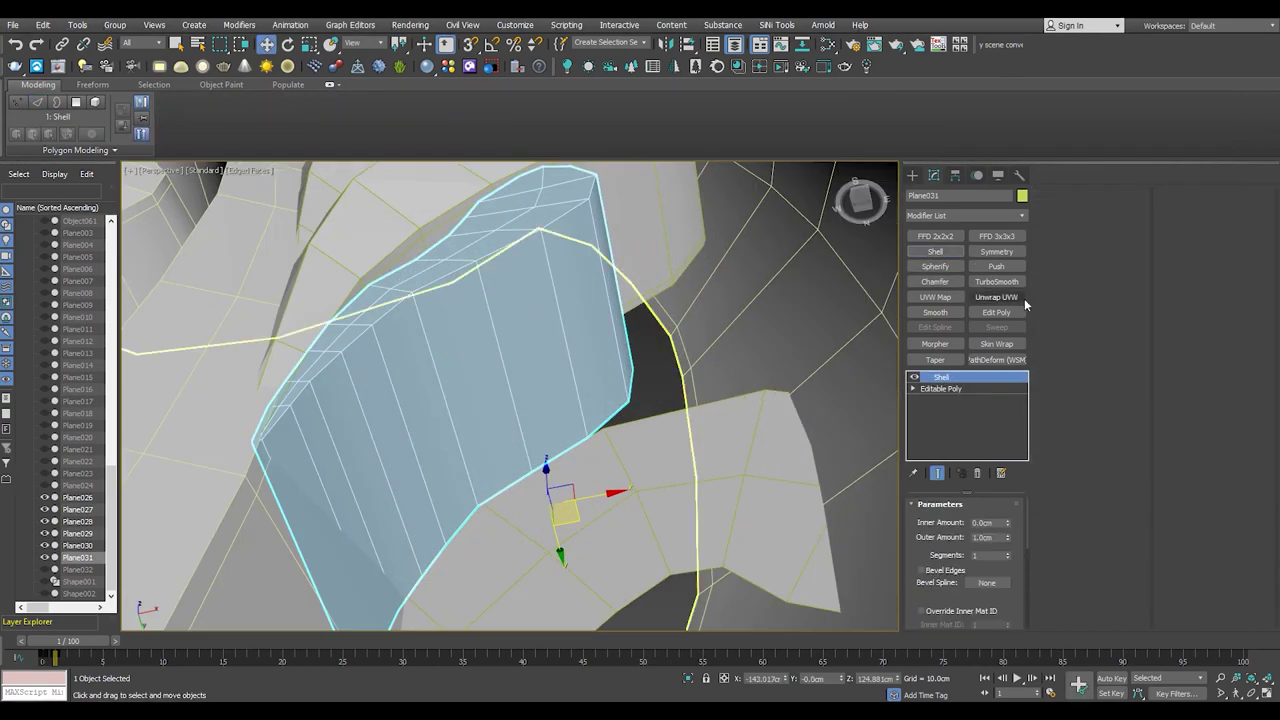
left_click(996, 312)
key("2")
left_click(513, 251)
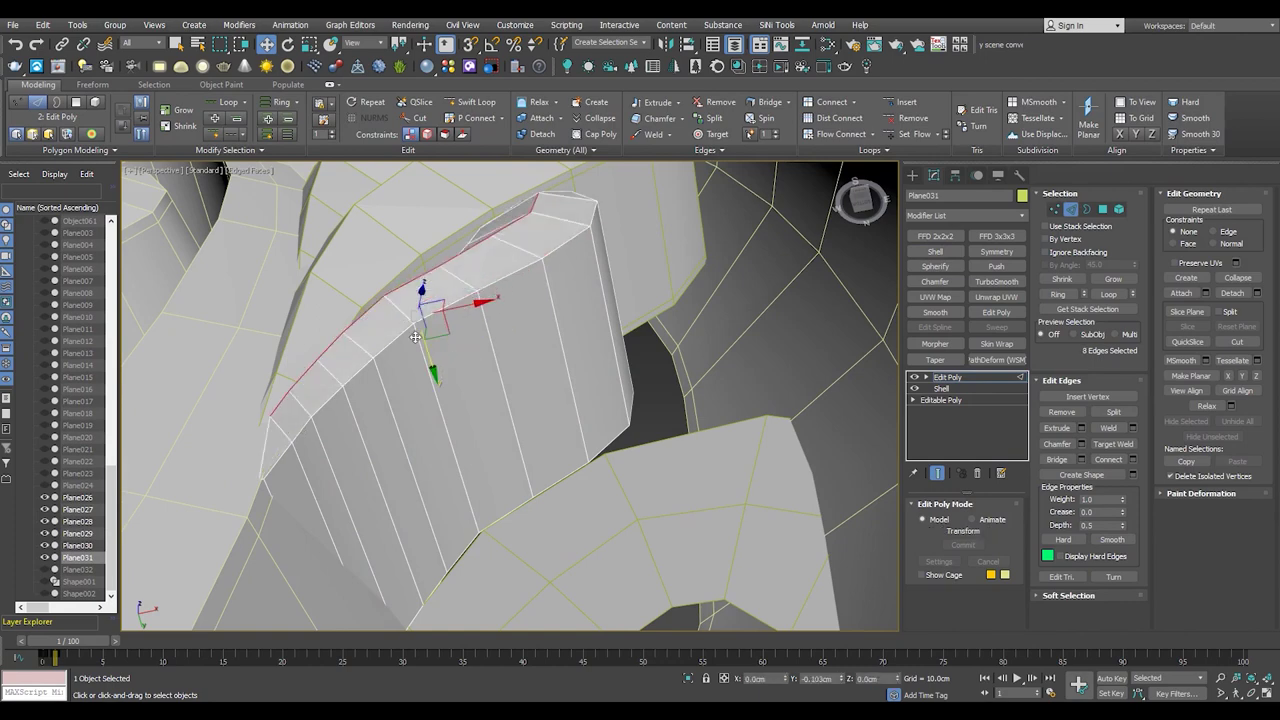
key("F3")
middle_click_drag(406, 325, 293, 410, "alt")
key("F3")
key("1")
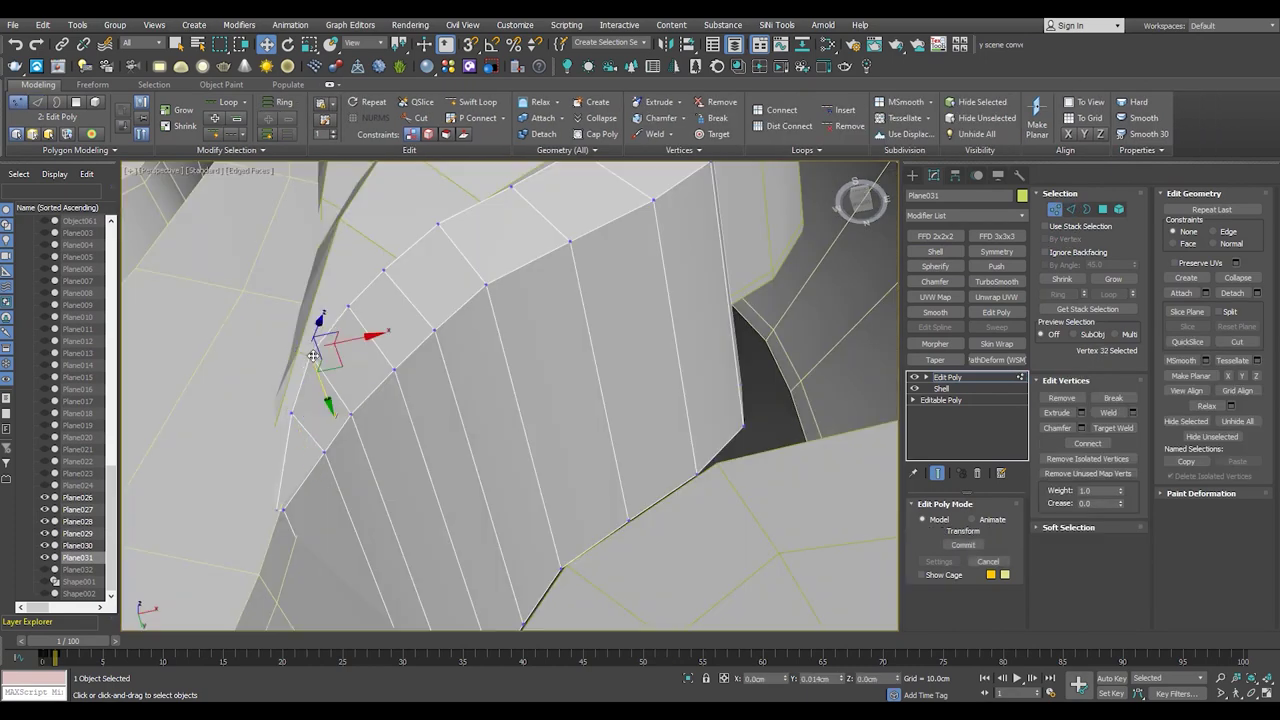
middle_click_drag(313, 355, 561, 382, "alt")
key("2")
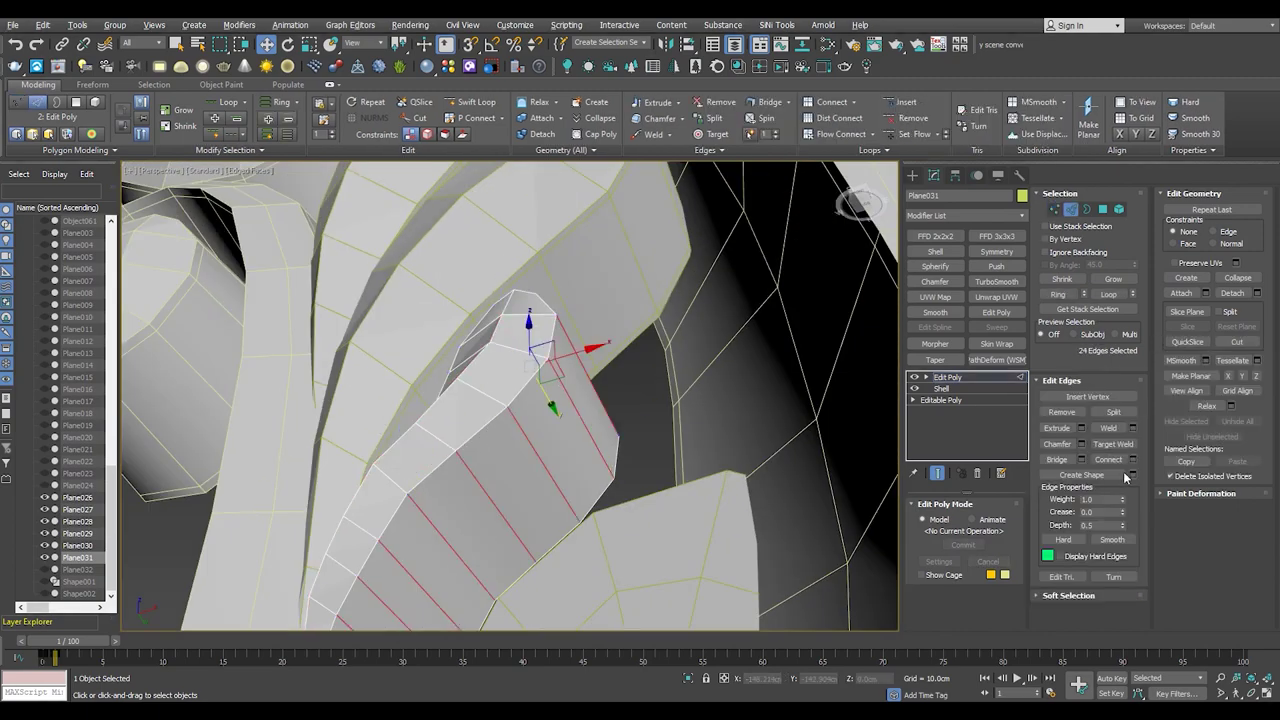
left_click(517, 461)
- Tweak Plane031's vertices, then give the hook-shaped Plane030 a Shell modifier
mouse_move(517, 461)
middle_mouse_down("alt")
mouse_move(404, 318)
mouse_move(496, 258)
mouse_move(478, 238)
middle_mouse_up("alt")
key("F3")
key("F3")
key("1")
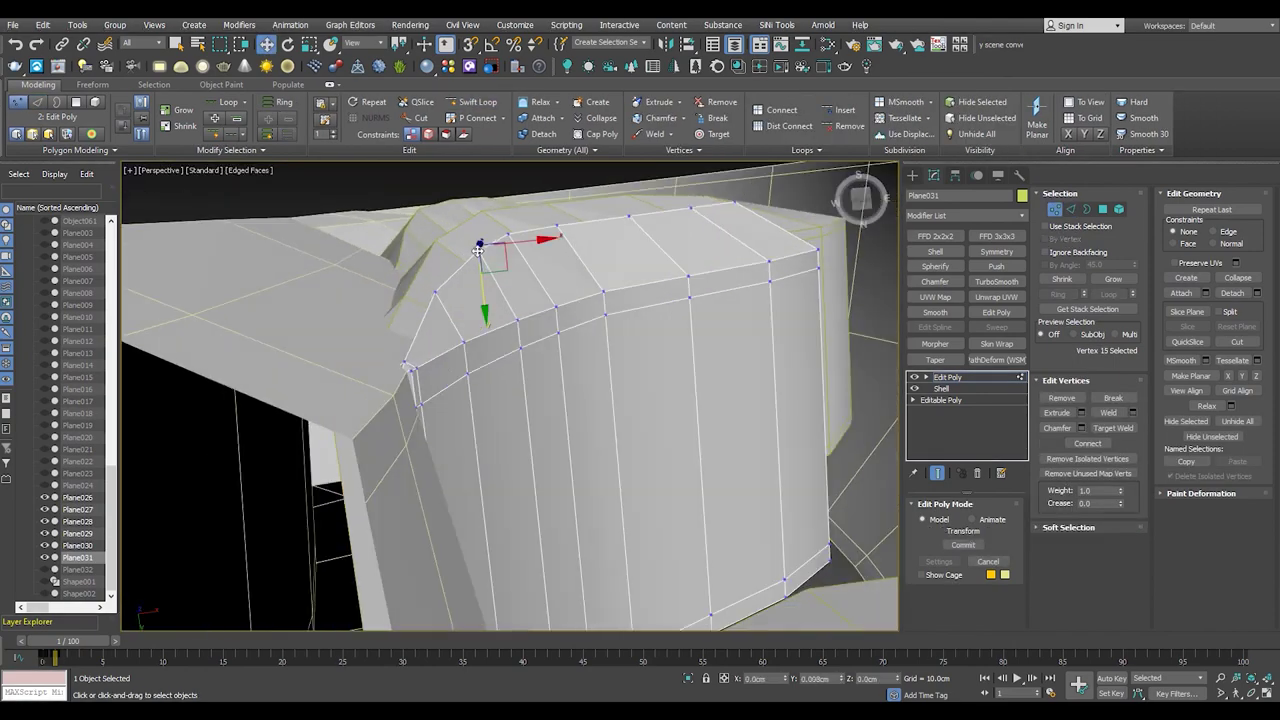
left_click(948, 377)
middle_click_drag(520, 400, 544, 445, "alt")
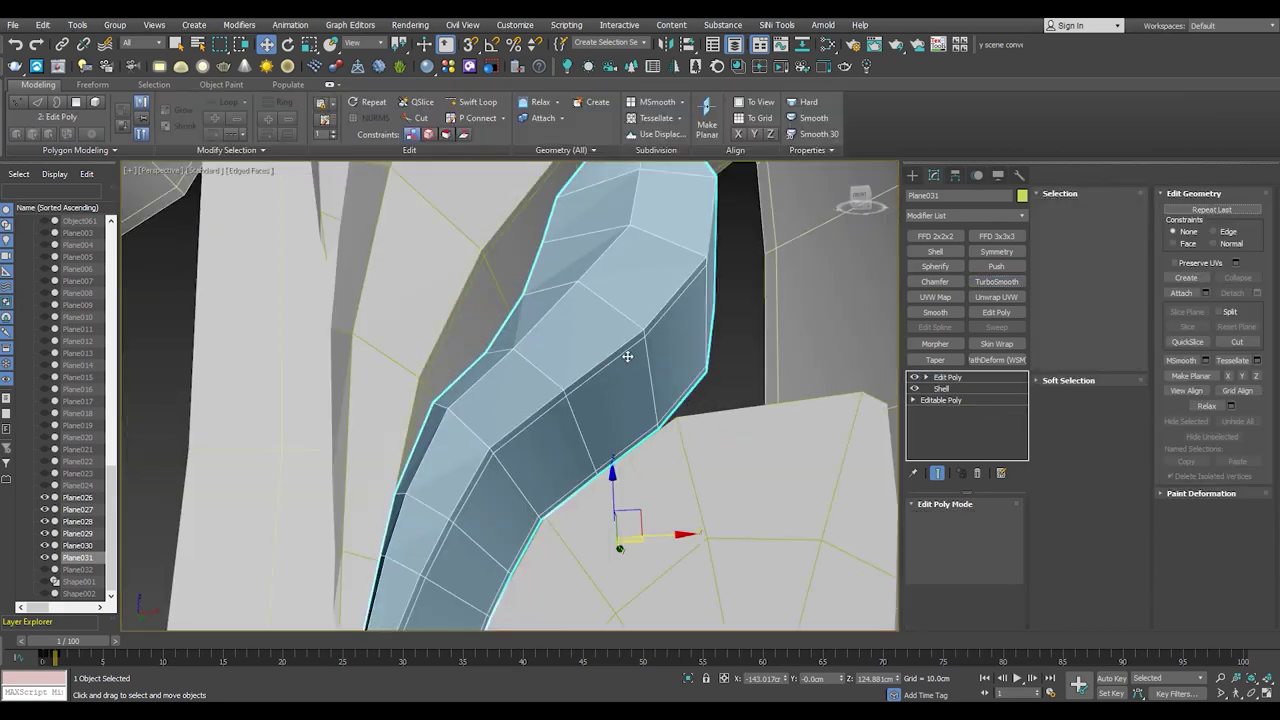
scroll(544, 445, "up", 3)
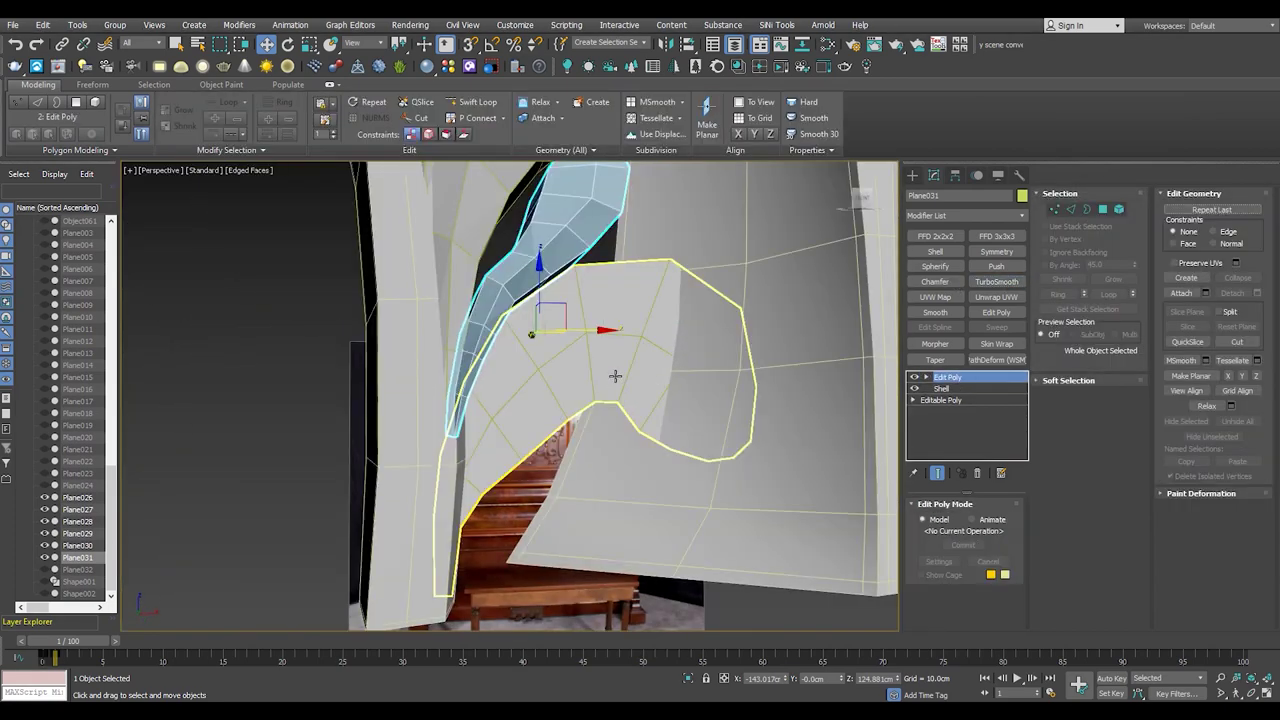
left_click(935, 251)
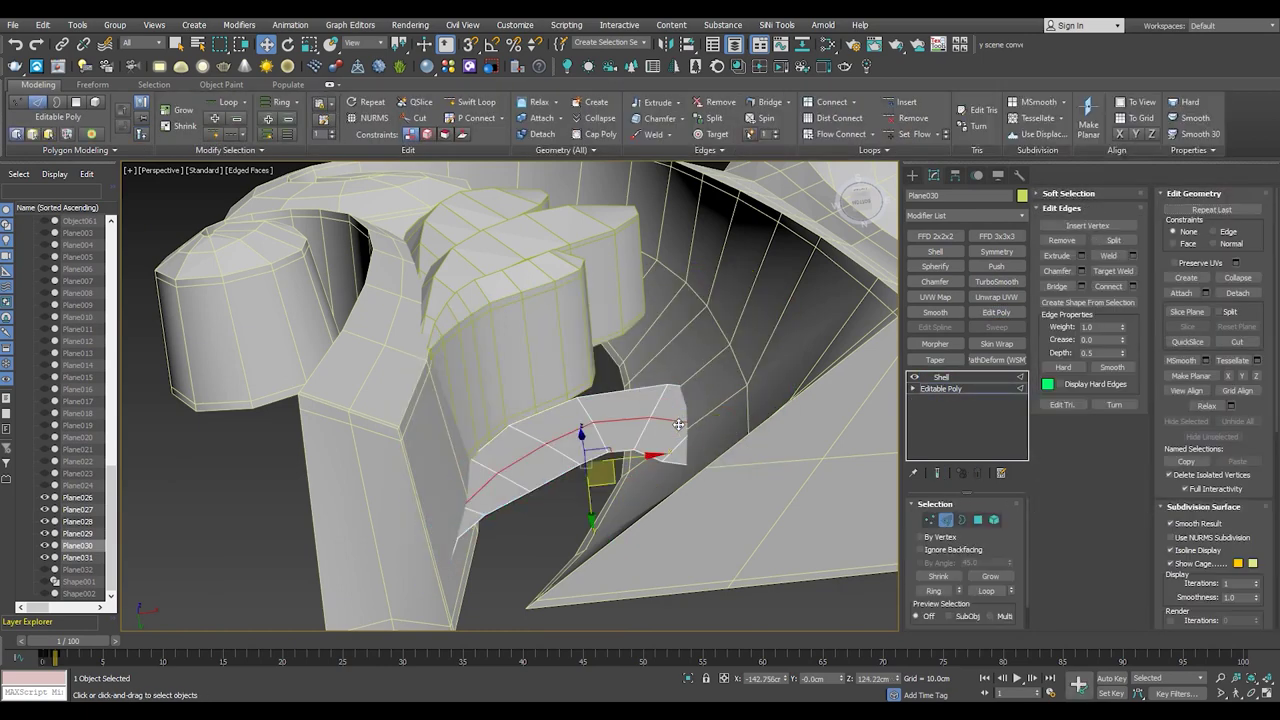
- Add Edit Poly to Plane030 and connect a new edge loop along the hook
key("F3")
left_click(365, 430)
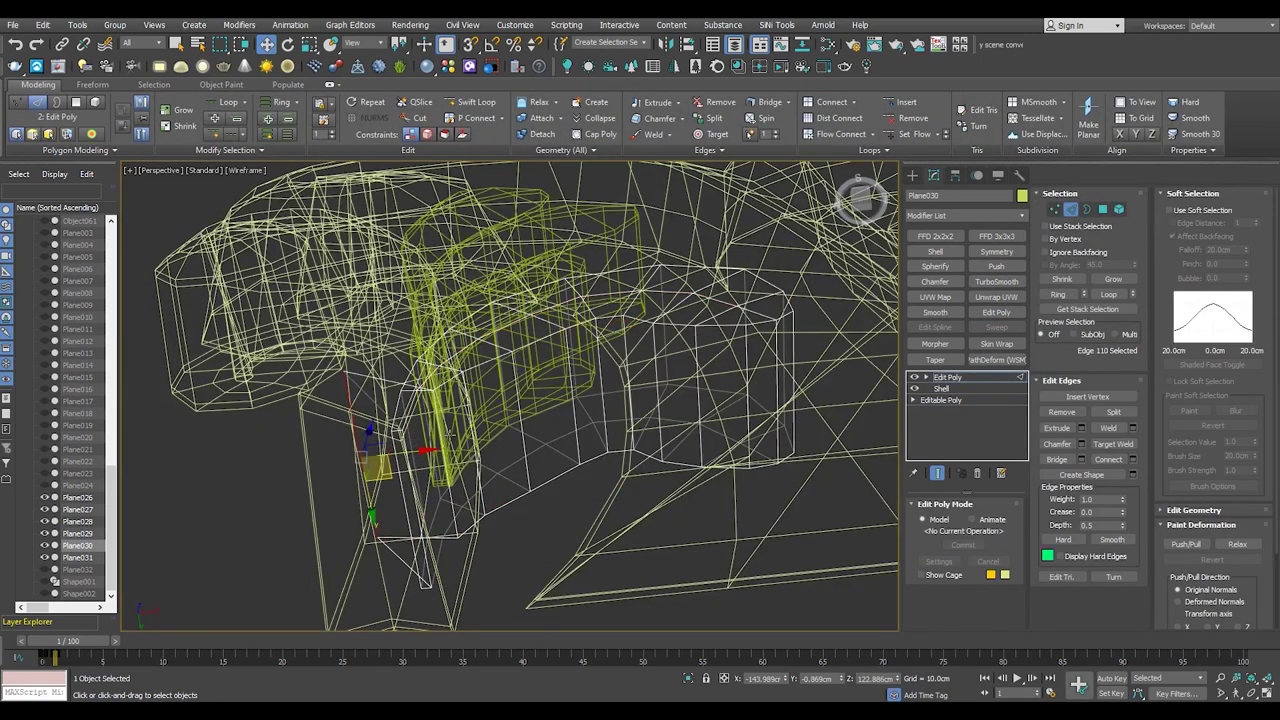
key("F3")
mouse_move(566, 328)
middle_mouse_down("alt")
mouse_move(414, 369)
mouse_move(625, 358)
mouse_move(567, 426)
middle_mouse_up("alt")
key("1")
key("2")
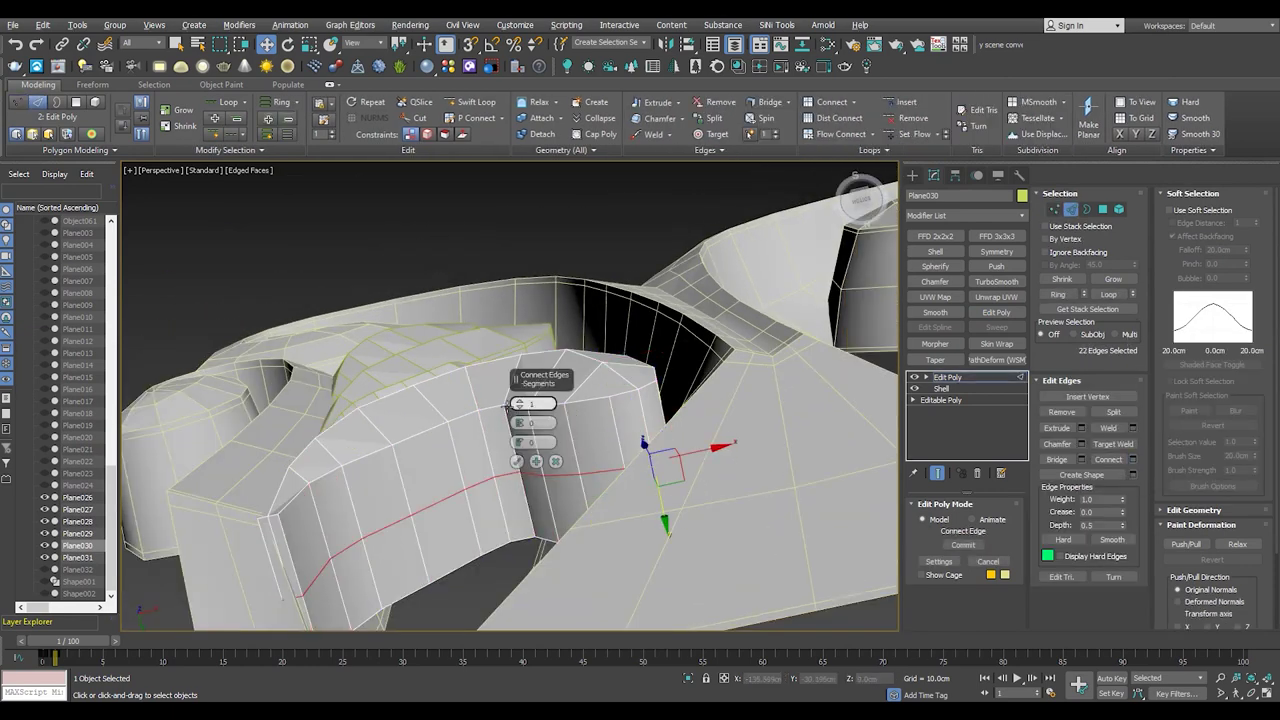
left_click(516, 461)
middle_click_drag(516, 461, 640, 400, "alt")
middle_click_drag(328, 490, 379, 366, "alt")
- Tidy Plane030's corner vertices and preview it with TurboSmooth in the four-view layout
key("1")
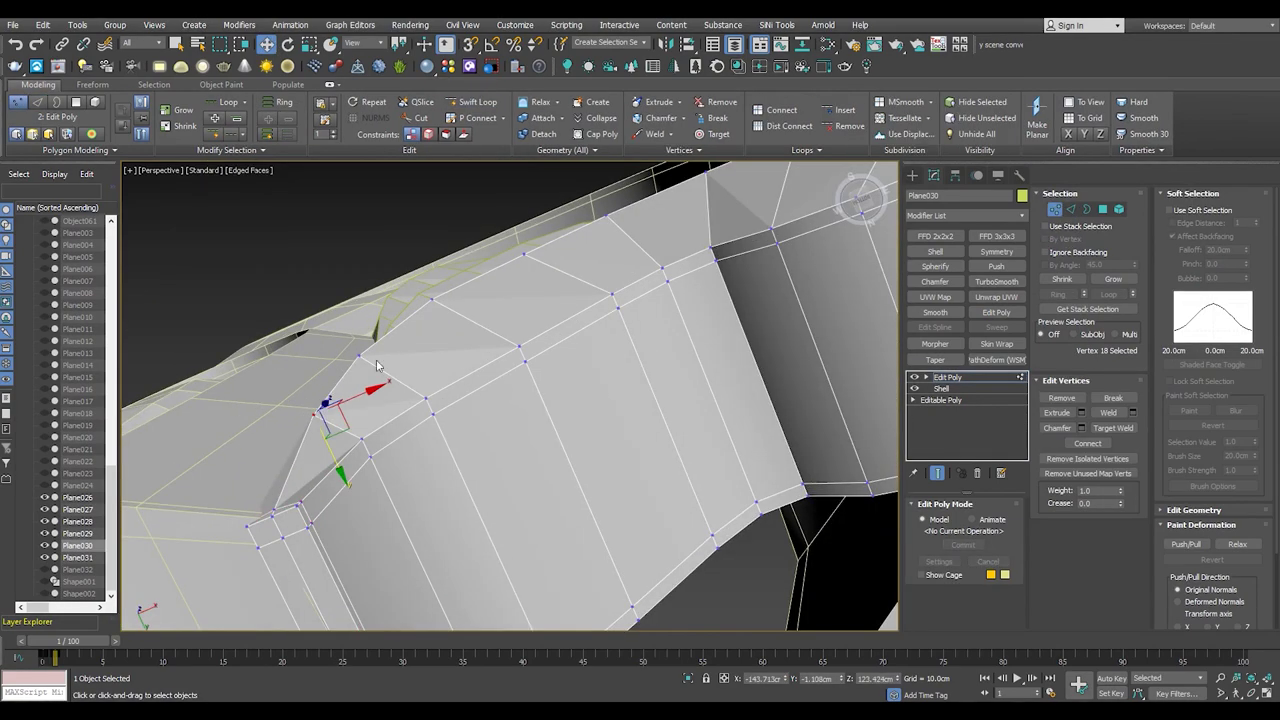
left_click(440, 310)
mouse_move(440, 310)
middle_mouse_down("alt")
mouse_move(662, 347)
mouse_move(640, 360)
middle_mouse_up("alt")
left_click(996, 281)
middle_click_drag(600, 400, 517, 443, "alt")
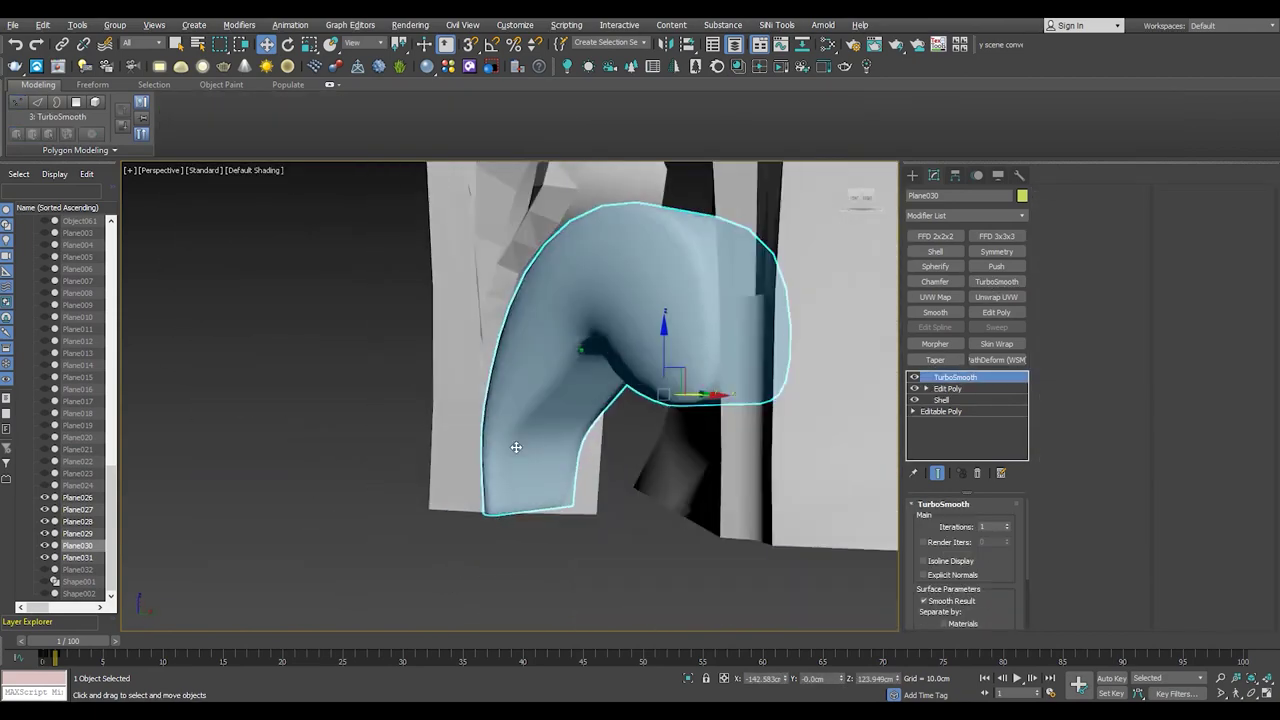
key("alt+w")
key("alt+w")
scroll(700, 350, "up", 3)
scroll(400, 450, "up", 3)
left_click(374, 530)
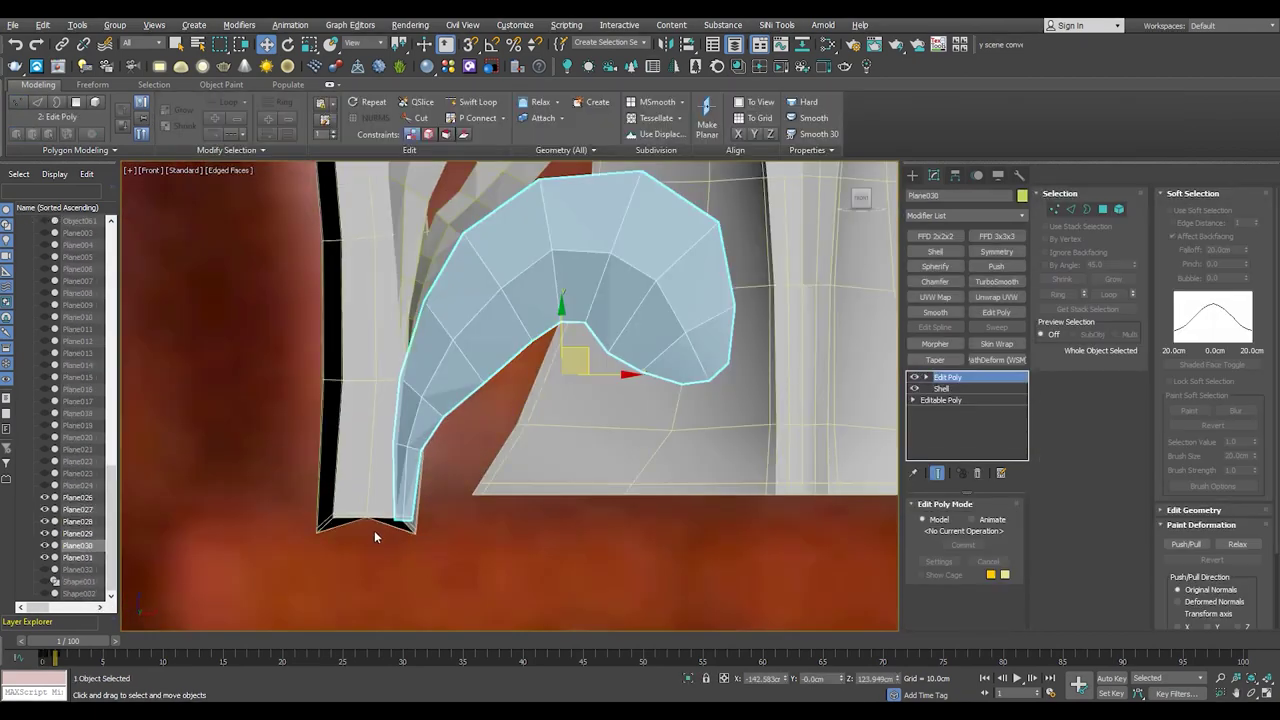
- Pull the curl's bottom-tip vertices down and left to line up with the stem
scroll(400, 535, "up", 2)
key("1")
scroll(427, 537, "down", 1)
key("F3")
left_click_drag(450, 555, 485, 470)
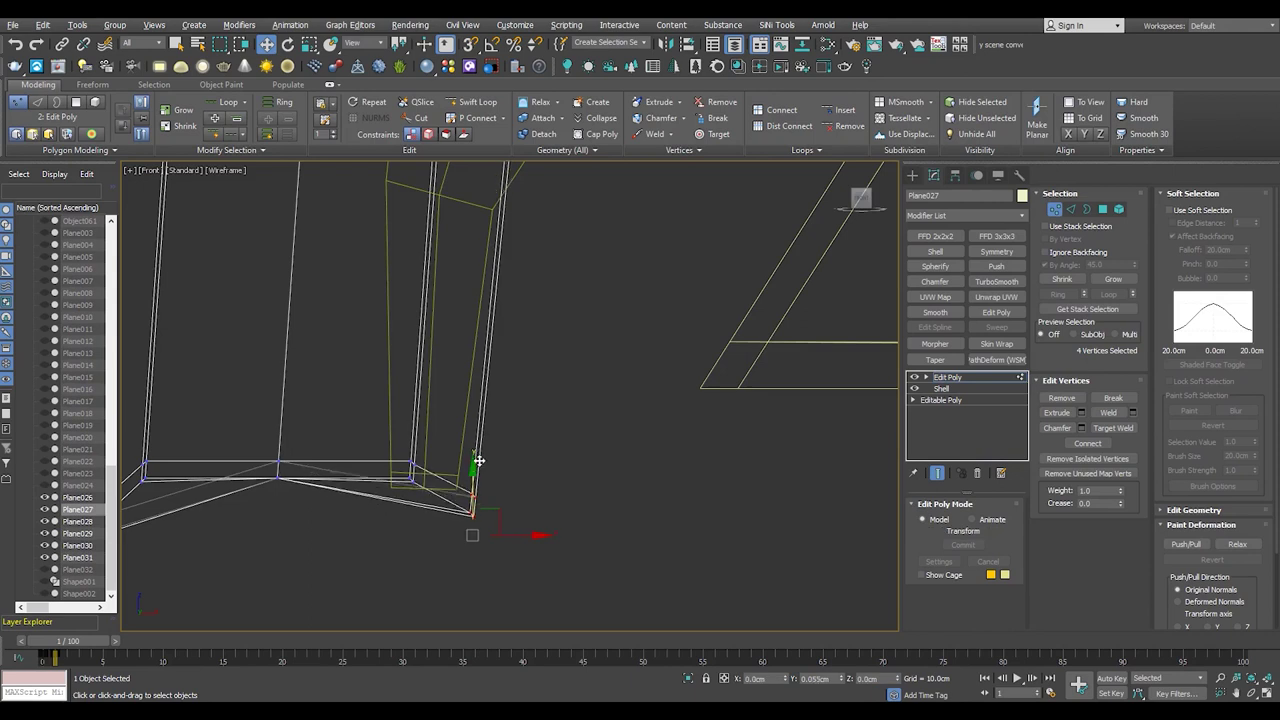
middle_click_drag(468, 500, 713, 471)
left_click_drag(716, 450, 320, 487)
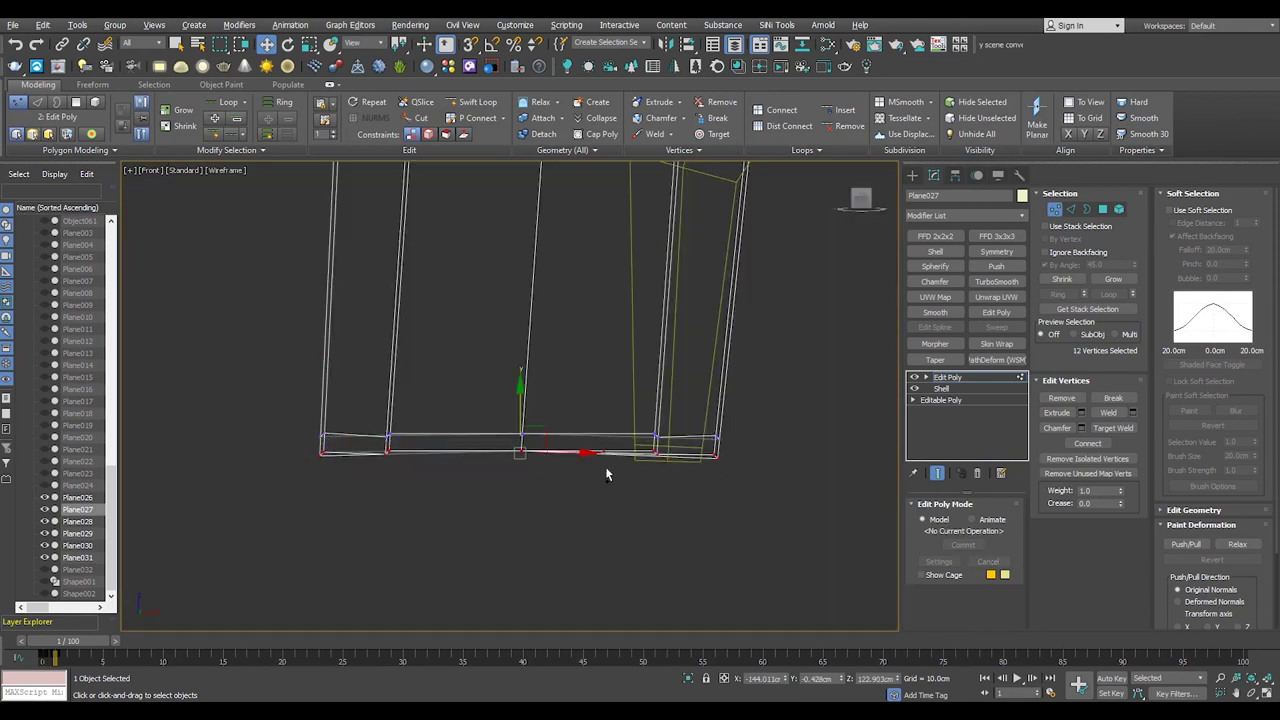
- Align the stem's bottom-end vertices, then check Plane030 against the left stem piece Plane031
key("F3")
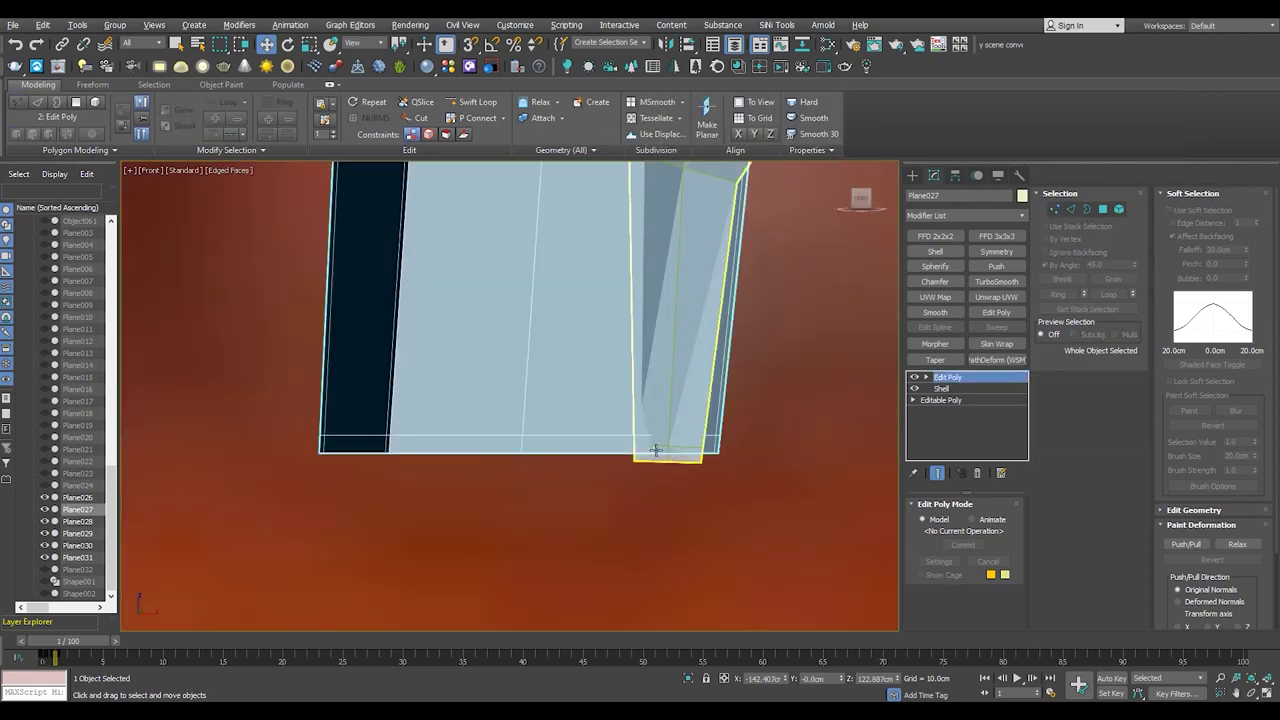
middle_click_drag(656, 446, 726, 455)
key("F3")
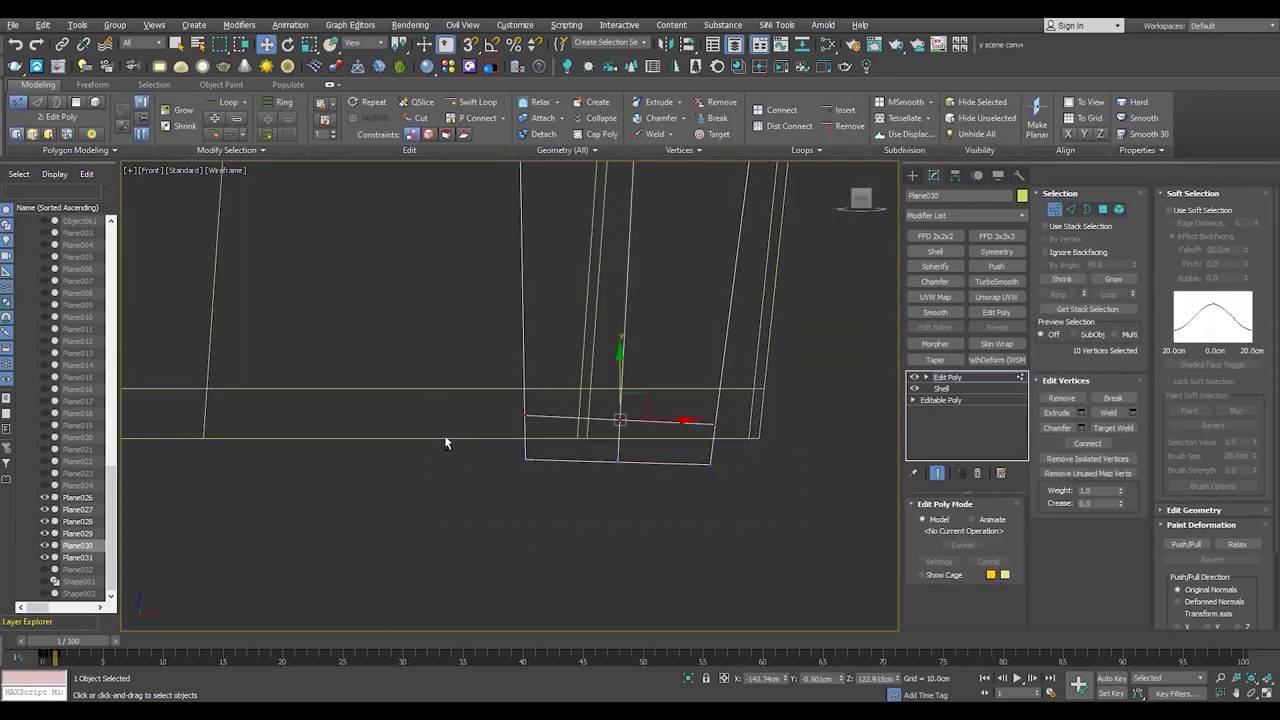
scroll(733, 385, "up", 2)
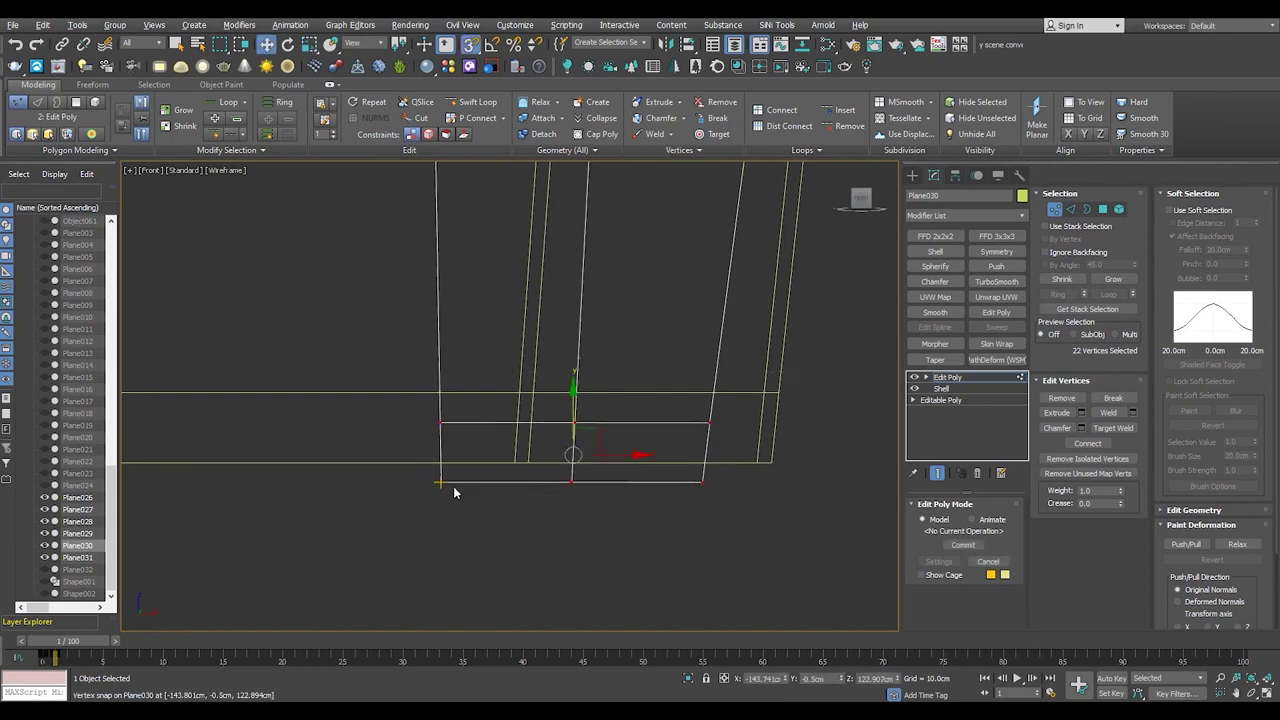
key("F3")
key("F3")
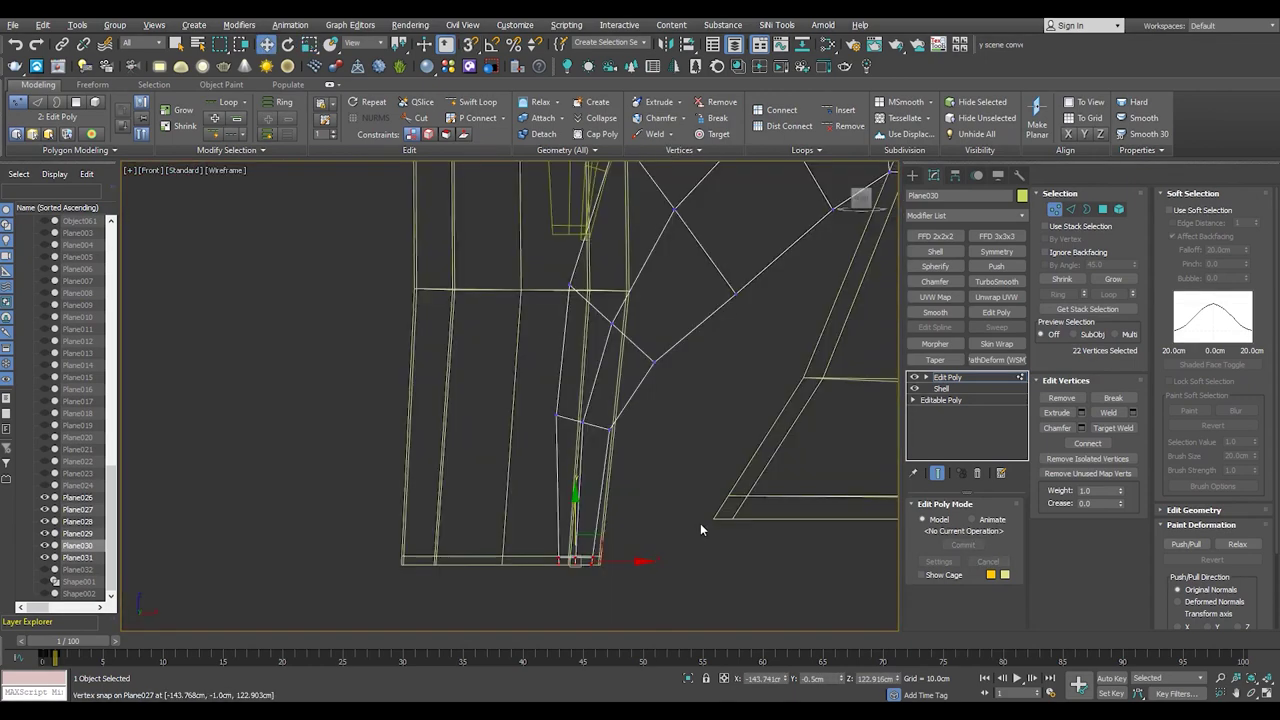
key("1")
left_click(497, 557, "ctrl")
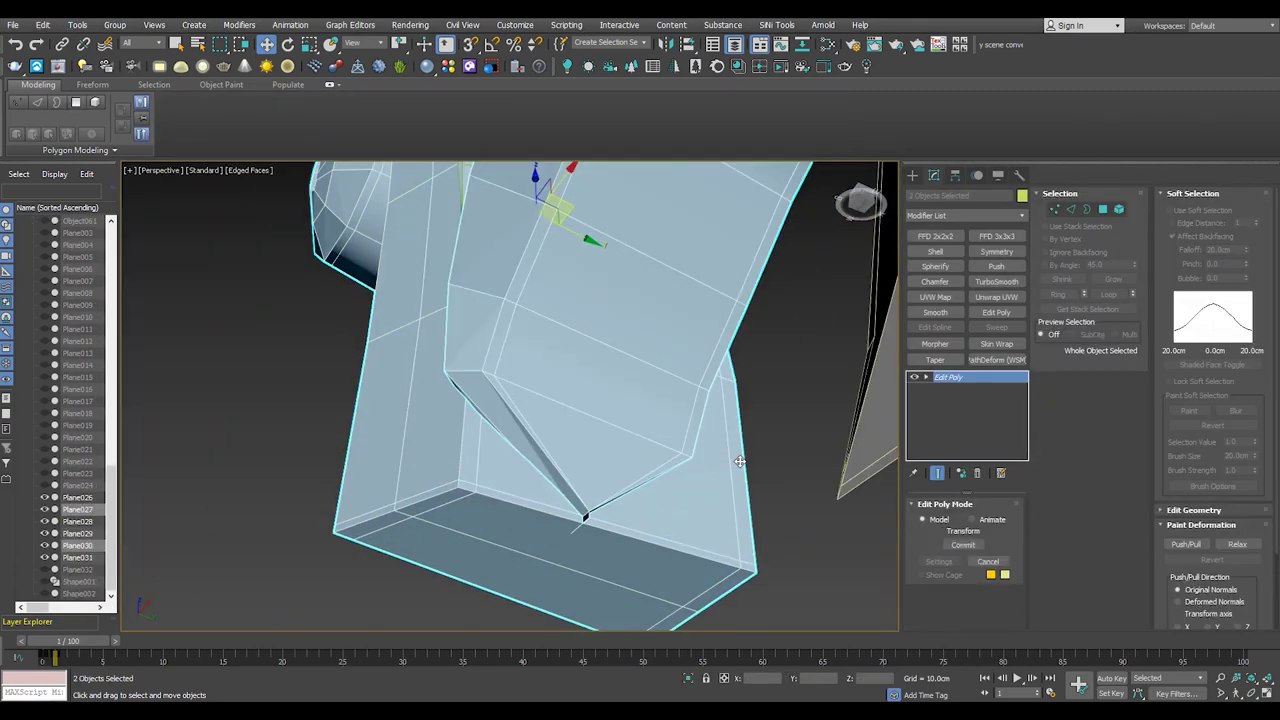
left_click(739, 461)
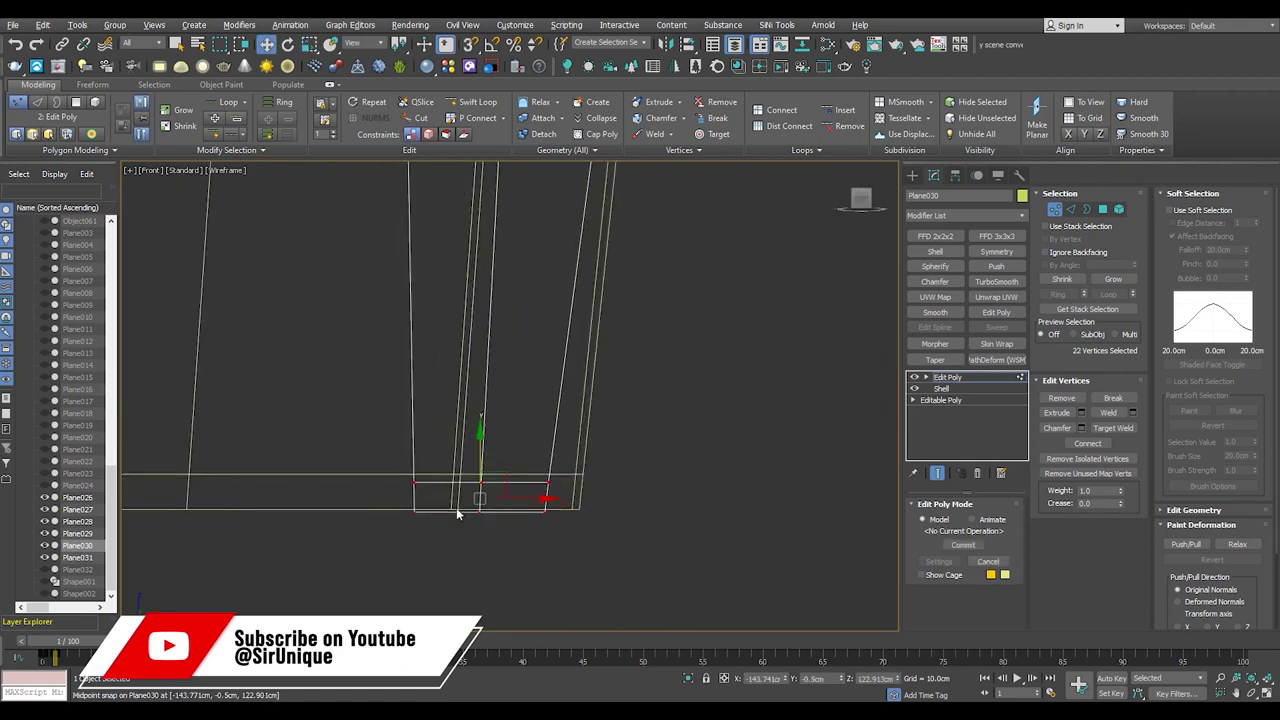
scroll(418, 512, "down", 3)
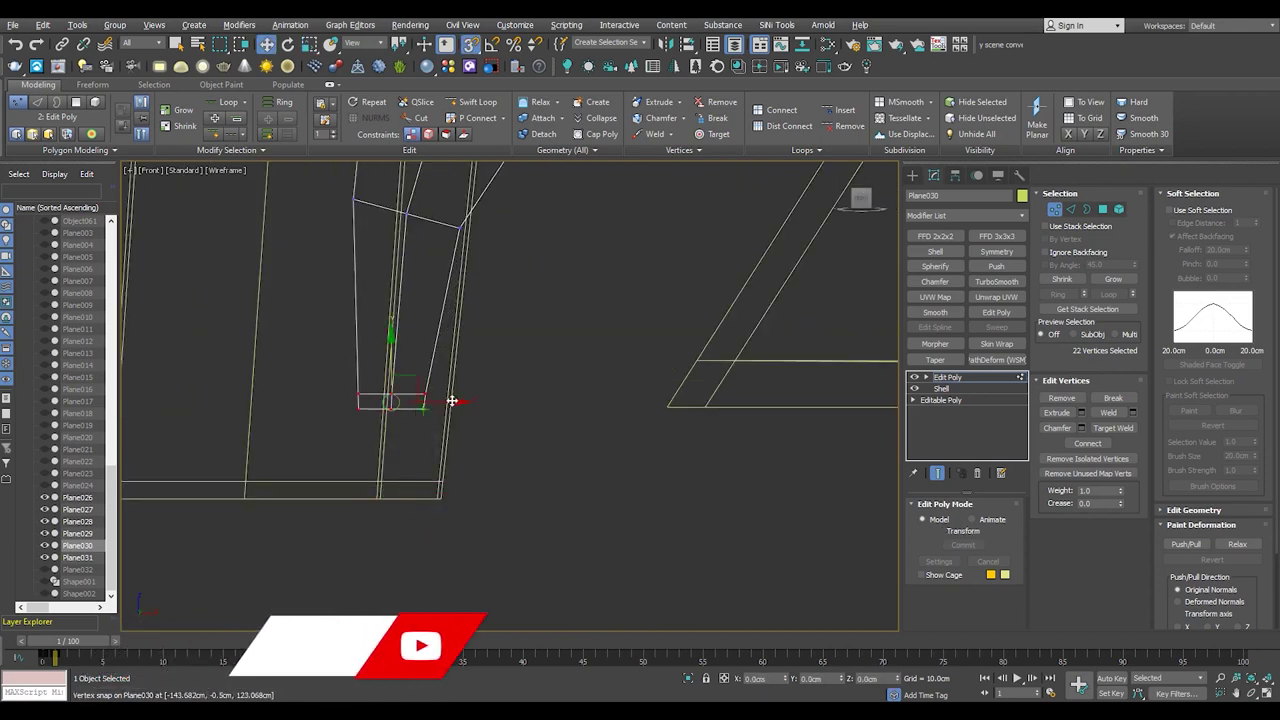
scroll(594, 477, "up", 3)
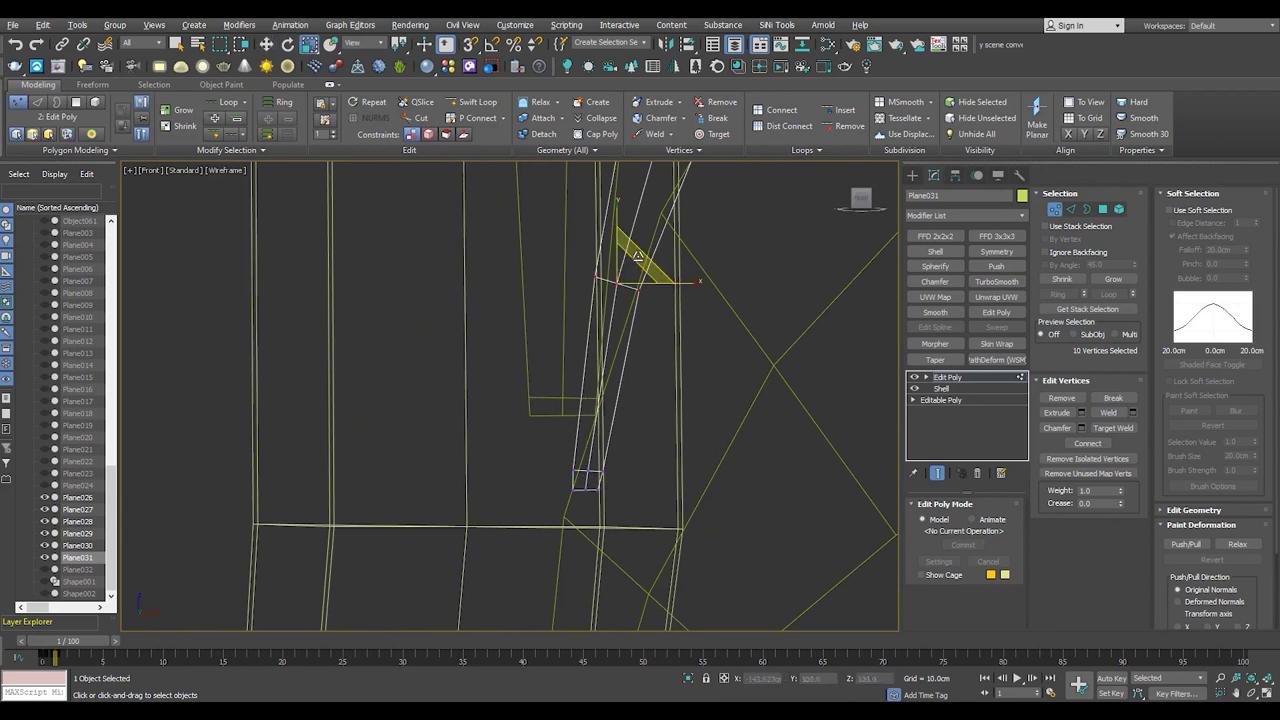
scroll(561, 479, "up", 2)
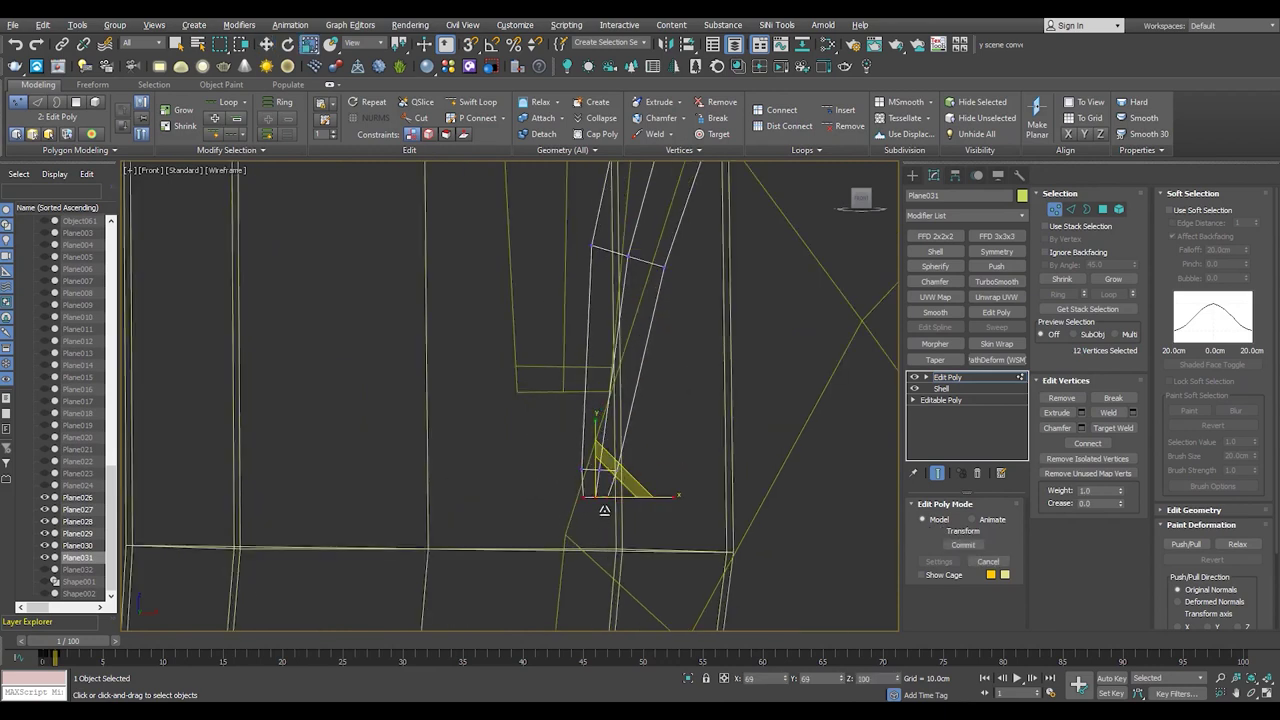
- Scale the stem's end vertices inward and check them in the shaded Perspective view
key("2")
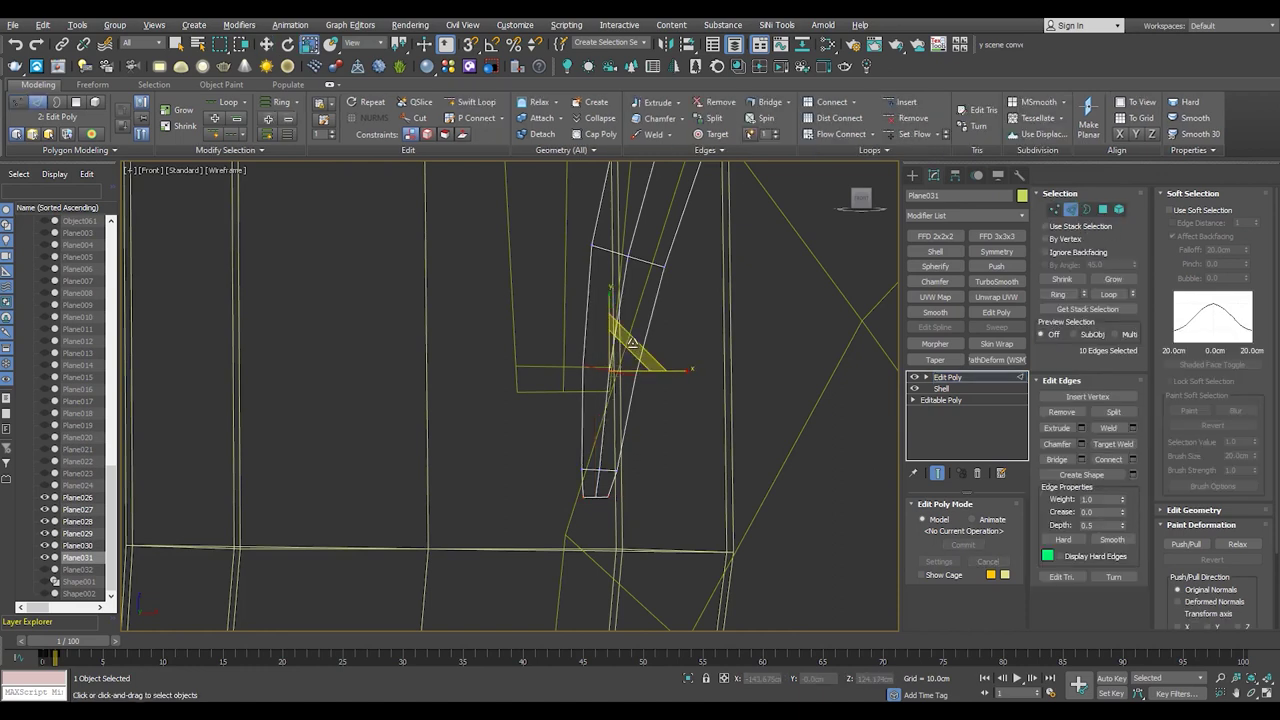
key("1")
left_click_drag(703, 397, 532, 478)
scroll(592, 468, "up", 1)
left_click_drag(608, 452, 615, 445)
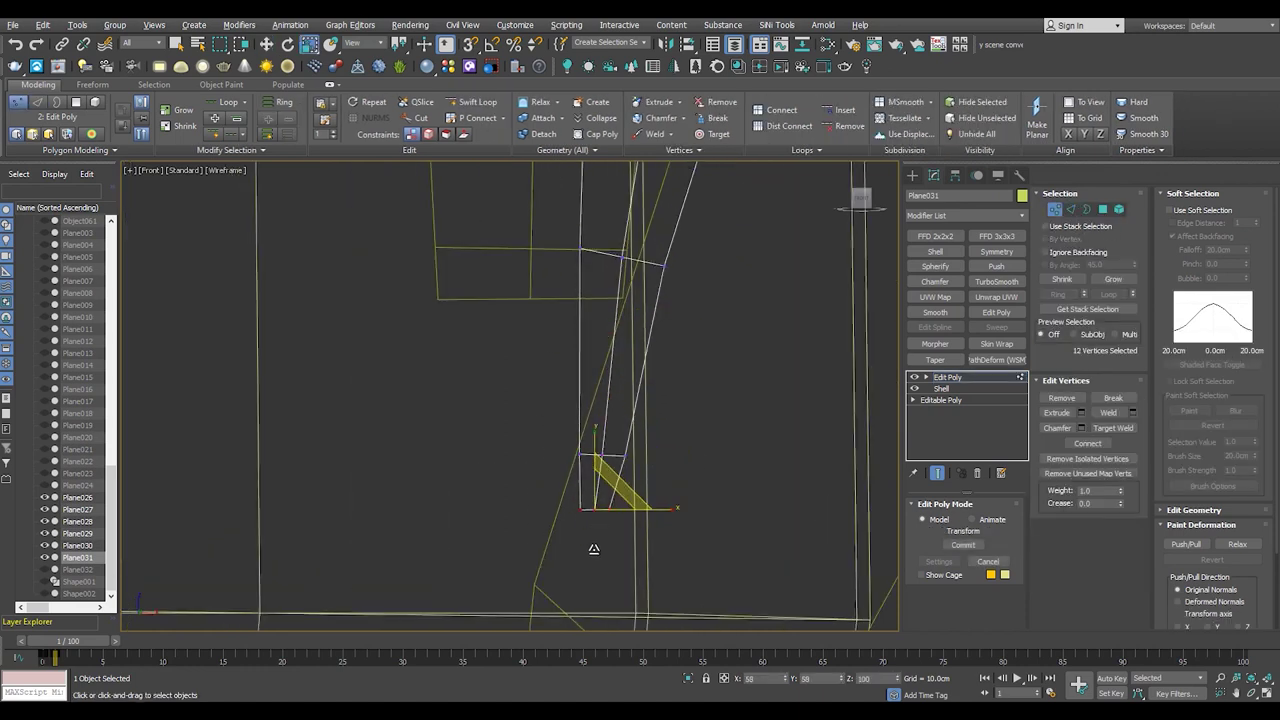
key("p")
key("F3")
middle_click_drag(633, 507, 511, 491, "alt")
key("6")
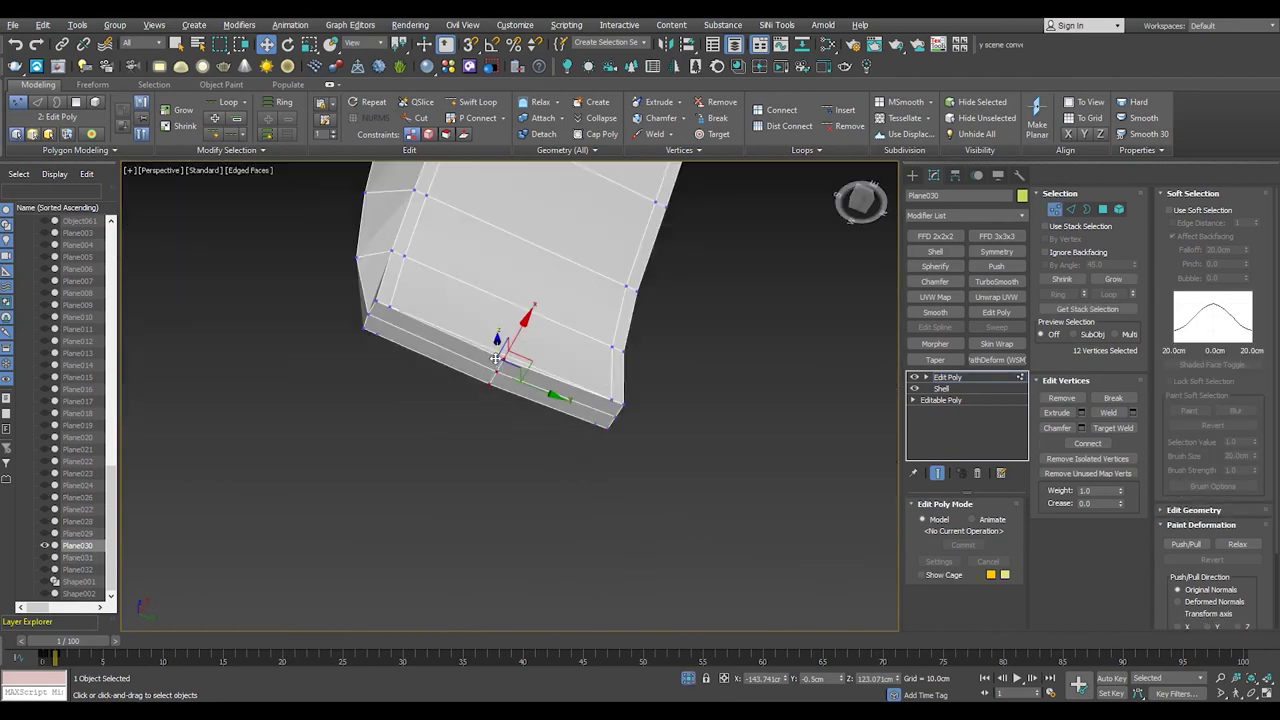
- Select the two side polygons and the corner vertices at the slab corner
key("4")
left_click(419, 348)
key("1")
left_click(497, 368)
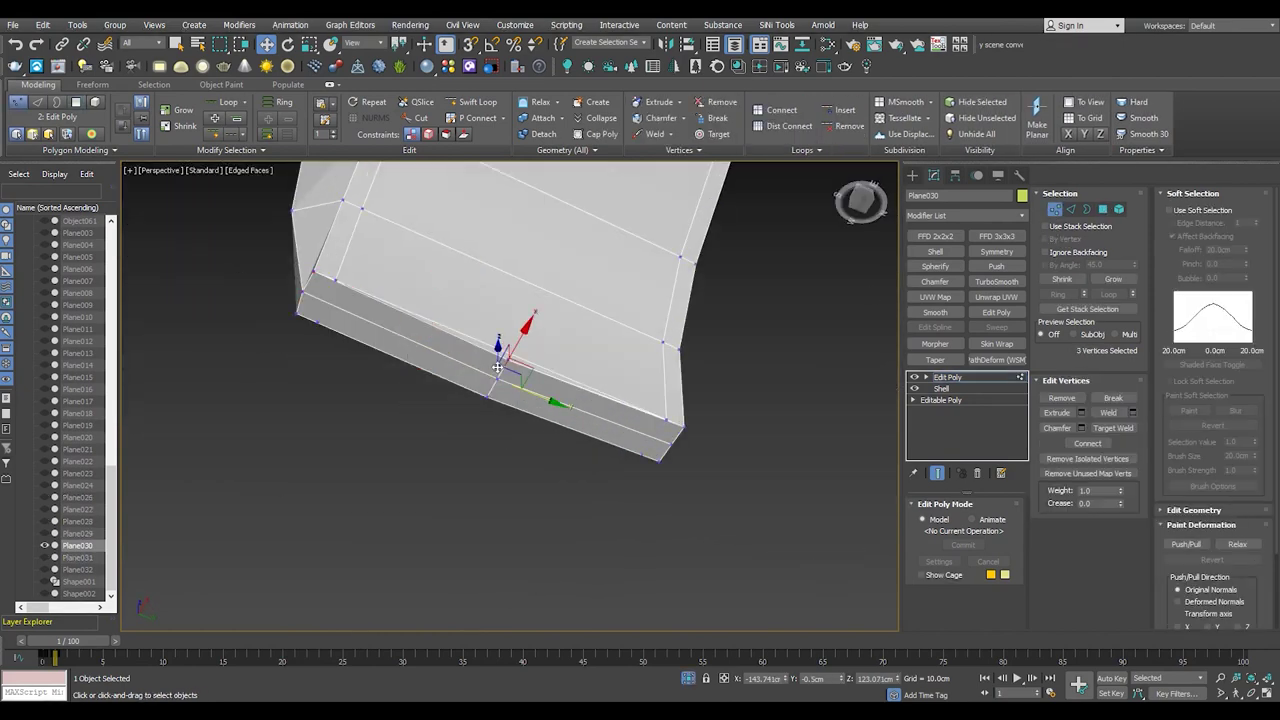
scroll(471, 438, "down", 5)
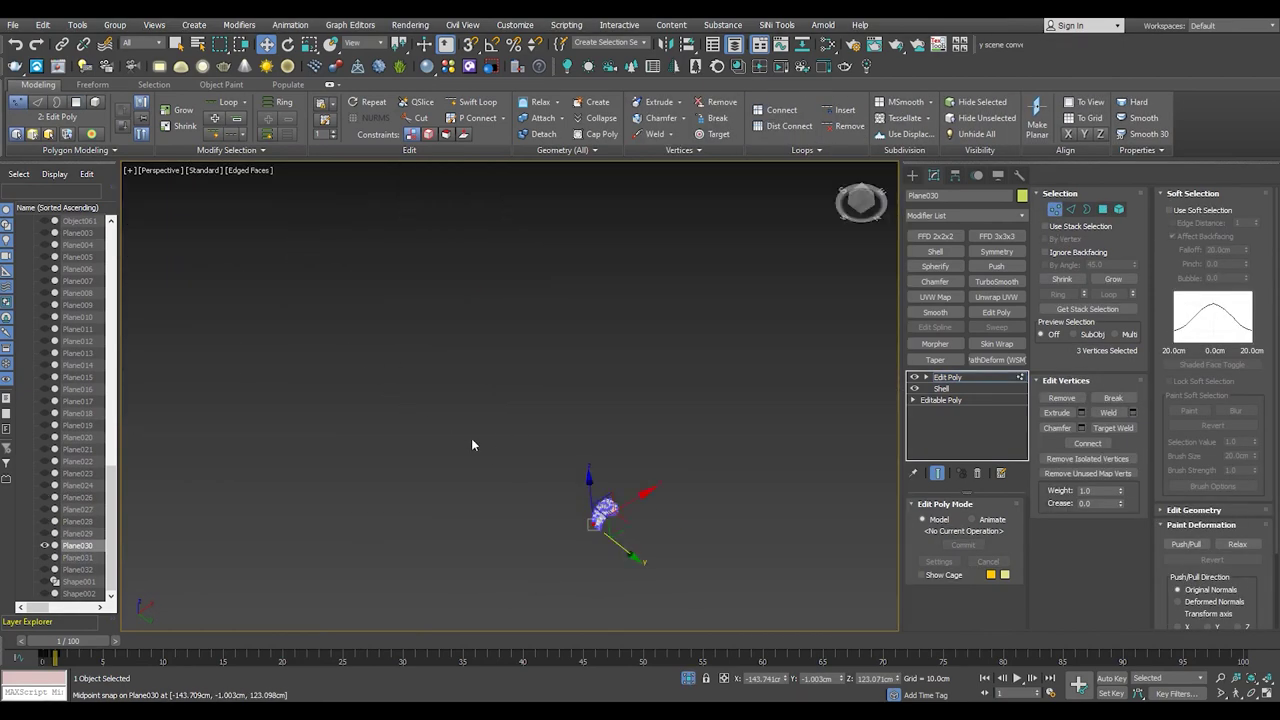
scroll(520, 480, "up", 4)
scroll(555, 513, "up", 4)
scroll(555, 513, "up", 3)
left_click(410, 463)
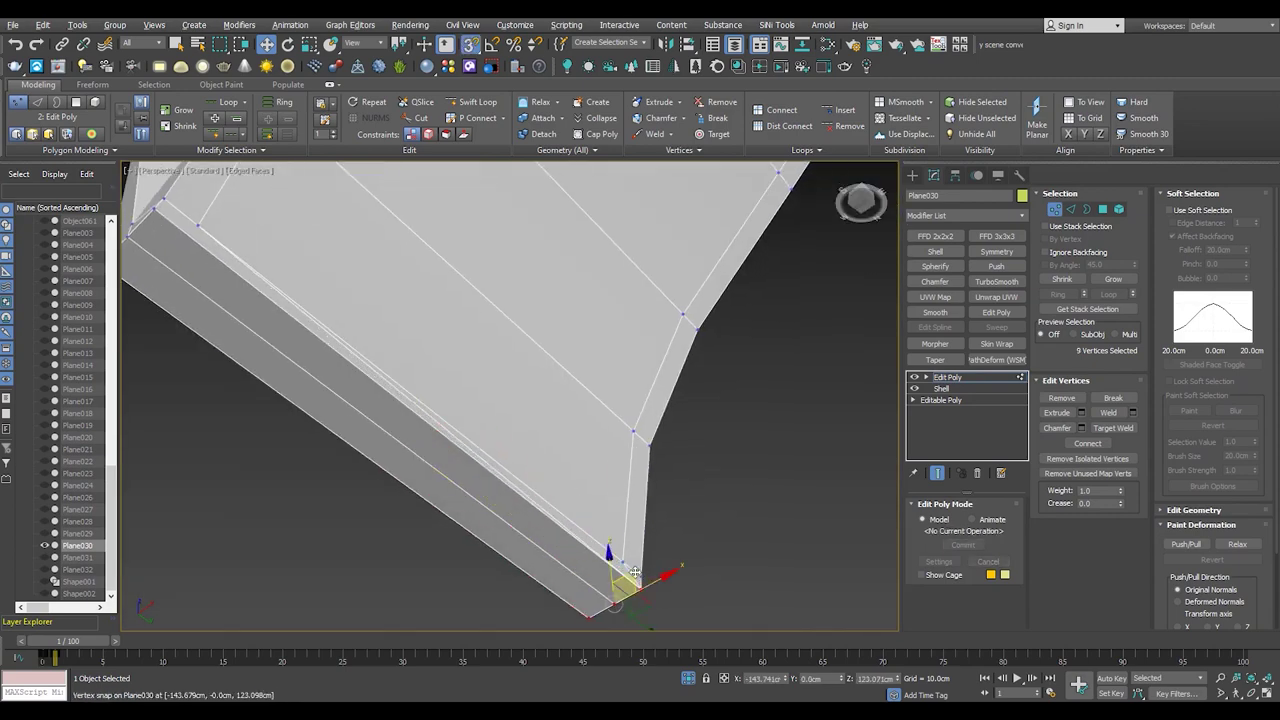
- View the slab corner from the side in wireframe and pick the stem's border edges
middle_click_drag(635, 572, 626, 540, "alt")
scroll(626, 540, "up", 5)
scroll(626, 540, "down", 5)
key("2")
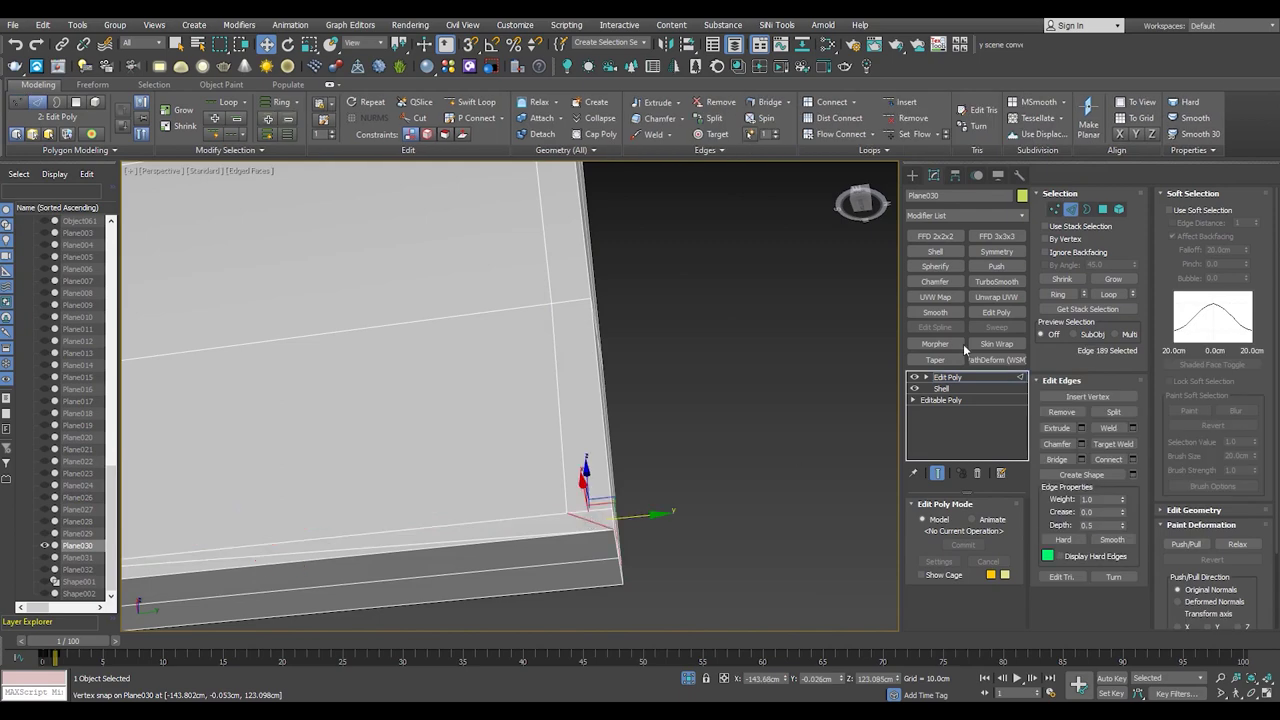
left_click(1055, 210)
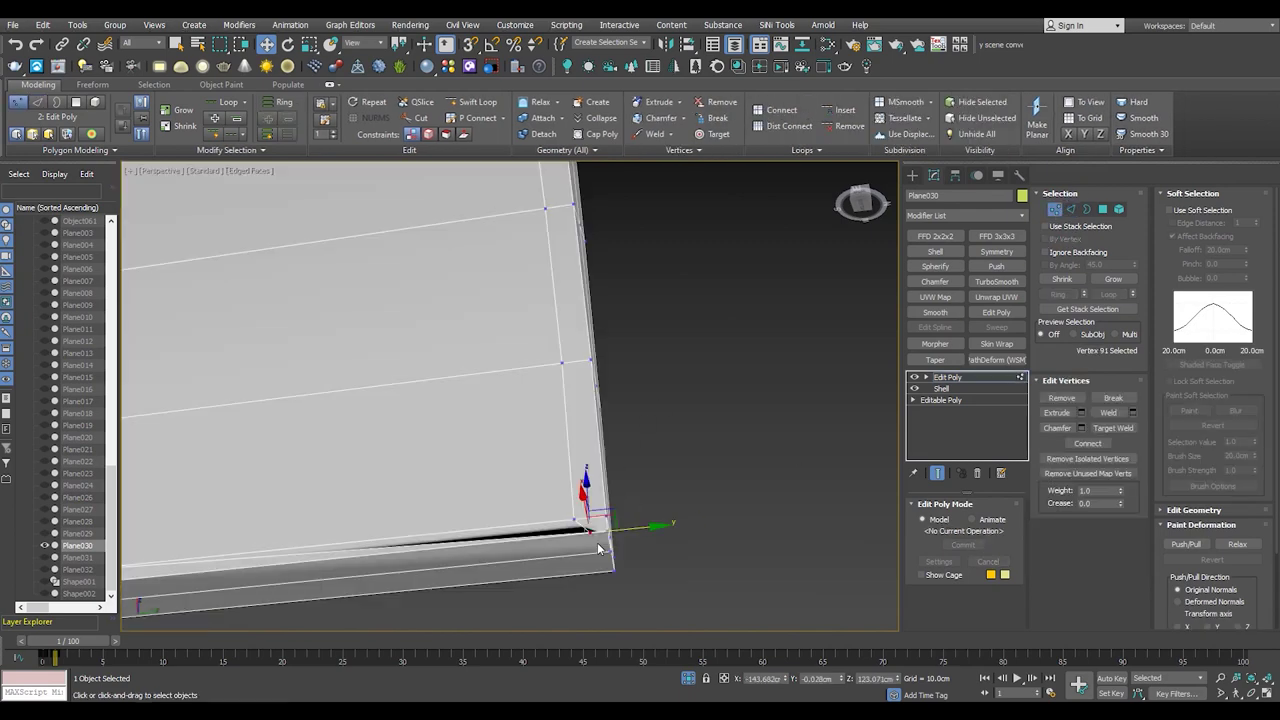
key("F3")
key("2")
scroll(571, 543, "up", 3)
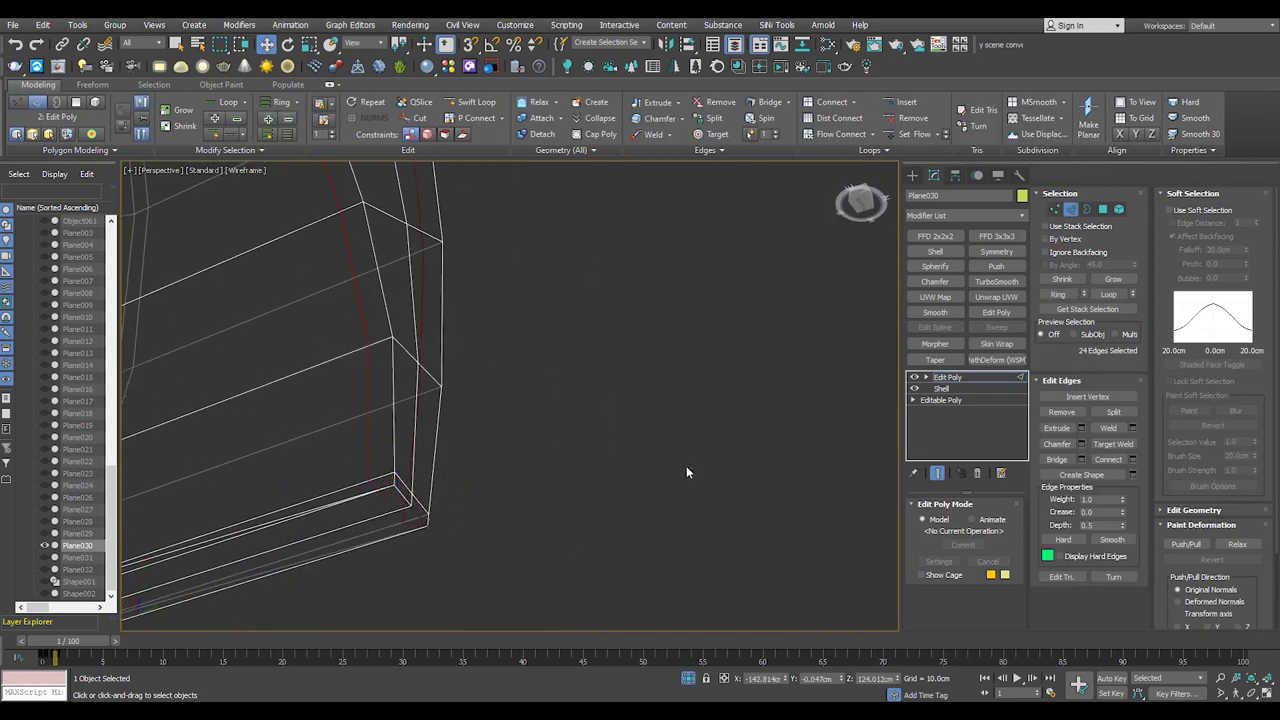
key("1")
mouse_move(549, 453)
middle_mouse_down("alt")
mouse_move(409, 523)
mouse_move(466, 554)
mouse_move(416, 523)
mouse_move(386, 469)
mouse_move(293, 455)
middle_mouse_up("alt")
key("F3")
key("2")
scroll(331, 465, "down", 2)
- Loop-select the stem's border edges and Connect them to add horizontal edge loops
double_click(293, 455, "ctrl")
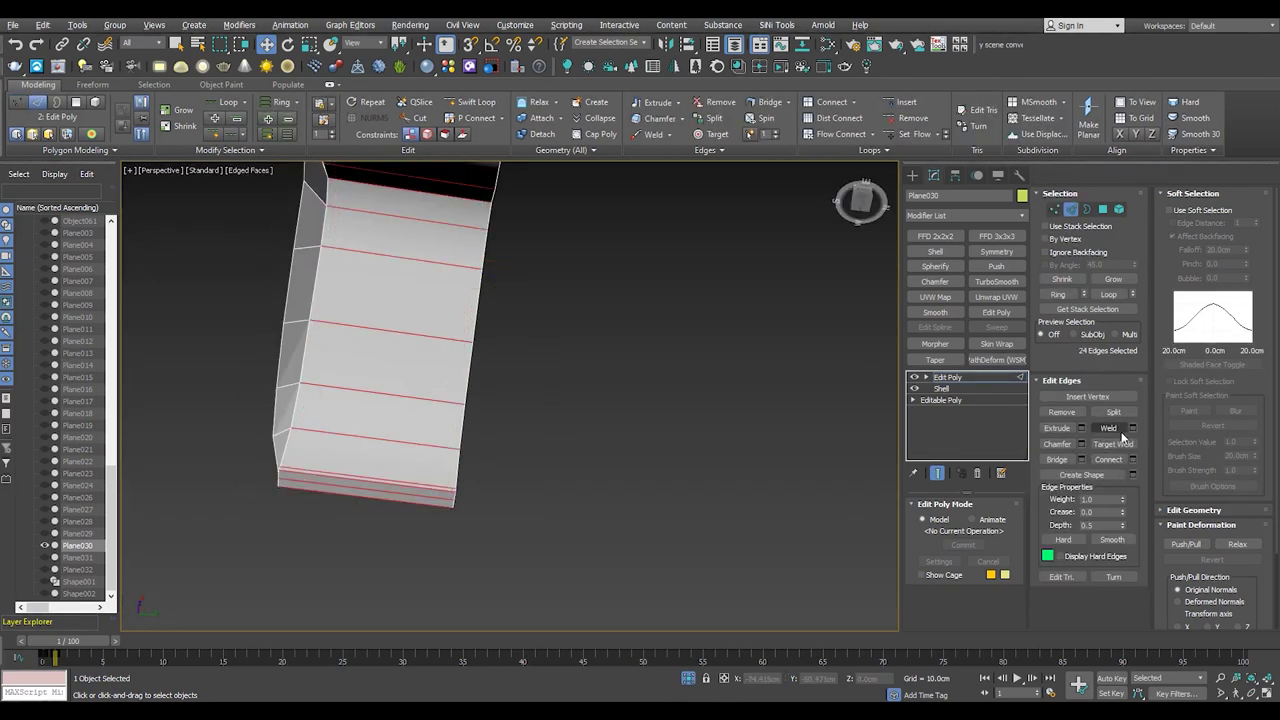
key("Return")
mouse_move(410, 415)
middle_mouse_down("alt")
mouse_move(400, 430)
mouse_move(500, 380)
middle_mouse_up("alt")
key("2")
scroll(423, 433, "up", 3)
scroll(500, 380, "down", 5)
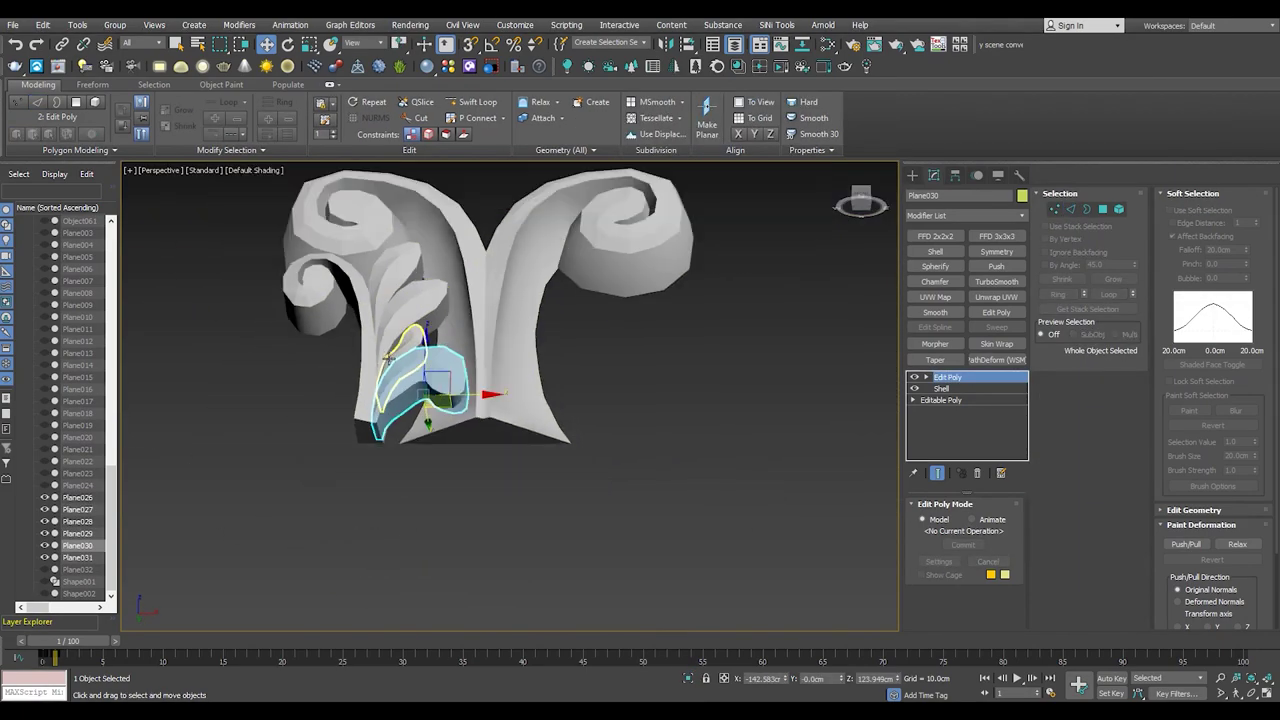
- Reset XForm on the Plane030 leaf, center its pivot on the stem, and add a flipped X-axis Symmetry modifier
key("f")
key("F3")
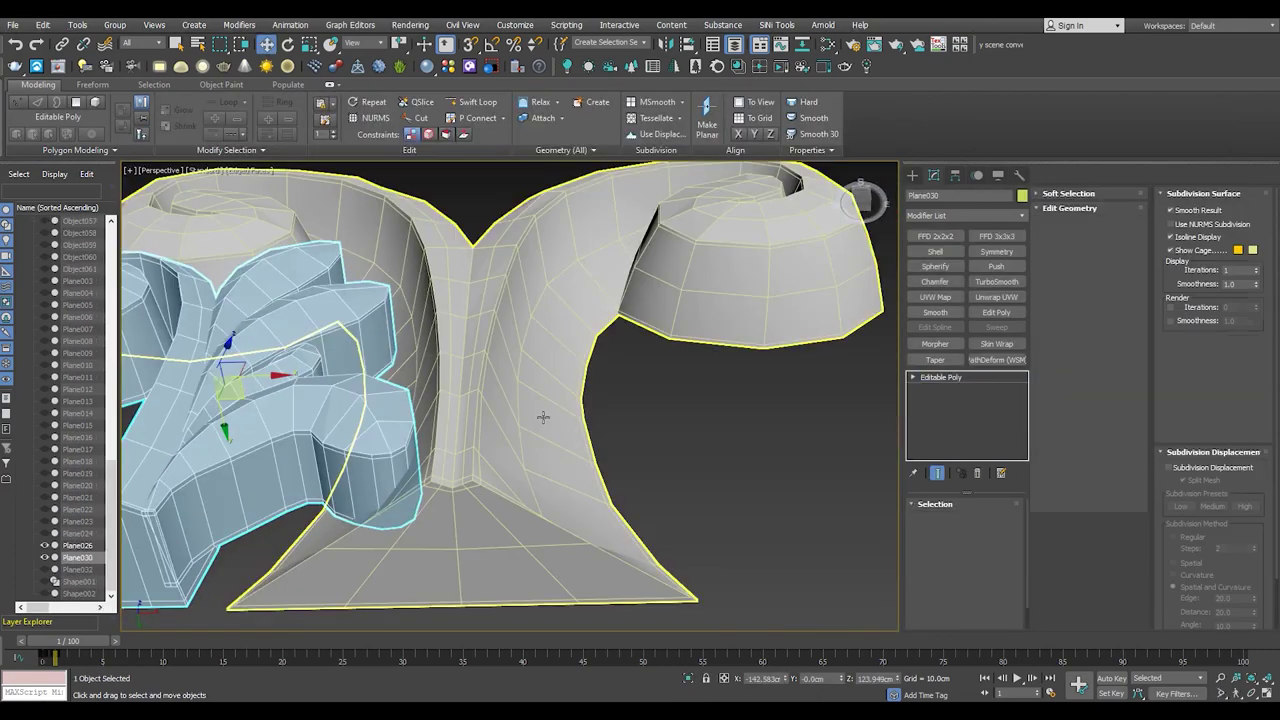
left_click(543, 417)
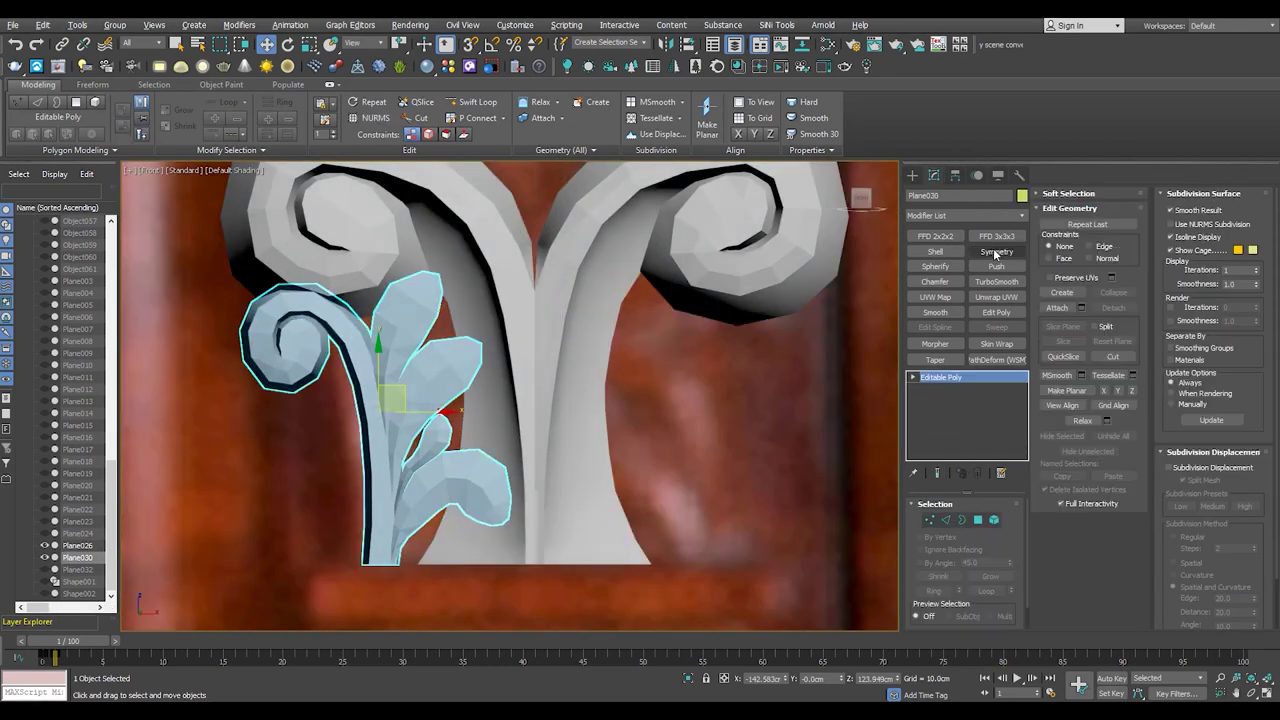
left_click(955, 175)
left_click(990, 284)
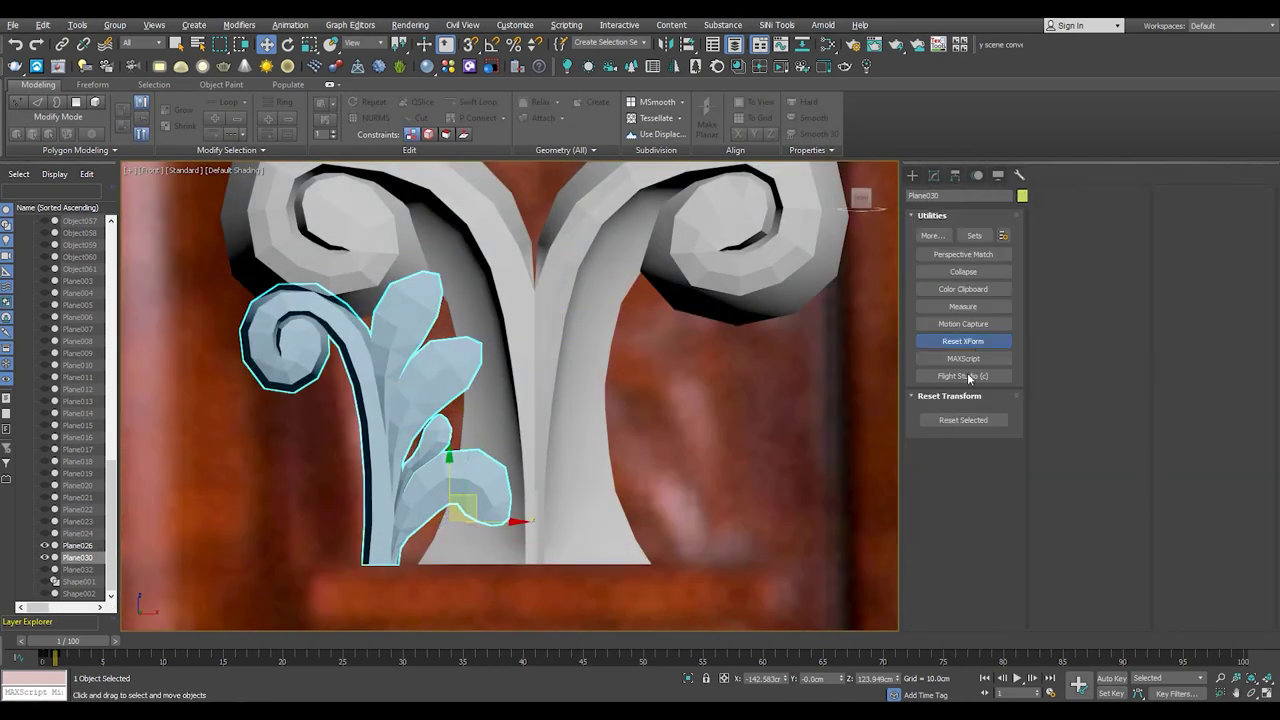
left_click(934, 175)
left_click(955, 175)
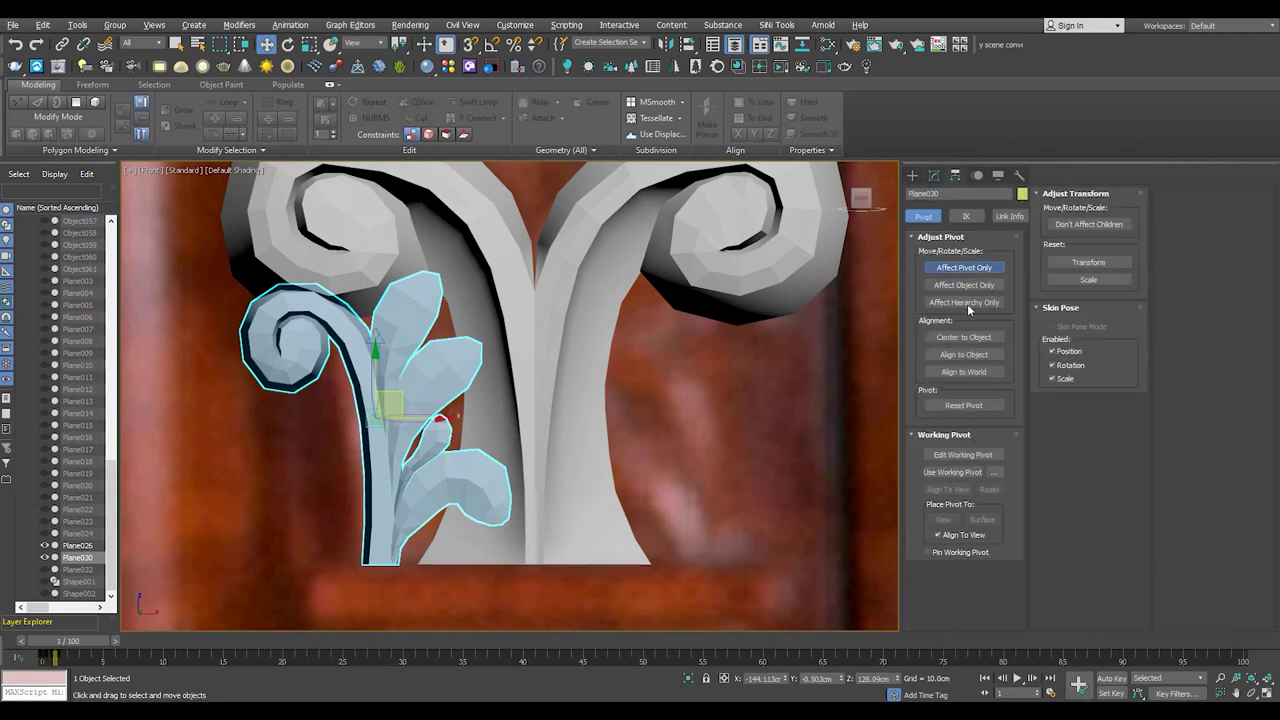
left_click(934, 175)
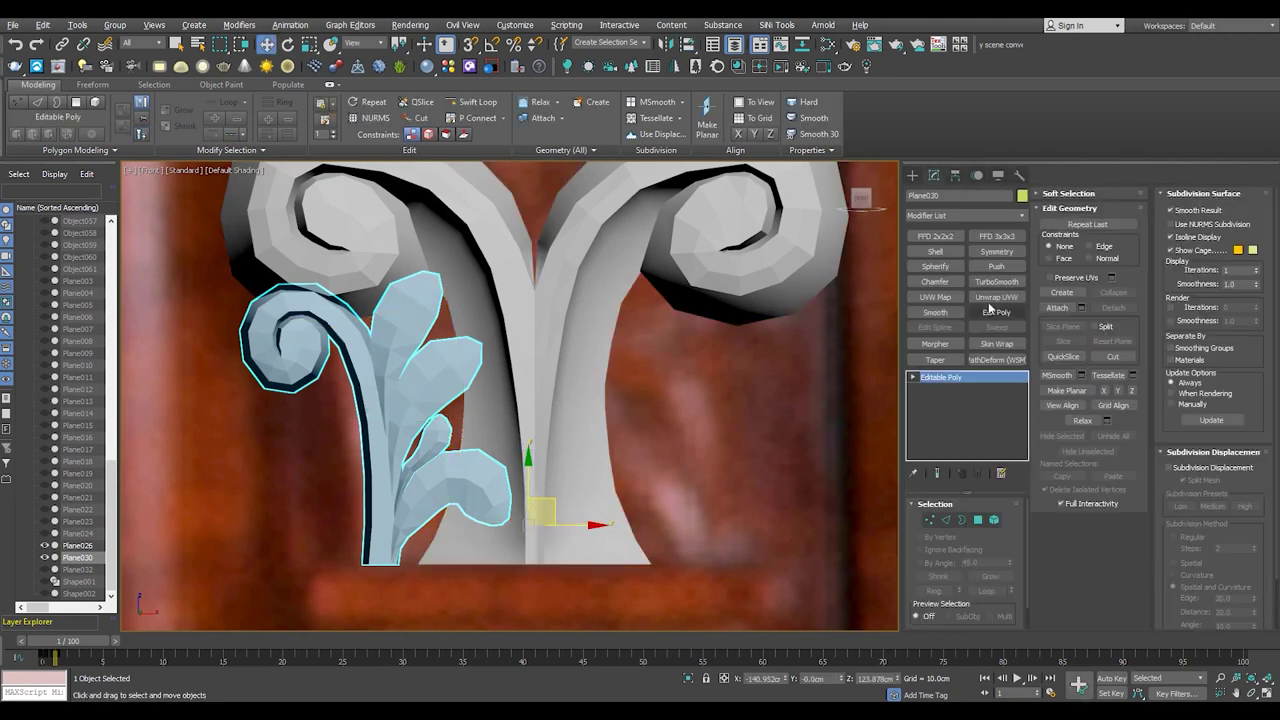
left_click(997, 252)
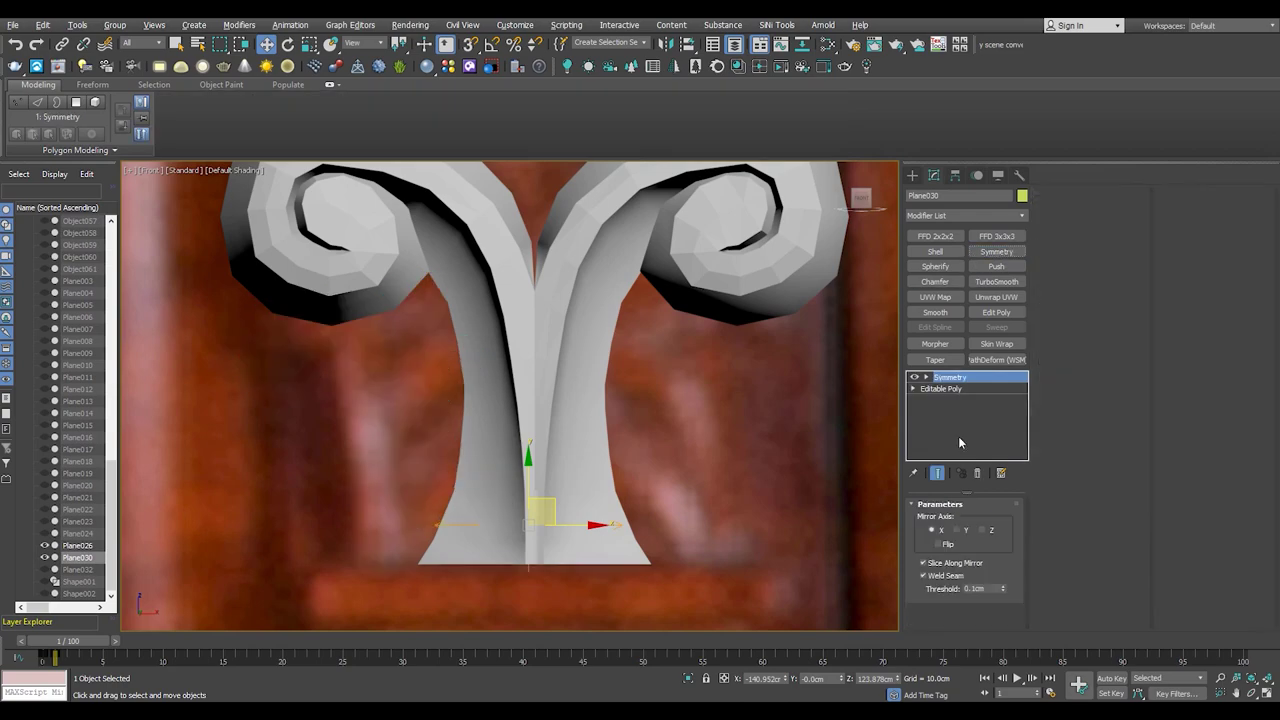
scroll(619, 432, "down", 2)
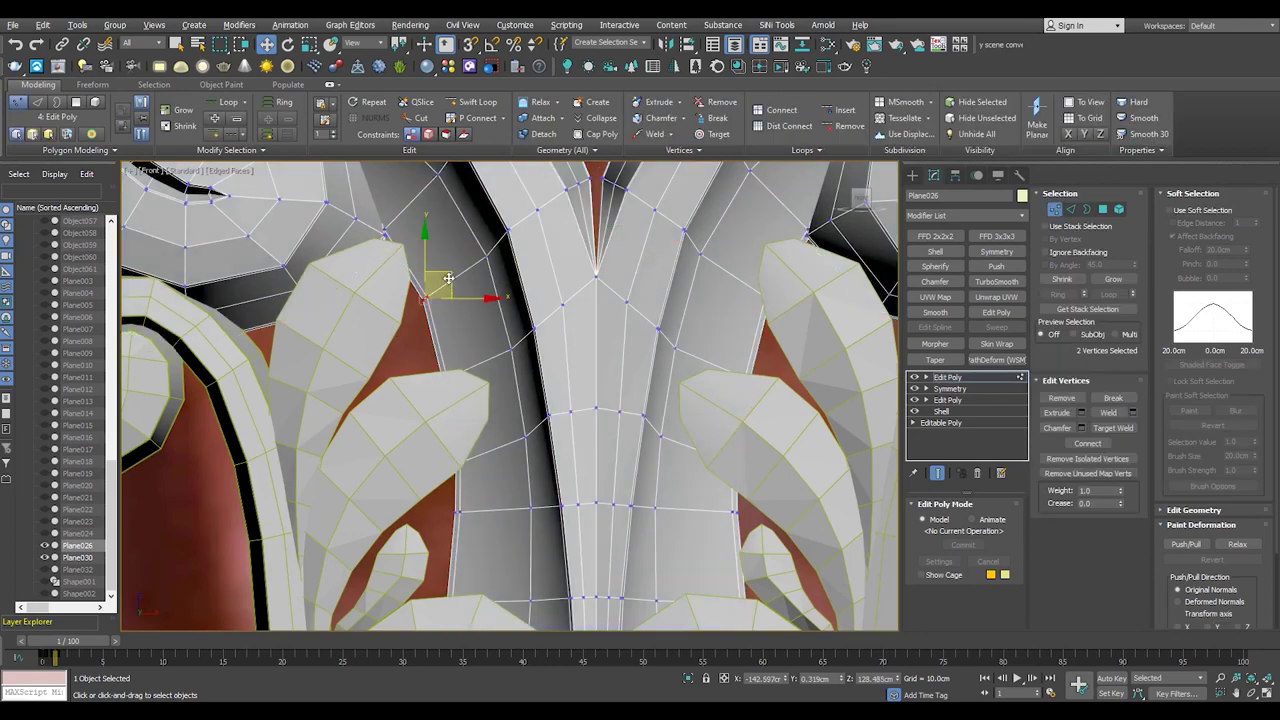
scroll(437, 447, "down", 3)
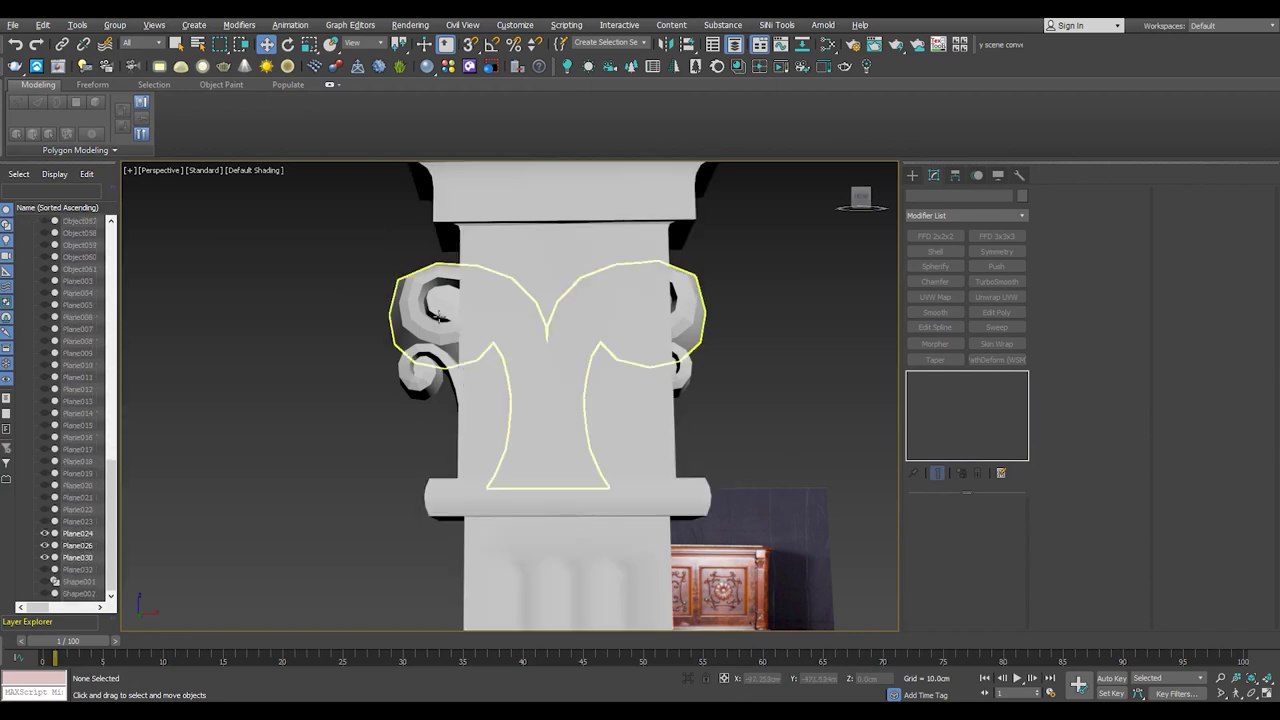
- Snap the capital ornament into place on the column and inspect it from the front
left_click(423, 374)
middle_click_drag(423, 374, 511, 354, "alt")
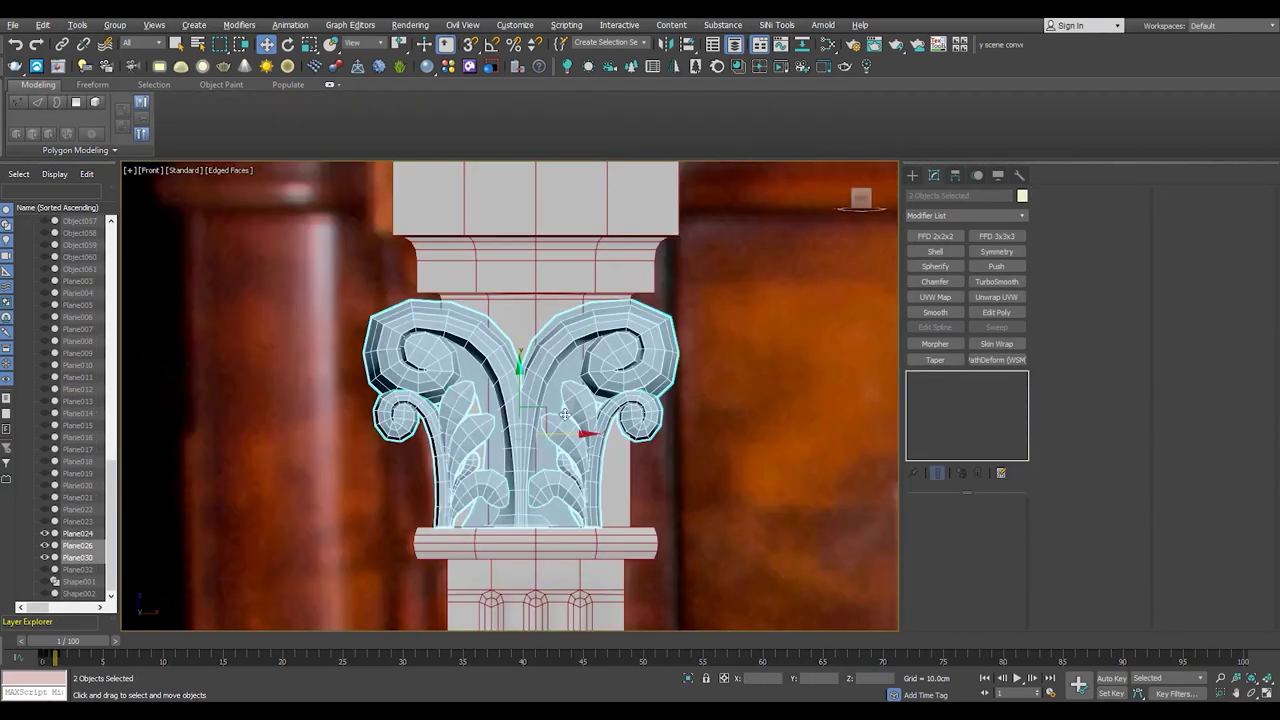
left_click_drag(565, 413, 532, 297)
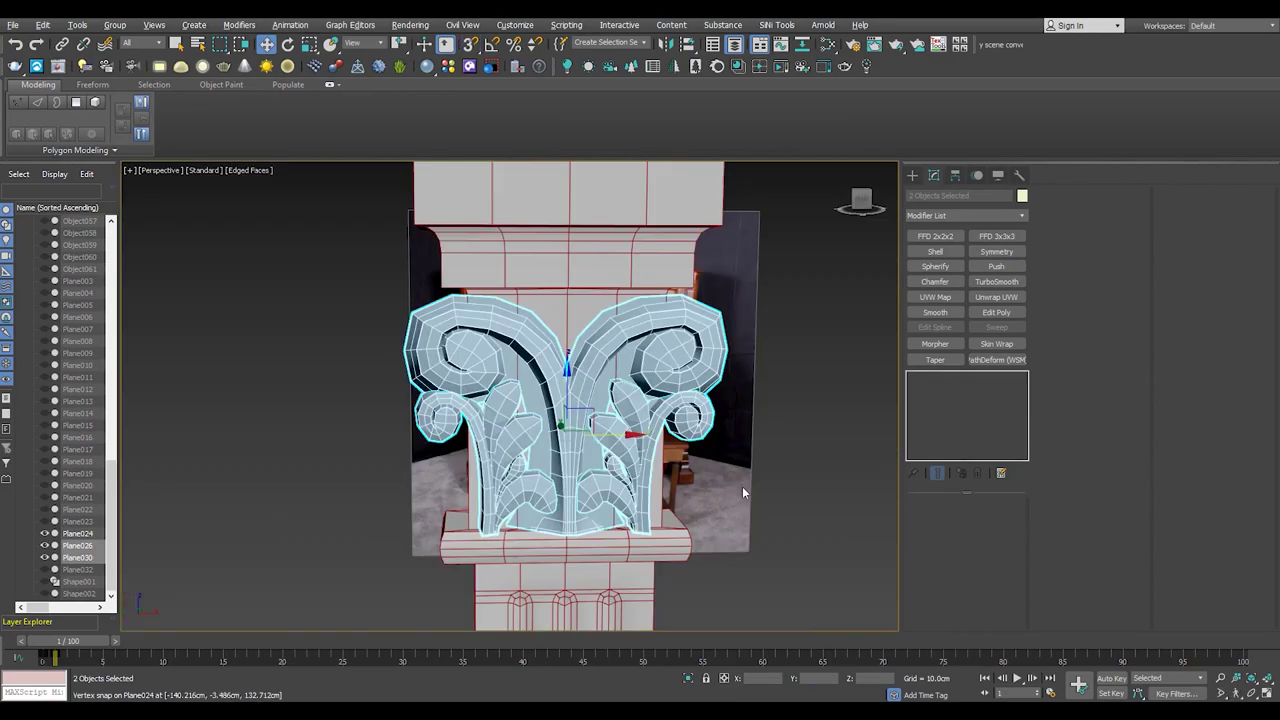
mouse_move(742, 486)
middle_mouse_down("alt")
mouse_move(567, 495)
mouse_move(380, 467)
mouse_move(509, 467)
middle_mouse_up("alt")
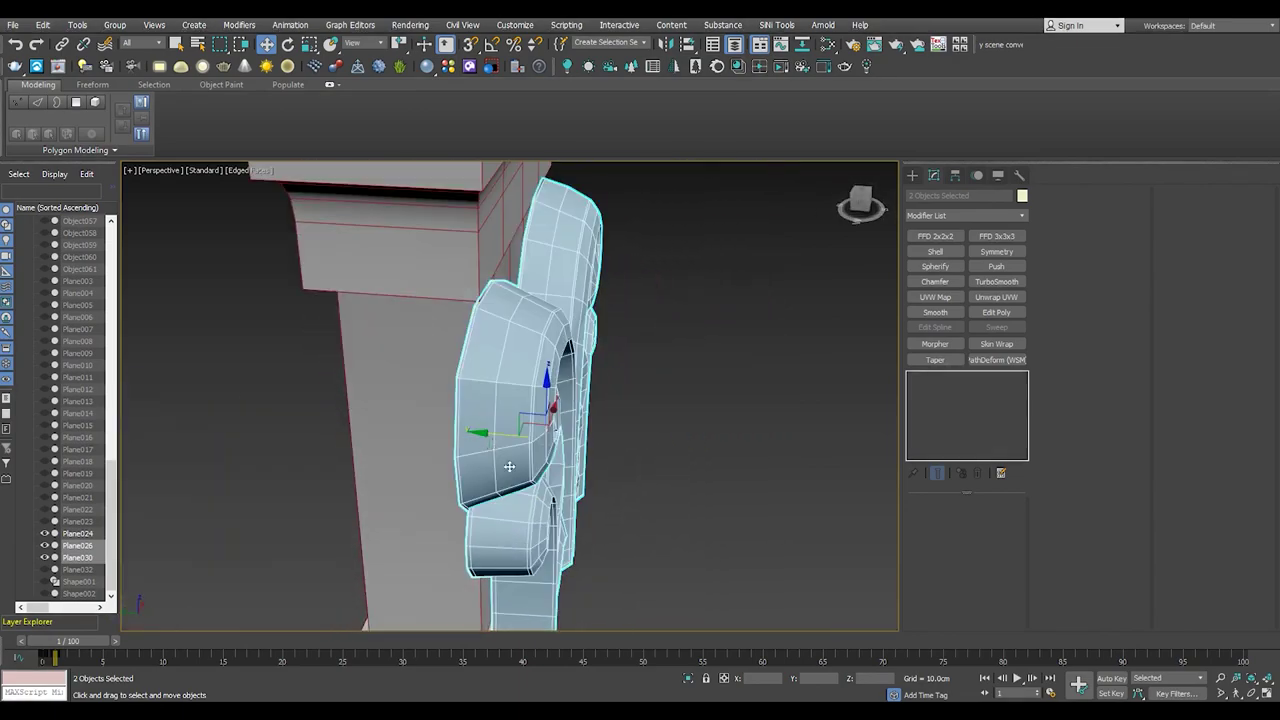
middle_click_drag(504, 393, 567, 519, "alt")
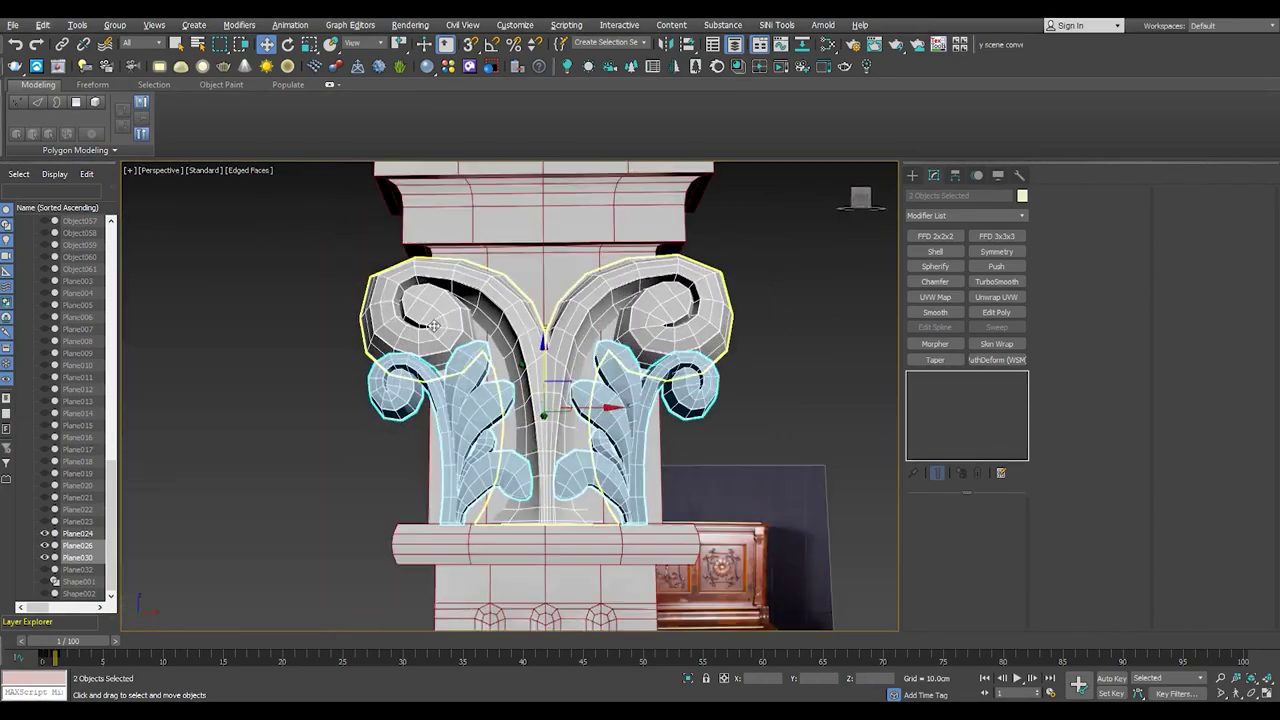
key("ctrl+d")
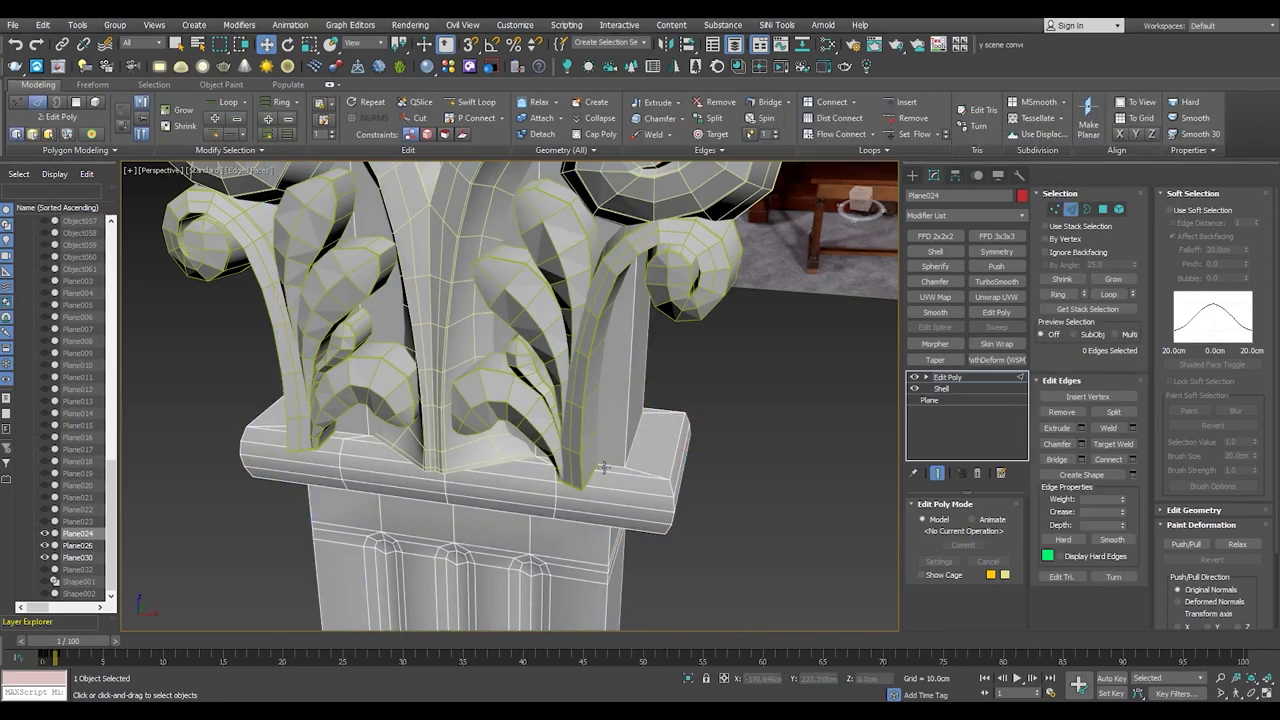
middle_click_drag(531, 424, 520, 445, "alt")
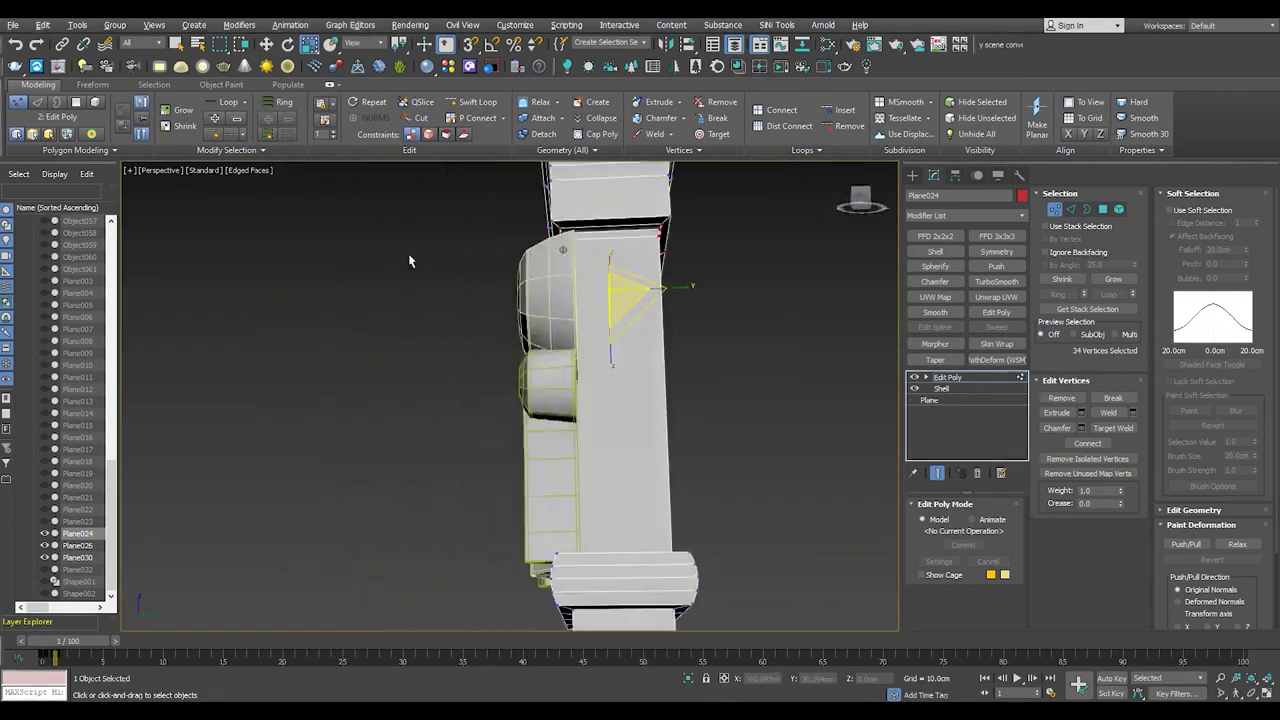
- Check the brackets' side profile in the Left view, then return to the maximized Perspective view
middle_click_drag(540, 289, 472, 287, "alt")
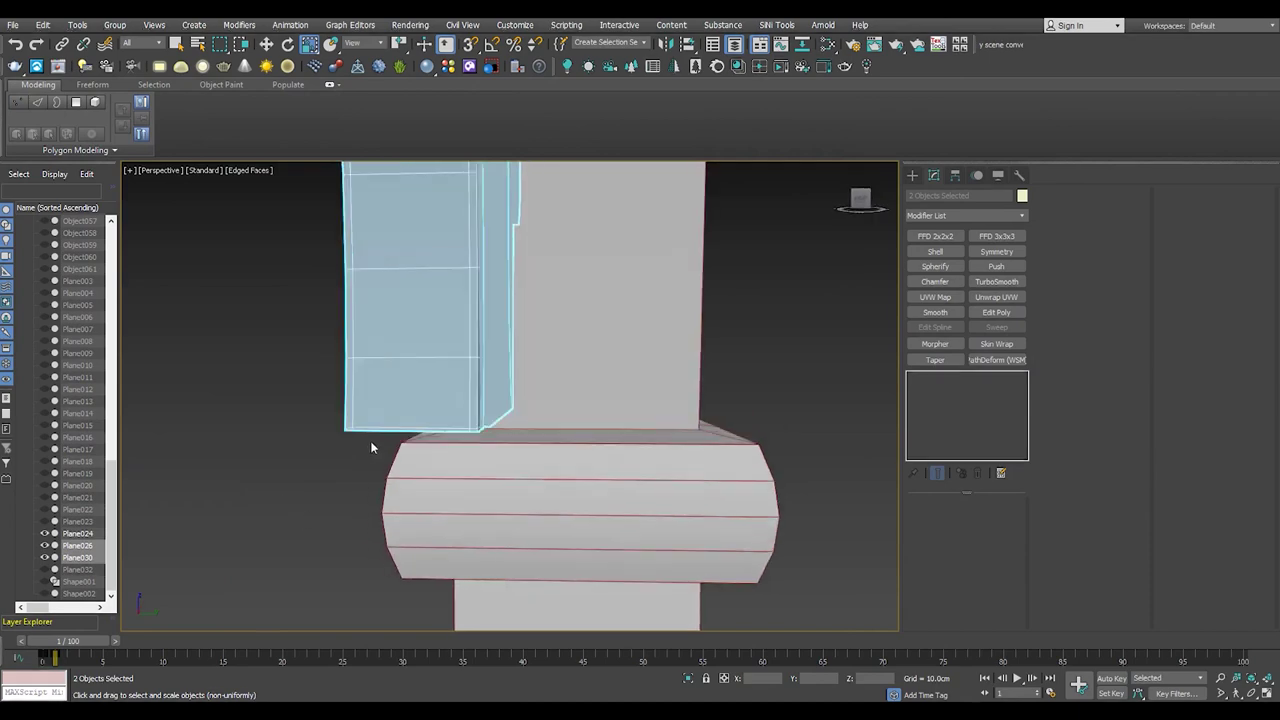
key("l")
key("z")
key("w")
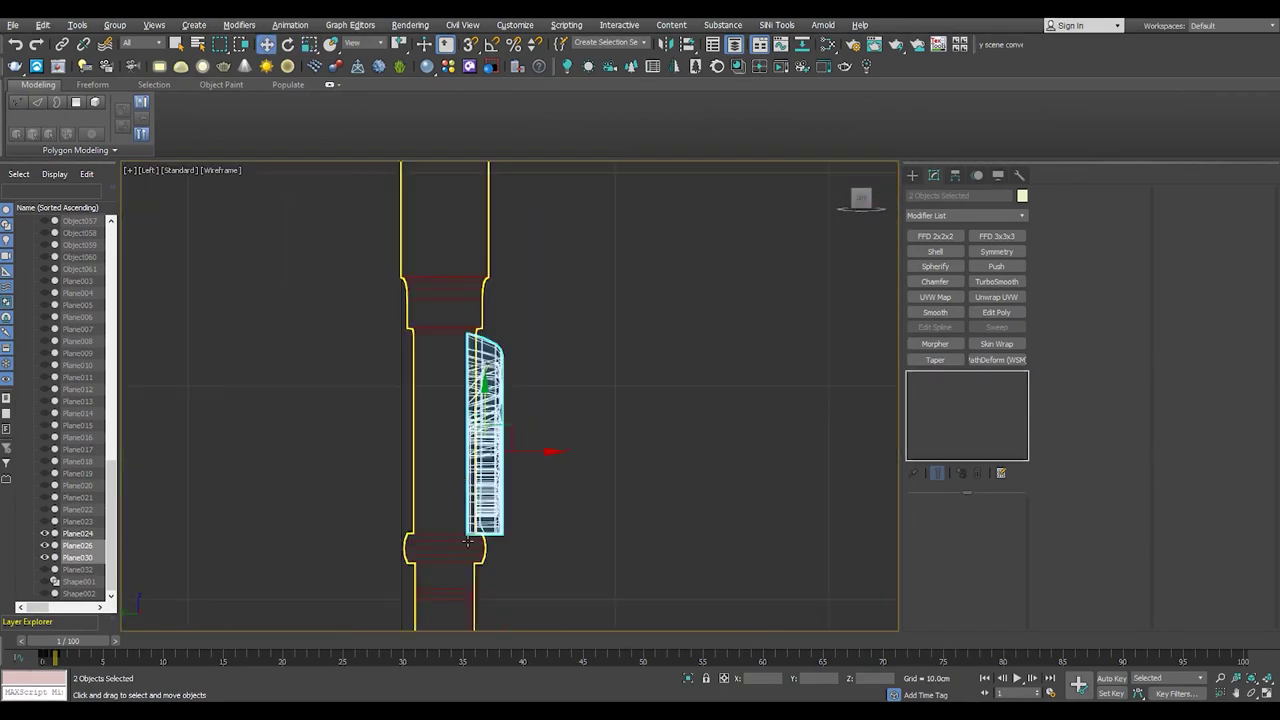
key("F3")
scroll(467, 541, "up", 3)
scroll(556, 382, "up", 2)
middle_click_drag(556, 382, 470, 382)
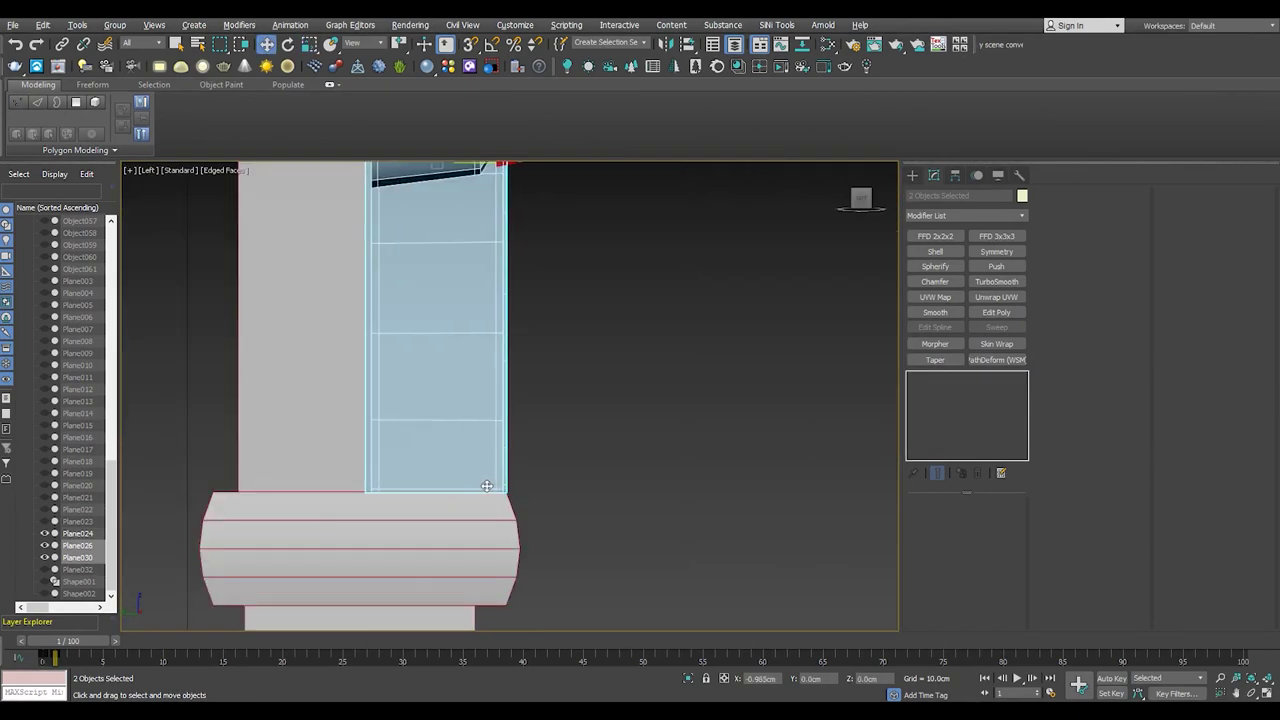
key("alt+w")
key("alt+w")
left_click(495, 430)
key("F3")
- Select the panel polygons behind the leaves and isolate the capital to inspect under its ledge
key("4")
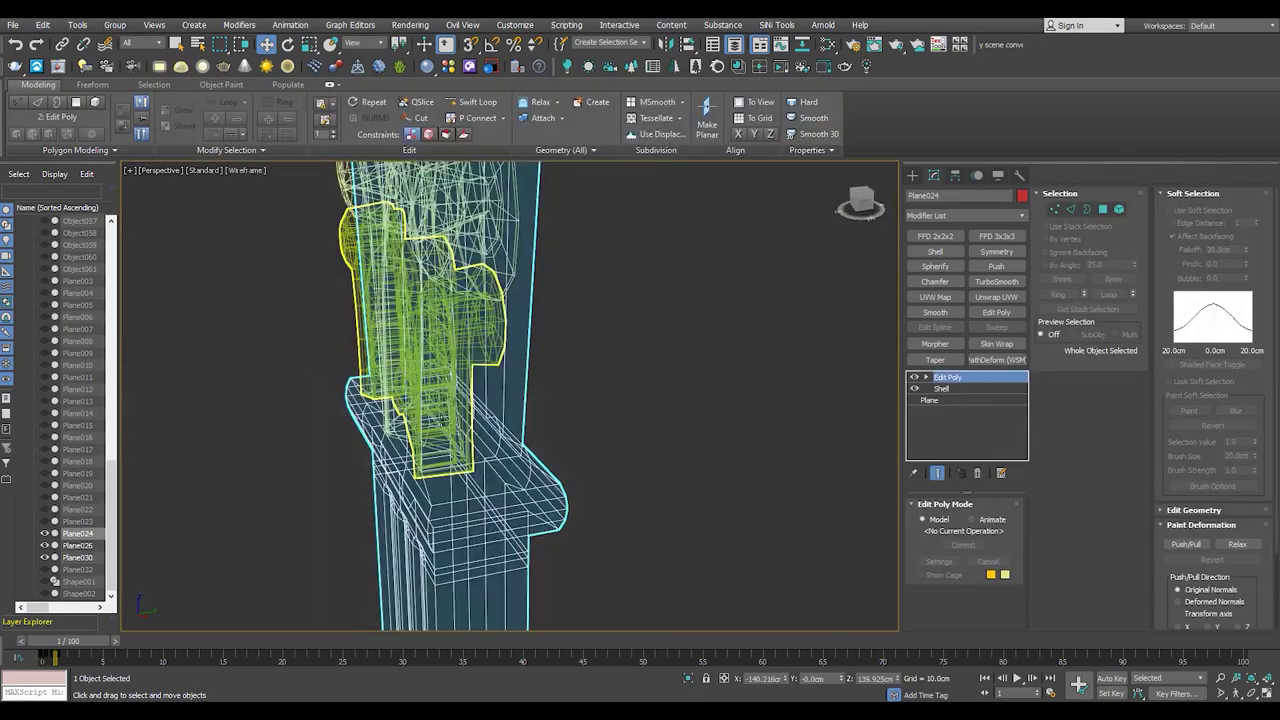
left_click(384, 449)
scroll(341, 386, "up", 3)
key("F3")
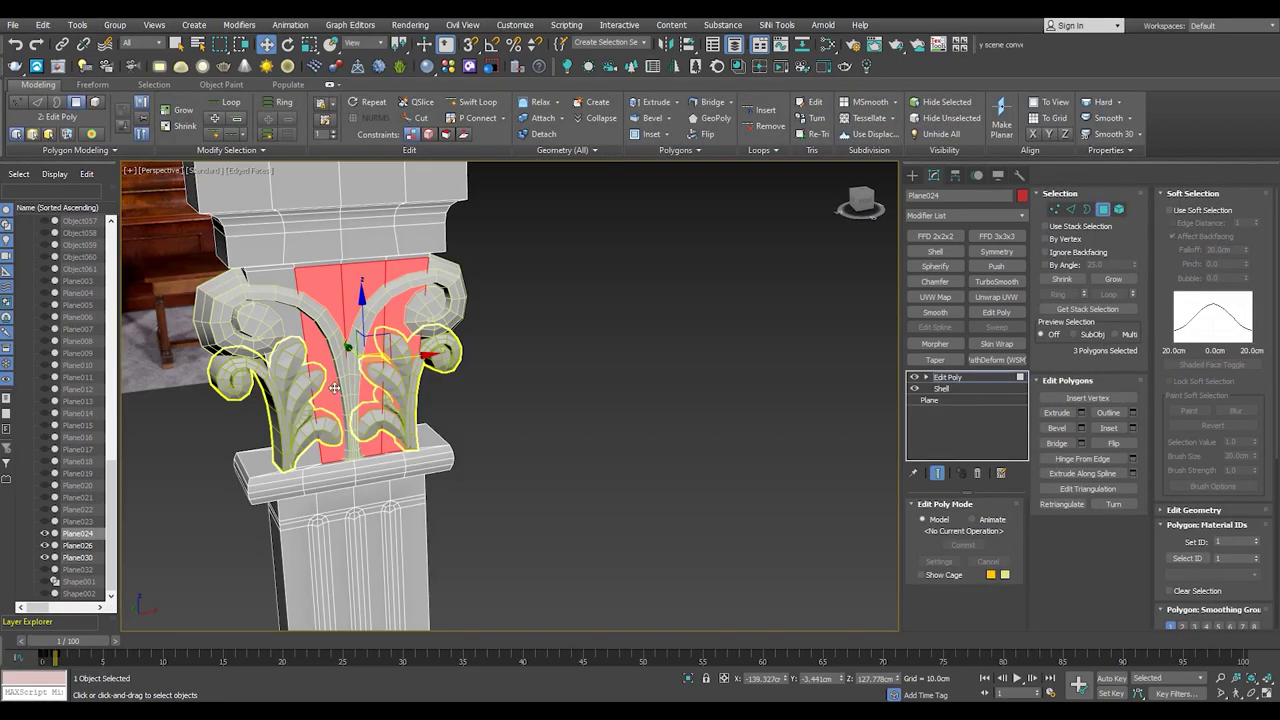
scroll(400, 300, "up", 3)
left_click(412, 297, "ctrl")
scroll(478, 365, "down", 3)
scroll(560, 340, "up", 3)
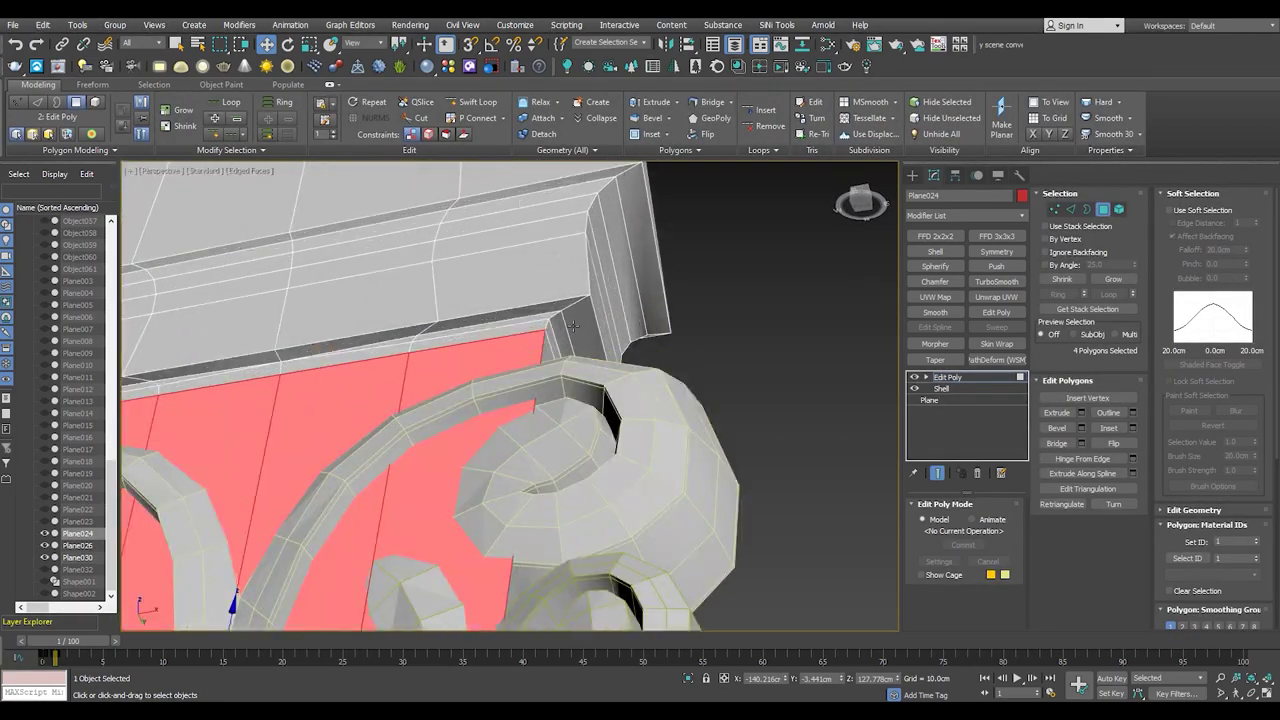
key("2")
scroll(516, 366, "down", 4)
key("alt+q")
scroll(608, 366, "up", 5)
middle_click_drag(608, 366, 601, 289, "alt")
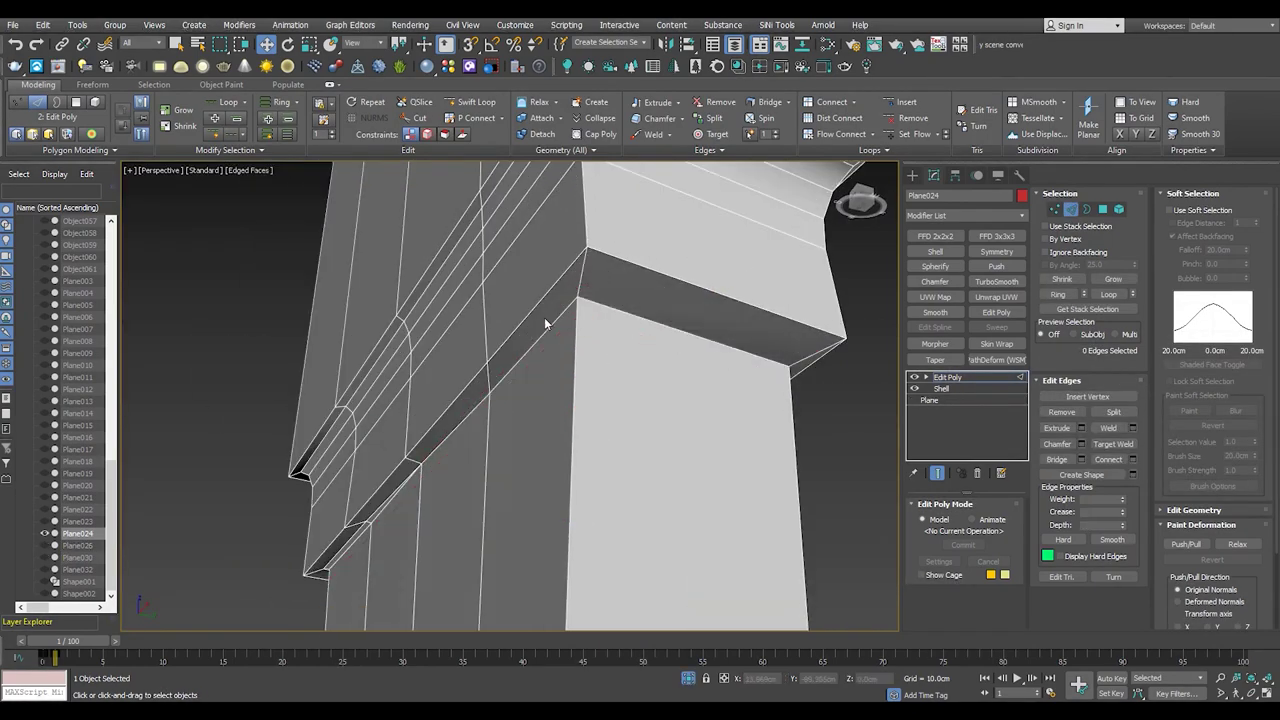
middle_click_drag(546, 343, 367, 334, "alt")
scroll(367, 334, "down", 4)
scroll(367, 334, "up", 4)
left_click(232, 290)
scroll(232, 290, "down", 4)
mouse_move(257, 286)
middle_mouse_down("alt")
mouse_move(173, 363)
mouse_move(443, 309)
middle_mouse_up("alt")
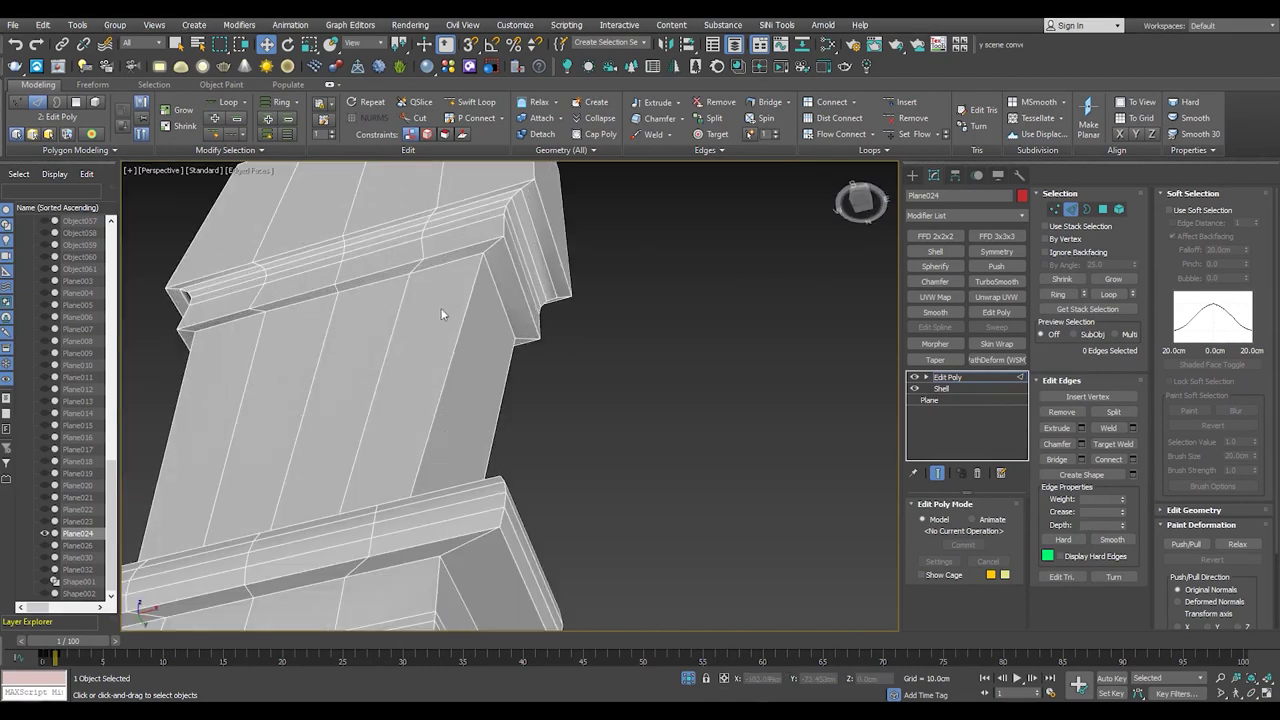
- Tint the selected capital faces red and inspect the leafy capital with edged faces shown
key("4")
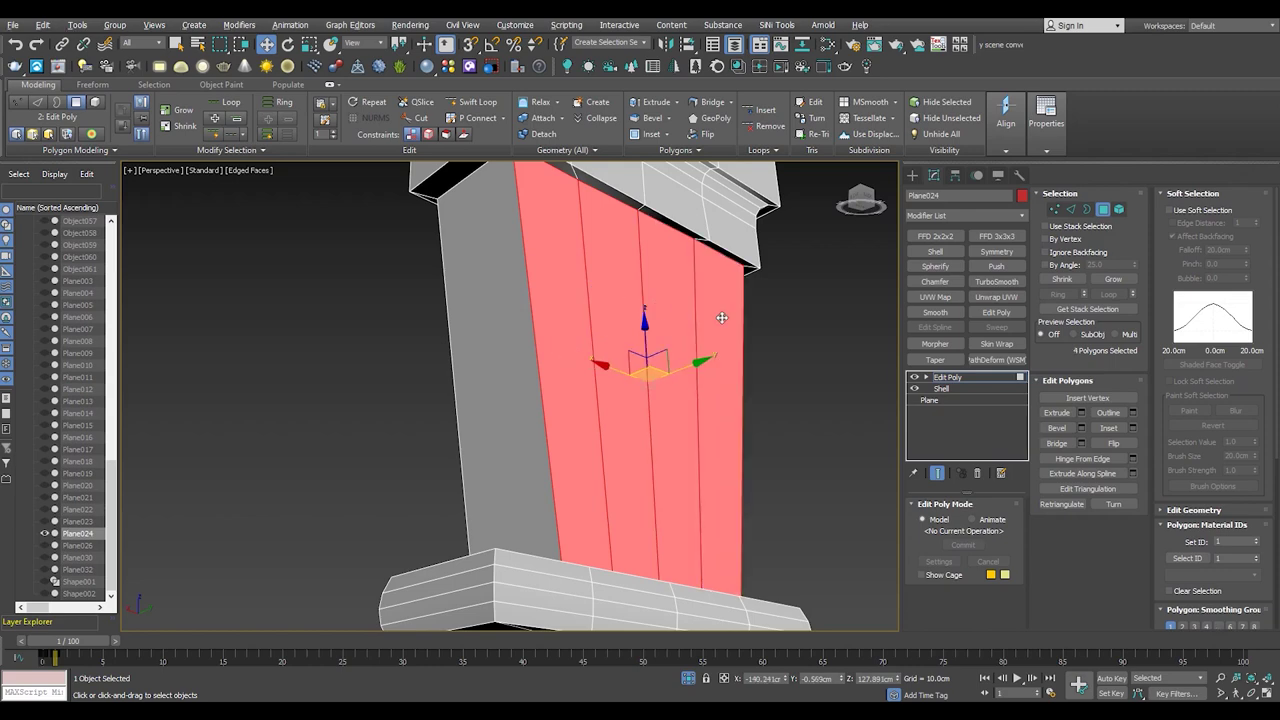
scroll(722, 317, "down", 3)
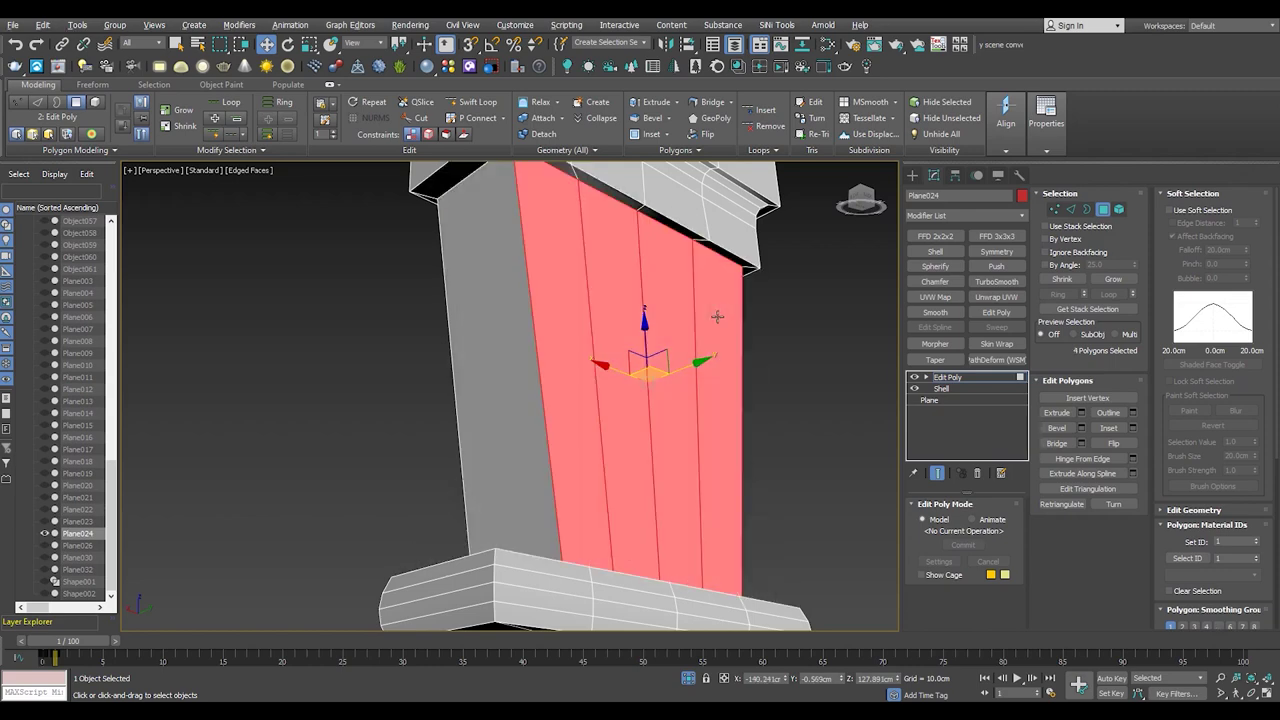
middle_click_drag(722, 317, 480, 380, "alt")
scroll(480, 380, "up", 3)
key("F2")
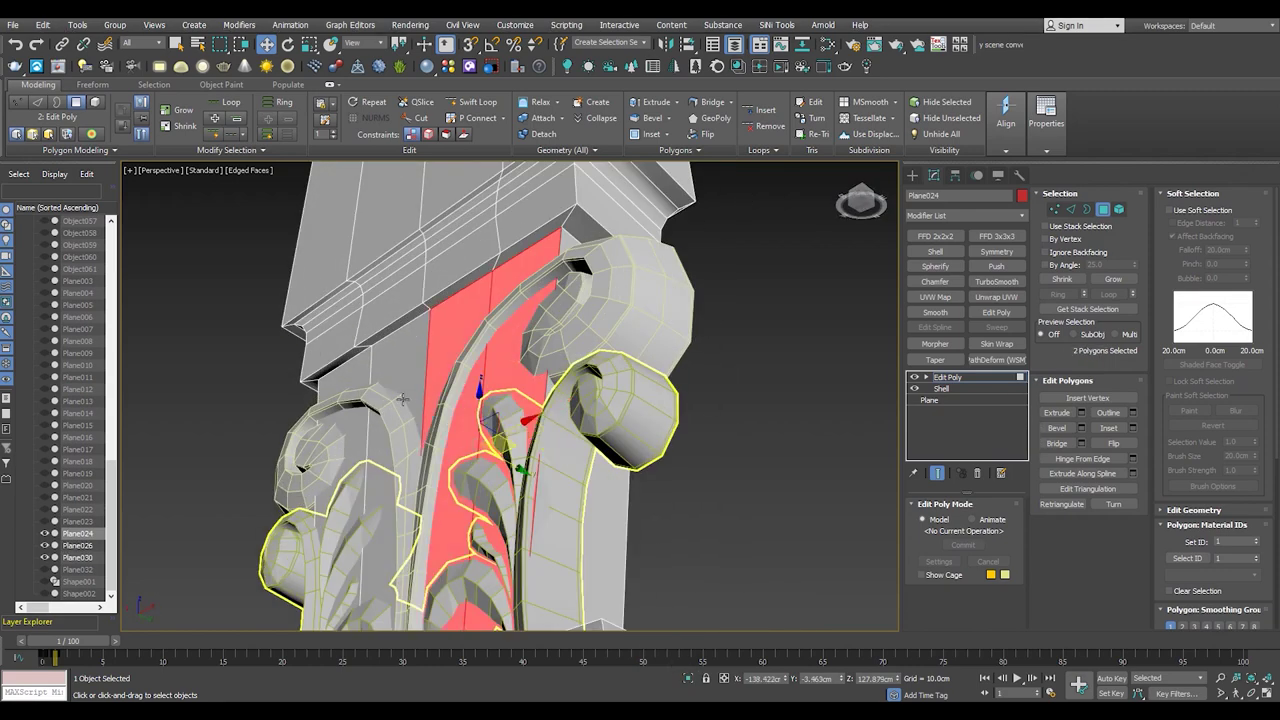
middle_click_drag(480, 380, 357, 447, "alt")
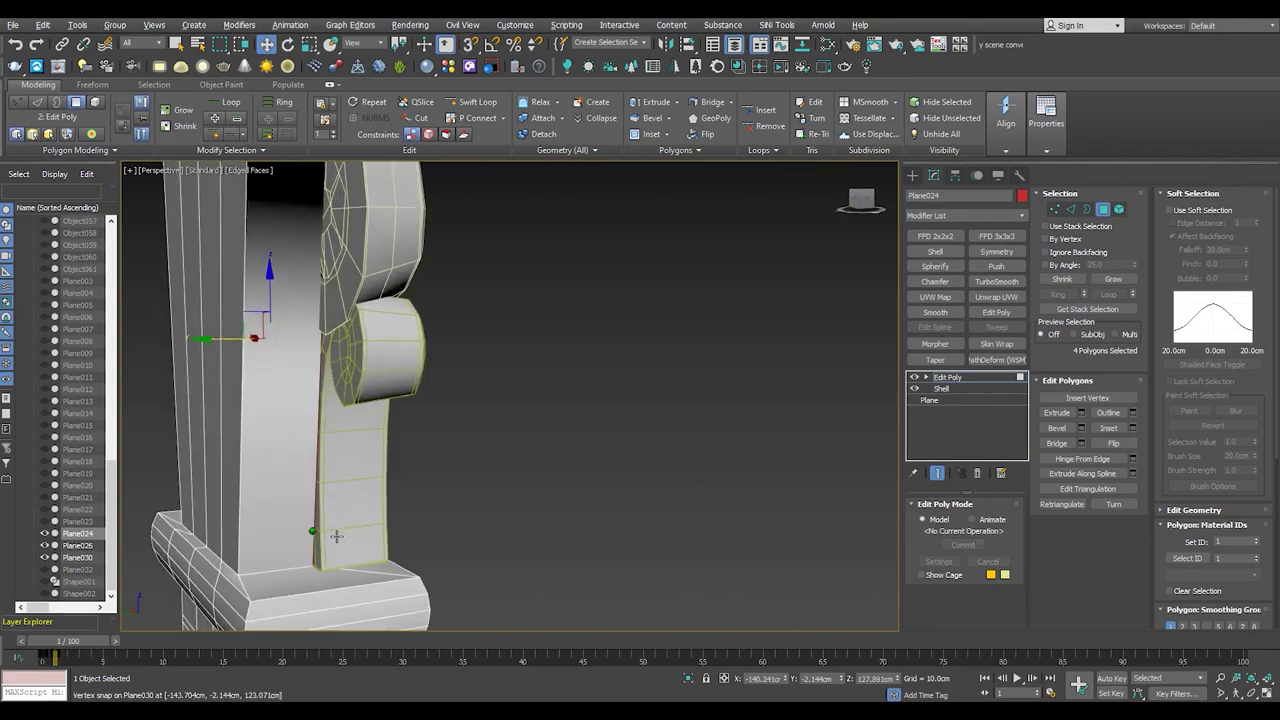
mouse_move(312, 571)
middle_mouse_down("alt")
mouse_move(450, 390)
mouse_move(420, 385)
middle_mouse_up("alt")
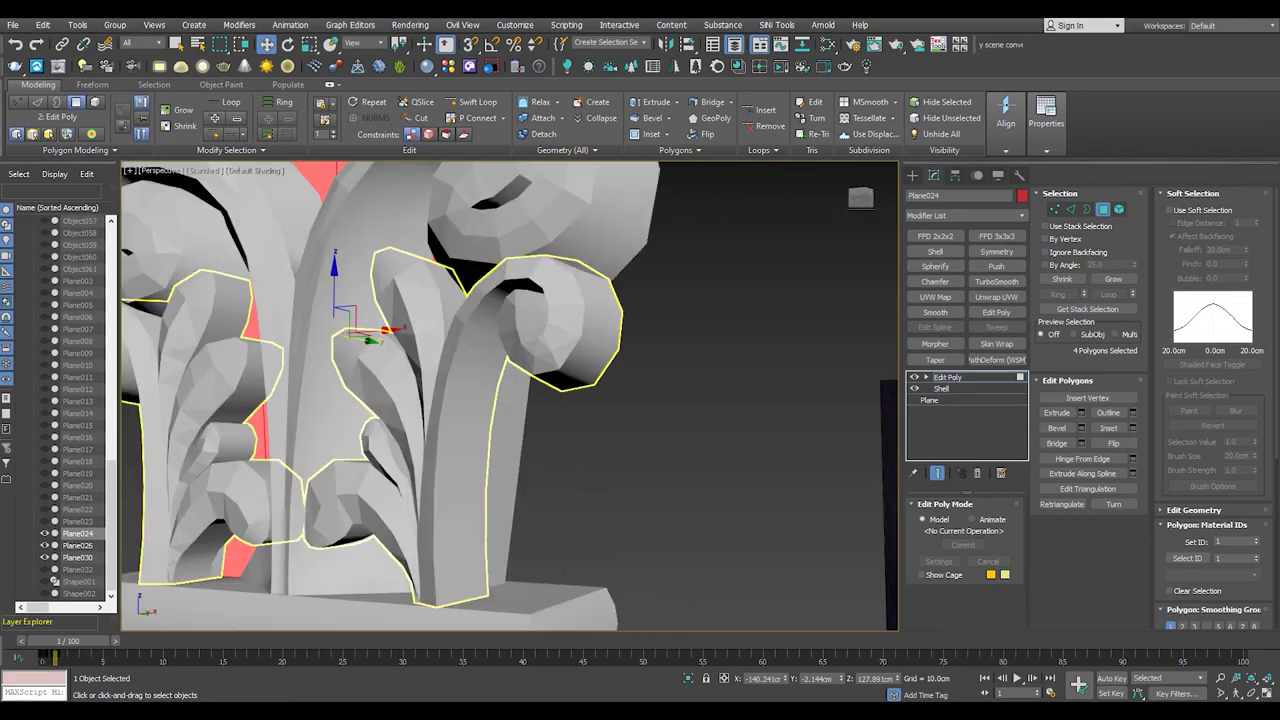
scroll(216, 354, "down", 5)
mouse_move(216, 354)
middle_mouse_down("alt")
mouse_move(292, 325)
mouse_move(305, 266)
middle_mouse_up("alt")
scroll(292, 325, "up", 5)
key("F4")
scroll(292, 325, "up", 5)
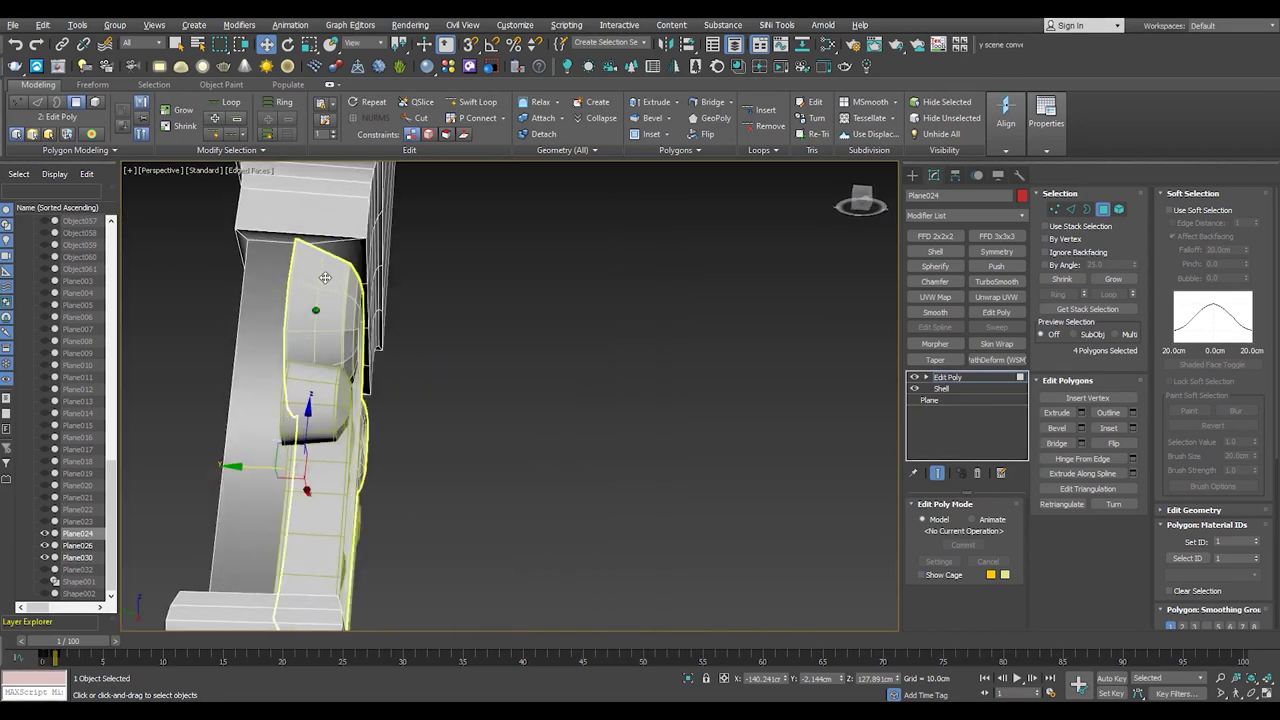
scroll(406, 413, "up", 4)
- Chamfer the edge loop along the cornice corner under the capital and commit it
key("2")
double_click(388, 406)
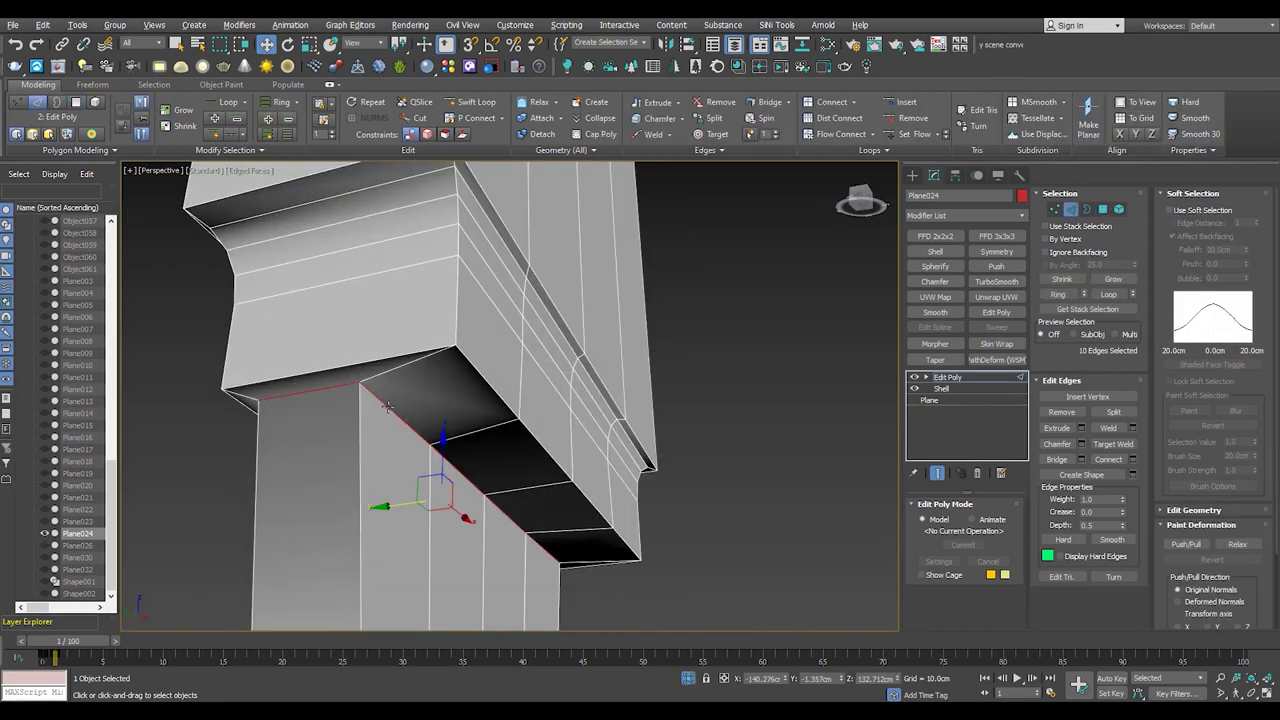
left_click(1081, 444)
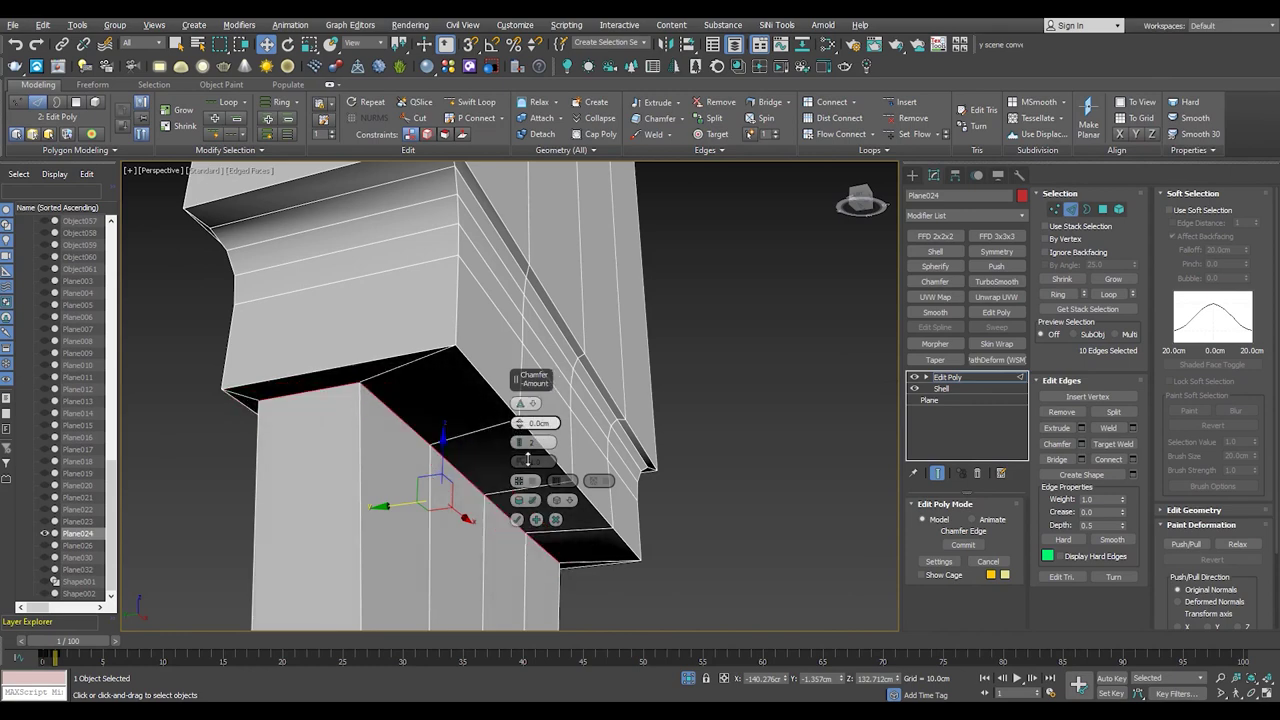
middle_click_drag(530, 428, 536, 423, "alt")
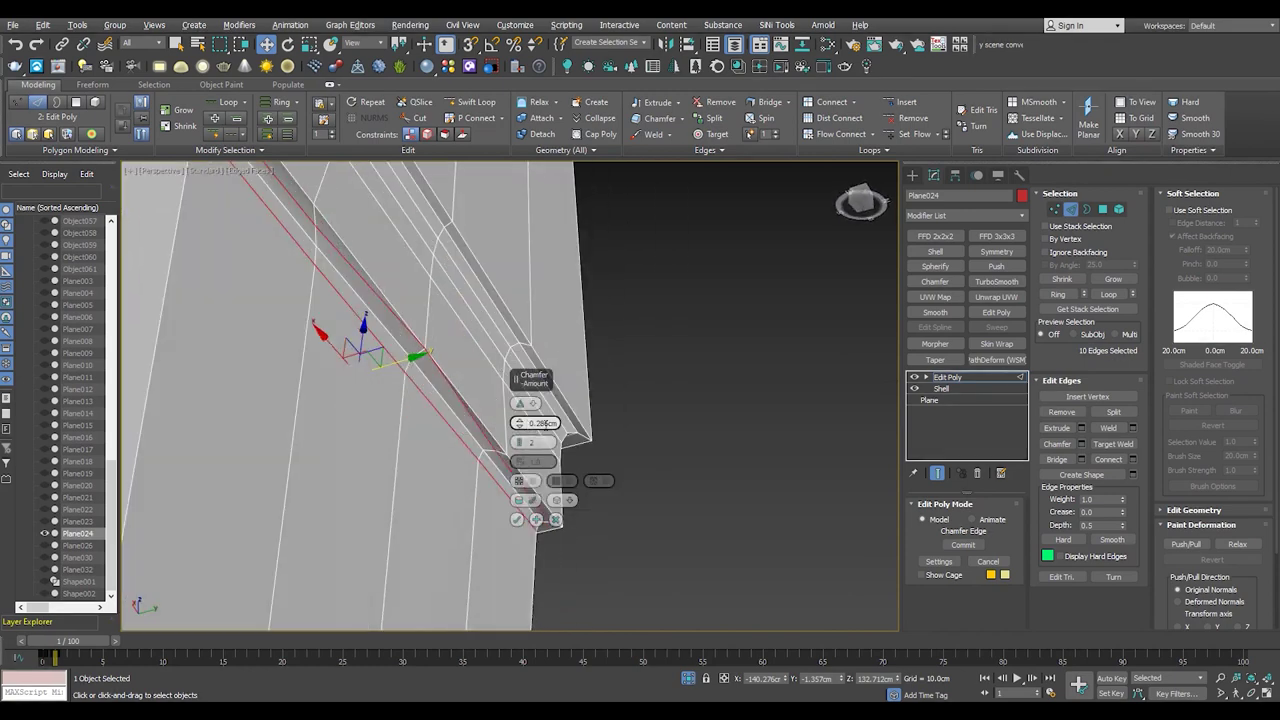
left_click(518, 519)
middle_click_drag(518, 519, 631, 636, "alt")
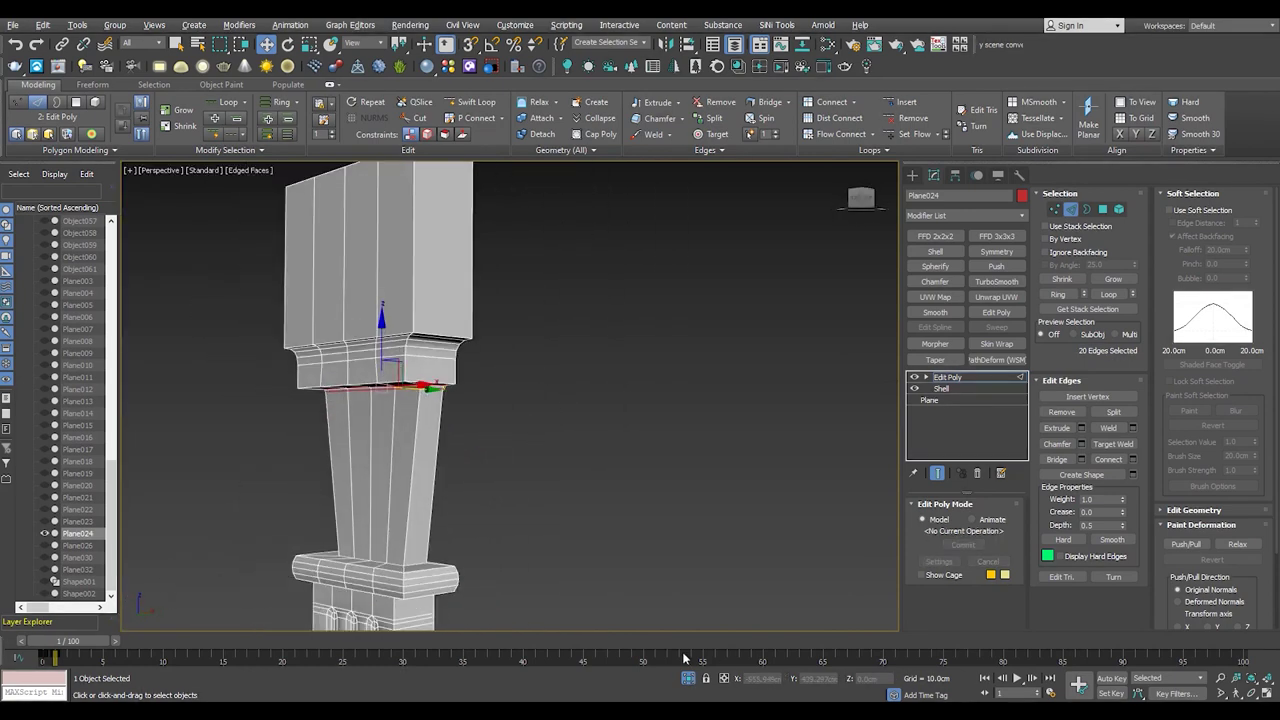
- Vertex-snap the small scroll bracket flush against the column in Top view
left_click(950, 388)
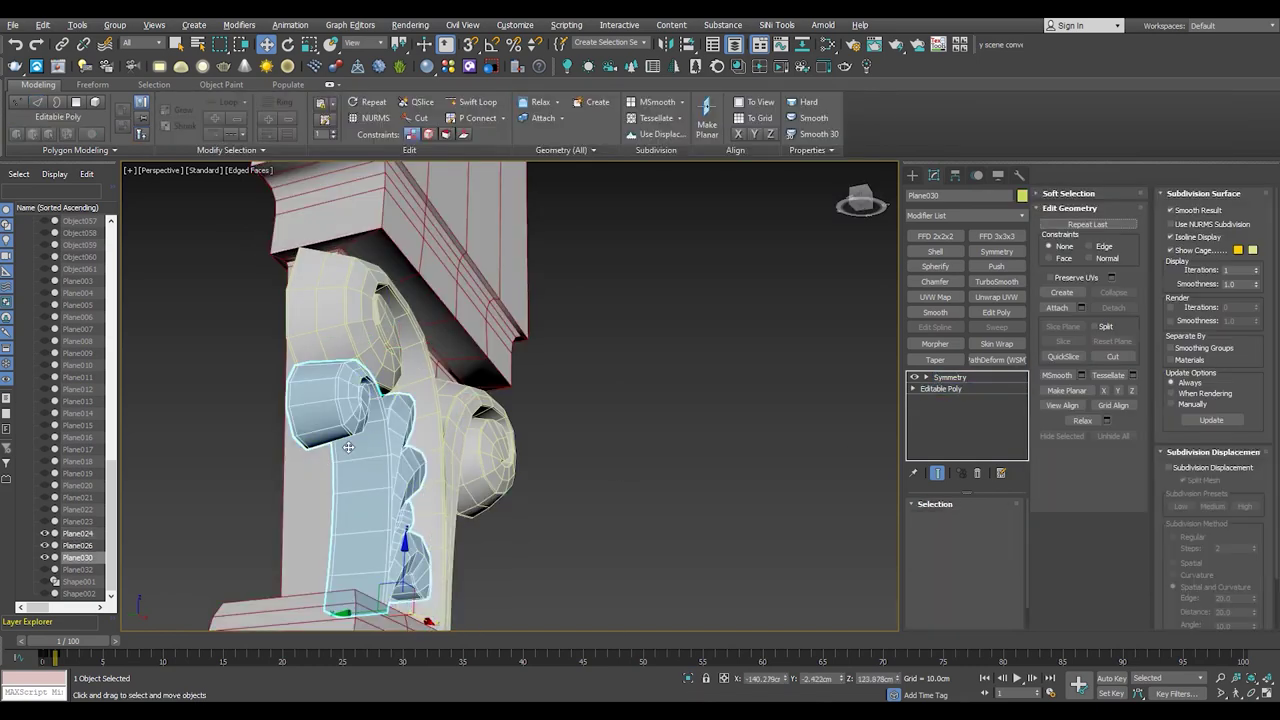
key("t")
scroll(393, 444, "up", 5)
key("F3")
key("1")
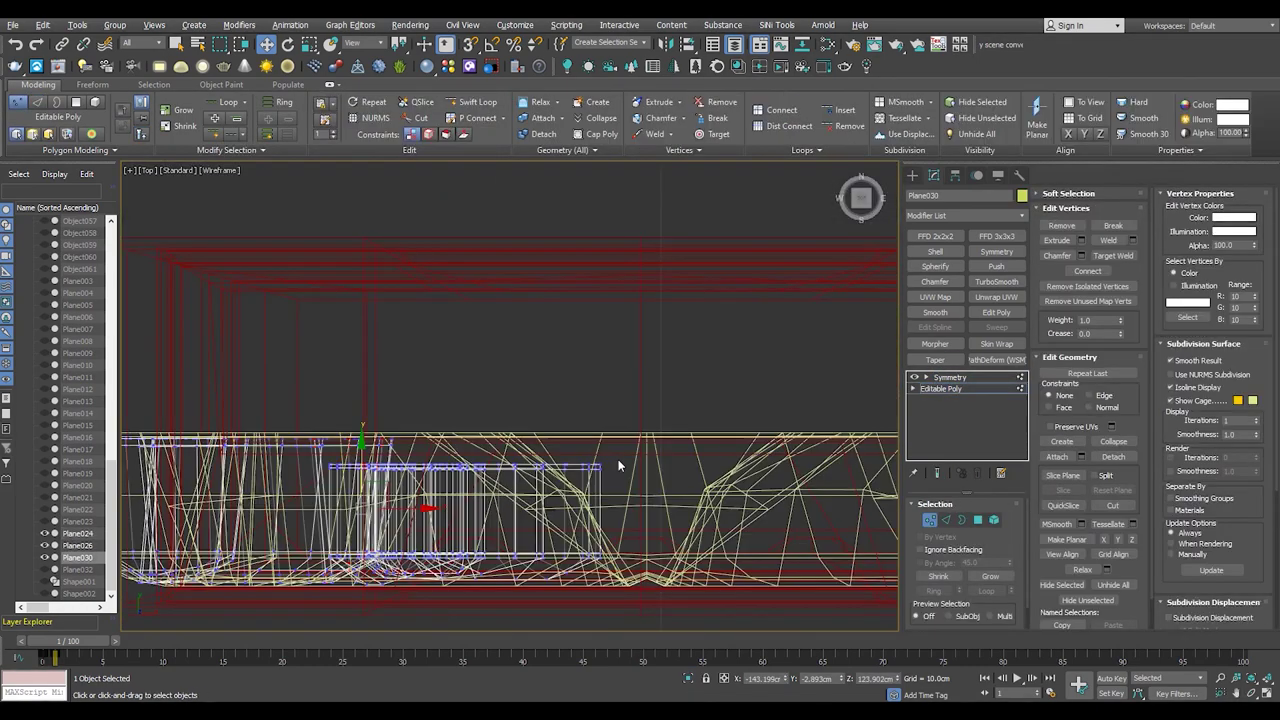
scroll(345, 494, "up", 3)
scroll(328, 441, "up", 3)
key("s")
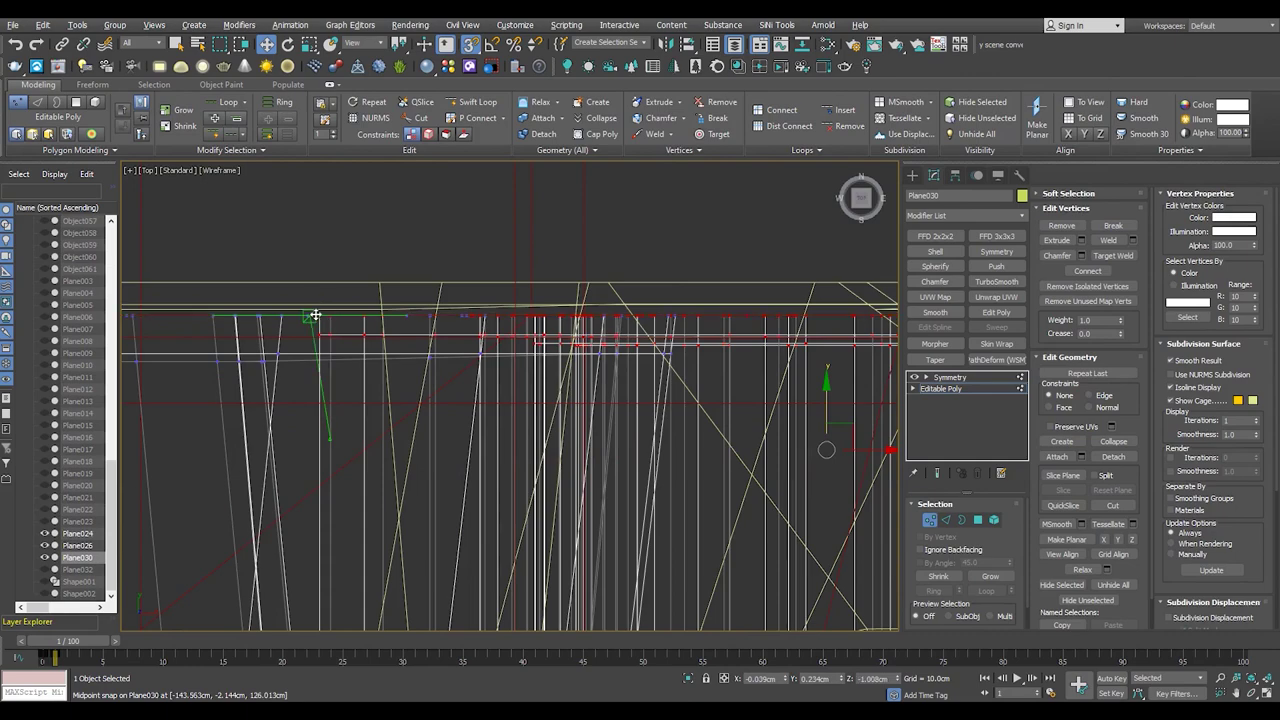
scroll(315, 315, "down", 5)
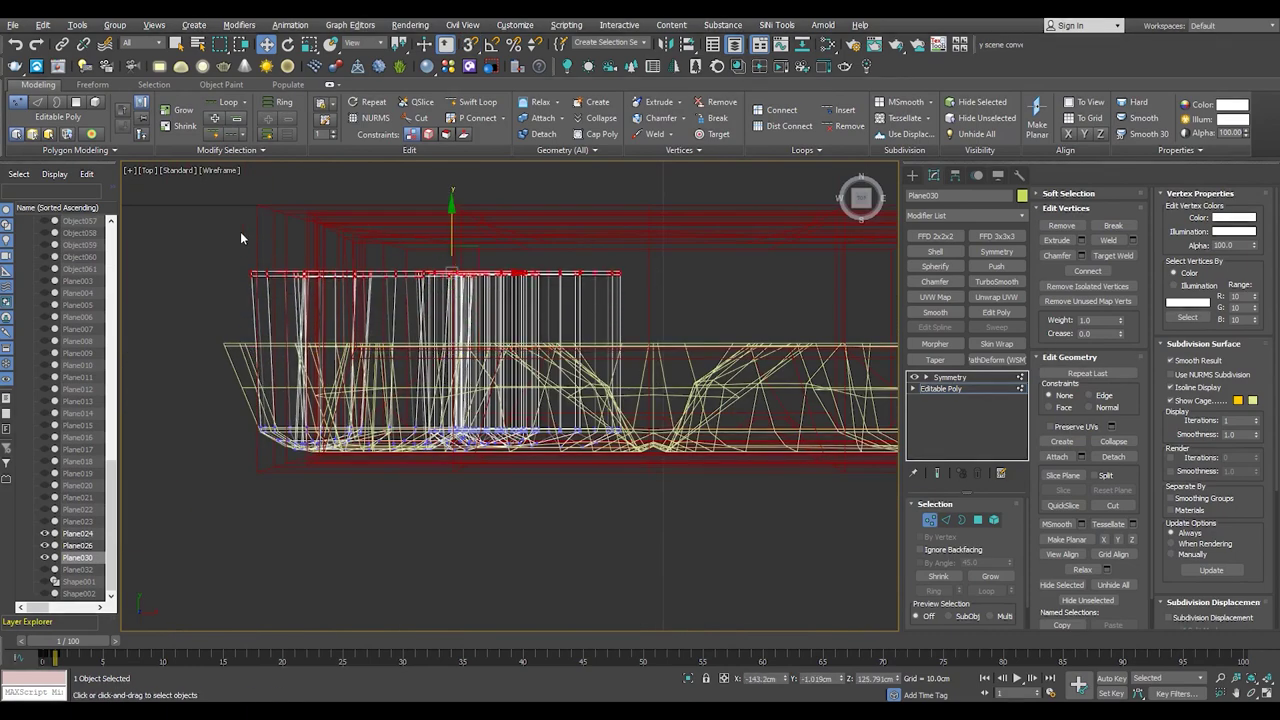
scroll(300, 280, "up", 5)
scroll(300, 280, "up", 3)
key("alt+w")
key("alt+w")
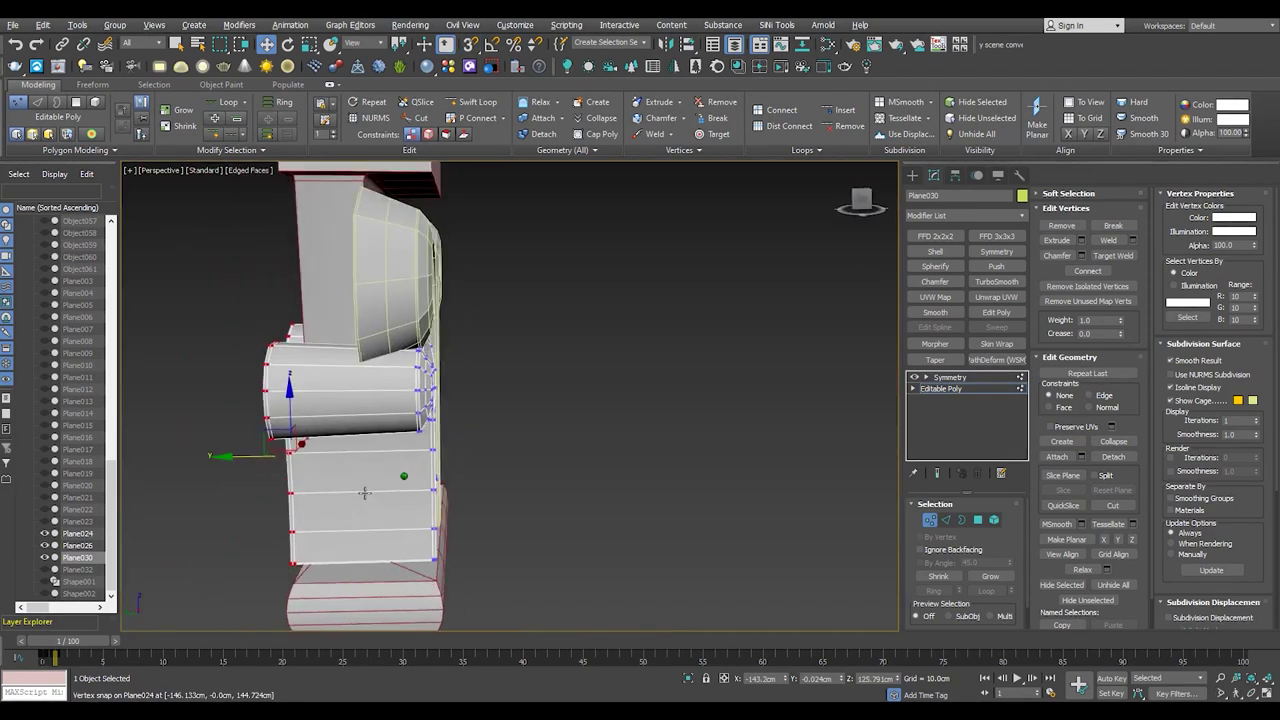
scroll(364, 493, "up", 5)
scroll(334, 452, "up", 5)
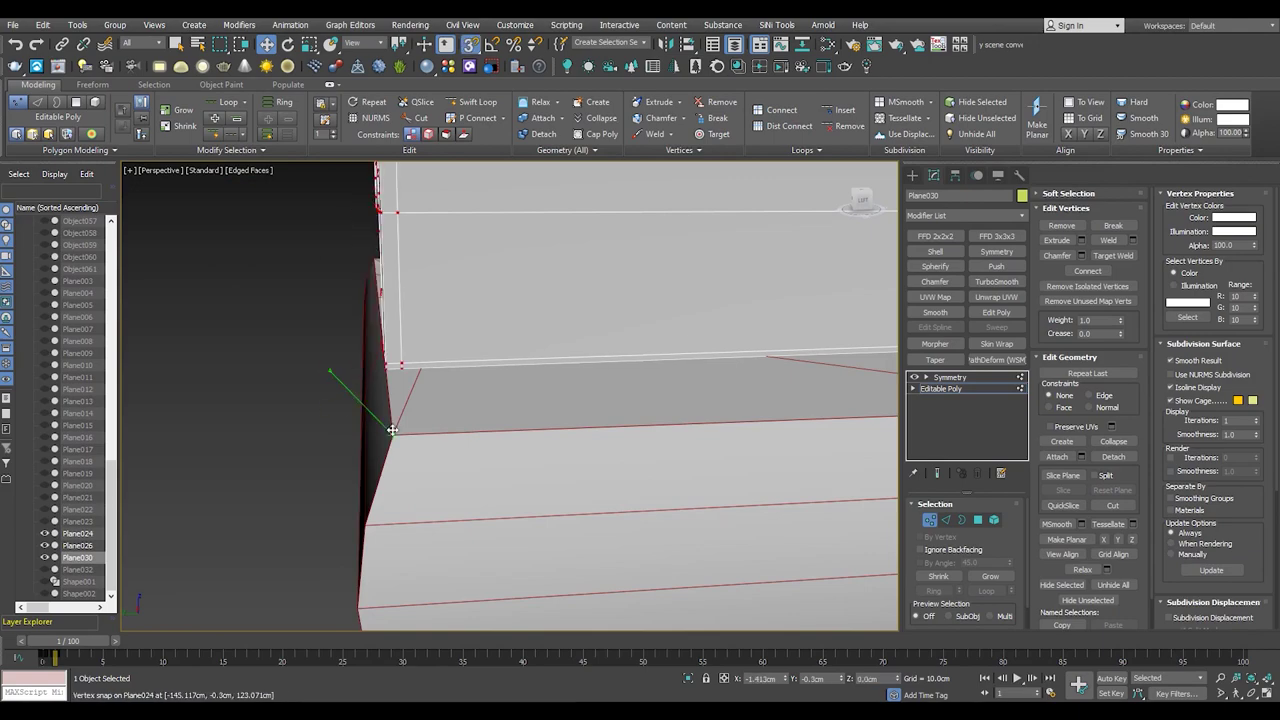
scroll(392, 430, "down", 5)
scroll(400, 400, "down", 5)
key("1")
scroll(637, 391, "up", 5)
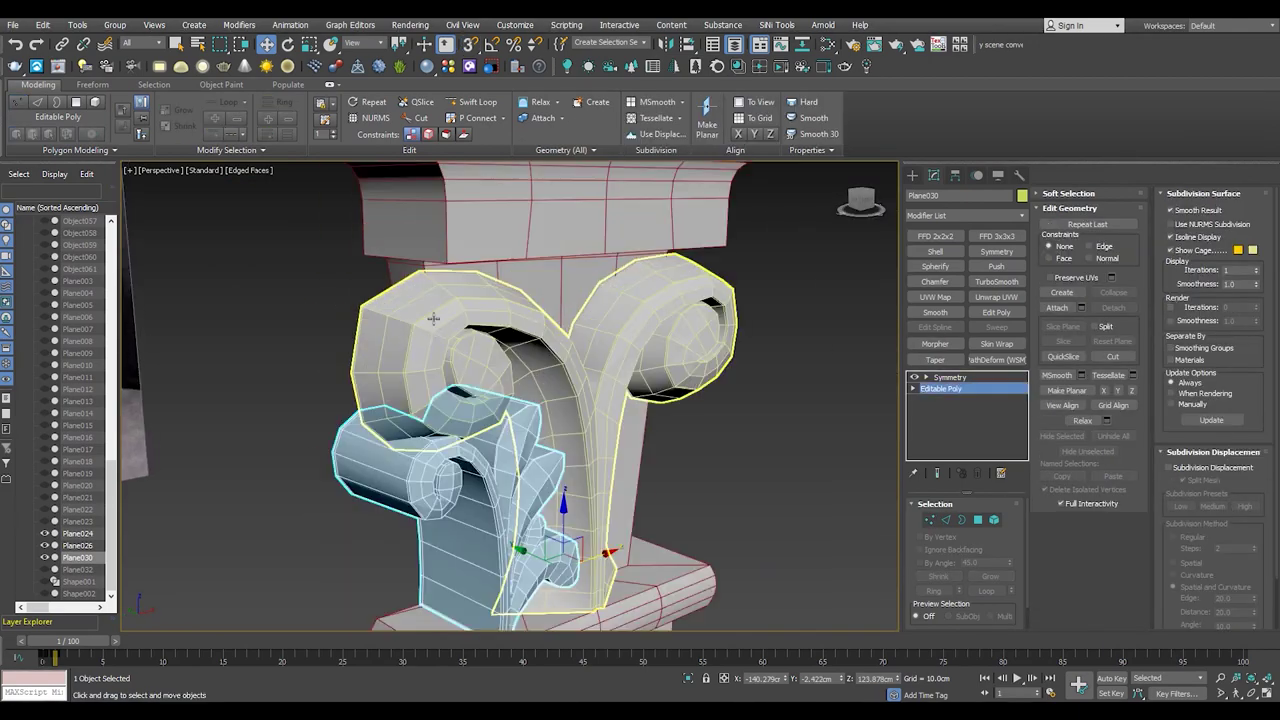
- Select all 223 vertices of the large scroll bracket and snap them flush to the column
left_click(437, 287)
key("t")
scroll(707, 387, "down", 5)
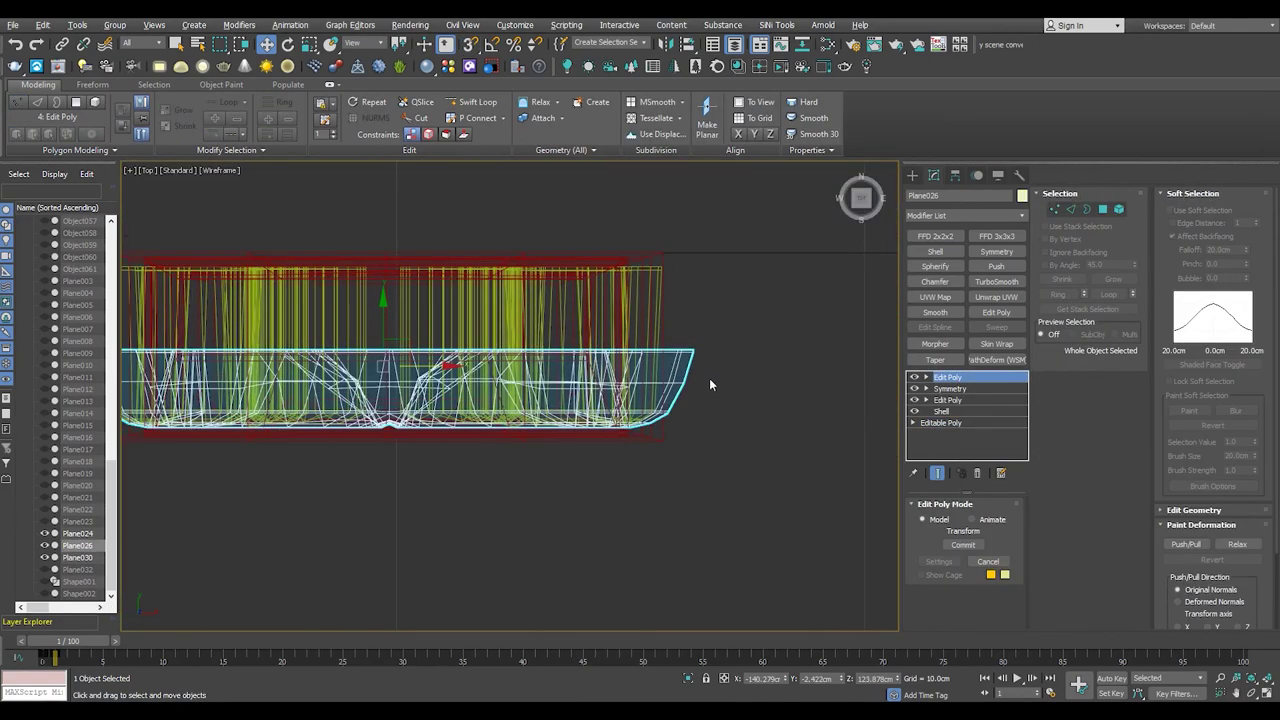
key("z")
key("1")
left_click_drag(845, 292, 275, 364)
scroll(541, 242, "up", 3)
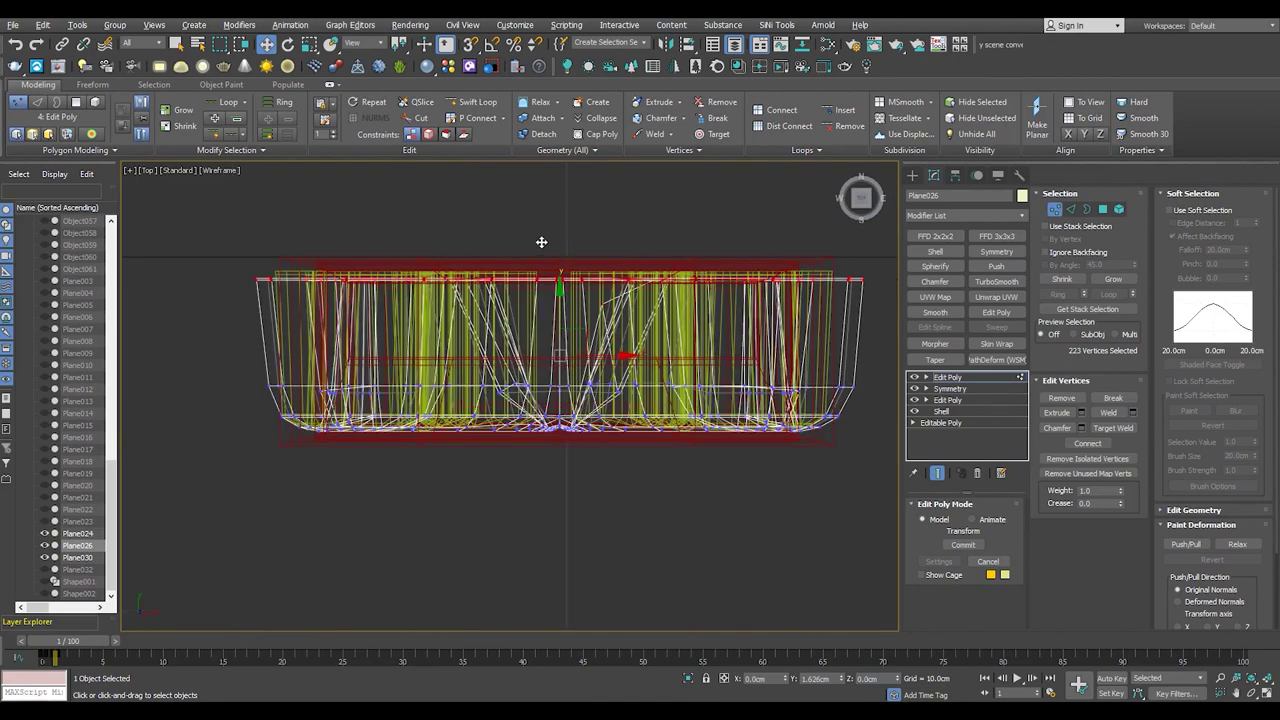
scroll(351, 237, "up", 3)
key("alt+w")
key("alt+w")
middle_click_drag(540, 408, 518, 404, "alt")
key("F4")
key("ctrl+d")
- Select the column and nudge the capital onto the photo's column top in the Front view
scroll(518, 404, "down", 3)
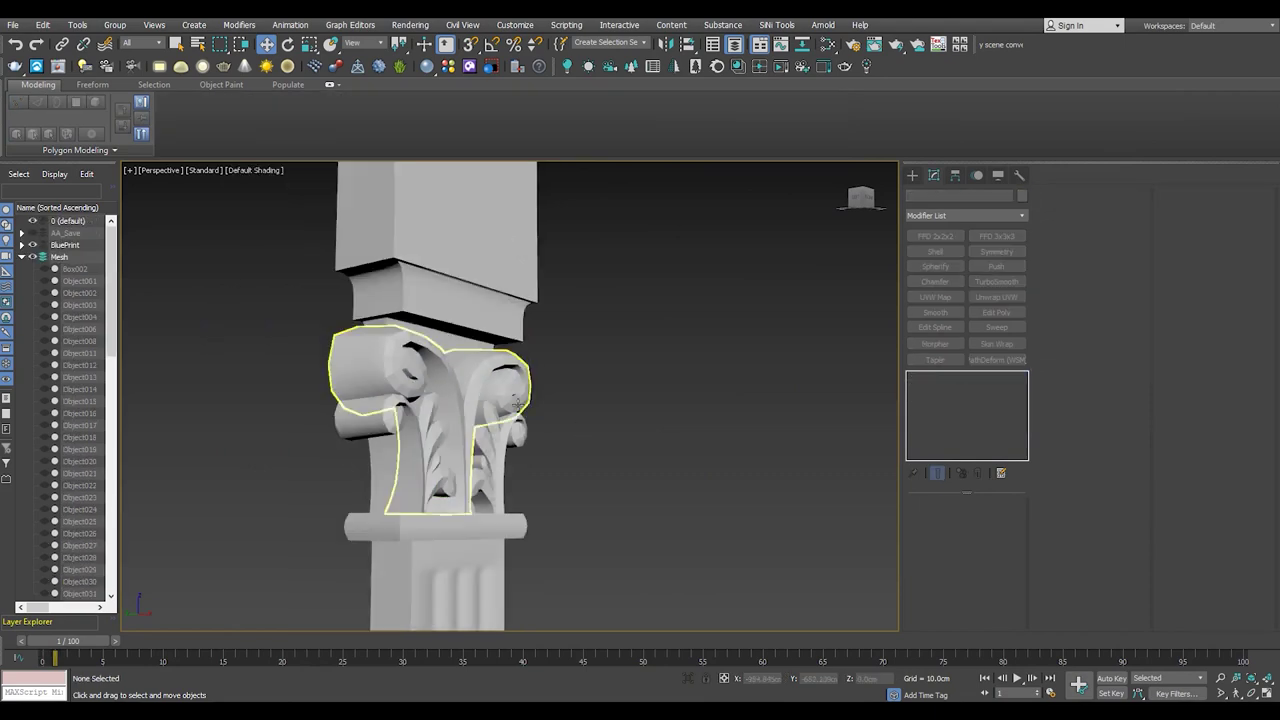
scroll(518, 404, "down", 2)
scroll(518, 404, "up", 3)
scroll(347, 468, "down", 4)
scroll(407, 322, "down", 2)
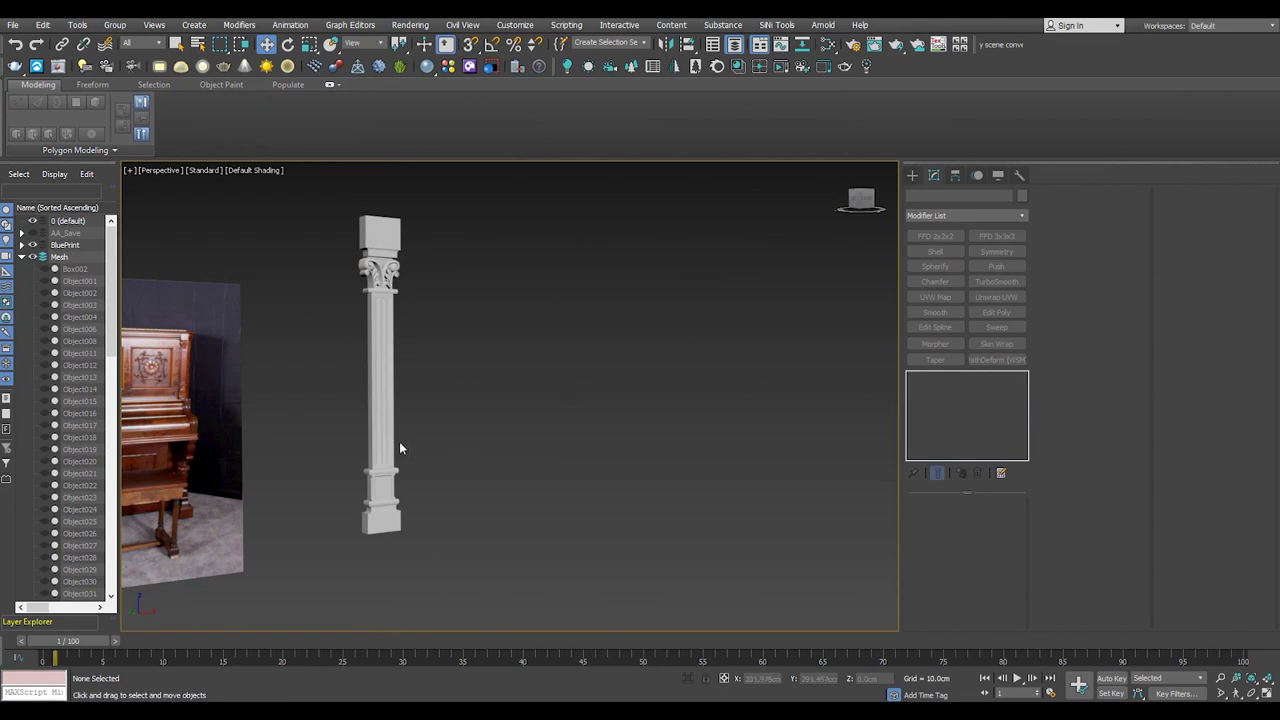
left_click(73, 273)
scroll(66, 428, "down", 10)
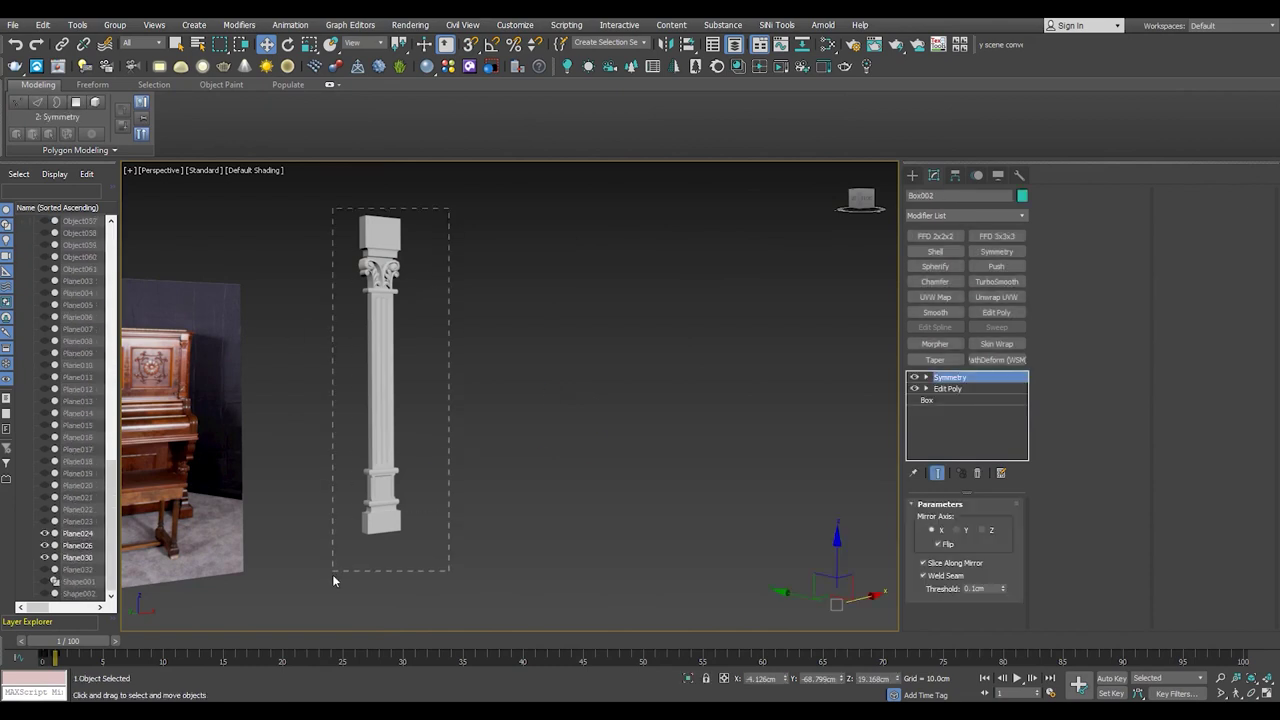
scroll(354, 423, "down", 3)
scroll(411, 403, "down", 3)
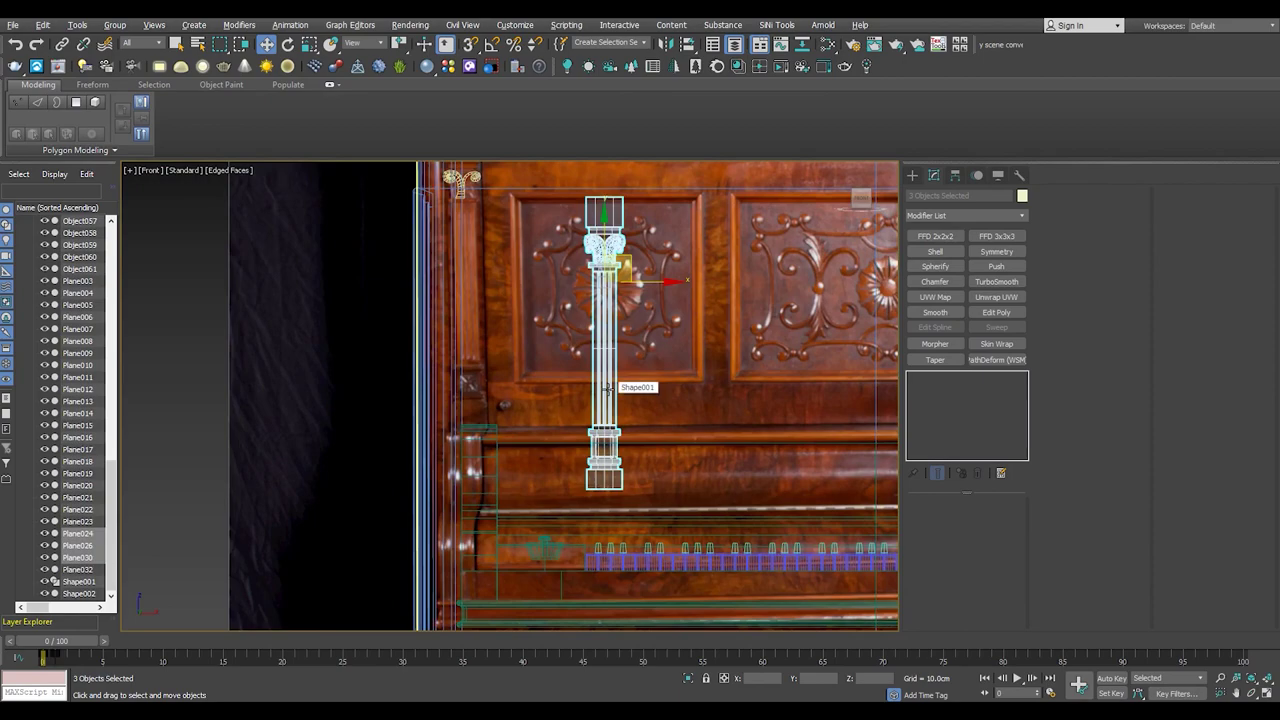
scroll(495, 272, "up", 5)
scroll(520, 300, "up", 5)
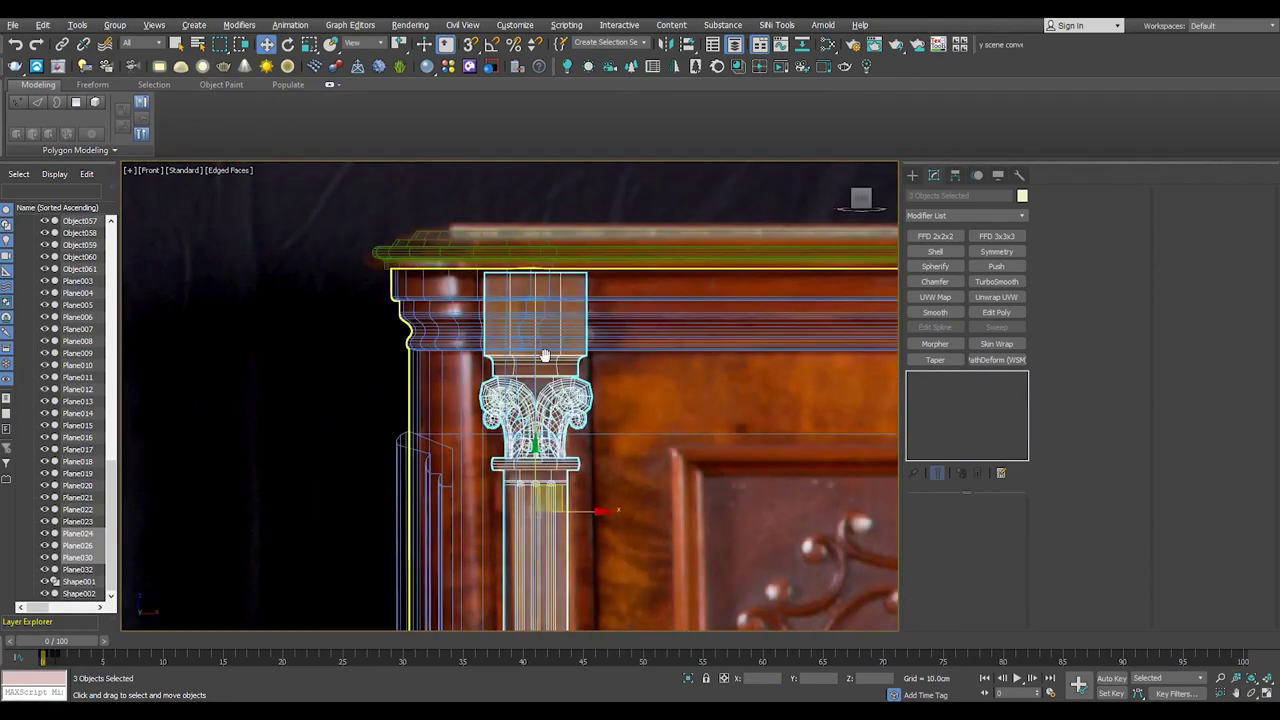
scroll(558, 324, "up", 5)
key("F3")
key("F3")
left_click_drag(558, 324, 558, 322)
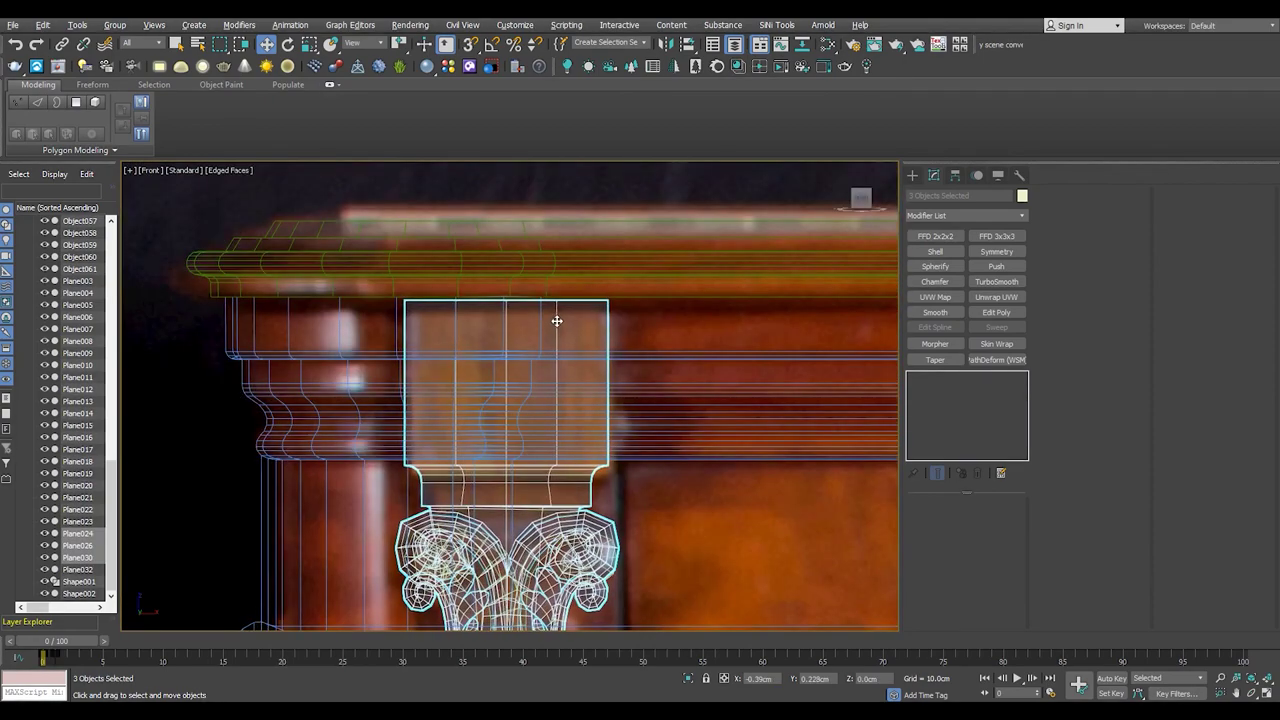
scroll(557, 321, "down", 5)
scroll(552, 480, "up", 4)
scroll(552, 482, "up", 3)
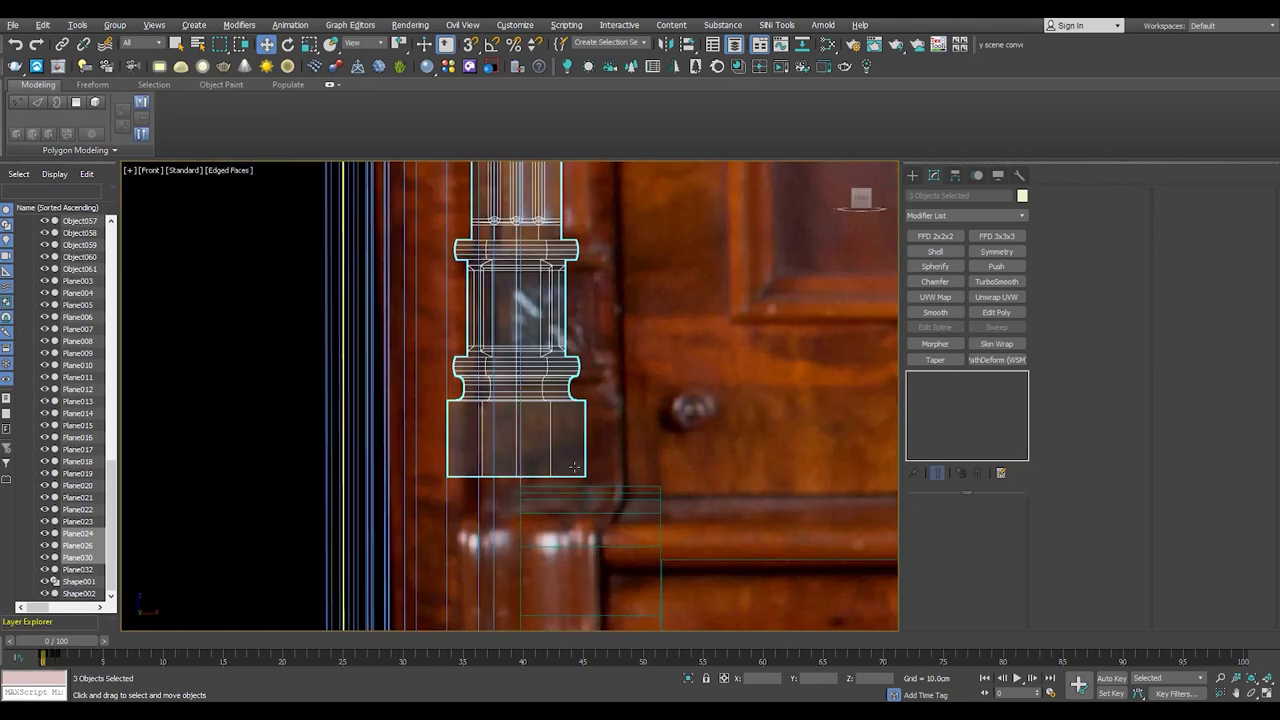
scroll(548, 482, "up", 3)
key("F3")
- Shift the column base onto the reference photo and check the fit in Perspective
left_click_drag(548, 482, 662, 503)
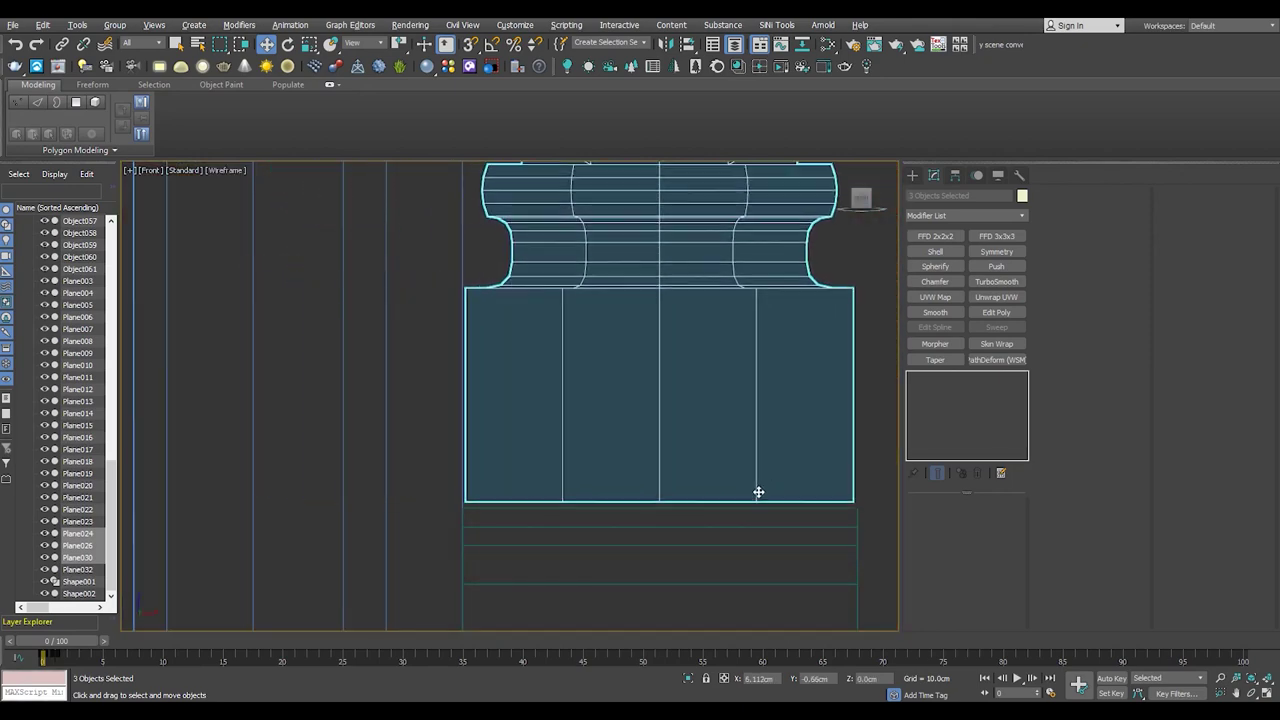
key("alt+w")
key("alt+w")
middle_click_drag(471, 250, 436, 248)
scroll(436, 248, "down", 5)
scroll(378, 295, "down", 4)
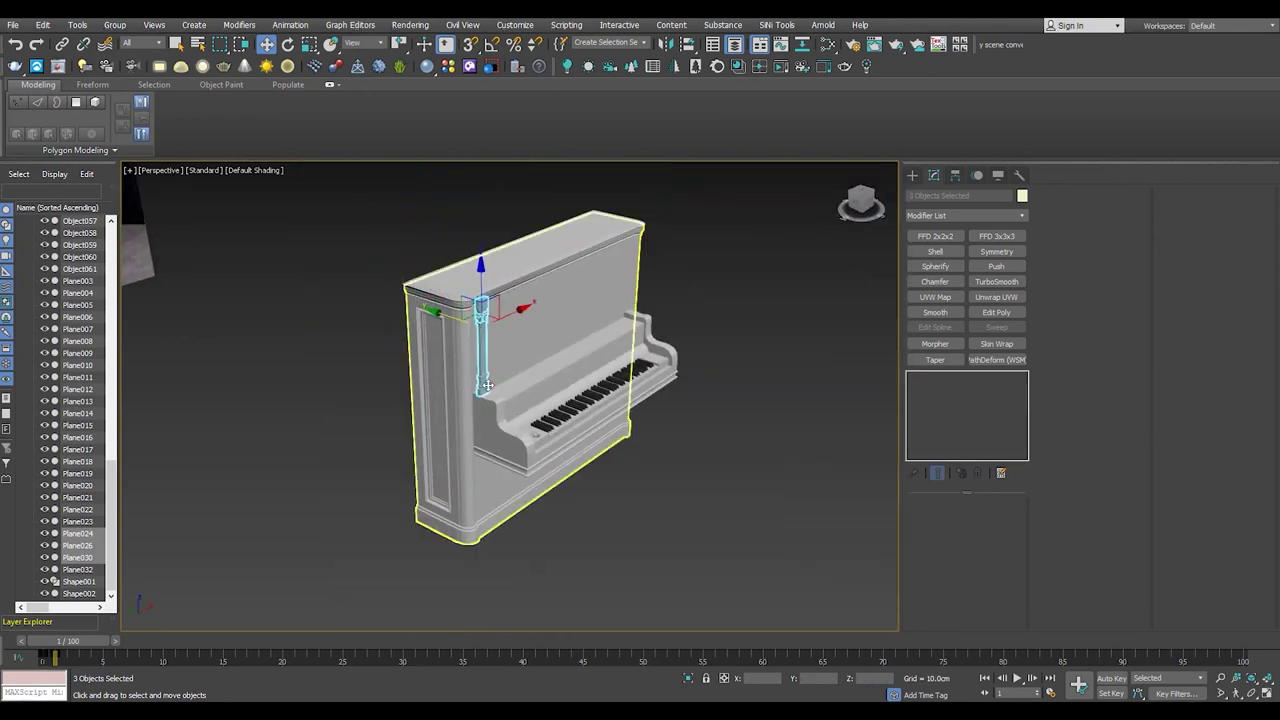
scroll(460, 380, "up", 8)
scroll(398, 464, "down", 4)
key("F4")
scroll(414, 451, "down", 3)
middle_click_drag(414, 451, 405, 330)
scroll(411, 449, "down", 3)
scroll(405, 330, "up", 3)
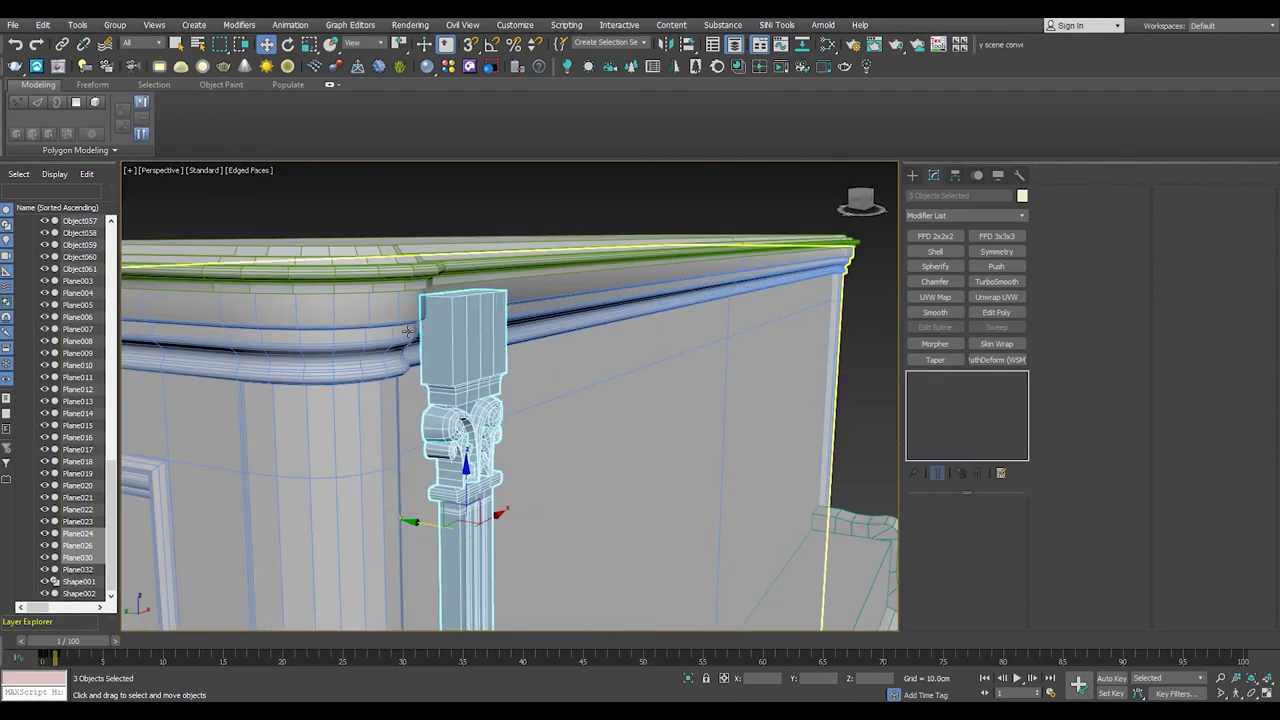
scroll(384, 375, "down", 2)
mouse_move(384, 375)
middle_mouse_down("alt")
mouse_move(485, 281)
mouse_move(465, 283)
middle_mouse_up("alt")
scroll(444, 313, "up", 2)
scroll(444, 313, "up", 2)
left_click(444, 313)
scroll(444, 313, "down", 2)
scroll(485, 281, "up", 2)
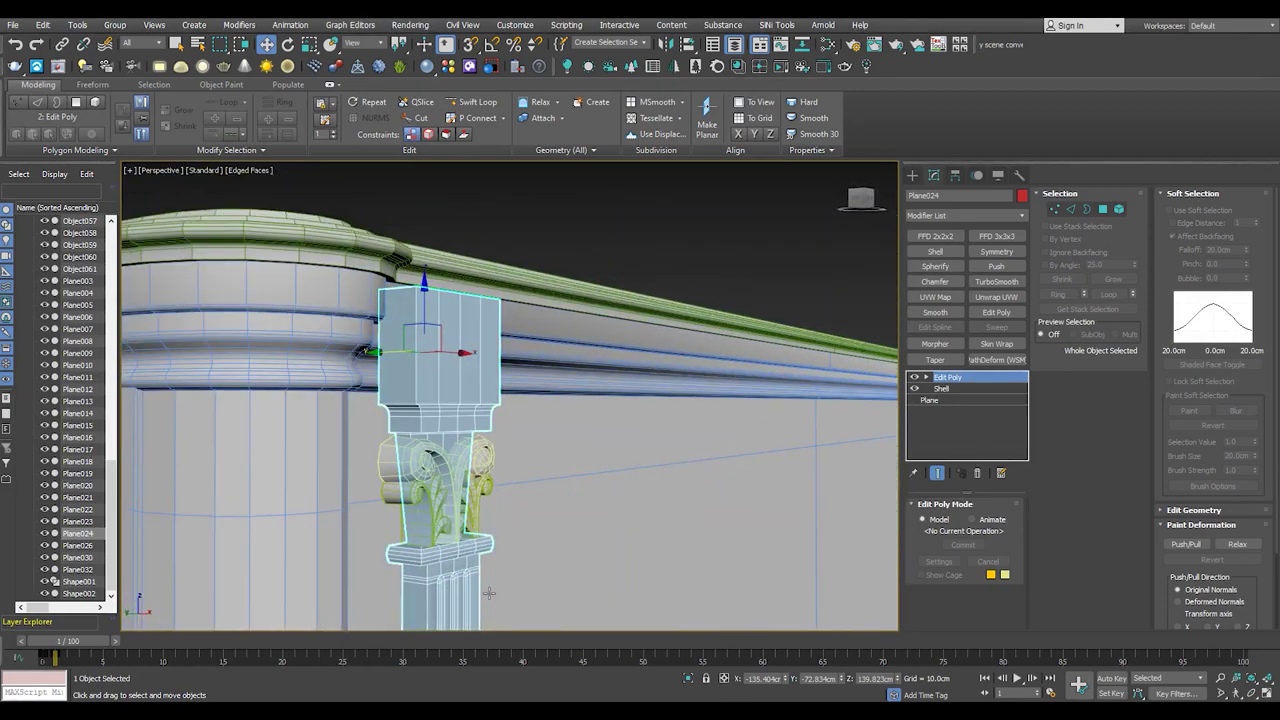
- Select the capital piece and collapse its Symmetry stack into editable geometry
key("alt+w")
key("alt+w")
mouse_move(489, 593)
middle_mouse_down("alt")
mouse_move(329, 409)
mouse_move(351, 431)
mouse_move(460, 360)
middle_mouse_up("alt")
scroll(460, 360, "up", 2)
left_click(464, 360)
scroll(464, 360, "up", 1)
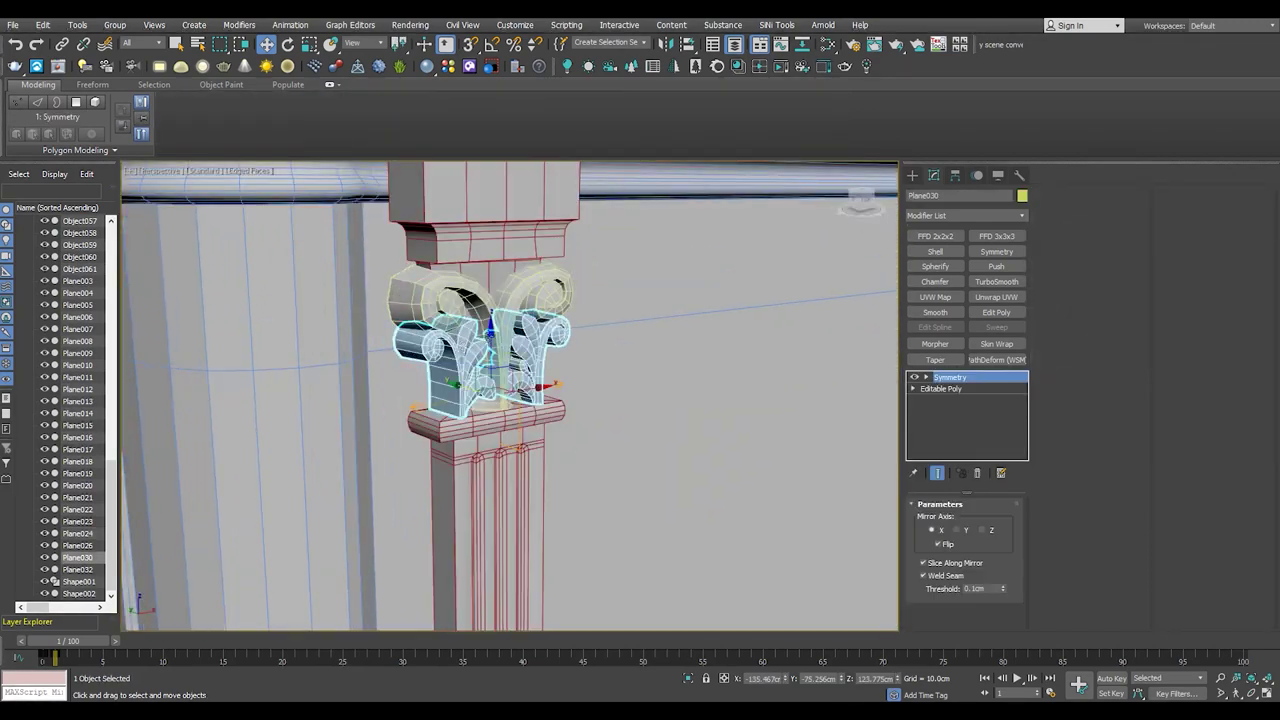
scroll(481, 340, "up", 2)
mouse_move(481, 340)
middle_mouse_down("alt")
mouse_move(481, 295)
mouse_move(418, 509)
mouse_move(443, 457)
mouse_move(429, 523)
middle_mouse_up("alt")
- Add the column's top block to the selection and begin editing its vertices
left_click(474, 318, "ctrl")
scroll(464, 321, "up", 3)
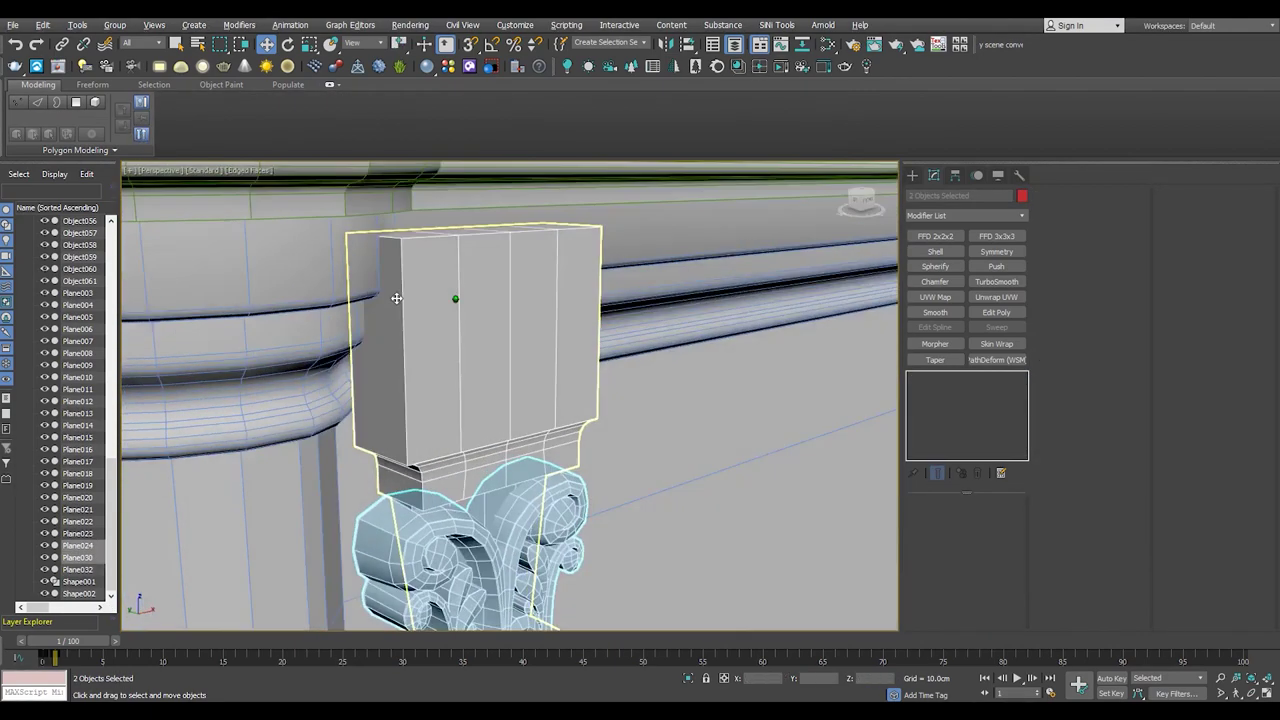
mouse_move(464, 321)
middle_mouse_down("alt")
mouse_move(271, 300)
mouse_move(427, 289)
mouse_move(410, 330)
mouse_move(371, 343)
mouse_move(409, 363)
mouse_move(420, 351)
mouse_move(379, 402)
middle_mouse_up("alt")
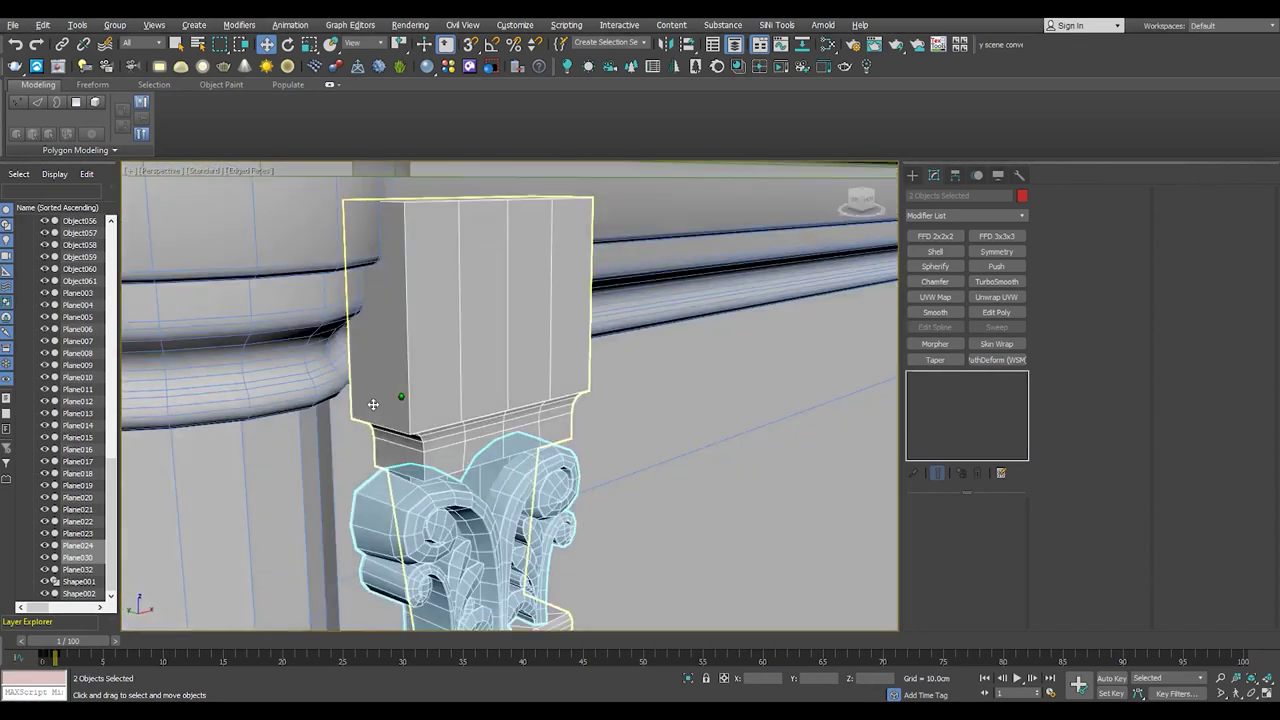
key("1")
mouse_move(358, 456)
middle_mouse_down("alt")
mouse_move(287, 425)
mouse_move(346, 350)
mouse_move(343, 379)
mouse_move(377, 379)
mouse_move(395, 480)
middle_mouse_up("alt")
key("t")
scroll(400, 630, "up", 3)
scroll(400, 630, "up", 1)
middle_click_drag(400, 630, 555, 432)
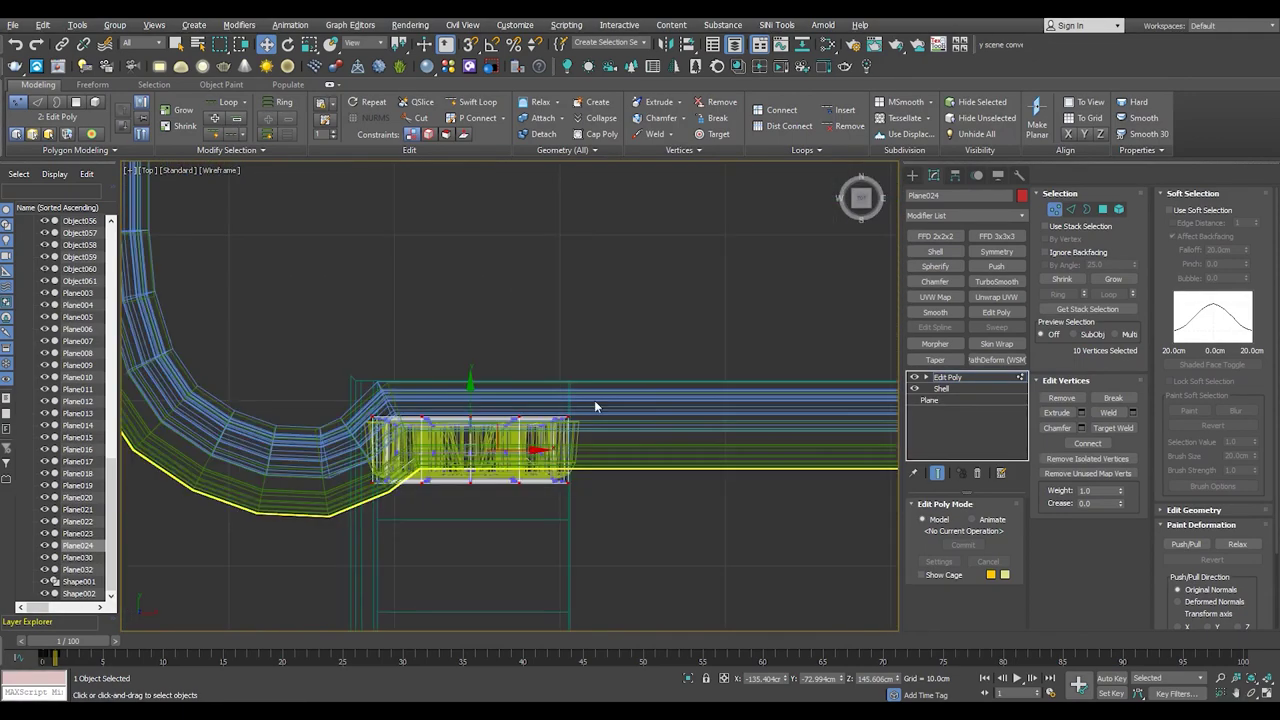
key("alt+w")
key("alt+w")
key("z")
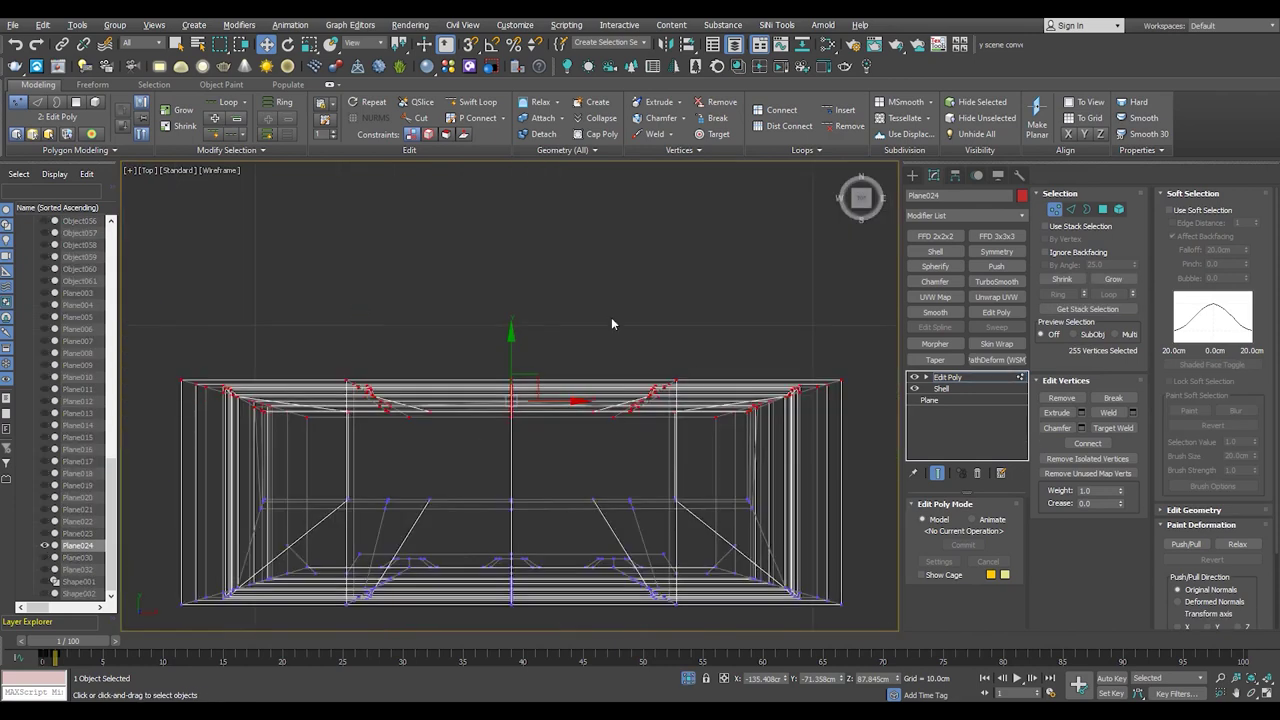
key("alt+w")
key("alt+w")
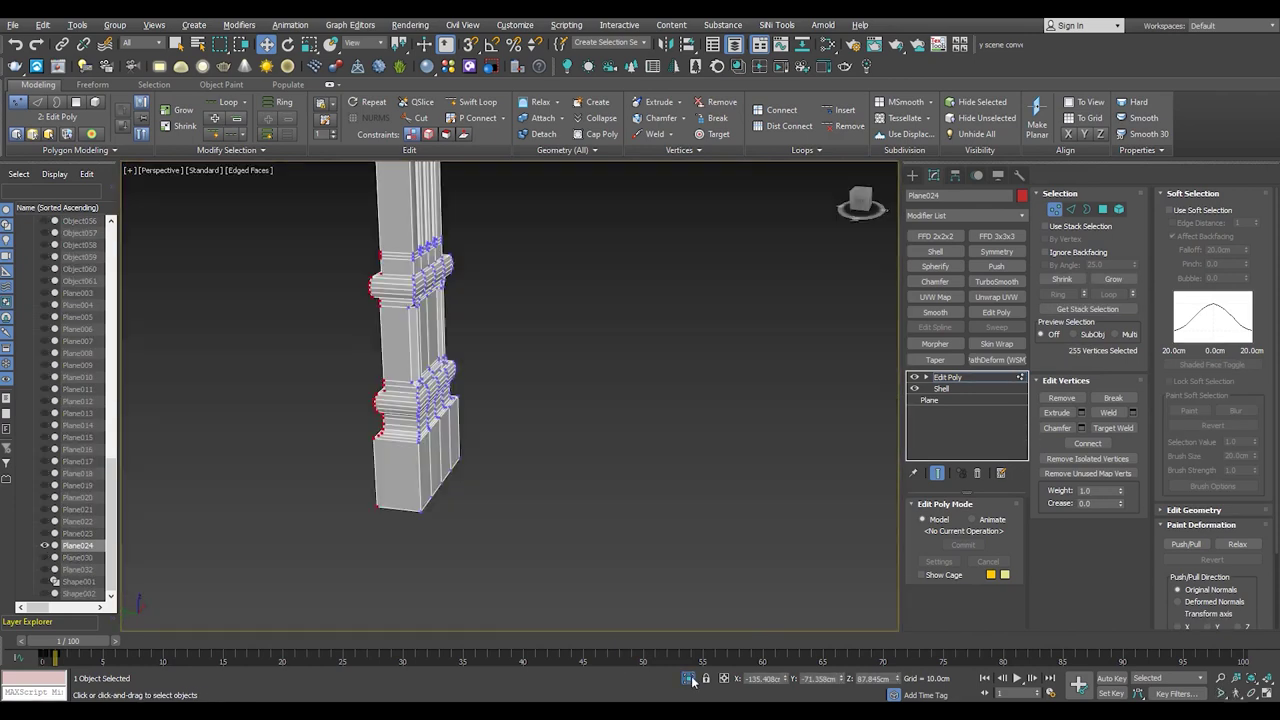
key("alt+q")
key("z")
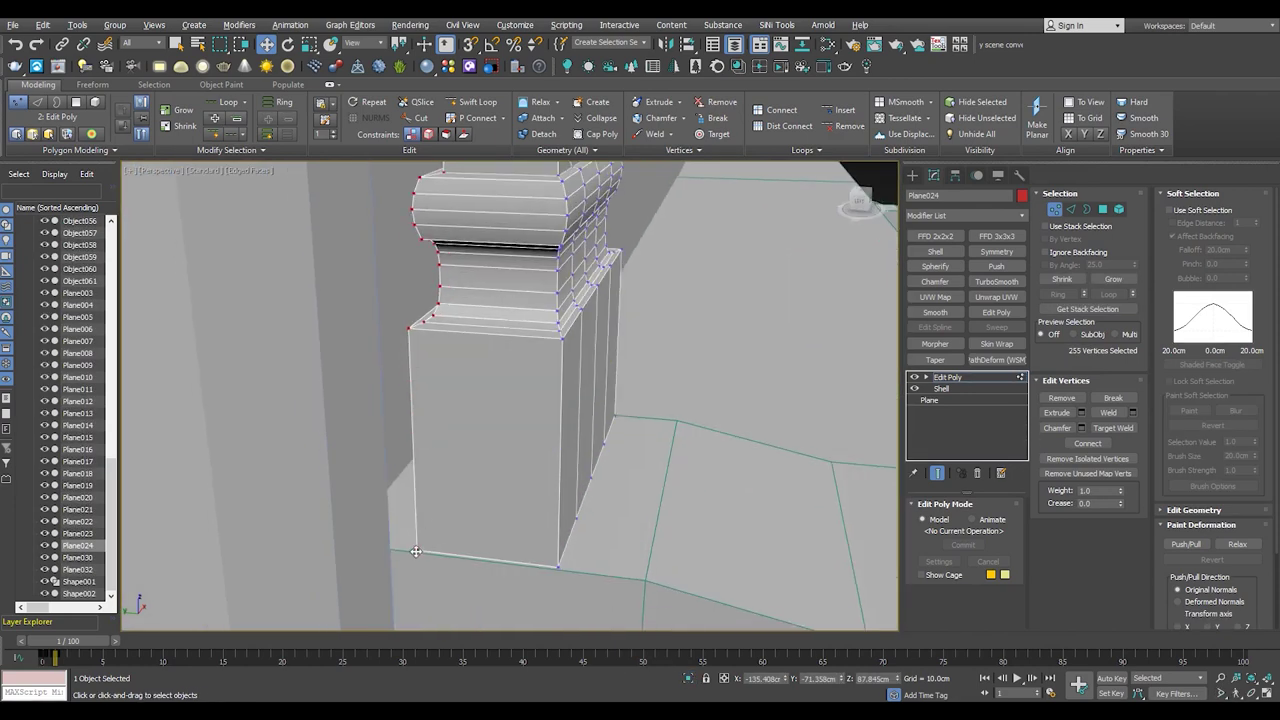
mouse_move(404, 527)
middle_mouse_down("alt")
mouse_move(375, 535)
mouse_move(461, 479)
middle_mouse_up("alt")
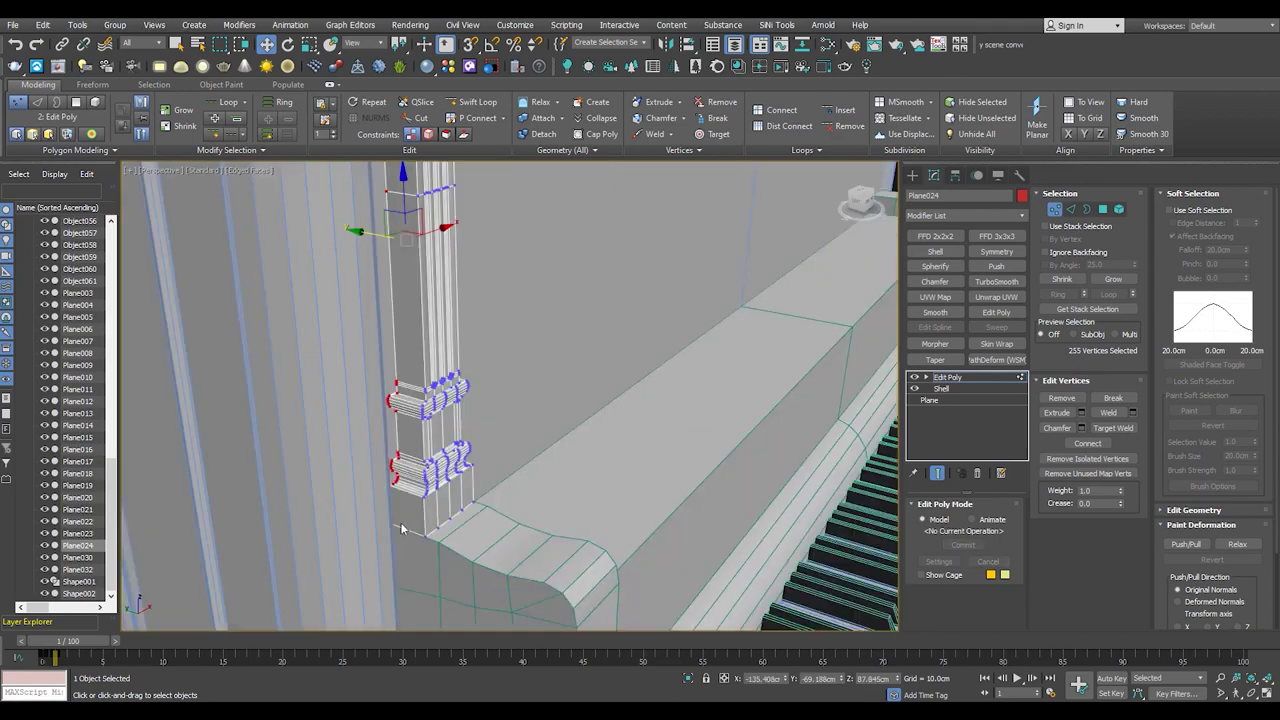
scroll(430, 400, "down", 10)
scroll(525, 234, "up", 10)
mouse_move(525, 250)
middle_mouse_down("alt")
mouse_move(525, 234)
mouse_move(530, 280)
mouse_move(515, 250)
middle_mouse_up("alt")
mouse_move(605, 320)
middle_mouse_down("alt")
mouse_move(586, 300)
mouse_move(513, 330)
middle_mouse_up("alt")
left_click(475, 495)
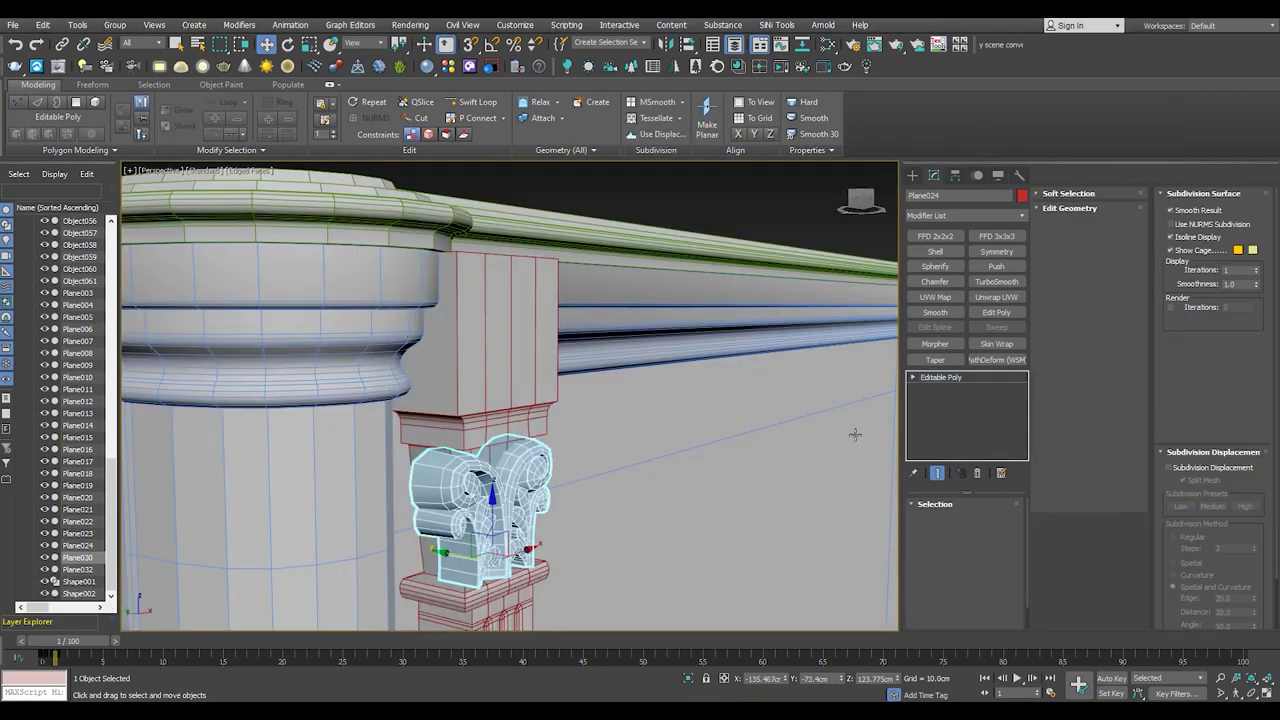
key("t")
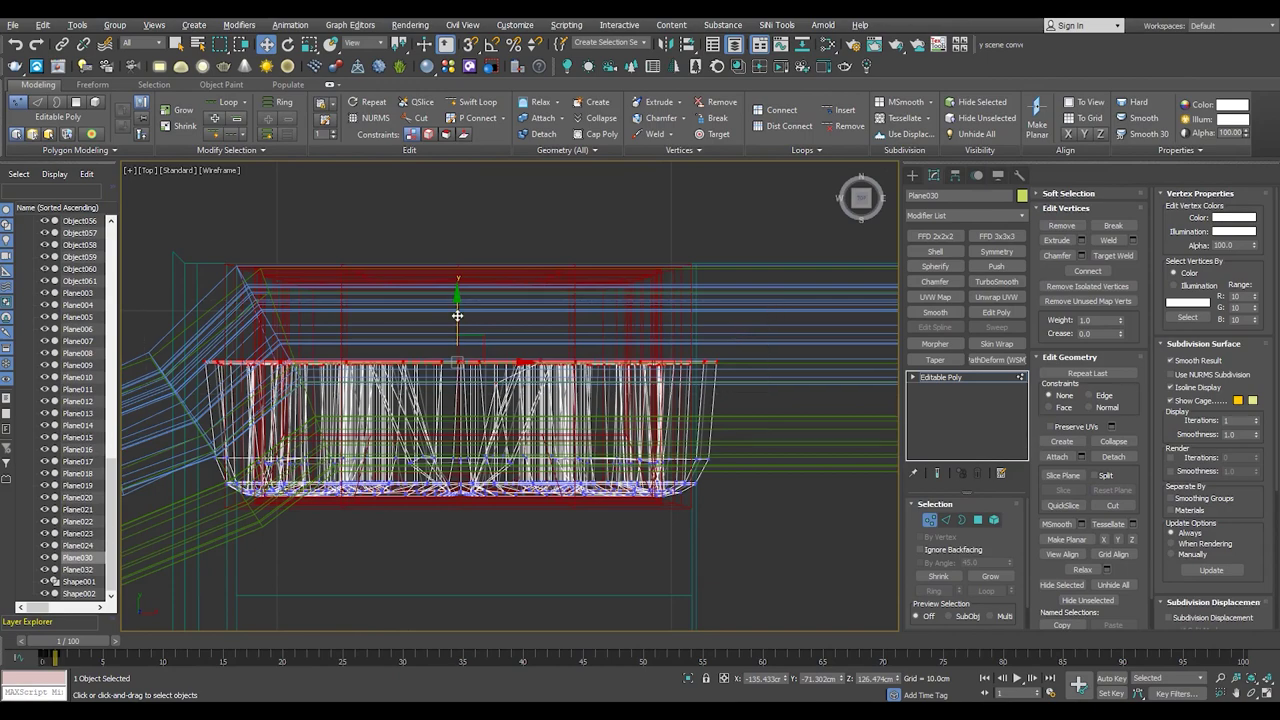
key("shift+z")
key("shift+z")
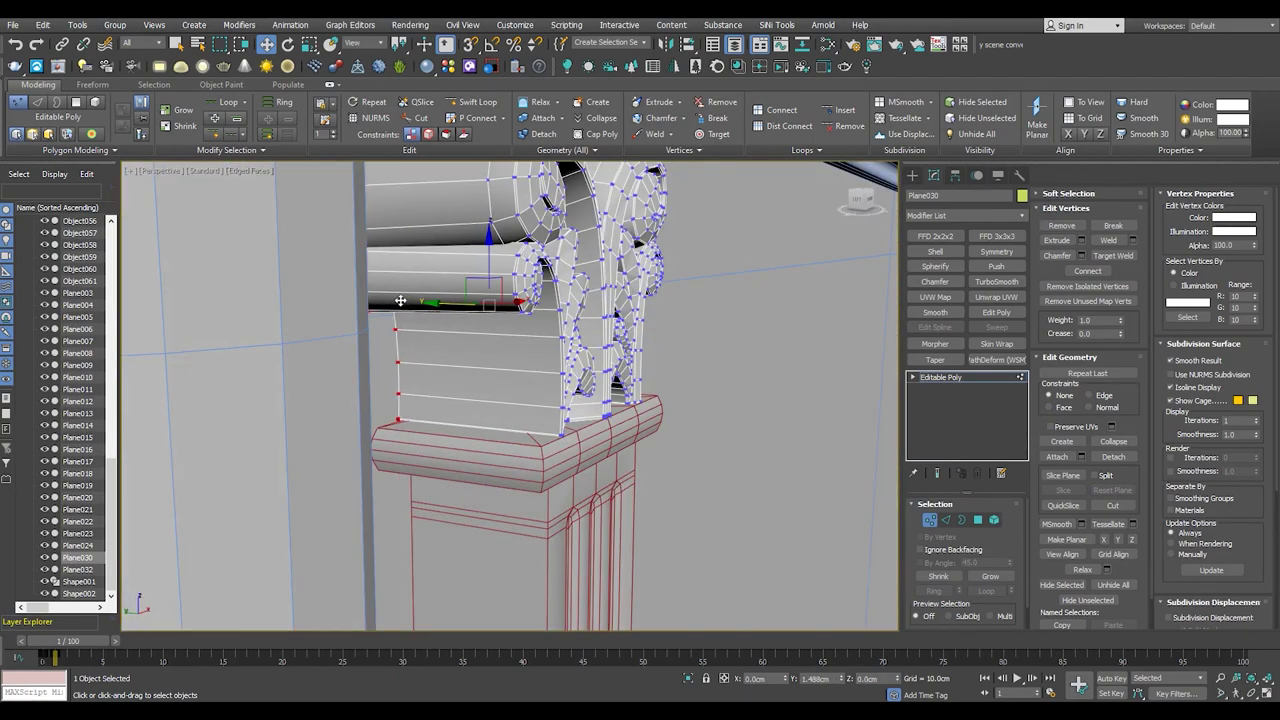
key("shift+z")
key("shift+z")
key("shift+z")
key("shift+z")
key("shift+z")
key("shift+z")
key("shift+z")
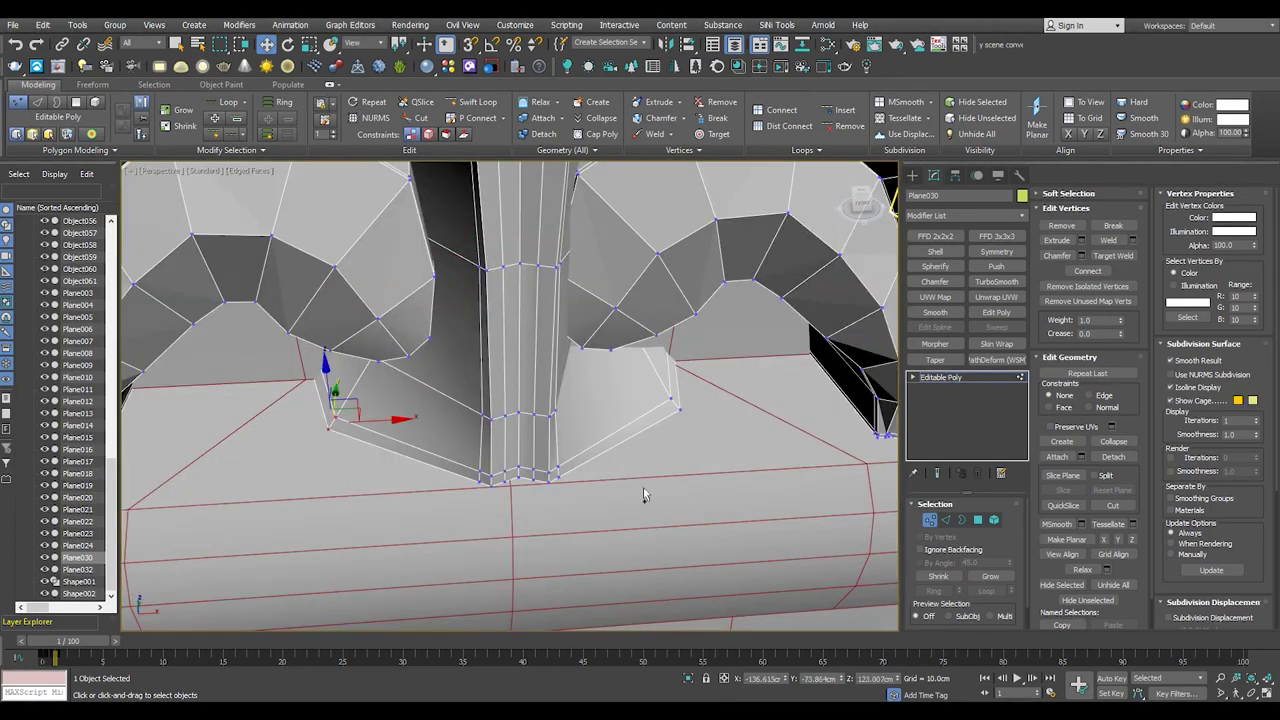
key("shift+z")
key("shift+z")
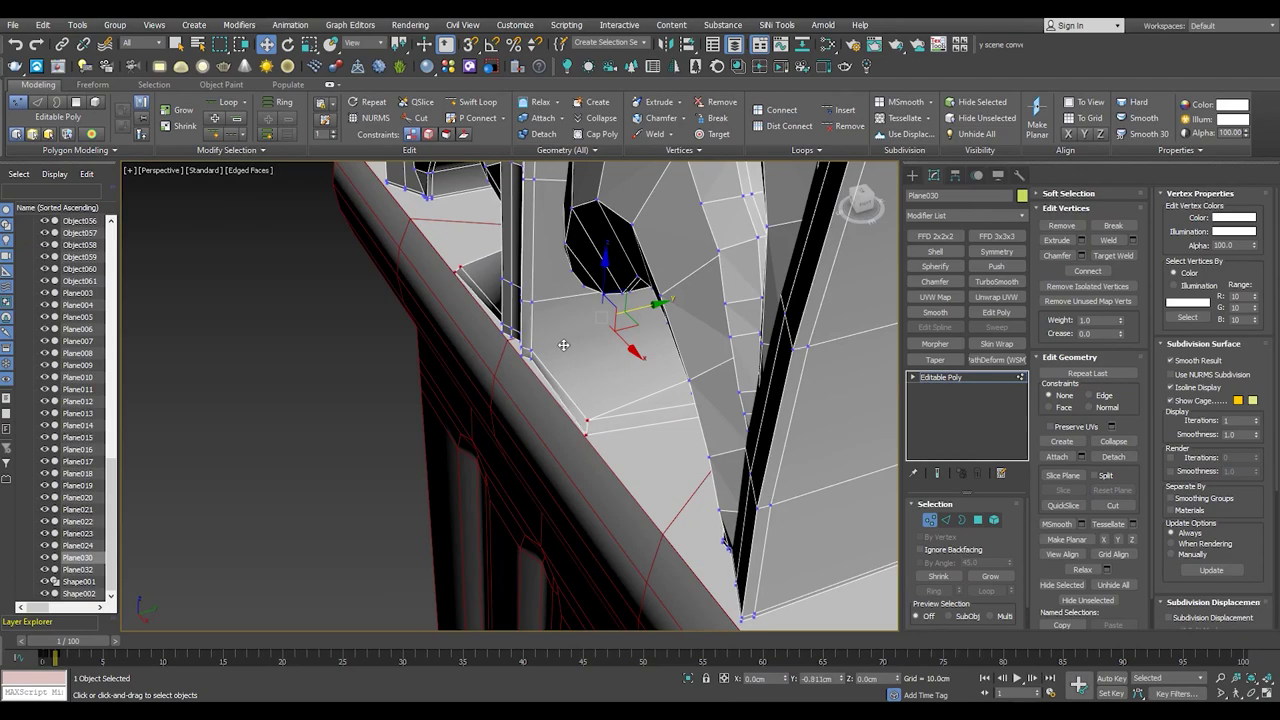
key("shift+z")
key("shift+z")
key("shift+z")
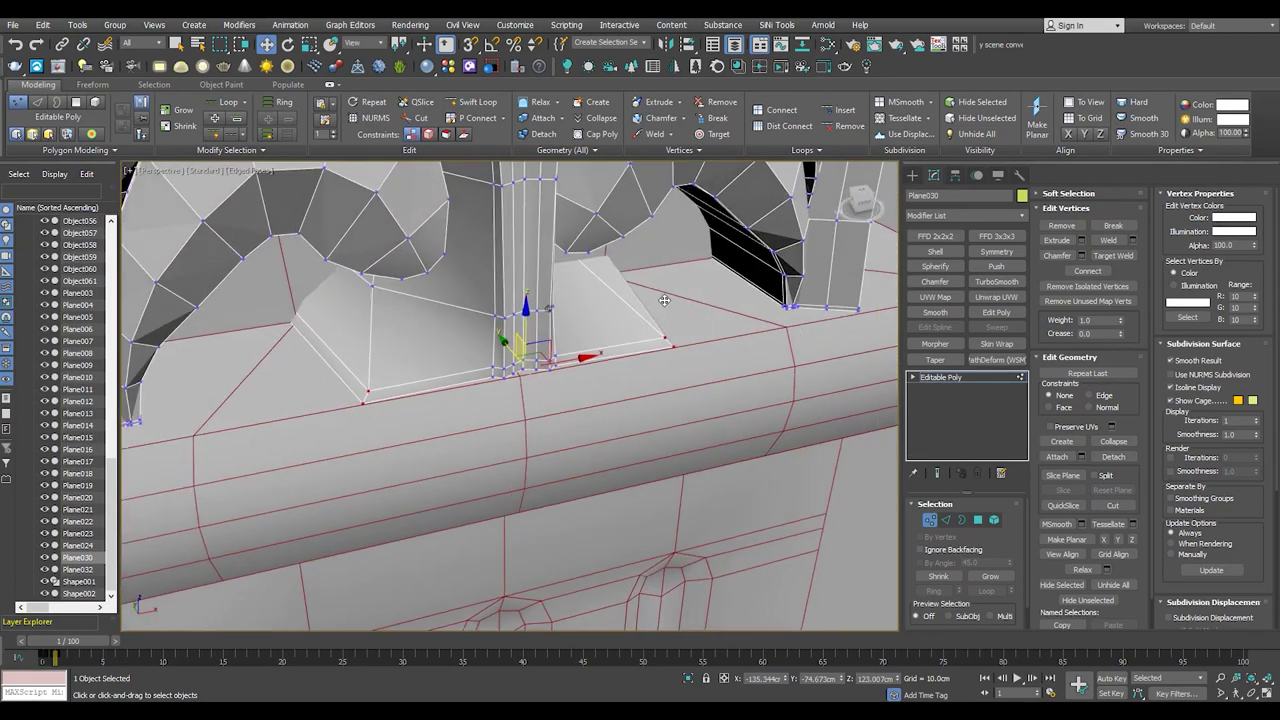
key("shift+z")
key("shift+z")
key("shift+z")
key("shift+z")
key("shift+z")
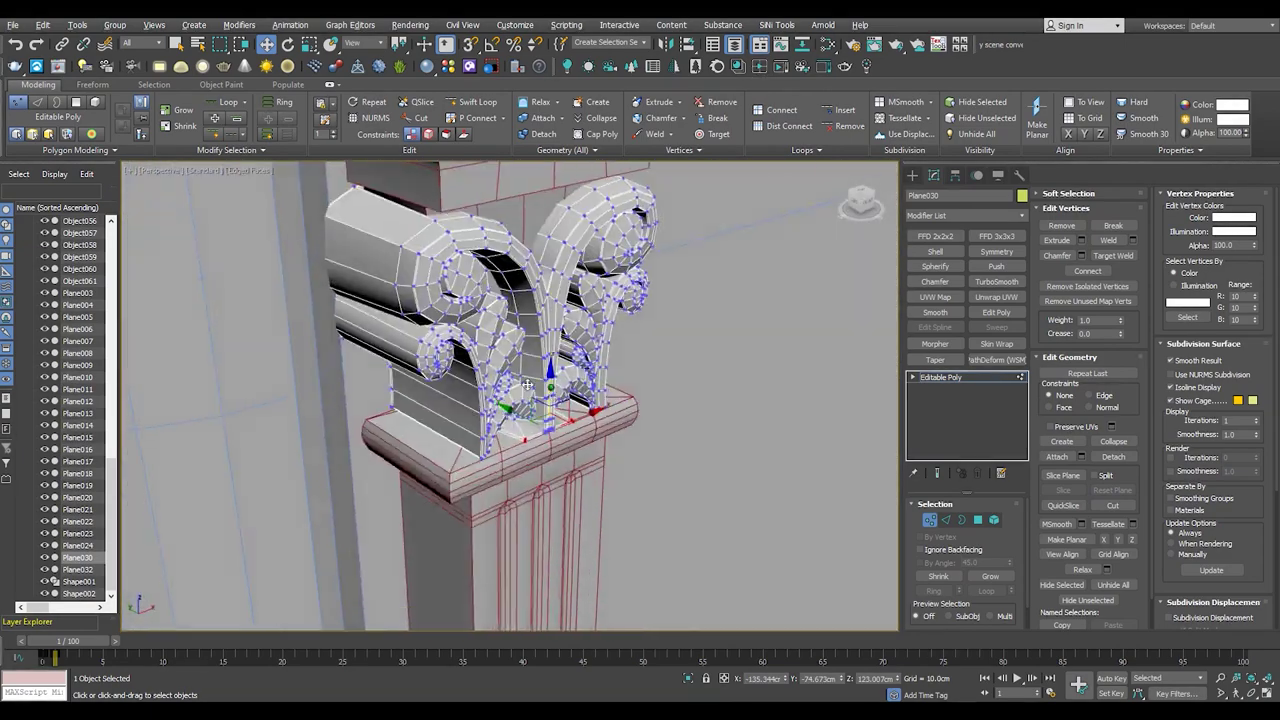
key("shift+z")
key("shift+z")
left_click(316, 497)
key("shift+z")
key("shift+z")
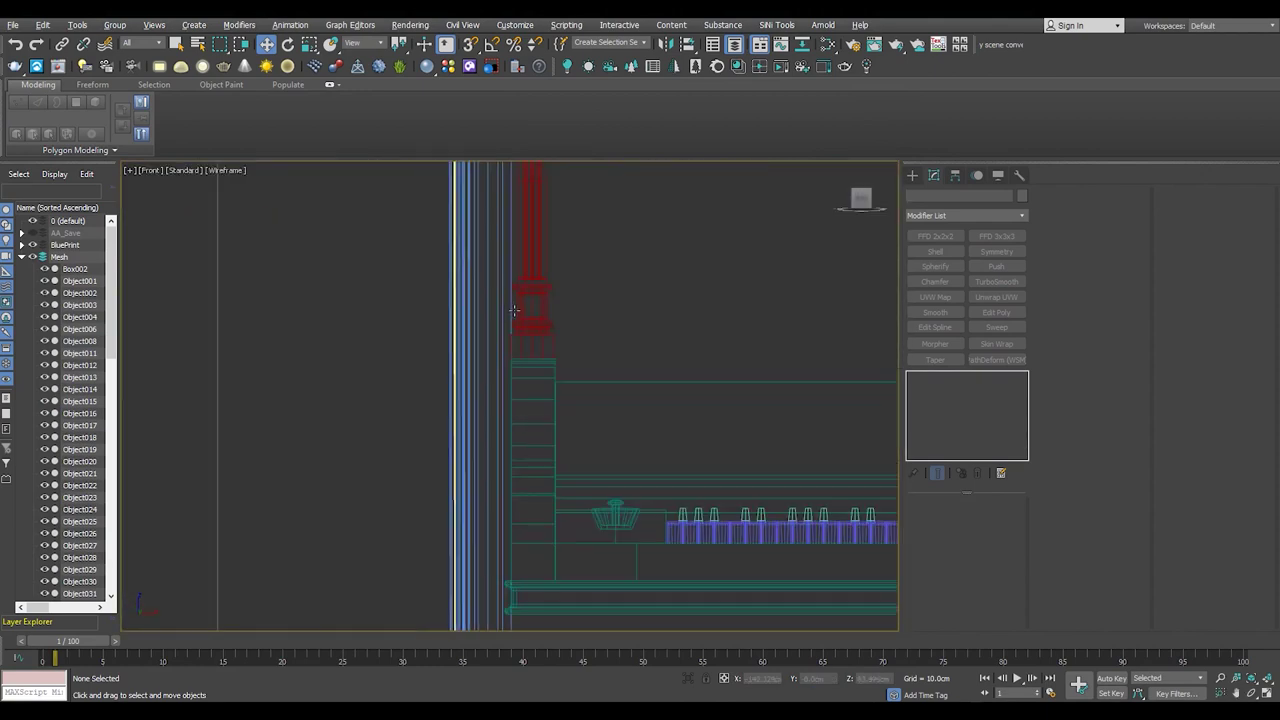
key("shift+z")
key("shift+z")
- Return to the front view of the piano and Reset XForm on the corner column
key("shift+z")
key("shift+z")
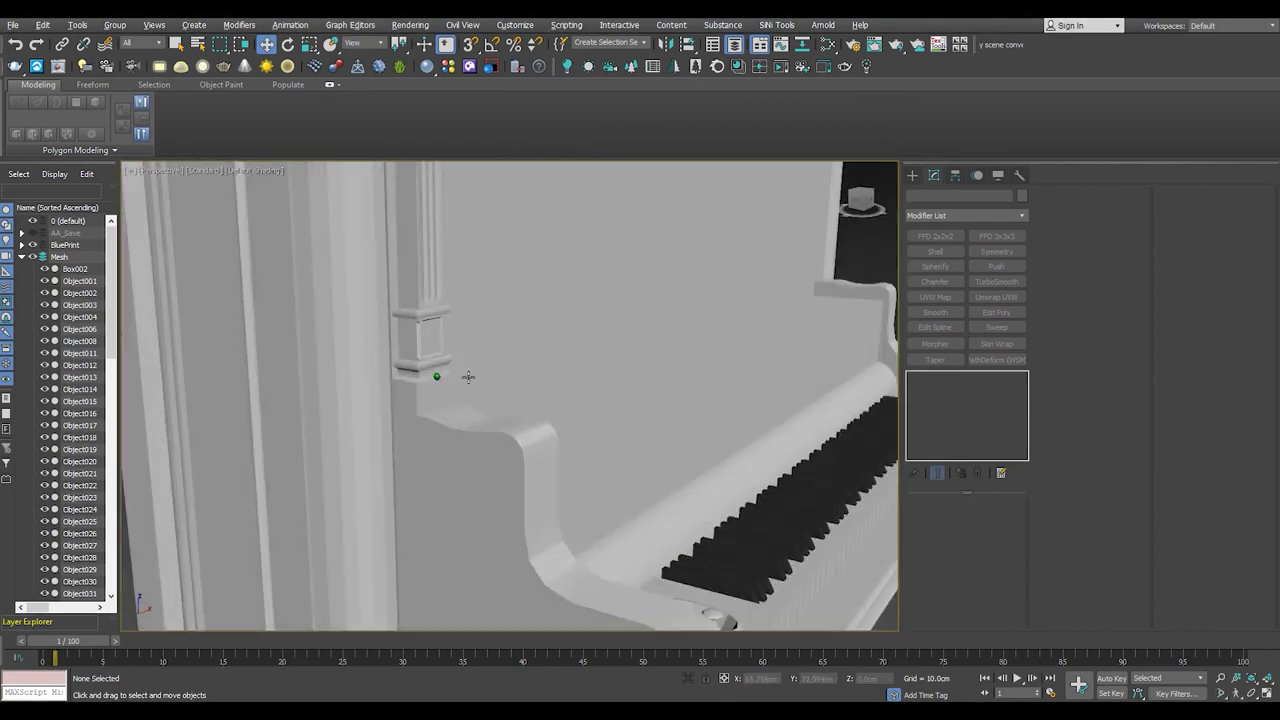
key("shift+z")
key("ctrl+z")
key("shift+z")
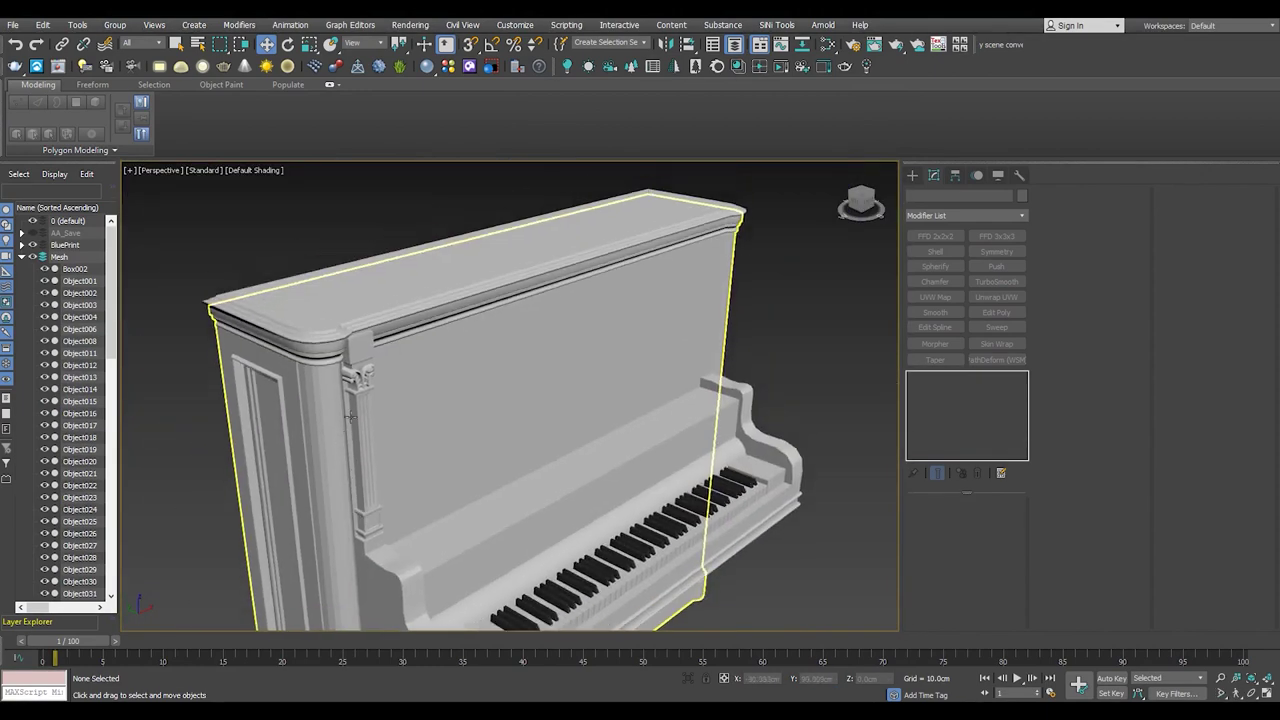
key("shift+z")
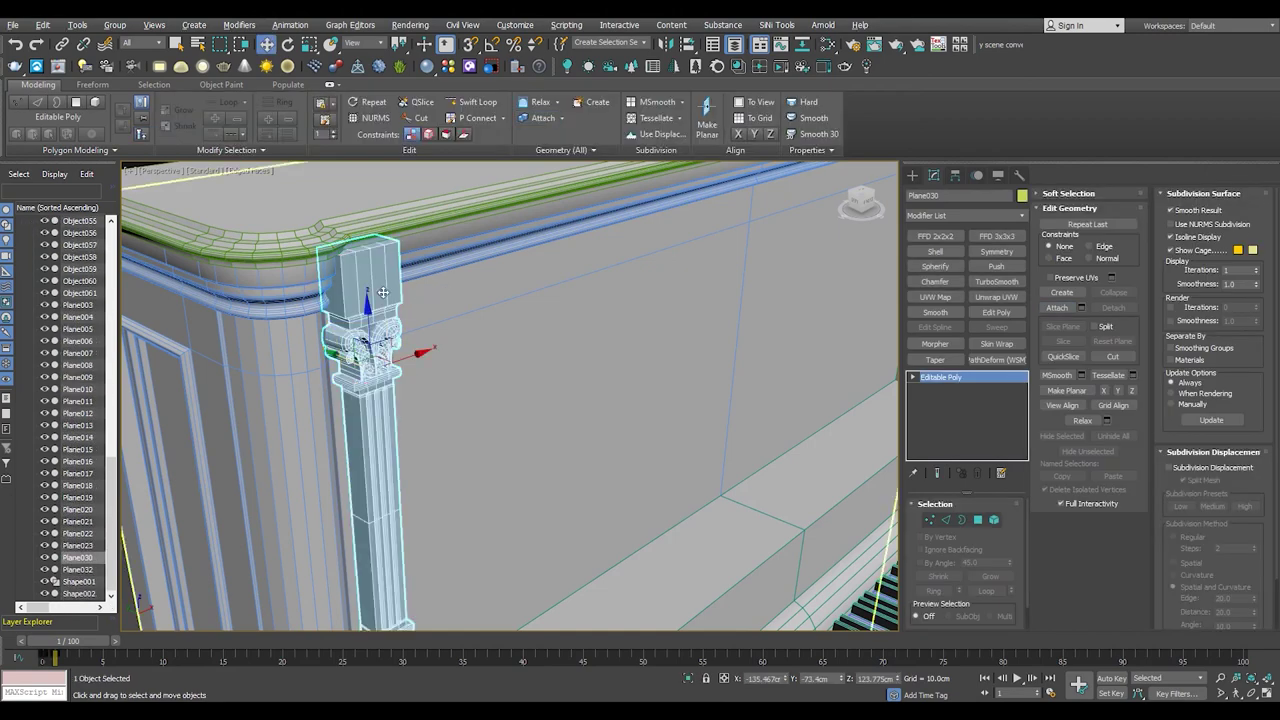
key("shift+z")
key("shift+z")
left_click(1019, 175)
left_click(963, 341)
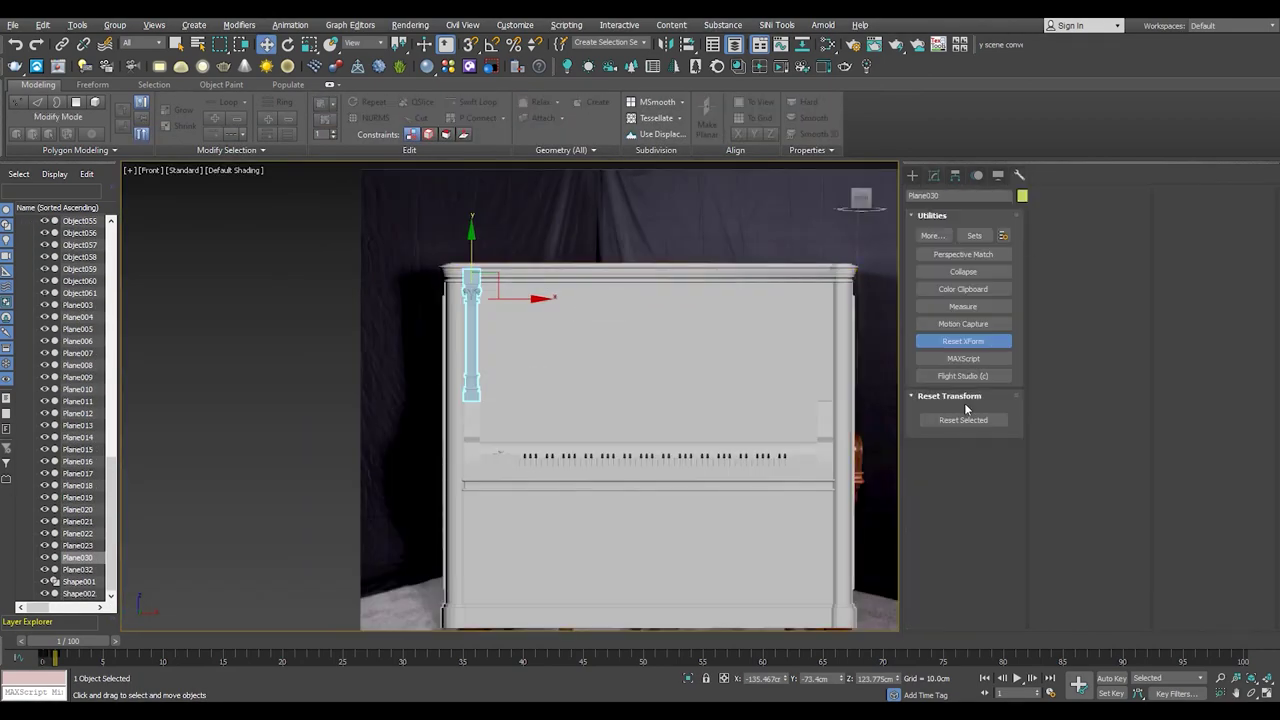
- Adjust only the column's pivot and add a Symmetry modifier to mirror it across the piano
left_click(955, 175)
left_click(964, 267)
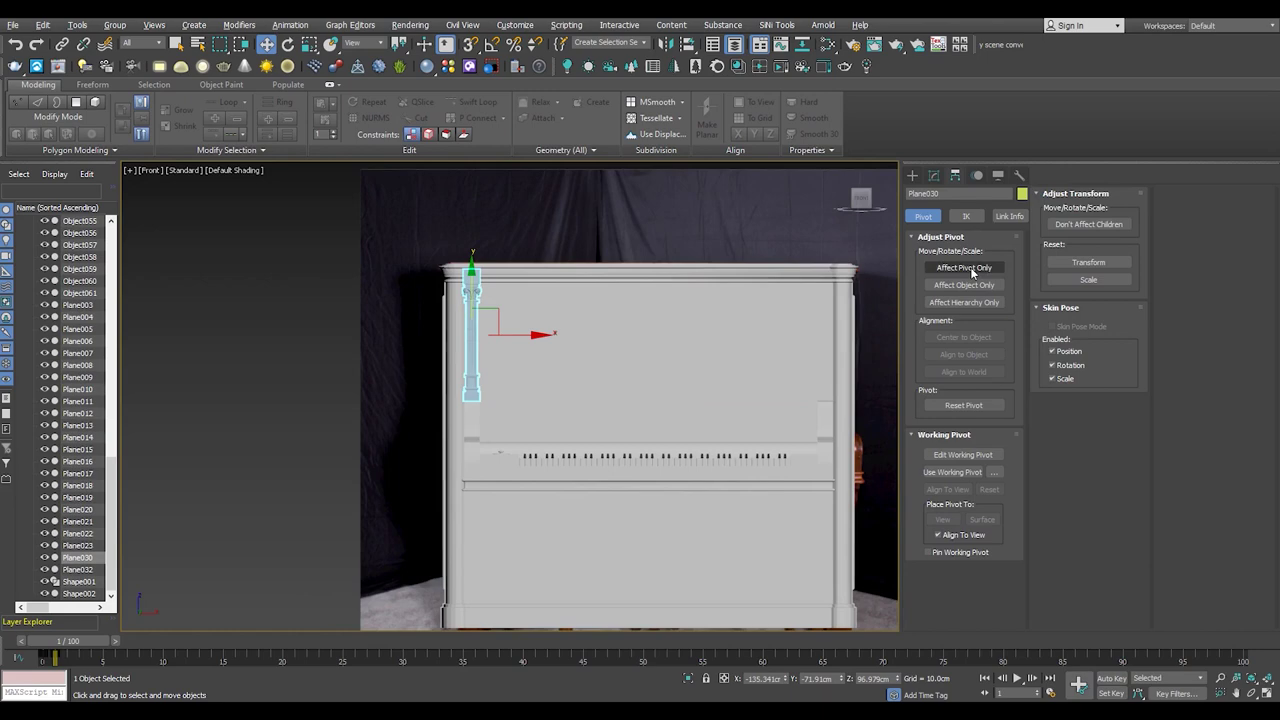
scroll(715, 318, "up", 2)
key("F4")
left_click(934, 175)
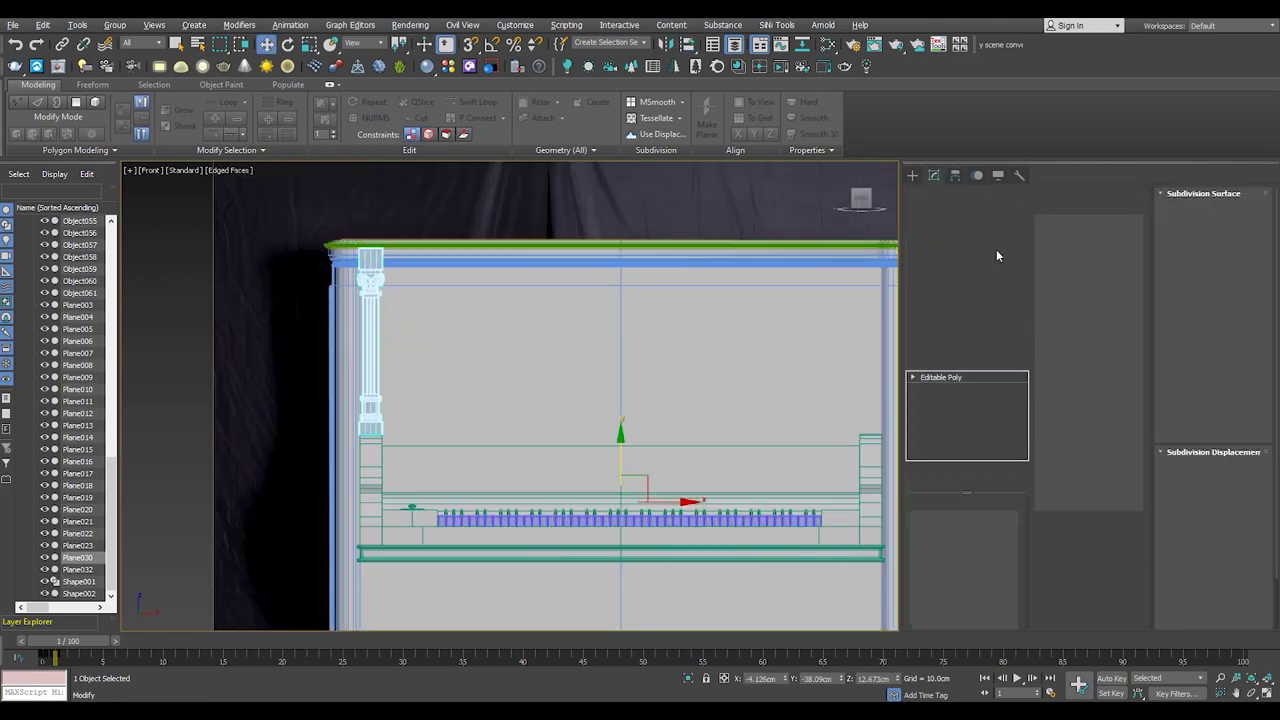
left_click(996, 251)
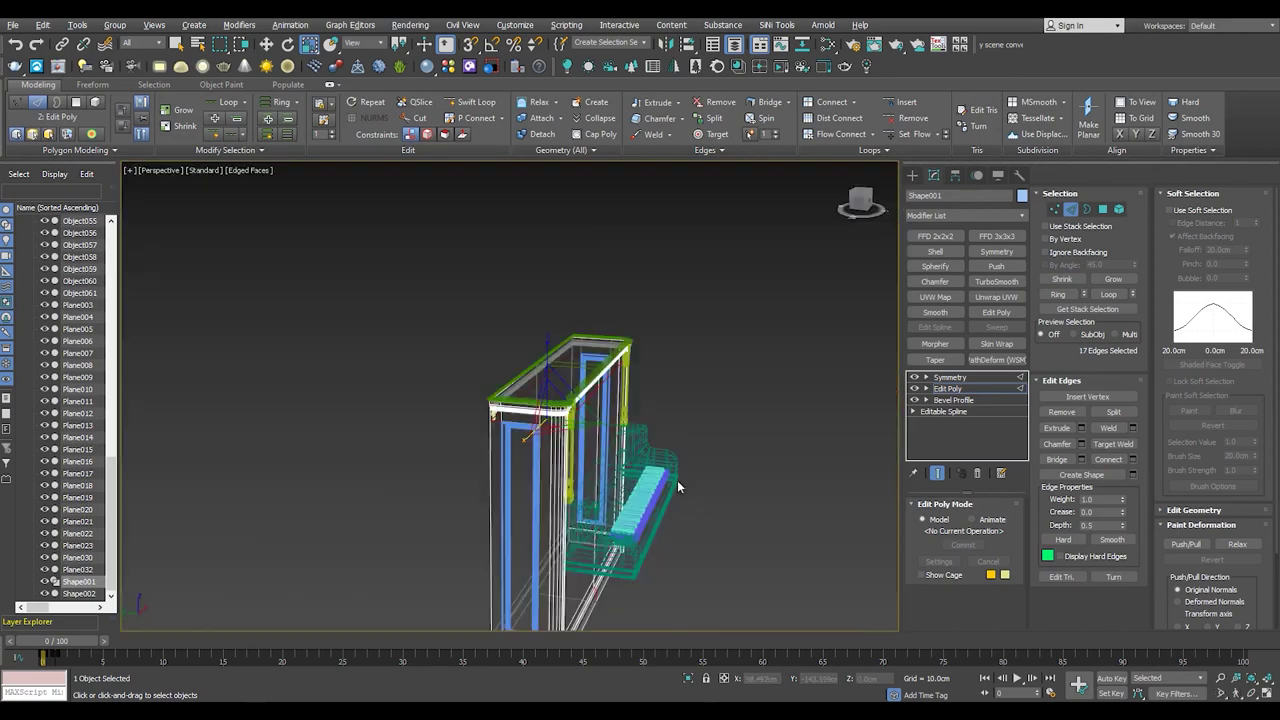
- Orbit to the panel model and return to editing the piano body's sub-objects
middle_click_drag(677, 480, 428, 315, "alt")
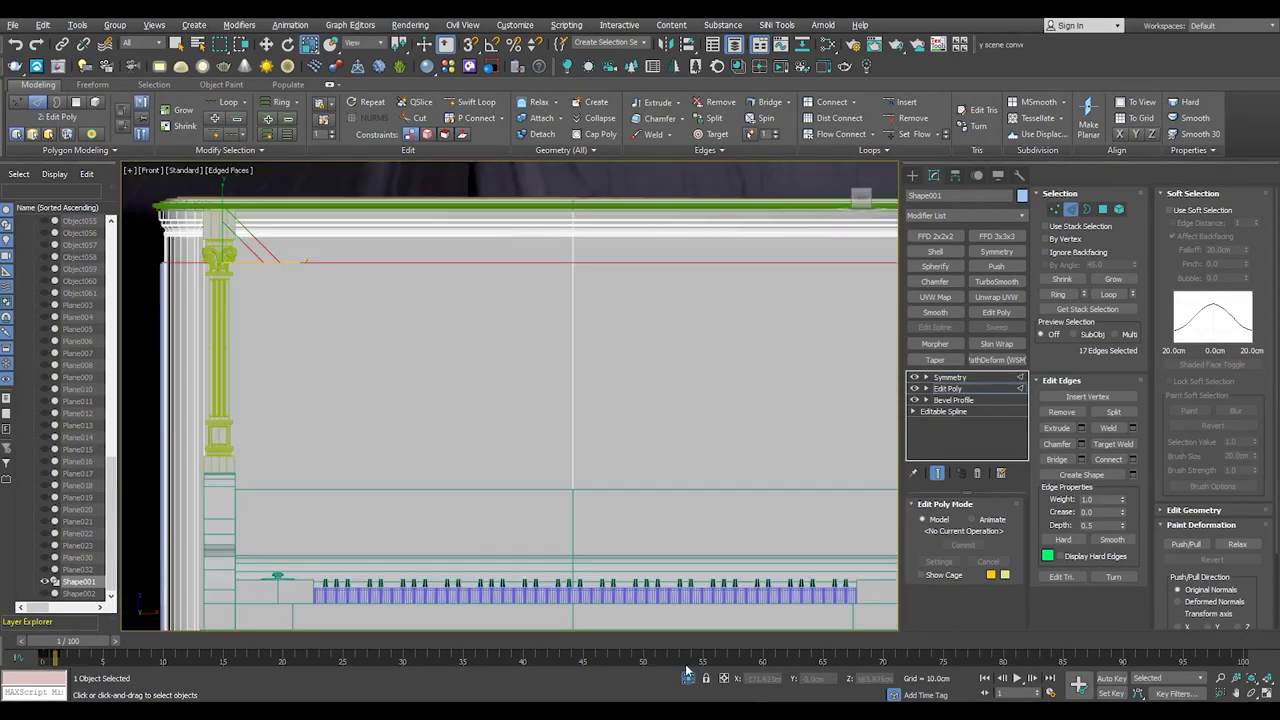
key("1")
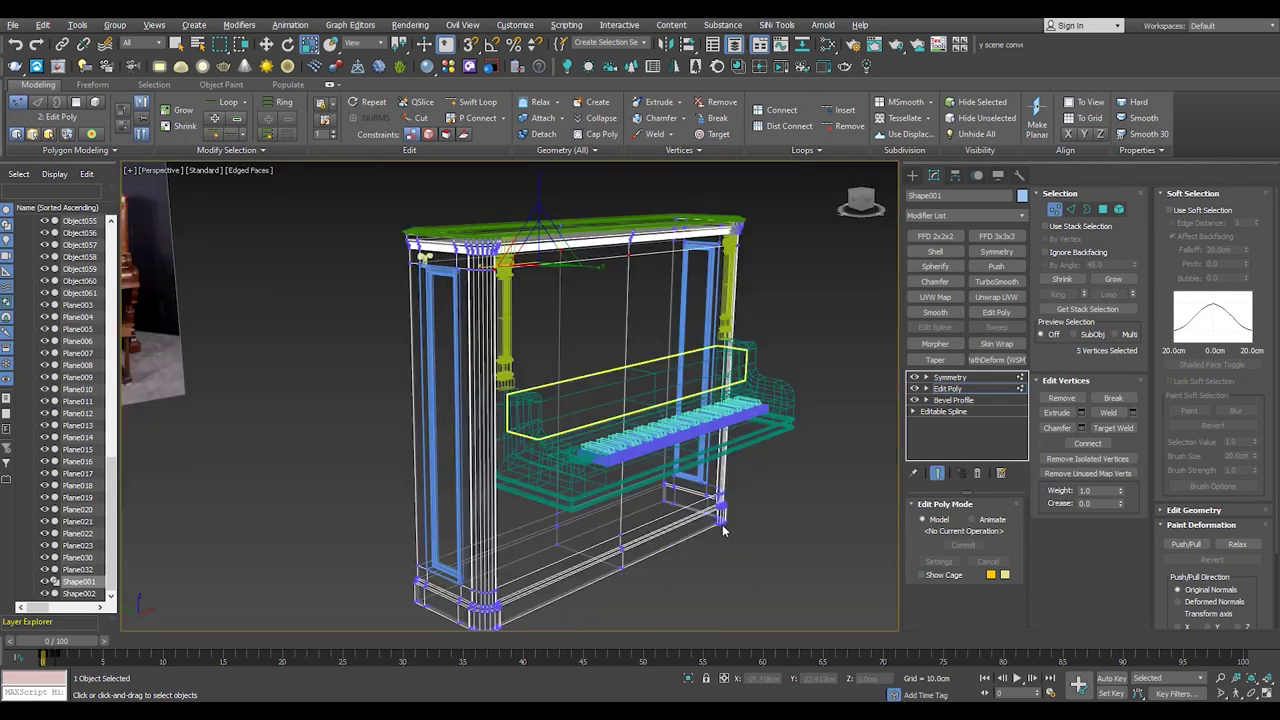
scroll(285, 513, "up", 3)
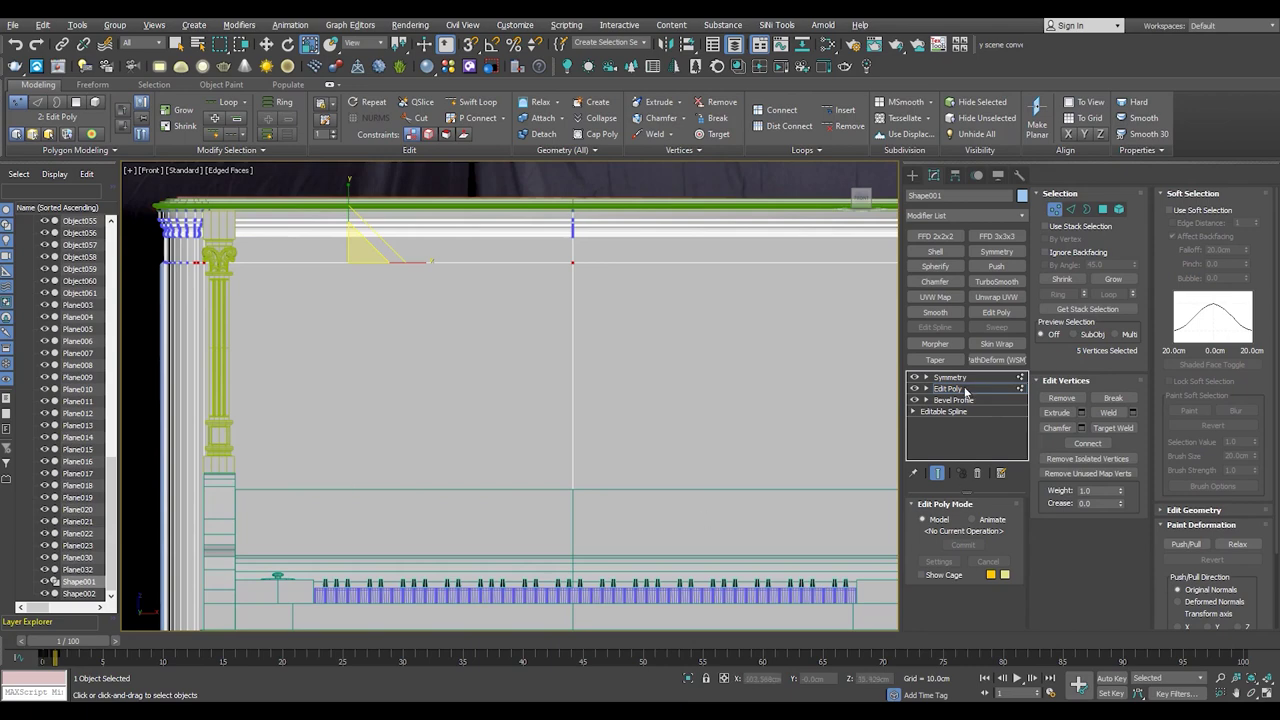
left_click(962, 389)
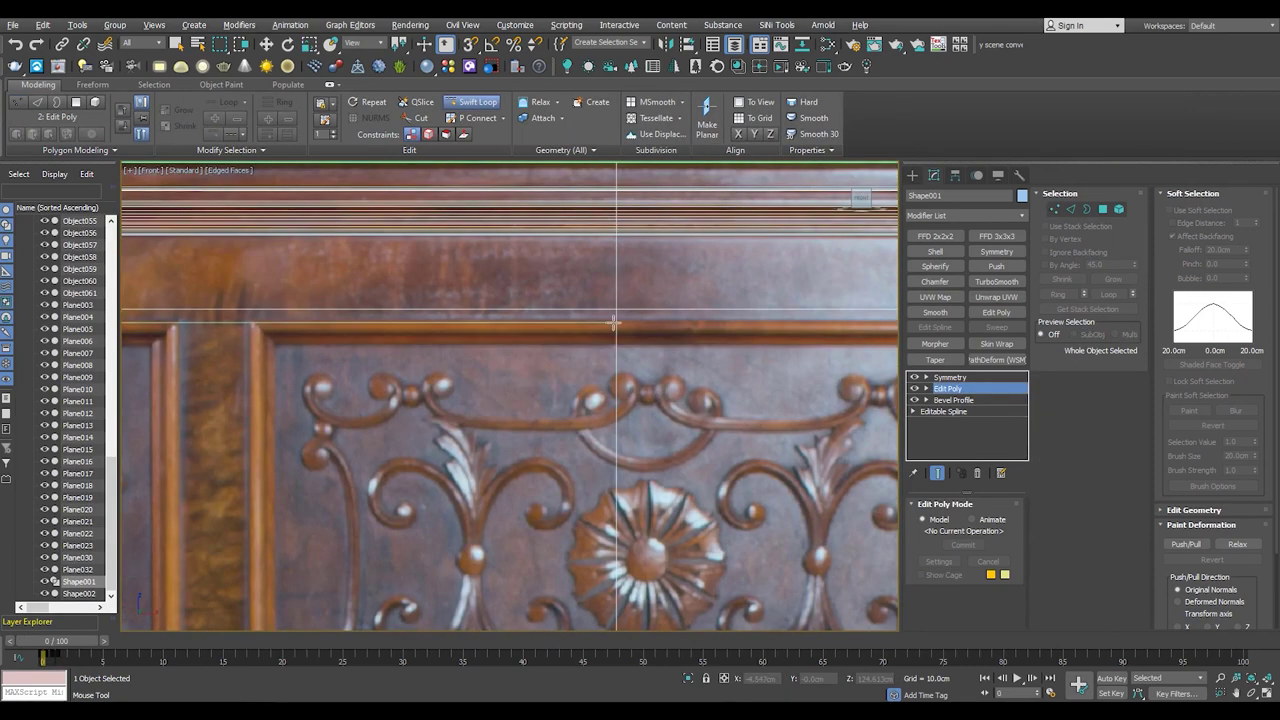
scroll(636, 292, "down", 5)
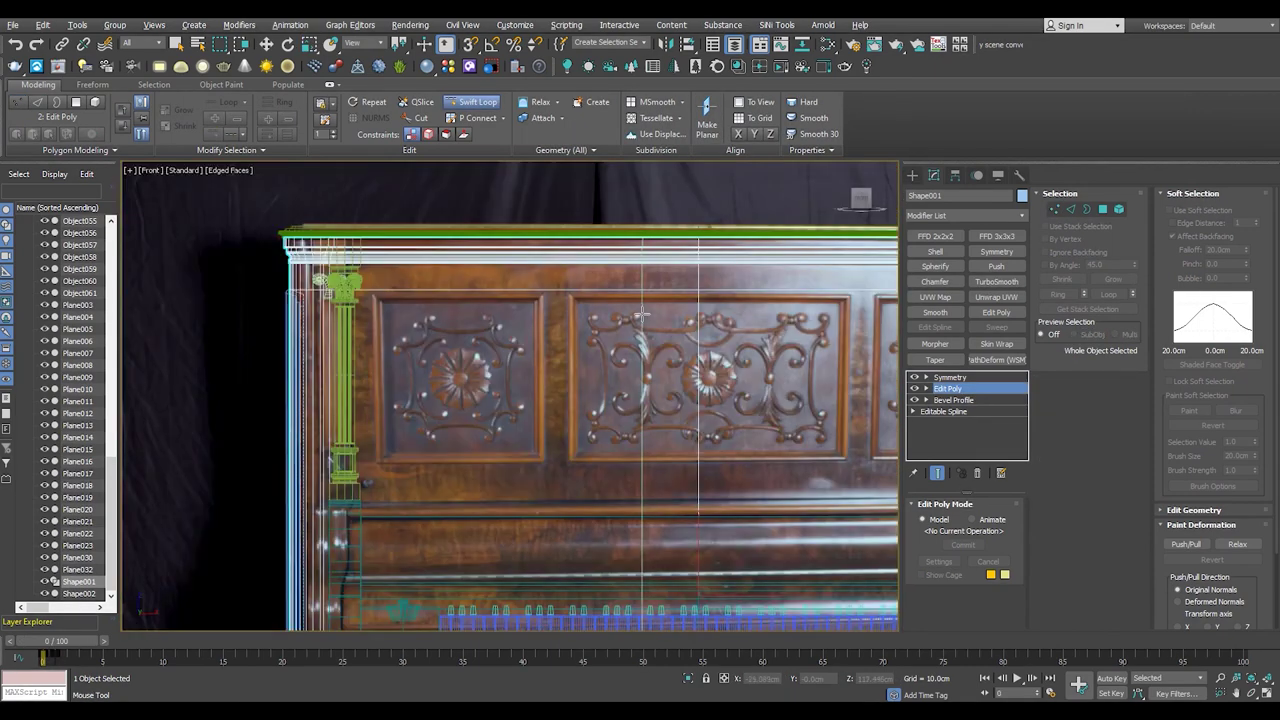
scroll(718, 284, "up", 5)
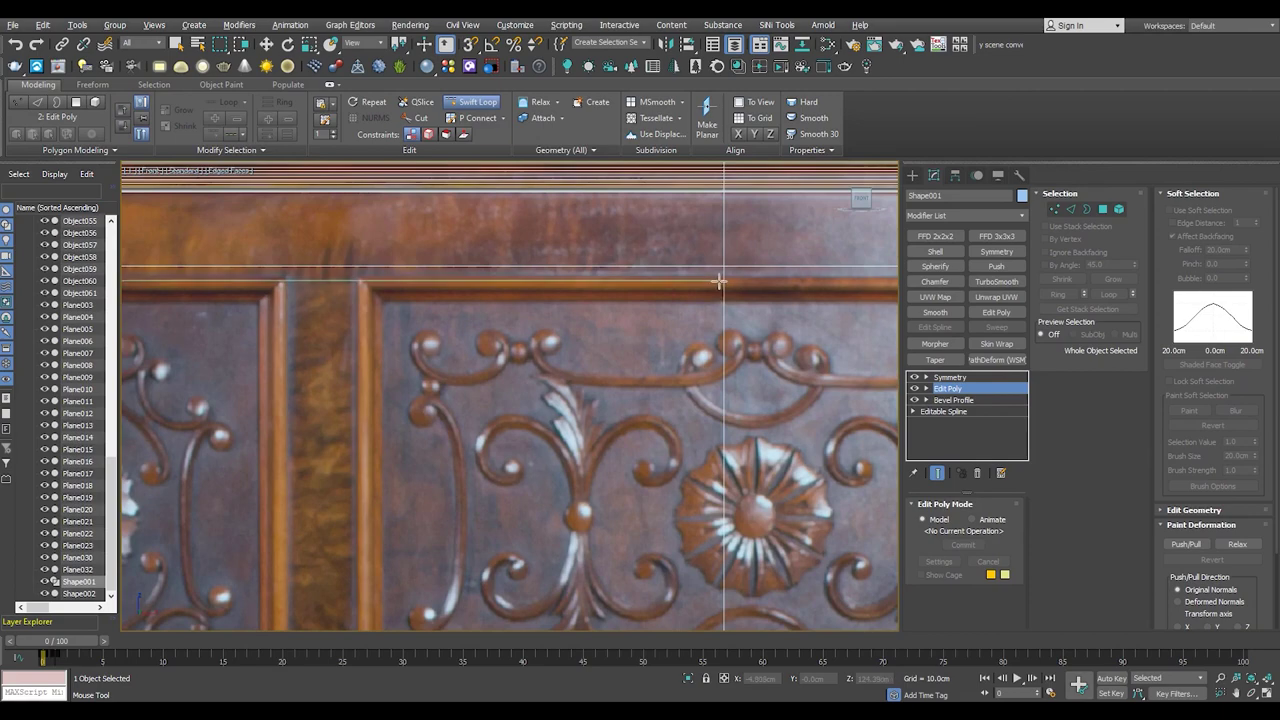
- Loop-select the panel's lower rail edges and move them to match the reference panel
double_click(696, 469)
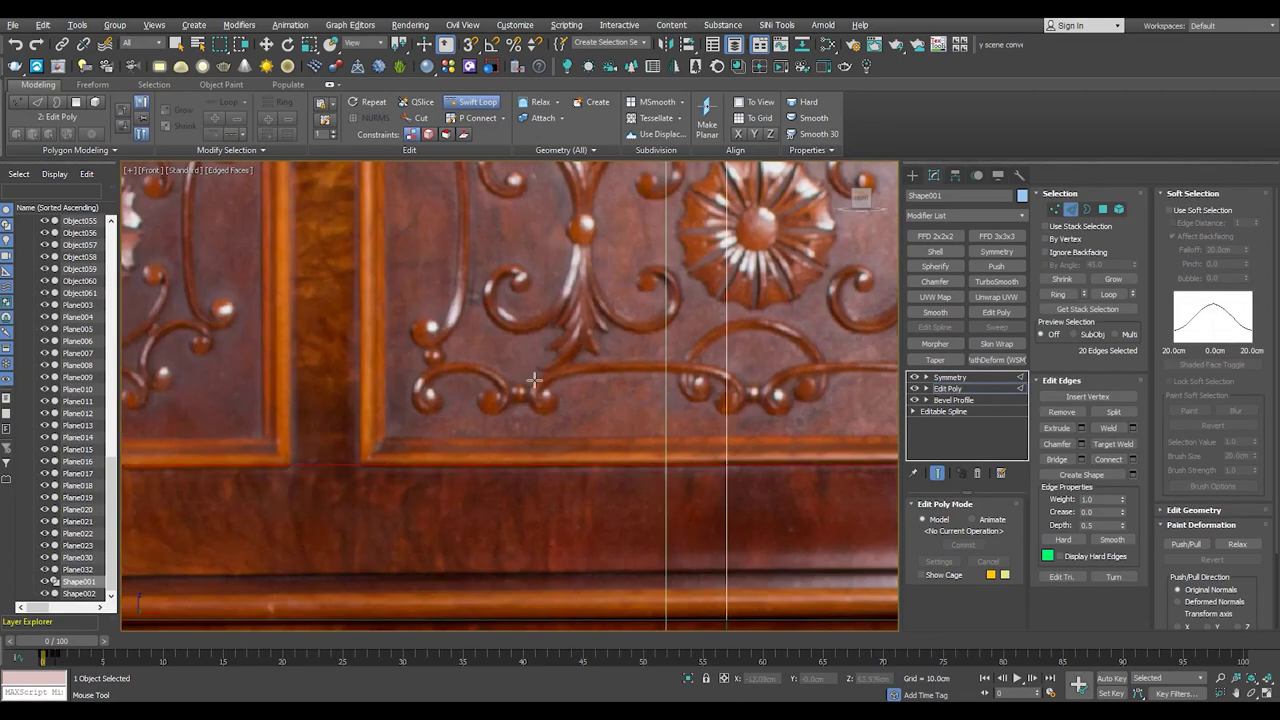
scroll(535, 379, "down", 5)
scroll(486, 380, "up", 5)
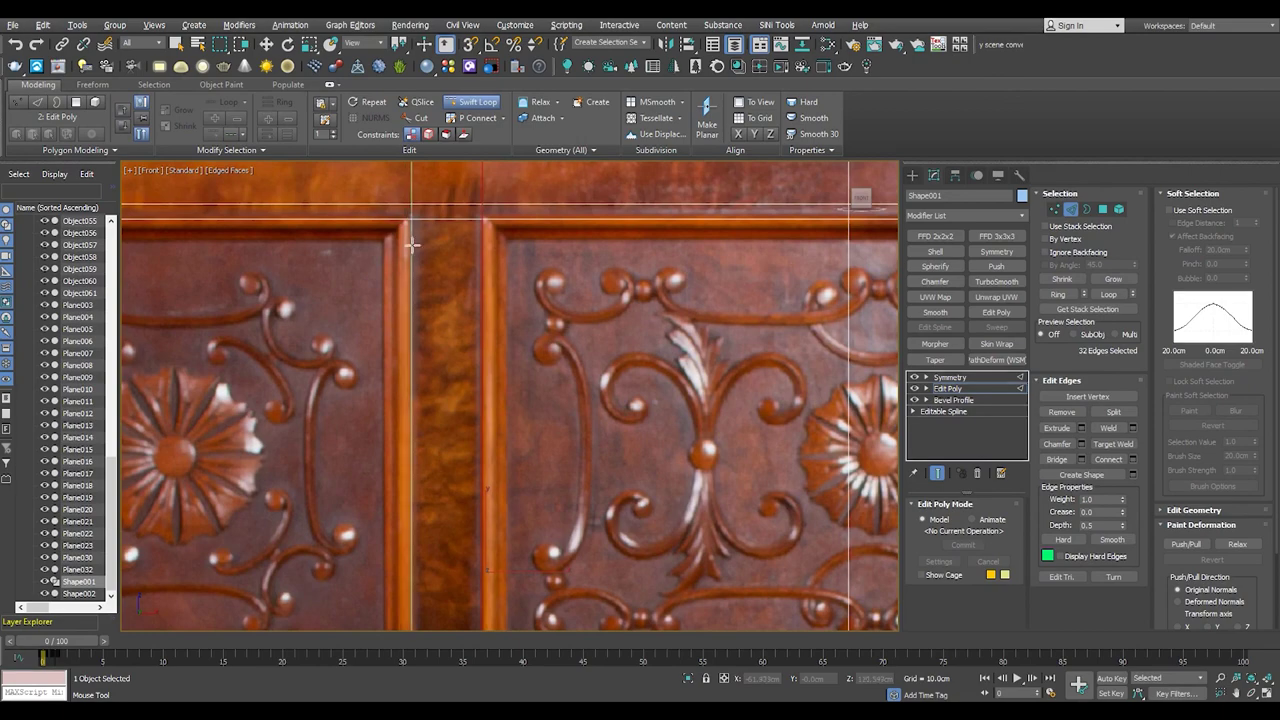
scroll(411, 240, "down", 5)
scroll(379, 297, "up", 5)
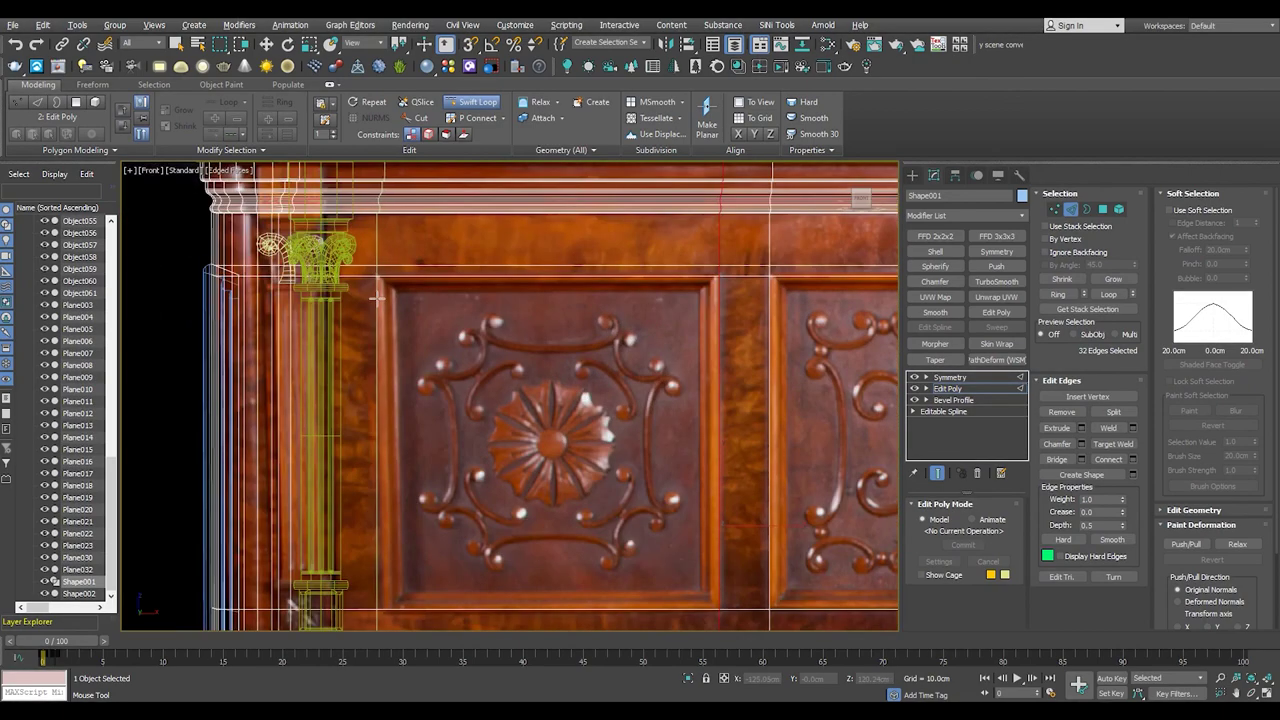
scroll(382, 300, "down", 5)
scroll(383, 362, "up", 5)
key("w")
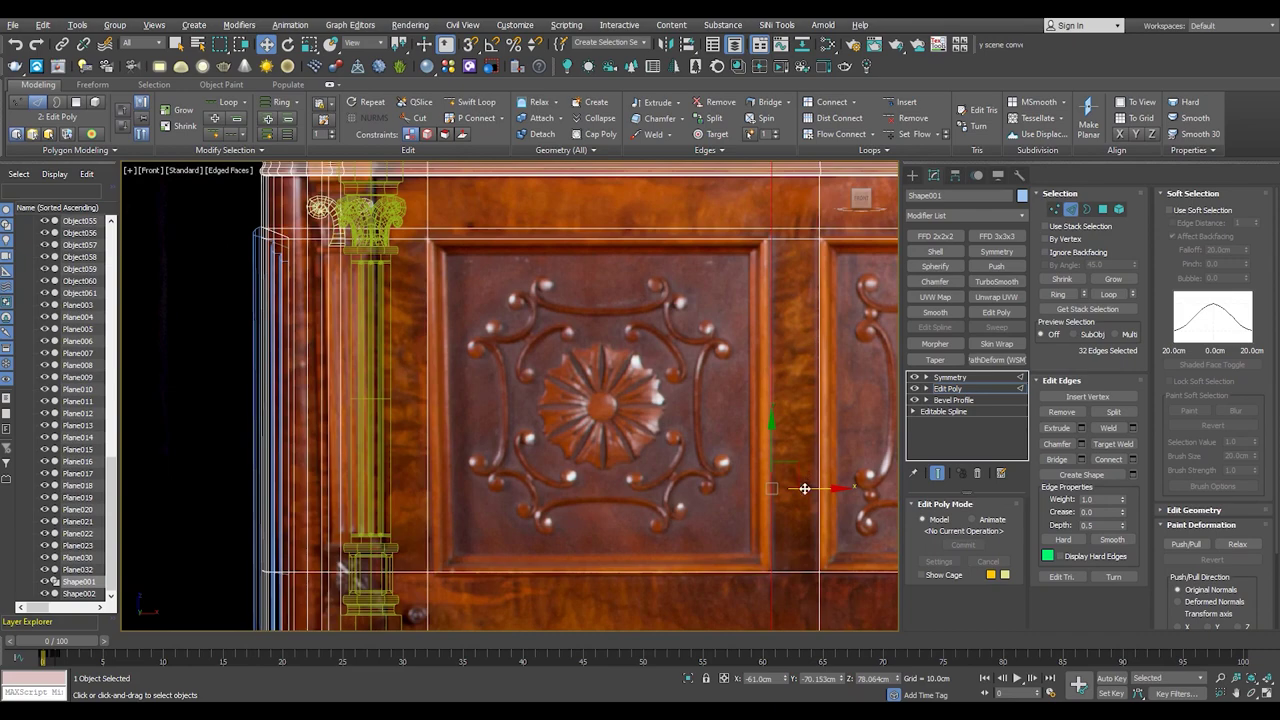
scroll(813, 356, "up", 2)
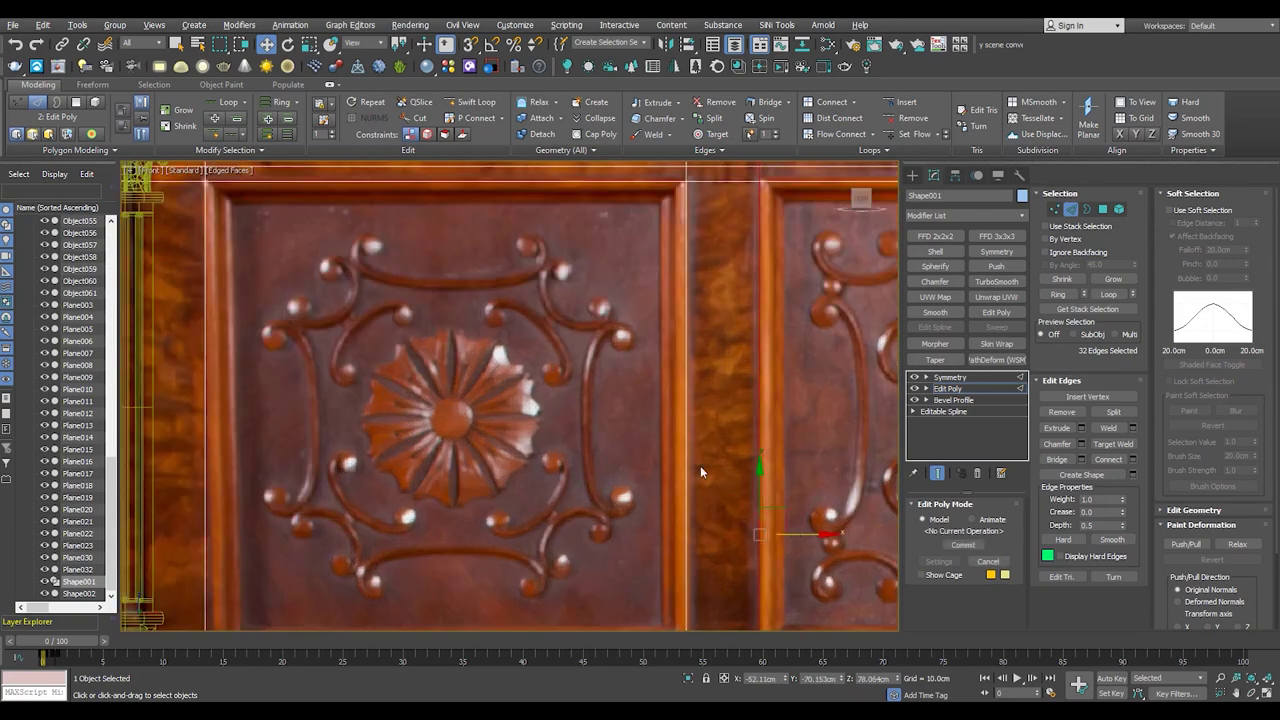
scroll(700, 472, "down", 3)
scroll(700, 472, "down", 3)
key("alt+w")
key("alt+w")
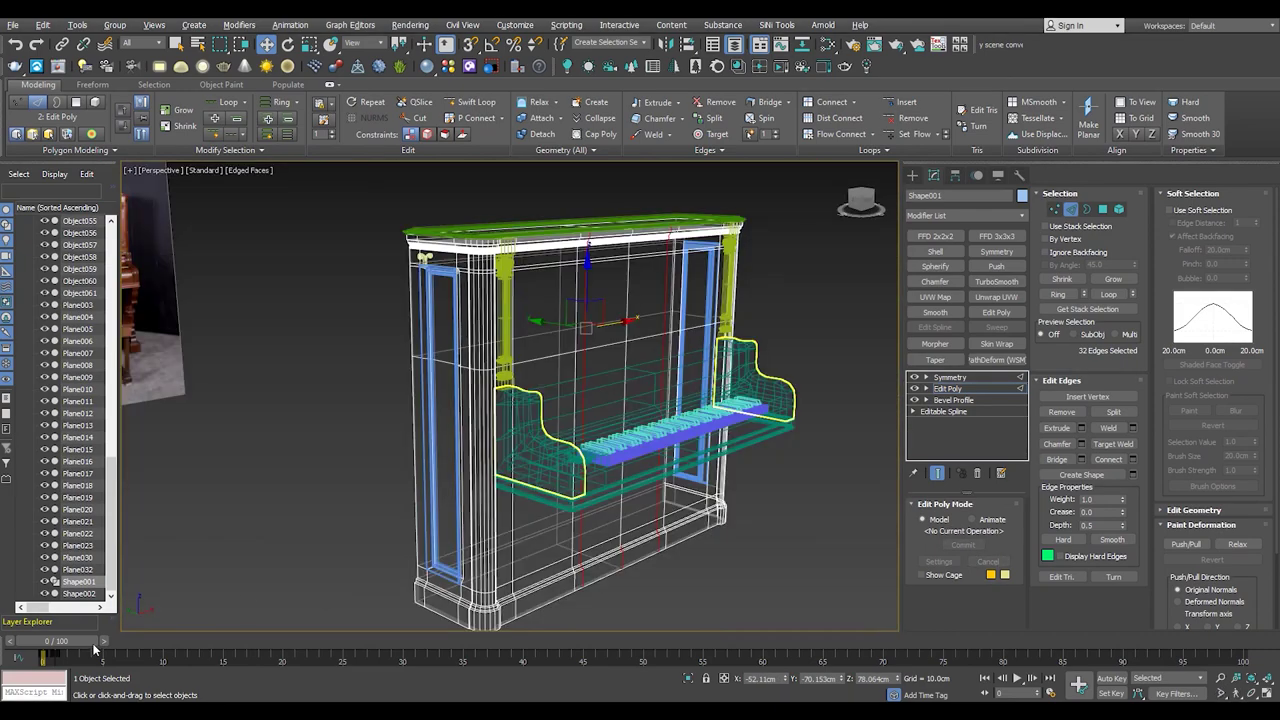
- Select the middle and left upper front panel faces in polygon mode
key("F3")
scroll(573, 303, "up", 5)
key("4")
left_click(606, 317)
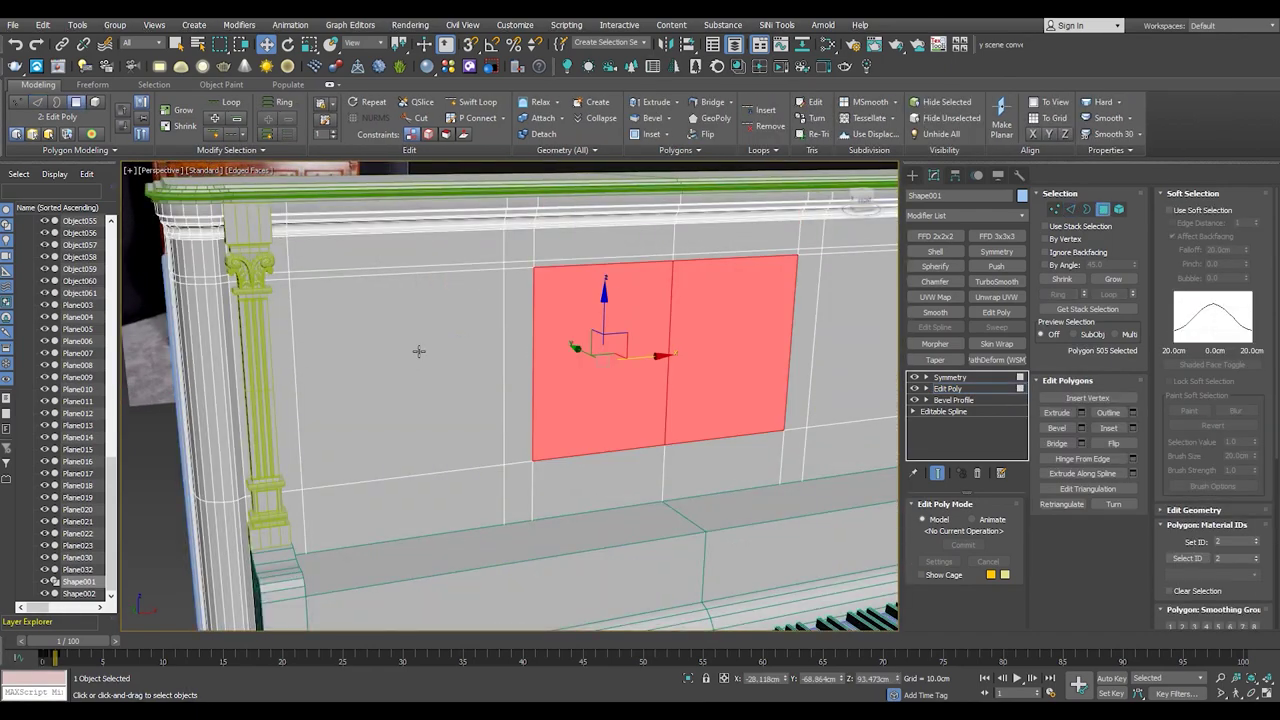
left_click(410, 358, "ctrl")
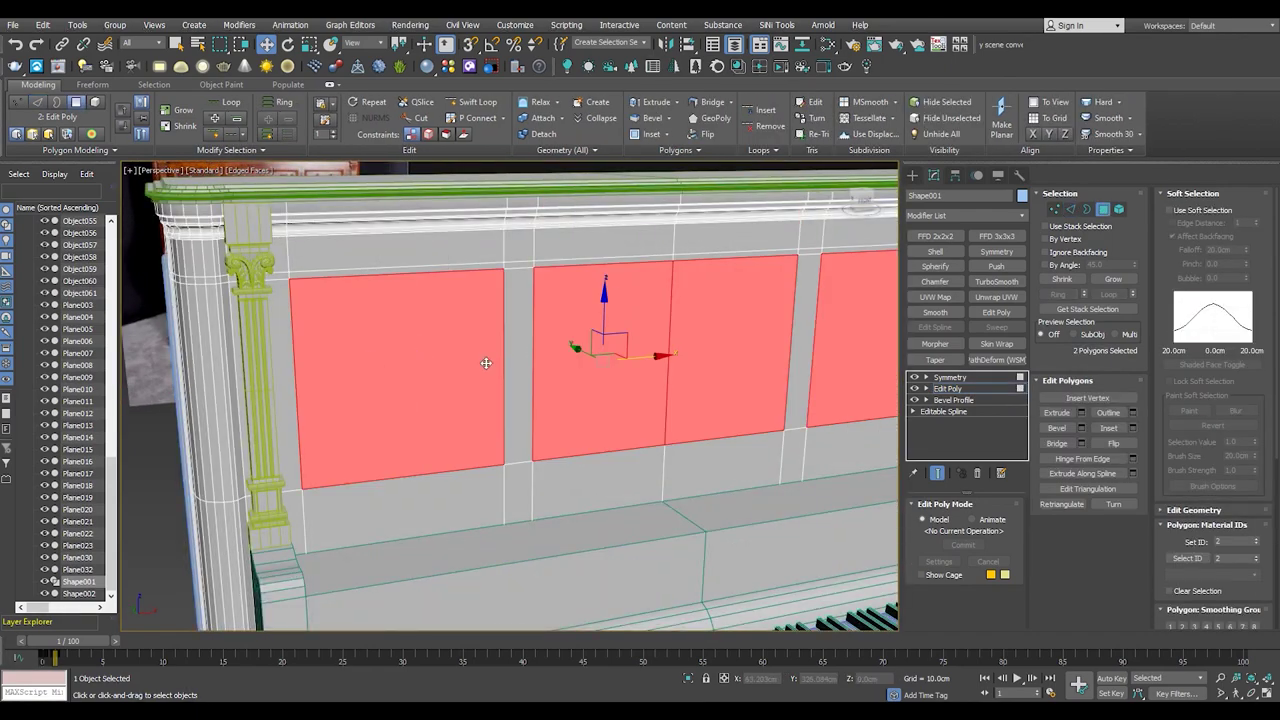
middle_click_drag(520, 428, 573, 285, "alt")
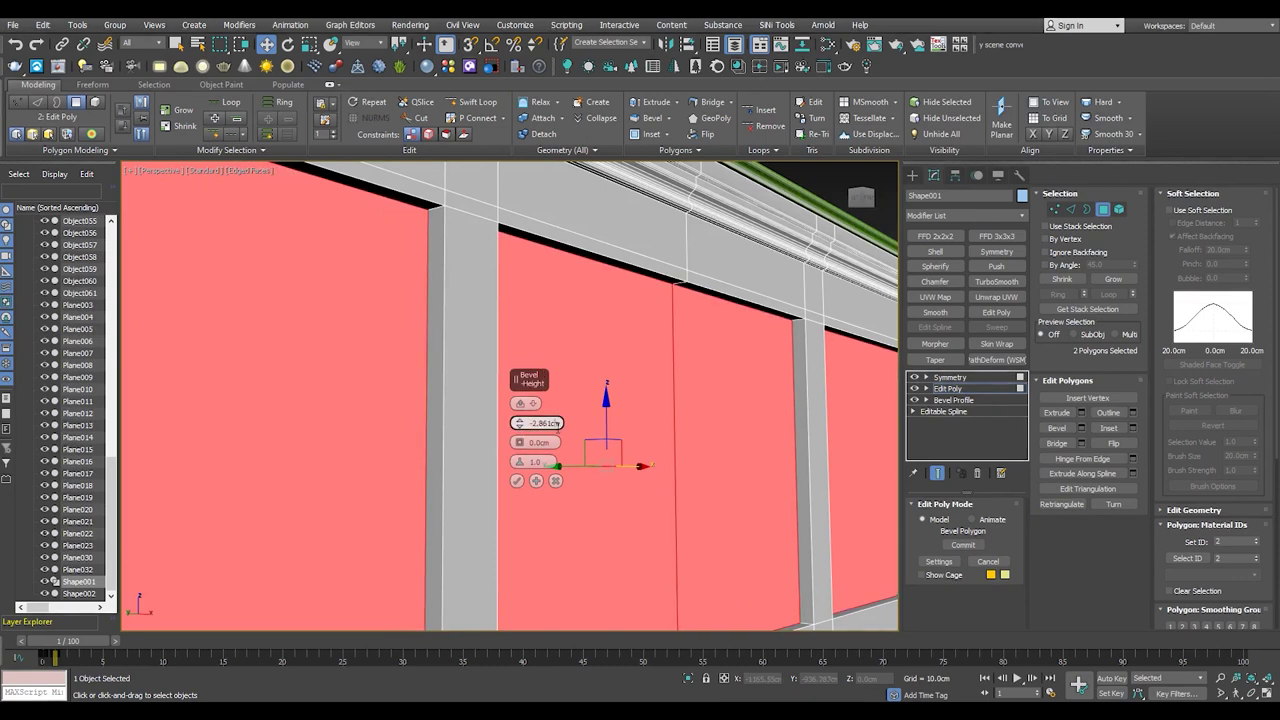
scroll(464, 372, "down", 5)
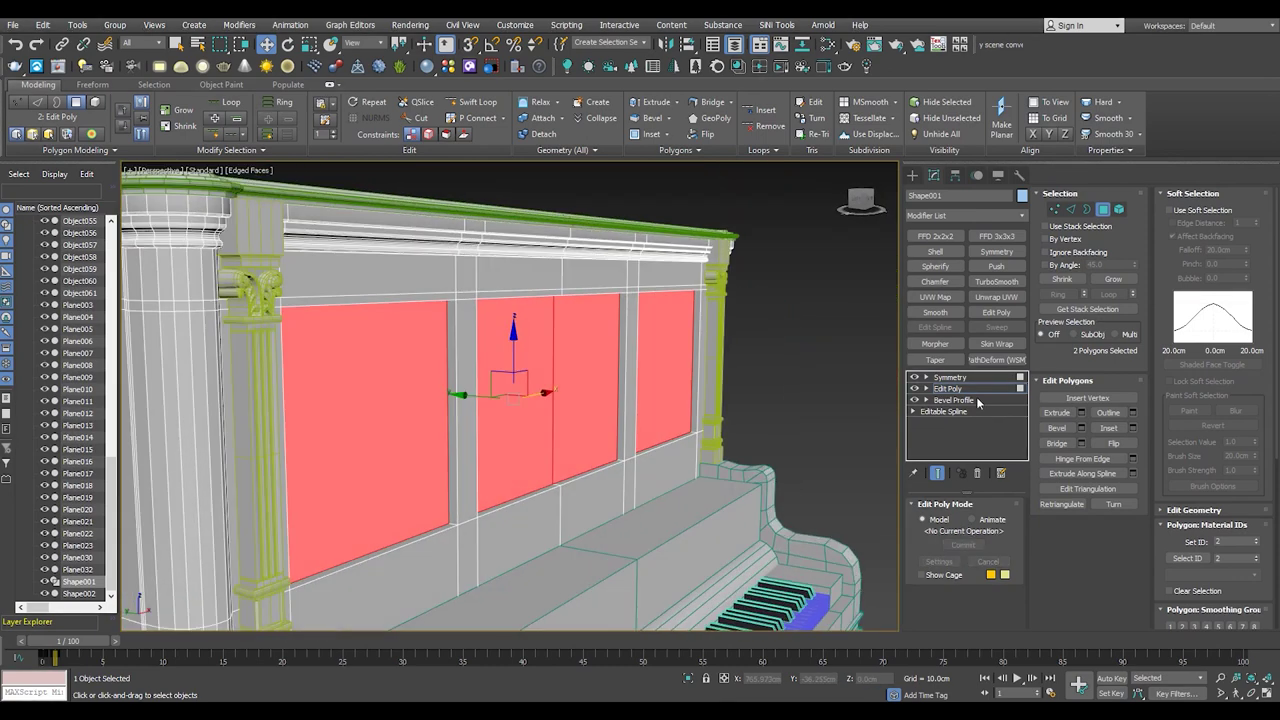
- Check the Symmetry modifier's mirrored result on the whole piano after selecting a front-wall edge
left_click(950, 377)
left_click(926, 377)
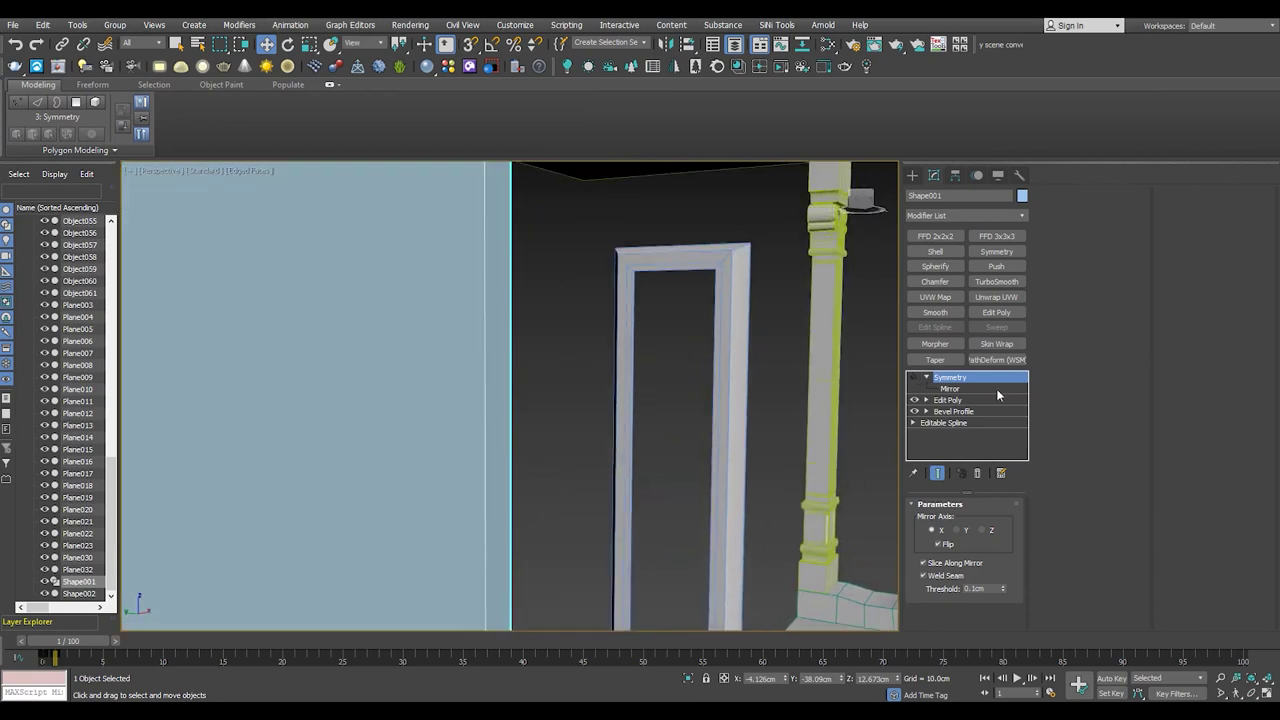
left_click(961, 400)
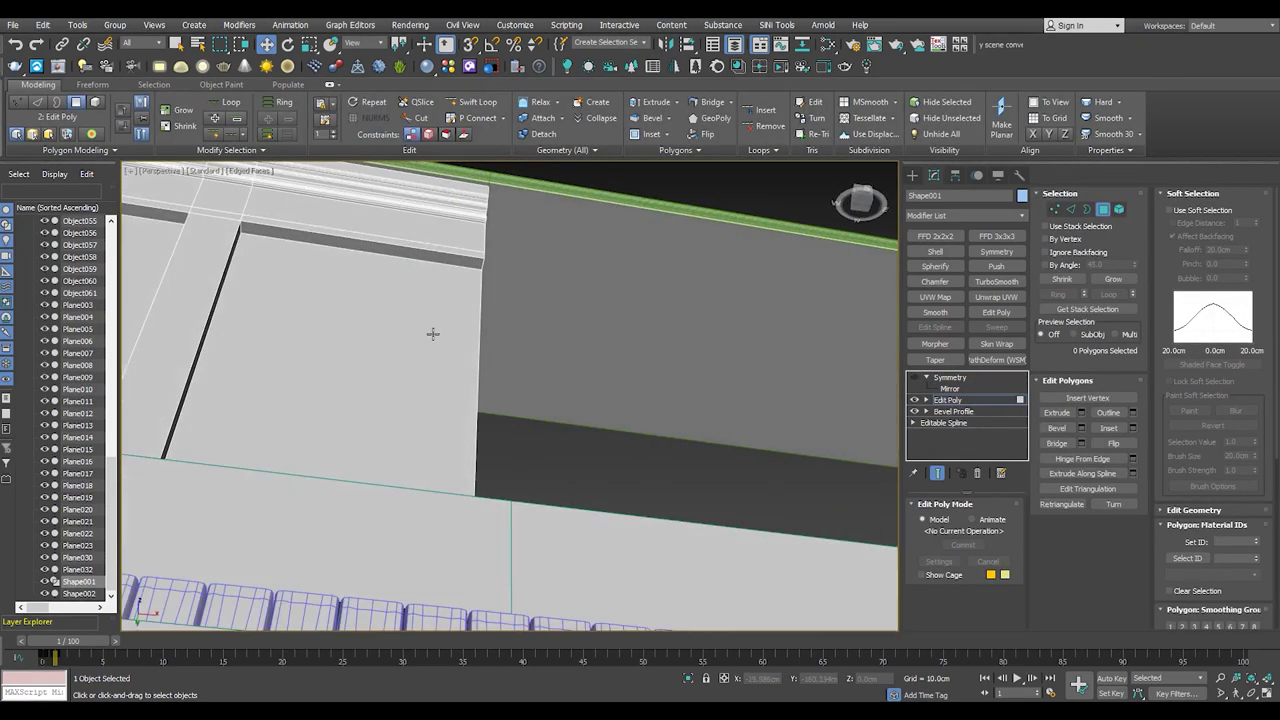
key("2")
left_click(479, 356)
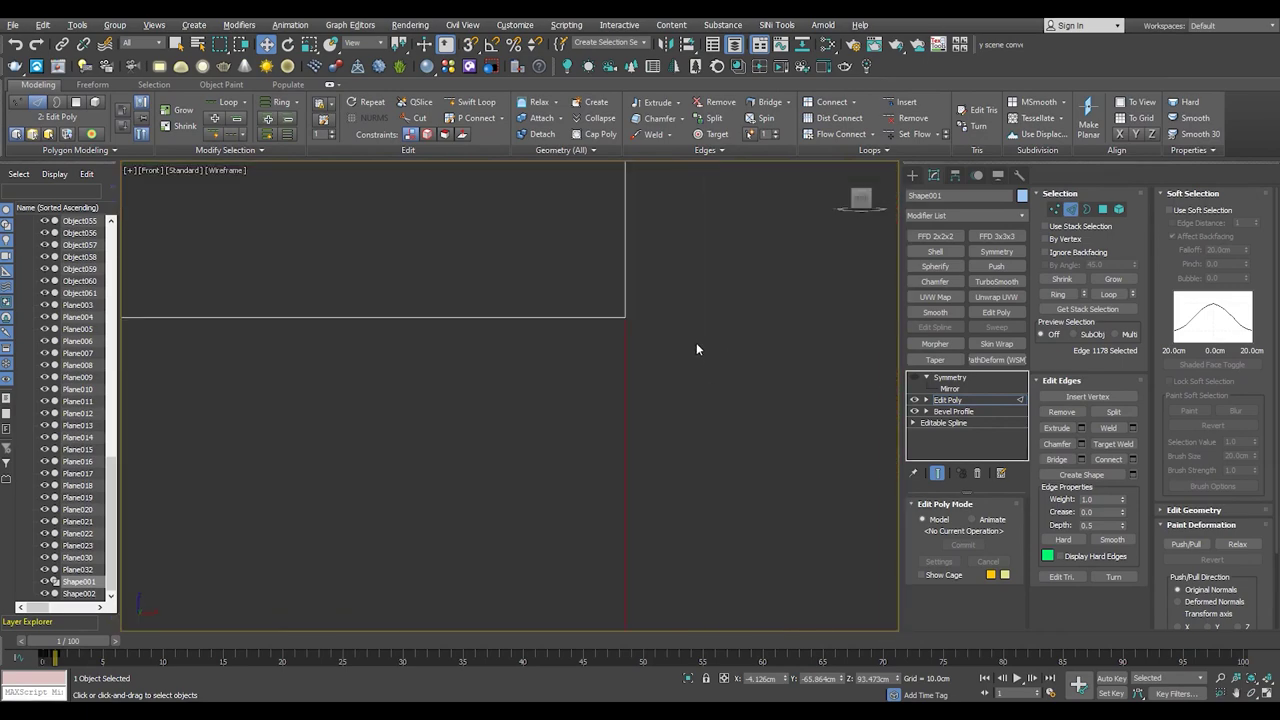
left_click(950, 378)
left_click(955, 380)
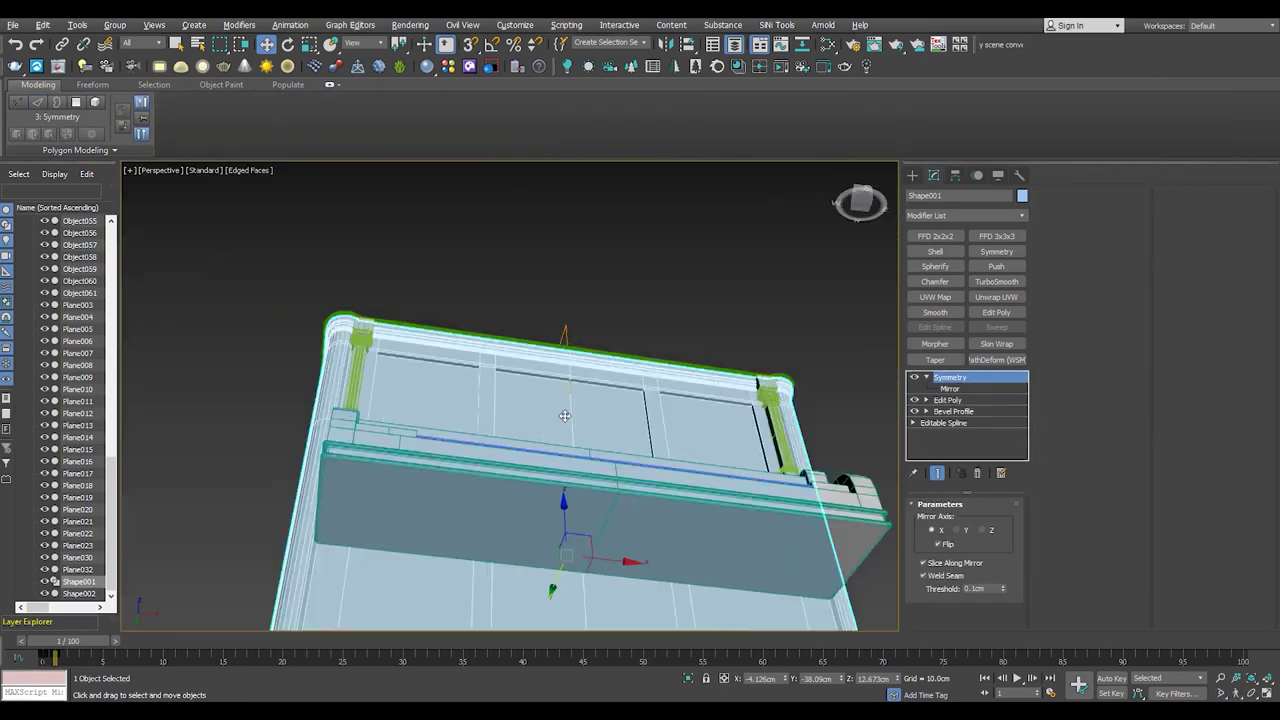
- Add the vertical frame strip to the selection and detach the frame strips as Object062
scroll(588, 459, "up", 5)
scroll(520, 391, "up", 5)
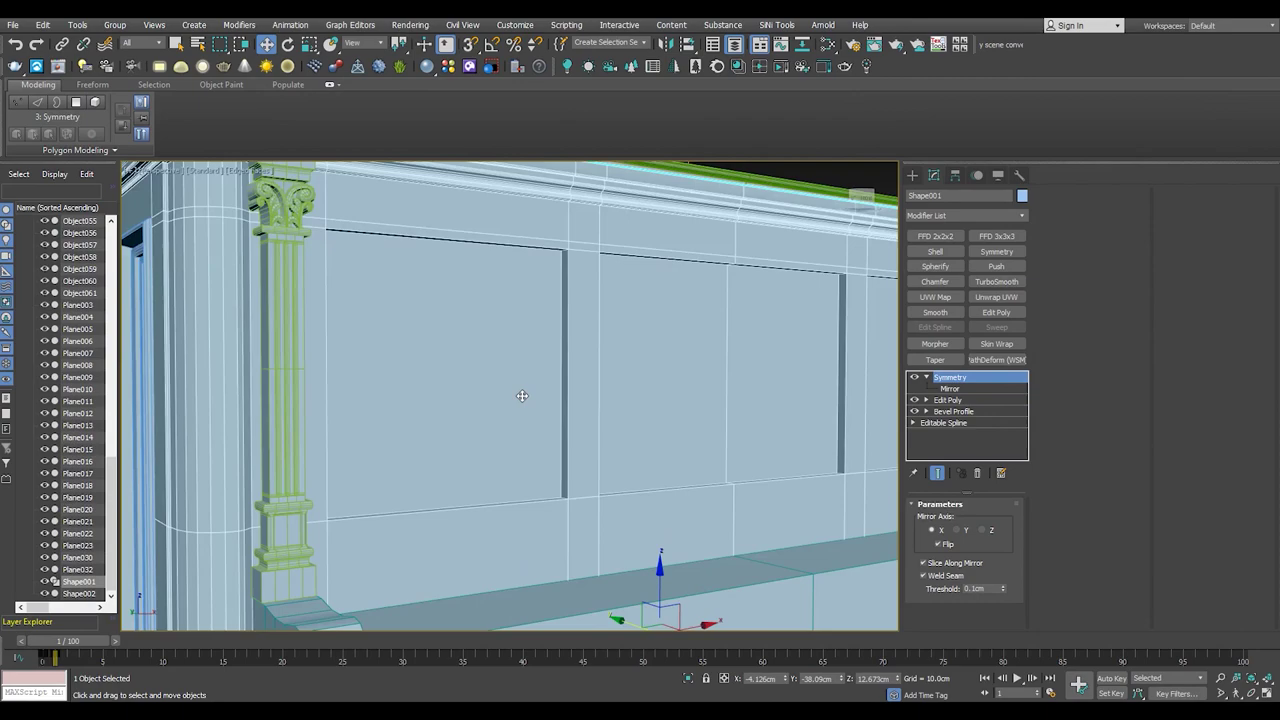
left_click(947, 399)
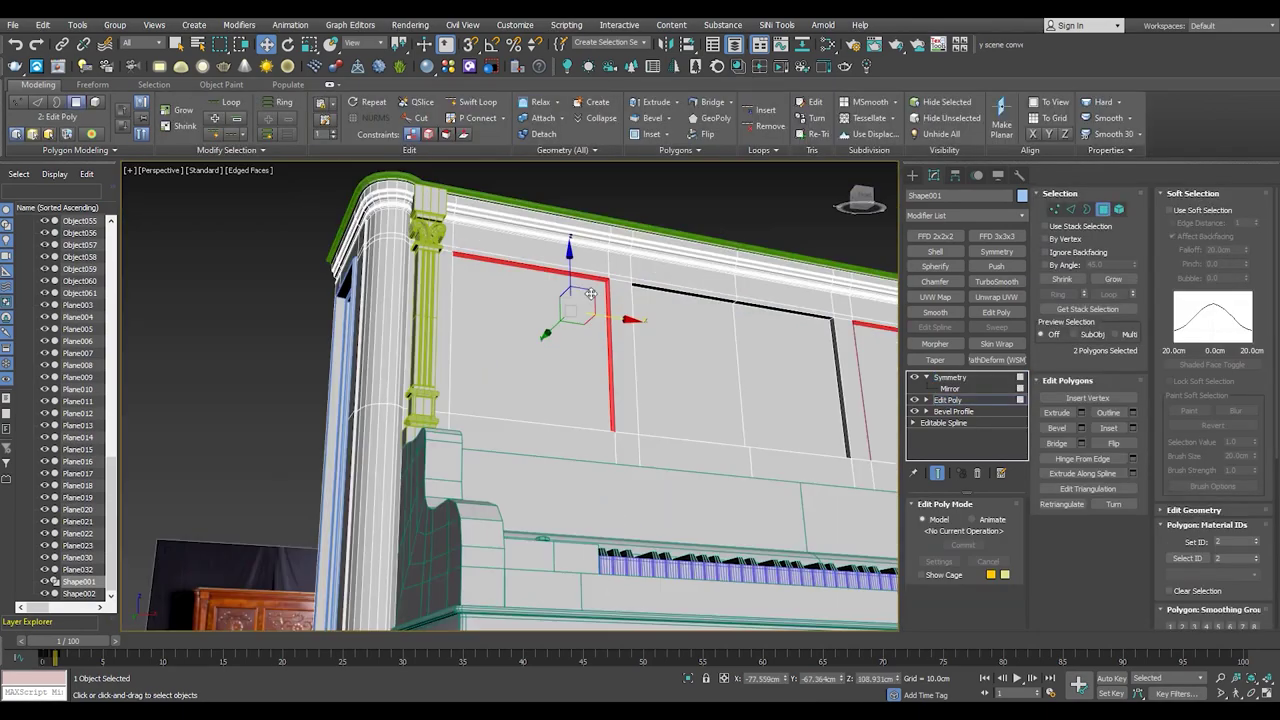
middle_click_drag(459, 301, 722, 457, "alt")
left_click(722, 457, "ctrl")
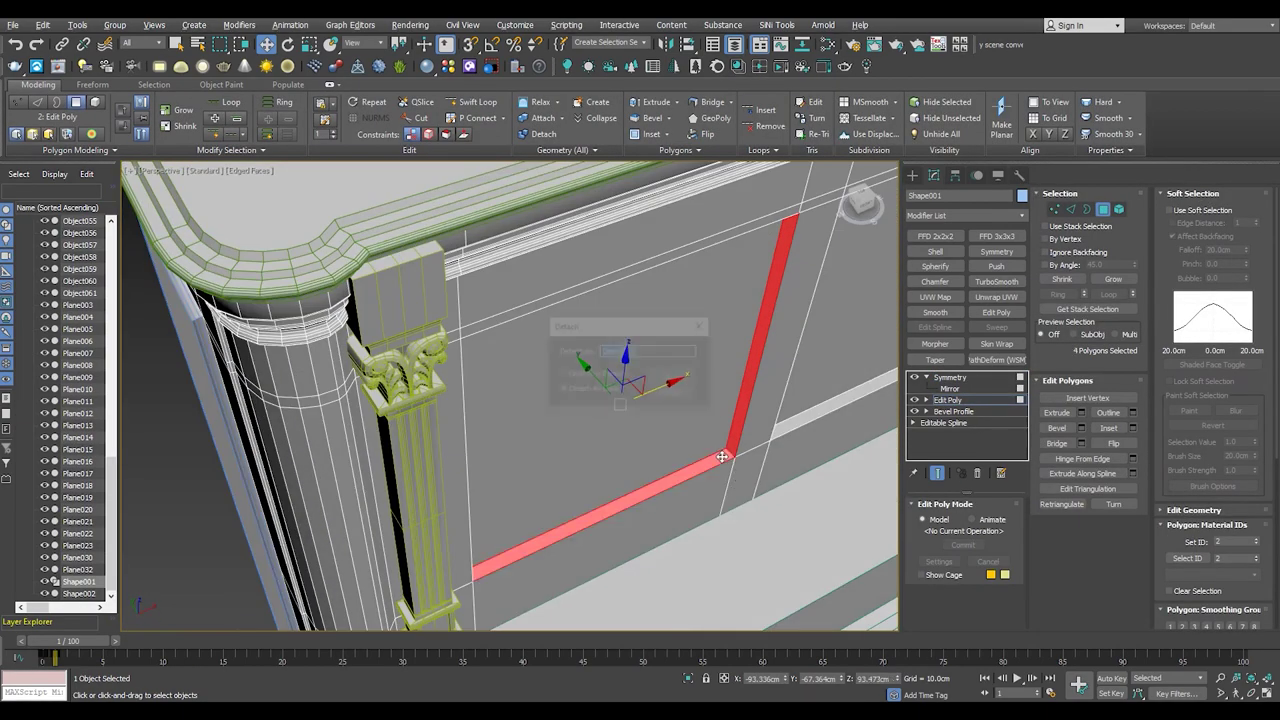
left_click(666, 374)
left_click(775, 375)
key("alt+w")
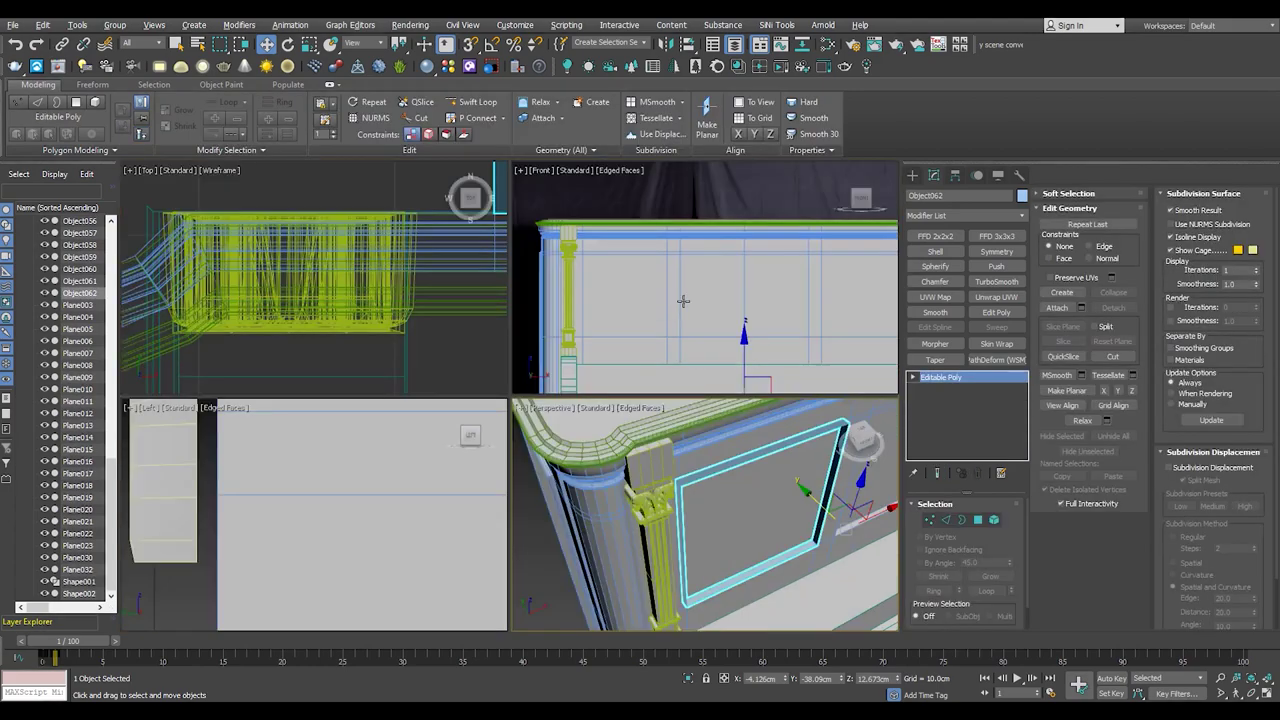
- Make the frame see-through over the front reference photo and turn off pivot-only adjustment
key("alt+w")
key("alt+x")
scroll(505, 440, "up", 3)
left_click(934, 175)
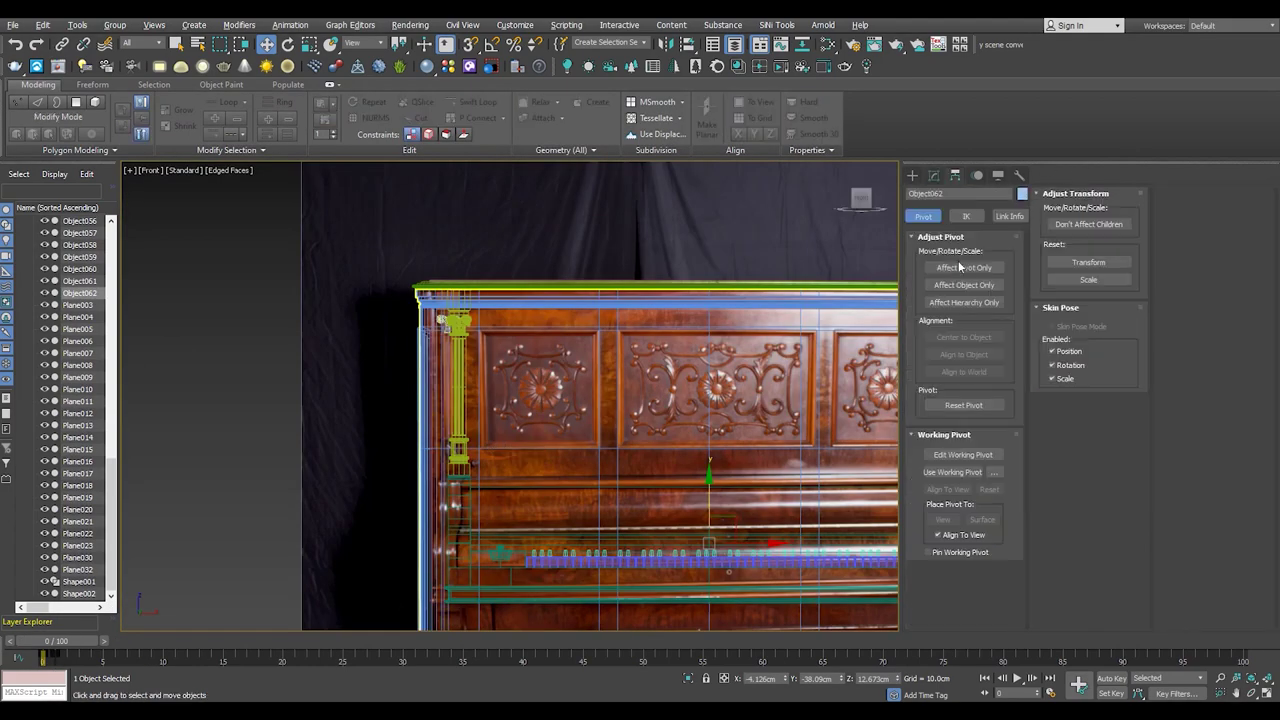
left_click(965, 268)
scroll(535, 355, "up", 3)
scroll(535, 355, "up", 2)
scroll(535, 355, "up", 1)
- Shell Object062 with a 1.5cm Outer Amount and Straighten Corners enabled
key("3")
key("alt+w")
key("alt+w")
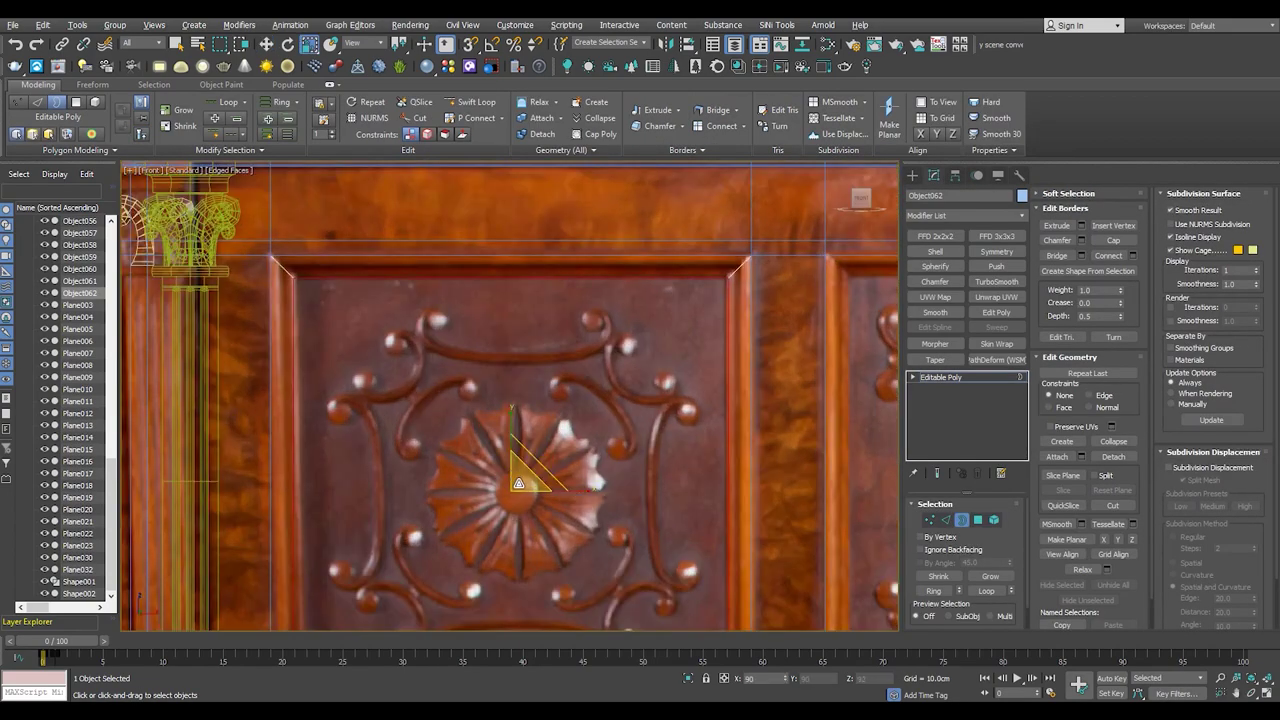
key("alt+w")
key("alt+w")
key("alt+x")
mouse_move(829, 553)
middle_mouse_down("alt")
mouse_move(588, 425)
mouse_move(543, 336)
mouse_move(693, 352)
middle_mouse_up("alt")
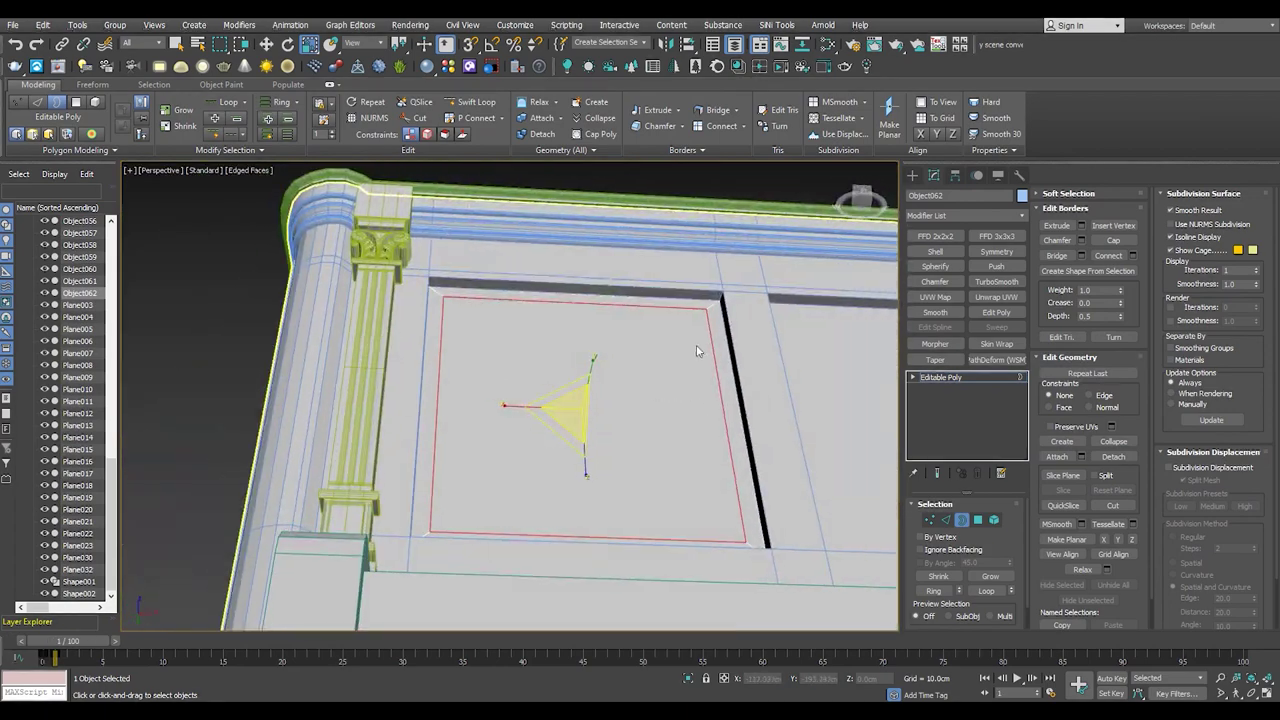
scroll(694, 322, "up", 2)
scroll(694, 322, "up", 1)
scroll(708, 300, "up", 1)
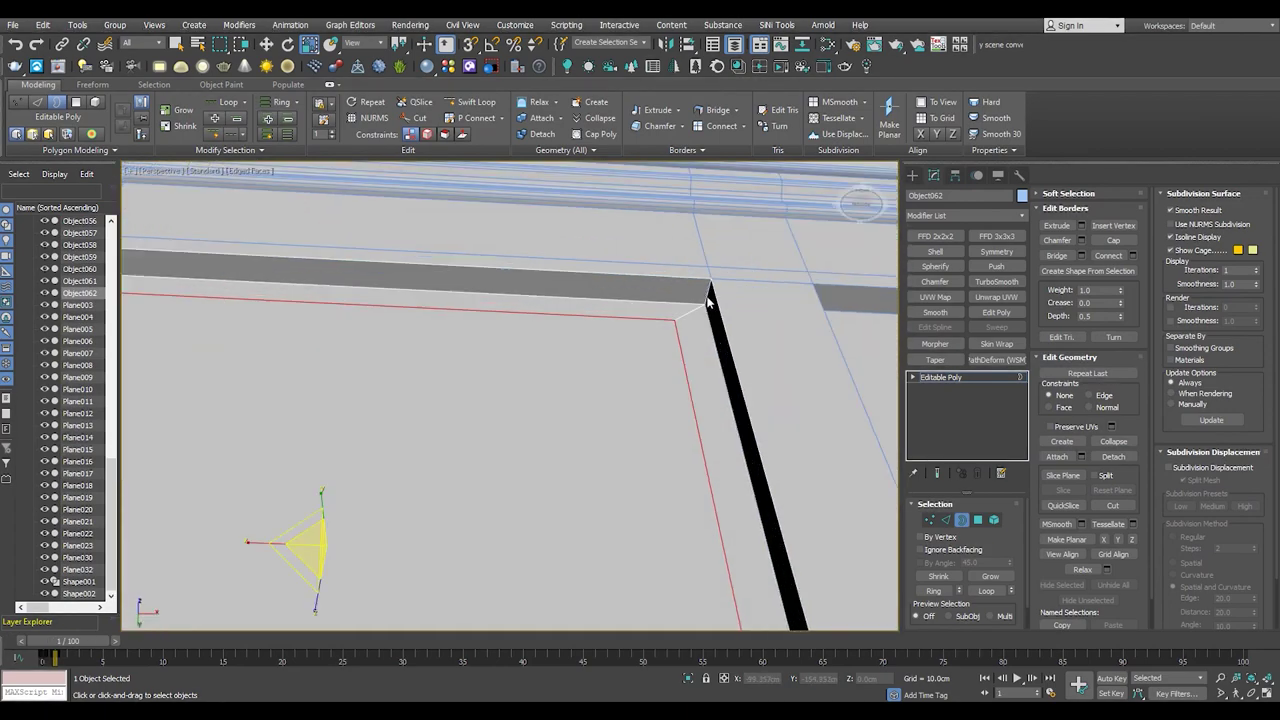
left_click(935, 251)
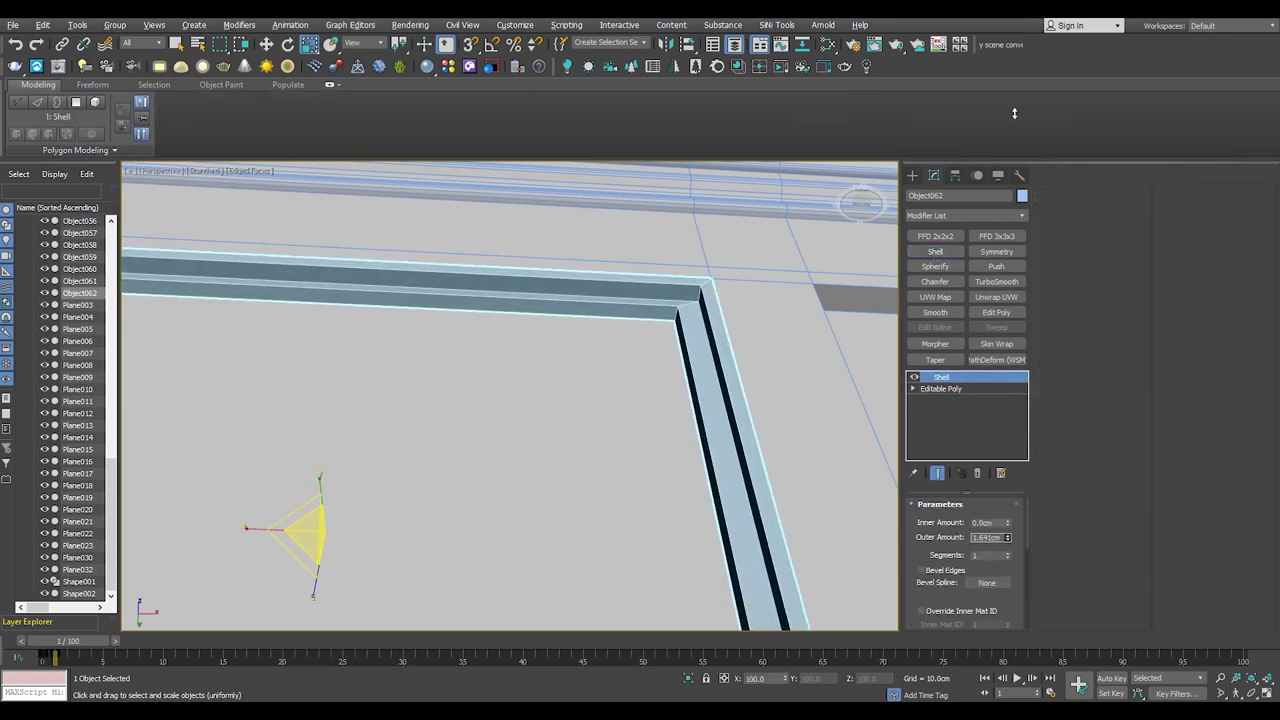
left_click(921, 613)
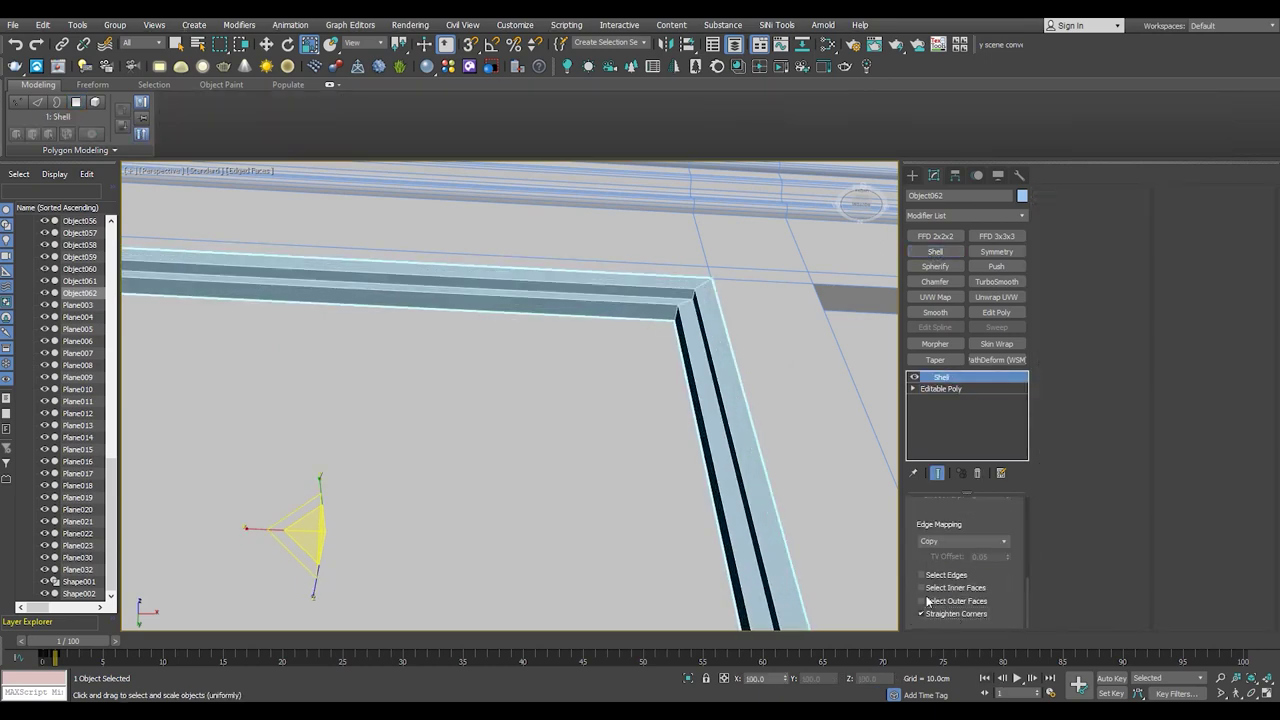
mouse_move(680, 386)
middle_mouse_down("alt")
mouse_move(722, 354)
mouse_move(728, 375)
middle_mouse_up("alt")
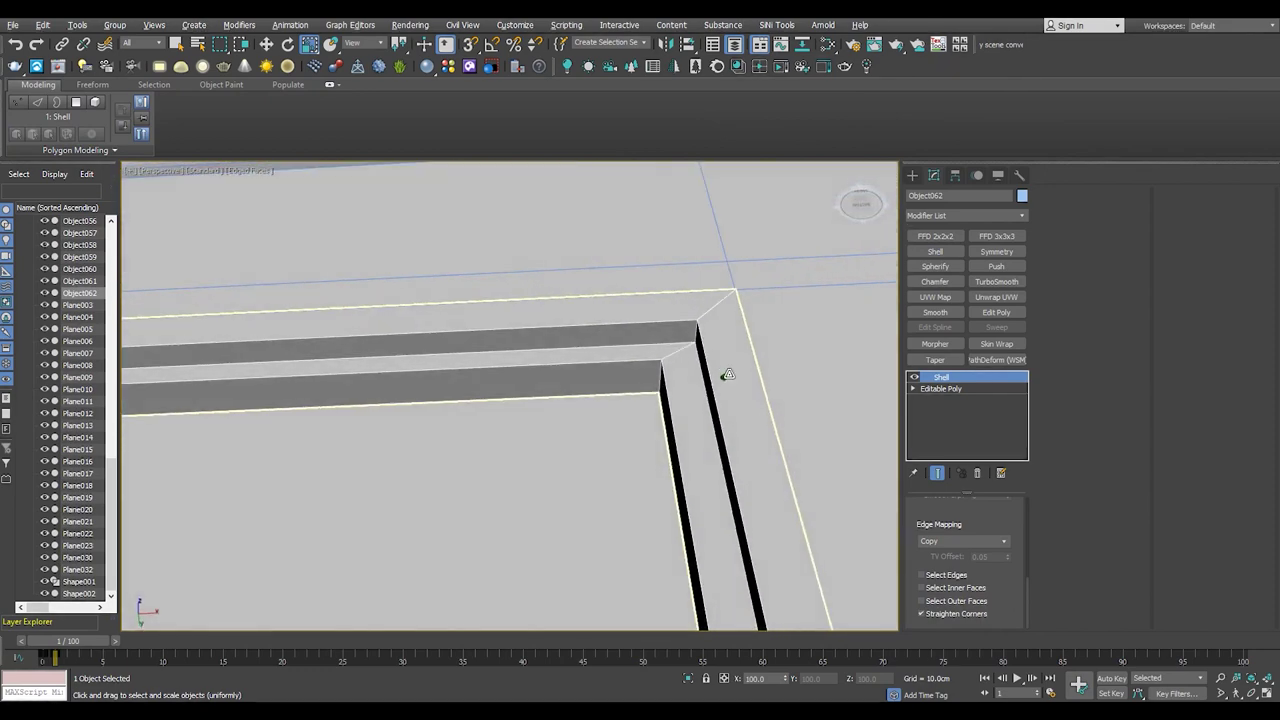
- Review the frame's Shell settings and inspect its corner shaded with edges
left_click(940, 388)
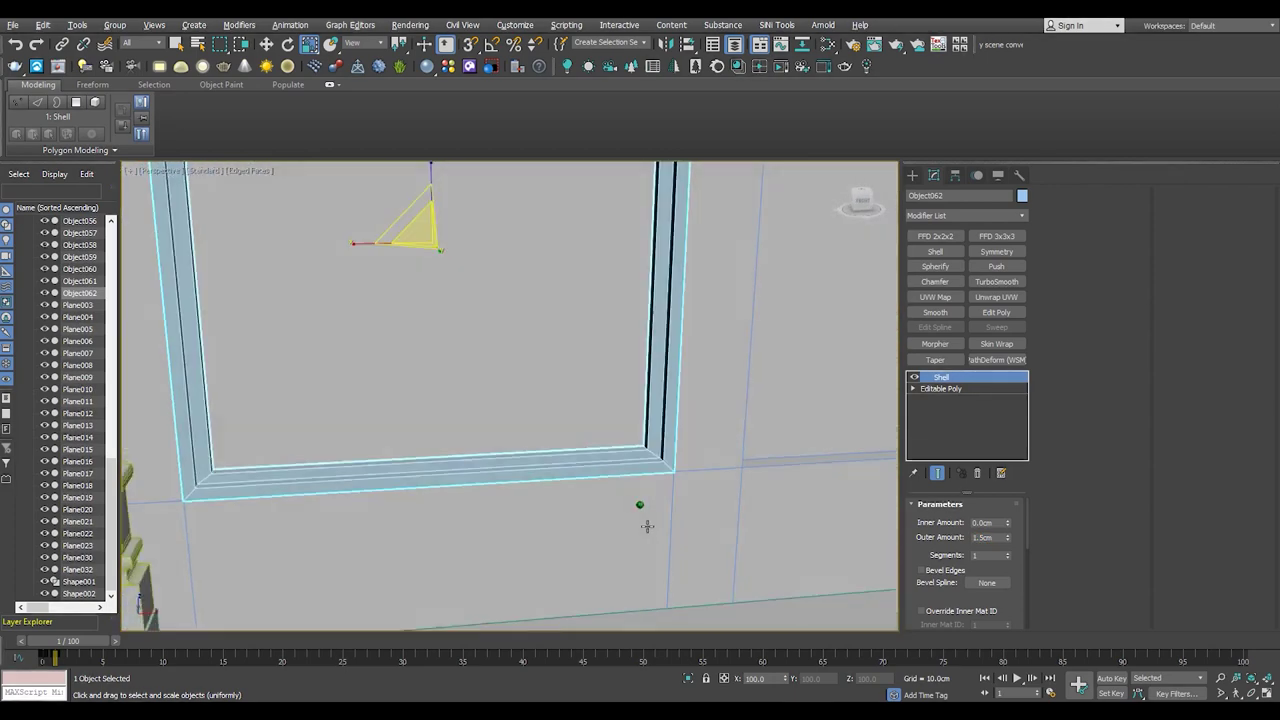
scroll(682, 458, "up", 5)
scroll(634, 408, "down", 2)
left_click(941, 377)
scroll(660, 504, "down", 8)
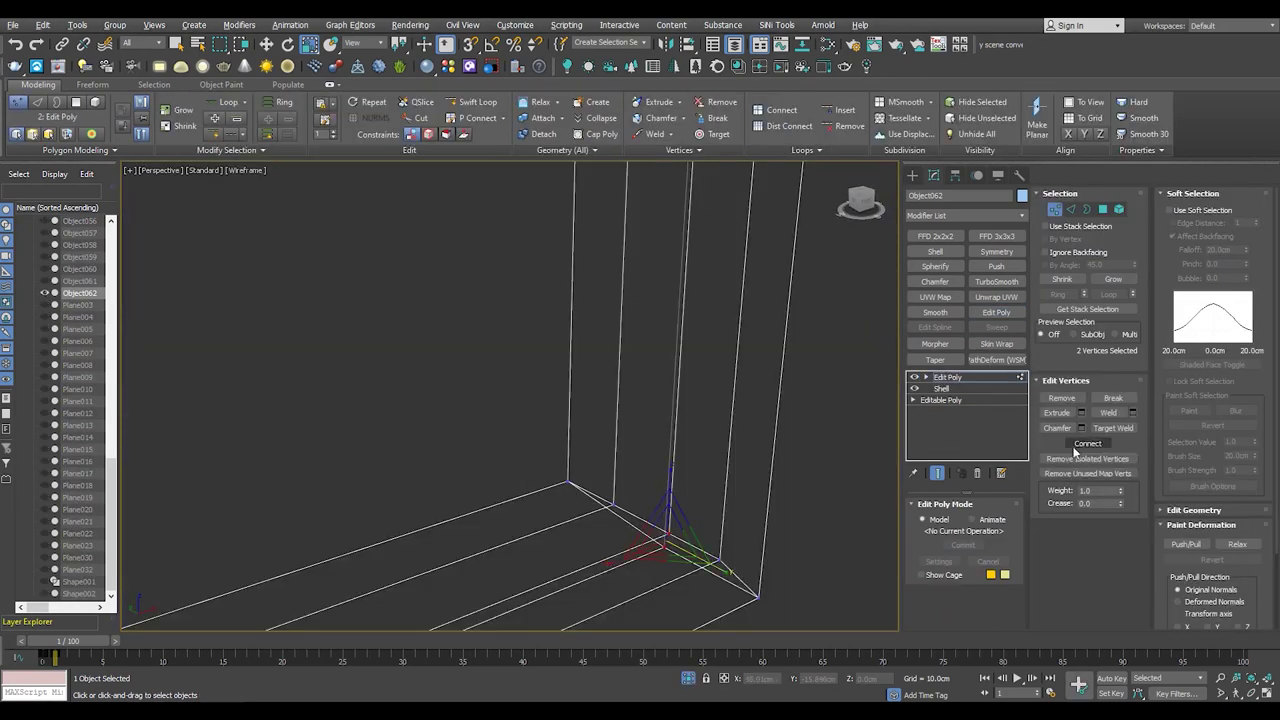
key("F3")
middle_click_drag(660, 540, 699, 624, "alt")
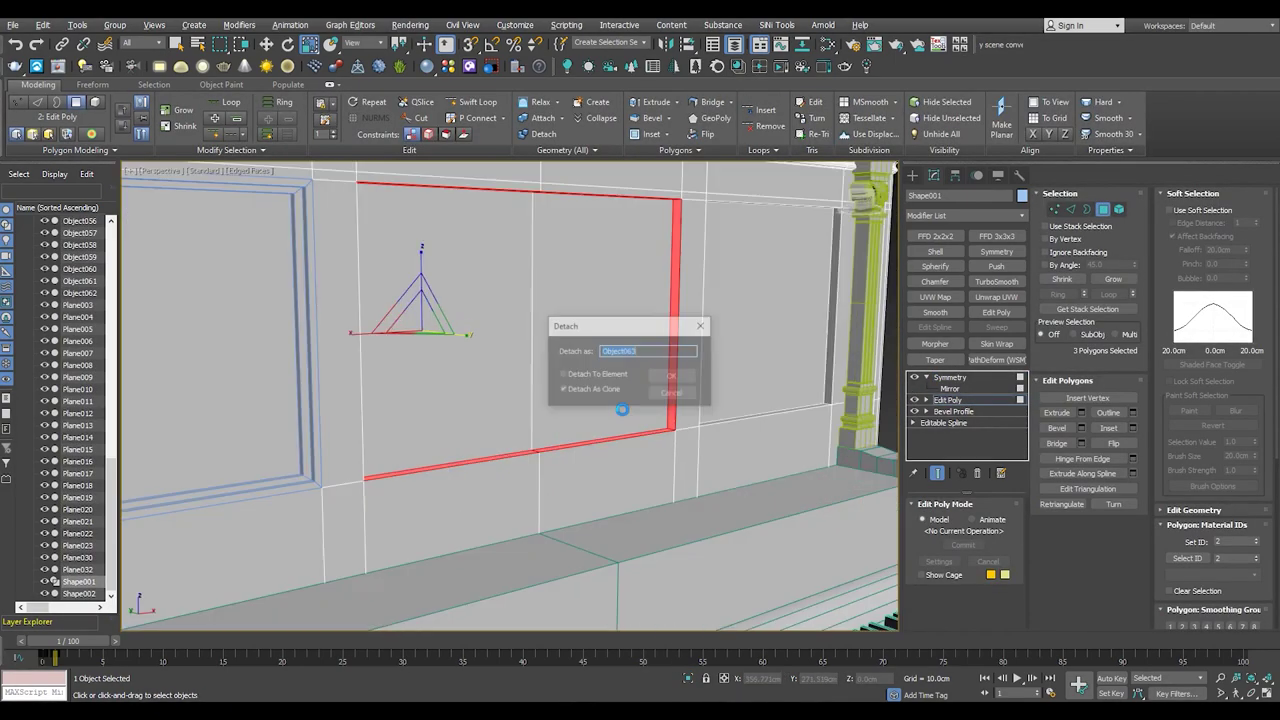
- Detach the frame polygons as a clone, Object063, with a 1.5cm outer Shell
left_click(673, 376)
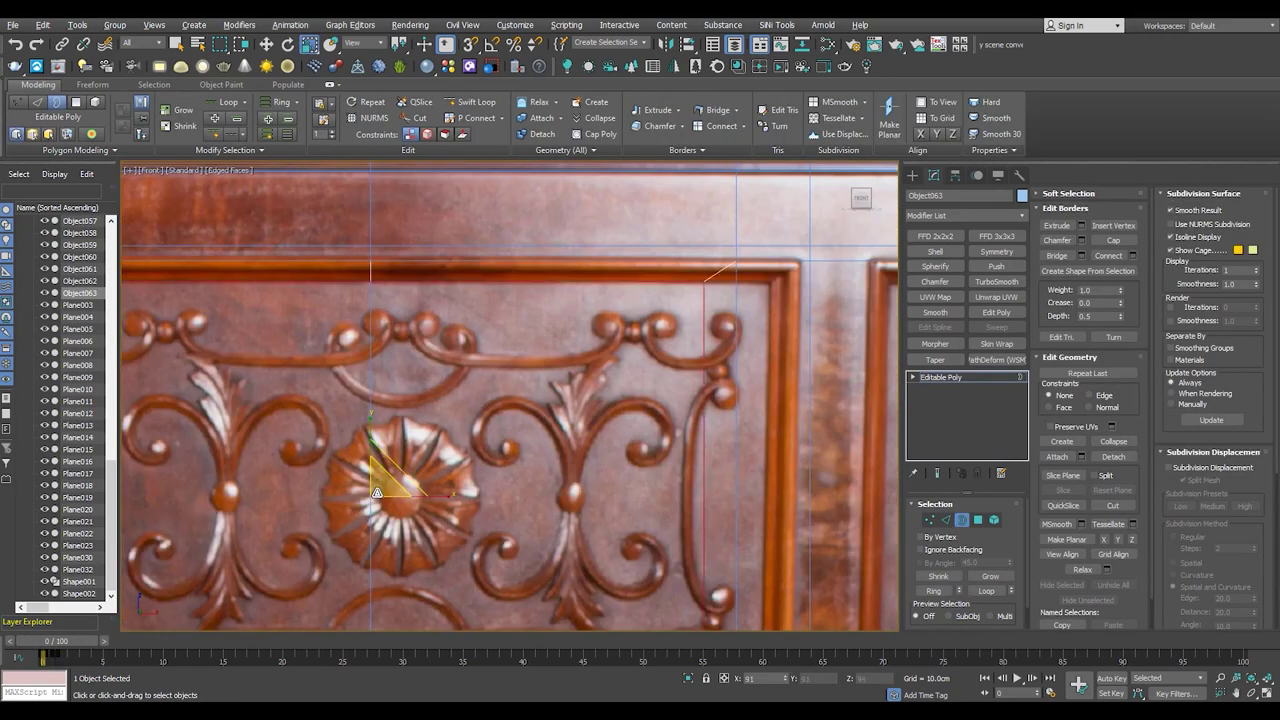
scroll(380, 494, "down", 2)
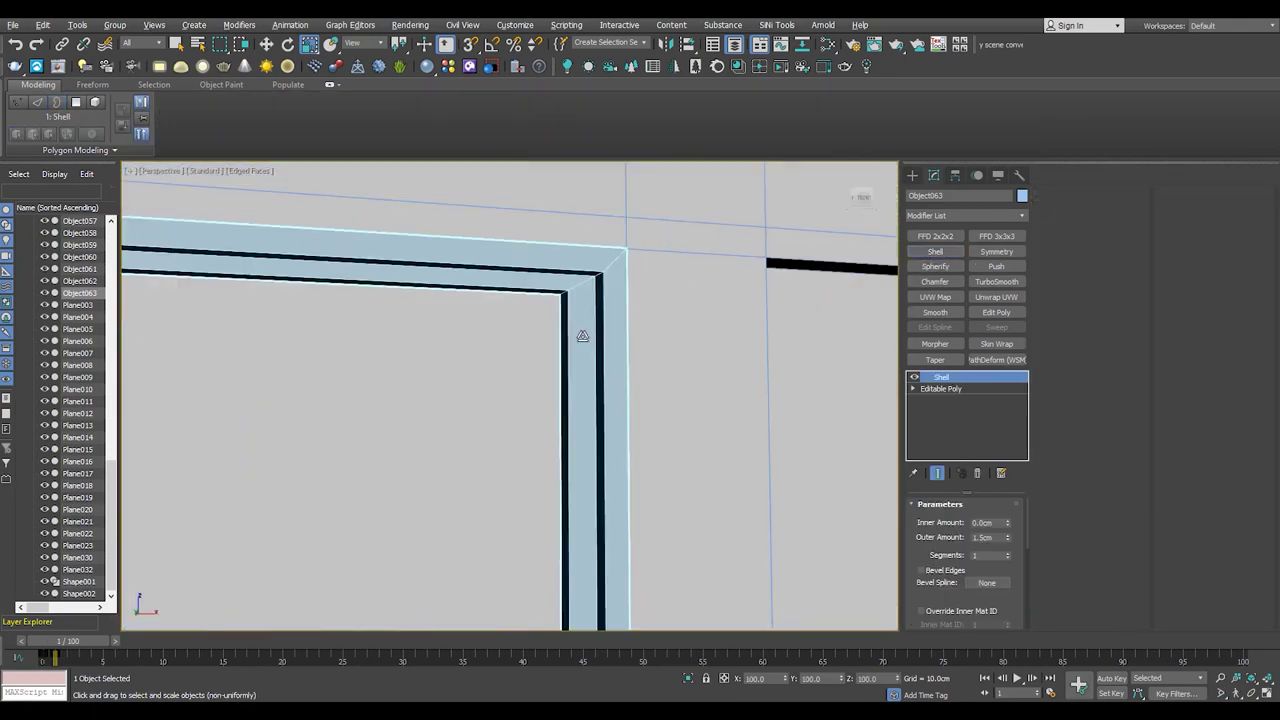
middle_click_drag(582, 336, 432, 320, "alt")
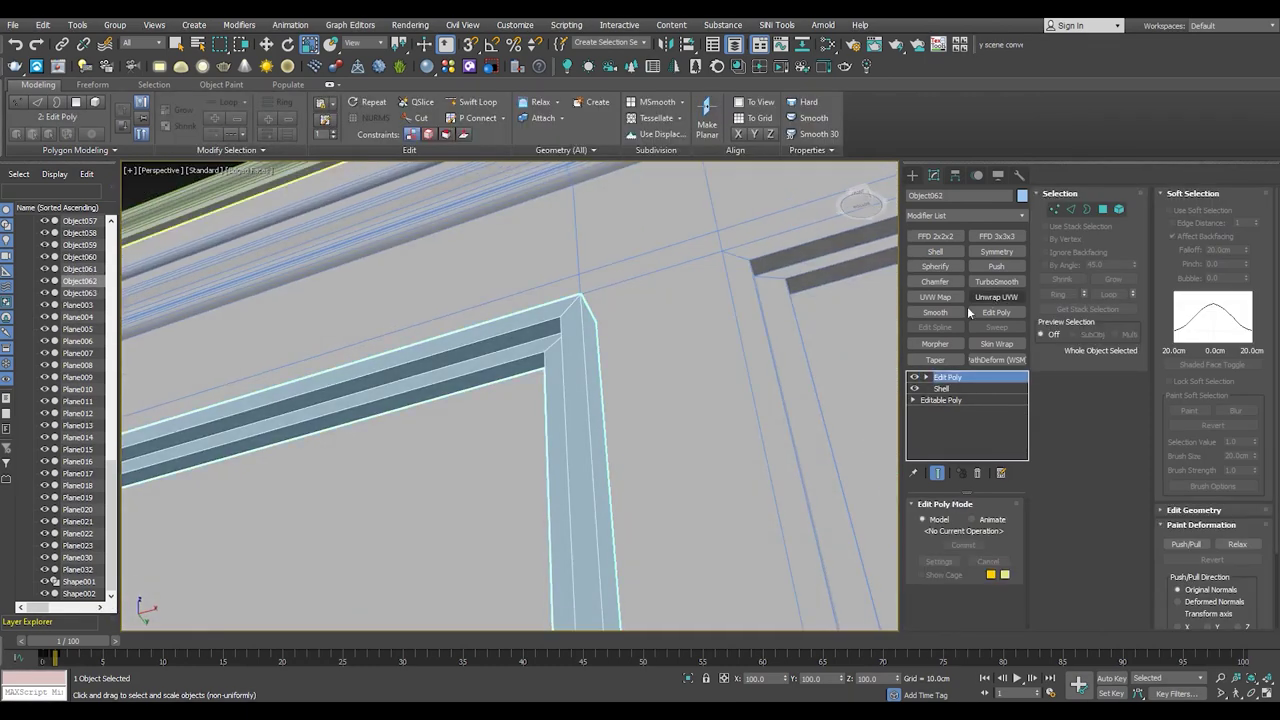
- Bevel a rim polygon on the neighbouring frame with Height 1.0cm
key("4")
left_click(569, 318)
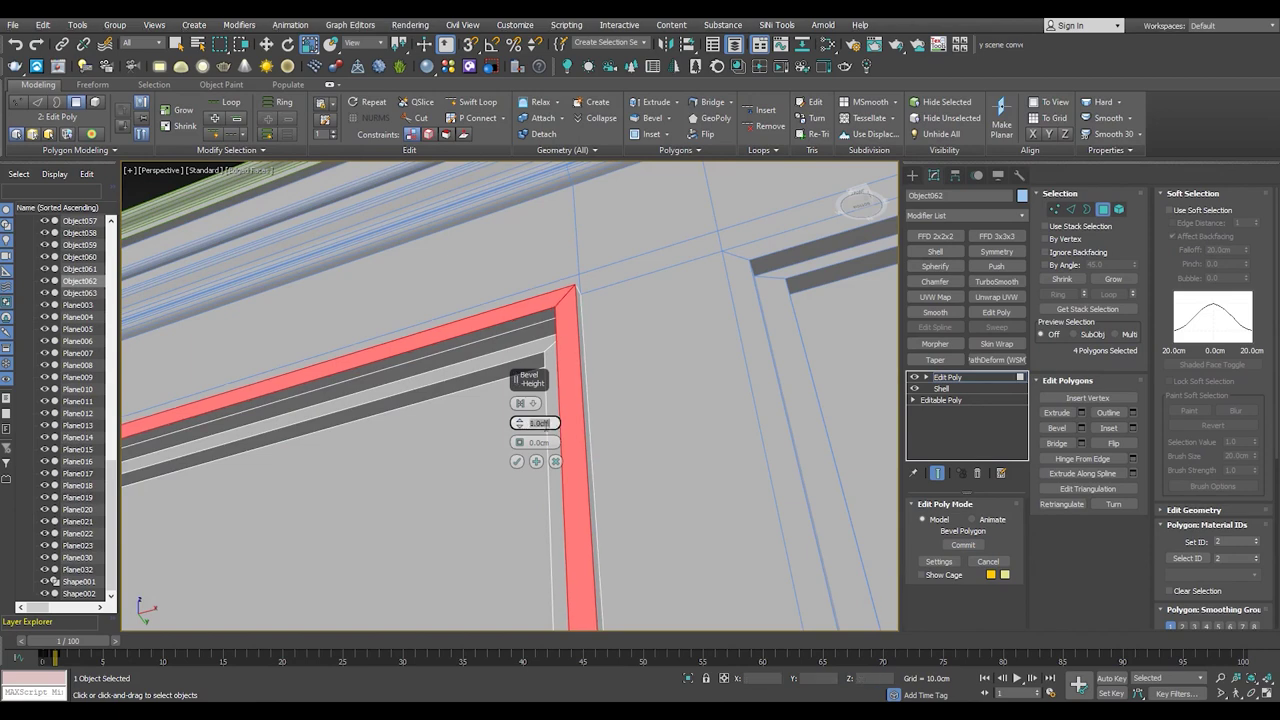
left_click(517, 462)
key("2")
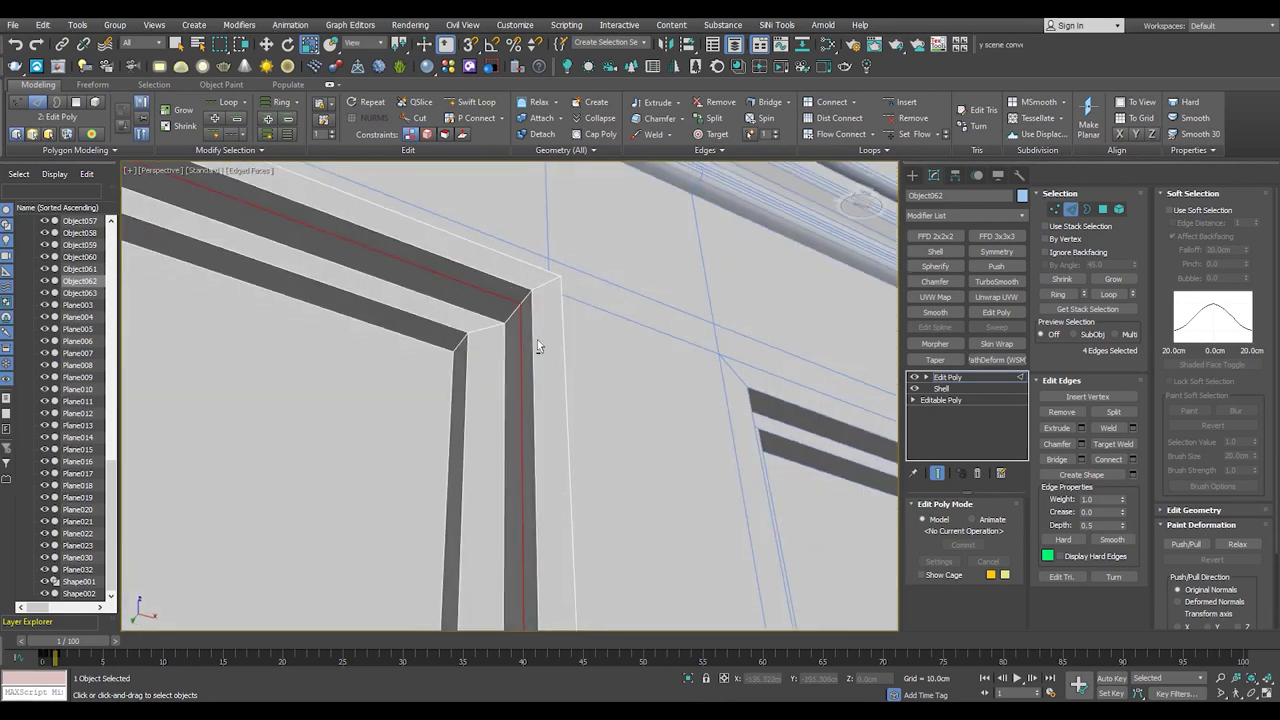
left_click(537, 343)
- Select the neighbouring frame's inner strip, then go back to the detached copy's Shell
key("4")
left_click(551, 290)
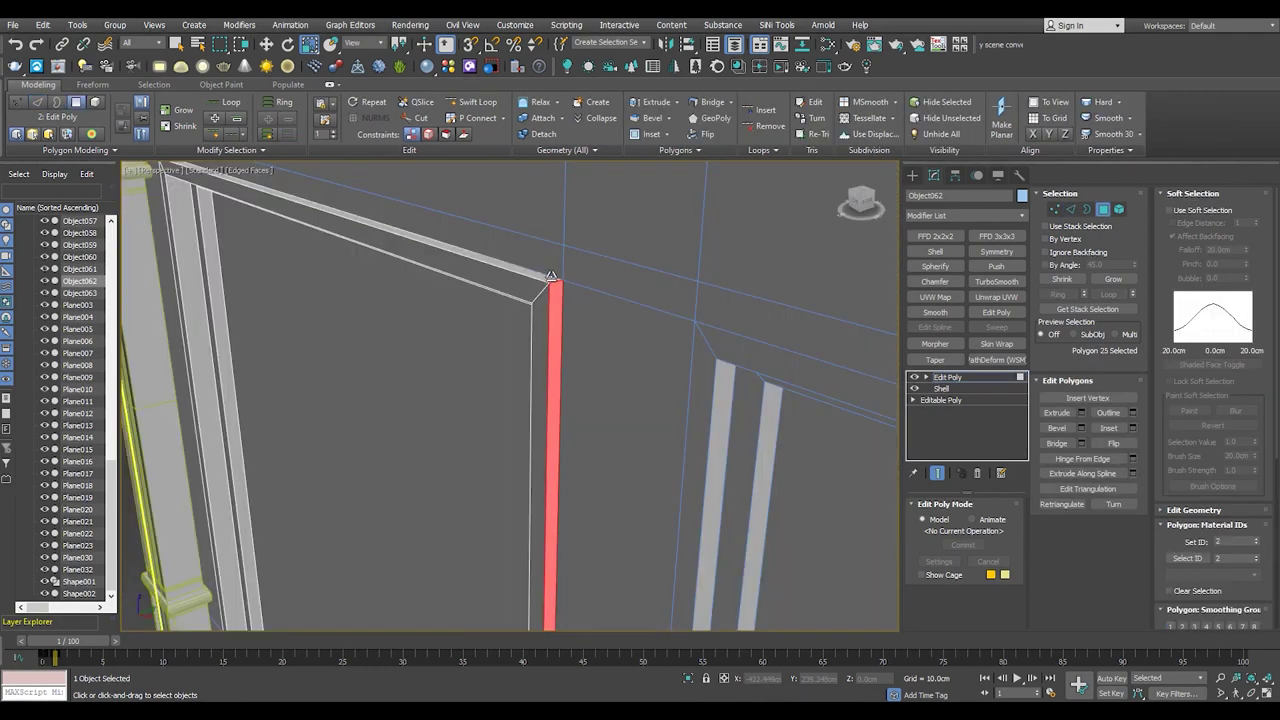
scroll(551, 279, "down", 5)
middle_click_drag(557, 289, 567, 236, "alt")
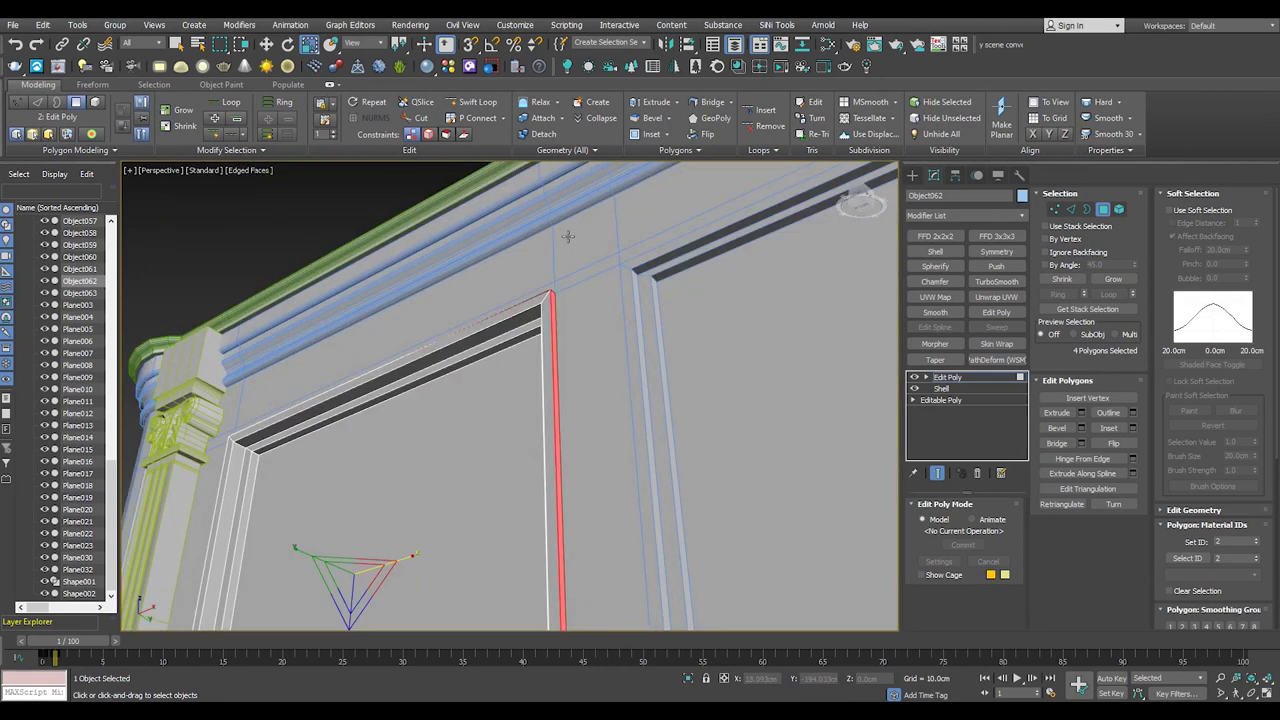
scroll(550, 314, "up", 4)
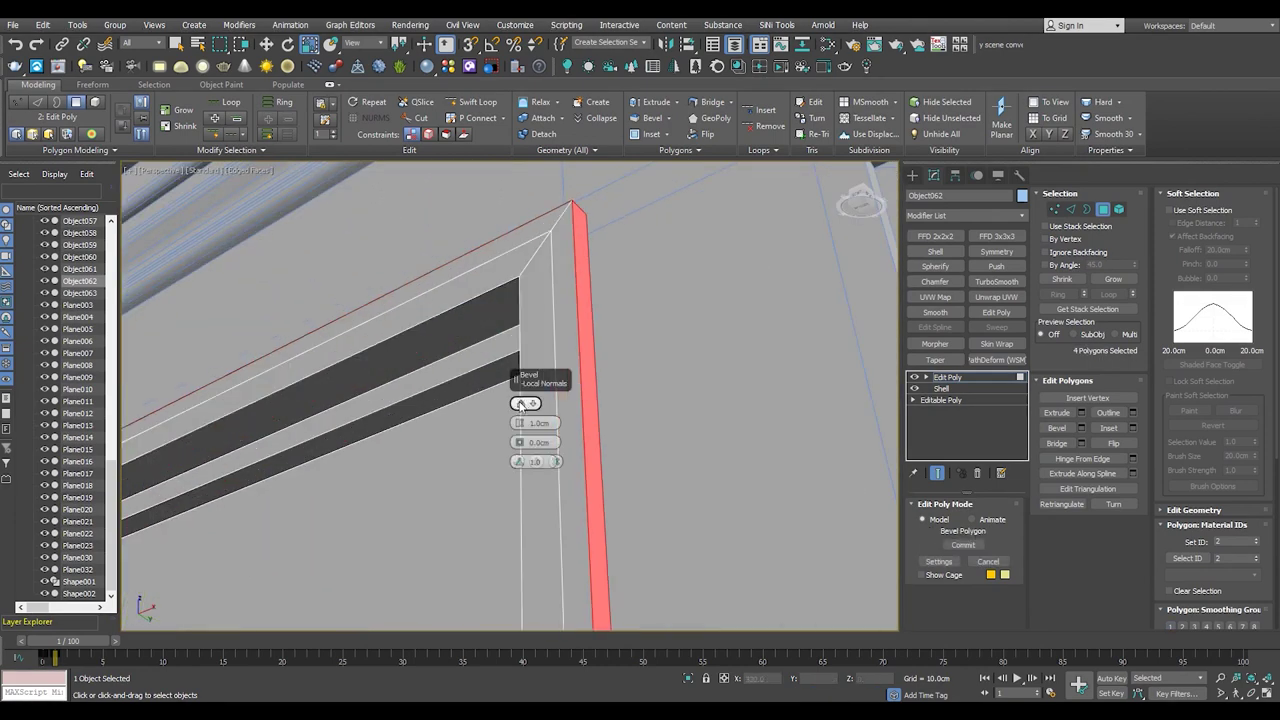
key("2")
mouse_move(527, 377)
middle_mouse_down("alt")
mouse_move(565, 355)
mouse_move(600, 420)
mouse_move(605, 371)
mouse_move(594, 400)
mouse_move(600, 390)
middle_mouse_up("alt")
left_click(947, 390)
left_click(658, 347)
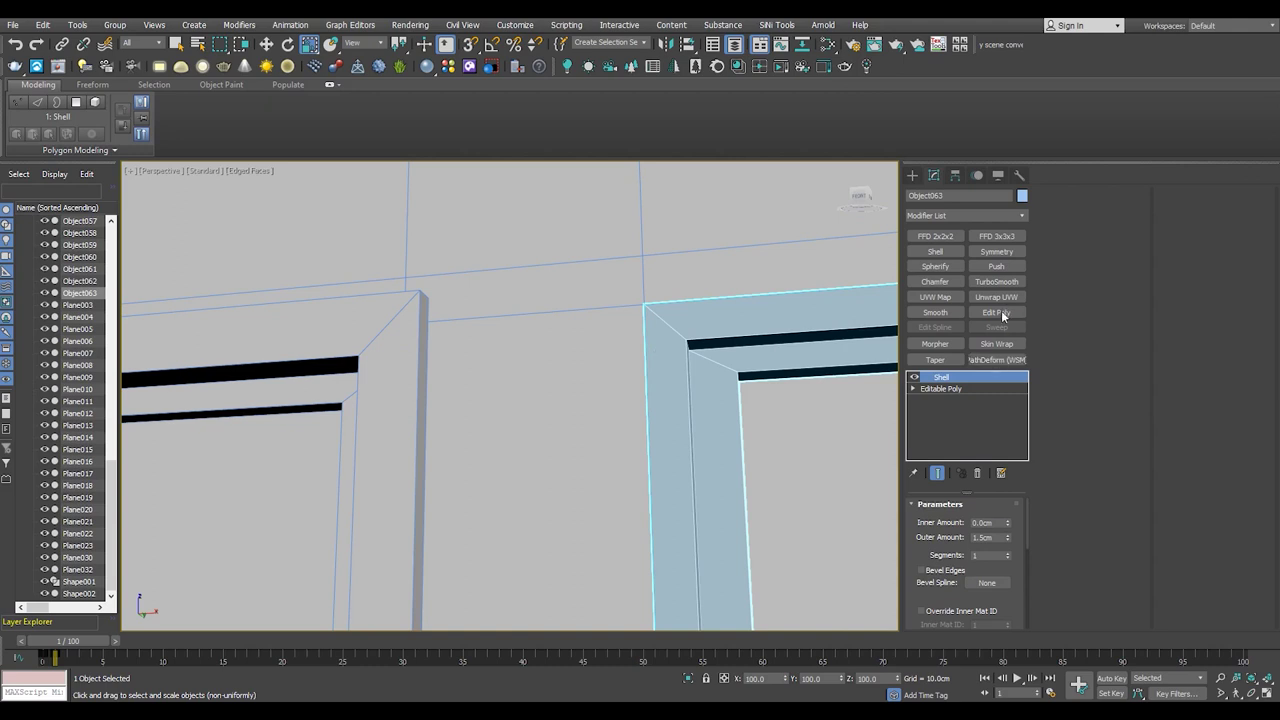
- Add Edit Poly to Object063 and bevel its rim and inner strip polygons by 1cm
left_click(996, 312)
key("4")
left_click(655, 357)
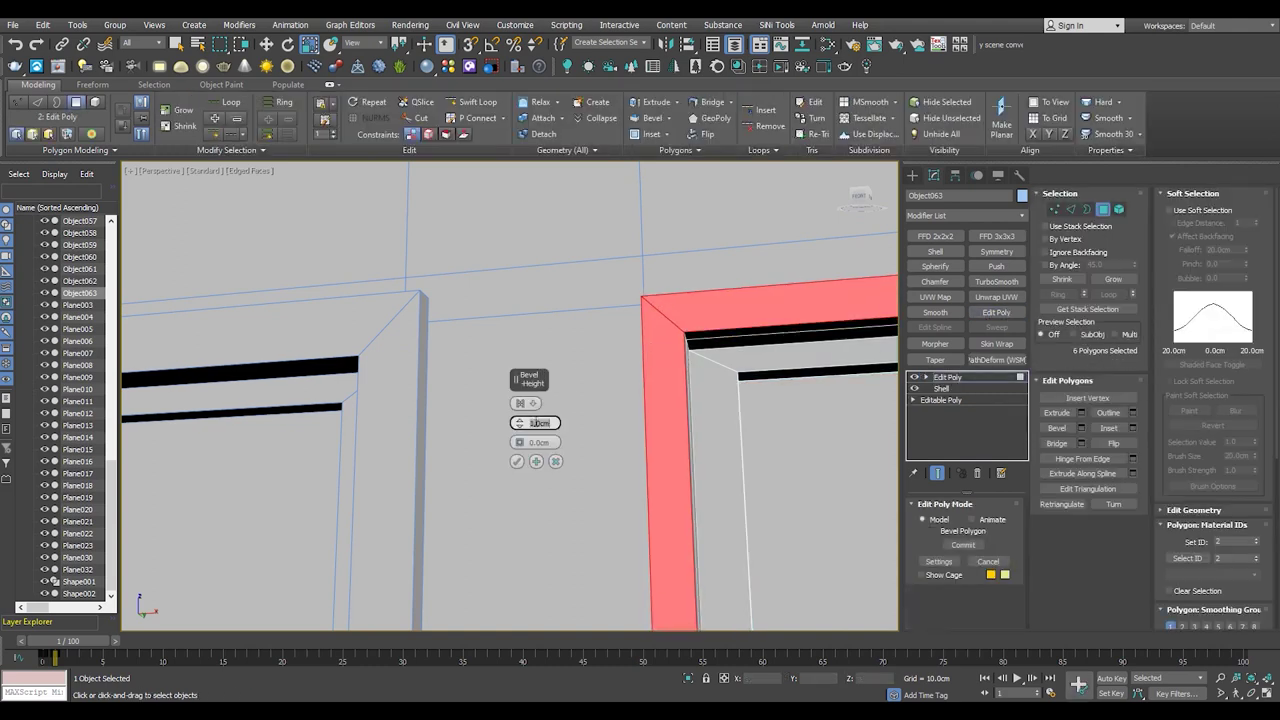
left_click(517, 461)
middle_click_drag(517, 461, 650, 297, "alt")
left_click(650, 297)
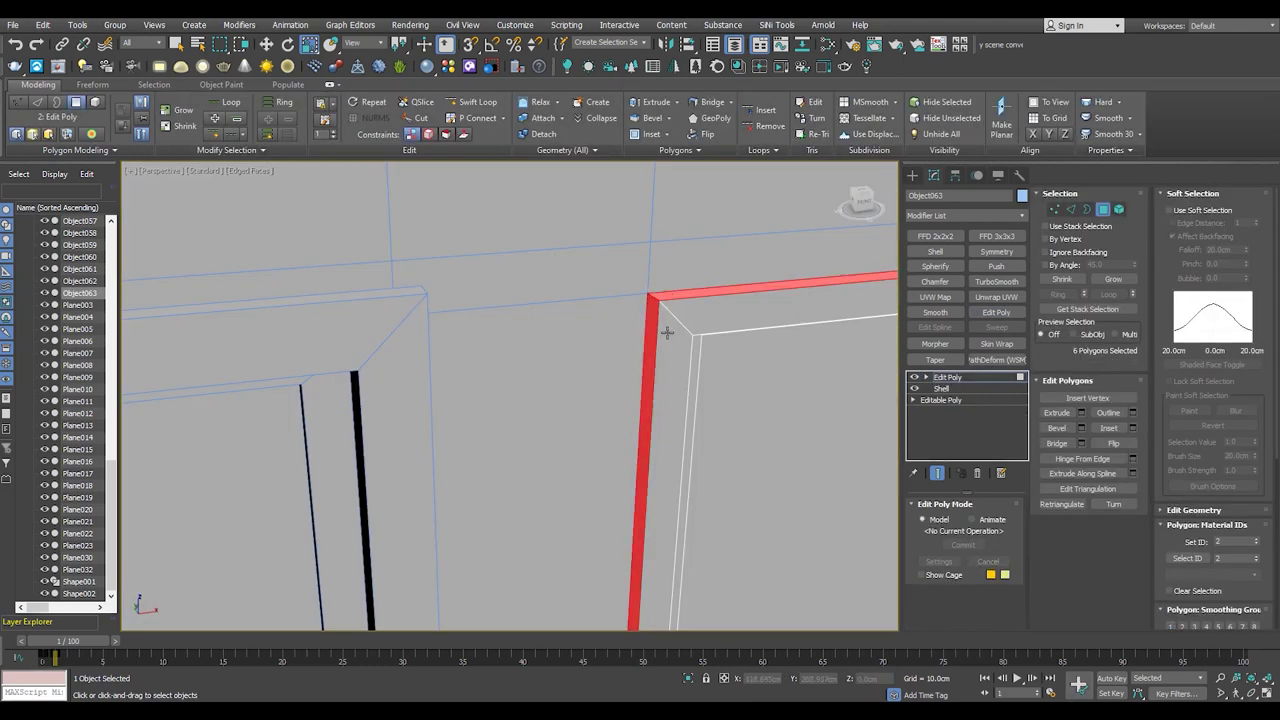
left_click(517, 481)
- Clear the edge selection and collapse Object063's stack to a single Editable Poly
key("2")
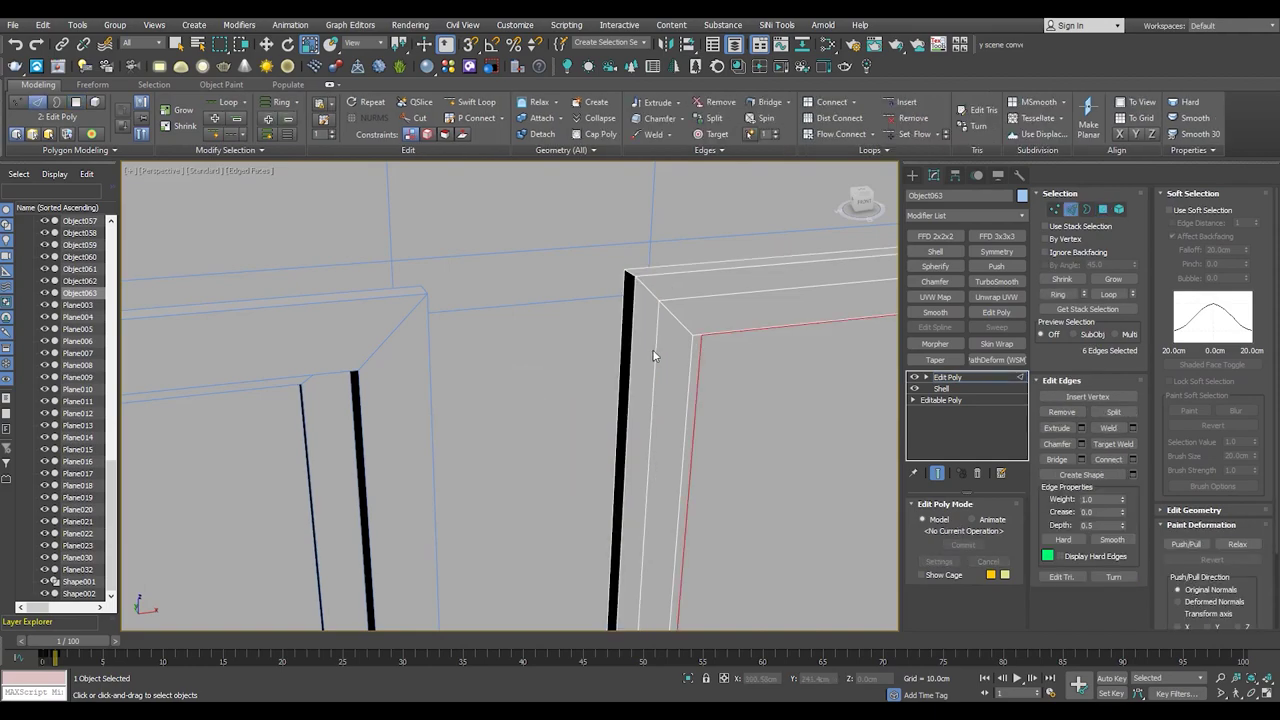
middle_click_drag(652, 349, 621, 298, "alt")
key("ctrl+d")
scroll(607, 320, "down", 3)
key("f")
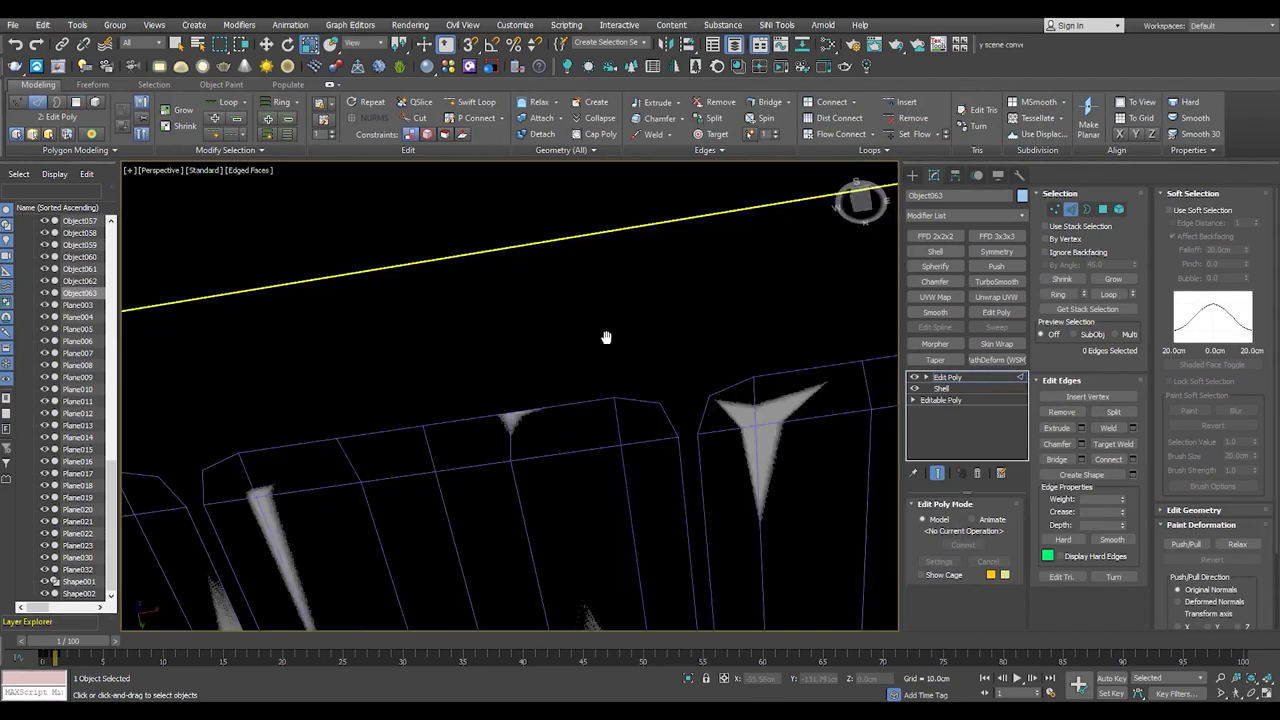
scroll(561, 434, "down", 2)
key("alt+w")
key("alt+w")
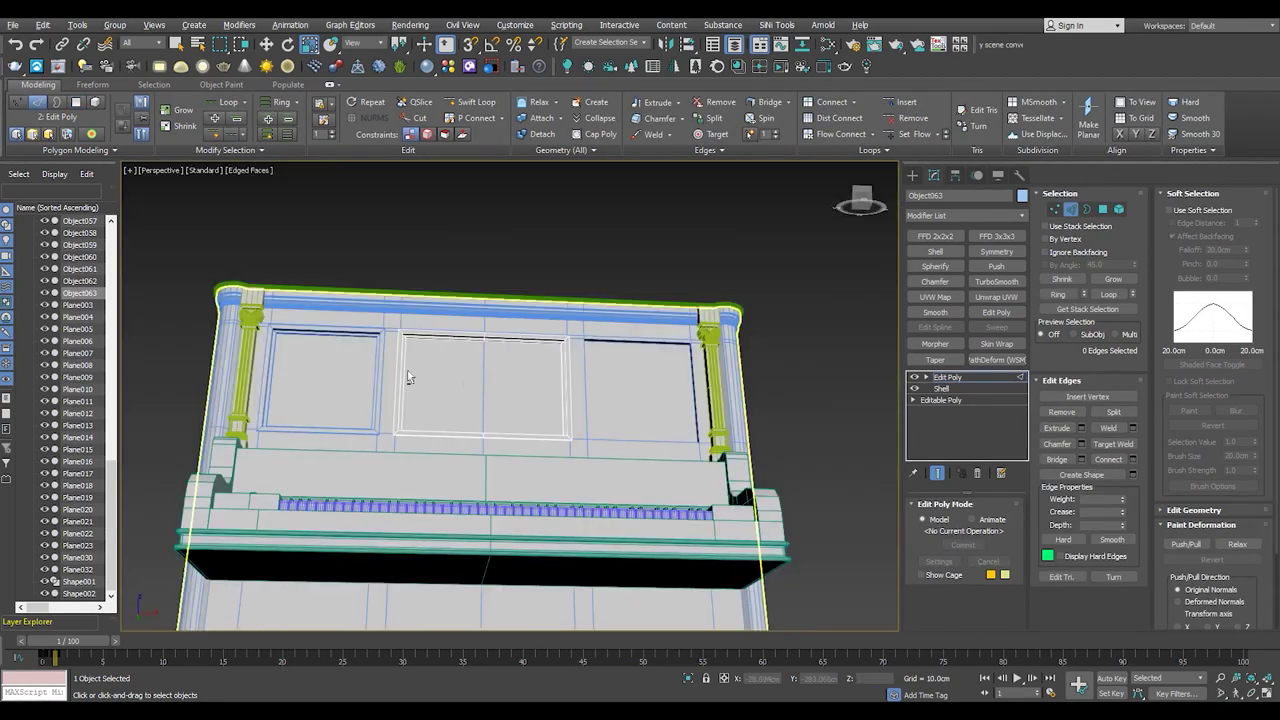
scroll(407, 370, "up", 5)
key("2")
scroll(425, 393, "down", 5)
scroll(372, 391, "up", 5)
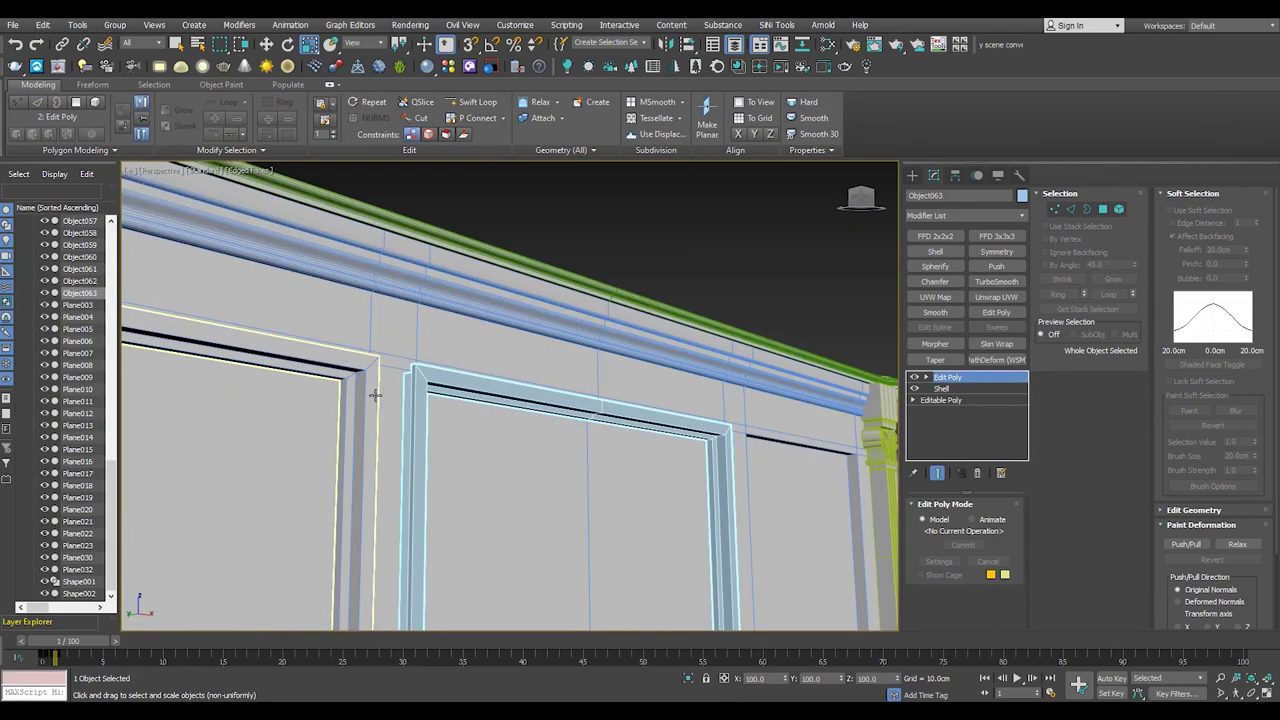
key("ctrl+shift+c")
- Enter edge mode and orbit to view the right panel frame
key("2")
scroll(375, 360, "up", 1)
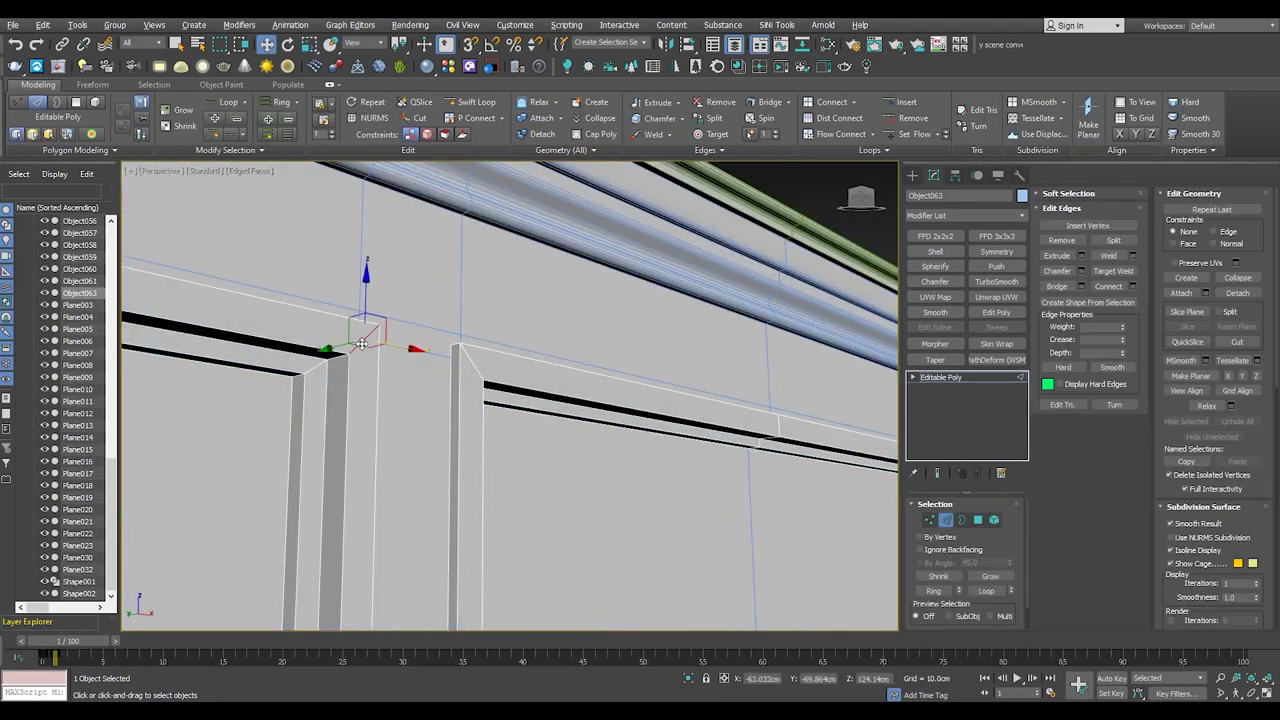
scroll(366, 364, "down", 5)
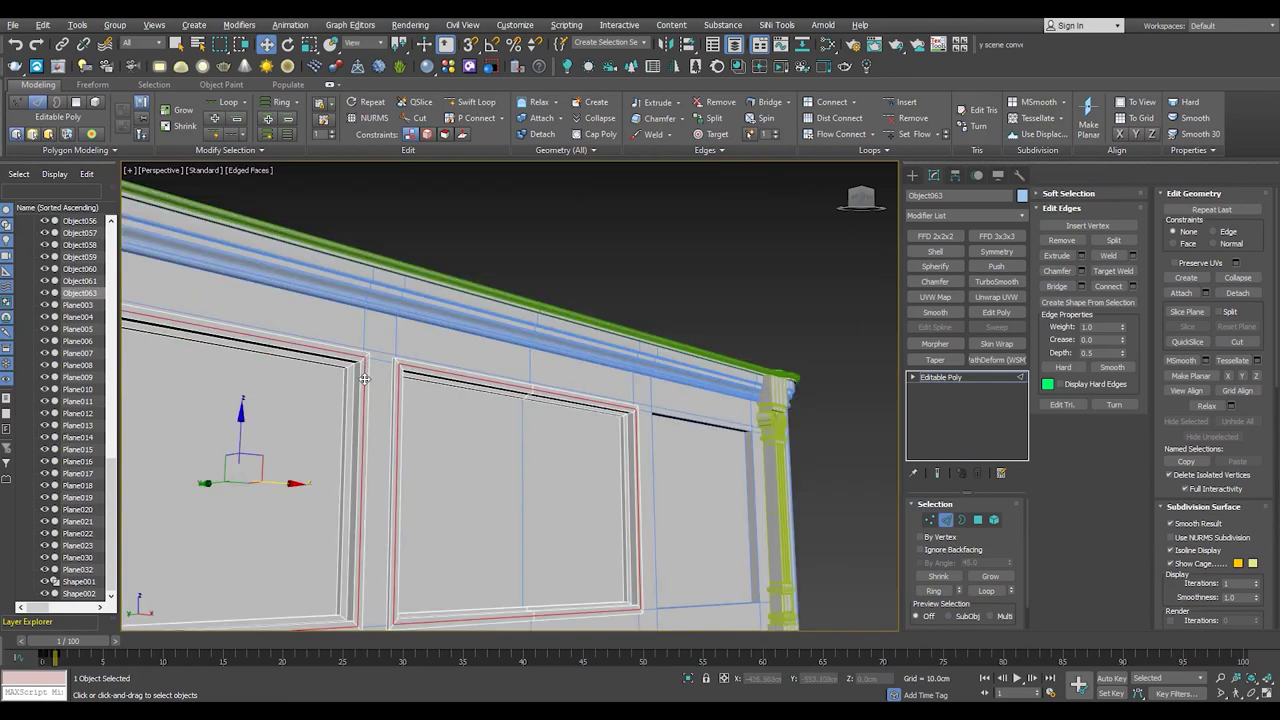
scroll(296, 455, "up", 5)
scroll(292, 540, "up", 1)
mouse_move(285, 531)
middle_mouse_down("alt")
mouse_move(443, 286)
mouse_move(443, 417)
mouse_move(434, 391)
mouse_move(531, 325)
mouse_move(528, 358)
mouse_move(391, 320)
mouse_move(369, 340)
middle_mouse_up("alt")
scroll(434, 391, "up", 3)
scroll(378, 384, "down", 3)
scroll(525, 320, "up", 3)
scroll(532, 326, "down", 3)
scroll(391, 320, "up", 5)
scroll(369, 340, "up", 3)
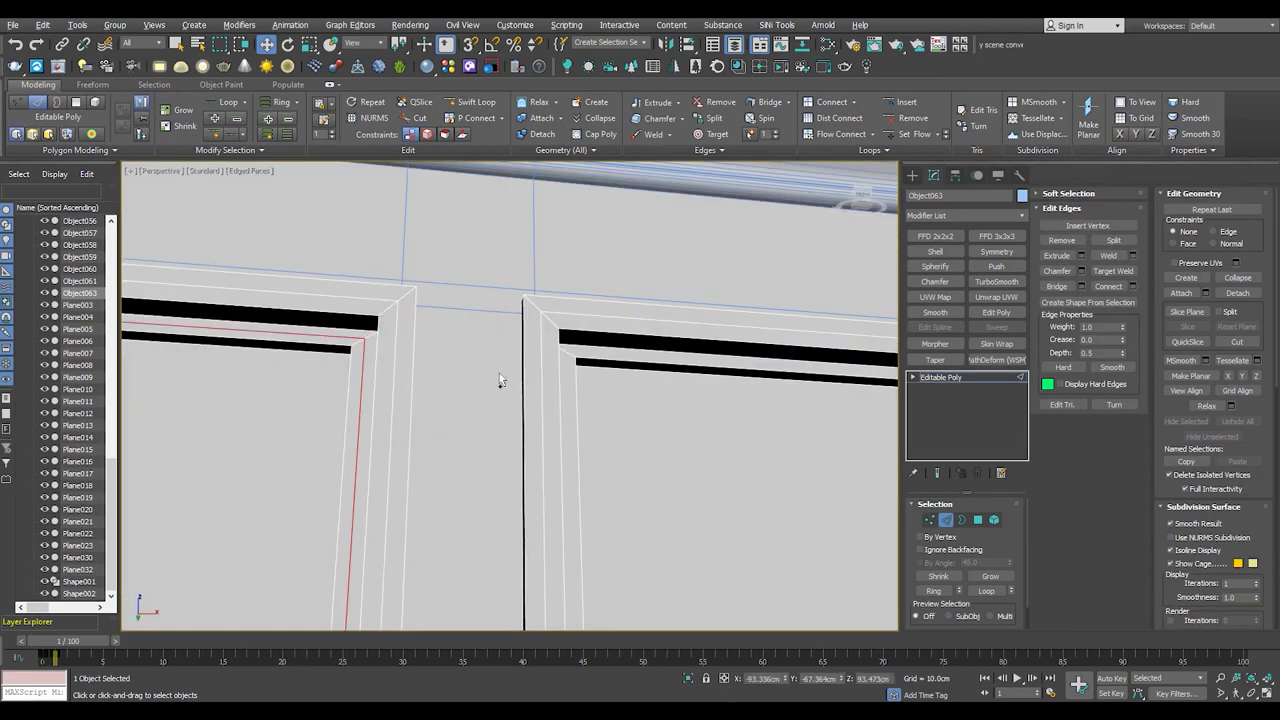
- Add the outer frame edge loop to the selection and inspect the frame corner
middle_click_drag(560, 358, 533, 358, "alt")
left_click(533, 358, "shift")
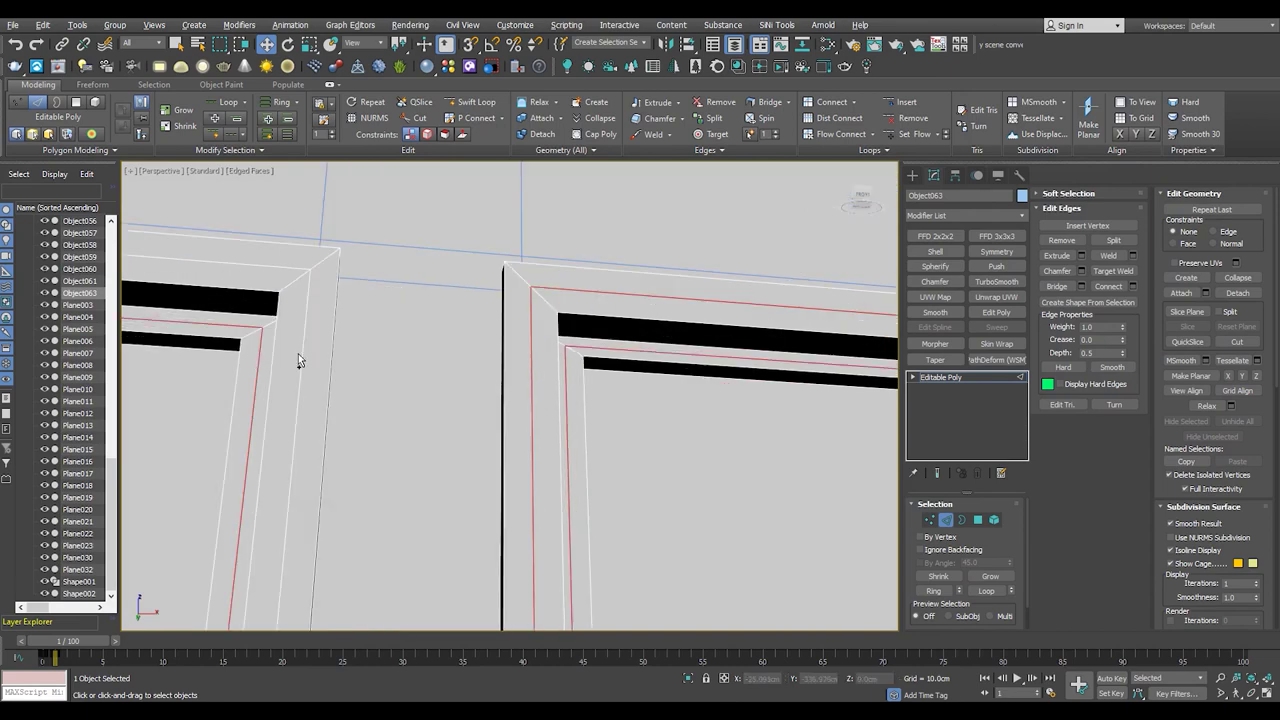
scroll(267, 372, "down", 2)
mouse_move(323, 331)
middle_mouse_down("alt")
mouse_move(480, 351)
mouse_move(510, 297)
middle_mouse_up("alt")
scroll(510, 297, "up", 3)
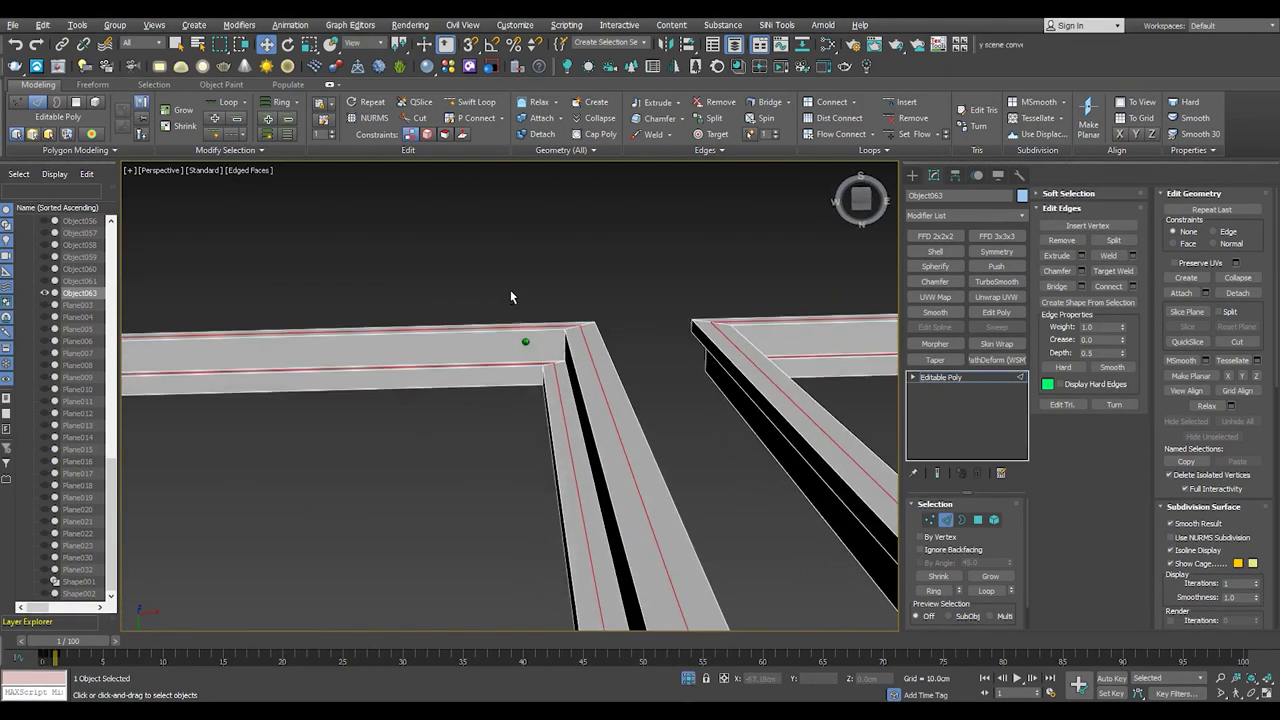
scroll(510, 297, "down", 2)
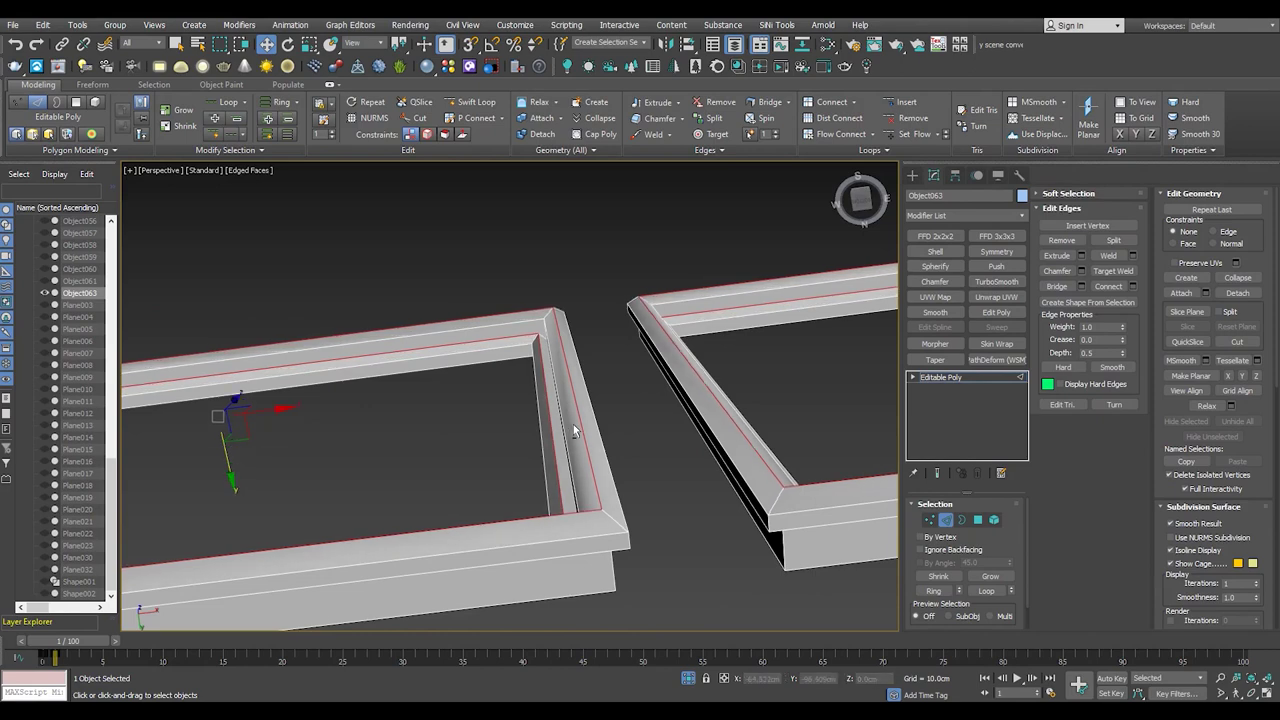
middle_click_drag(573, 424, 200, 520, "alt")
middle_click_drag(593, 478, 161, 511, "alt")
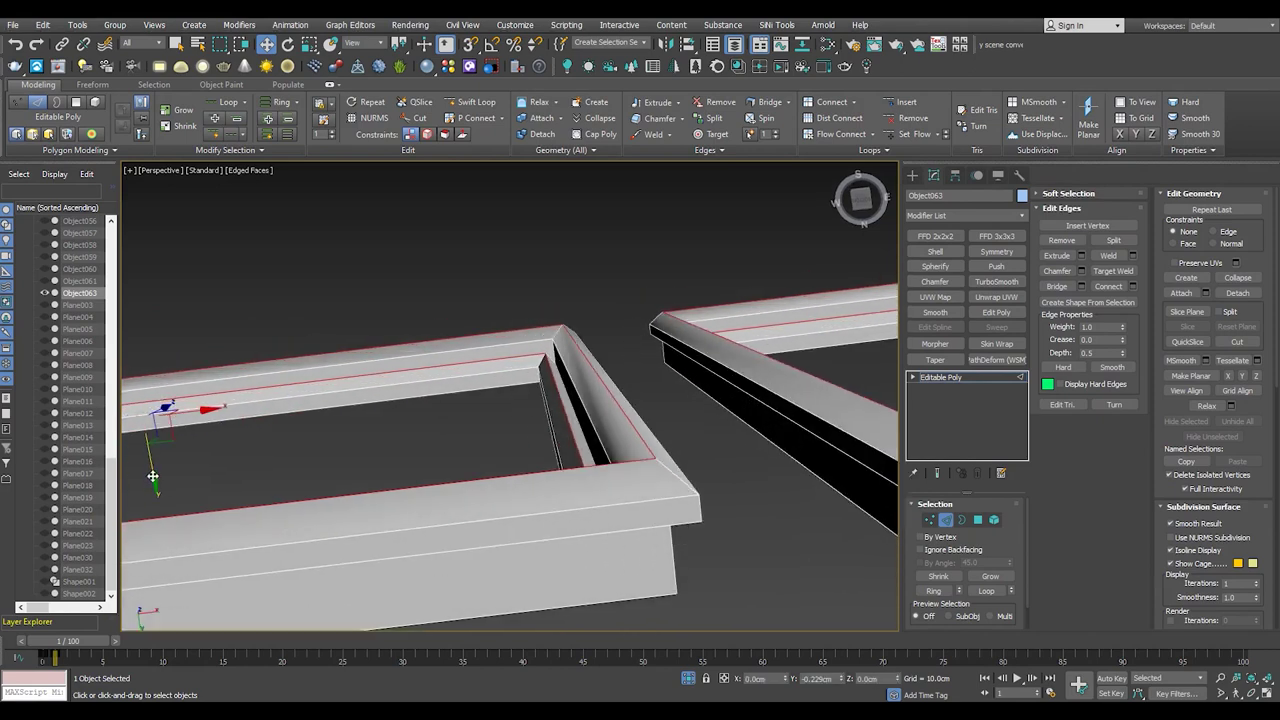
- Chamfer the selected frame edge loops with a rounded chamfer of 4 segments
right_click(647, 472)
left_click(520, 378)
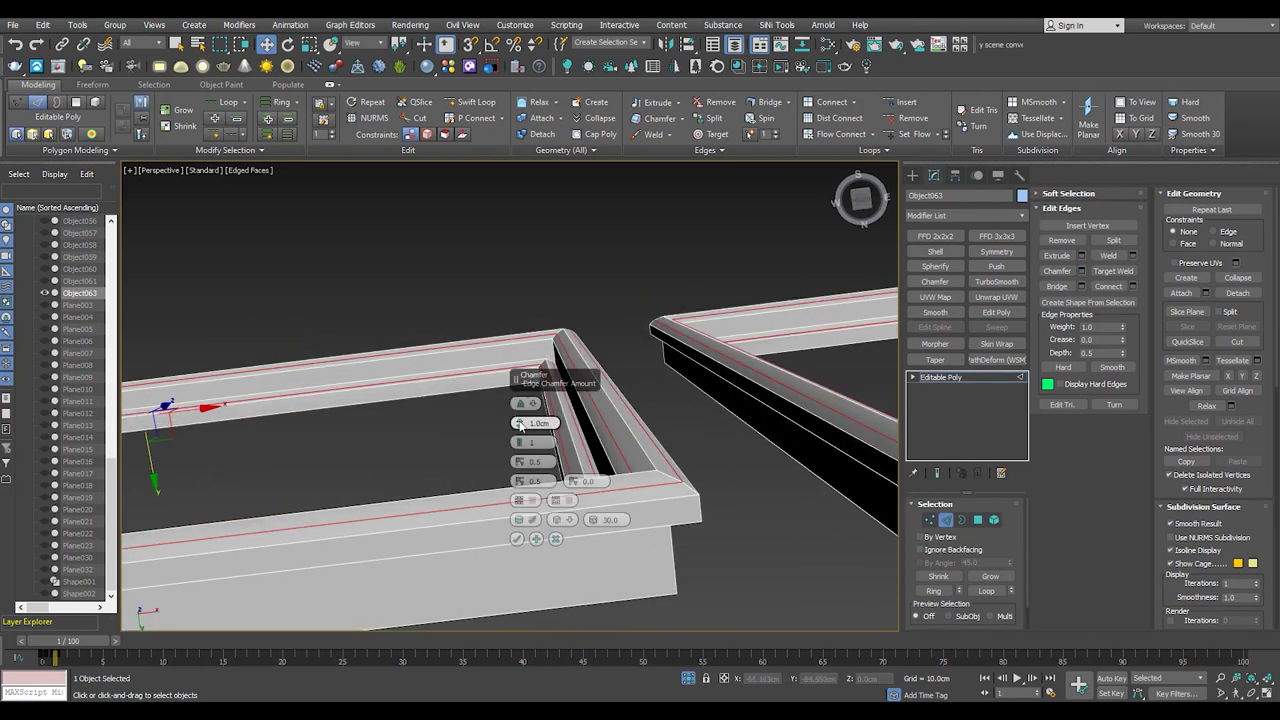
left_click(540, 411)
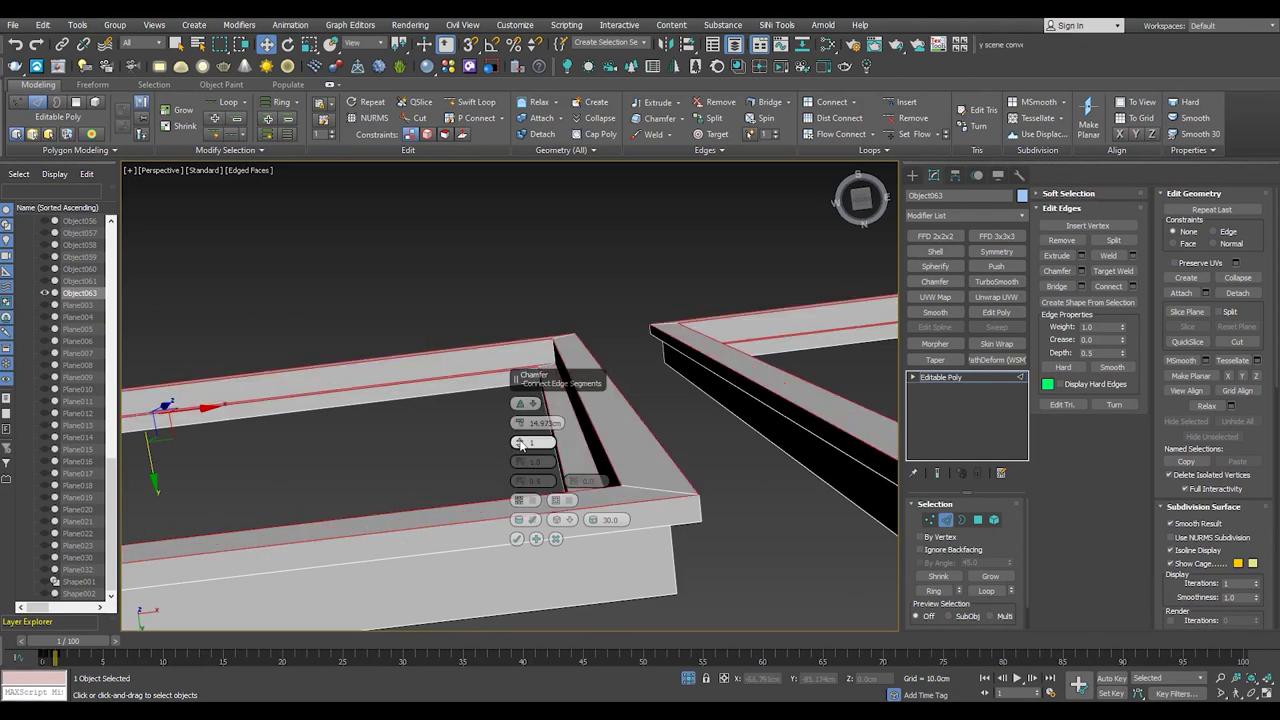
left_click_drag(520, 445, 520, 425)
mouse_move(600, 450)
middle_mouse_down("alt")
mouse_move(557, 395)
mouse_move(562, 350)
mouse_move(612, 417)
middle_mouse_up("alt")
- Inspect the chamfered frame polygons, then end isolation to show the whole piano
key("4")
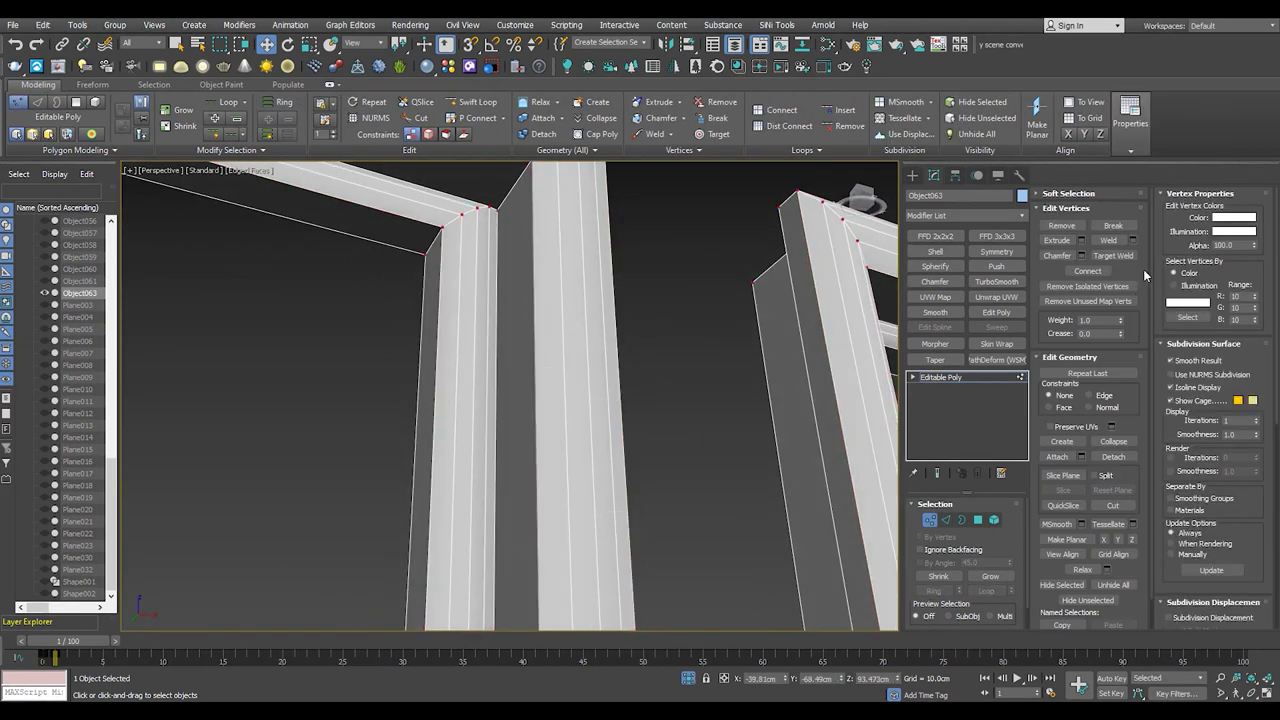
middle_click_drag(571, 271, 509, 337, "alt")
key("ctrl+a")
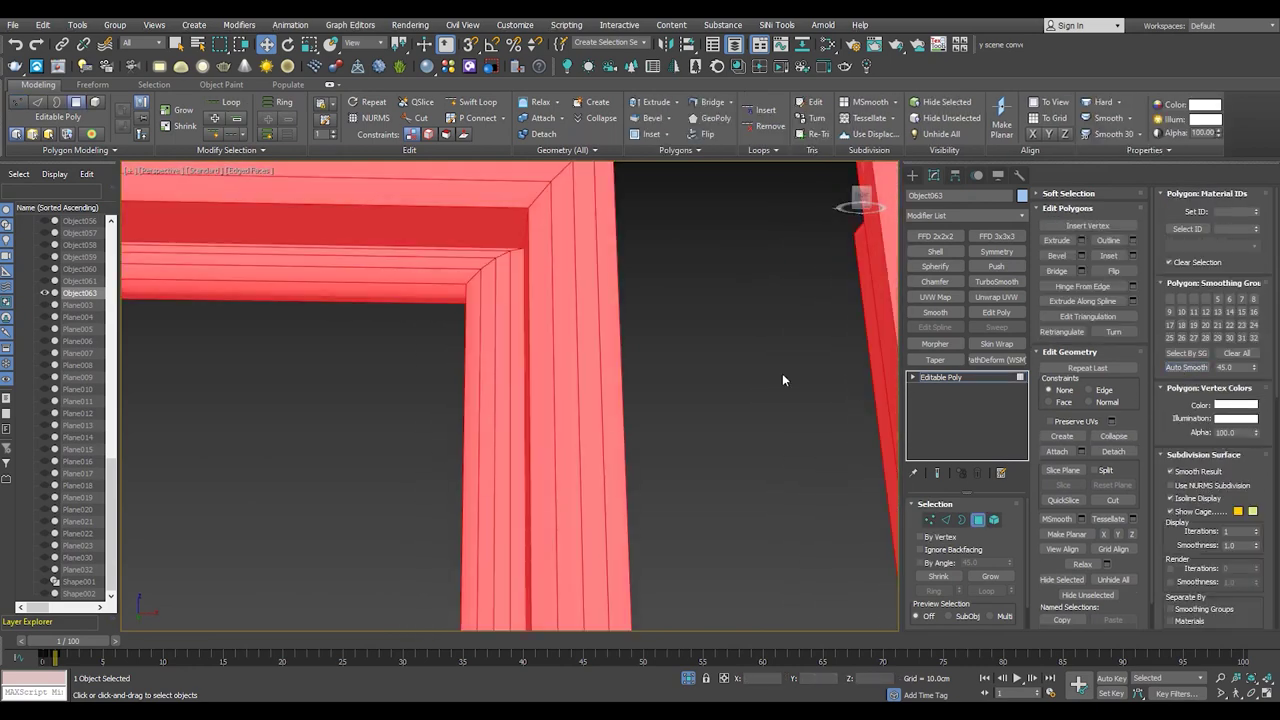
left_click(782, 380)
scroll(782, 380, "down", 5)
middle_click_drag(782, 380, 521, 343, "alt")
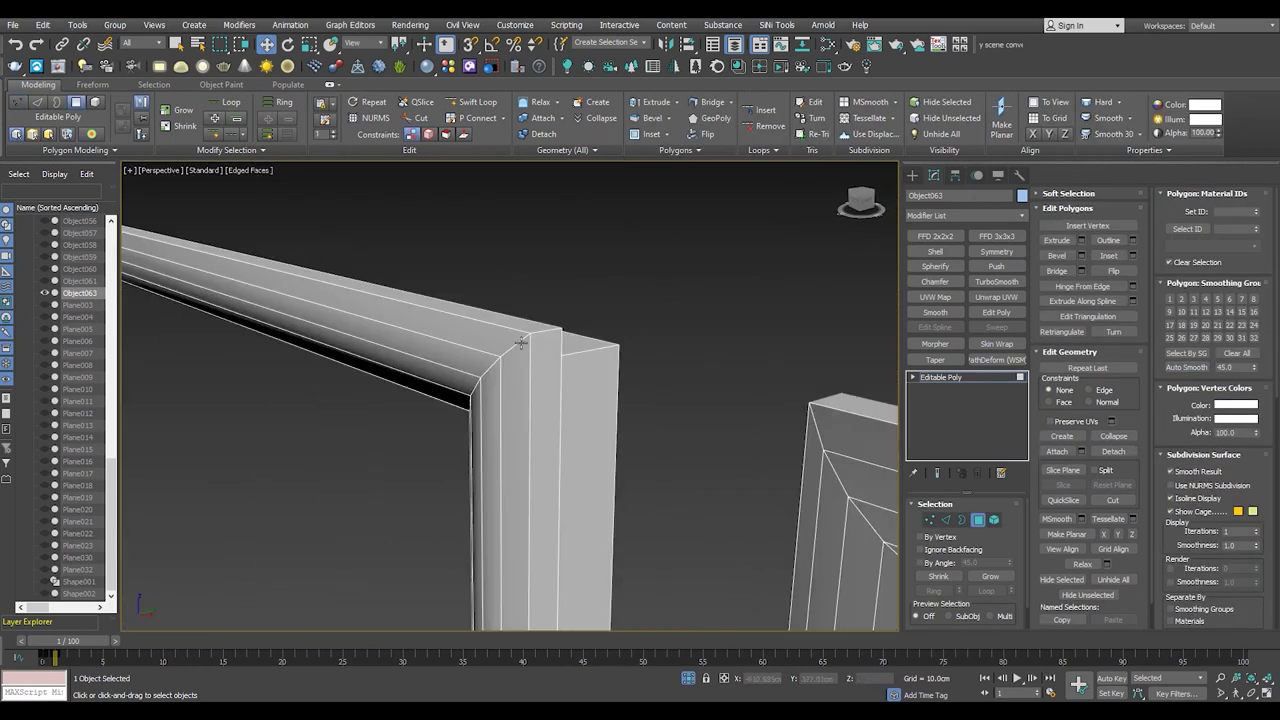
scroll(521, 343, "down", 3)
left_click(674, 624)
key("alt+q")
scroll(543, 395, "up", 3)
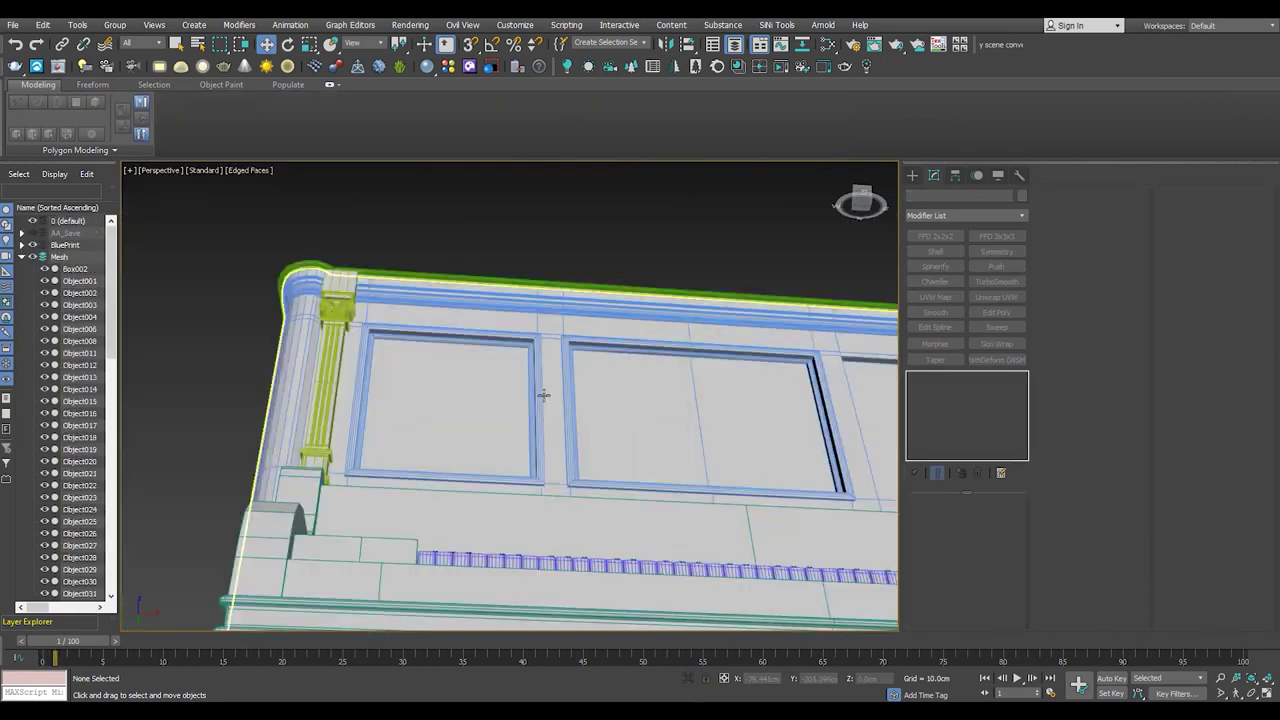
scroll(543, 395, "up", 5)
scroll(480, 389, "up", 3)
scroll(526, 409, "up", 3)
- Select the panel frame object in Polygon mode and isolate it
left_click(488, 470)
scroll(488, 470, "down", 5)
left_click(256, 449)
scroll(256, 449, "up", 5)
middle_click_drag(256, 449, 479, 477, "alt")
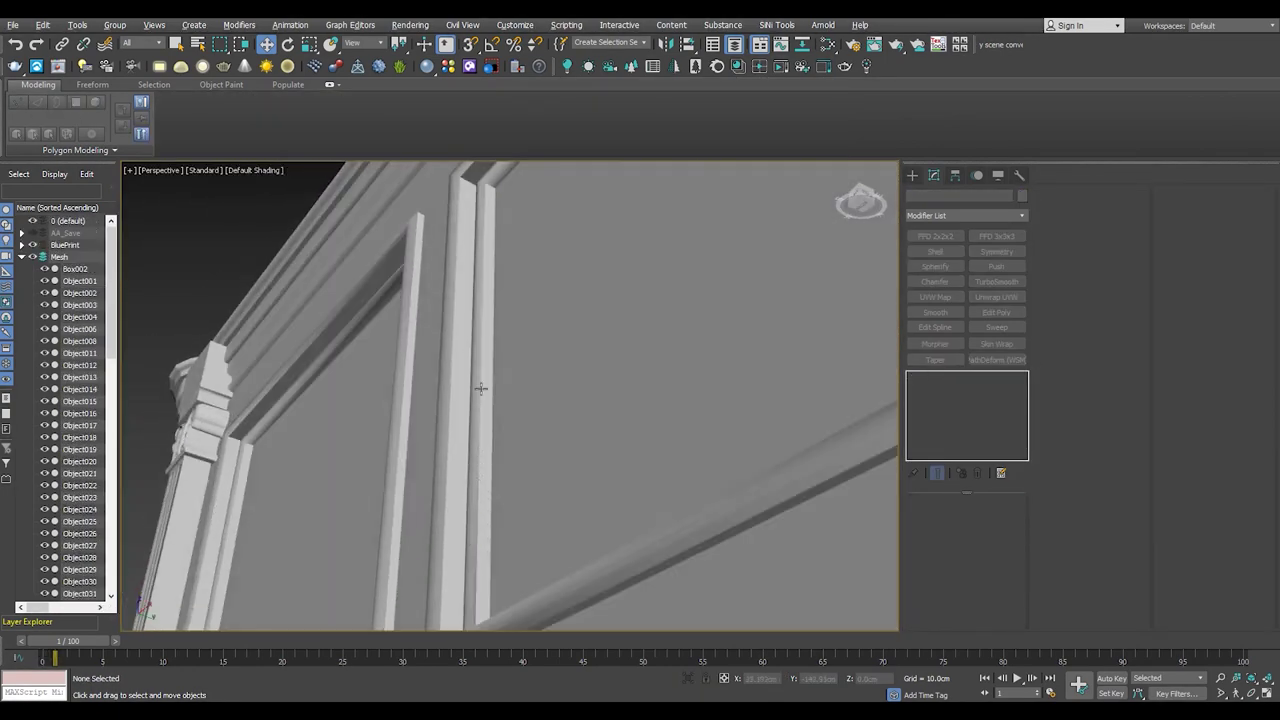
left_click(479, 477)
key("4")
key("4")
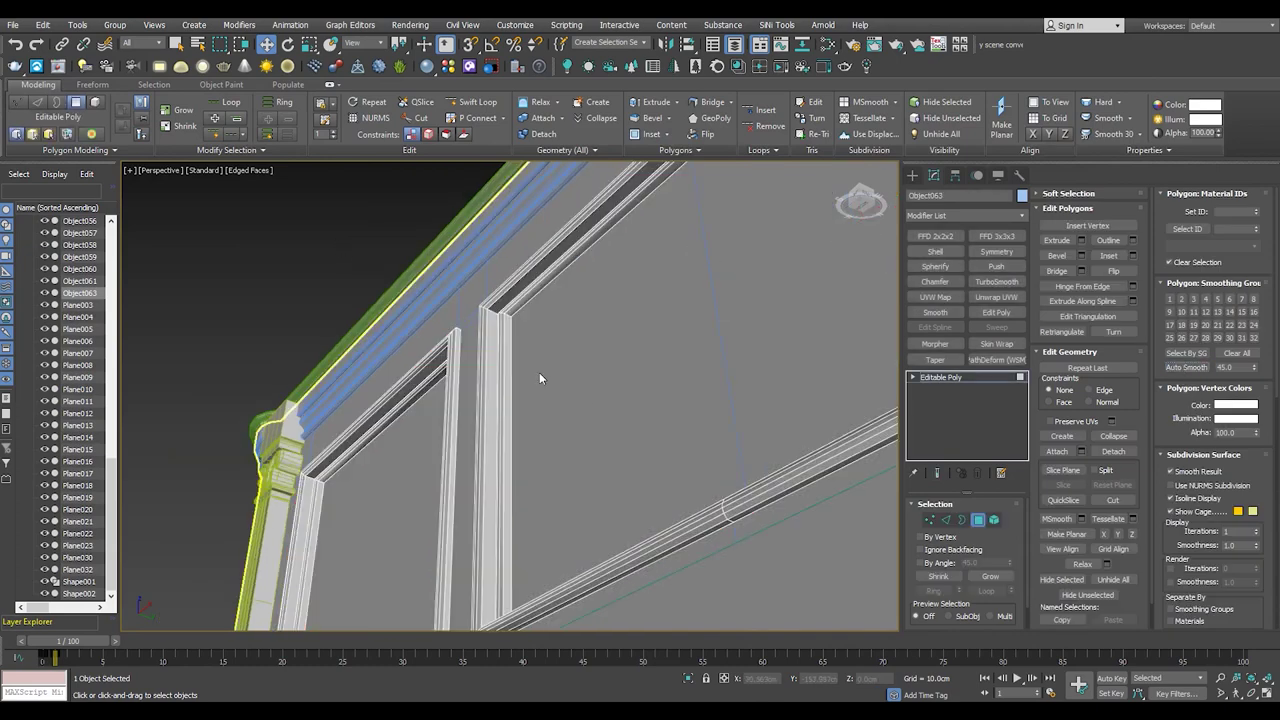
middle_click_drag(541, 371, 500, 480, "alt")
key("alt+q")
scroll(462, 543, "up", 5)
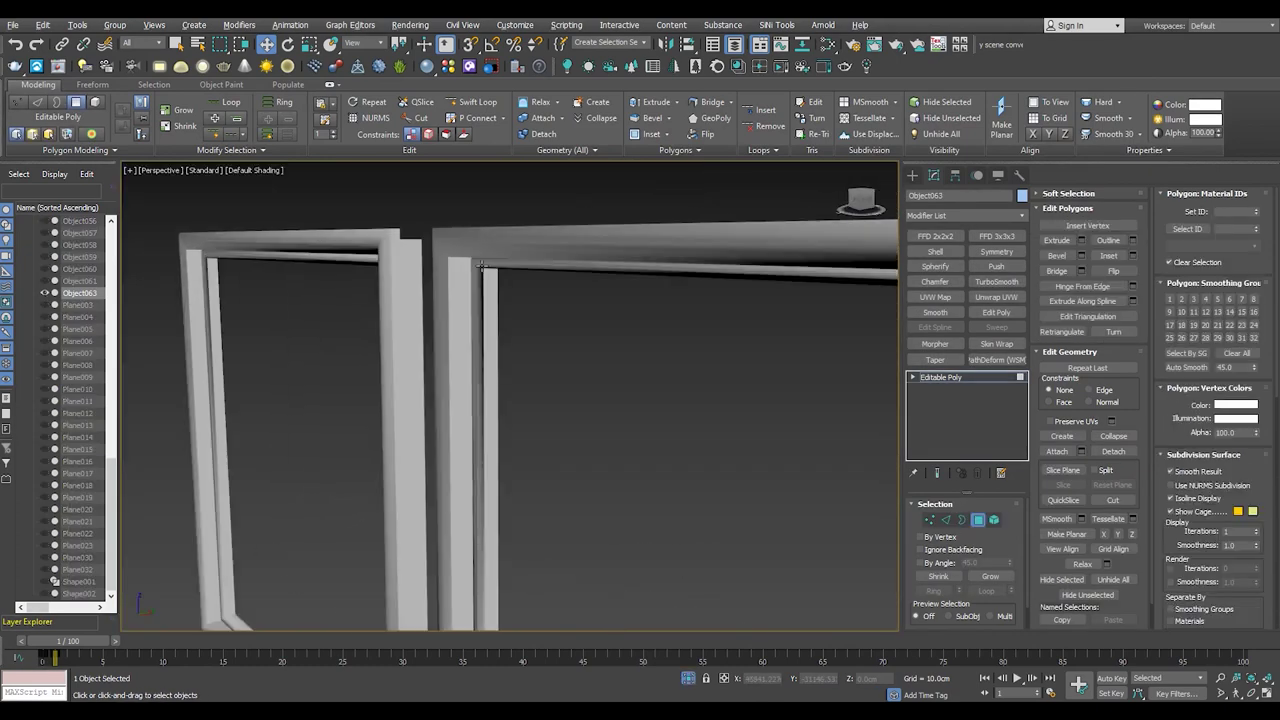
middle_click_drag(462, 543, 477, 263, "alt")
- Examine the frame's edge loop and corner edges in wireframe and shaded views
key("F3")
key("1")
key("F3")
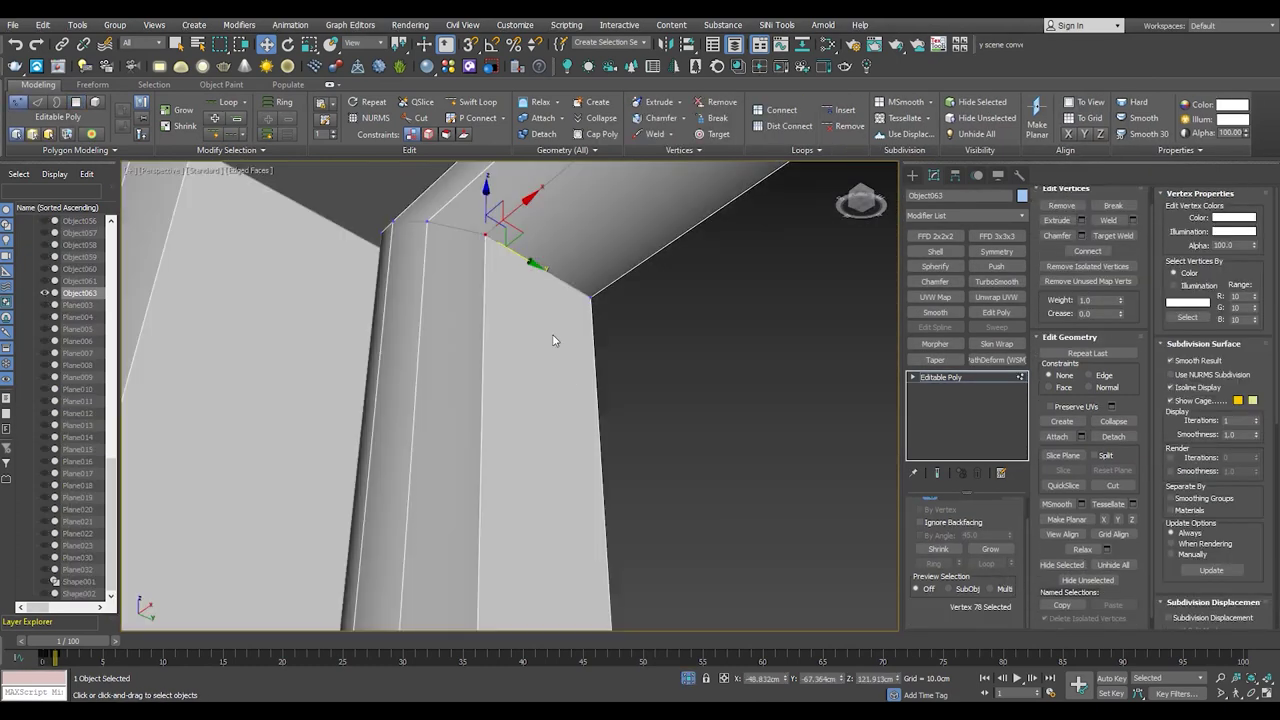
middle_click_drag(551, 337, 466, 286, "alt")
key("2")
double_click(414, 309)
key("F3")
key("F3")
key("F3")
scroll(403, 420, "down", 2)
left_click(436, 424)
scroll(439, 425, "up", 2)
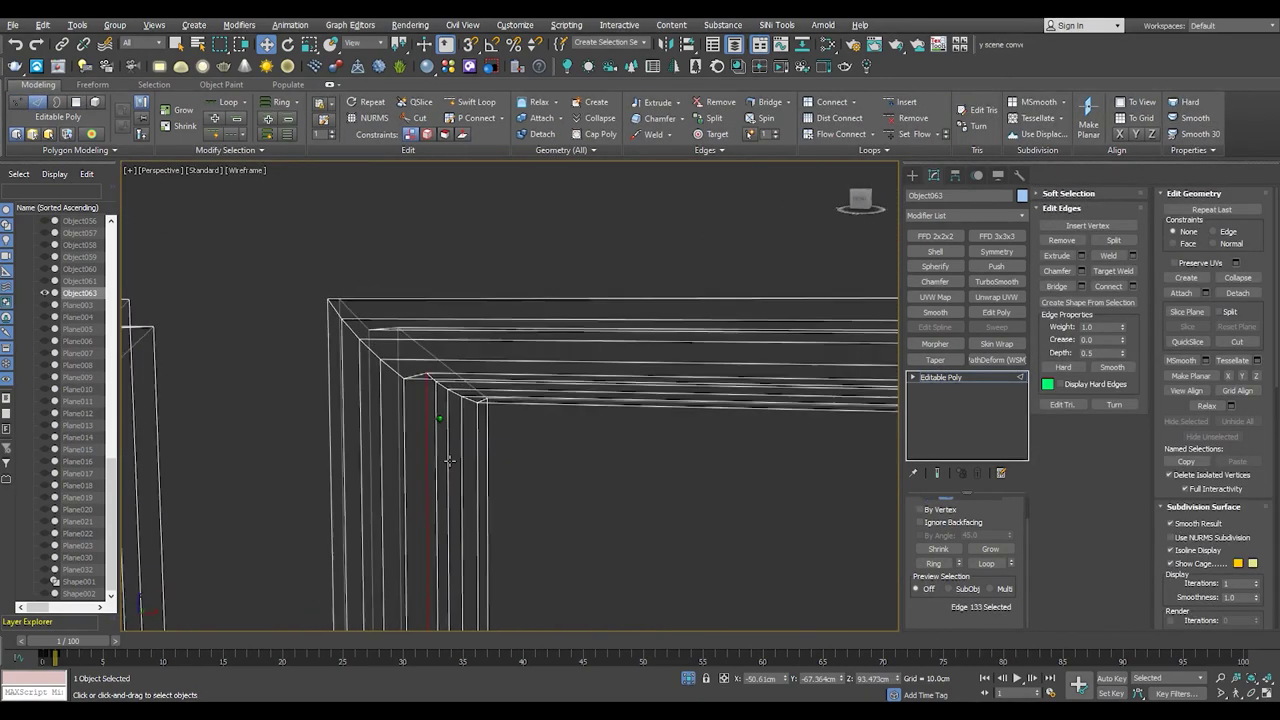
scroll(430, 412, "up", 2)
key("F3")
- Check the loop of inner frame strip polygons and review the frame sides
key("4")
double_click(656, 345)
left_click(477, 420)
key("F4")
mouse_move(477, 420)
middle_mouse_down("alt")
mouse_move(483, 363)
mouse_move(449, 446)
mouse_move(513, 584)
mouse_move(500, 394)
mouse_move(531, 320)
mouse_move(524, 570)
mouse_move(557, 294)
mouse_move(580, 471)
mouse_move(589, 451)
middle_mouse_up("alt")
key("F4")
key("F4")
middle_click_drag(633, 487, 580, 400, "alt")
- Connect the frame's vertical side edges with 2 segments pinched 92 toward the border
key("2")
left_click_drag(520, 300, 600, 360)
key("z")
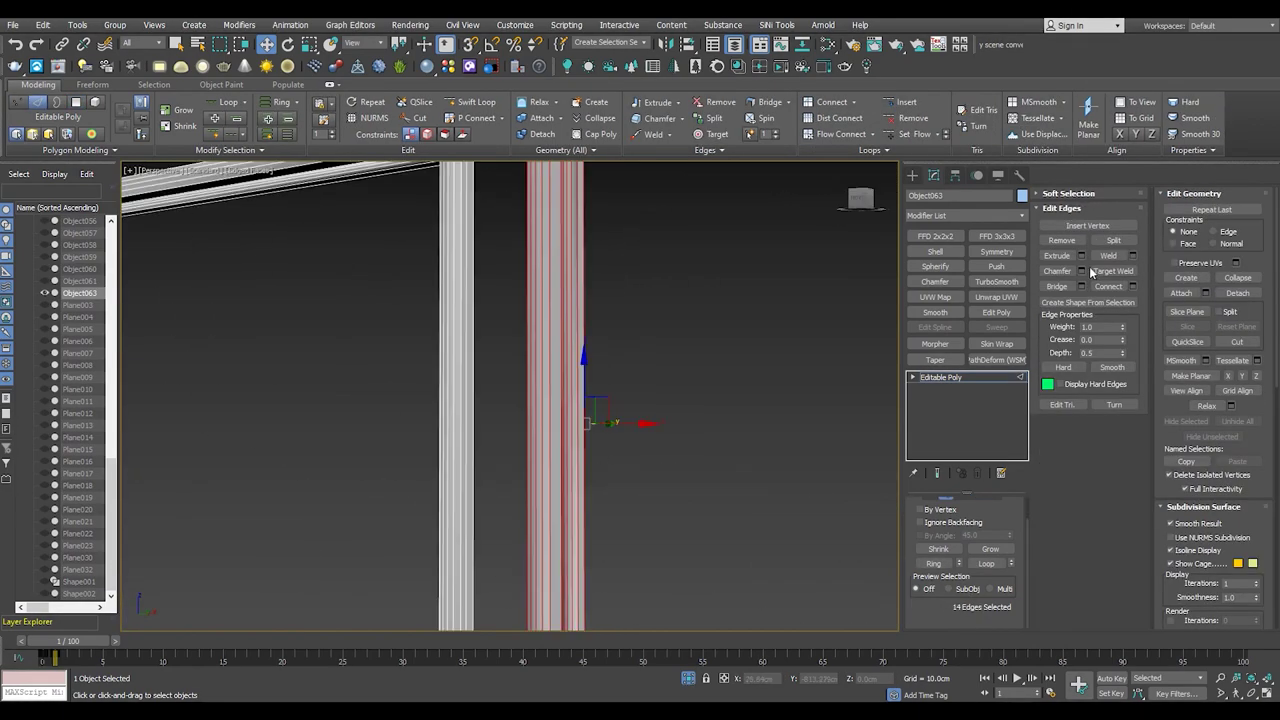
left_click_drag(527, 297, 527, 260)
scroll(510, 377, "down", 5)
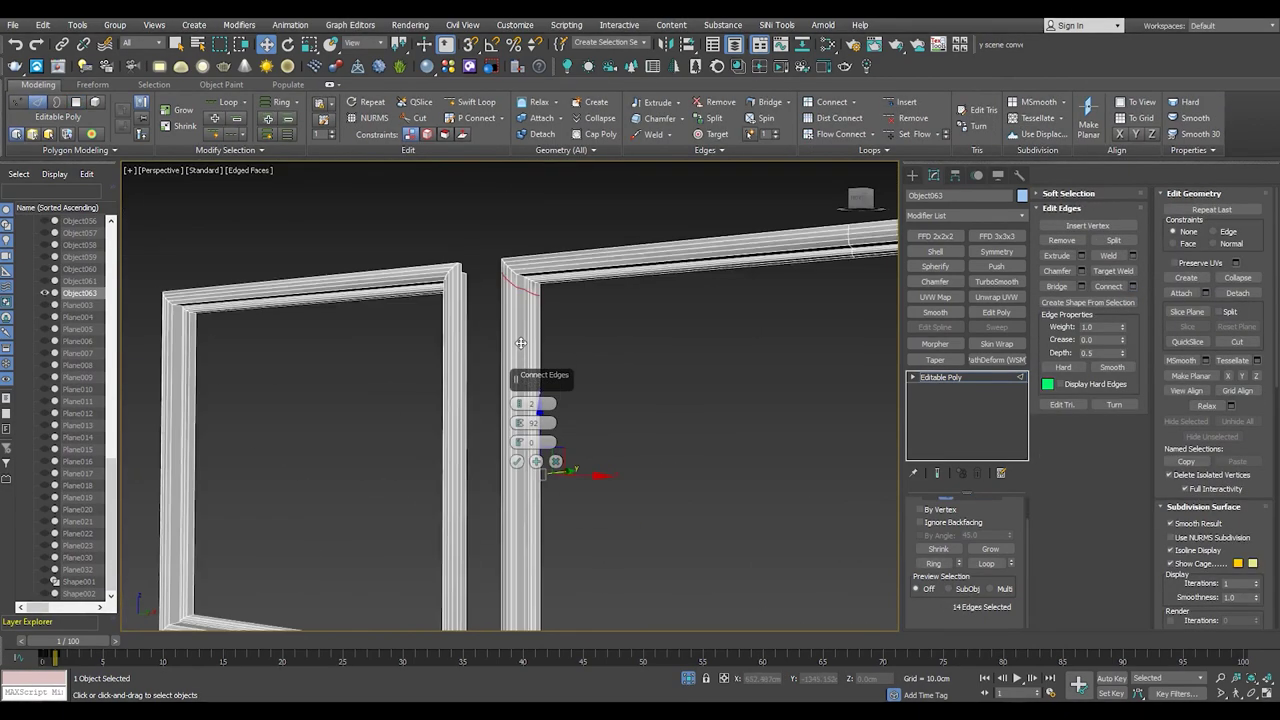
middle_click_drag(510, 377, 491, 294, "alt")
scroll(495, 300, "up", 3)
scroll(494, 229, "up", 3)
middle_click_drag(494, 229, 505, 300, "alt")
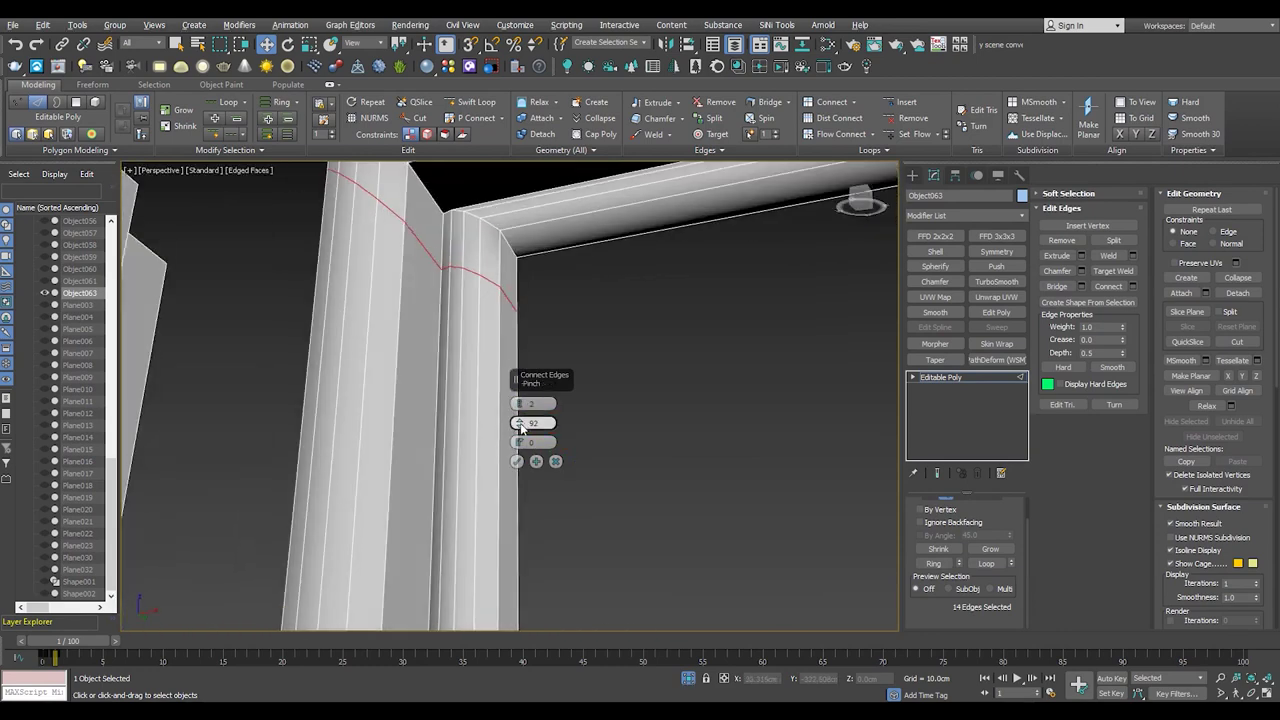
left_click(556, 461)
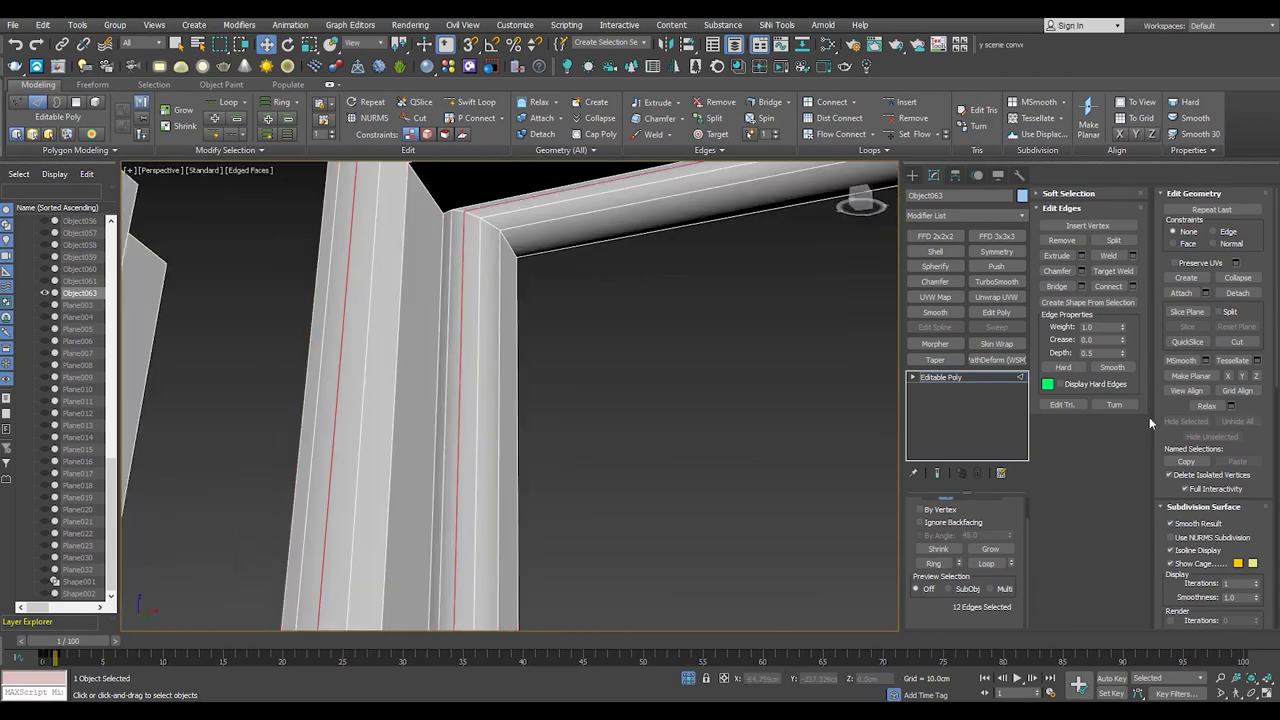
- Add the left frame's edges to the selection, then enter Polygon mode with nothing selected
scroll(470, 420, "down", 5)
scroll(470, 420, "up", 3)
left_click(398, 443, "ctrl")
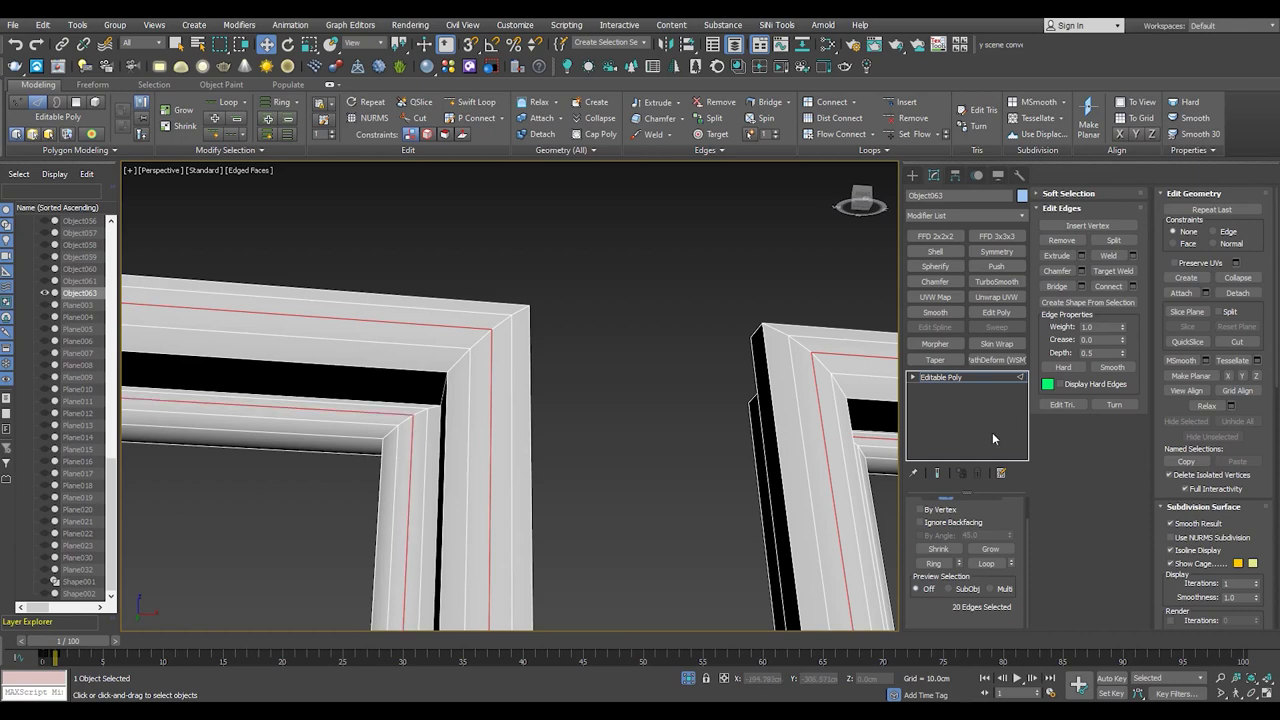
left_click(978, 520, "ctrl")
left_click(618, 499)
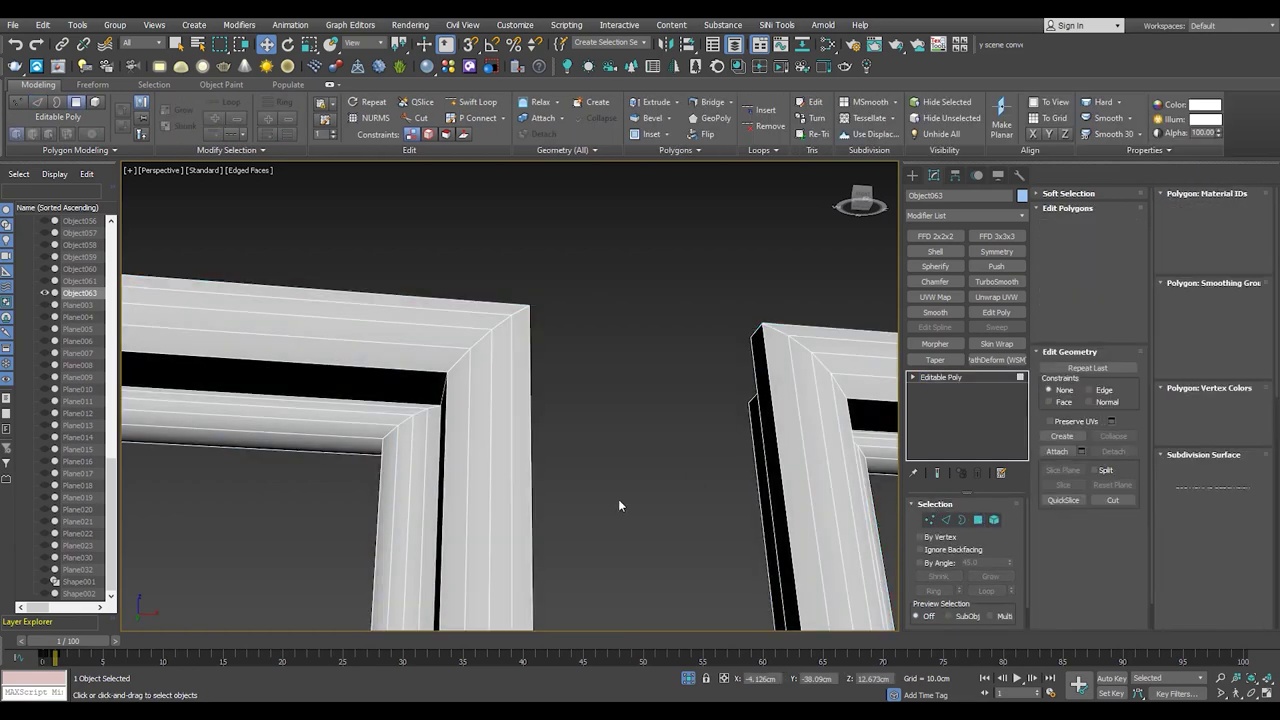
- Select the frame polygons and toggle the edge overlay to judge their shading
key("2")
left_click(978, 520, "ctrl")
middle_click_drag(700, 450, 1167, 300, "alt")
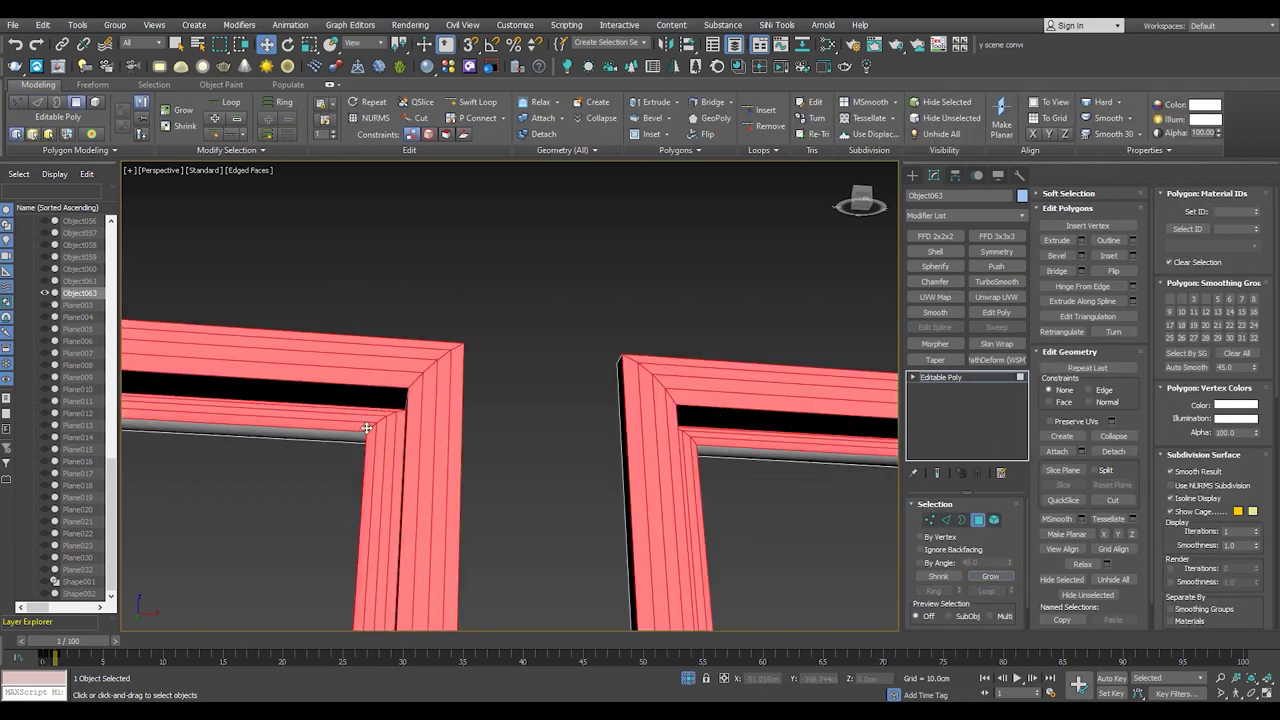
key("F2")
key("F4")
scroll(488, 400, "down", 4)
scroll(495, 460, "up", 5)
key("F4")
scroll(500, 497, "up", 2)
scroll(480, 505, "up", 2)
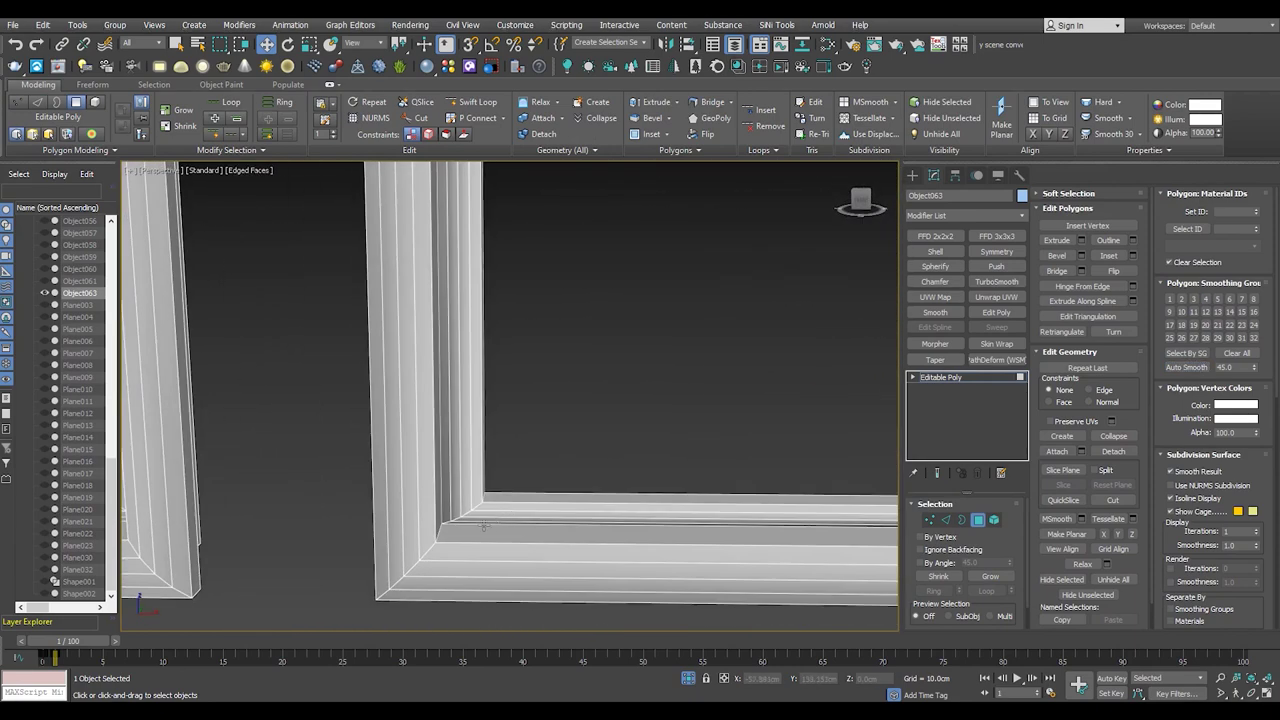
scroll(447, 519, "up", 2)
- Apply Auto Smooth to all the frame object's polygons and check the shading
key("ctrl+a")
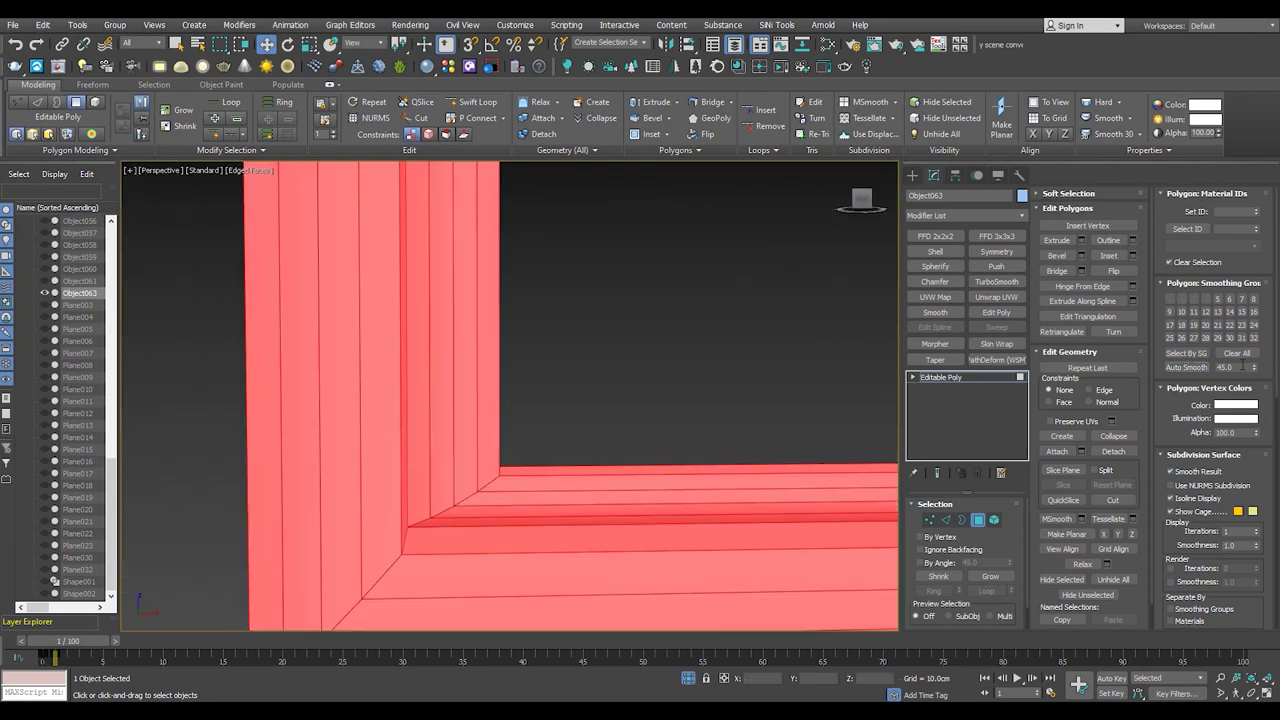
left_click(1188, 368)
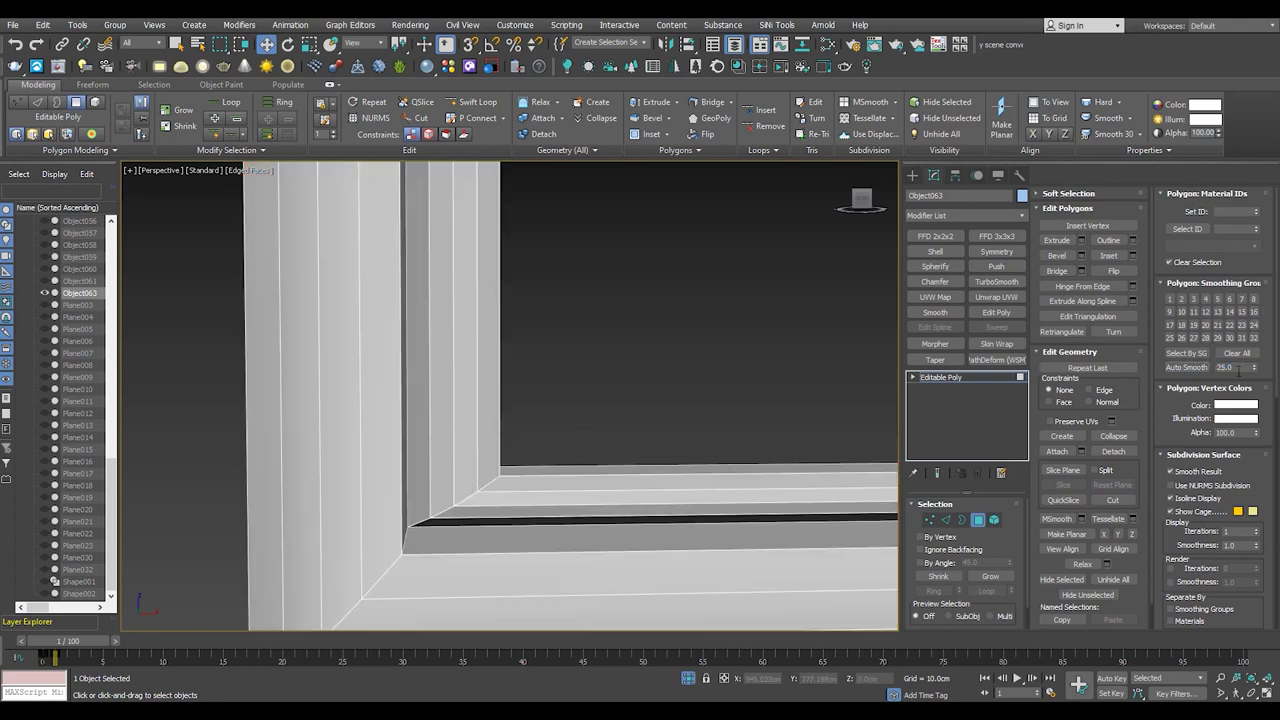
key("ctrl+a")
key("F4")
scroll(453, 481, "down", 3)
scroll(453, 481, "down", 3)
mouse_move(453, 481)
middle_mouse_down("alt")
mouse_move(697, 628)
mouse_move(397, 455)
middle_mouse_up("alt")
key("4")
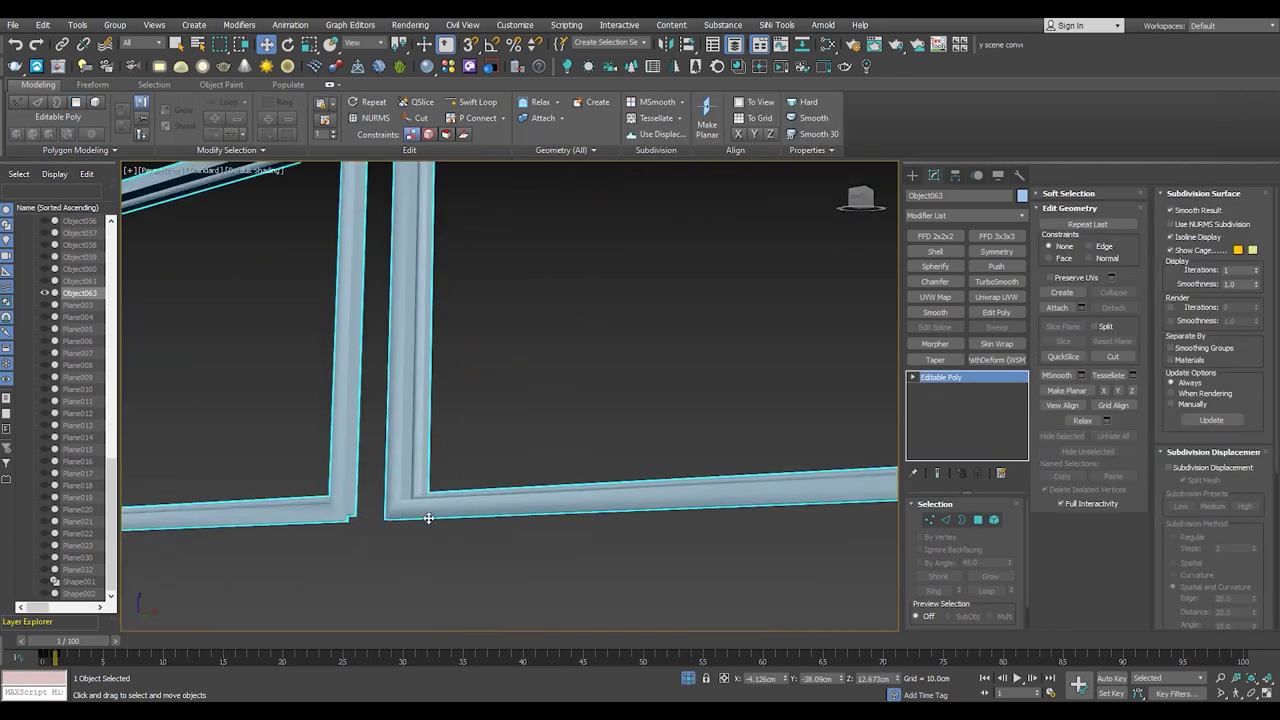
scroll(428, 518, "up", 3)
scroll(408, 498, "down", 2)
scroll(434, 451, "down", 1)
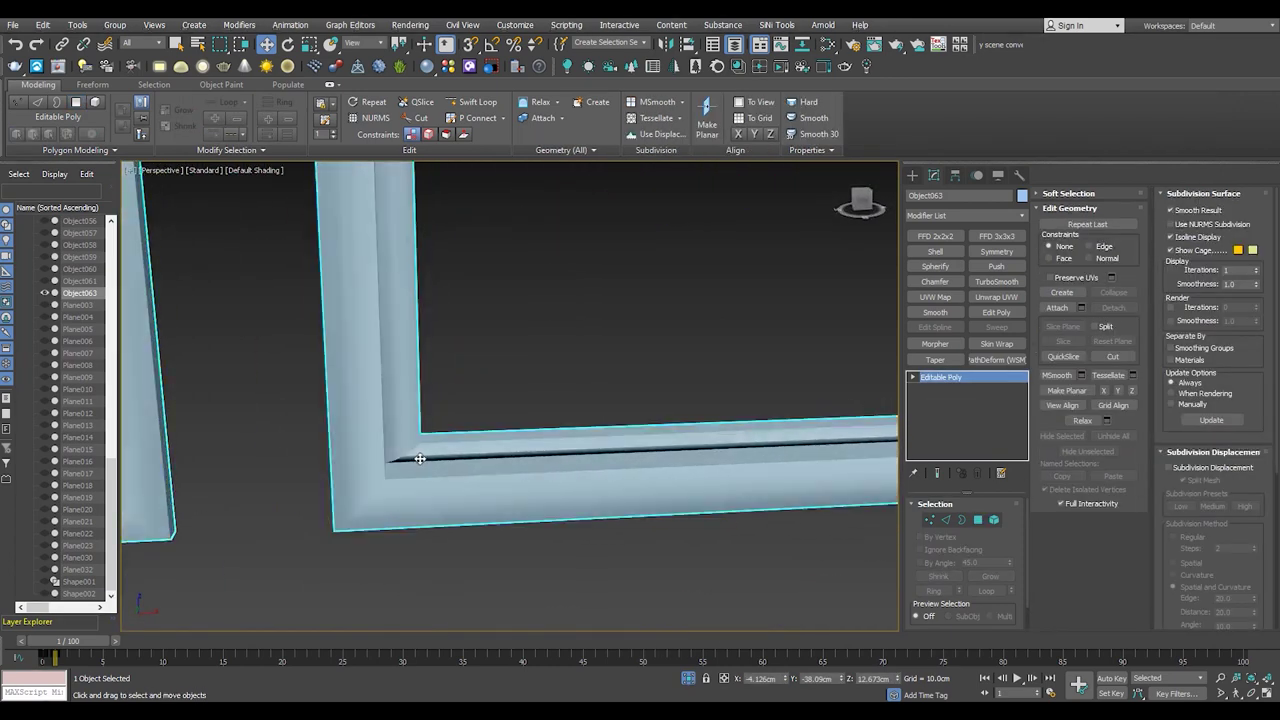
scroll(420, 457, "down", 4)
scroll(431, 291, "up", 4)
- Auto-smooth a polygon on the inner side of the frame
key("4")
middle_click_drag(431, 291, 450, 325, "alt")
left_click(477, 320)
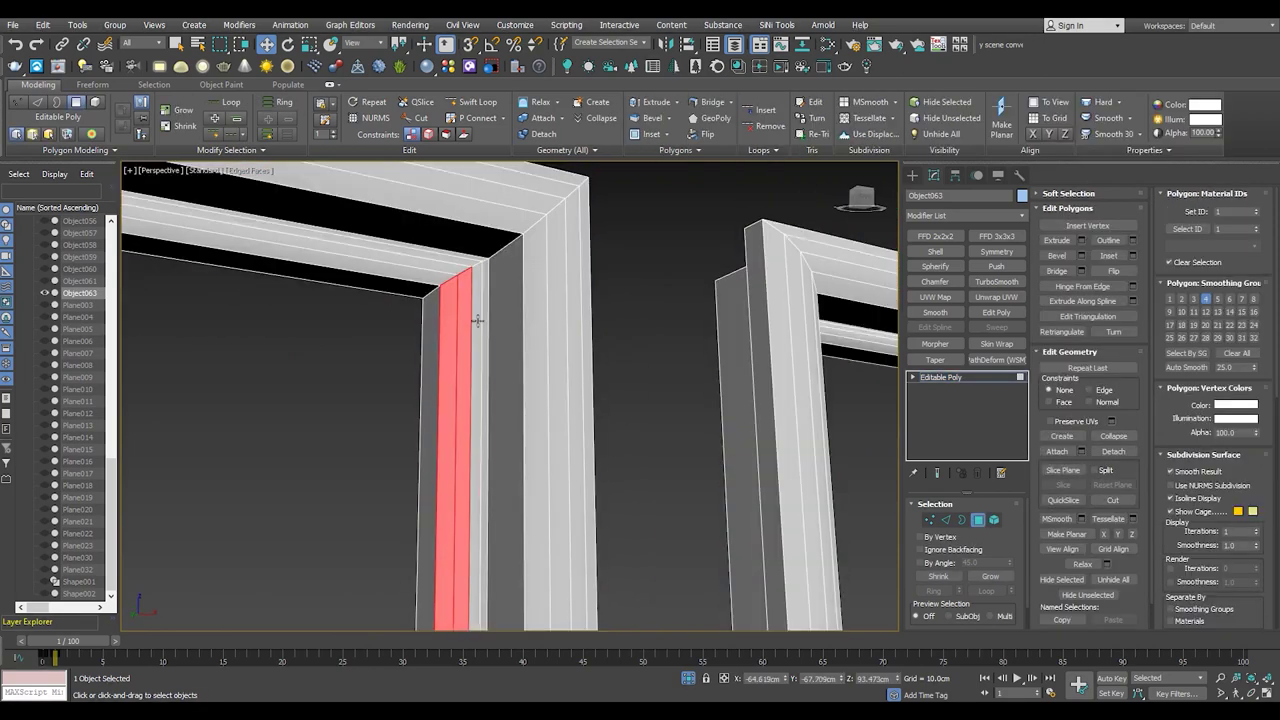
scroll(557, 380, "down", 3)
scroll(508, 400, "down", 3)
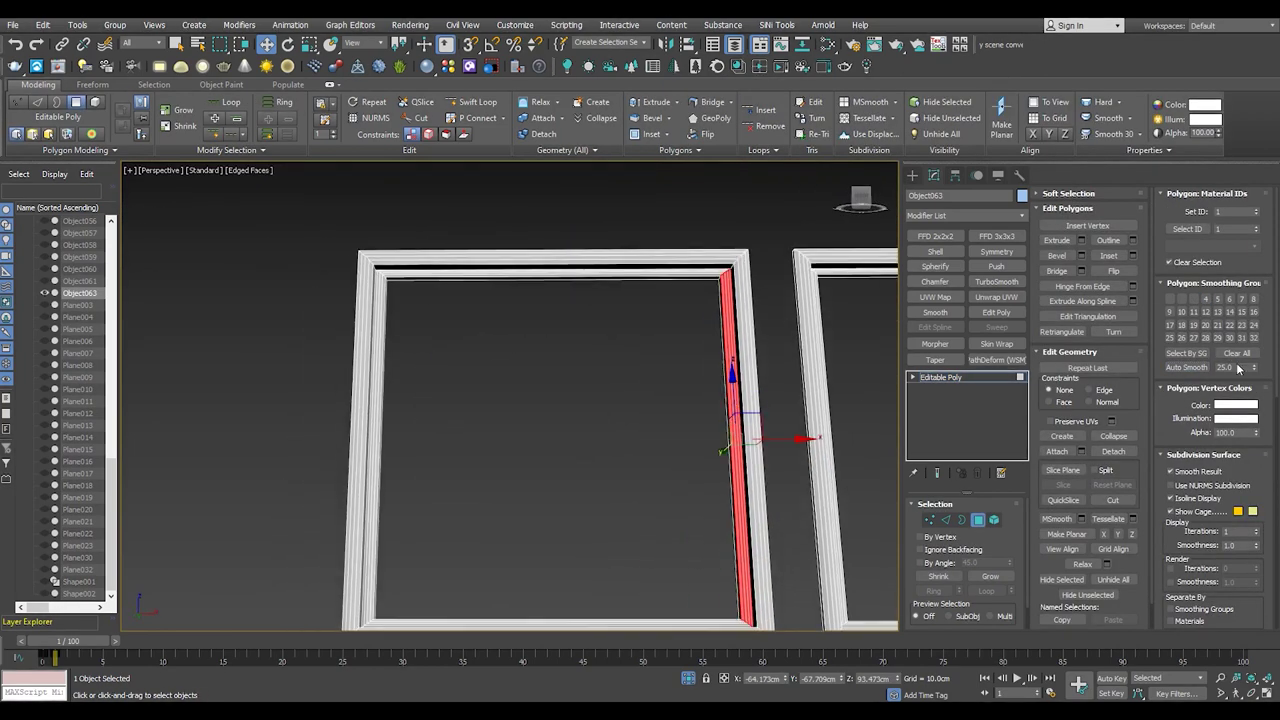
left_click(1196, 369)
scroll(375, 285, "up", 3)
scroll(375, 285, "up", 2)
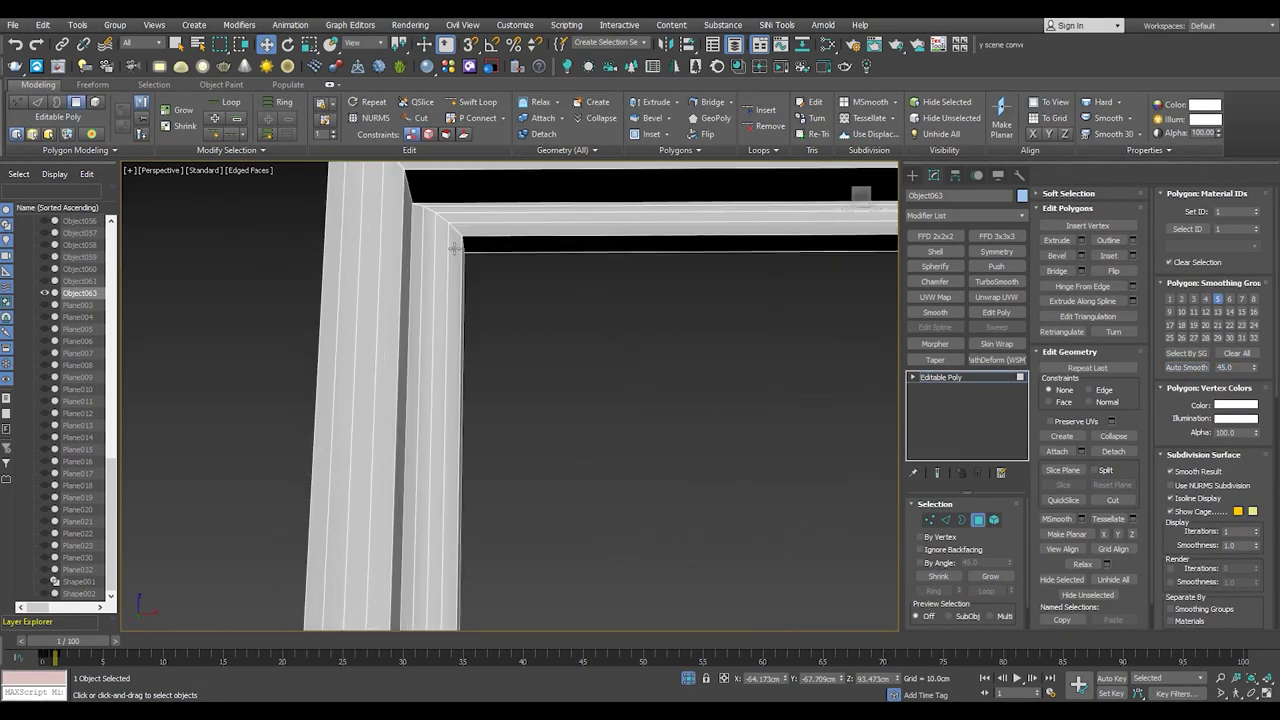
- Select each frame strip in turn — top, left, right, horizontal and top bar — to reassign smoothing
left_click(510, 220)
scroll(429, 423, "down", 3)
left_click(390, 440)
middle_click_drag(745, 353, 744, 383, "alt")
left_click(840, 465)
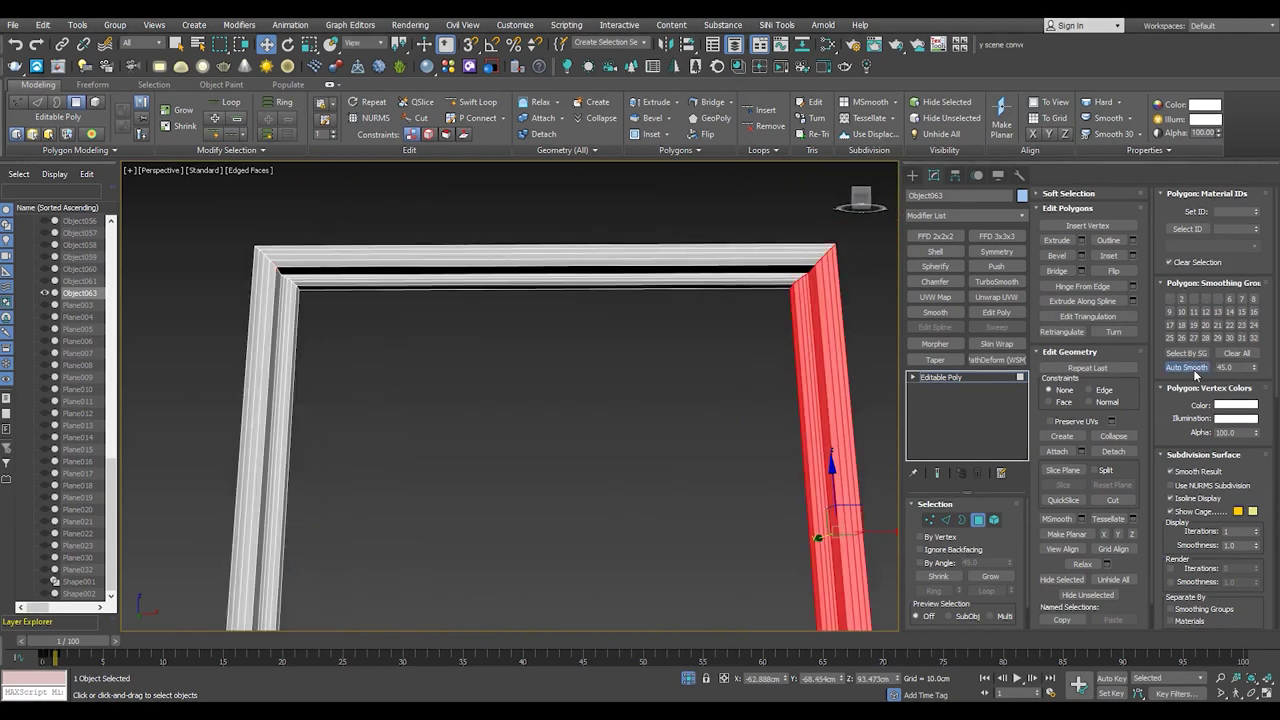
scroll(829, 457, "down", 3)
scroll(588, 536, "up", 5)
left_click(588, 534)
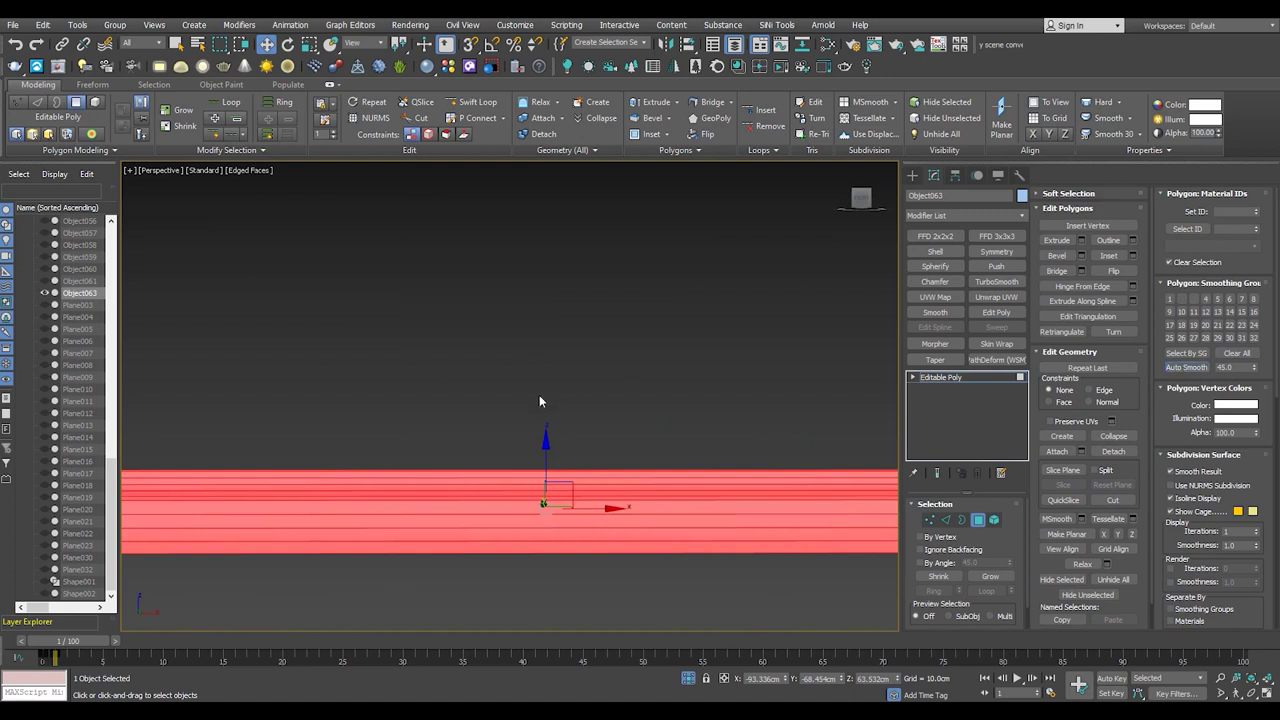
scroll(586, 400, "down", 3)
left_click(586, 357)
mouse_move(586, 357)
middle_mouse_down()
mouse_move(378, 465)
mouse_move(862, 354)
middle_mouse_up()
scroll(624, 361, "down", 3)
left_click(571, 257)
left_click(482, 287, "ctrl")
scroll(482, 287, "up", 2)
- Inspect a vertical edge on the top bar at the frame corner
key("2")
scroll(534, 283, "down", 2)
key("4")
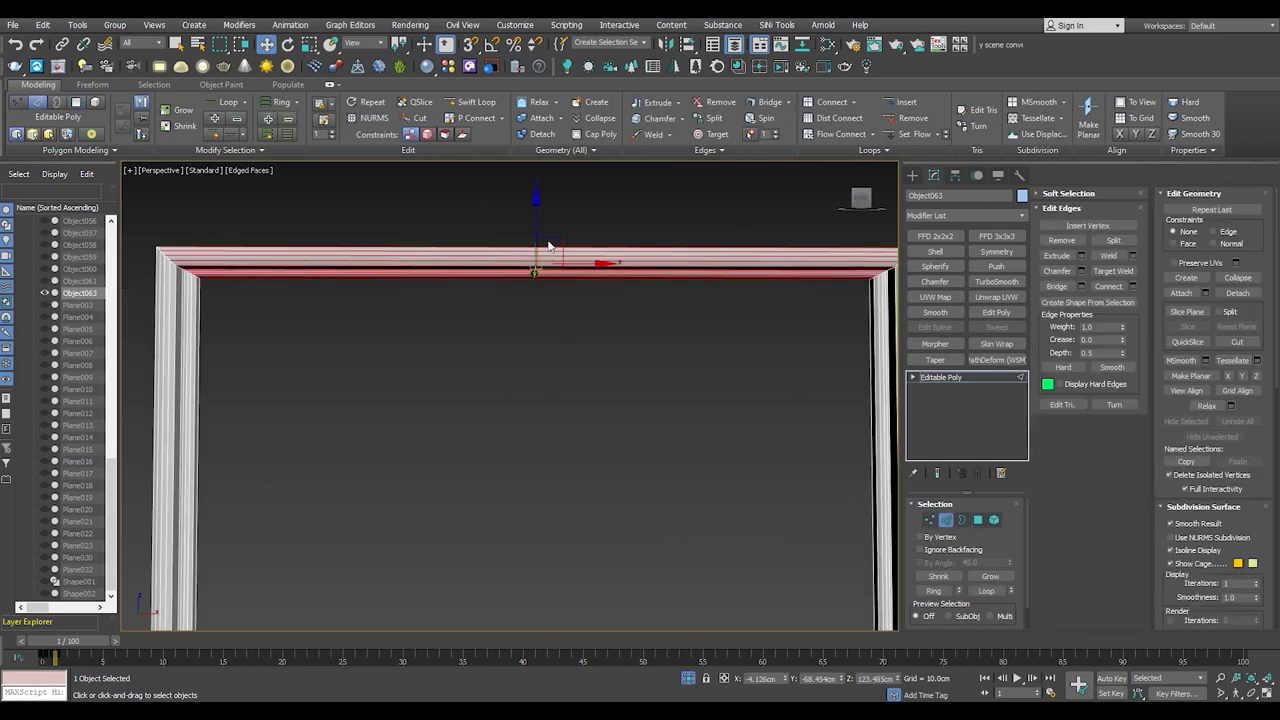
scroll(506, 400, "up", 5)
scroll(450, 450, "down", 5)
middle_click_drag(450, 450, 397, 533)
scroll(397, 533, "up", 3)
key("2")
left_click(426, 480)
key("4")
- Review the smoothed frames, then switch to Vertex mode in Front view
key("F4")
scroll(568, 413, "down", 4)
scroll(643, 423, "up", 2)
middle_click_drag(643, 423, 643, 423, "alt")
scroll(655, 455, "down", 4)
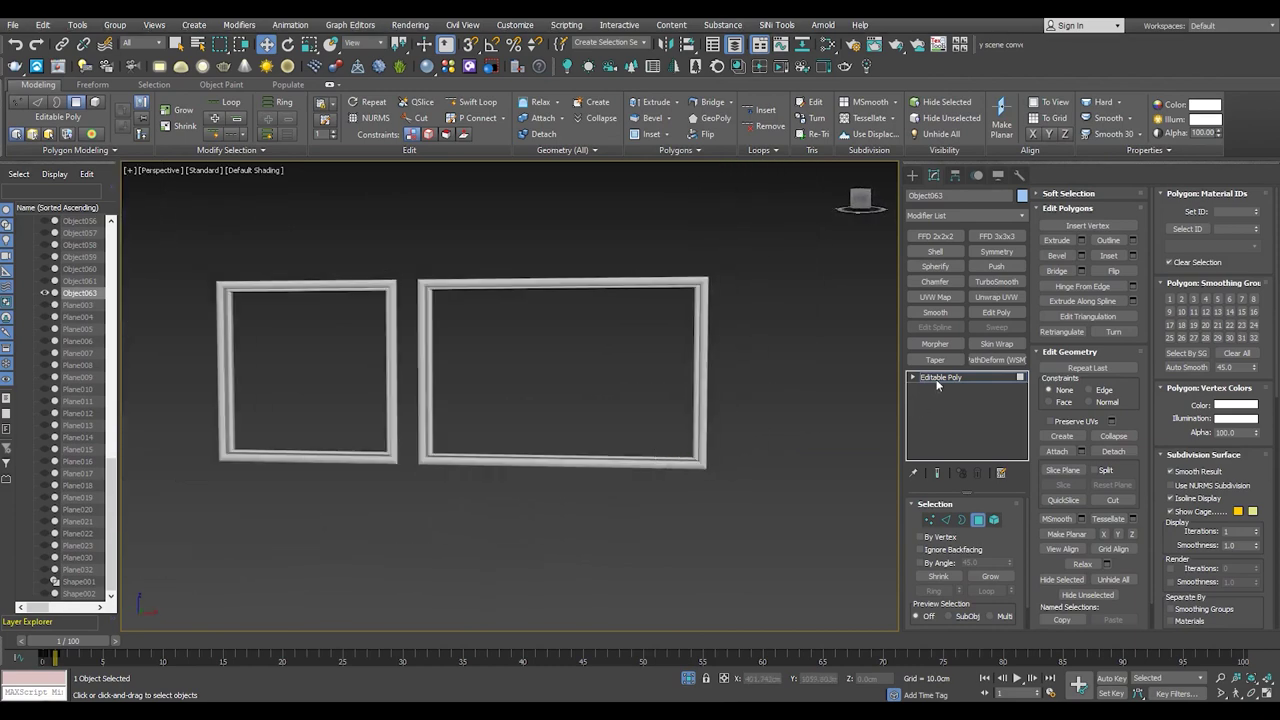
key("F4")
scroll(659, 628, "up", 3)
scroll(659, 628, "down", 3)
scroll(700, 500, "up", 2)
key("1")
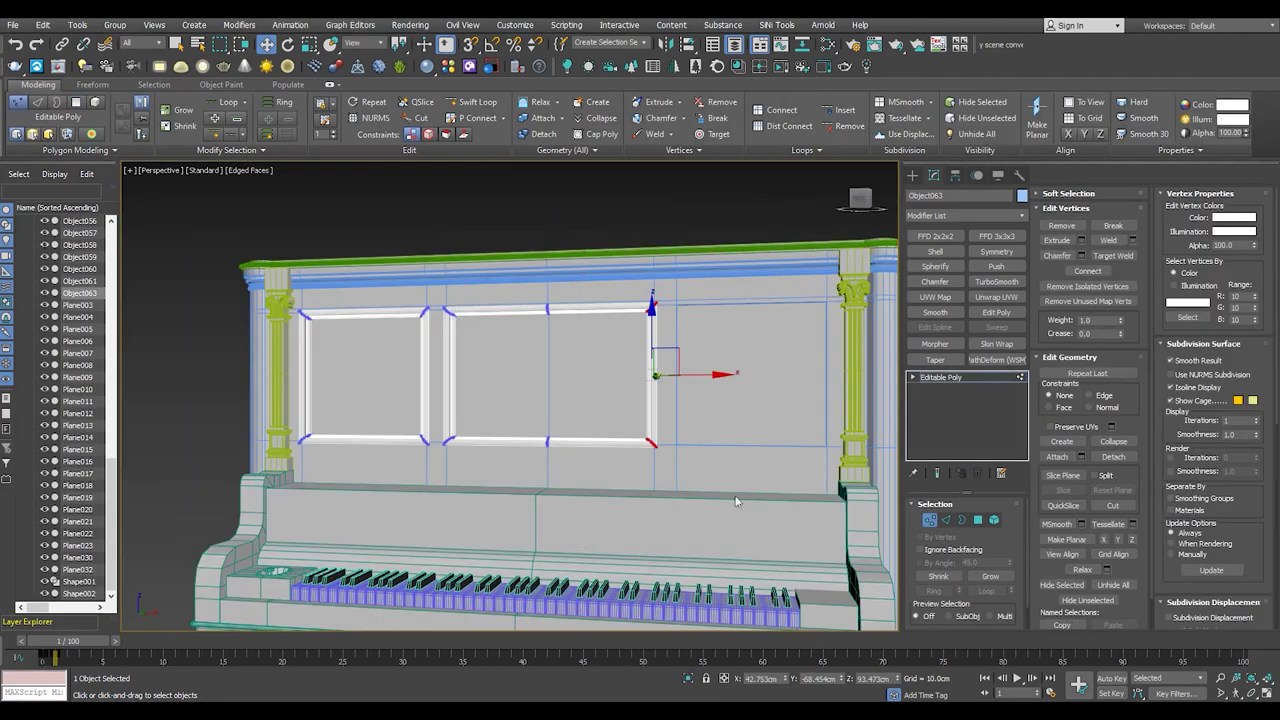
key("f")
scroll(531, 331, "up", 5)
scroll(531, 331, "down", 8)
scroll(520, 330, "up", 2)
scroll(520, 330, "up", 5)
left_click(996, 251)
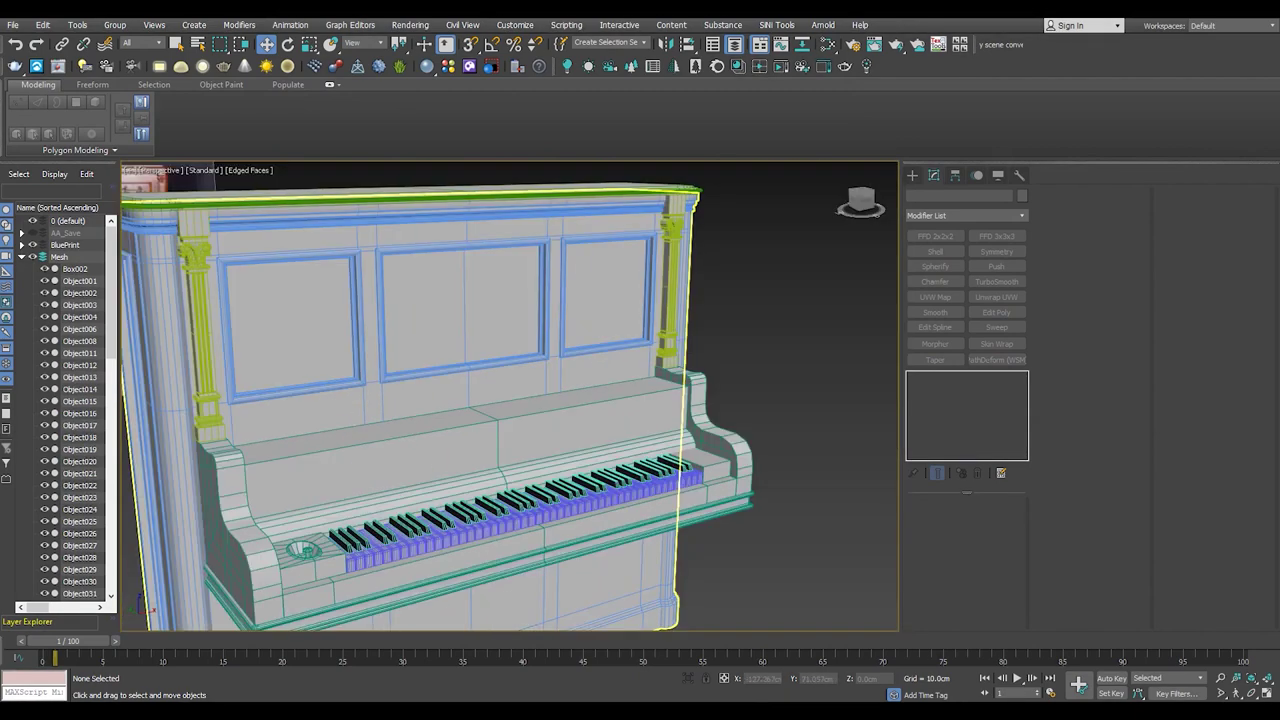
- Select the key-cover board Object064 and centre its pivot on the object with Affect Pivot Only
left_click(422, 444)
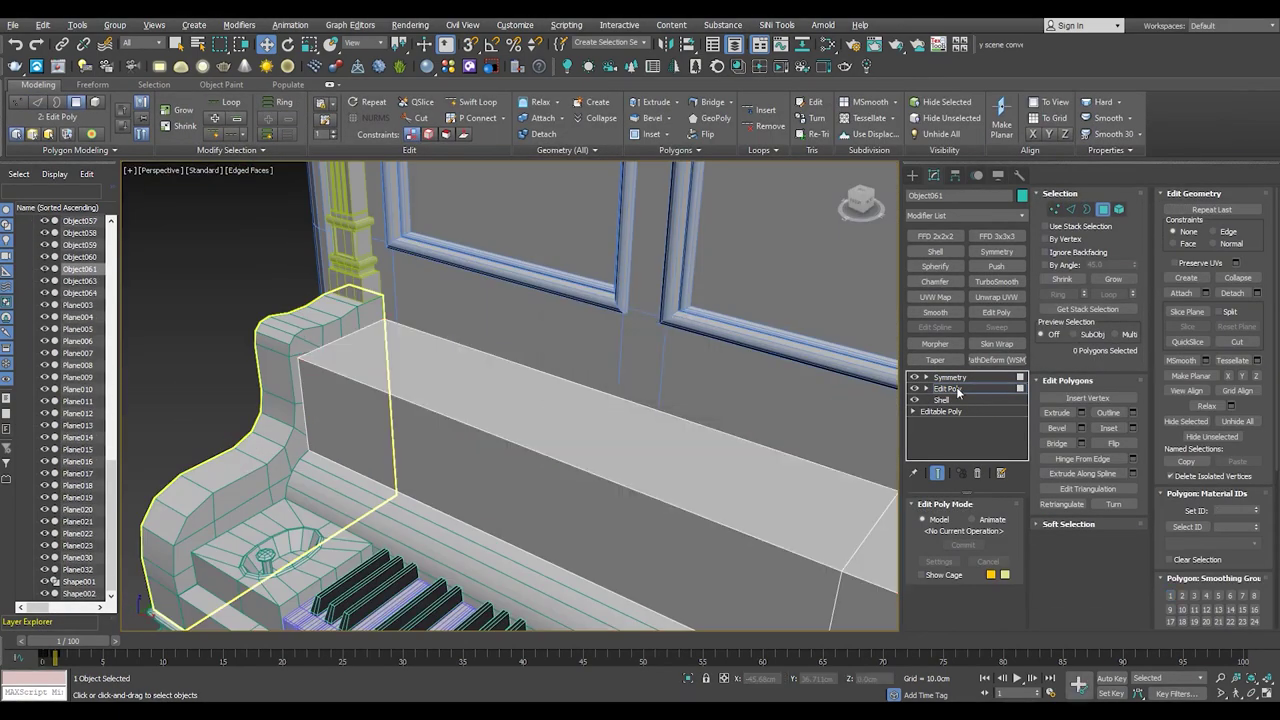
left_click(950, 389)
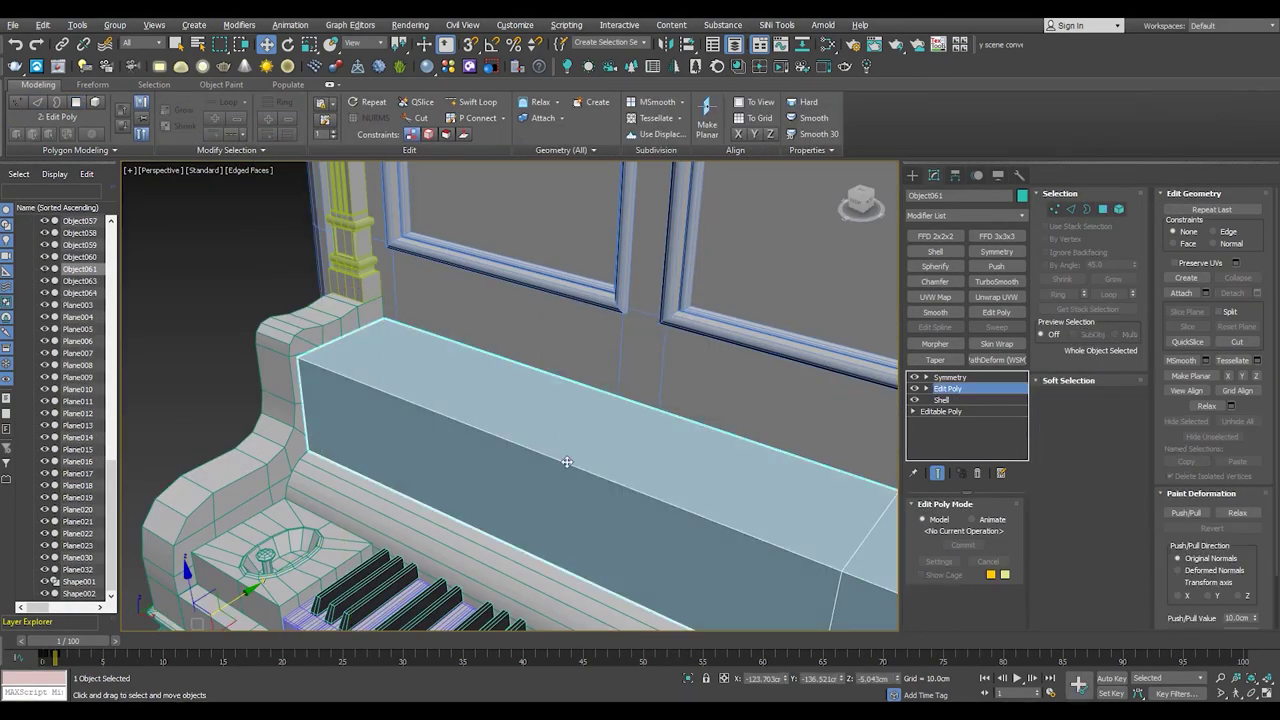
left_click(80, 293)
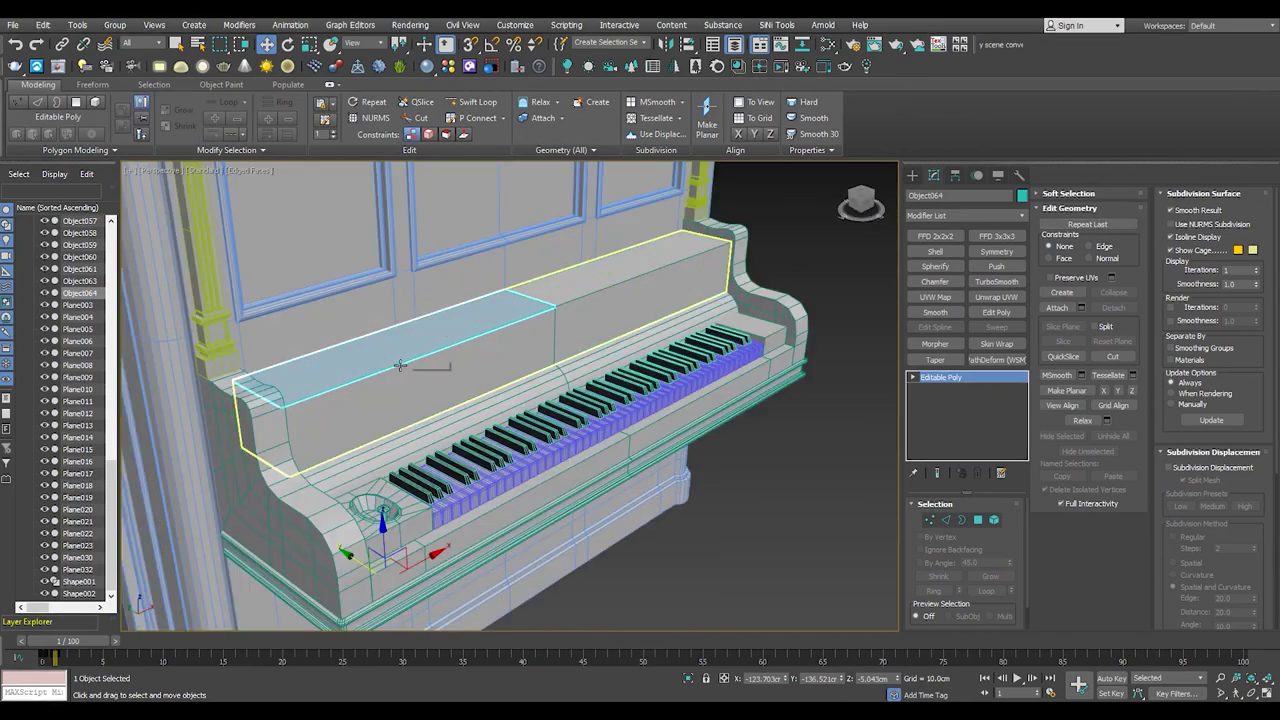
left_click(955, 175)
left_click(964, 267)
left_click(951, 340)
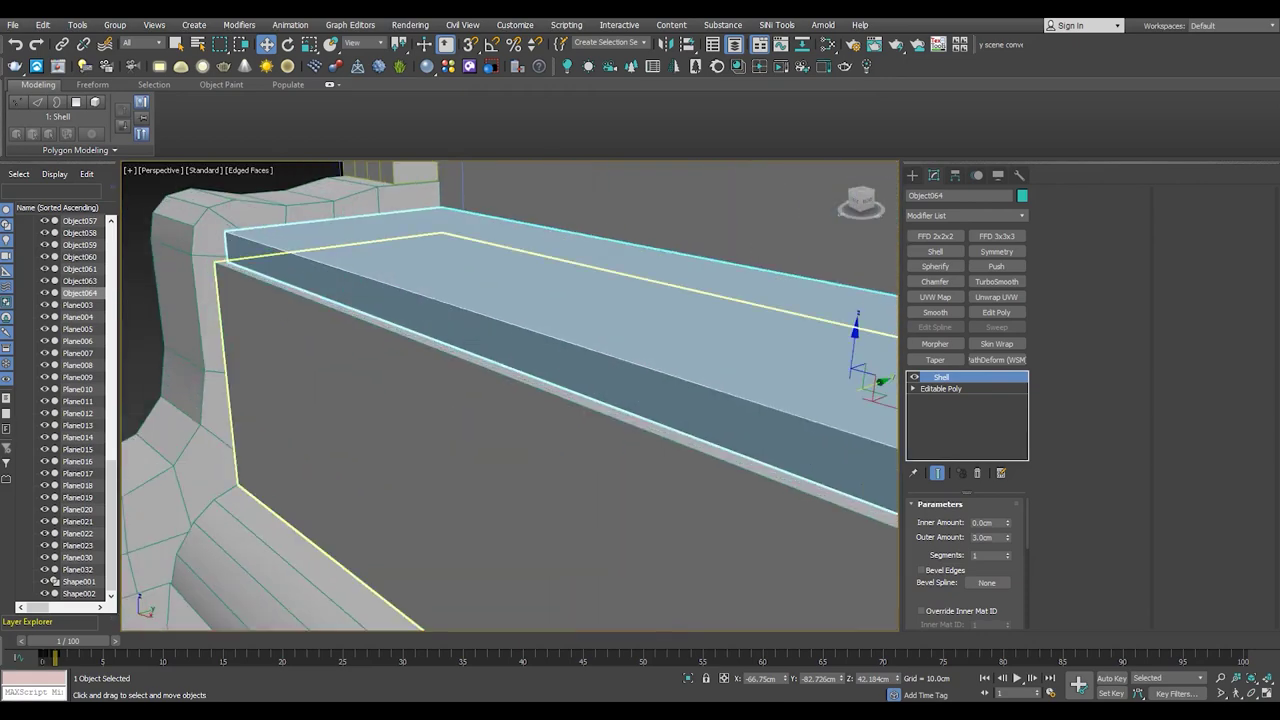
middle_click_drag(248, 343, 436, 254, "alt")
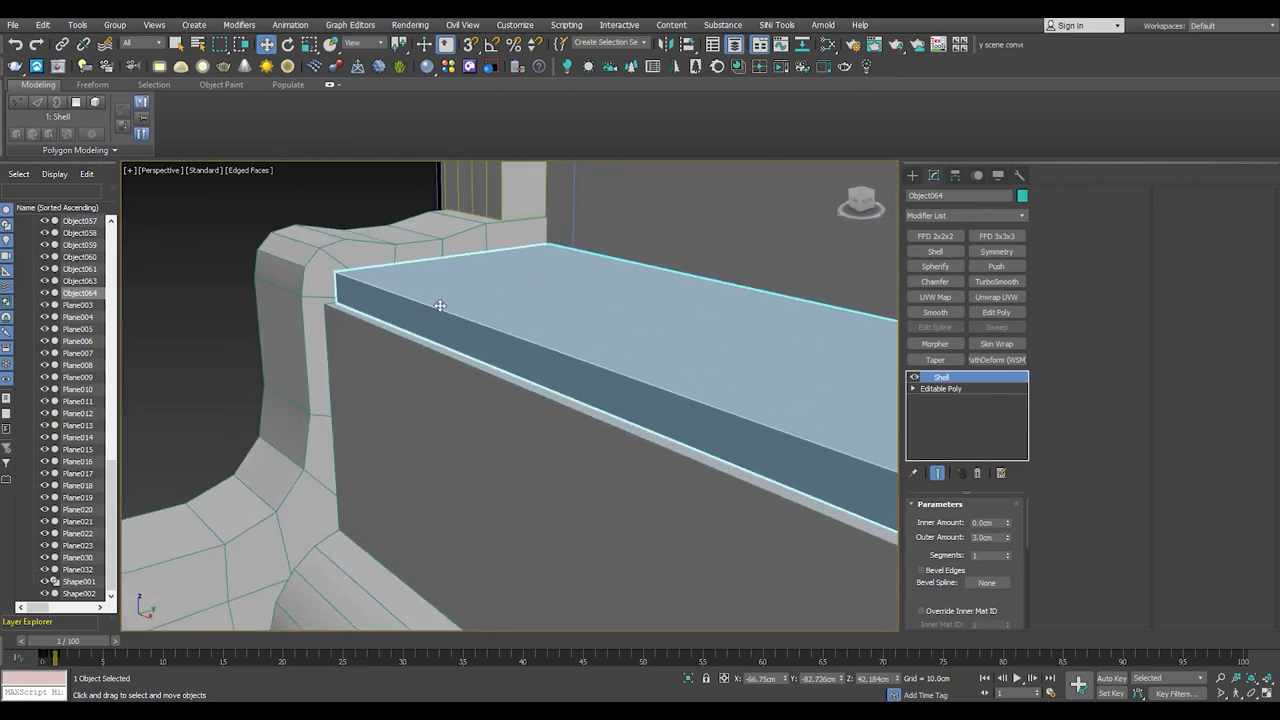
mouse_move(443, 255)
middle_mouse_down()
mouse_move(439, 290)
mouse_move(402, 306)
middle_mouse_up()
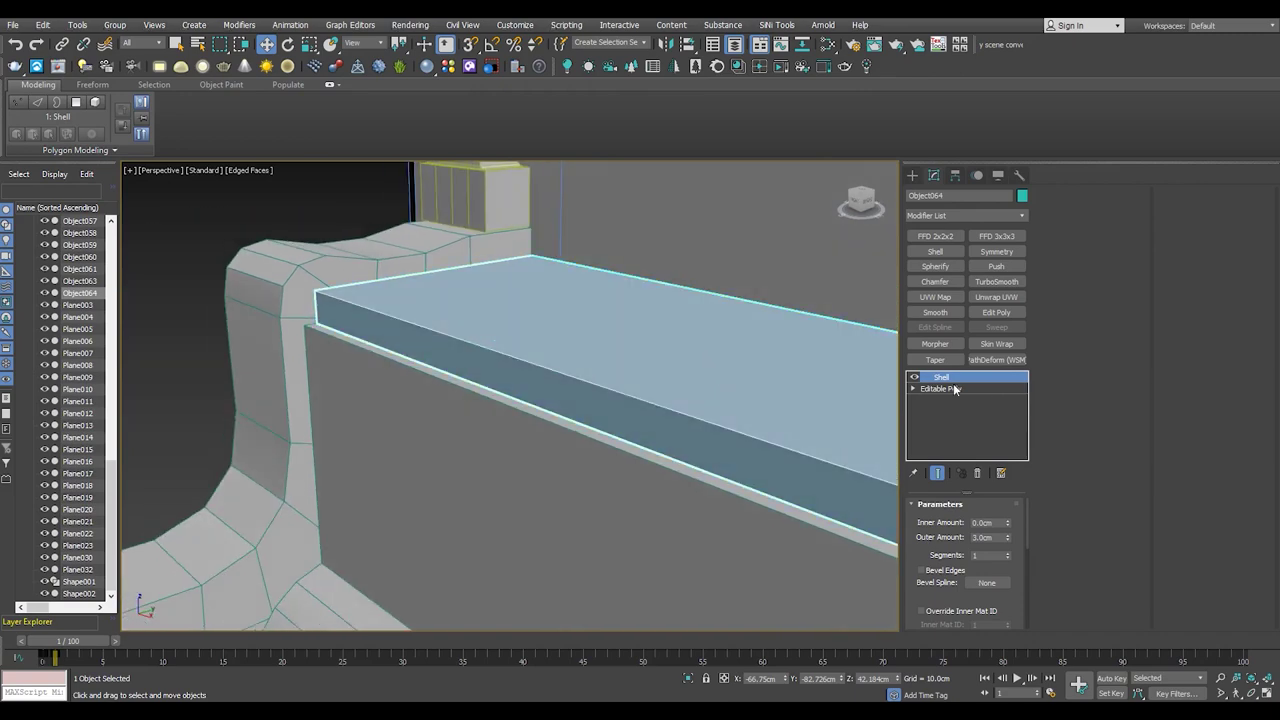
key("alt+w")
key("alt+w")
- Draw a circle over the key-cover board's side profile in wireframe
key("z")
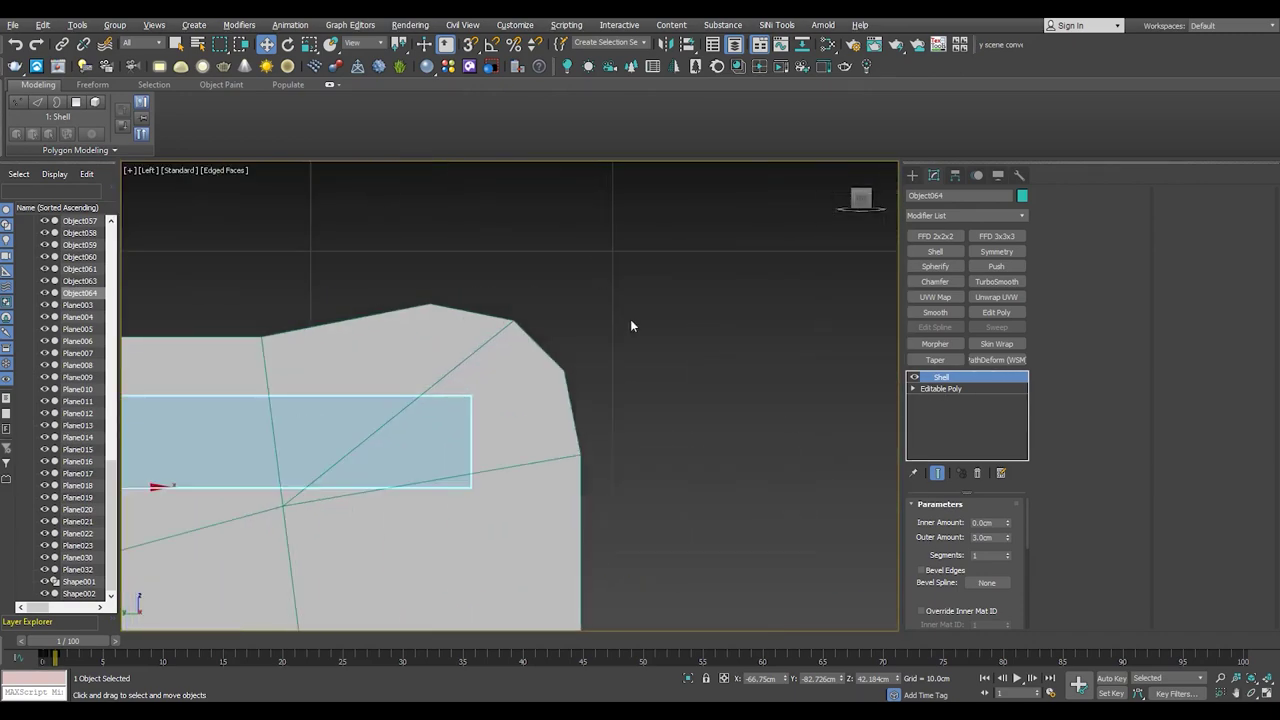
left_click(631, 326)
left_click(927, 194)
left_click(937, 280)
key("F3")
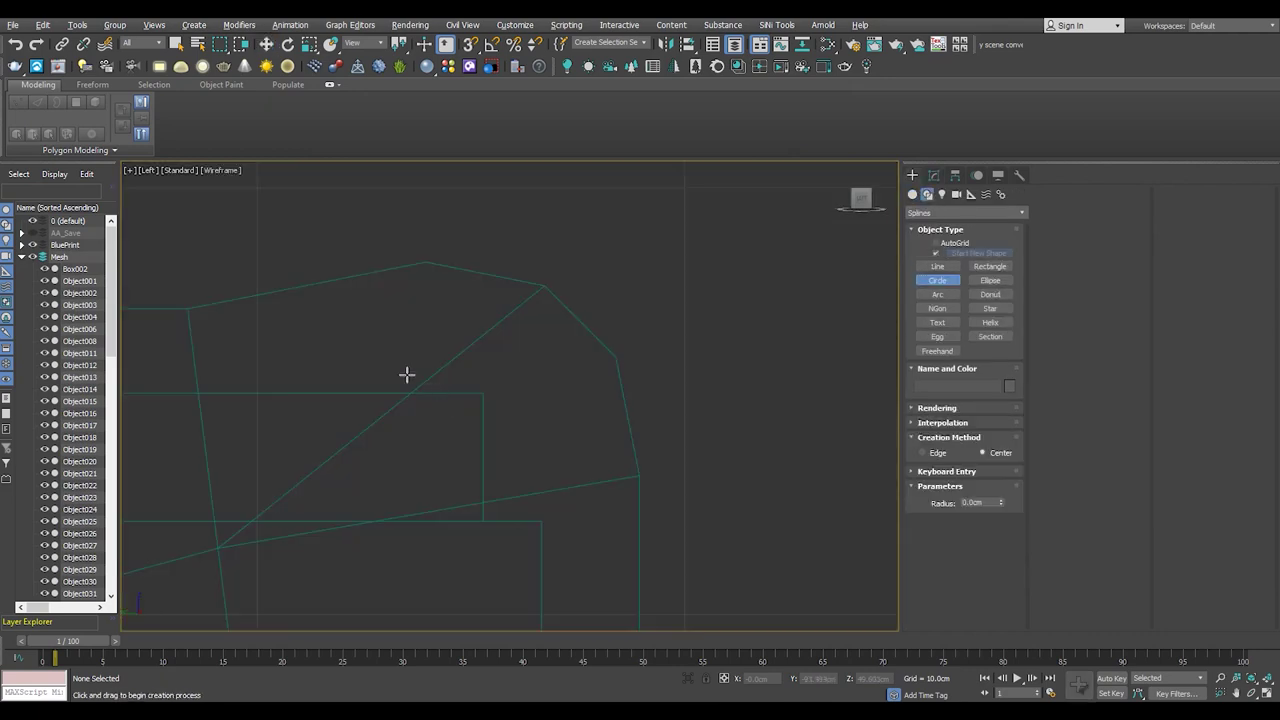
left_click_drag(502, 468, 502, 468)
key("w")
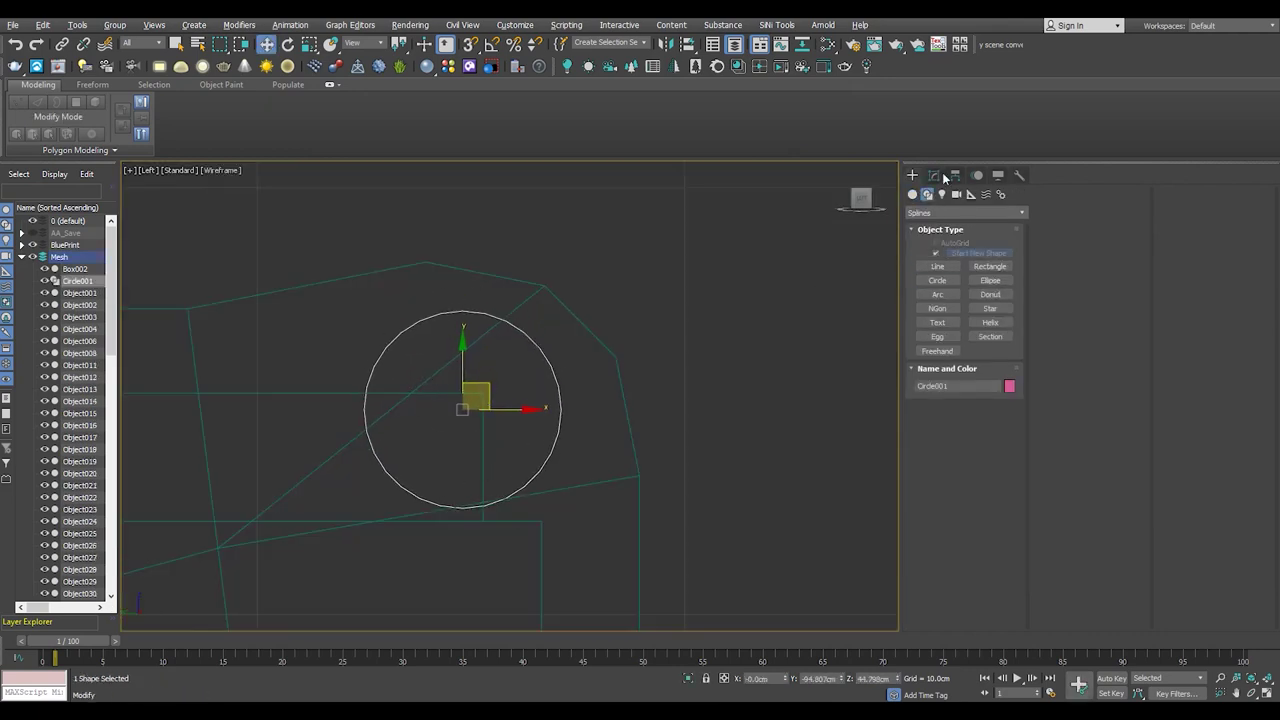
- Set the circle's Interpolation Steps to 1, turning it into an octagon
left_click(944, 177)
left_click(980, 519)
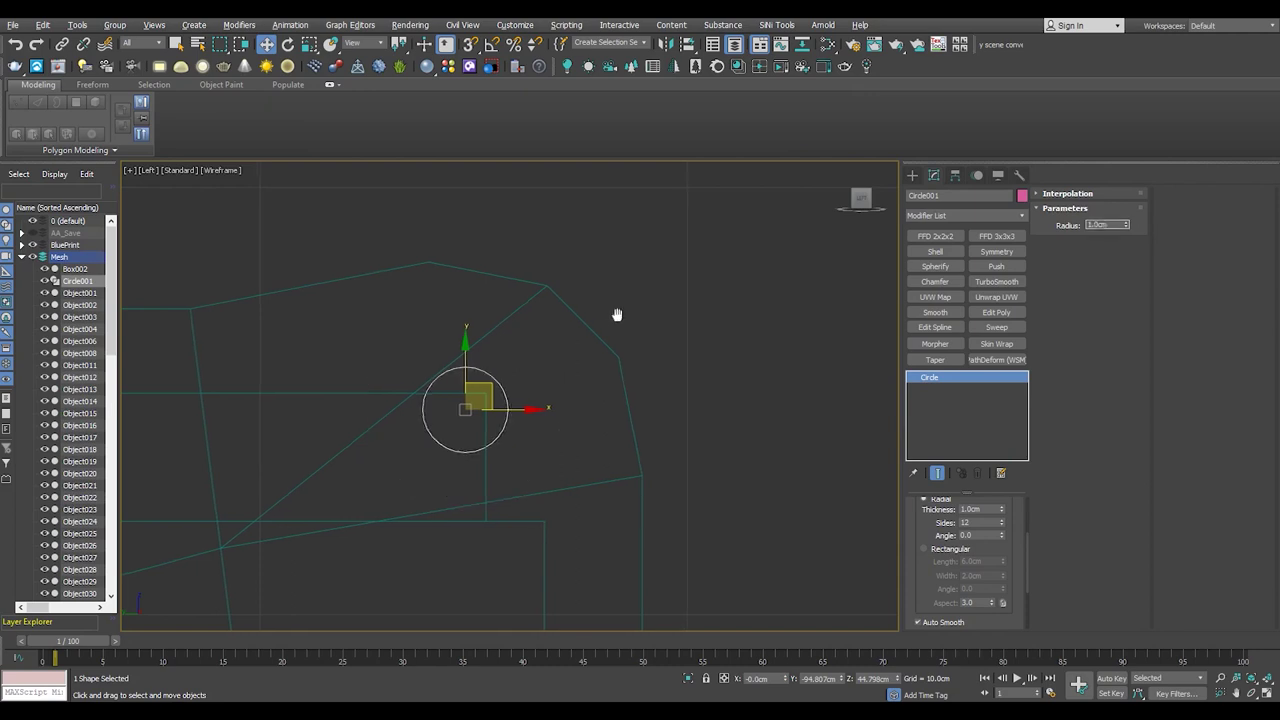
double_click(1082, 203)
type("1")
key("Return")
left_click(666, 273)
left_click(561, 367)
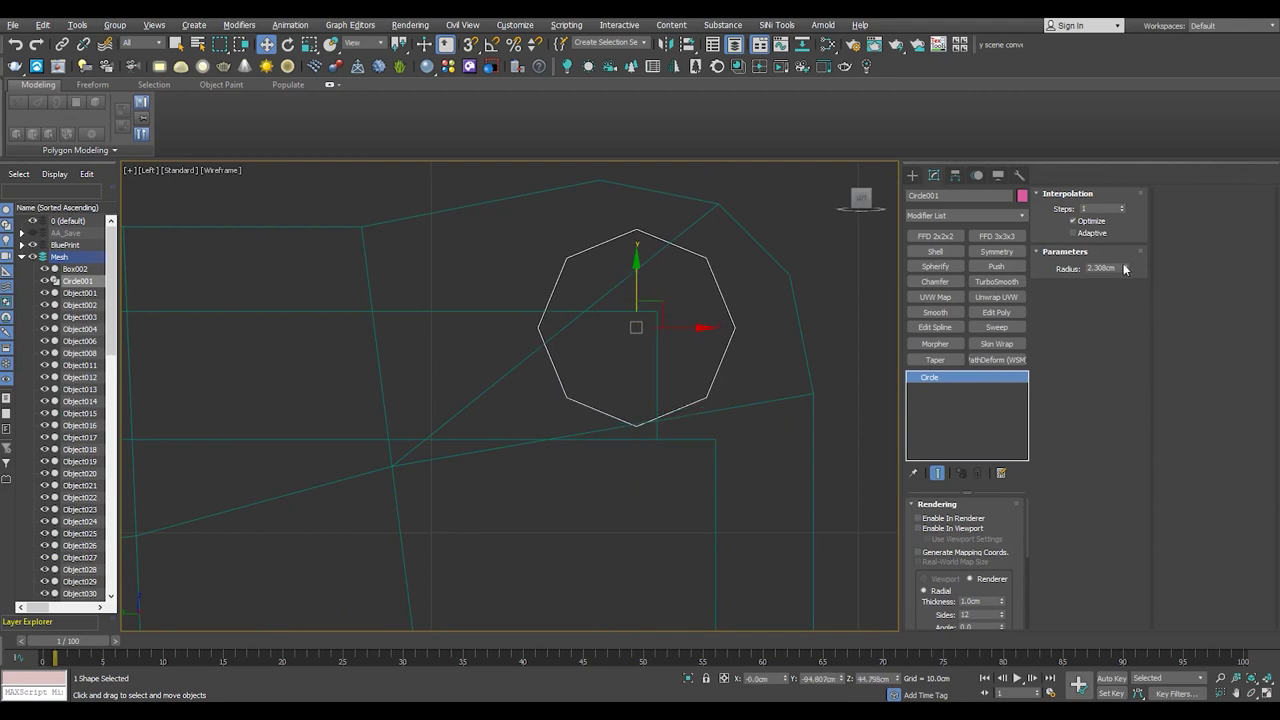
- Turn on vertex snapping while framing the octagon
scroll(637, 256, "up", 2)
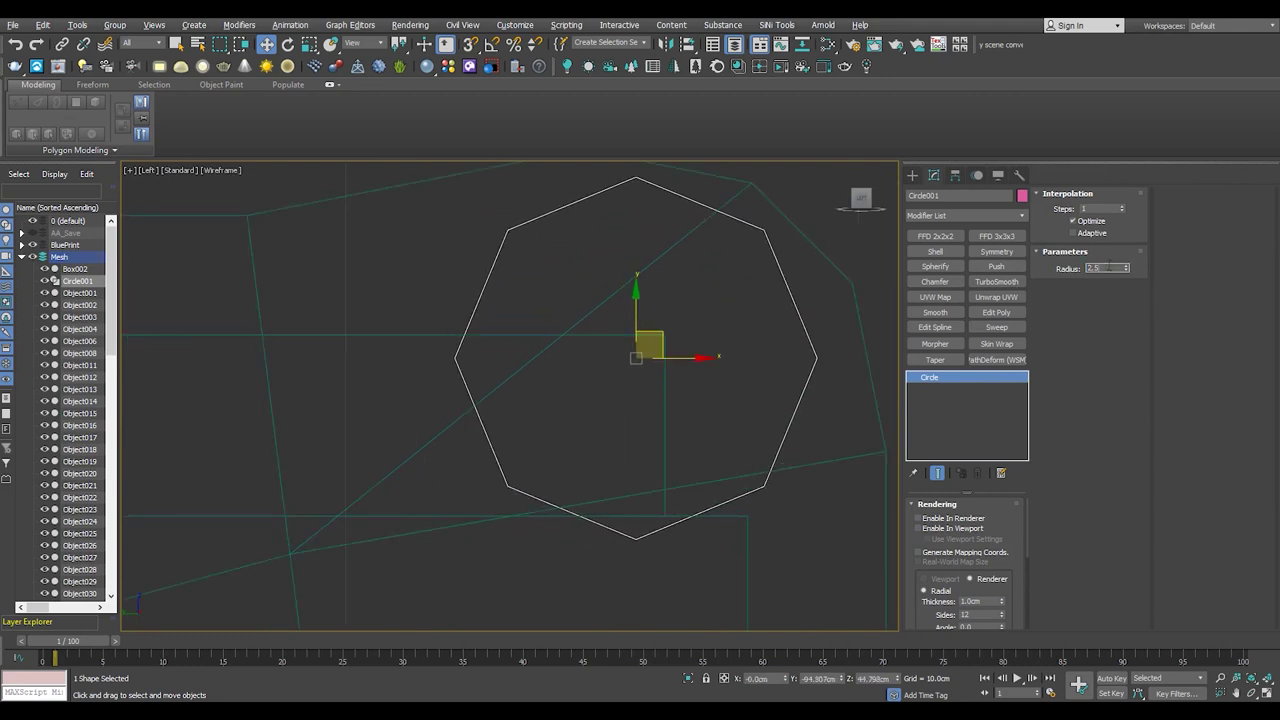
middle_click_drag(766, 322, 716, 331)
scroll(640, 420, "down", 1)
scroll(632, 406, "down", 1)
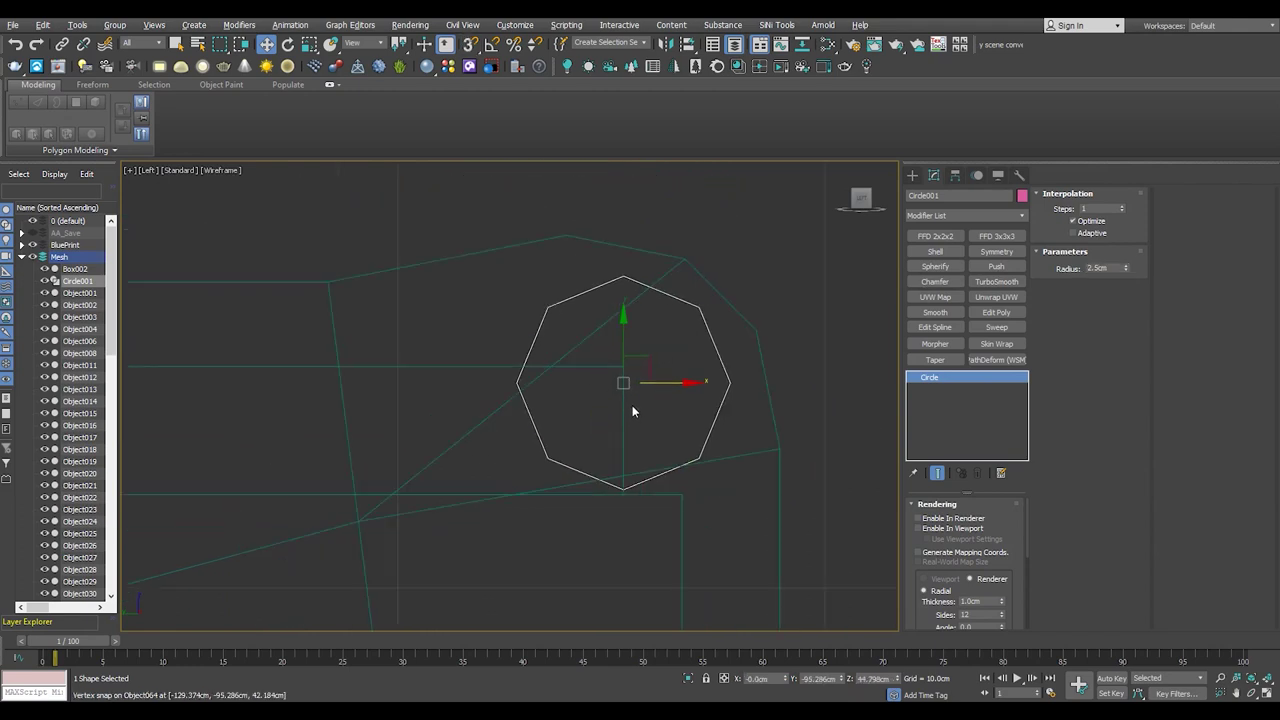
scroll(603, 440, "up", 4)
key("s")
scroll(644, 540, "down", 3)
- Check the circle at the piano corner in perspective, then maximize the Left view
key("p")
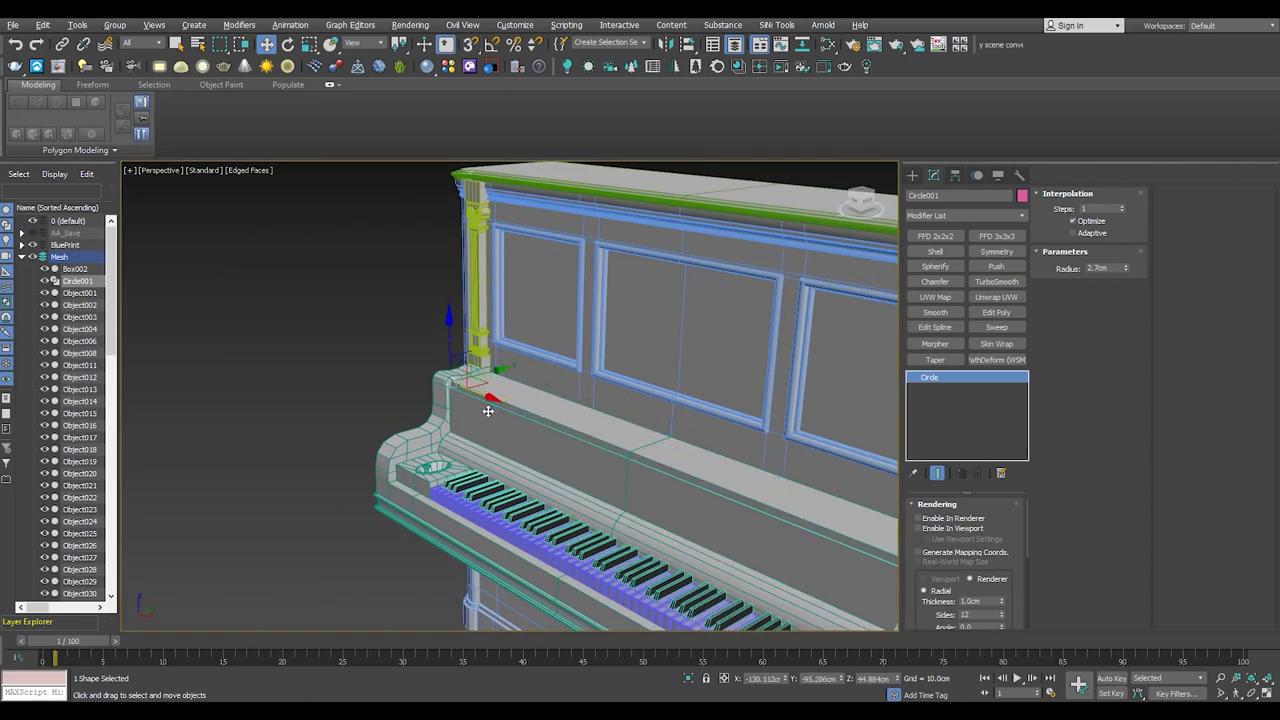
key("z")
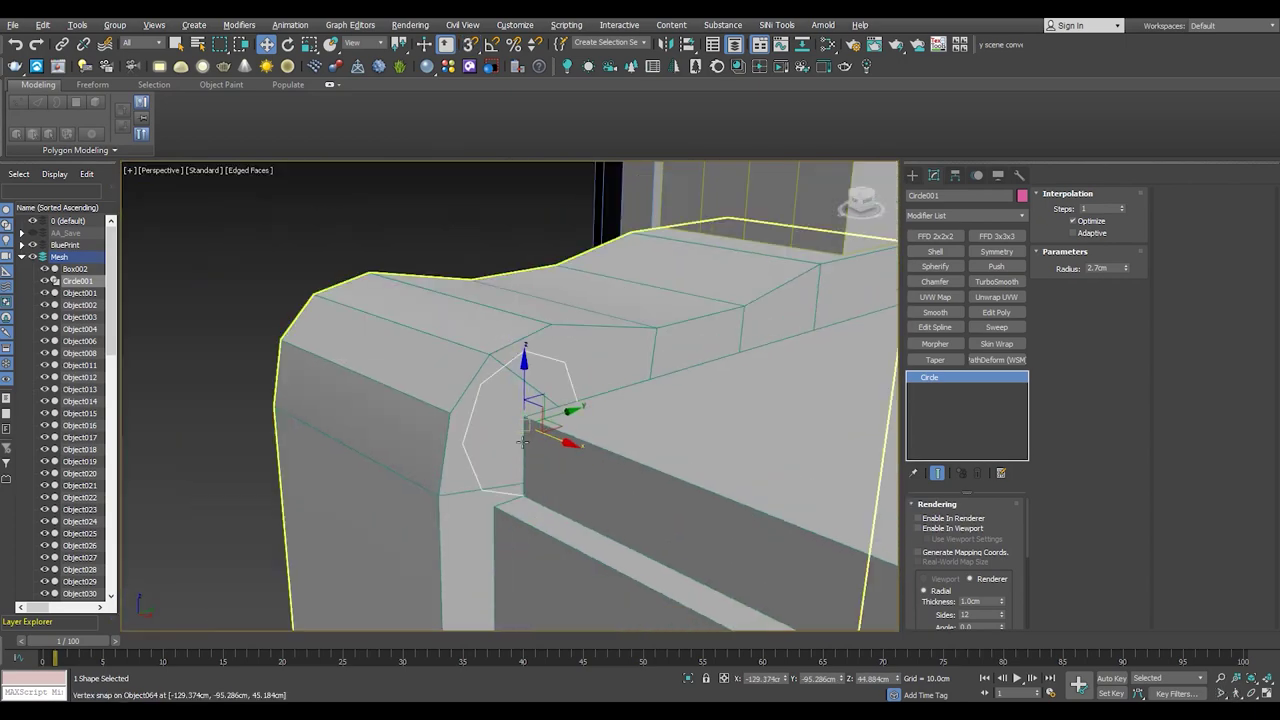
middle_click_drag(522, 441, 480, 422, "alt")
scroll(470, 441, "up", 2)
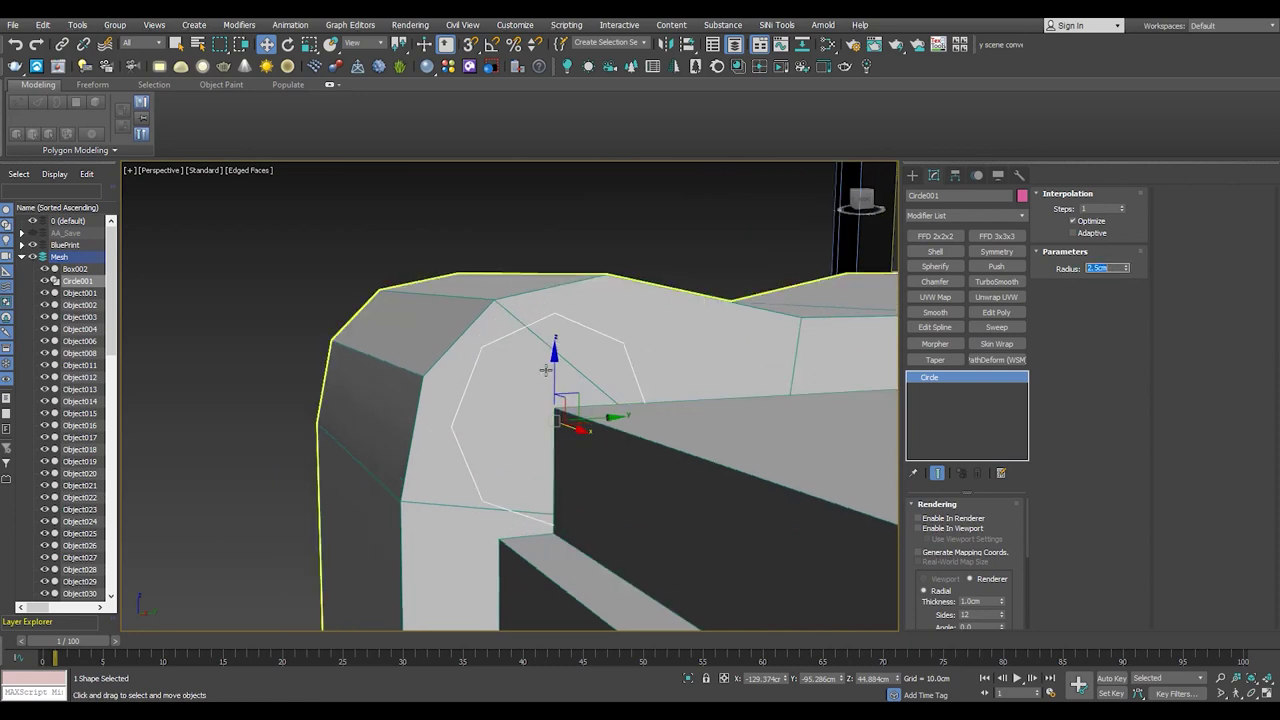
key("alt+w")
right_click(304, 525)
key("alt+w")
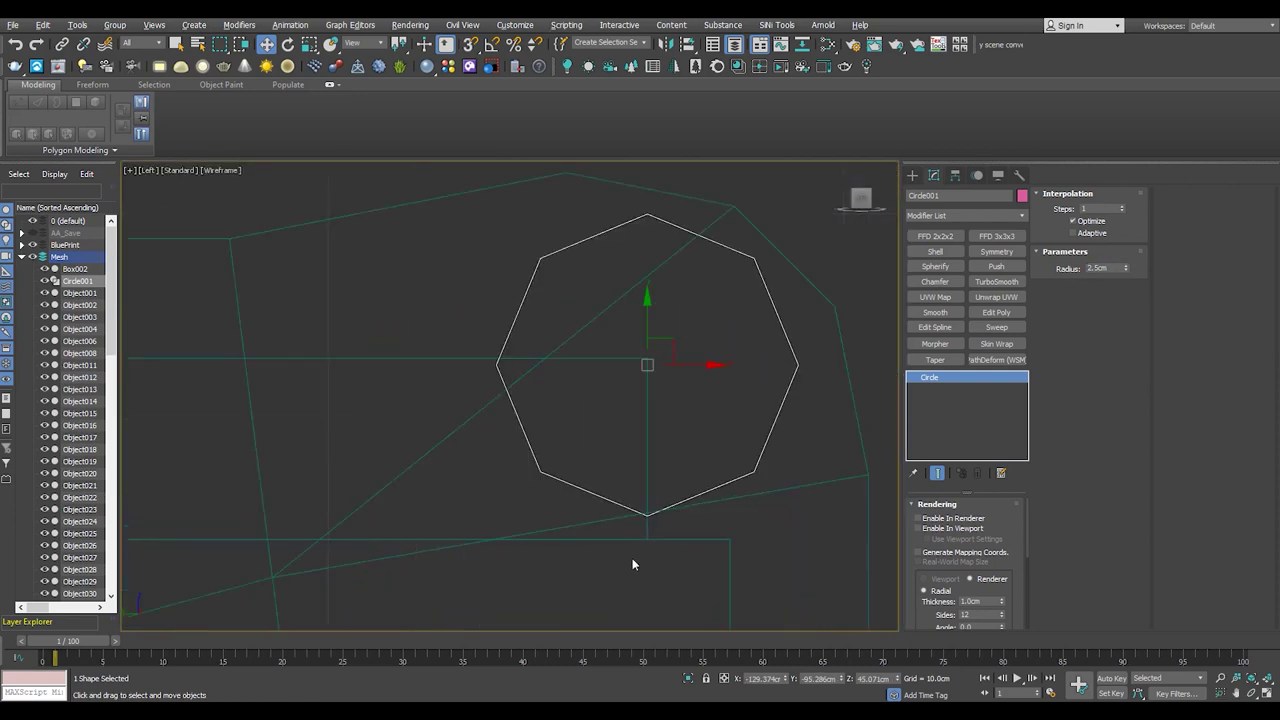
scroll(540, 428, "down", 3)
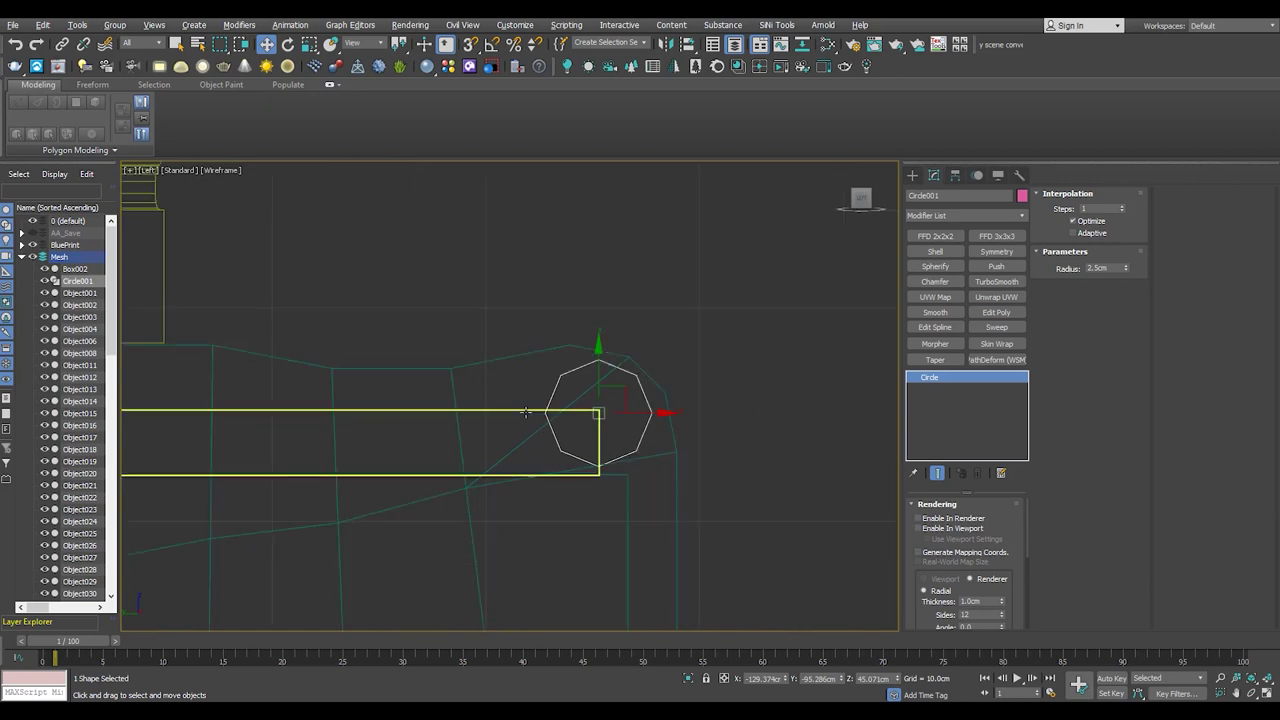
scroll(606, 428, "up", 1)
- Add an Edit Poly modifier to the circle and select the octagon's bottom vertex
left_click(912, 176)
left_click(934, 176)
left_click(996, 312)
scroll(588, 447, "up", 1)
key("1")
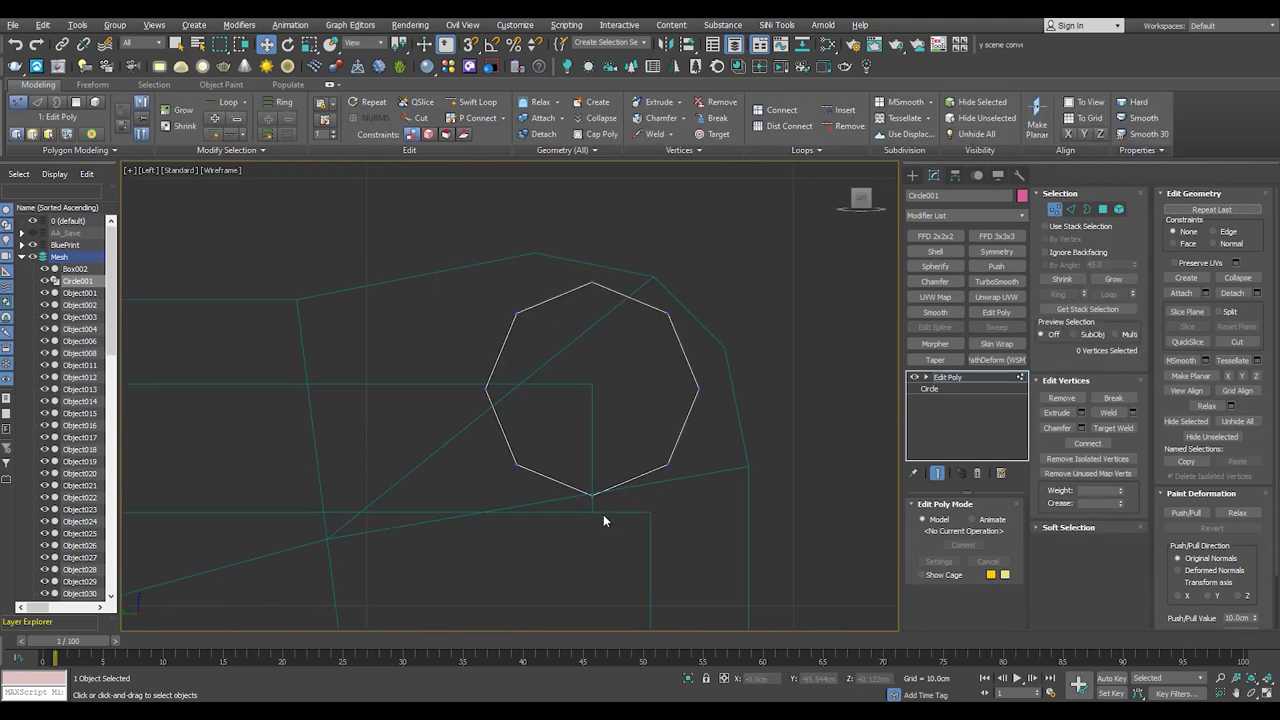
left_click(600, 485)
scroll(600, 485, "up", 2)
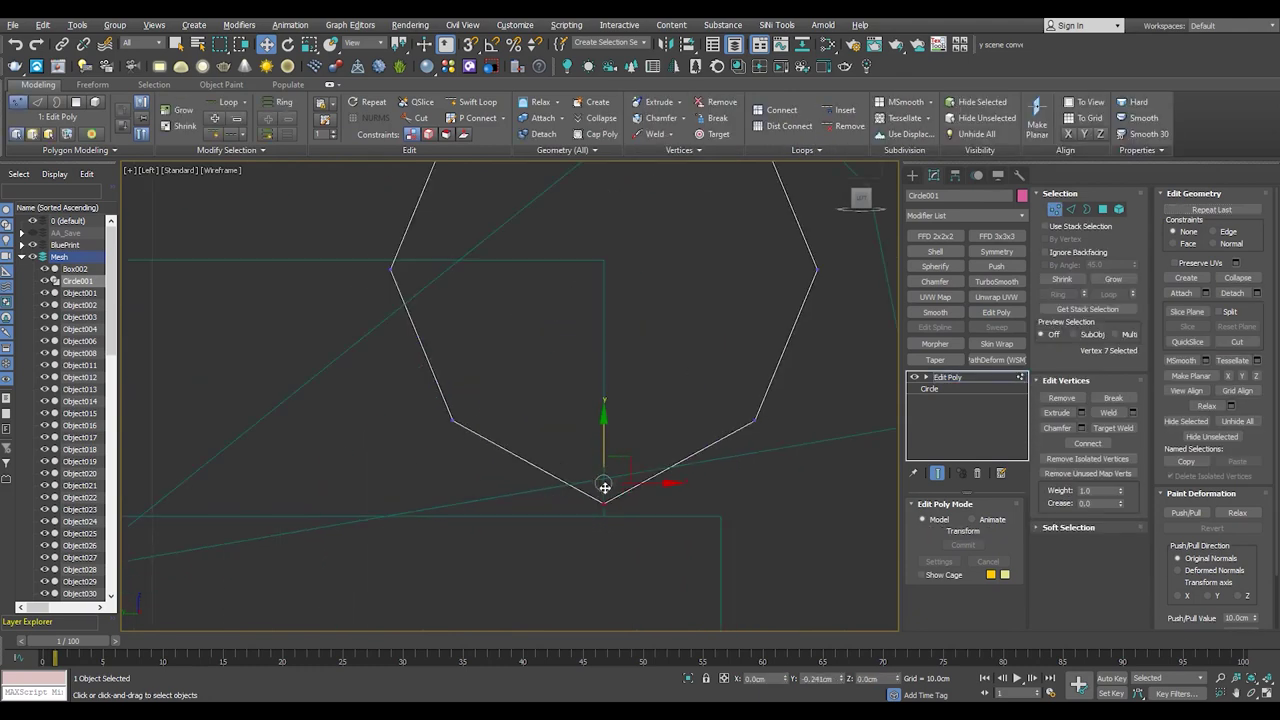
scroll(580, 430, "down", 2)
left_click(947, 377)
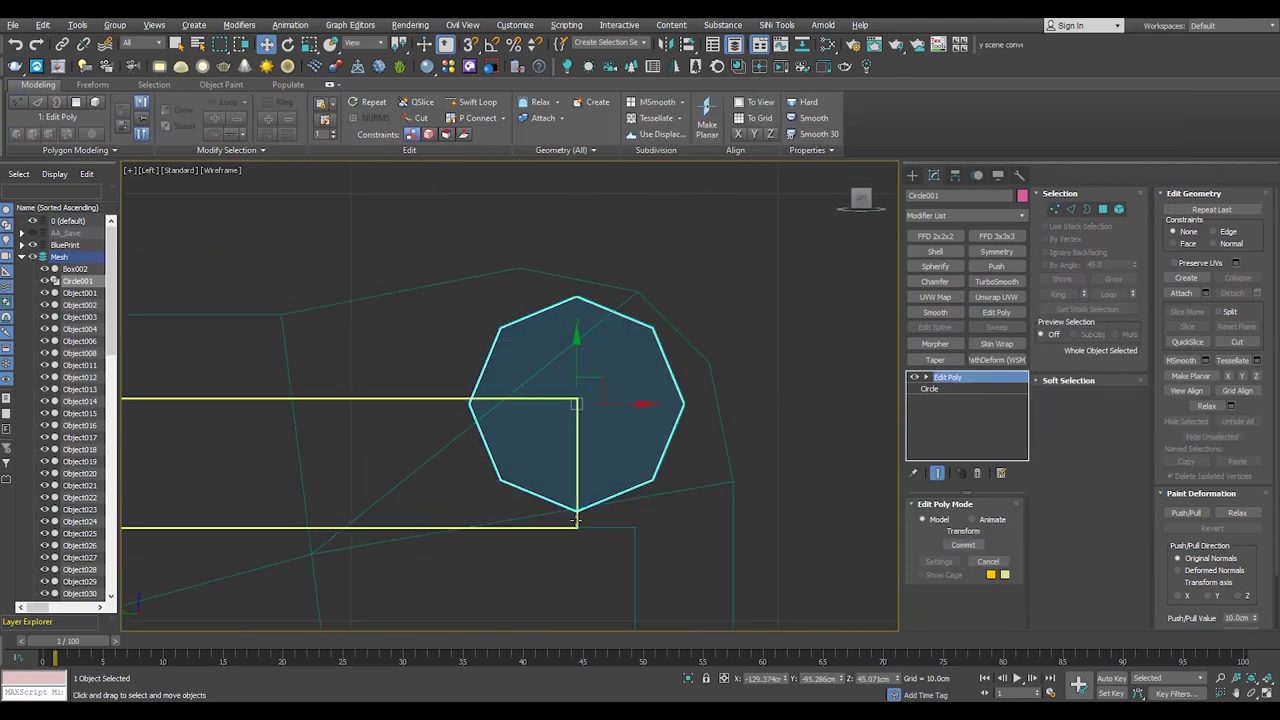
- Switch to Object064's vertices for moving and select the octagon's open border
left_click(576, 519)
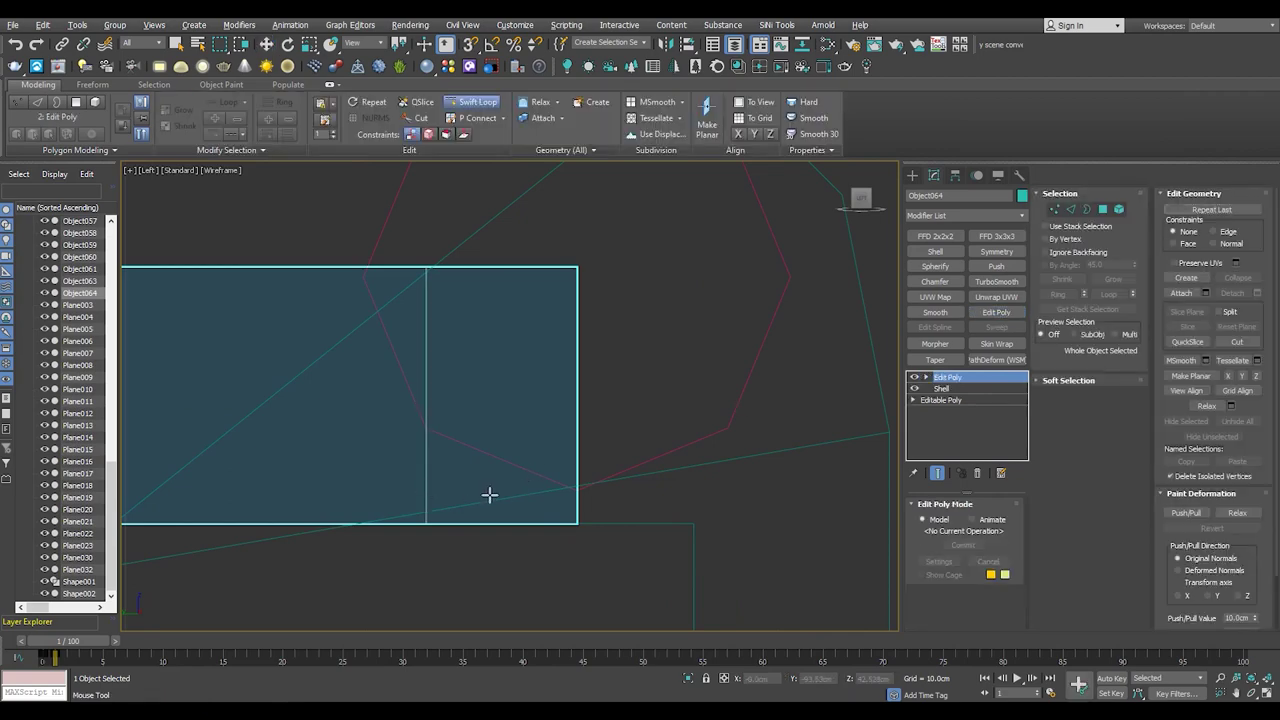
key("1")
key("w")
key("p")
scroll(640, 515, "down", 3)
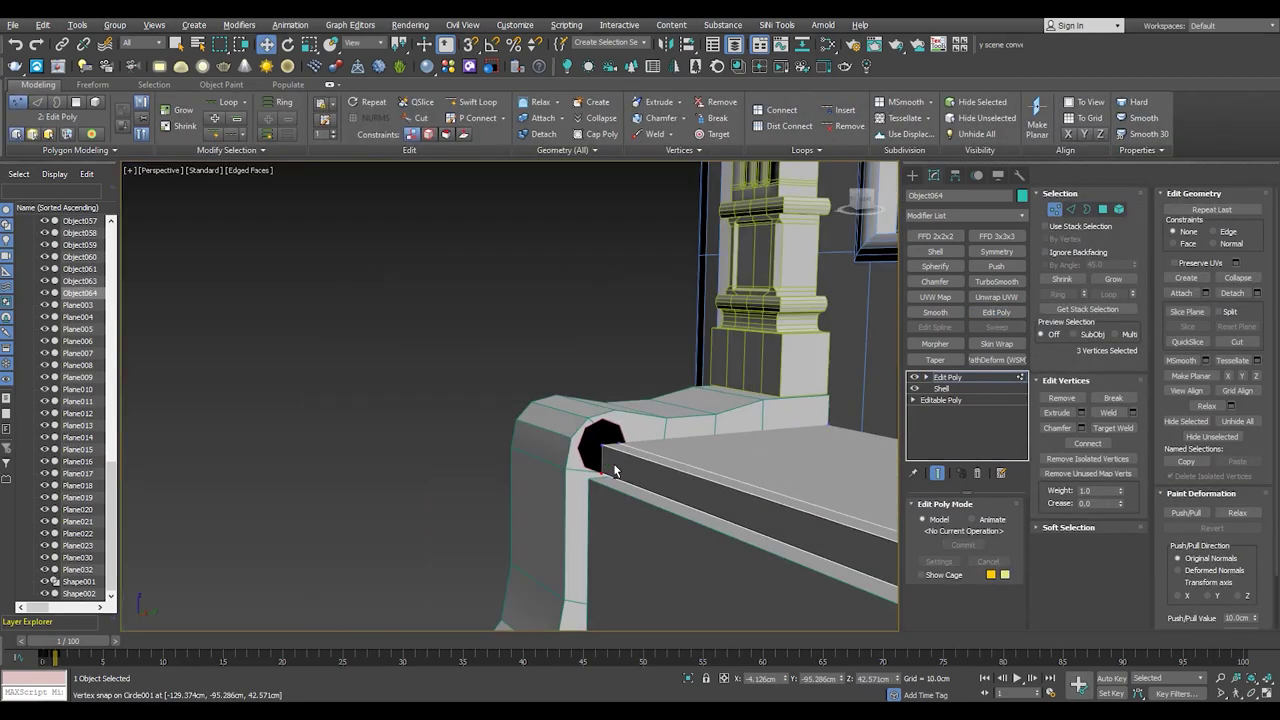
mouse_move(615, 473)
middle_mouse_down("alt")
mouse_move(600, 480)
mouse_move(631, 505)
mouse_move(563, 521)
middle_mouse_up("alt")
left_click(620, 470)
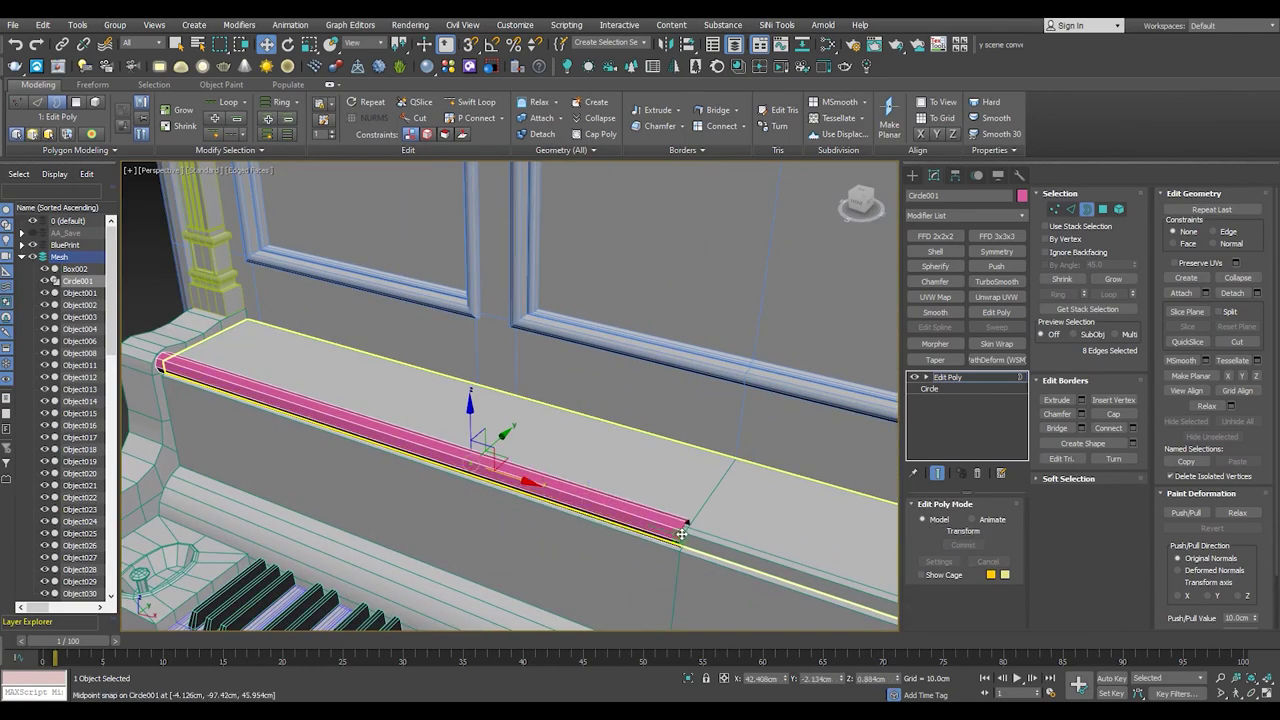
- Select the bar's top face and move it to widen the top into a flat board
middle_click_drag(680, 533, 481, 494, "alt")
scroll(263, 357, "up", 5)
mouse_move(263, 357)
middle_mouse_down("alt")
mouse_move(249, 365)
mouse_move(609, 366)
mouse_move(536, 365)
mouse_move(444, 339)
mouse_move(451, 275)
middle_mouse_up("alt")
key("F3")
key("F3")
key("F3")
key("4")
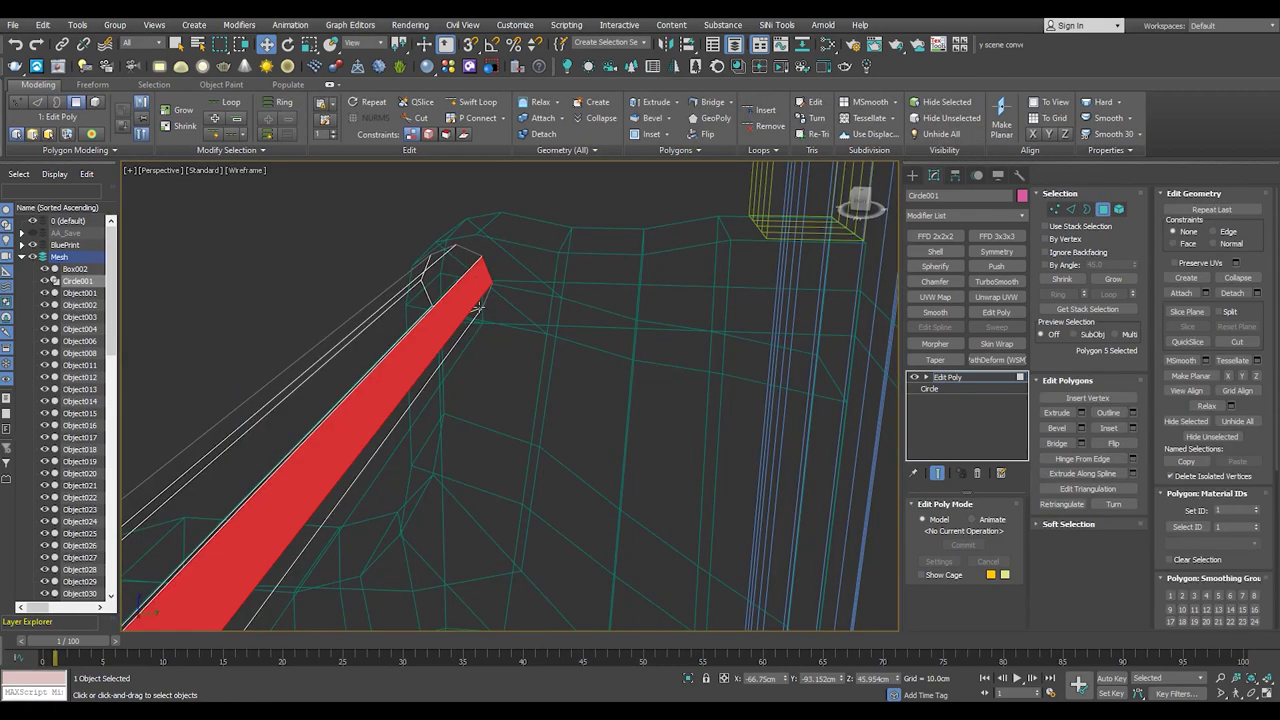
left_click(474, 311, "ctrl")
key("F3")
key("q")
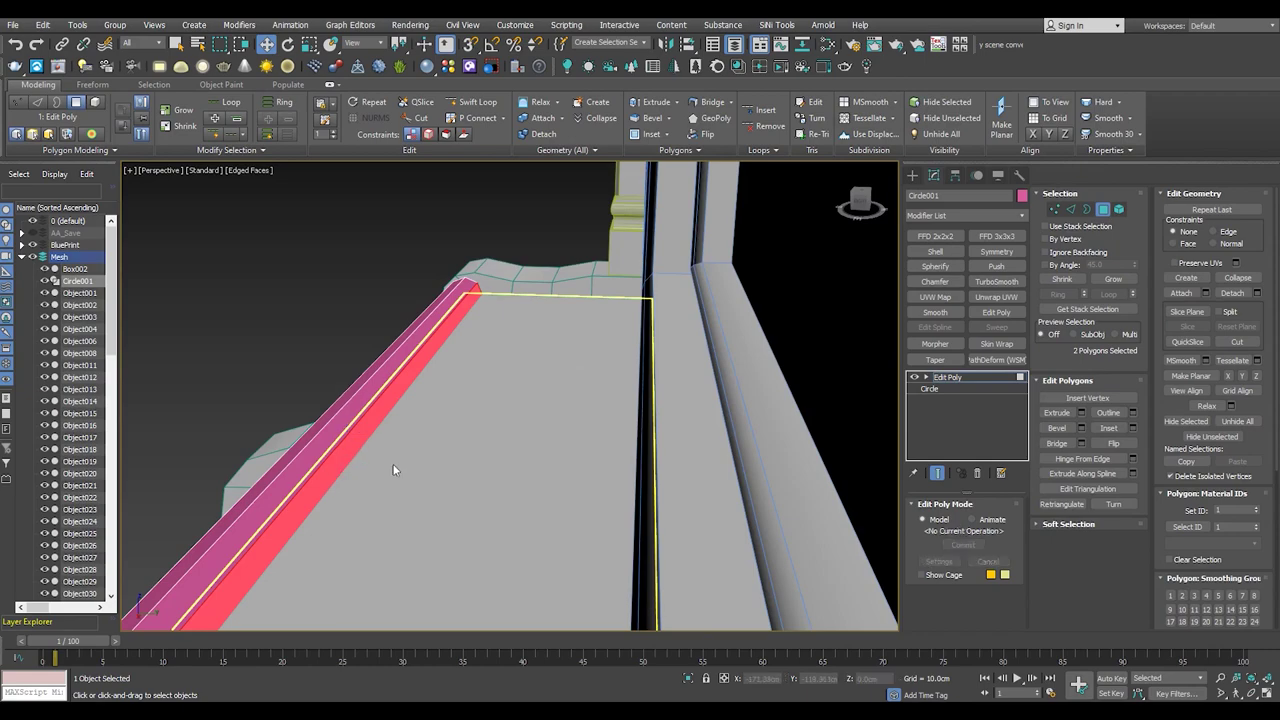
left_click_drag(394, 462, 520, 465)
- Select the bar's end face and check the profile in the Left view
scroll(520, 465, "down", 3)
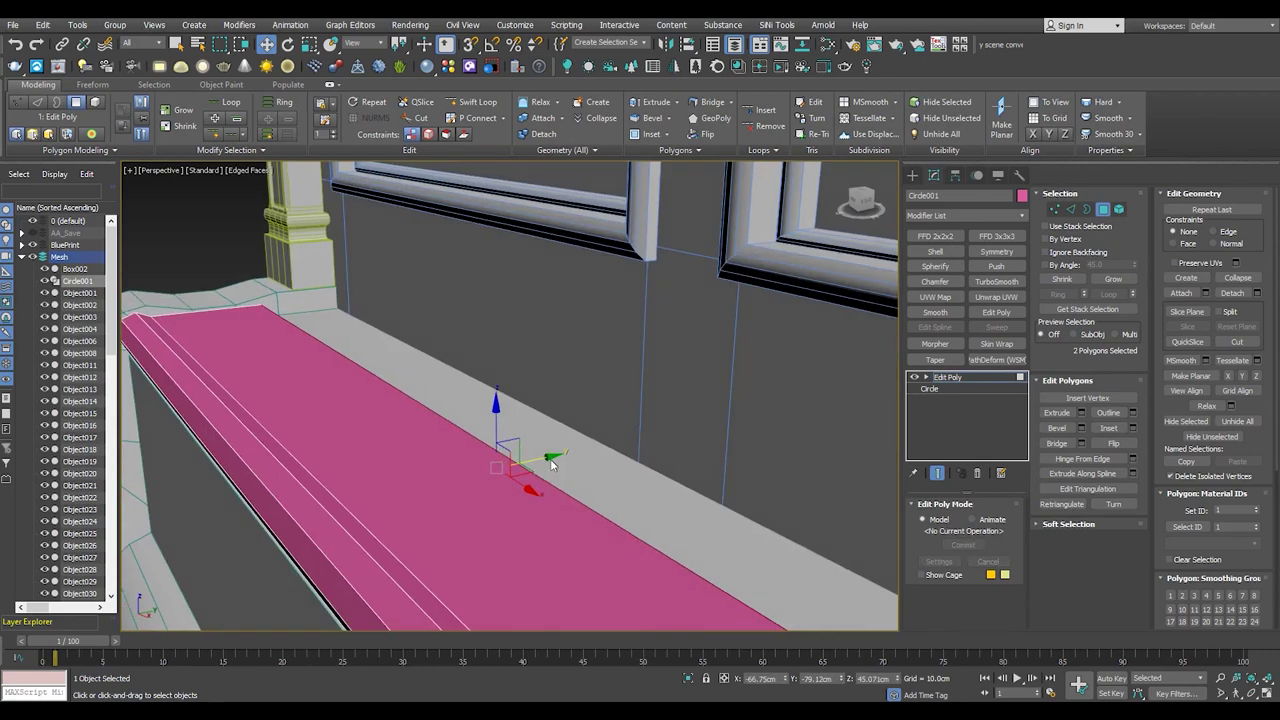
mouse_move(520, 465)
middle_mouse_down("alt")
mouse_move(328, 316)
mouse_move(450, 280)
middle_mouse_up("alt")
scroll(548, 389, "up", 5)
key("F3")
left_click(548, 389)
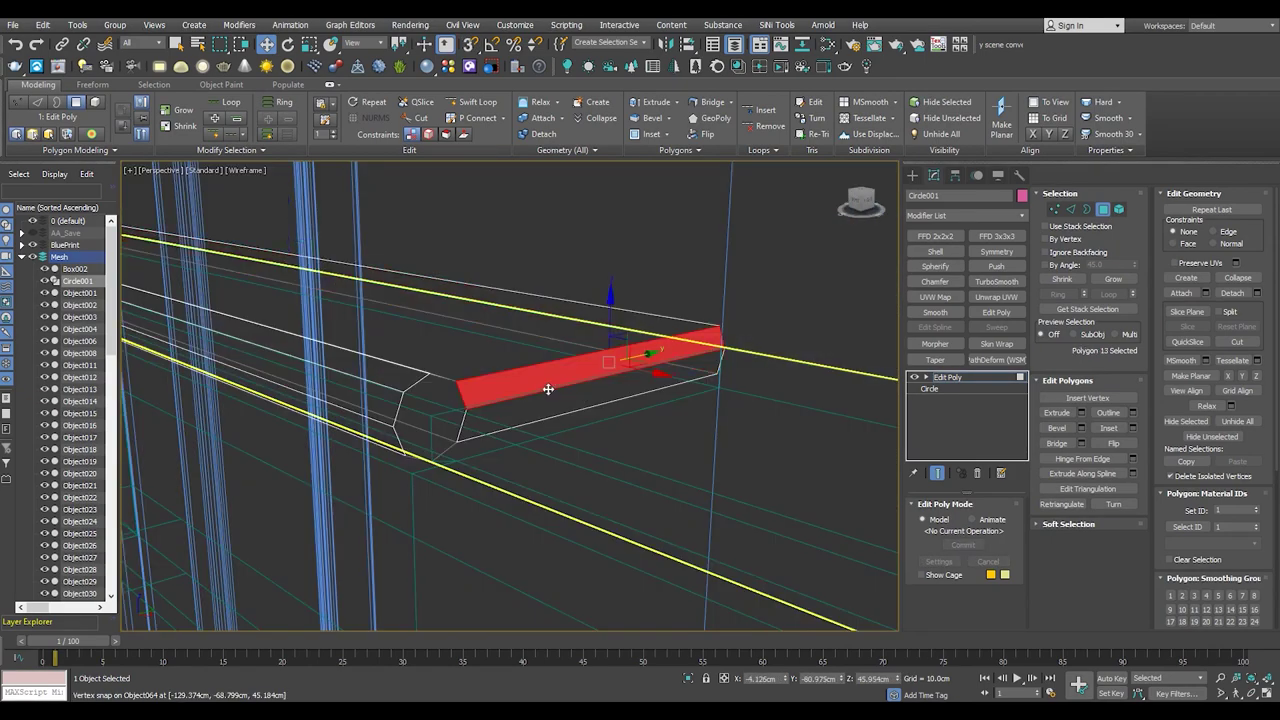
key("F3")
key("l")
key("F3")
scroll(409, 459, "down", 3)
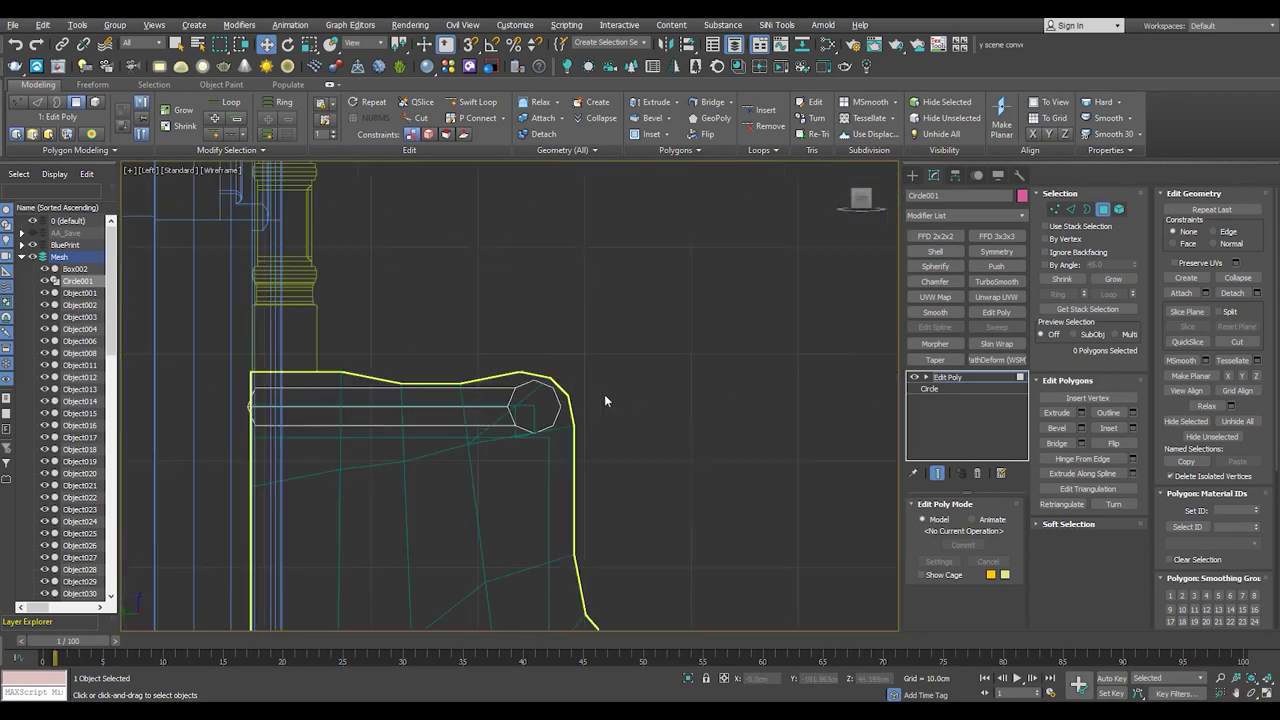
scroll(575, 393, "up", 4)
- Clear the face selection, restore shaded display and leave sub-object editing
key("1")
scroll(575, 393, "up", 2)
key("alt+w")
key("alt+w")
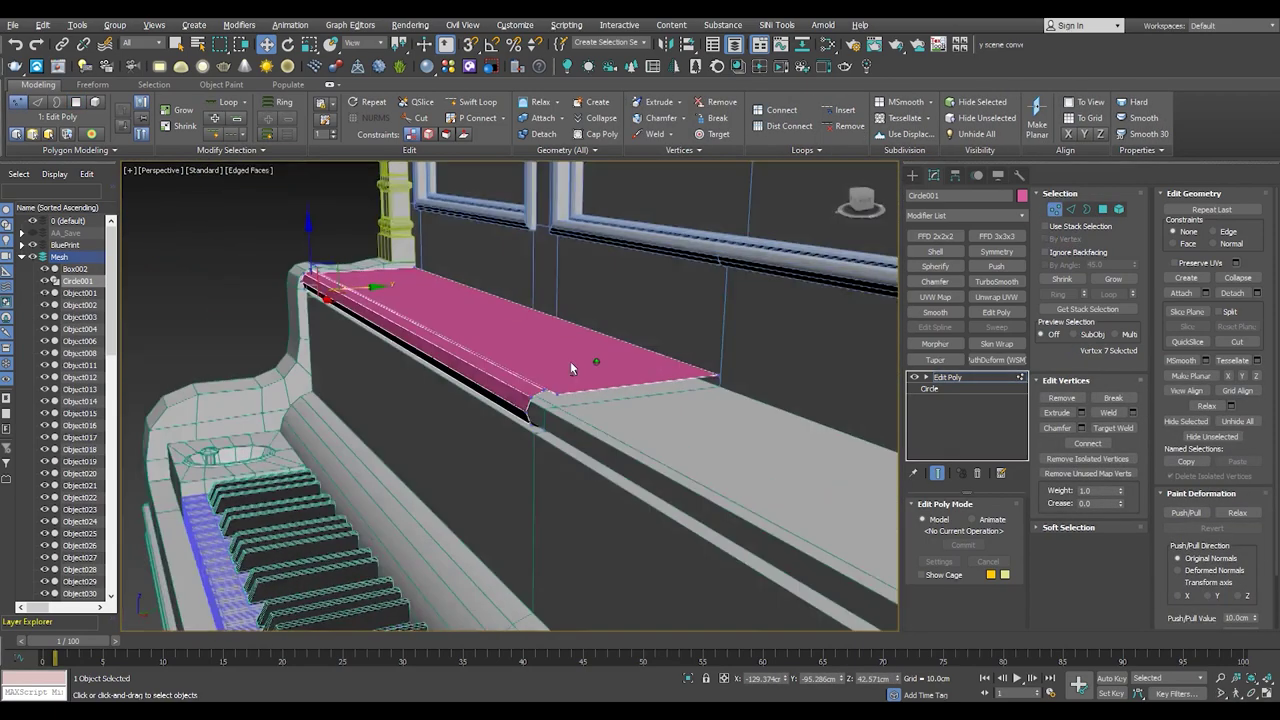
key("F3")
key("4")
left_click(717, 397)
key("F3")
scroll(471, 357, "up", 1)
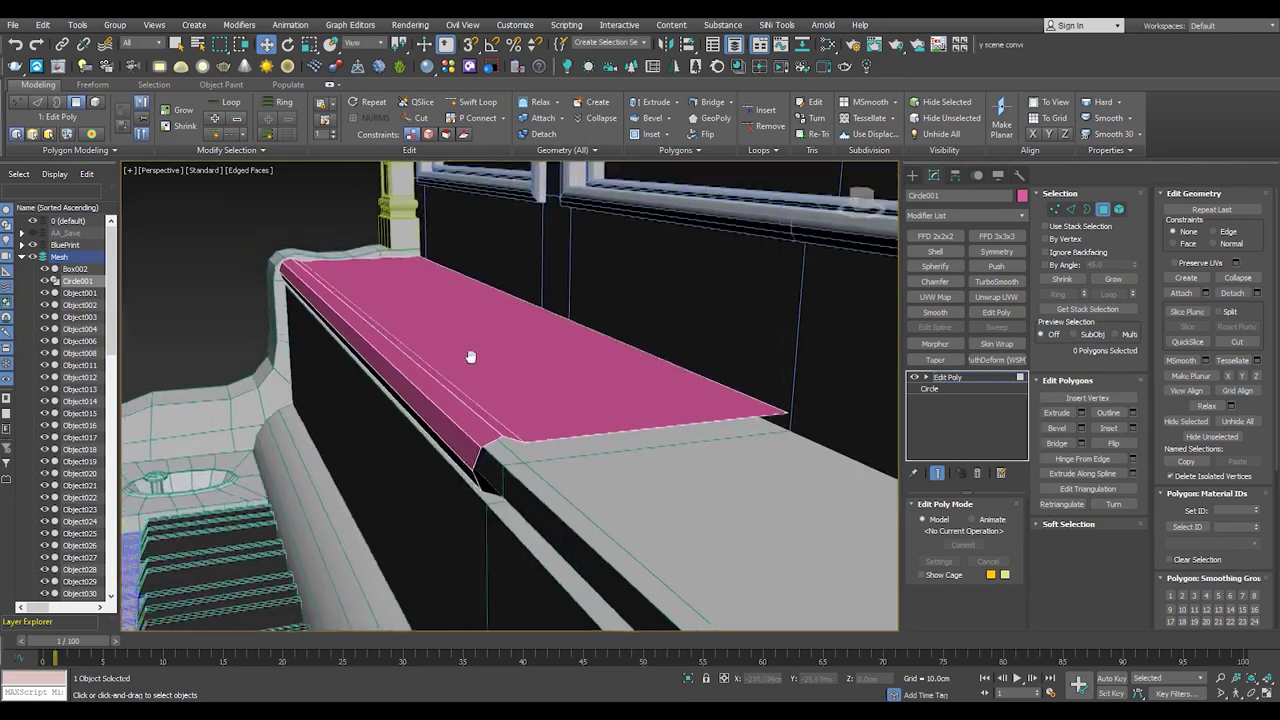
left_click(986, 379)
left_click_drag(618, 396, 618, 431)
- Add a Symmetry modifier to the molding with Mirror Axis Z
left_click(997, 251)
left_click(959, 530)
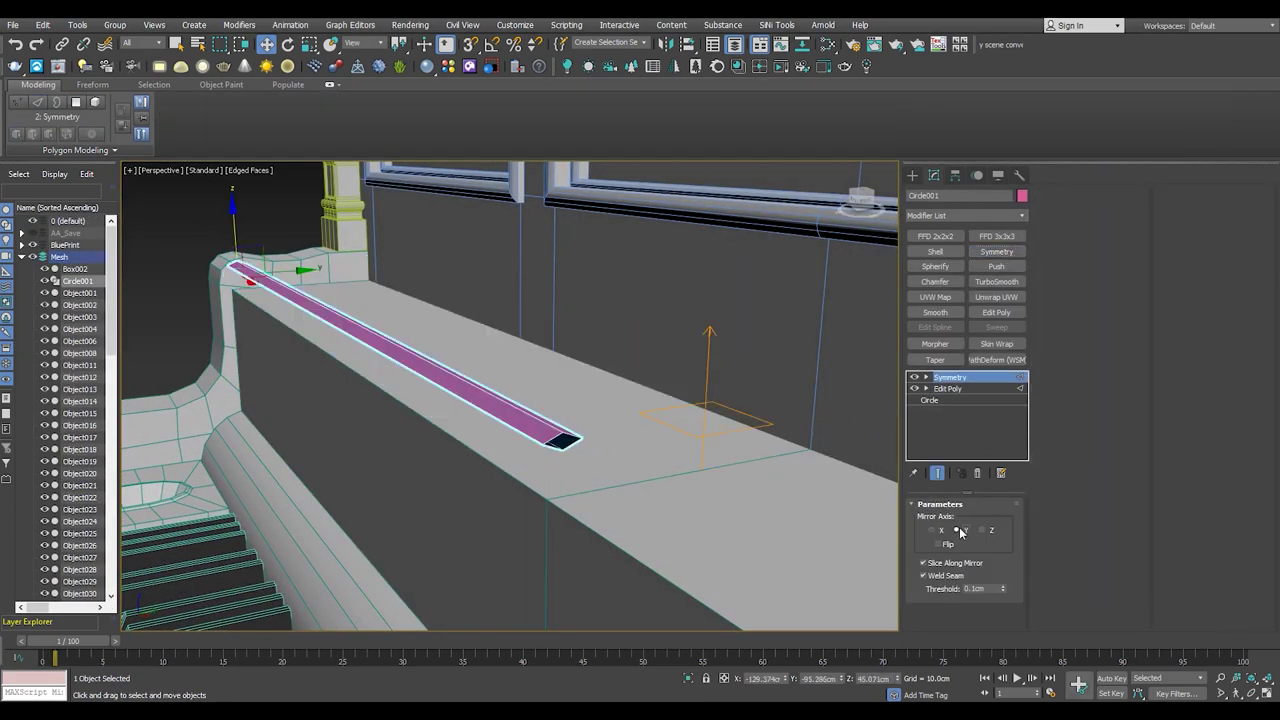
left_click(984, 531)
scroll(295, 292, "down", 2)
key("F4")
scroll(295, 292, "up", 3)
middle_click_drag(295, 292, 290, 288, "alt")
key("l")
key("F3")
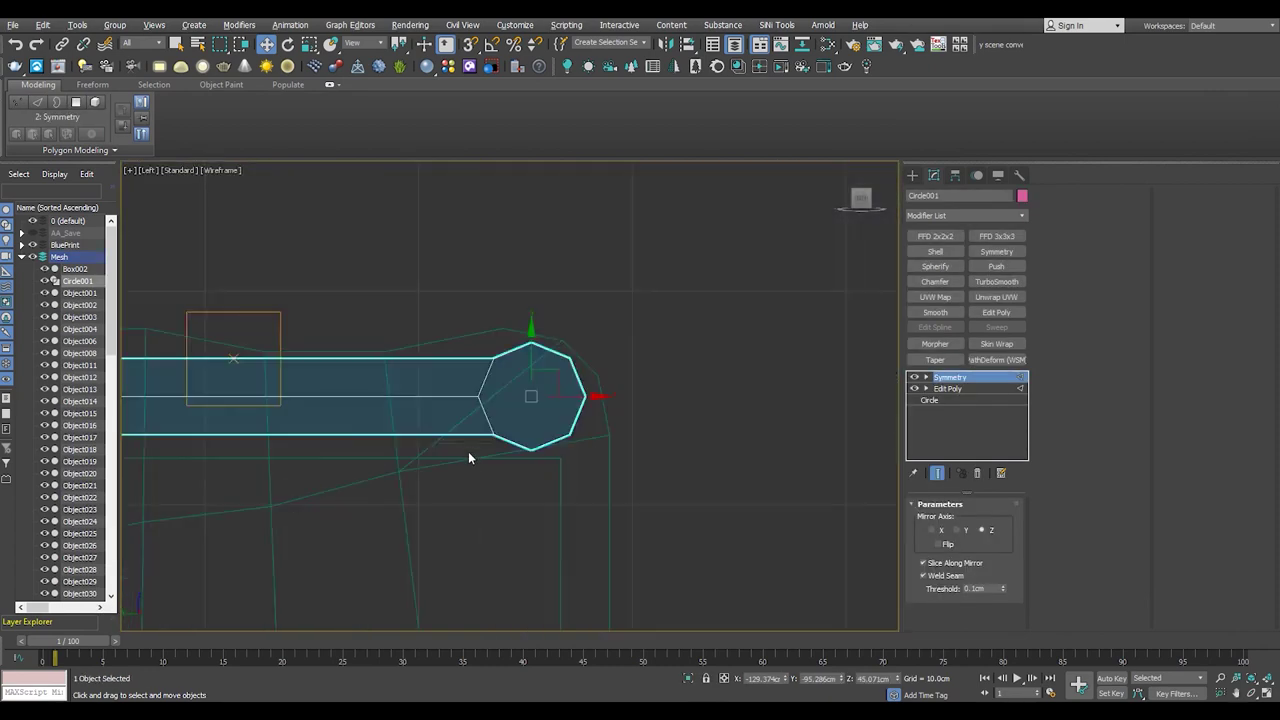
- Select the octagon profile's vertices in Edit Poly and scale them about 107% taller in Y
left_click(946, 390)
scroll(640, 400, "up", 3)
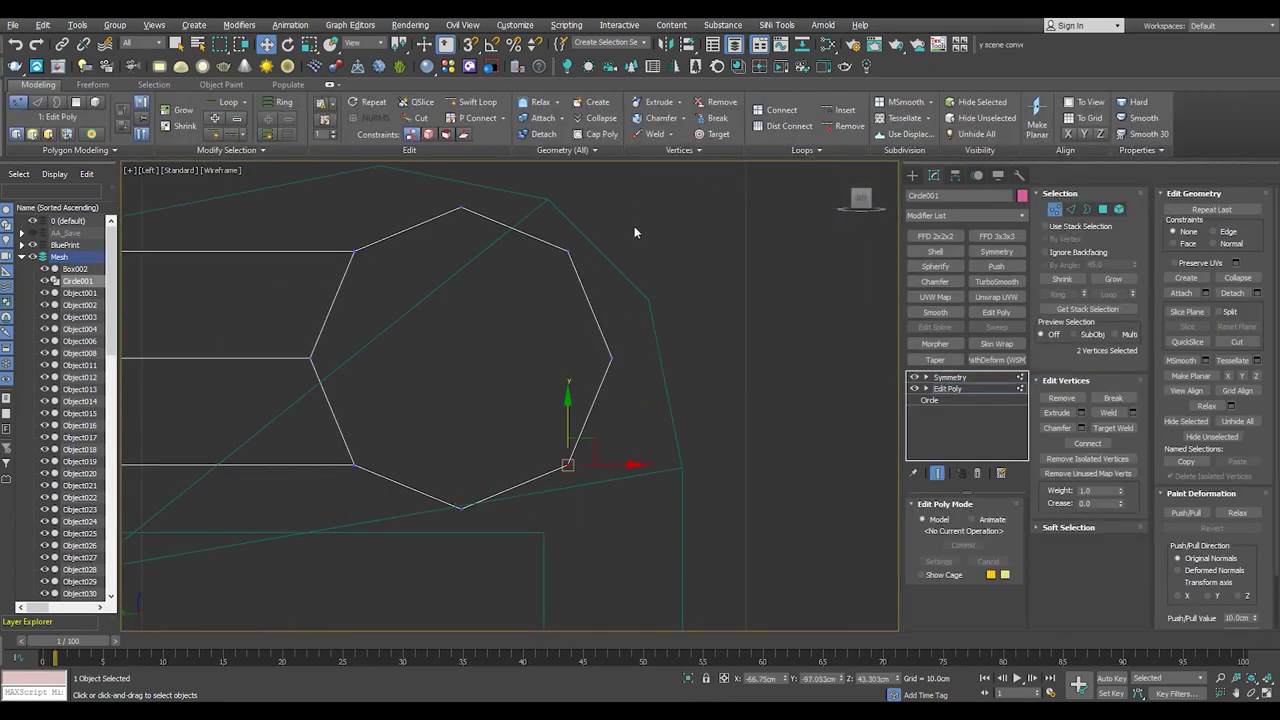
key("ctrl+z")
left_click_drag(665, 190, 285, 566)
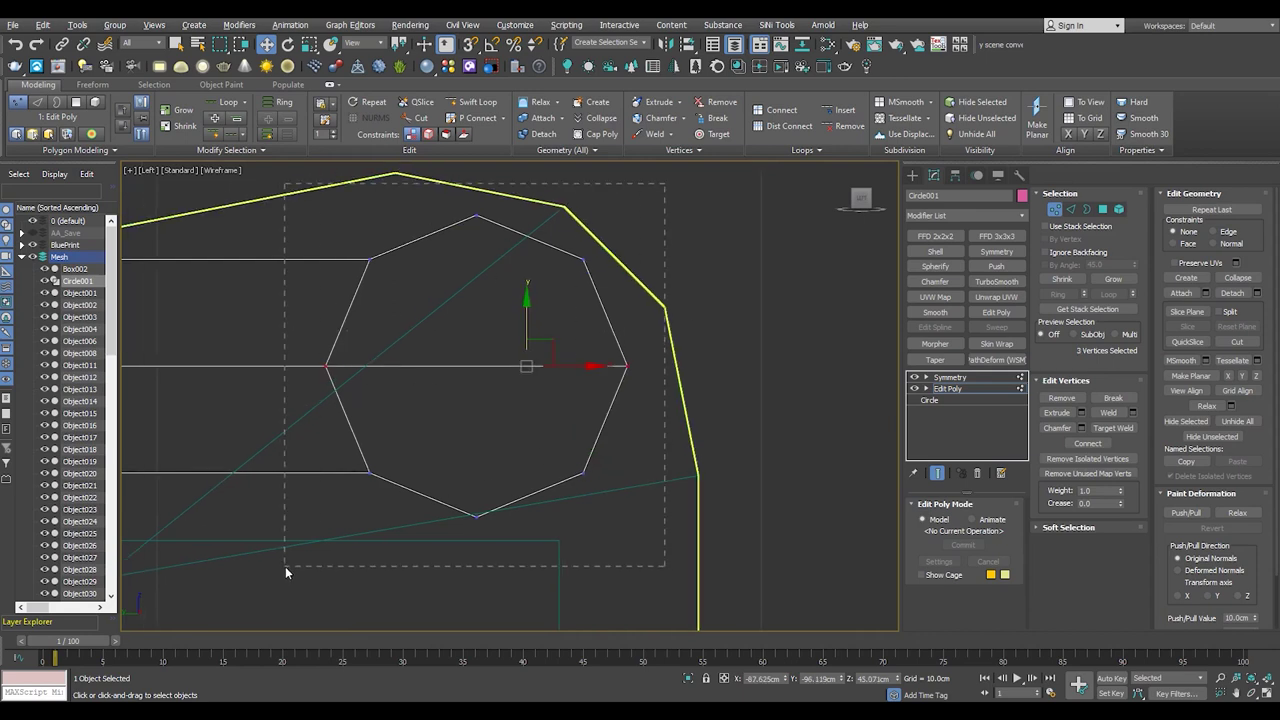
key("r")
left_click_drag(491, 294, 560, 376)
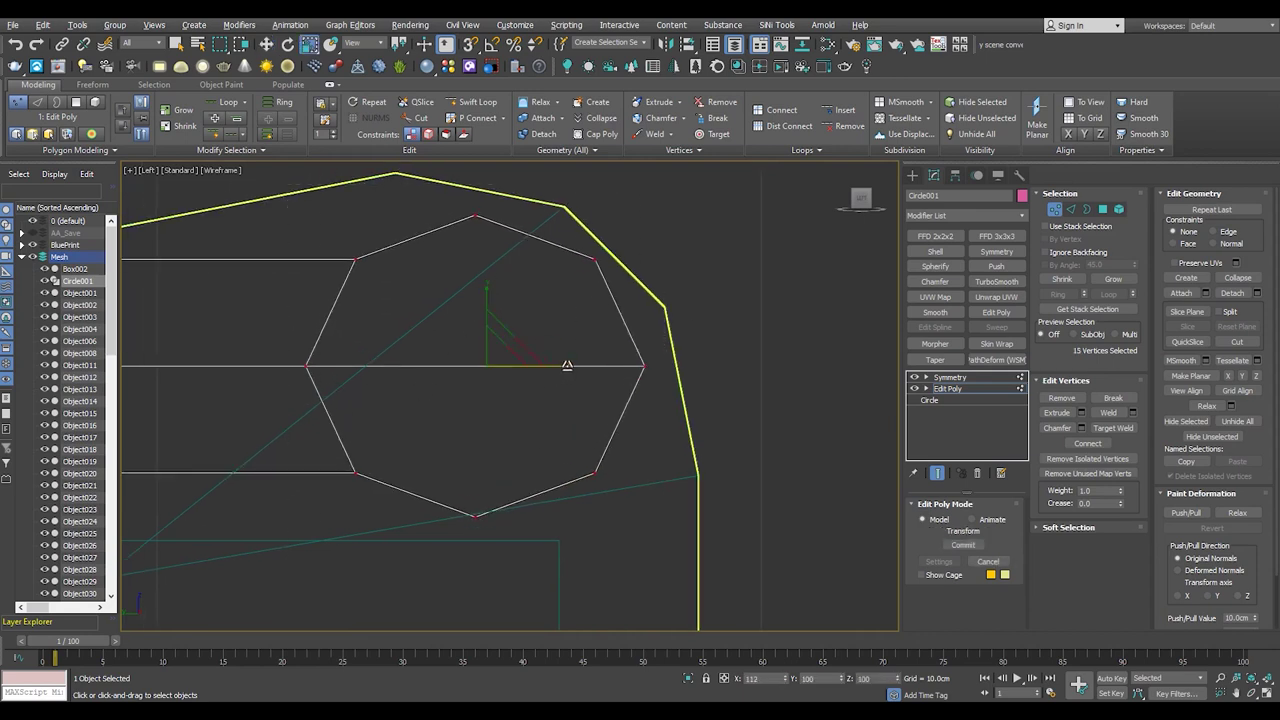
left_click_drag(489, 296, 489, 294)
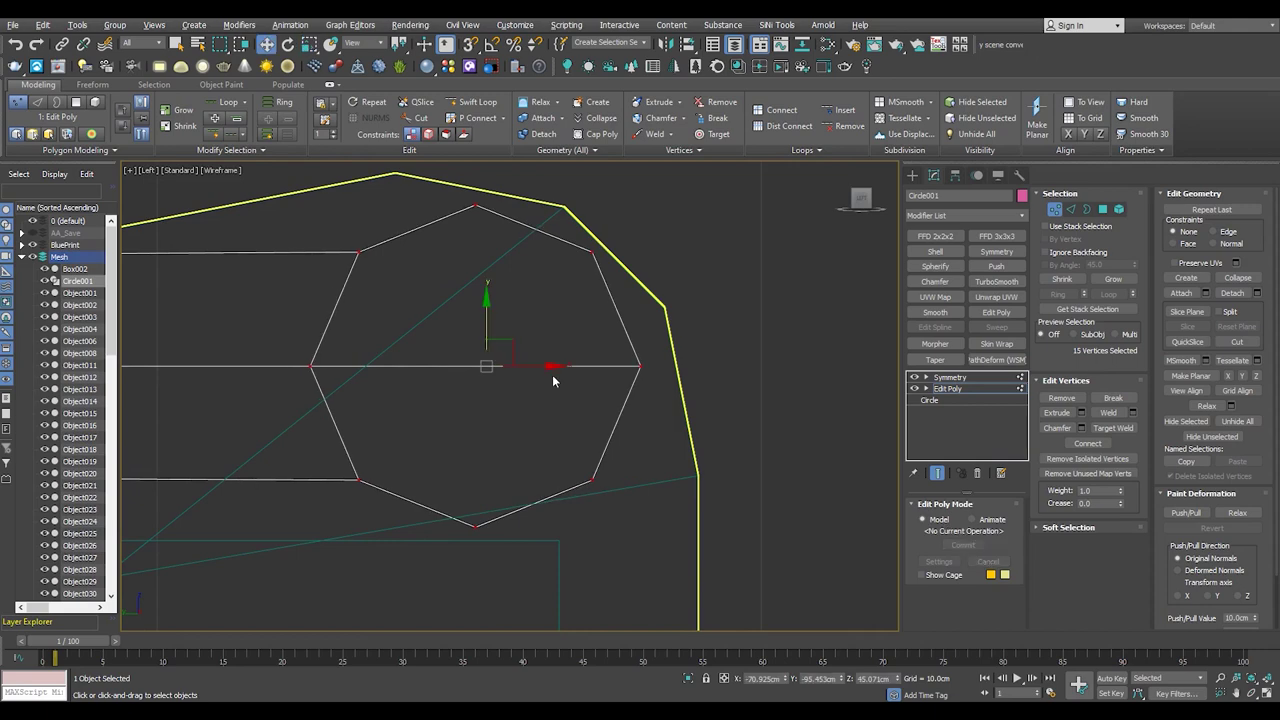
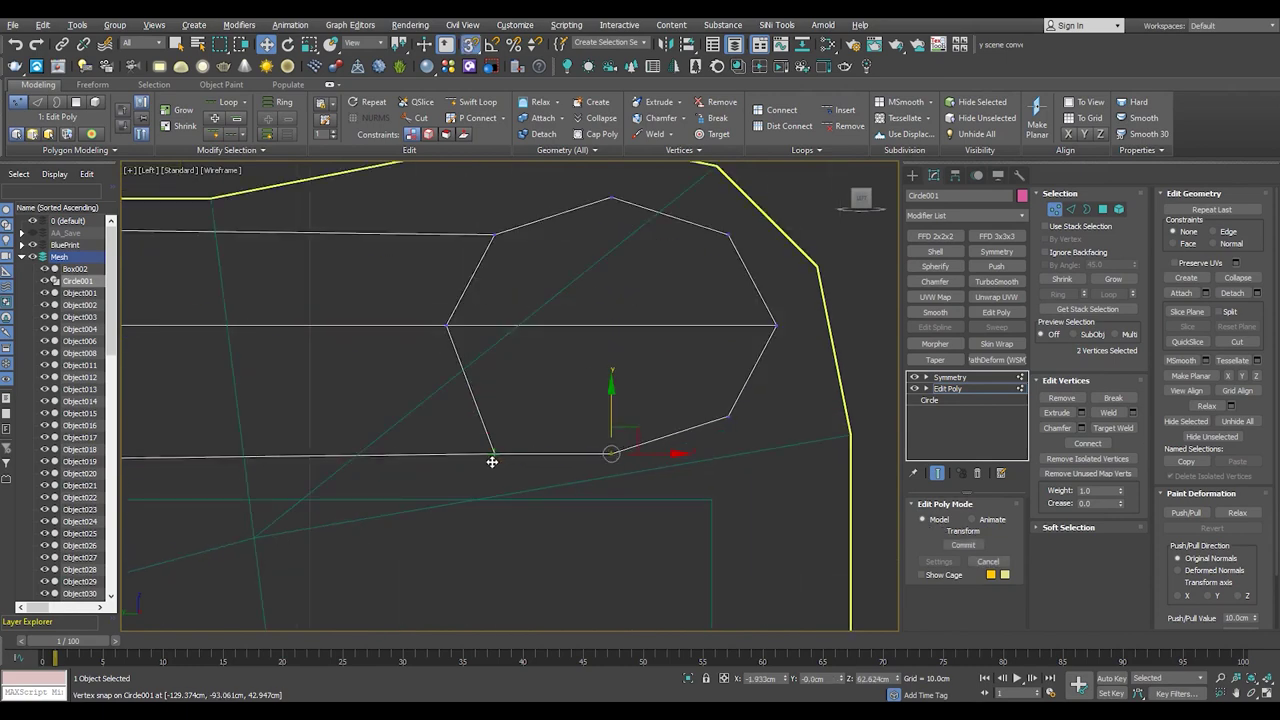
- Even out the rail's Circle001 profile into a regular octagon by adjusting its right-side vertices
scroll(679, 469, "down", 5)
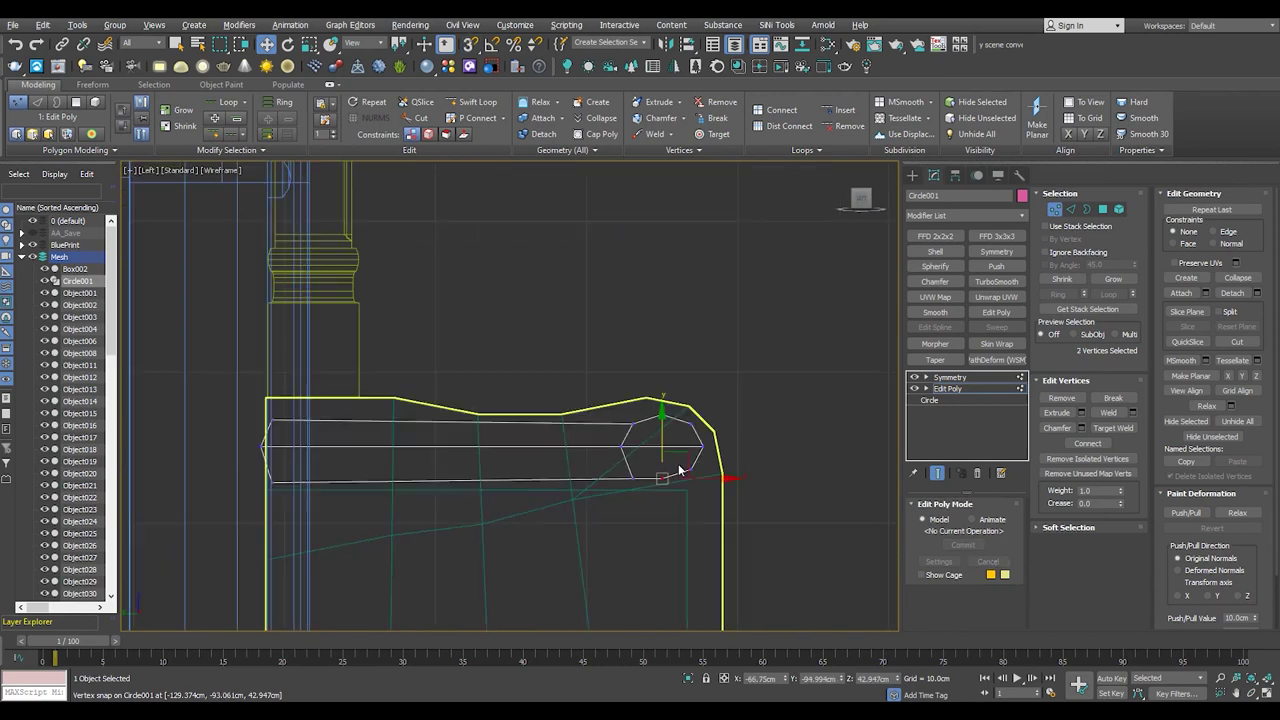
key("shift+z")
key("alt+w")
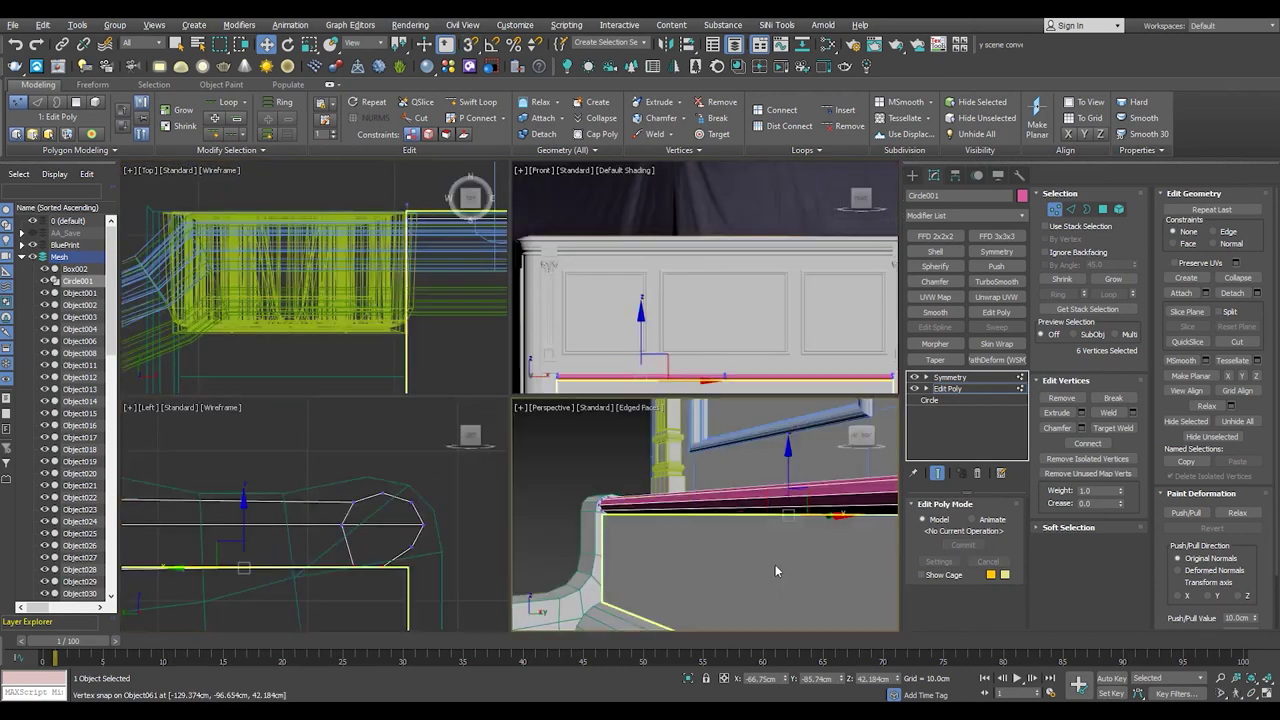
key("alt+w")
mouse_move(490, 470)
middle_mouse_down("alt")
mouse_move(510, 380)
mouse_move(600, 400)
middle_mouse_up("alt")
key("l")
left_click_drag(740, 465, 789, 421)
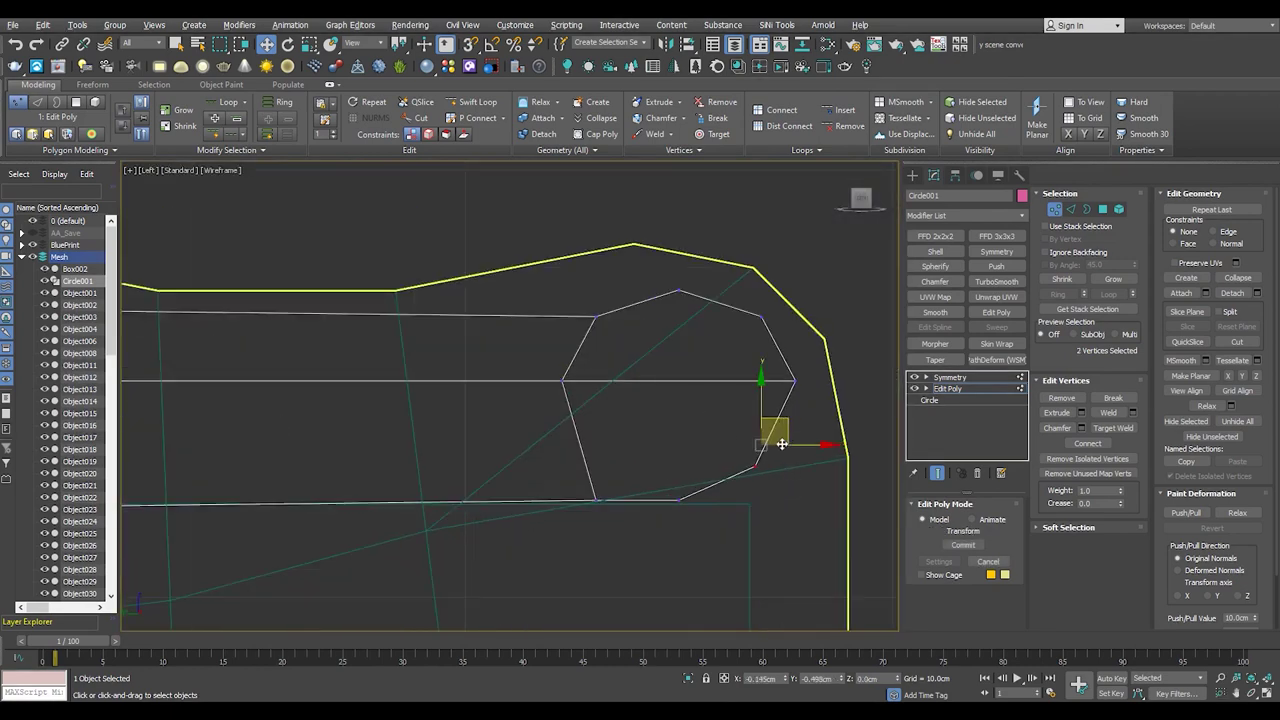
key("ctrl+z")
- Select all profile vertices and scale them to 93% height on Y
key("ctrl+a")
scroll(785, 443, "down", 3)
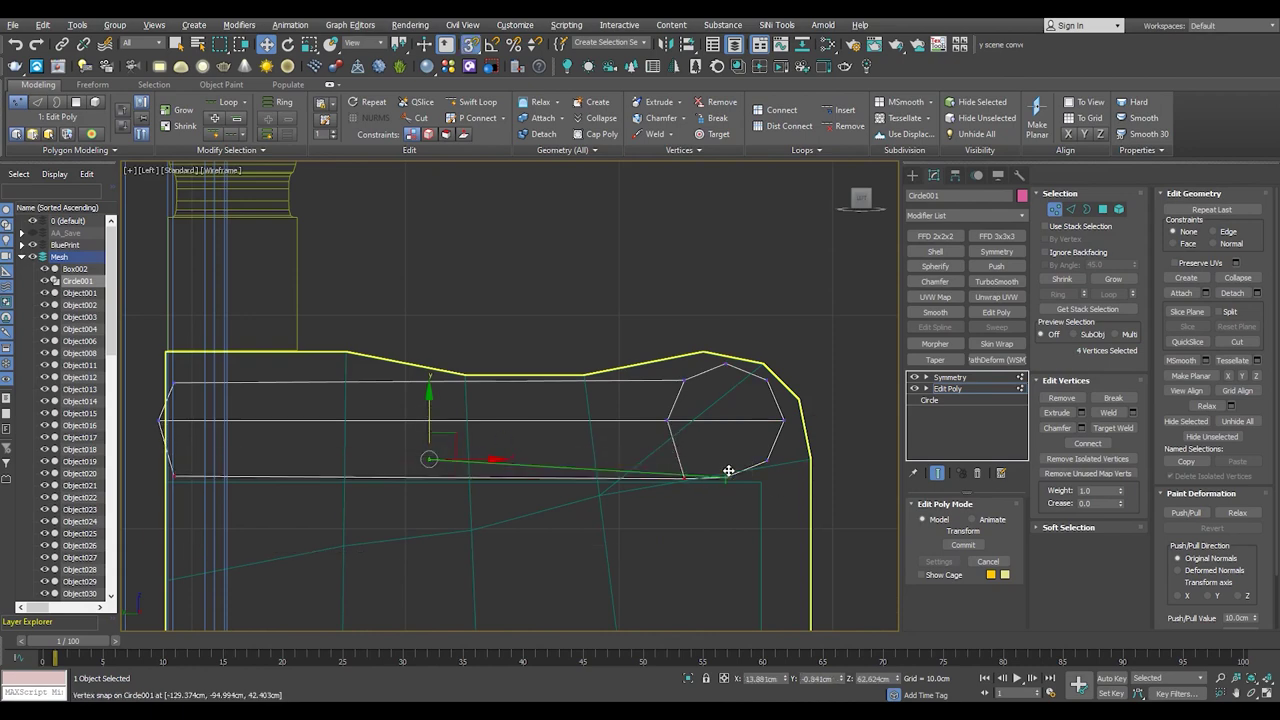
key("p")
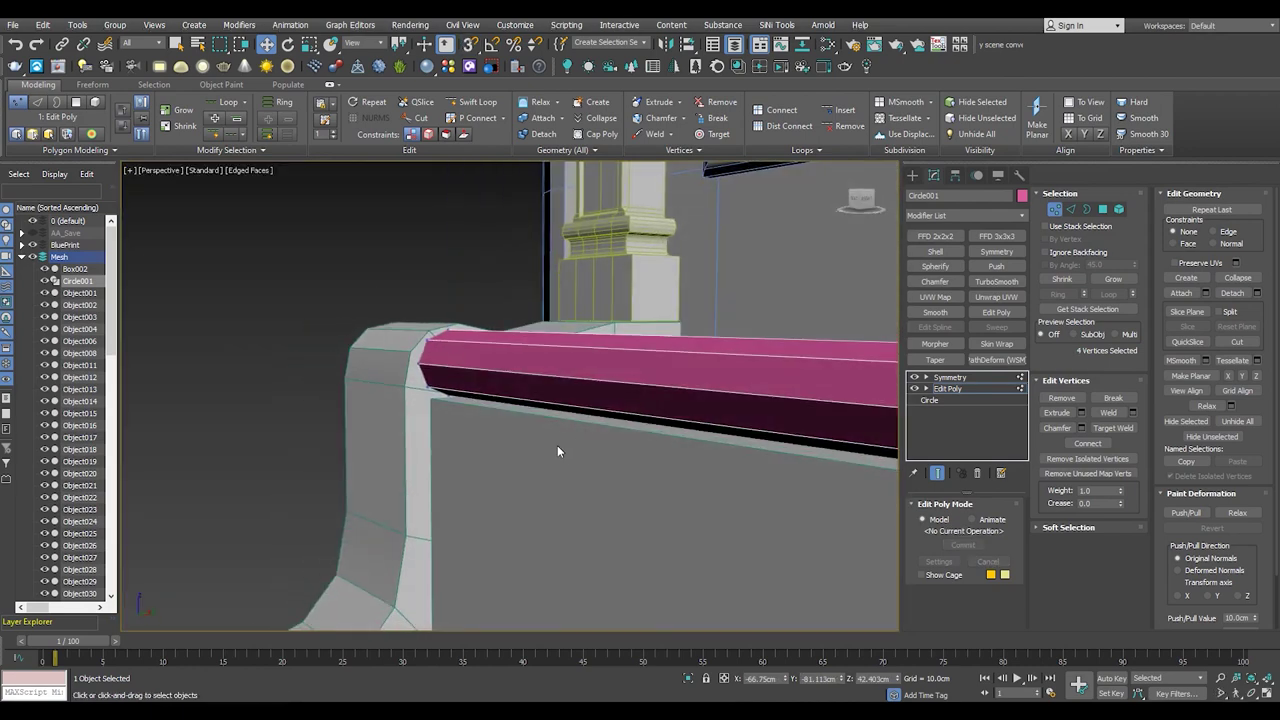
key("alt+w")
key("l")
key("alt+w")
key("ctrl+a")
key("z")
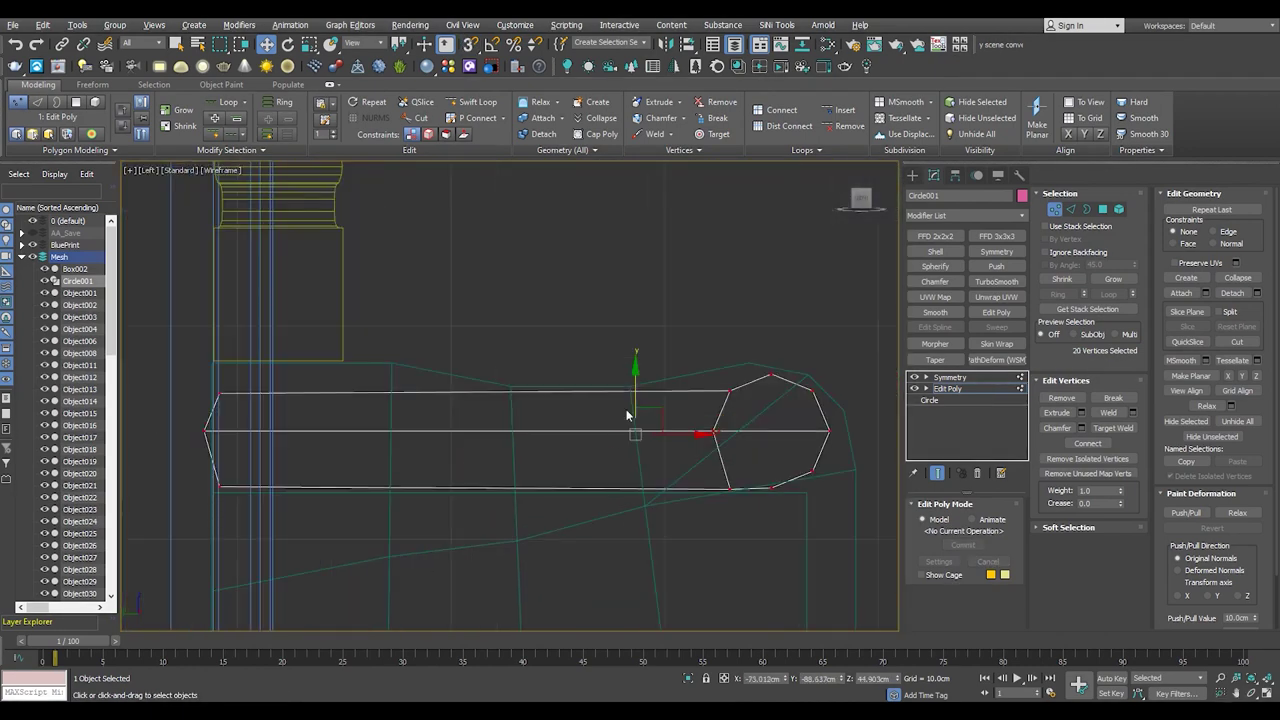
key("r")
left_click_drag(613, 431, 635, 360)
- Check the rail in shaded perspective and isolate the pink rail
scroll(826, 430, "up", 3)
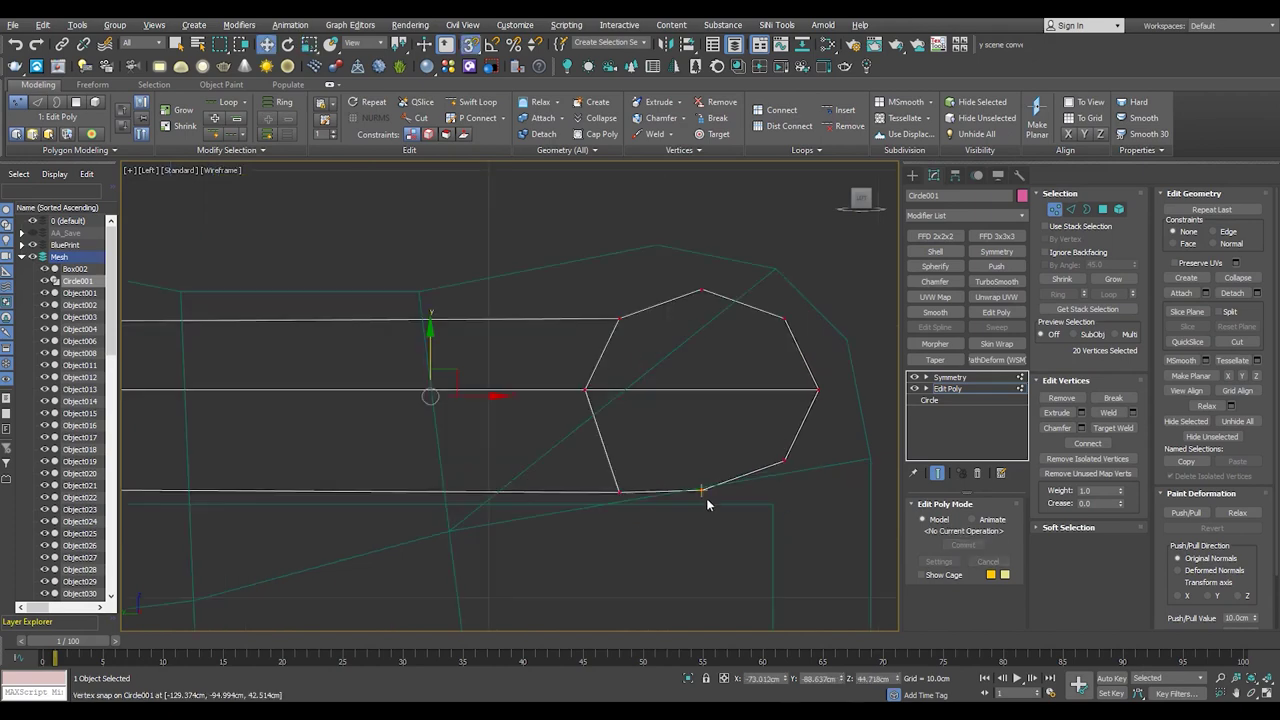
key("p")
key("alt+q")
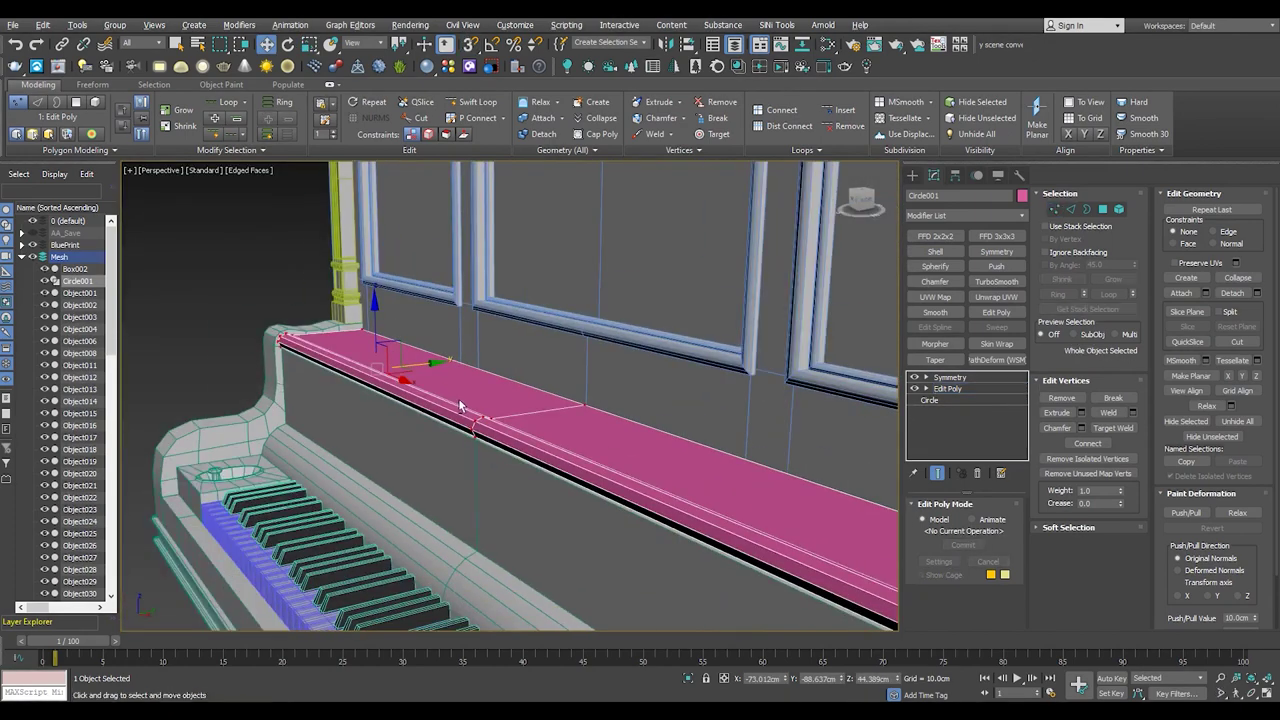
middle_click_drag(489, 410, 426, 490, "alt")
key("alt+w")
key("alt+w")
key("z")
left_click(272, 386)
scroll(411, 334, "down", 2)
scroll(763, 407, "up", 3)
scroll(352, 415, "down", 3)
scroll(585, 371, "up", 4)
key("p")
mouse_move(642, 493)
middle_mouse_down("alt")
mouse_move(417, 463)
mouse_move(486, 466)
middle_mouse_up("alt")
left_click(687, 677)
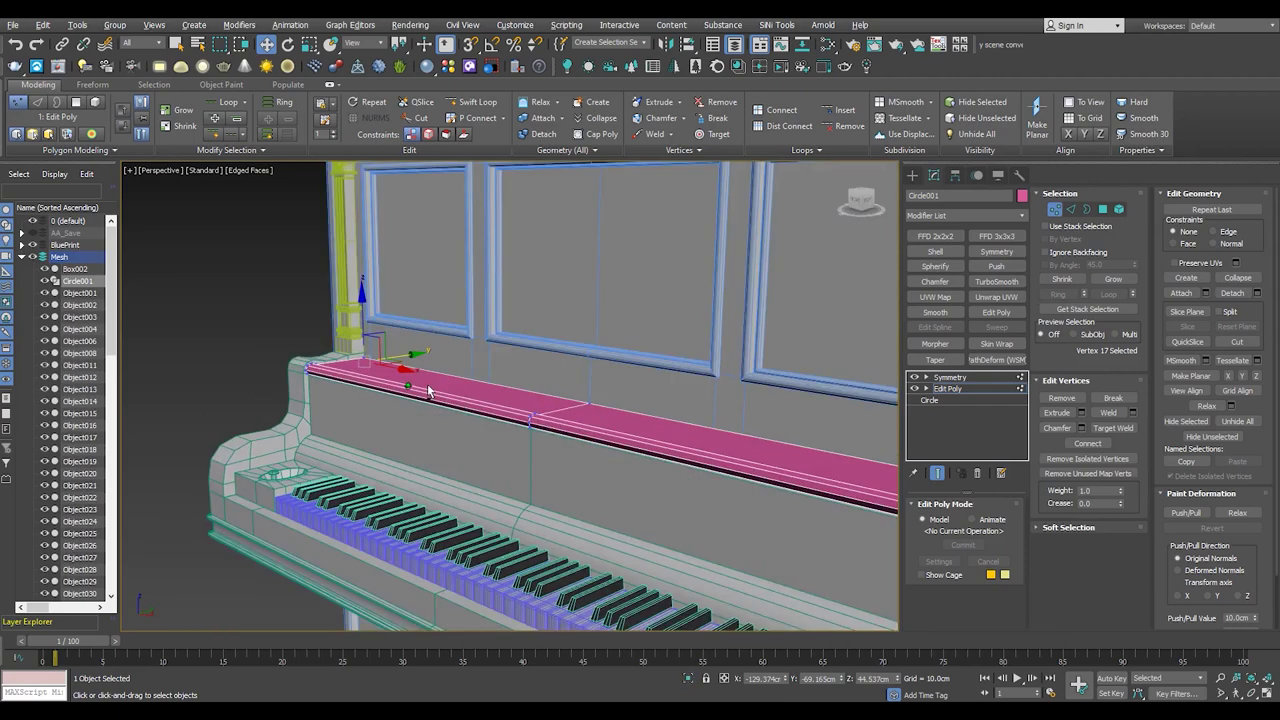
scroll(366, 379, "up", 5)
middle_click_drag(364, 378, 348, 383, "alt")
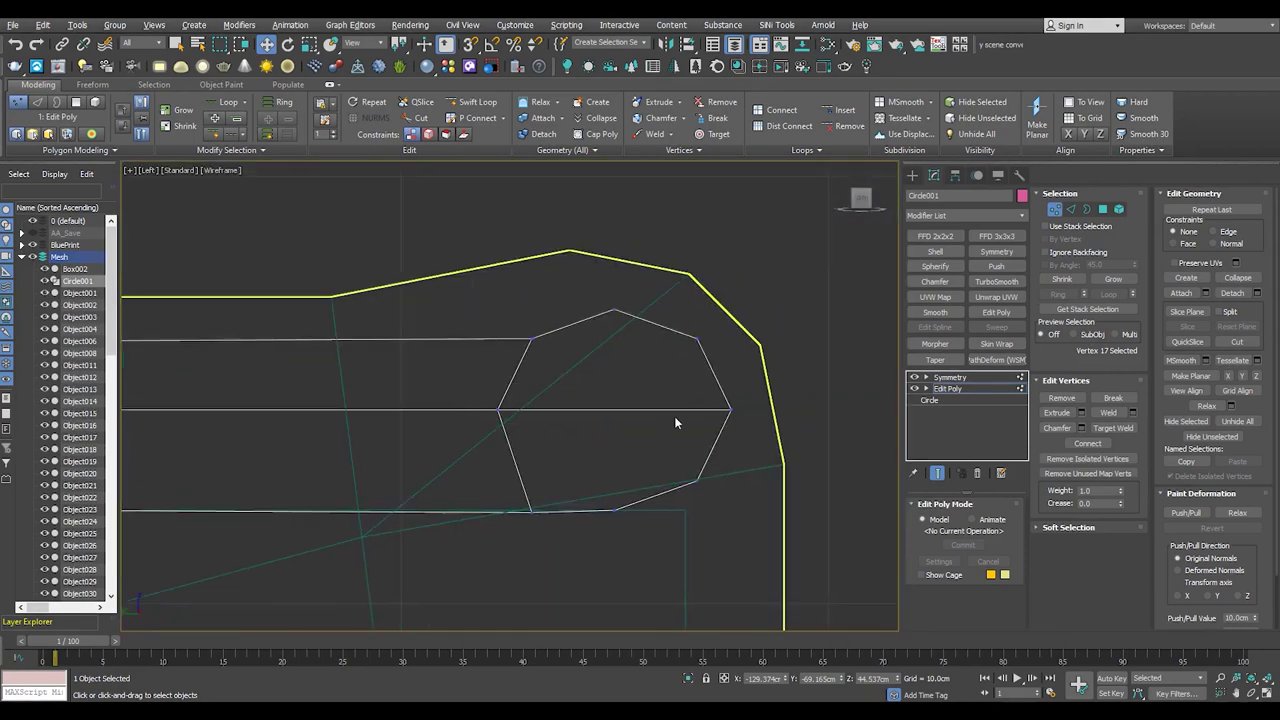
key("1")
key("1")
left_click_drag(785, 278, 423, 487)
scroll(351, 437, "down", 4)
scroll(689, 448, "up", 3)
scroll(562, 548, "up", 3)
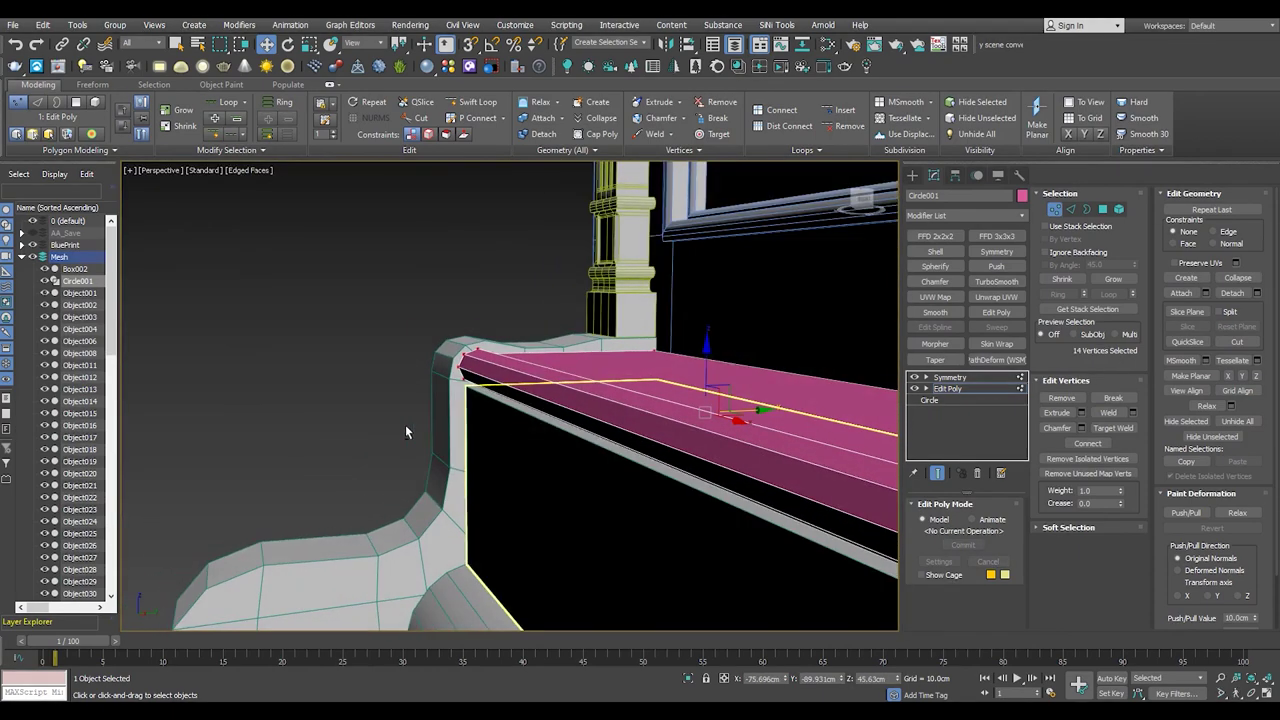
left_click_drag(489, 370, 480, 349)
key("ctrl+z")
middle_click_drag(479, 351, 565, 437, "alt")
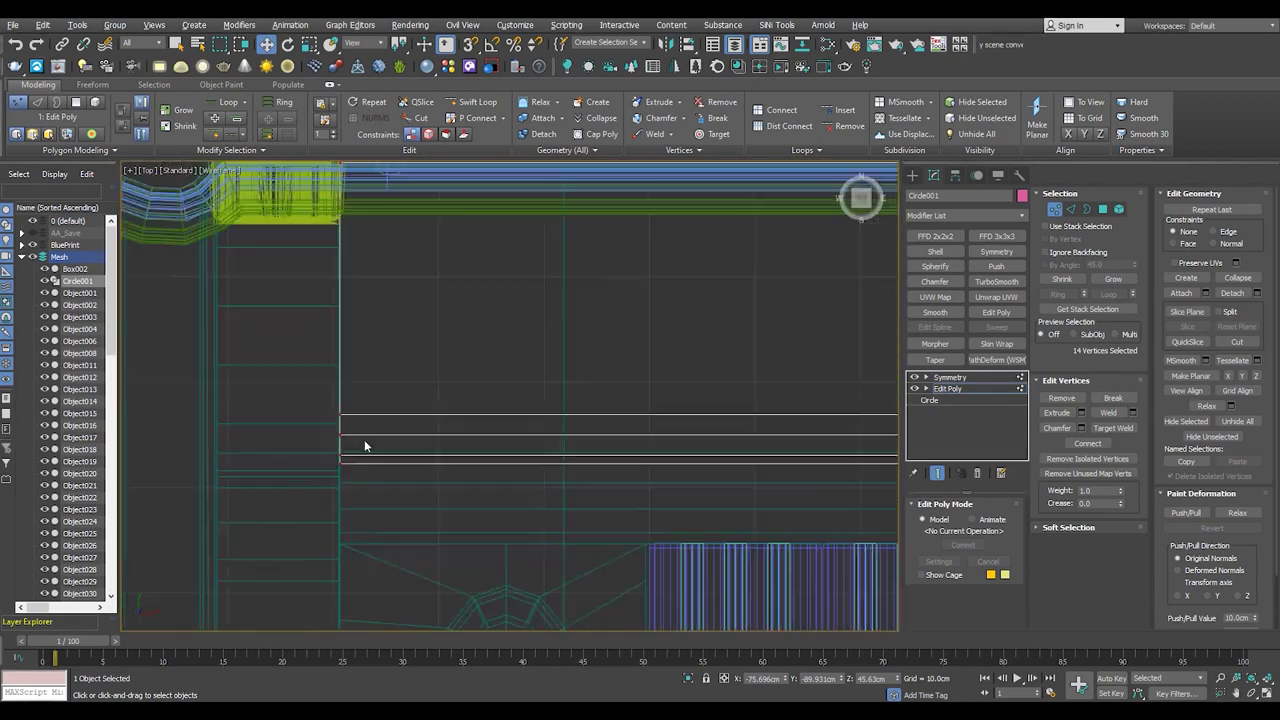
scroll(364, 446, "down", 3)
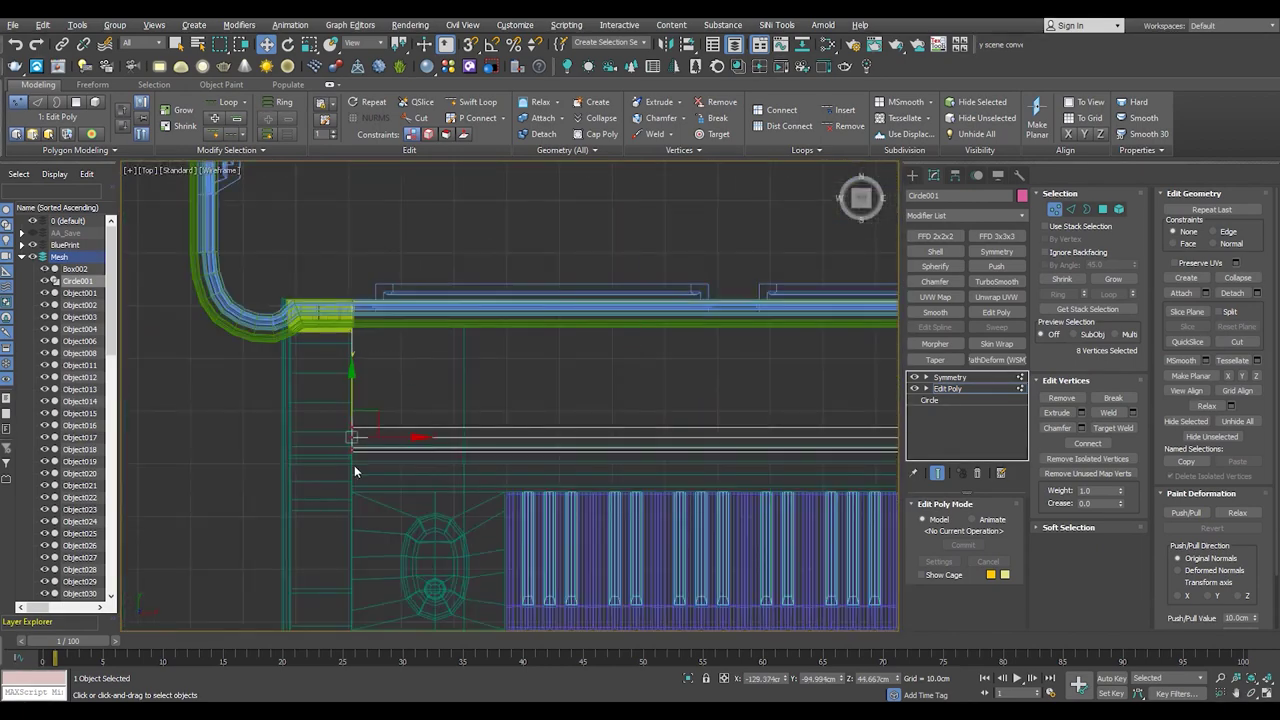
scroll(354, 465, "down", 3)
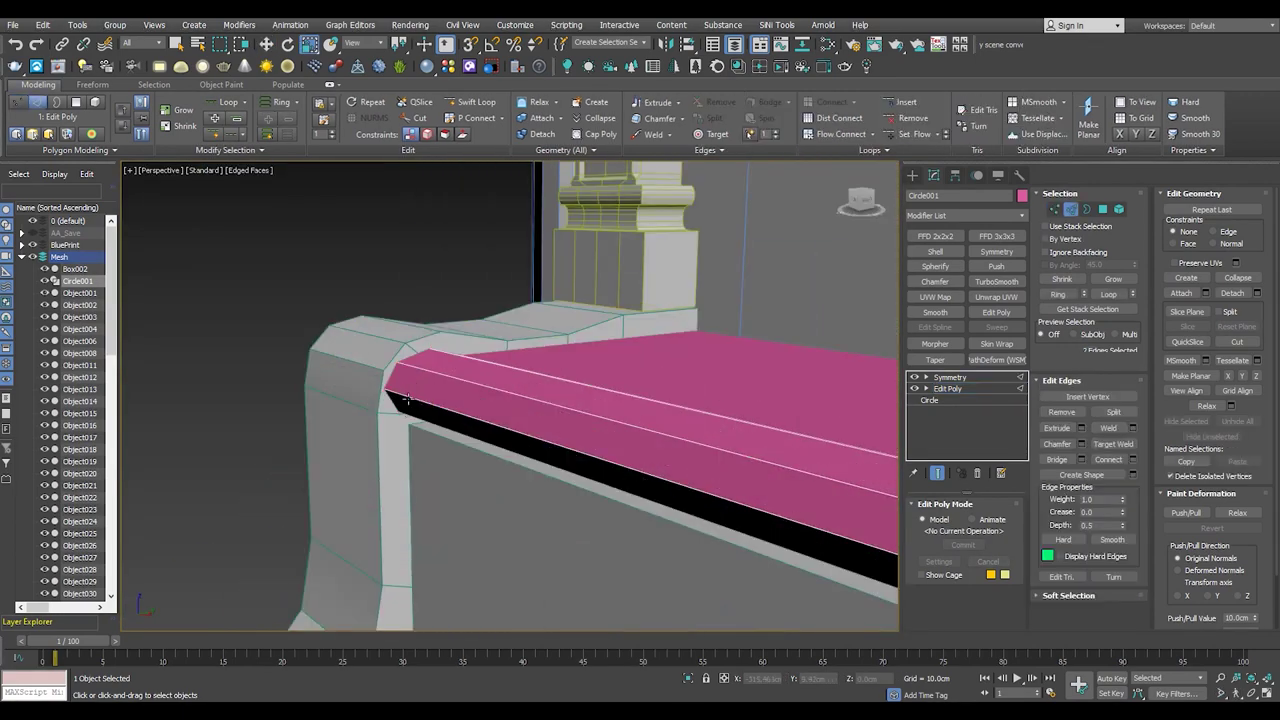
scroll(687, 391, "down", 3)
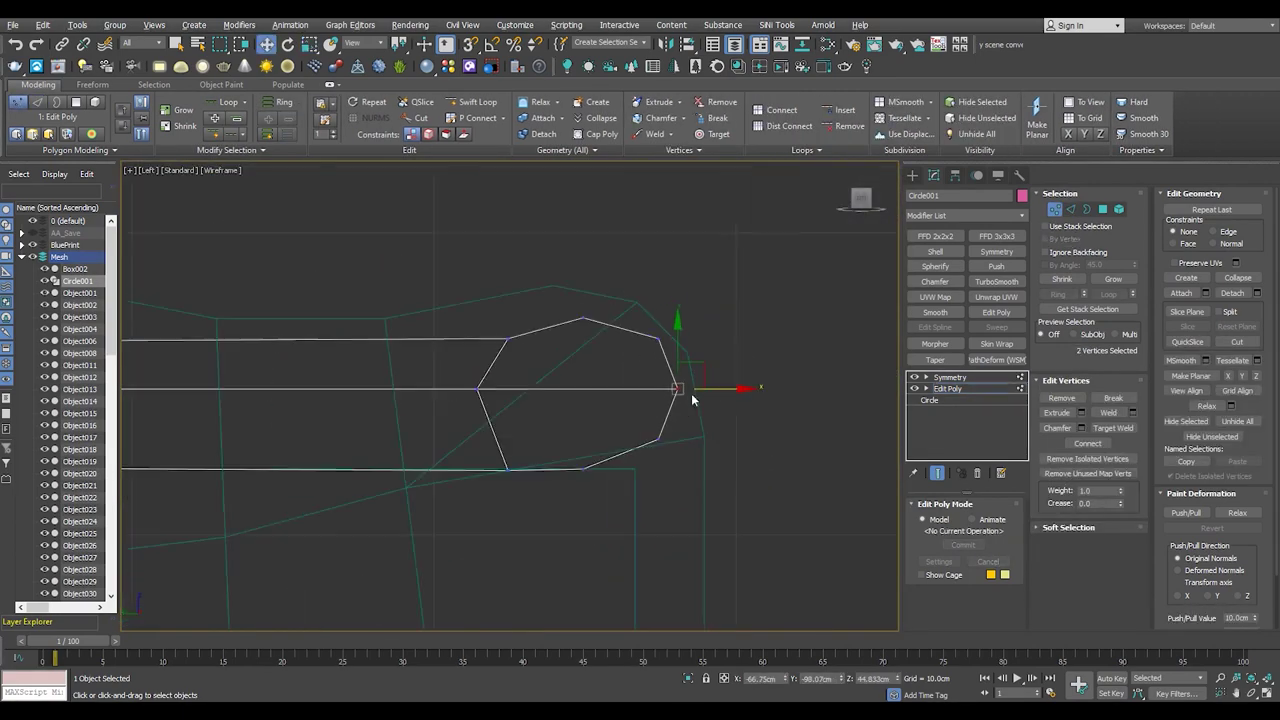
key("p")
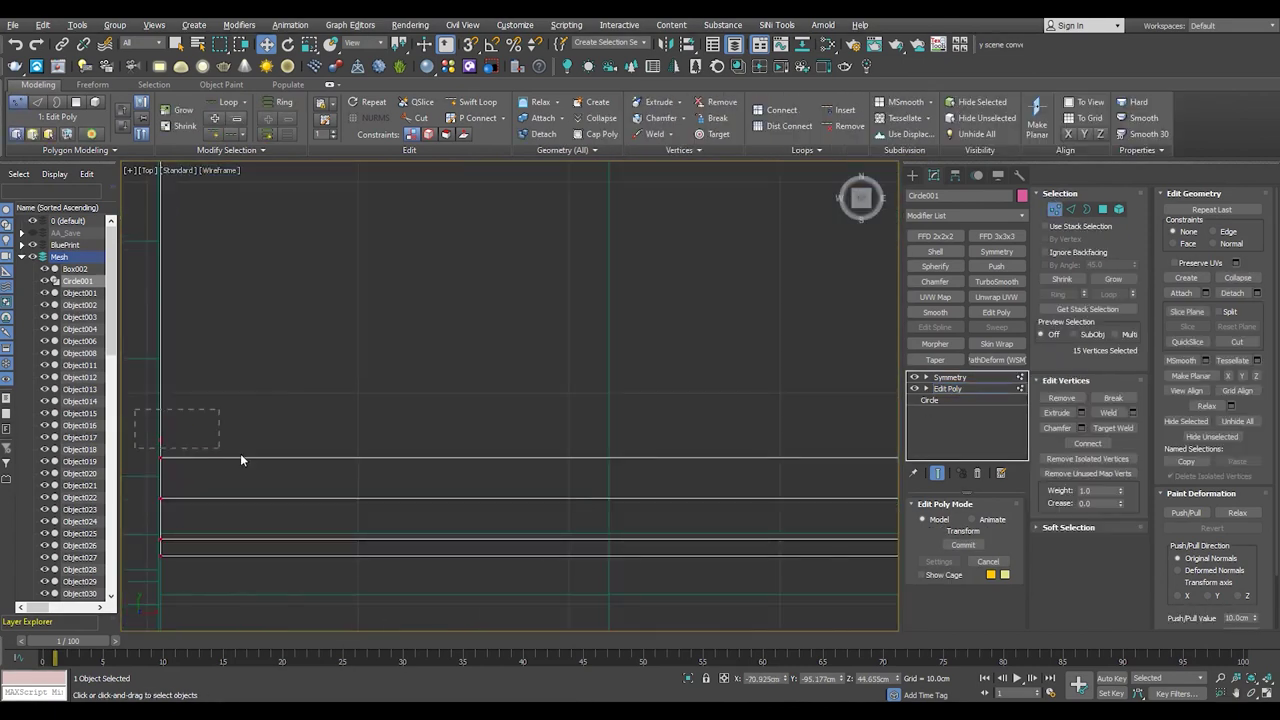
key("alt+w")
key("alt+w")
middle_click_drag(569, 478, 471, 414, "alt")
scroll(471, 414, "up", 5)
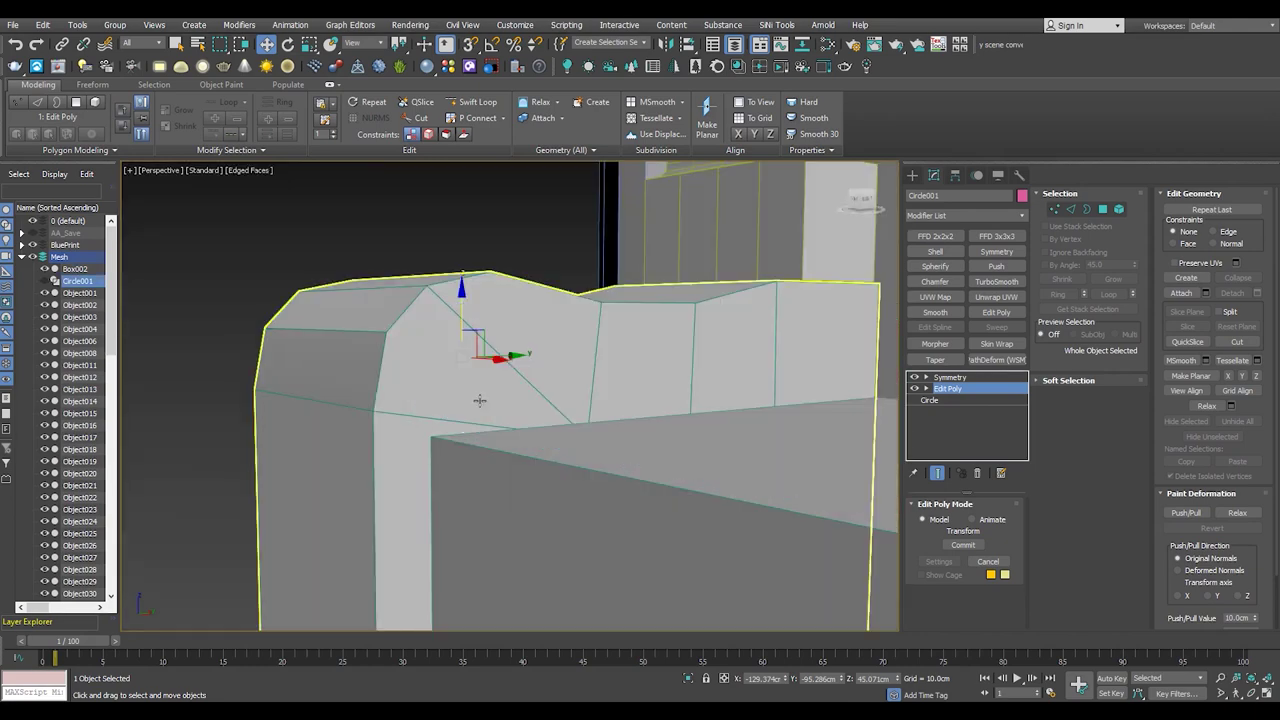
middle_click_drag(305, 472, 572, 463, "alt")
scroll(572, 463, "down", 5)
scroll(54, 527, "down", 10)
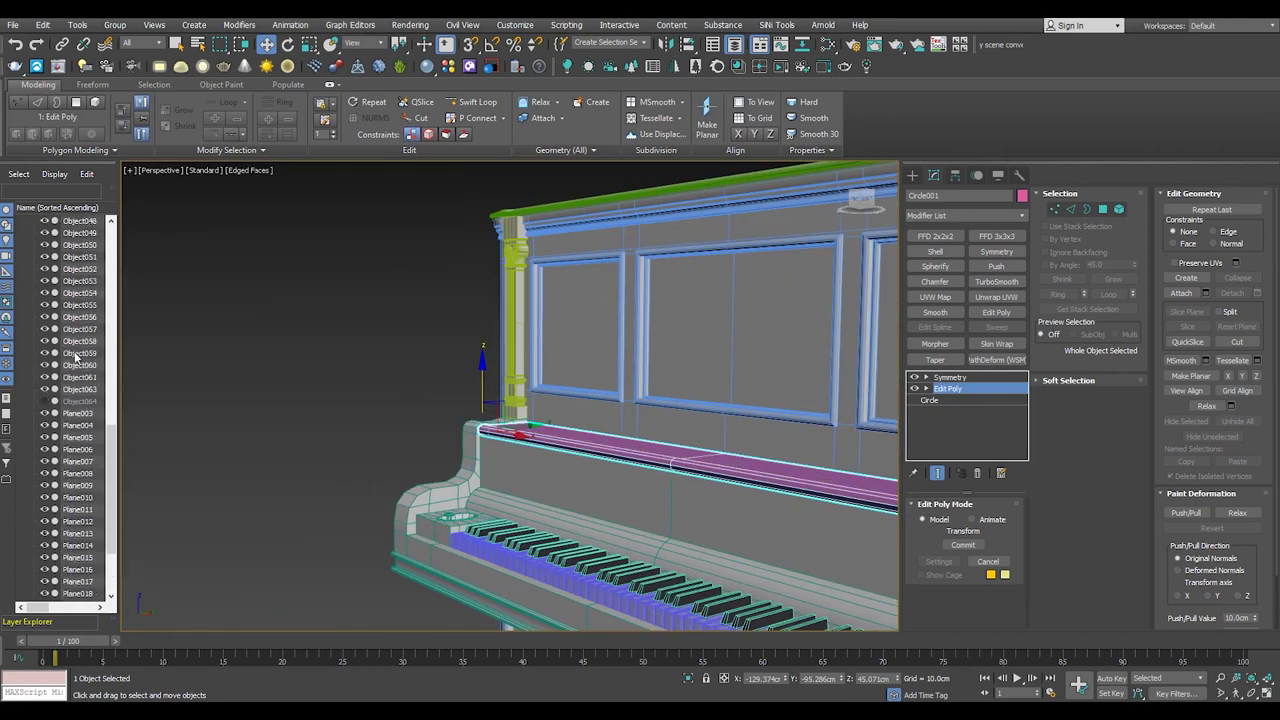
scroll(533, 441, "up", 4)
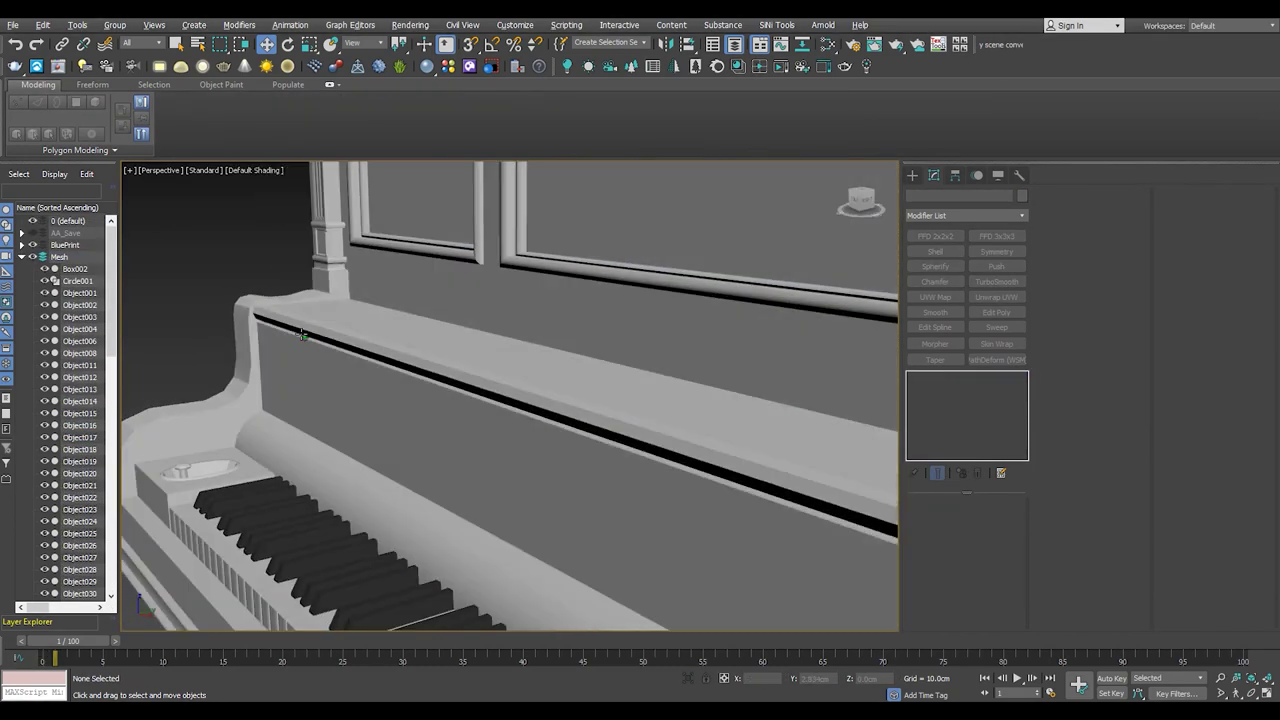
- Inspect the rail's thin strip polygon with mesh edges shown on the shaded model
left_click(948, 389)
key("4")
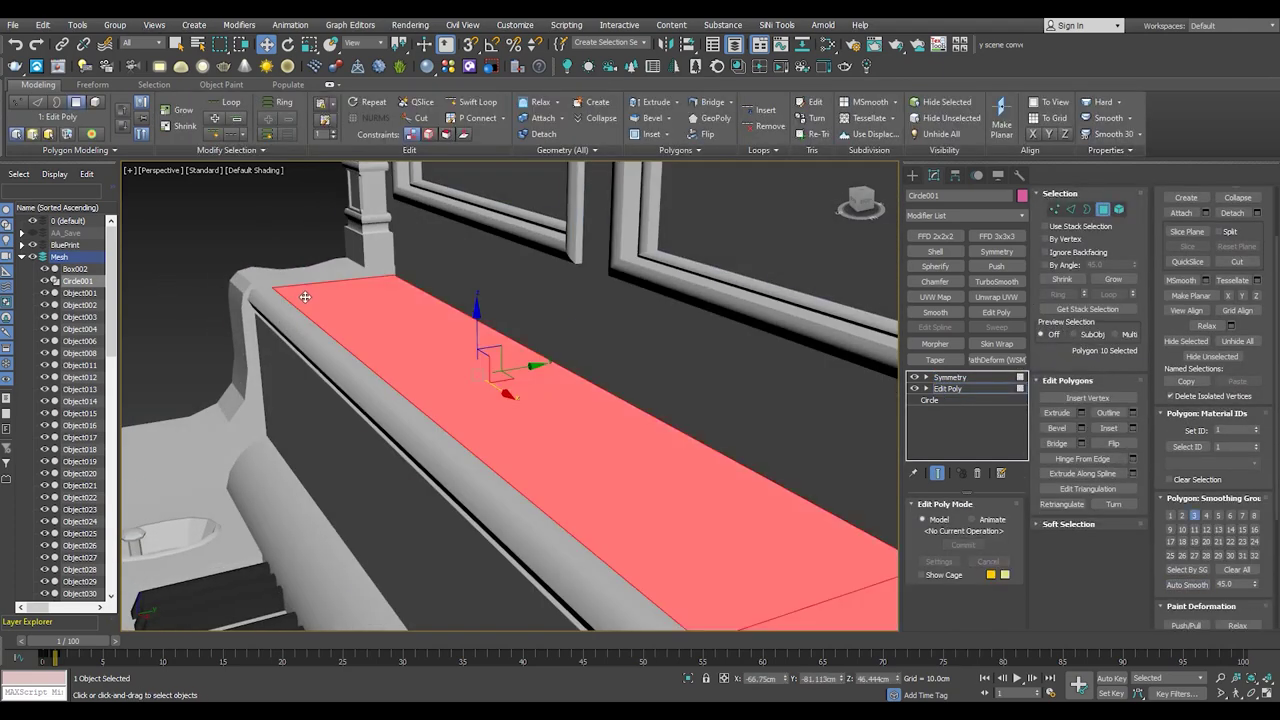
left_click(346, 315)
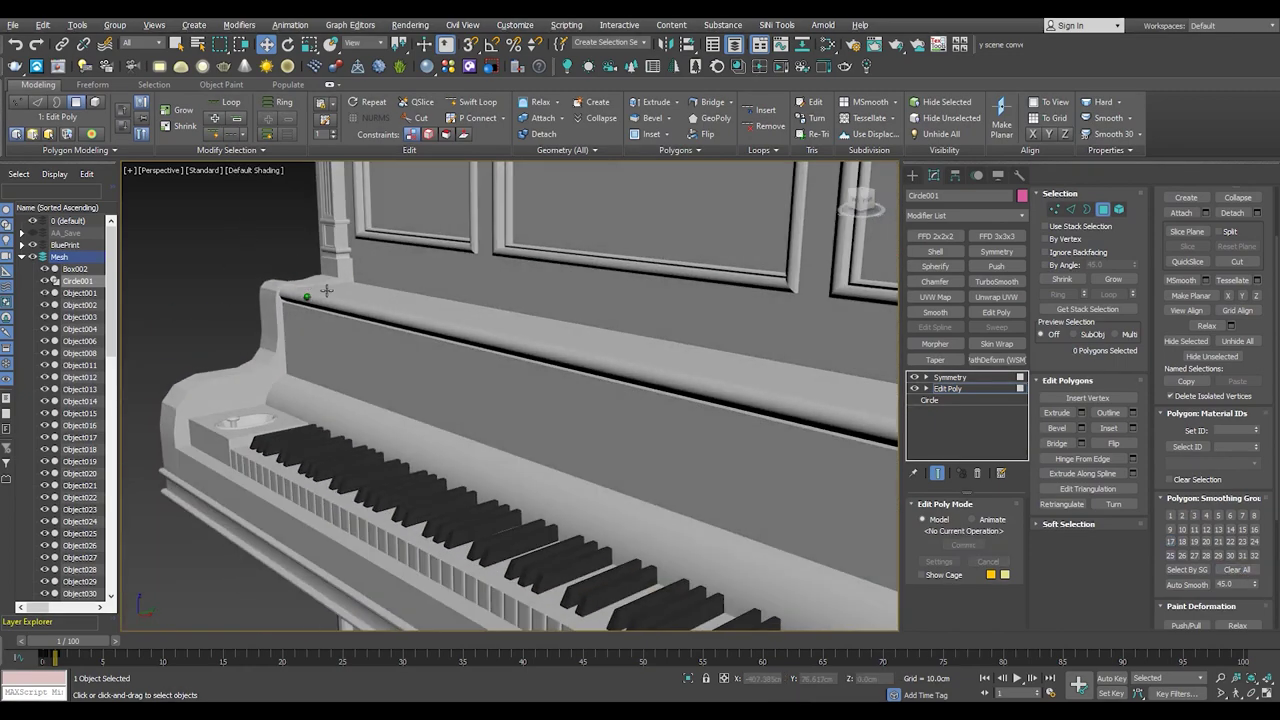
key("F4")
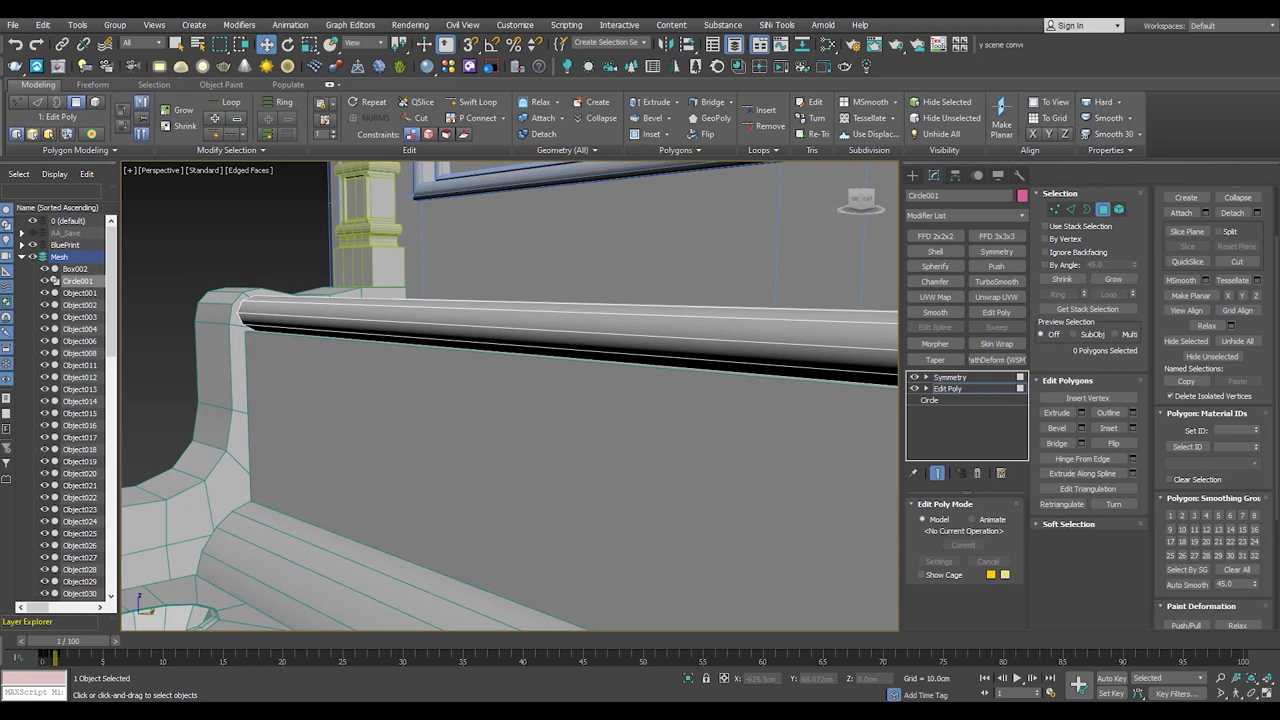
left_click(962, 390)
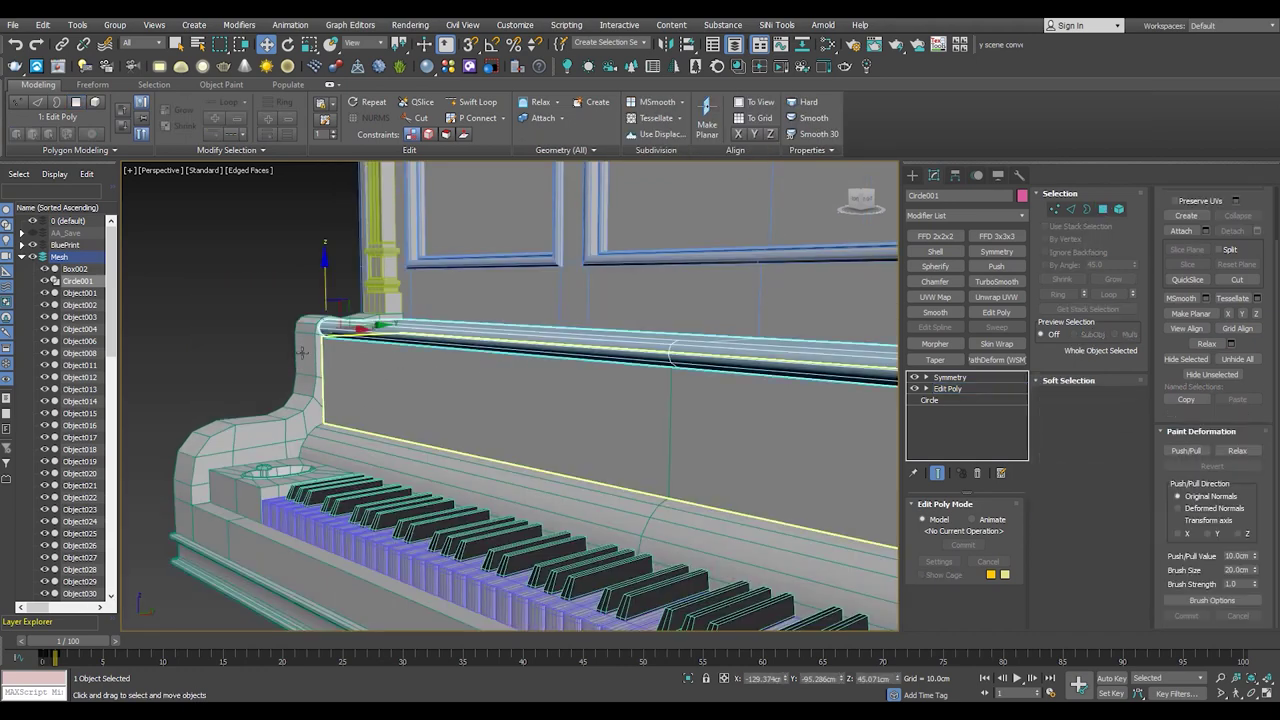
- Box-select the rail's profile vertices in the side view and raise them slightly on Y
middle_click_drag(383, 326, 355, 324, "alt")
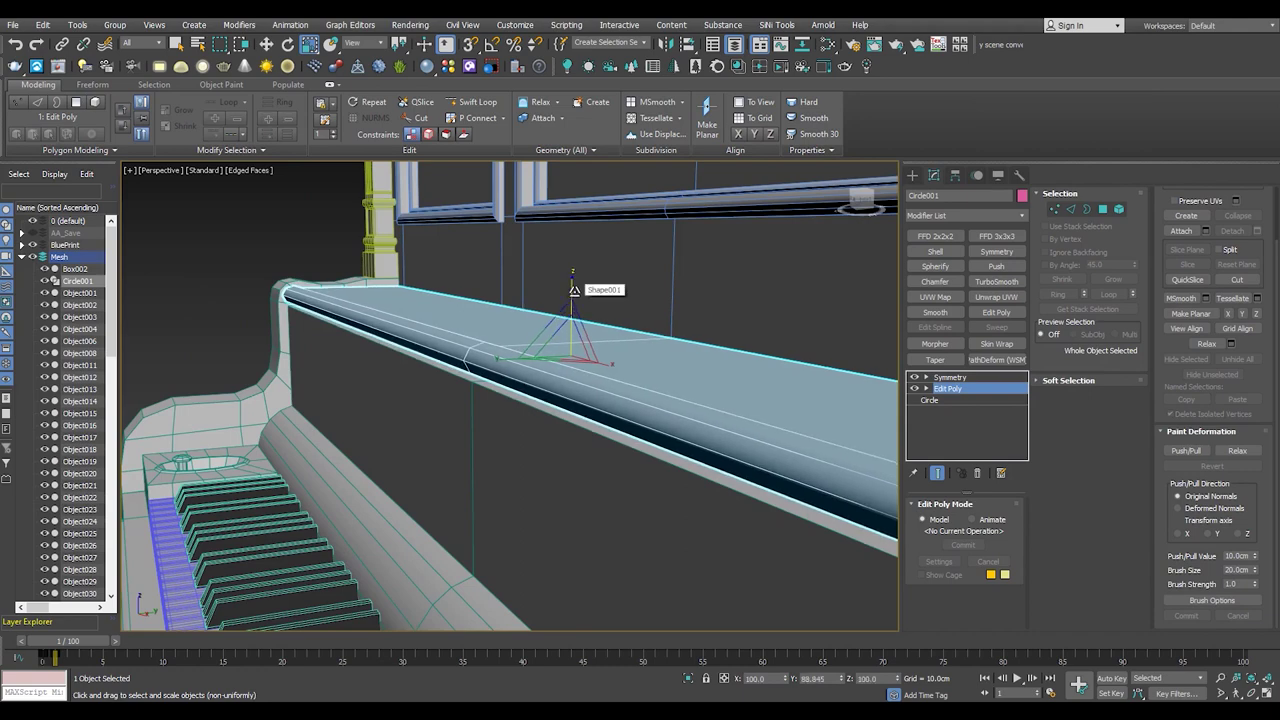
key("super+shift")
key("1")
left_click_drag(726, 273, 504, 492)
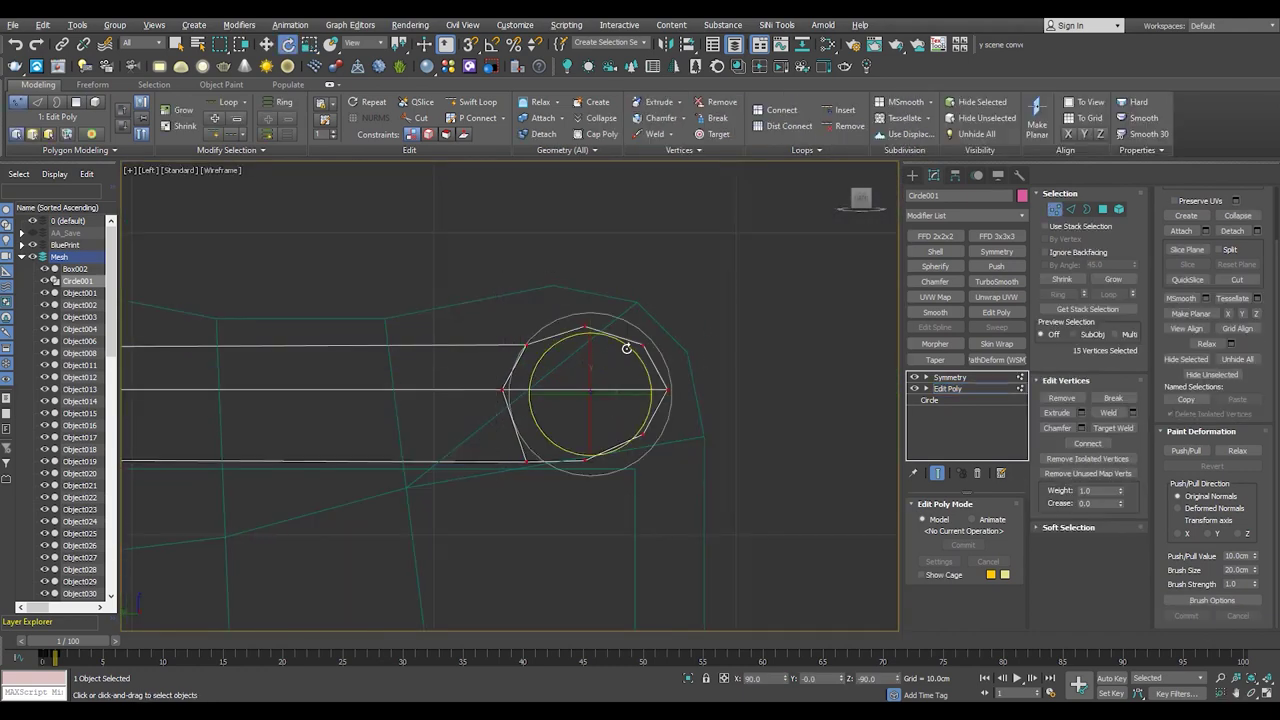
left_click_drag(585, 370, 591, 349)
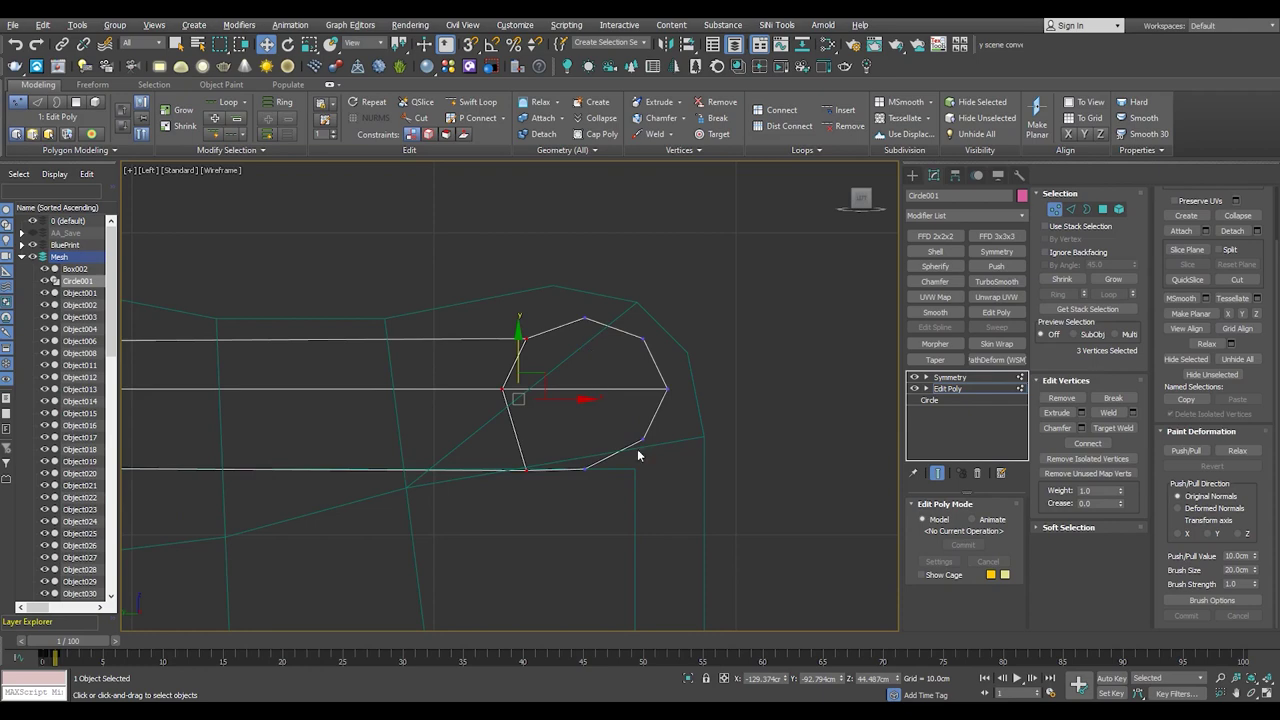
key("p")
middle_click_drag(534, 423, 520, 400, "alt")
key("1")
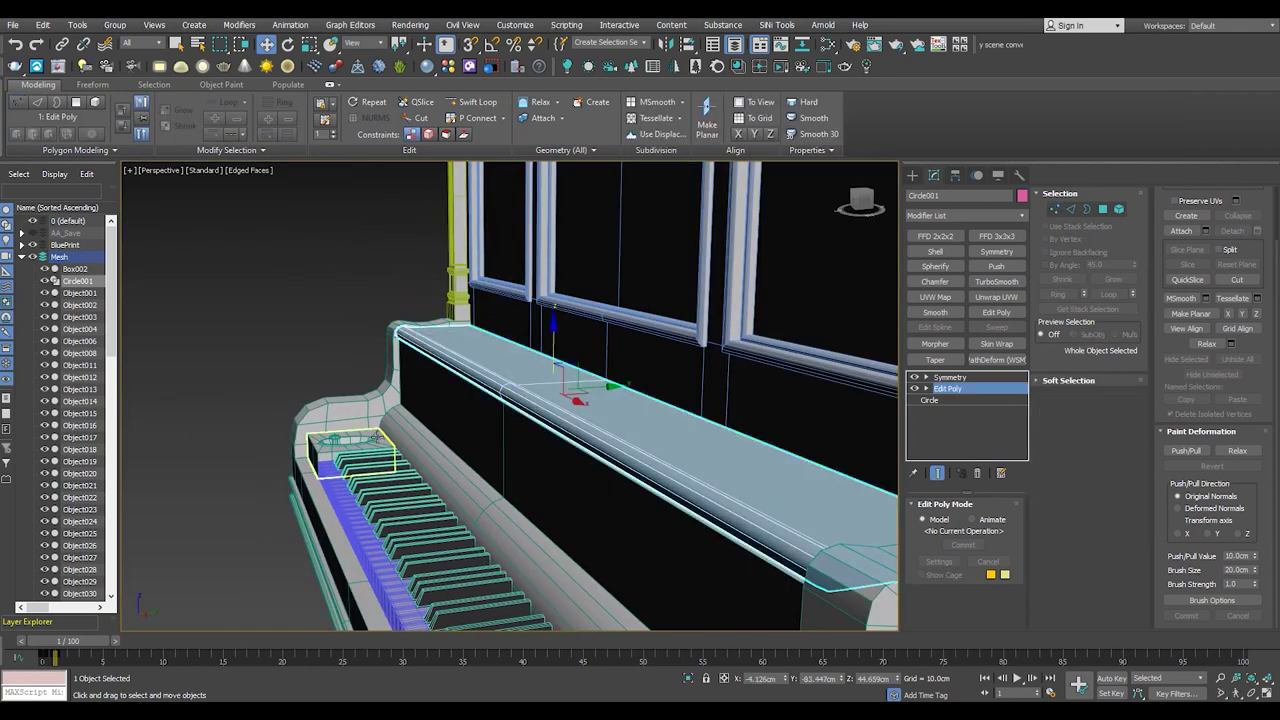
- Switch to the front reference photo view and bring up the spline shape creation options
key("alt+w")
key("alt+w")
scroll(540, 420, "up", 5)
left_click(912, 175)
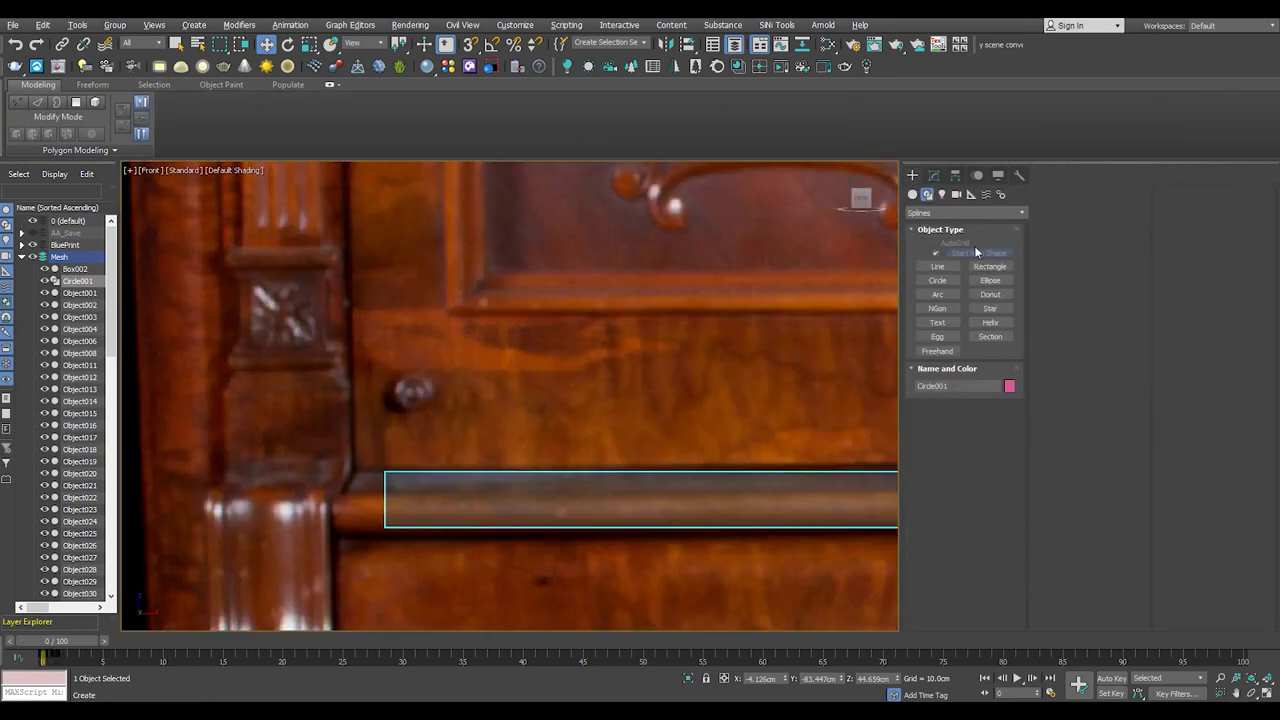
- Create a low-segment sphere beside the cabinet, convert it to Editable Poly, and remove four diagonal edges
left_click(950, 272)
scroll(751, 291, "down", 4)
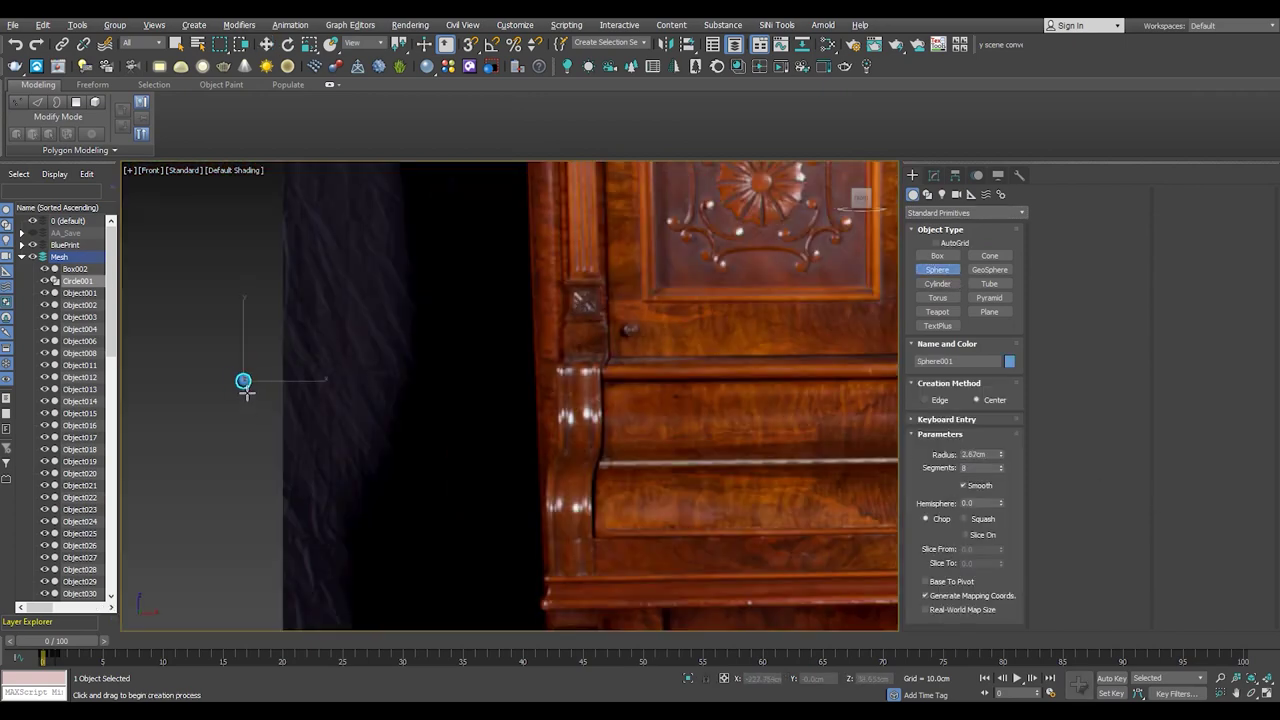
left_click_drag(271, 357, 314, 357)
key("F3")
scroll(300, 358, "up", 5)
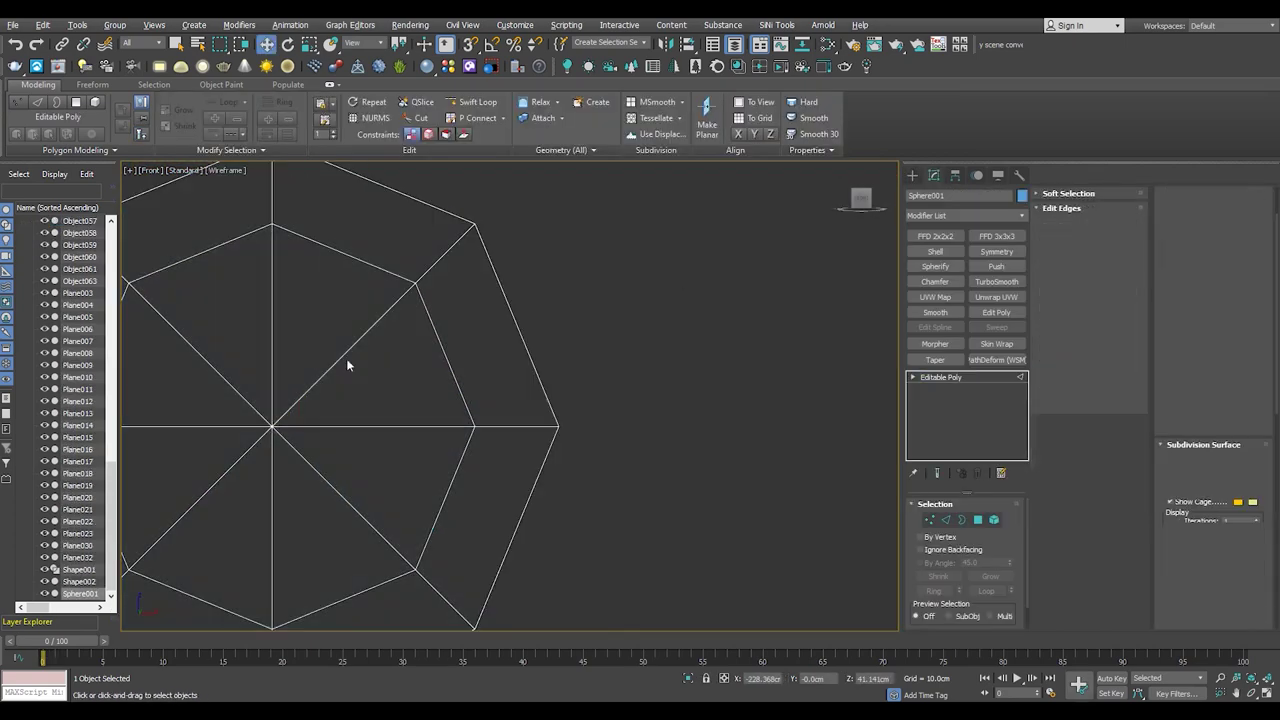
key("2")
left_click_drag(228, 332, 171, 391)
key("BackSpace")
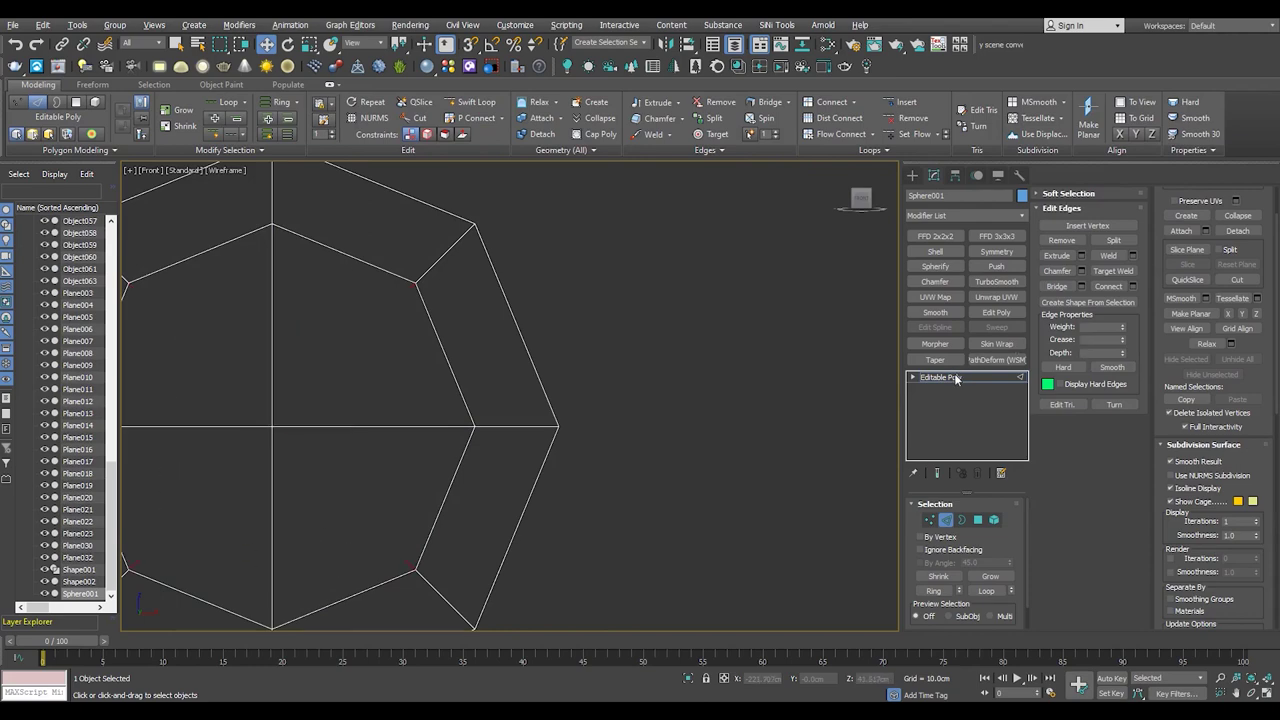
- Review Sphere001 in shaded perspective with edges shown
left_click(956, 377)
key("p")
key("F3")
left_click(996, 281)
left_click(935, 266)
scroll(512, 368, "up", 5)
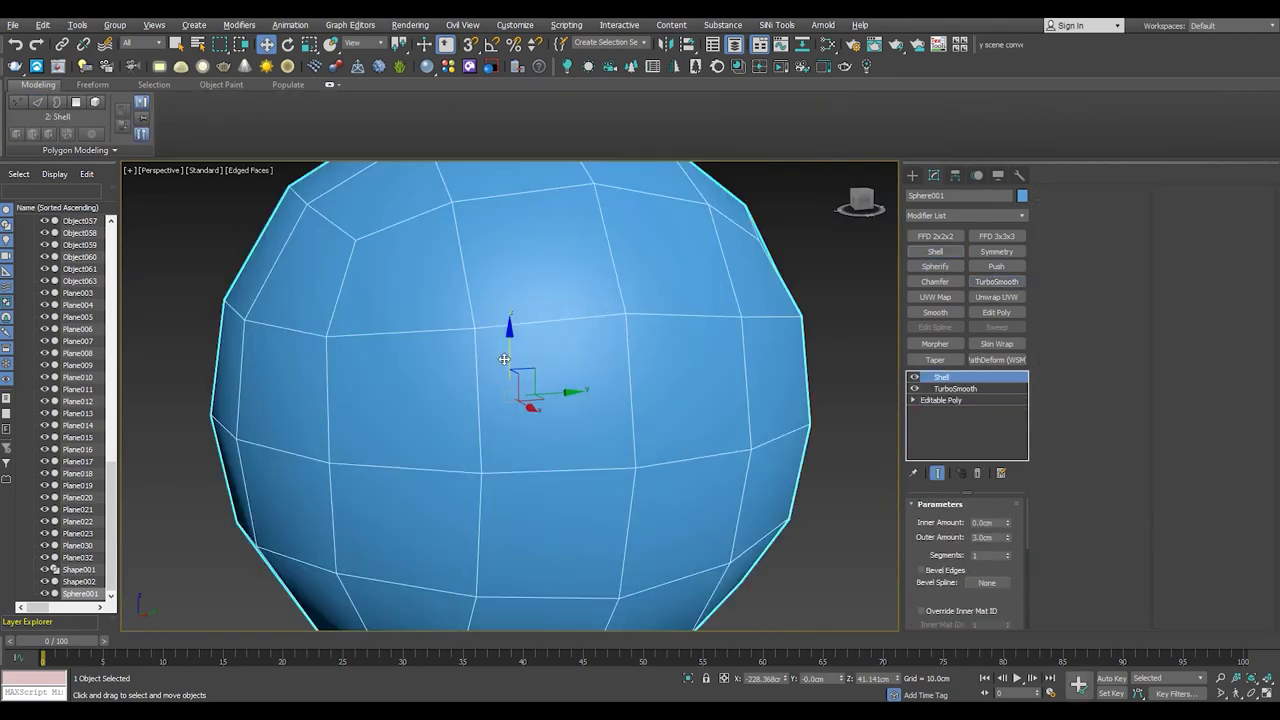
scroll(512, 368, "down", 8)
scroll(512, 368, "up", 5)
scroll(512, 368, "down", 5)
scroll(512, 368, "up", 5)
mouse_move(512, 368)
middle_mouse_down("alt")
mouse_move(508, 391)
mouse_move(434, 372)
middle_mouse_up("alt")
- Isolate the sphere, select one polygon and grow the selection, then restore the scene
key("alt+q")
left_click(405, 425)
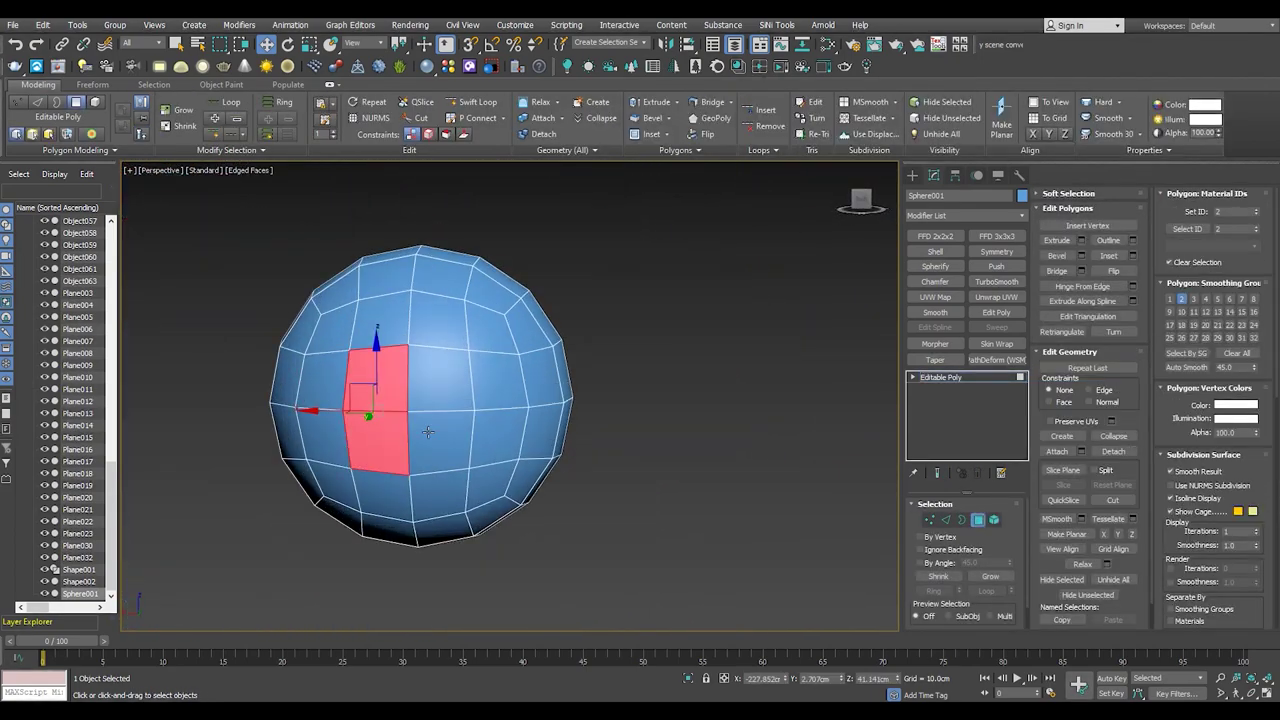
left_click(995, 578)
key("alt+q")
mouse_move(420, 420)
middle_mouse_down("alt")
mouse_move(340, 435)
mouse_move(600, 440)
mouse_move(825, 407)
middle_mouse_up("alt")
- Squash the sphere into a narrower oval and bevel its end face outward about 3.6 cm
scroll(340, 435, "down", 2)
key("4")
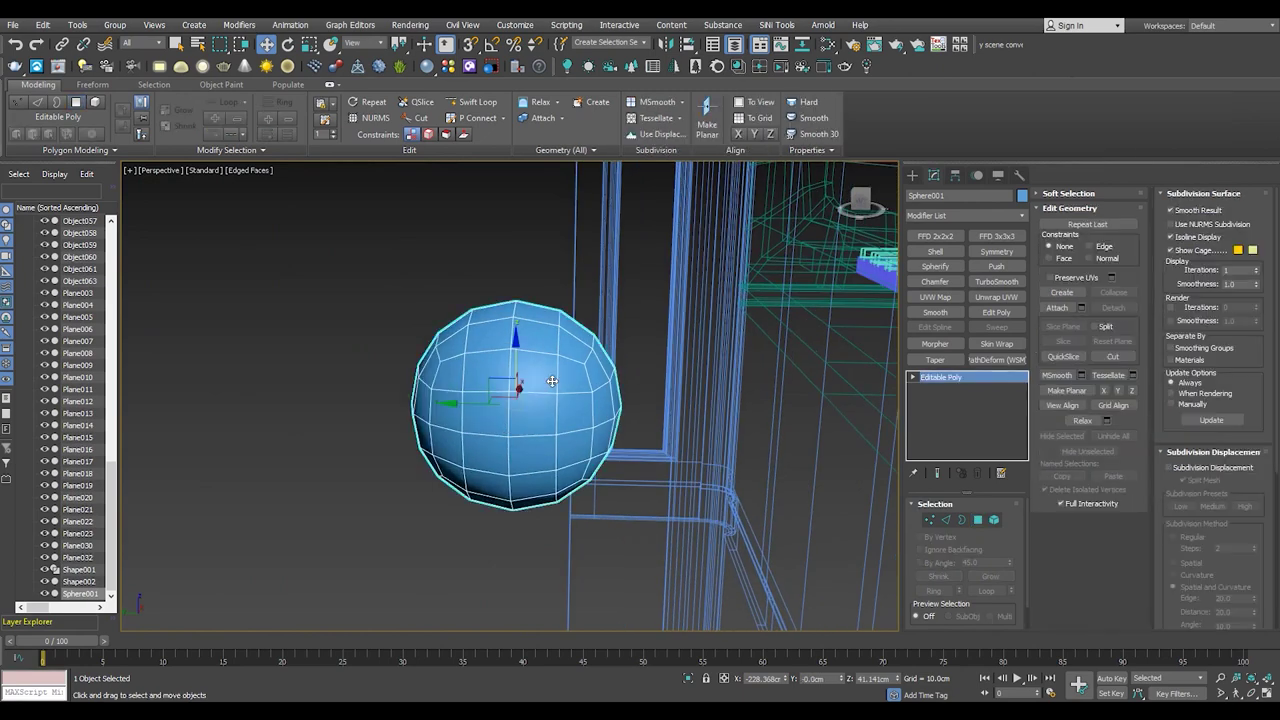
left_click_drag(579, 391, 569, 407)
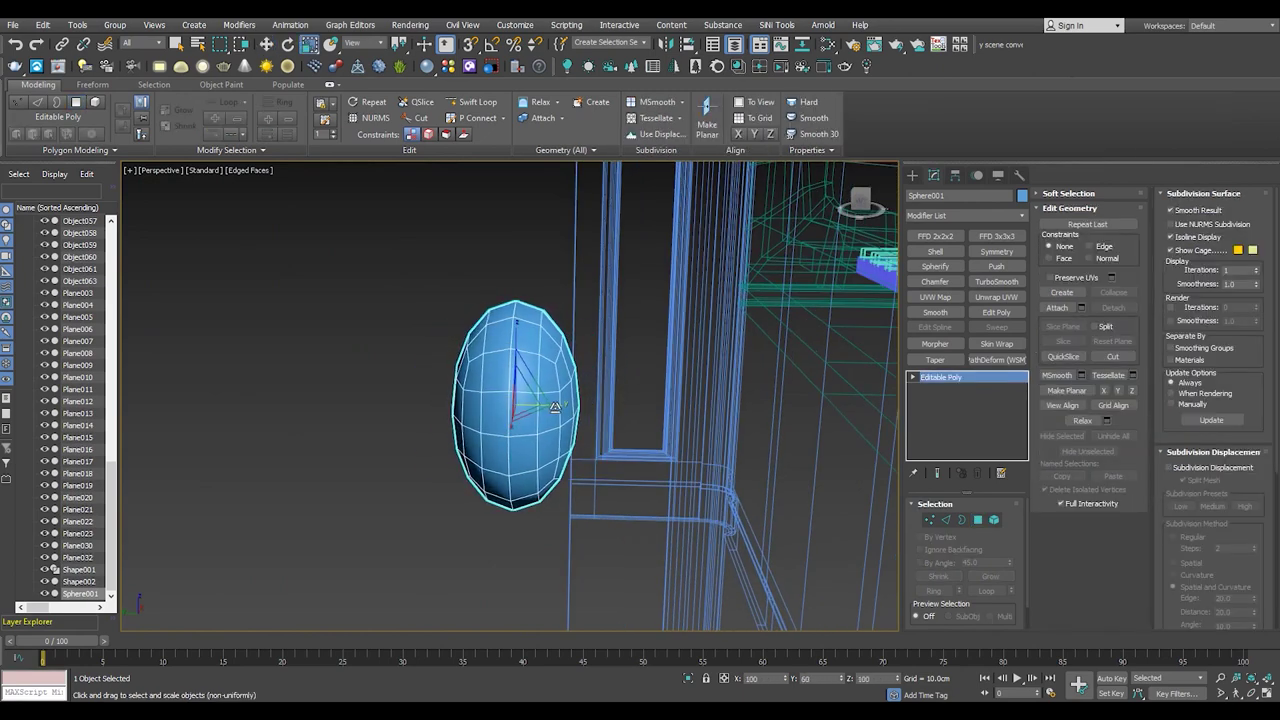
key("4")
mouse_move(553, 407)
middle_mouse_down("alt")
mouse_move(484, 390)
mouse_move(519, 400)
middle_mouse_up("alt")
left_click_drag(519, 423, 527, 452)
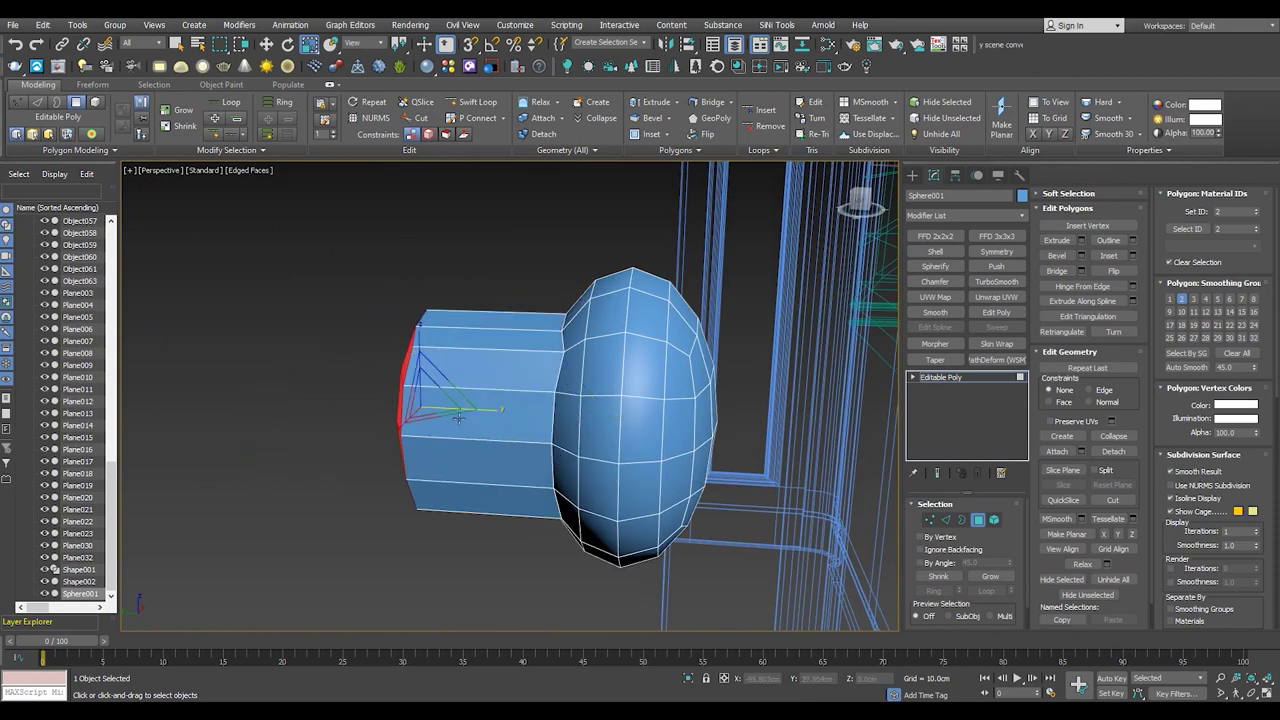
- Replace the extra bevel with a shorter bevel that flares the end face outward
left_click_drag(532, 423, 532, 442)
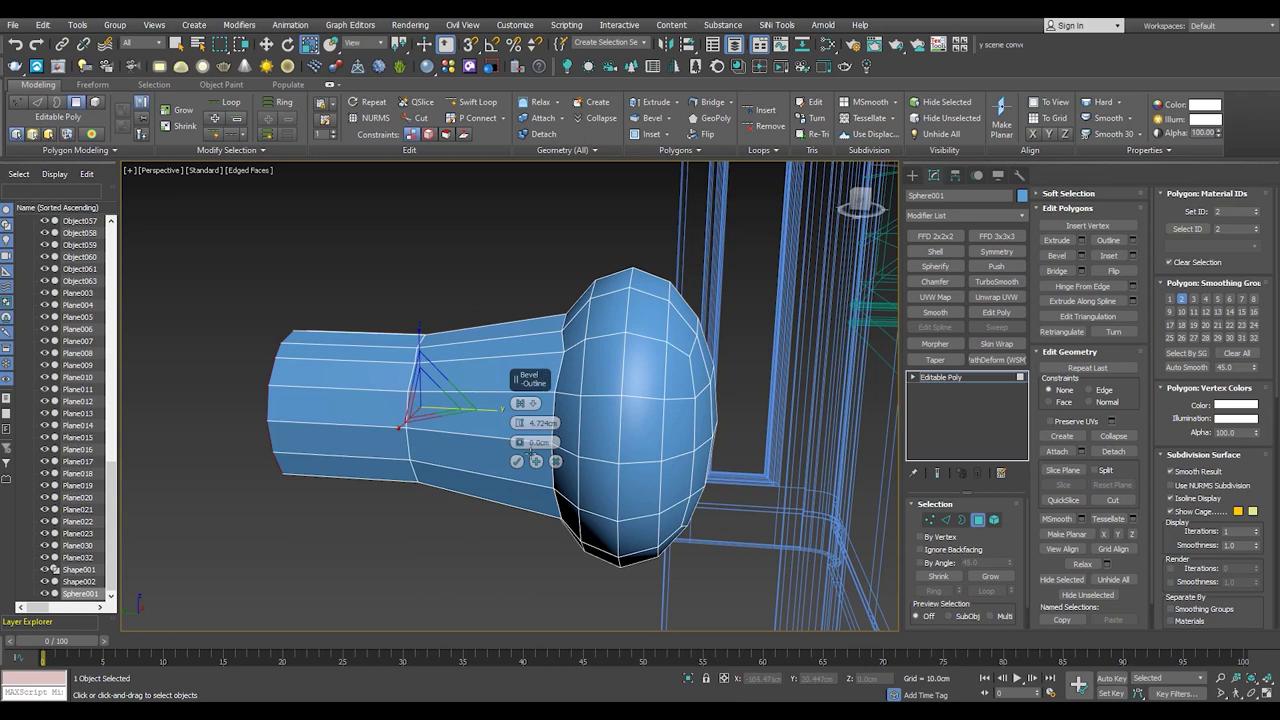
key("ctrl+z")
key("shift+e")
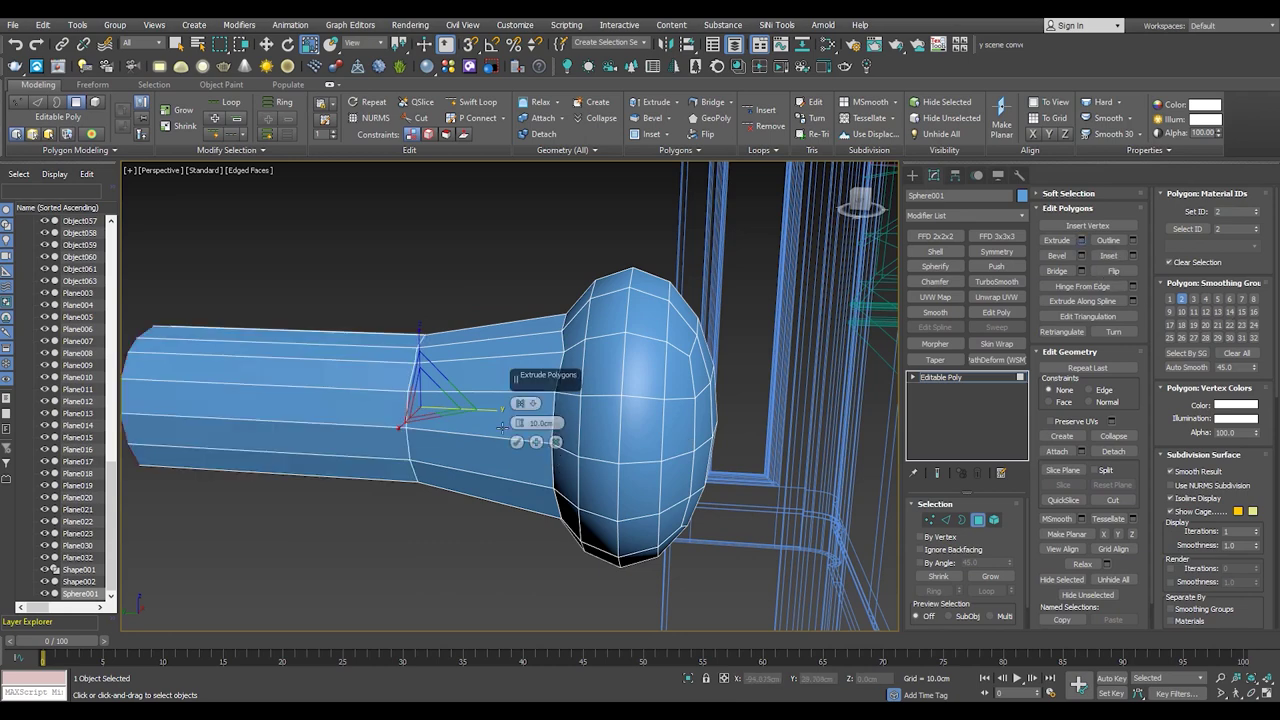
left_click(557, 441)
left_click(1081, 255)
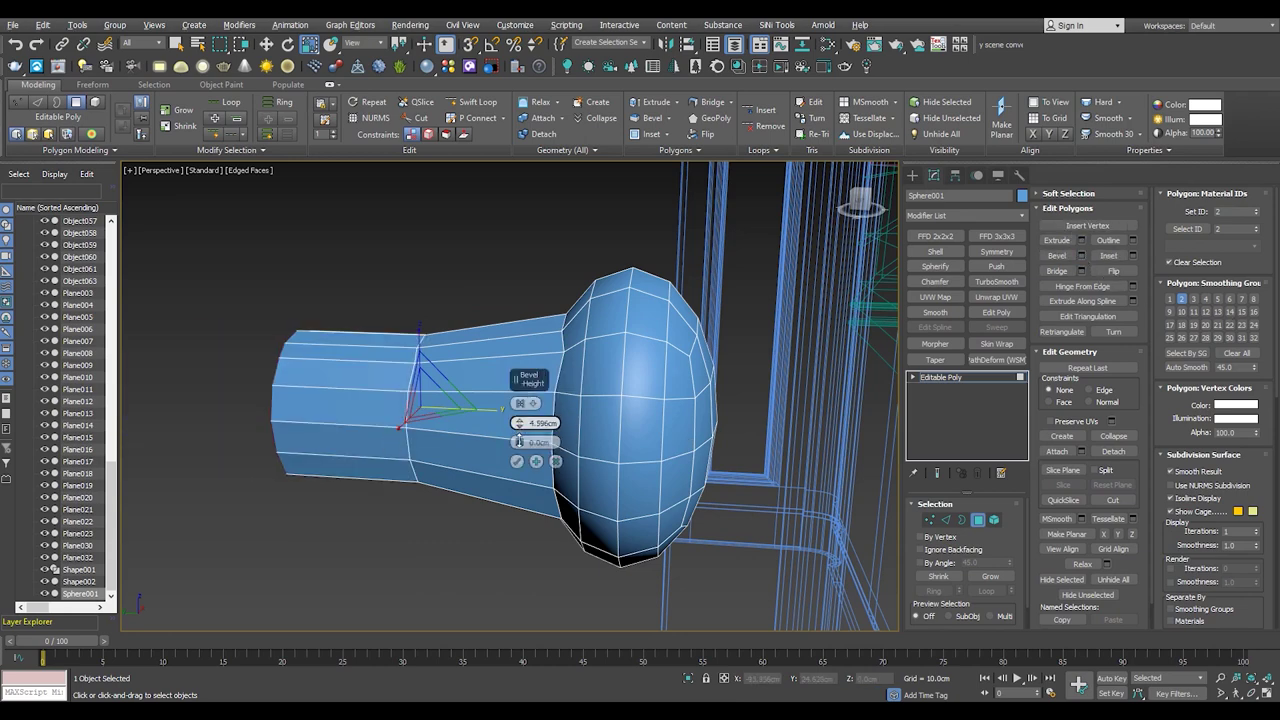
left_click_drag(519, 441, 521, 482)
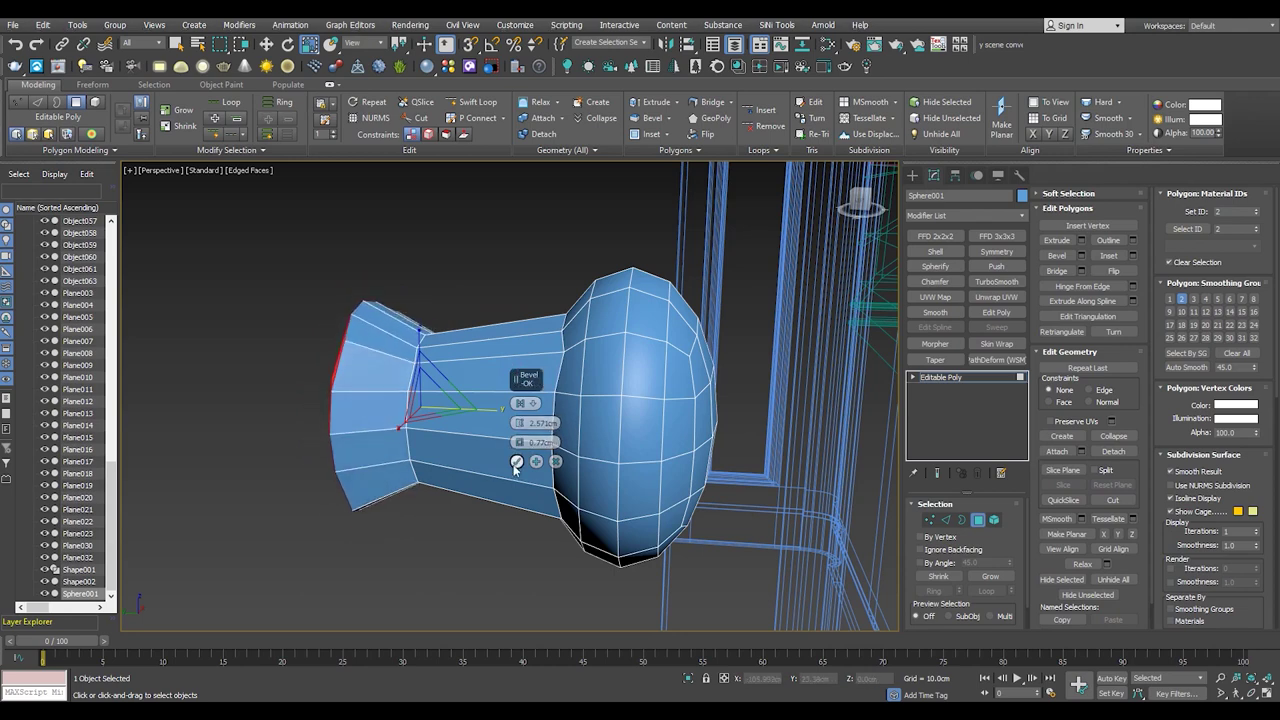
left_click(516, 463)
- Even out the end face polygons with GeoPoly
mouse_move(516, 463)
middle_mouse_down("alt")
mouse_move(323, 393)
mouse_move(417, 386)
mouse_move(452, 344)
middle_mouse_up("alt")
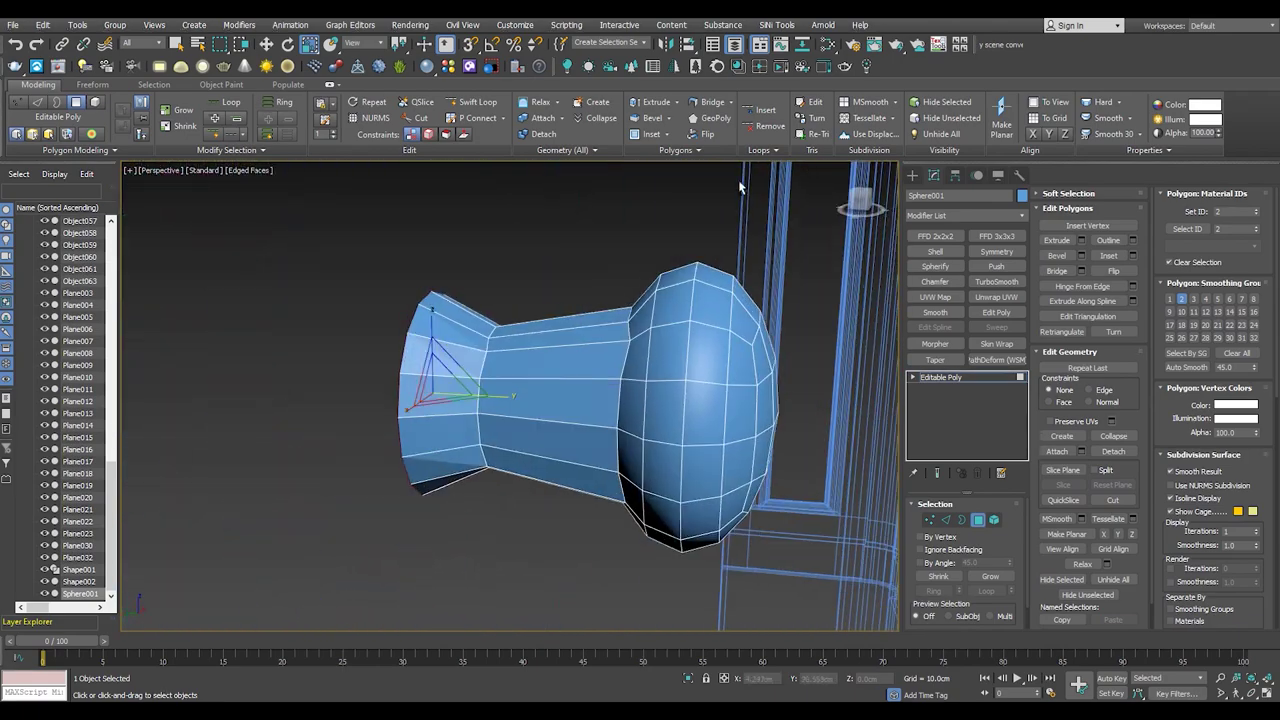
left_click(721, 121)
middle_click_drag(600, 330, 497, 352, "alt")
mouse_move(430, 318)
middle_mouse_down("alt")
mouse_move(400, 329)
mouse_move(399, 301)
mouse_move(286, 320)
middle_mouse_up("alt")
scroll(399, 301, "up", 5)
- Select a vertical edge loop around the neck and insert a new edge loop
key("2")
double_click(462, 366)
mouse_move(462, 366)
middle_mouse_down("alt")
mouse_move(669, 302)
mouse_move(514, 363)
middle_mouse_up("alt")
key("alt+shift+w")
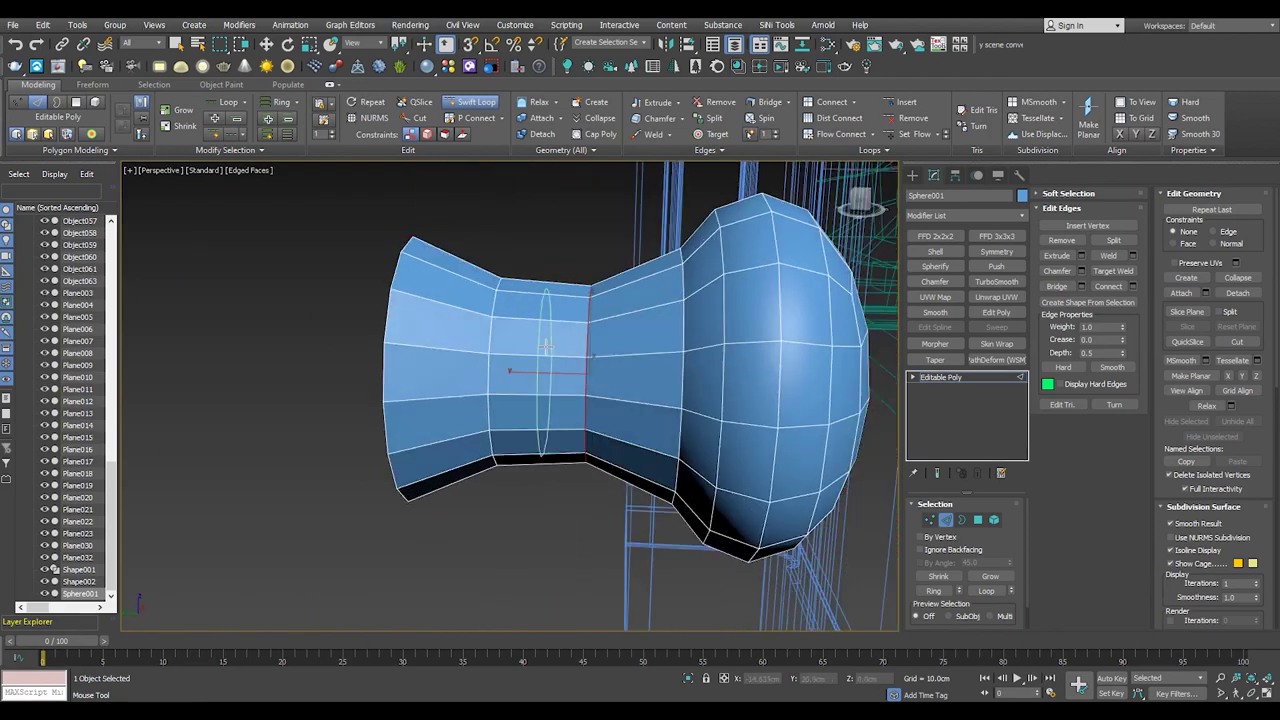
middle_click_drag(643, 352, 586, 363, "alt")
right_click(586, 363)
- Bevel the end cap polygon with about 1.6 cm height and zero outline
key("4")
middle_click_drag(443, 415, 404, 419, "alt")
left_click(404, 419)
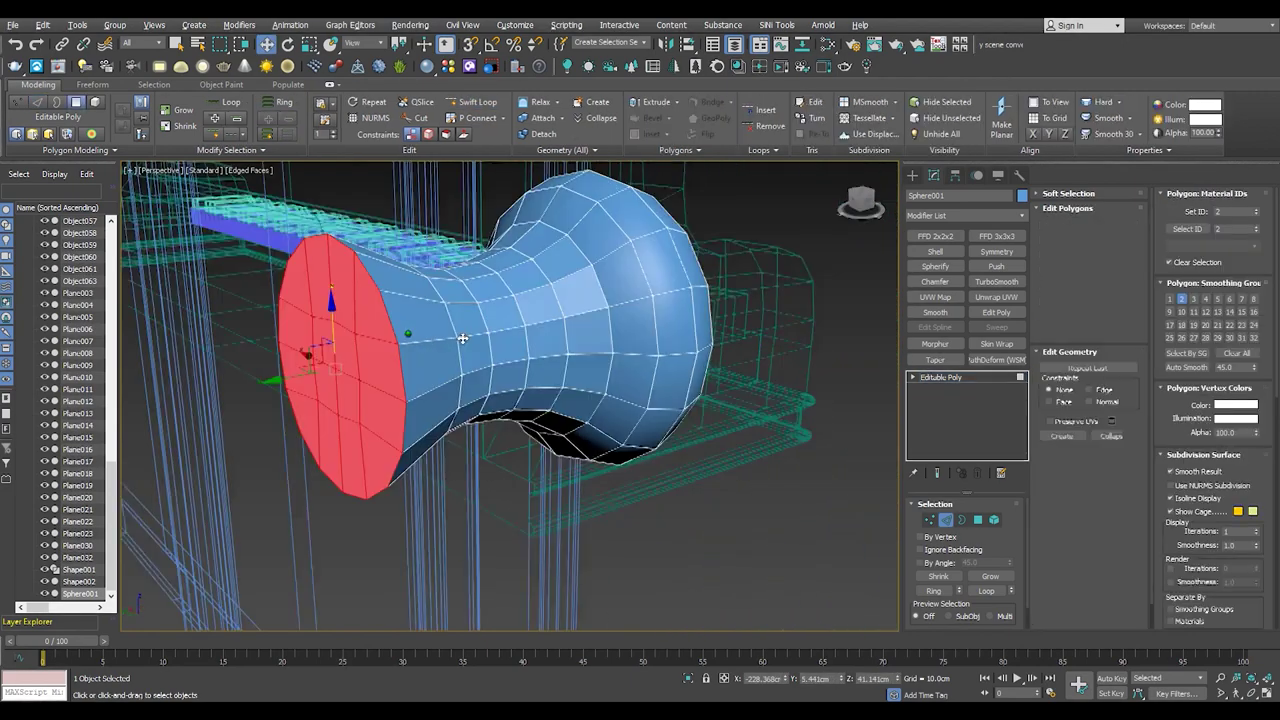
key("ctrl+shift+b")
left_click_drag(540, 442, 540, 428)
middle_click_drag(404, 419, 328, 383, "alt")
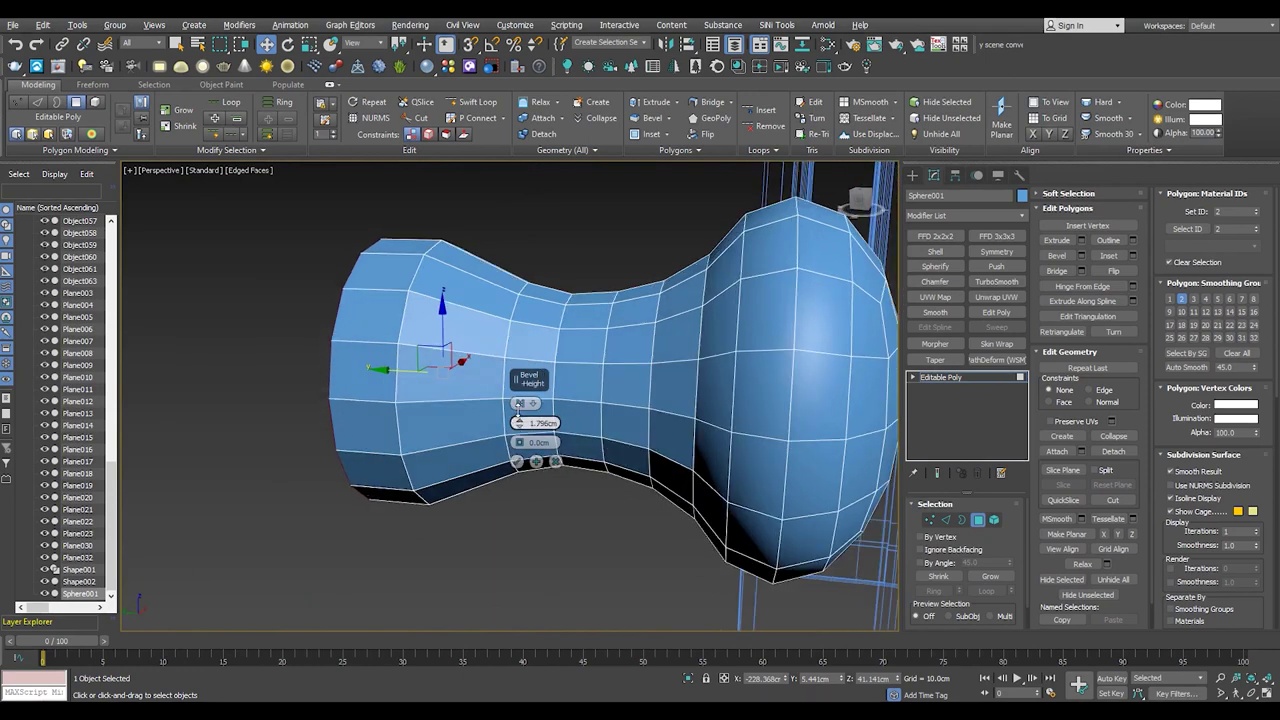
- Bevel the ring of rim polygons to raise the rim slightly
left_click(386, 389, "shift")
key("ctrl+shift+b")
mouse_move(386, 389)
middle_mouse_down("alt")
mouse_move(430, 360)
mouse_move(345, 365)
middle_mouse_up("alt")
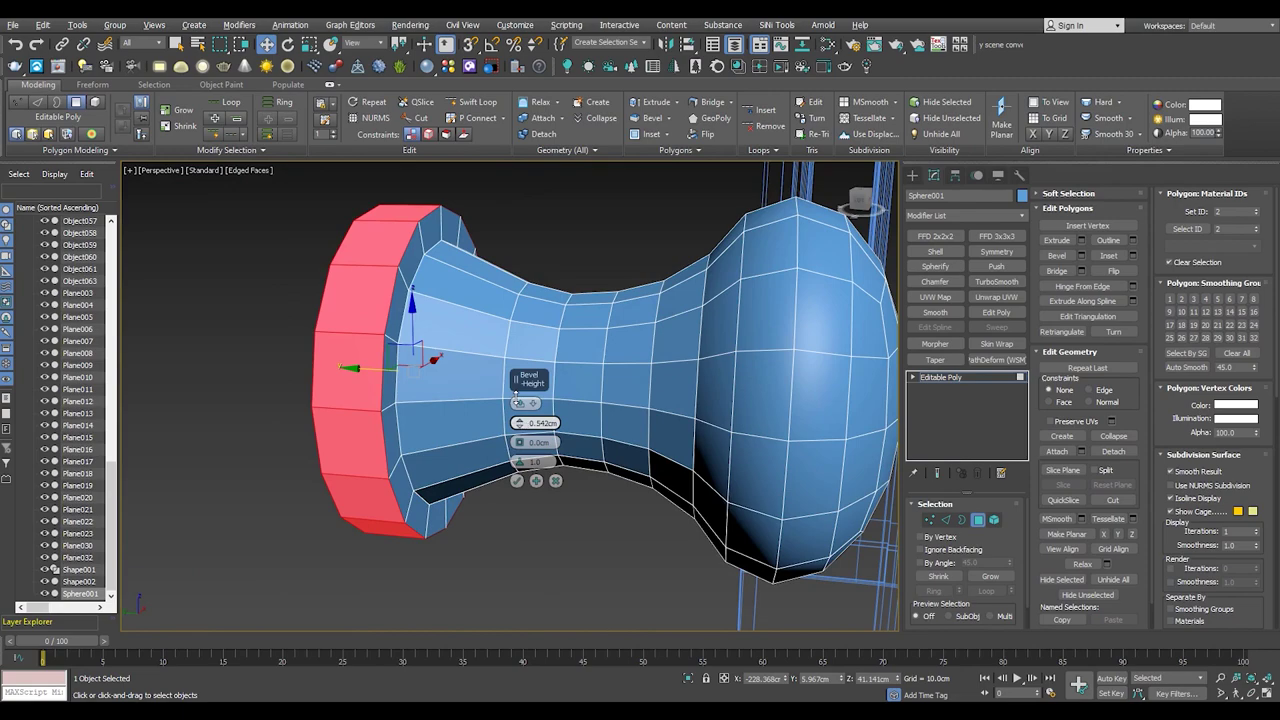
middle_click_drag(388, 419, 383, 399, "alt")
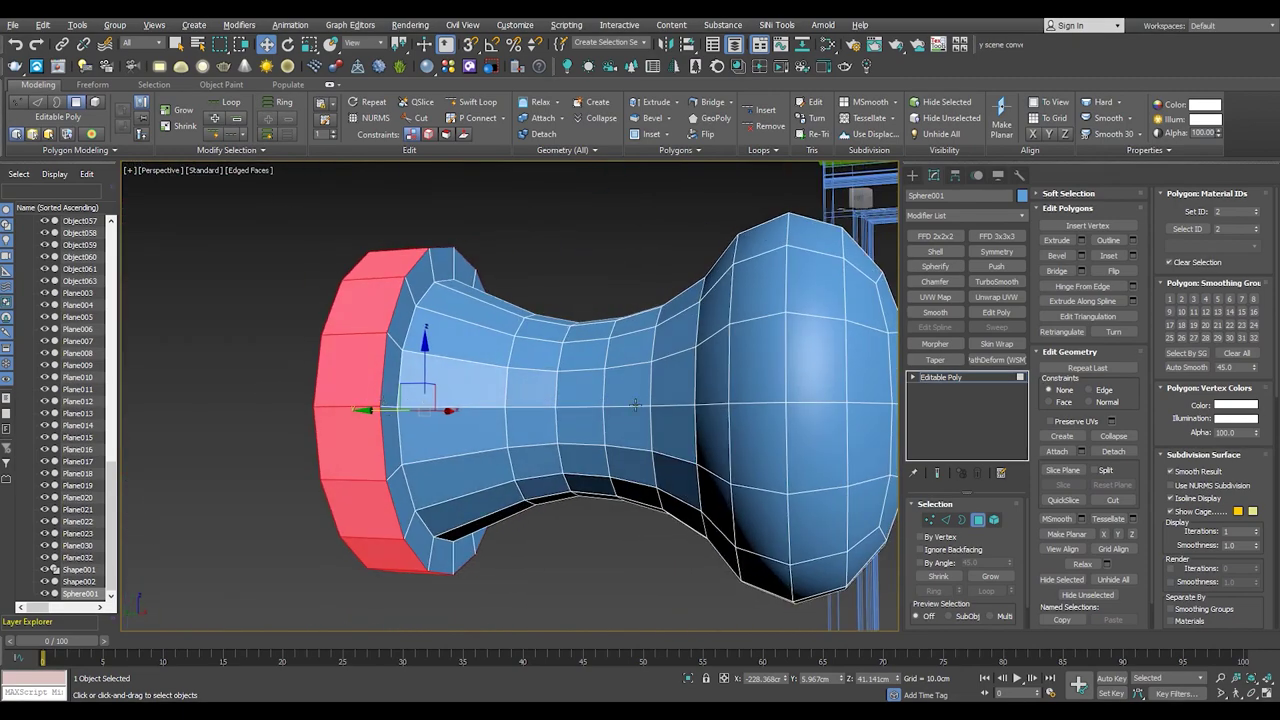
- Chamfer the rim's border edges and add TurboSmooth to the knob
left_click(944, 520, "ctrl")
key("ctrl+shift+c")
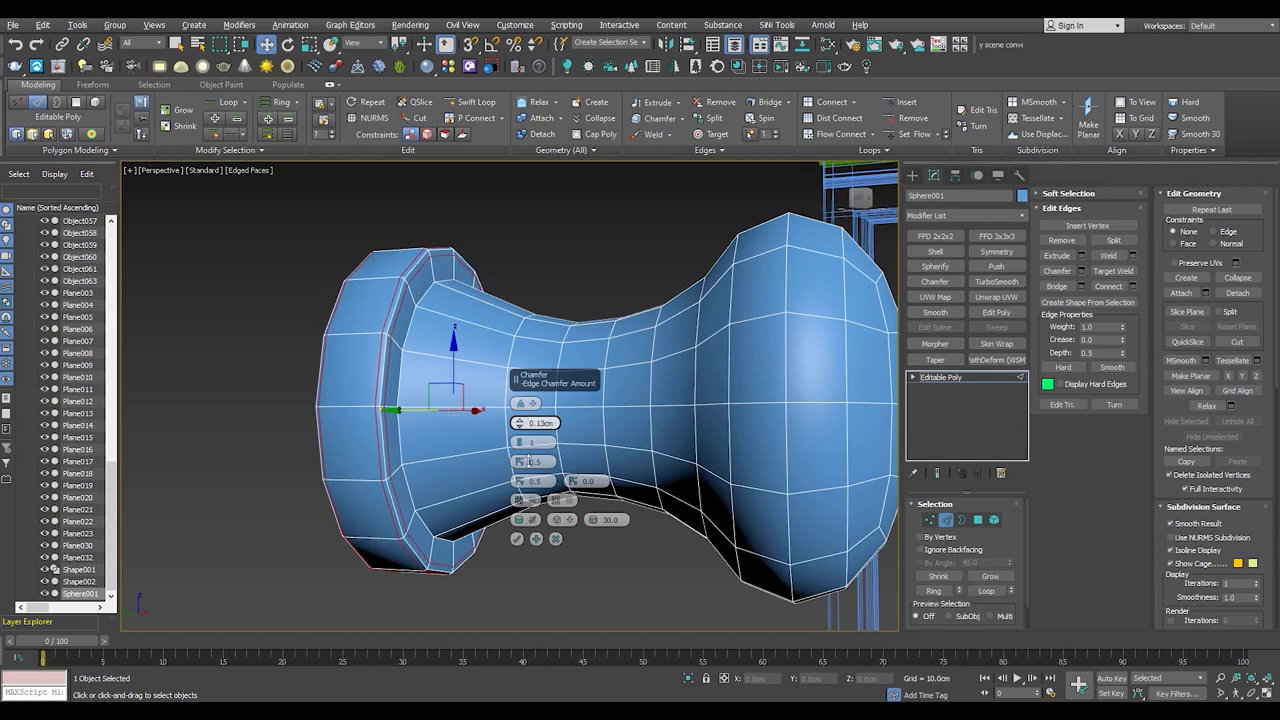
scroll(370, 452, "up", 3)
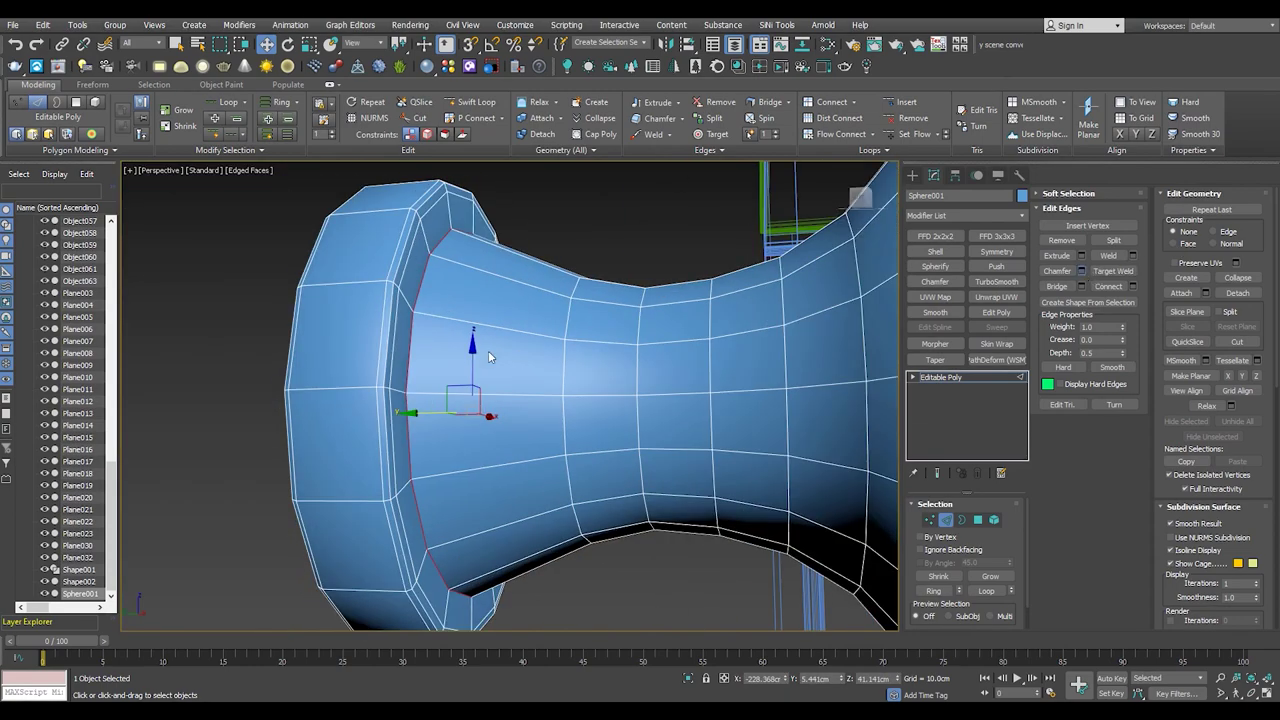
scroll(500, 365, "down", 4)
key("ctrl+t")
key("F4")
scroll(617, 348, "down", 2)
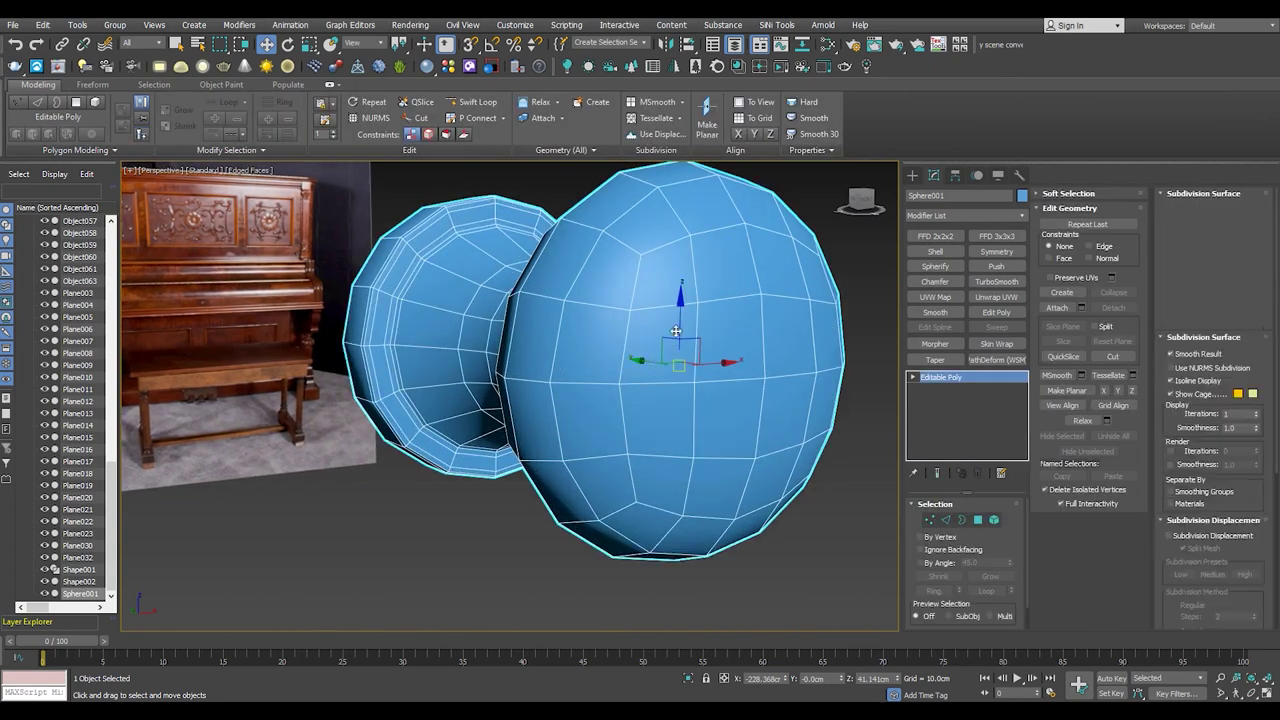
- Select polygons on the sphere's right end and grow them into a large patch
key("4")
left_click(660, 378)
left_click_drag(801, 358, 700, 455)
key("ctrl+Page_Up")
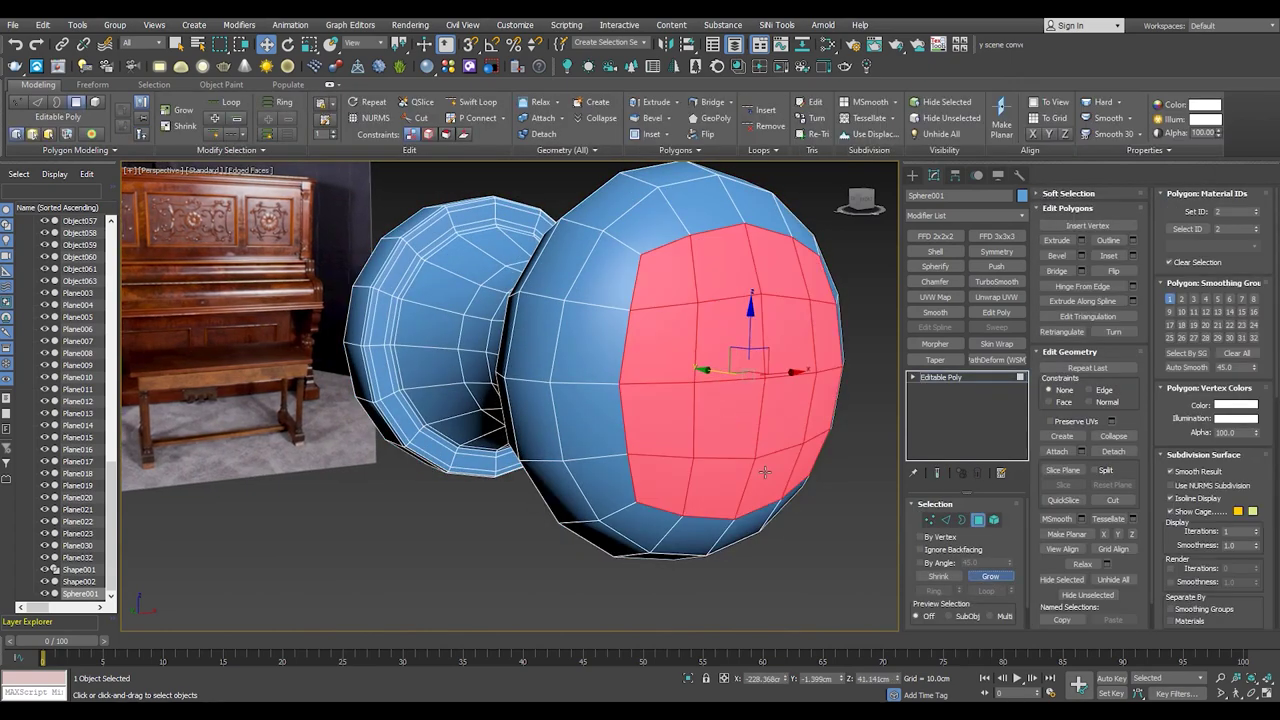
middle_click_drag(640, 400, 544, 397, "alt")
- Inset the patch slightly and bevel the narrow ring inward into a recessed groove
left_click_drag(518, 442, 521, 466)
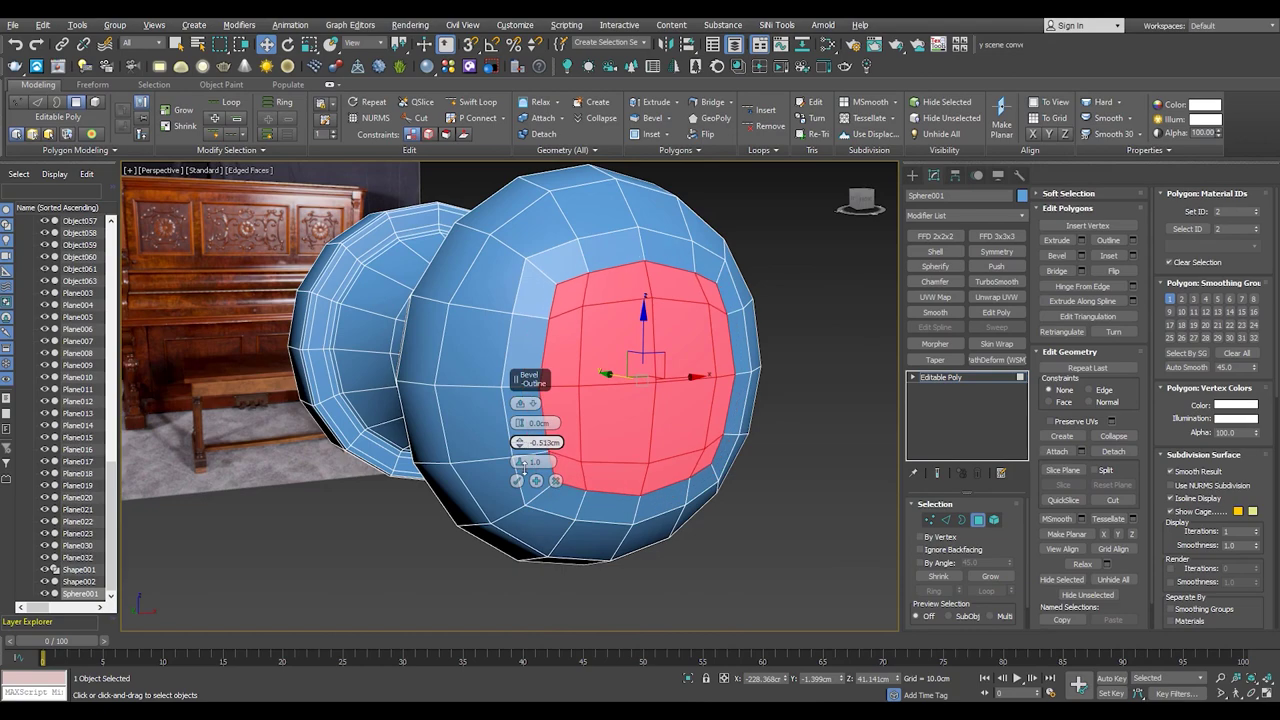
left_click(556, 481)
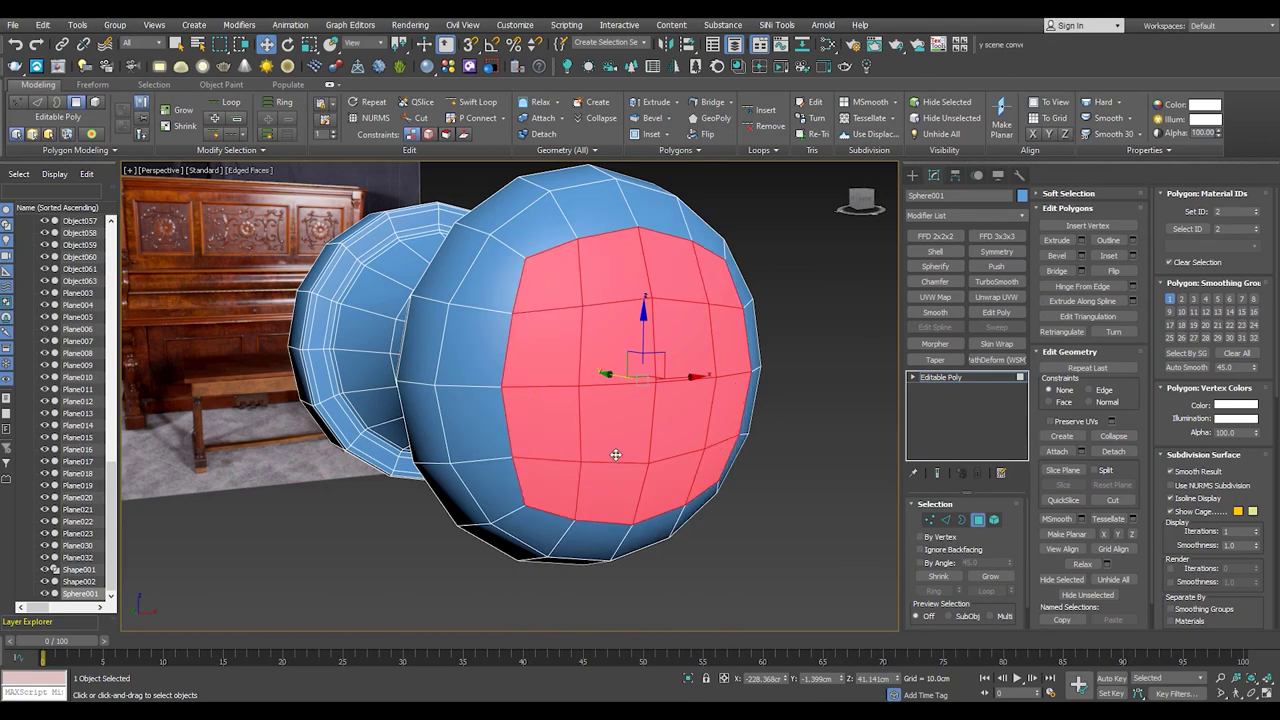
middle_click_drag(616, 455, 635, 420, "alt")
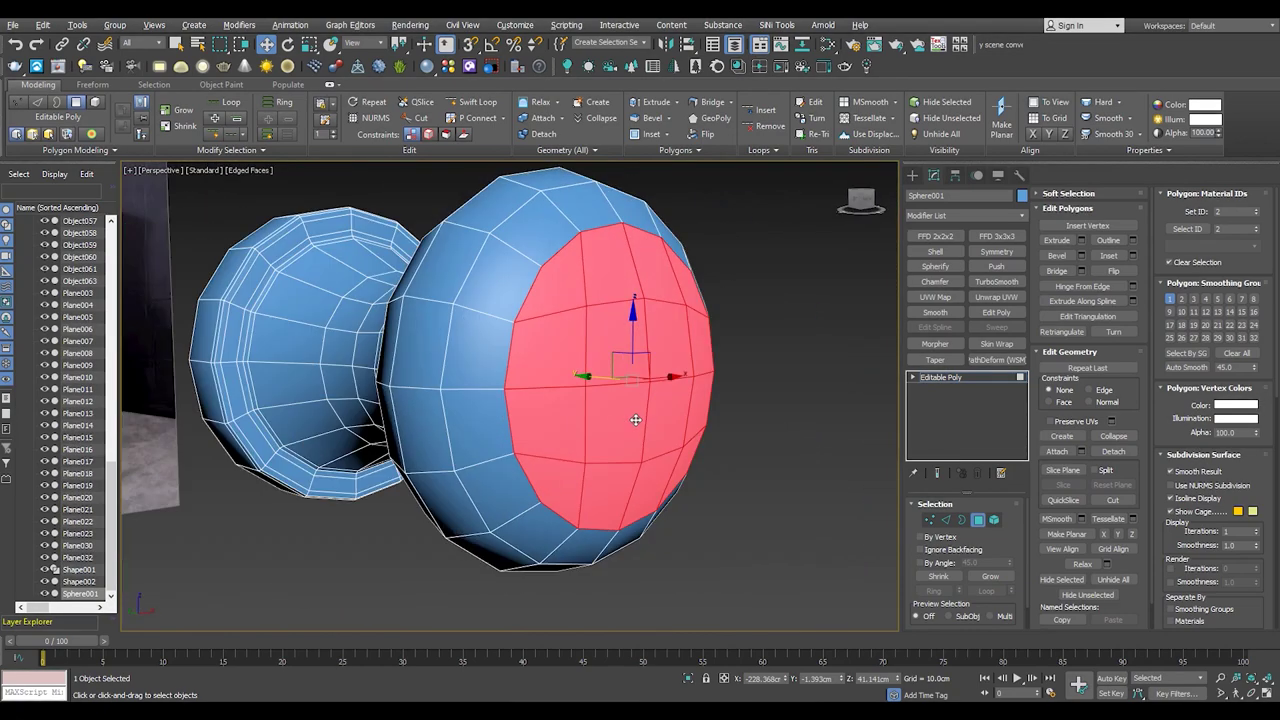
key("ctrl+shift+b")
middle_click_drag(530, 462, 552, 479, "alt")
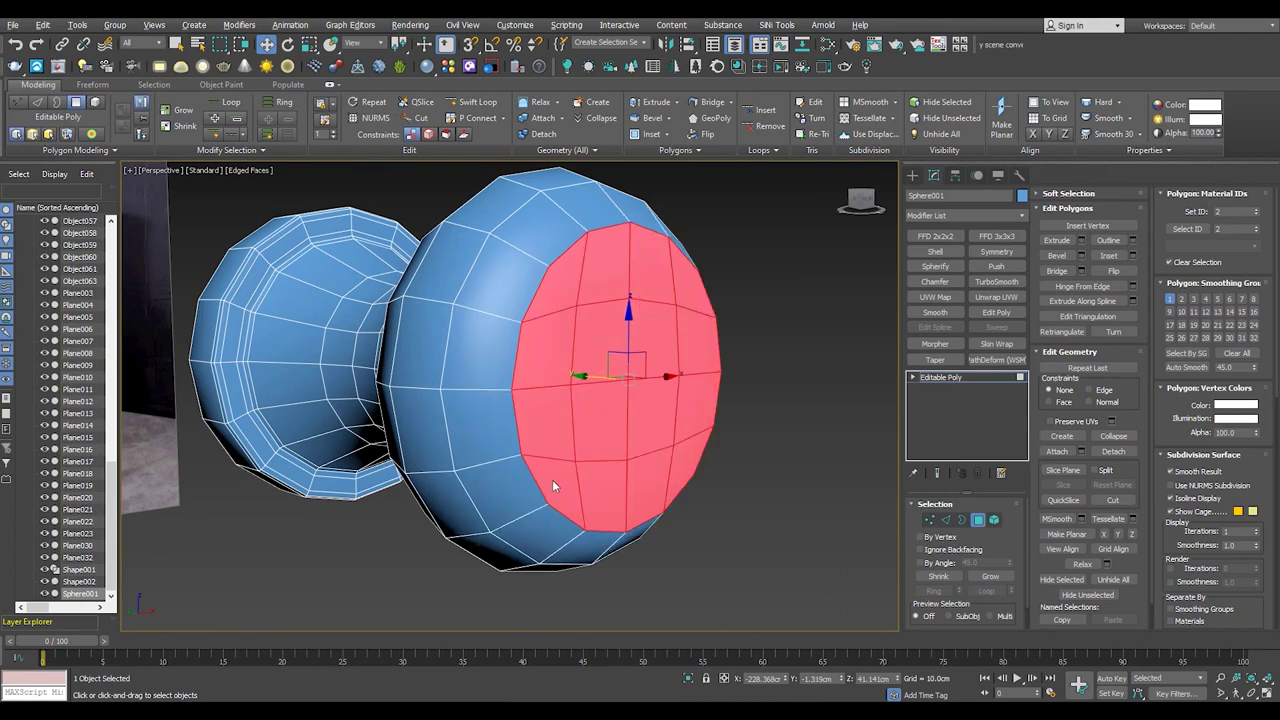
middle_click_drag(611, 402, 560, 425, "alt")
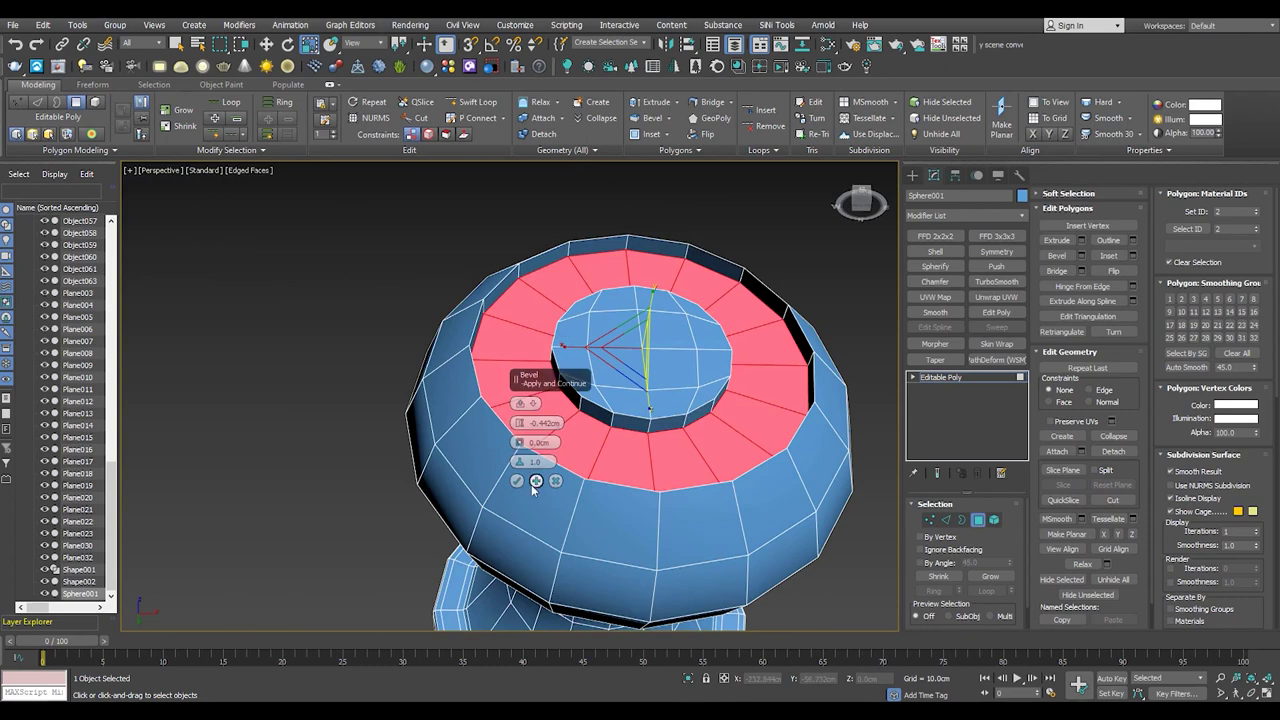
left_click_drag(519, 441, 519, 432)
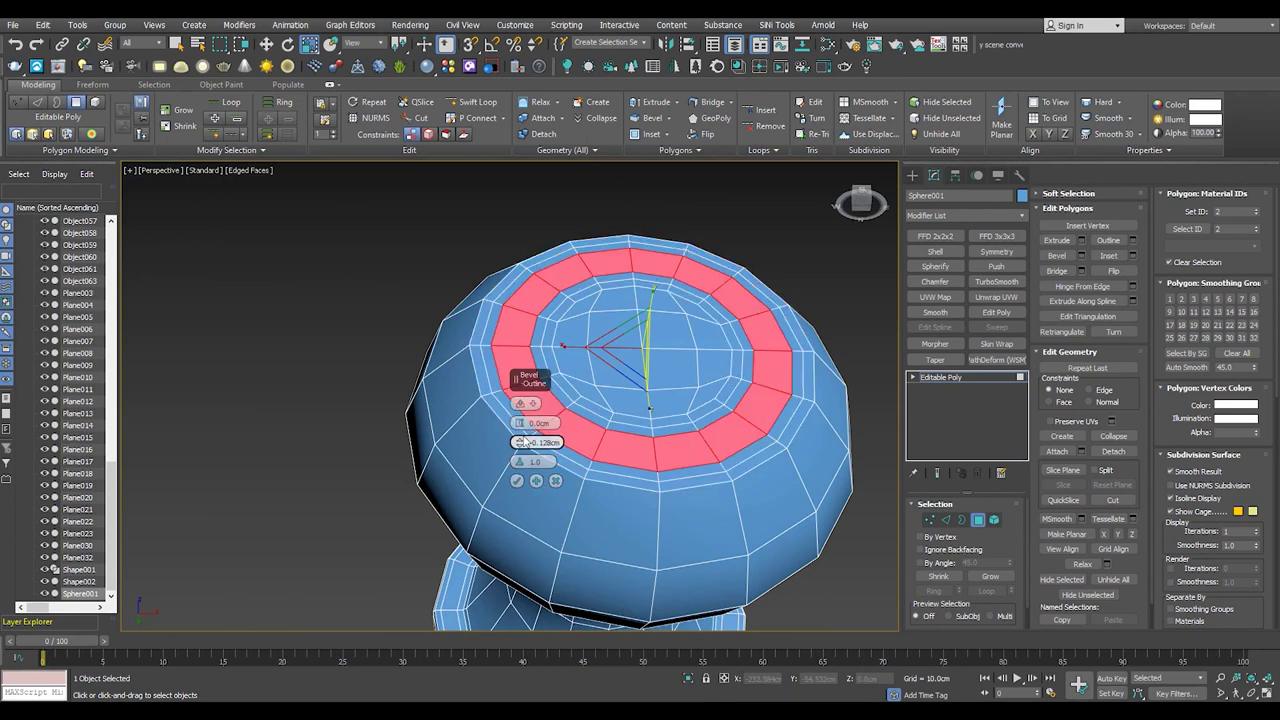
middle_click_drag(519, 432, 530, 474, "alt")
left_click(527, 477)
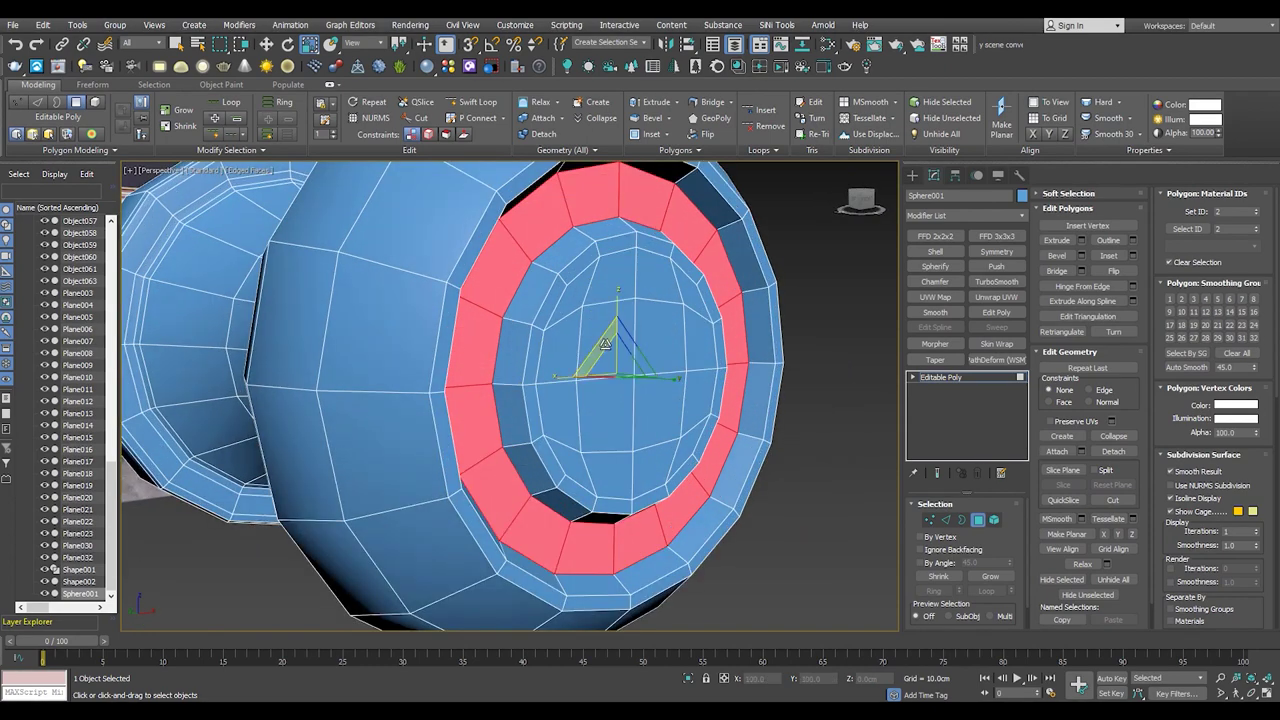
- Bevel the central disc upward and shrink it into a raised boss
left_click(985, 578)
left_click(1081, 255)
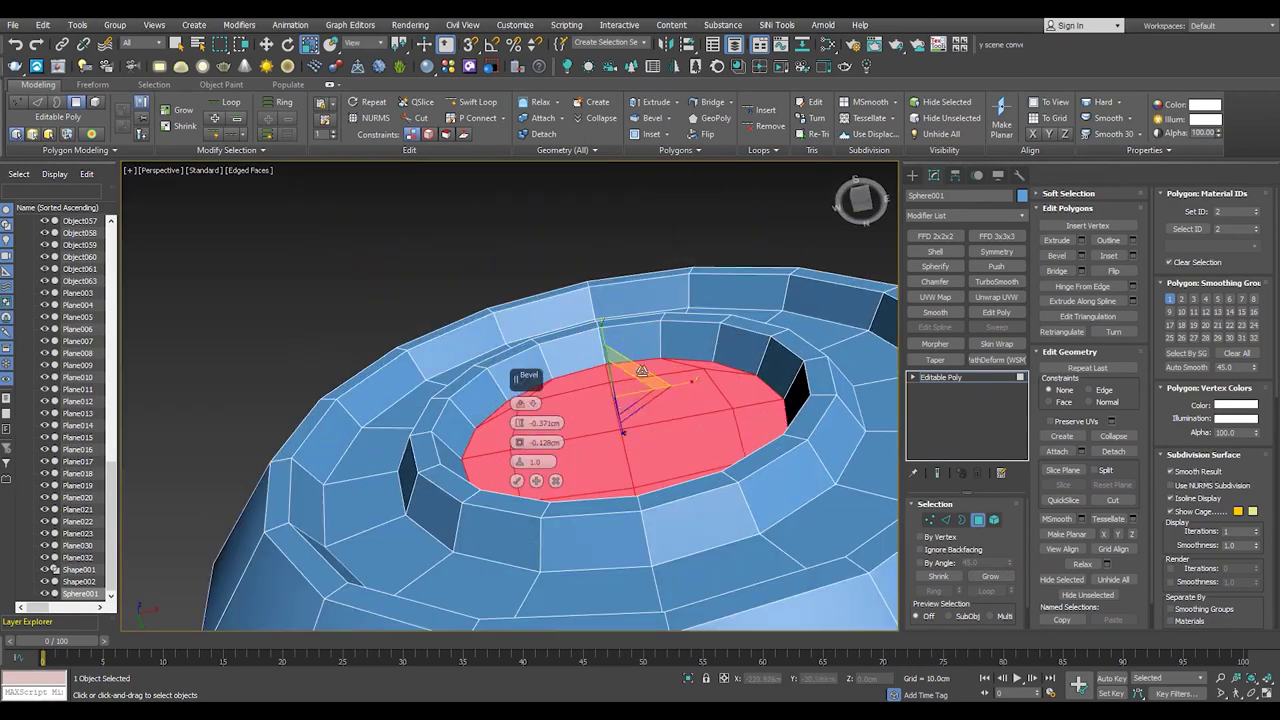
mouse_move(519, 422)
left_mouse_down()
mouse_move(519, 410)
mouse_move(519, 443)
left_mouse_up()
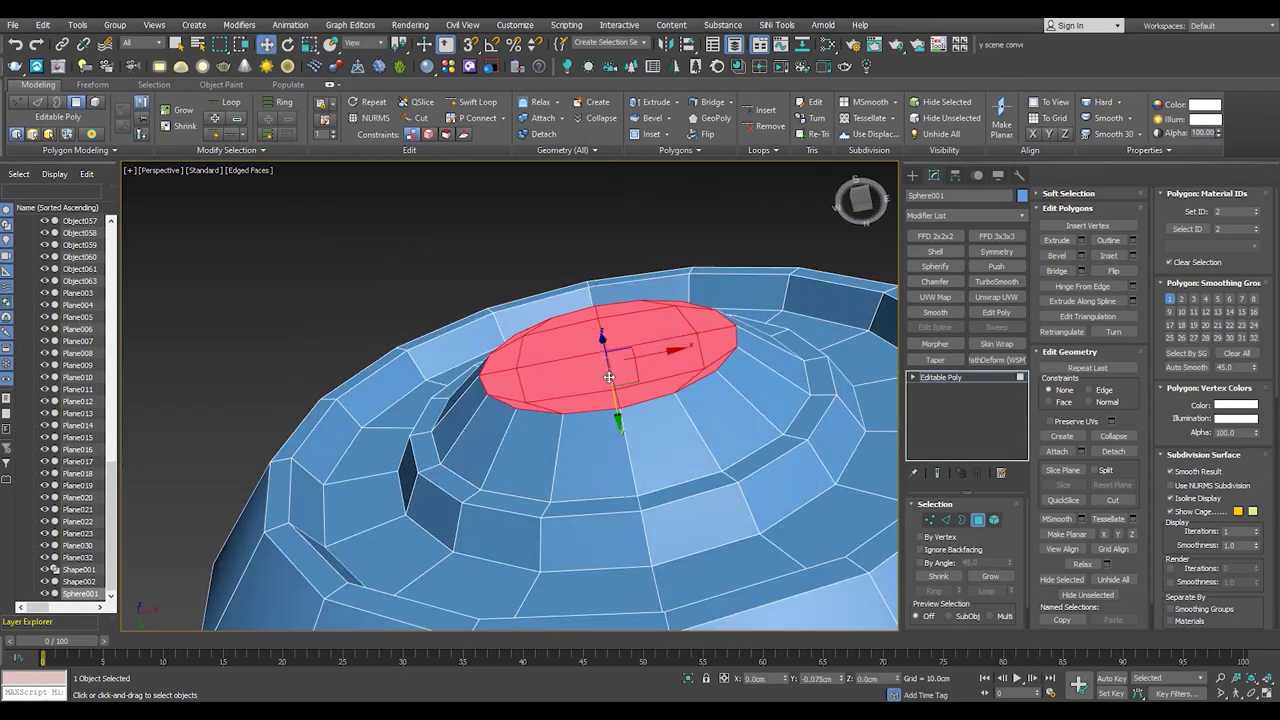
middle_click_drag(618, 357, 700, 380, "alt")
- From a side view of the knob, reselect the disc's top polygon
key("1")
key("F4")
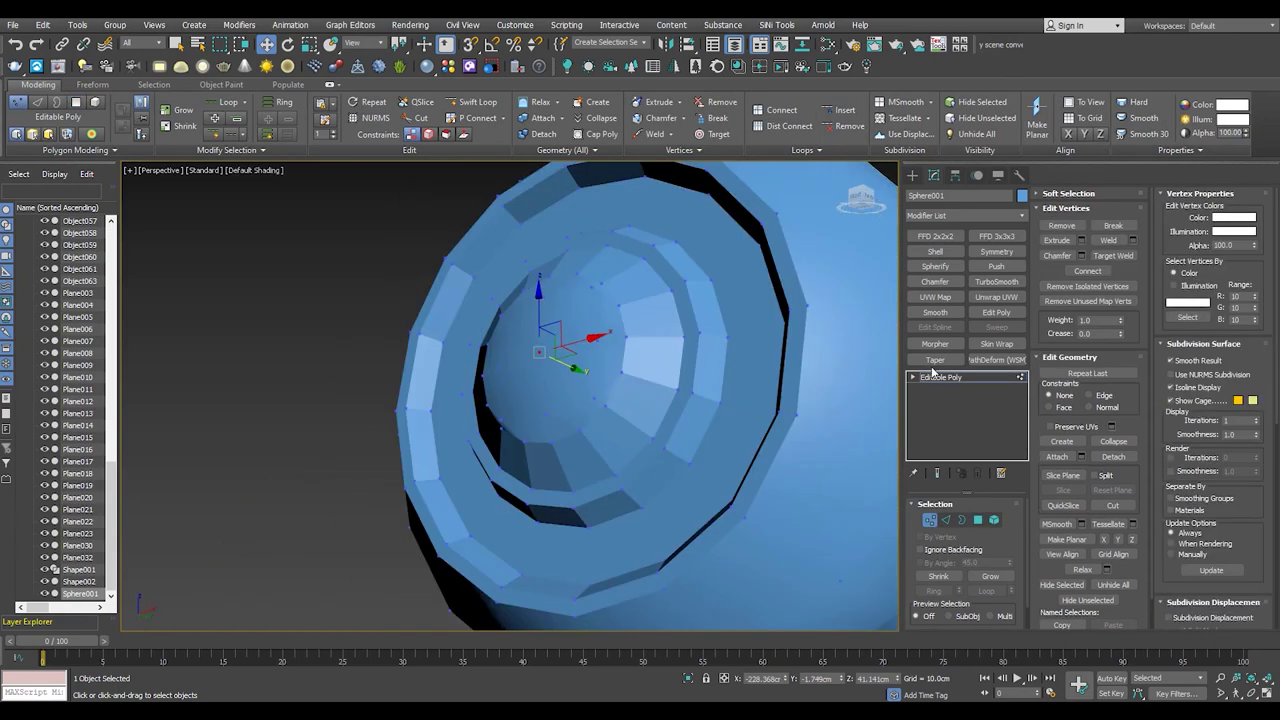
left_click(932, 377)
key("z")
mouse_move(450, 330)
middle_mouse_down("alt")
mouse_move(527, 308)
mouse_move(470, 330)
mouse_move(475, 318)
mouse_move(600, 330)
mouse_move(560, 320)
middle_mouse_up("alt")
key("4")
scroll(500, 330, "up", 5)
key("F4")
key("1")
key("4")
left_click(475, 318)
left_click(538, 267, "ctrl")
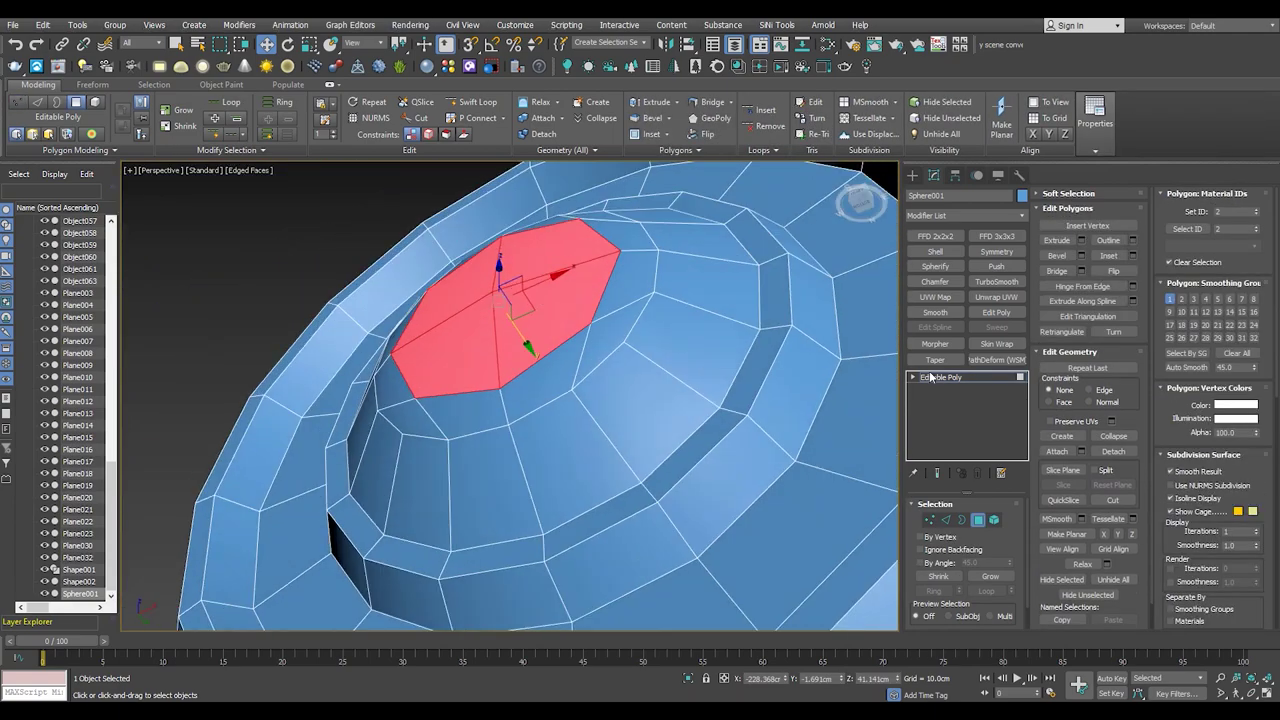
- Preview the knob smoothed from a close side view, then remove the smoothing
left_click(996, 281)
key("F4")
middle_click_drag(806, 328, 454, 416, "alt")
key("ctrl+z")
key("F4")
scroll(454, 416, "up", 5)
- Chamfer the groove's edge loops by 0.03 cm and preview the result with TurboSmooth
key("2")
double_click(388, 322)
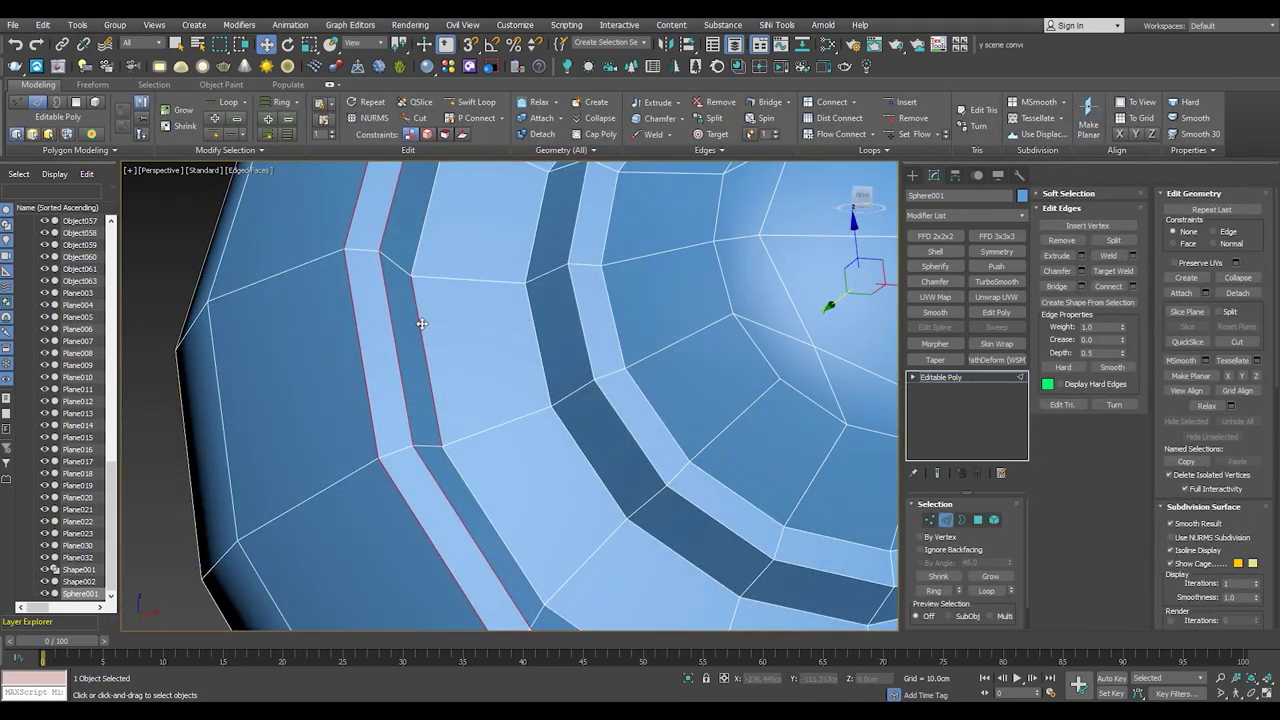
scroll(612, 316, "down", 5)
scroll(600, 340, "up", 4)
key("ctrl+shift+c")
left_click_drag(520, 424, 522, 428)
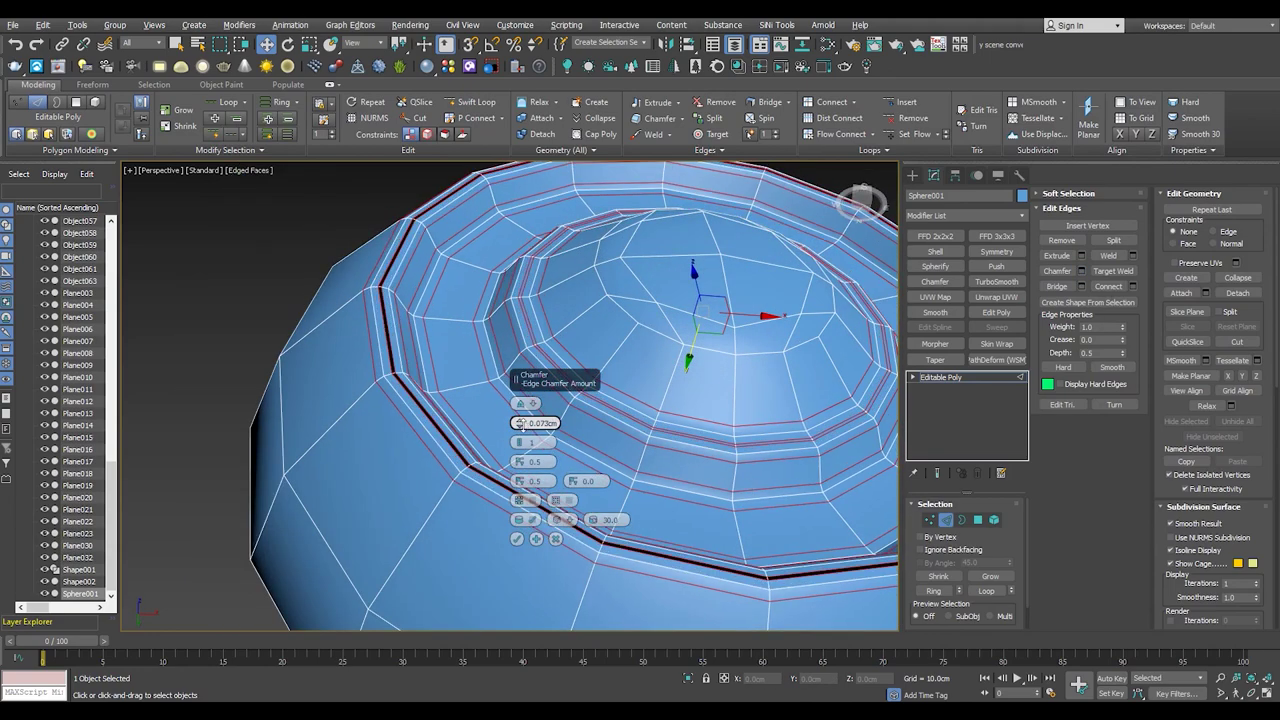
left_click(516, 540)
mouse_move(516, 540)
middle_mouse_down("alt")
mouse_move(530, 358)
mouse_move(634, 560)
middle_mouse_up("alt")
key("ctrl+t")
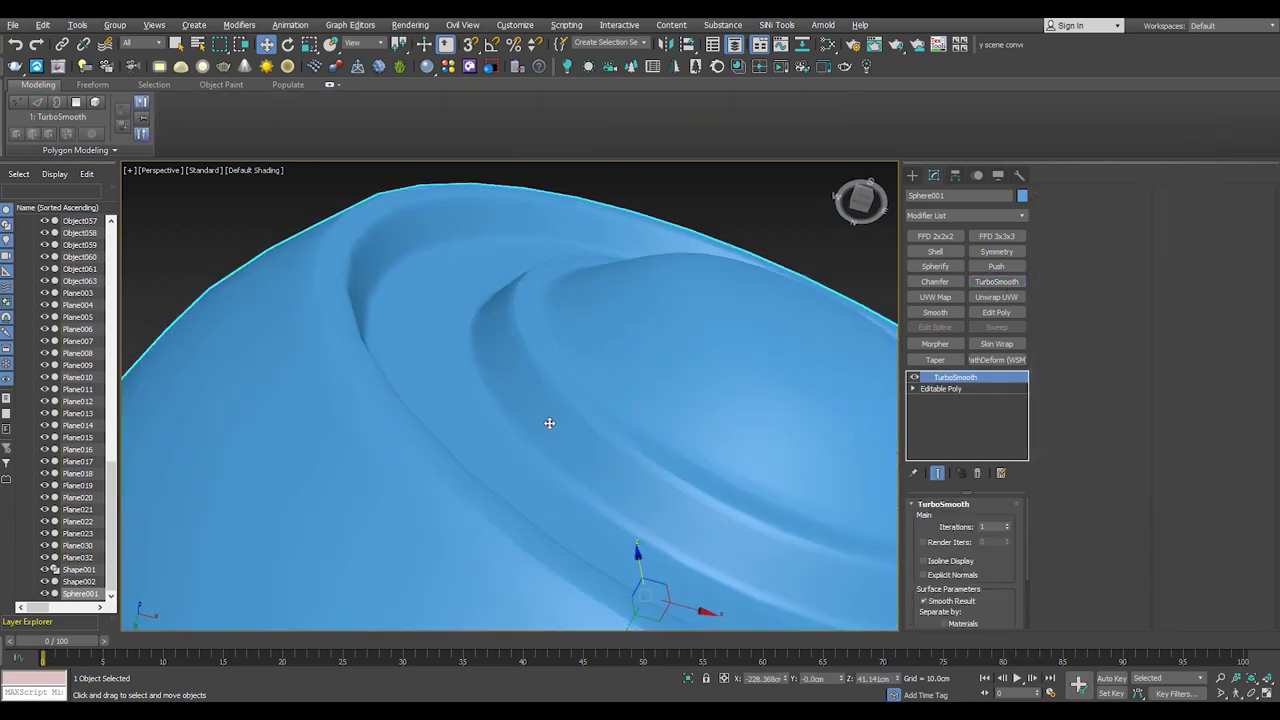
- Remove the TurboSmooth preview from the spool knob
scroll(572, 407, "down", 5)
middle_click_drag(571, 457, 443, 486, "alt")
scroll(443, 486, "down", 3)
scroll(424, 481, "up", 4)
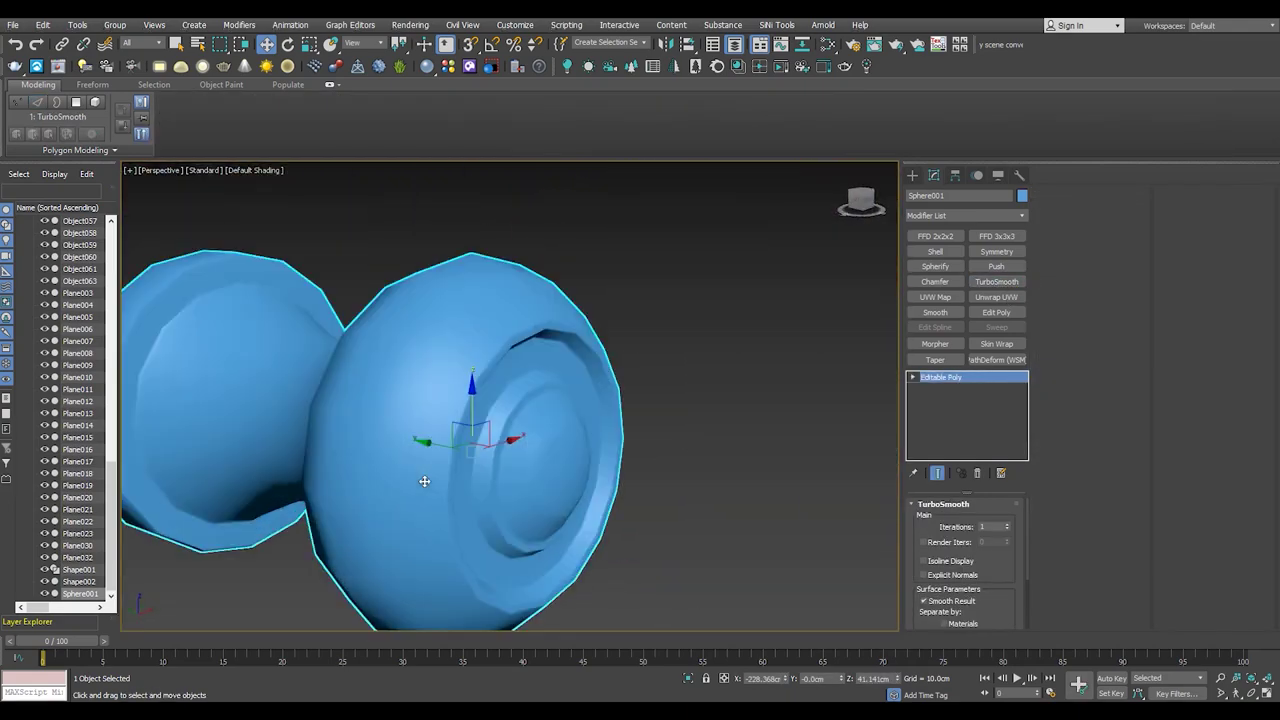
key("ctrl+z")
scroll(581, 391, "down", 6)
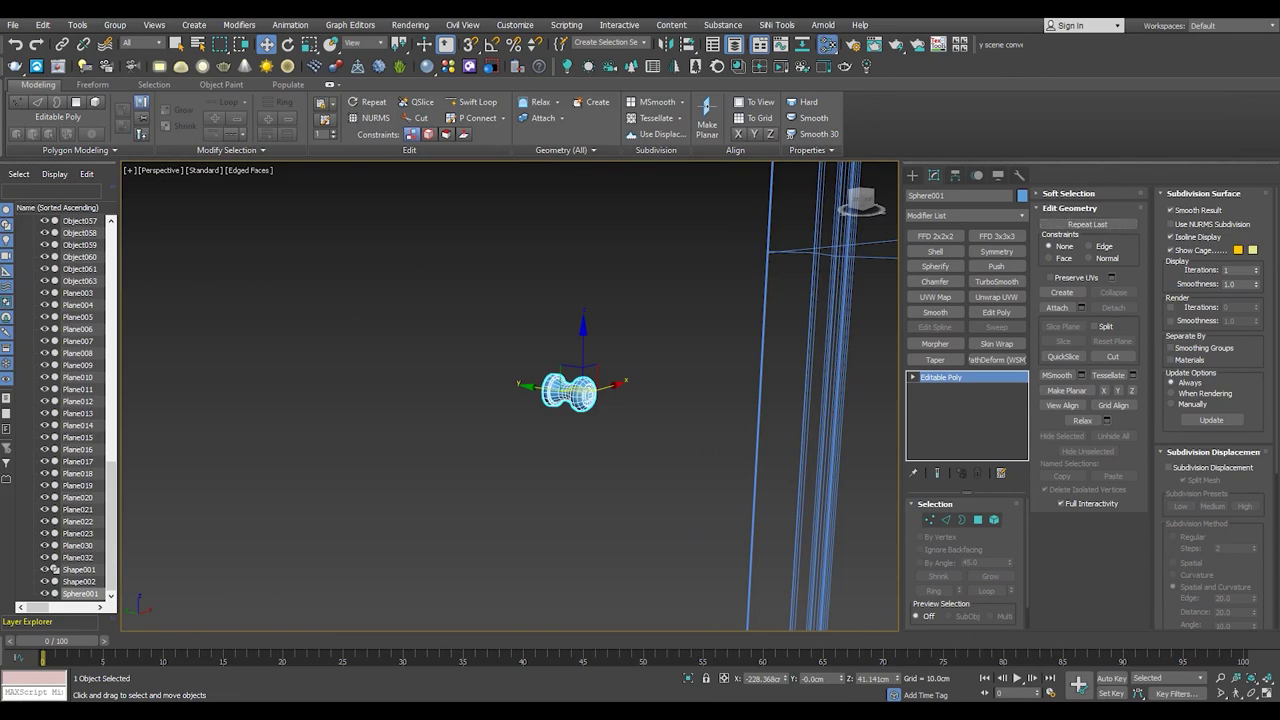
mouse_move(434, 460)
middle_mouse_down("alt")
mouse_move(680, 314)
mouse_move(647, 381)
middle_mouse_up("alt")
- In the Front view, move the knob right and slightly up
key("f")
scroll(718, 349, "up", 3)
scroll(420, 354, "up", 2)
middle_click_drag(420, 354, 352, 403)
left_click_drag(299, 398, 613, 386)
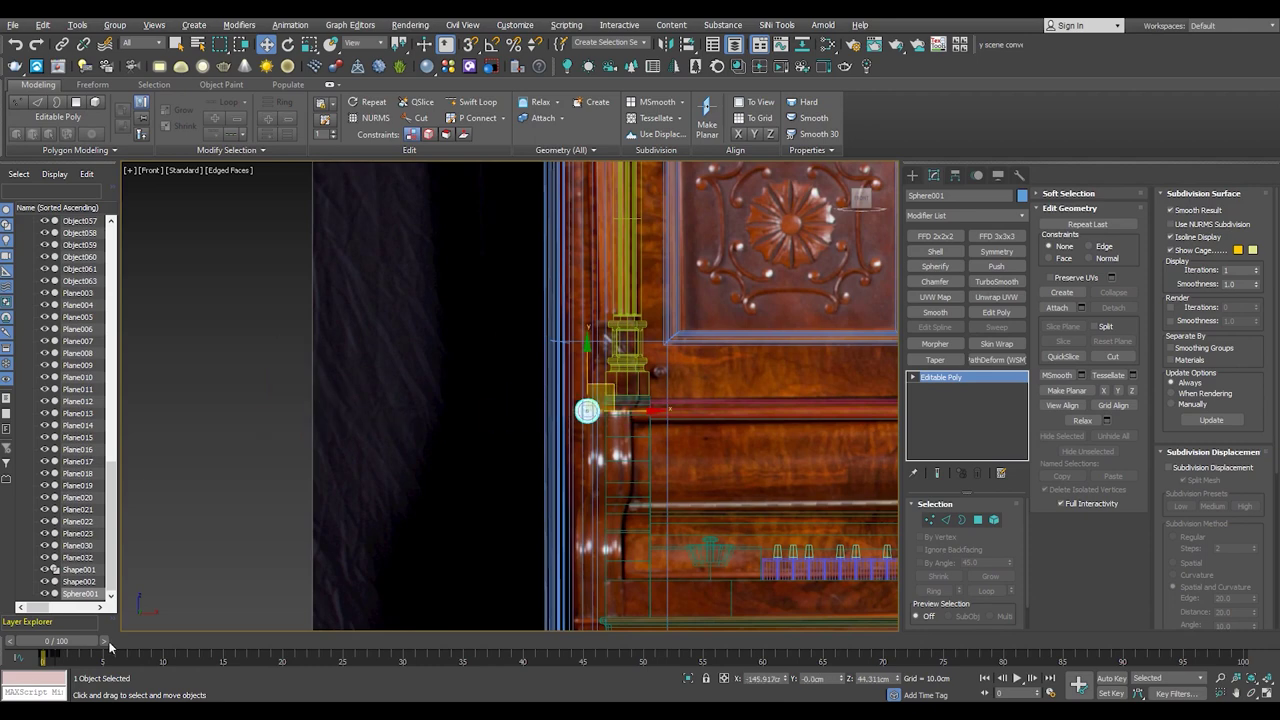
scroll(600, 410, "up", 3)
middle_click_drag(599, 415, 672, 382)
- Scale the knob down to a smaller size
left_click_drag(80, 645, 68, 645)
key("z")
key("r")
left_click_drag(431, 477, 440, 520)
- Move the knob up and left to sit beside the left pillar
key("w")
key("alt+w")
key("alt+w")
scroll(368, 508, "down", 3)
scroll(368, 508, "down", 5)
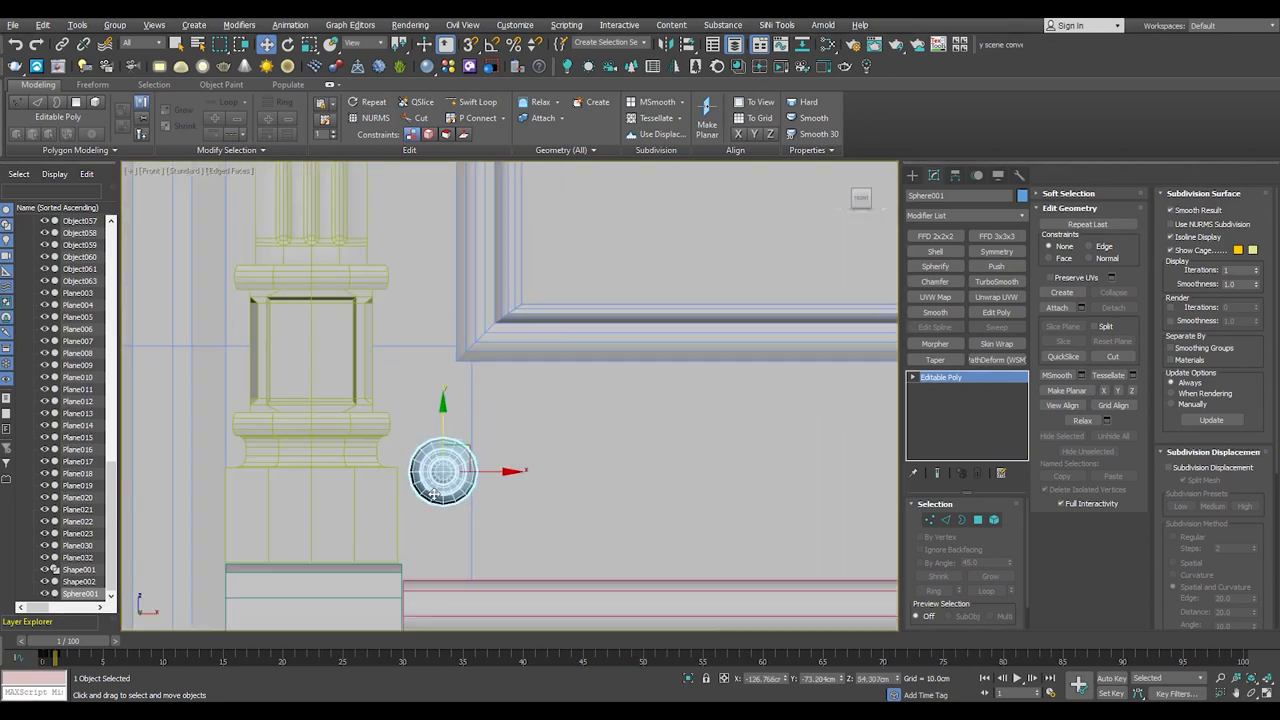
key("F4")
scroll(492, 451, "up", 10)
middle_click_drag(492, 451, 450, 455, "alt")
left_click_drag(513, 492, 449, 443)
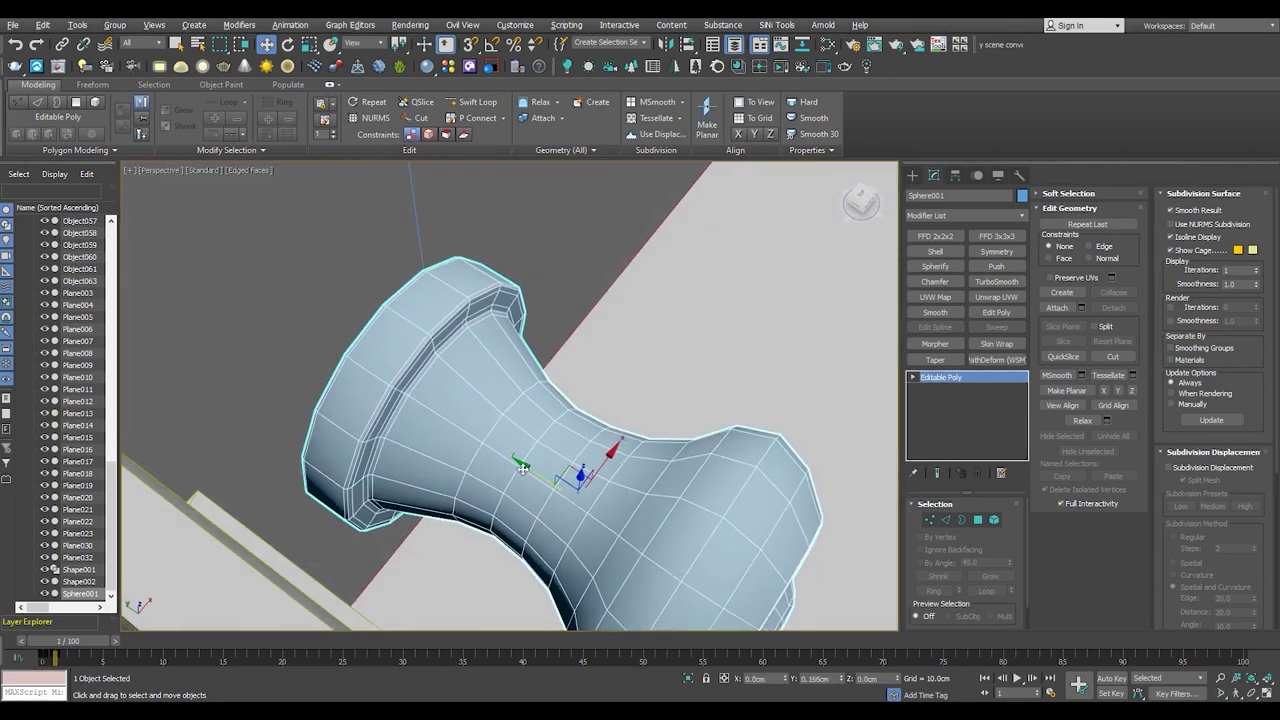
- Check the knob's placement from end-on, front and perspective views
mouse_move(449, 443)
middle_mouse_down("alt")
mouse_move(400, 430)
mouse_move(331, 377)
middle_mouse_up("alt")
scroll(374, 417, "up", 5)
scroll(374, 417, "down", 6)
key("f")
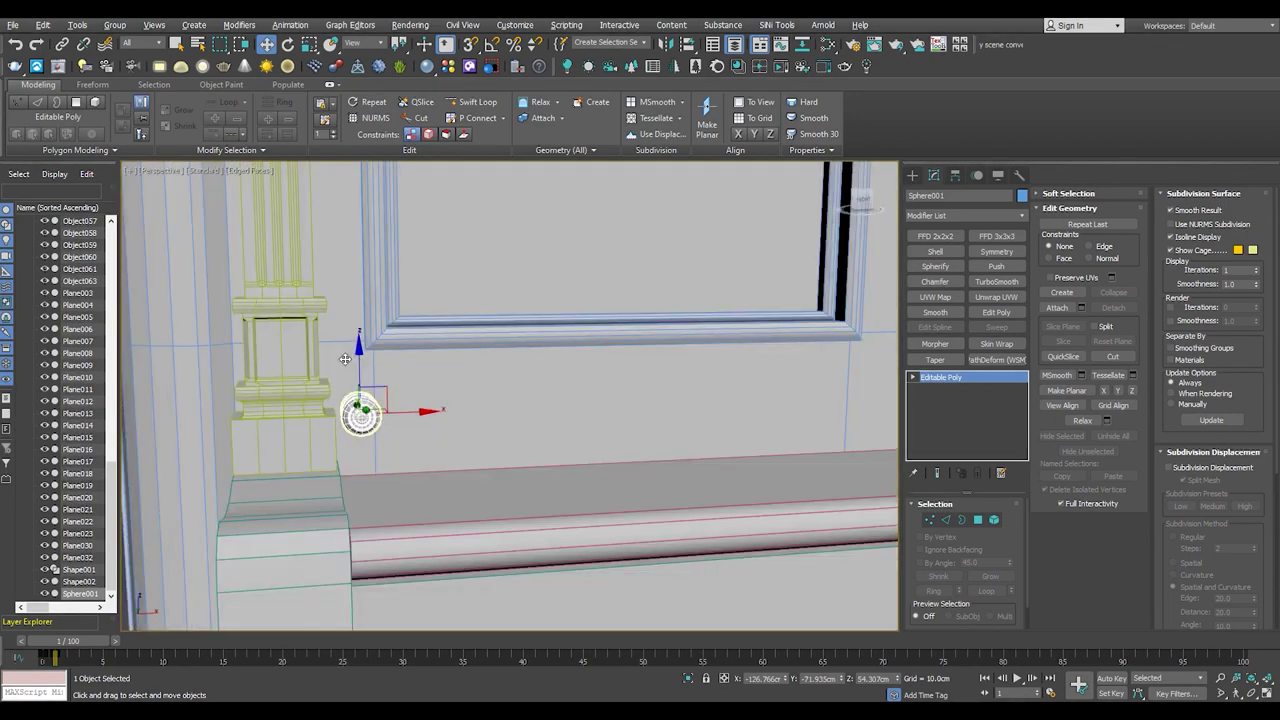
scroll(186, 283, "up", 2)
scroll(440, 489, "up", 2)
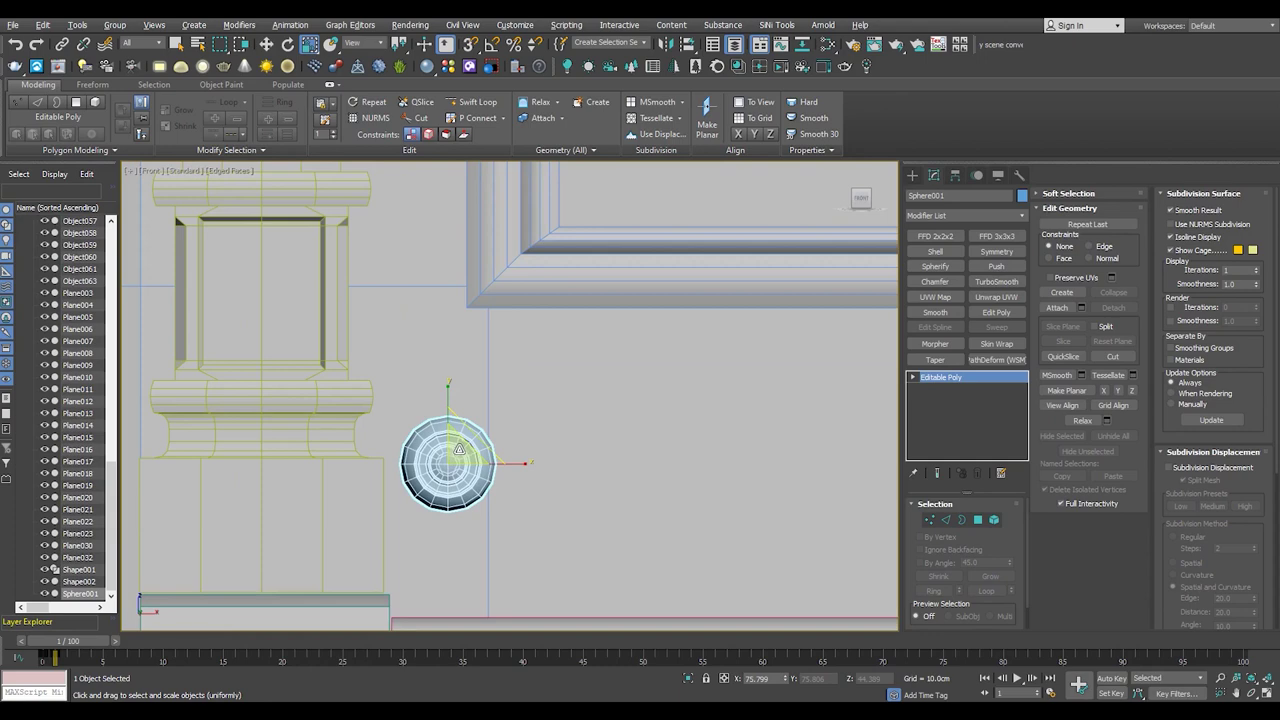
key("alt+w")
key("alt+w")
key("z")
key("w")
middle_click_drag(483, 483, 375, 333, "alt")
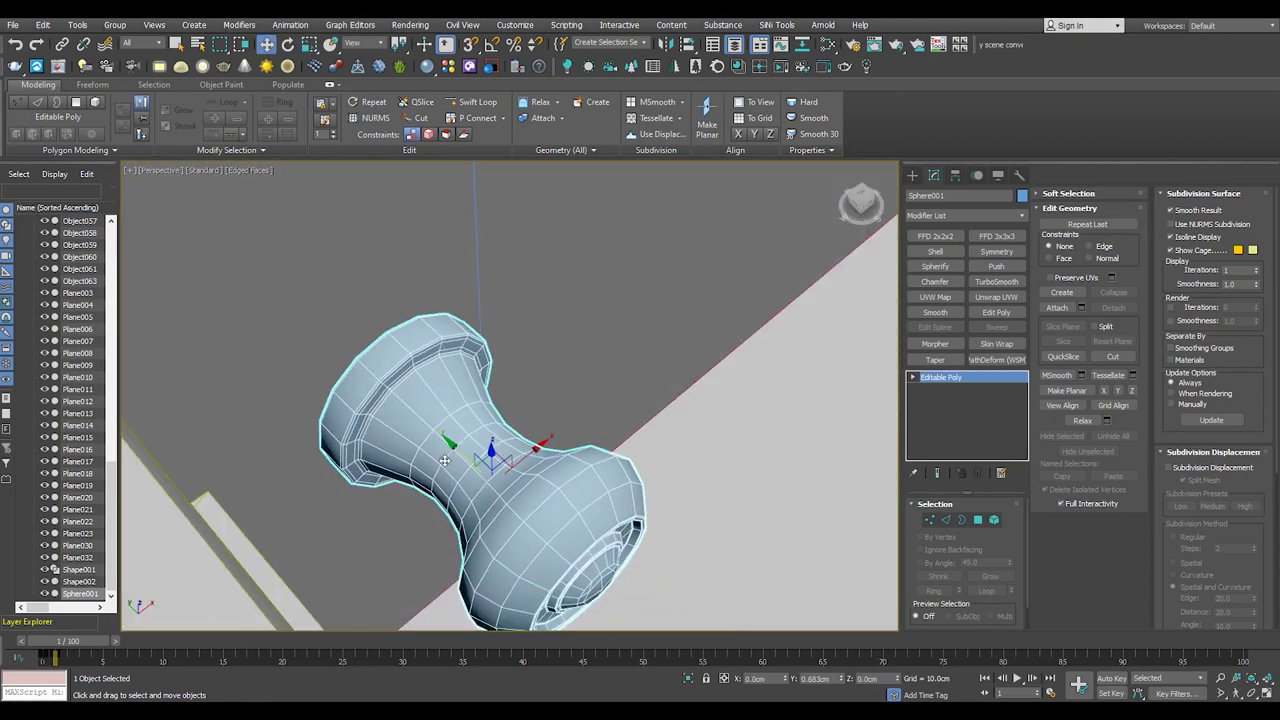
scroll(375, 333, "up", 3)
scroll(375, 333, "up", 2)
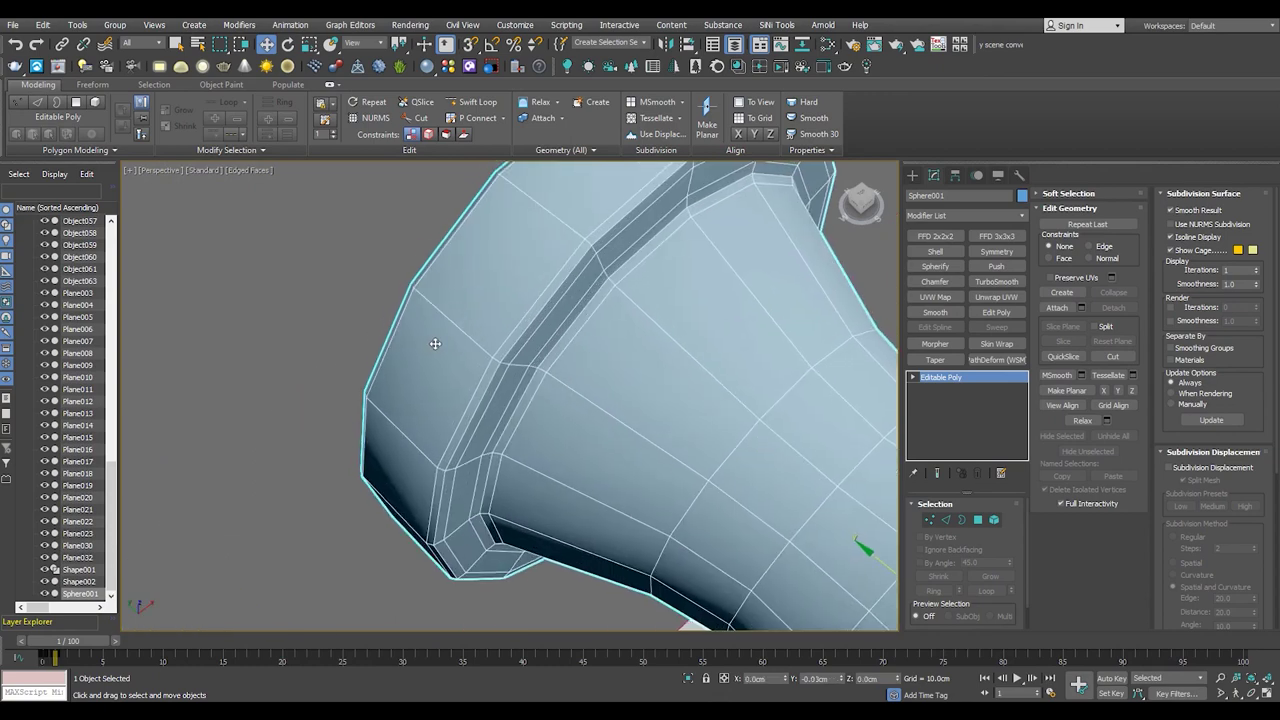
- Add a Symmetry modifier to mirror the knob across X to the piano's other side
key("alt+w")
key("alt+w")
left_click(996, 251)
left_click(977, 473)
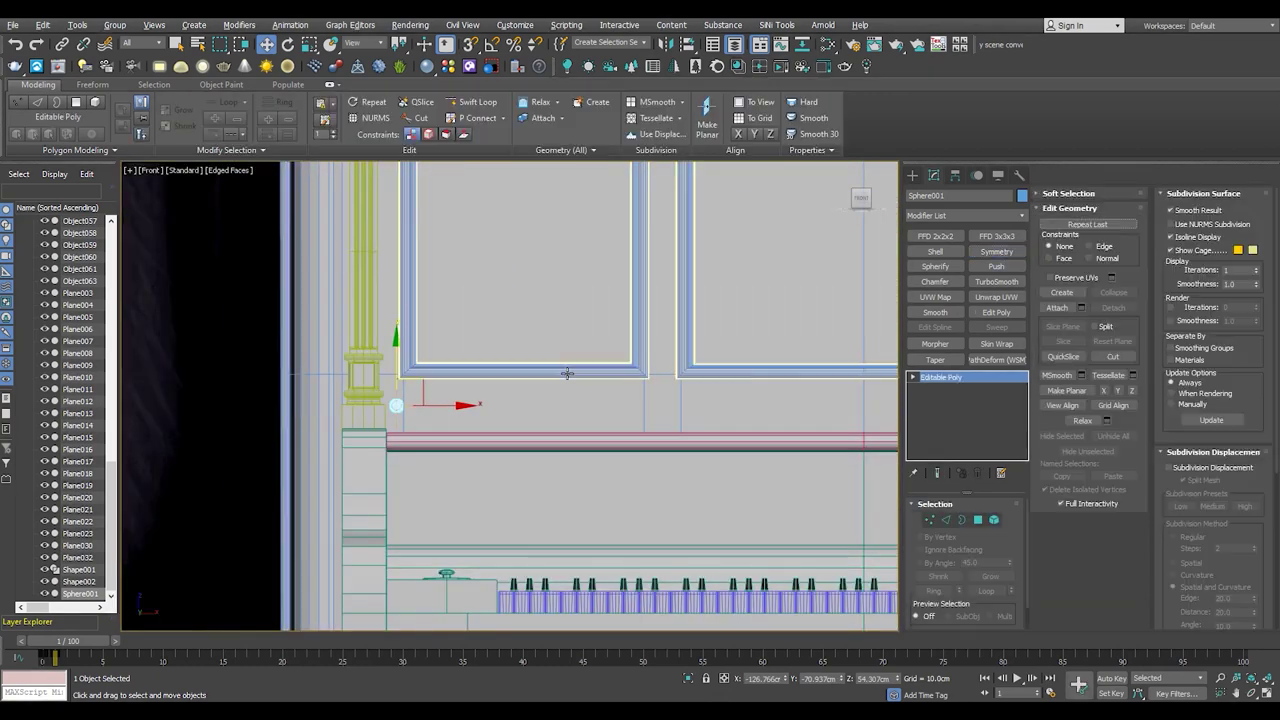
left_click(997, 253)
middle_click_drag(514, 420, 314, 446)
scroll(336, 390, "down", 5)
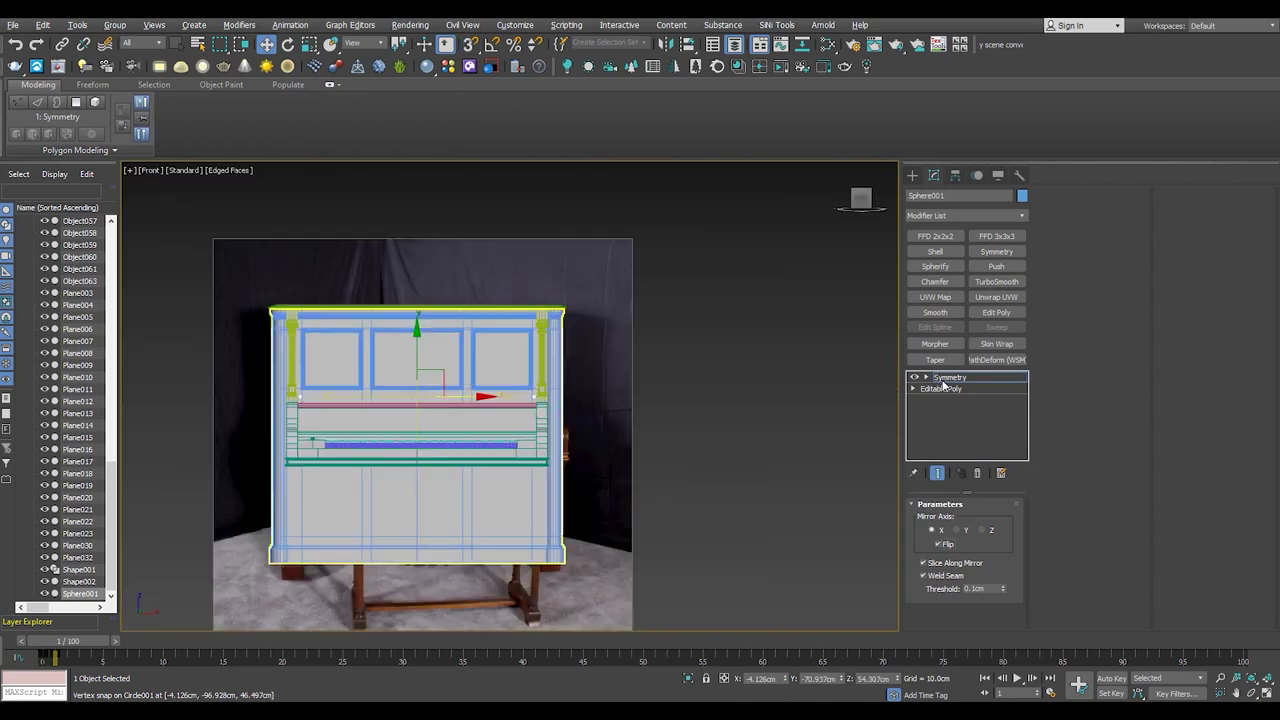
- Shift-clone the knob downward as Sphere002 and remove its Symmetry modifier
left_click(945, 378)
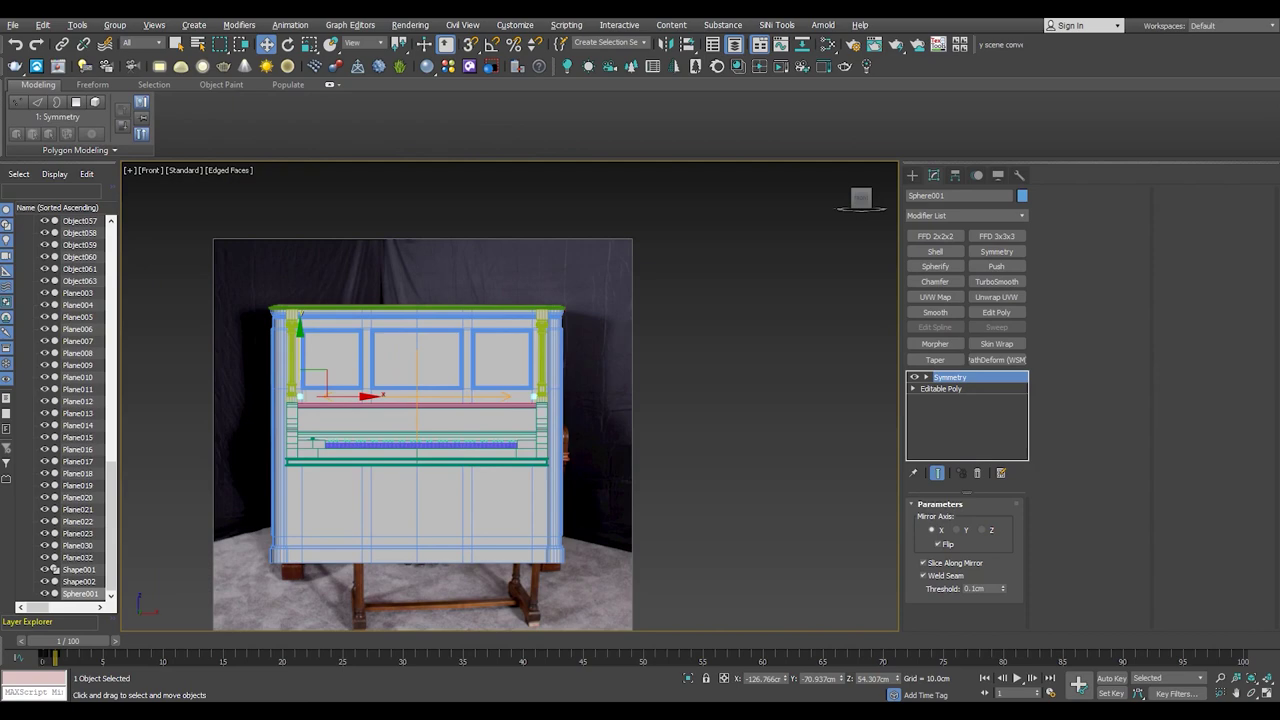
scroll(293, 418, "up", 5)
middle_click_drag(226, 304, 306, 329)
left_click_drag(307, 331, 307, 416, "shift")
left_click(640, 414)
left_click(977, 473)
- Move Sphere002 right onto the keyboard cheek's inner face, just above the keys
scroll(336, 432, "up", 3)
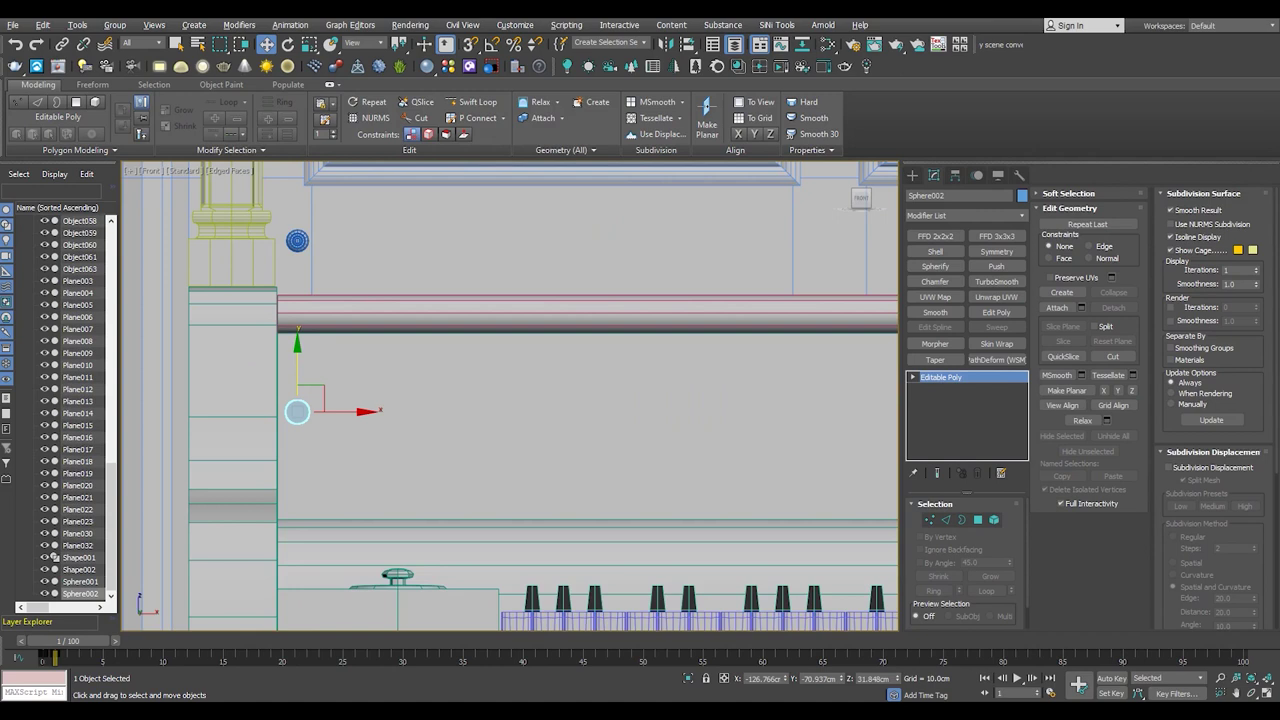
left_click_drag(342, 410, 384, 410)
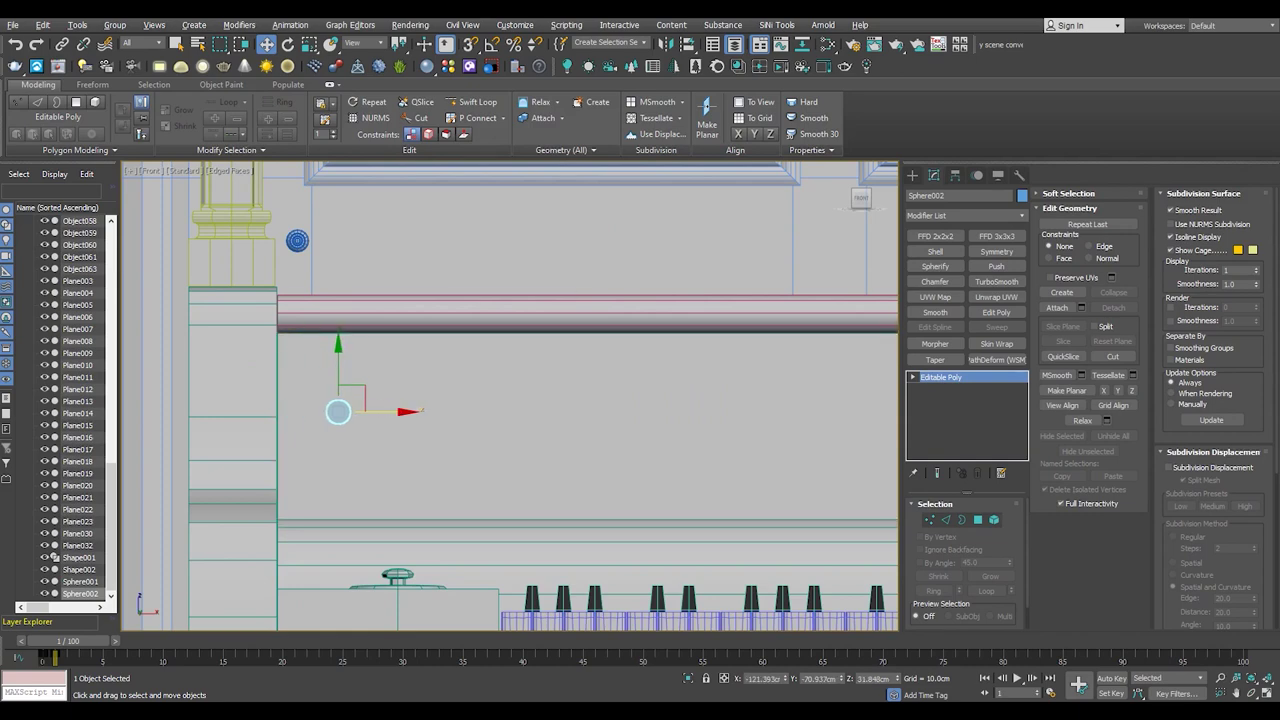
left_click_drag(357, 410, 389, 410)
key("alt+w")
key("alt+w")
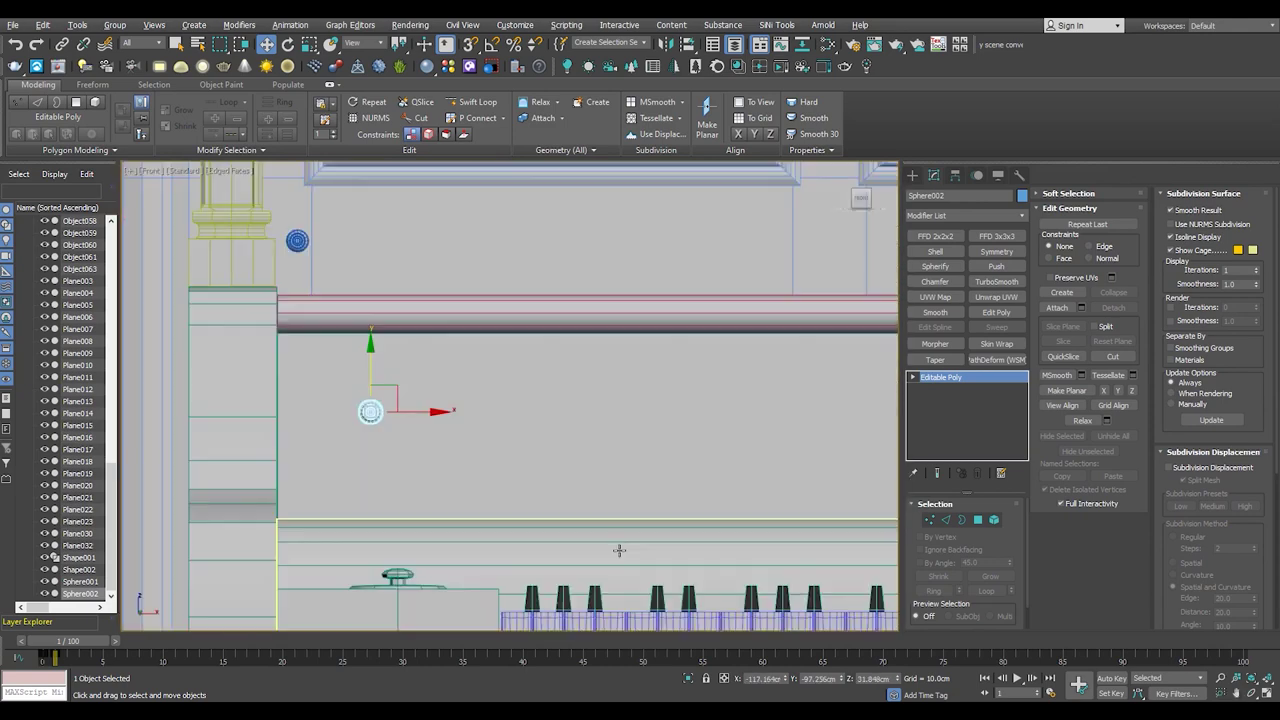
key("alt+w")
key("alt+w")
middle_click_drag(757, 572, 600, 420, "alt")
scroll(570, 366, "up", 5)
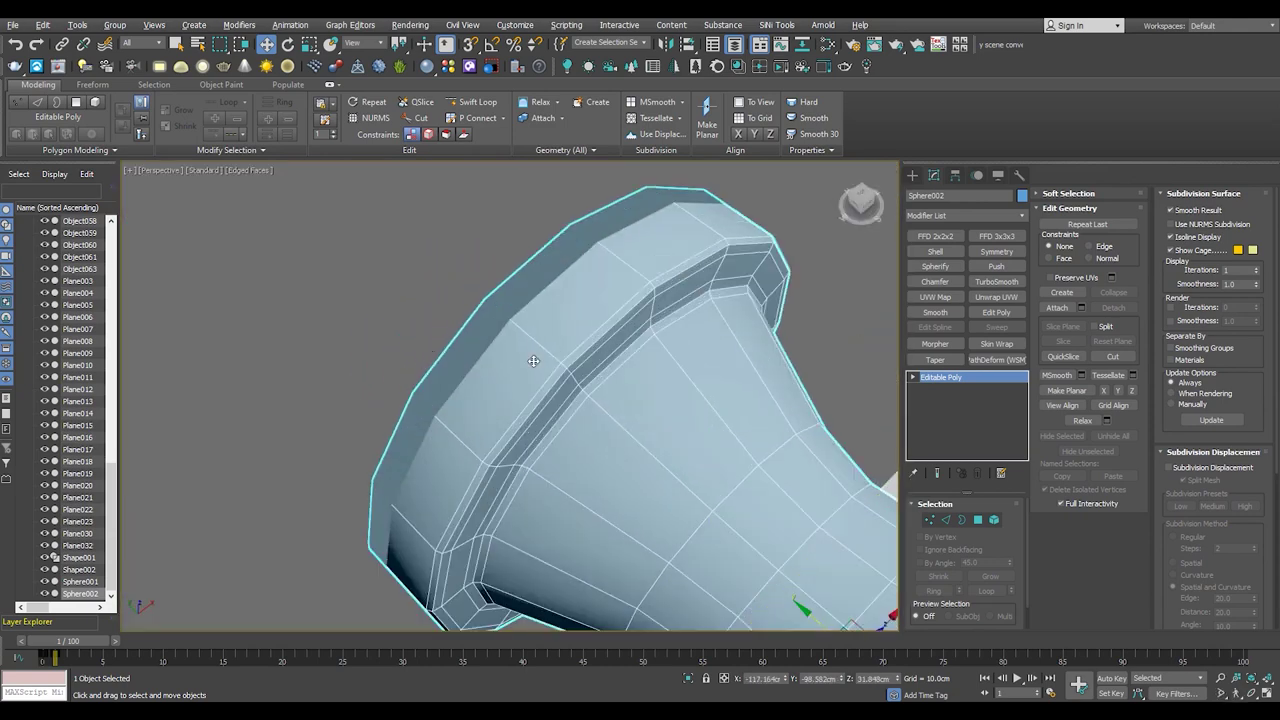
scroll(570, 366, "down", 3)
key("f")
scroll(279, 418, "down", 3)
scroll(280, 410, "up", 2)
scroll(286, 385, "down", 5)
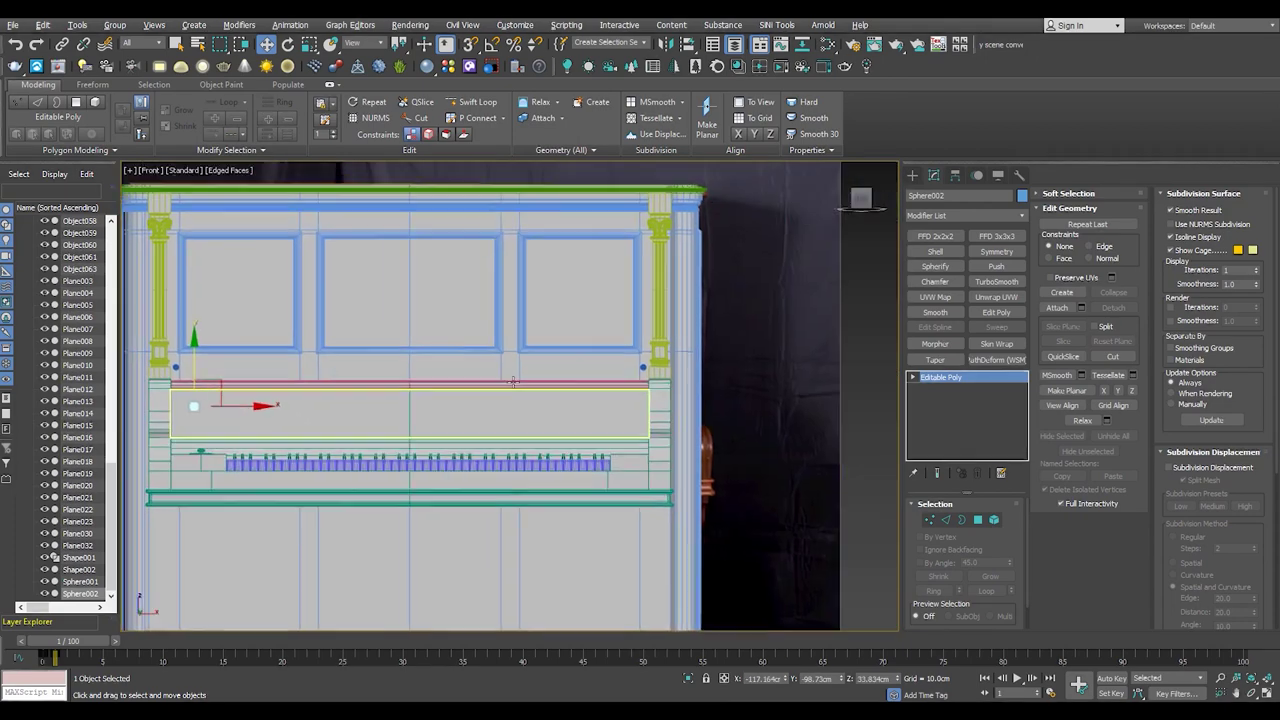
- Add a Symmetry modifier to mirror Sphere002, then inspect it in perspective
left_click(995, 252)
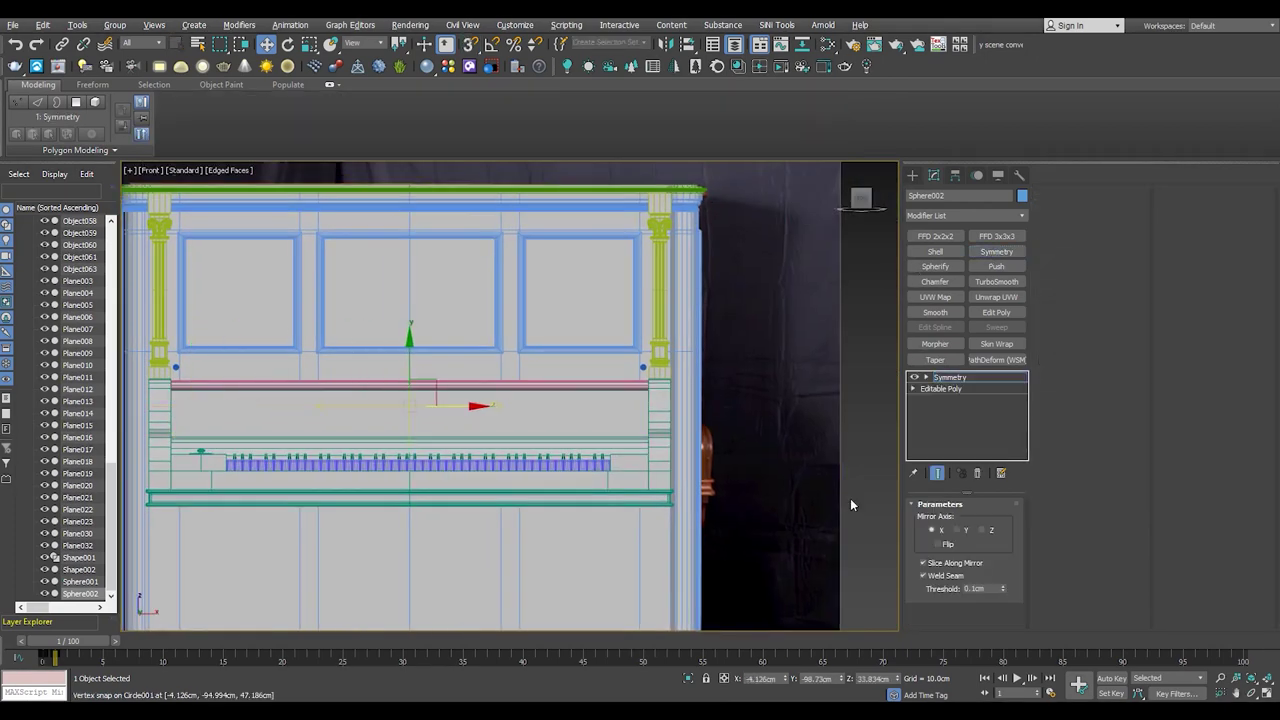
key("shift+z")
scroll(691, 505, "down", 5)
scroll(691, 505, "up", 5)
middle_click_drag(620, 340, 592, 387)
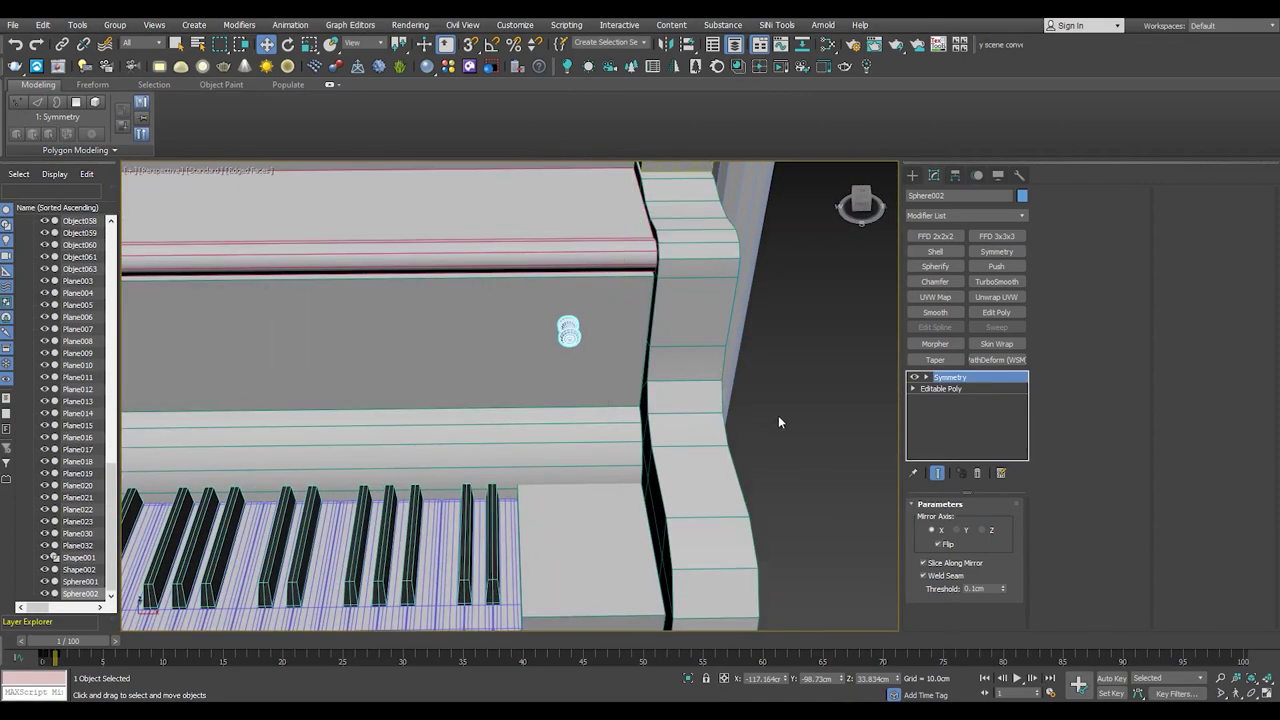
left_click(778, 415)
scroll(583, 333, "up", 5)
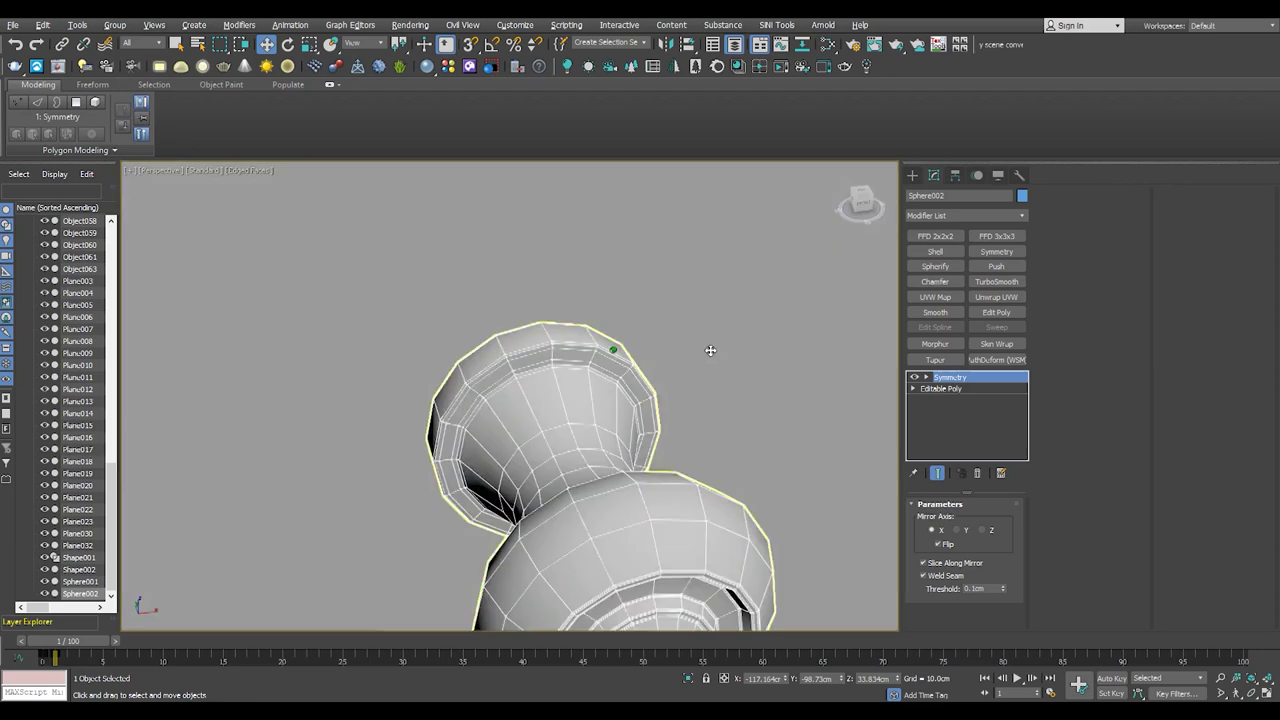
scroll(604, 355, "down", 5)
scroll(600, 345, "down", 2)
key("F4")
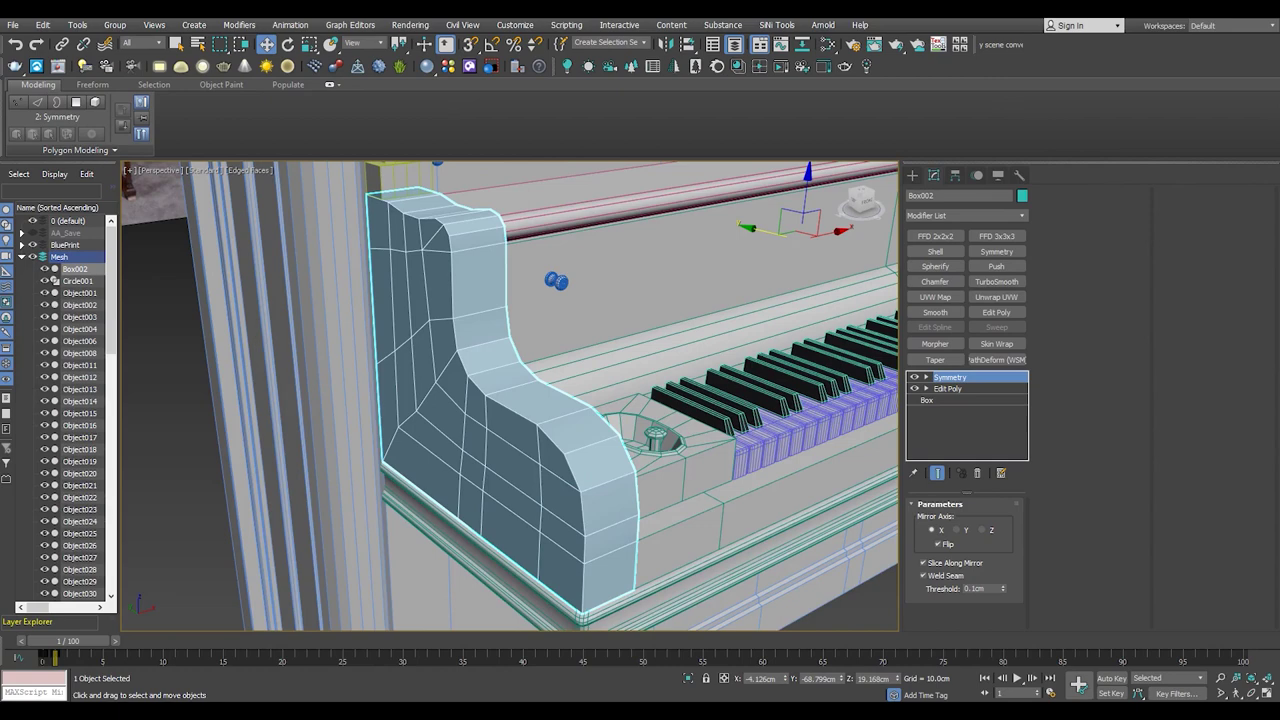
- In Box002's Edit Poly, Connect the selected edge ring with 2 segments
left_click(950, 388)
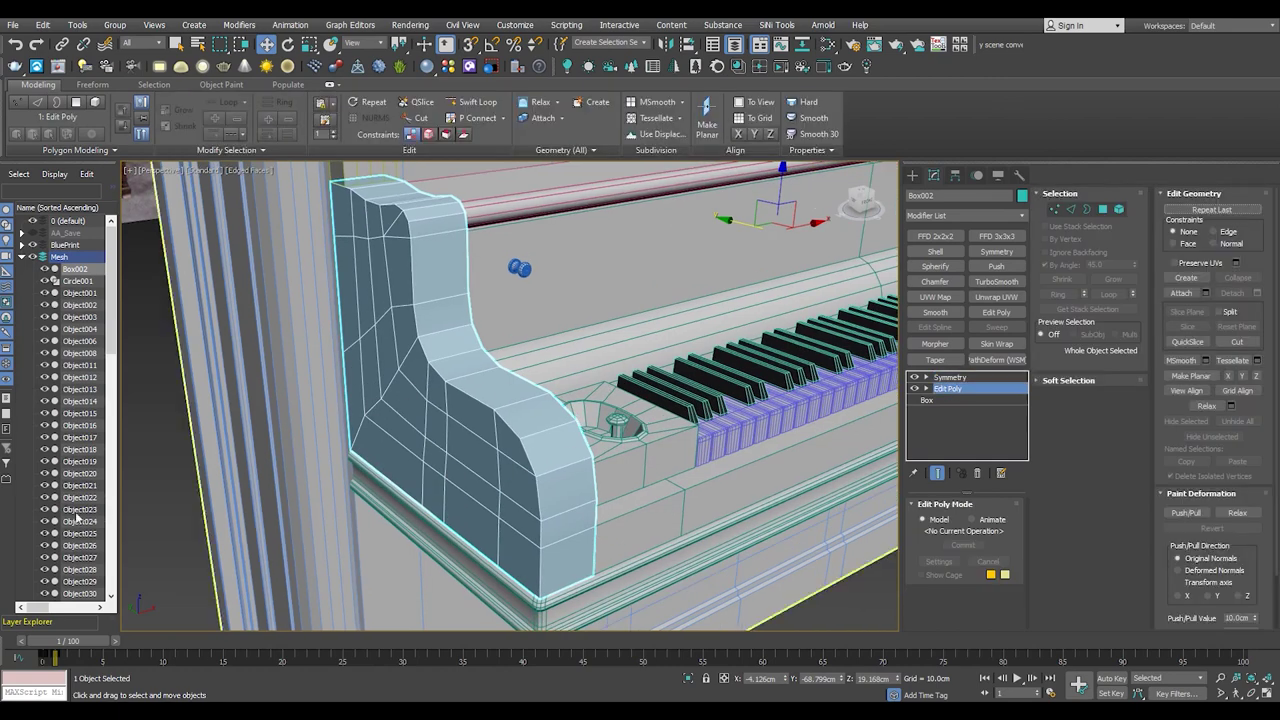
middle_click_drag(528, 432, 898, 398, "alt")
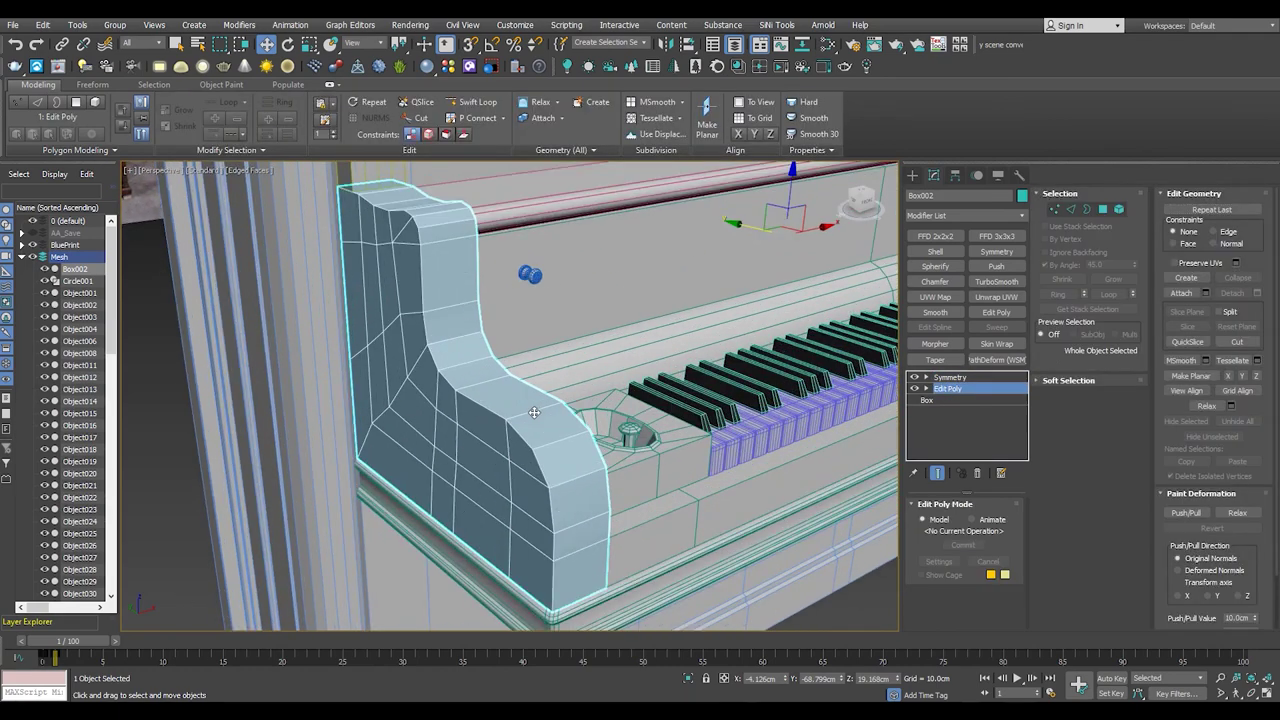
middle_click_drag(534, 412, 540, 410, "alt")
key("2")
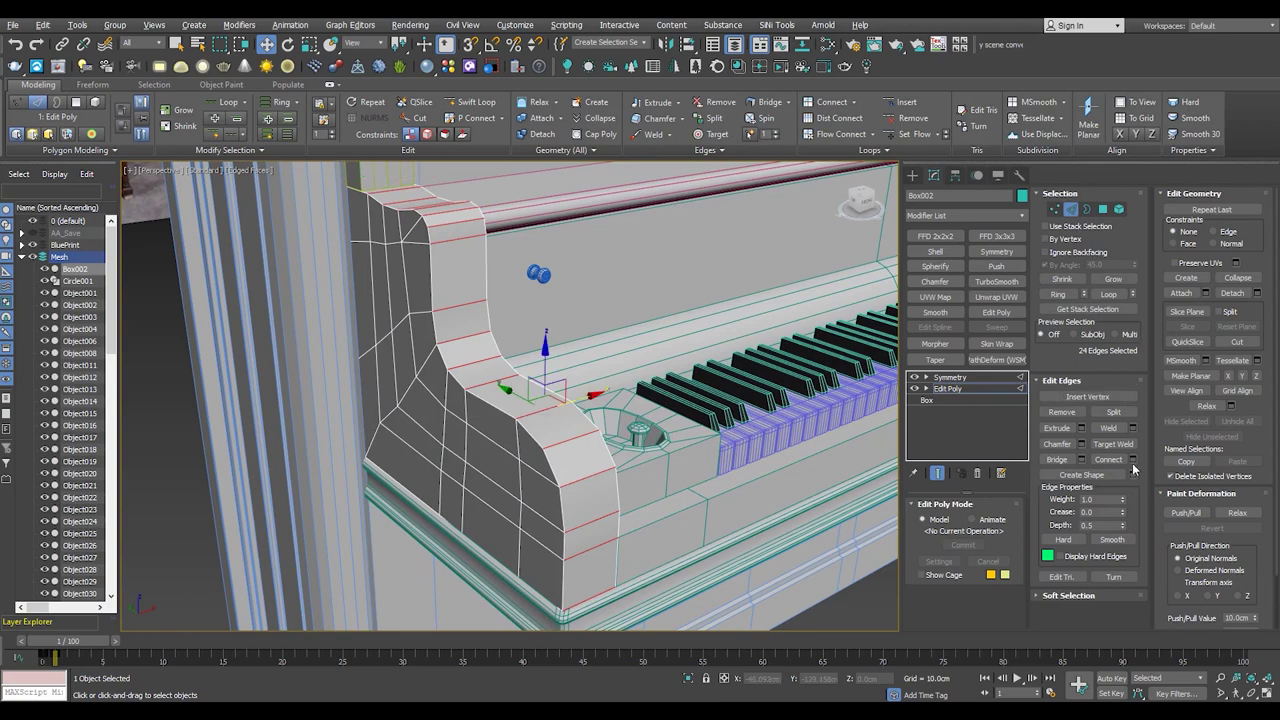
left_click(1132, 461)
left_click_drag(520, 402, 518, 415)
- Set the connect Pinch to 50 and commit the two loops along the cheek
middle_click_drag(456, 389, 520, 410, "alt")
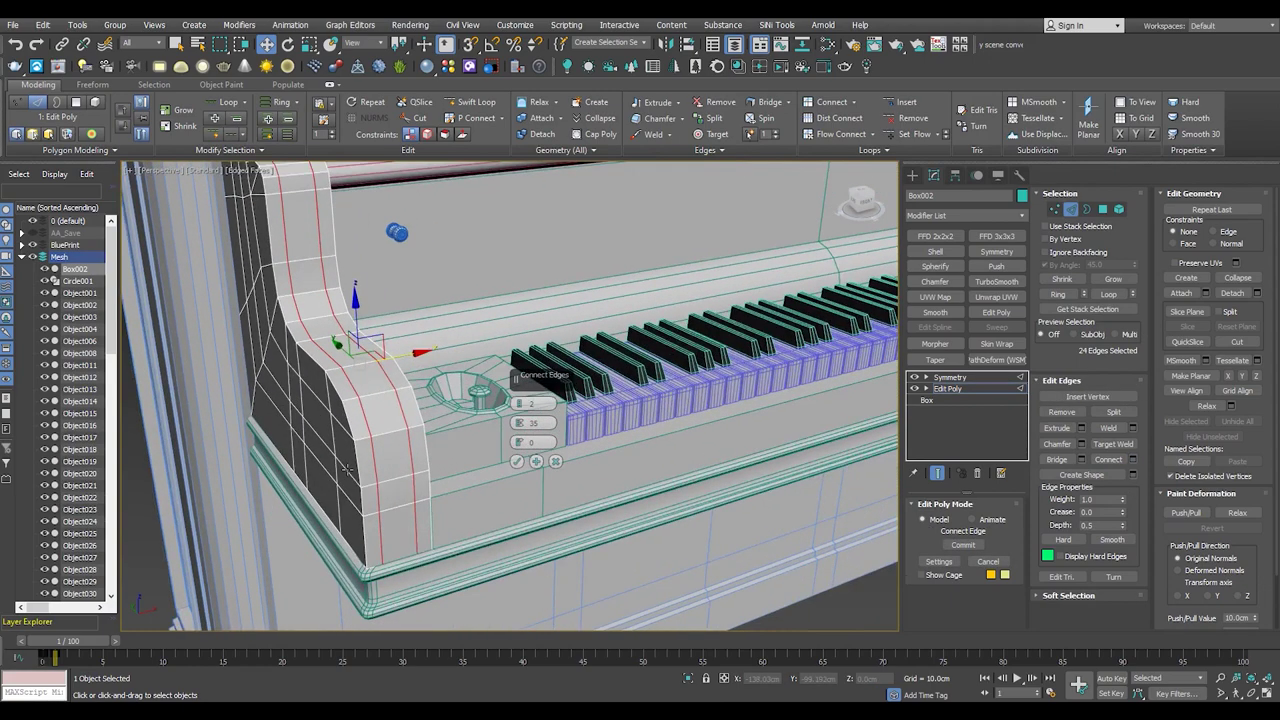
scroll(520, 410, "up", 4)
type("40")
key("Return")
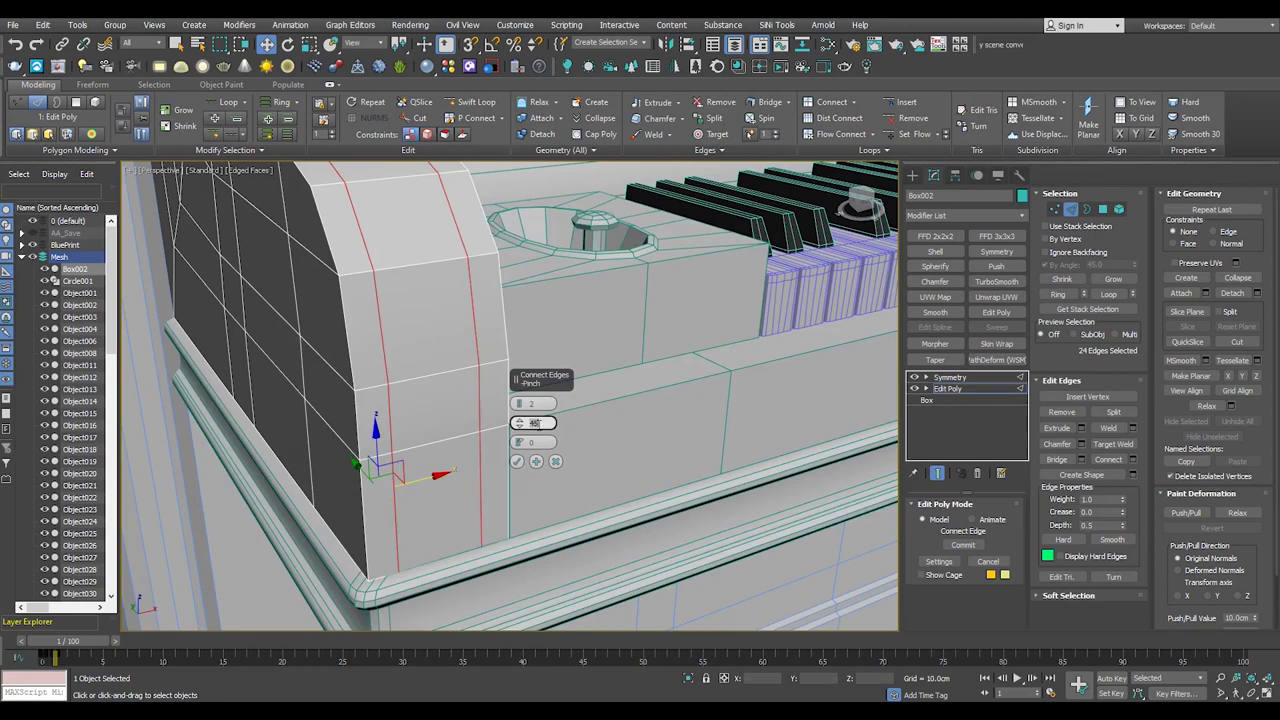
scroll(533, 423, "down", 3)
middle_click_drag(533, 423, 480, 420, "alt")
scroll(480, 420, "up", 3)
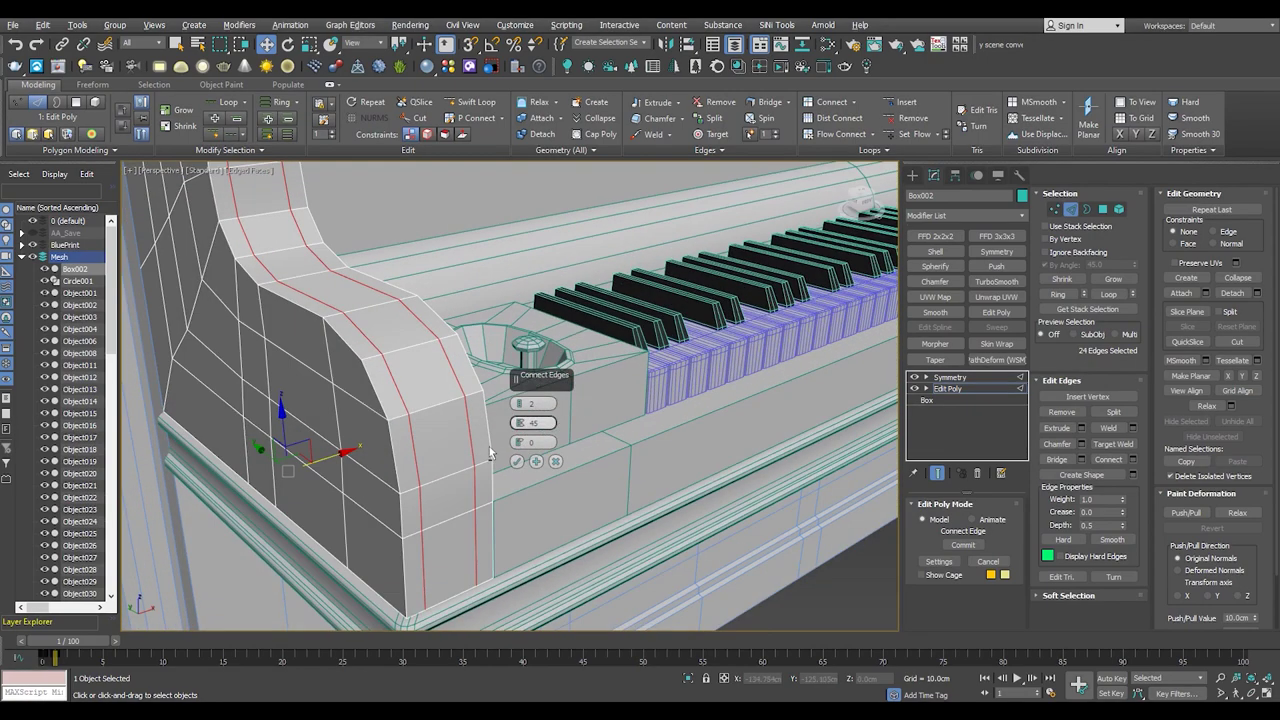
type("50")
key("Return")
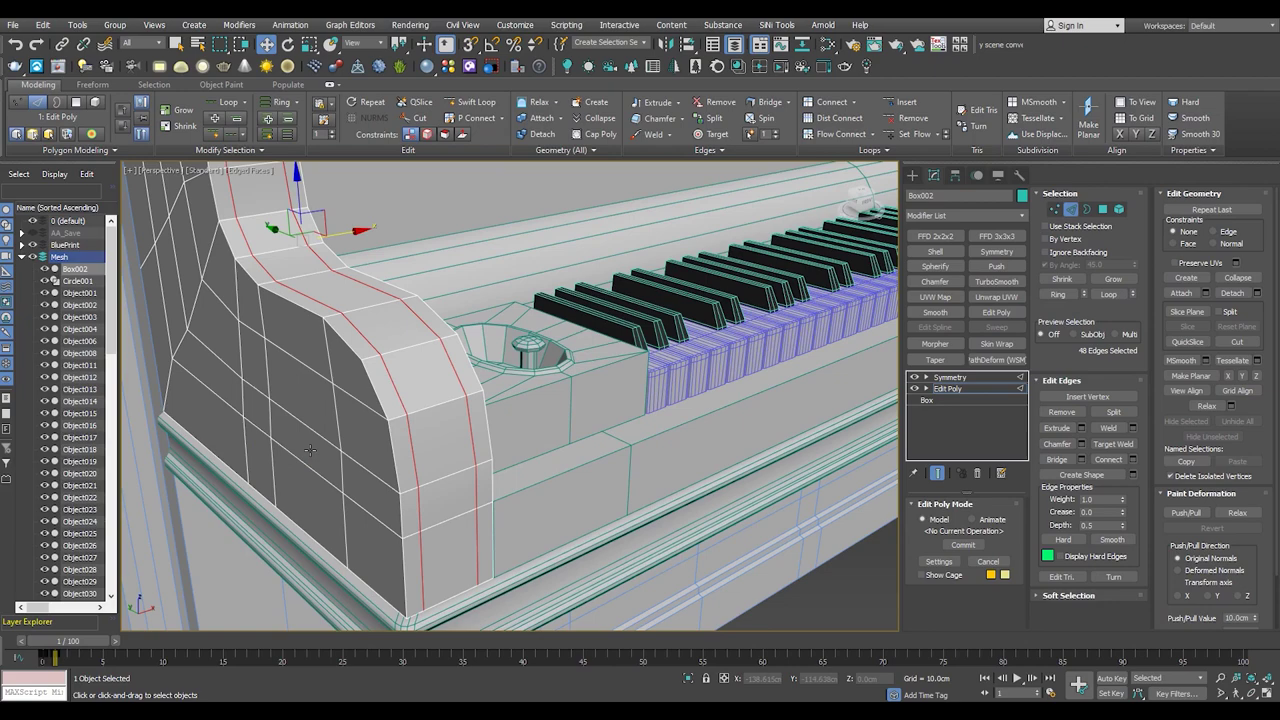
- Select the horizontal ring of edges on the piano's side cheek
mouse_move(566, 467)
middle_mouse_down("alt")
mouse_move(373, 289)
mouse_move(280, 331)
middle_mouse_up("alt")
scroll(373, 289, "up", 3)
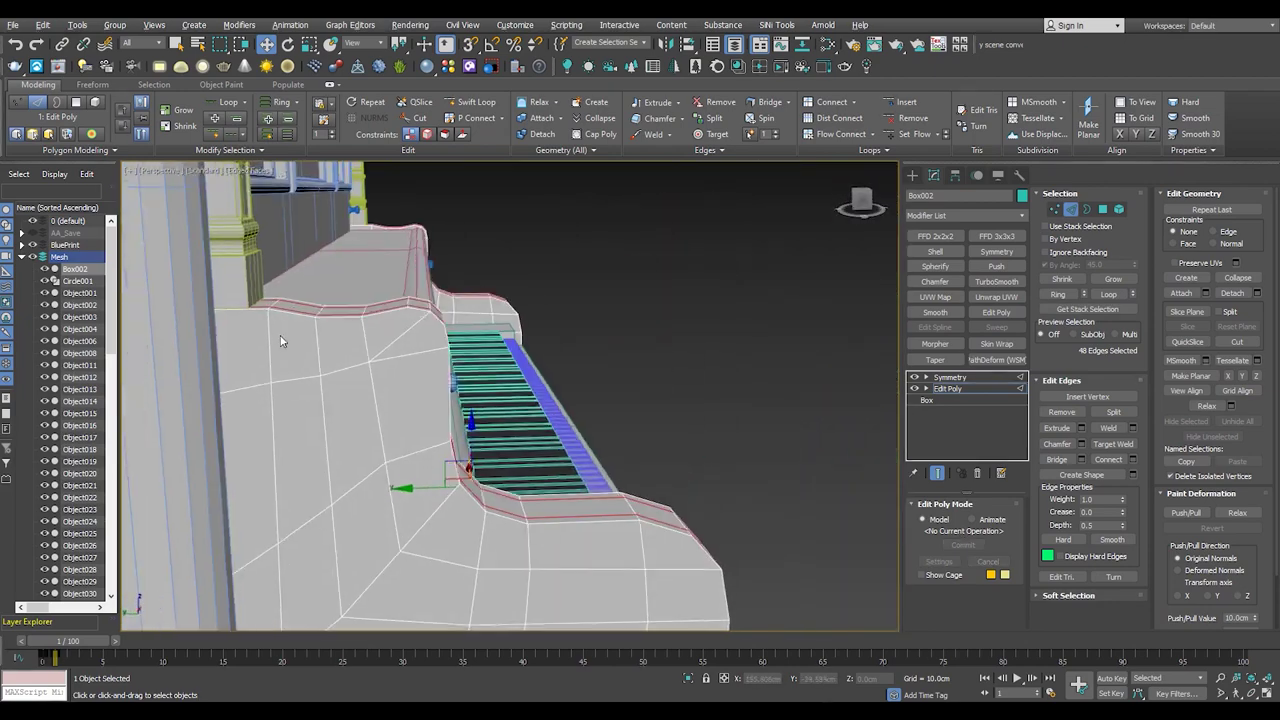
scroll(271, 334, "down", 3)
scroll(271, 334, "up", 3)
middle_click_drag(571, 428, 514, 410)
scroll(530, 405, "up", 2)
left_click(514, 410)
- Connect the selected edge ring with a single new edge loop on Box002's cheek
key("alt+r")
left_click(1133, 459)
right_click(519, 404)
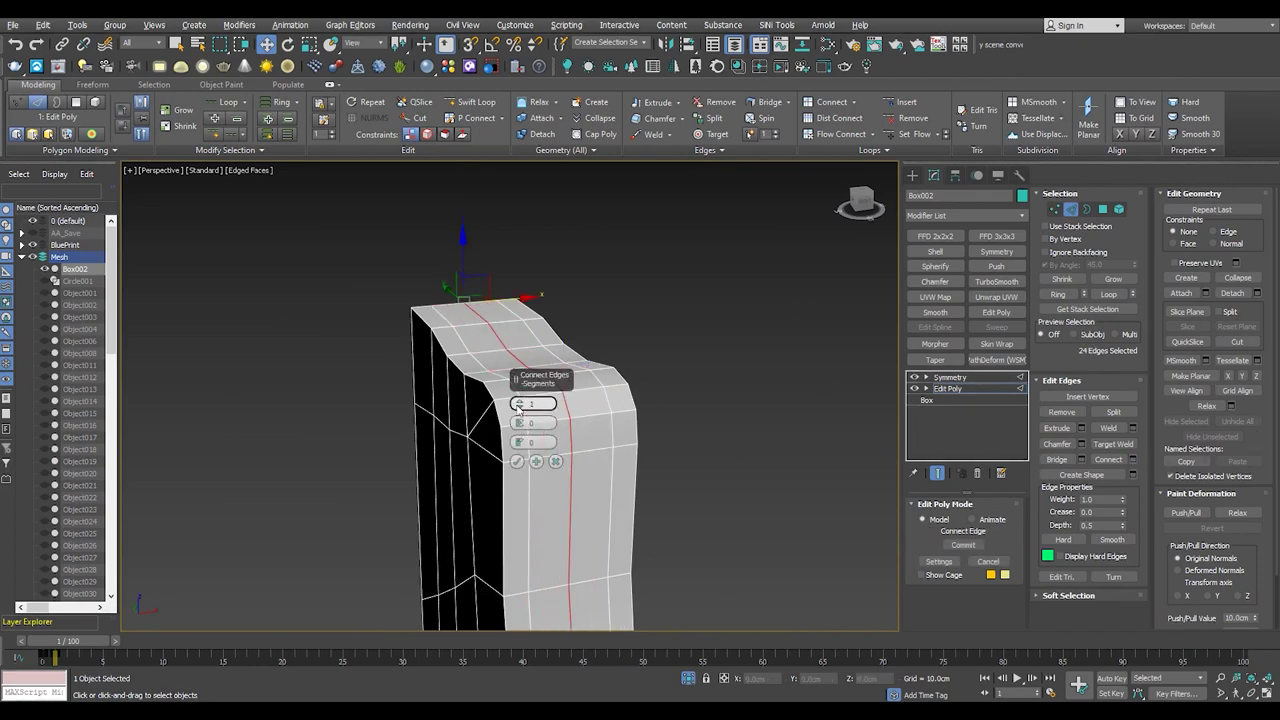
left_click(517, 462)
middle_click_drag(517, 462, 526, 354, "alt")
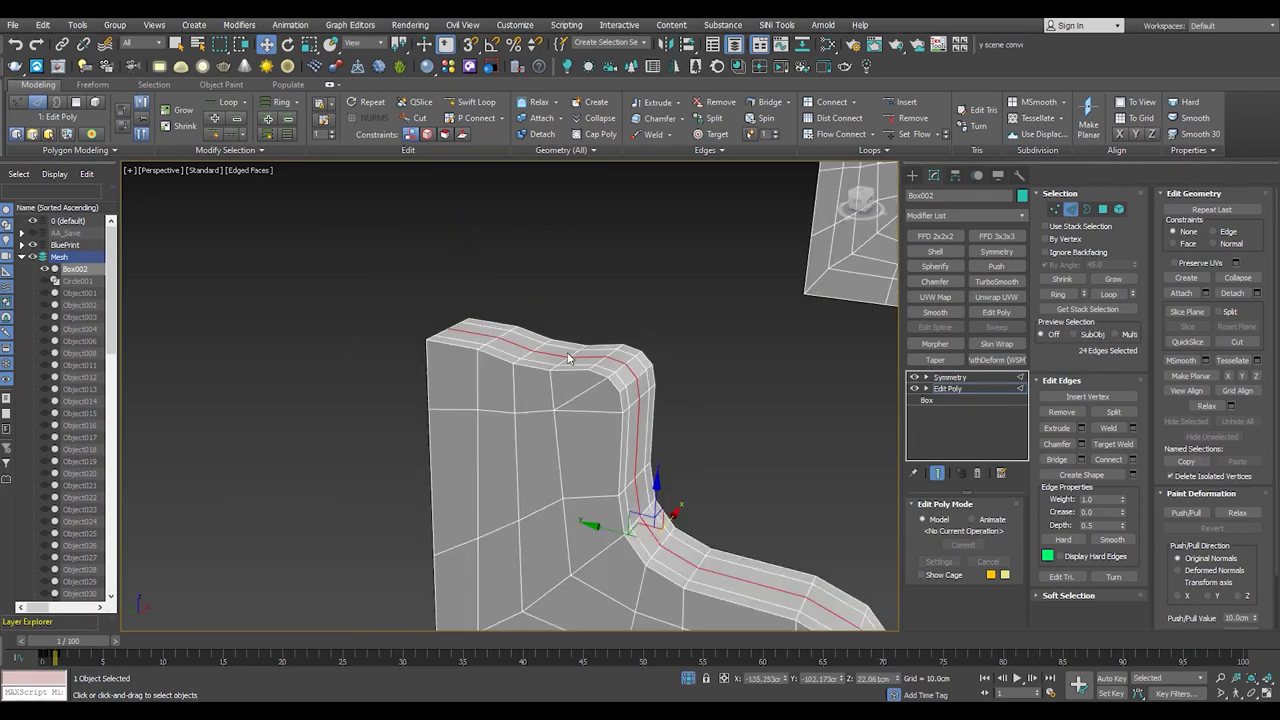
scroll(526, 352, "down", 3)
middle_click_drag(526, 349, 523, 371, "alt")
scroll(523, 371, "up", 2)
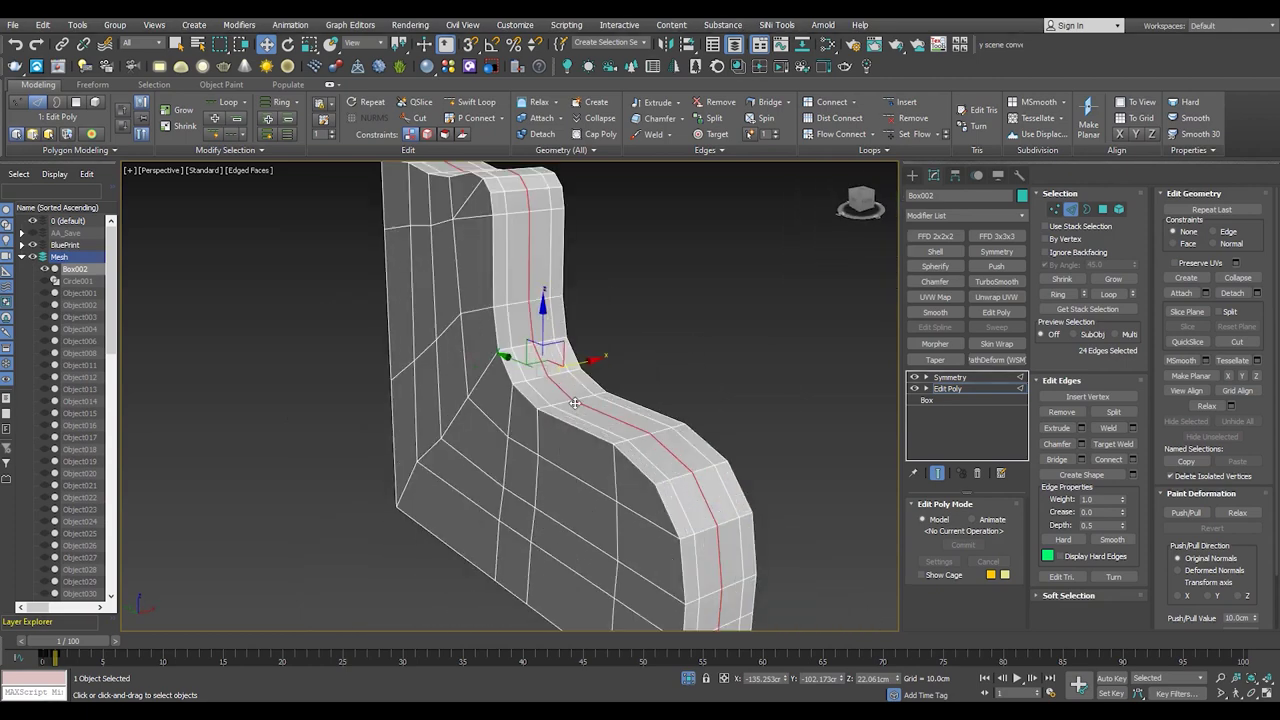
scroll(540, 414, "down", 2)
scroll(540, 414, "up", 5)
- With the constraint set to Normal, slide the new loop across the cheek's curved top
left_click(1213, 244)
left_click_drag(492, 318, 497, 302)
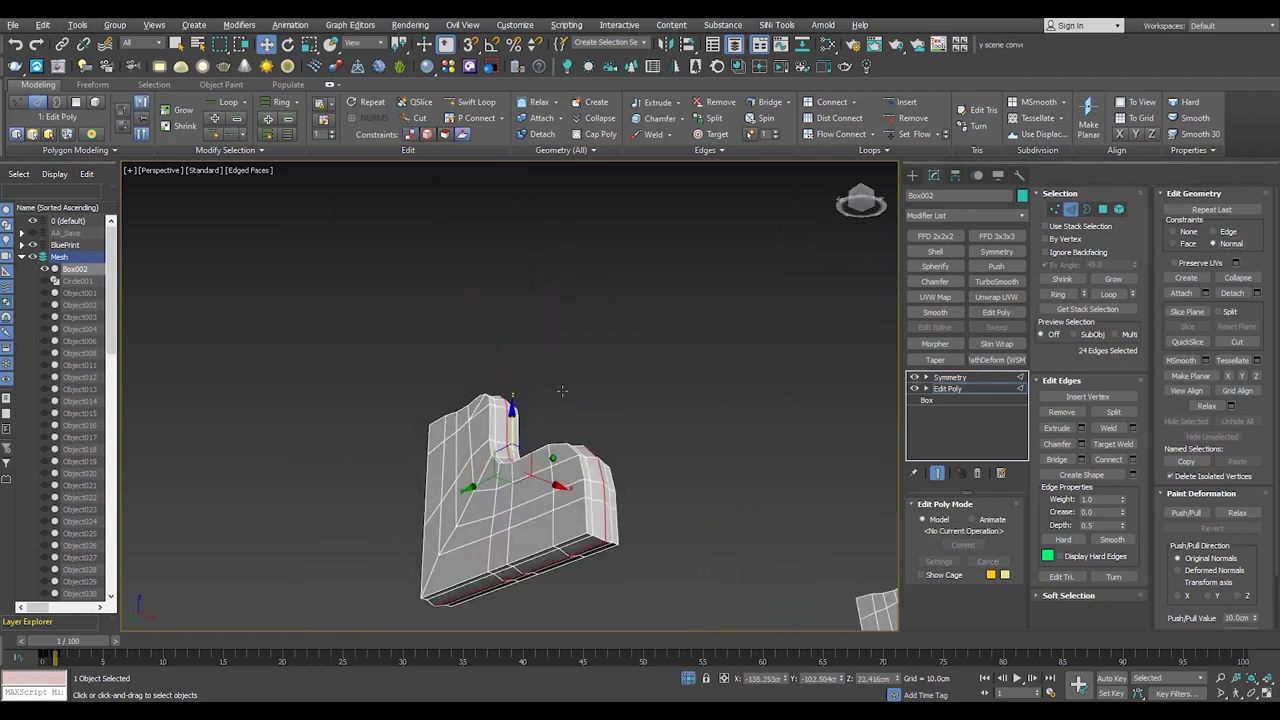
scroll(497, 302, "down", 3)
middle_click_drag(497, 302, 529, 378, "alt")
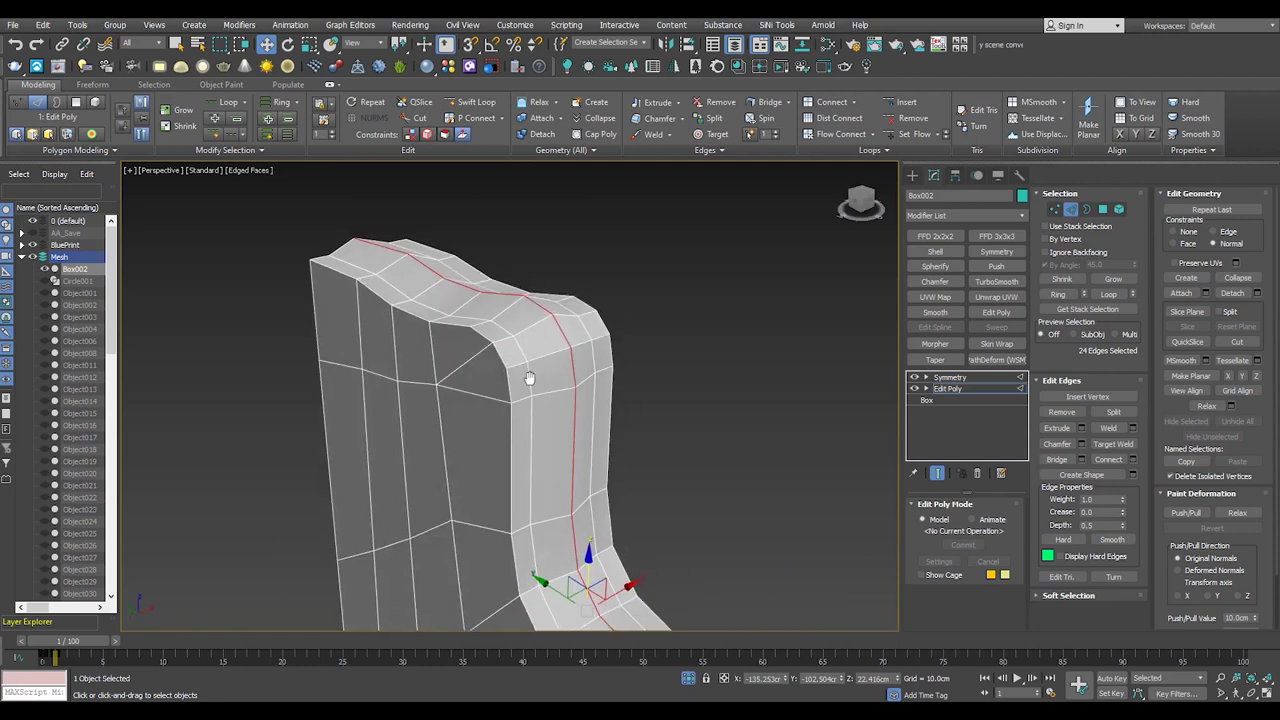
left_click_drag(530, 378, 522, 376)
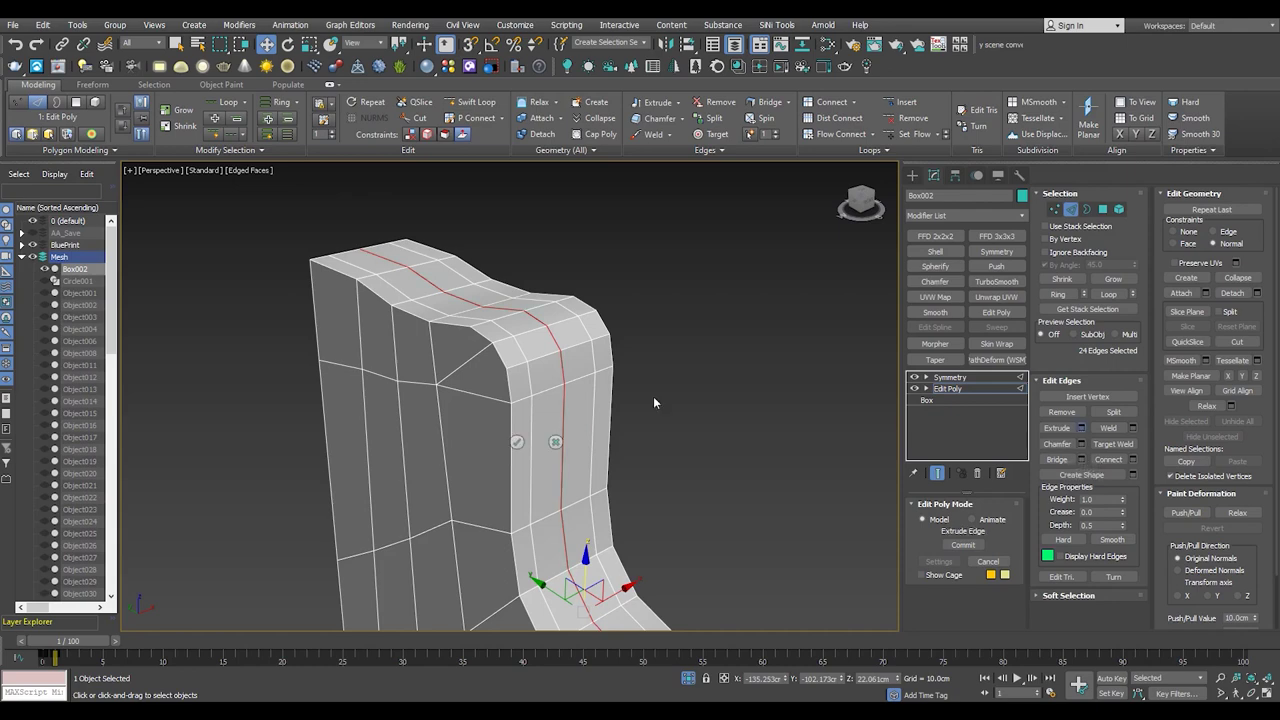
- Extrude the centre loop about 1.9 cm into a ridge, then select the outer top loop
left_click(1081, 428)
left_click_drag(518, 403, 525, 314)
scroll(526, 316, "down", 5)
scroll(529, 474, "up", 6)
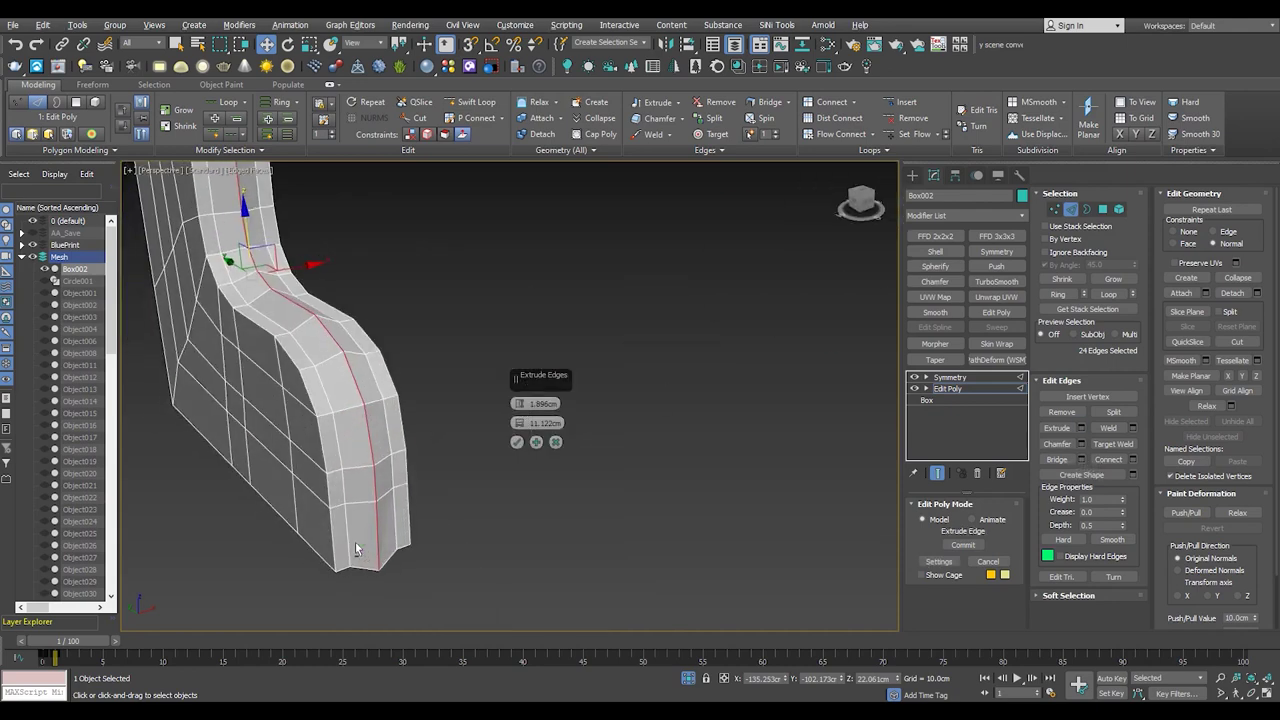
left_click(517, 442)
scroll(325, 537, "up", 2)
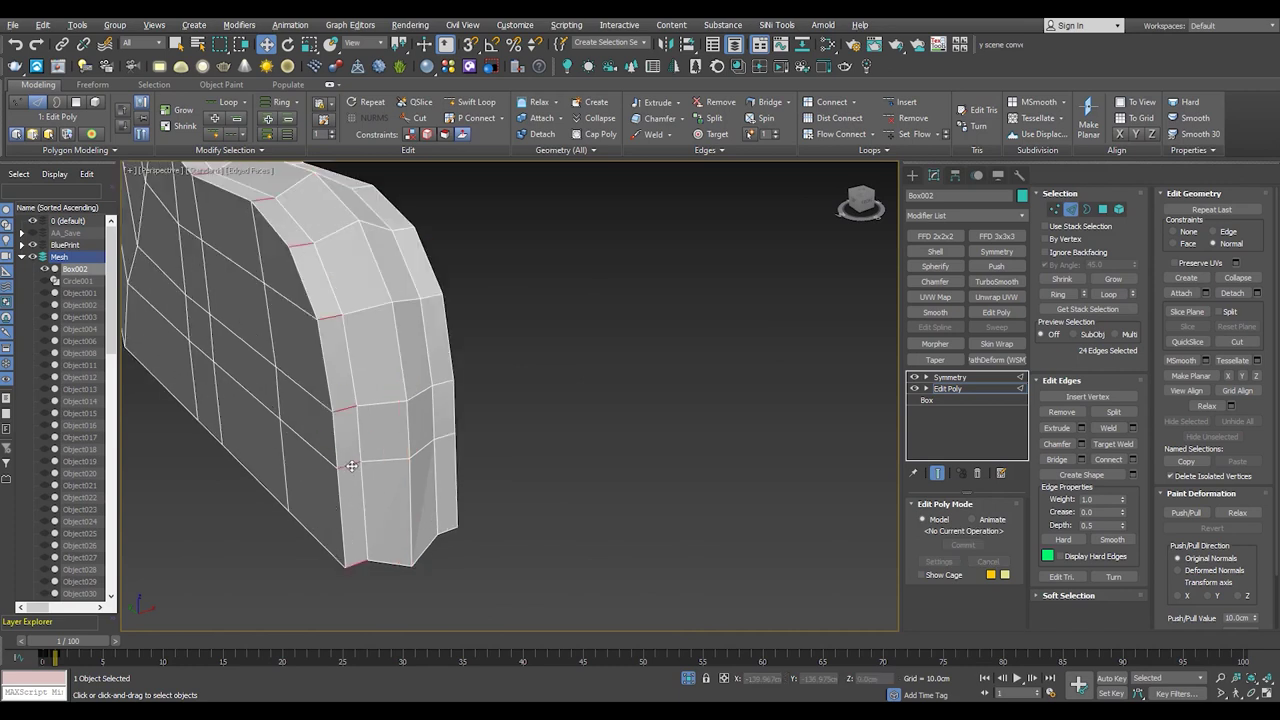
double_click(427, 302)
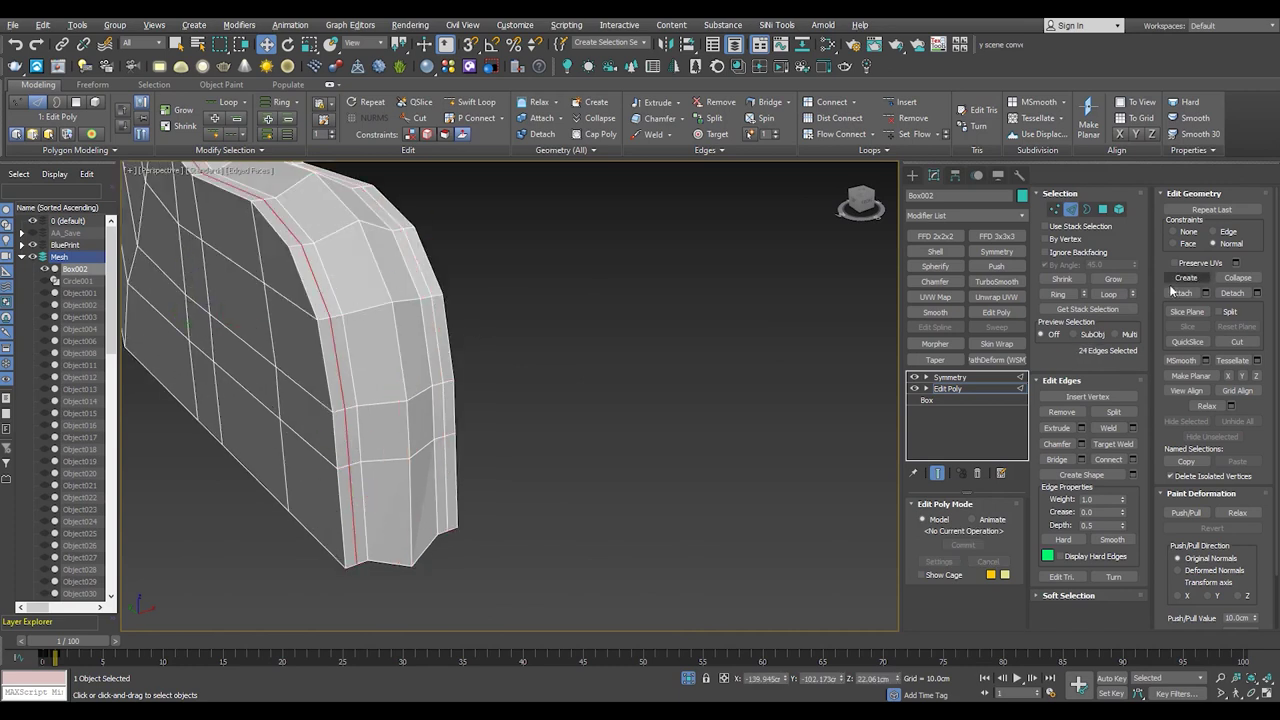
- Extrude the outer top loop 0.698 cm into a second ridge, reverting a stray edge move
key("shift+e")
left_click_drag(516, 407, 526, 457)
mouse_move(526, 457)
middle_mouse_down("alt")
mouse_move(366, 403)
mouse_move(286, 409)
mouse_move(309, 372)
mouse_move(297, 350)
middle_mouse_up("alt")
left_click(536, 442)
mouse_move(536, 442)
middle_mouse_down("alt")
mouse_move(356, 339)
mouse_move(395, 366)
mouse_move(427, 338)
mouse_move(397, 344)
middle_mouse_up("alt")
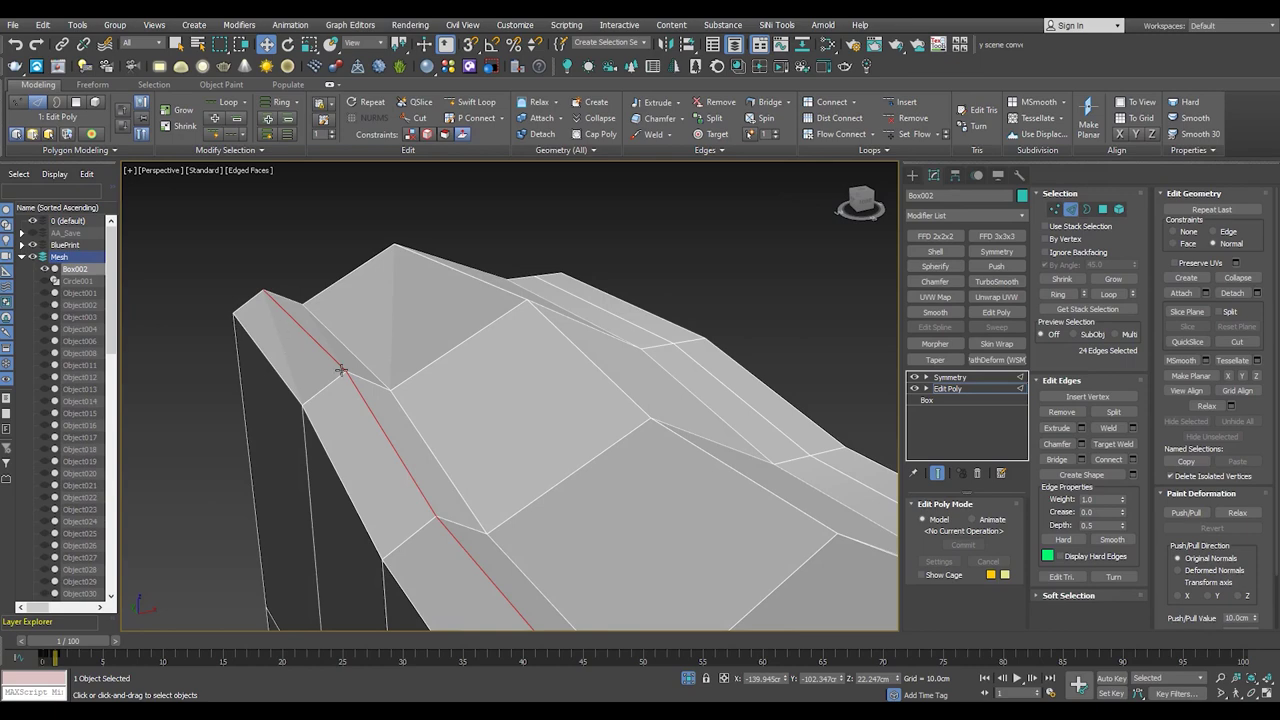
left_click_drag(324, 346, 297, 408)
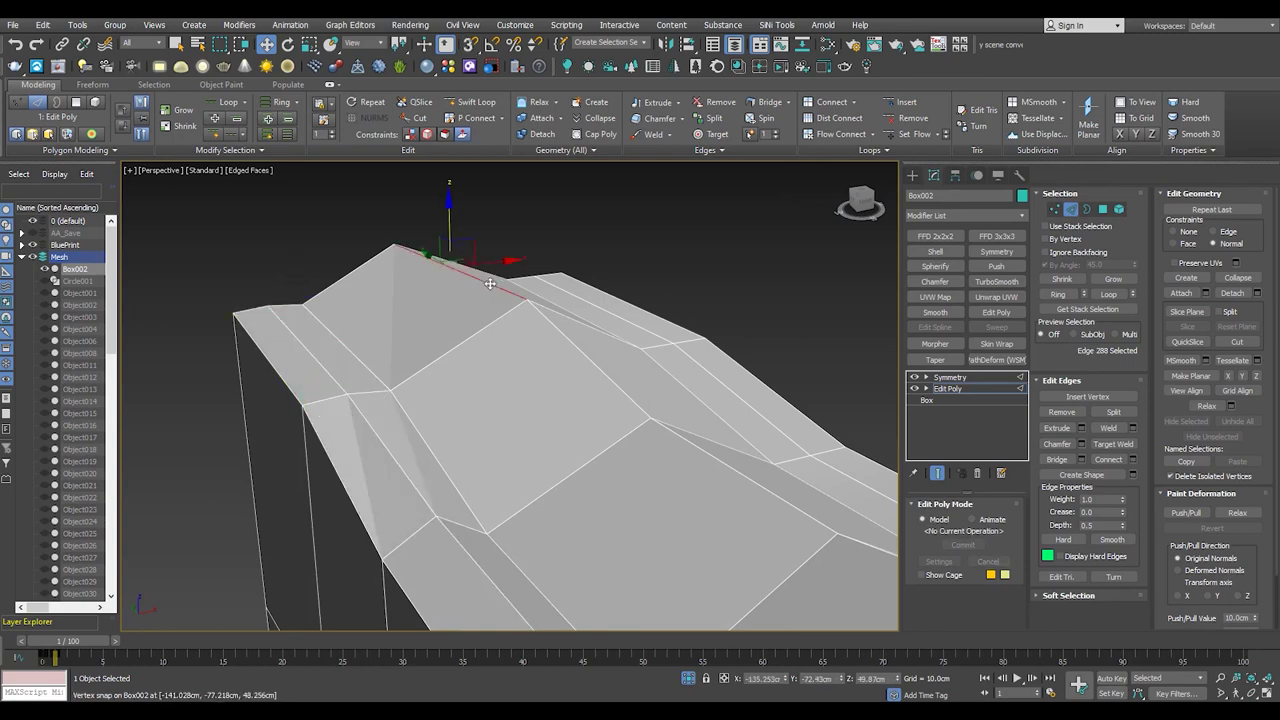
left_click_drag(442, 240, 443, 290)
key("4")
- Check polygon strip selections along the cheek's top and bottom, then clear them
key("ctrl+a")
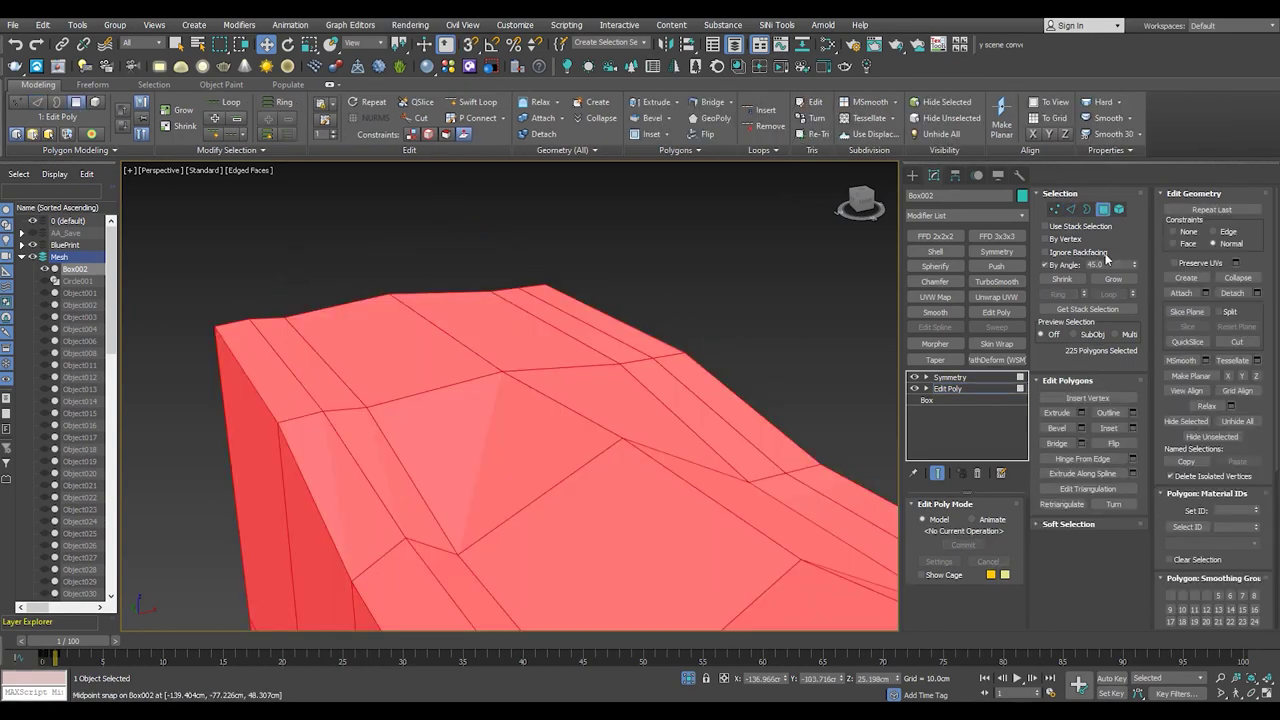
scroll(327, 359, "down", 5)
left_click(371, 325)
left_click(429, 314, "ctrl")
mouse_move(543, 300)
middle_mouse_down("alt")
mouse_move(462, 389)
mouse_move(526, 442)
middle_mouse_up("alt")
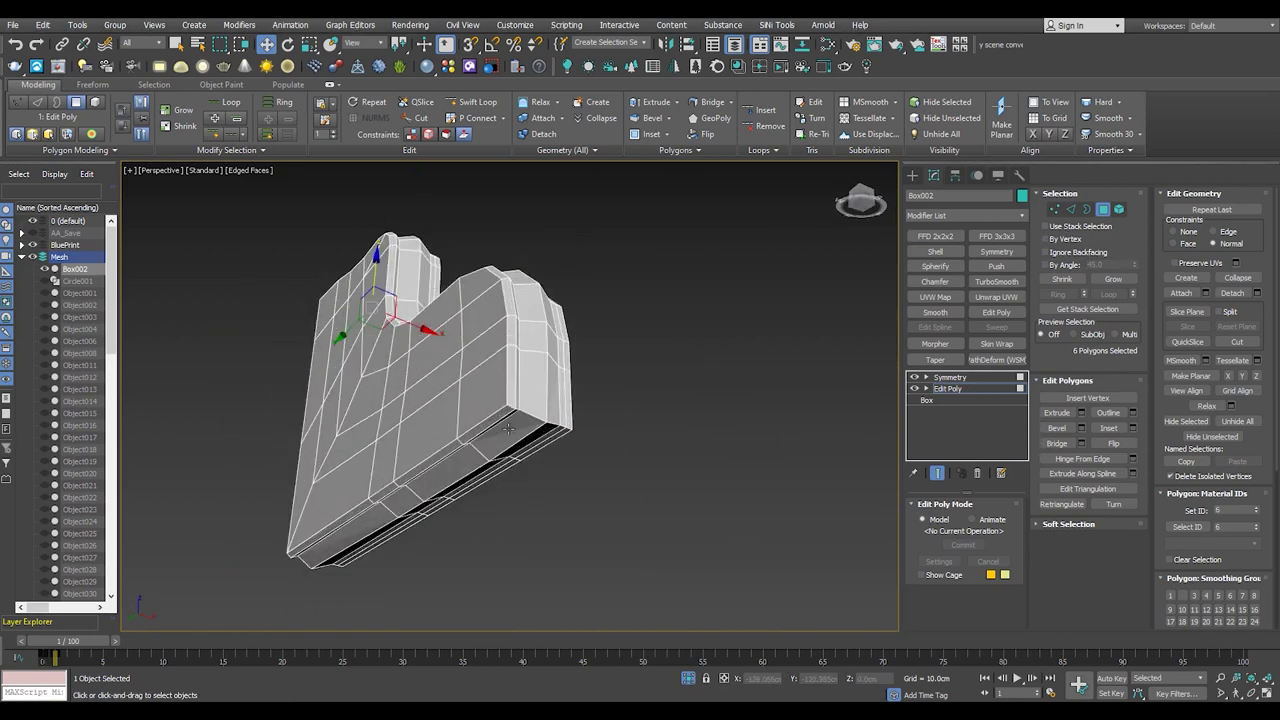
left_click(491, 444, "shift")
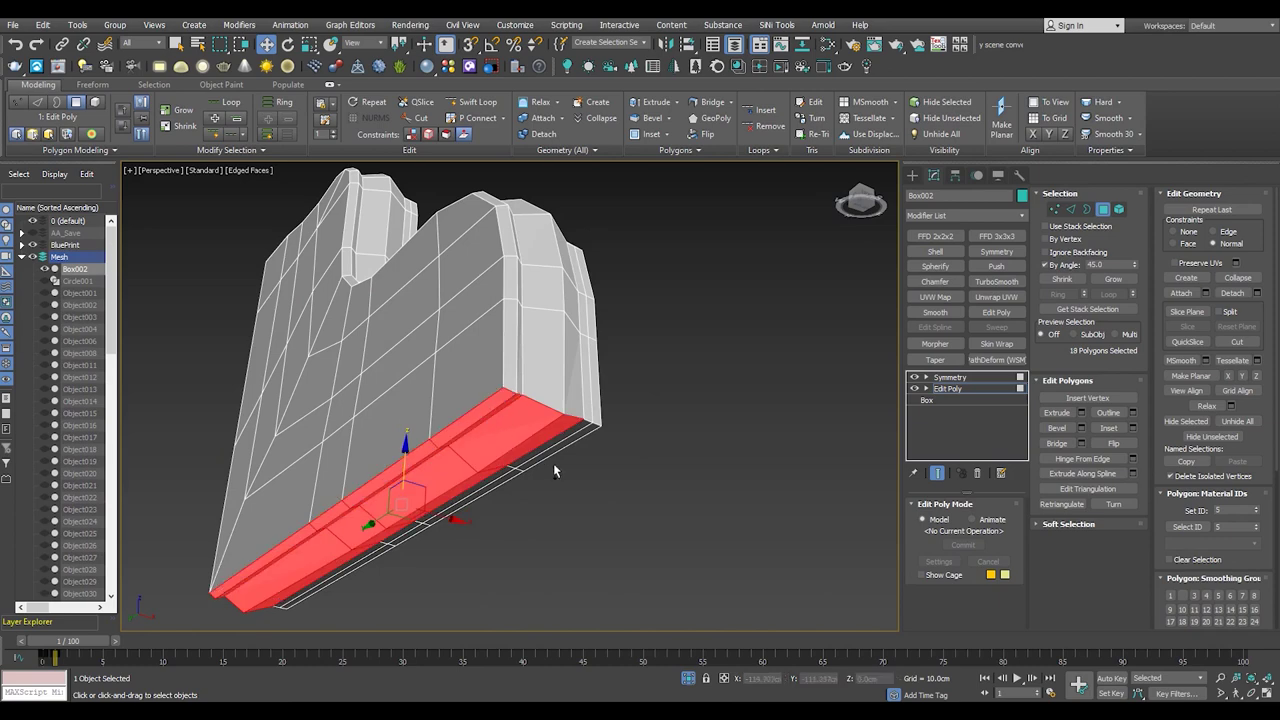
mouse_move(563, 438)
middle_mouse_down("alt")
mouse_move(503, 434)
mouse_move(543, 467)
middle_mouse_up("alt")
scroll(503, 430, "up", 3)
left_click(543, 467)
- Inspect edge and vertex selections on the cheek's underside
key("2")
left_click(474, 556)
middle_click_drag(474, 556, 505, 512, "alt")
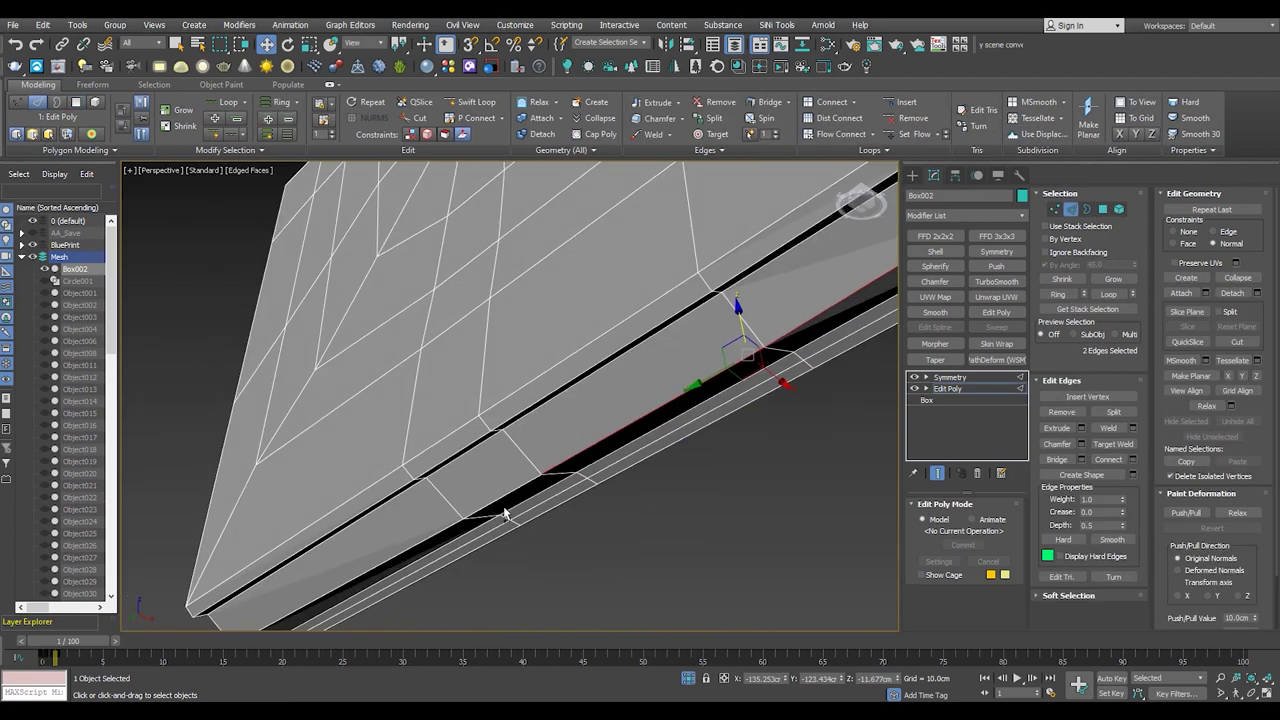
middle_click_drag(600, 420, 594, 346, "alt")
left_click(545, 392)
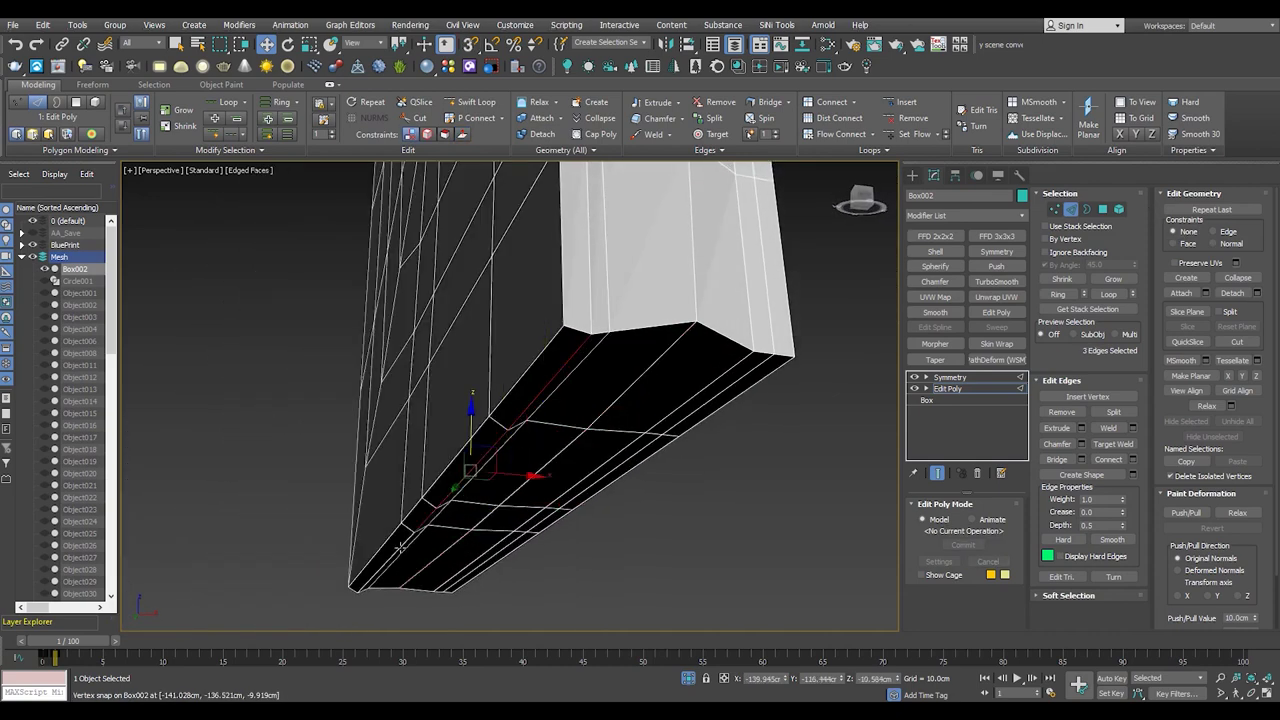
mouse_move(444, 447)
middle_mouse_down("alt")
mouse_move(614, 470)
mouse_move(633, 496)
middle_mouse_up("alt")
scroll(633, 496, "down", 5)
key("1")
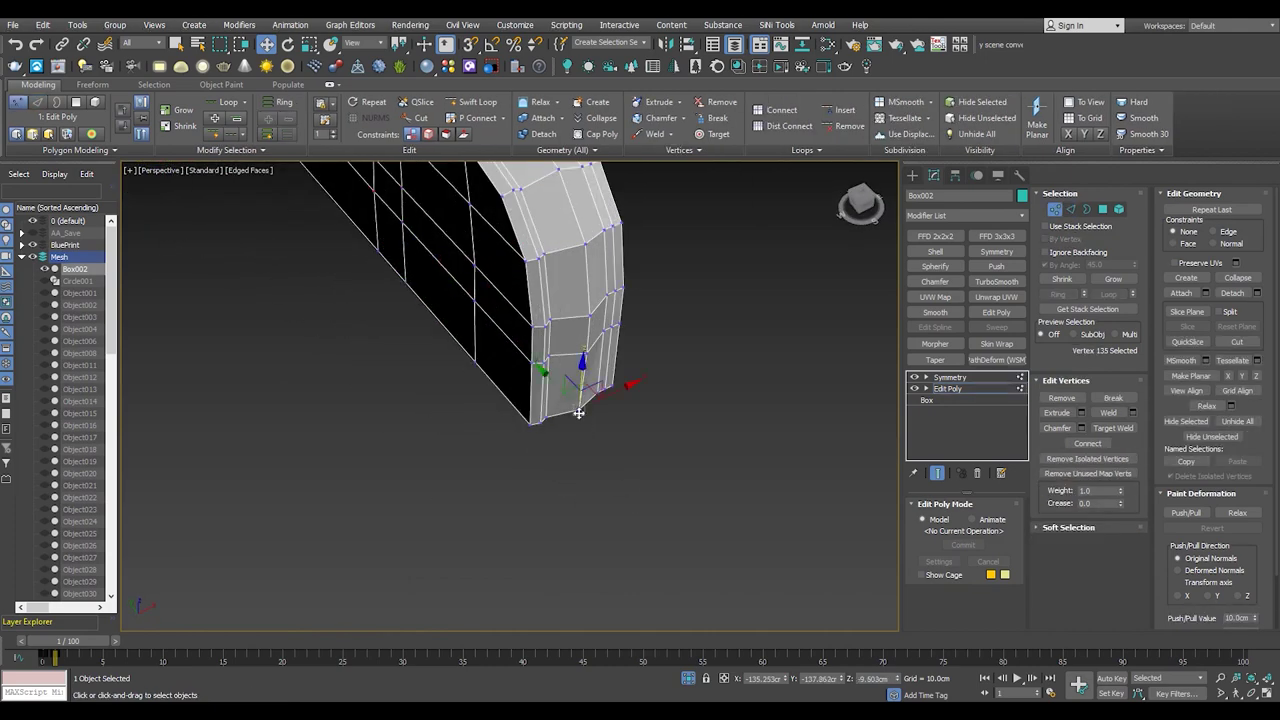
scroll(612, 398, "up", 5)
middle_click_drag(612, 398, 580, 430, "alt")
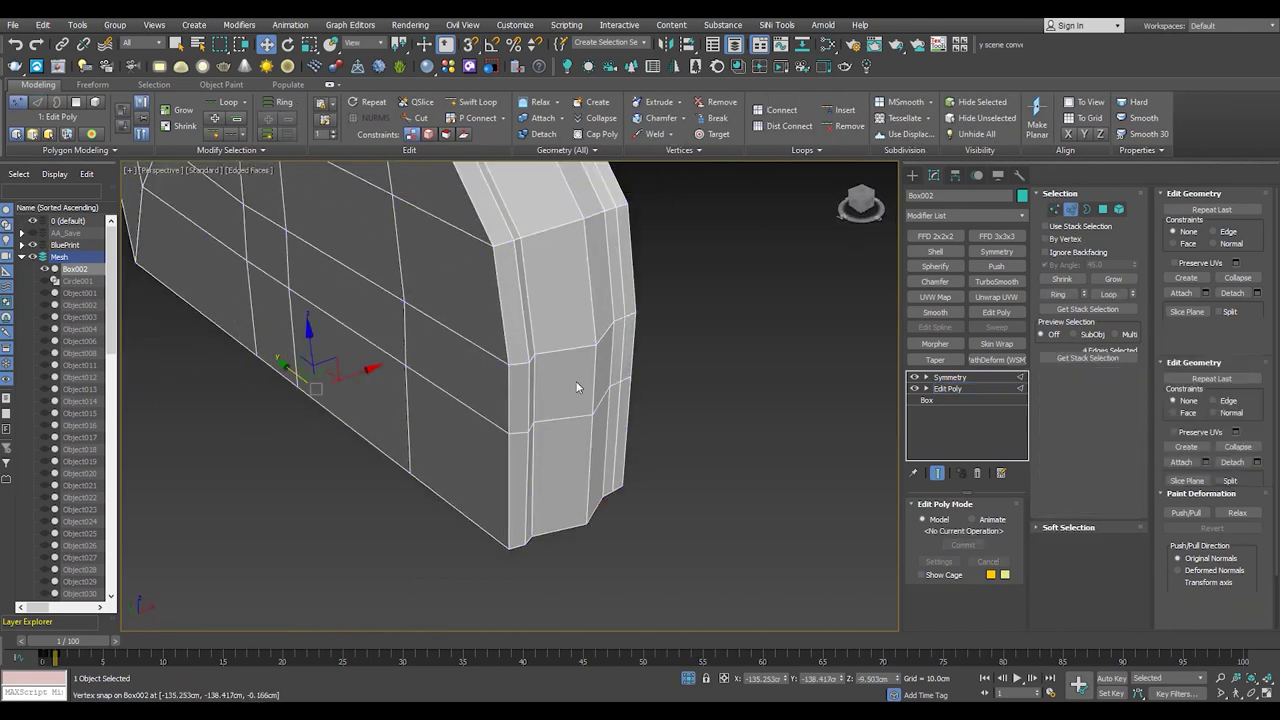
key("2")
- Select the curved side edge loop and preview a chamfer of about 22.4 cm on its 24 edges
double_click(595, 364)
middle_click_drag(595, 364, 640, 366, "alt")
left_click(1081, 443)
left_click(529, 410)
left_click(580, 416)
scroll(570, 430, "up", 3)
middle_click_drag(570, 430, 568, 452, "alt")
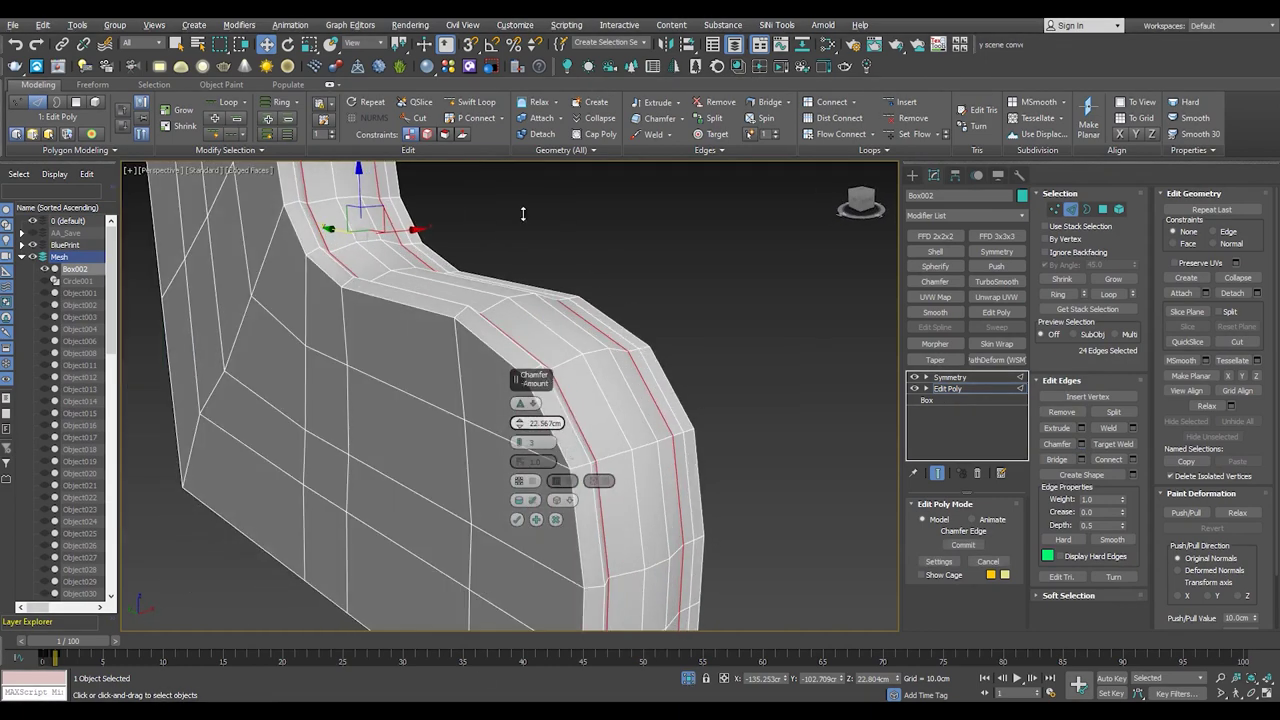
- Apply the side-loop chamfer, undo it and reapply it
mouse_move(517, 430)
middle_mouse_down("alt")
mouse_move(450, 386)
mouse_move(479, 376)
middle_mouse_up("alt")
key("ctrl+z")
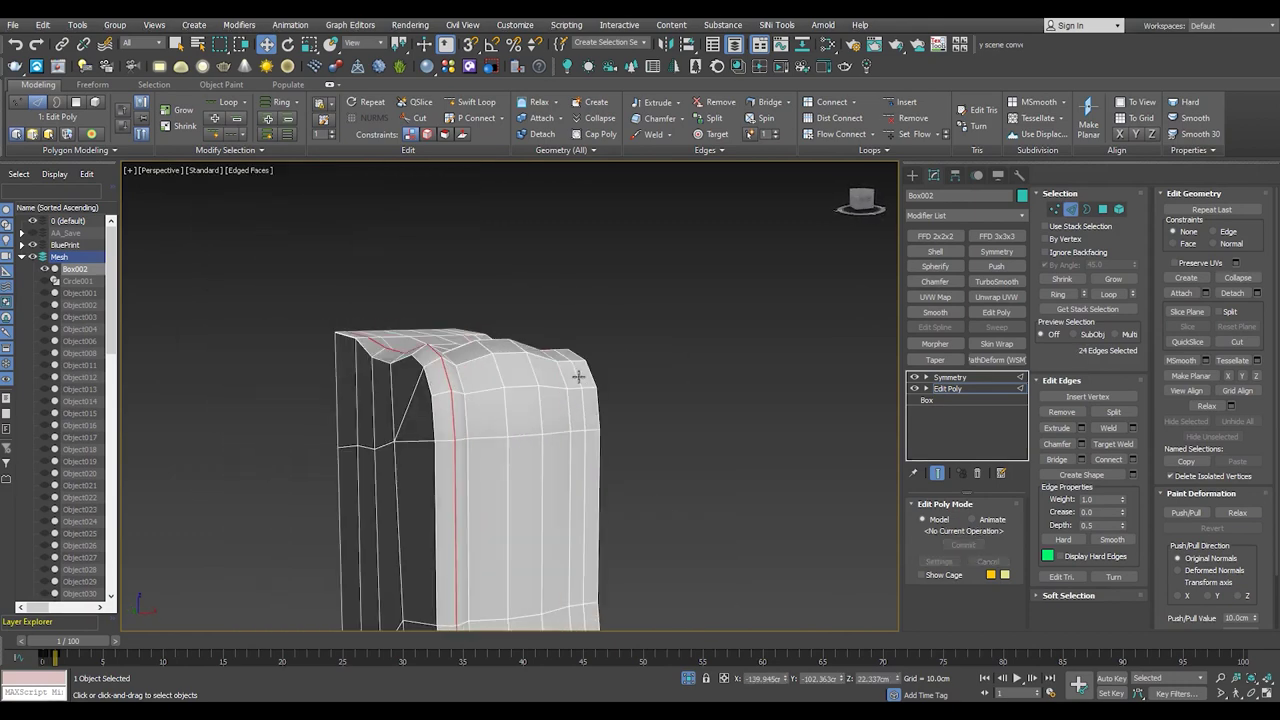
left_click(1081, 444)
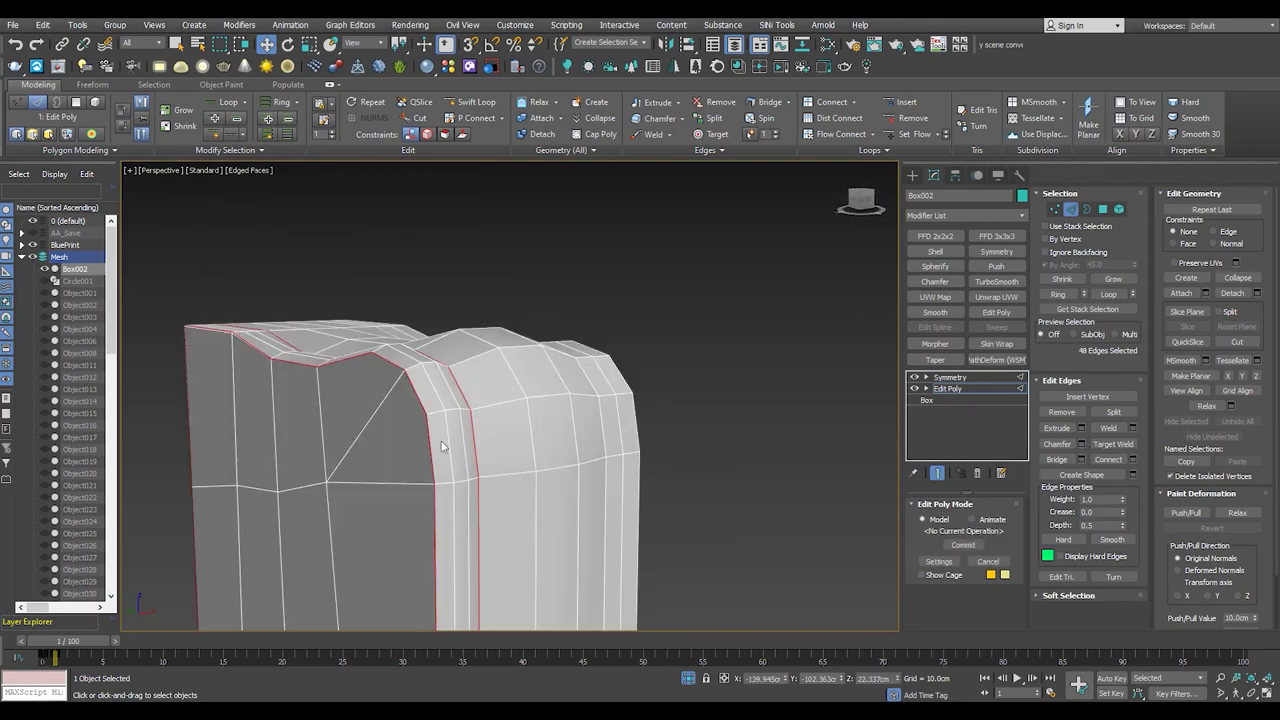
middle_click_drag(408, 362, 440, 350, "alt")
key("4")
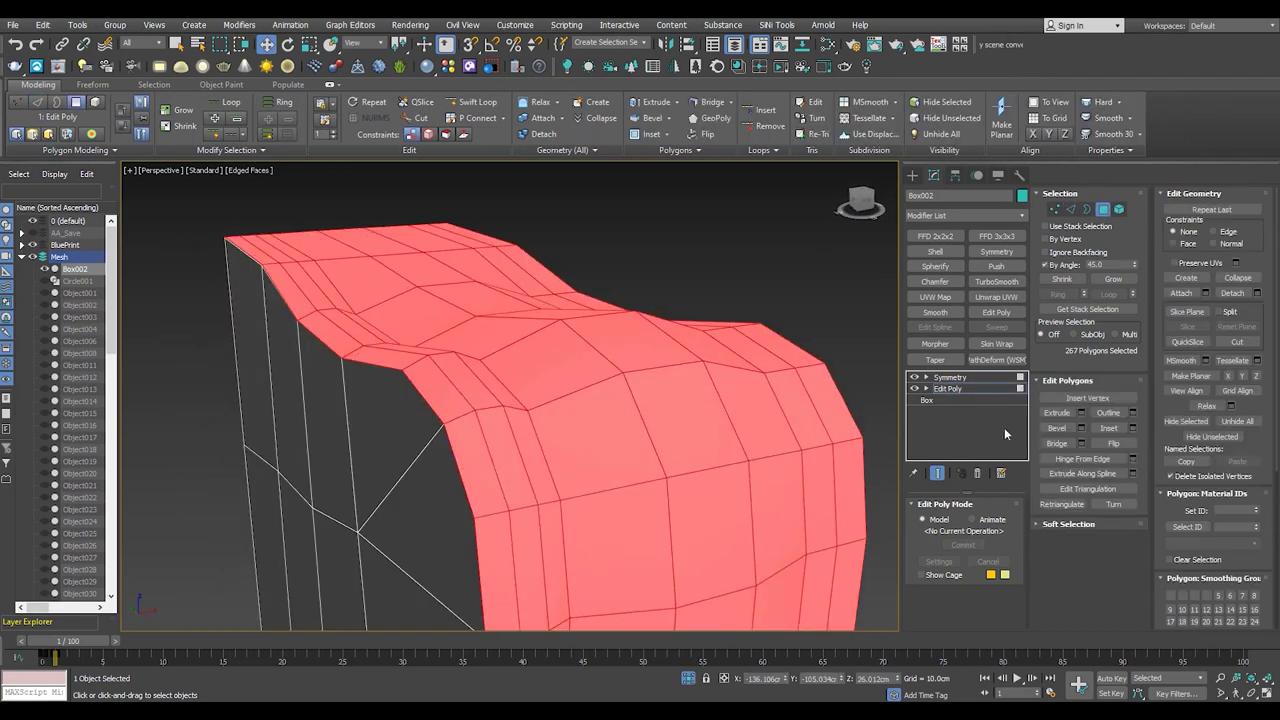
key("1")
key("4")
- Select the polygon strip along the upper ridge
left_click(345, 322)
left_click(465, 385, "ctrl")
left_click_drag(404, 220, 418, 535)
middle_click_drag(418, 535, 388, 313)
middle_click_drag(442, 401, 408, 294)
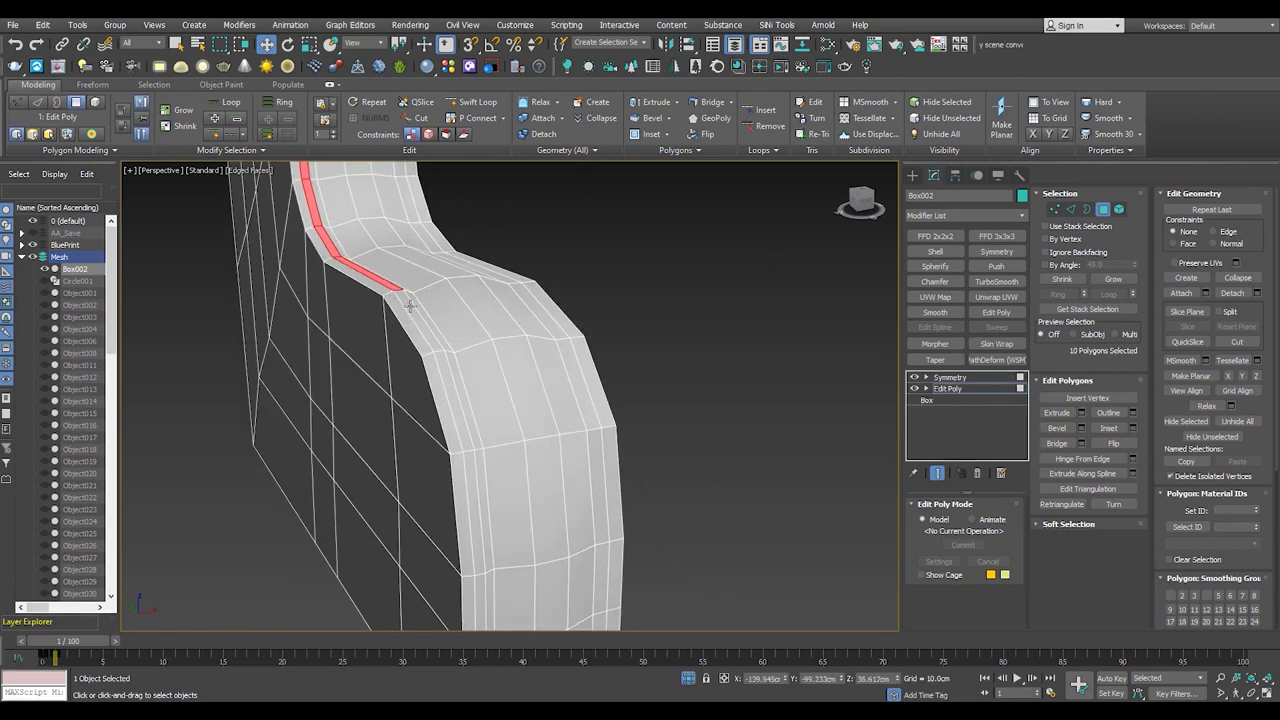
left_click(428, 362, "ctrl")
middle_click_drag(428, 368, 428, 340)
- Add the middle ridge strip polygons to the selection
middle_click_drag(420, 425, 427, 451, "alt")
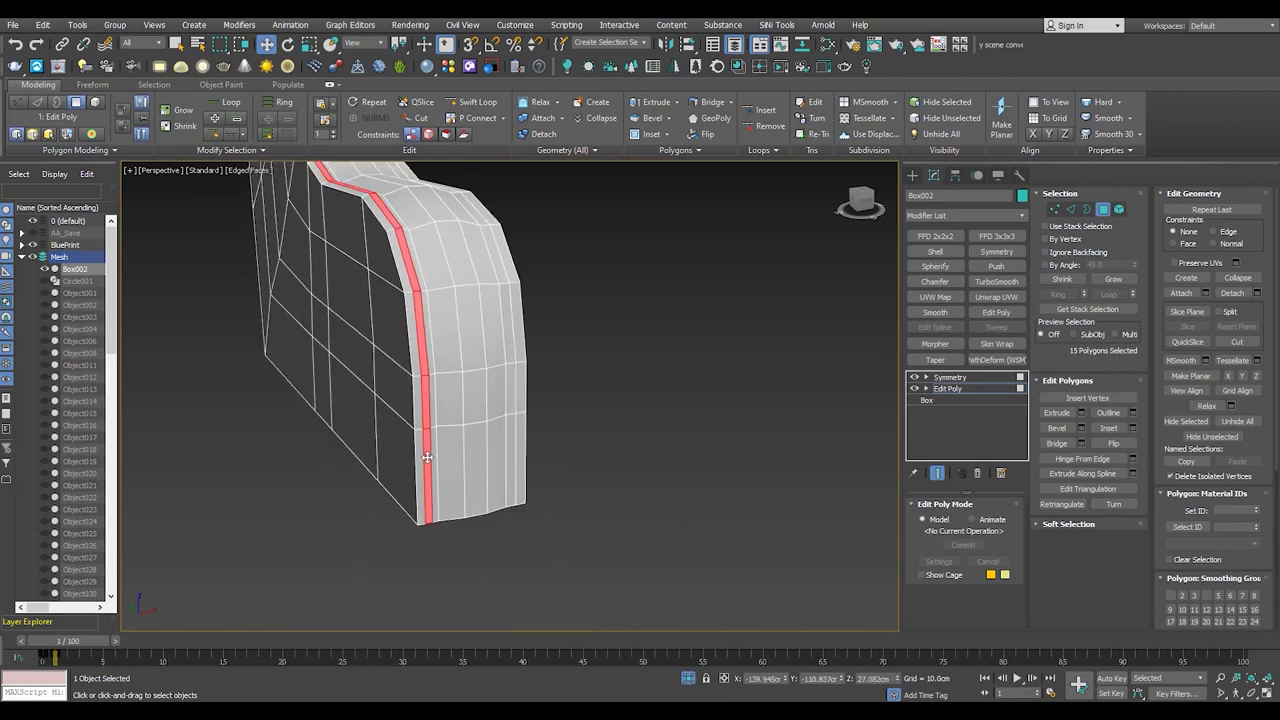
left_click(462, 480, "ctrl")
left_click_drag(473, 429, 436, 196, "ctrl")
mouse_move(436, 196)
middle_mouse_down("alt")
mouse_move(467, 348)
mouse_move(459, 406)
middle_mouse_up("alt")
left_click(459, 406, "ctrl")
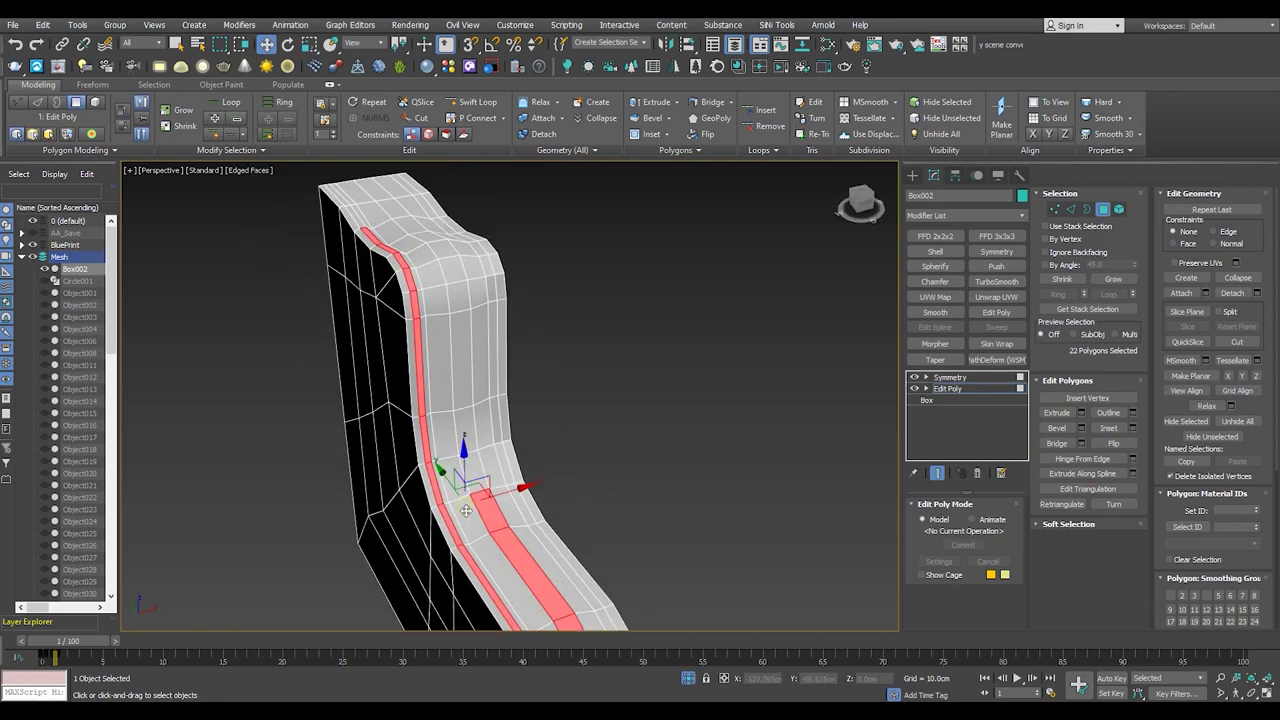
left_click(419, 225, "ctrl")
scroll(420, 577, "up", 2)
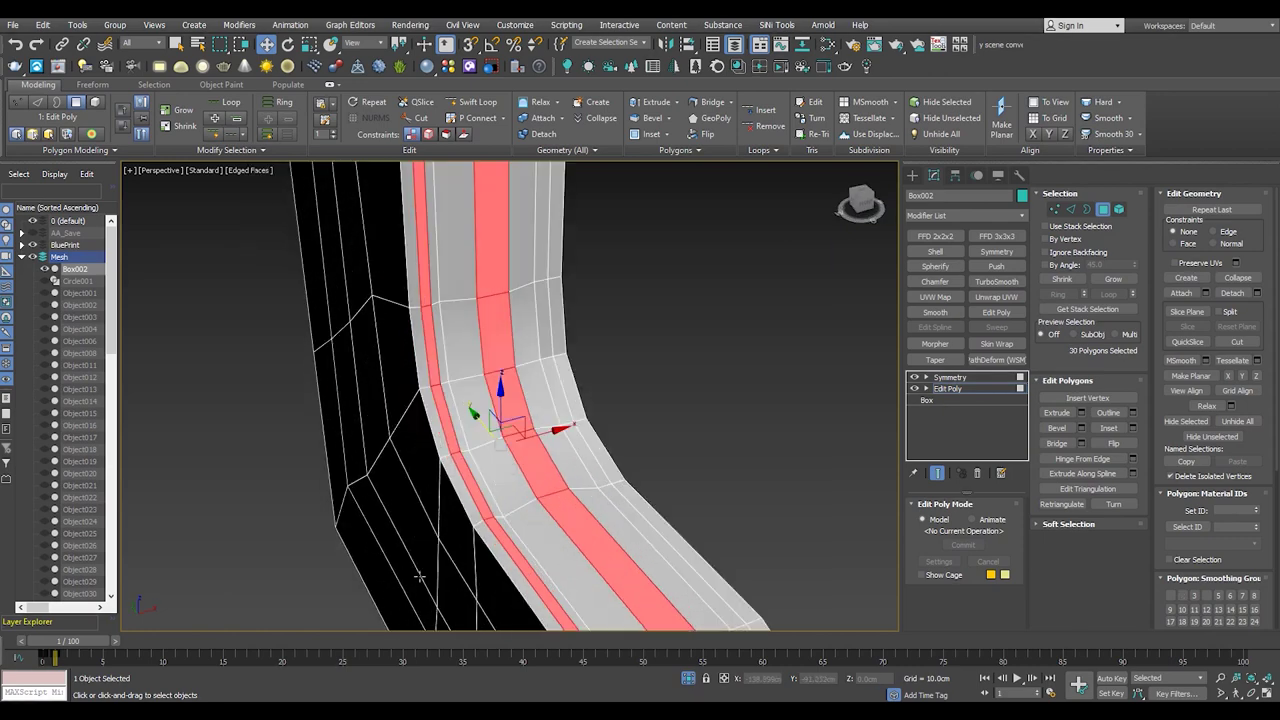
- Constrain moves to Normal and inspect the selected strips from front and perspective views
left_click(1214, 244)
key("f")
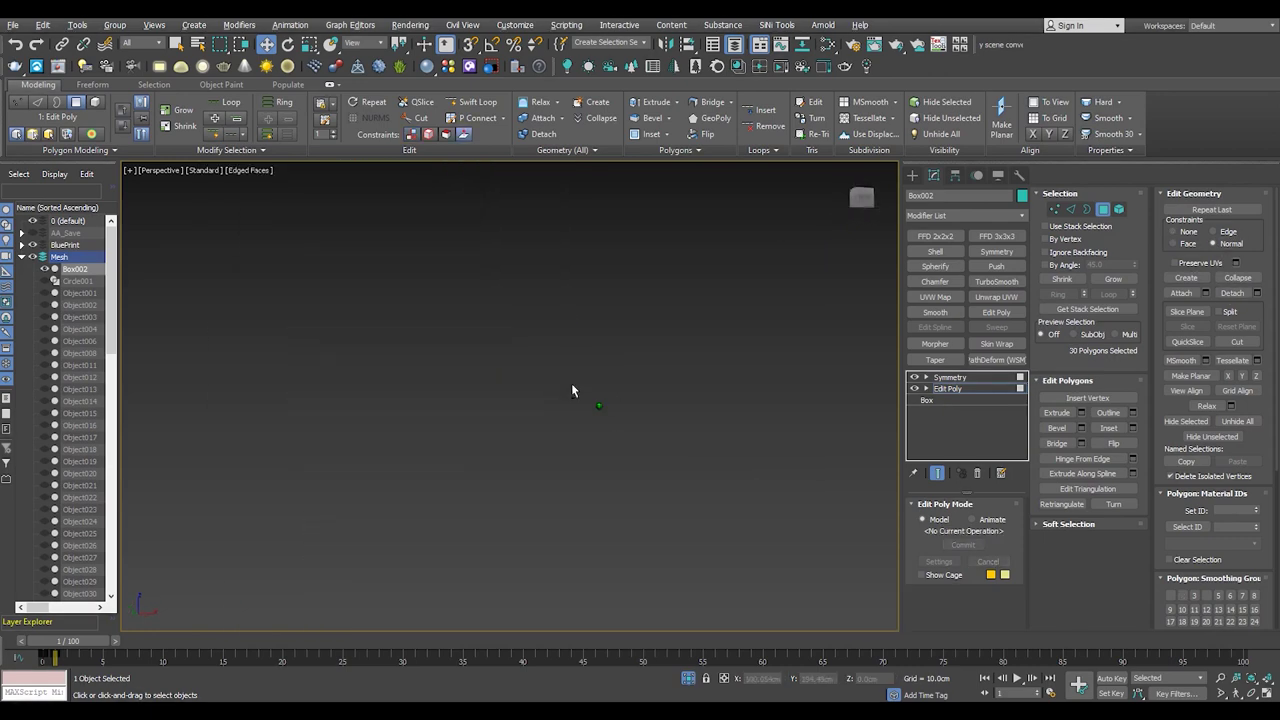
key("p")
scroll(623, 349, "up", 5)
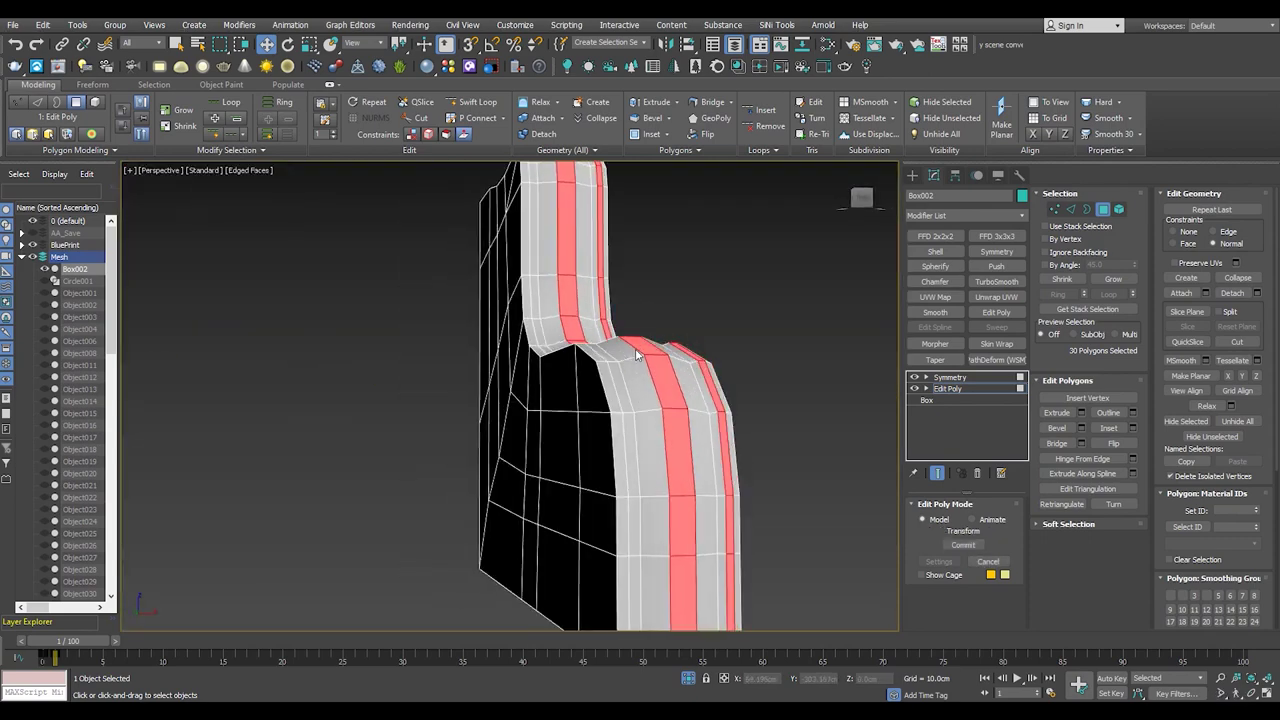
scroll(595, 380, "up", 2)
middle_click_drag(595, 376, 654, 420, "alt")
scroll(654, 420, "down", 5)
scroll(680, 400, "up", 6)
middle_click_drag(700, 380, 715, 430)
scroll(715, 430, "down", 1)
scroll(740, 508, "down", 3)
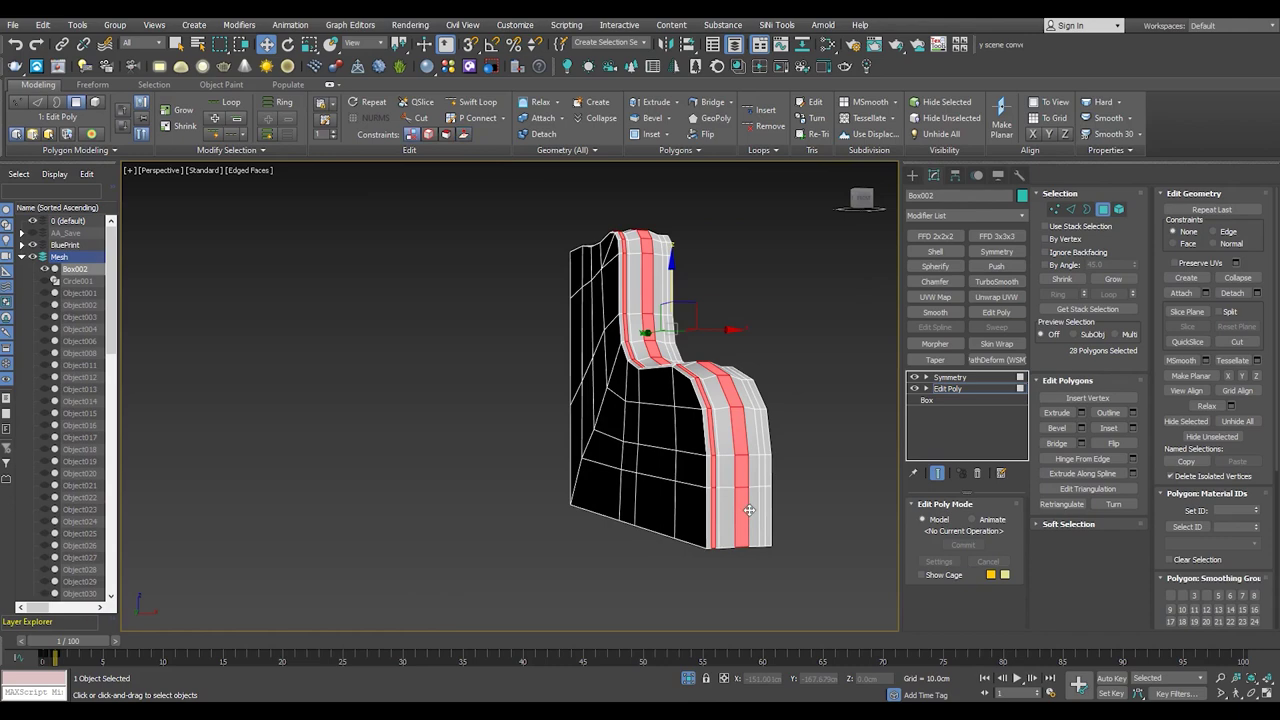
scroll(620, 286, "up", 5)
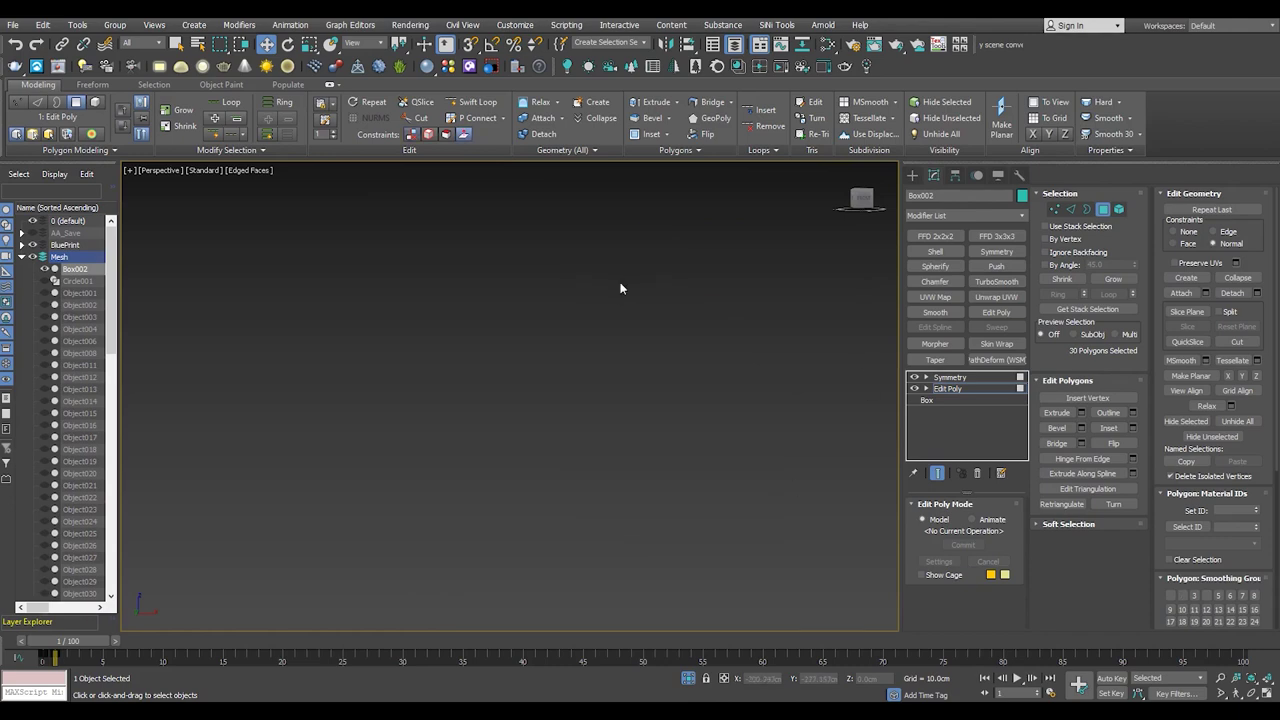
scroll(477, 286, "down", 3)
scroll(477, 286, "down", 1)
mouse_move(477, 286)
middle_mouse_down("alt")
mouse_move(453, 336)
mouse_move(509, 391)
mouse_move(563, 314)
middle_mouse_up("alt")
- Clear the selection, then select and delete the right half of the mesh
key("ctrl+d")
key("F4")
scroll(525, 376, "up", 3)
key("F4")
key("2")
left_click(547, 284)
right_click(547, 284)
left_click(560, 300)
key("Delete")
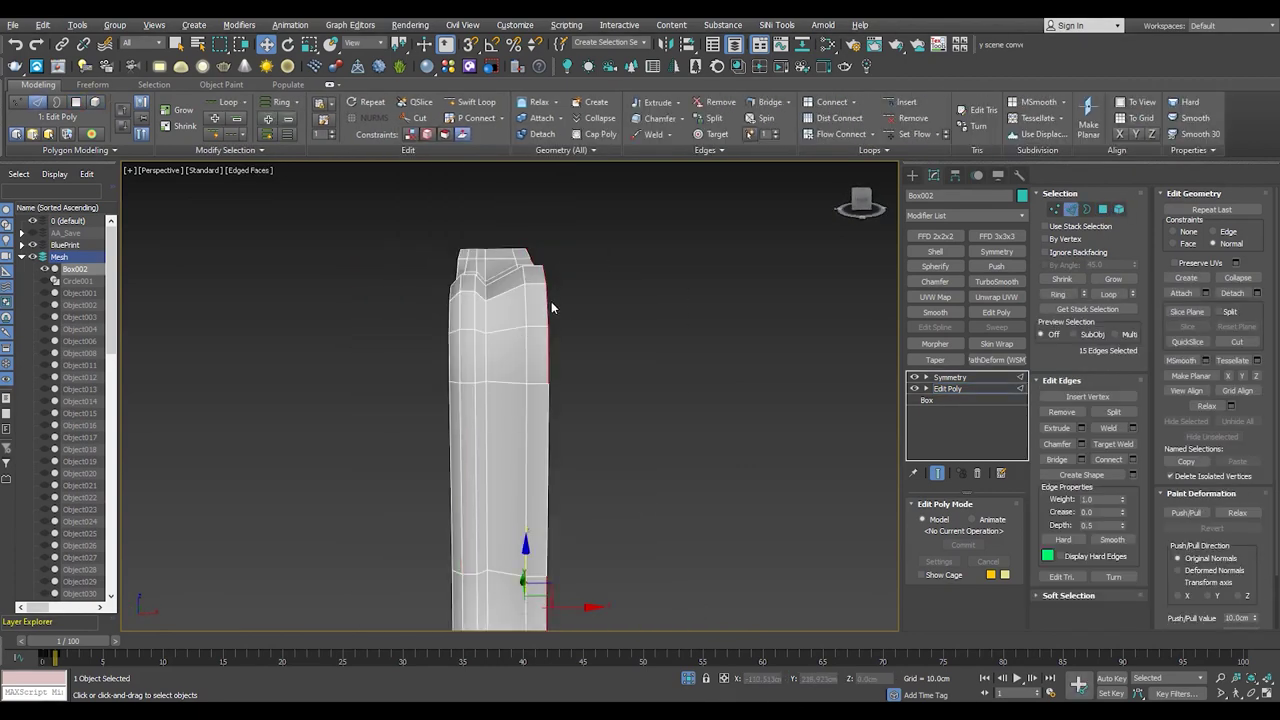
- Add a second Symmetry modifier and collapse the stack down to it
left_click(998, 252)
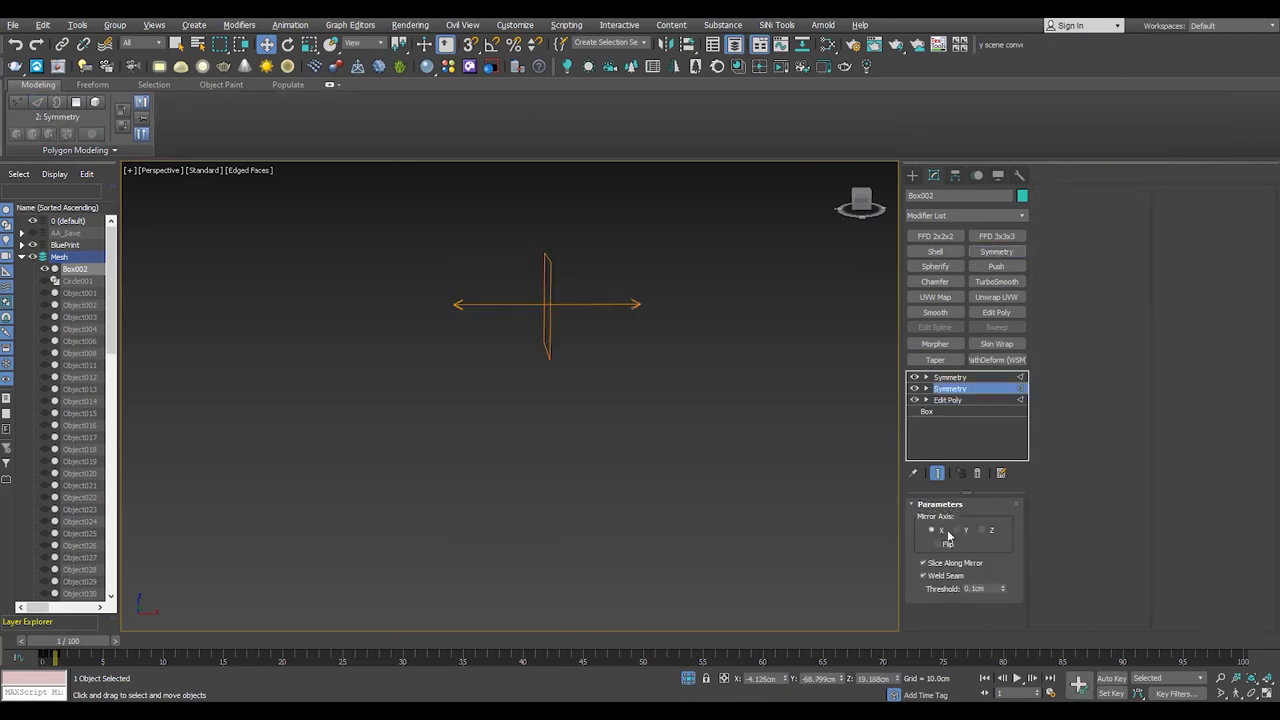
right_click(950, 388)
left_click(1000, 508)
left_click(700, 414)
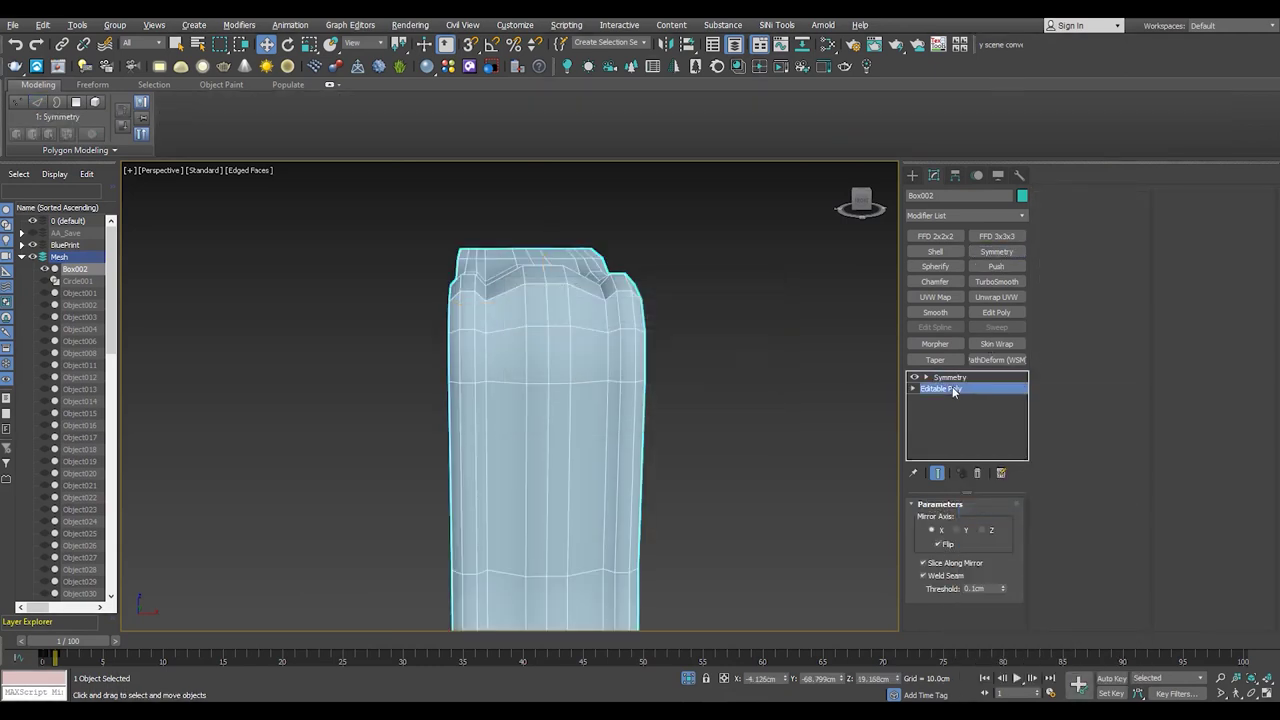
middle_click_drag(547, 277, 600, 459, "alt")
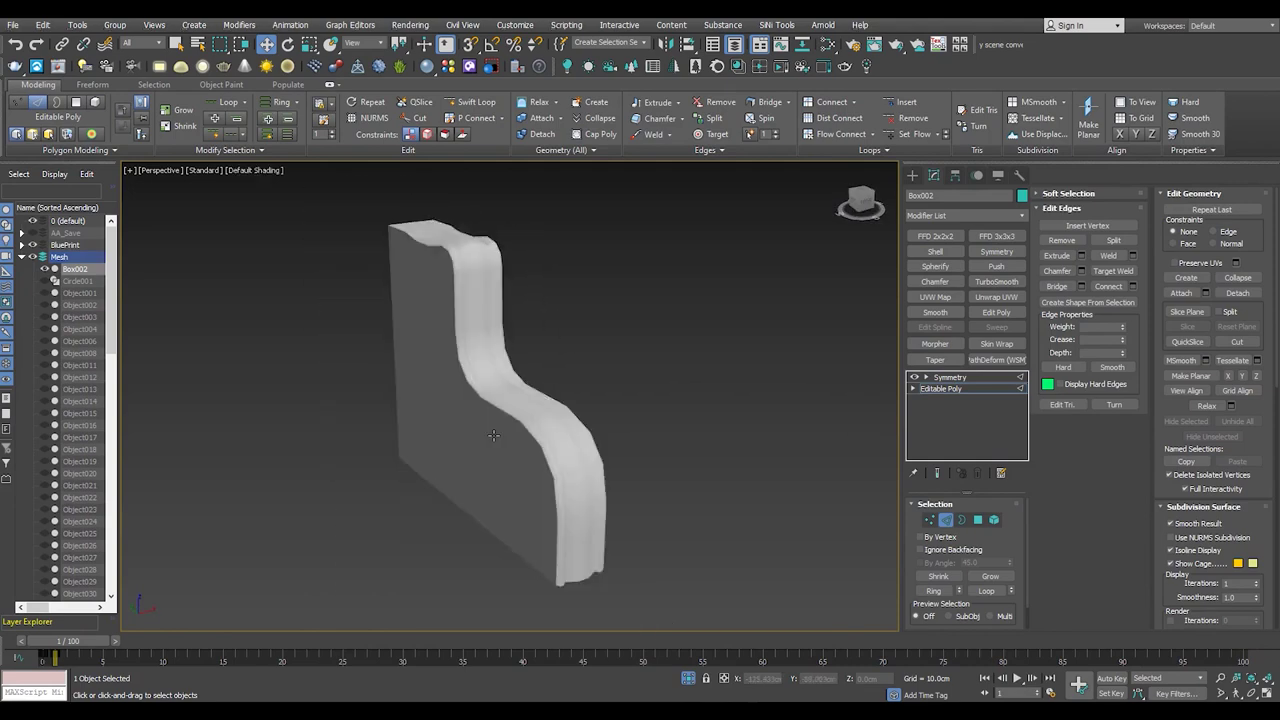
- Review the support's vertices in the four-view layout and shaded perspective
key("alt+w")
key("alt+w")
scroll(489, 423, "up", 3)
scroll(689, 516, "up", 3)
key("1")
scroll(706, 475, "up", 3)
scroll(687, 455, "up", 2)
scroll(350, 543, "down", 3)
scroll(165, 563, "down", 3)
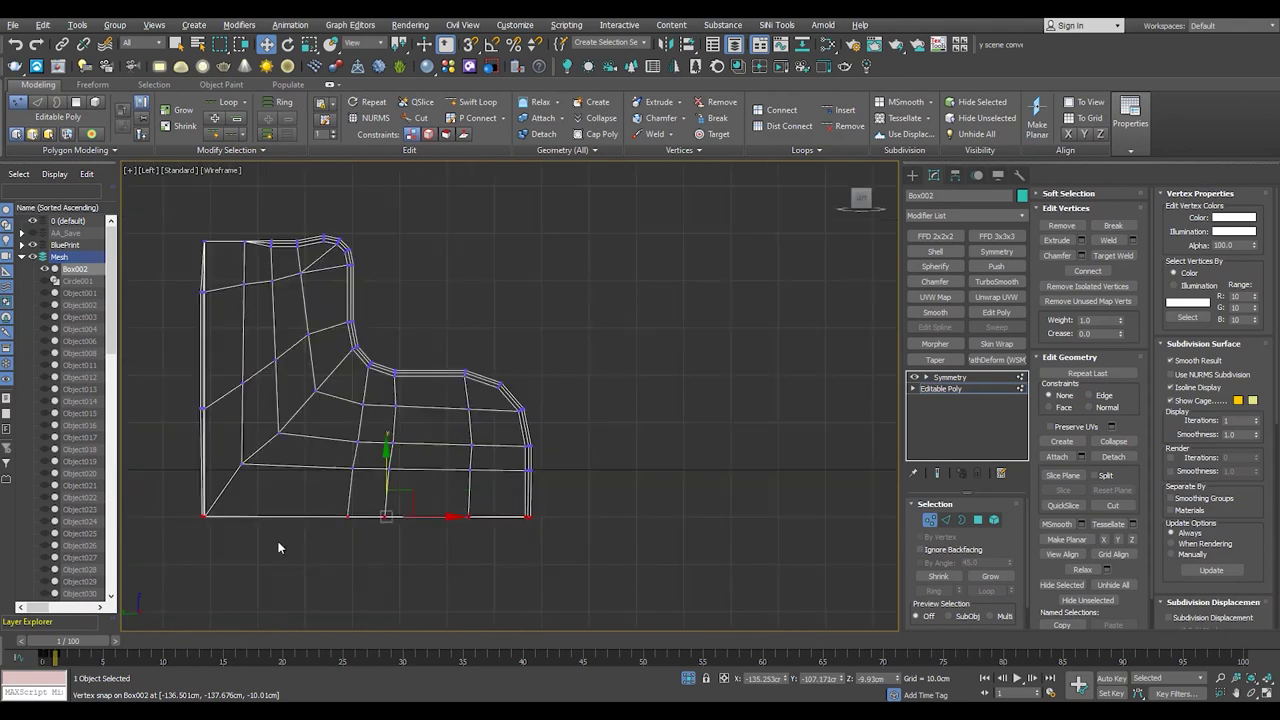
scroll(450, 541, "up", 3)
scroll(452, 544, "down", 4)
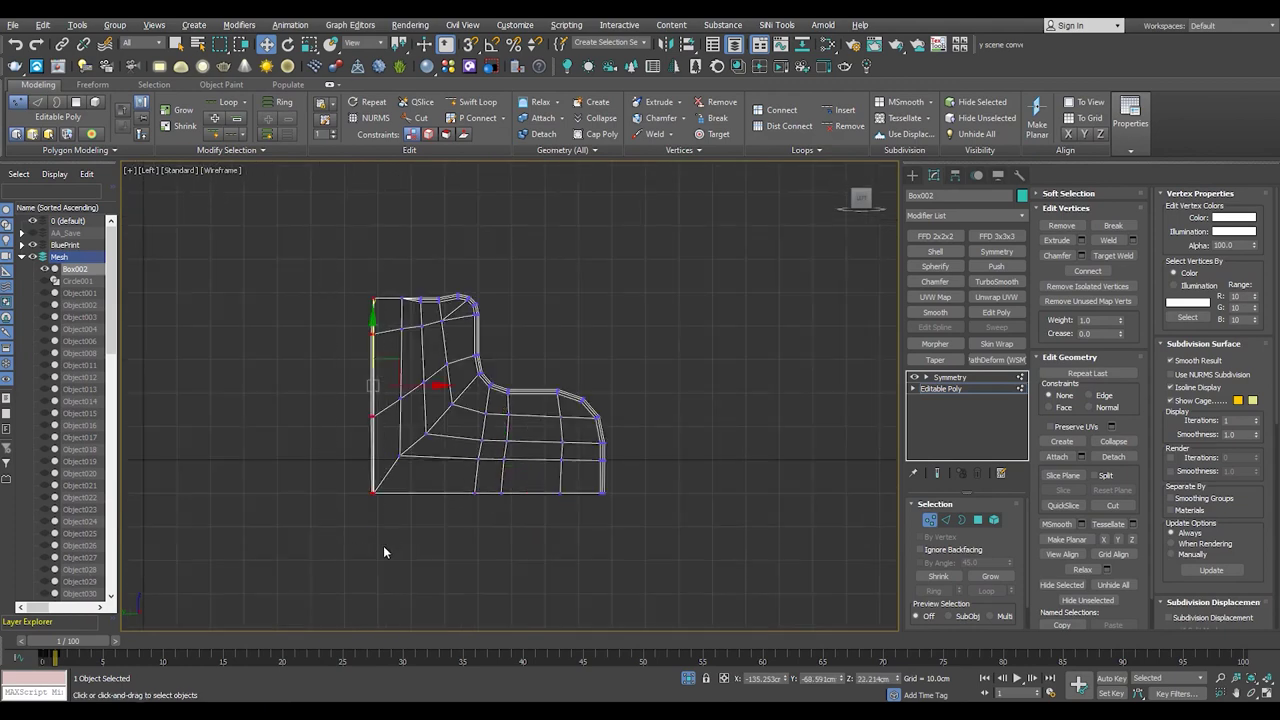
key("p")
middle_click_drag(571, 443, 591, 465, "alt")
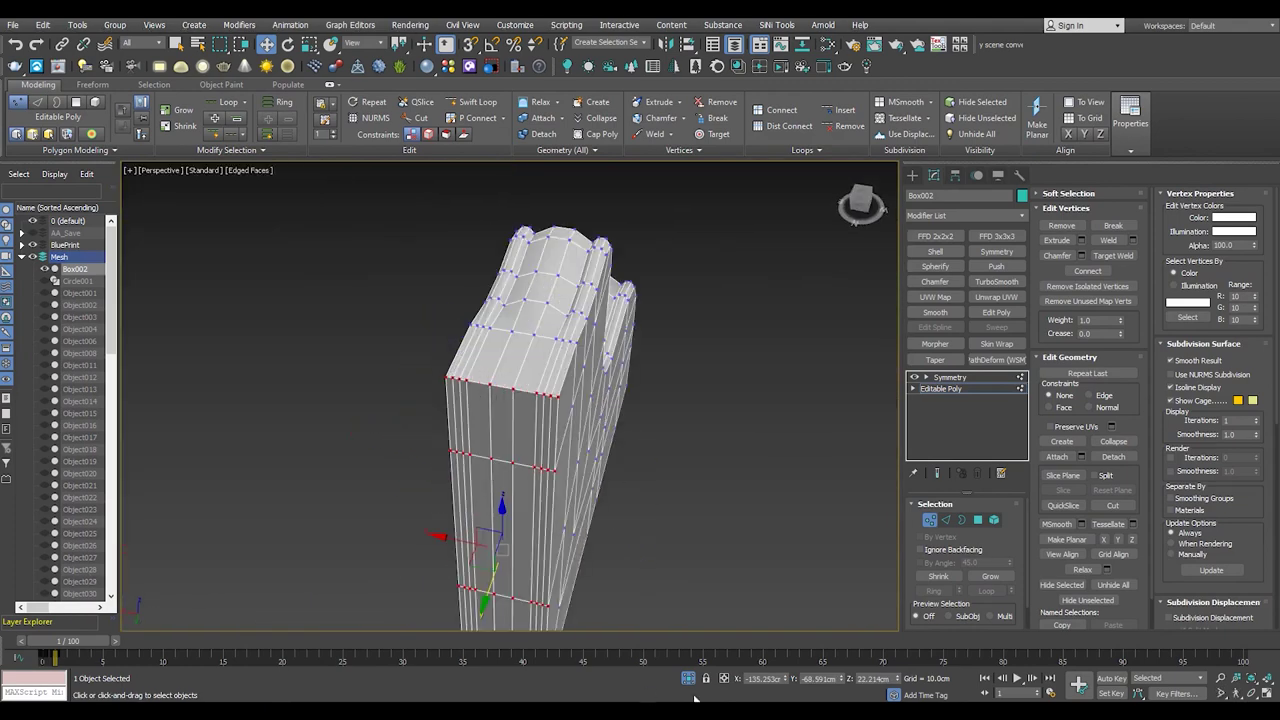
- Bring the whole piano back into view, deselect the support and turn off edged faces
key("alt+q")
middle_click_drag(400, 450, 367, 493, "alt")
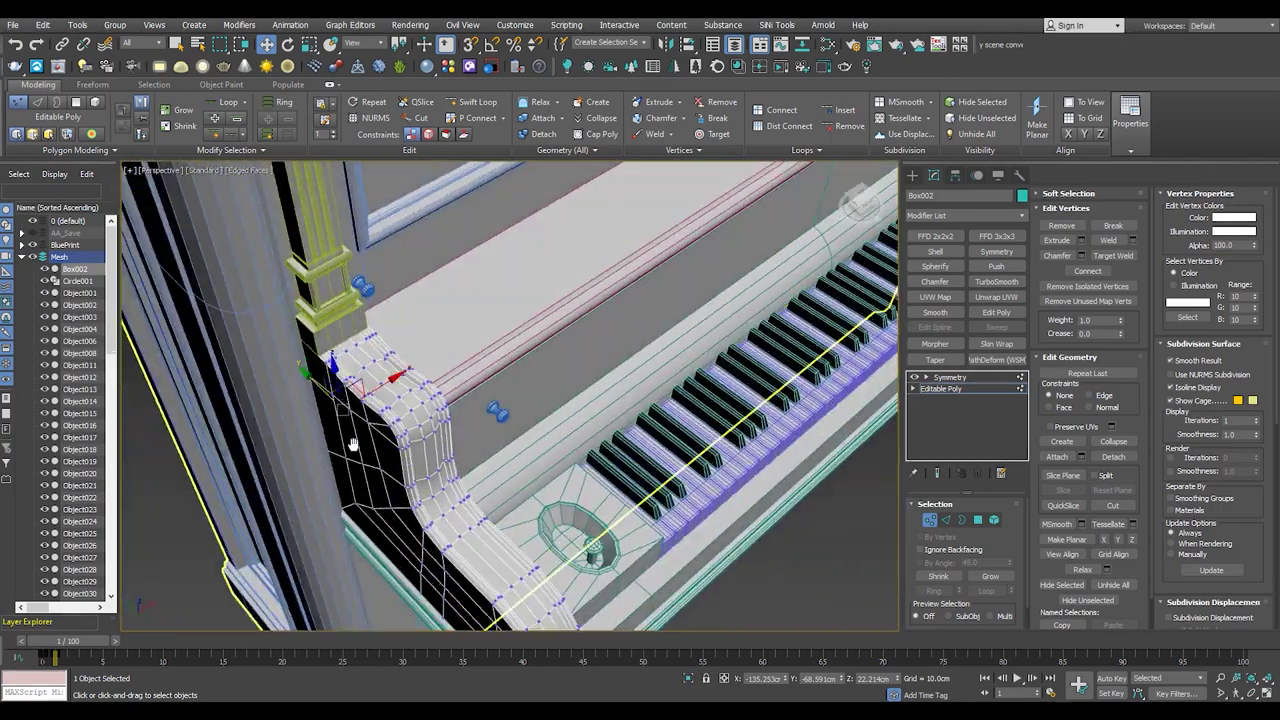
key("l")
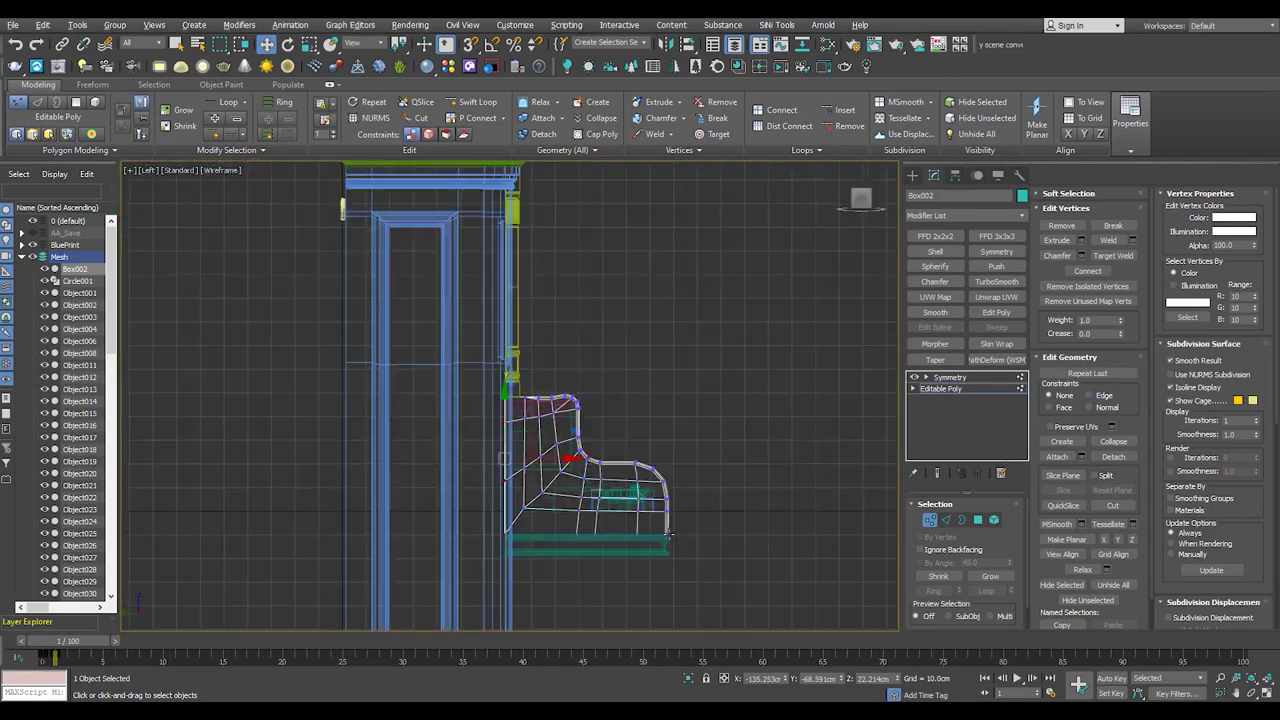
key("p")
scroll(550, 369, "up", 5)
key("1")
middle_click_drag(360, 440, 396, 433, "alt")
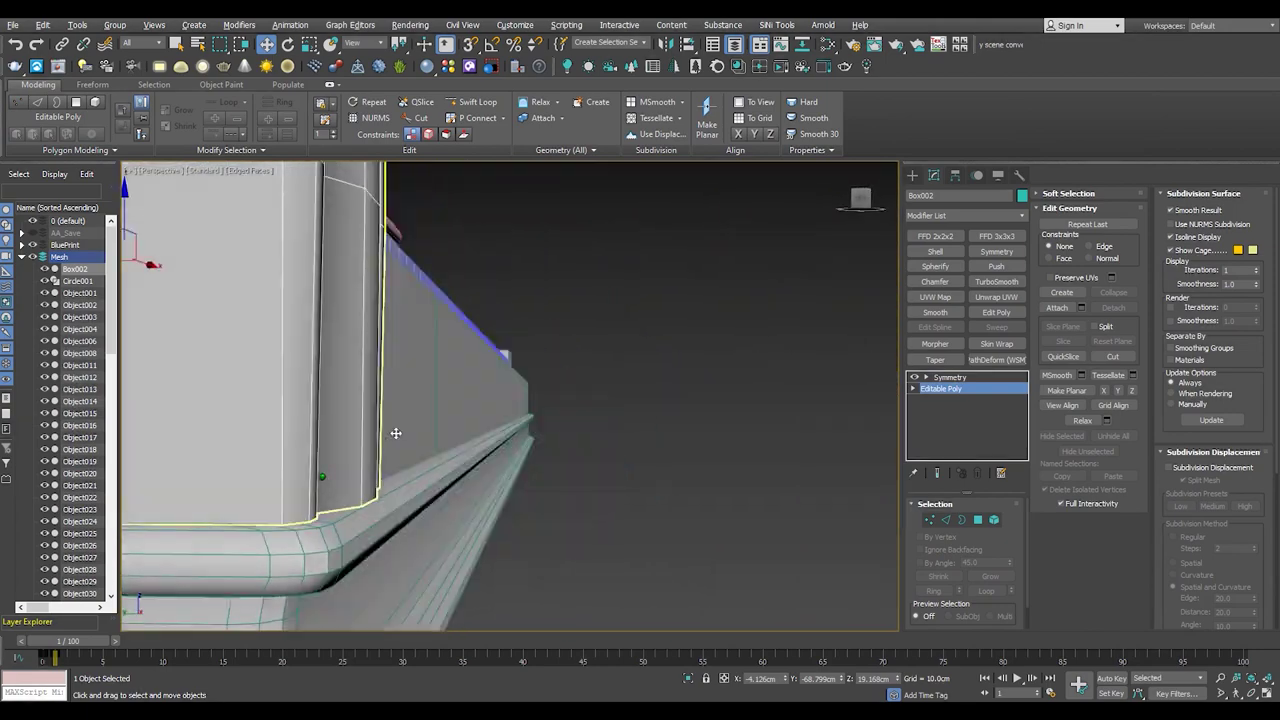
scroll(396, 433, "down", 5)
key("ctrl+d")
key("F4")
scroll(505, 521, "down", 5)
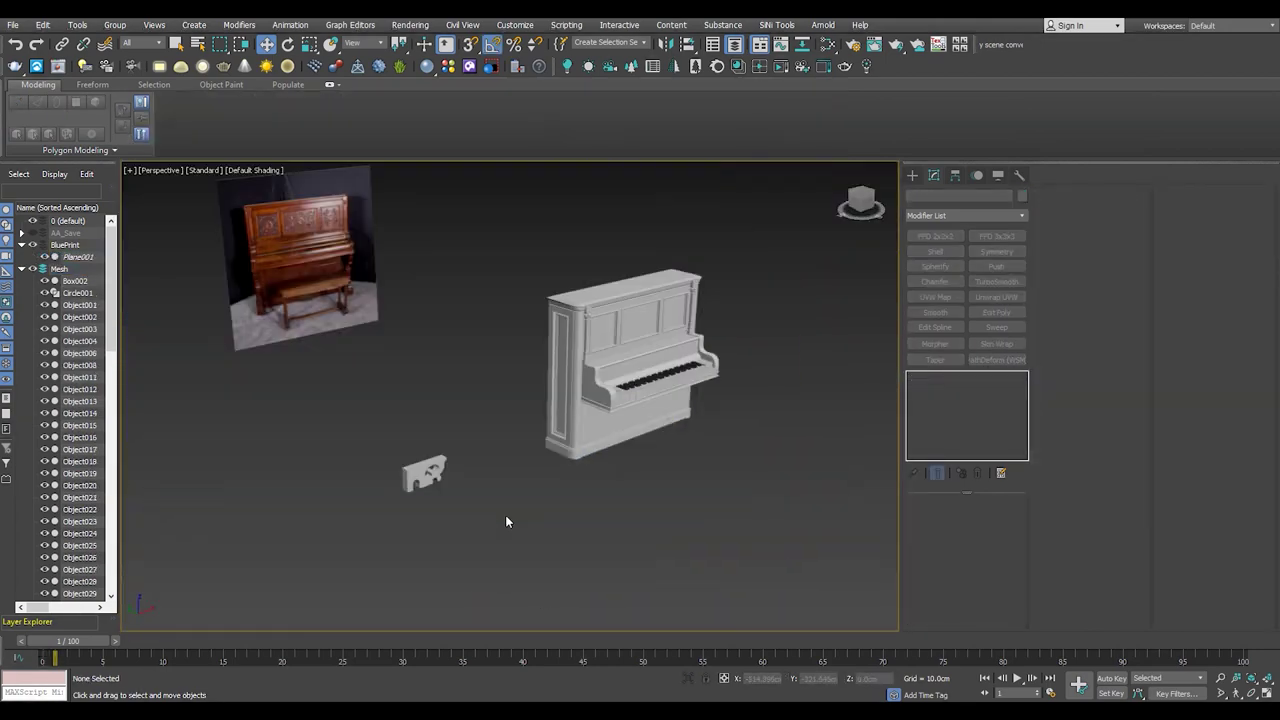
- Maximize the Front view, select the ornamental bracket and review its object properties
key("alt+w")
left_click(514, 296)
key("alt+w")
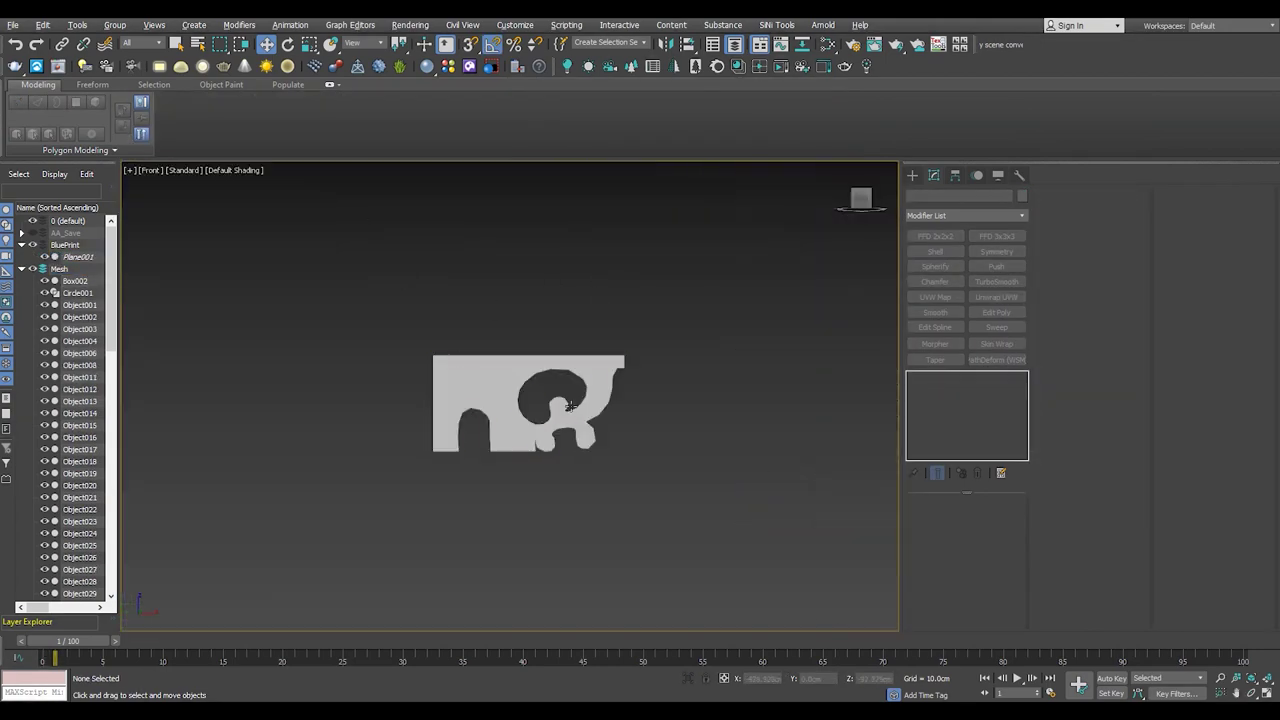
left_click(480, 380)
scroll(466, 355, "up", 3)
right_click(520, 374)
left_click(590, 493)
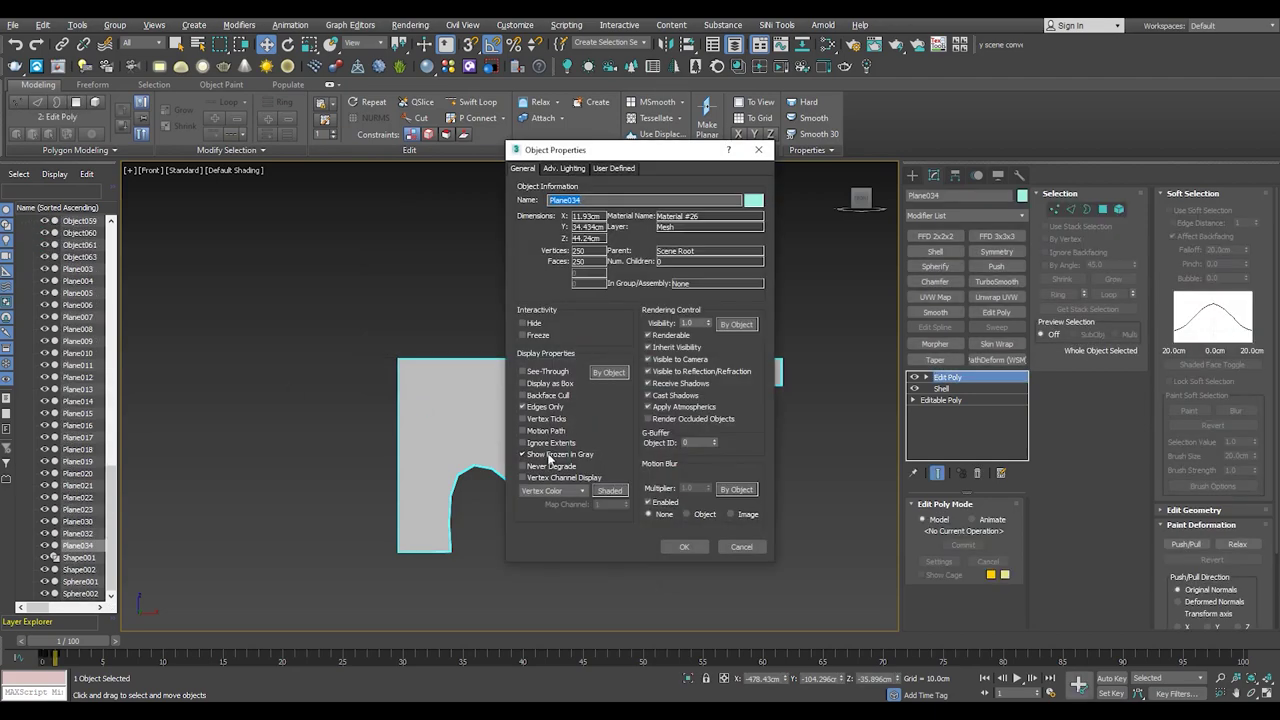
left_click(686, 548)
- Create a small square Plane at the bracket's top corner
left_click(912, 175)
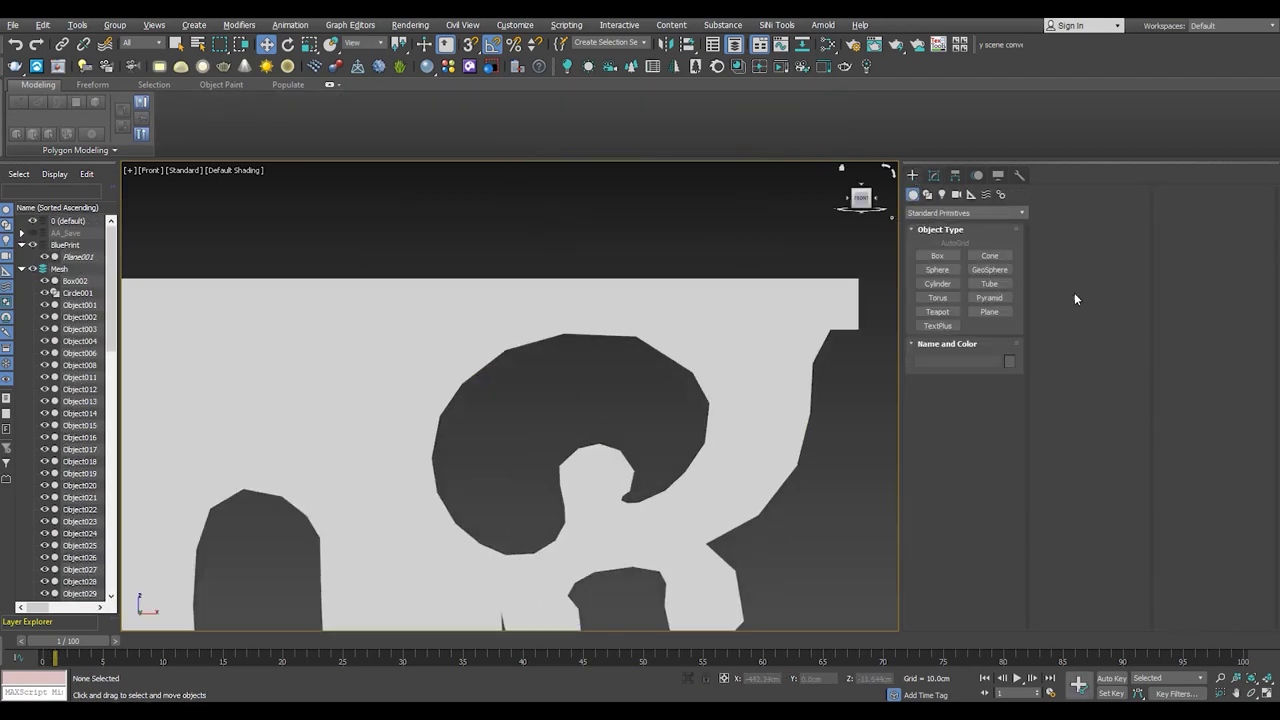
left_click(989, 311)
scroll(866, 277, "up", 2)
key("F4")
scroll(835, 291, "up", 2)
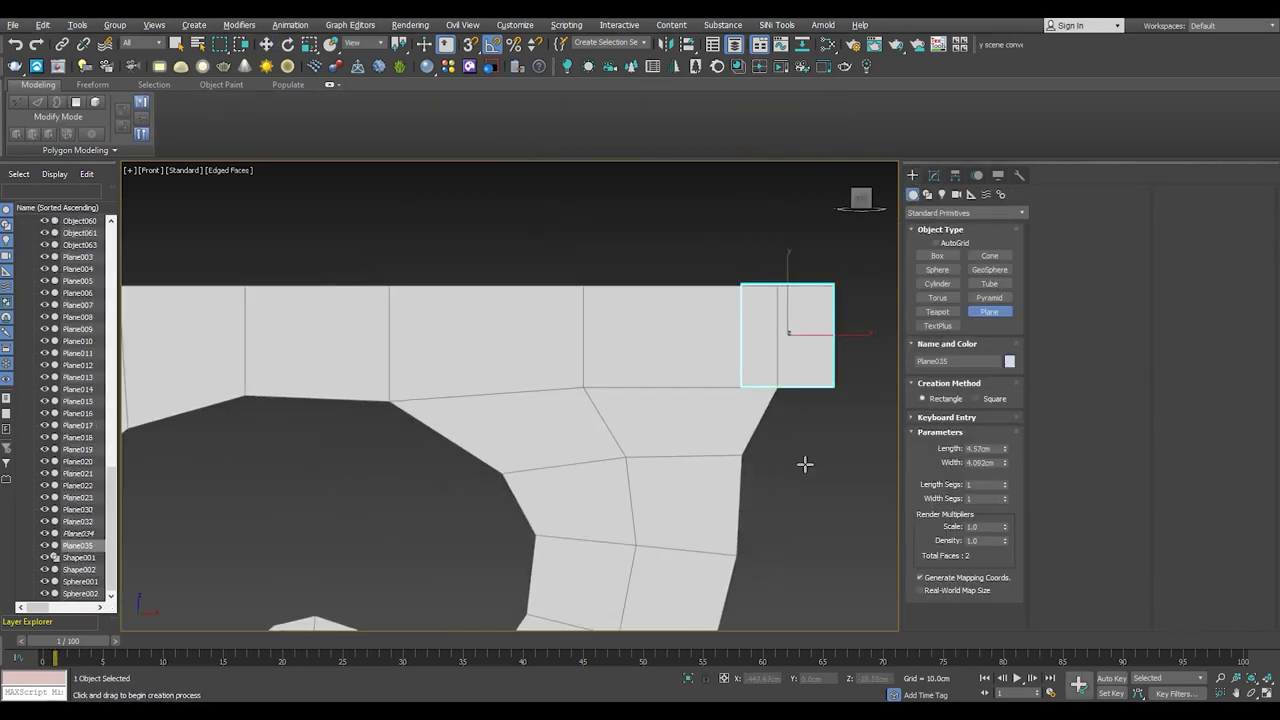
key("w")
middle_click_drag(806, 463, 723, 342)
- Draw a Circle inside the left arch opening and scale it to fit, in wireframe
left_click(927, 194)
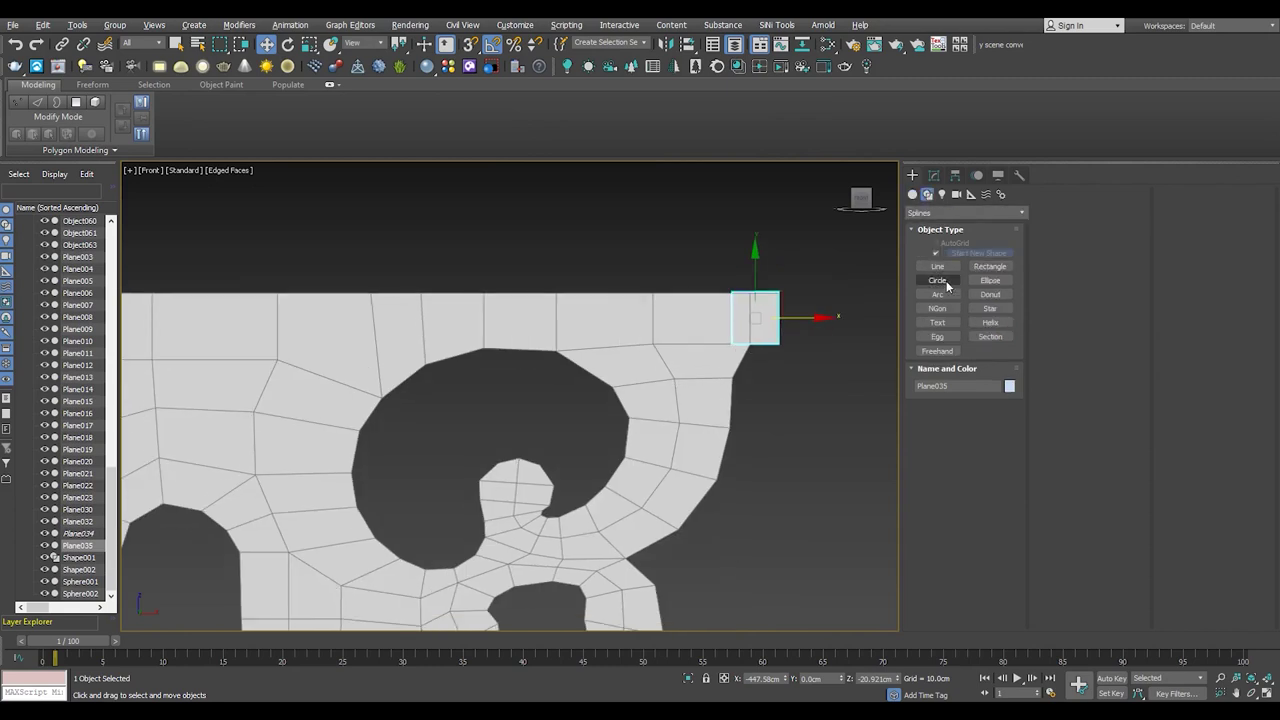
left_click(937, 280)
middle_click_drag(300, 590, 486, 457)
left_click_drag(374, 449, 374, 542)
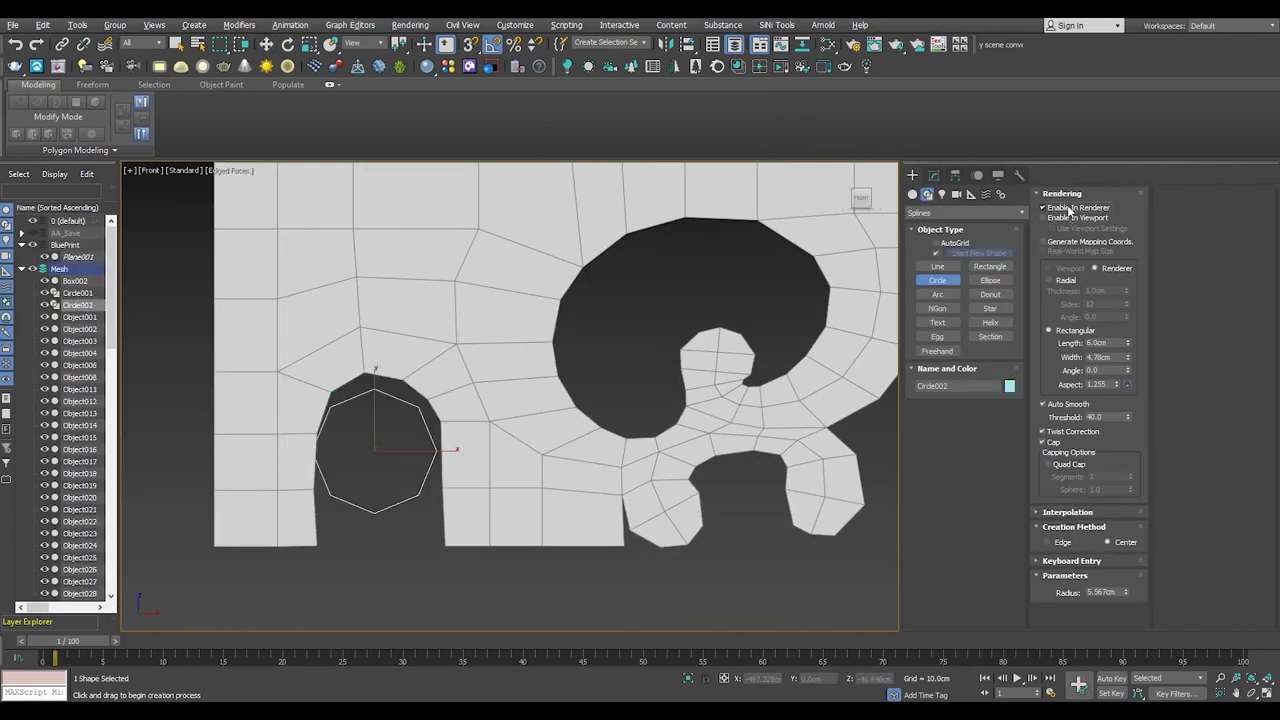
middle_click_drag(365, 486, 391, 506)
key("w")
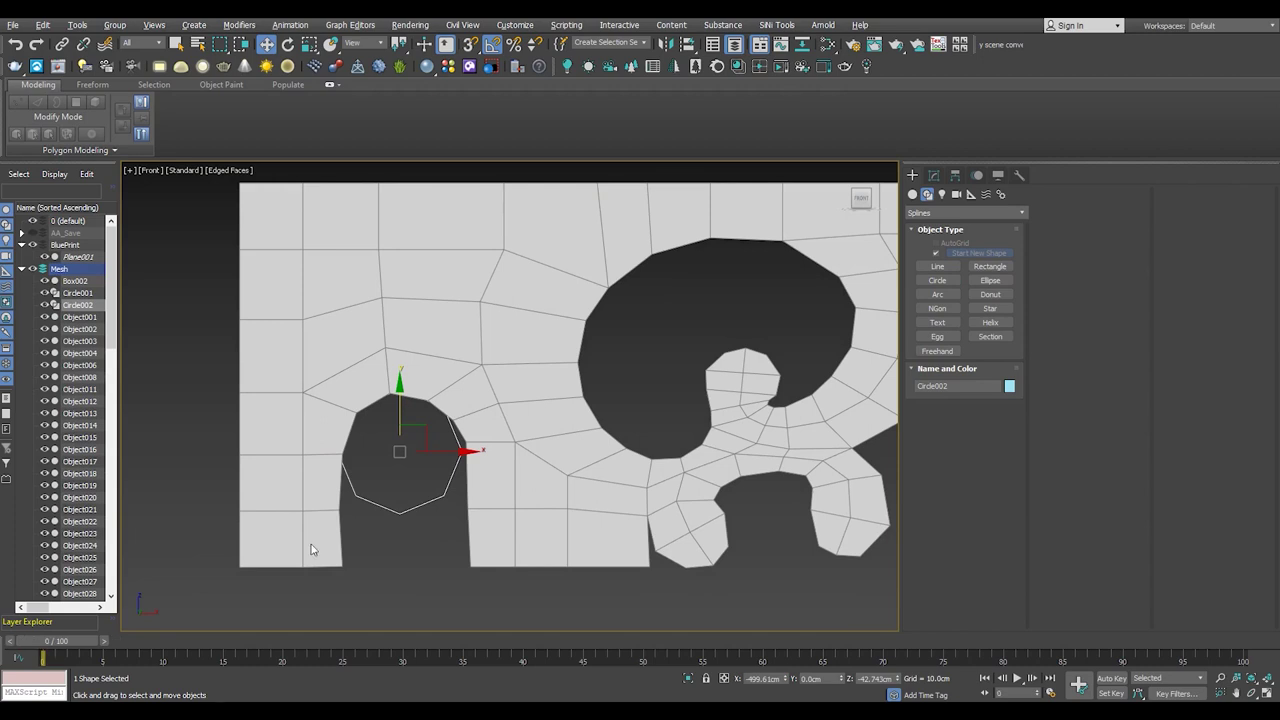
key("F3")
scroll(390, 438, "up", 5)
key("r")
left_click_drag(442, 430, 438, 440)
key("w")
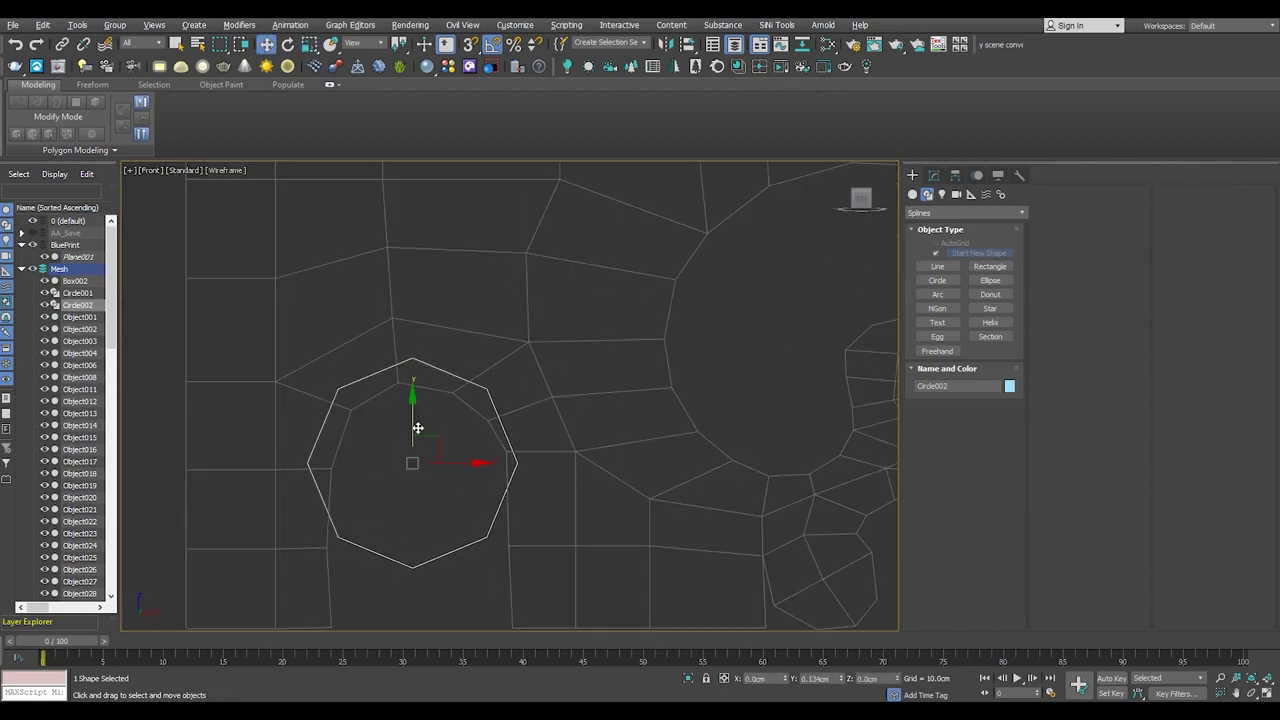
- Shift-clone the circle as Circle003 onto the scroll opening, rotated 15° and enlarged
scroll(418, 428, "down", 4)
scroll(418, 428, "up", 2)
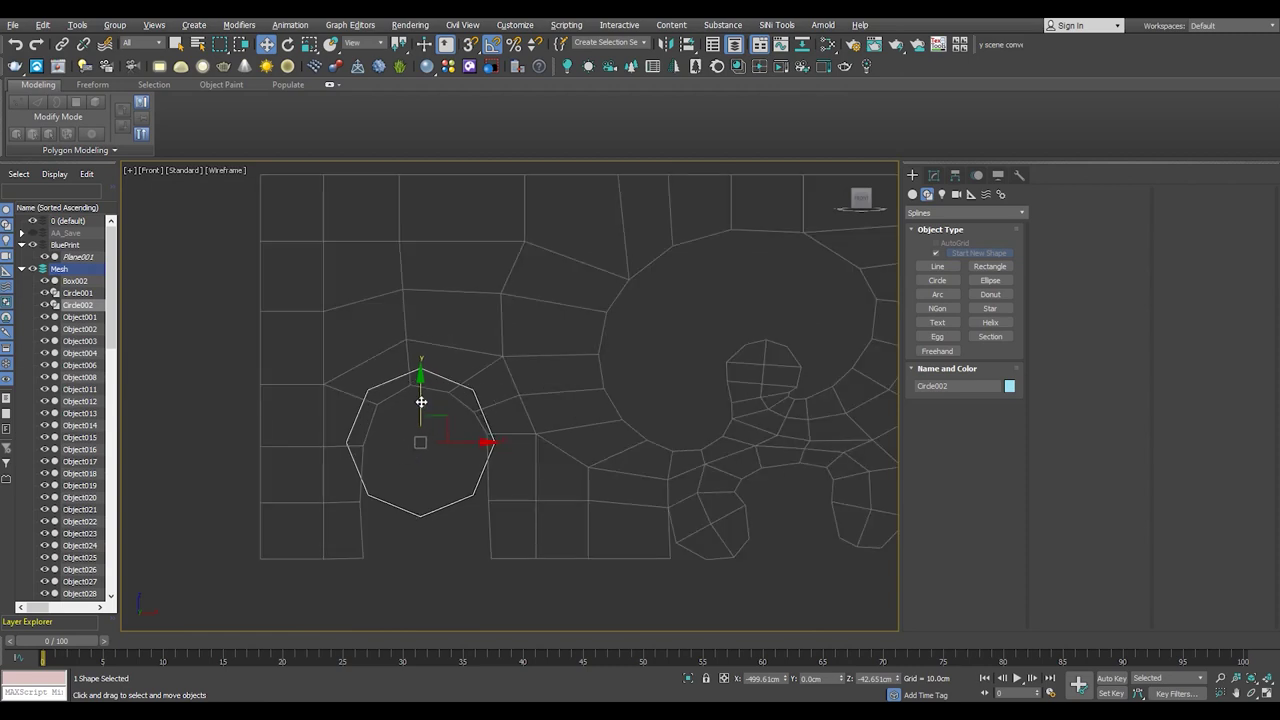
scroll(424, 407, "down", 2)
mouse_move(445, 413)
left_mouse_down("shift")
mouse_move(586, 366)
mouse_move(551, 318)
mouse_move(540, 351)
mouse_move(556, 344)
mouse_move(604, 368)
mouse_move(571, 331)
mouse_move(554, 371)
mouse_move(563, 354)
left_mouse_up("shift")
key("Return")
key("z")
key("r")
key("w")
key("r")
scroll(790, 340, "down", 3)
- Extend the small square plane leftward by its edges into a long strip along the bracket's top
middle_click_drag(790, 340, 655, 415)
left_click(687, 355)
scroll(654, 359, "up", 4)
key("1")
scroll(684, 380, "up", 2)
left_click_drag(666, 432, 738, 272)
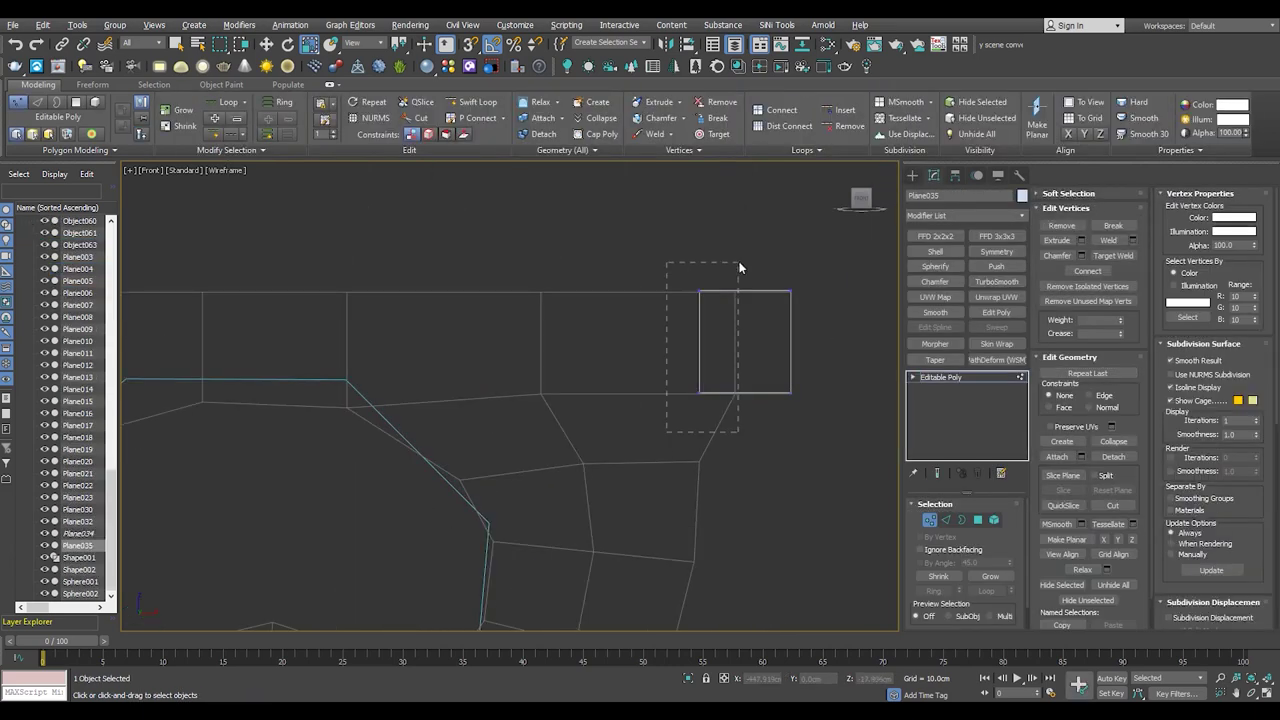
middle_click_drag(741, 437, 761, 409)
key("2")
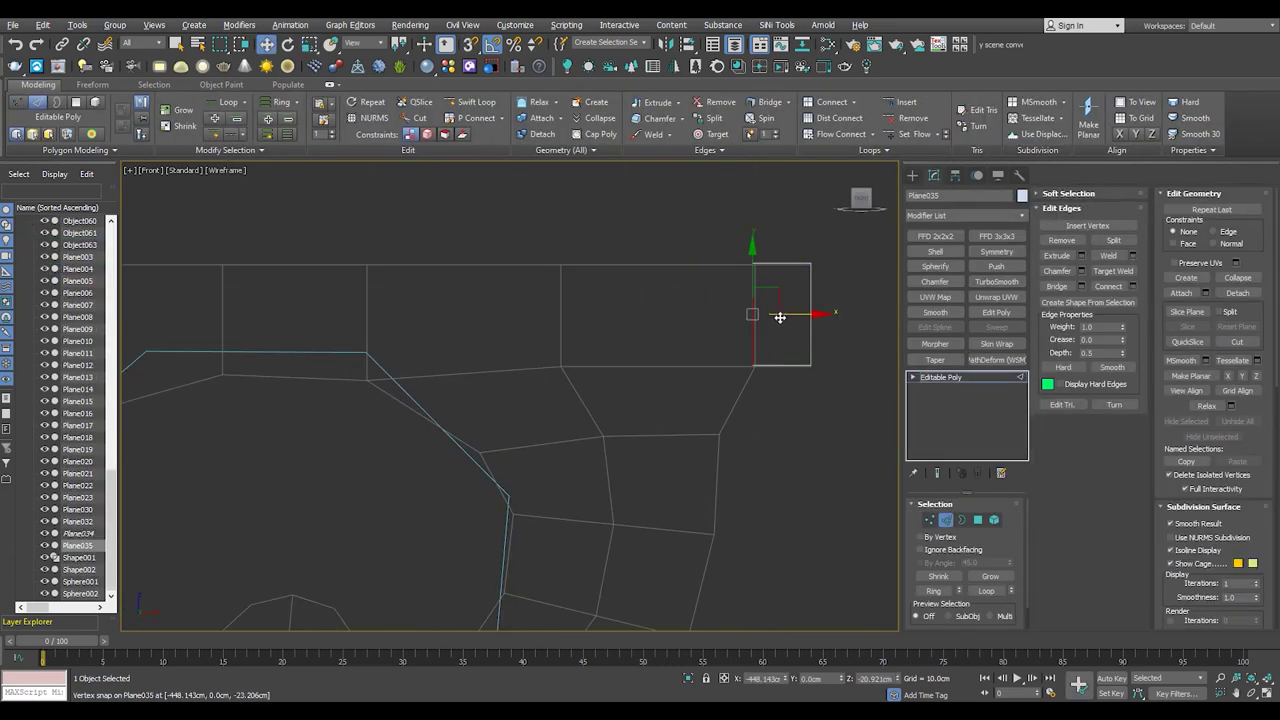
scroll(370, 343, "down", 3)
scroll(285, 332, "up", 1)
middle_click_drag(291, 336, 594, 394)
key("2")
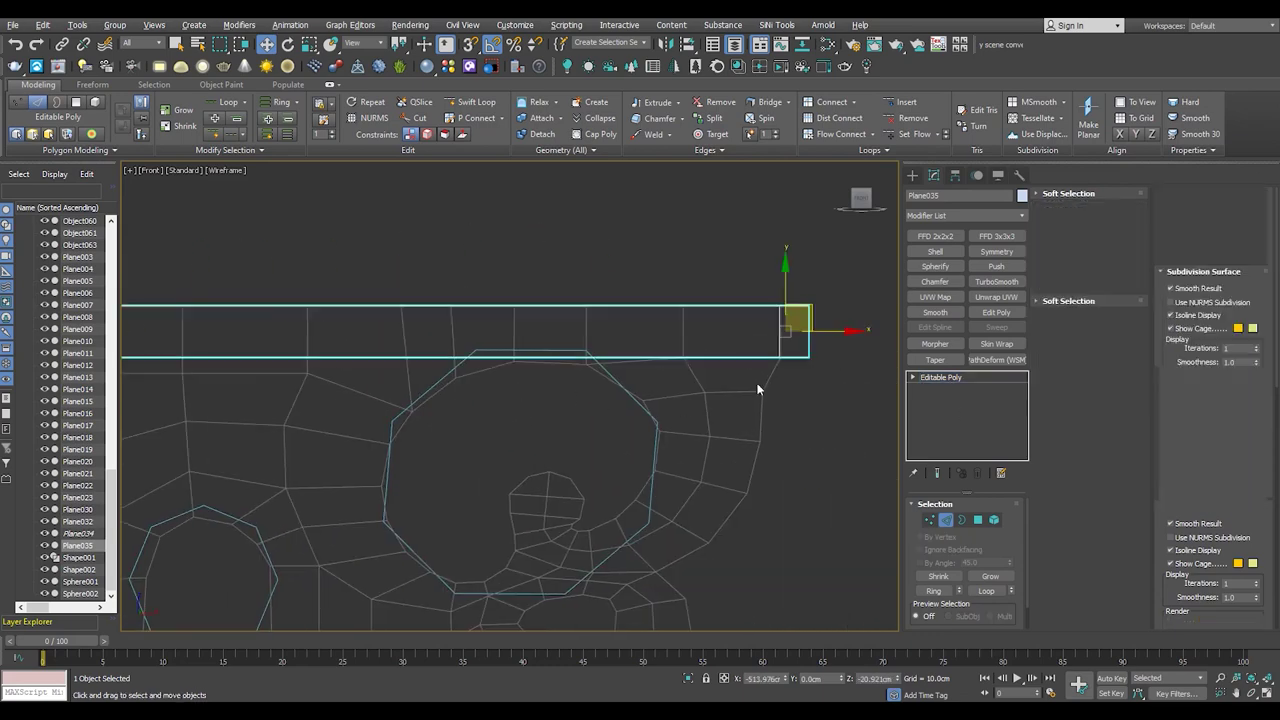
- Raise Circle003's interpolation steps so the scroll circle is rounder
left_click(692, 398)
left_click(1122, 206)
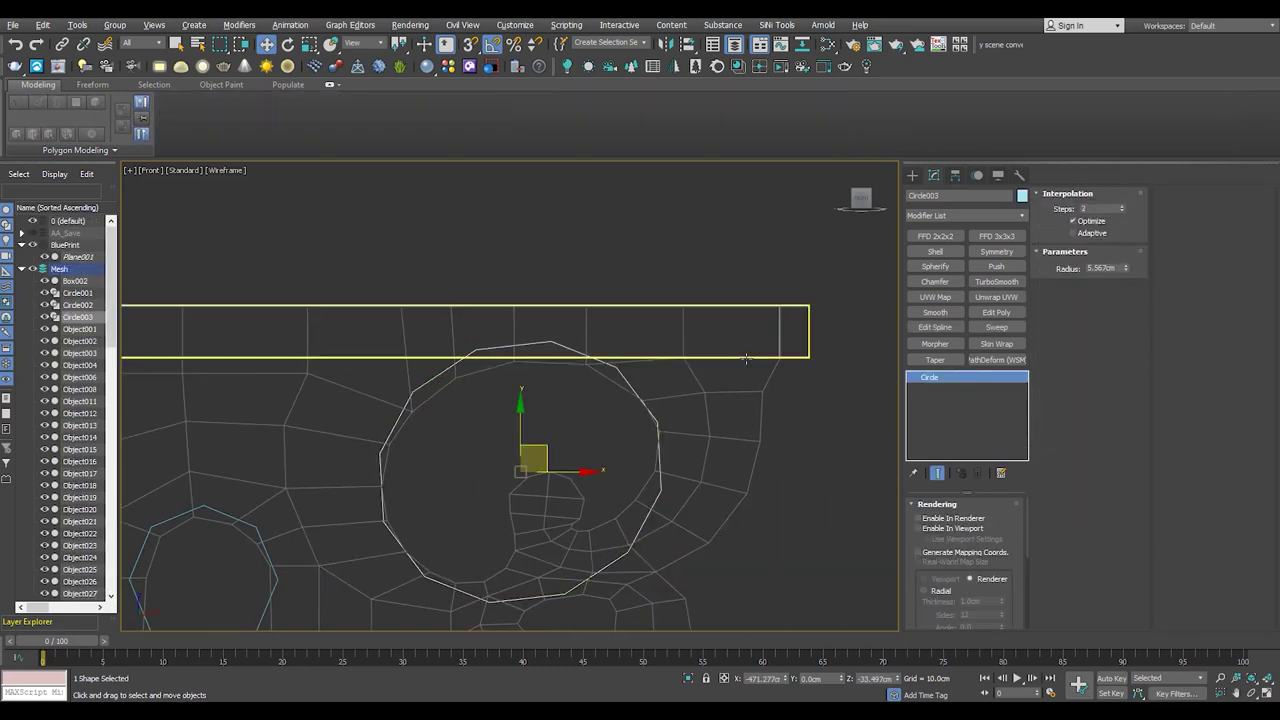
left_click(585, 362)
key("1")
scroll(514, 334, "up", 2)
scroll(503, 357, "up", 2)
scroll(617, 389, "down", 2)
scroll(640, 434, "down", 2)
scroll(565, 410, "up", 3)
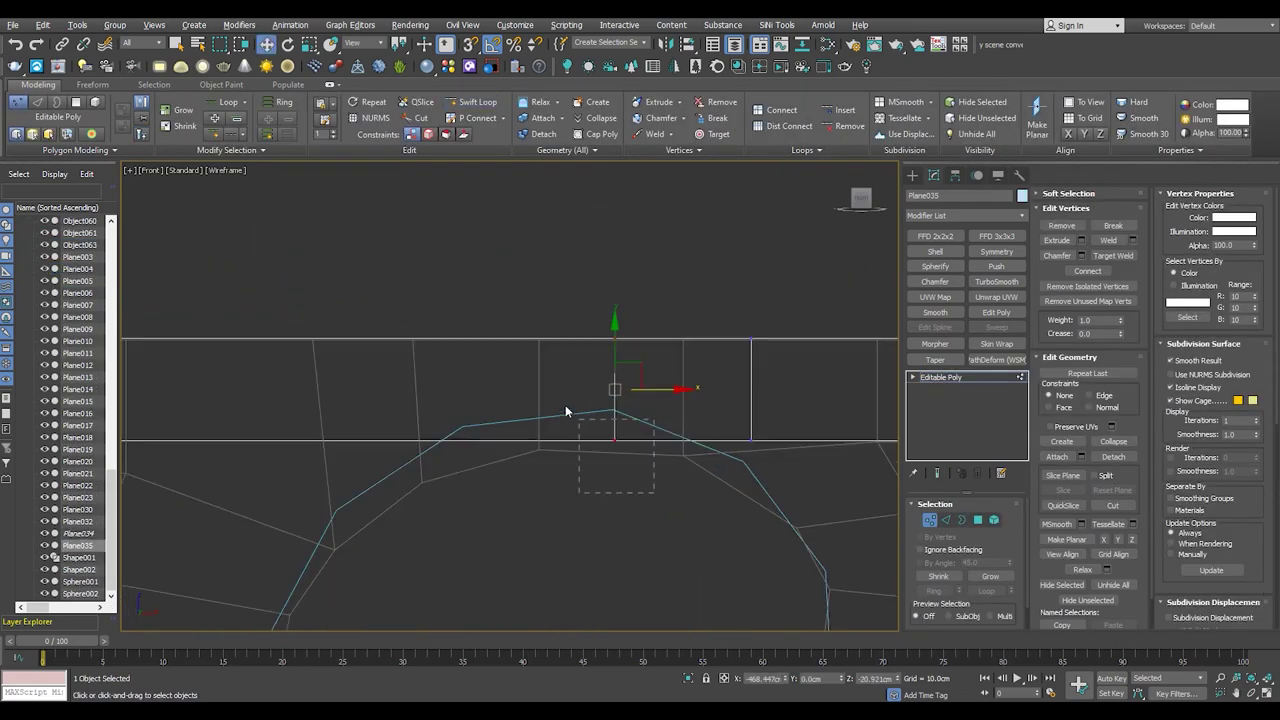
scroll(598, 430, "down", 3)
middle_click_drag(600, 449, 612, 323)
scroll(612, 323, "up", 2)
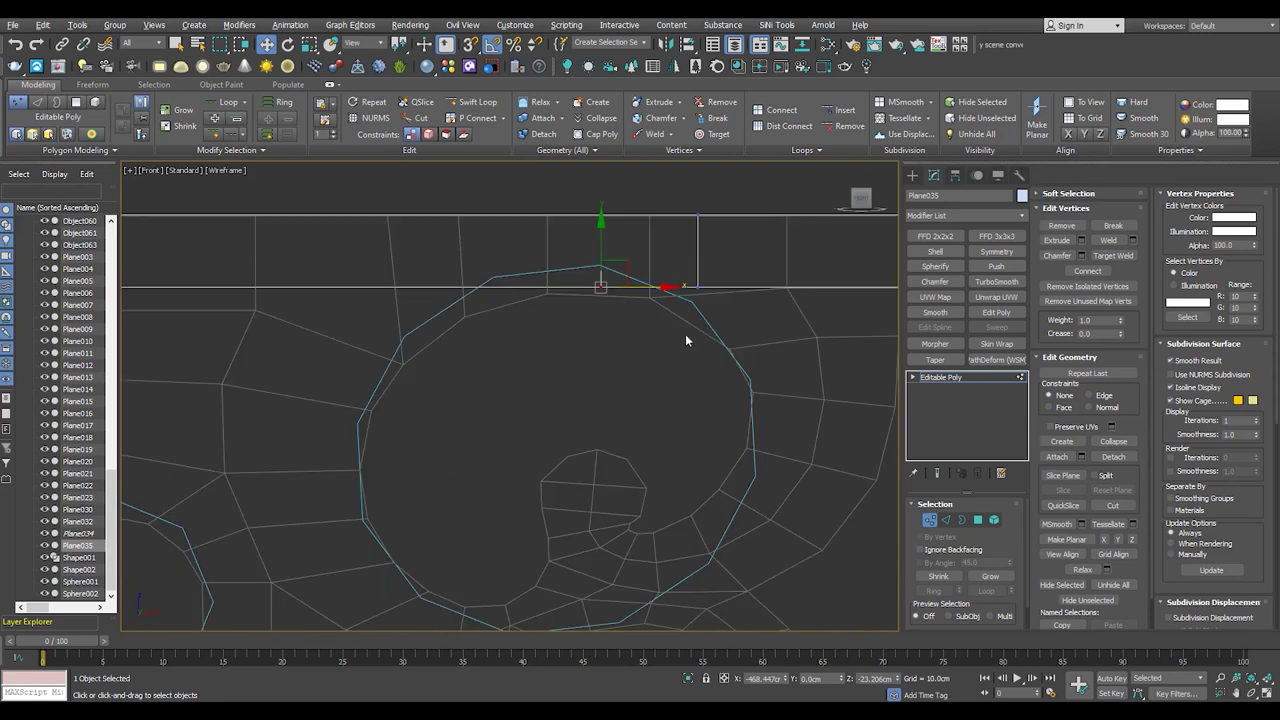
- Drag the strip's vertices onto Circle003's outline, resting one corner vertex on it
left_click(745, 410)
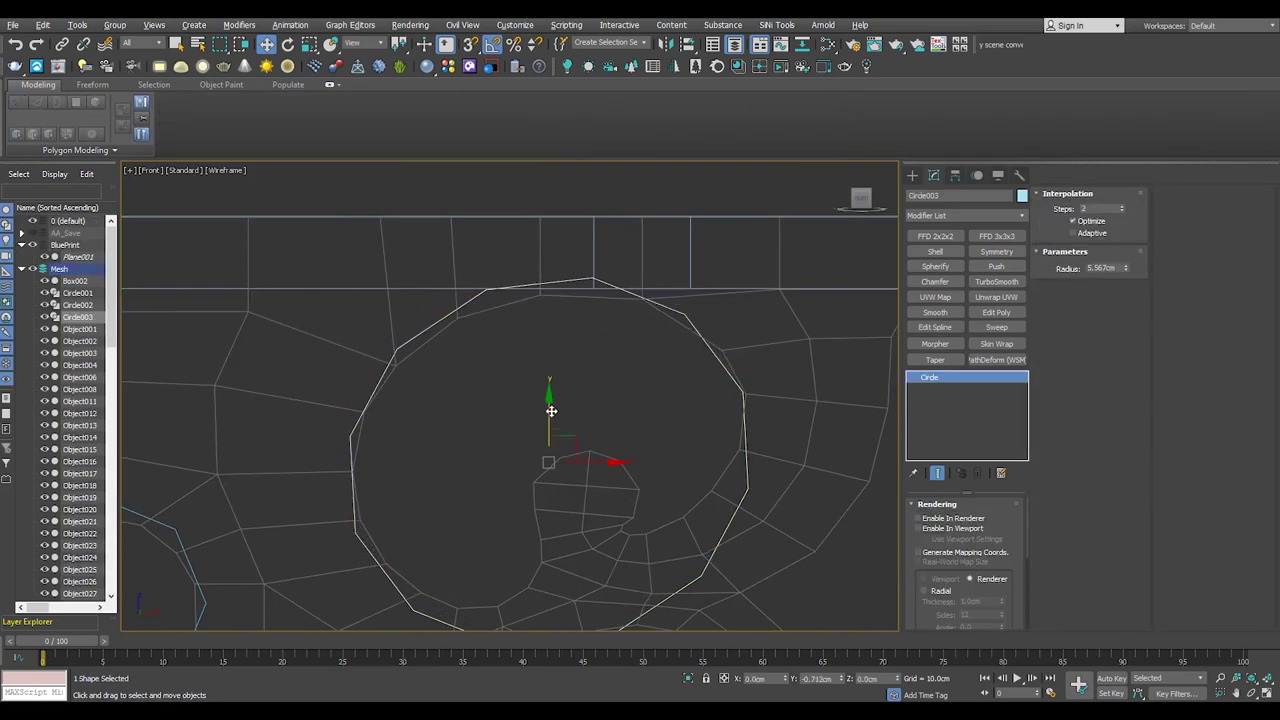
scroll(587, 333, "down", 2)
scroll(658, 392, "up", 2)
middle_click_drag(679, 214, 649, 314)
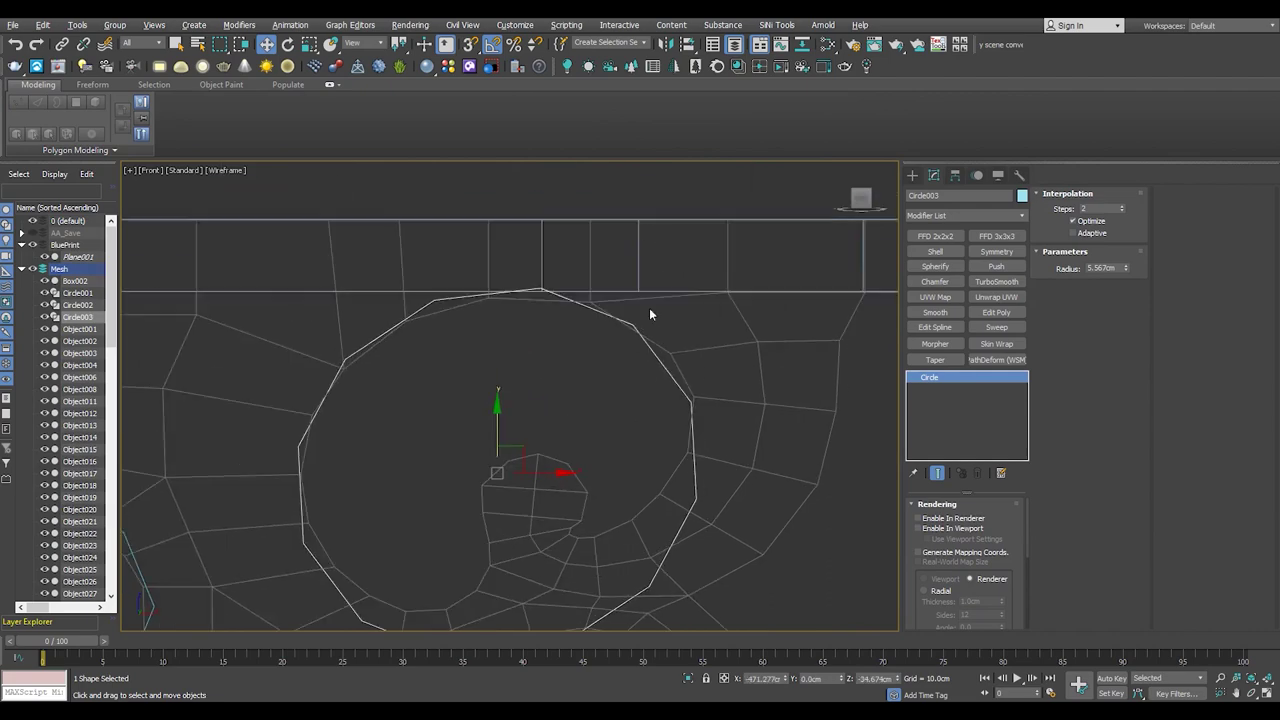
left_click(700, 293)
middle_click_drag(741, 278, 561, 328)
scroll(570, 349, "up", 2)
key("1")
scroll(453, 450, "up", 4)
mouse_move(453, 450)
left_mouse_down()
mouse_move(310, 368)
mouse_move(514, 540)
left_mouse_up()
scroll(658, 435, "down", 2)
middle_click_drag(368, 512, 468, 494)
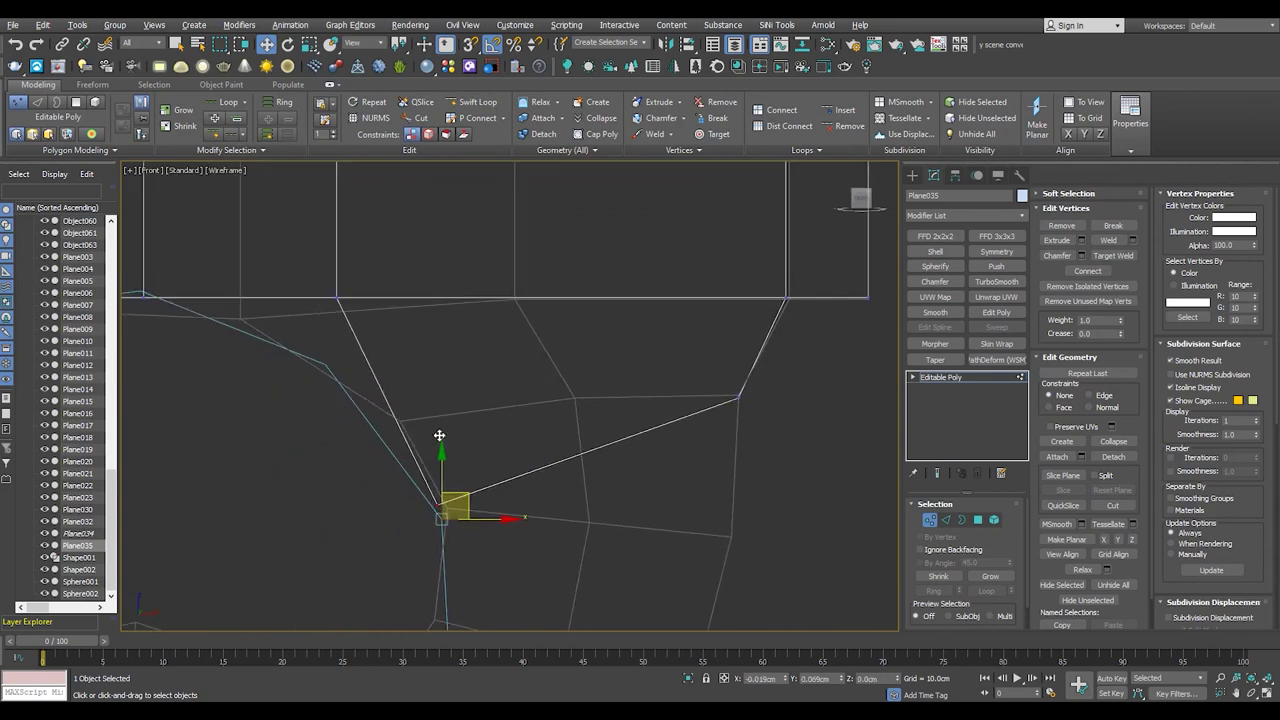
- Select edges and a diagonal-edge vertex of Plane035's new face to inspect its outline
scroll(450, 400, "down", 2)
key("2")
left_click(560, 390)
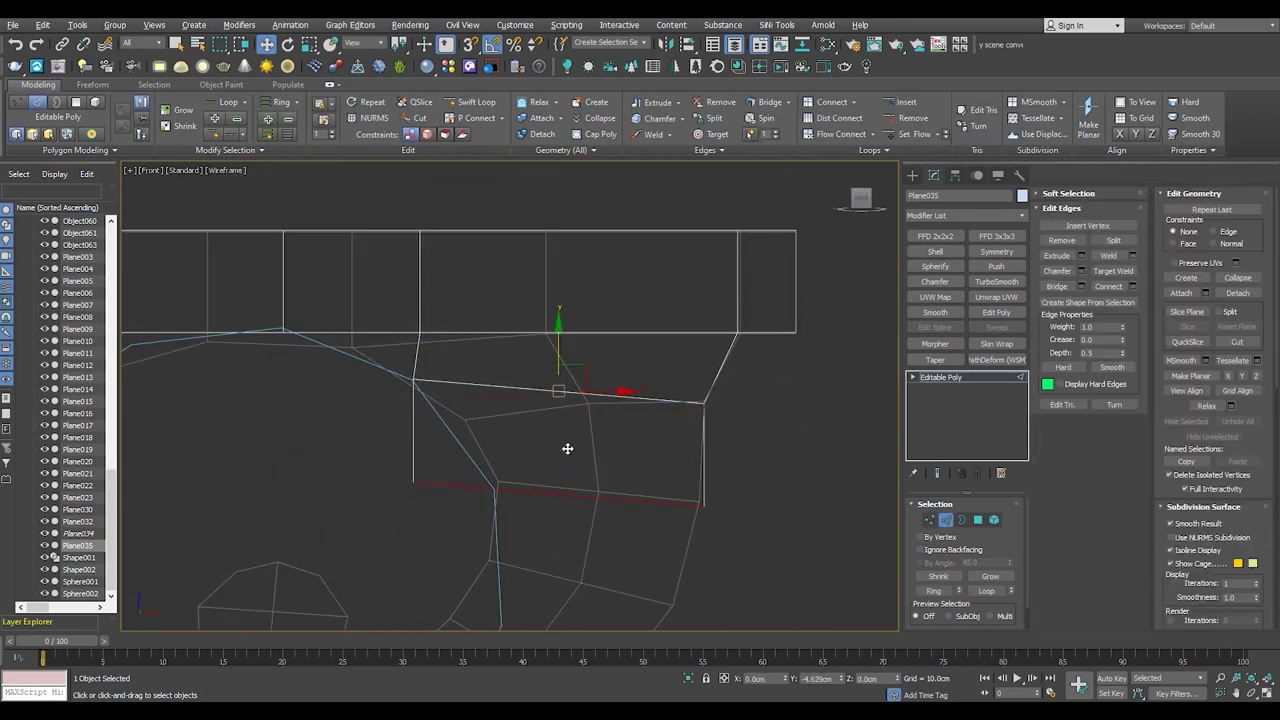
scroll(567, 449, "up", 2)
key("1")
left_click(381, 486)
scroll(509, 514, "up", 1)
scroll(528, 463, "up", 1)
scroll(560, 500, "down", 2)
scroll(640, 515, "up", 1)
scroll(600, 440, "down", 1)
key("2")
left_click(594, 304)
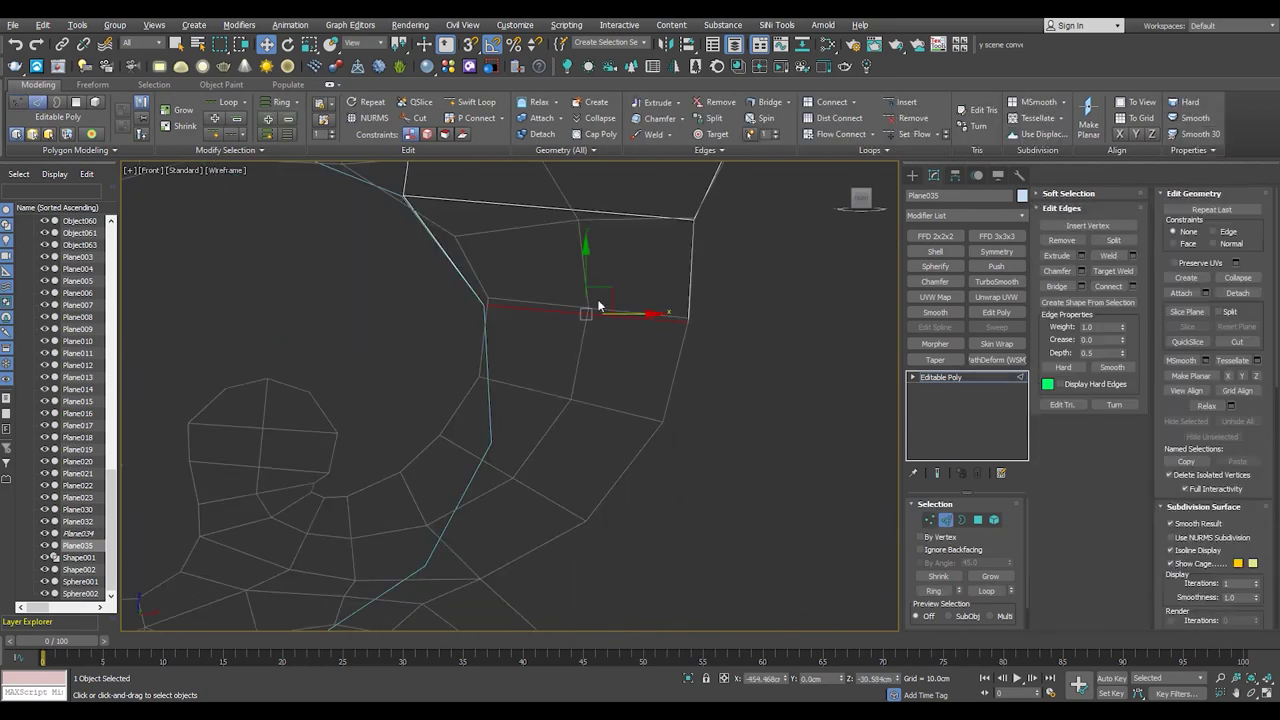
middle_click_drag(603, 288, 621, 278)
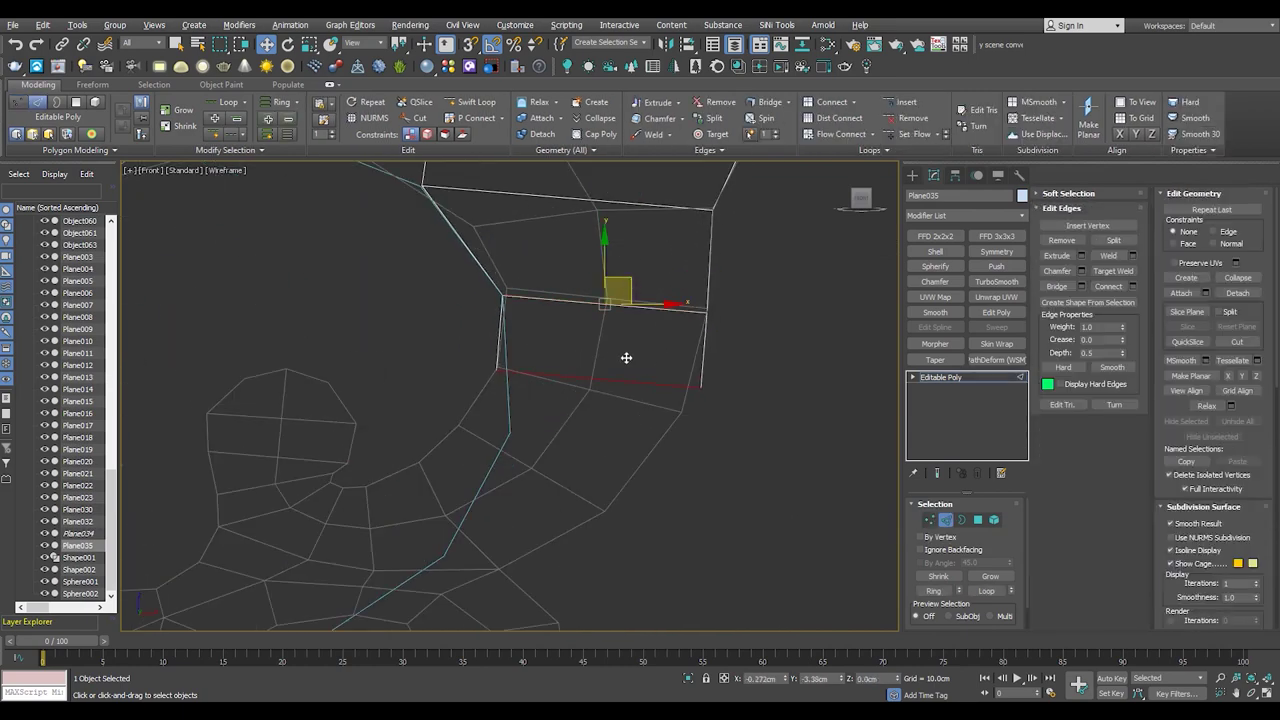
- Extend a new face downward from the lower edge and move its corner vertex onto the scroll curve
key("1")
left_click(710, 370)
middle_click_drag(596, 358, 636, 356)
key("2")
left_click(636, 382)
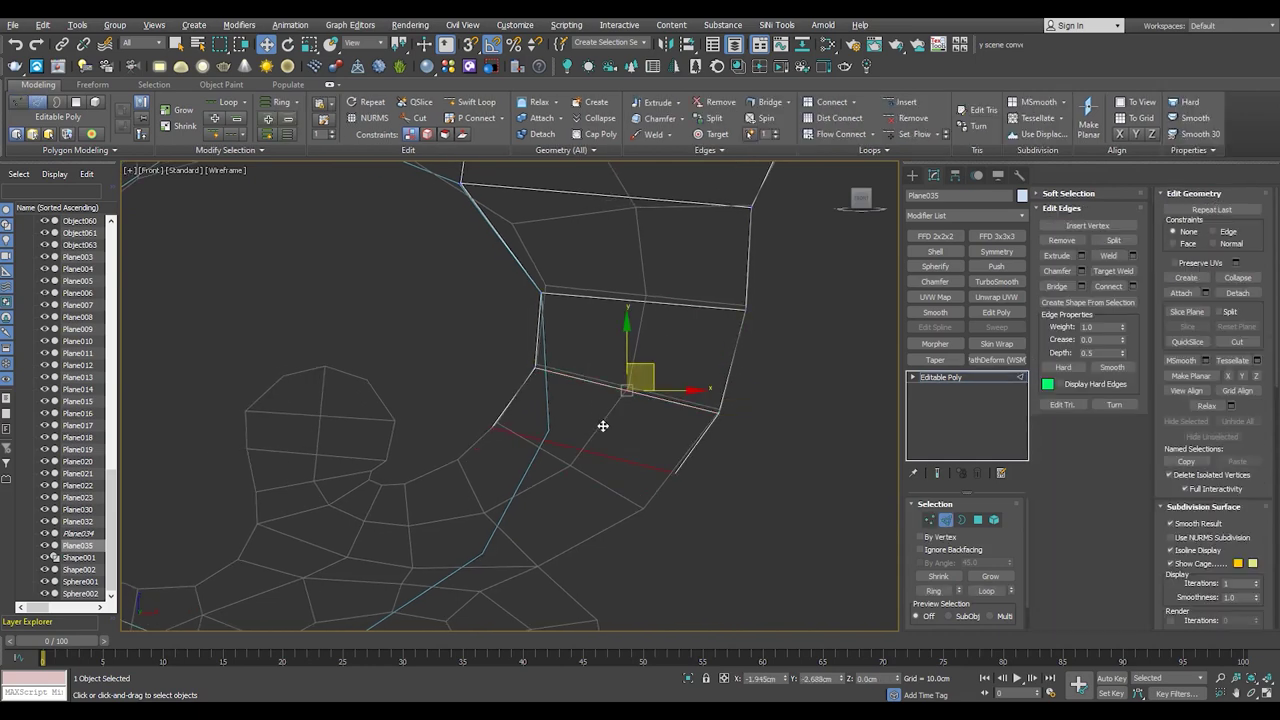
scroll(602, 426, "down", 2)
scroll(654, 548, "up", 2)
key("1")
left_click(757, 460)
middle_click_drag(694, 425, 661, 423)
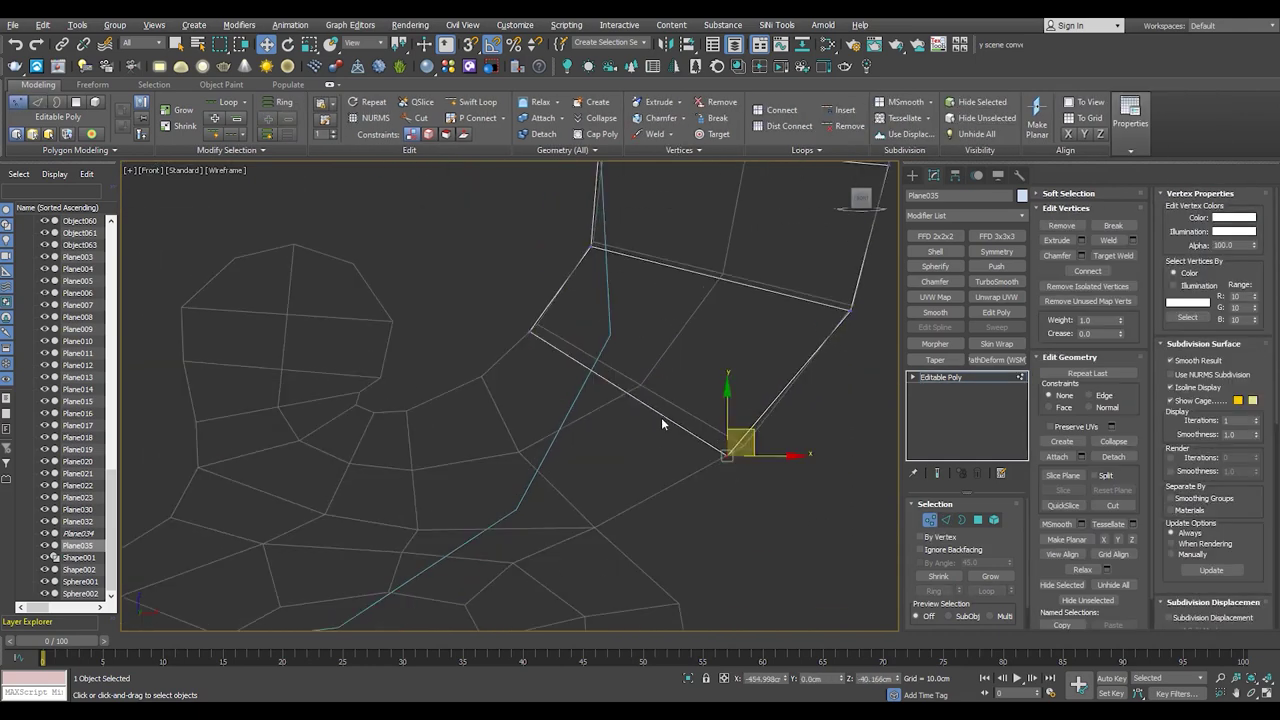
- Extend another face along the scroll curve and move its corner vertices onto the outline
key("2")
left_click(661, 415)
key("1")
left_click(669, 503)
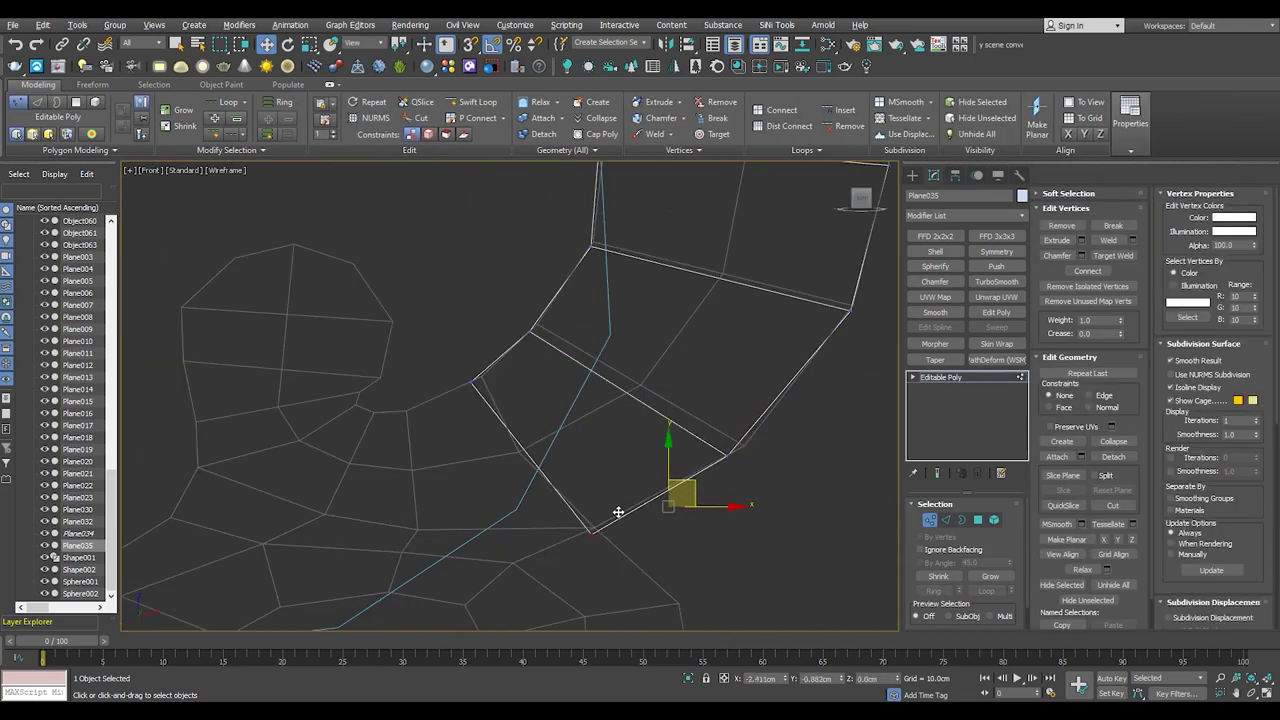
key("2")
middle_click_drag(565, 443, 680, 388)
key("1")
left_click_drag(591, 549, 582, 474)
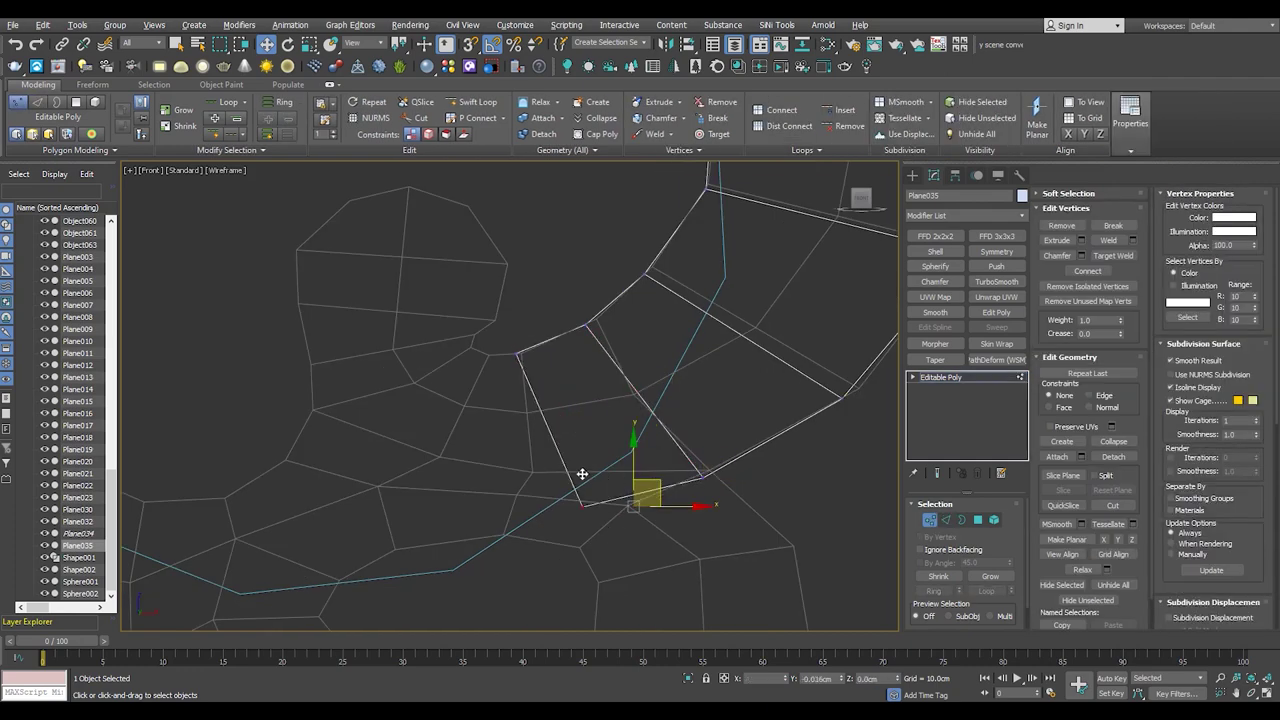
middle_click_drag(493, 408, 583, 475)
- Move one more vertex onto the spiral scroll outline
key("2")
key("1")
key("2")
mouse_move(580, 505)
left_mouse_down()
mouse_move(543, 494)
mouse_move(509, 523)
left_mouse_up()
key("1")
scroll(438, 460, "up", 2)
key("2")
key("1")
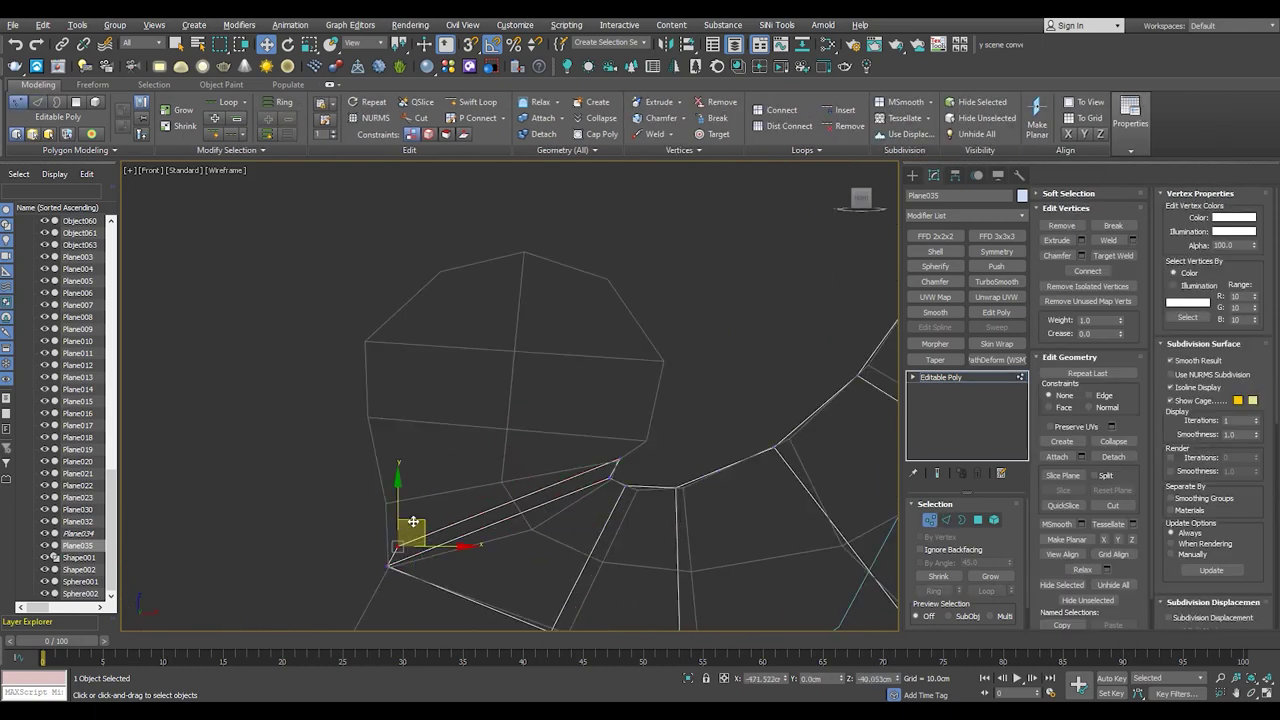
key("2")
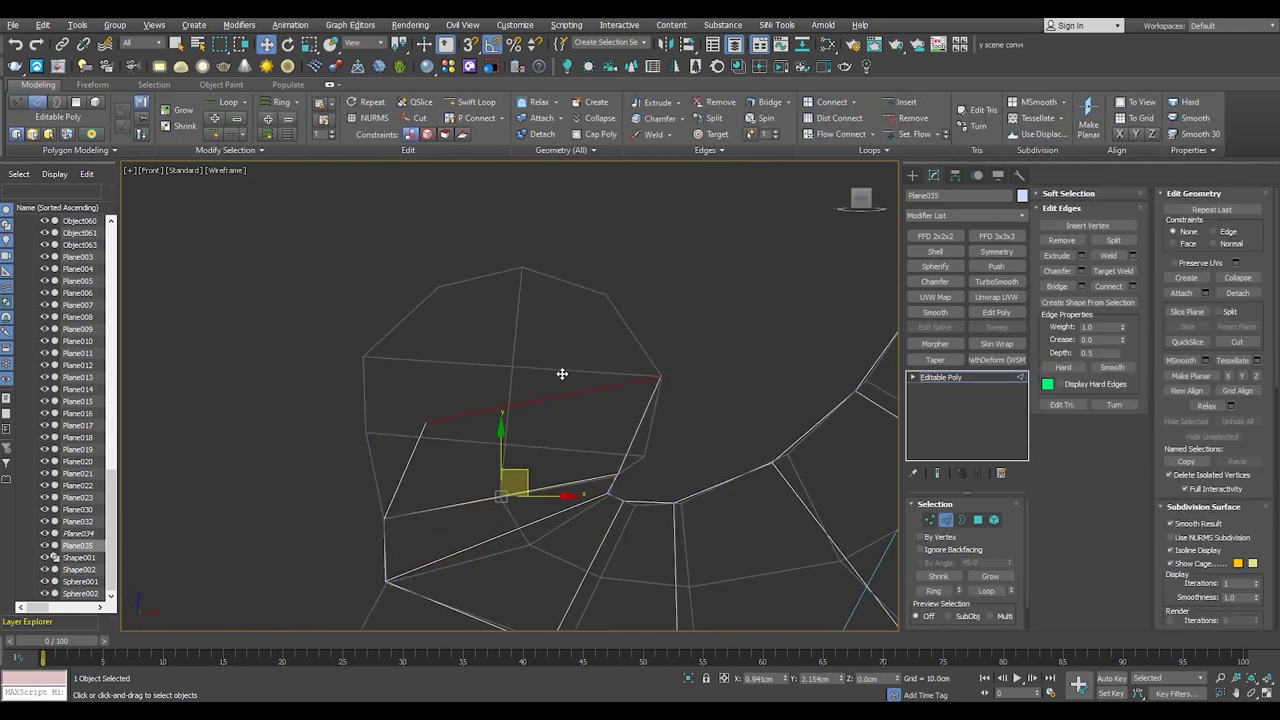
- Insert a Swift Loop edge loop across the polygon and lower the loop's right vertex
key("1")
key("shift+alt+w")
left_click(667, 446)
left_click_drag(651, 420, 656, 448)
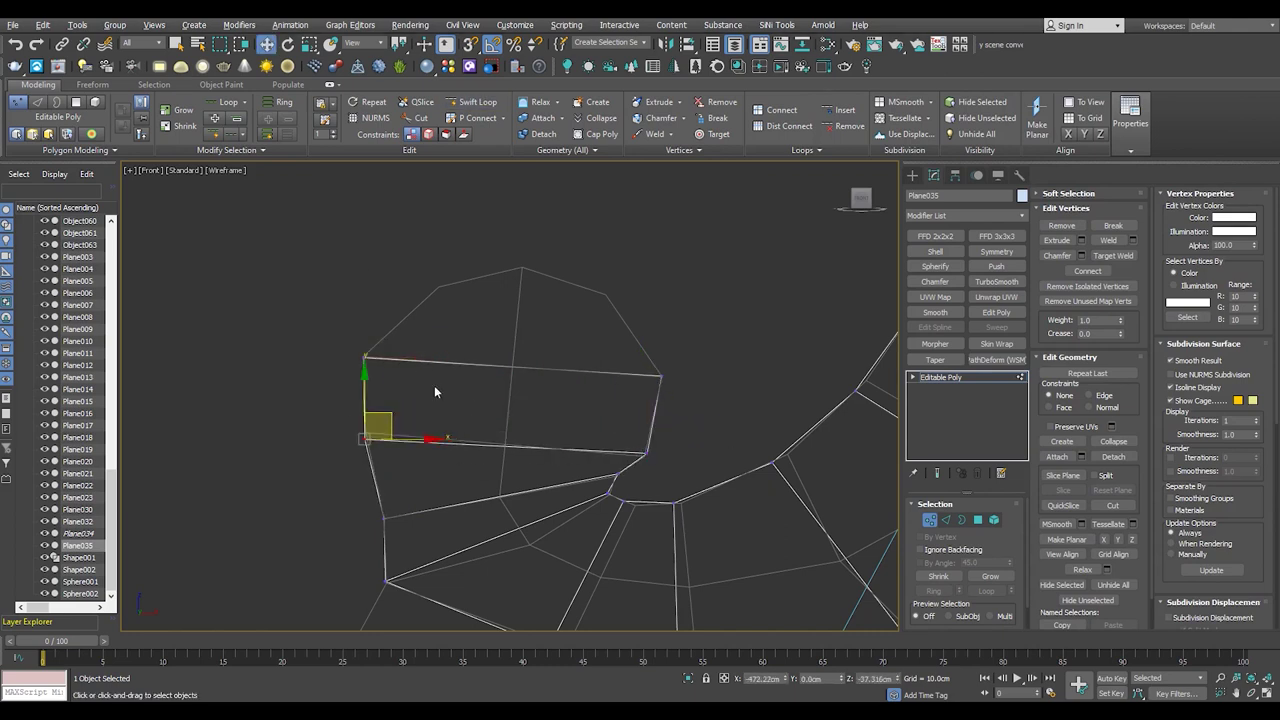
key("2")
key("1")
left_click(680, 338)
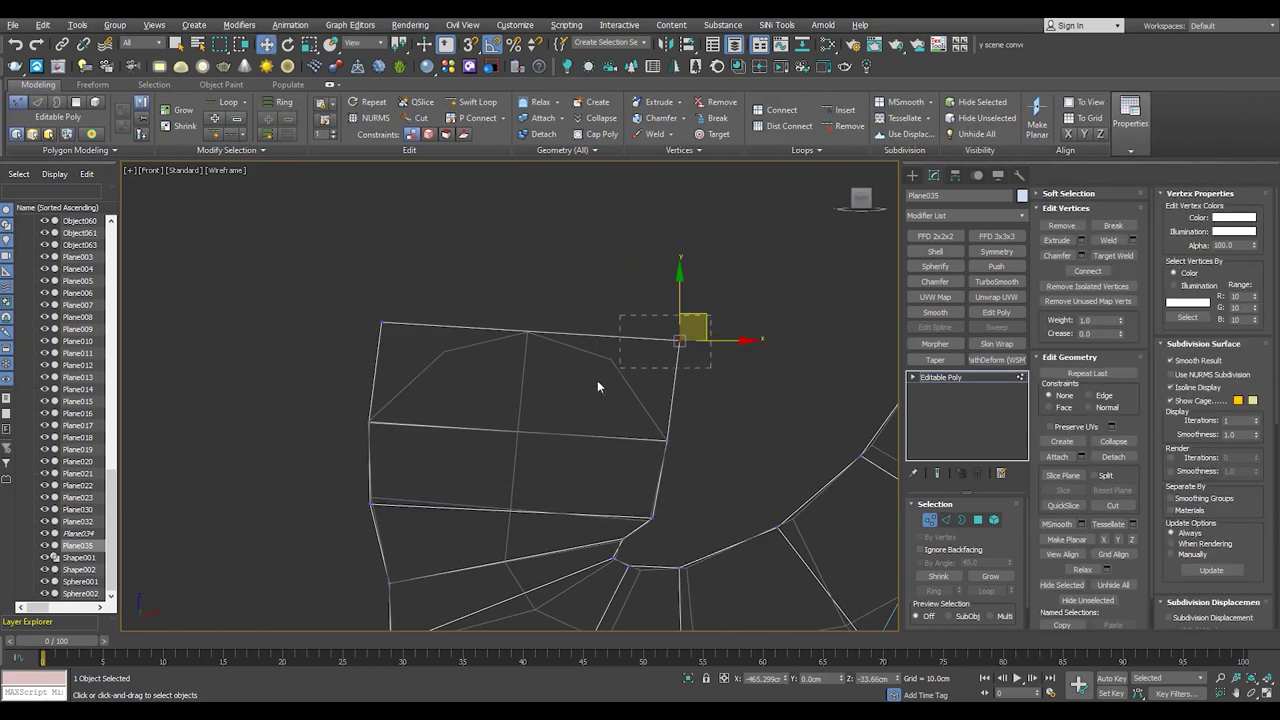
- Select the mesh's top edges and a vertex near the spiral to check the layout
scroll(410, 335, "down", 1)
scroll(500, 400, "down", 3)
scroll(535, 360, "up", 3)
scroll(553, 431, "up", 3)
key("2")
left_click(534, 290)
key("1")
scroll(510, 477, "up", 2)
scroll(513, 467, "down", 4)
key("2")
key("1")
scroll(500, 418, "up", 2)
scroll(574, 401, "up", 2)
scroll(500, 400, "down", 2)
key("2")
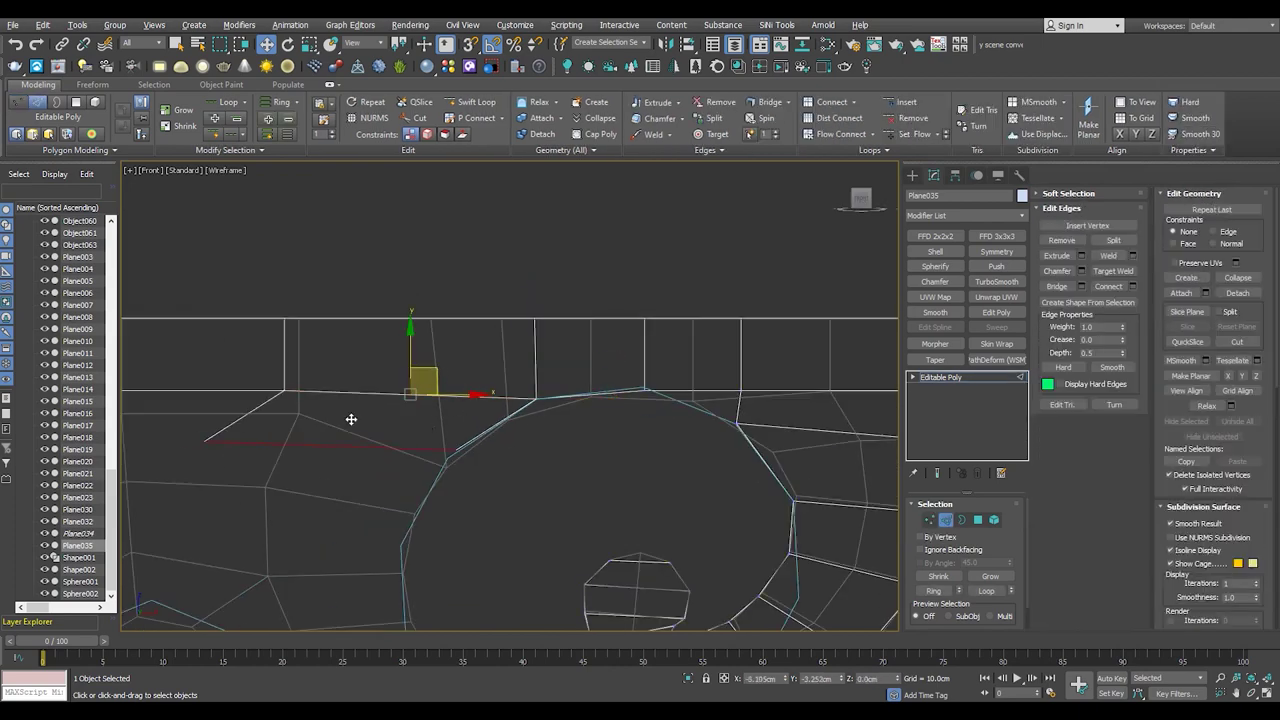
key("1")
left_click(437, 371)
- Select the polygon's bottom edge and bring the upper part of the mesh into view
scroll(449, 329, "up", 2)
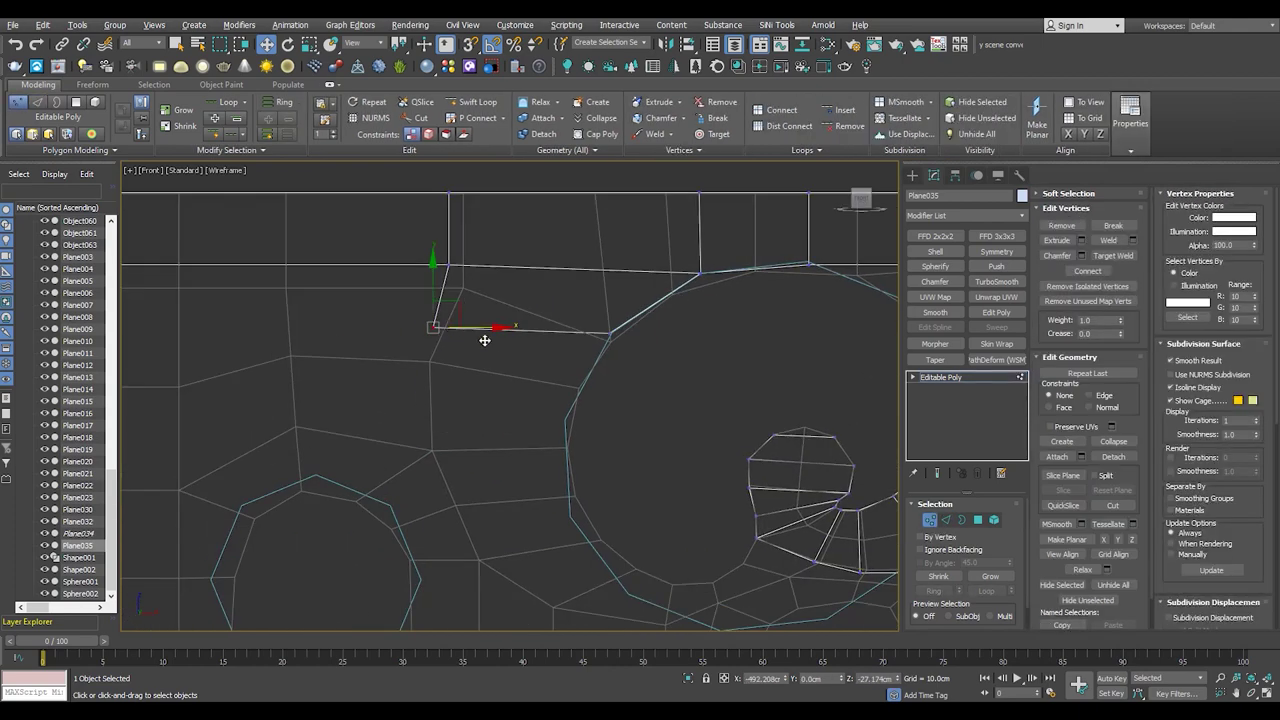
scroll(531, 309, "up", 2)
key("2")
left_click(464, 449)
key("1")
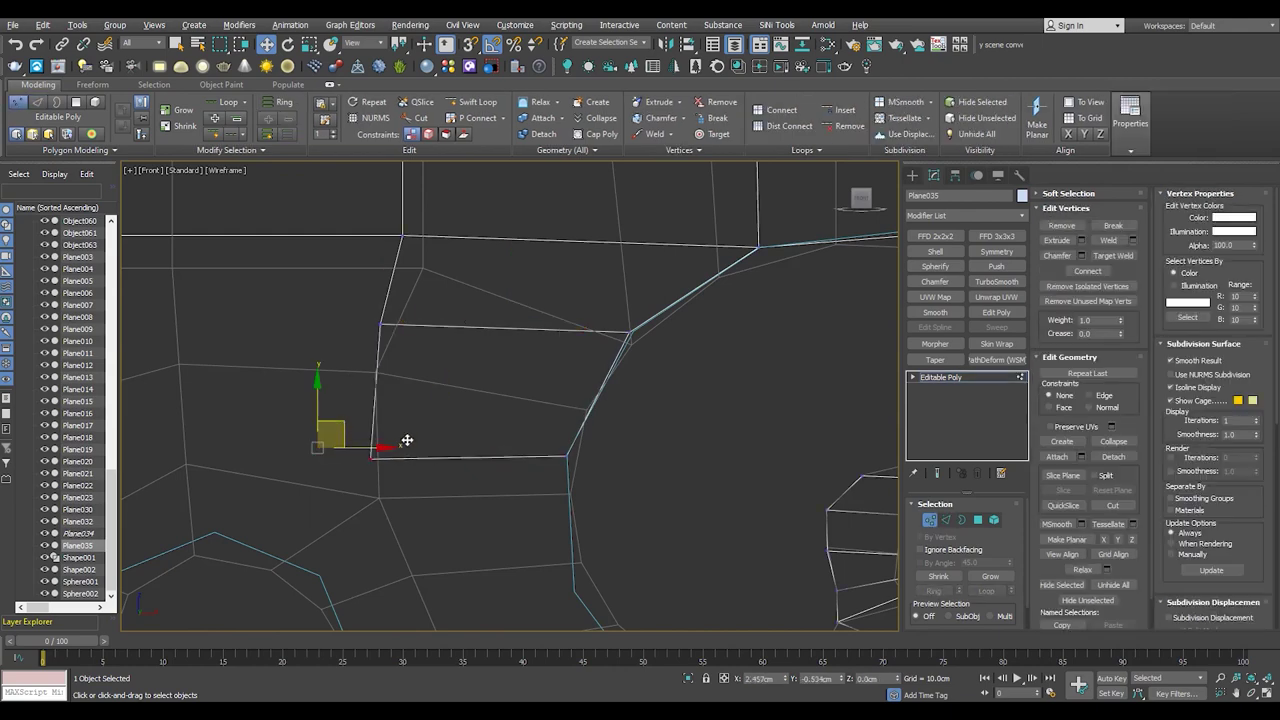
key("2")
middle_click_drag(435, 431, 446, 284)
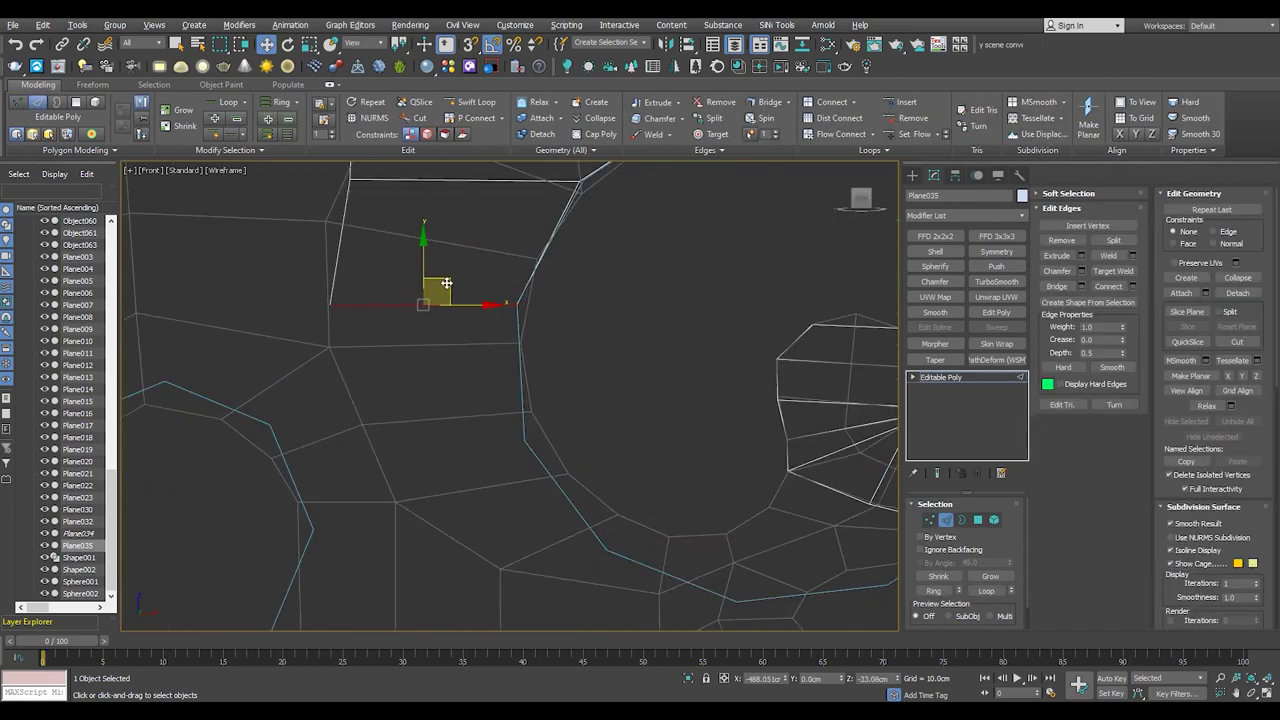
key("1")
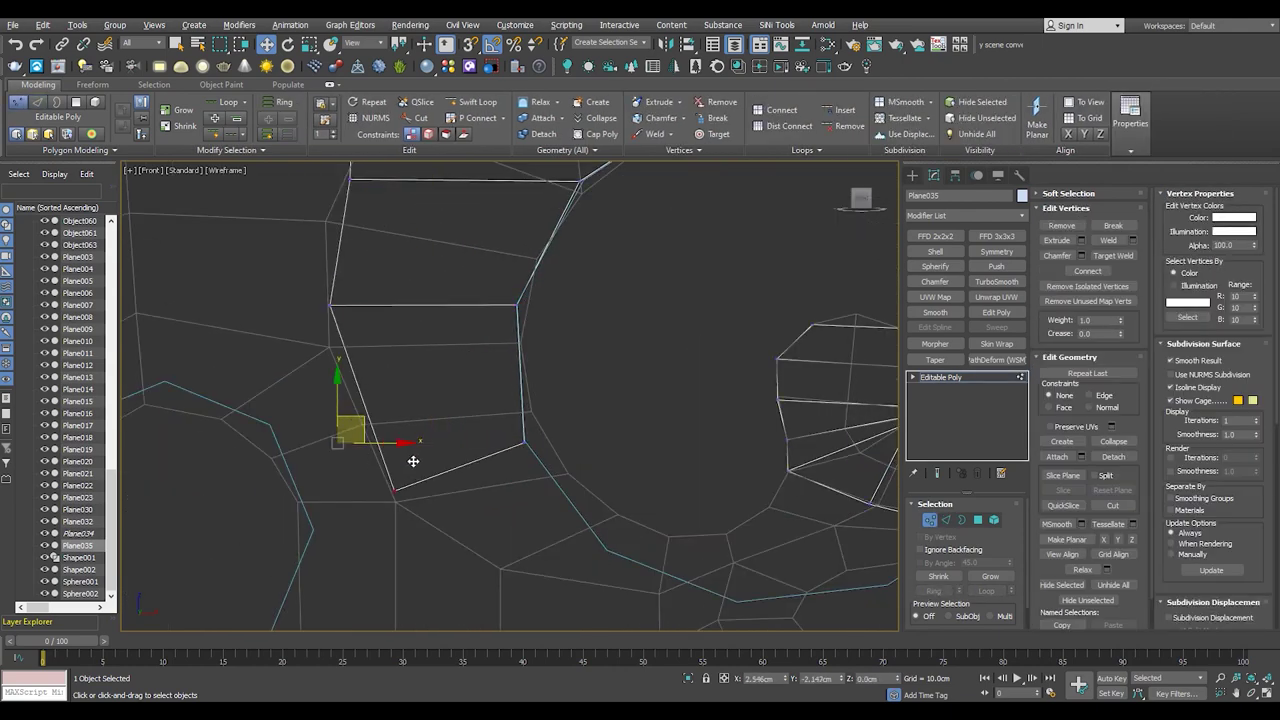
key("2")
scroll(425, 445, "down", 3)
scroll(410, 400, "up", 2)
scroll(392, 343, "up", 1)
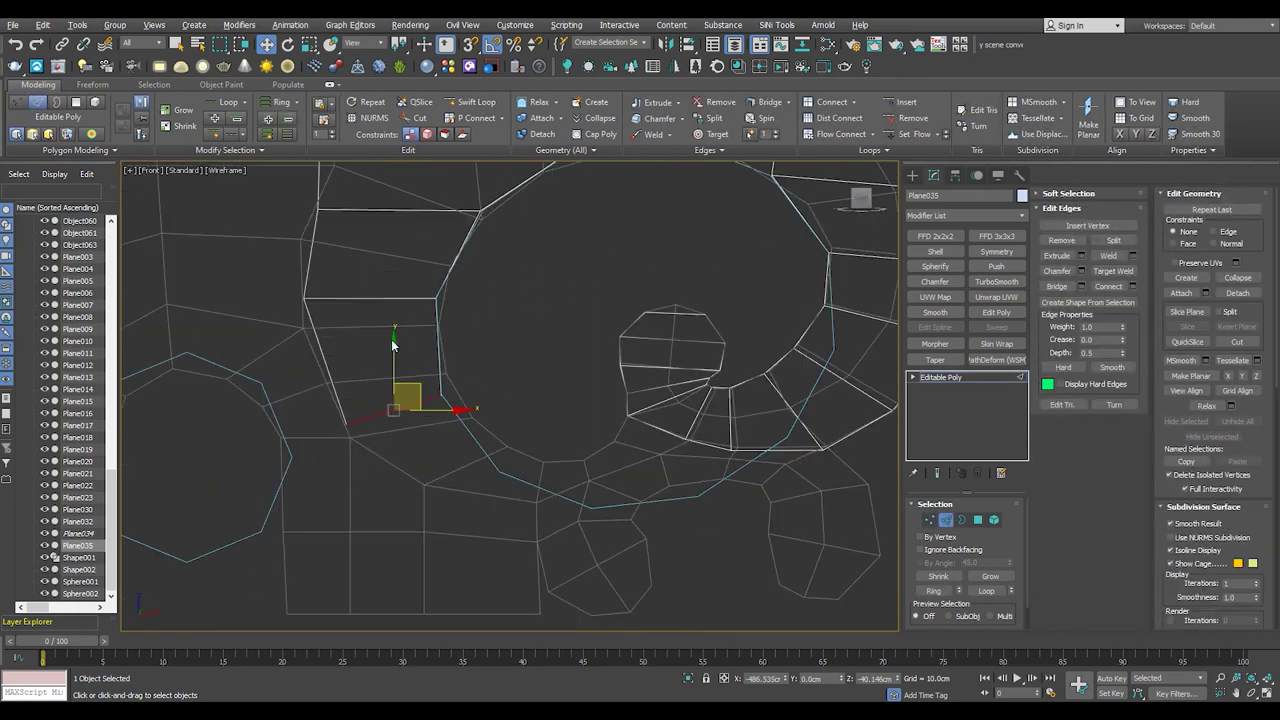
scroll(428, 401, "down", 2)
- Check the mesh shaded, then pull the spiral's upper-right vertex left and down onto the curve
left_click(110, 643)
key("F3")
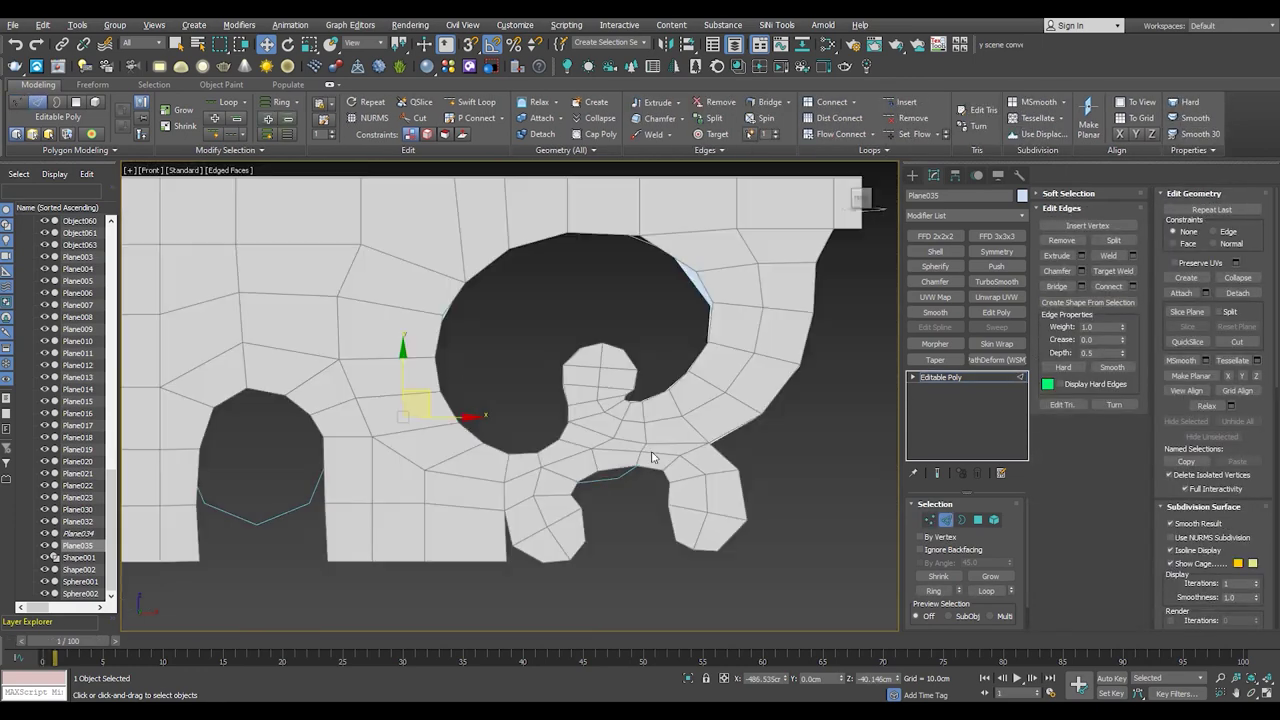
scroll(641, 410, "up", 4)
scroll(641, 410, "down", 4)
scroll(641, 400, "up", 4)
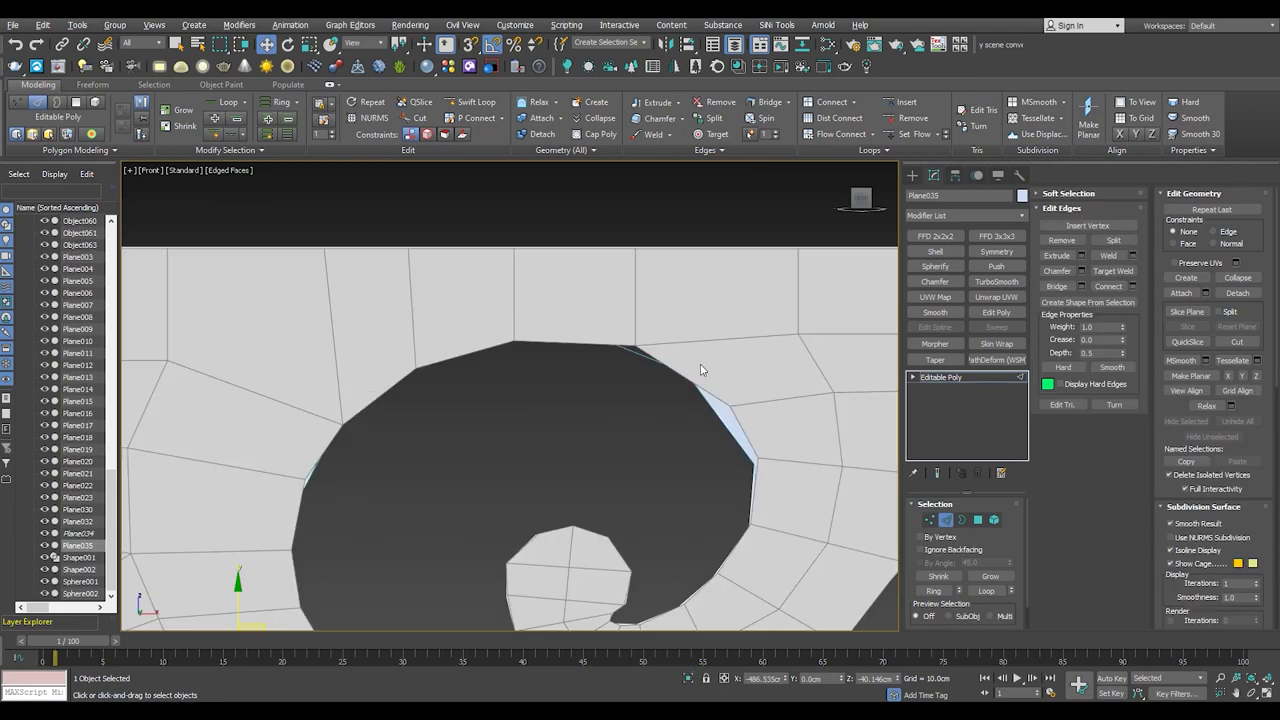
scroll(642, 385, "up", 3)
key("F3")
key("1")
left_click(685, 323)
left_click_drag(694, 314, 594, 335)
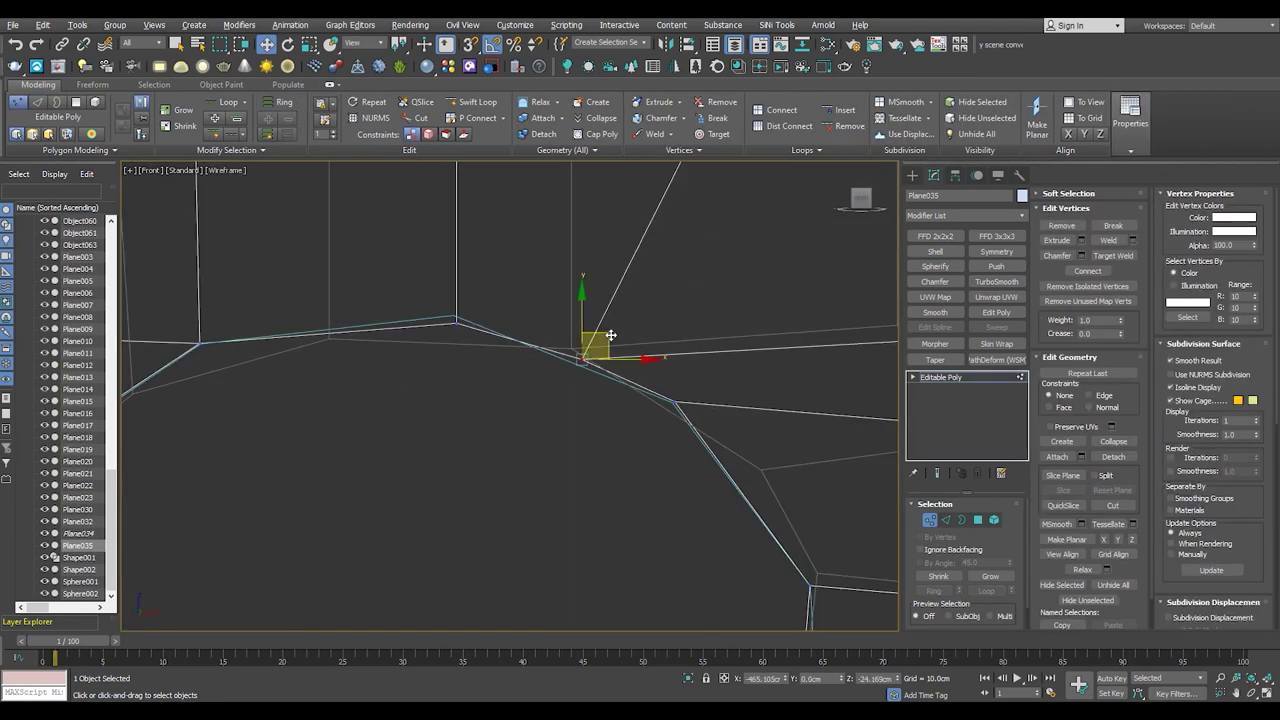
- Recheck the spiral shaded, nudge the vertex slightly right and down, and leave vertex editing
scroll(594, 335, "down", 3)
scroll(623, 391, "down", 2)
key("F3")
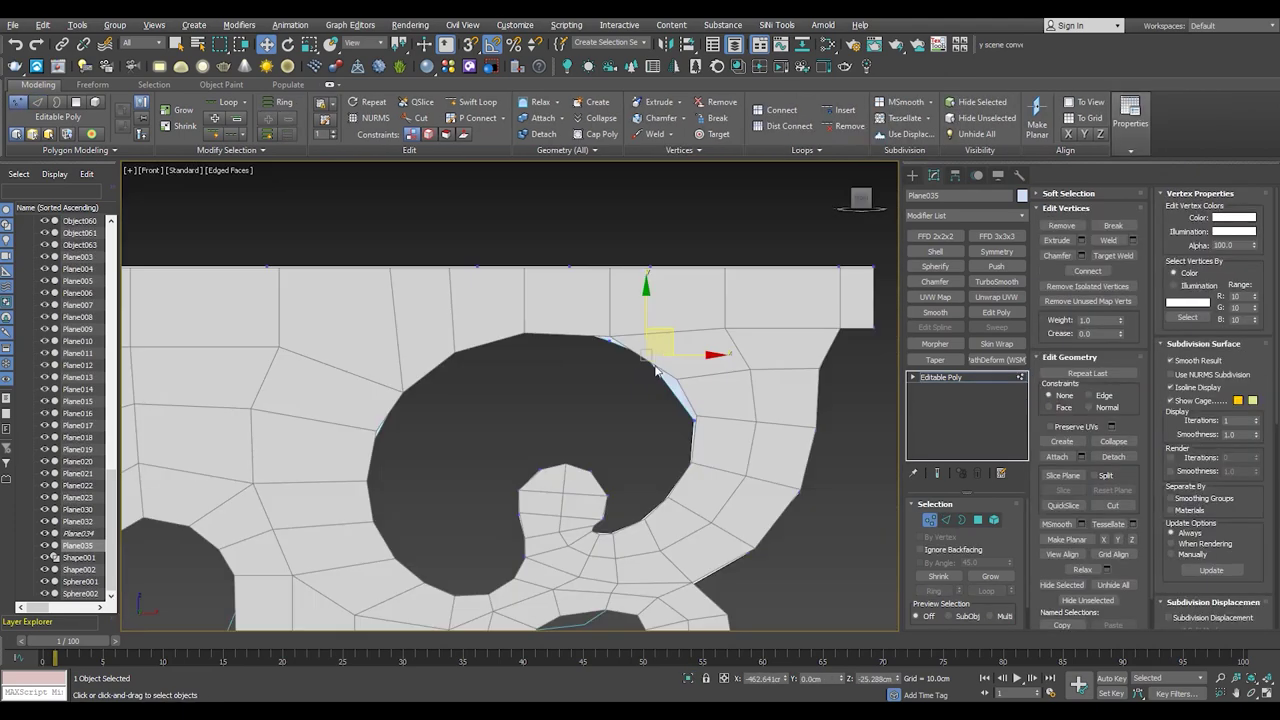
scroll(662, 350, "down", 1)
scroll(656, 374, "up", 2)
key("F3")
scroll(600, 400, "up", 4)
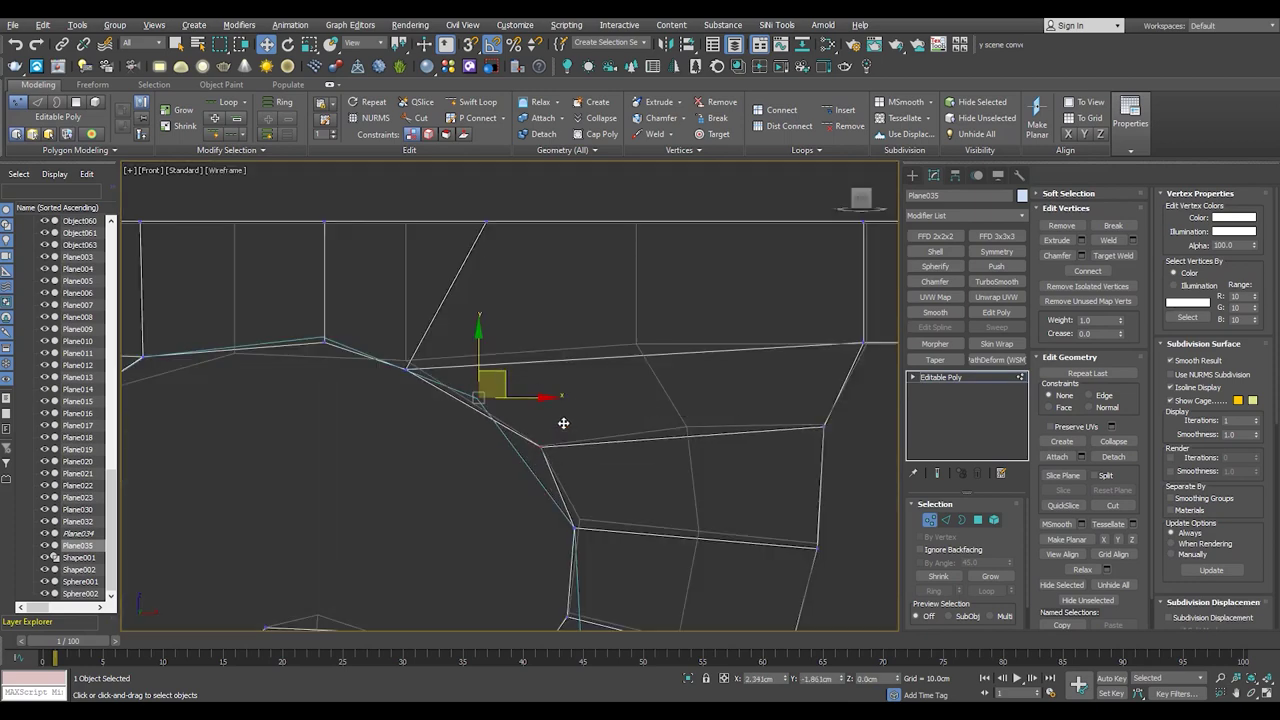
mouse_move(428, 345)
left_mouse_down()
mouse_move(491, 354)
mouse_move(503, 369)
left_mouse_up()
scroll(503, 369, "down", 2)
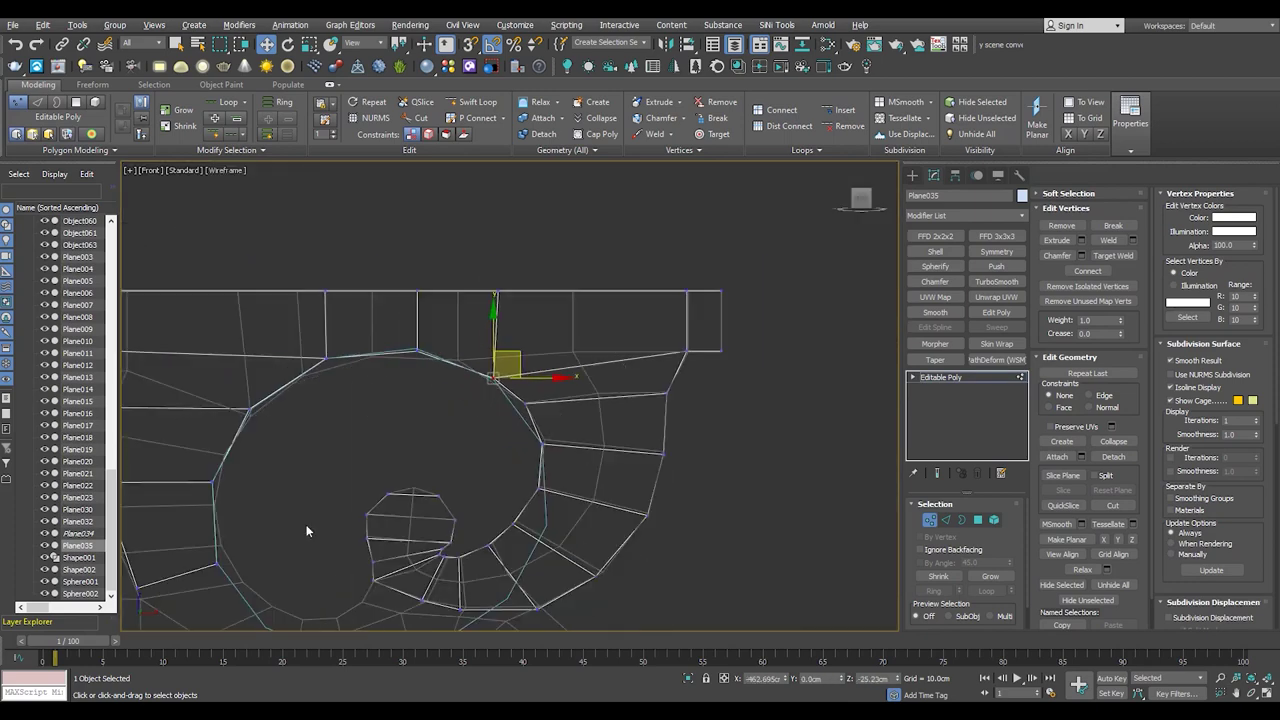
scroll(582, 398, "down", 2)
scroll(582, 402, "up", 4)
scroll(470, 425, "down", 4)
key("1")
scroll(85, 560, "up", 5)
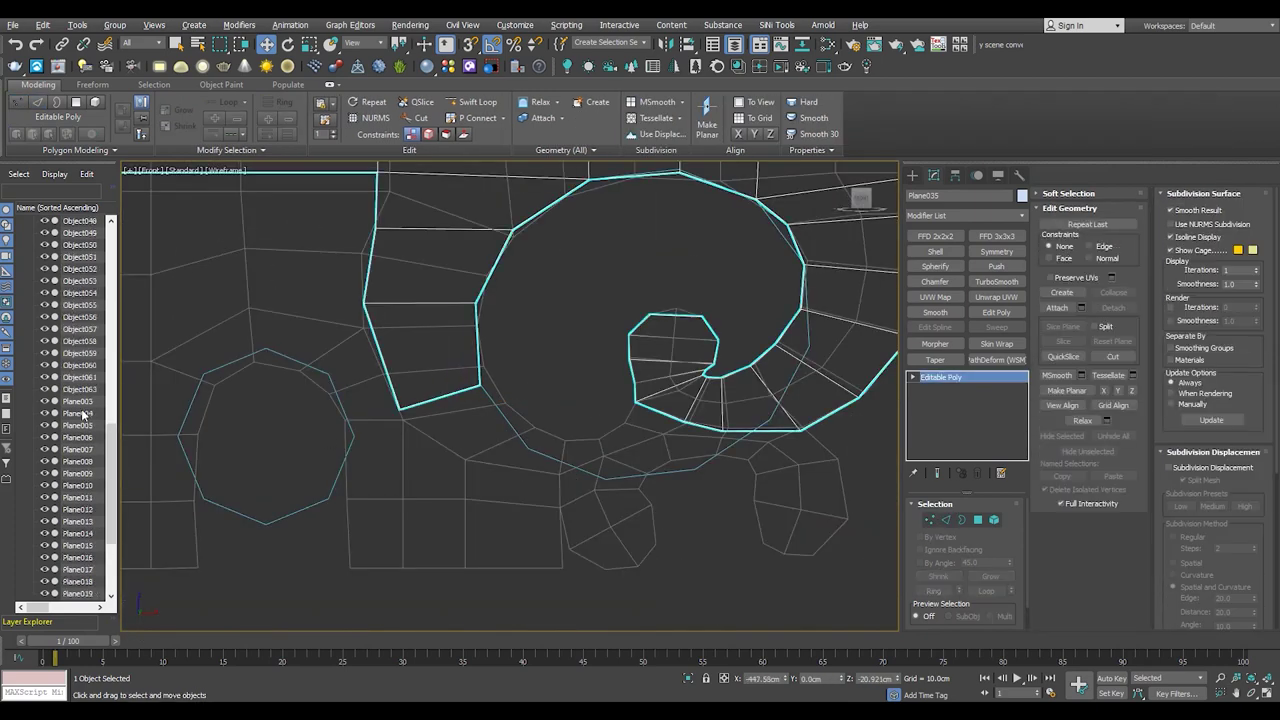
scroll(82, 407, "up", 10)
scroll(485, 390, "up", 3)
- Pull an edge below the spiral out into a new polygon and shift its lower vertex right
key("1")
mouse_move(410, 494)
left_mouse_down()
mouse_move(326, 428)
mouse_move(372, 436)
left_mouse_up()
key("2")
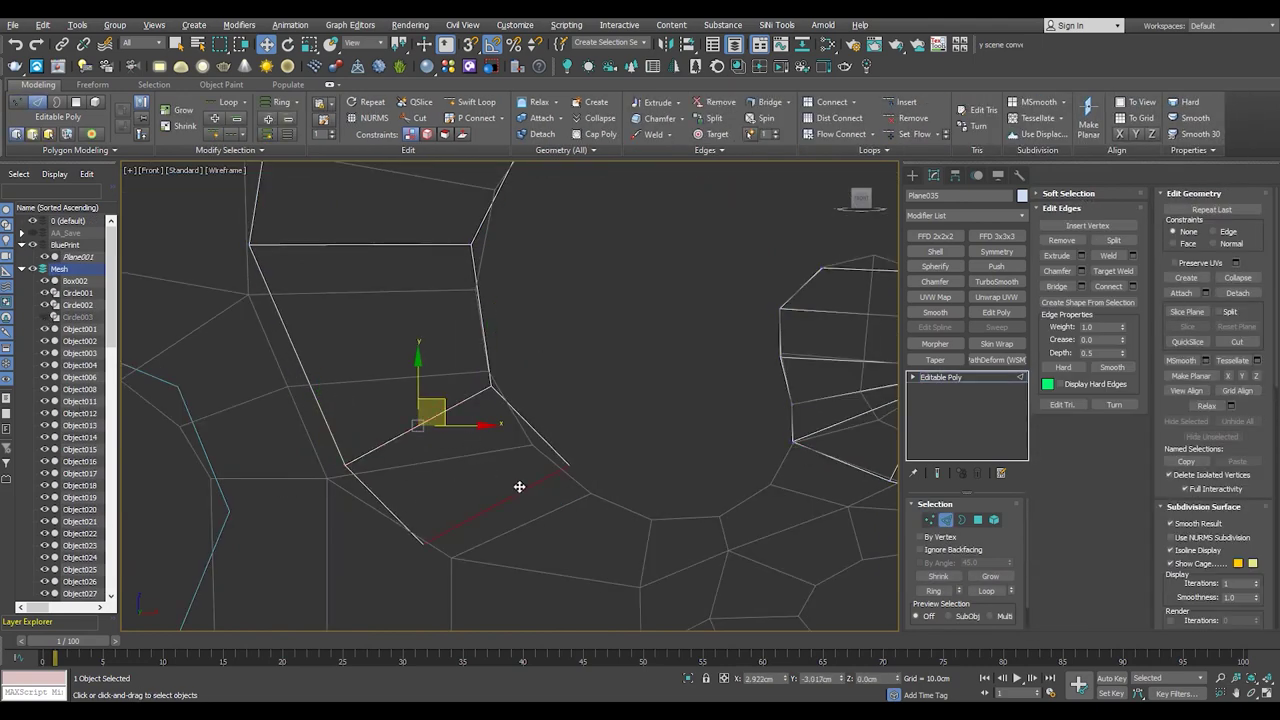
left_click_drag(534, 497, 634, 542, "shift")
middle_click_drag(668, 544, 610, 496)
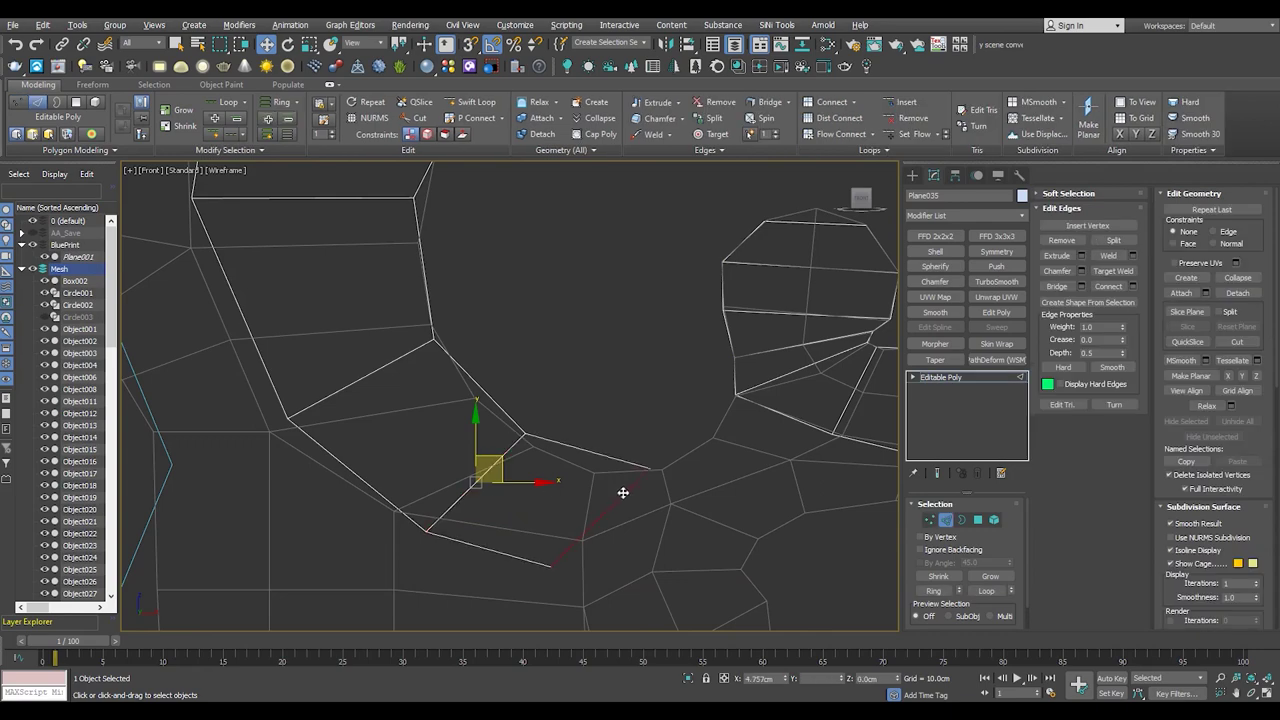
key("1")
left_click_drag(530, 565, 590, 572)
left_click(628, 468)
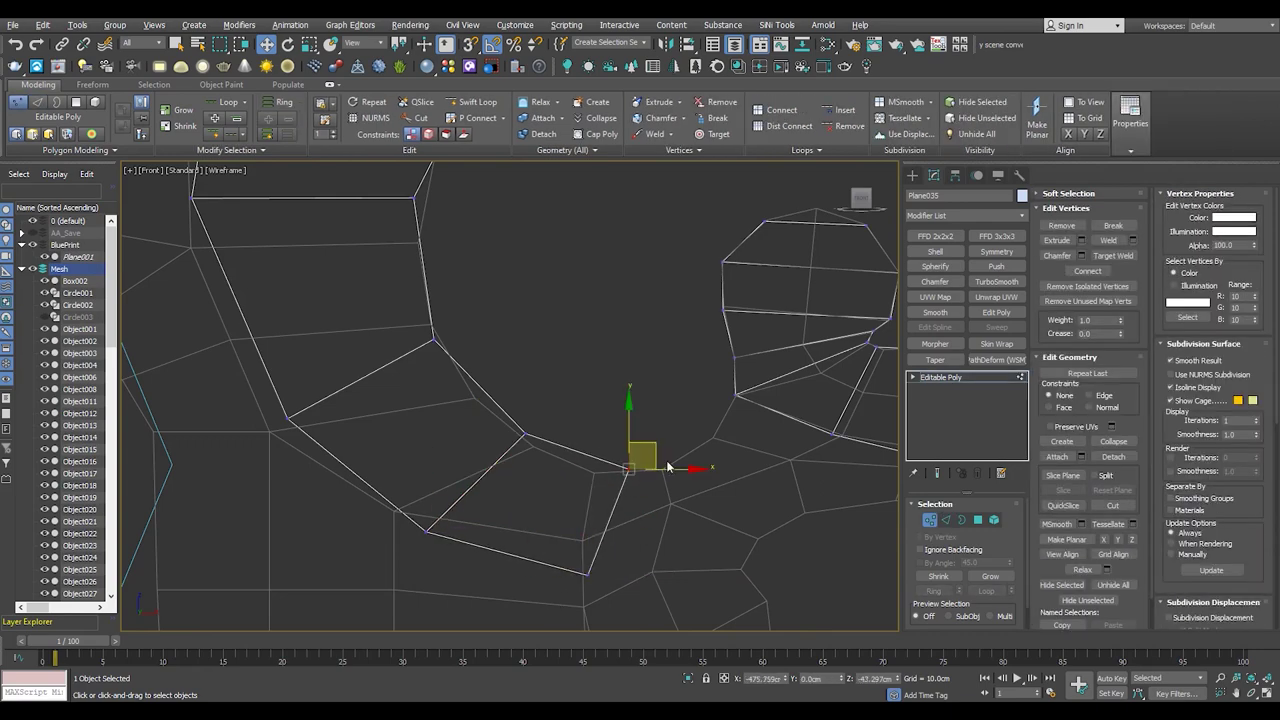
- Extend the right edge into another polygon and select its new vertex for repositioning
key("2")
left_click(592, 525)
left_click_drag(600, 510, 713, 483, "shift")
key("1")
left_click(662, 565)
middle_click_drag(745, 502, 683, 512)
key("2")
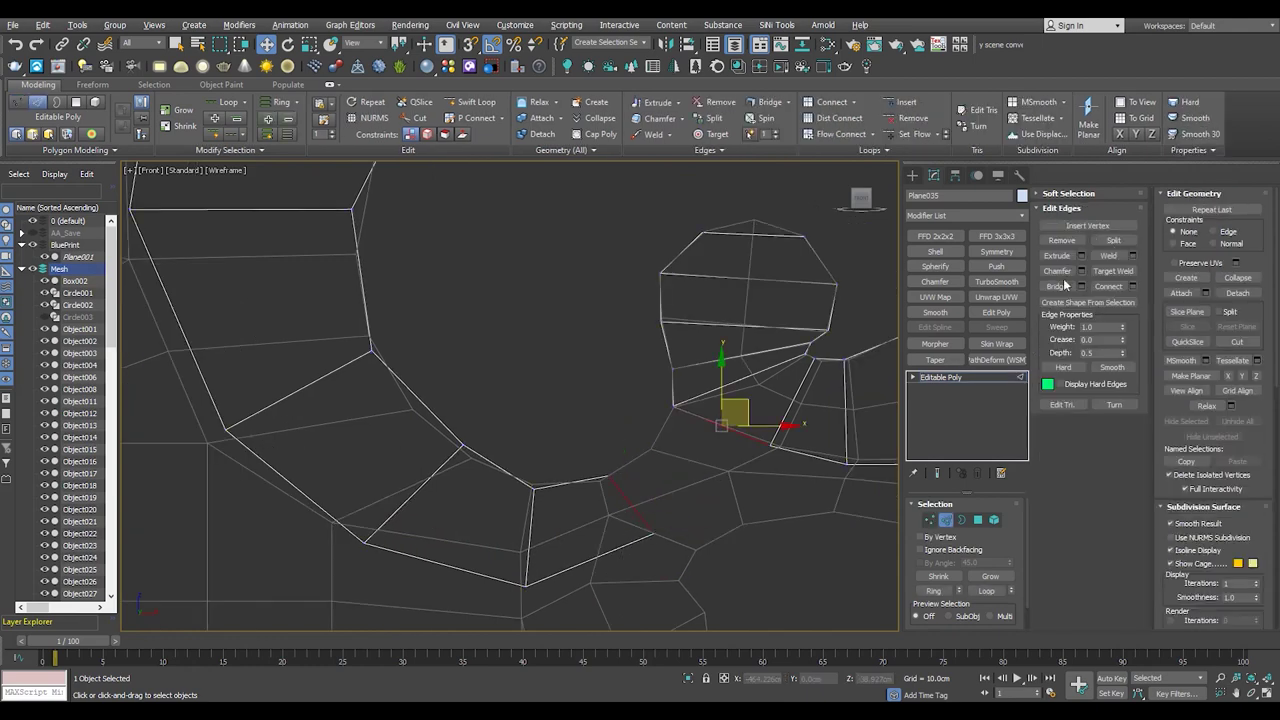
scroll(657, 466, "up", 3)
key("1")
scroll(756, 474, "down", 3)
middle_click_drag(756, 474, 601, 451)
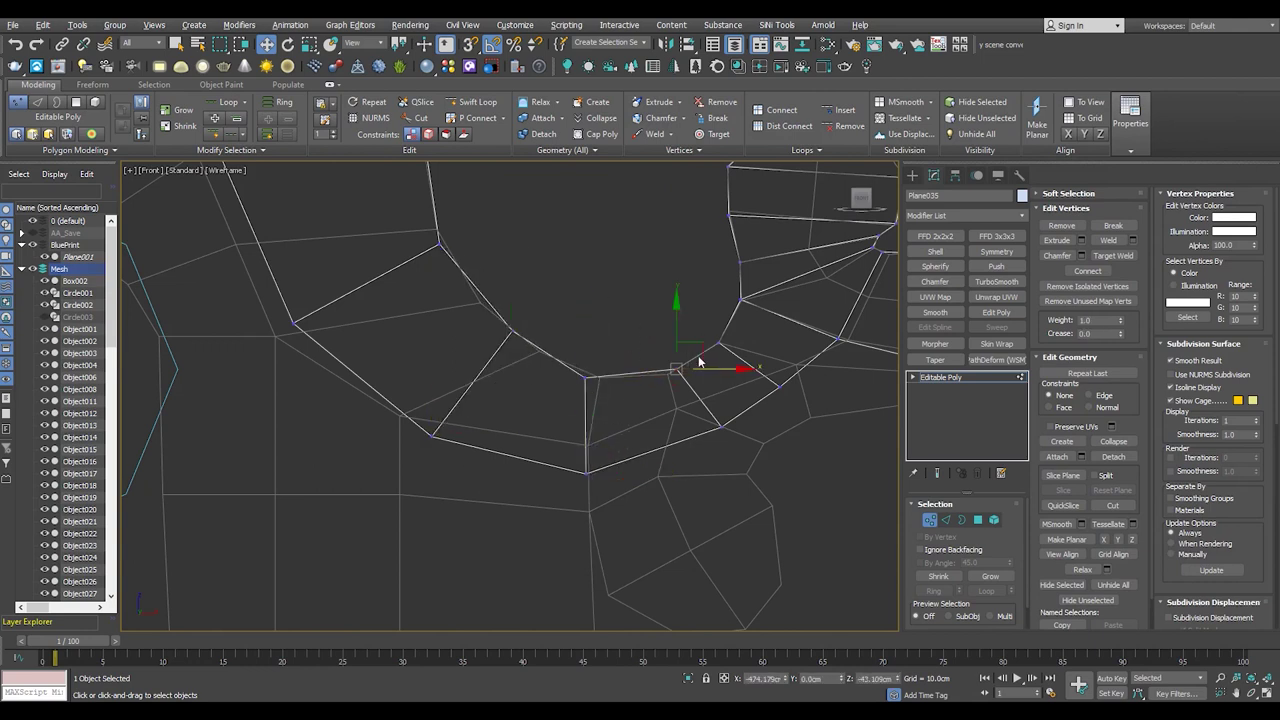
- Slide a vertex left along the spiral's lower curve, then select the bottom edge chain
scroll(620, 400, "down", 3)
scroll(606, 466, "down", 2)
scroll(610, 470, "up", 2)
scroll(720, 430, "up", 3)
scroll(700, 385, "up", 2)
left_click_drag(676, 349, 438, 365)
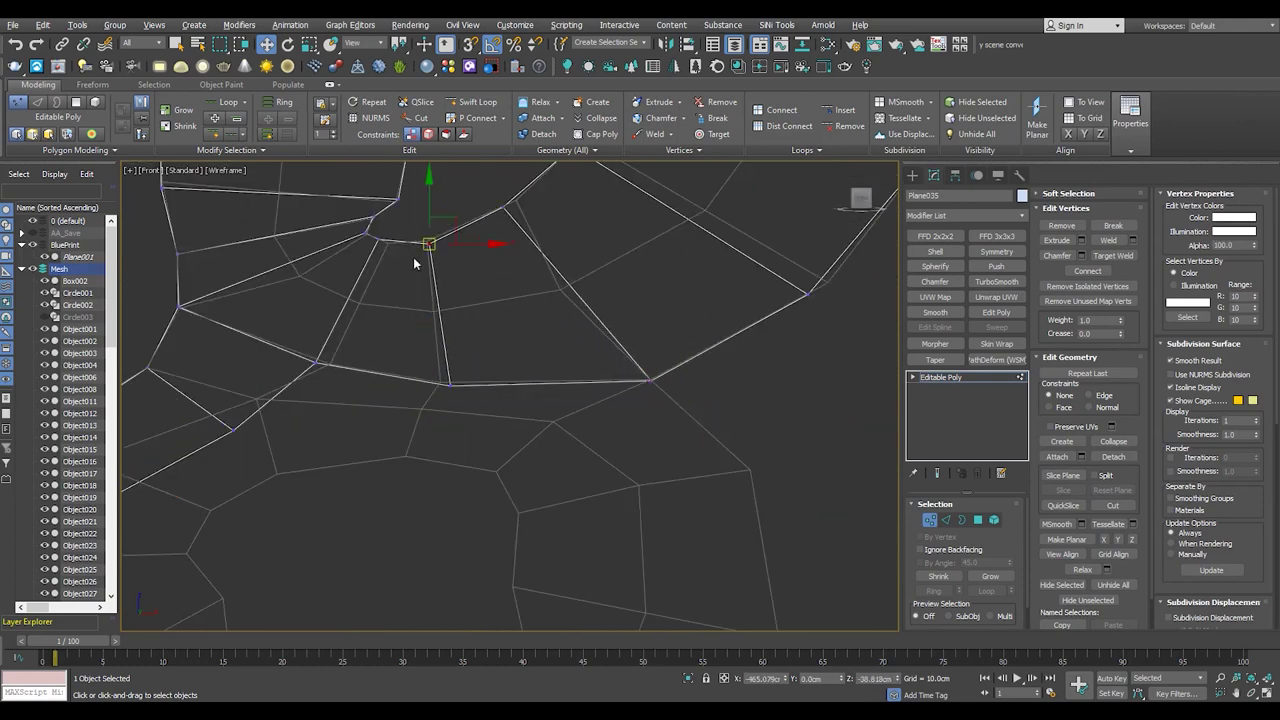
scroll(360, 380, "down", 3)
scroll(380, 431, "up", 2)
scroll(395, 452, "up", 1)
scroll(351, 440, "down", 3)
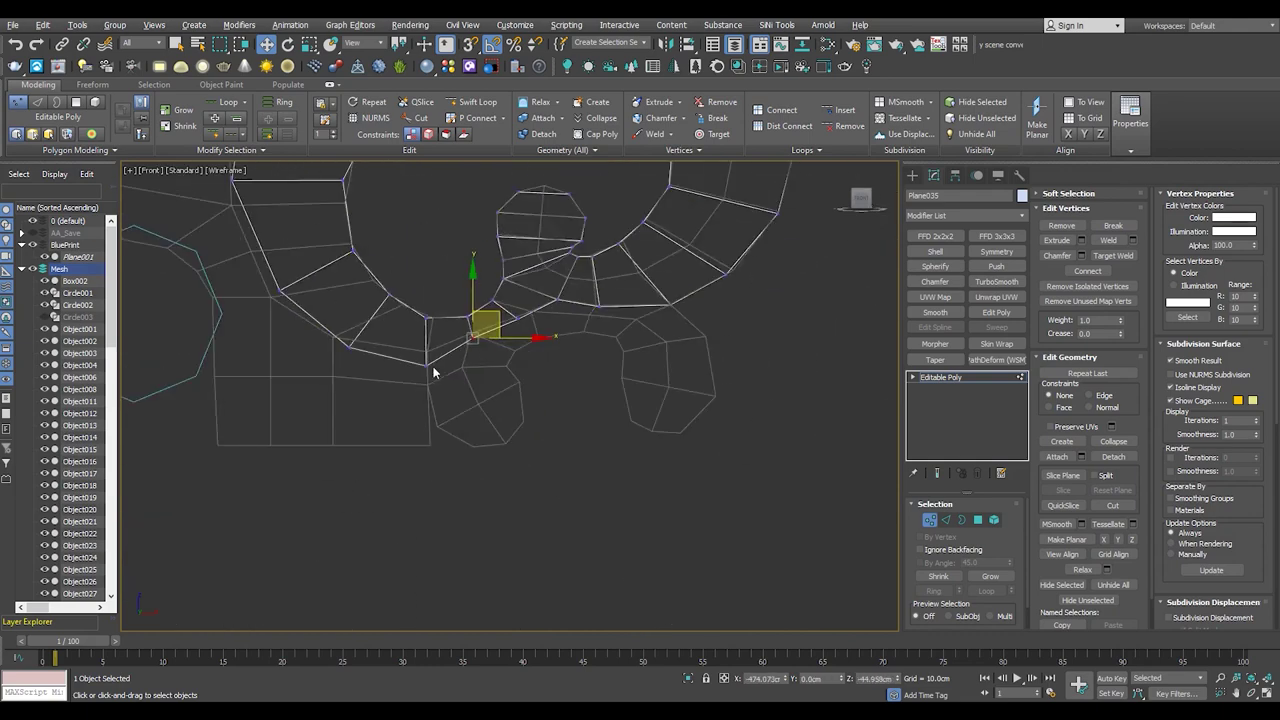
key("2")
scroll(523, 409, "up", 3)
left_click(450, 335)
- Zoom around the octagonal hole, checking it in both vertex and edge modes
scroll(438, 328, "up", 2)
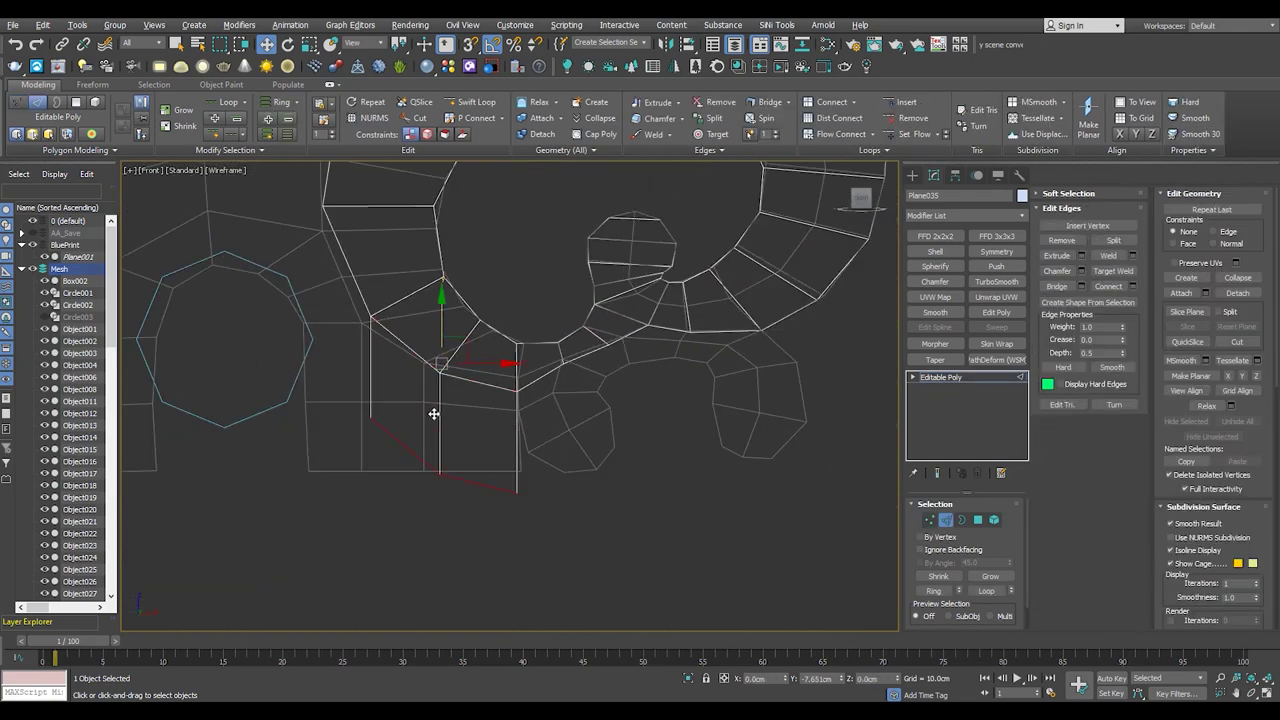
scroll(433, 413, "up", 2)
scroll(407, 522, "down", 2)
scroll(486, 406, "down", 1)
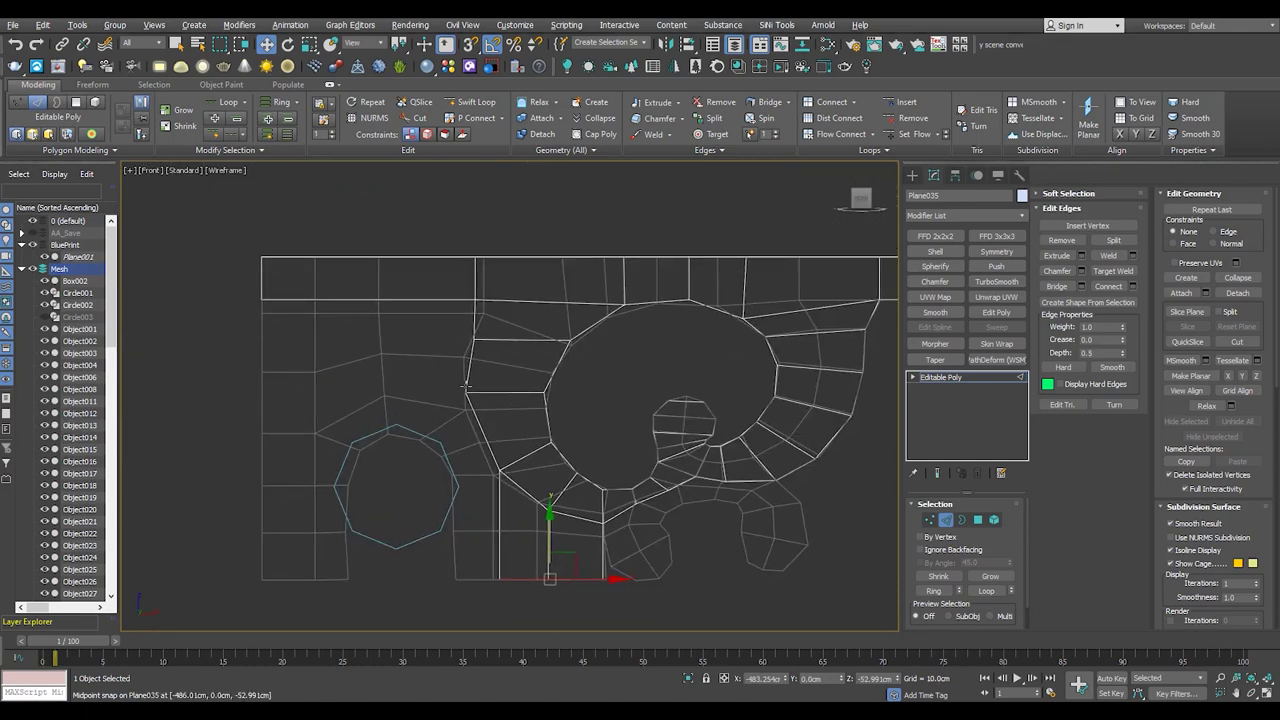
key("1")
scroll(495, 400, "up", 4)
scroll(509, 405, "down", 2)
key("2")
scroll(551, 400, "up", 1)
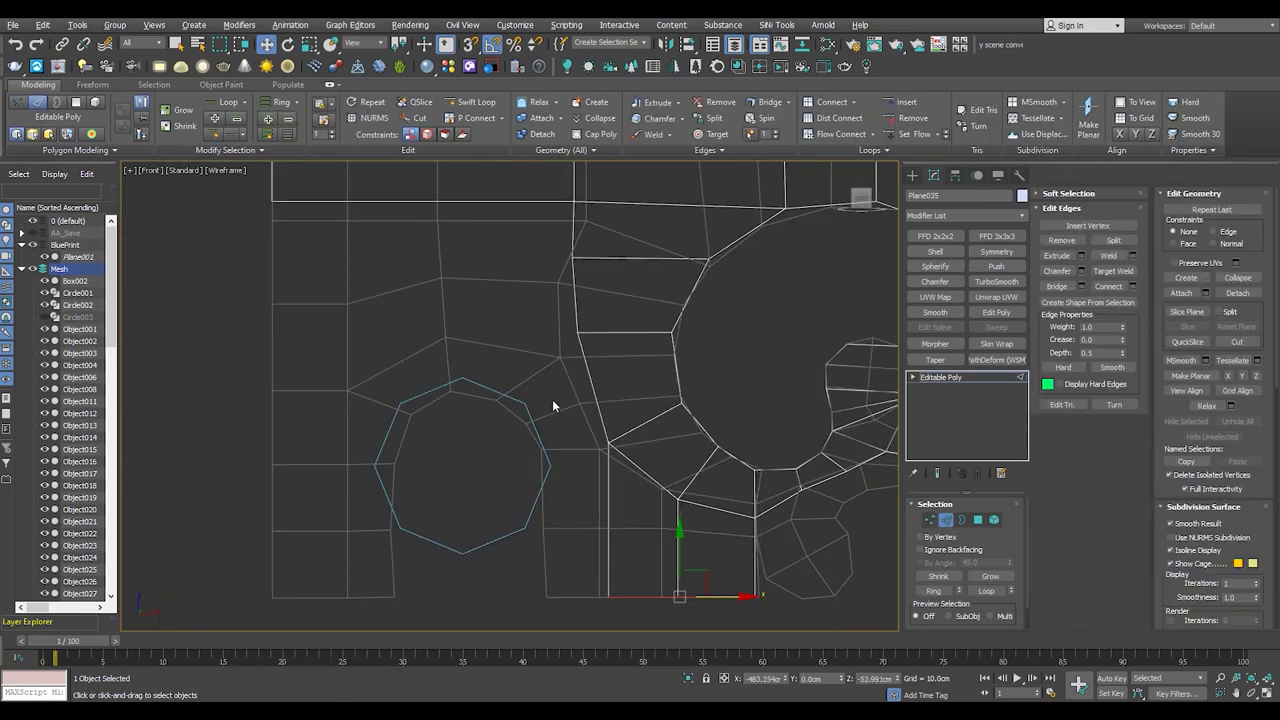
scroll(595, 397, "up", 3)
key("1")
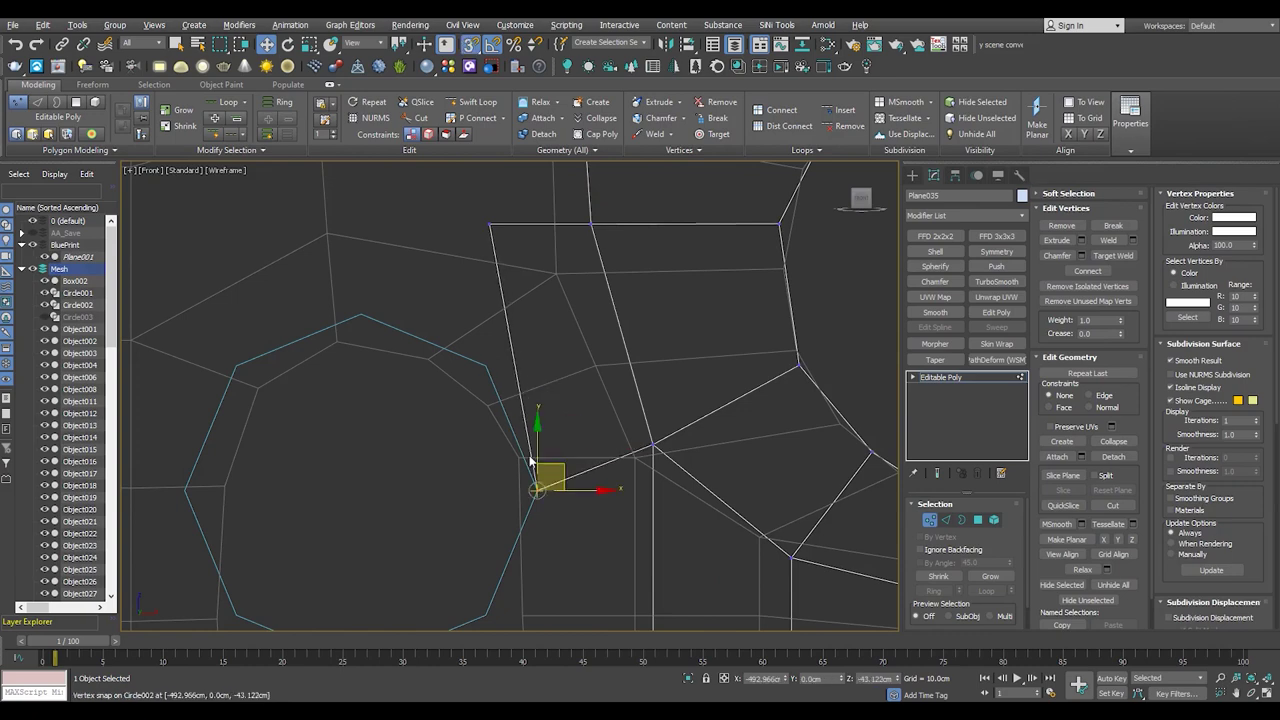
- Align a vertex beside the octagon directly above the lower vertex
left_click(489, 223)
scroll(540, 380, "down", 2)
key("2")
left_click(520, 317)
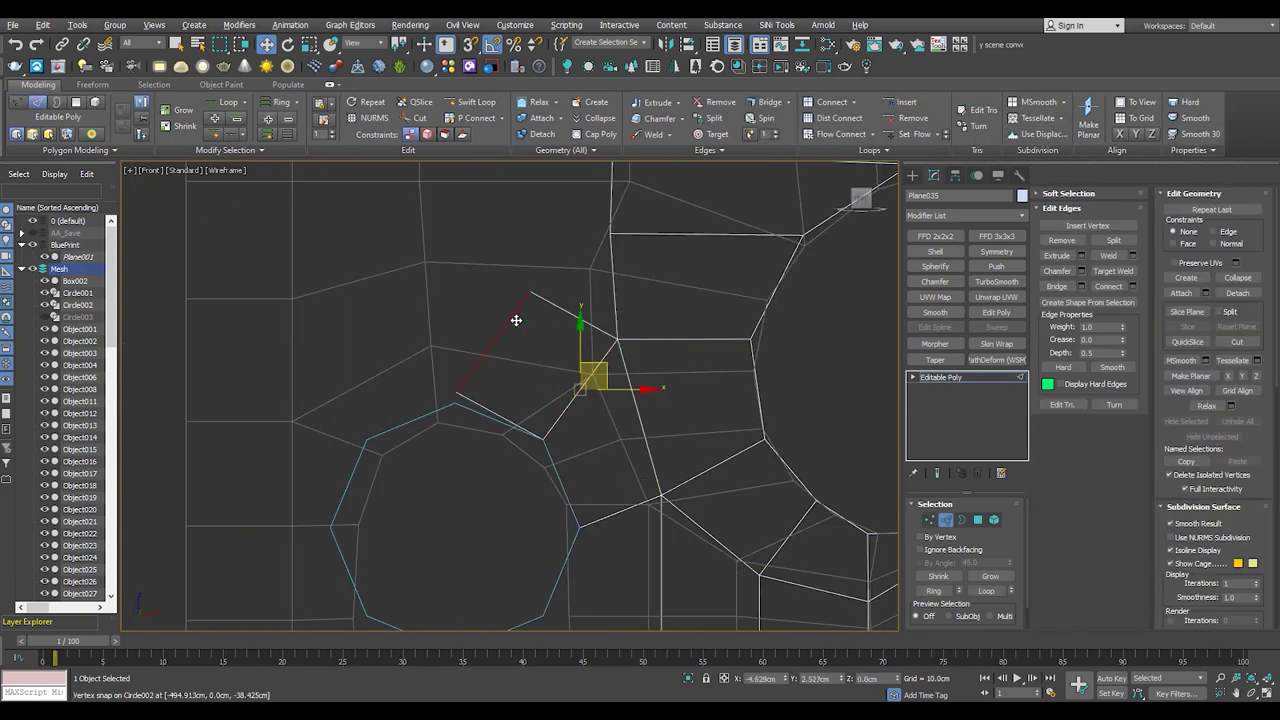
scroll(427, 387, "up", 1)
key("1")
left_click(453, 432)
left_click_drag(557, 254, 540, 300)
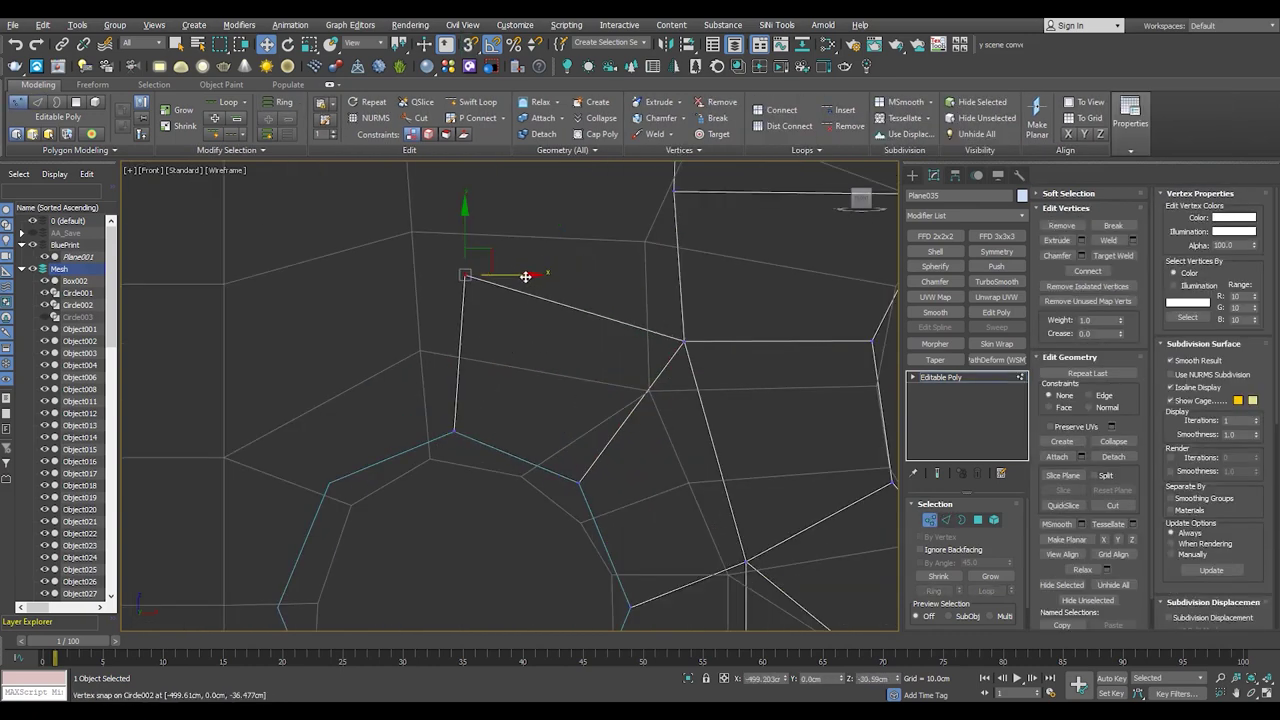
- Move the vertex above the octagon left and down
scroll(540, 330, "up", 1)
key("2")
left_click(545, 360)
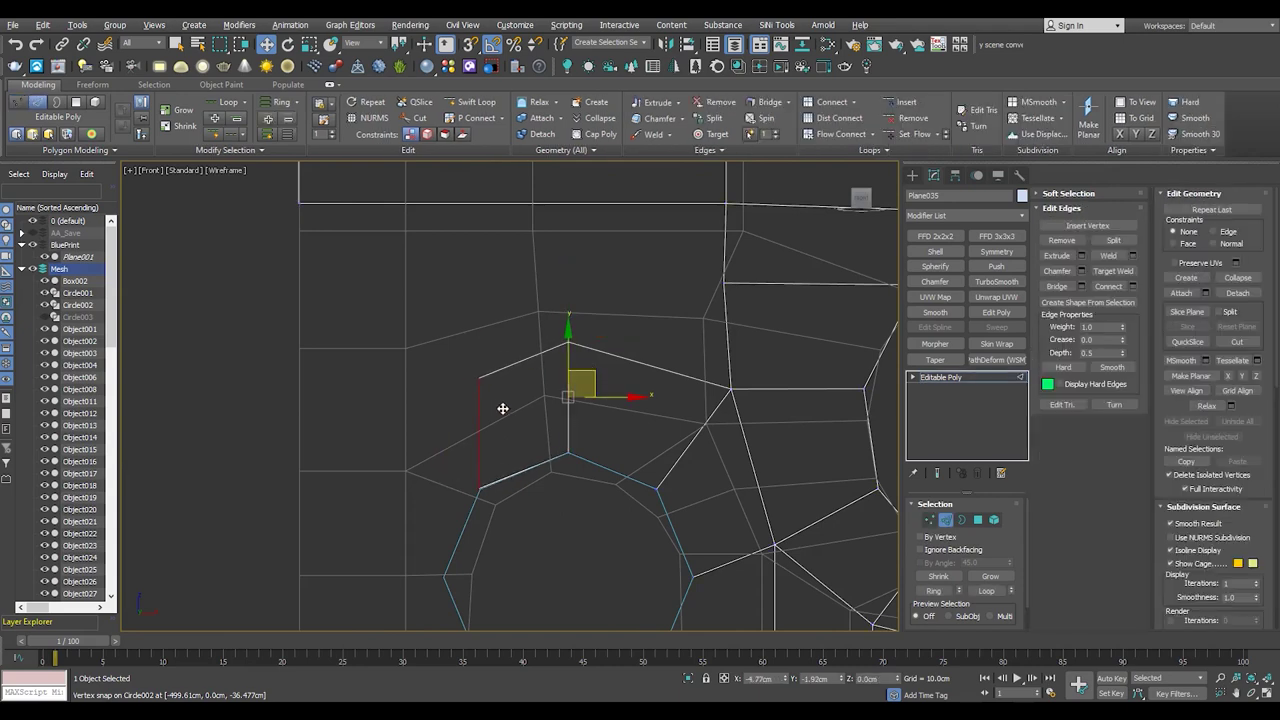
key("1")
left_click(476, 380)
left_click_drag(443, 380, 428, 429)
- Select the diagonal edge, the vertex at its upper end, and an edge on the left side
scroll(520, 330, "up", 1)
key("2")
left_click(545, 315)
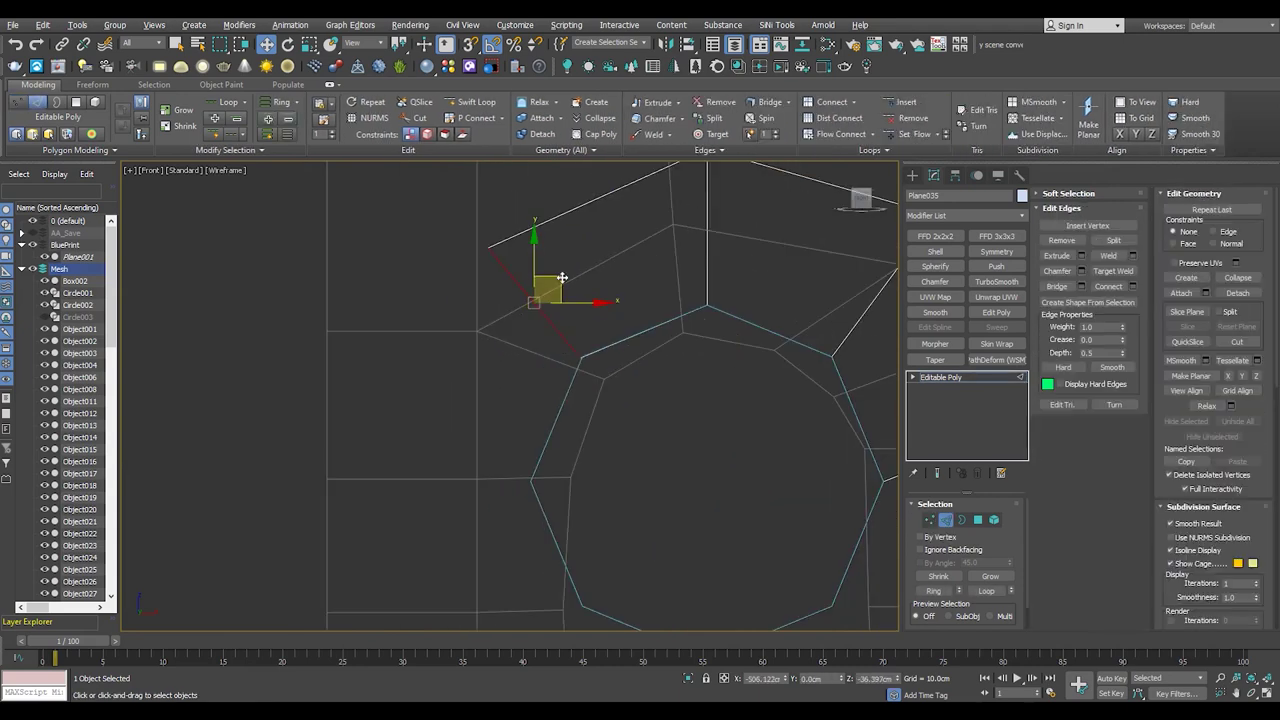
key("1")
left_click(439, 372)
scroll(482, 458, "down", 3)
scroll(505, 268, "down", 1)
key("2")
left_click(487, 365)
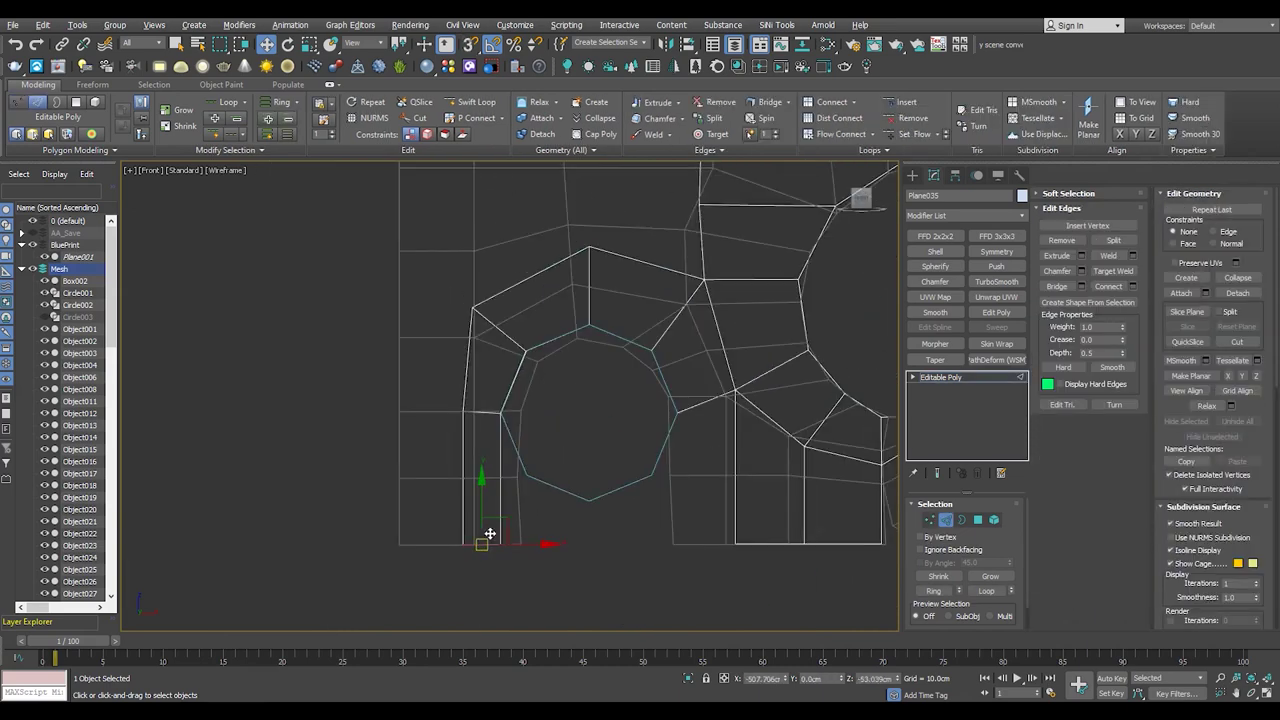
- Pick a vertex on the octagonal hole, then a higher vertex on the bracket
scroll(487, 500, "up", 2)
key("1")
left_click(461, 411)
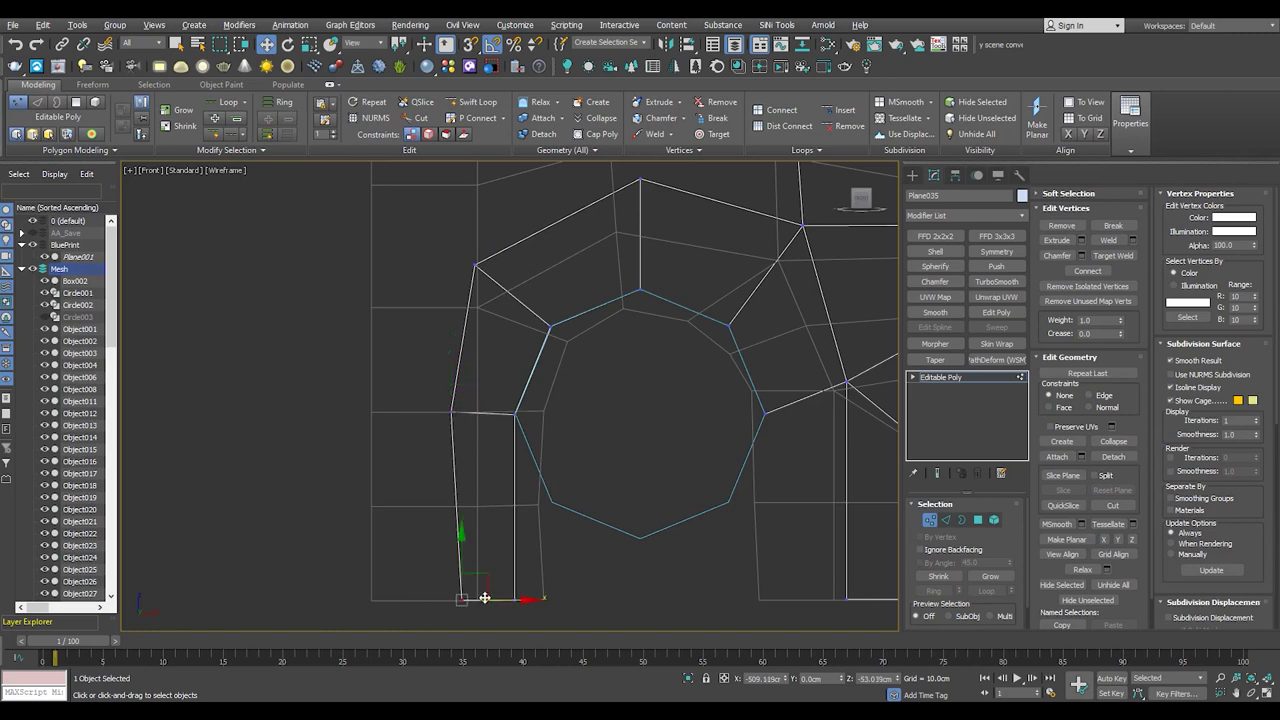
scroll(428, 310, "down", 2)
scroll(566, 363, "up", 4)
key("2")
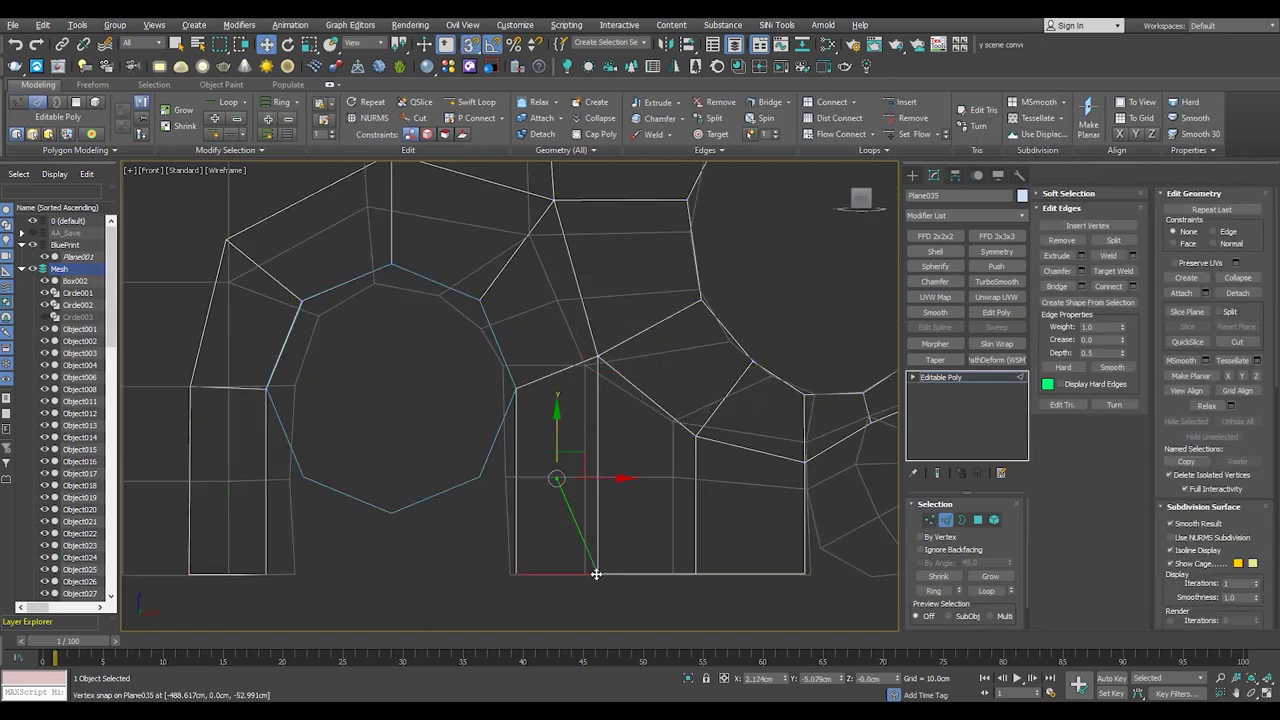
key("1")
scroll(823, 340, "down", 3)
scroll(500, 420, "up", 4)
left_click(511, 384)
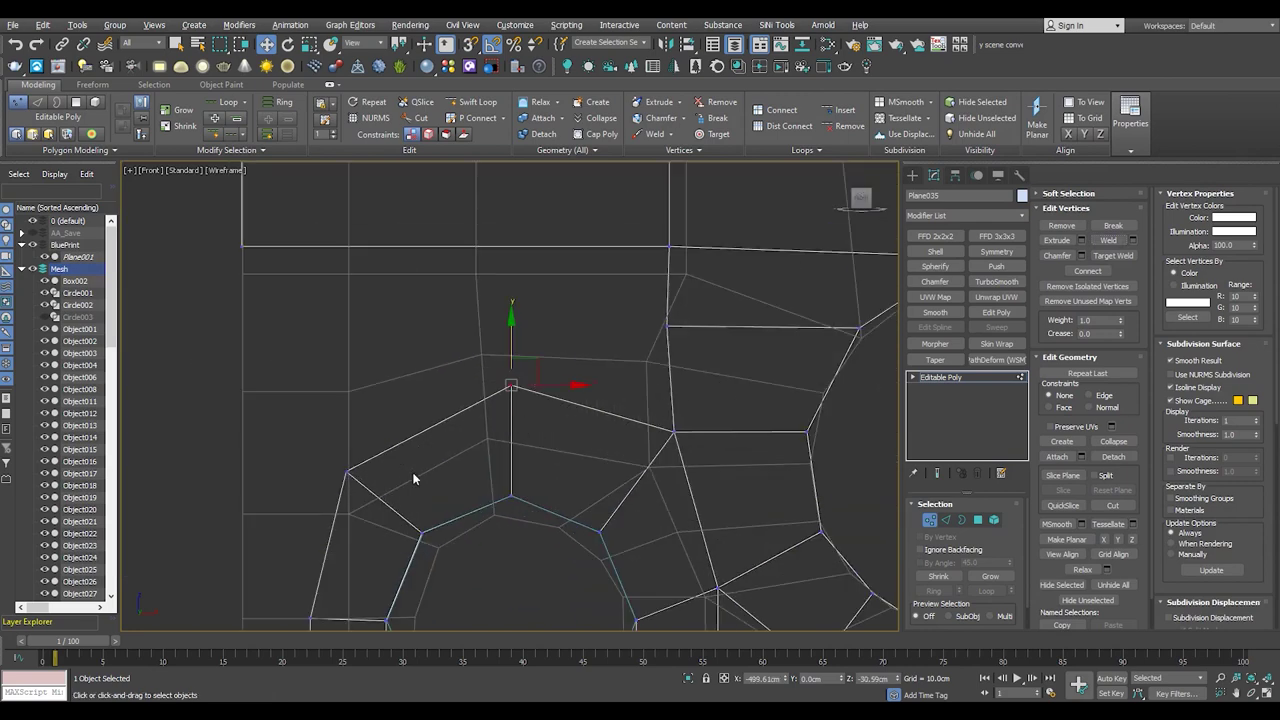
- Insert a vertical Swift Loop edge in the bracket and slide it toward the left border
scroll(476, 378, "down", 2)
key("2")
left_click(324, 345)
key("w")
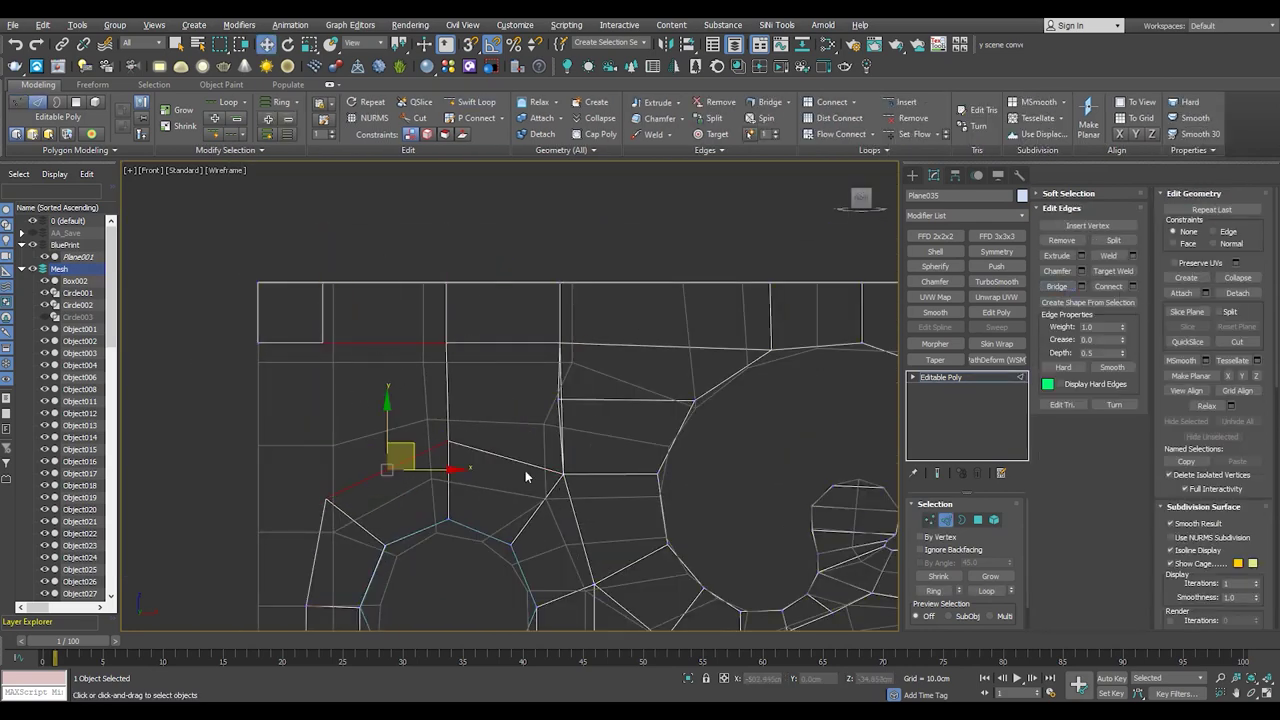
scroll(490, 430, "up", 2)
scroll(605, 415, "up", 5)
key("1")
scroll(615, 414, "down", 5)
key("2")
middle_click_drag(484, 463, 527, 379)
left_click_drag(514, 296, 486, 297)
middle_click_drag(486, 297, 515, 410)
- Select a horizontal edge on the spiral, settling on the lower one
key("1")
scroll(470, 242, "up", 2)
scroll(388, 385, "down", 2)
scroll(388, 385, "down", 4)
scroll(541, 413, "up", 2)
scroll(541, 413, "up", 3)
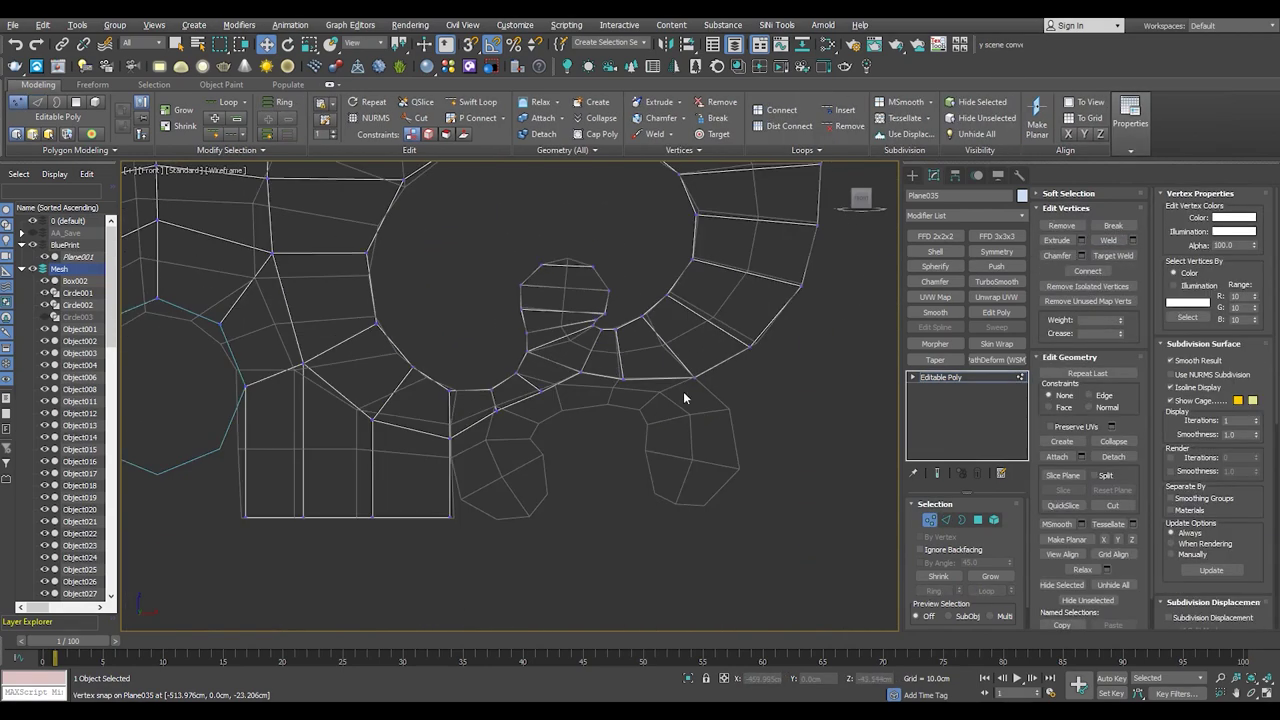
key("2")
left_click(652, 362)
scroll(671, 352, "up", 2)
left_click(719, 444)
- Pull the lower lobe's bottom-right corner vertex down and to the right
key("1")
middle_click_drag(692, 442, 667, 352)
key("2")
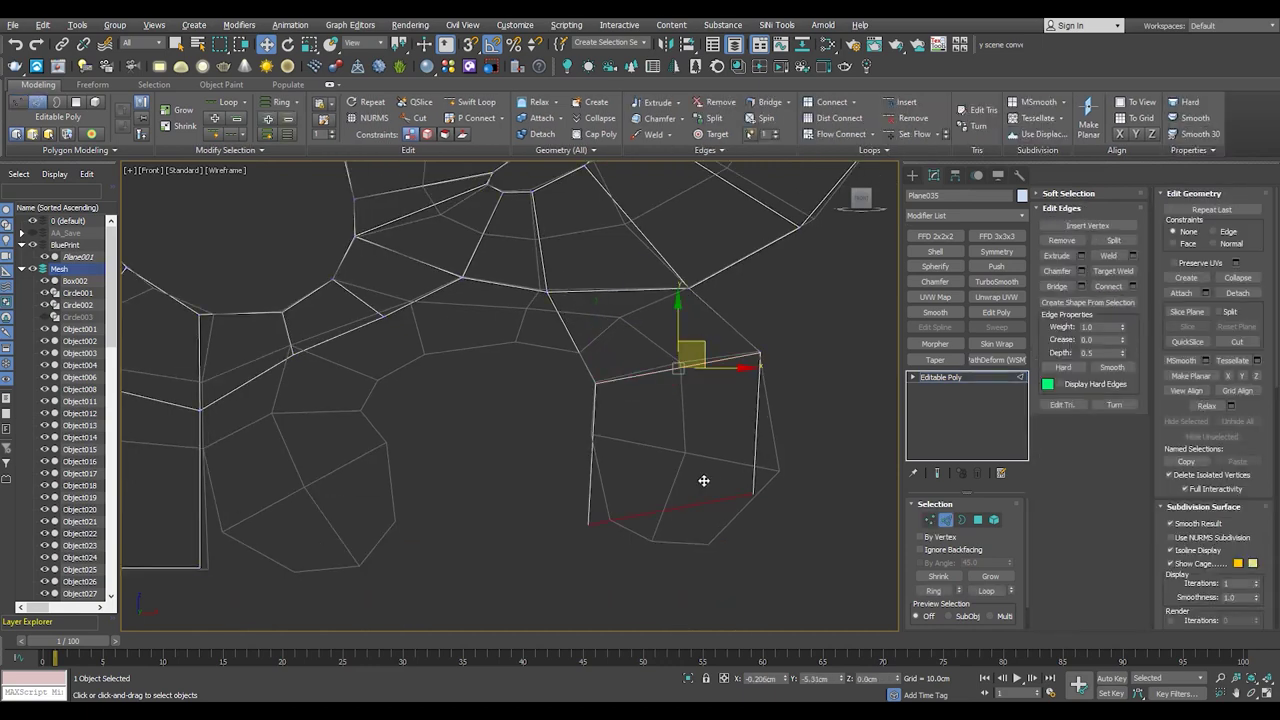
key("1")
left_click(774, 486)
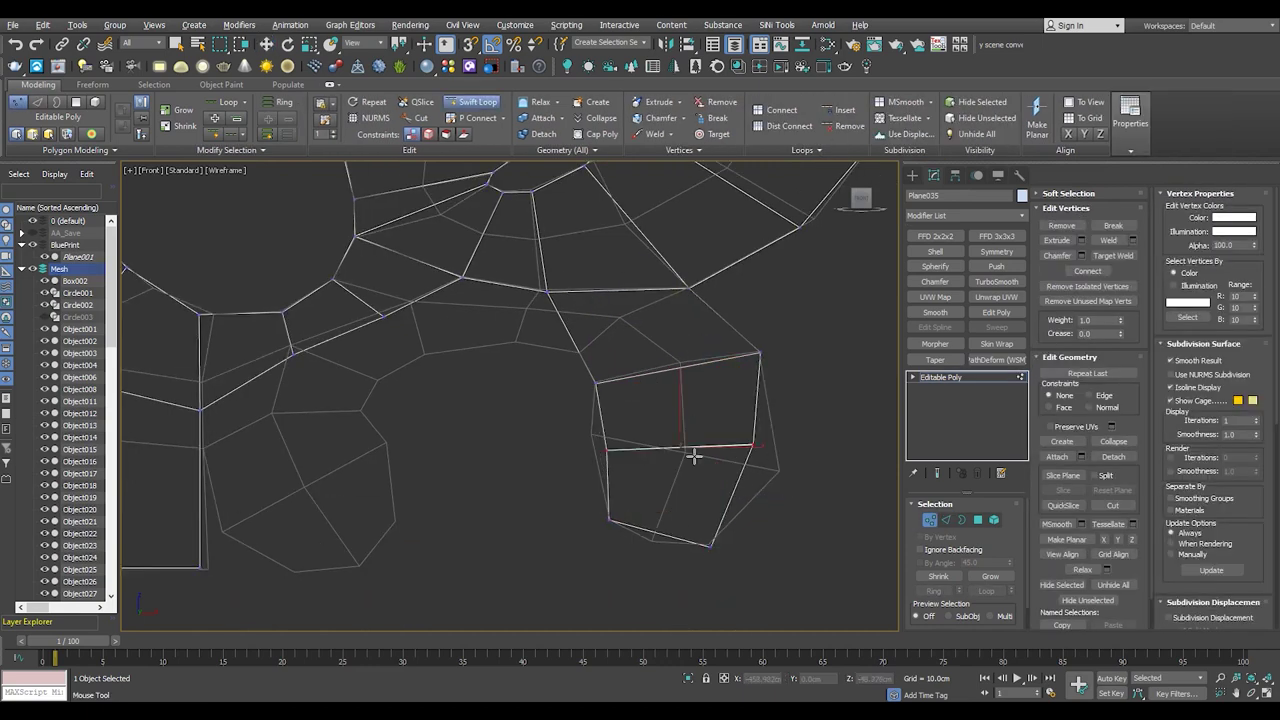
scroll(763, 526, "up", 3)
scroll(700, 420, "down", 3)
left_click_drag(695, 397, 720, 424)
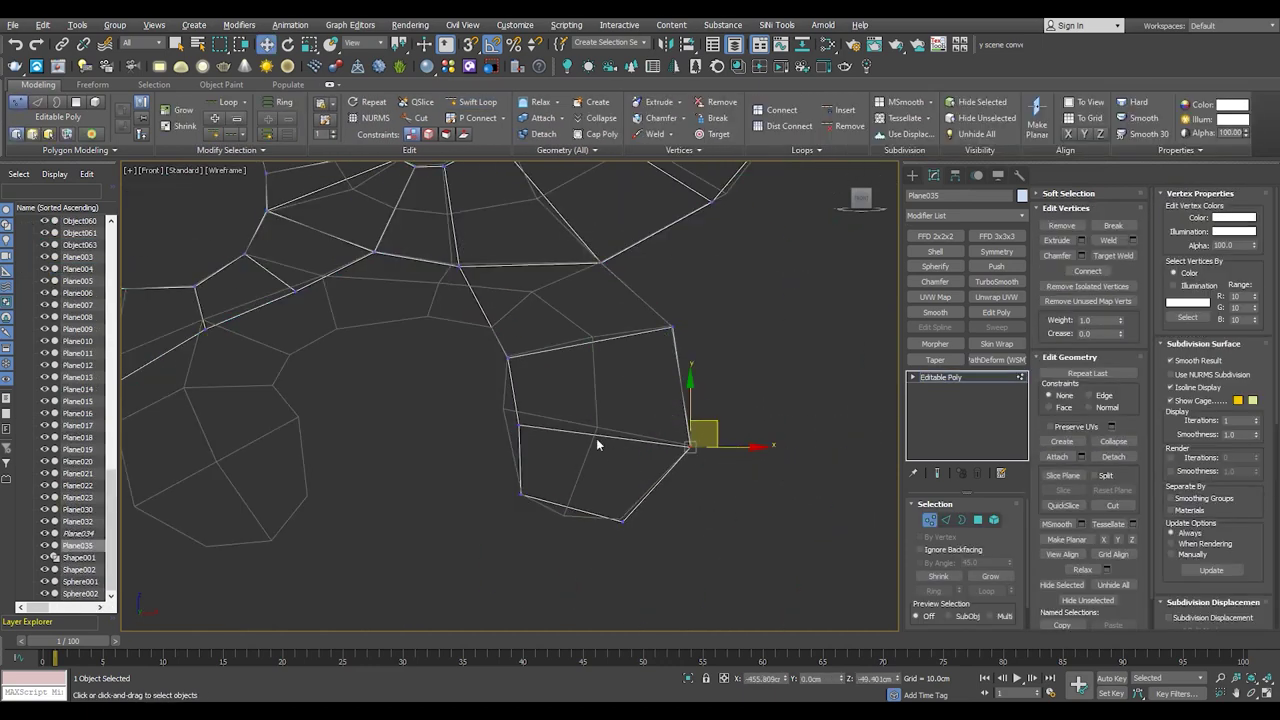
scroll(474, 422, "up", 2)
- Select lobe edges and shift outline vertices left and right to even the shape
key("2")
left_click(672, 402)
scroll(672, 402, "down", 1)
key("1")
scroll(646, 445, "down", 2)
scroll(646, 445, "up", 2)
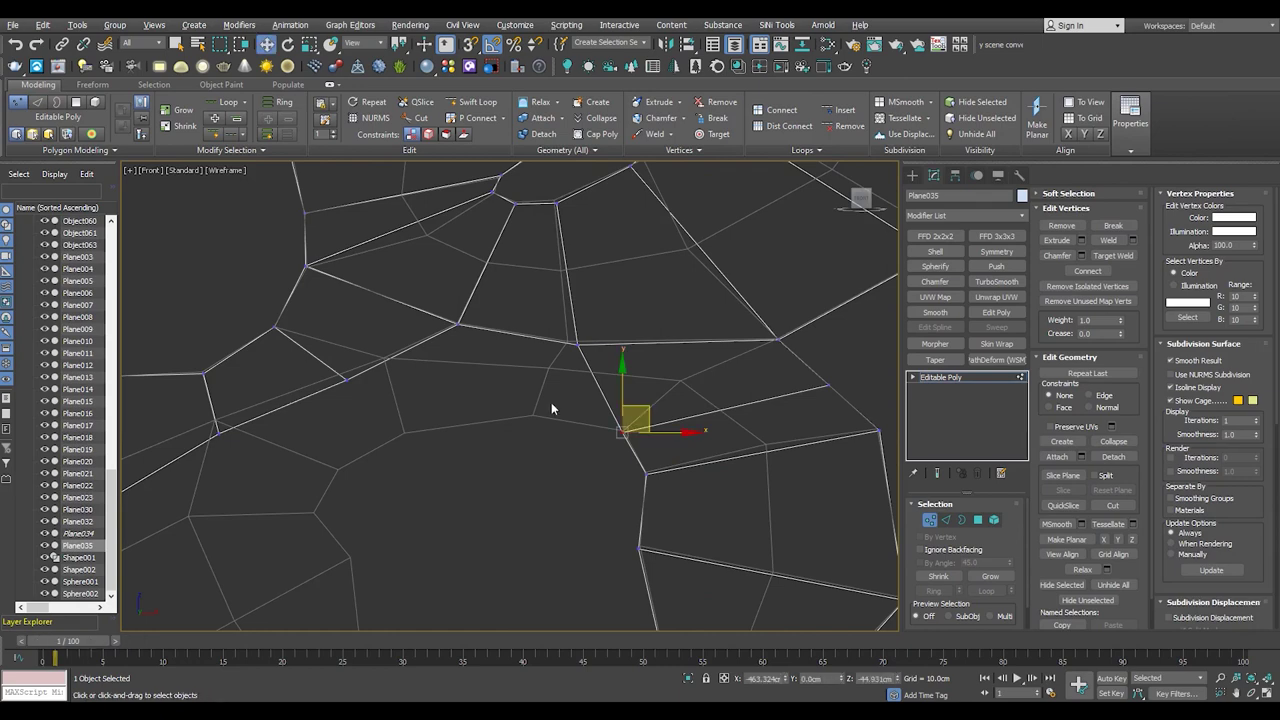
key("2")
scroll(489, 357, "up", 2)
left_click(455, 334, "ctrl")
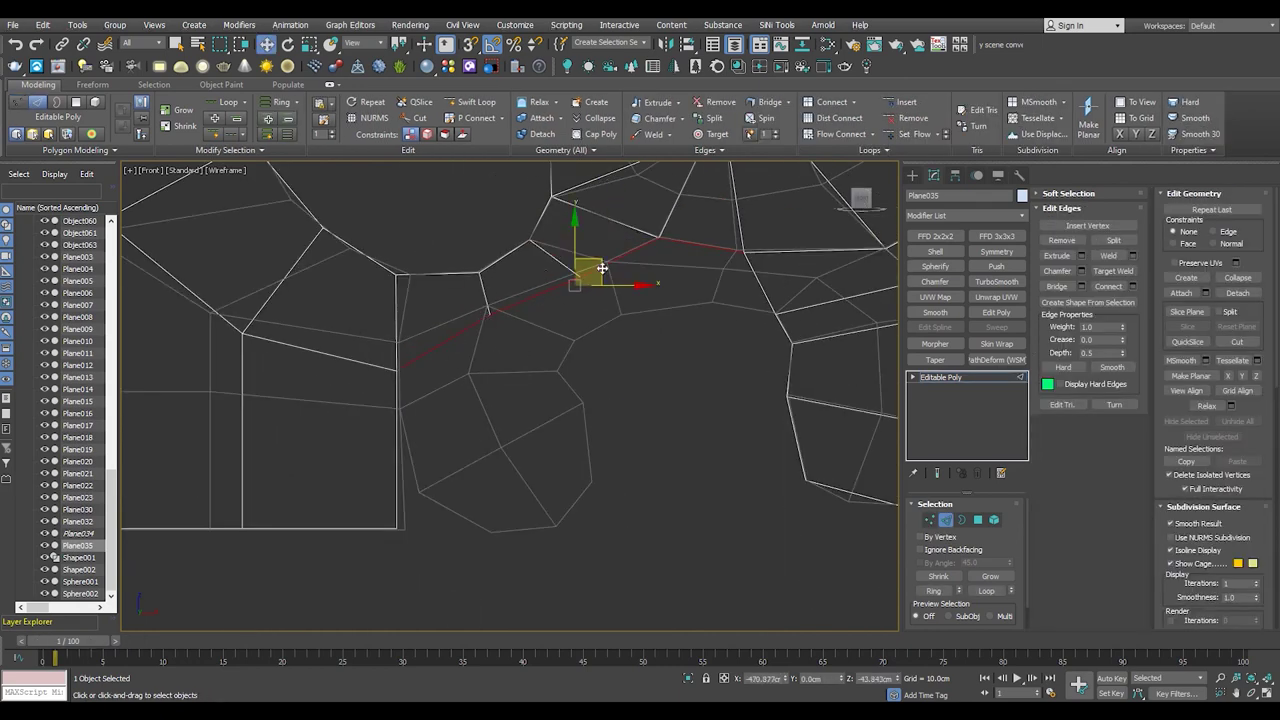
key("1")
mouse_move(790, 318)
left_mouse_down()
mouse_move(602, 289)
mouse_move(645, 295)
left_mouse_up()
left_click(414, 393)
scroll(494, 337, "down", 2)
left_click(410, 352)
left_click_drag(480, 352, 535, 352)
- Box-select and reposition the vertices on the lower-left lobe
left_click_drag(366, 380, 308, 430)
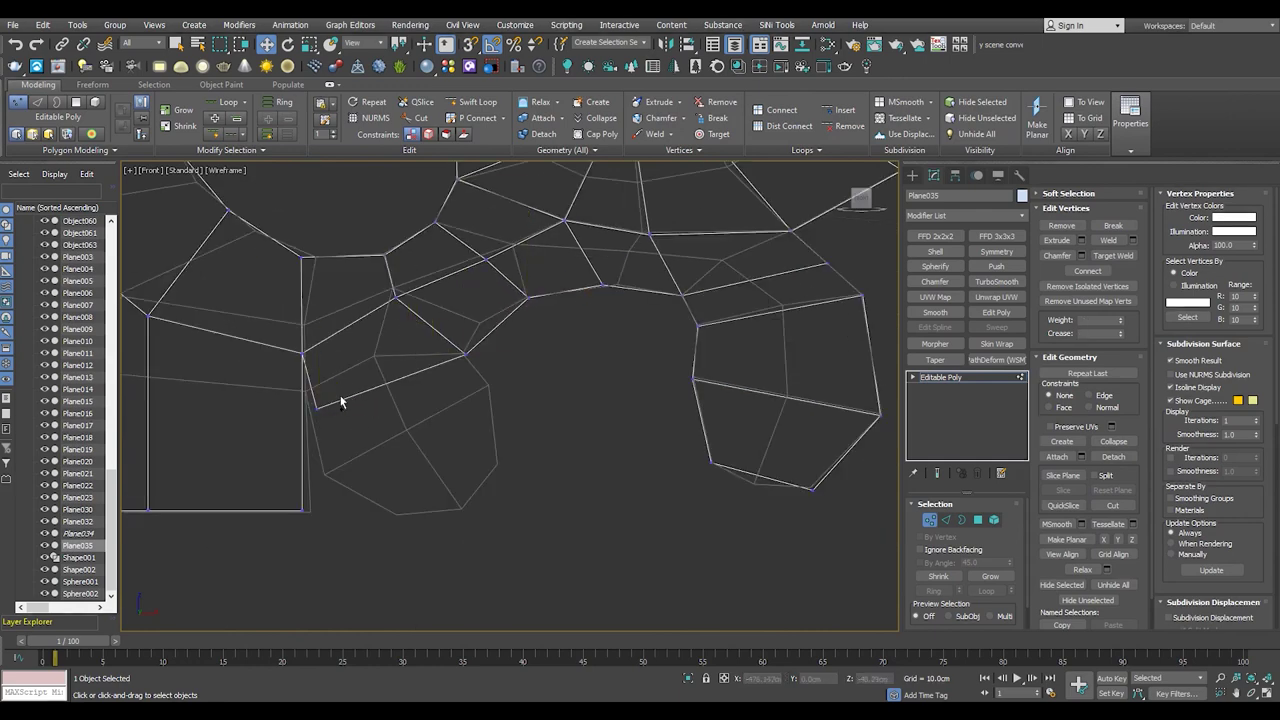
scroll(340, 402, "up", 3)
left_click_drag(280, 278, 240, 355)
scroll(353, 341, "down", 3)
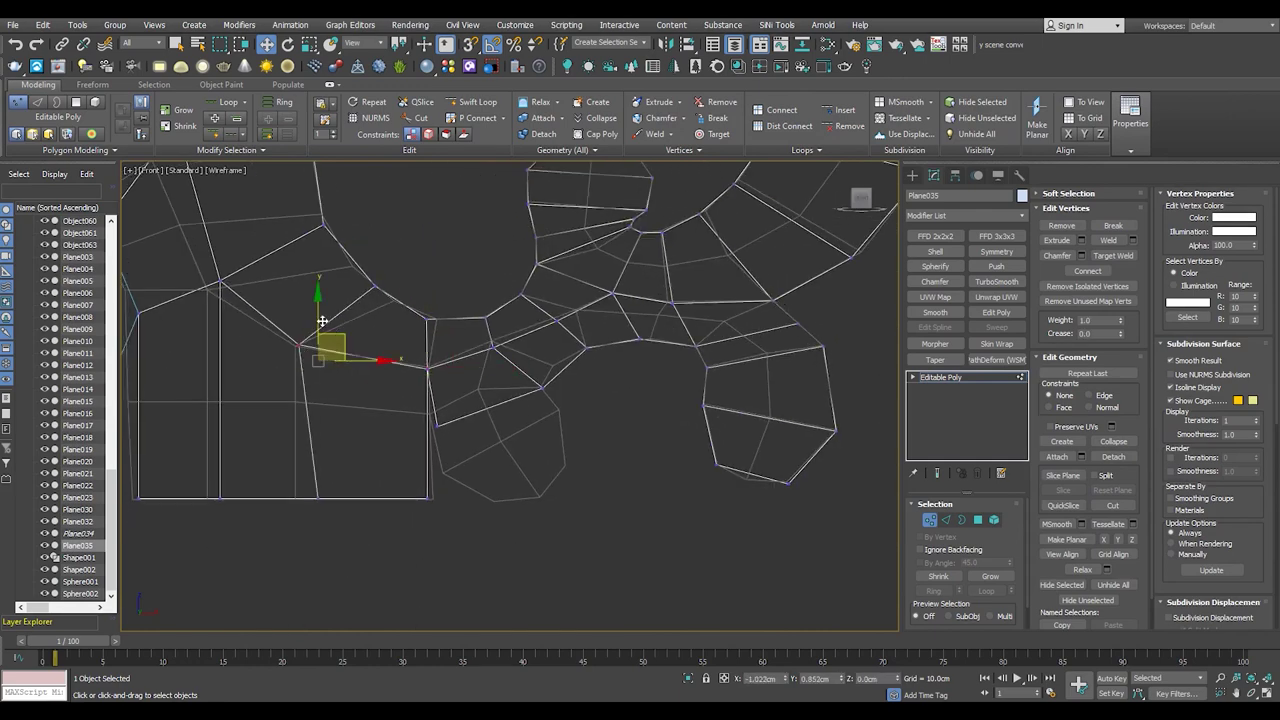
scroll(322, 320, "up", 2)
right_click(437, 420)
key("Escape")
scroll(414, 408, "up", 2)
scroll(371, 408, "down", 3)
scroll(427, 465, "up", 3)
scroll(427, 465, "down", 2)
- Stretch the lower lobe by moving an edge down-right and dropping a vertex to its bottom
key("2")
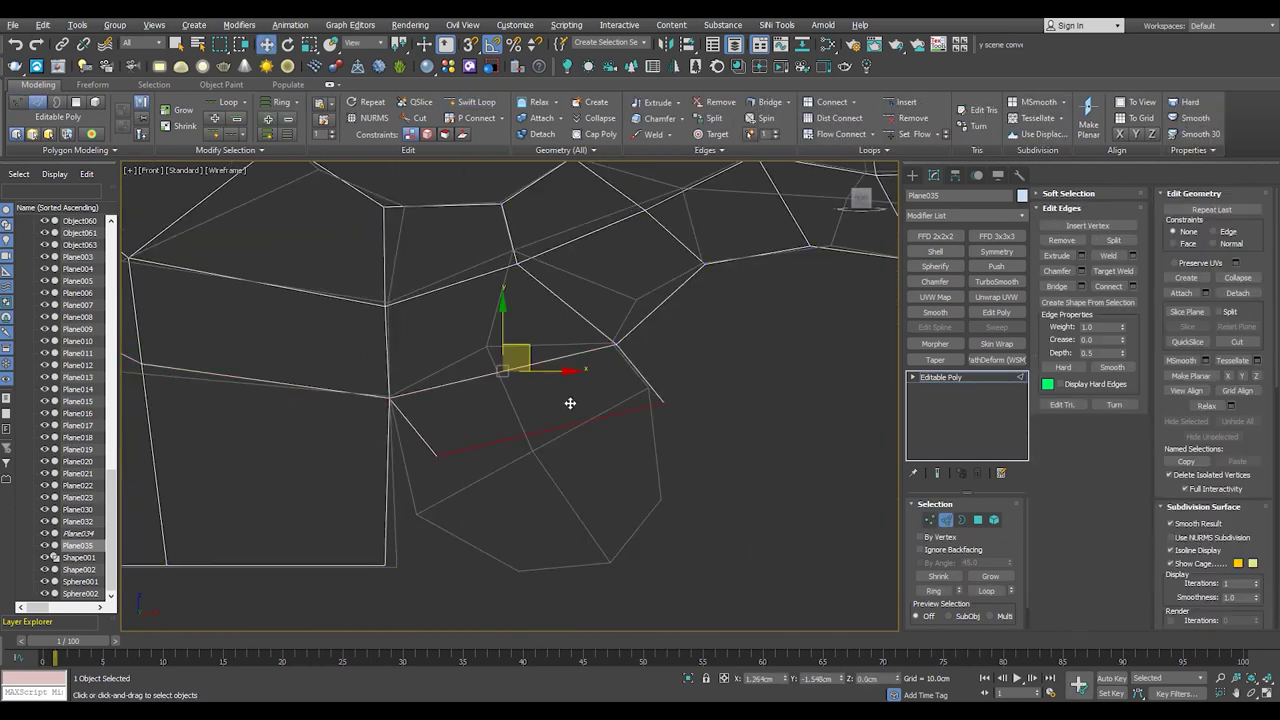
left_click_drag(567, 402, 624, 505)
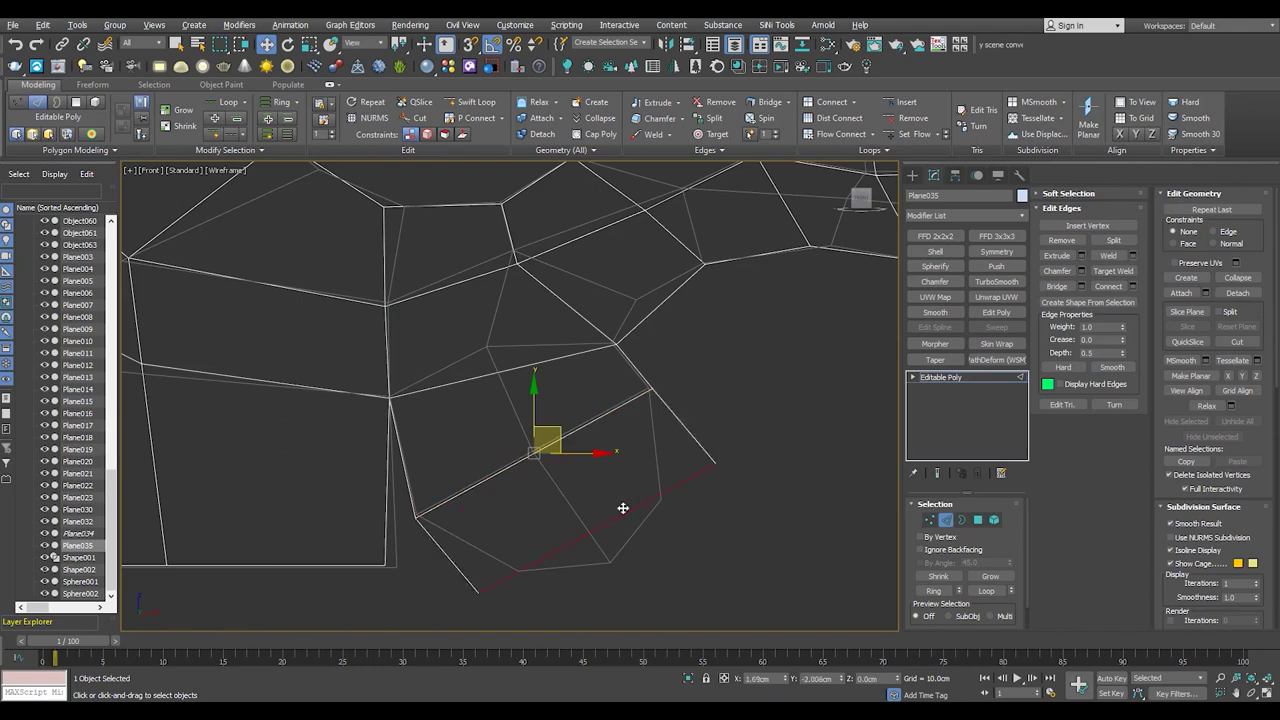
key("1")
left_click(716, 462)
left_click_drag(714, 466, 660, 500)
left_click_drag(534, 540, 406, 655)
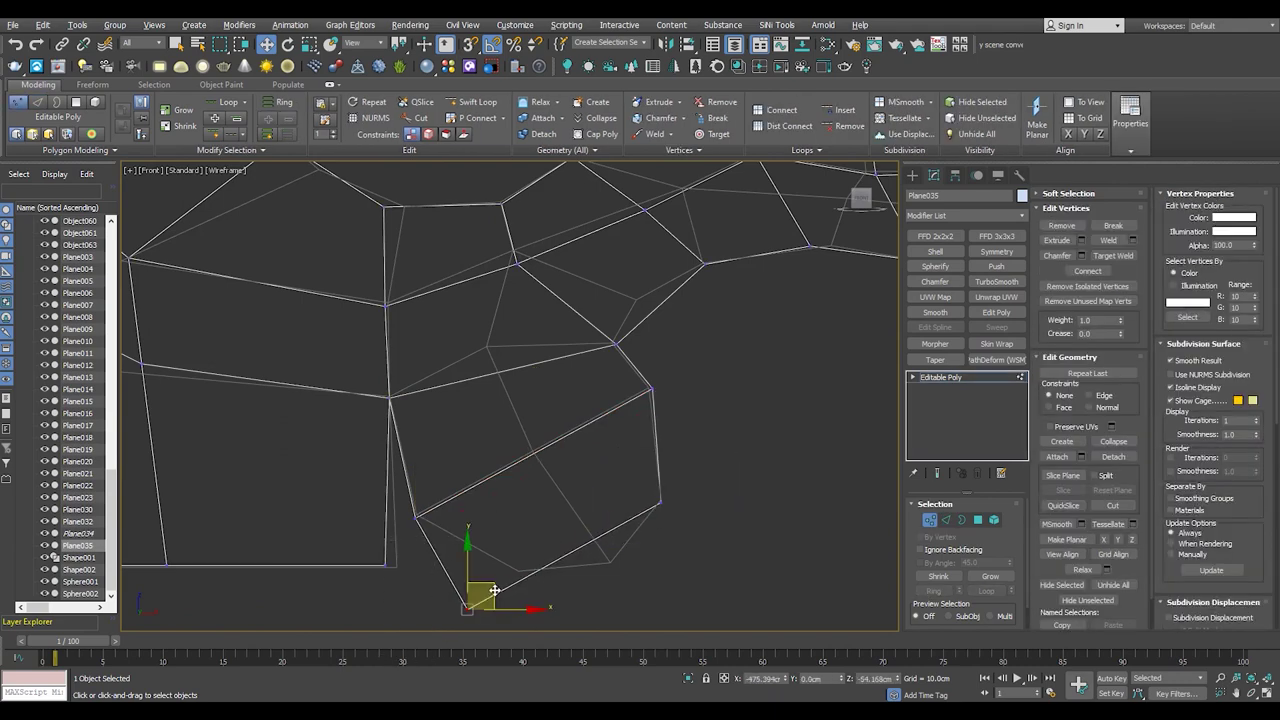
scroll(564, 520, "down", 3)
left_click(815, 388)
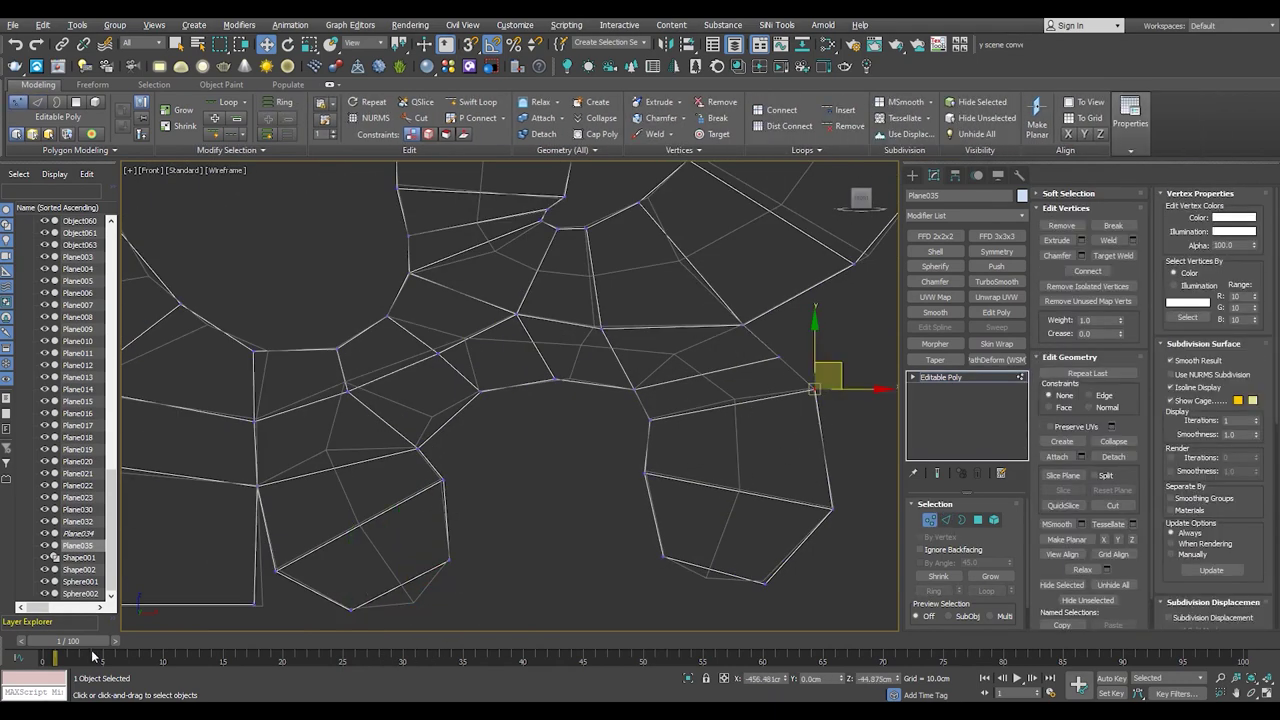
scroll(613, 412, "down", 4)
scroll(645, 407, "up", 2)
scroll(641, 408, "up", 2)
- Turn on Edged Faces shading to check the mesh layout
key("F3")
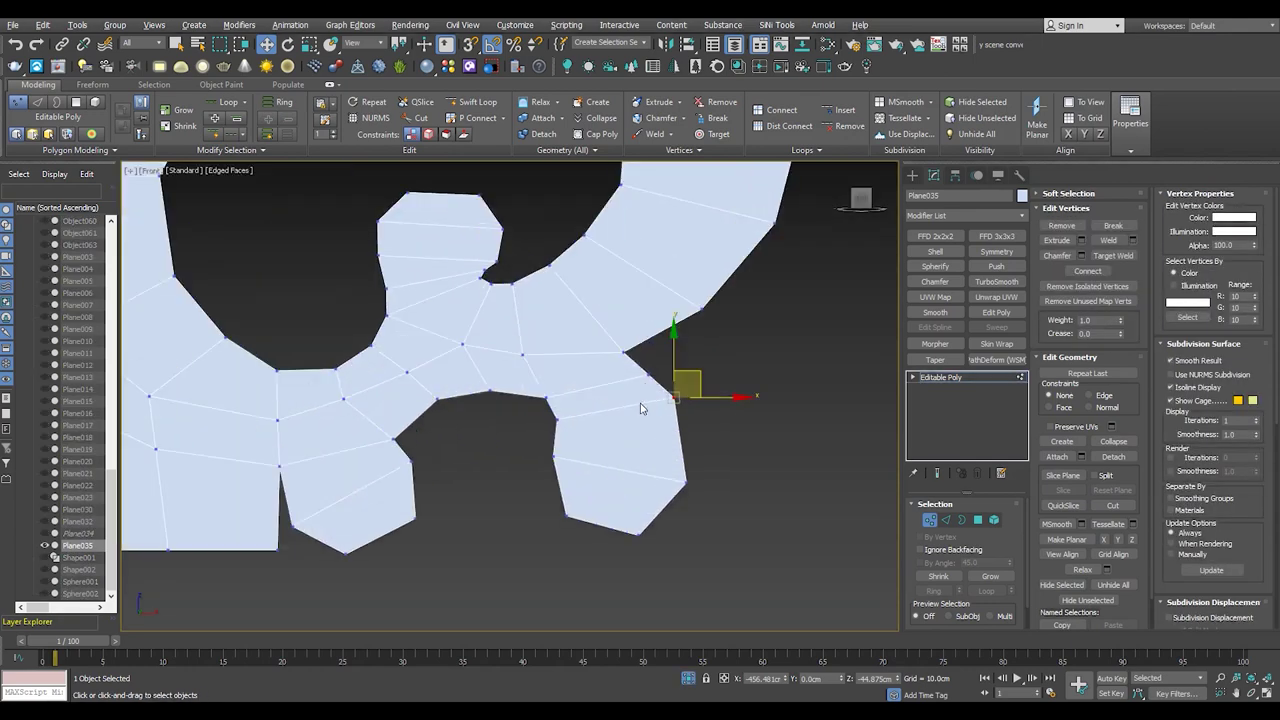
scroll(636, 423, "up", 2)
scroll(658, 430, "up", 1)
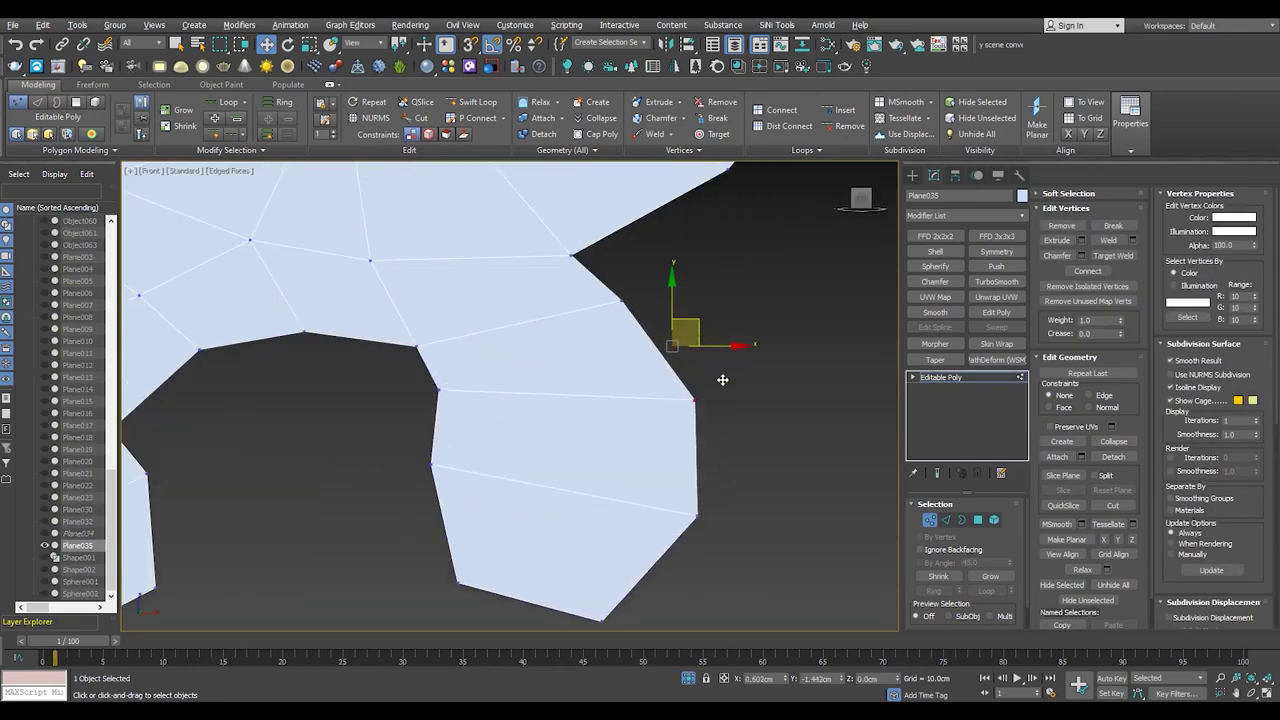
scroll(669, 440, "down", 3)
scroll(600, 480, "up", 2)
scroll(520, 460, "down", 3)
scroll(534, 400, "up", 3)
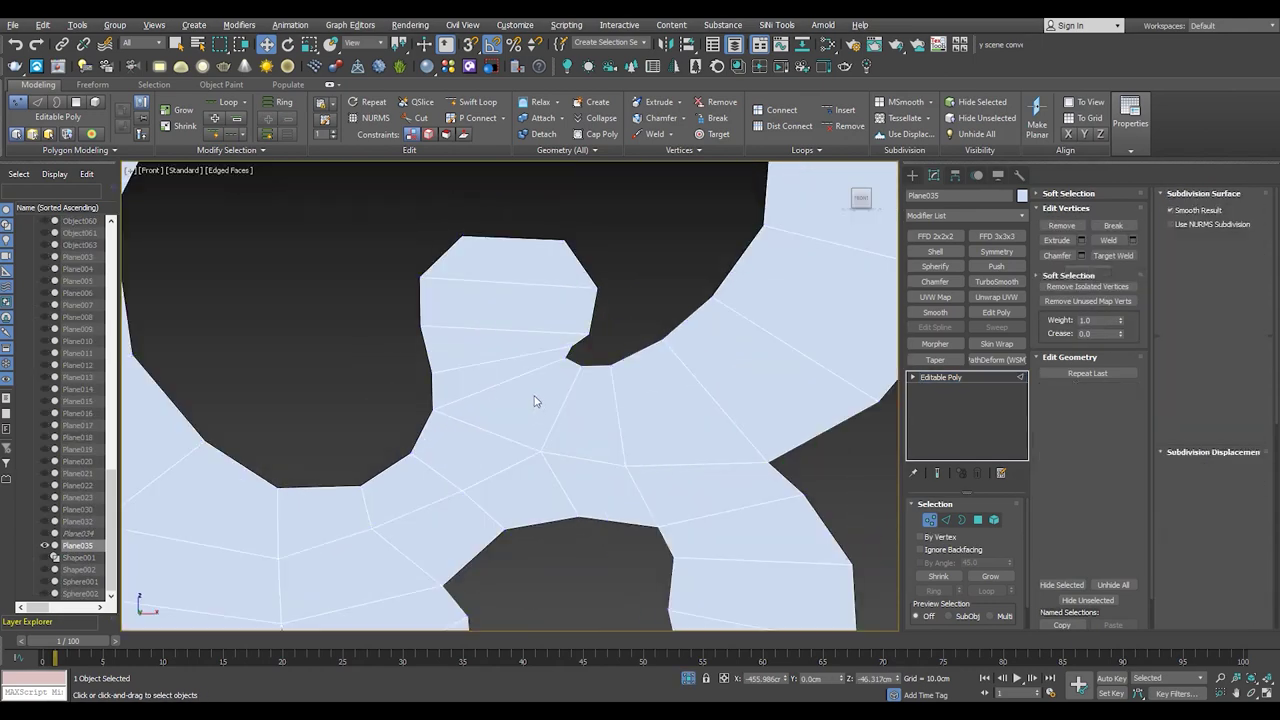
- Refine the central bump, selecting the edge loop beside the hole and the bump's top vertex
key("2")
scroll(570, 368, "up", 2)
key("1")
left_click(566, 363)
scroll(463, 400, "down", 3)
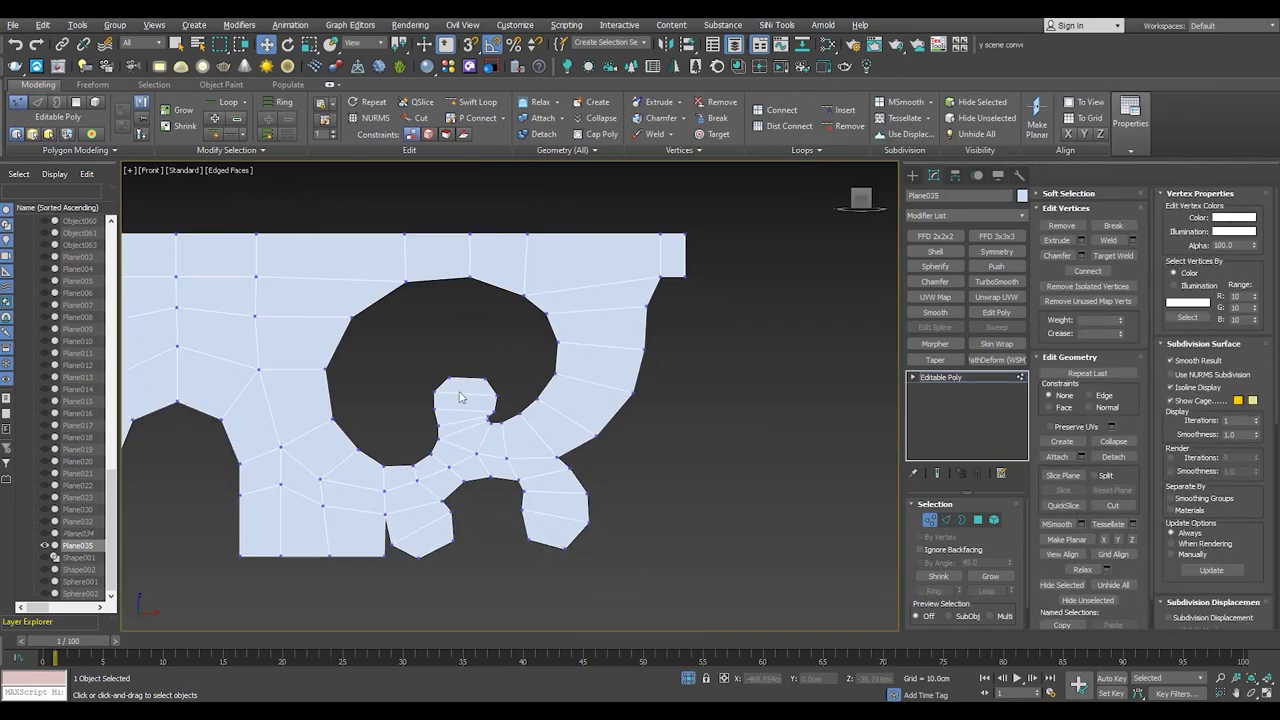
key("2")
scroll(466, 423, "up", 2)
double_click(466, 423)
scroll(457, 409, "down", 2)
scroll(465, 421, "down", 2)
scroll(465, 420, "up", 4)
key("1")
left_click(467, 383)
scroll(376, 472, "up", 3)
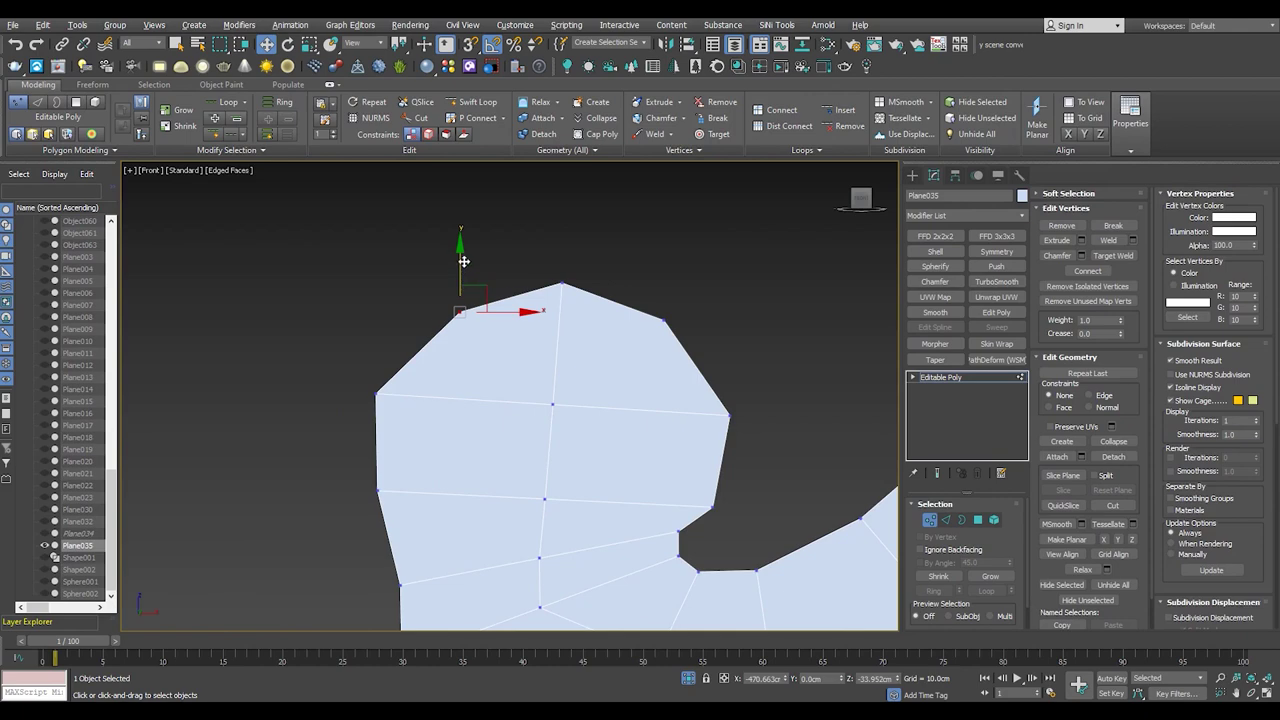
scroll(603, 380, "down", 3)
scroll(603, 400, "down", 2)
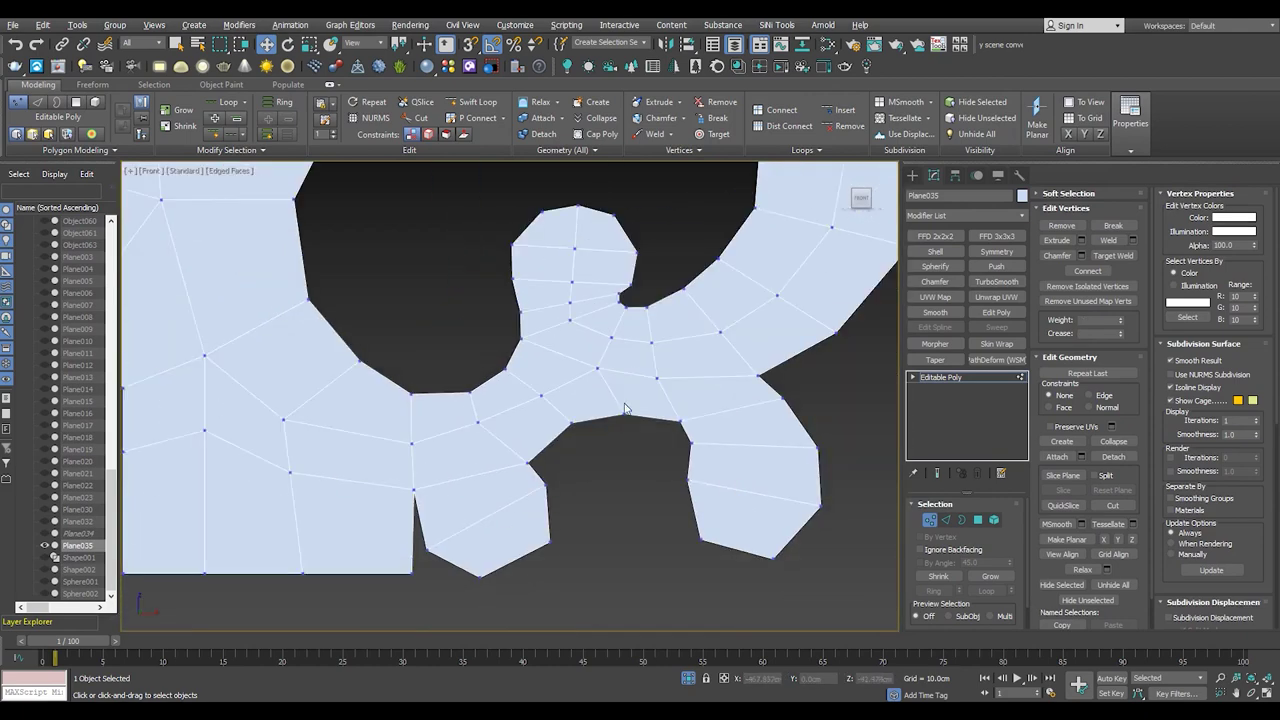
- Select the edge loop across the bracket's arm and review its vertices
key("2")
left_click_drag(746, 527, 733, 586)
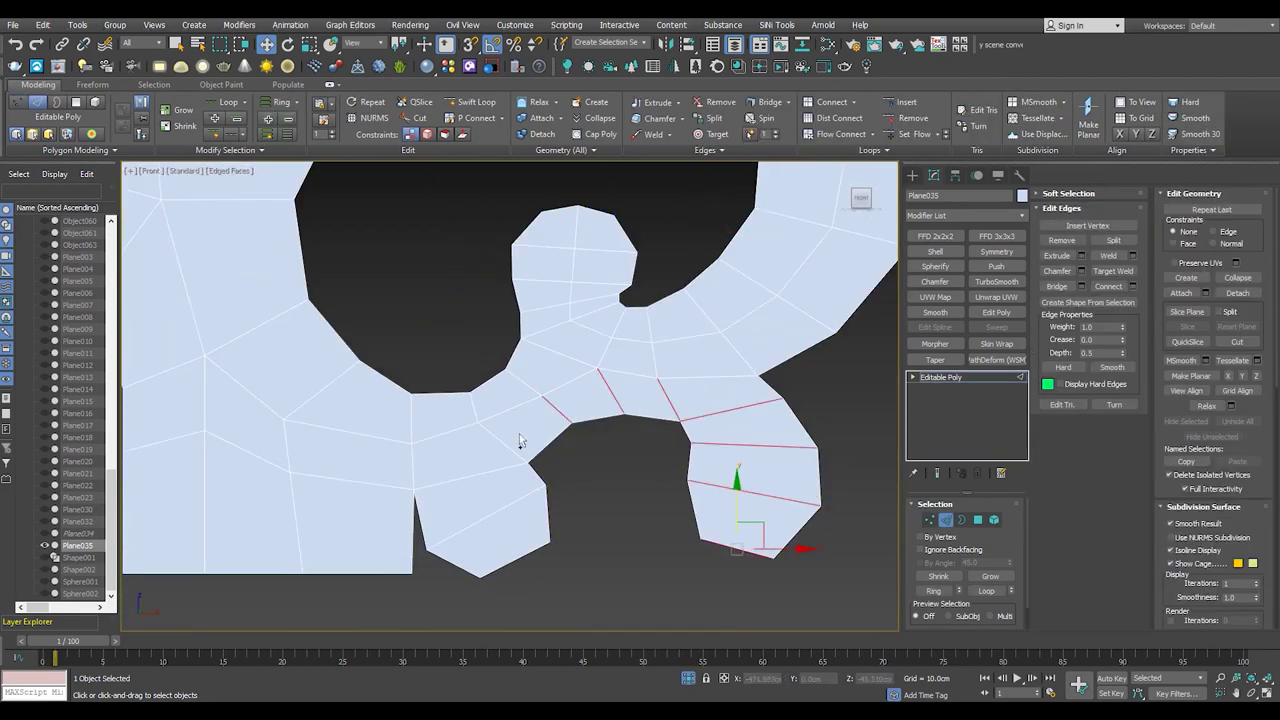
double_click(510, 565)
scroll(566, 487, "up", 2)
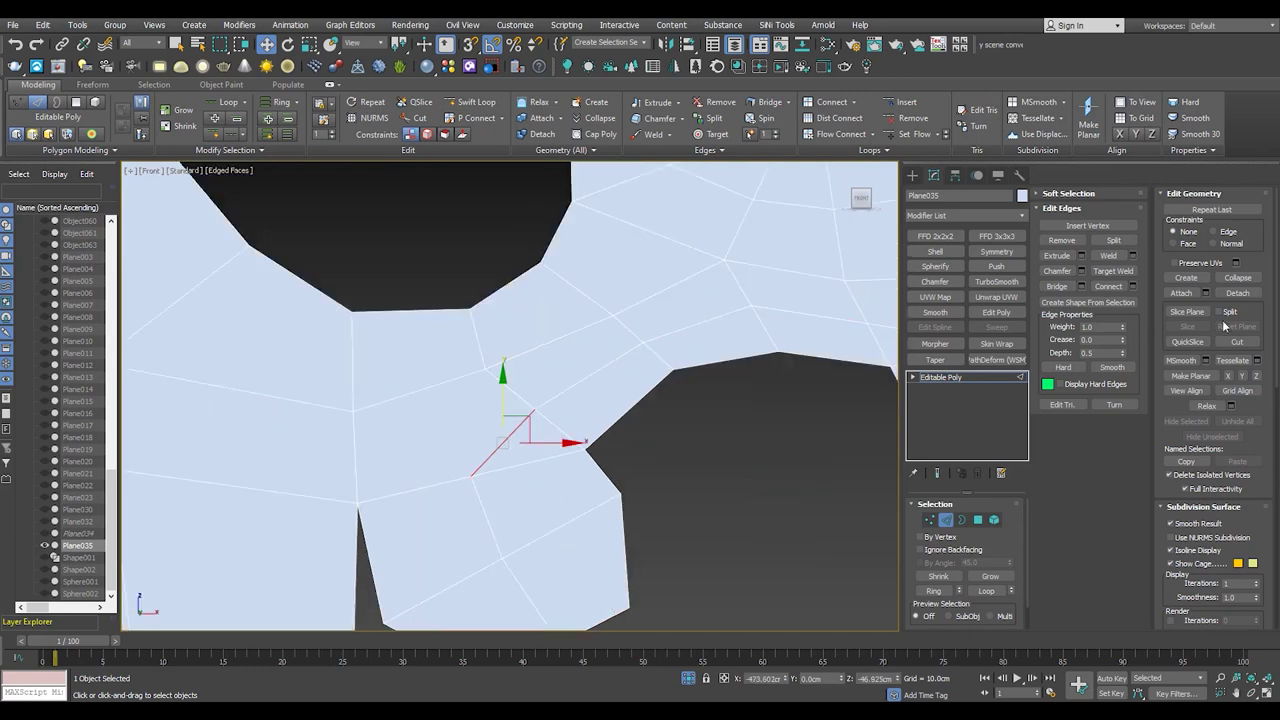
scroll(611, 360, "down", 2)
scroll(617, 420, "down", 2)
scroll(660, 397, "up", 4)
key("1")
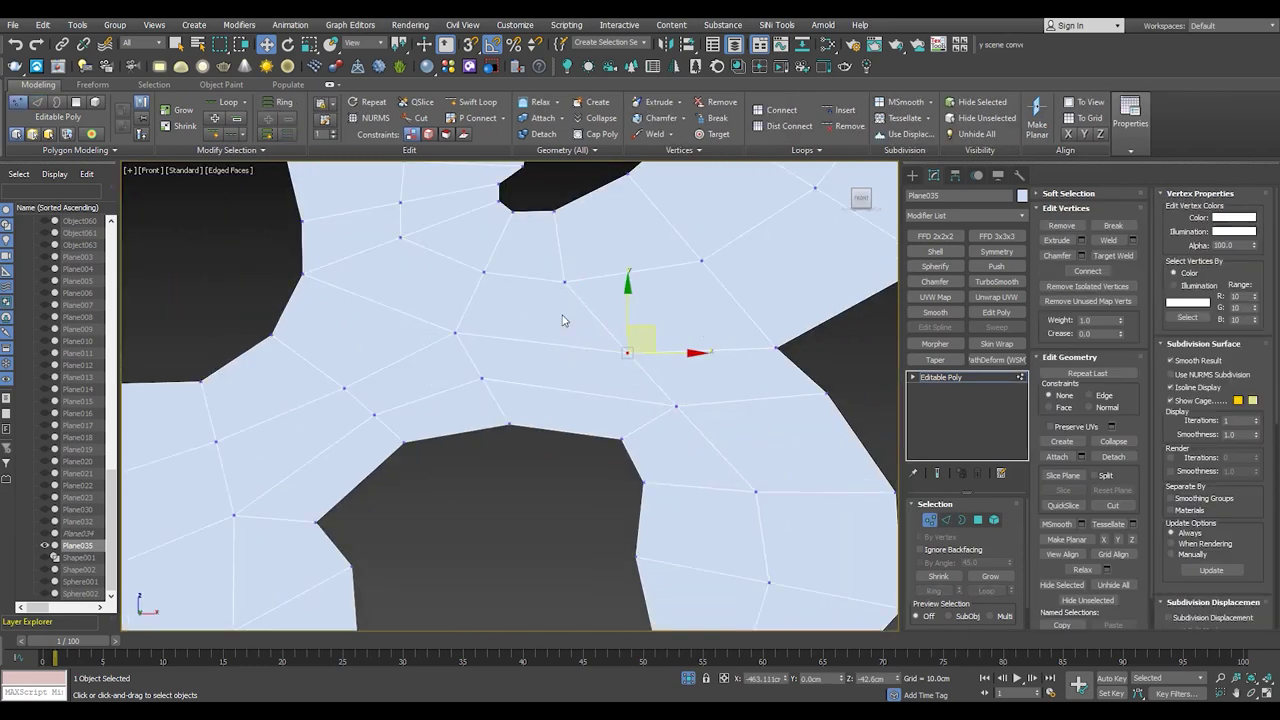
scroll(680, 370, "down", 2)
scroll(606, 409, "up", 3)
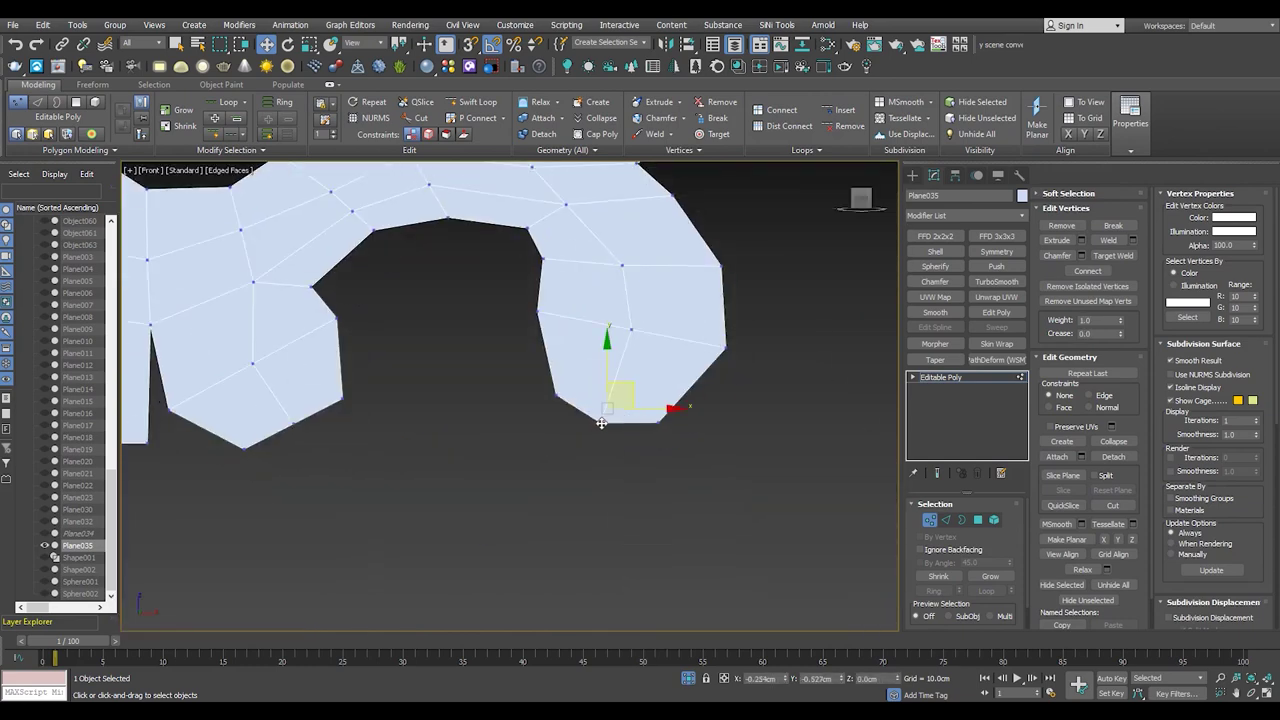
scroll(663, 366, "up", 2)
scroll(553, 424, "up", 1)
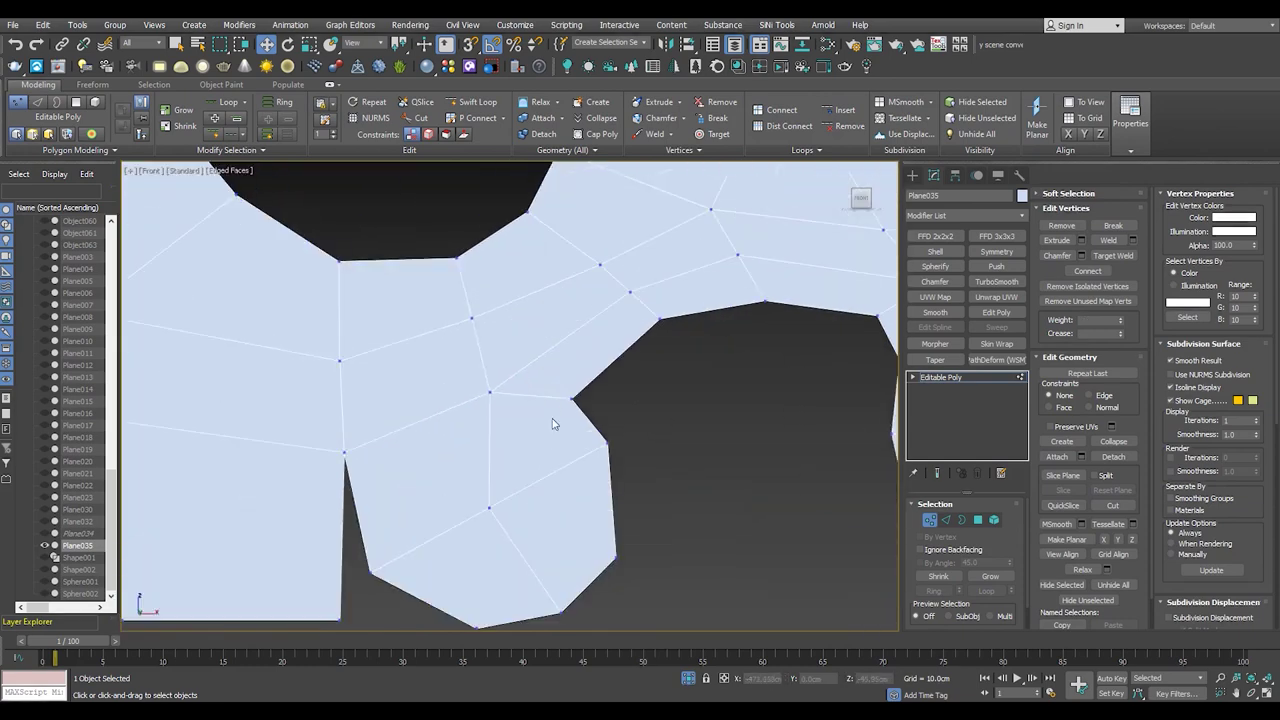
scroll(660, 446, "down", 2)
scroll(654, 433, "down", 1)
scroll(647, 420, "down", 2)
- Exit sub-object editing and frame the bracket in the perspective view
key("p")
key("z")
scroll(700, 440, "up", 2)
scroll(741, 436, "up", 2)
key("1")
scroll(741, 436, "down", 5)
scroll(474, 457, "up", 4)
scroll(490, 436, "down", 1)
scroll(490, 436, "up", 2)
- Unhide the other scene objects and select Plane034 in the scene list
middle_click_drag(490, 436, 363, 565, "alt")
middle_click_drag(400, 449, 412, 455, "alt")
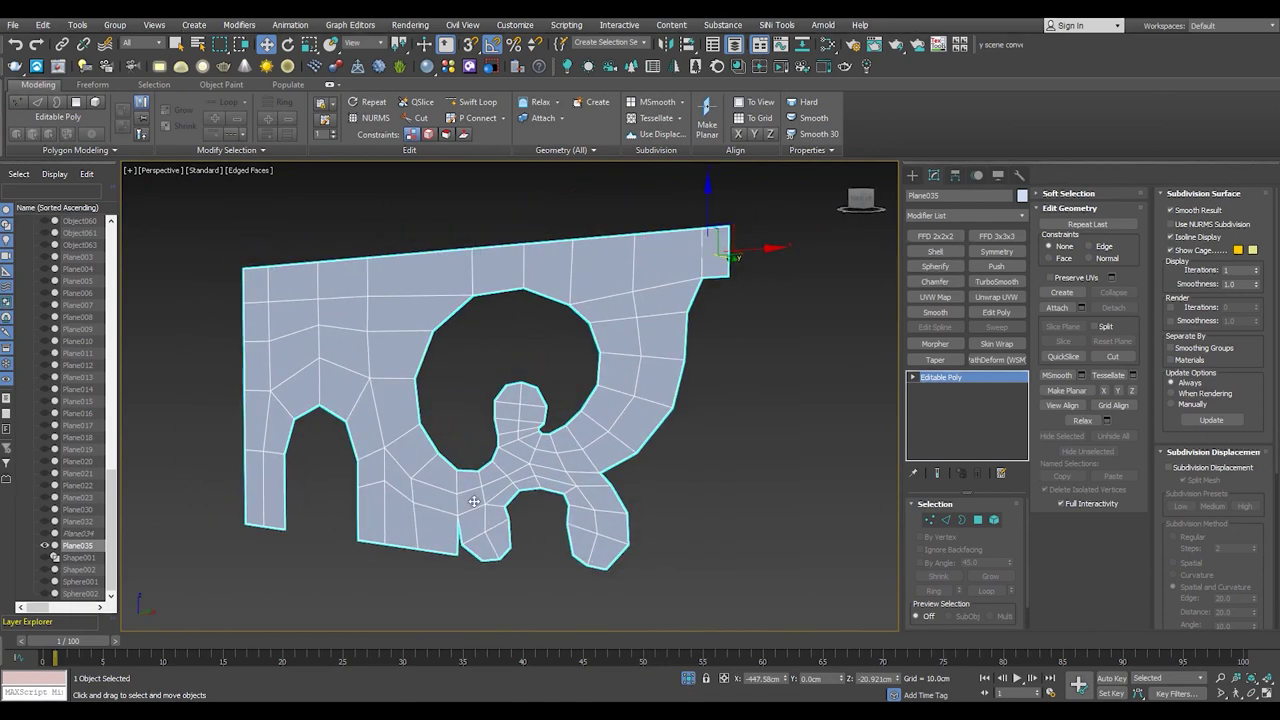
left_click(688, 679)
right_click(338, 505)
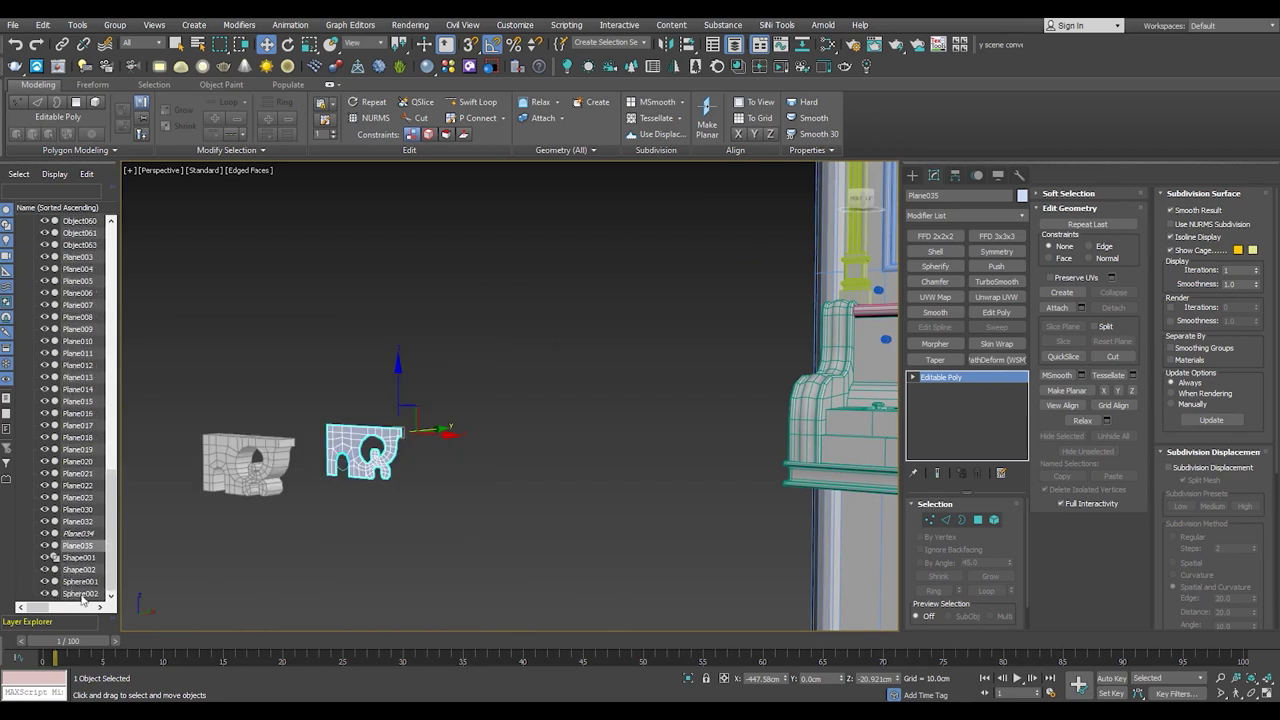
left_click_drag(112, 452, 126, 246)
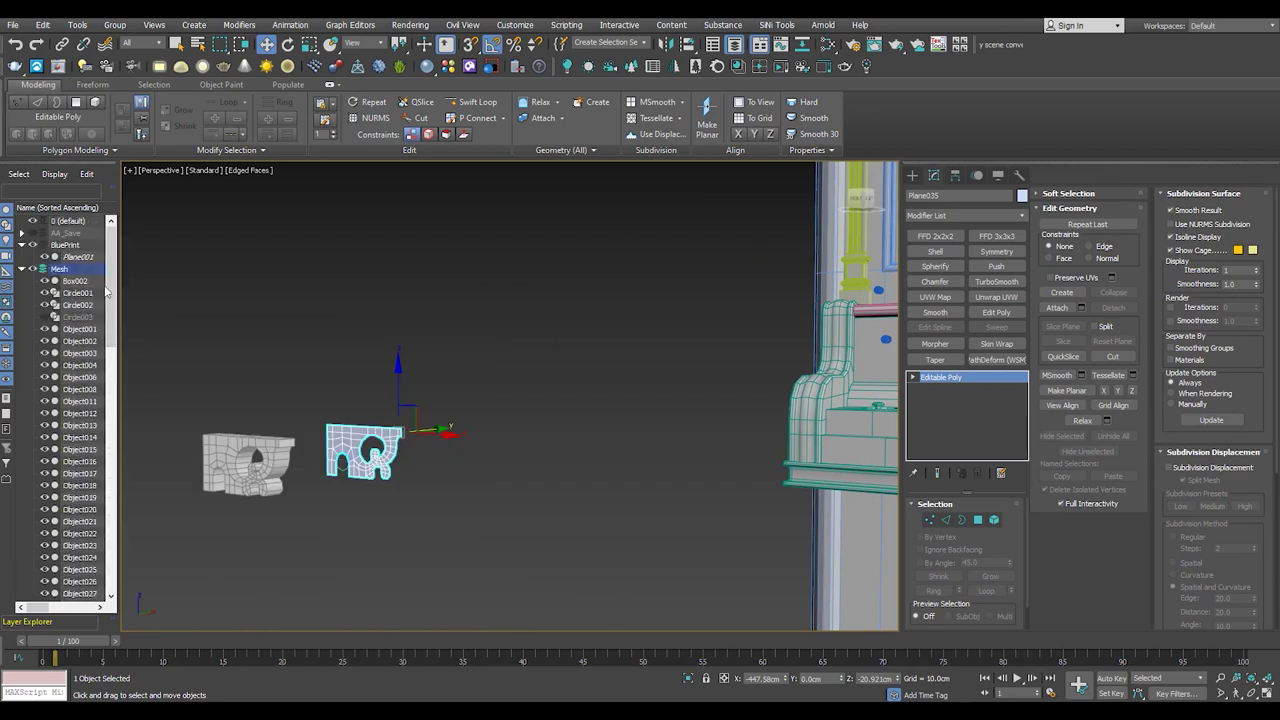
mouse_move(40, 612)
left_mouse_down()
mouse_move(68, 612)
mouse_move(40, 612)
left_mouse_up()
scroll(37, 568, "right", 3)
scroll(35, 565, "down", 5)
scroll(37, 568, "down", 5)
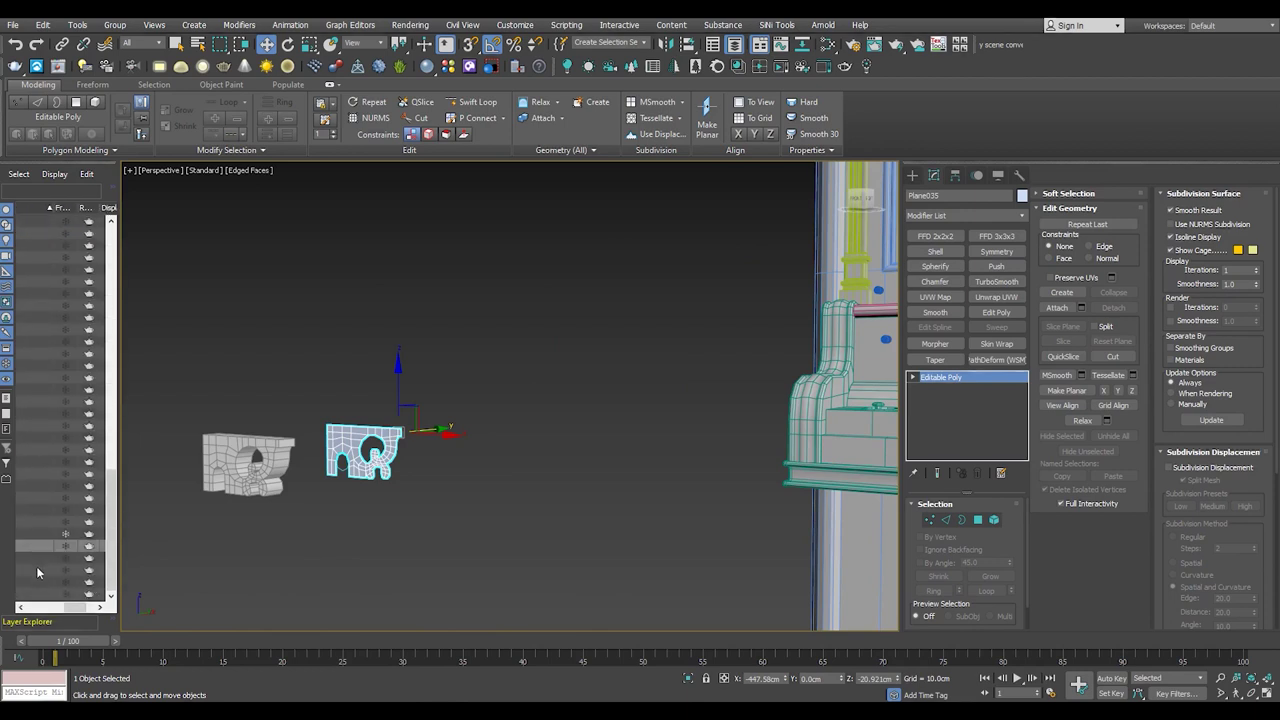
left_click(48, 569)
left_click_drag(76, 607, 38, 607)
middle_click_drag(248, 467, 278, 467)
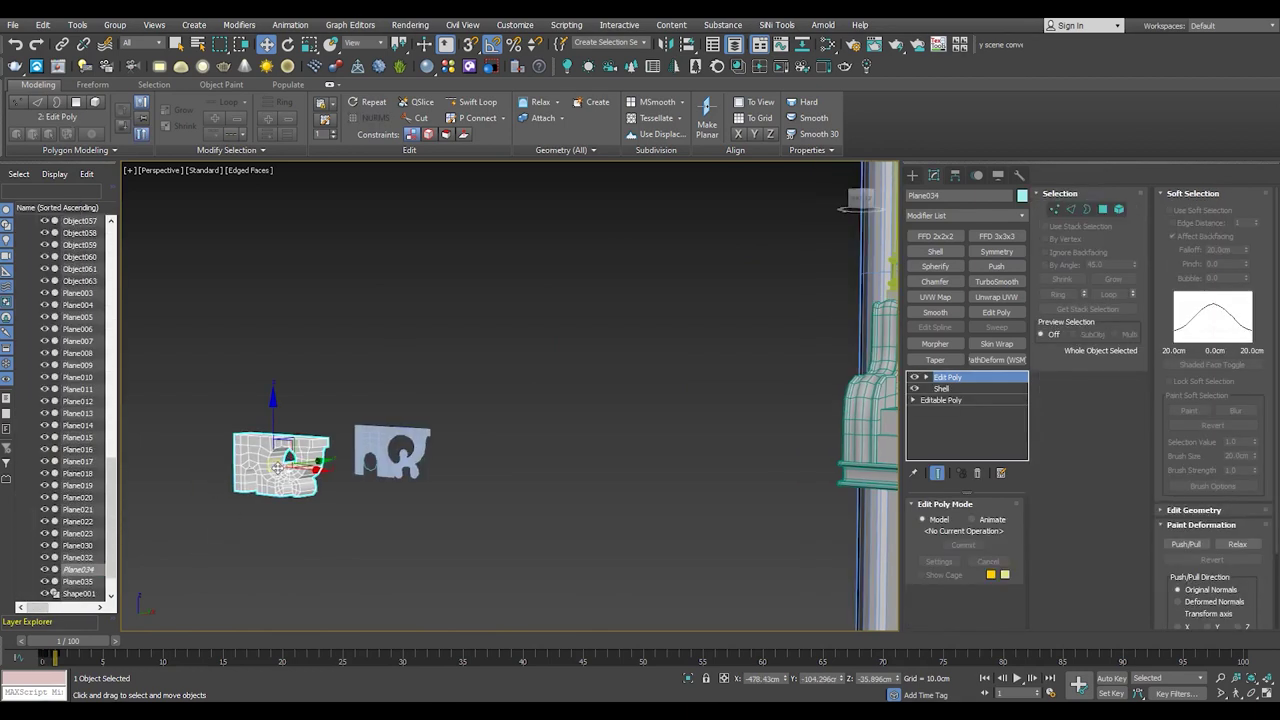
- Hide the circle shape and select the carved plane piece with the whole piano visible
key("alt+q")
left_click(350, 463)
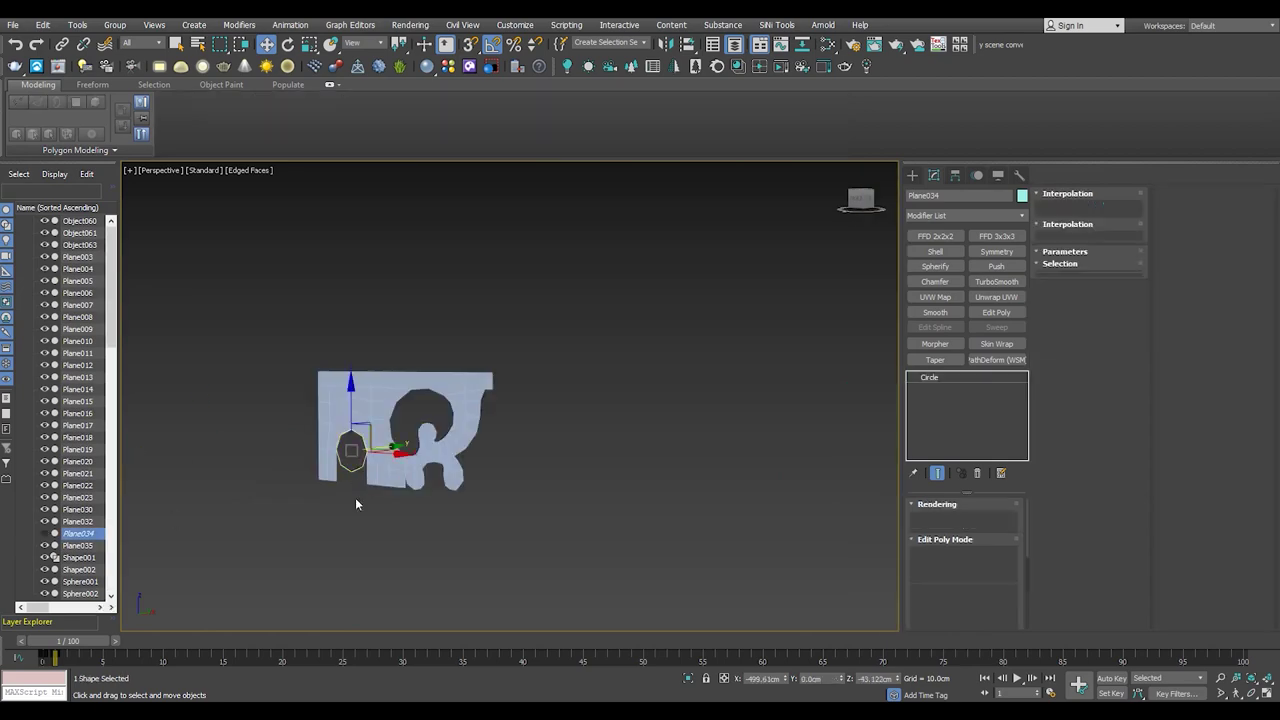
left_click(52, 305)
left_click(400, 420)
key("alt+q")
- Rotate the carved piece so it stands upright
key("e")
scroll(369, 500, "up", 3)
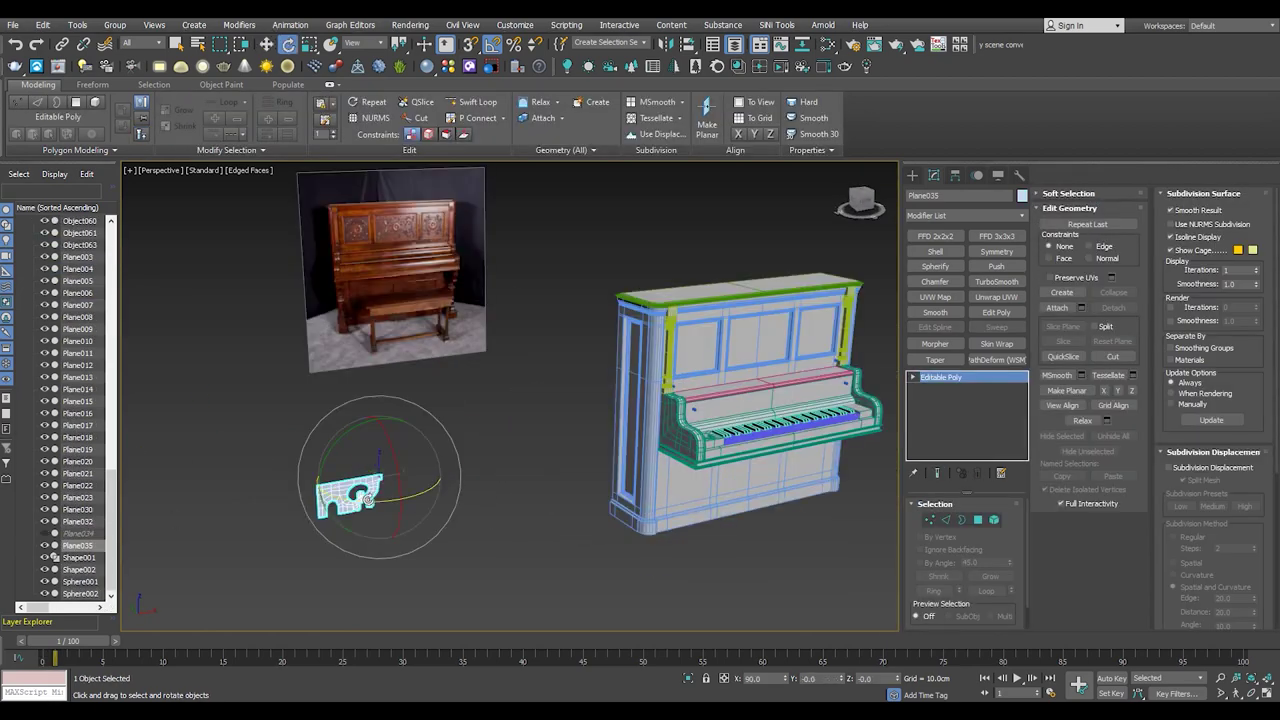
left_click(934, 175)
scroll(423, 491, "up", 2)
mouse_move(423, 491)
left_mouse_down()
mouse_move(178, 558)
mouse_move(200, 600)
left_mouse_up()
- Move the piece against the piano's side in the maximized Left view
key("w")
scroll(300, 520, "down", 3)
key("alt+w")
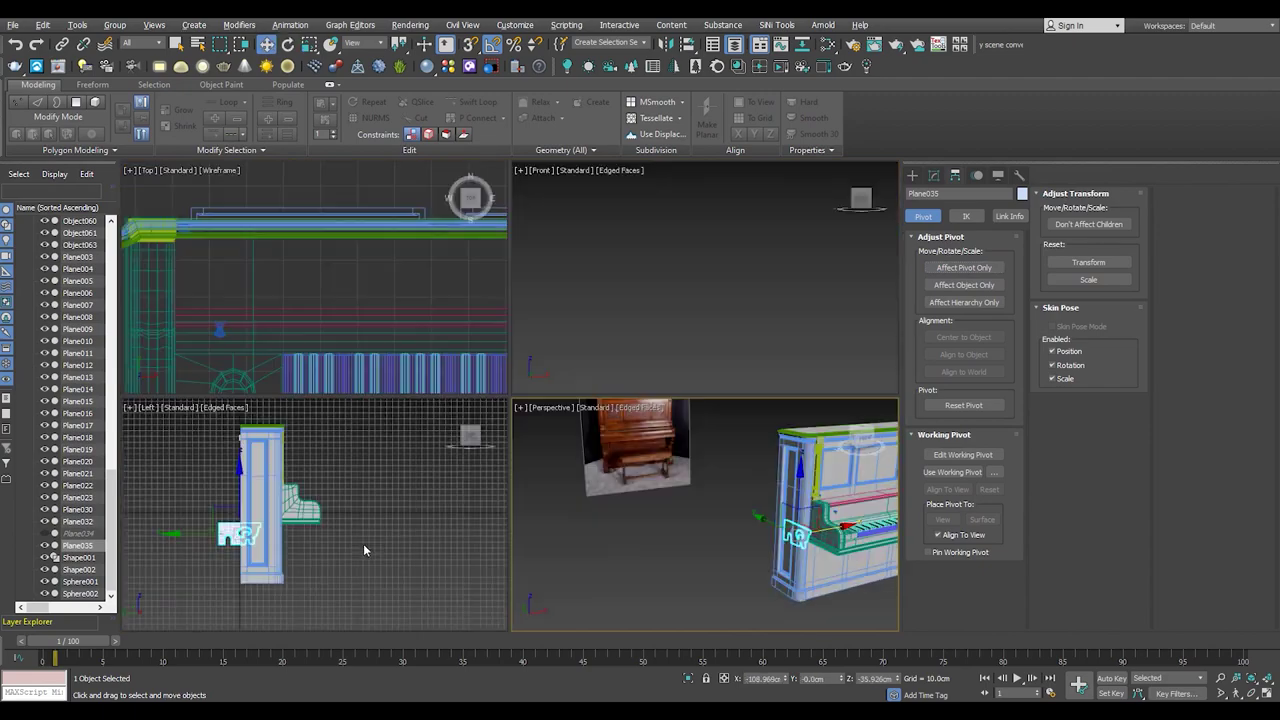
key("alt+w")
left_click_drag(300, 471, 515, 470)
- Check the piece's fit under the keybed from the perspective view
key("alt+w")
key("alt+w")
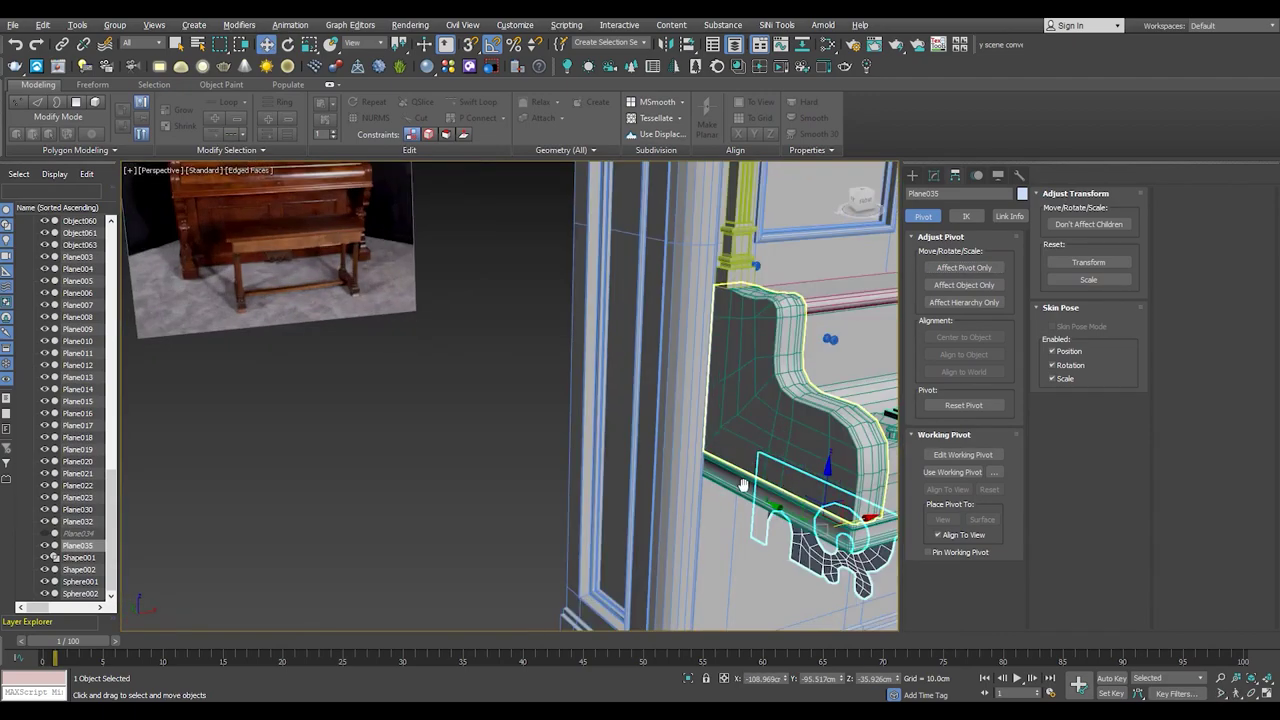
middle_click_drag(682, 558, 679, 583, "alt")
scroll(679, 583, "up", 3)
scroll(622, 492, "up", 2)
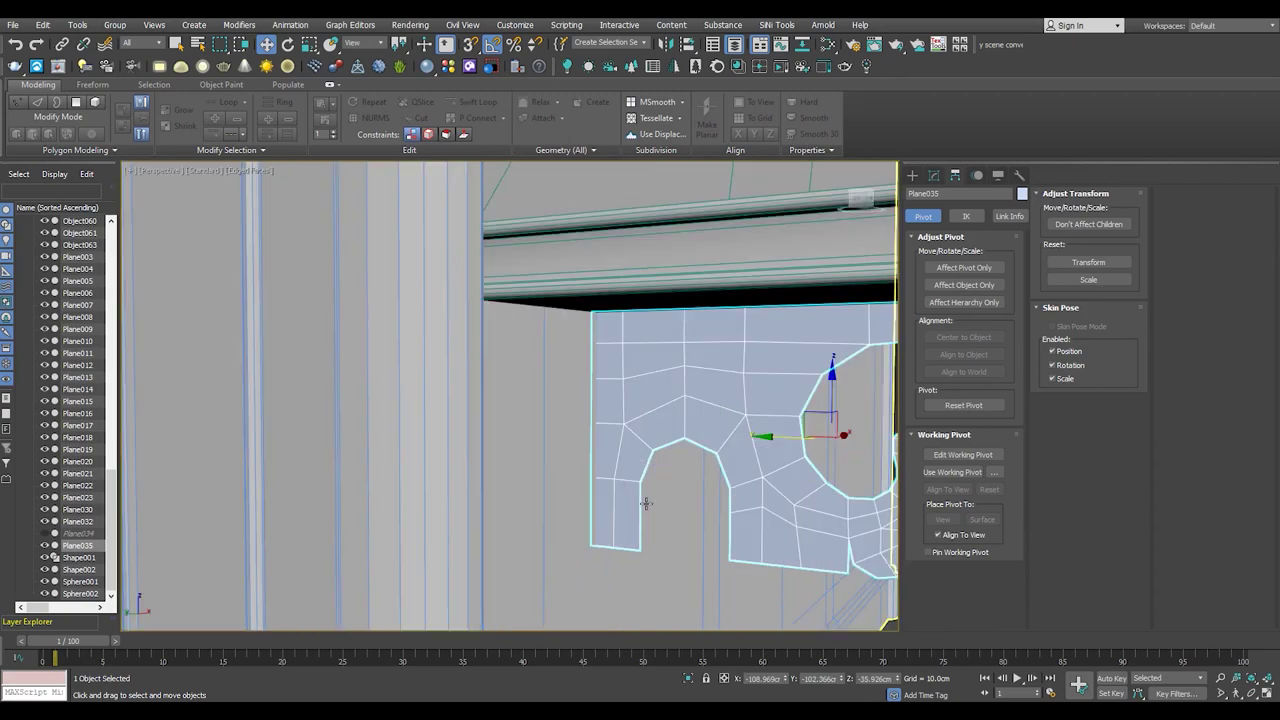
scroll(622, 492, "down", 5)
mouse_move(700, 470)
middle_mouse_down("alt")
mouse_move(566, 463)
mouse_move(584, 445)
mouse_move(634, 511)
mouse_move(609, 473)
mouse_move(600, 480)
mouse_move(700, 460)
middle_mouse_up("alt")
scroll(566, 463, "up", 5)
scroll(634, 511, "up", 2)
left_click(933, 175)
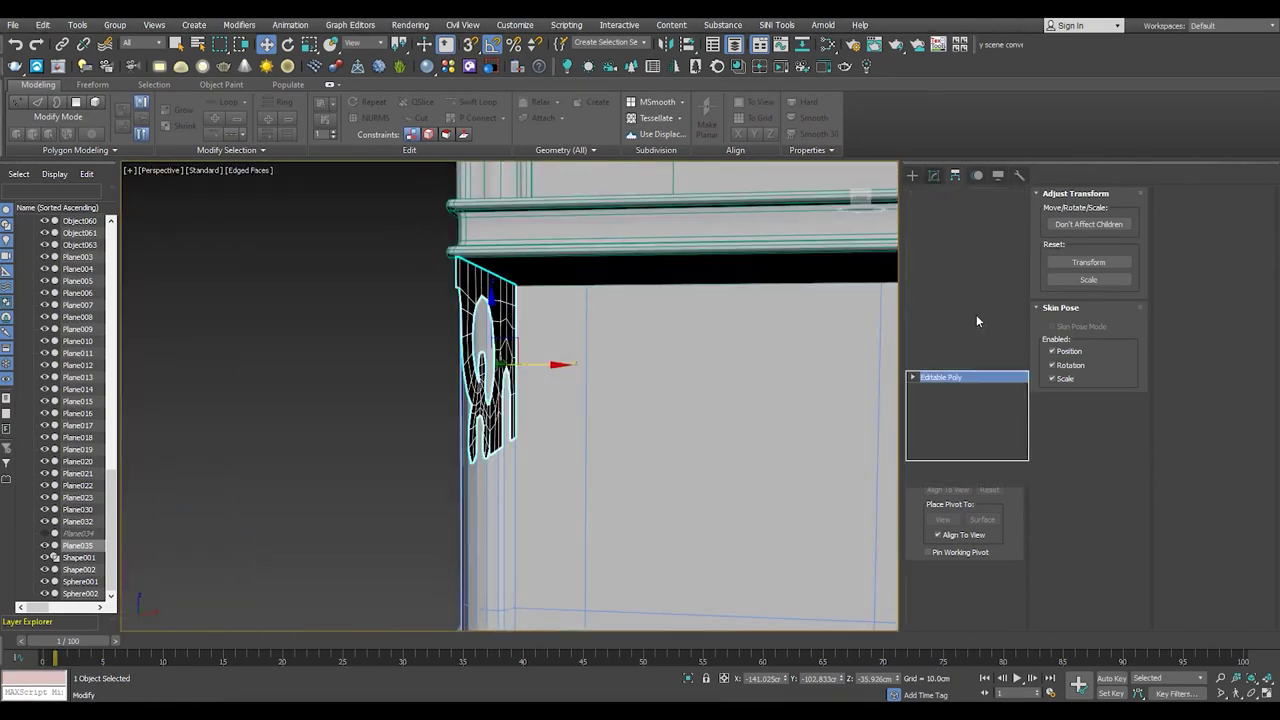
- Add a 12 cm Shell to Plane035 and check the thickened bracket in the front view
left_click(936, 251)
key("f")
scroll(624, 344, "up", 3)
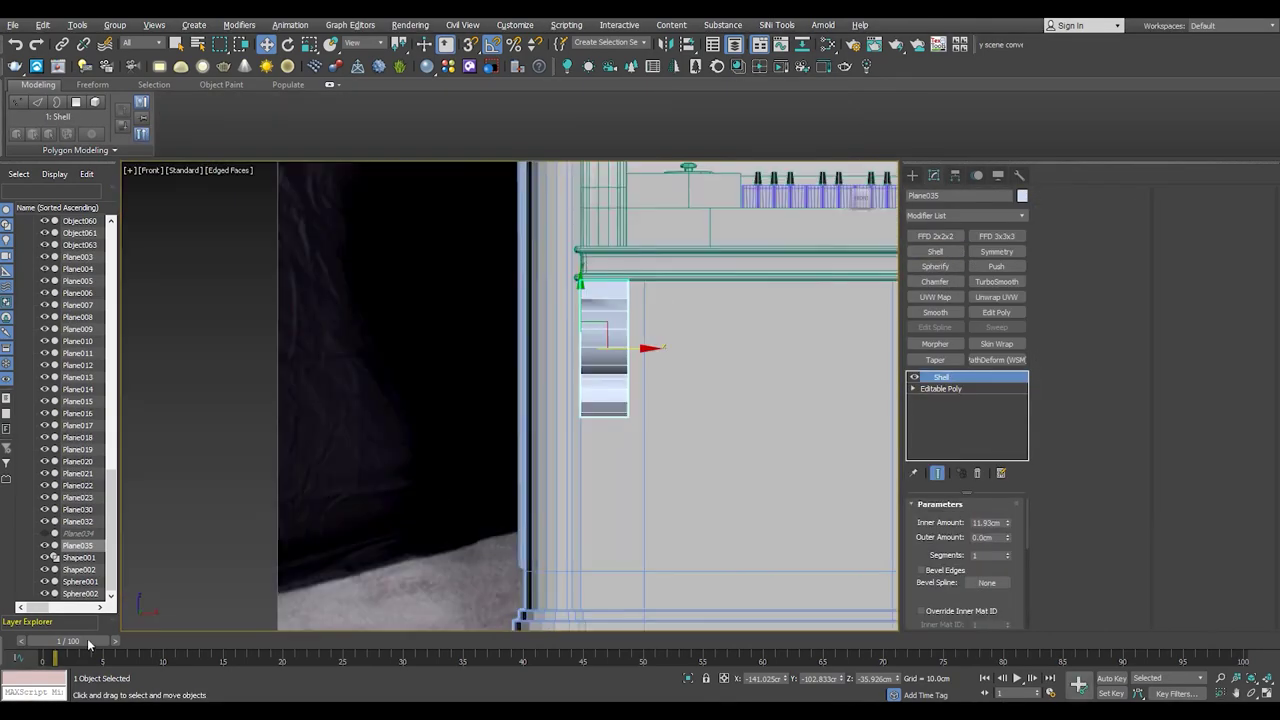
scroll(624, 344, "up", 2)
key("F4")
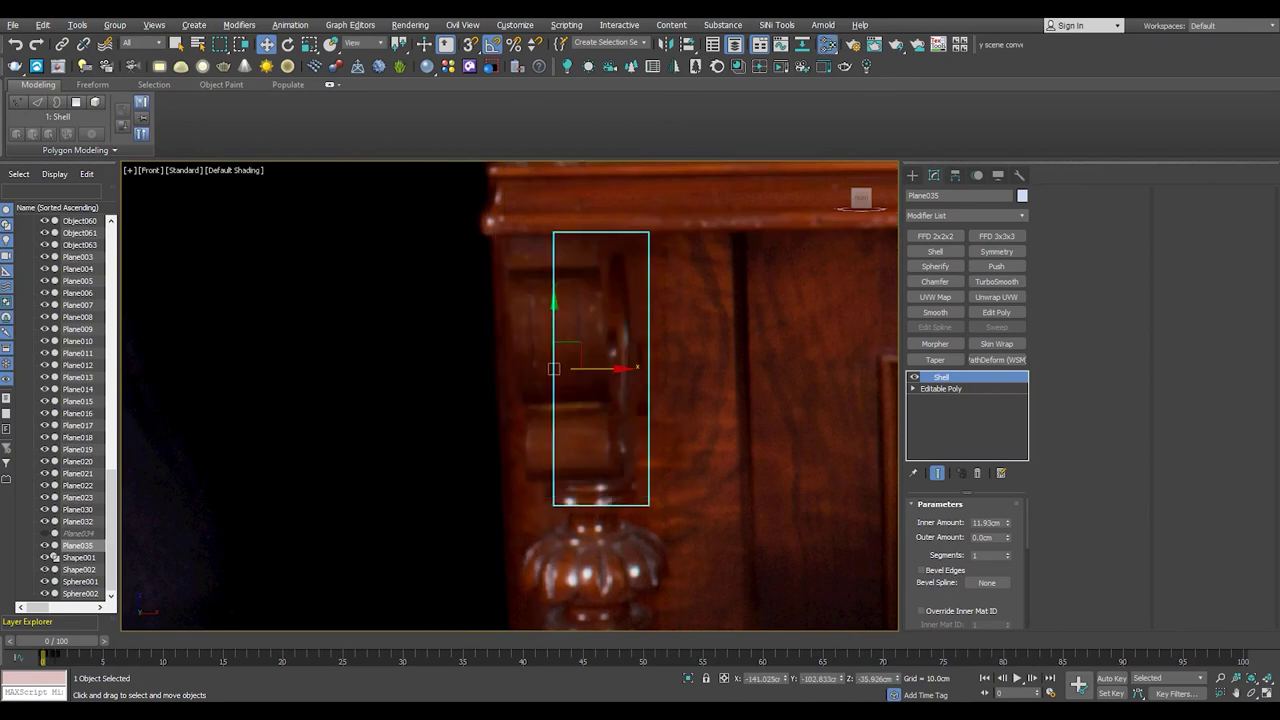
scroll(527, 319, "up", 2)
key("F4")
middle_click_drag(601, 391, 563, 391)
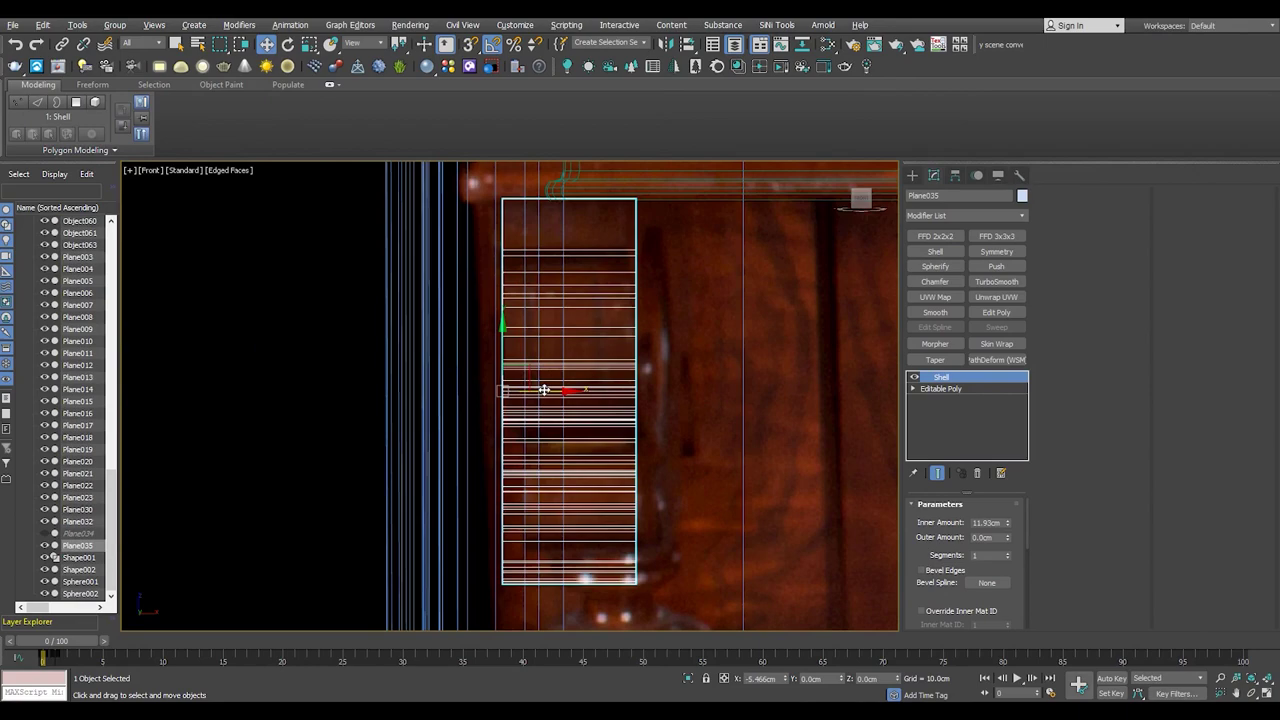
key("F3")
scroll(572, 432, "down", 3)
key("F3")
key("z")
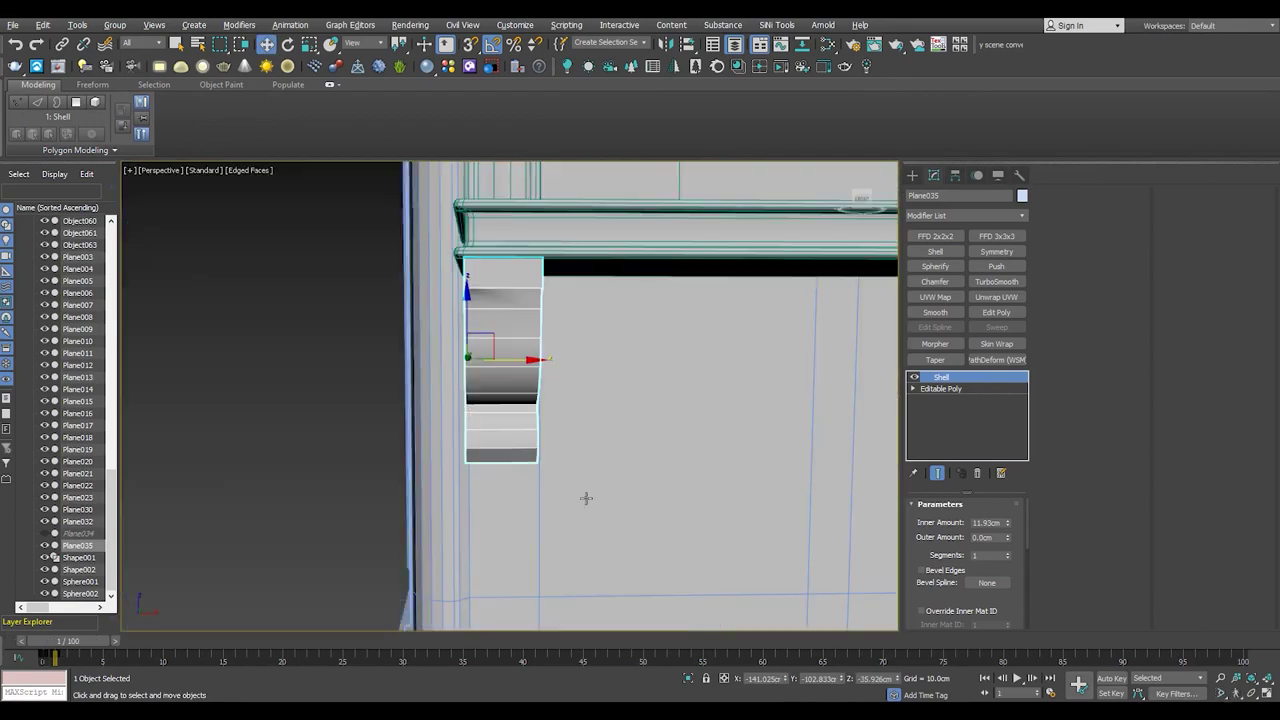
- Review the solid bracket in perspective, then add an Edit Poly modifier above the Shell
key("p")
mouse_move(585, 497)
middle_mouse_down("alt")
mouse_move(512, 414)
mouse_move(540, 380)
mouse_move(491, 455)
mouse_move(560, 430)
middle_mouse_up("alt")
scroll(523, 403, "down", 5)
scroll(540, 380, "up", 3)
scroll(491, 455, "down", 2)
scroll(491, 455, "up", 3)
scroll(510, 440, "down", 3)
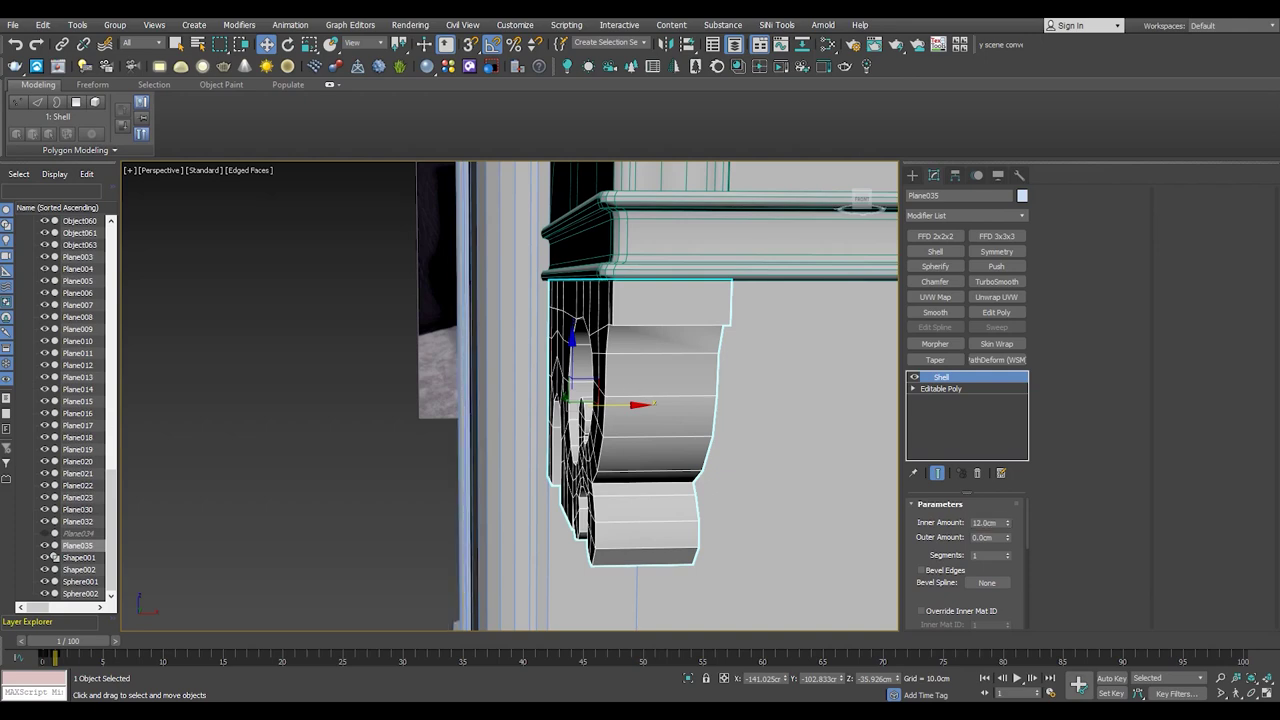
mouse_move(588, 425)
middle_mouse_down("alt")
mouse_move(570, 315)
mouse_move(566, 350)
mouse_move(575, 303)
middle_mouse_up("alt")
scroll(575, 340, "down", 3)
key("F4")
key("F4")
scroll(566, 356, "up", 3)
left_click(996, 312)
- Chamfer a bracket edge at 2.908 cm with 3 segments on the Edit Poly layer
key("2")
left_click(575, 303)
left_click(1082, 444)
left_click_drag(517, 443, 519, 437)
mouse_move(519, 437)
middle_mouse_down("alt")
mouse_move(597, 349)
mouse_move(571, 380)
middle_mouse_up("alt")
key("f")
key("l")
key("F3")
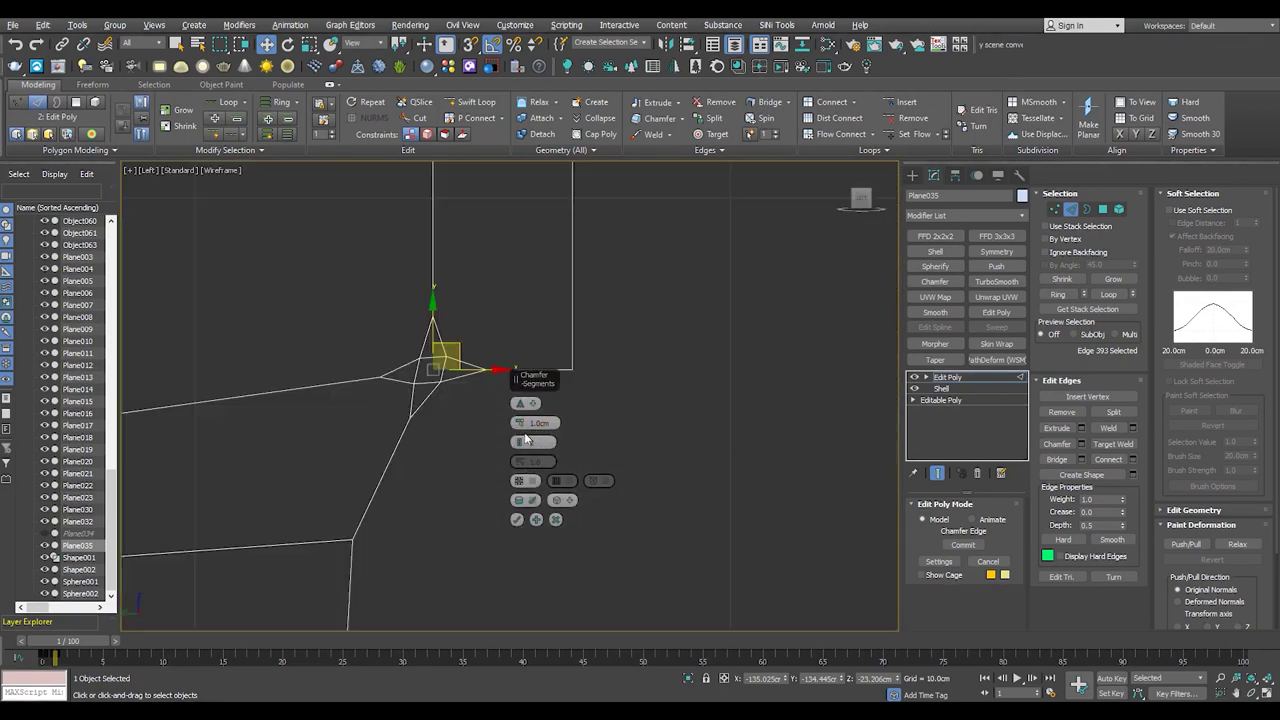
left_click_drag(518, 425, 518, 400)
left_click(519, 440)
- Discard the edge chamfer and chamfer the top corner vertex of the base mesh by 3.982 cm
left_click(517, 519)
key("1")
left_click_drag(250, 401, 384, 547)
key("ctrl+z")
key("ctrl+z")
key("ctrl+z")
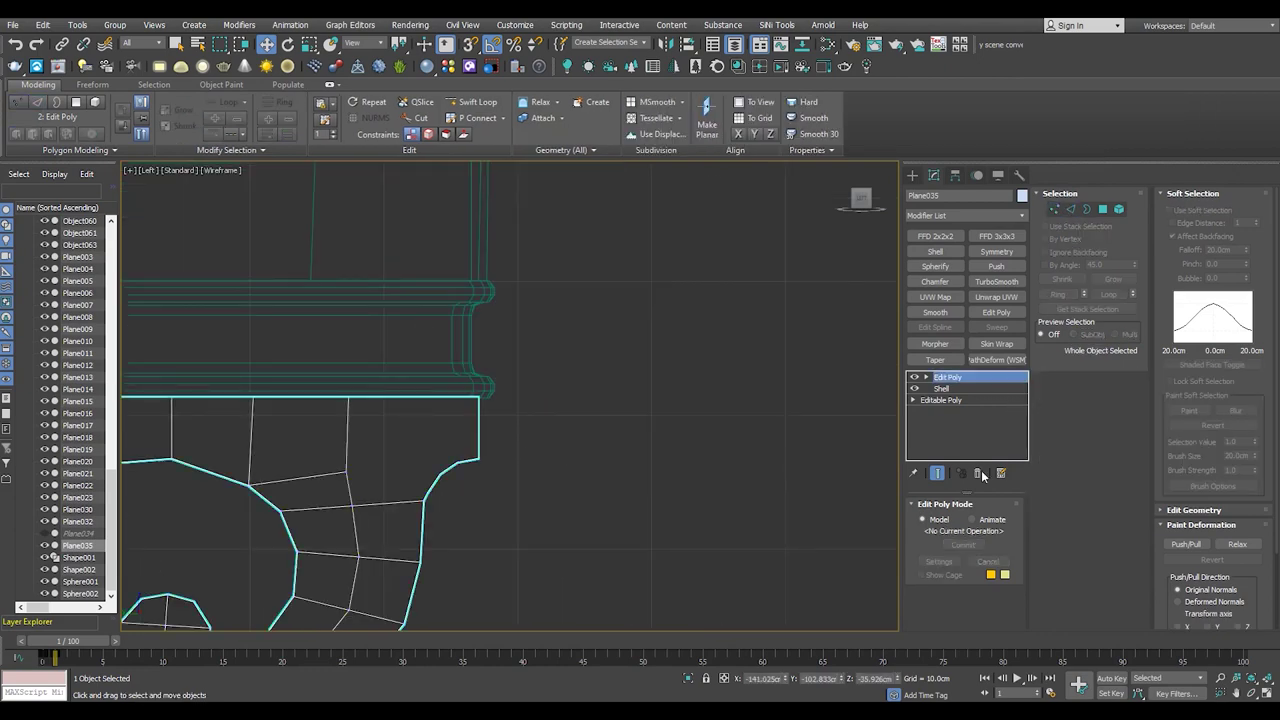
key("1")
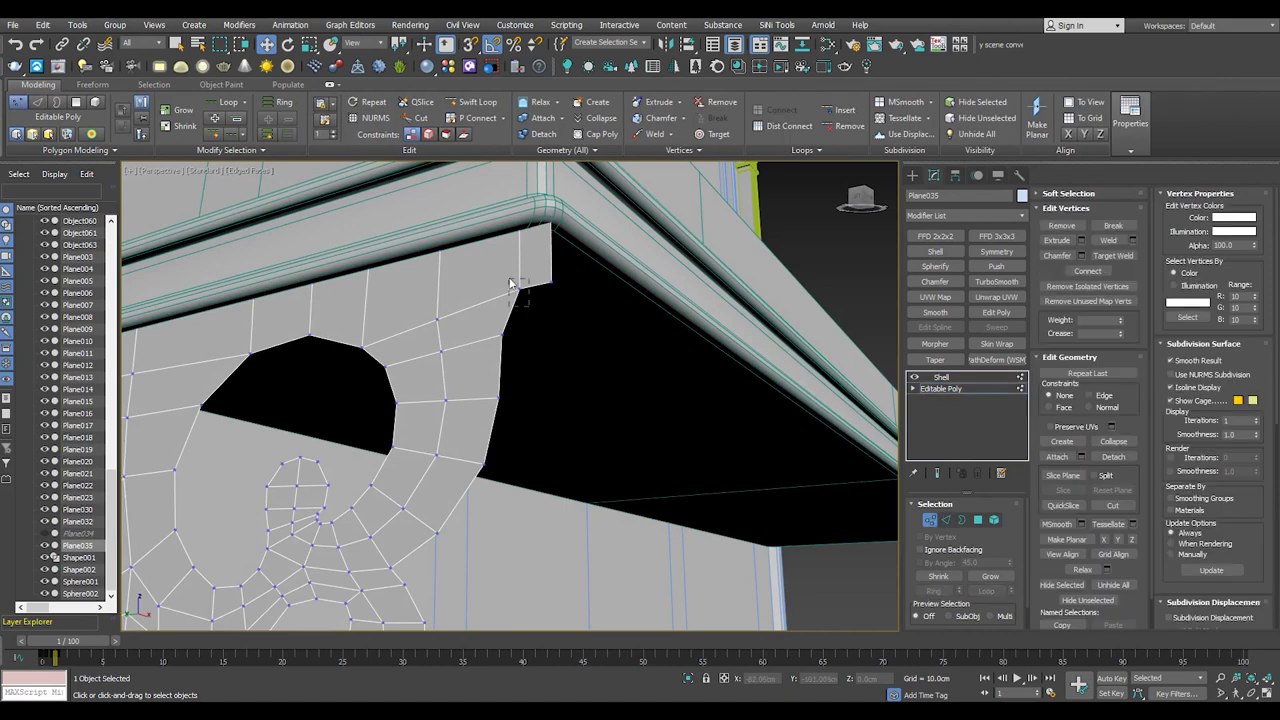
key("alt+w")
key("alt+w")
key("ctrl+shift+c")
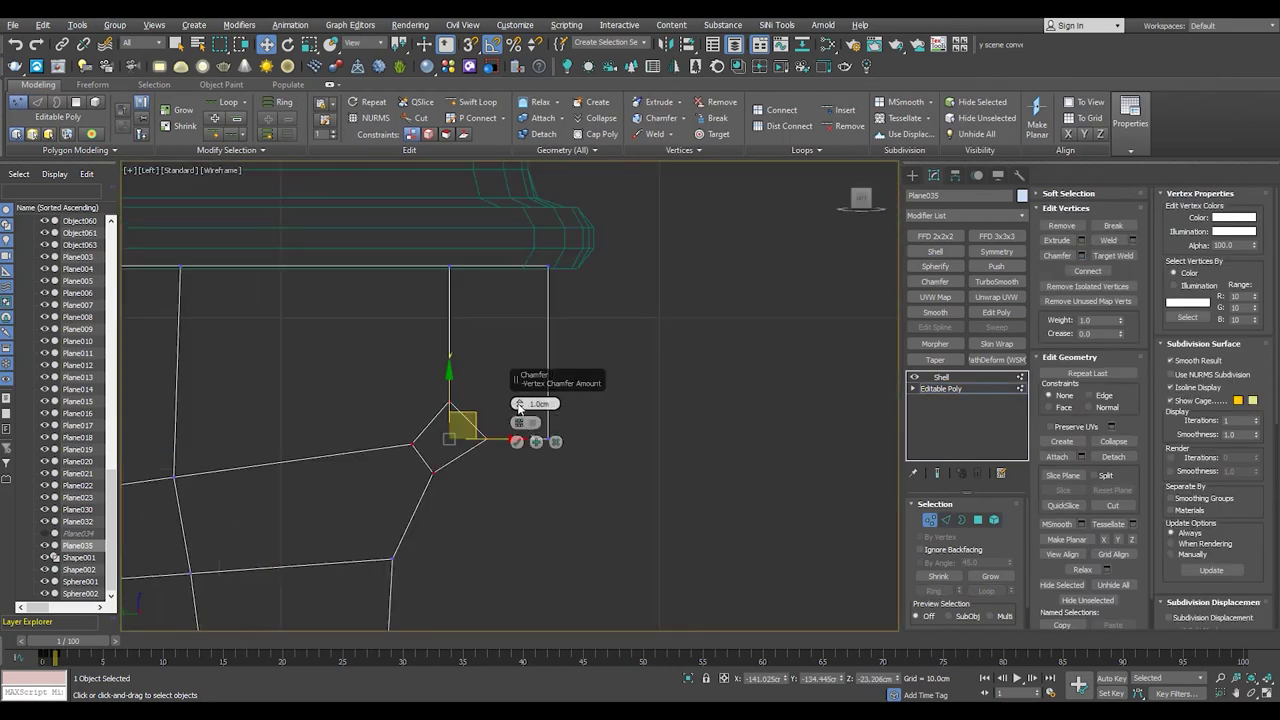
left_click_drag(525, 360, 463, 494)
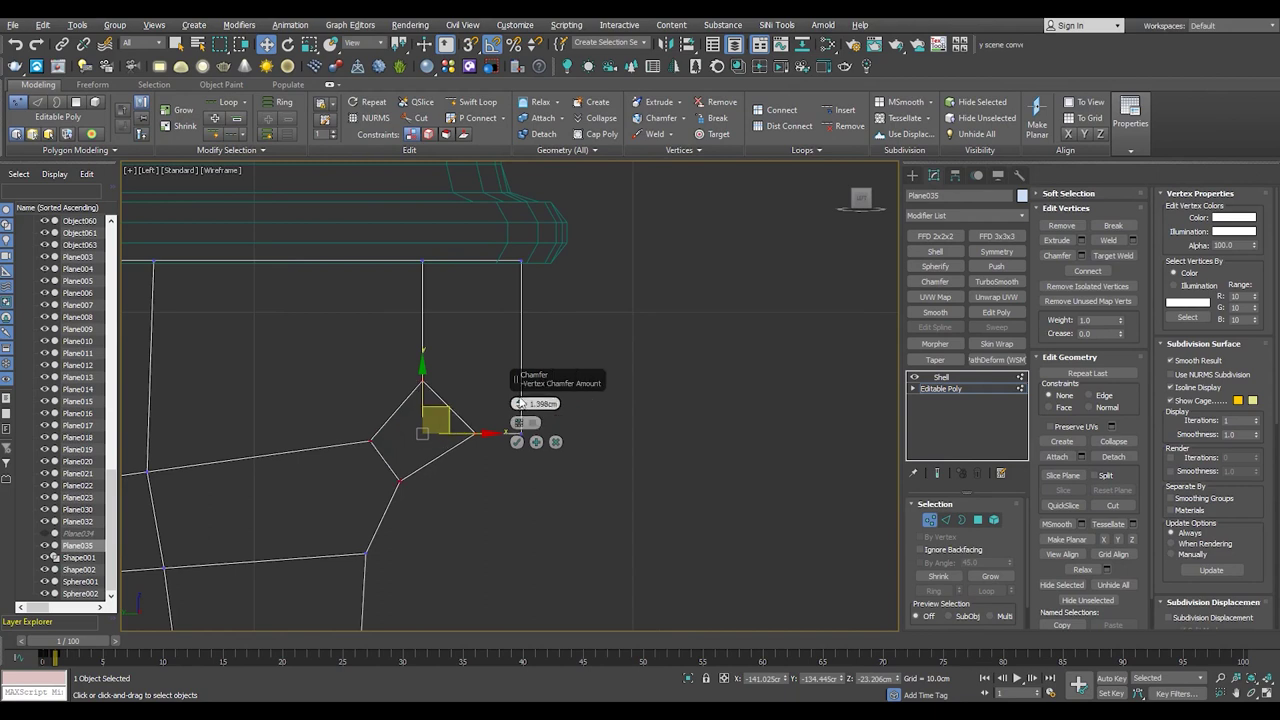
left_click(516, 441)
- Select and check the corner and lower intersection vertices, then clear the selection
scroll(491, 466, "up", 3)
scroll(427, 462, "down", 3)
scroll(437, 428, "up", 3)
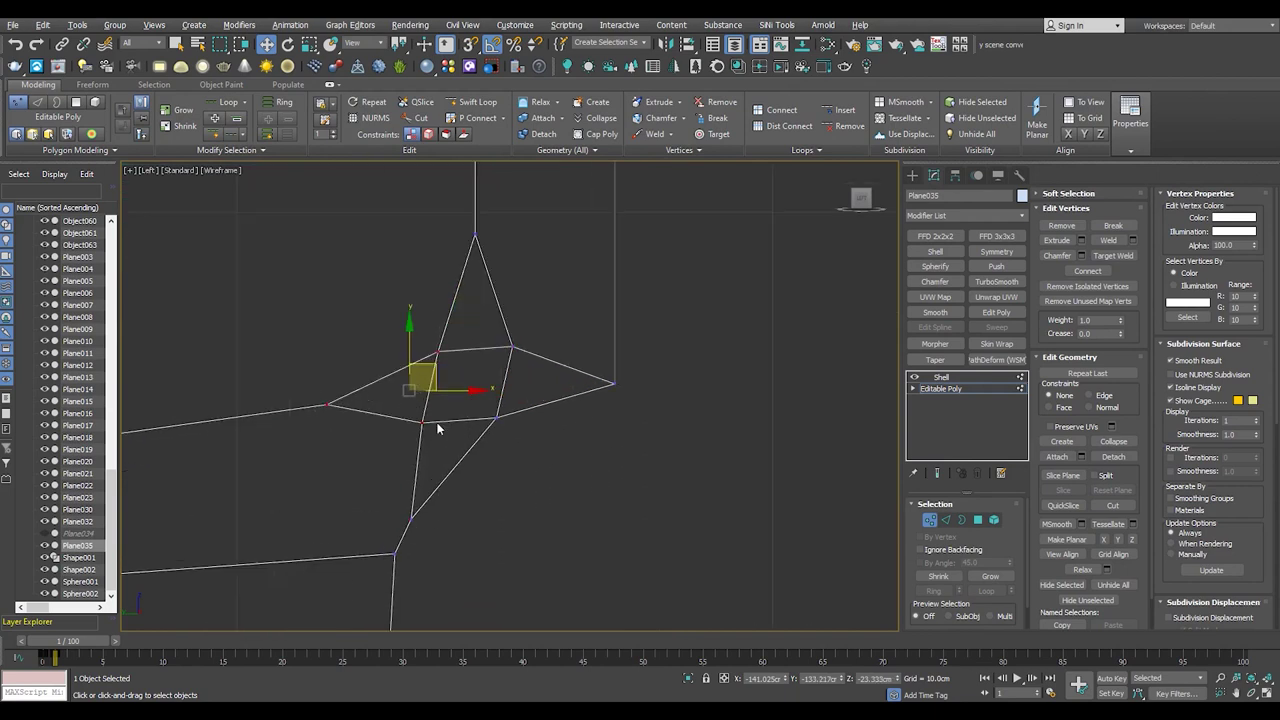
scroll(400, 357, "up", 4)
scroll(428, 474, "down", 2)
scroll(440, 410, "up", 2)
left_click(542, 398)
scroll(594, 466, "down", 2)
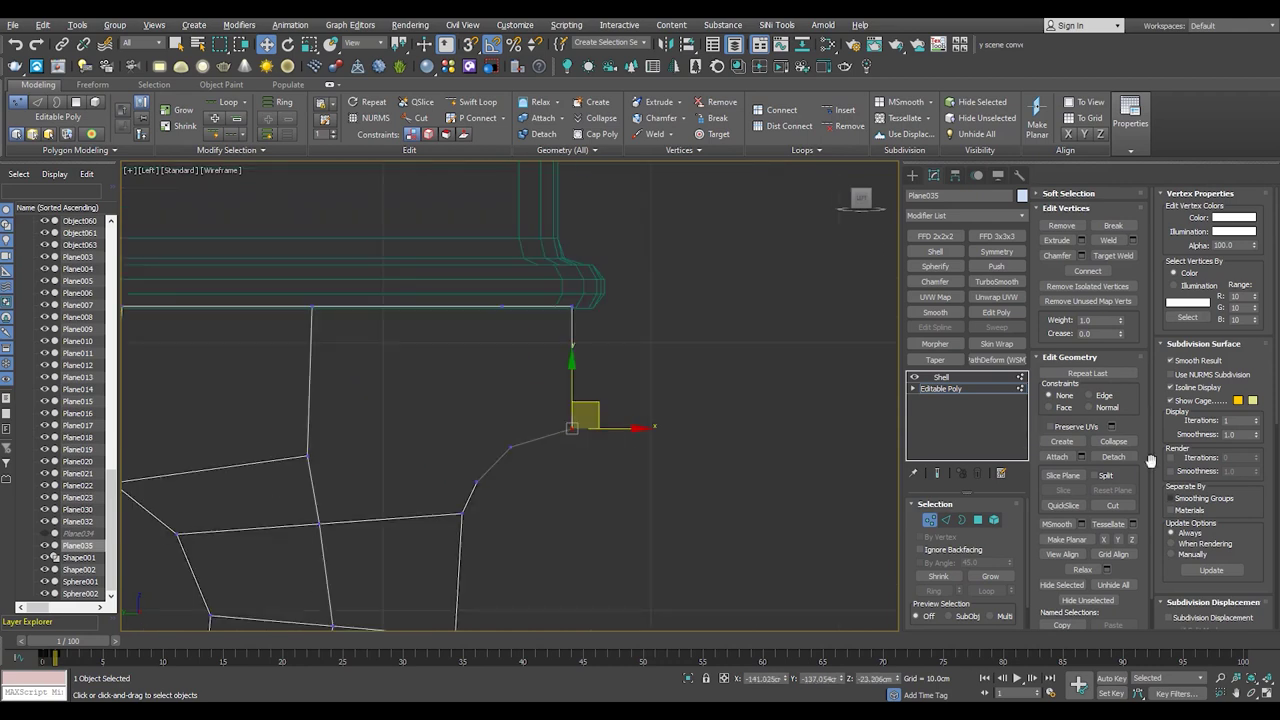
scroll(583, 460, "up", 2)
key("ctrl+z")
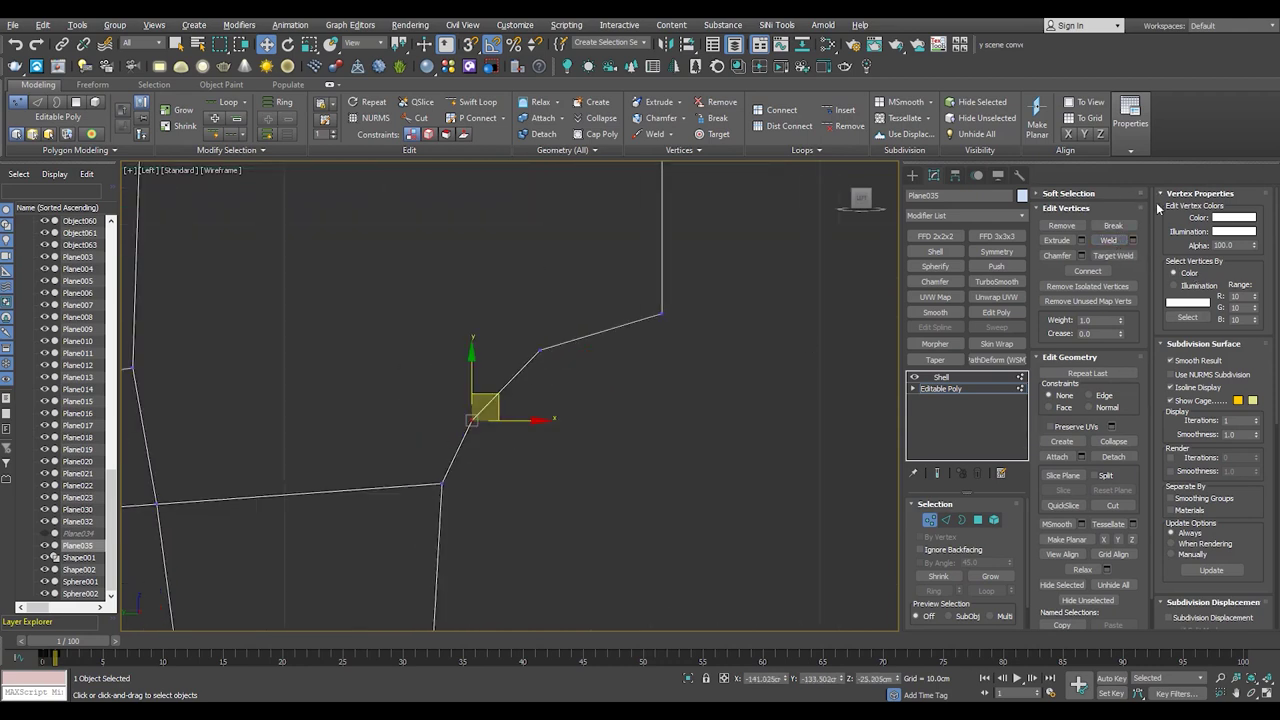
left_click_drag(461, 512, 428, 472)
scroll(519, 479, "down", 3)
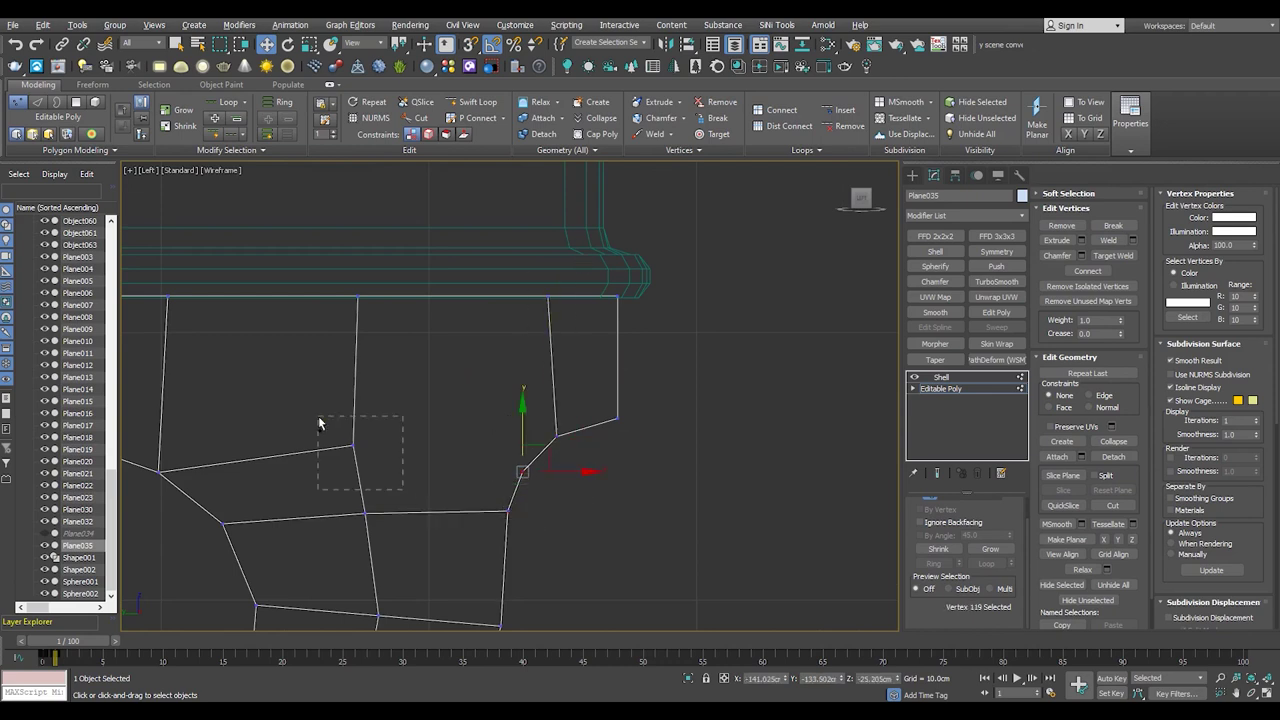
left_click_drag(319, 424, 477, 351)
scroll(477, 351, "down", 2)
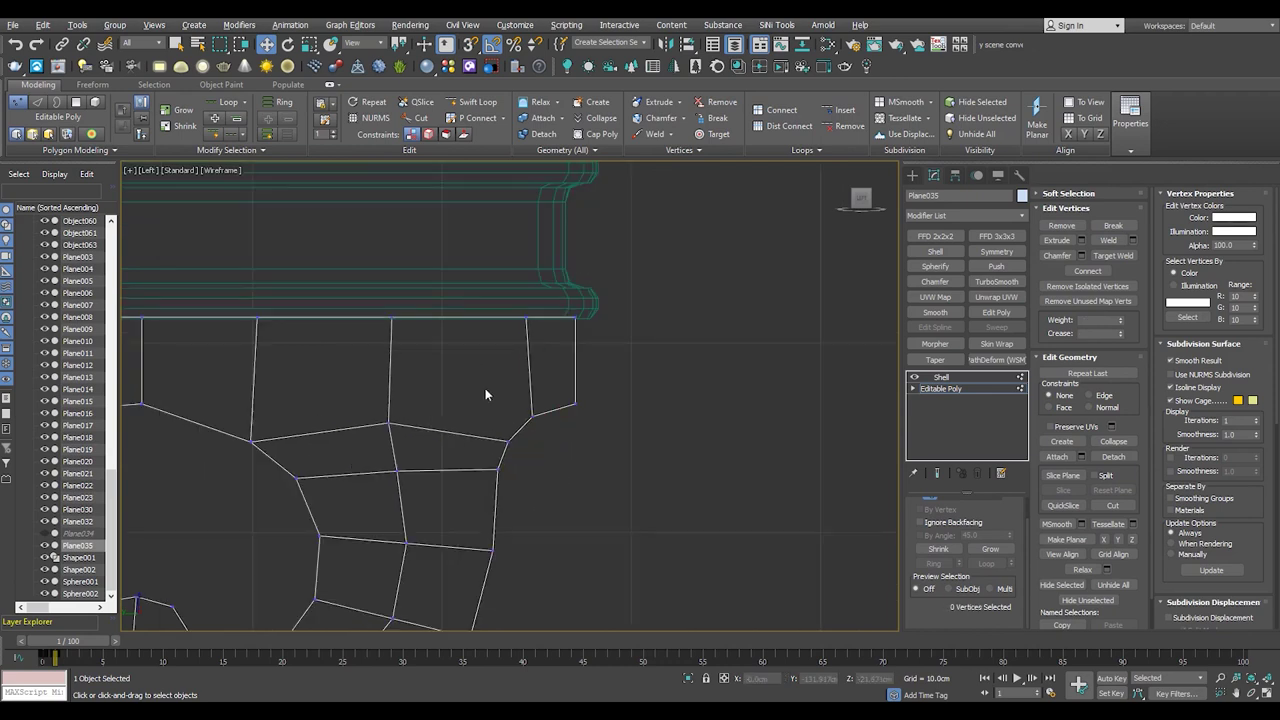
- Cut a new edge from the corner vertex to the top edge of the bracket
key("alt+c")
left_click(507, 441)
left_click(458, 320)
scroll(463, 424, "up", 2)
scroll(492, 435, "down", 3)
key("p")
mouse_move(506, 366)
middle_mouse_down("alt")
mouse_move(457, 337)
mouse_move(465, 388)
mouse_move(414, 423)
middle_mouse_up("alt")
scroll(472, 339, "up", 2)
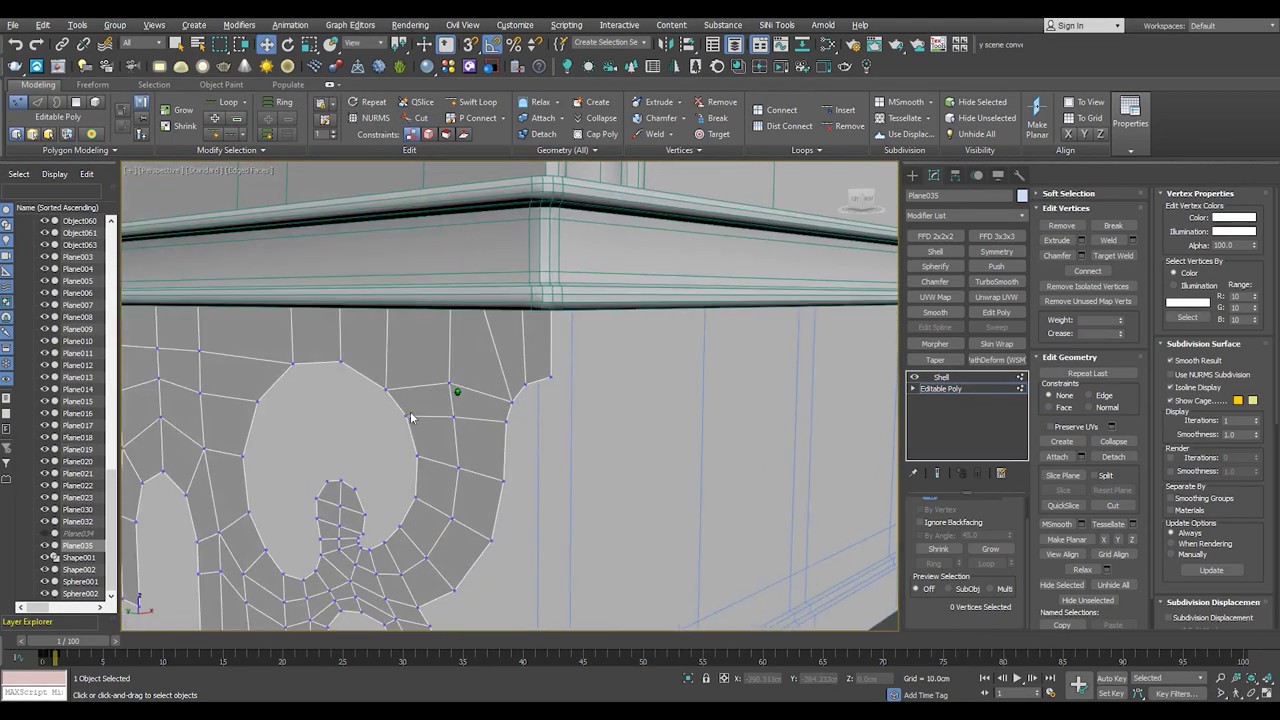
key("shift+alt+w")
scroll(476, 350, "up", 2)
- Return to the Shell level and review the solid ornament in perspective and front views
left_click(941, 377)
key("F4")
scroll(450, 400, "up", 2)
middle_click_drag(450, 400, 369, 386, "alt")
scroll(369, 386, "down", 5)
key("F4")
key("f")
scroll(766, 377, "down", 4)
- Center the bracket's pivot on the piano and add a Symmetry modifier to mirror it
left_click(956, 175)
left_click(964, 267)
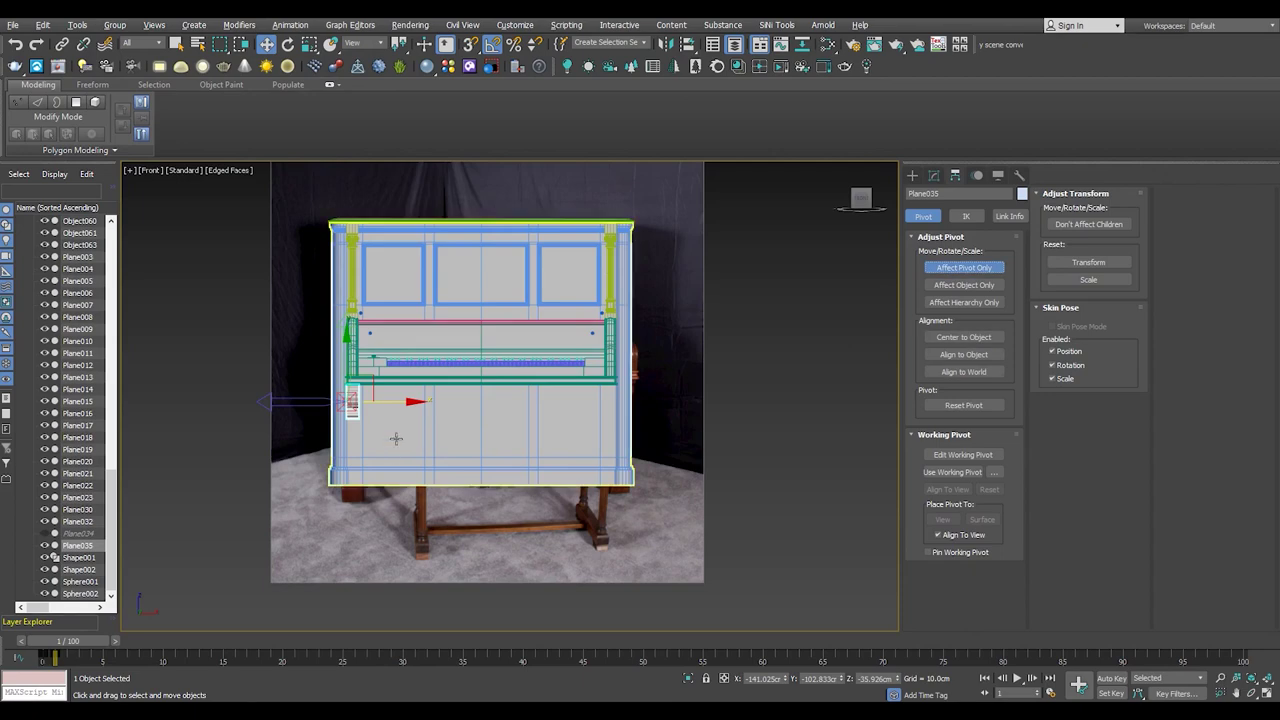
scroll(500, 400, "up", 2)
left_click(964, 337)
left_click(964, 267)
left_click(934, 175)
left_click(996, 251)
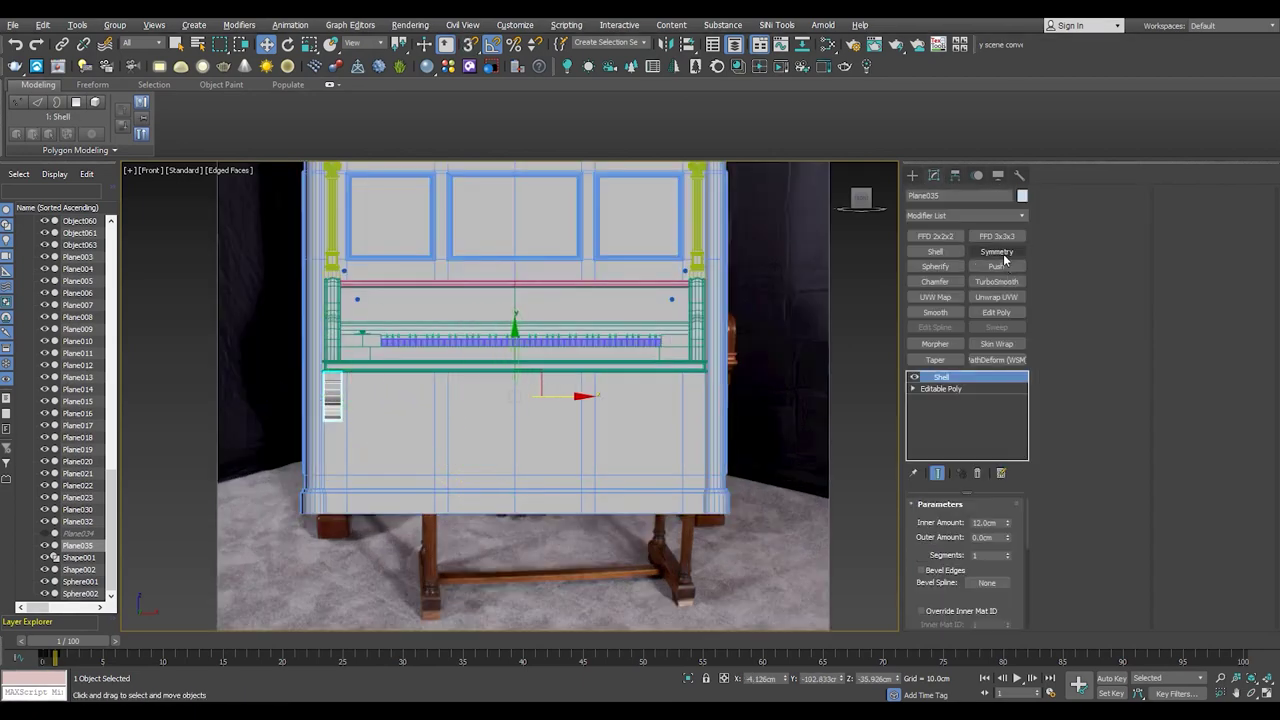
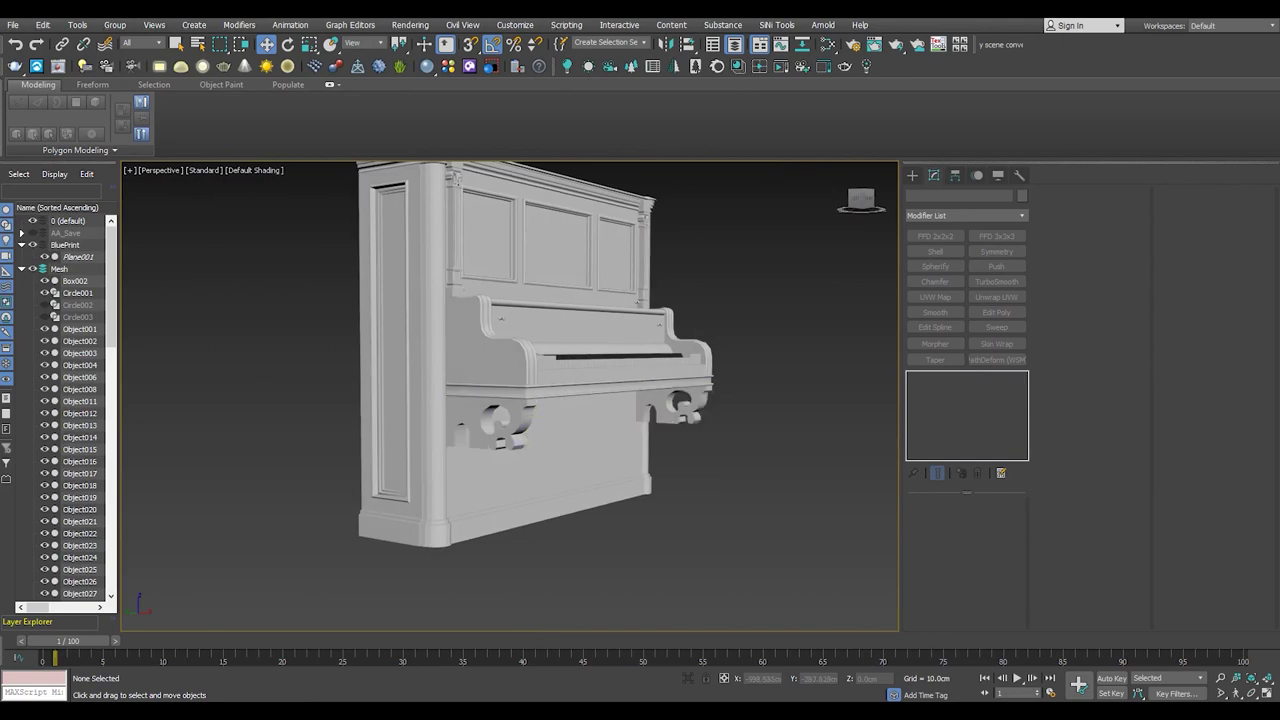
- Zoom and pan the Front view up onto the carved post at the leg's base
scroll(483, 492, "up", 5)
left_click(483, 492)
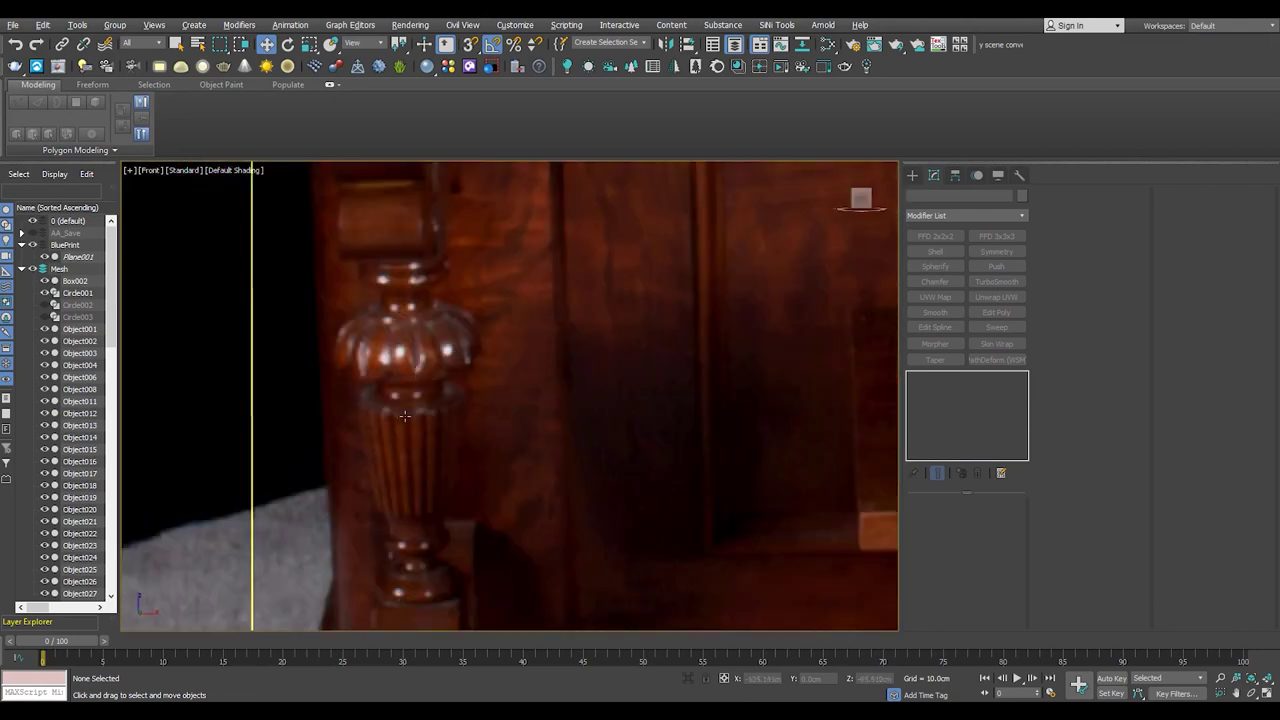
middle_click_drag(405, 415, 520, 477)
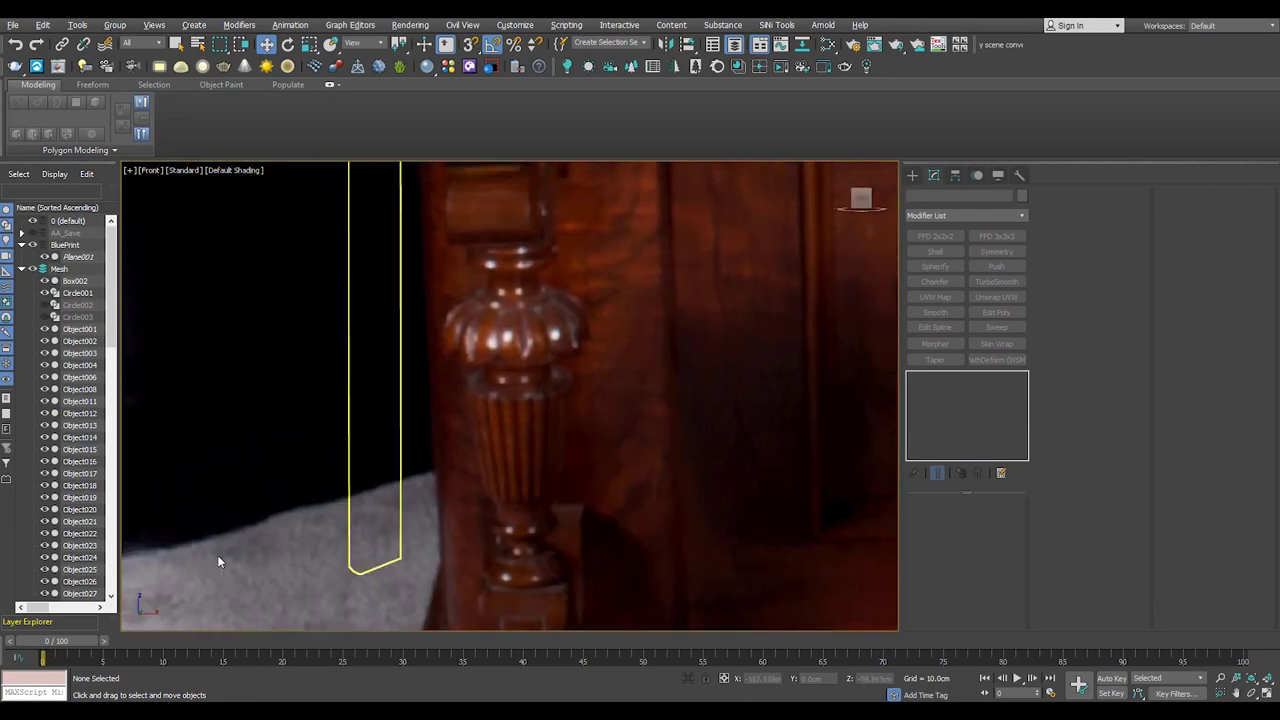
middle_click_drag(520, 511, 515, 433)
- Choose Cylinder from Create > Standard Primitives
left_click(913, 175)
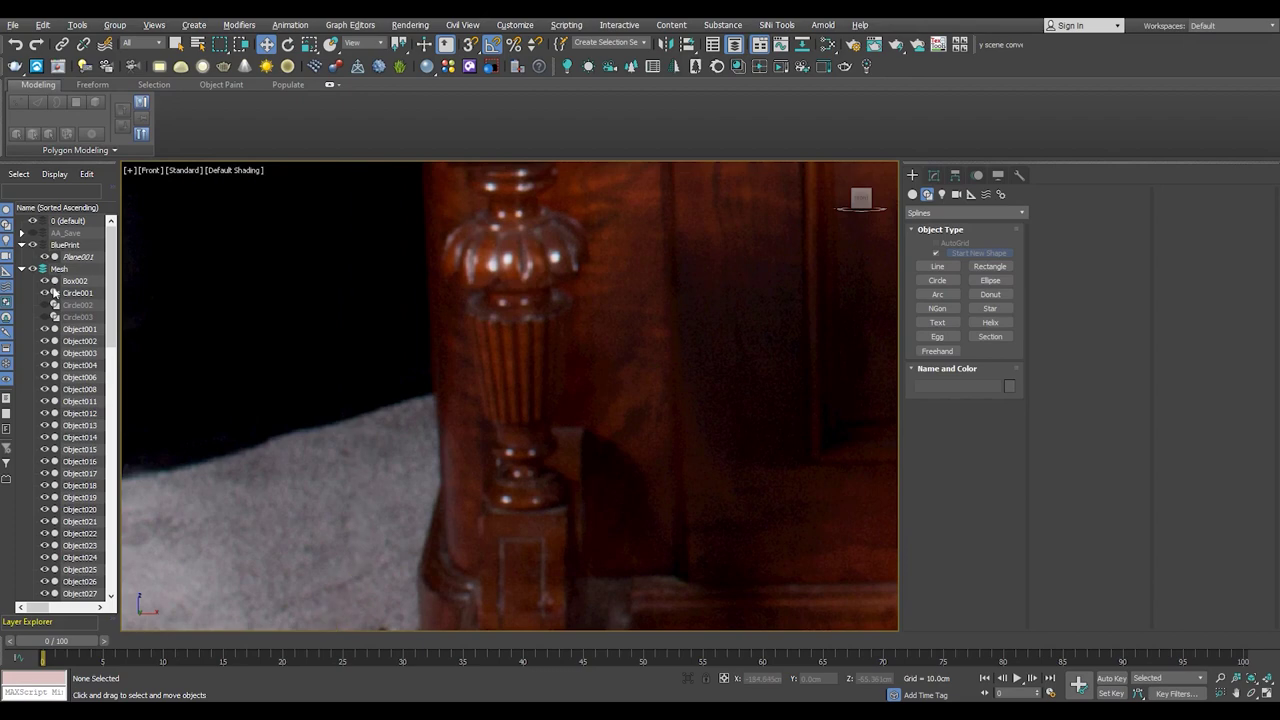
scroll(466, 443, "up", 4)
scroll(466, 443, "up", 3)
left_click(912, 194)
left_click(937, 283)
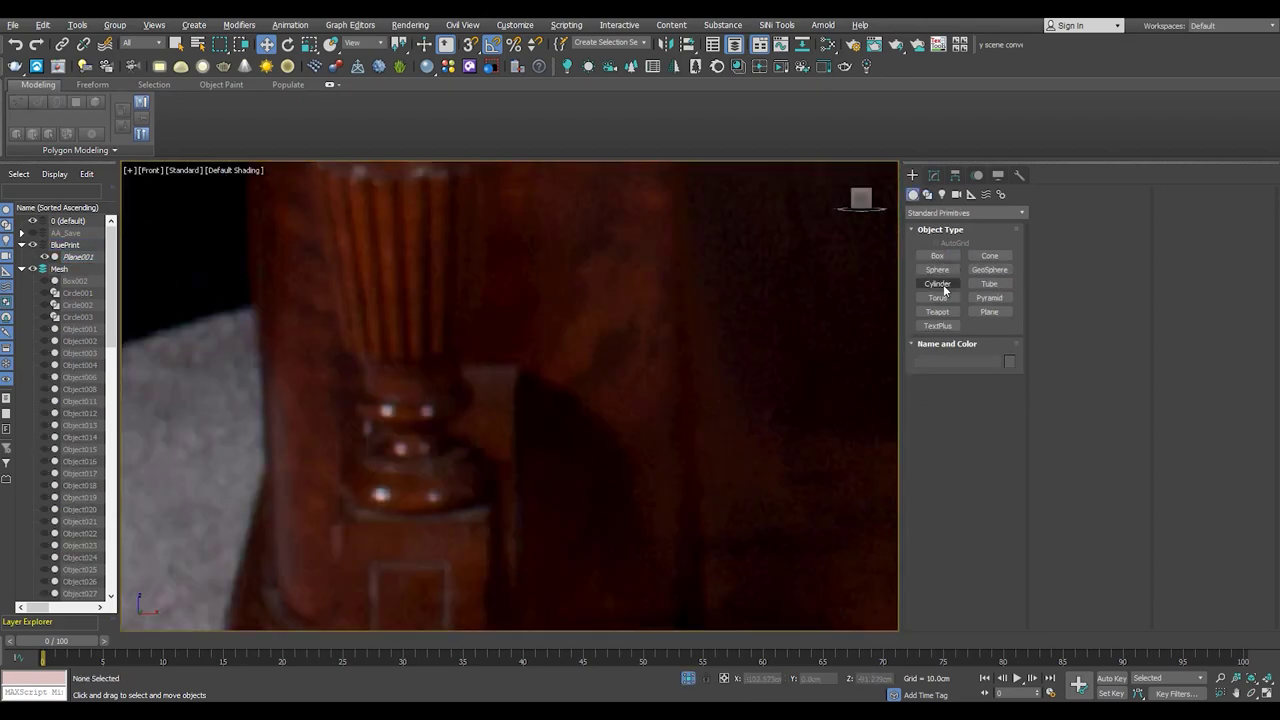
- Draw a flat cylinder over the leg's base and give it 16 sides
scroll(382, 480, "up", 2)
left_click_drag(409, 419, 411, 462)
left_click(411, 432)
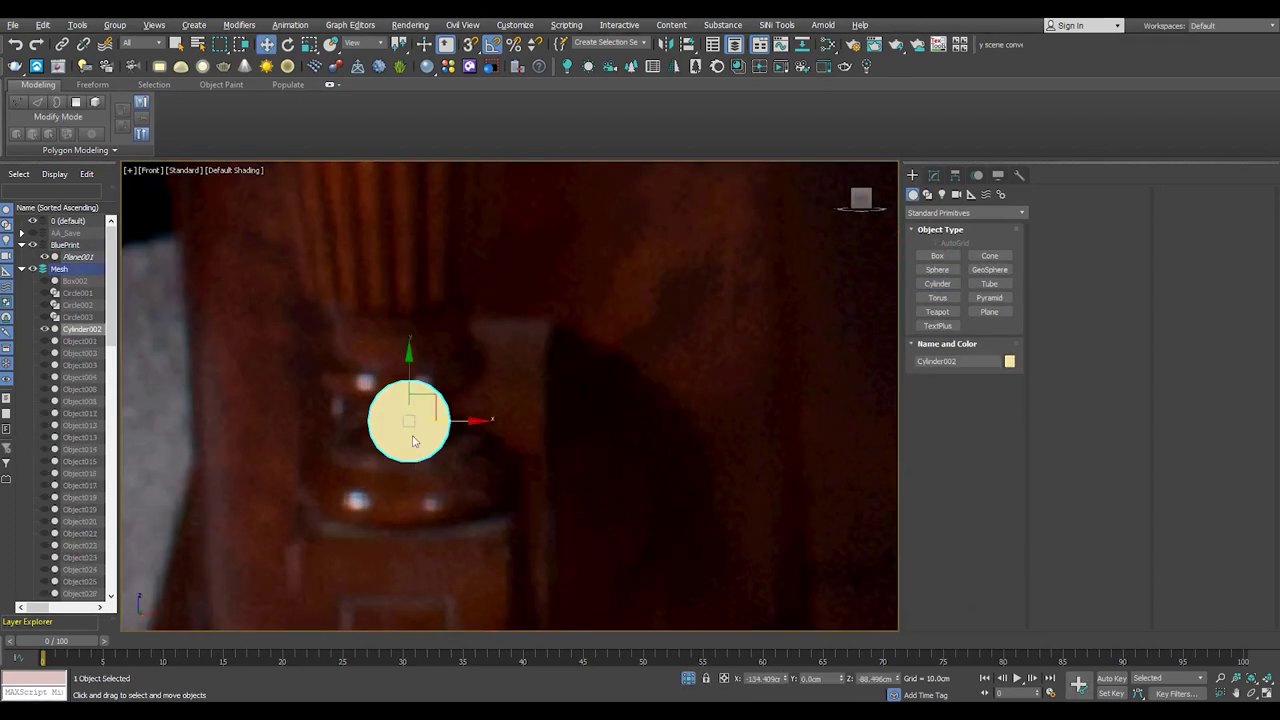
left_click(934, 175)
left_click(993, 578)
middle_click_drag(290, 410, 326, 406)
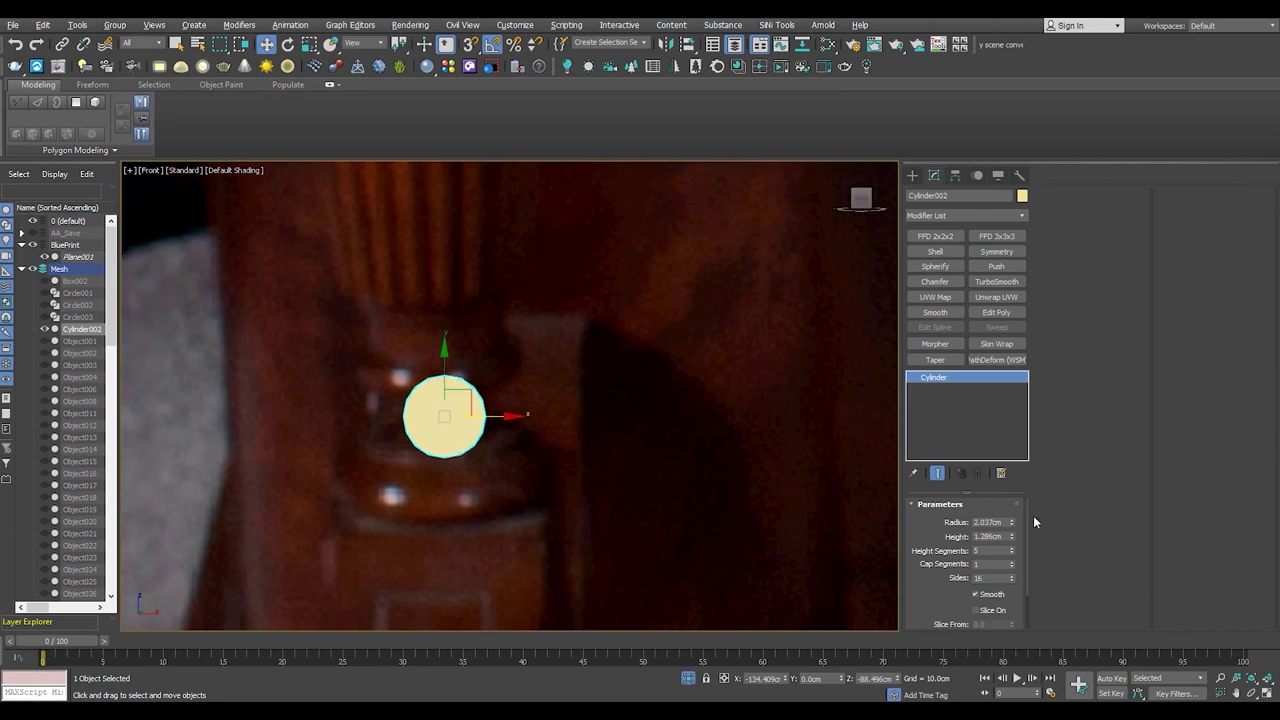
- Rotate the cylinder -90° about X to stand it upright, showing see-through edged faces
scroll(414, 399, "up", 3)
key("e")
left_click_drag(460, 430, 471, 402)
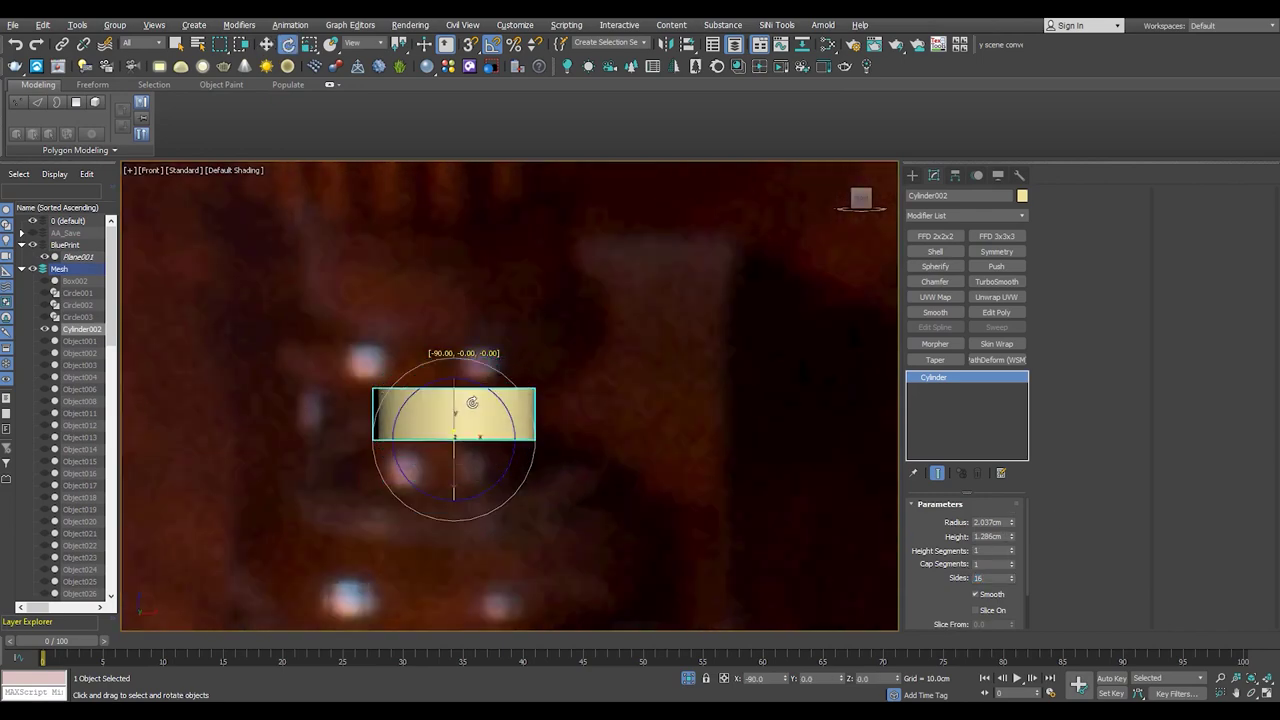
key("alt+x")
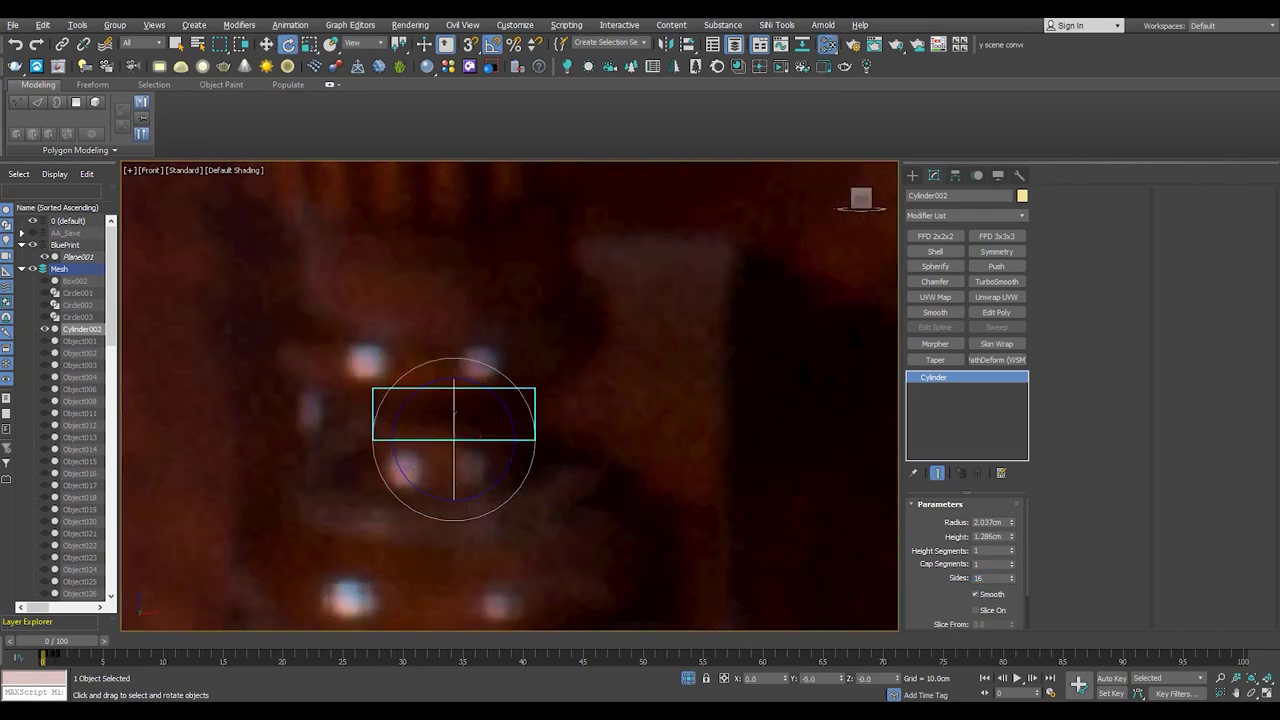
key("F4")
scroll(489, 440, "up", 4)
scroll(517, 443, "down", 2)
- Move the cylinder down to the leg's base and widen its radius to 5.134cm
key("w")
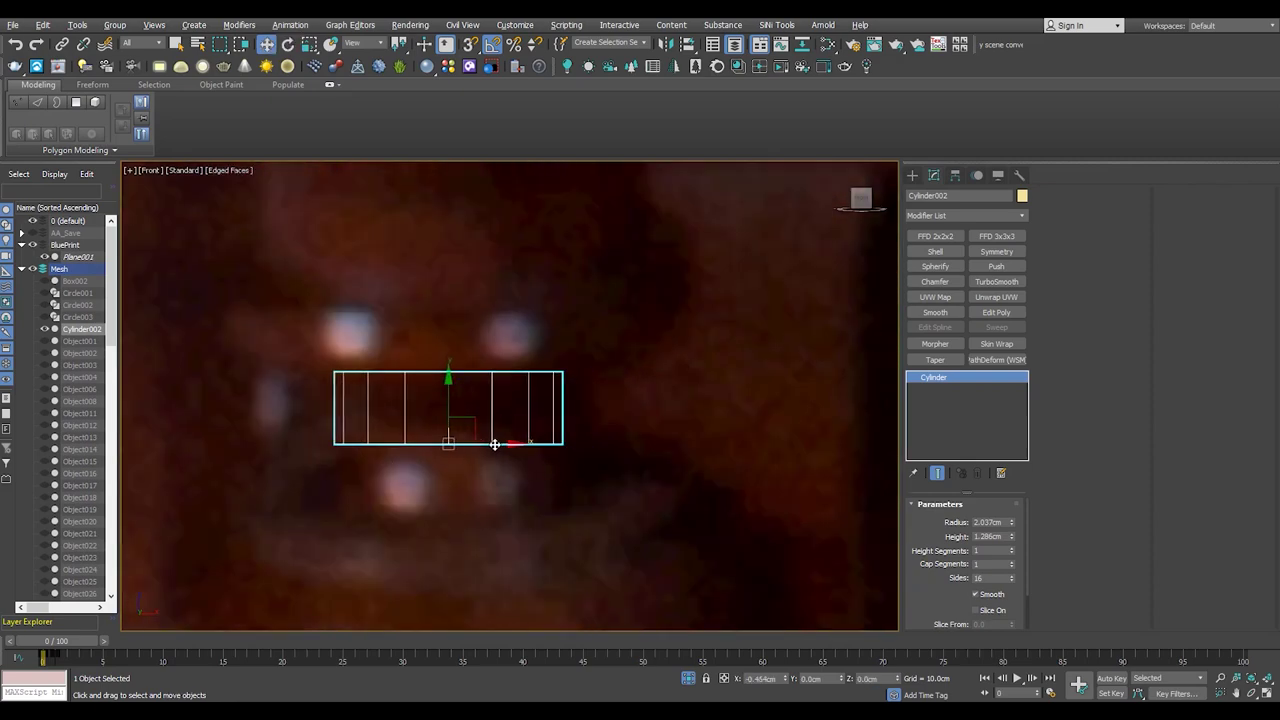
scroll(600, 430, "down", 3)
left_click(698, 427)
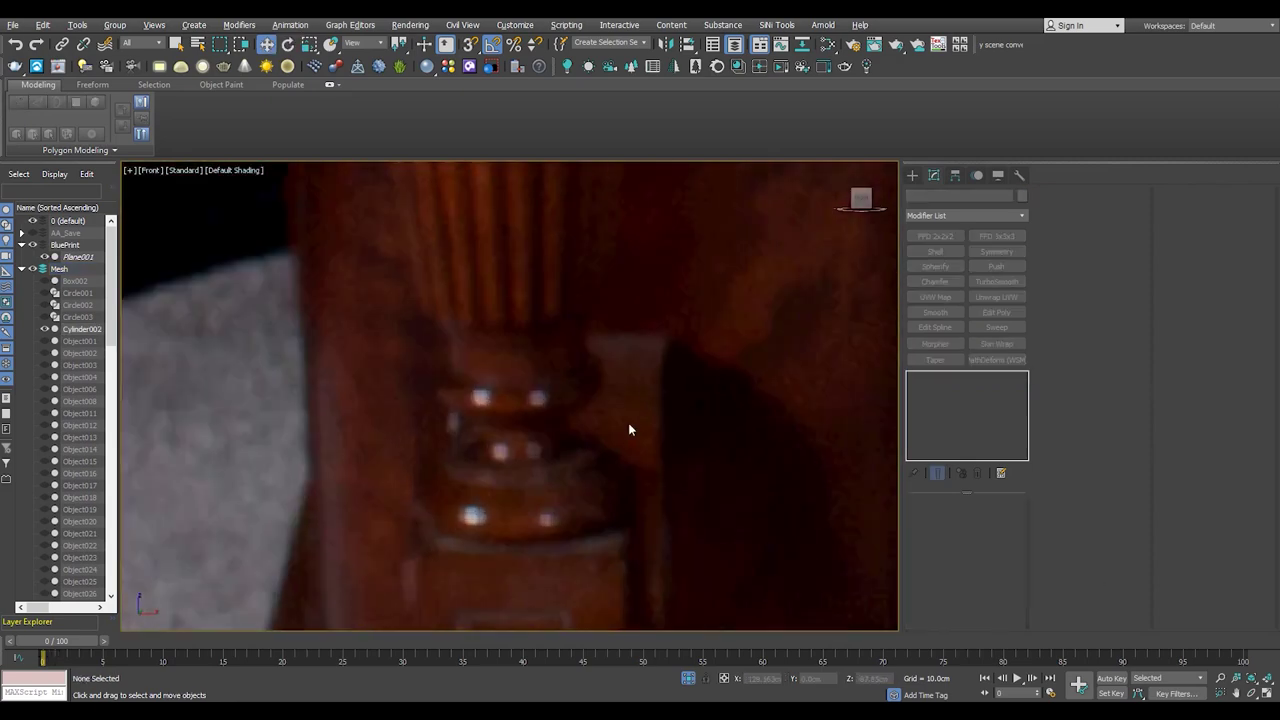
scroll(581, 440, "down", 2)
left_click(517, 423)
left_click_drag(486, 395, 504, 513)
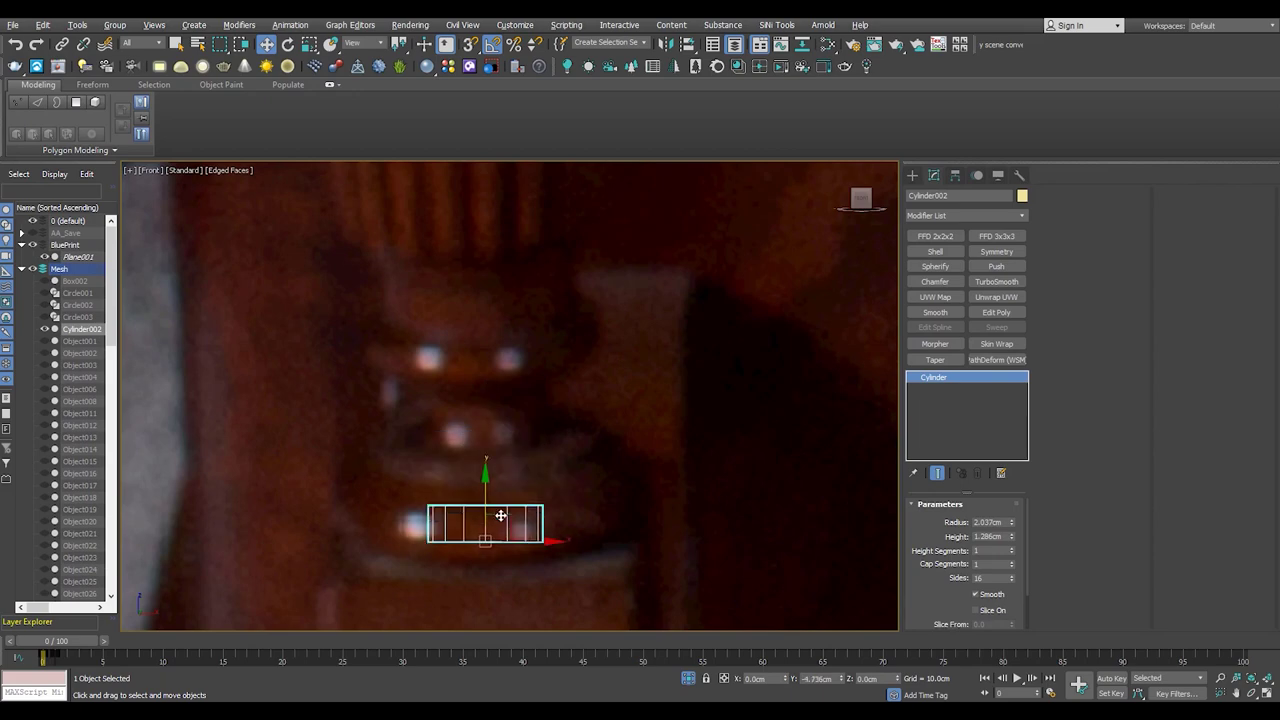
left_click_drag(1011, 523, 1017, 434)
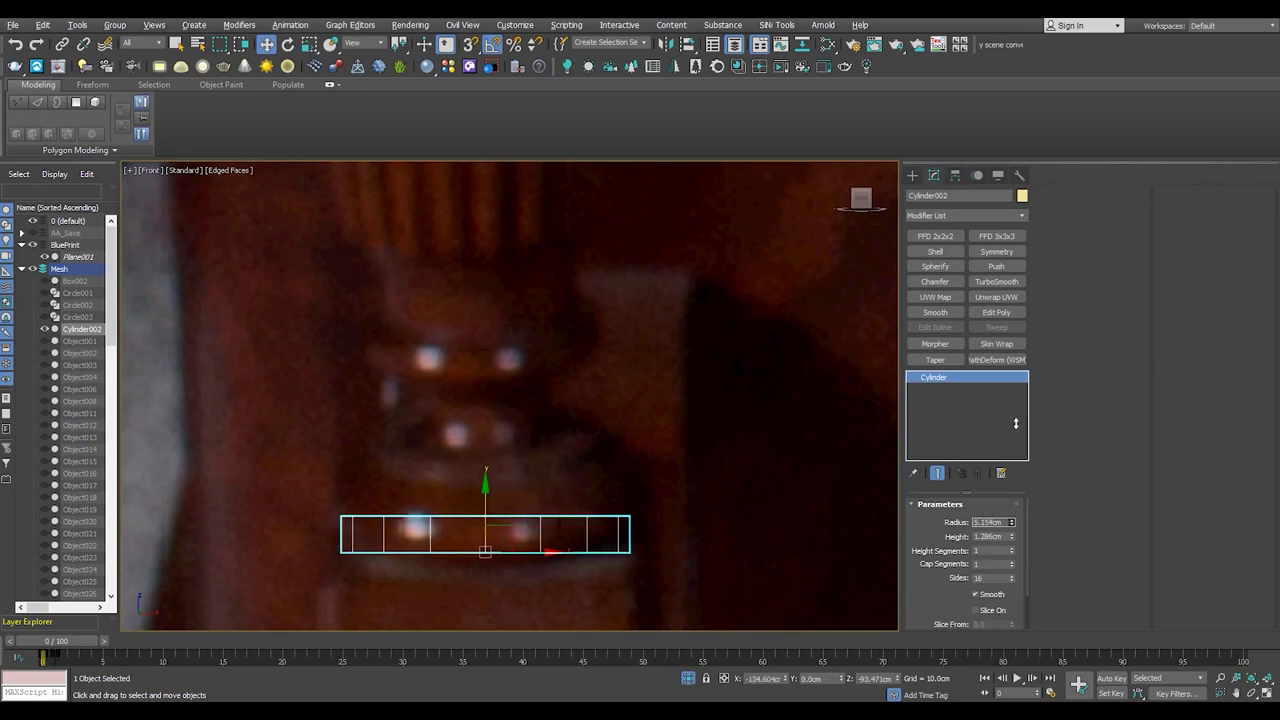
left_click_drag(531, 547, 537, 552)
- Check the cylinder's placement in Perspective, then return to the zoomed Front view
key("p")
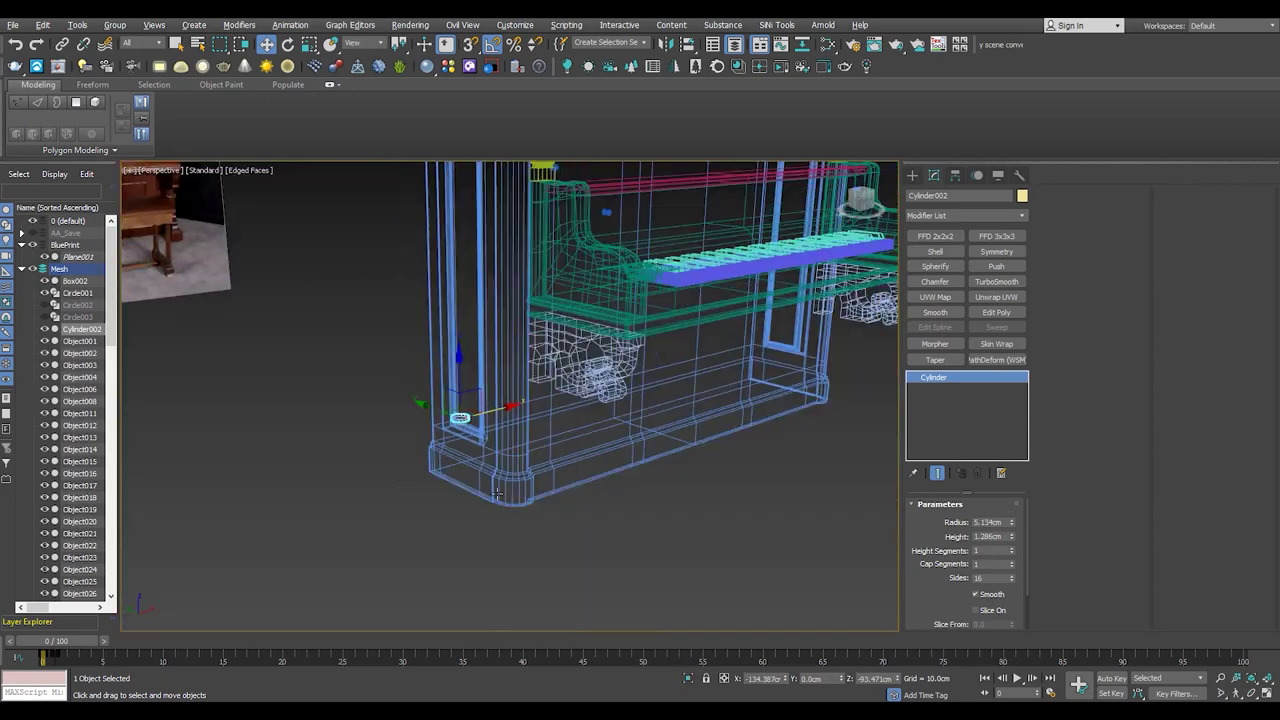
middle_click_drag(620, 494, 519, 411, "alt")
key("alt+w")
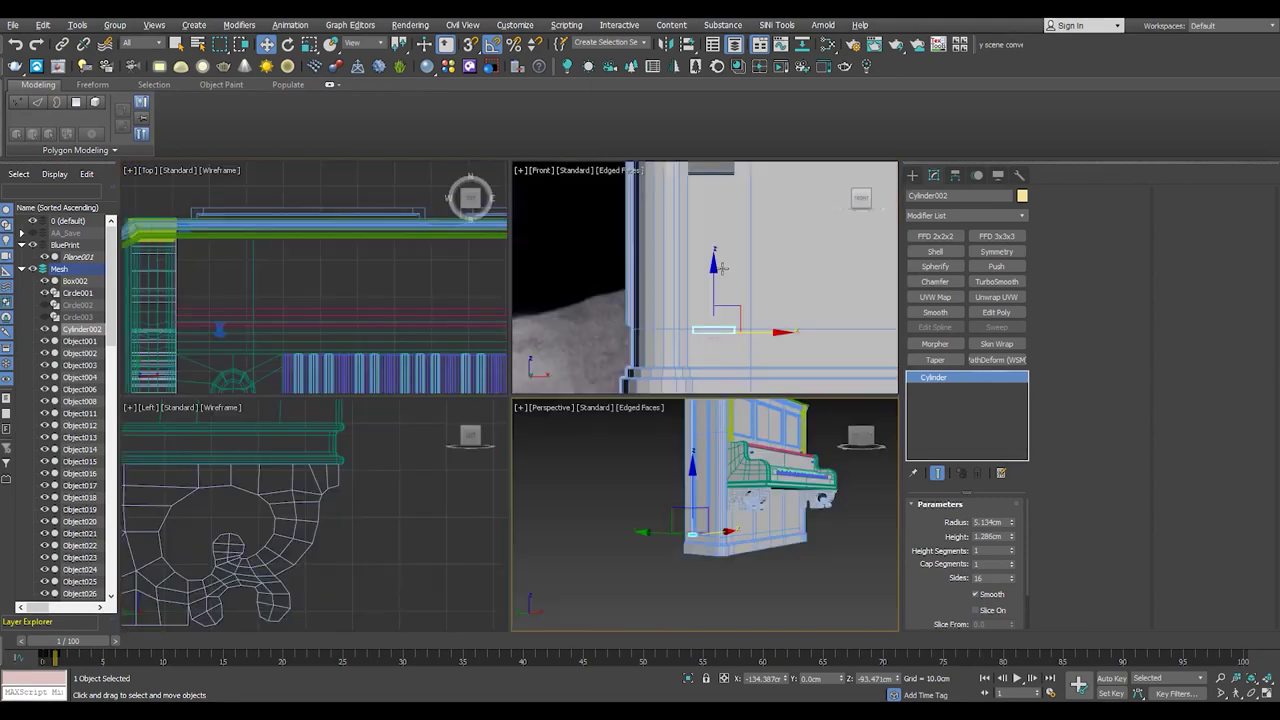
key("f")
key("alt+w")
scroll(574, 522, "up", 3)
scroll(574, 522, "up", 3)
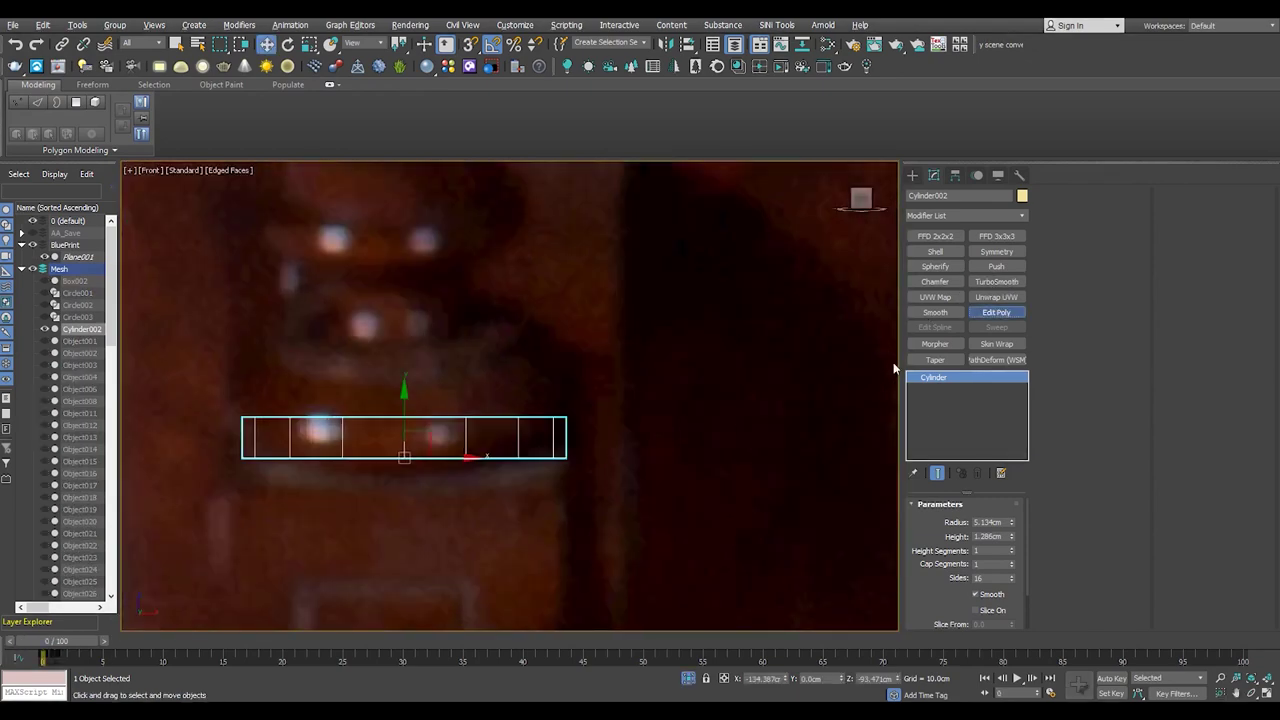
- Raise the cylinder's top vertex ring and scale it inward into a taper
key("1")
left_click_drag(566, 348, 214, 428)
middle_click_drag(385, 371, 475, 396)
left_click_drag(491, 400, 508, 326)
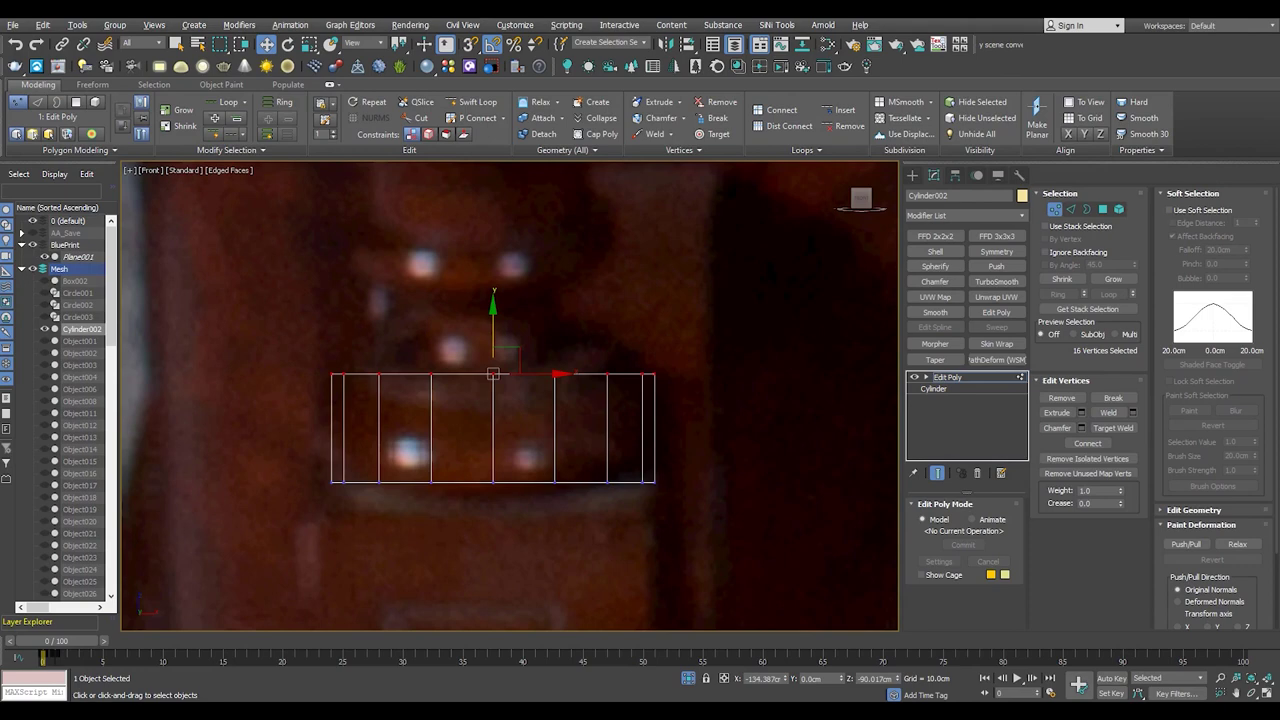
middle_click_drag(493, 374, 509, 365)
key("r")
left_click_drag(514, 352, 523, 370)
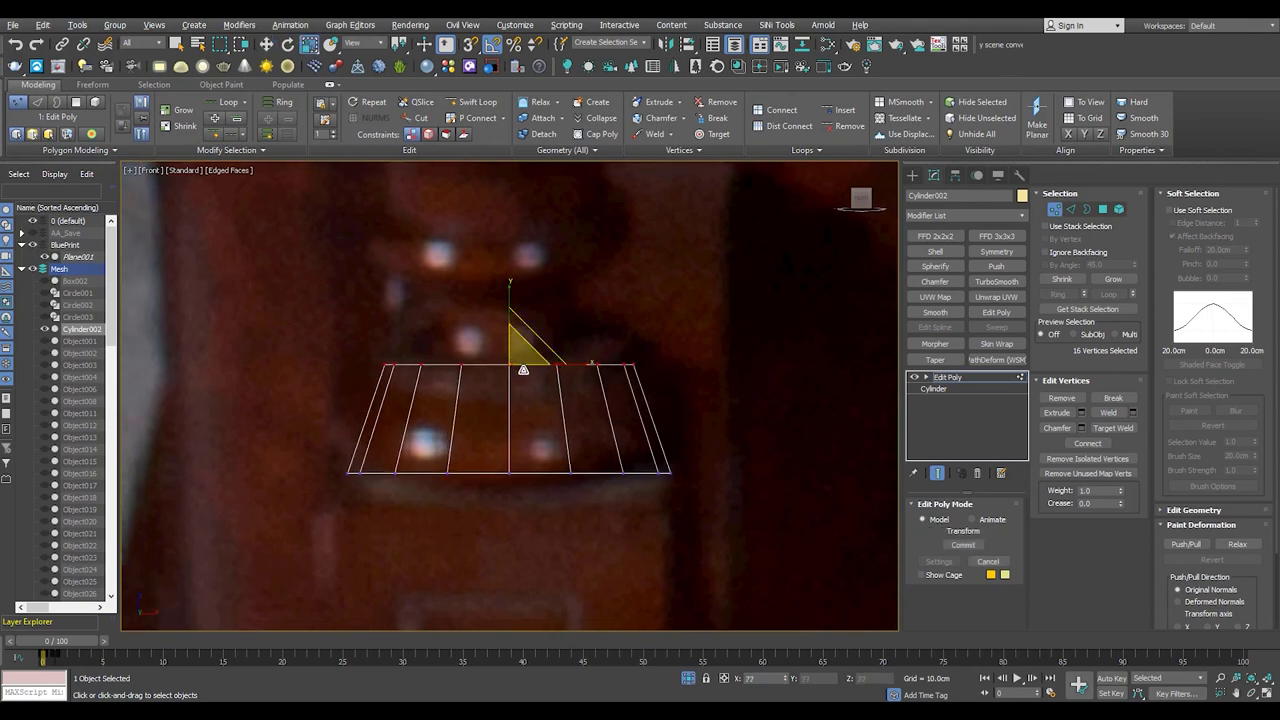
key("w")
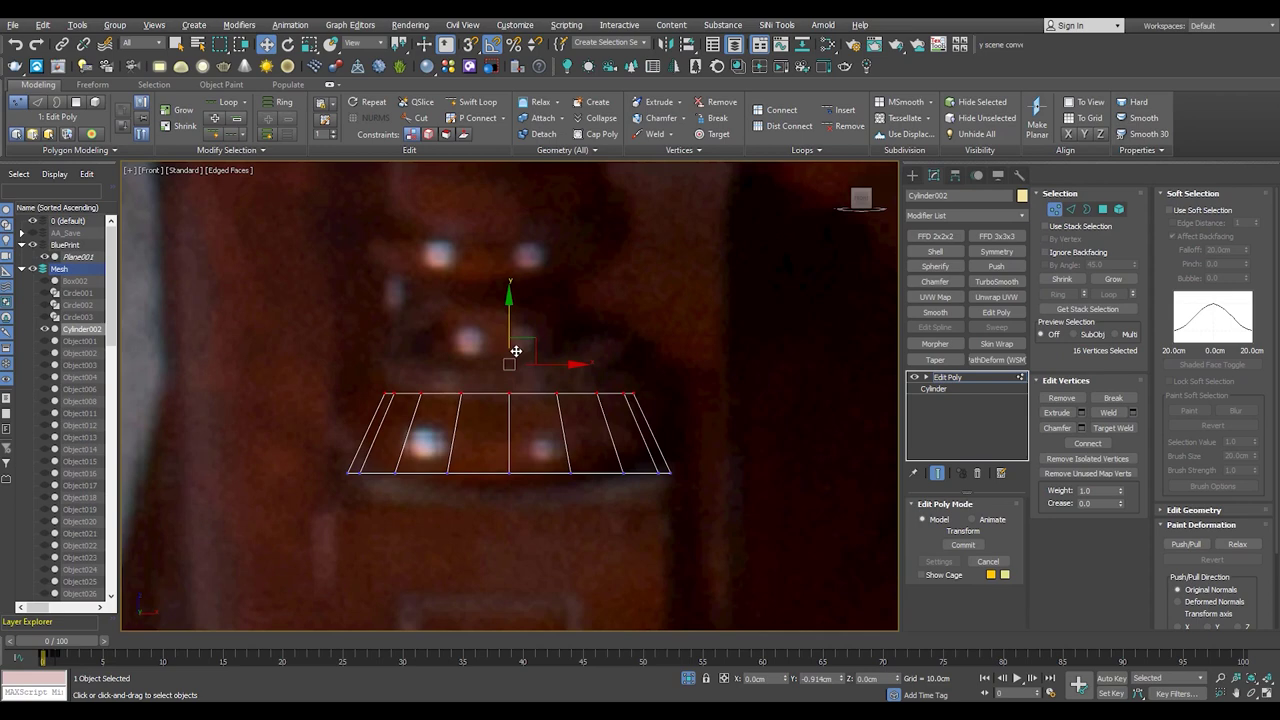
- Delete the cylinder's top cap polygon, viewed shaded in Perspective
key("p")
key("F3")
middle_click_drag(471, 409, 475, 435, "alt")
key("4")
left_click(479, 383)
key("Delete")
- Extrude the open top border upward into walls and widen the new ring outward
key("3")
key("f")
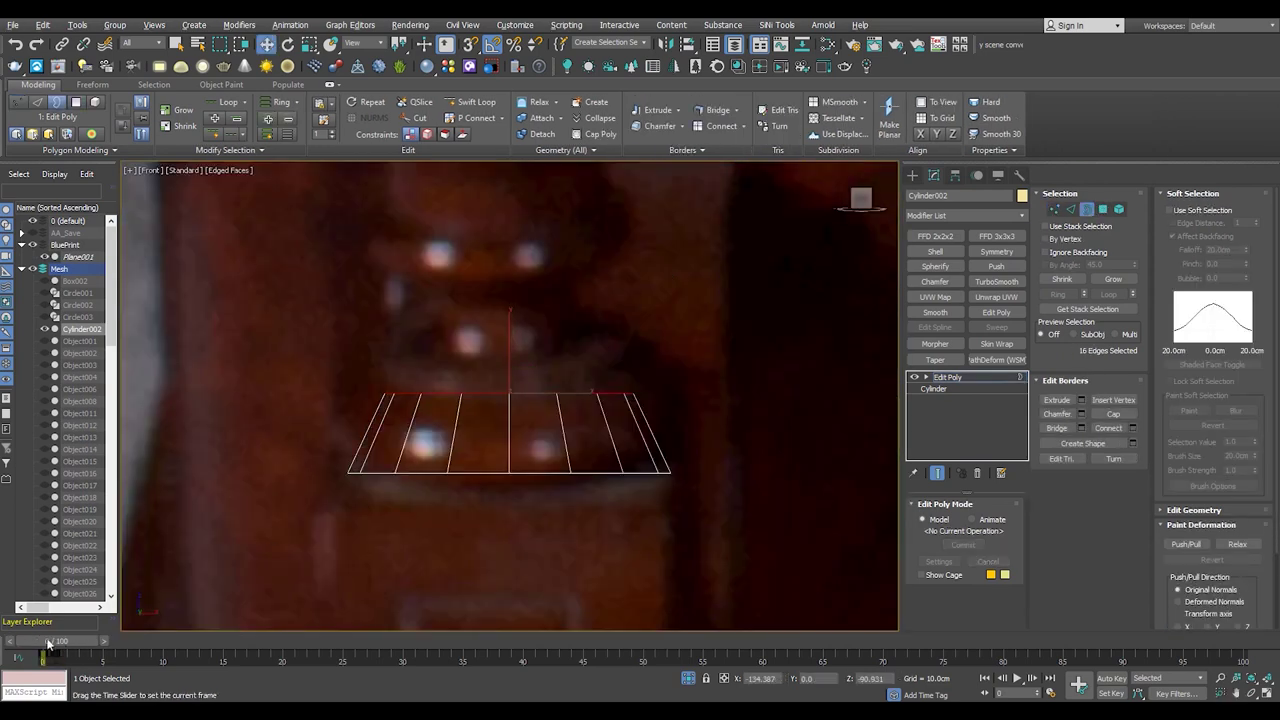
left_click_drag(511, 348, 512, 318)
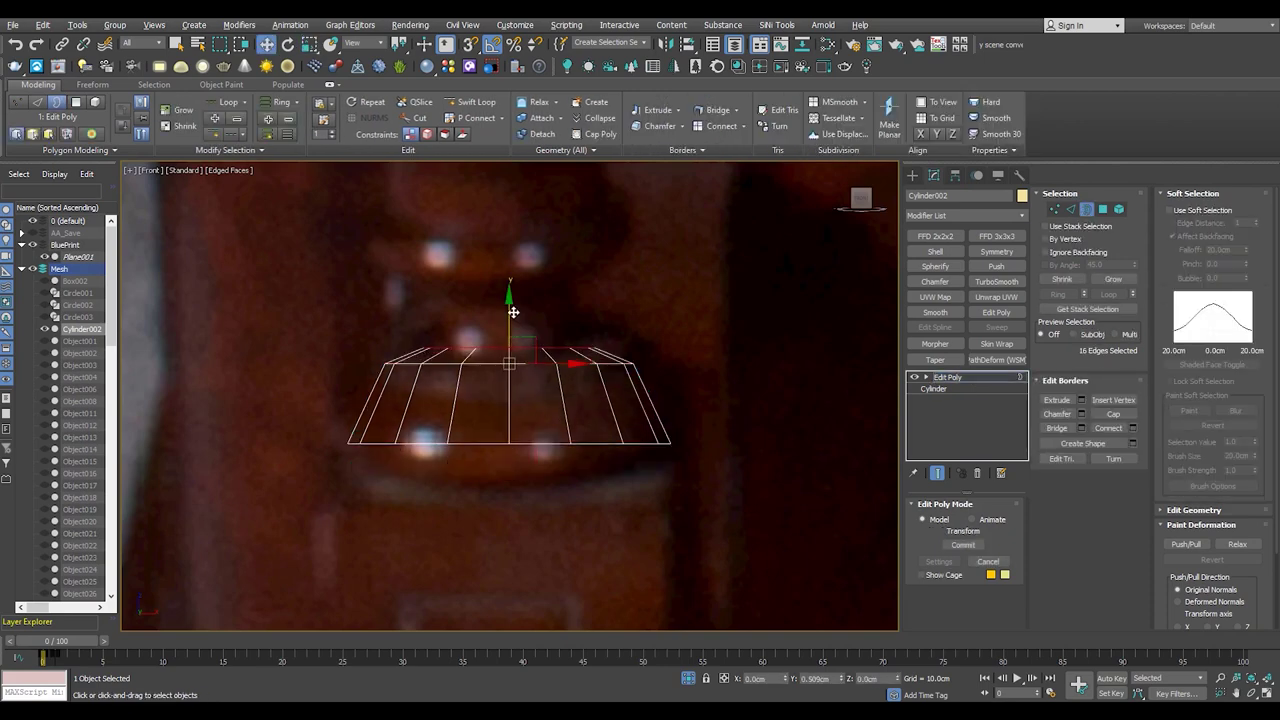
left_click(503, 369)
left_click_drag(543, 359, 535, 273, "shift")
scroll(371, 409, "down", 2)
scroll(389, 383, "down", 1)
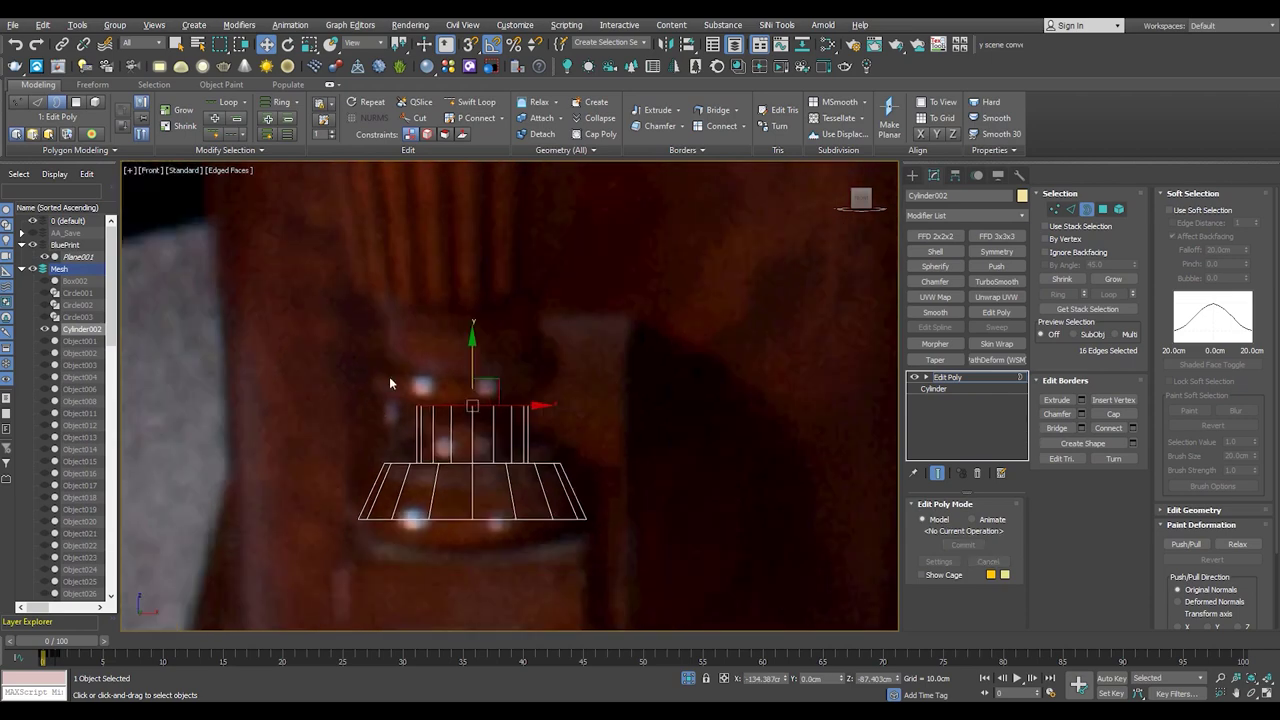
middle_click_drag(410, 363, 420, 378)
mouse_move(480, 366)
left_mouse_down()
mouse_move(489, 286)
mouse_move(462, 402)
left_mouse_up()
key("r")
key("alt+space")
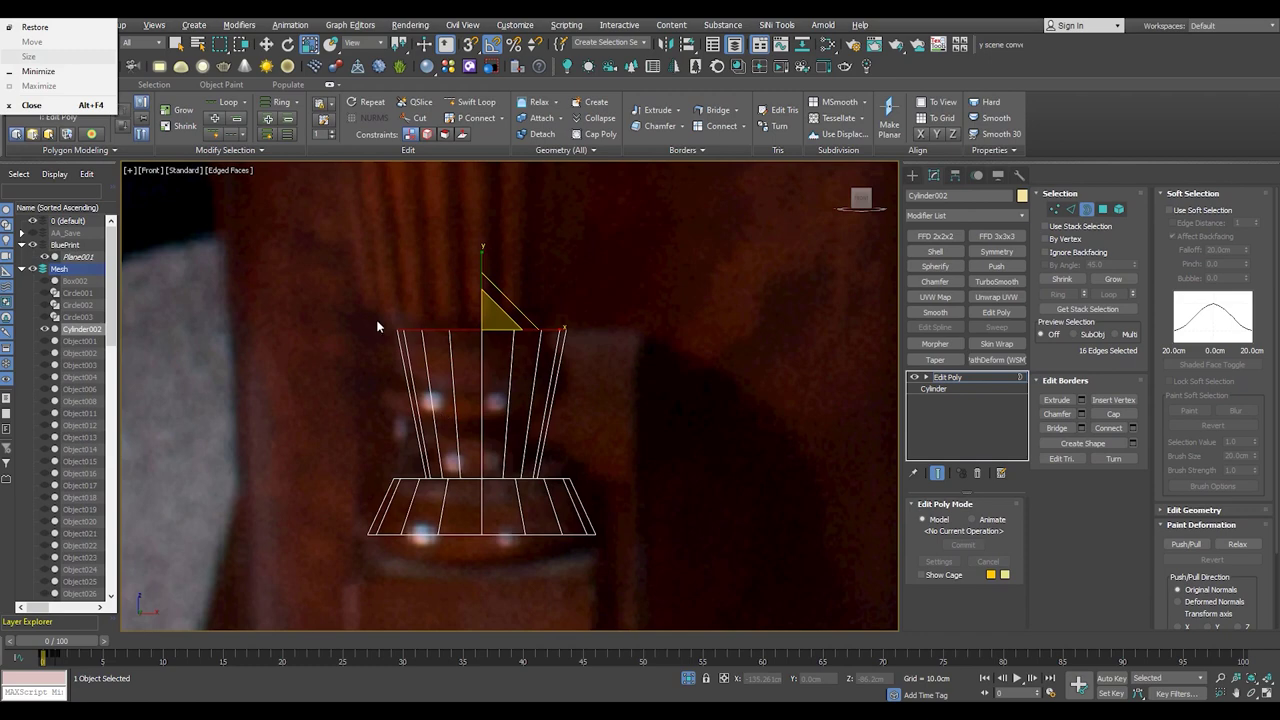
key("Escape")
- Insert an edge loop around the upper section and chamfer it
scroll(371, 386, "up", 3)
scroll(543, 443, "up", 2)
key("shift+alt+w")
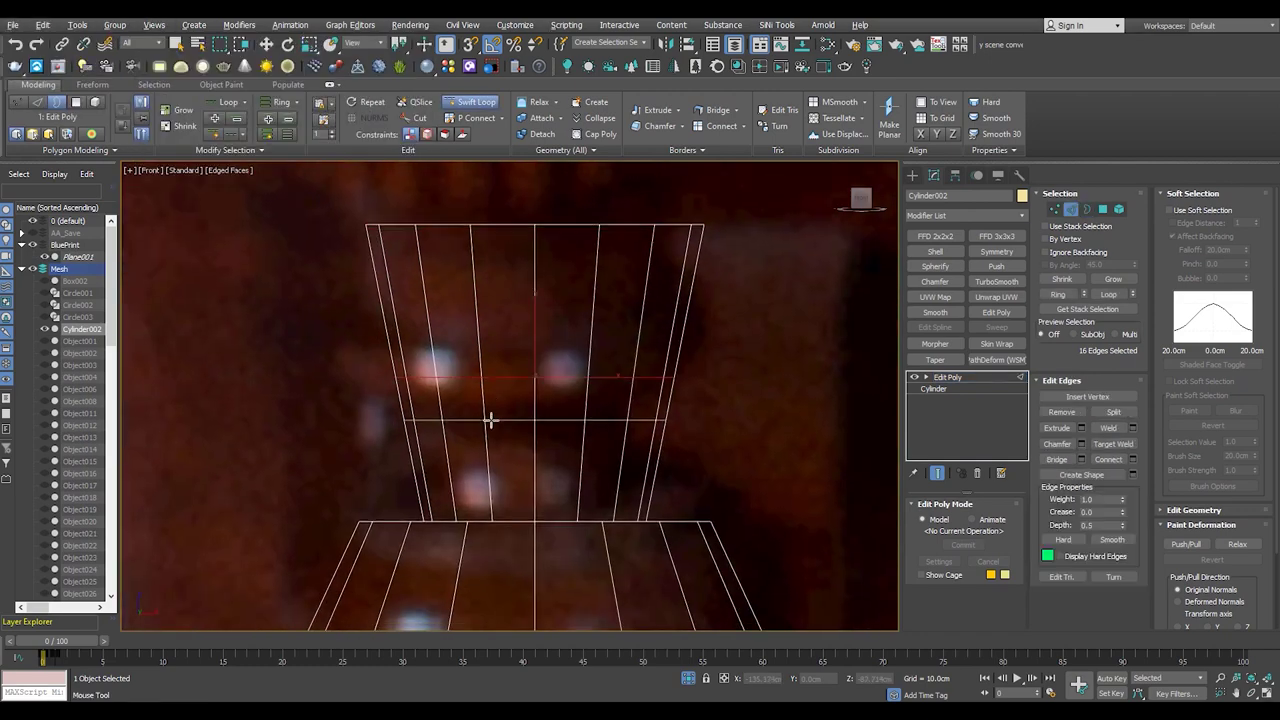
left_click(490, 378)
key("ctrl+shift+c")
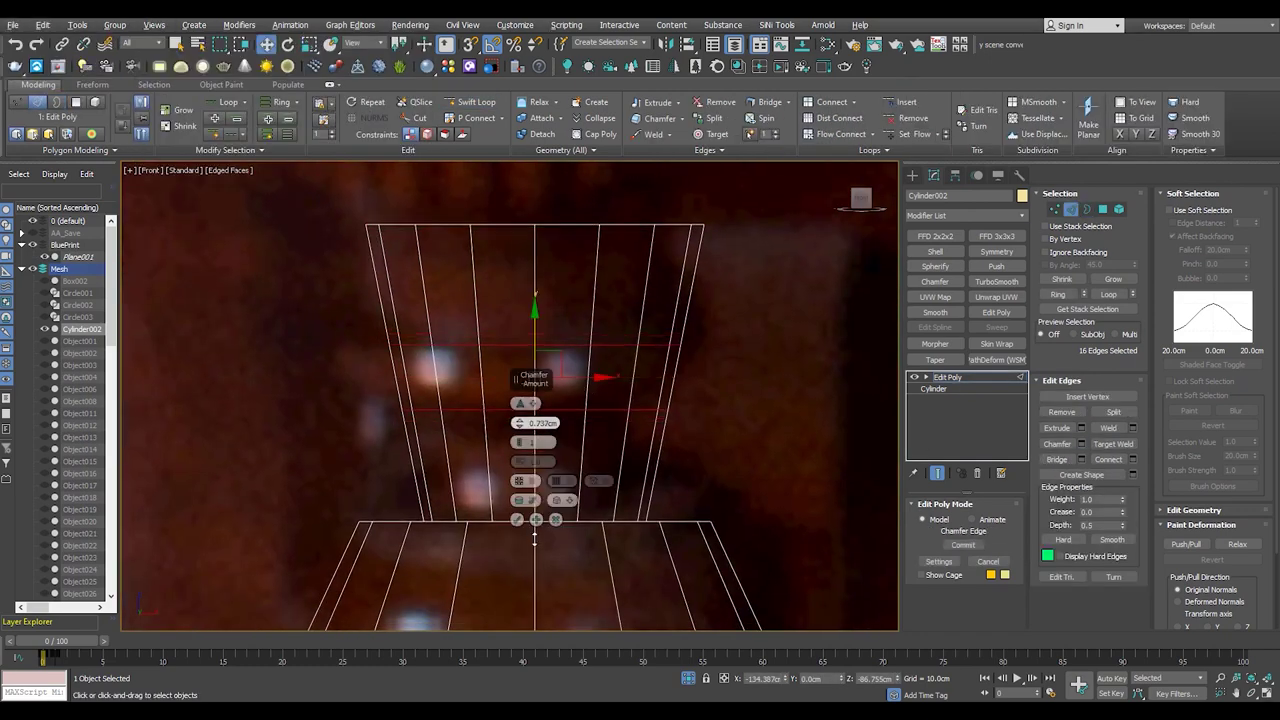
left_click(517, 519)
- Bevel the polygon band between the chamfered edges outward 1.0cm along local normals
key("4")
left_click(471, 371, "shift")
key("ctrl+shift+b")
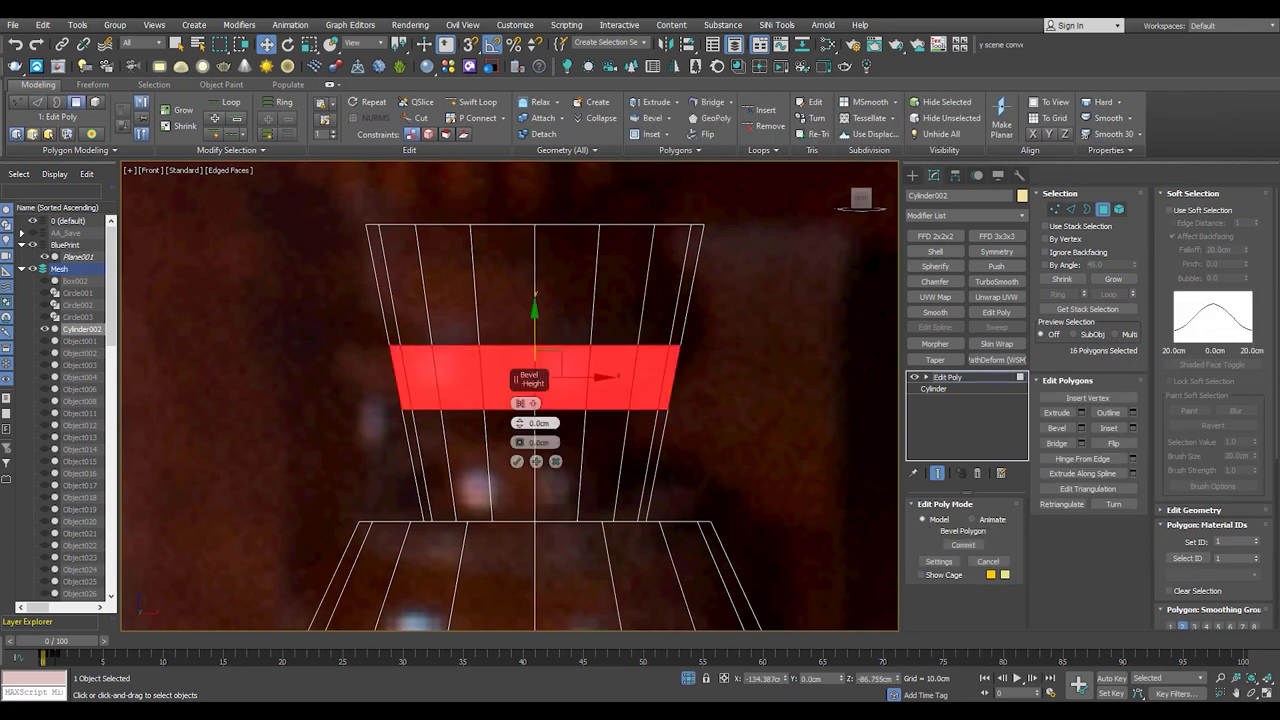
left_click(519, 402)
left_click_drag(519, 423, 519, 443)
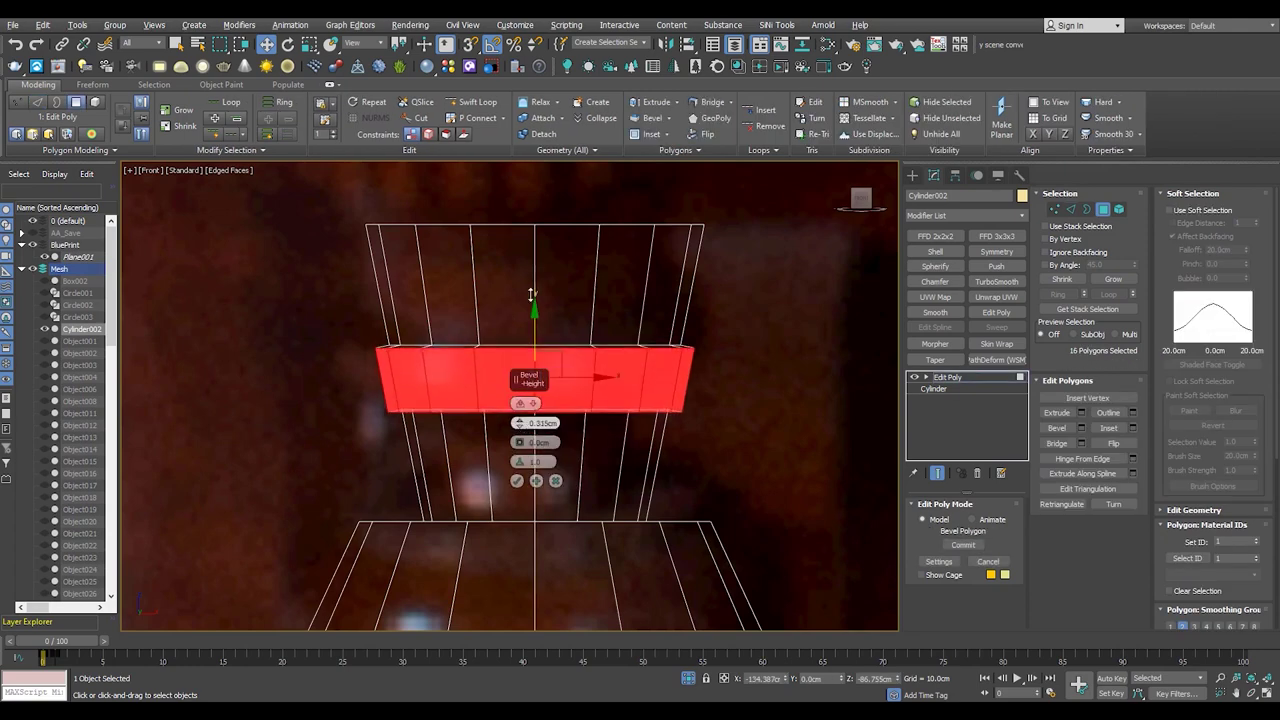
middle_click_drag(429, 416, 409, 418)
type("1")
key("Return")
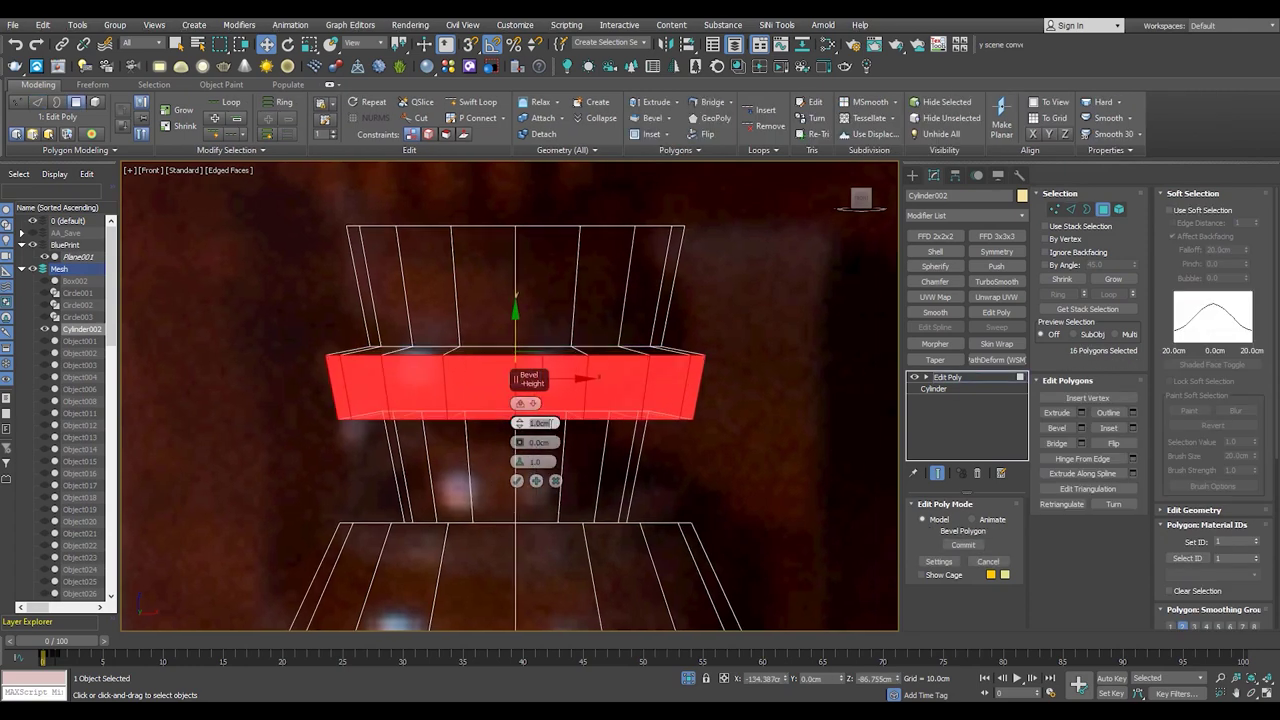
left_click(516, 481)
- Select the edge loop under the ring band, inspect it in Perspective, return to Front wireframe
key("2")
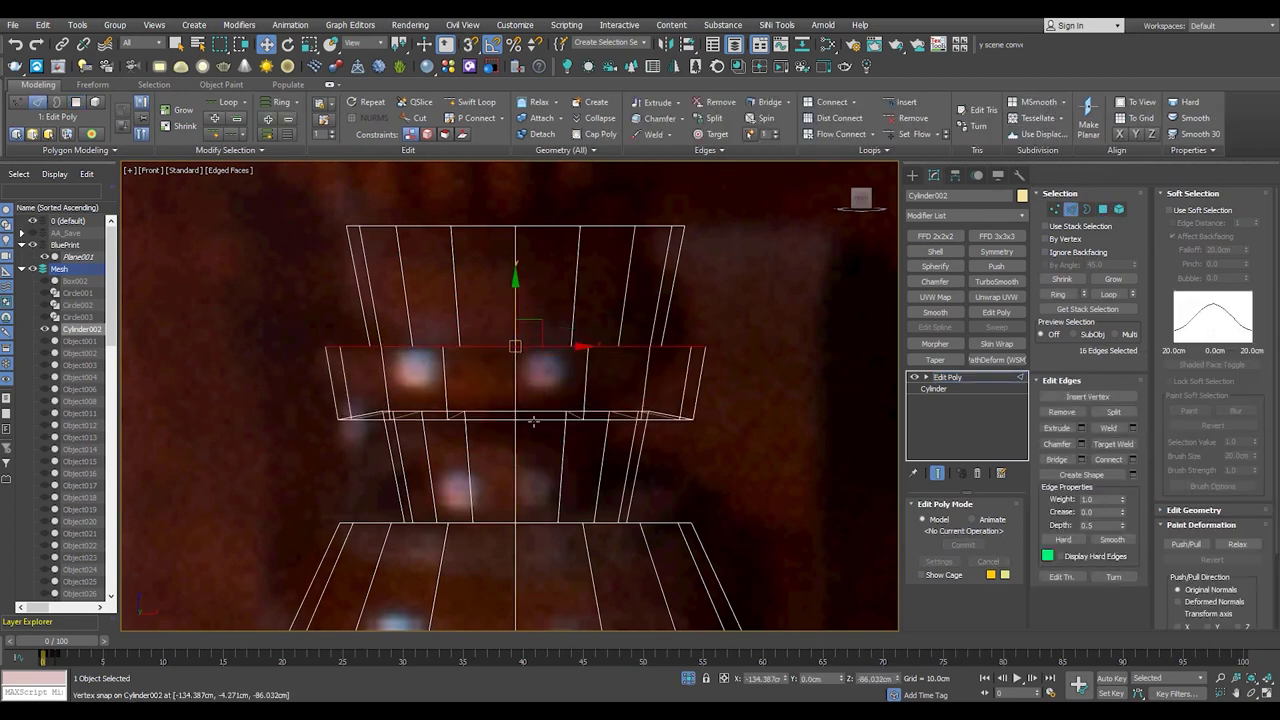
double_click(517, 412)
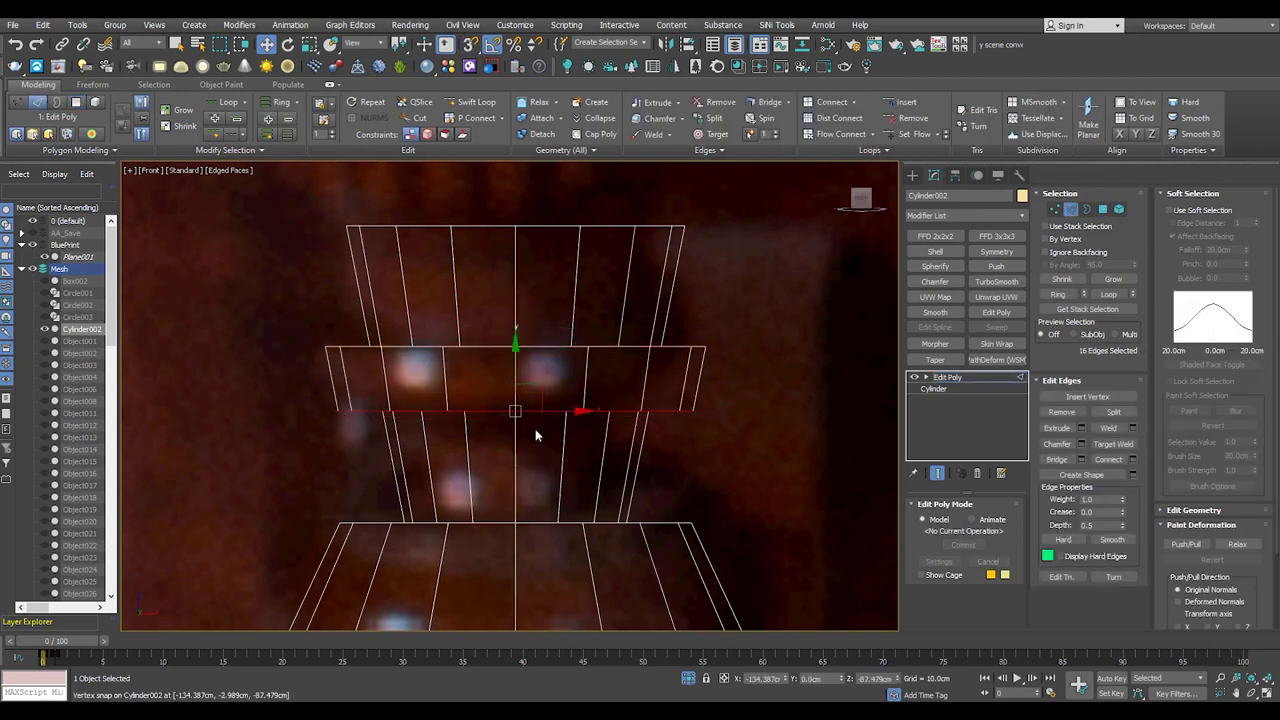
key("p")
key("F3")
middle_click_drag(535, 435, 526, 408, "alt")
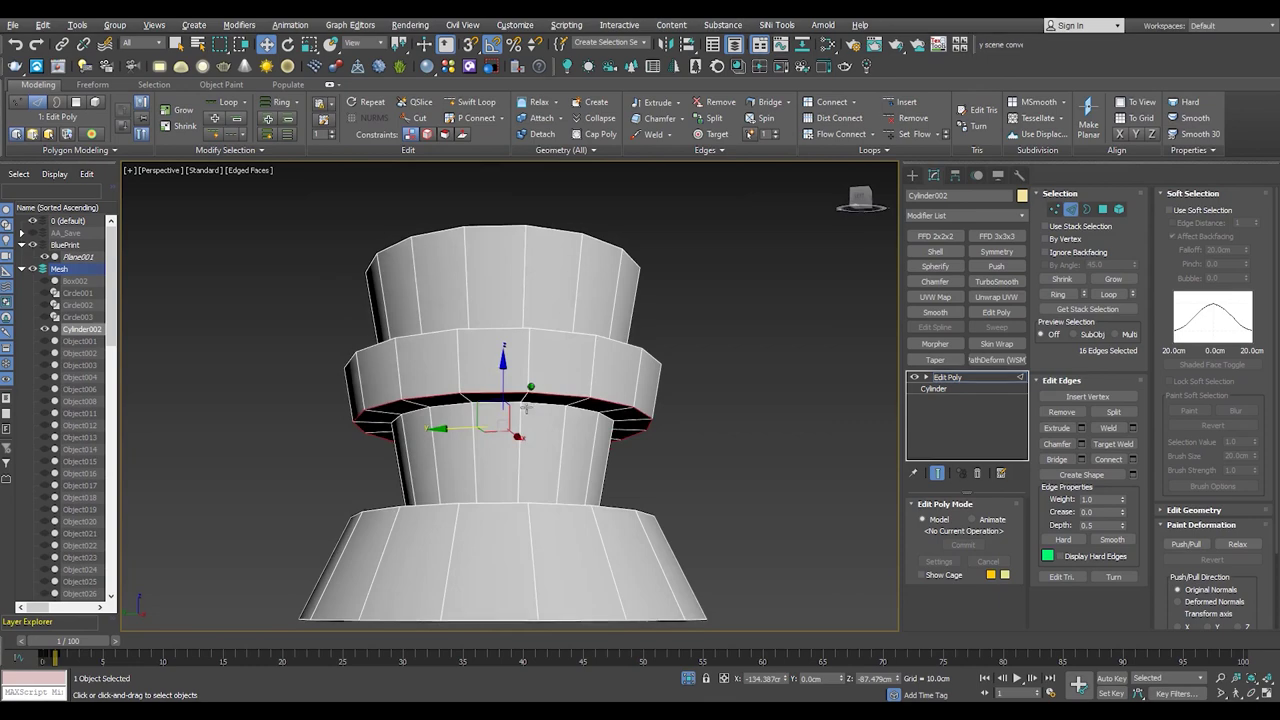
key("3")
key("f")
key("F3")
- Shift-extrude the top border upward into a tall extension
key("3")
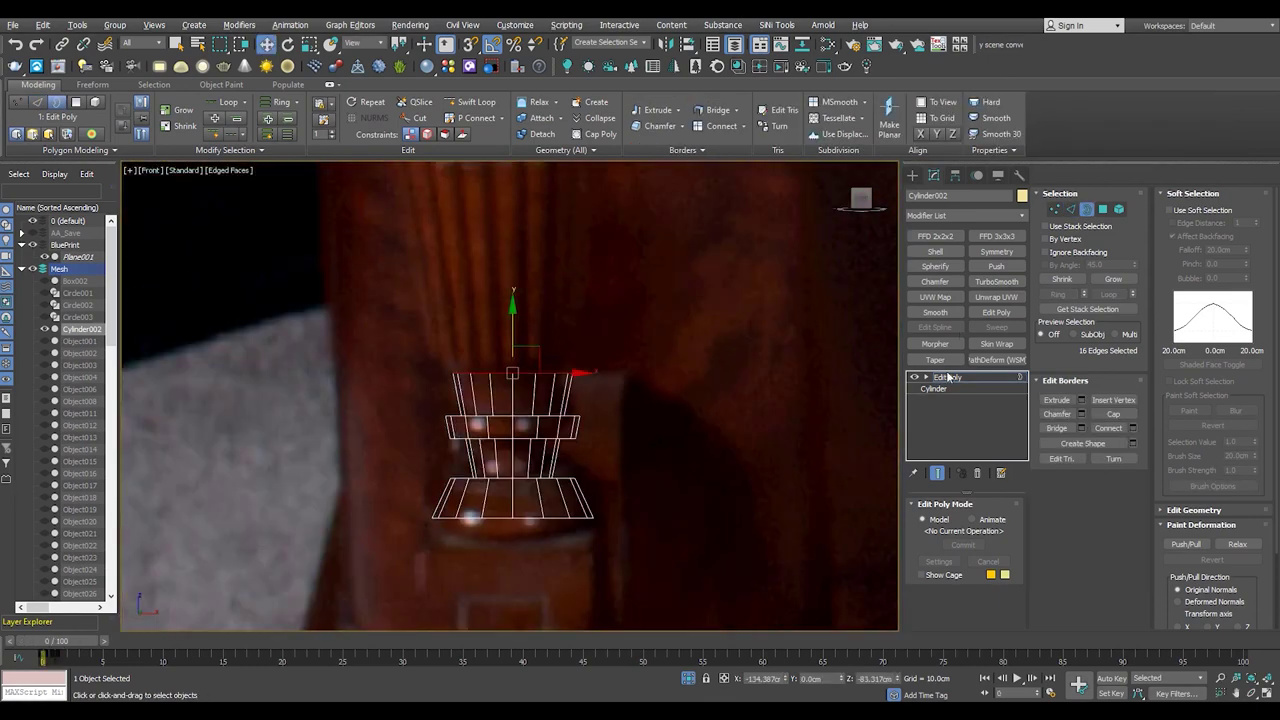
scroll(587, 590, "up", 3)
scroll(587, 590, "down", 1)
key("3")
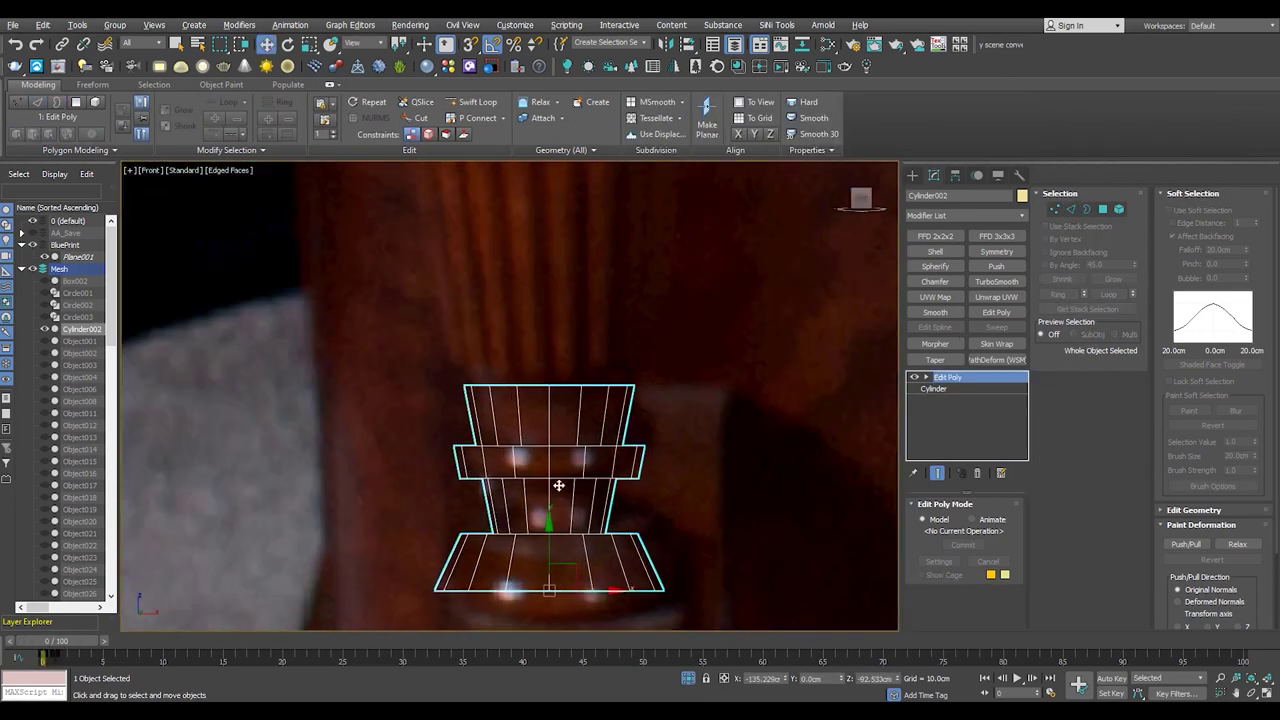
scroll(587, 590, "down", 3)
left_click_drag(560, 460, 575, 299, "shift")
scroll(580, 291, "up", 3)
- Scale the new top ring wider so the section flares toward the top
key("r")
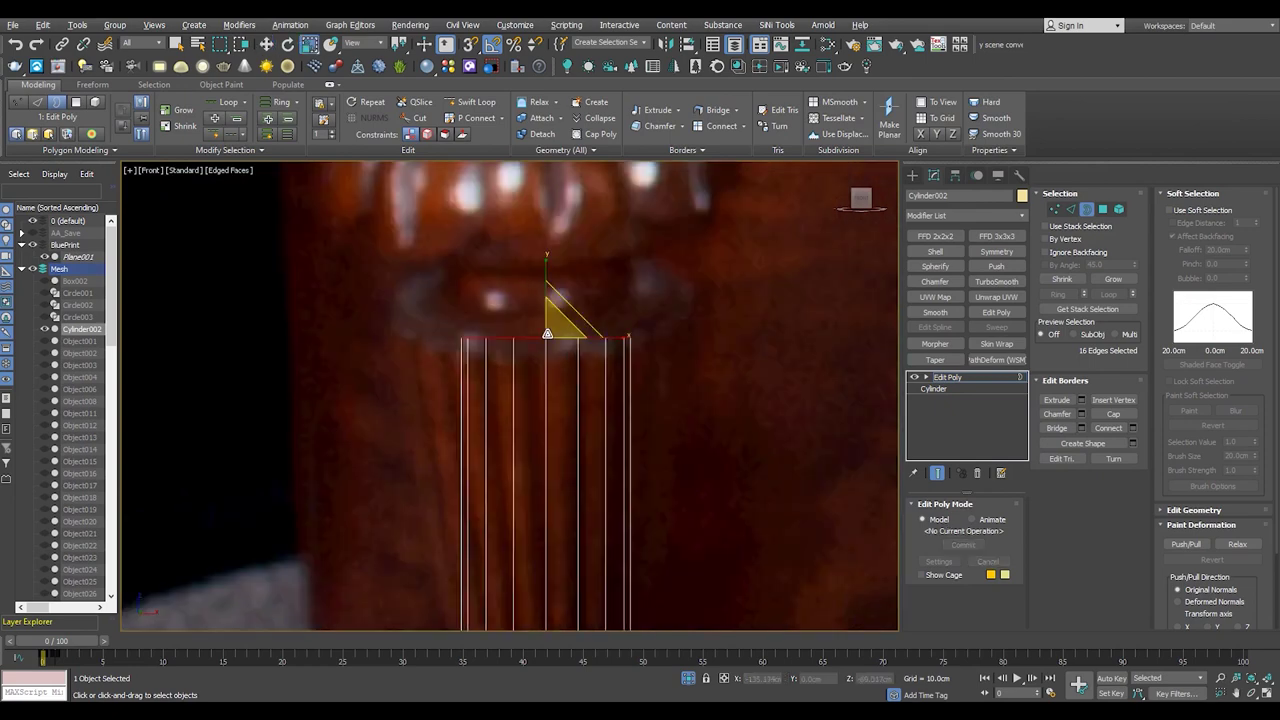
scroll(545, 388, "down", 3)
scroll(555, 330, "up", 3)
left_click_drag(572, 305, 579, 272)
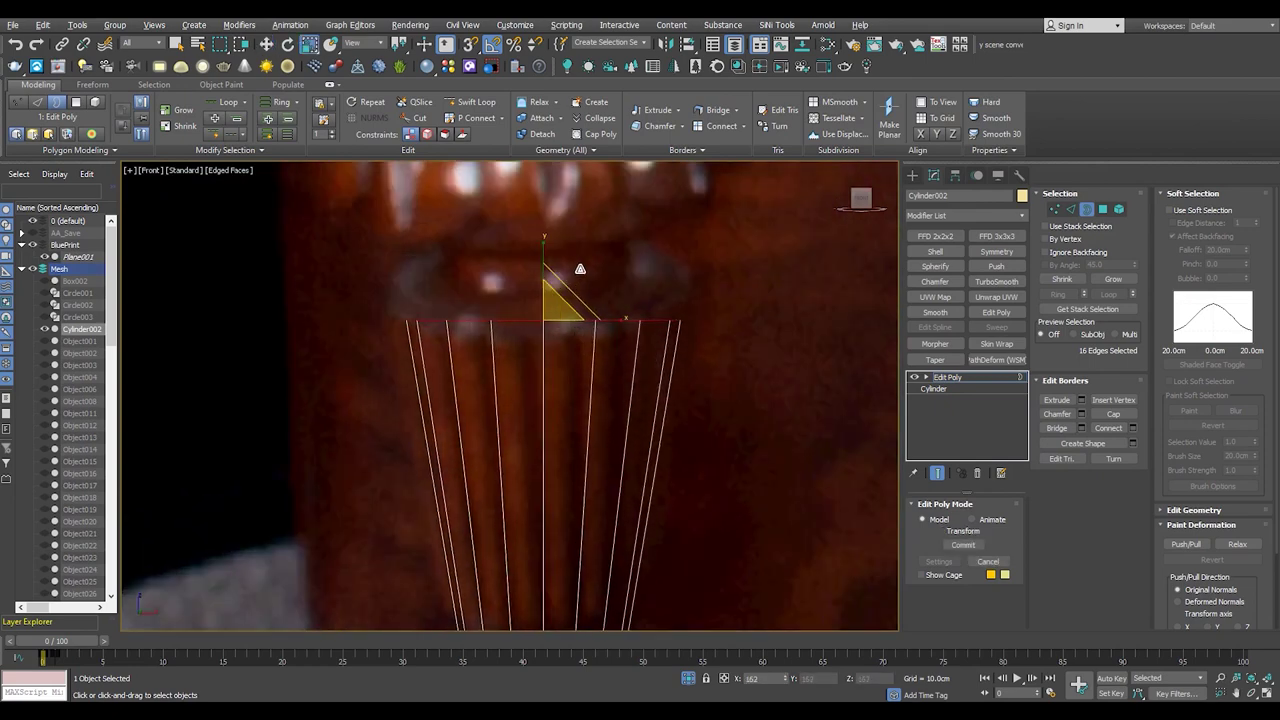
mouse_move(579, 272)
left_mouse_down()
mouse_move(540, 317)
mouse_move(553, 296)
left_mouse_up()
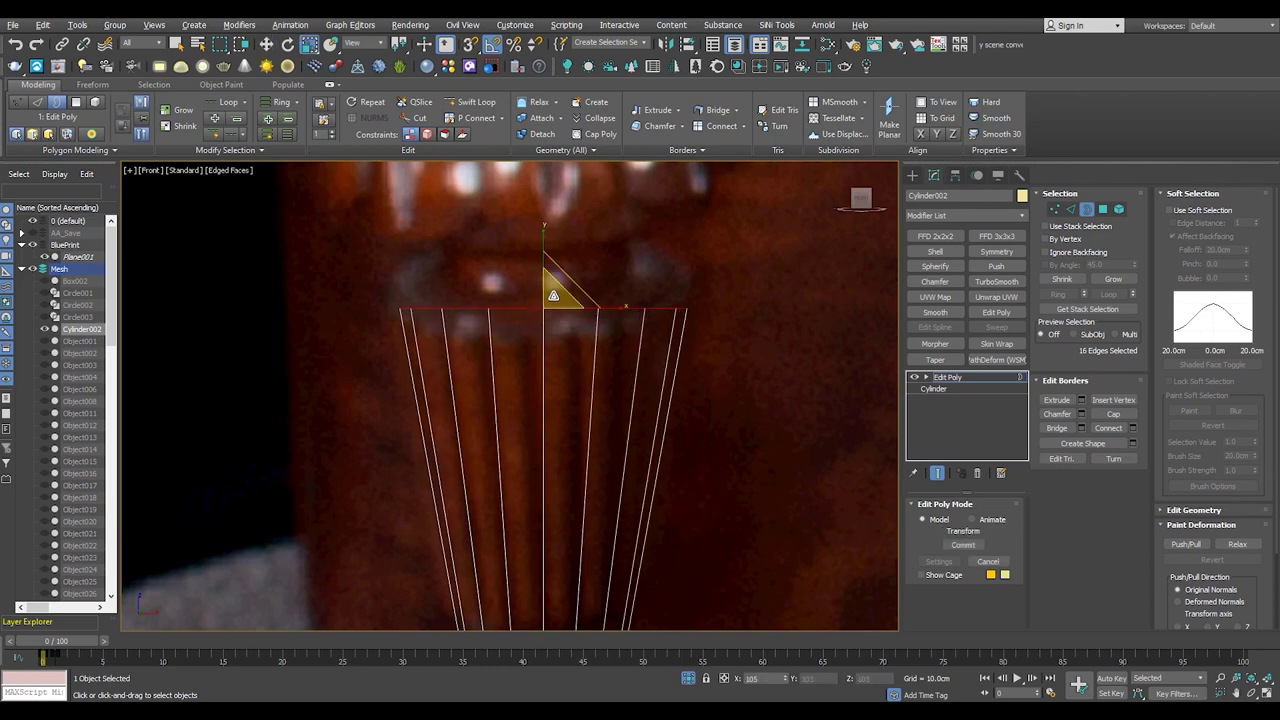
middle_click_drag(545, 341, 541, 391)
- Extrude the top border up into a straight neck and select its side polygons
key("w")
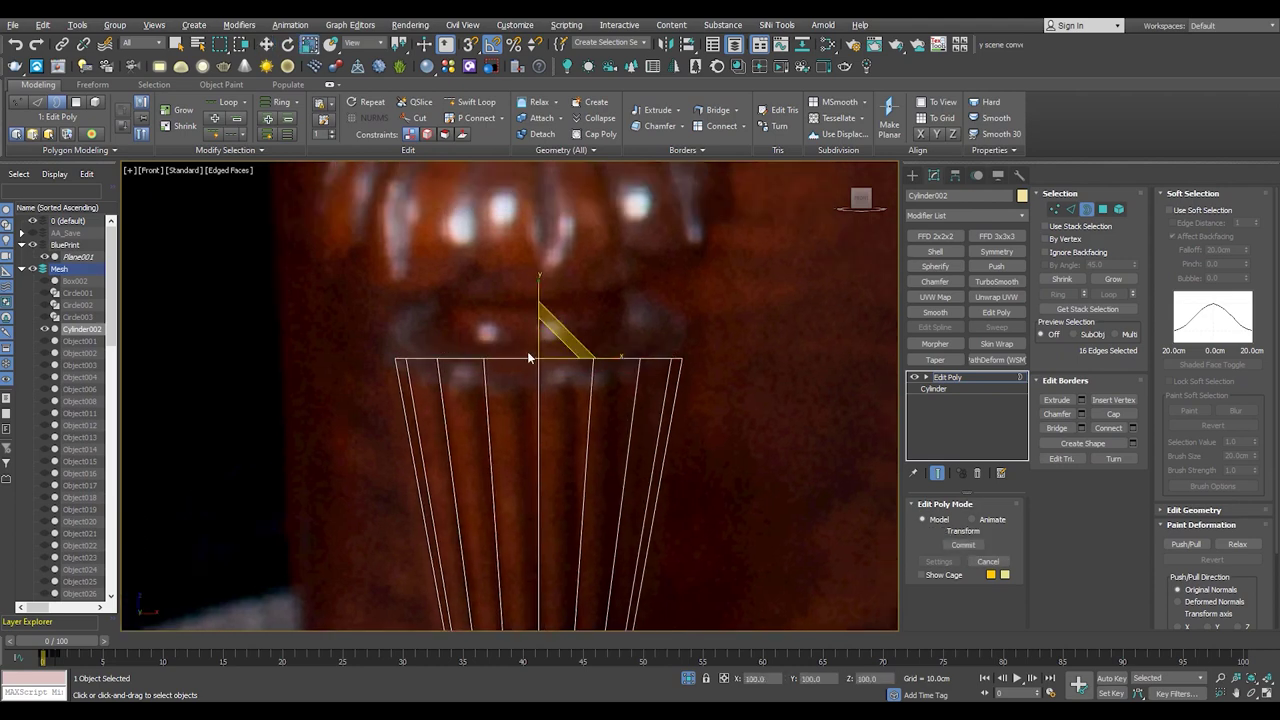
scroll(537, 316, "down", 2)
left_click_drag(537, 316, 534, 363)
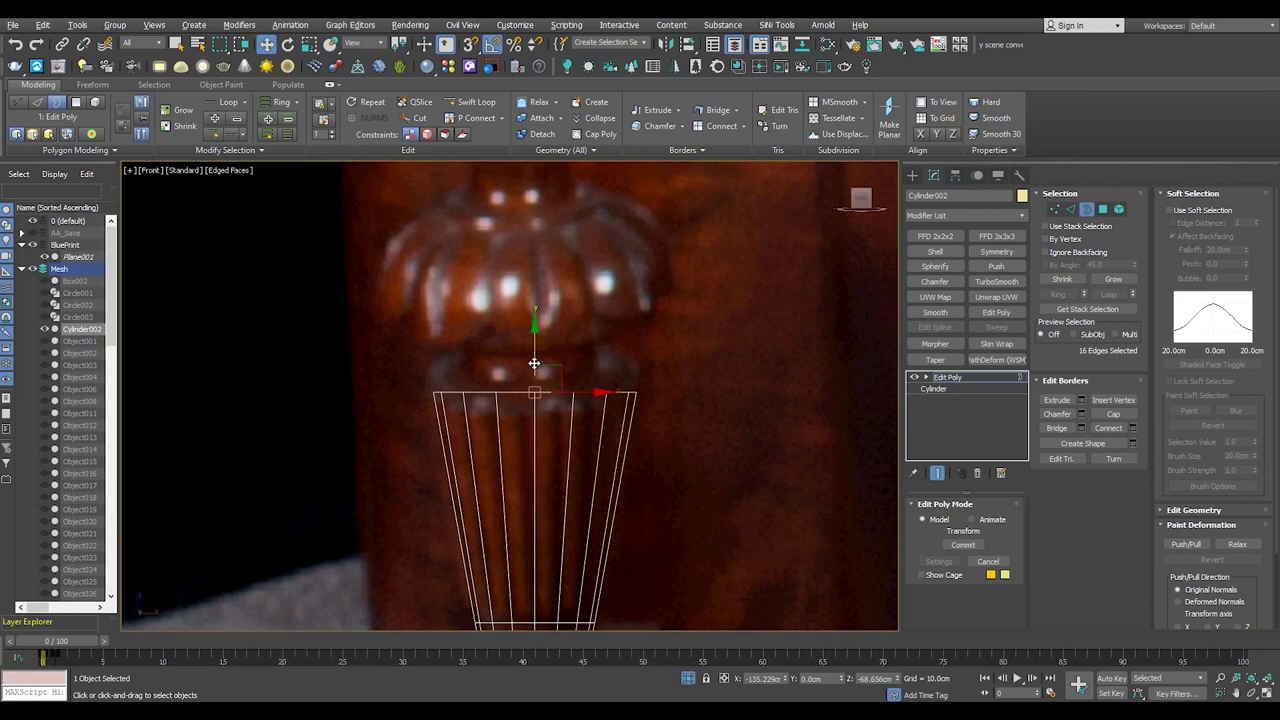
middle_click_drag(534, 363, 538, 404)
key("ctrl+z")
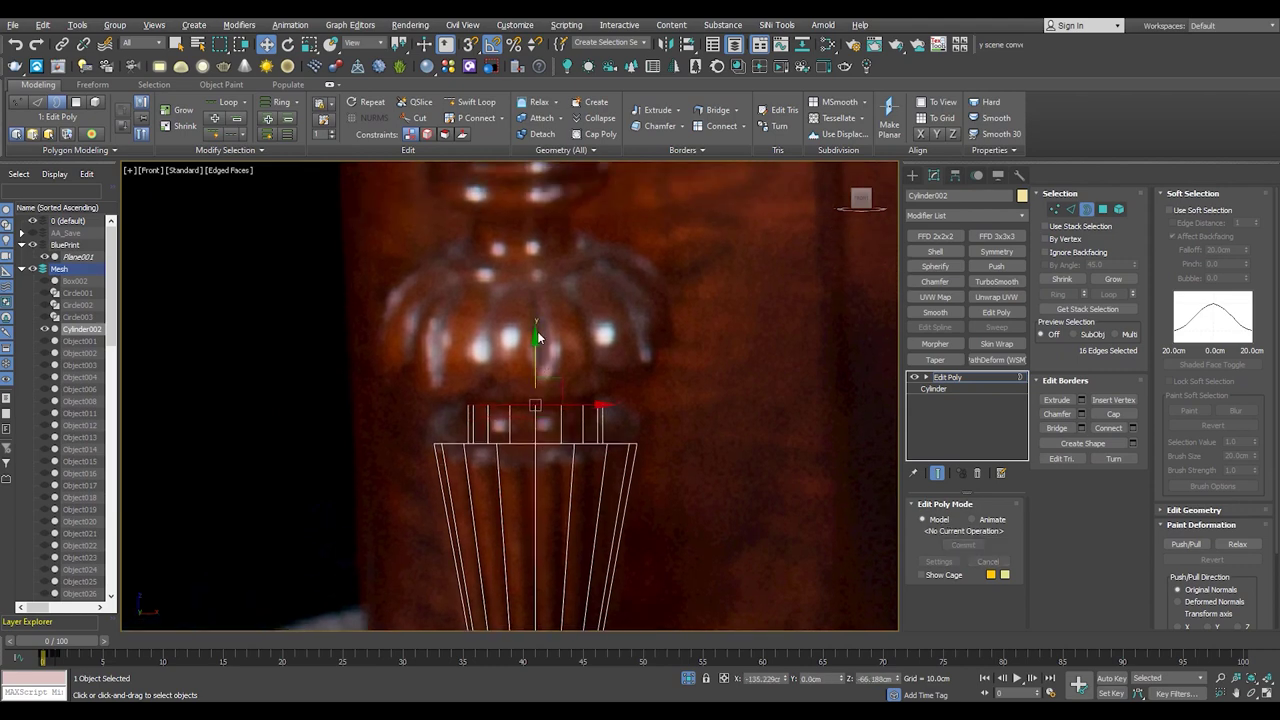
left_click_drag(535, 357, 529, 258, "shift")
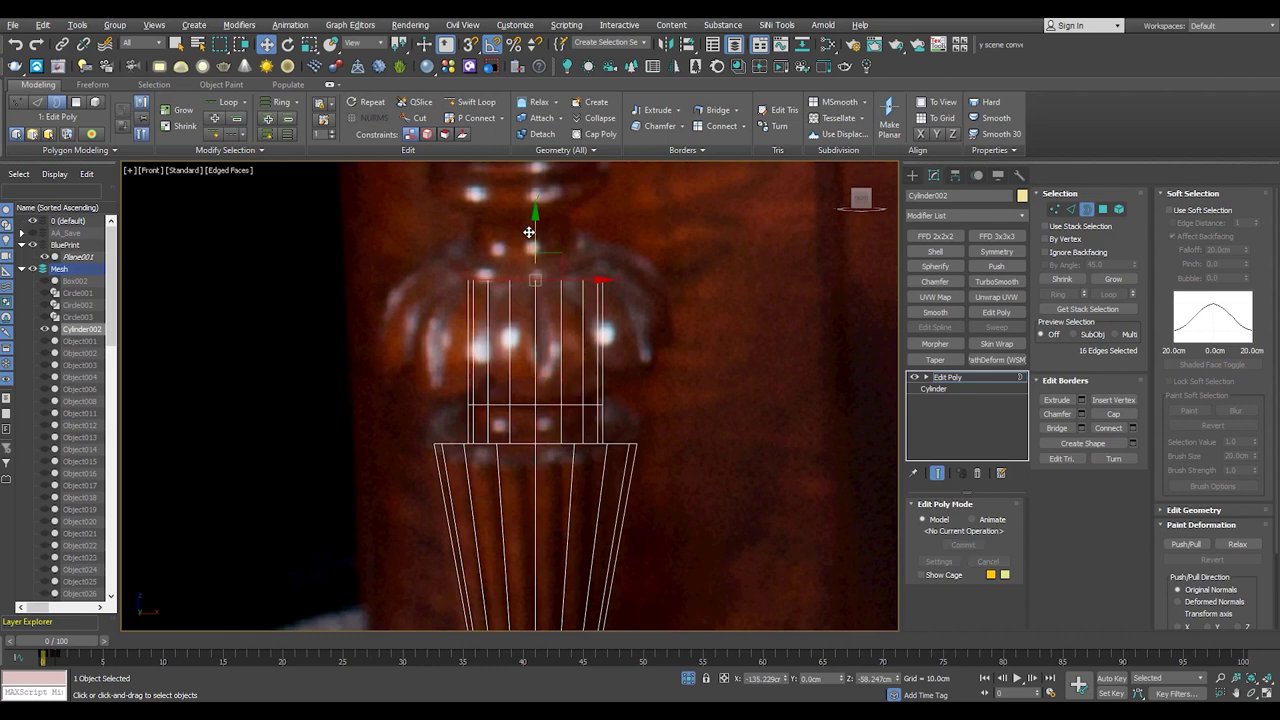
key("4")
left_click(497, 340)
- Bevel the top 16 polygons outward to widen the section into a bulb
left_click(570, 340, "shift")
left_click(645, 118, "shift")
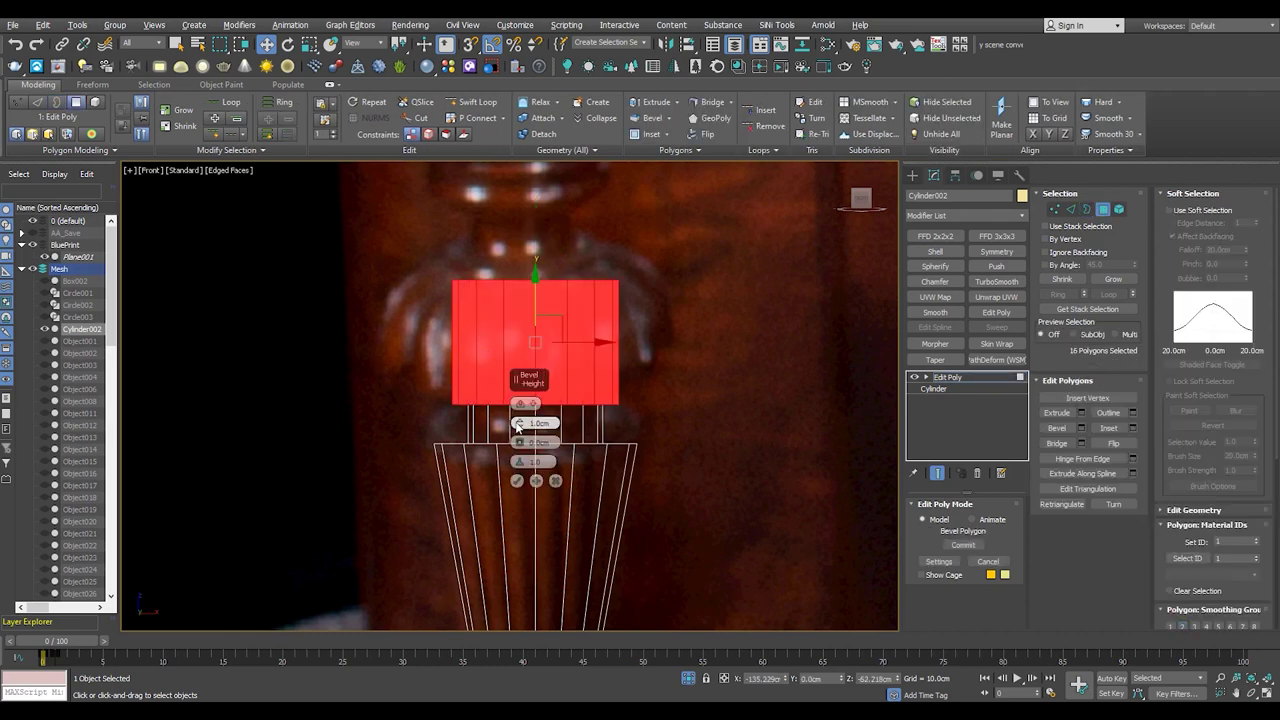
left_click_drag(519, 423, 519, 385)
left_click(517, 480)
key("shift+super")
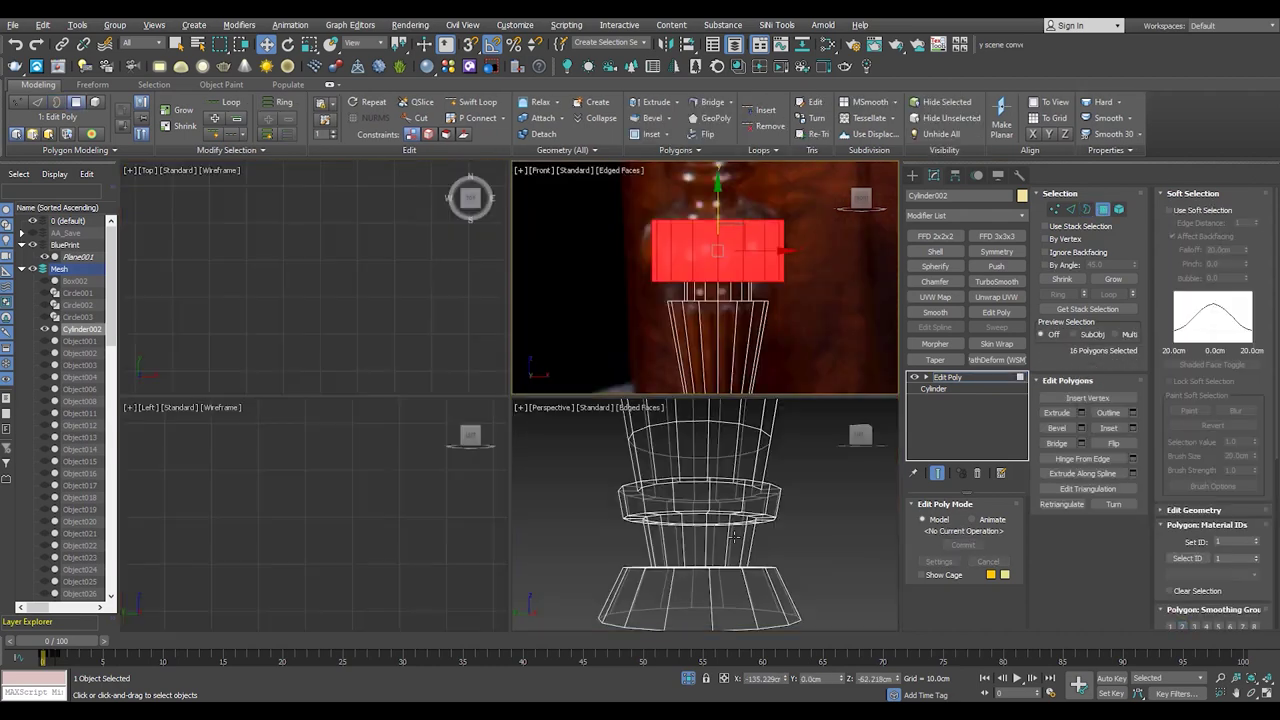
scroll(530, 440, "up", 5)
middle_click_drag(530, 440, 527, 400, "alt")
- Chamfer the bulb's middle edge loop wider, with several segments, to round it
key("2")
key("f")
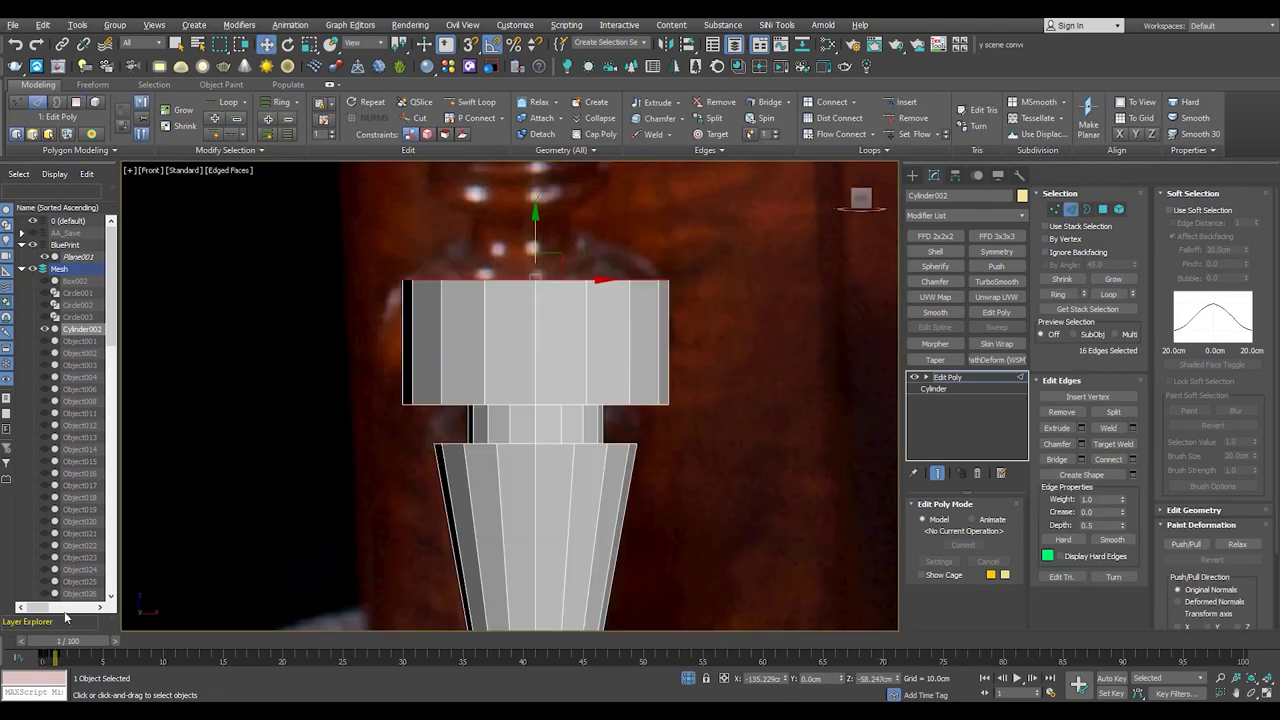
key("F3")
left_click(1079, 445)
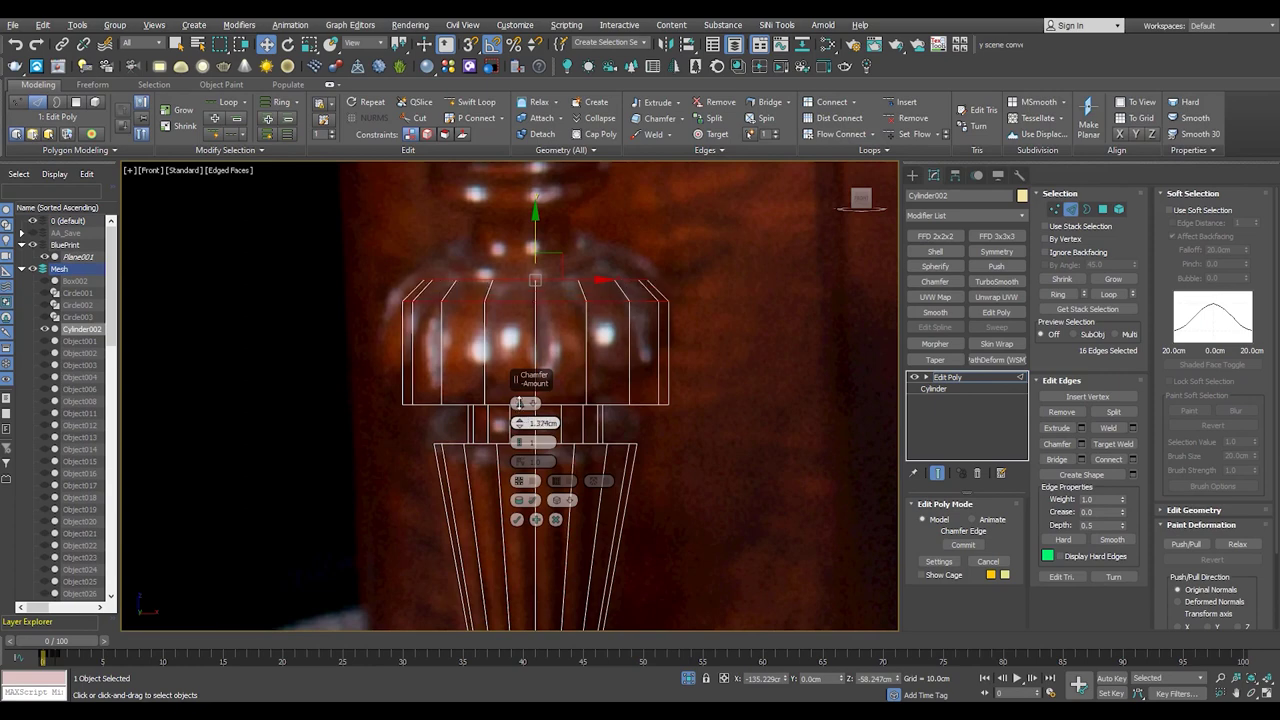
key("alt+w")
middle_click(529, 609)
key("alt+w")
left_click_drag(519, 444, 496, 286)
left_click_drag(519, 444, 518, 438)
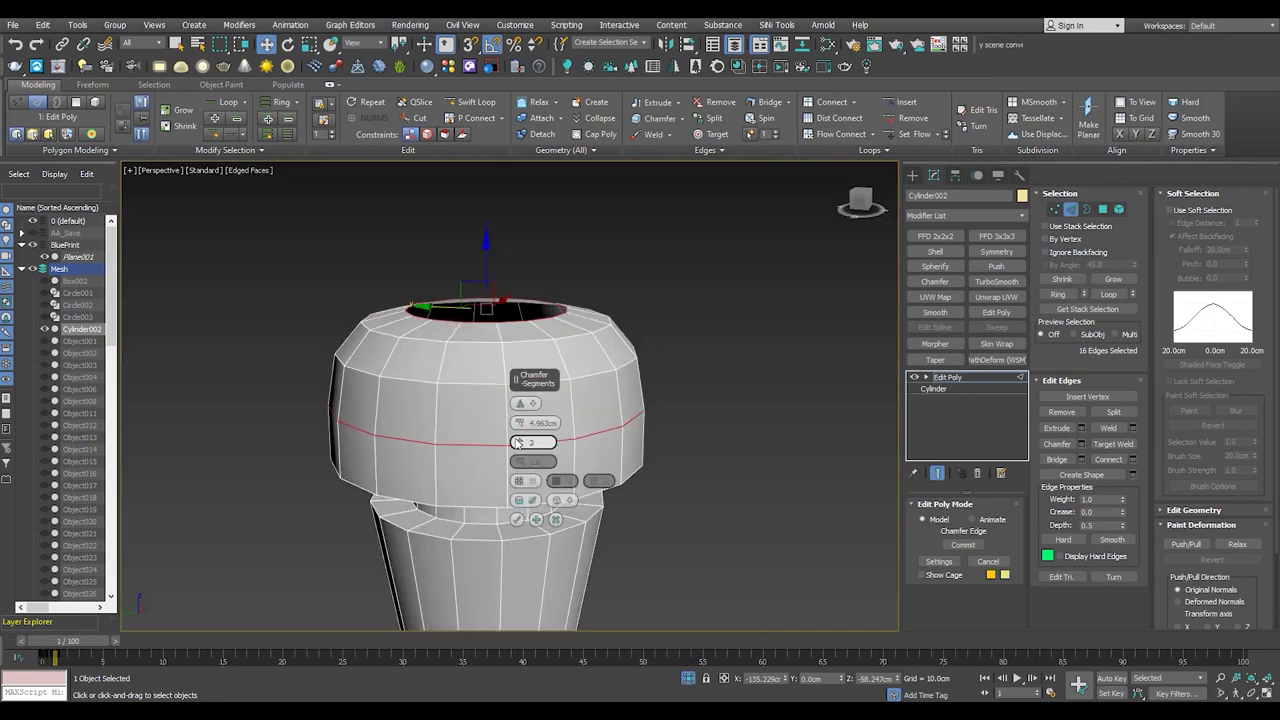
left_click(517, 519)
middle_click_drag(520, 526, 520, 470, "alt")
- Stretch the bulb's upper vertices upward in Y to make the top taller
key("1")
scroll(515, 527, "down", 5)
scroll(500, 460, "up", 6)
middle_click_drag(515, 449, 507, 330, "alt")
key("3")
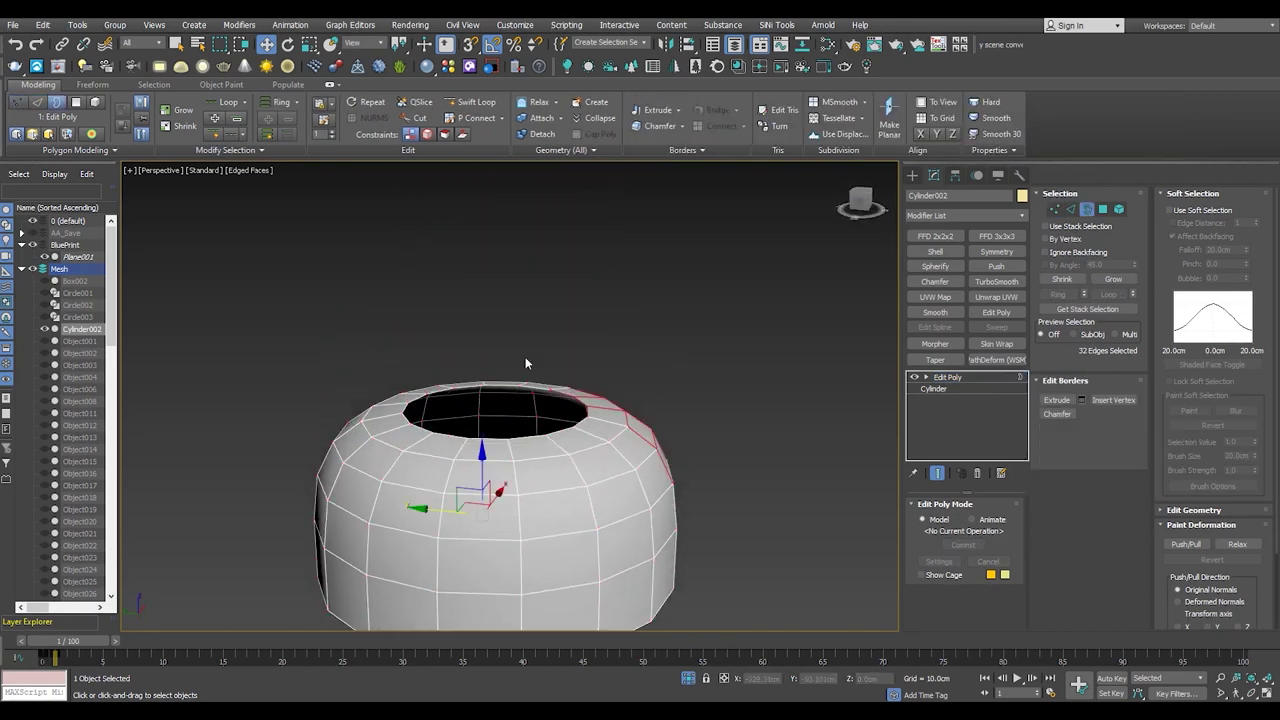
key("f")
left_click(8, 641)
key("F3")
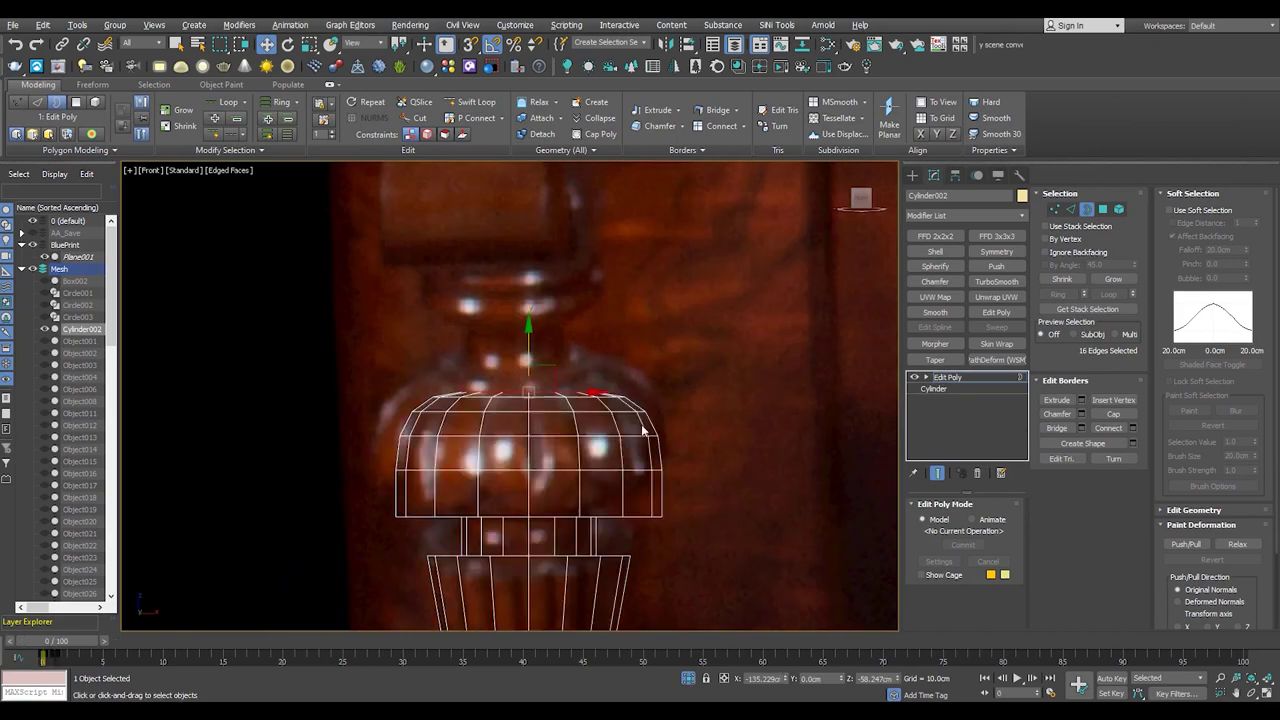
key("1")
left_click_drag(733, 328, 377, 484)
left_click_drag(529, 360, 531, 347)
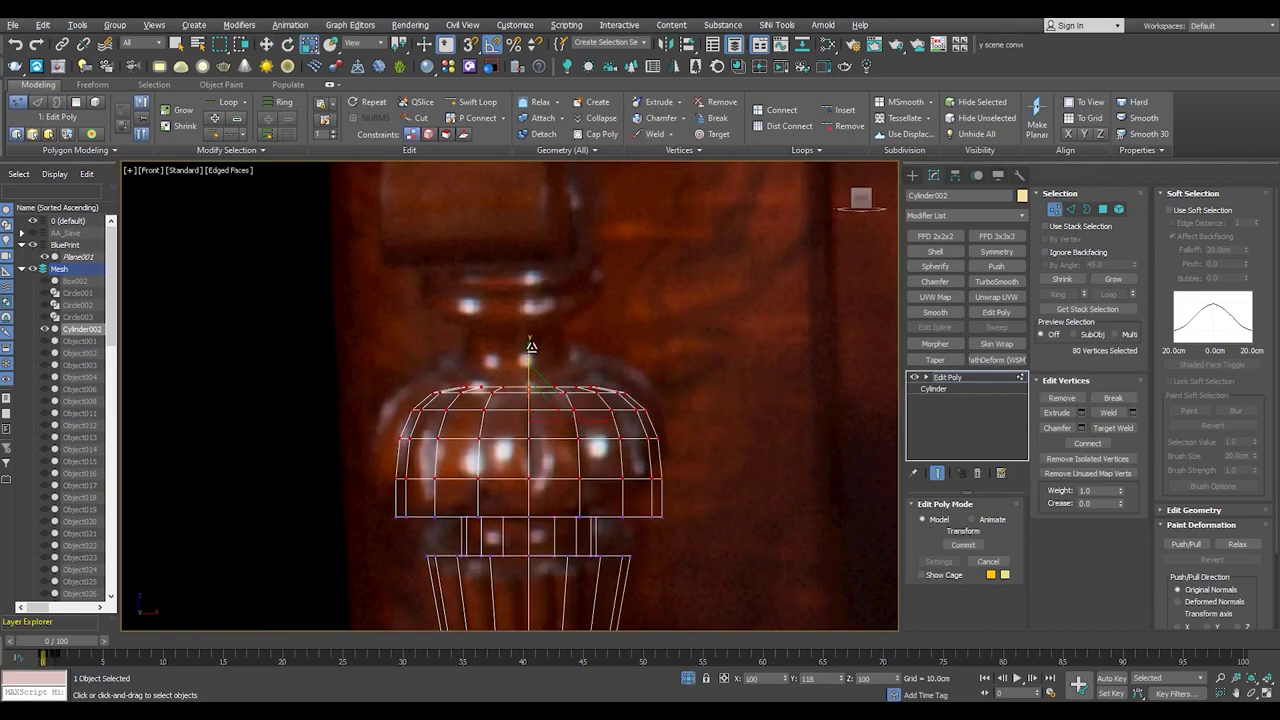
- Extrude the bulb's open top border upward into a straight neck
left_click(948, 377)
key("3")
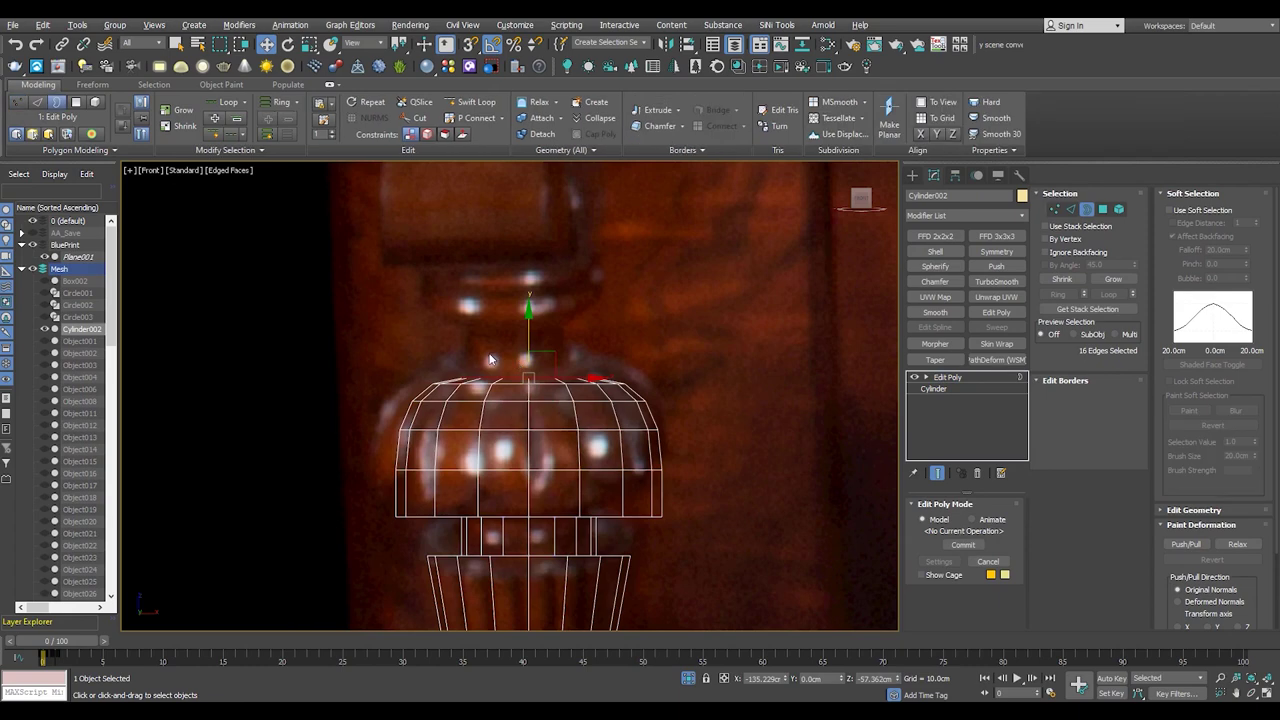
left_click(600, 381)
left_click_drag(528, 335, 527, 297, "shift")
key("ctrl+z")
key("r")
key("w")
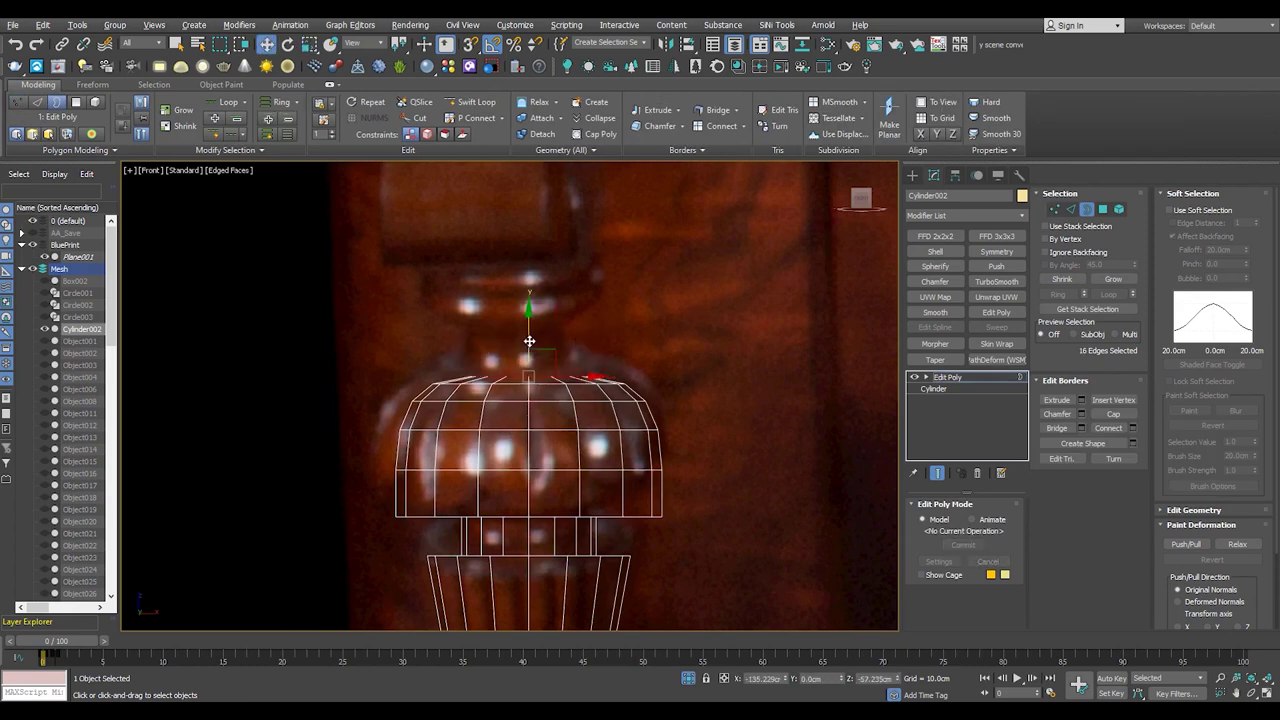
scroll(567, 540, "down", 3)
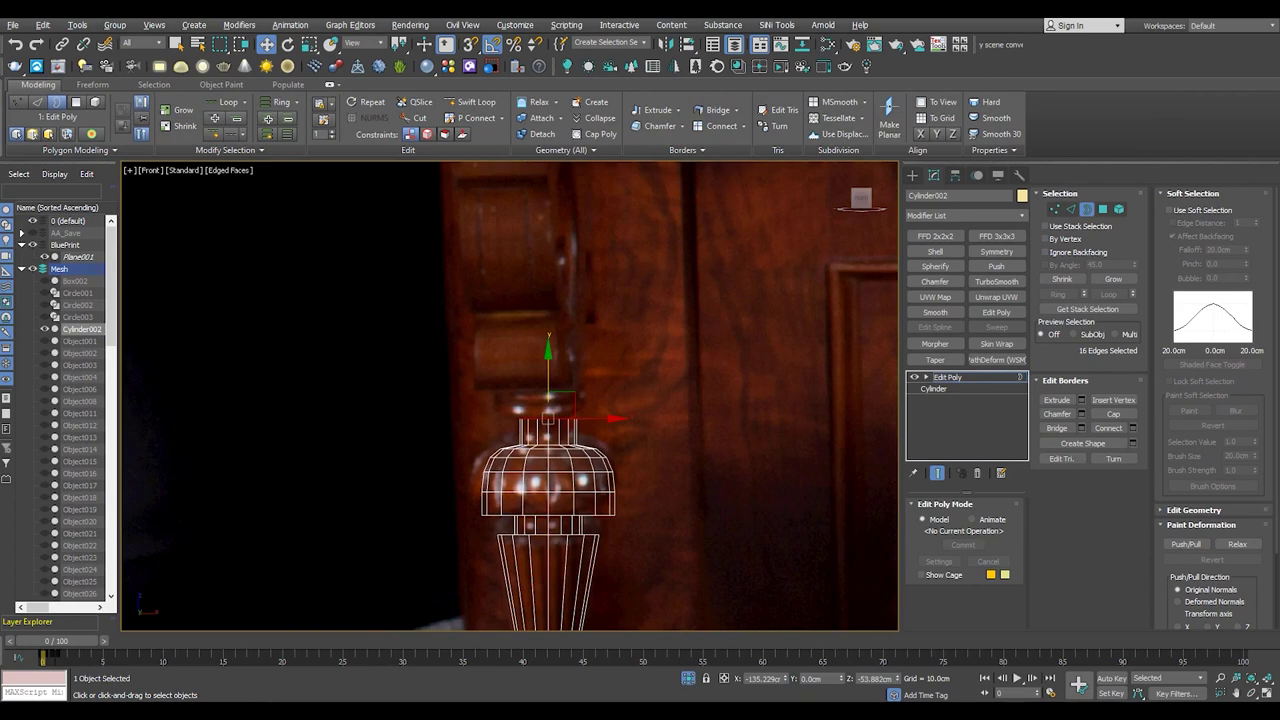
scroll(548, 430, "up", 4)
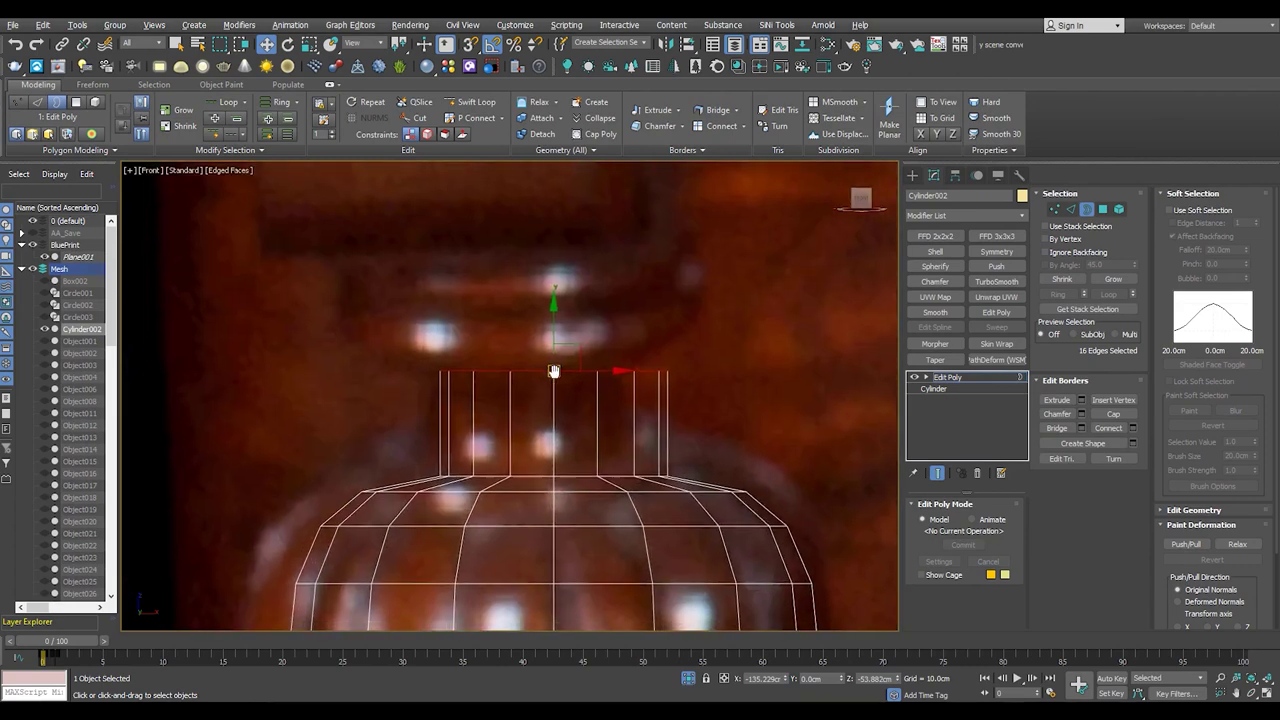
scroll(560, 380, "down", 1)
left_click_drag(560, 380, 563, 277, "shift")
- Bevel the new neck polygons to a height of about 1.9 cm
key("4")
key("shift+ctrl+b")
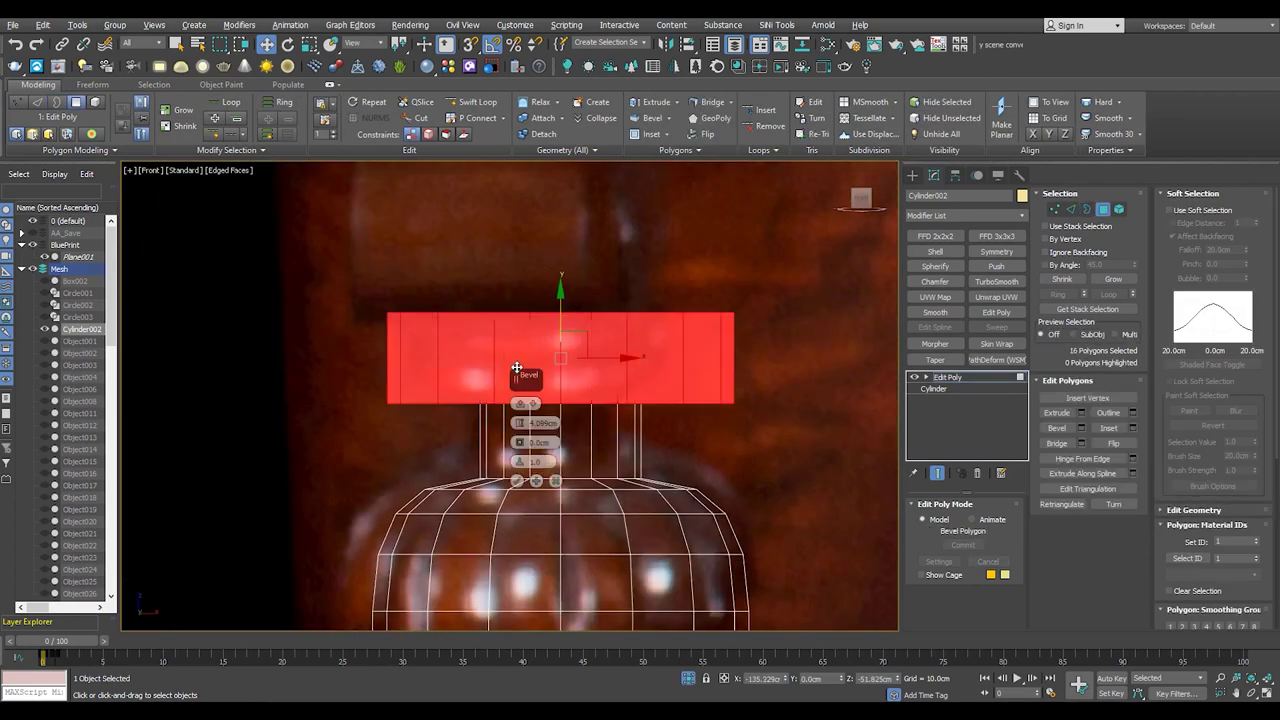
left_click_drag(519, 423, 516, 488)
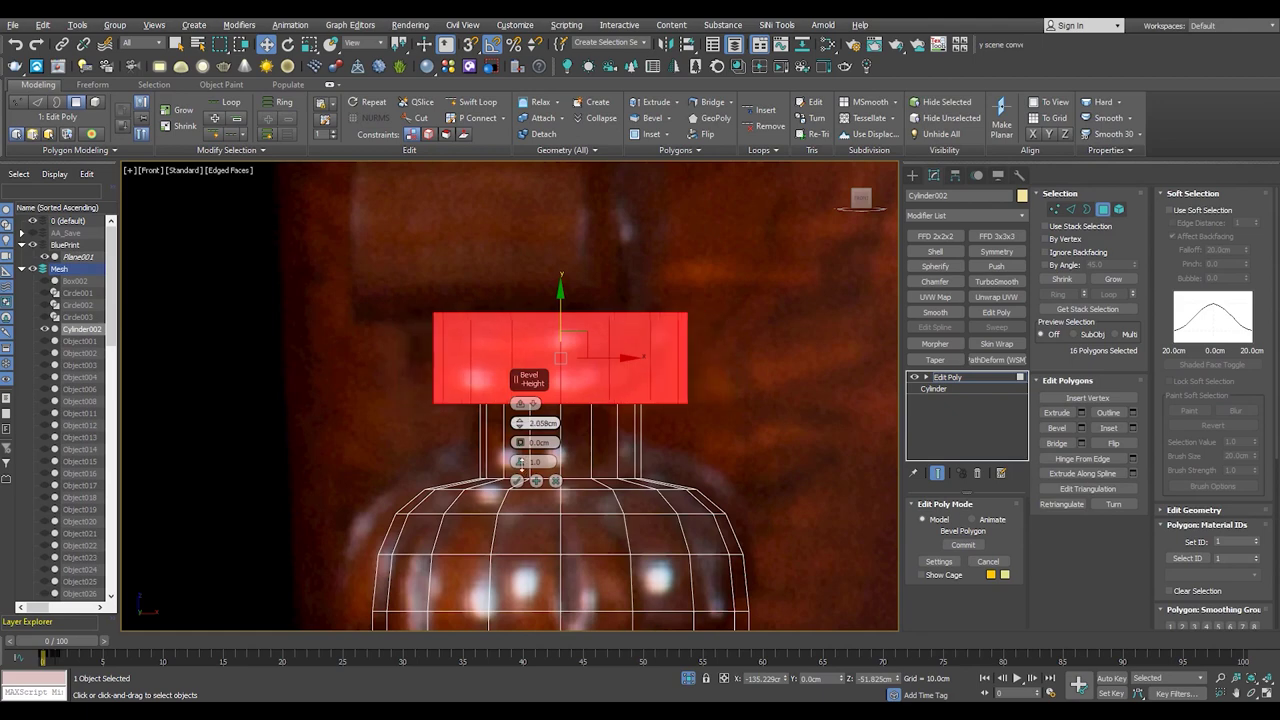
left_click_drag(516, 488, 517, 485)
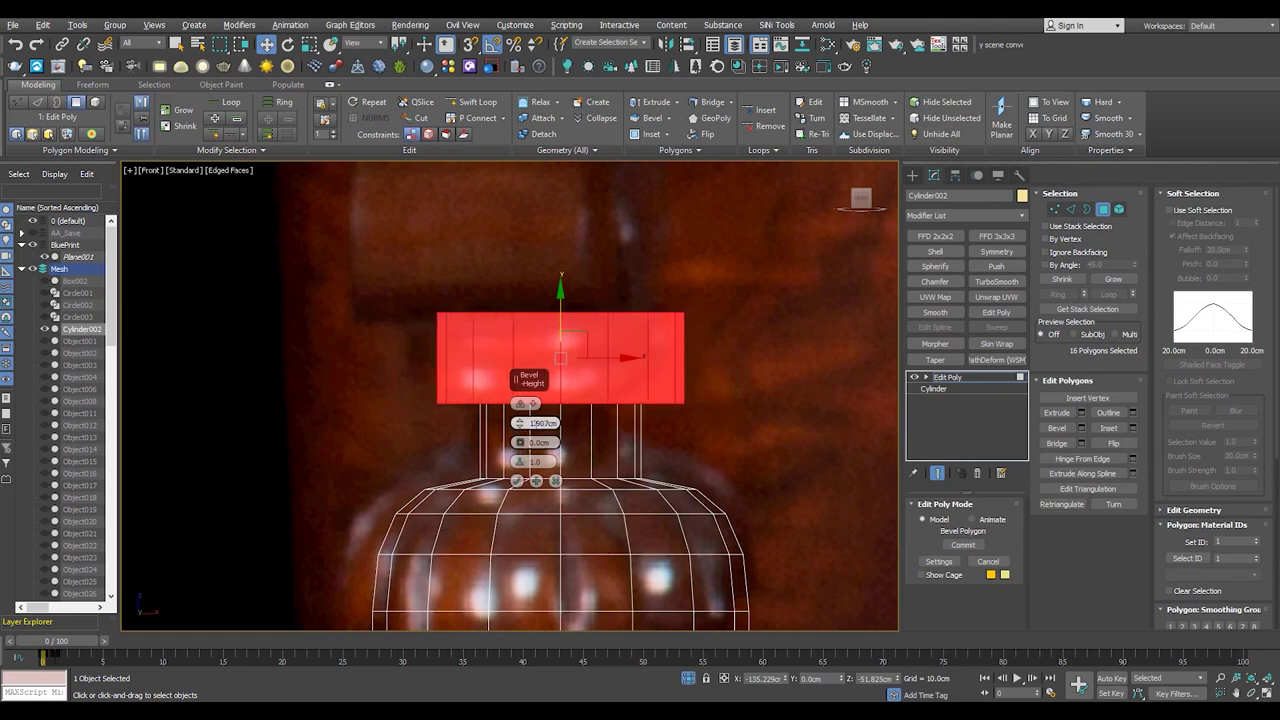
left_click(515, 483)
key("p")
mouse_move(515, 483)
middle_mouse_down("alt")
mouse_move(549, 405)
mouse_move(575, 525)
middle_mouse_up("alt")
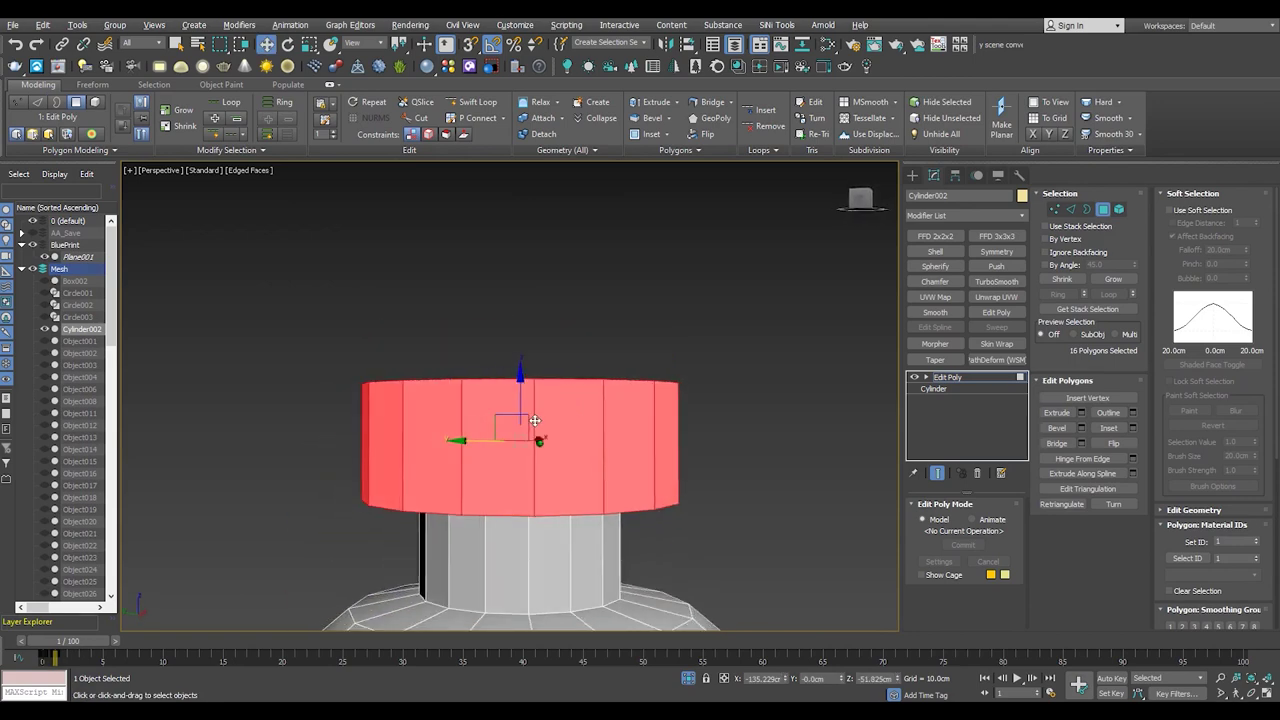
- Scale the cap's bottom edge loop inward in the front view
key("2")
double_click(615, 517)
key("f")
key("r")
left_click_drag(574, 419, 575, 371)
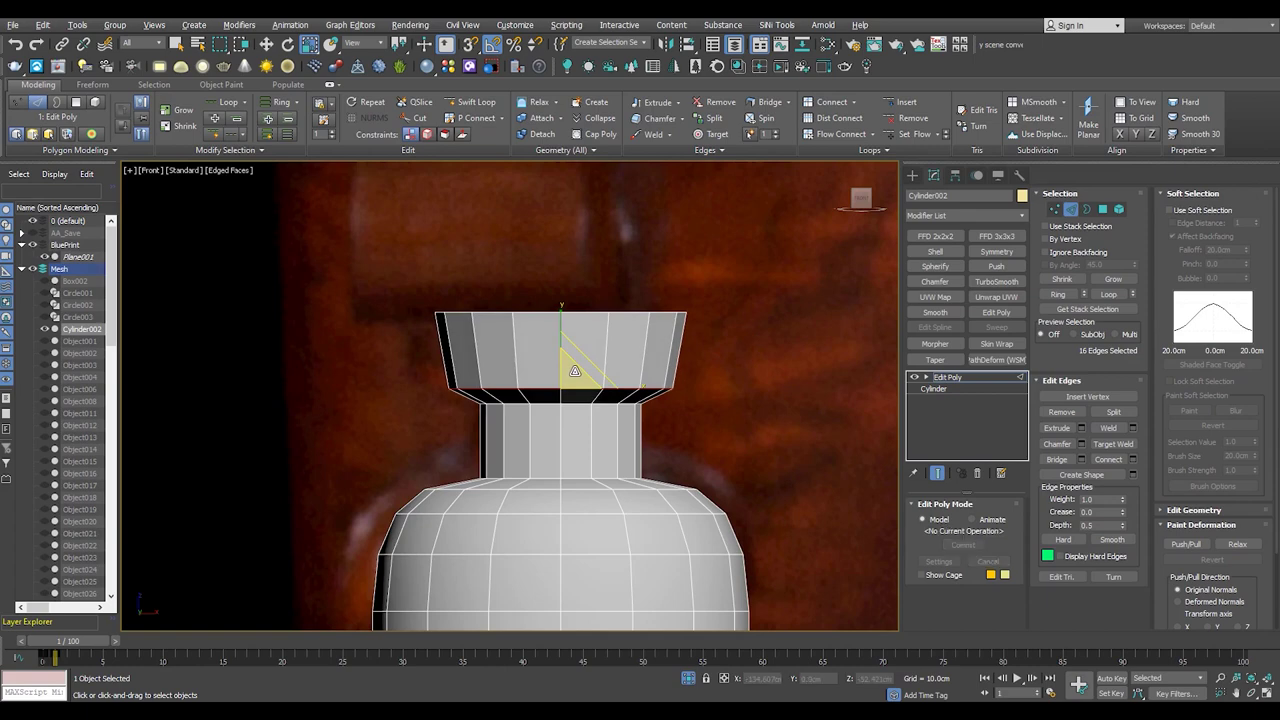
key("p")
scroll(505, 470, "down", 2)
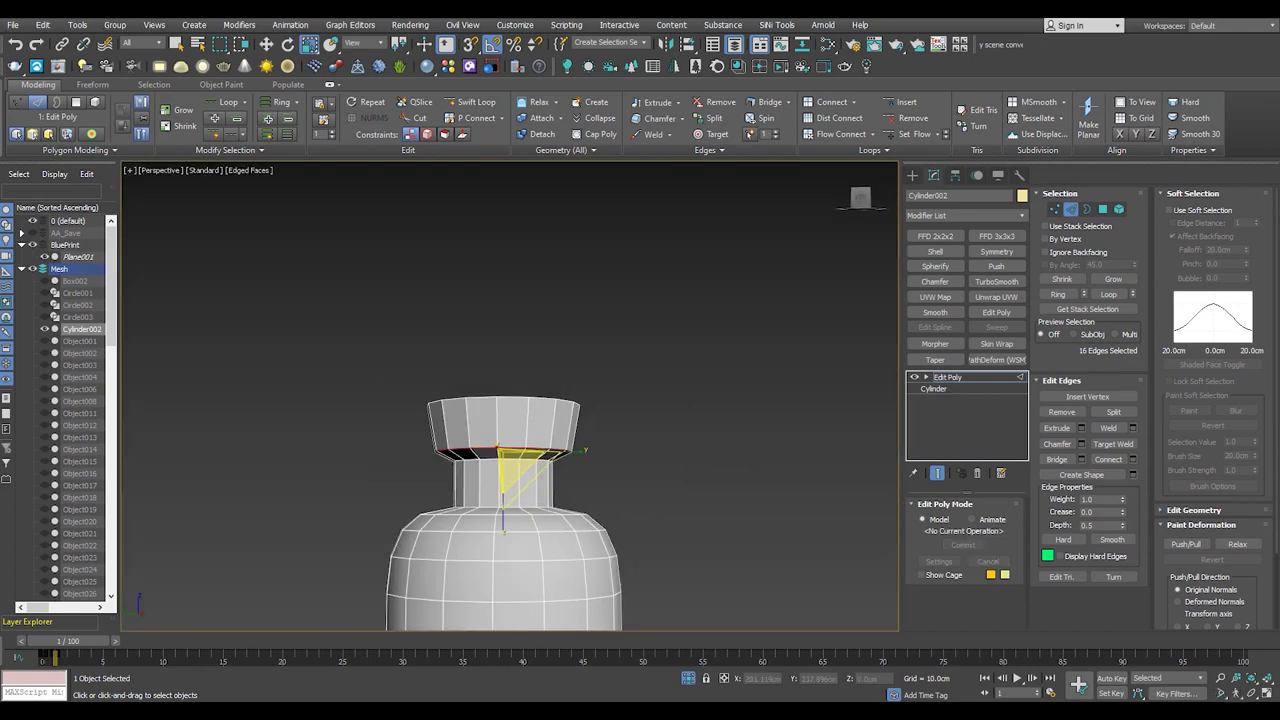
scroll(493, 500, "up", 2)
- Lower the selected vertex loop slightly in the wireframe front view
key("w")
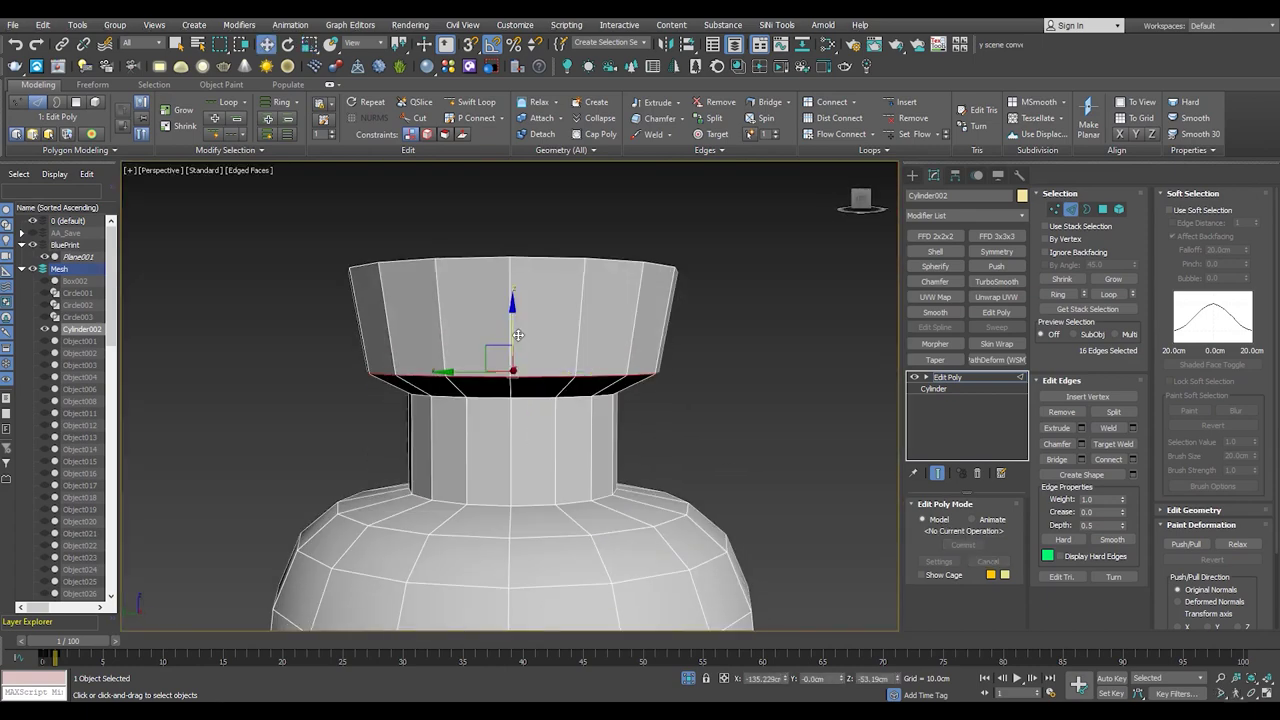
scroll(500, 357, "up", 1)
scroll(508, 393, "down", 2)
scroll(508, 393, "up", 3)
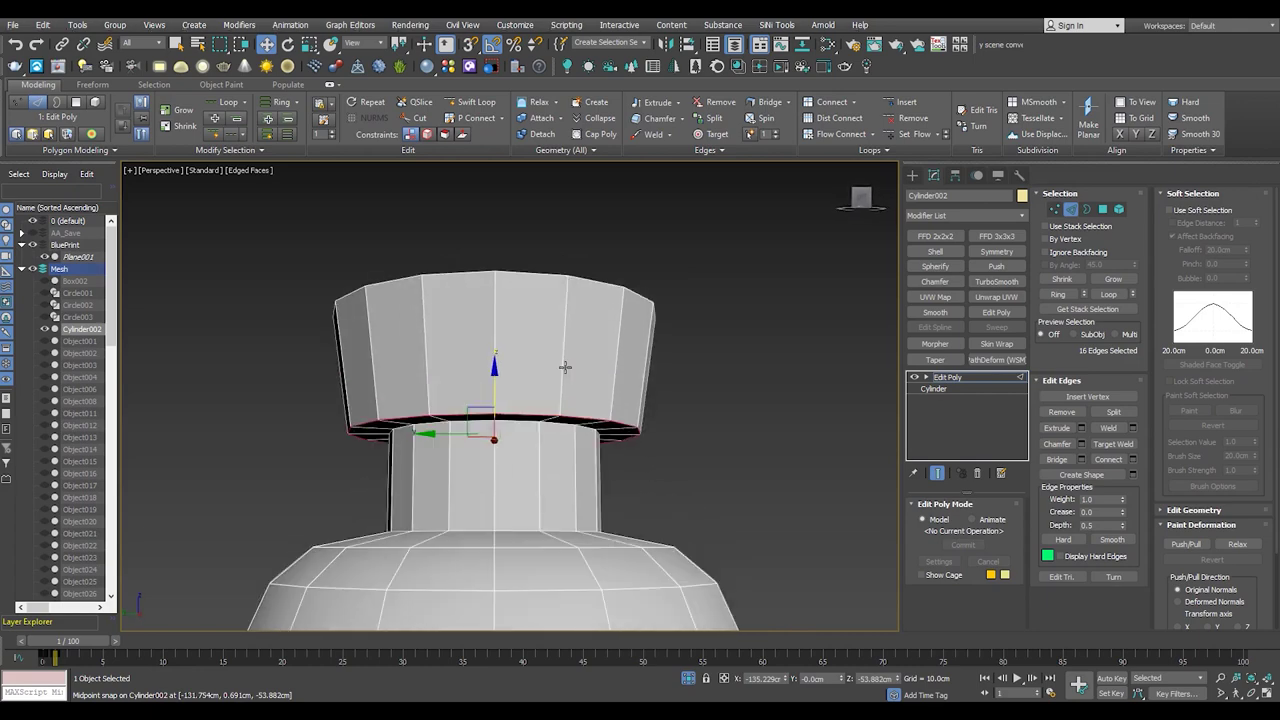
key("alt+w")
key("alt+w")
key("F3")
scroll(635, 388, "up", 4)
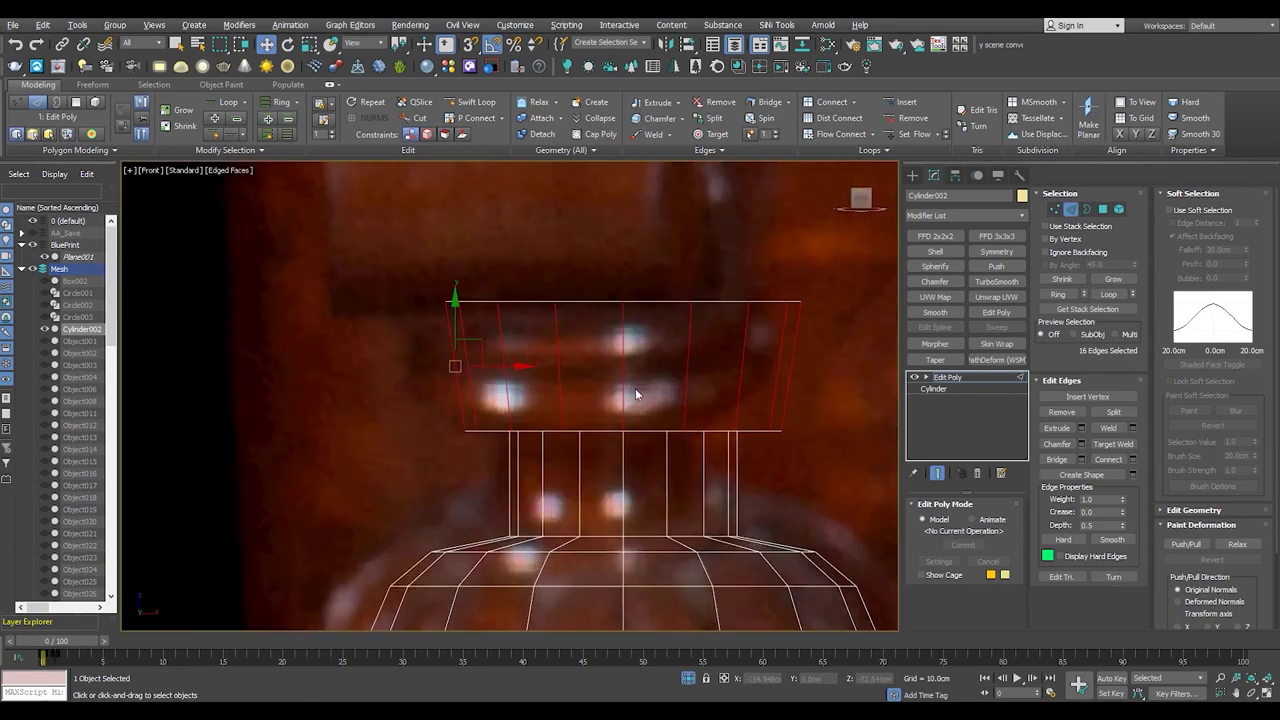
key("1")
left_click_drag(592, 400, 592, 403)
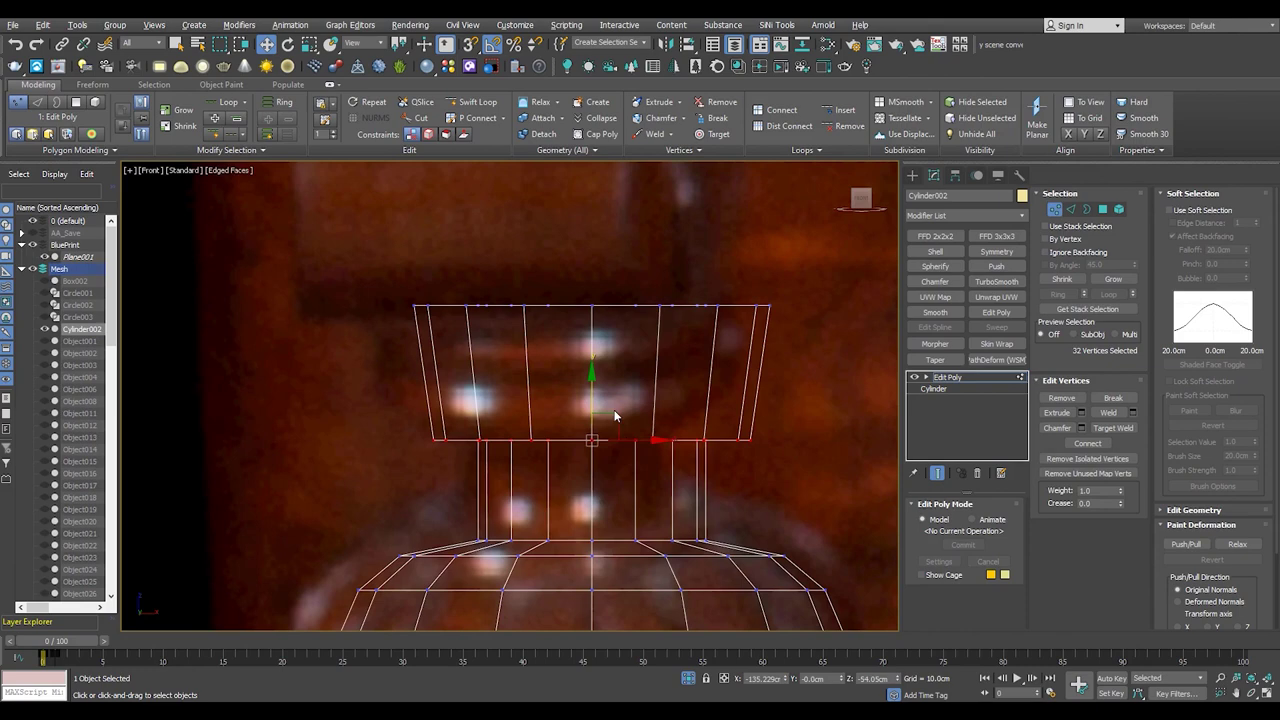
- Chamfer the neck's edge loop at 0.955cm with 3 segments
key("2")
left_click(760, 370)
key("p")
middle_click_drag(601, 495, 618, 428, "alt")
double_click(618, 428)
left_click(1081, 443)
left_click_drag(531, 465, 537, 612)
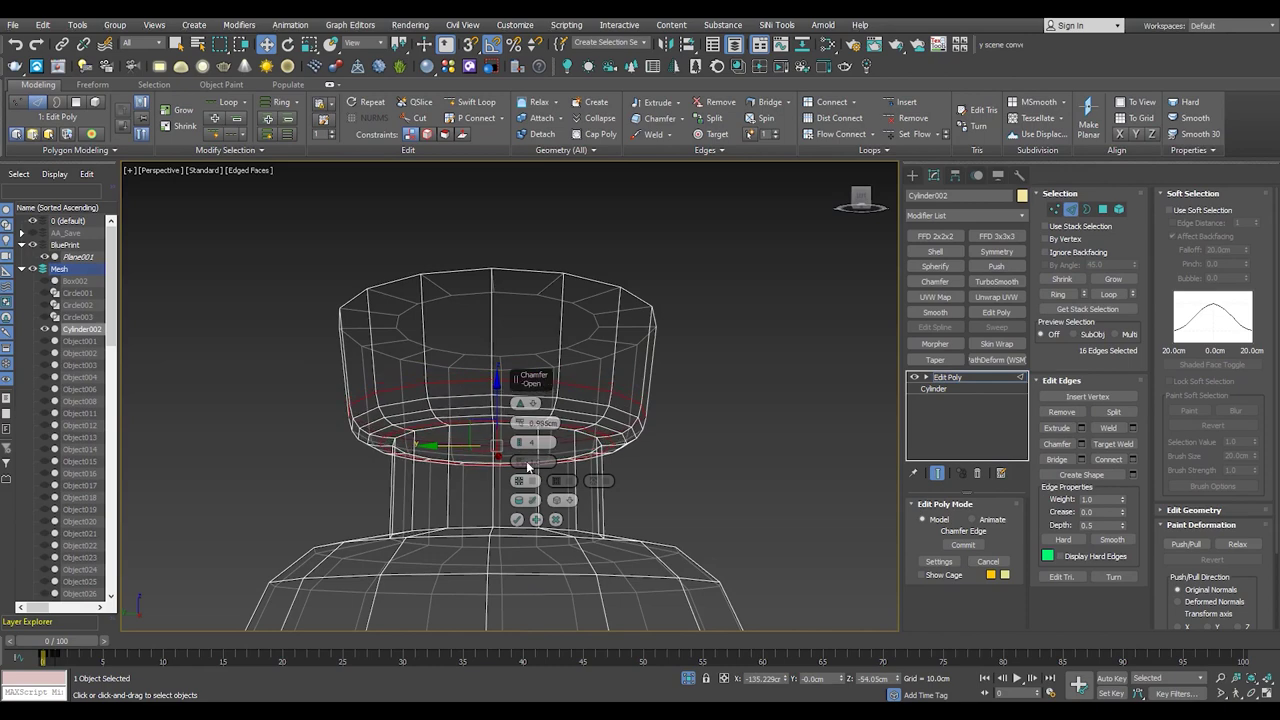
left_click_drag(520, 441, 520, 446)
left_click(517, 522)
- Connect two loops across the bowl with pinch 26 and nudge them slightly down
key("alt+w")
key("alt+w")
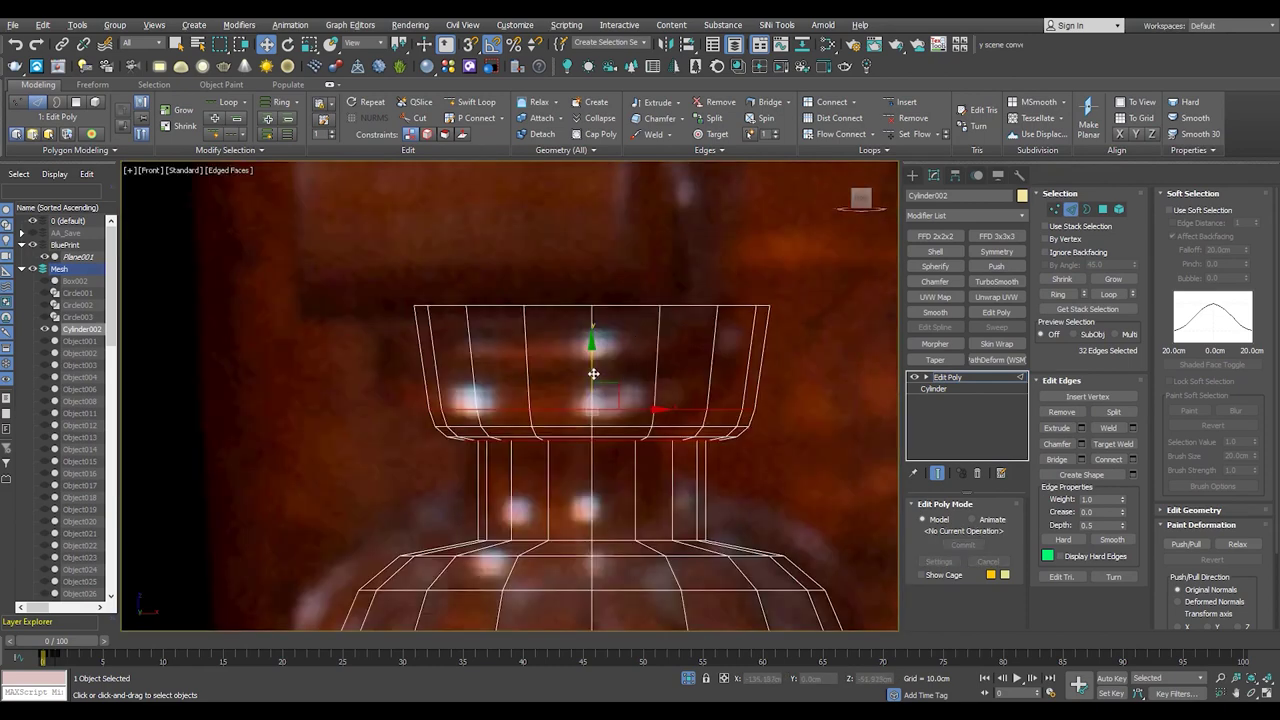
key("ctrl+shift+e")
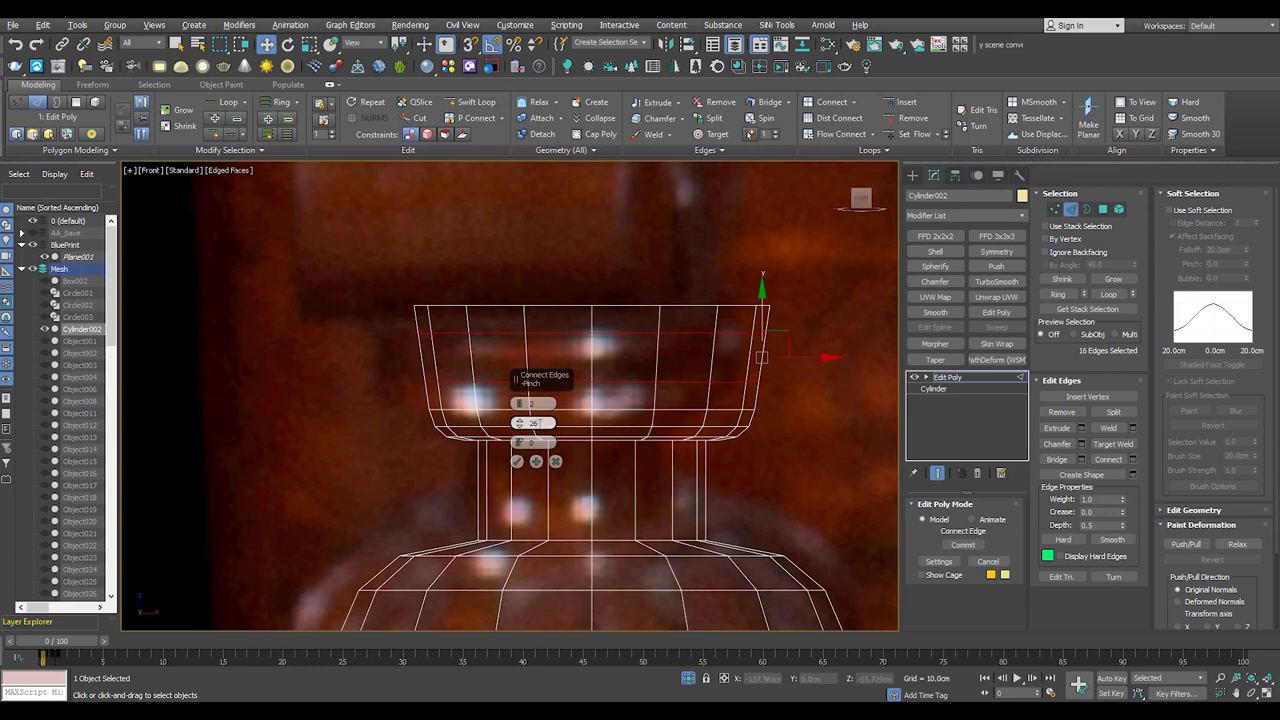
left_click(517, 461)
scroll(608, 410, "up", 2)
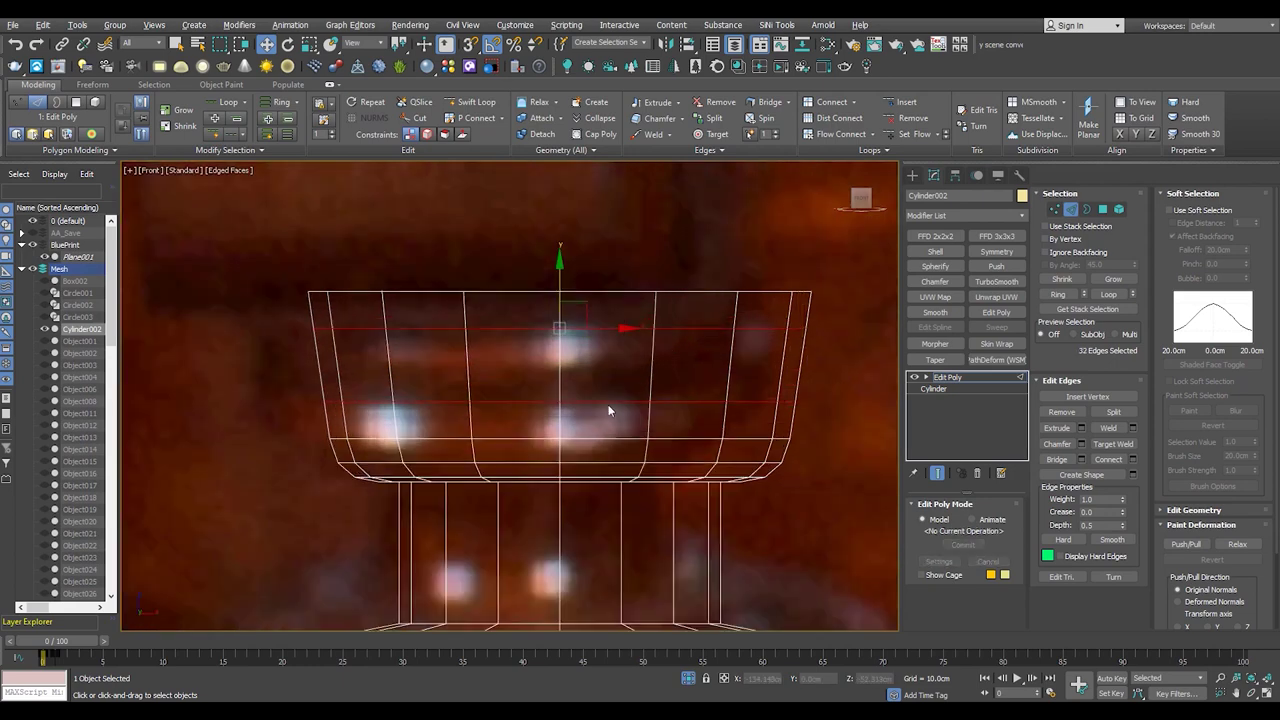
left_click_drag(561, 282, 561, 289)
key("p")
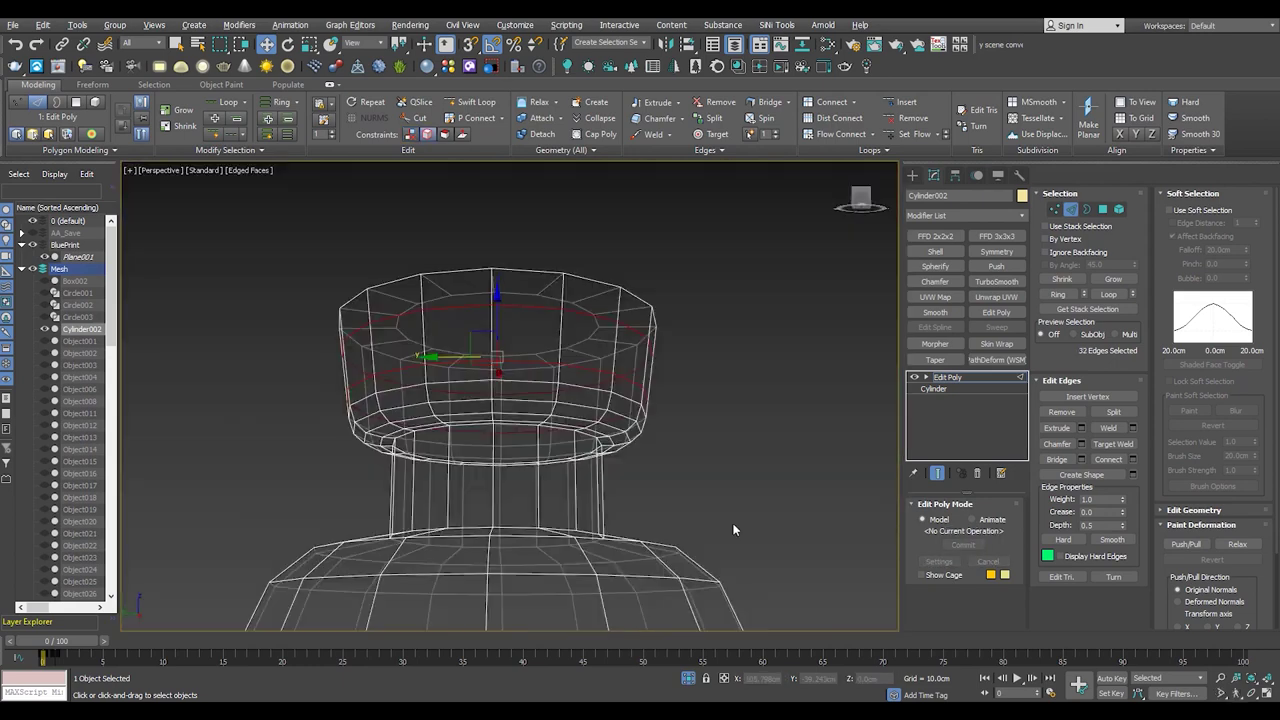
key("F3")
scroll(486, 400, "up", 3)
left_click(521, 341)
- Chamfer the edge loop at the top of the base to 1.427cm
key("4")
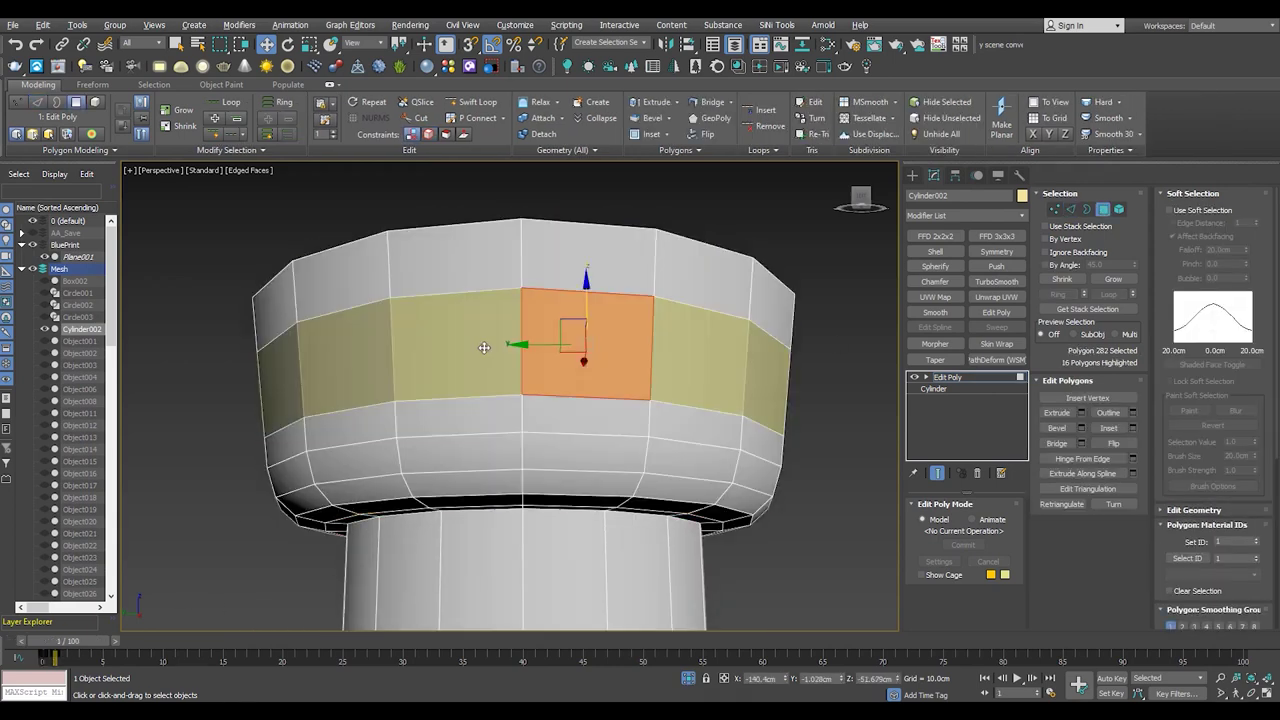
scroll(490, 416, "down", 10)
scroll(490, 416, "up", 4)
middle_click_drag(490, 416, 490, 402, "alt")
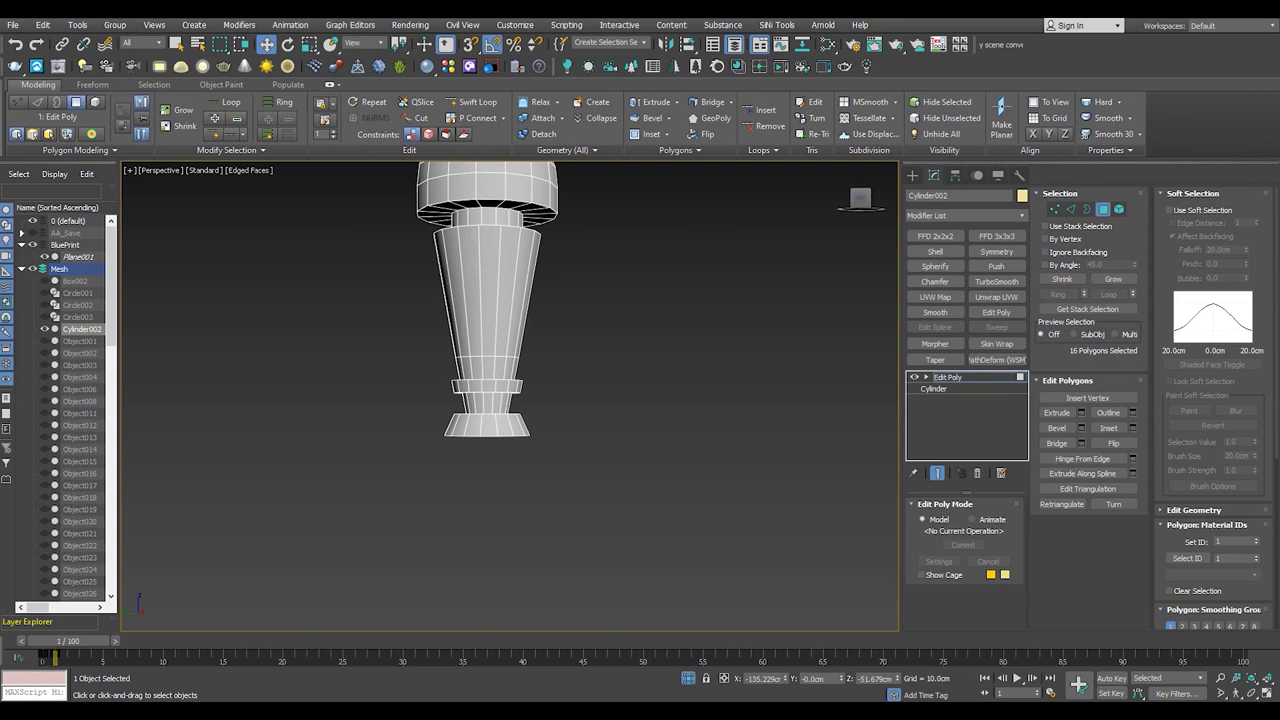
scroll(500, 436, "up", 5)
double_click(550, 374)
scroll(550, 374, "up", 4)
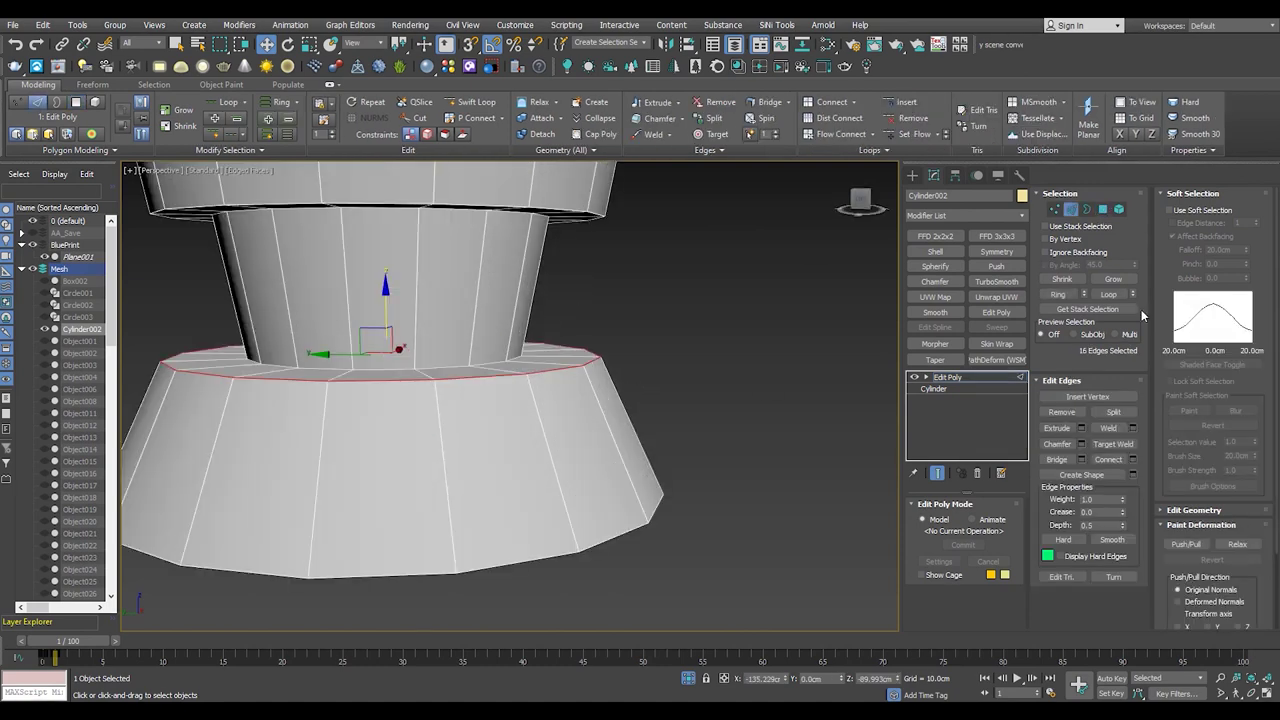
left_click(1080, 444)
left_click_drag(517, 422, 518, 405)
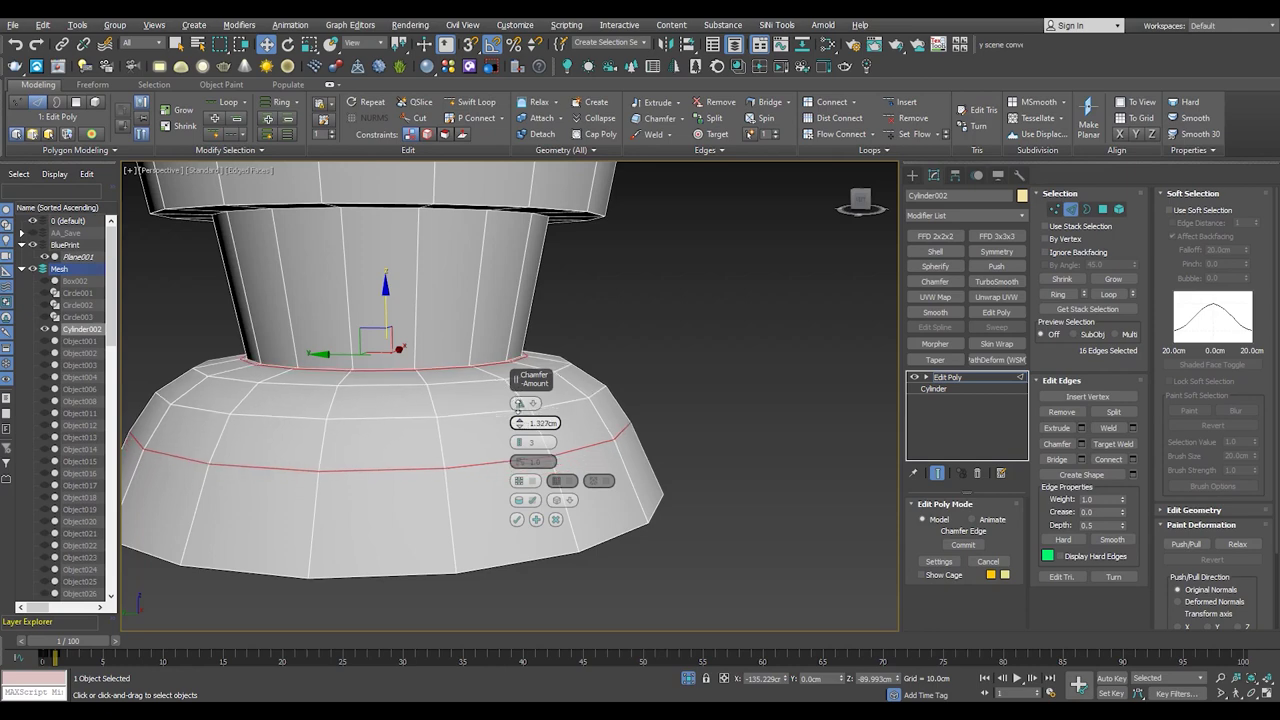
left_click(517, 519)
- Raise a horizontal edge loop on the base band slightly
left_click(447, 475)
left_click(431, 477)
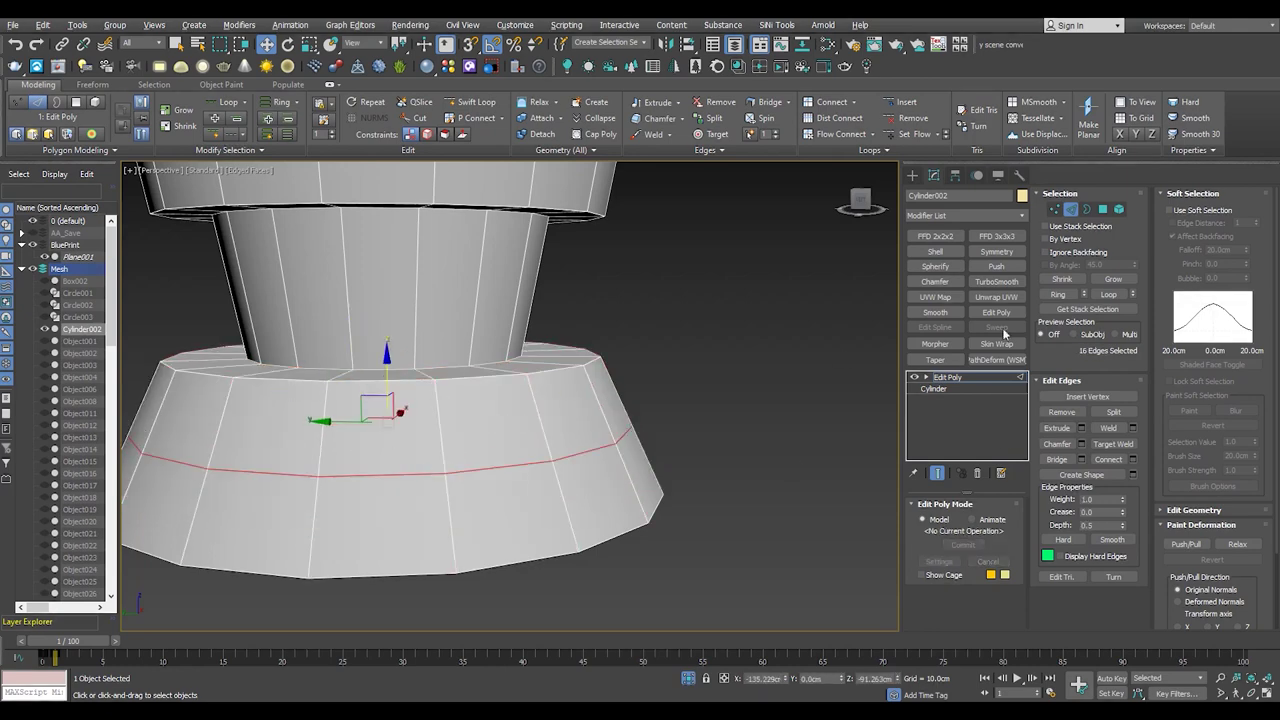
left_click(1190, 194)
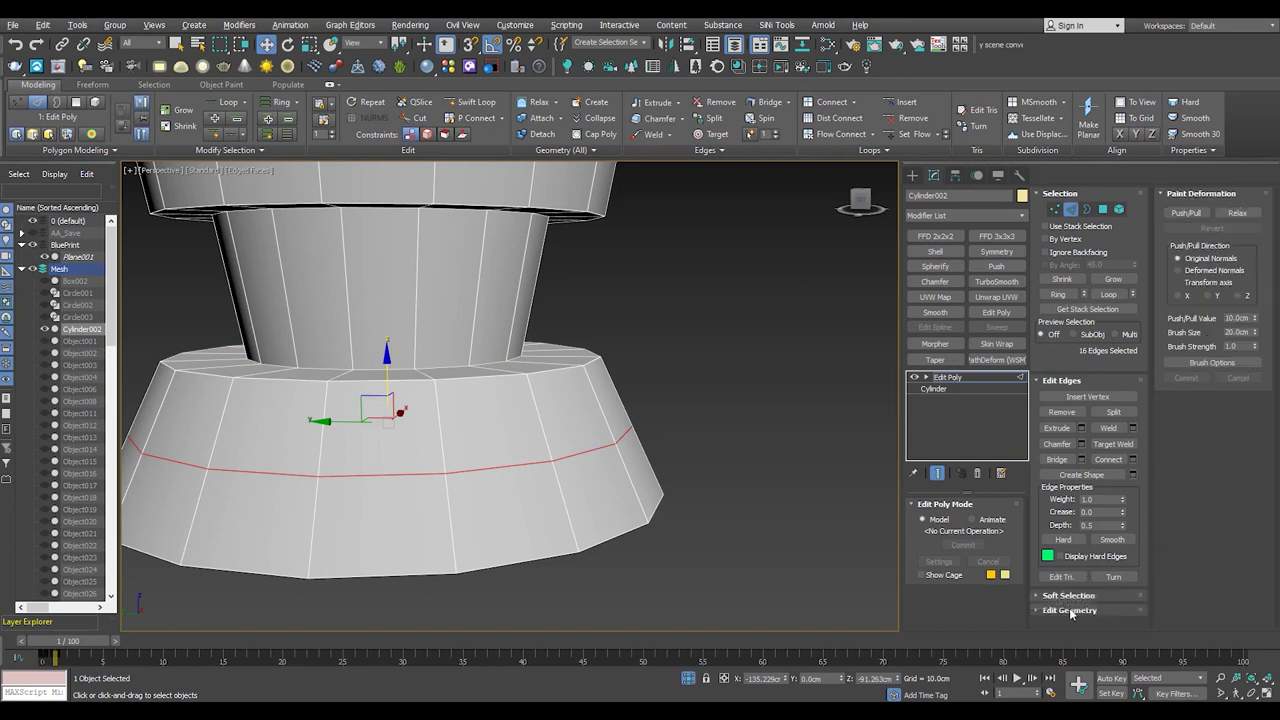
left_click(1071, 610)
left_click_drag(388, 371, 390, 358)
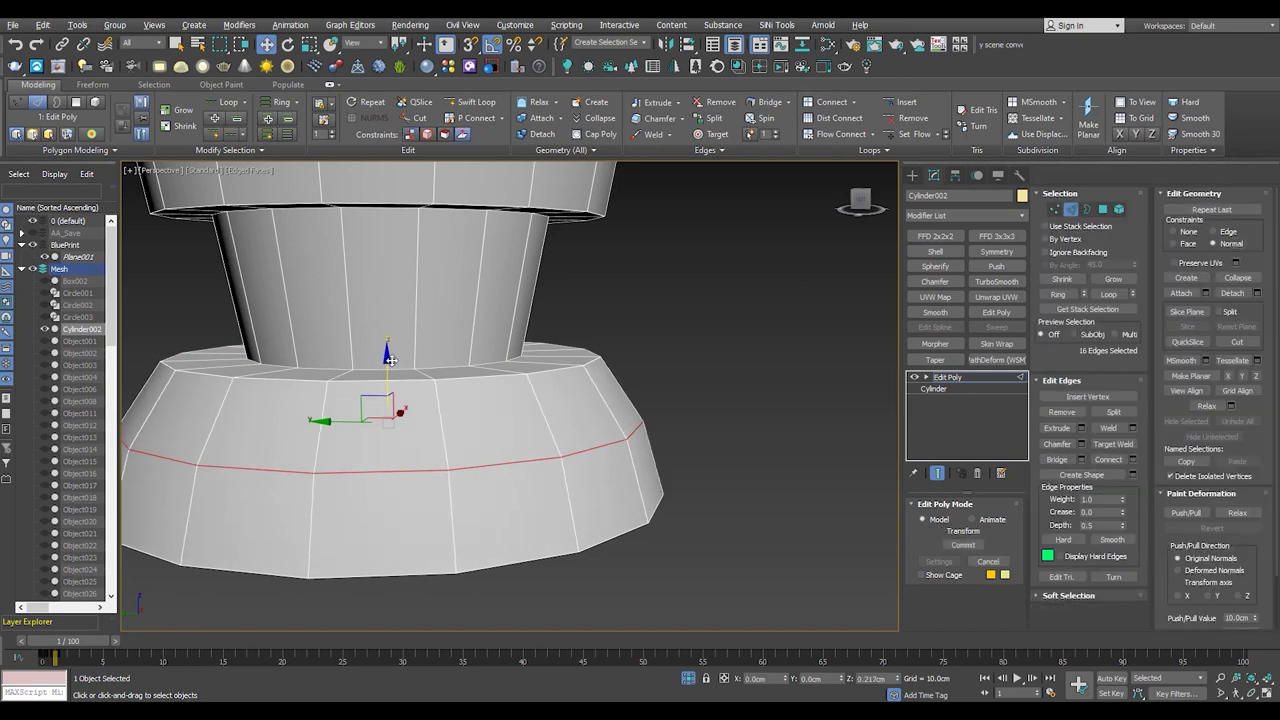
- Insert a Swift Loop near the top of the base band, scale it inward and raise it
key("alt+shift+w")
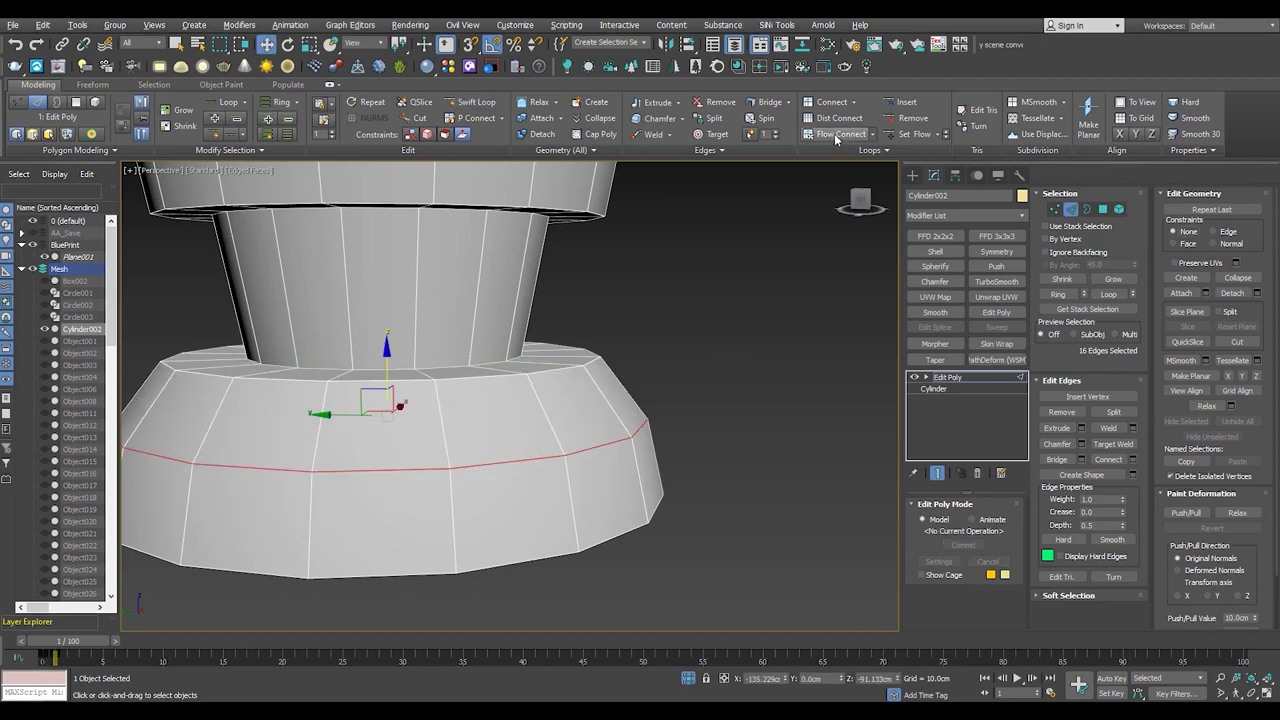
middle_click_drag(545, 410, 565, 375)
left_click(570, 345)
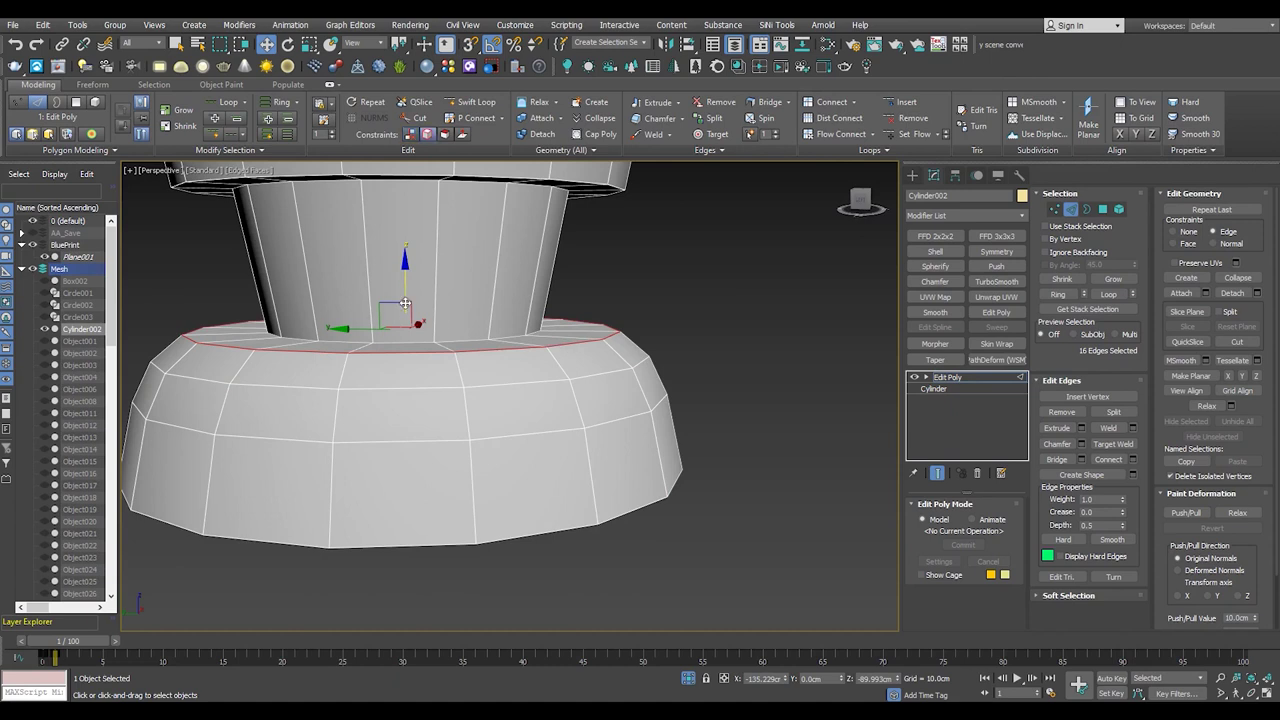
key("r")
left_click_drag(412, 305, 418, 322)
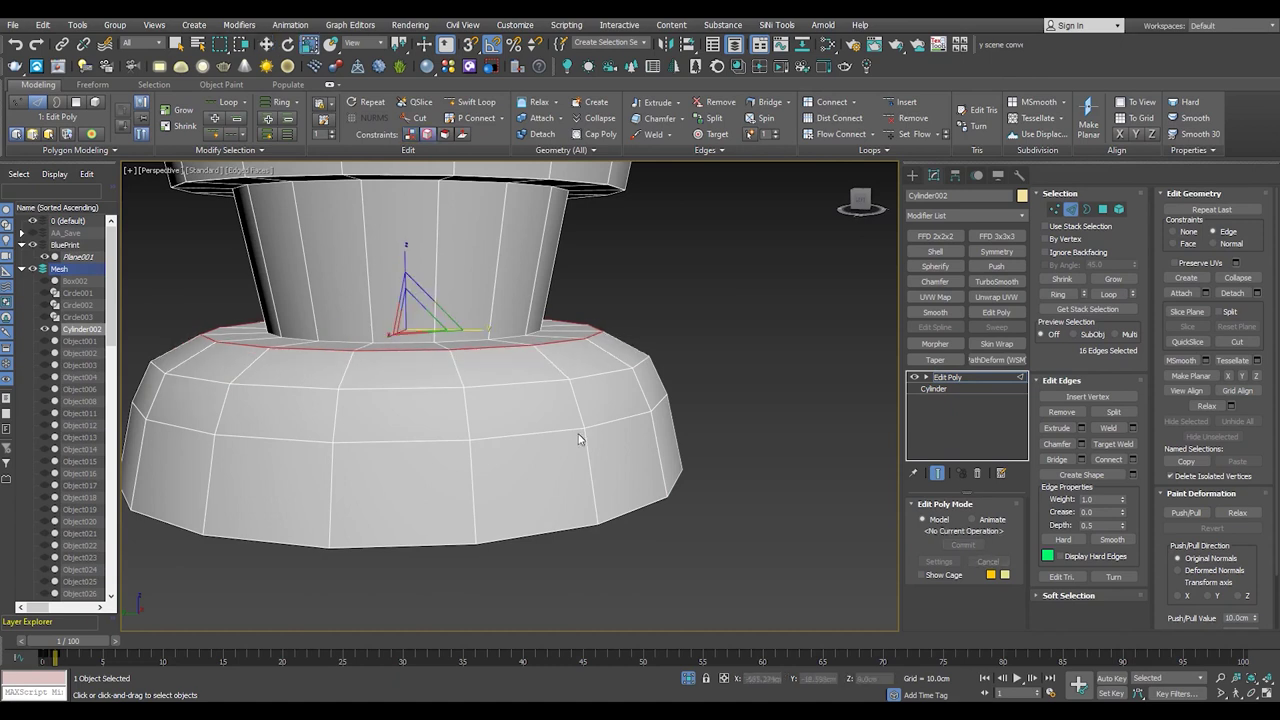
left_click_drag(406, 307, 414, 338)
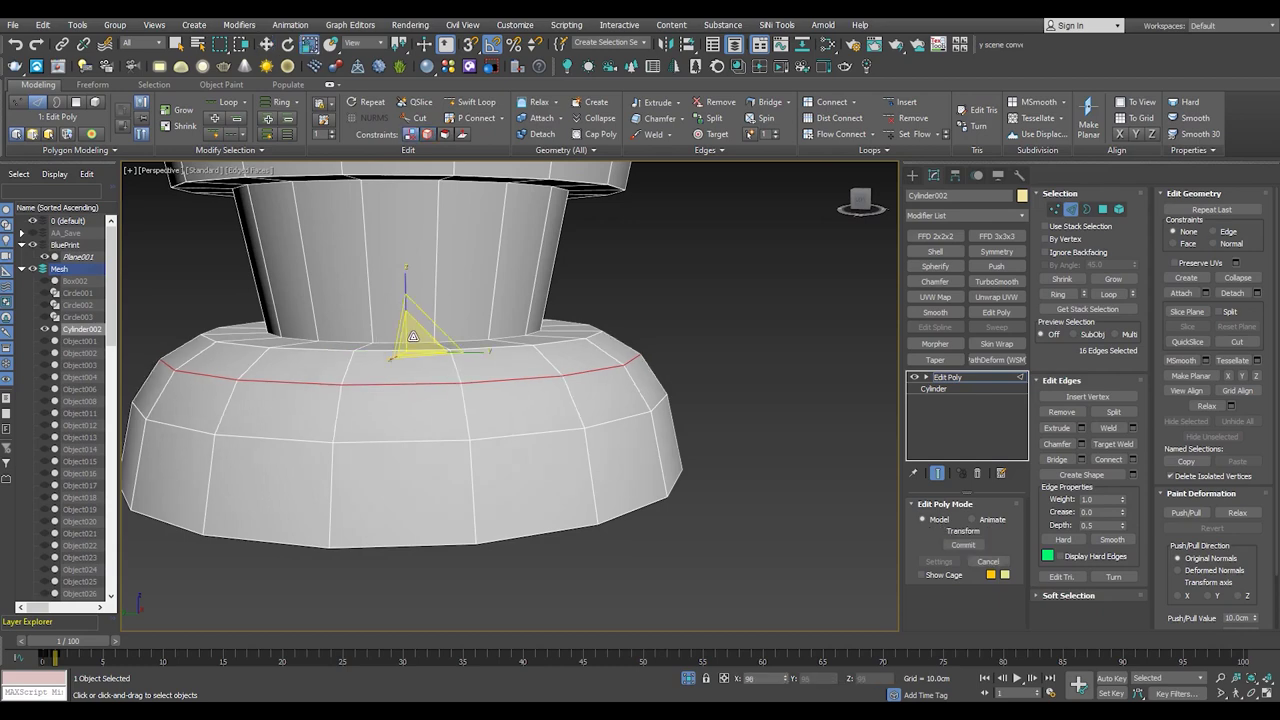
mouse_move(411, 337)
middle_mouse_down("alt")
mouse_move(420, 355)
mouse_move(482, 343)
mouse_move(481, 358)
middle_mouse_up("alt")
scroll(481, 412, "up", 2)
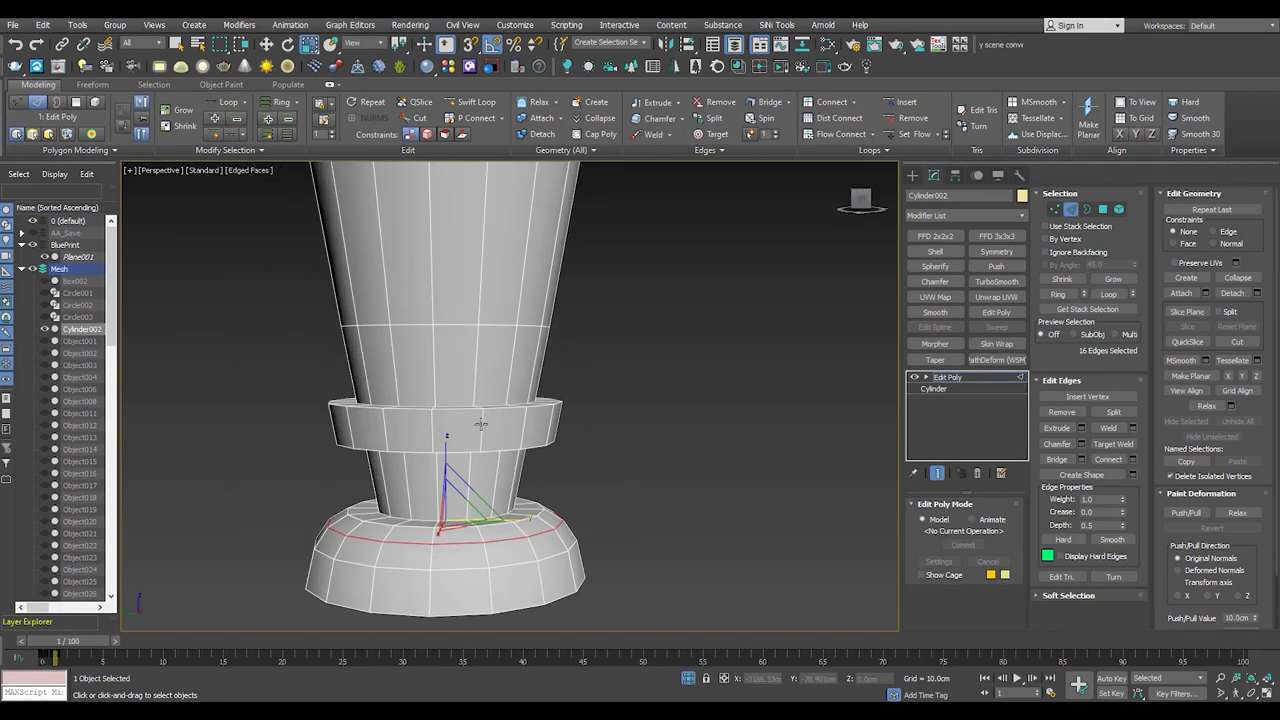
- Connect the ring band's edge ring into a middle loop and raise it slightly
key("alt+r")
key("z")
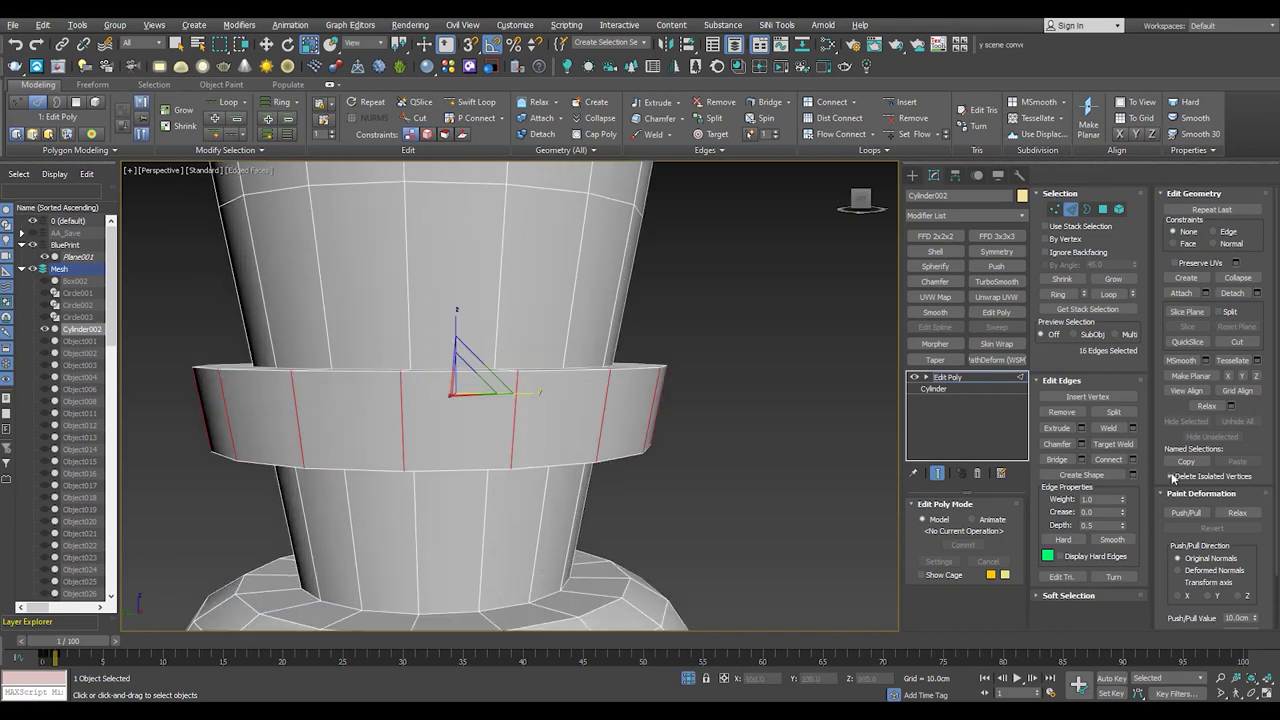
left_click(1131, 460)
key("w")
mouse_move(287, 420)
middle_mouse_down("alt")
mouse_move(430, 380)
mouse_move(432, 362)
middle_mouse_up("alt")
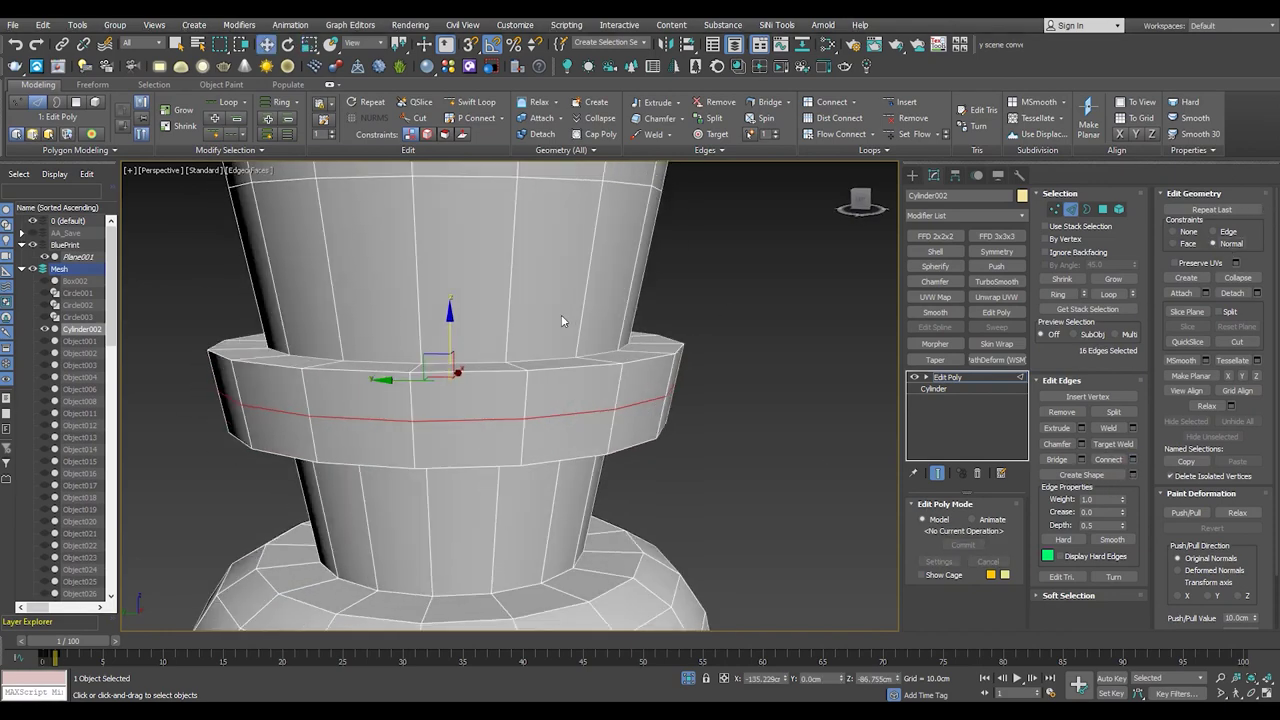
left_click_drag(450, 316, 453, 312)
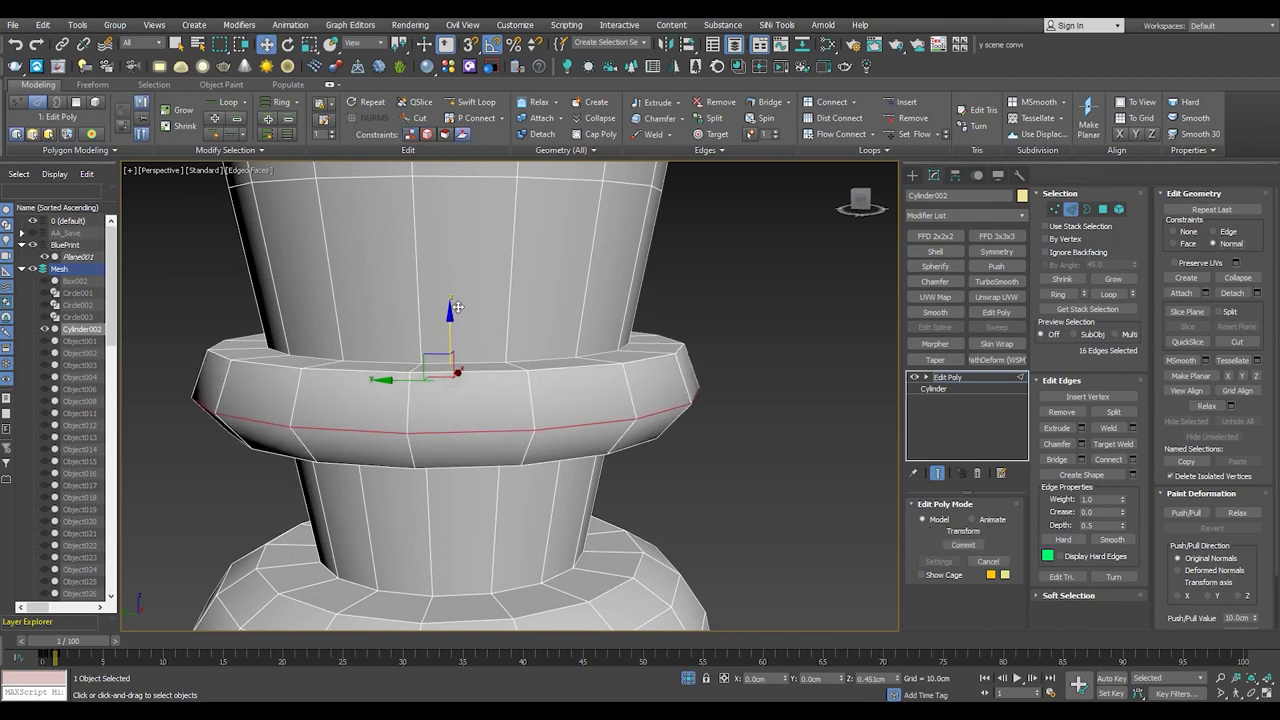
scroll(445, 380, "down", 3)
scroll(441, 403, "down", 3)
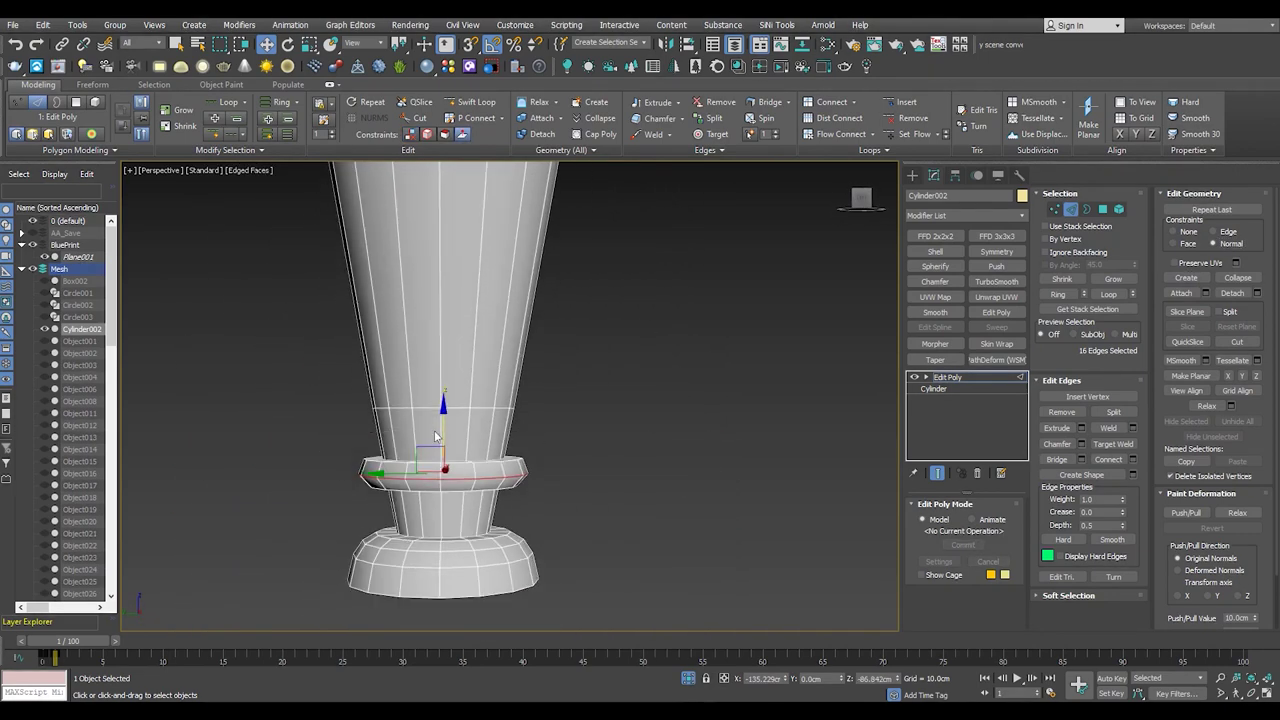
- Select the 16 faces of the tapered cup and begin bevelling them
middle_click_drag(441, 403, 441, 470)
scroll(427, 452, "up", 3)
key("4")
scroll(464, 422, "down", 3)
key("ctrl+shift+b")
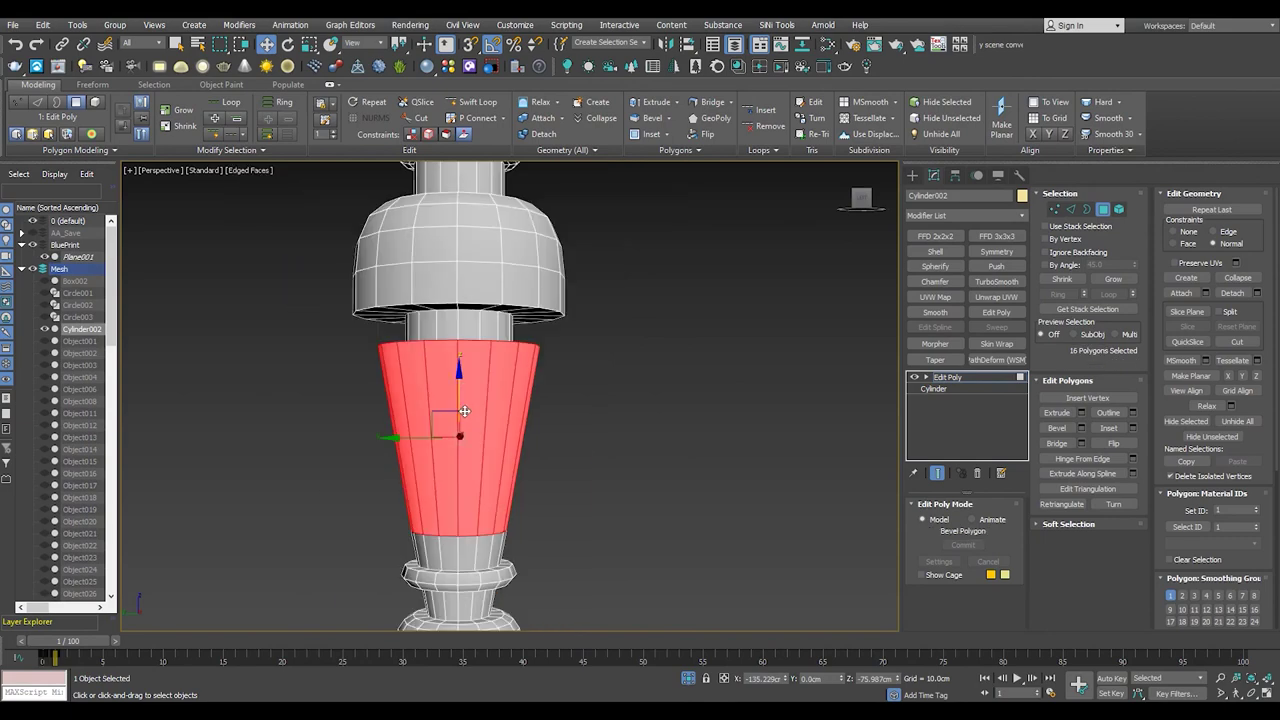
- Try a 0.432 cm by-polygon bevel on the cup faces, then cancel it
left_click(571, 446)
scroll(540, 420, "up", 2)
left_click_drag(540, 422, 540, 405)
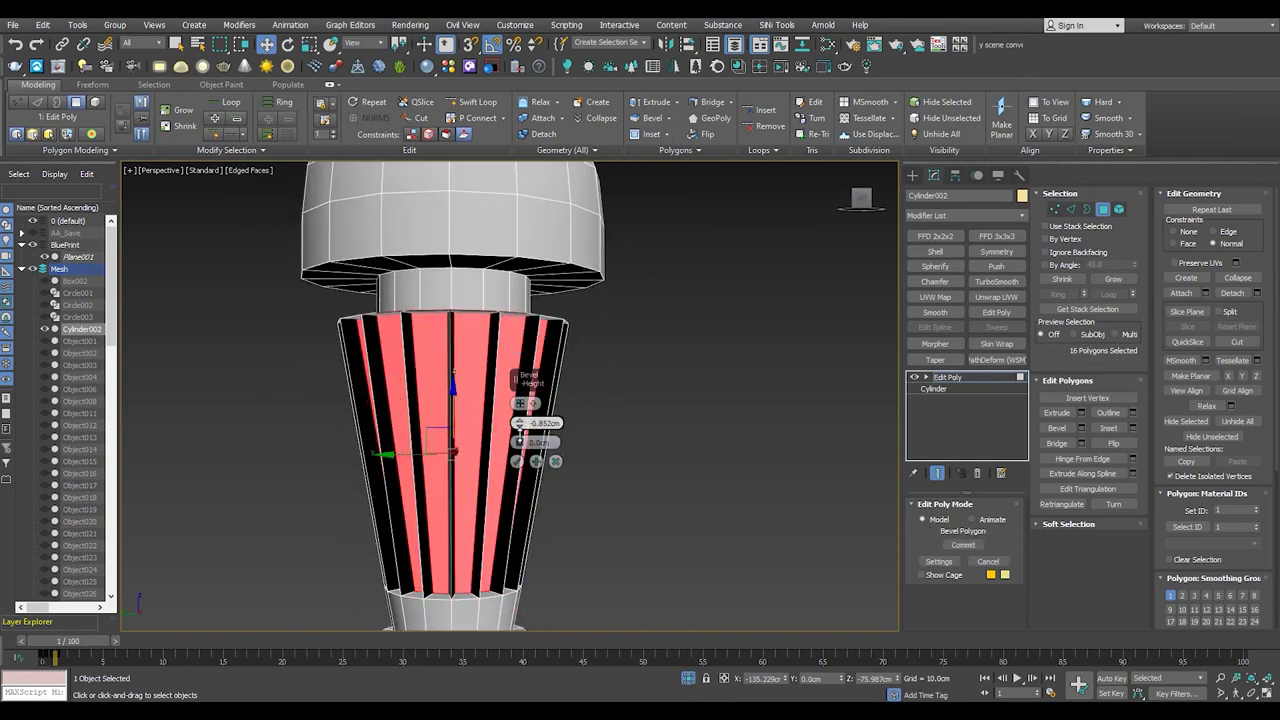
scroll(498, 347, "up", 2)
middle_click_drag(498, 347, 436, 348, "alt")
scroll(436, 348, "down", 2)
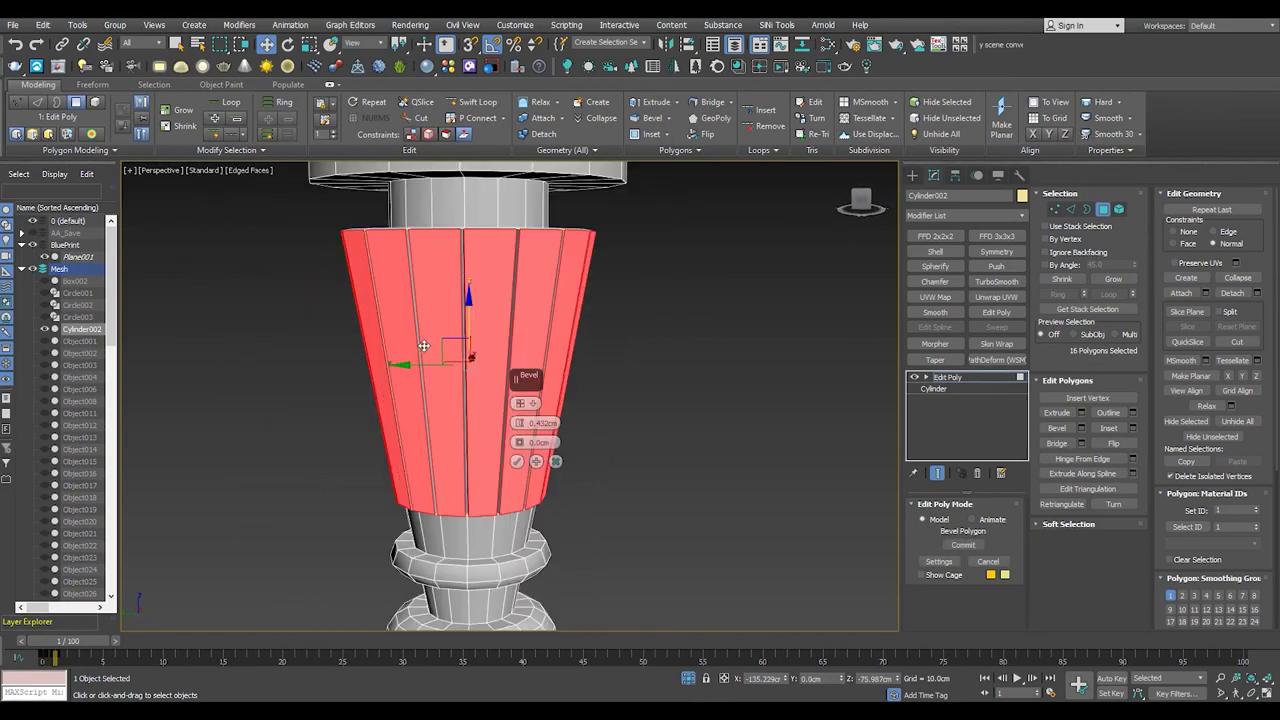
key("Escape")
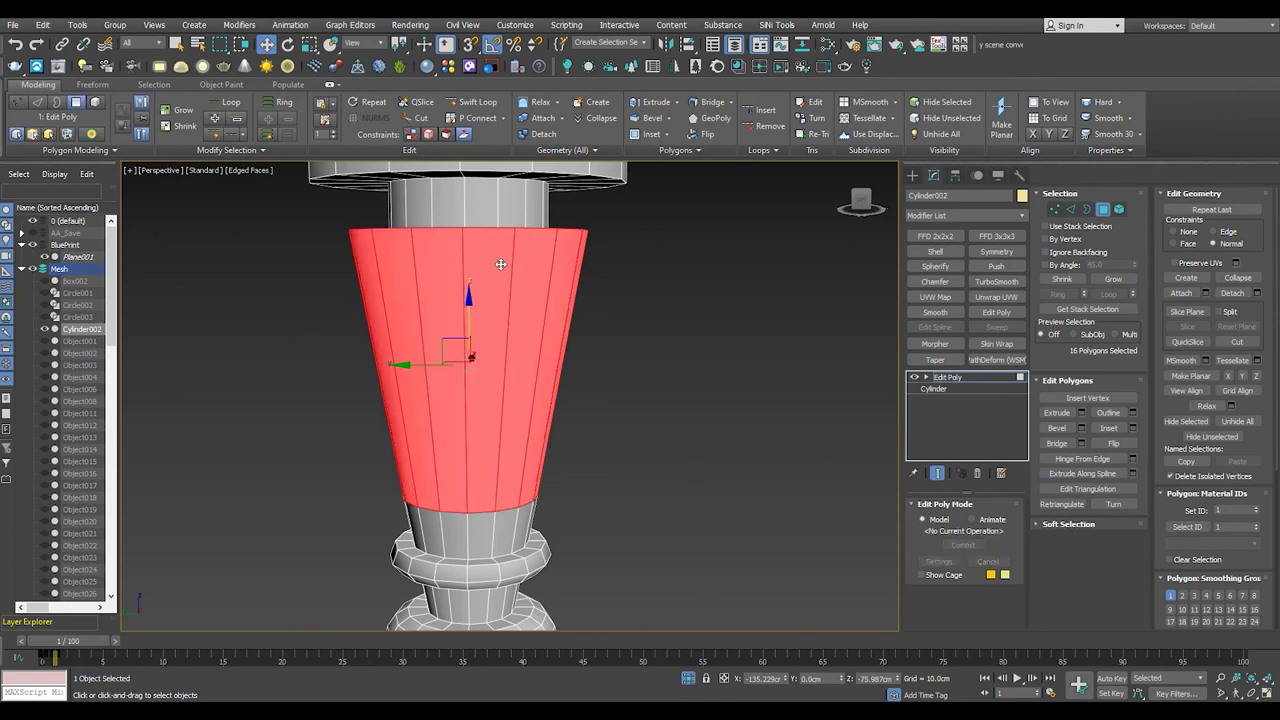
scroll(500, 283, "up", 2)
- Insert a Swift Loop around the cup and chamfer it to 0.443 cm
key("shift+alt+w")
left_click(521, 224)
middle_click_drag(521, 224, 540, 240, "alt")
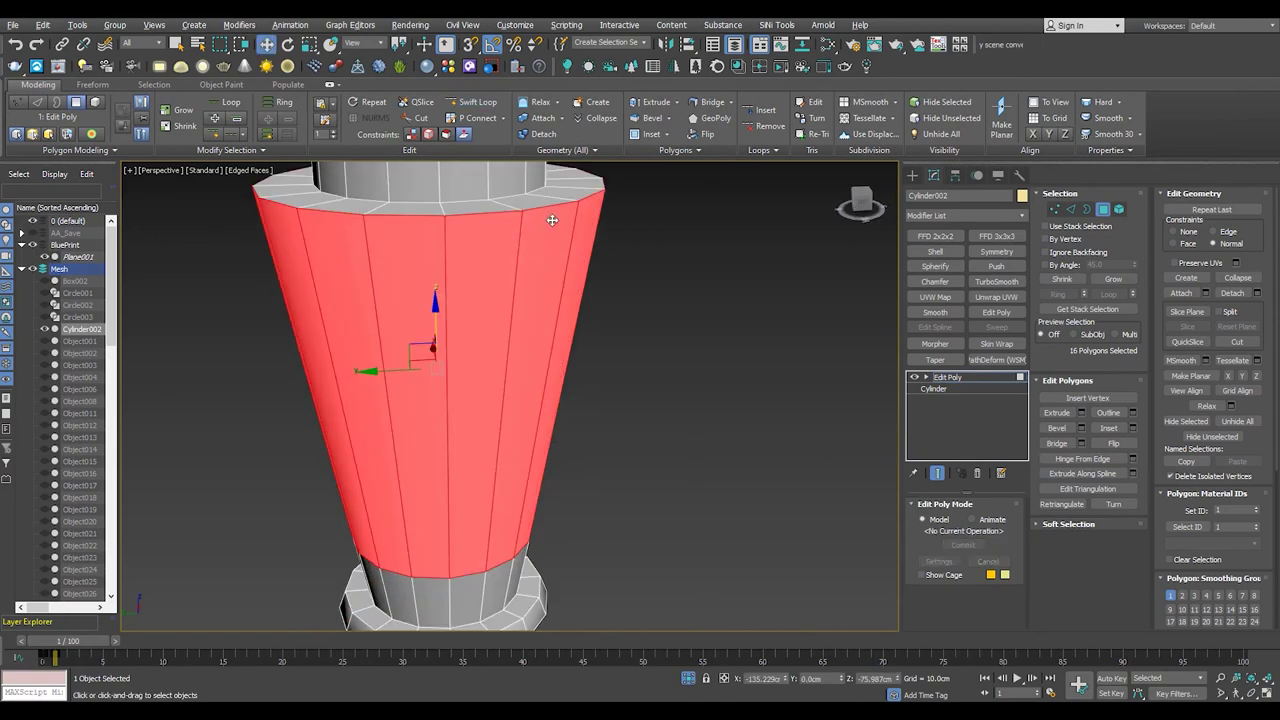
key("2")
key("ctrl+shift+c")
left_click_drag(530, 455, 531, 463)
left_click(517, 519)
- Select the ring of vertical strip faces and bevel them into raised flutes at 0.746 cm
key("4")
left_click(405, 400)
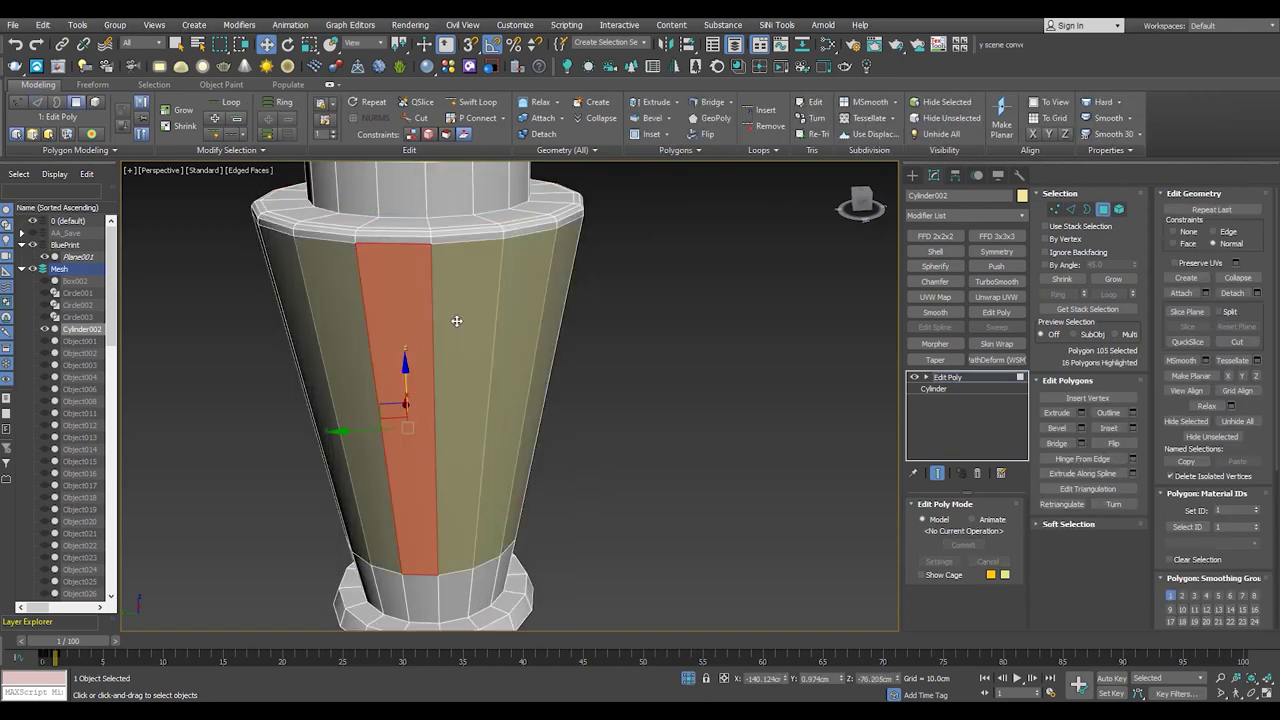
left_click(457, 360, "shift")
key("ctrl+shift+b")
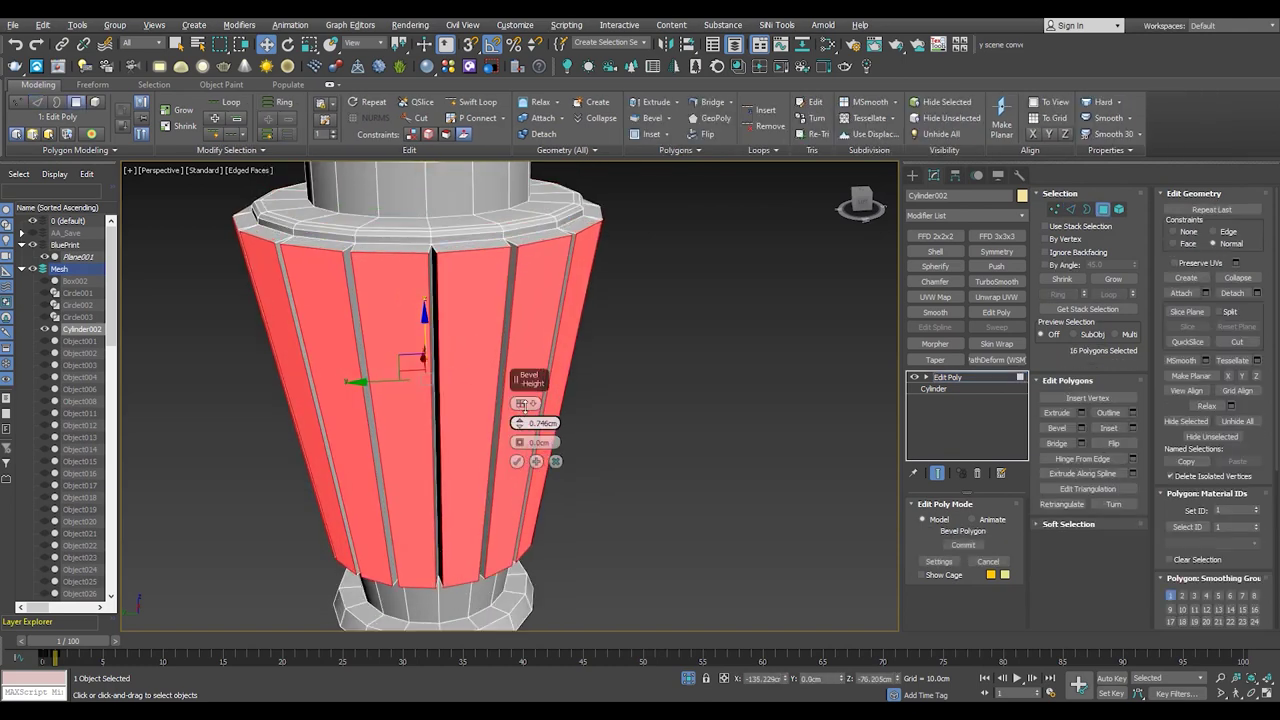
left_click(516, 461)
middle_click_drag(516, 461, 479, 393, "alt")
- Return to object level and zoom around the column to inspect the smoothed flutes
key("4")
scroll(478, 393, "down", 5)
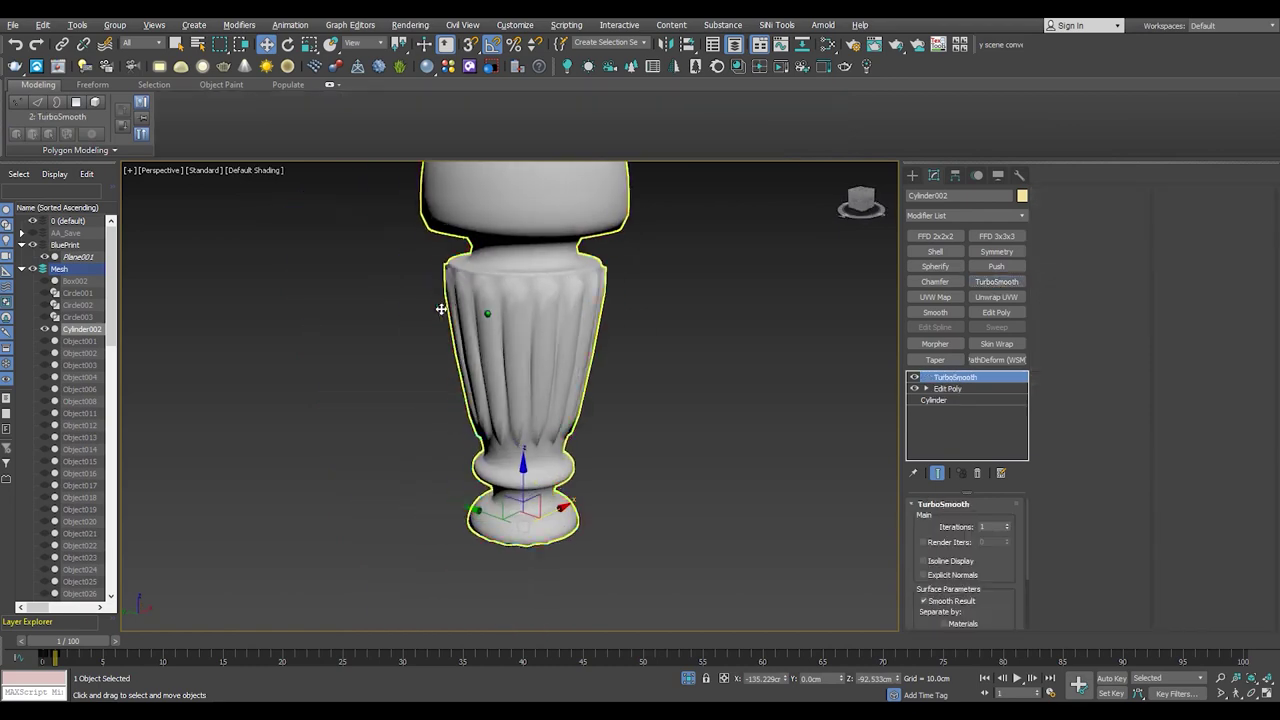
scroll(516, 448, "up", 7)
scroll(516, 448, "down", 4)
scroll(516, 448, "down", 1)
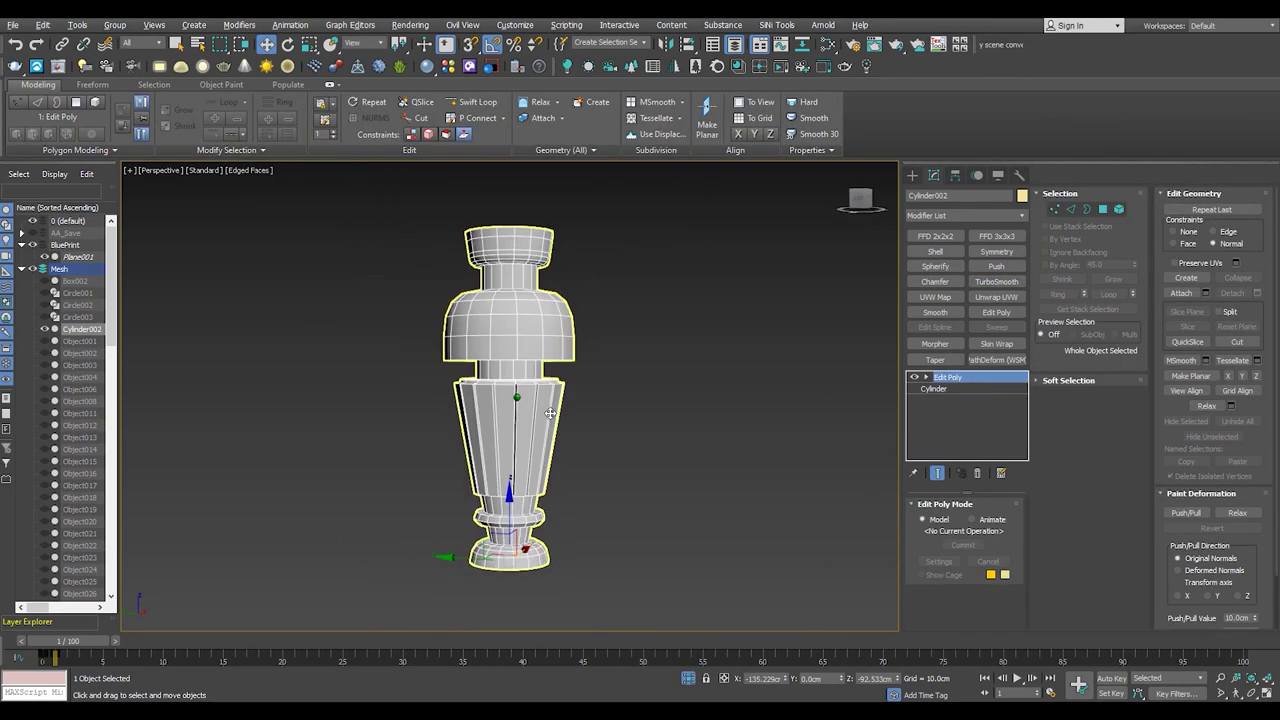
scroll(510, 403, "up", 5)
scroll(510, 403, "up", 1)
mouse_move(510, 403)
middle_mouse_down()
mouse_move(518, 348)
mouse_move(470, 495)
middle_mouse_up()
- Select the lower collar edge loop and start a chamfer on it
key("2")
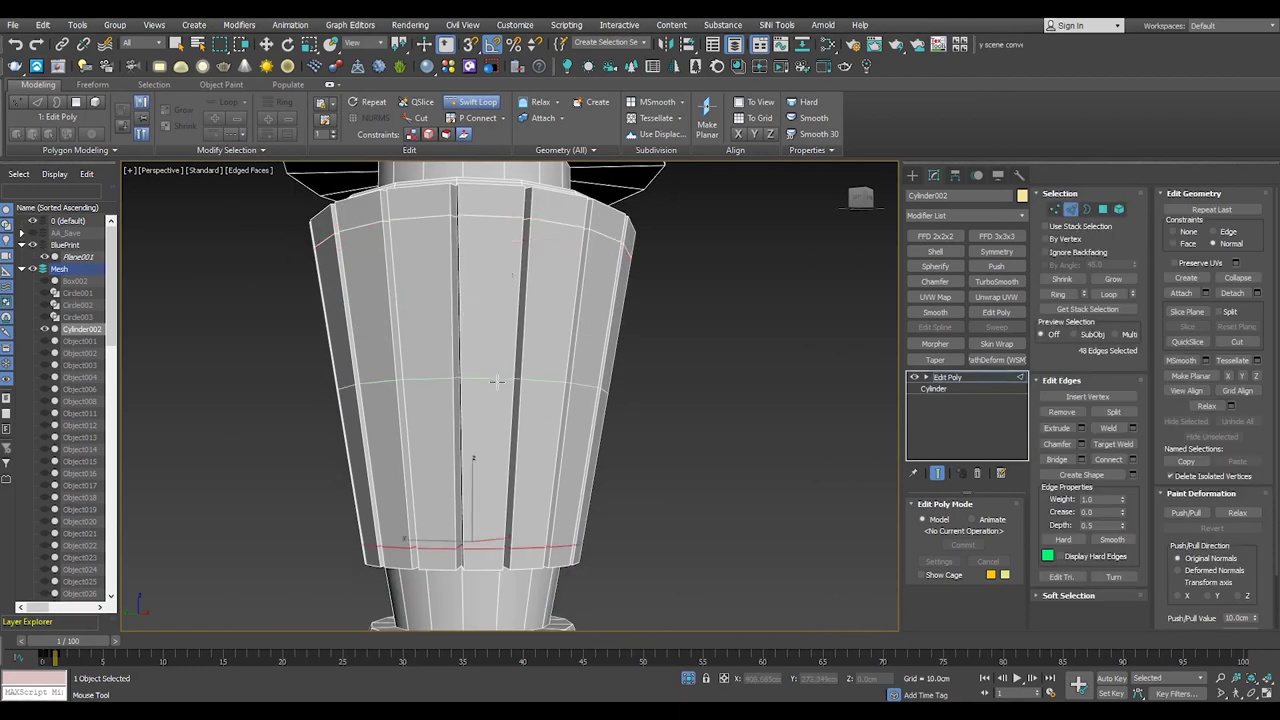
middle_click_drag(497, 381, 494, 371, "alt")
scroll(494, 371, "down", 4)
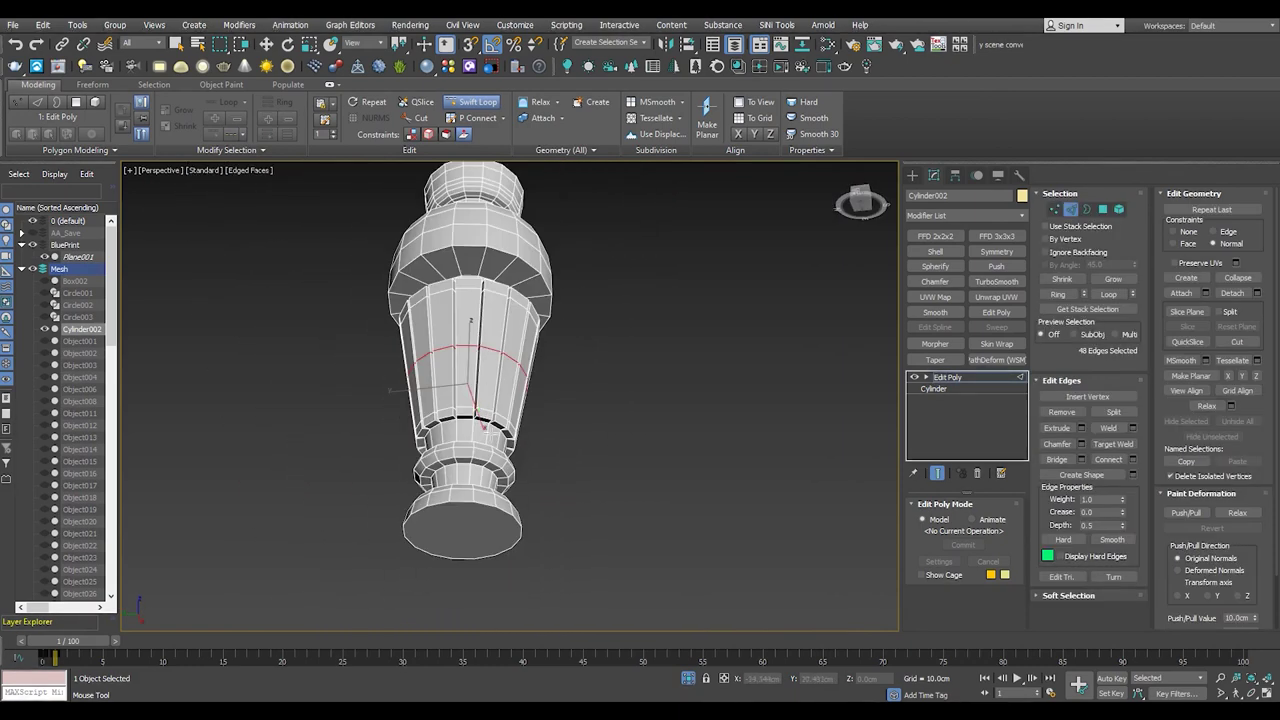
scroll(485, 390, "up", 5)
middle_click_drag(499, 438, 470, 420, "alt")
double_click(379, 514)
key("w")
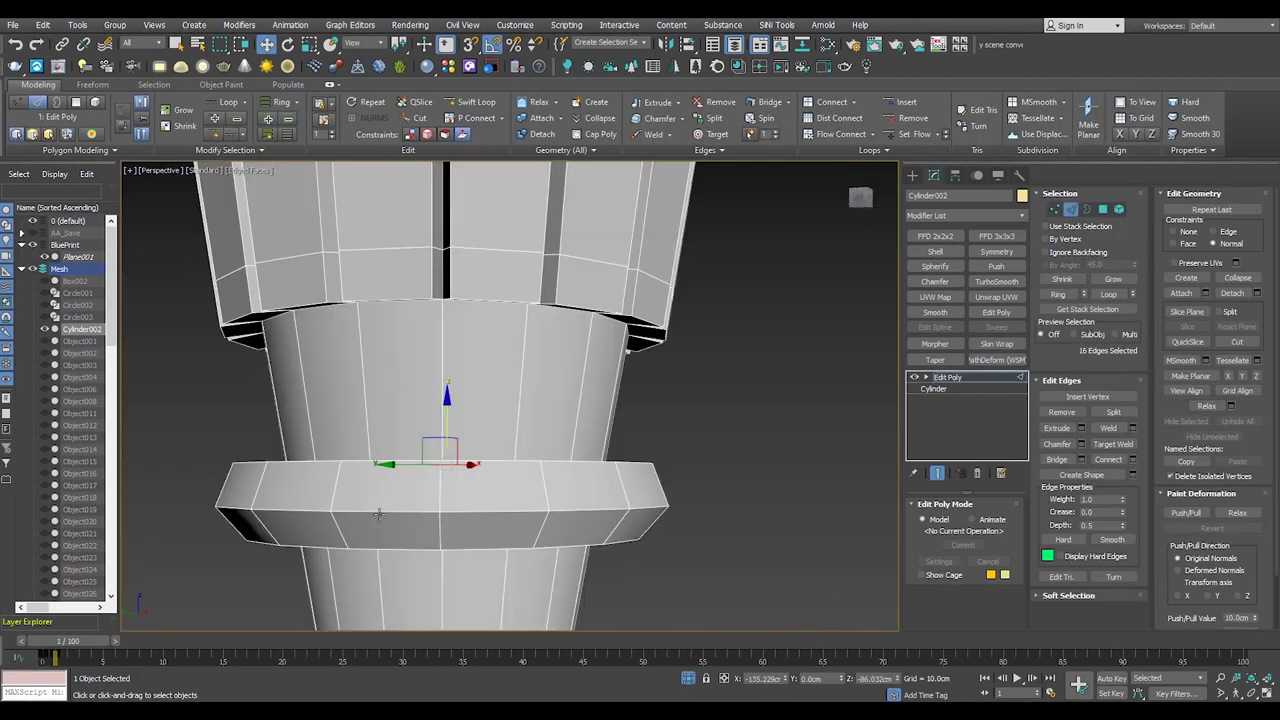
middle_click_drag(380, 511, 1150, 372, "alt")
left_click(1082, 444)
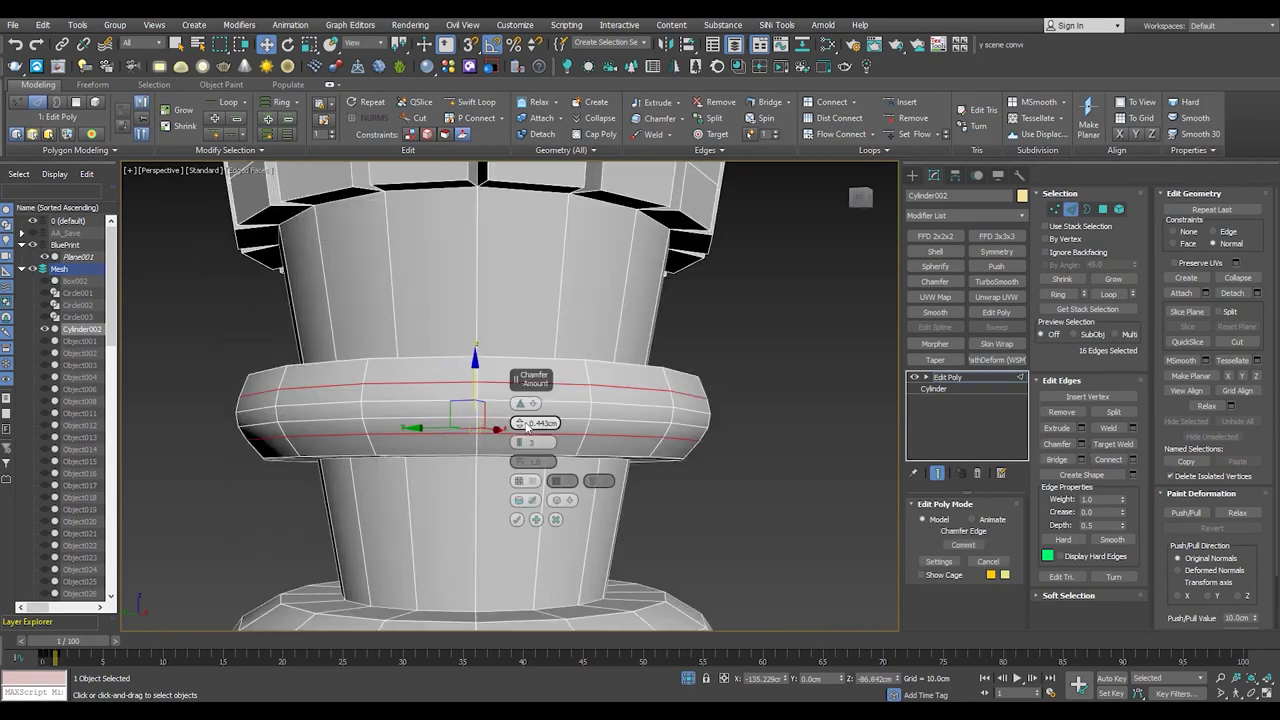
middle_click_drag(531, 440, 480, 420, "alt")
- Select every vertex of the column
key("1")
scroll(391, 430, "up", 3)
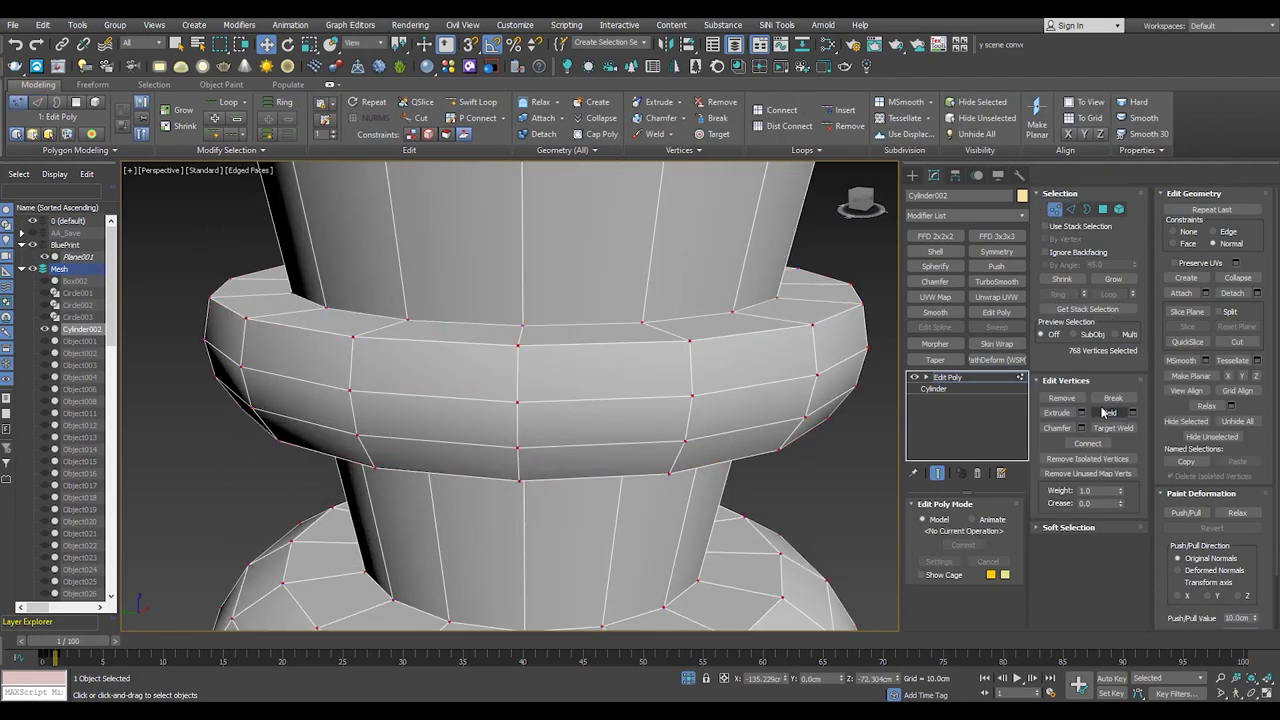
key("ctrl+a")
key("z")
scroll(550, 405, "up", 5)
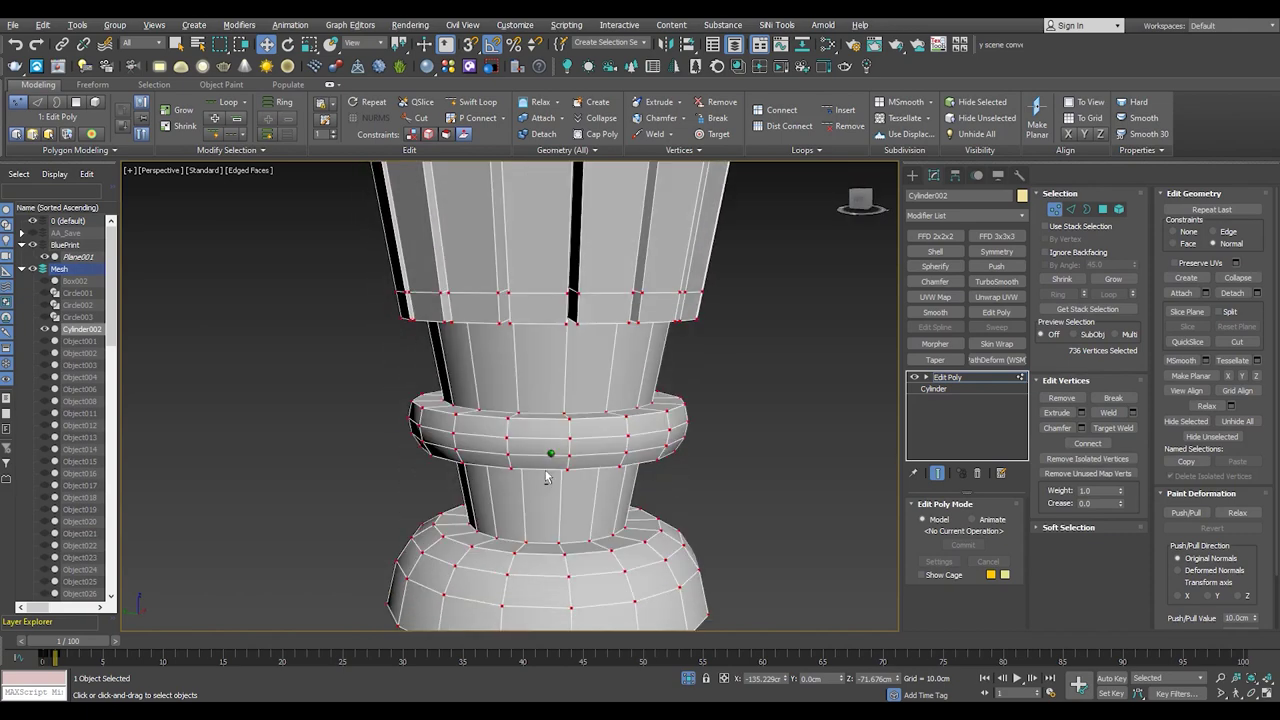
- Chamfer the collar ring edges to about 0.143 cm with 2 segments
key("2")
middle_click_drag(530, 418, 536, 500, "alt")
mouse_move(520, 431)
middle_mouse_down("alt")
mouse_move(541, 410)
mouse_move(530, 420)
middle_mouse_up("alt")
key("ctrl+shift+c")
mouse_move(518, 442)
left_mouse_down()
mouse_move(516, 117)
mouse_move(521, 441)
mouse_move(518, 410)
left_mouse_up()
left_click(518, 440)
mouse_move(528, 400)
middle_mouse_down("alt")
mouse_move(443, 383)
mouse_move(466, 334)
middle_mouse_up("alt")
scroll(514, 371, "down", 3)
left_click(517, 519)
scroll(486, 342, "up", 3)
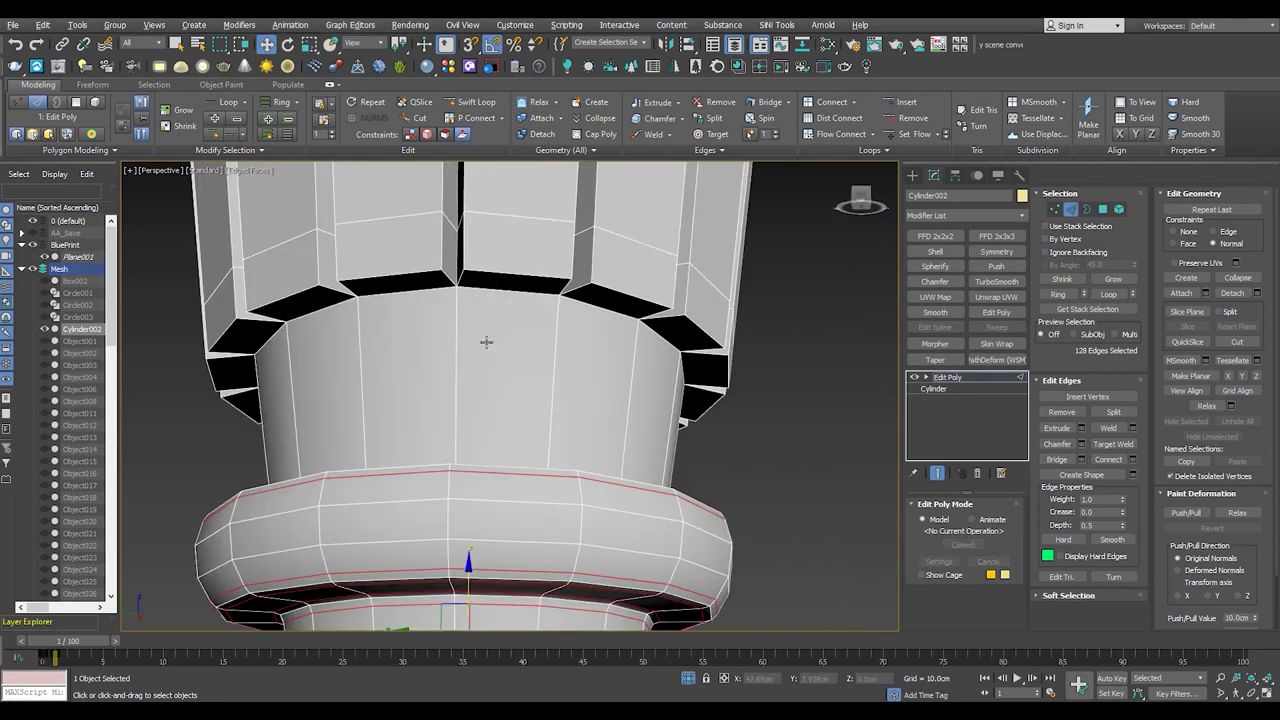
- Insert a new edge loop around the column and position it
left_click(461, 292)
scroll(461, 292, "down", 3)
scroll(470, 330, "down", 3)
key("w")
scroll(480, 400, "up", 4)
scroll(492, 474, "up", 3)
scroll(528, 371, "up", 3)
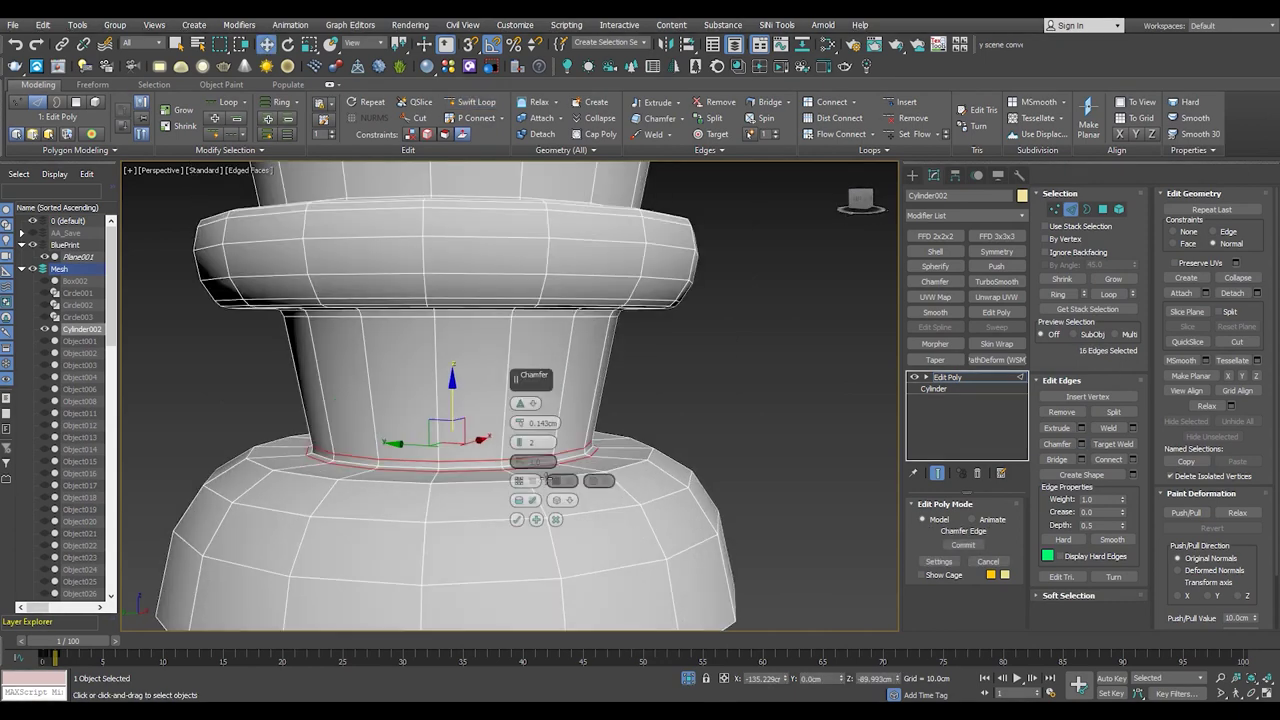
scroll(514, 371, "up", 3)
scroll(514, 371, "down", 5)
middle_click_drag(514, 371, 509, 480, "alt")
- Select the bottom end cap polygon of the column
key("4")
left_click(509, 557)
scroll(509, 557, "down", 4)
middle_click_drag(509, 557, 560, 400, "alt")
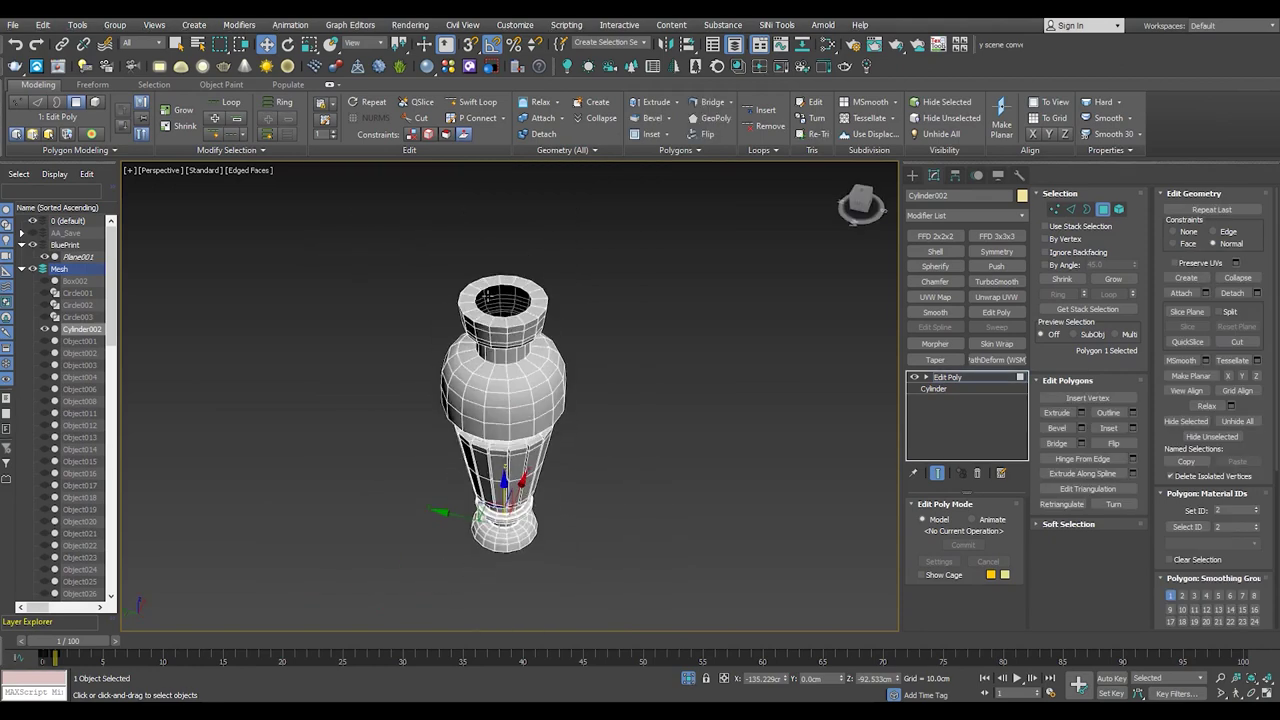
- Select the top rim edge loop, try pushing it outward, and undo the move
scroll(591, 341, "up", 4)
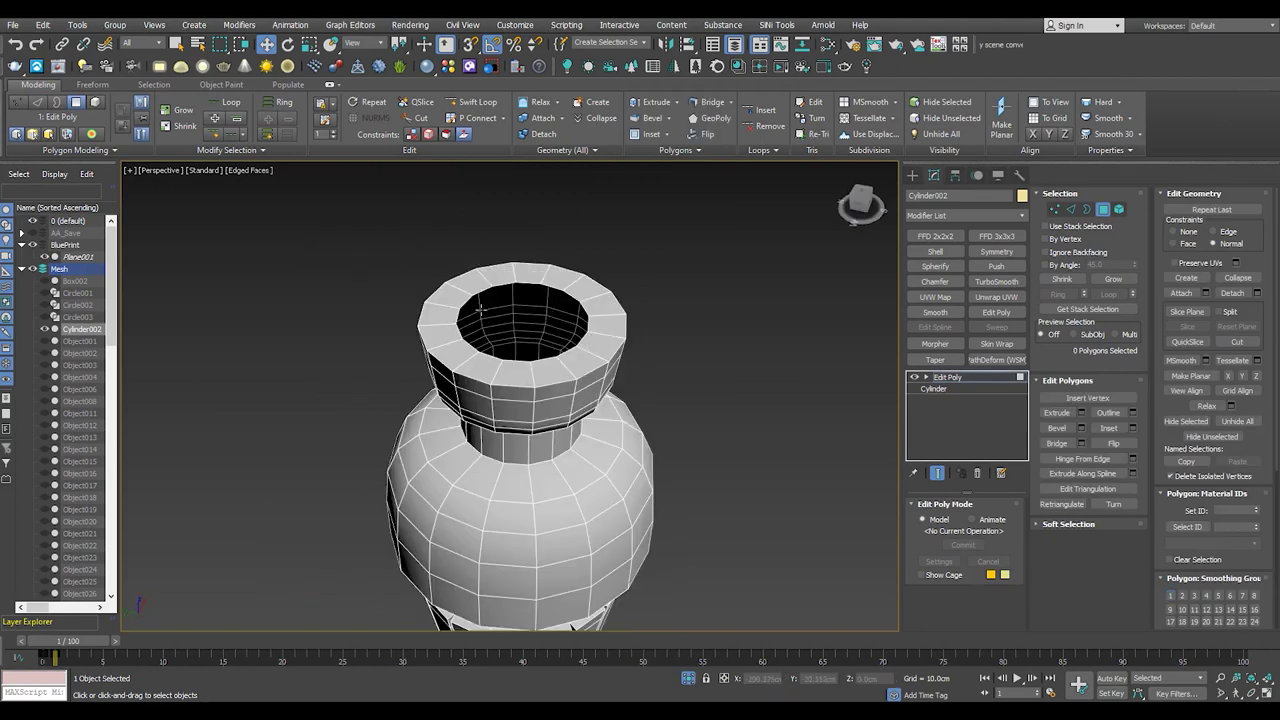
scroll(479, 310, "up", 3)
middle_click_drag(560, 291, 654, 291, "alt")
scroll(588, 422, "up", 3)
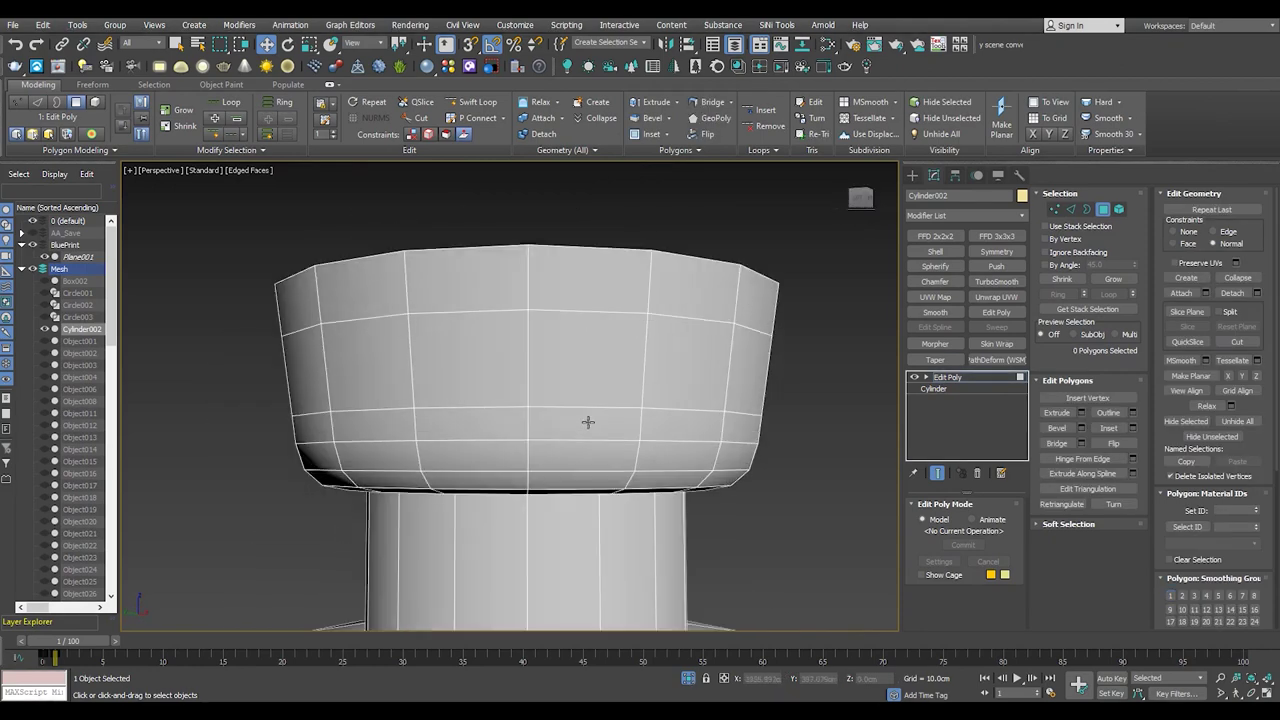
key("2")
left_click(528, 361)
key("alt+r")
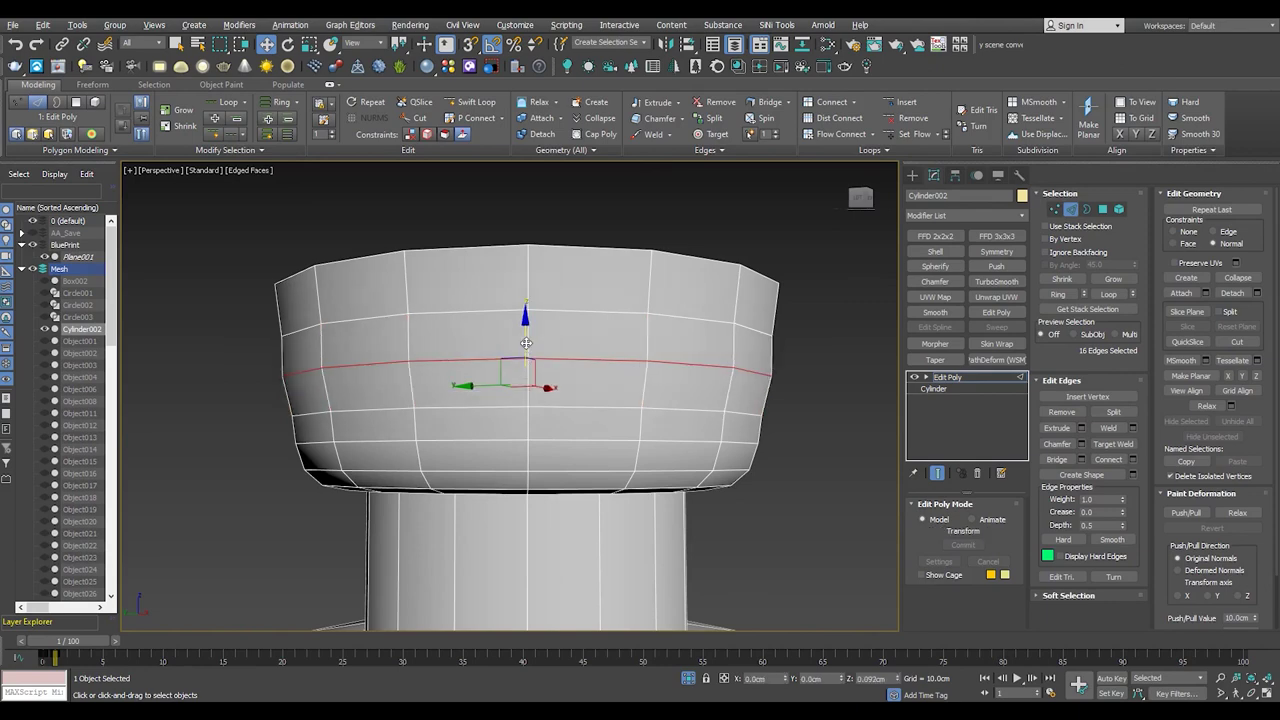
left_click_drag(526, 343, 528, 322)
key("ctrl+z")
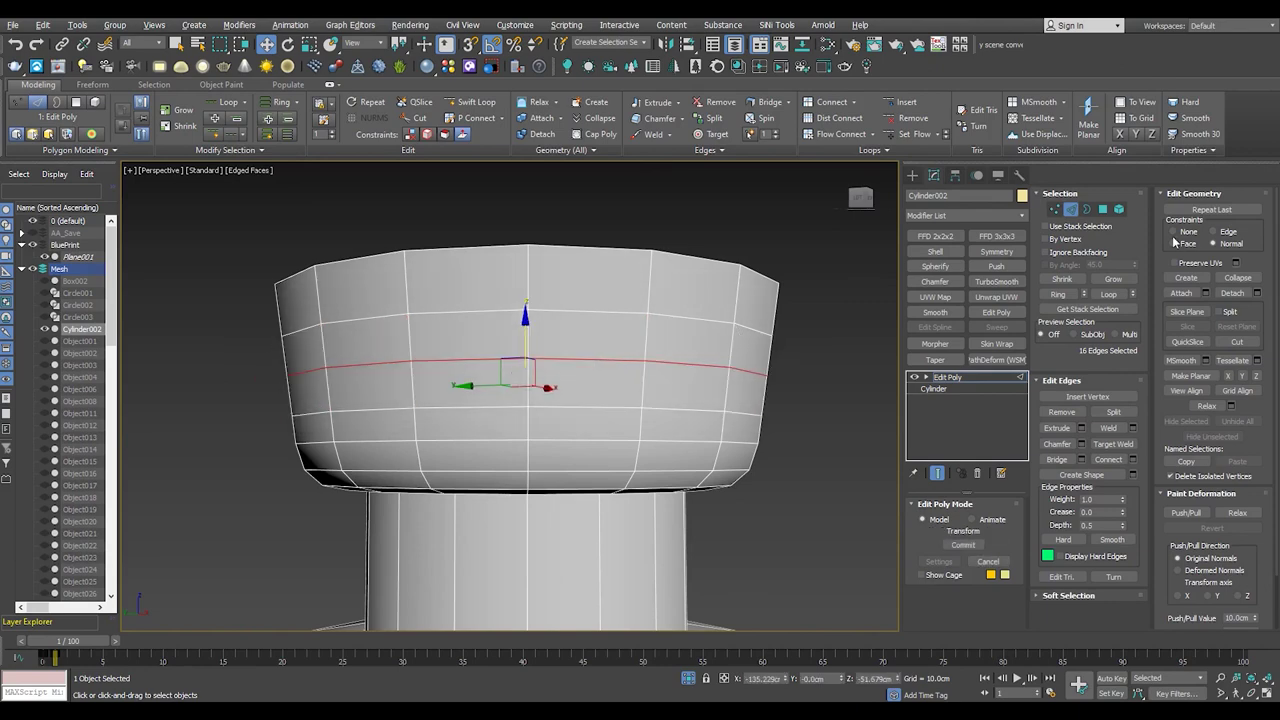
- Convert the rim loop to polygons and bevel the band outward
left_click(1103, 209, "ctrl")
left_click(1081, 427)
left_click(520, 403)
left_click(560, 403)
scroll(586, 342, "up", 2)
middle_click_drag(586, 342, 580, 380, "alt")
left_click(517, 480)
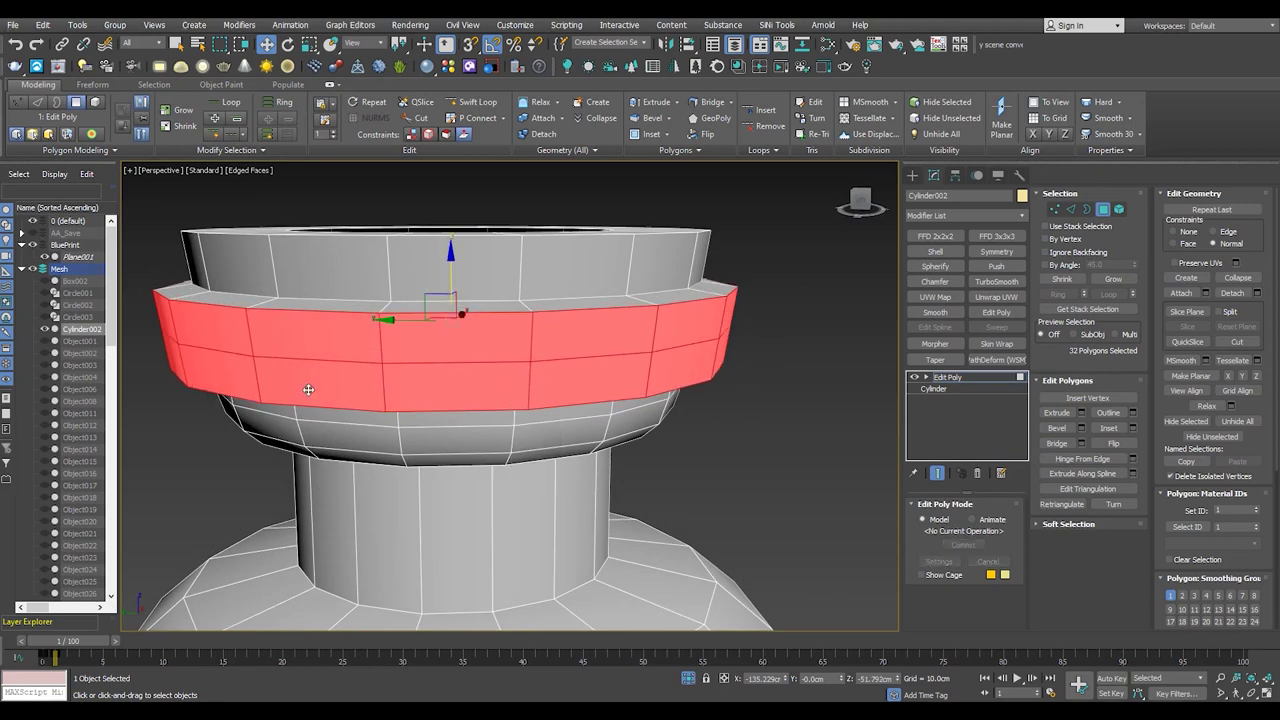
- Select the band's edge loop and give it a thin 0.285 cm chamfer
key("2")
double_click(308, 358)
left_click_drag(452, 288, 452, 272)
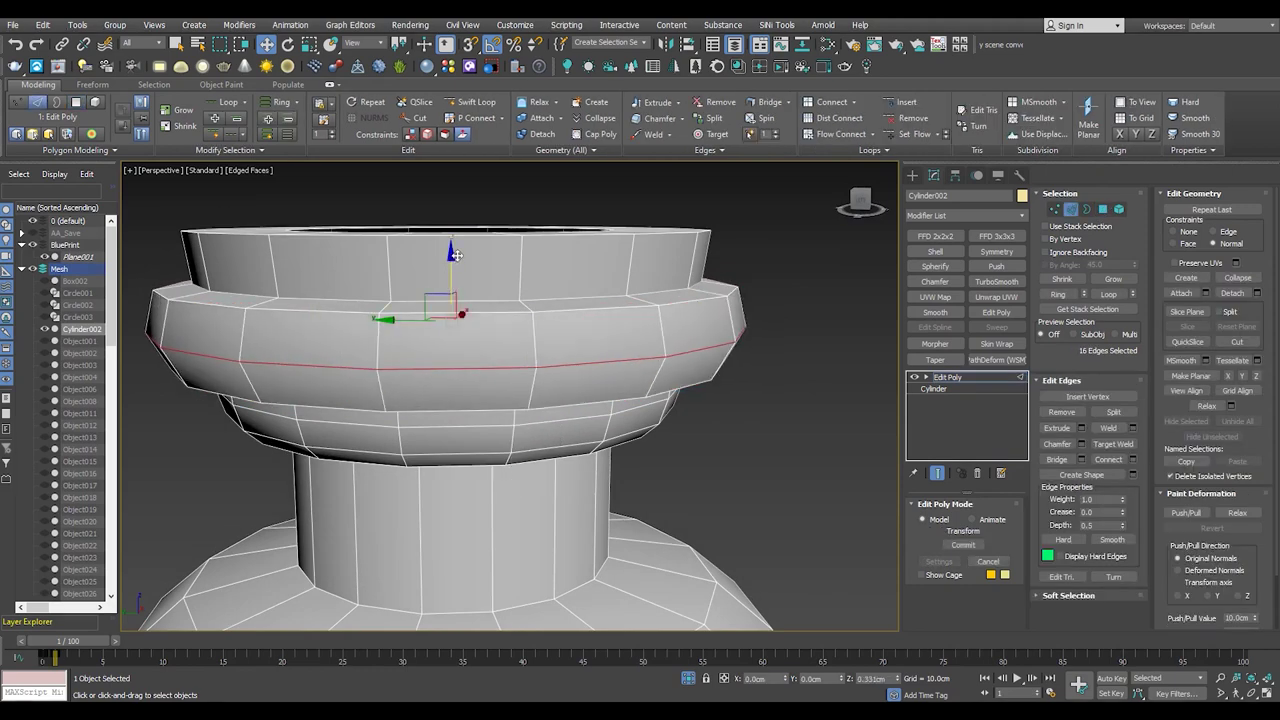
mouse_move(452, 272)
middle_mouse_down("alt")
mouse_move(353, 346)
mouse_move(307, 412)
middle_mouse_up("alt")
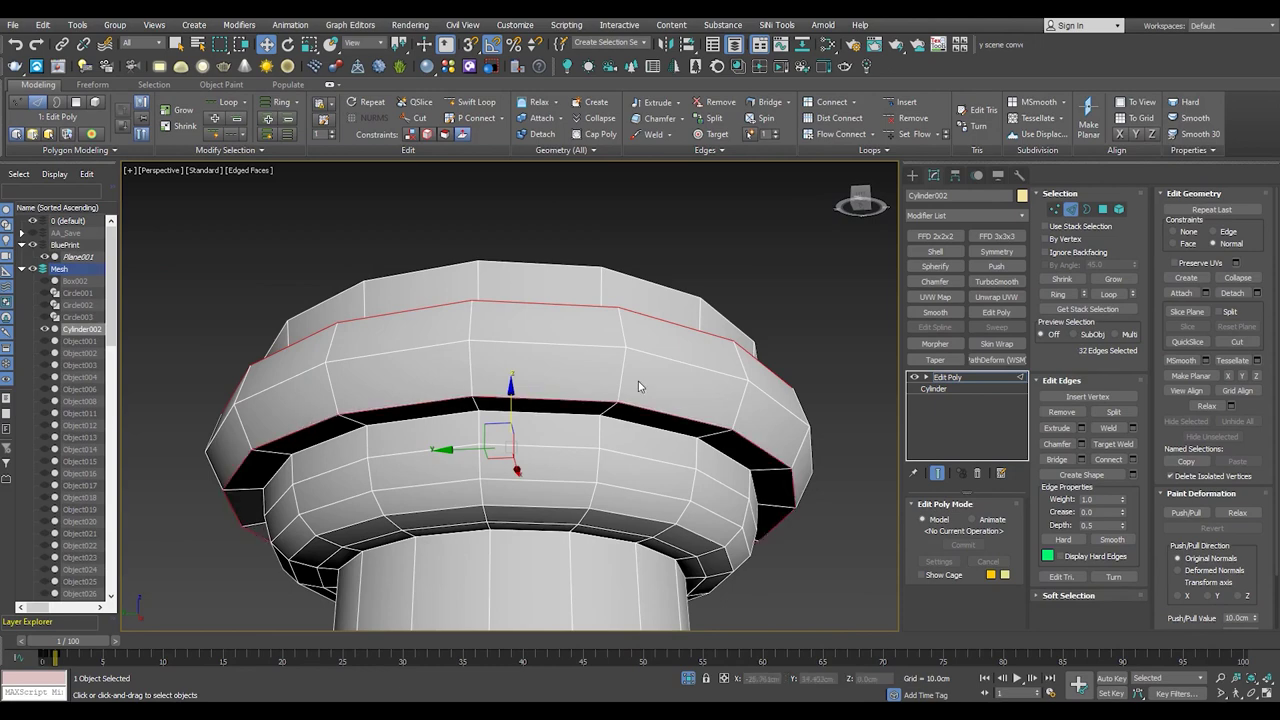
scroll(449, 412, "up", 2)
left_click_drag(518, 424, 518, 410)
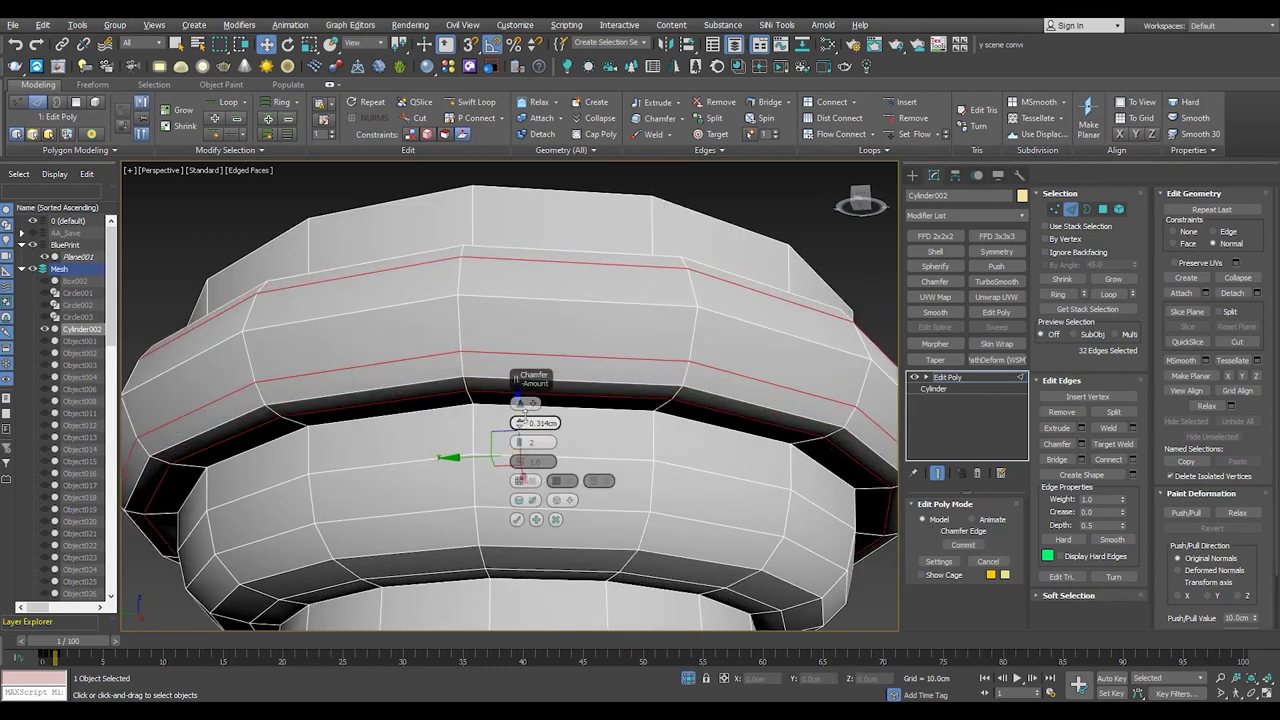
scroll(518, 424, "up", 3)
right_click(541, 420)
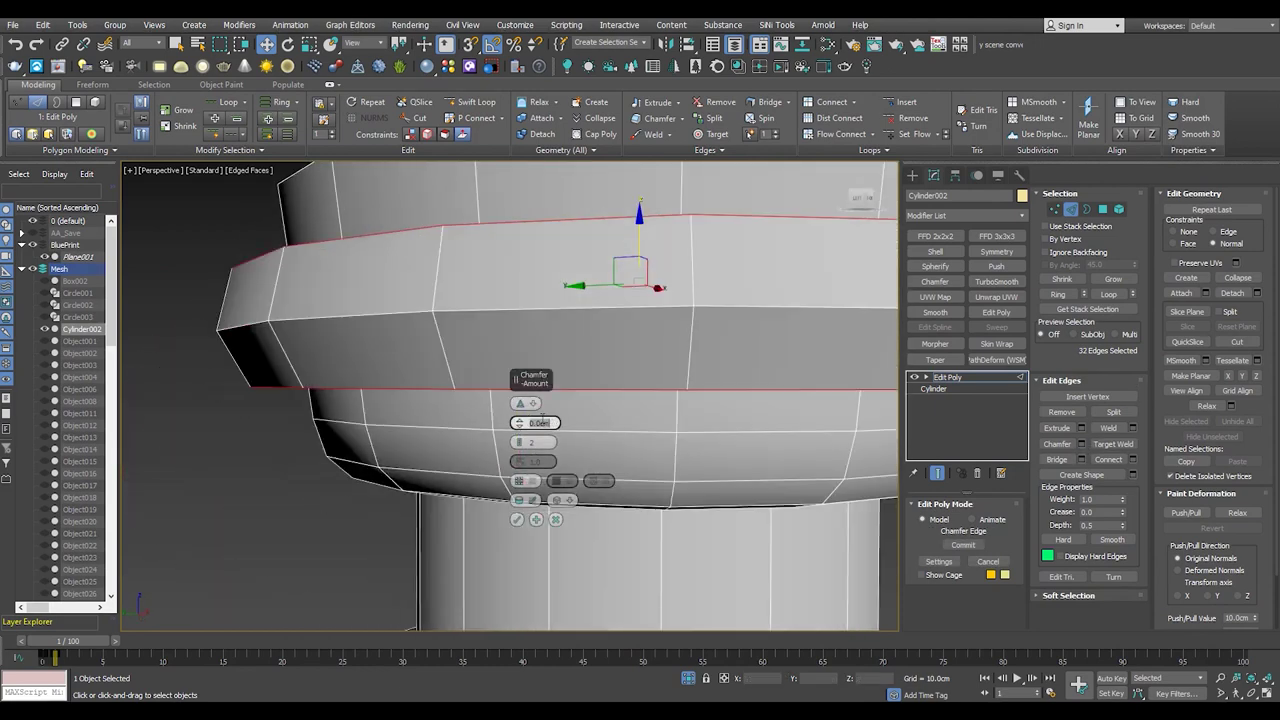
left_click_drag(520, 427, 520, 422)
middle_click_drag(520, 422, 414, 327, "alt")
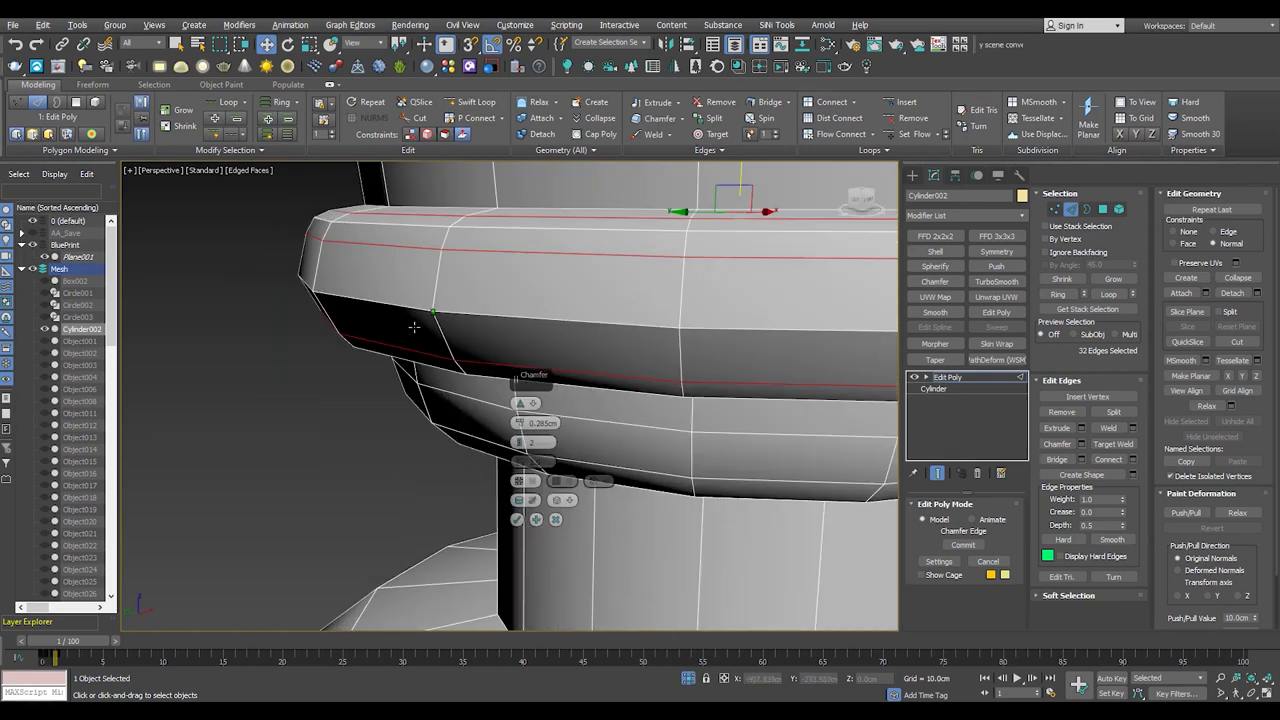
left_click(517, 520)
- Chamfer an edge loop below the band, then select all vertices
left_click(466, 314)
left_click(1081, 443)
left_click_drag(527, 422, 527, 432)
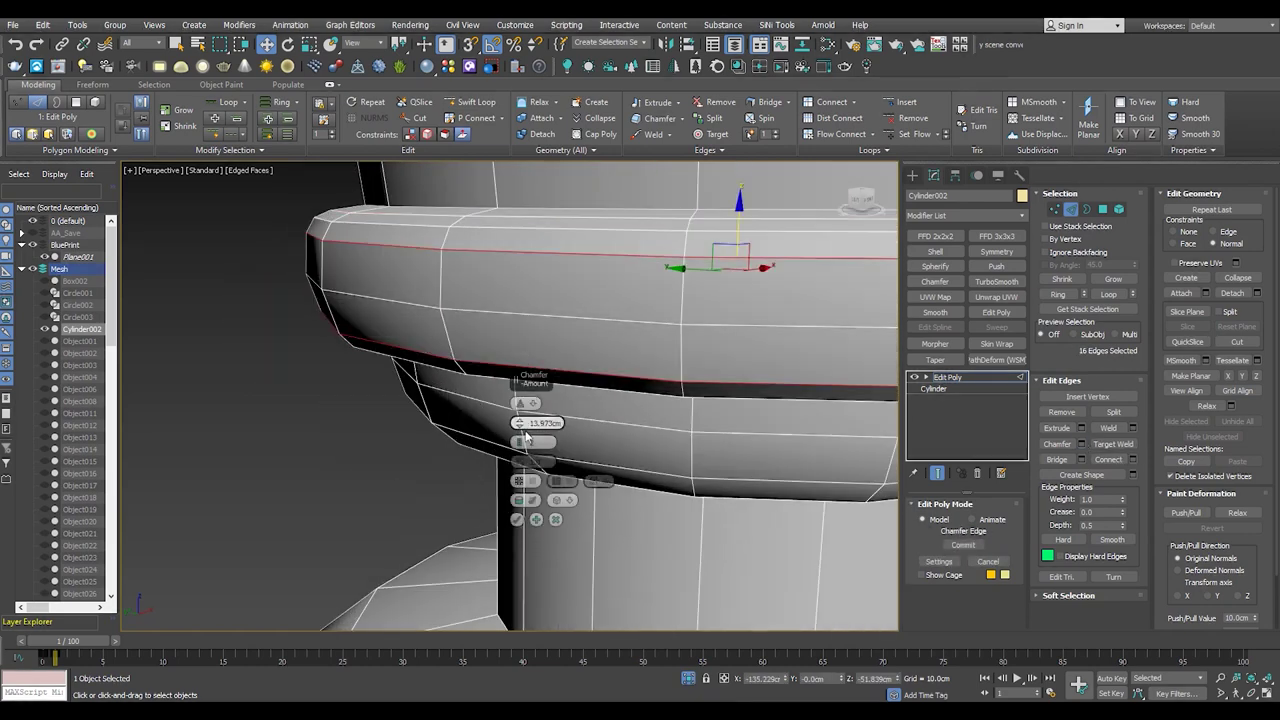
key("1")
key("ctrl+a")
scroll(517, 524, "down", 3)
mouse_move(517, 524)
middle_mouse_down("alt")
mouse_move(620, 390)
mouse_move(605, 337)
middle_mouse_up("alt")
- Chamfer the neck-top edge loop to about 1.711 cm
key("2")
scroll(587, 386, "up", 3)
double_click(428, 363)
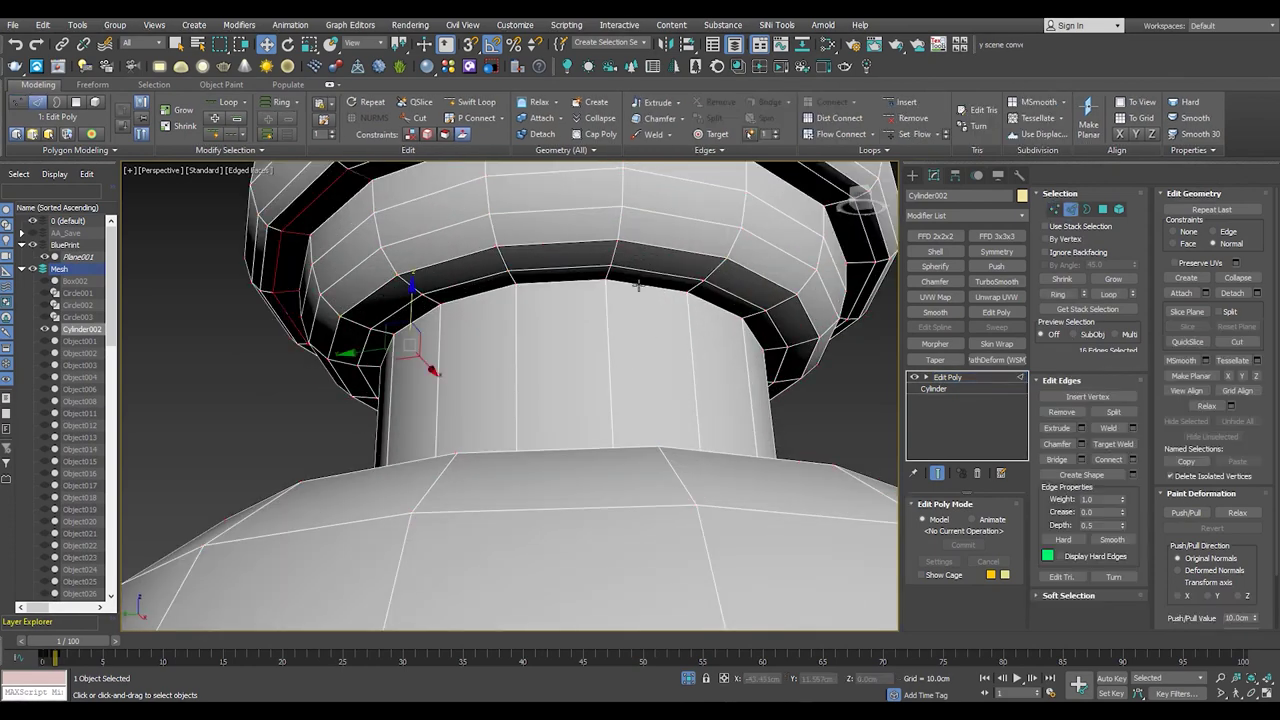
scroll(500, 300, "up", 2)
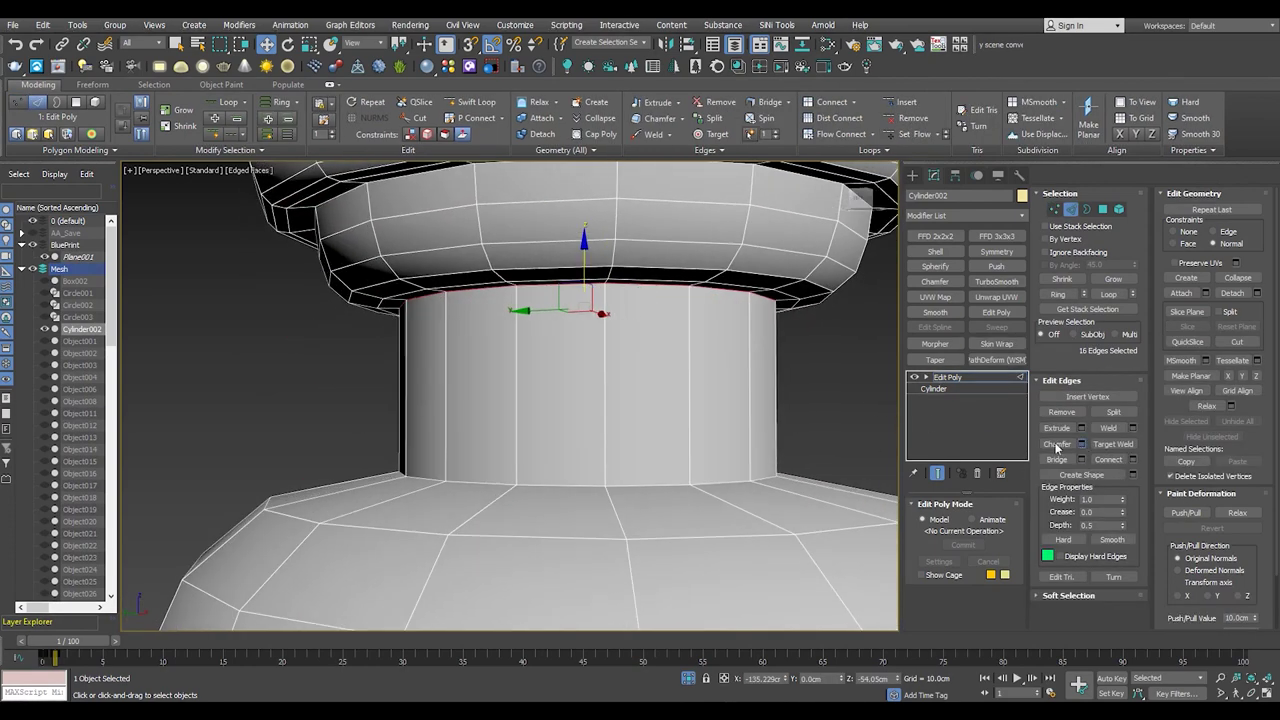
left_click(1057, 447, "shift")
left_click_drag(523, 440, 518, 420)
middle_click_drag(519, 441, 634, 360, "alt")
- Chamfer the neck-base edge loop to 1.055 cm with 3 segments
key("1")
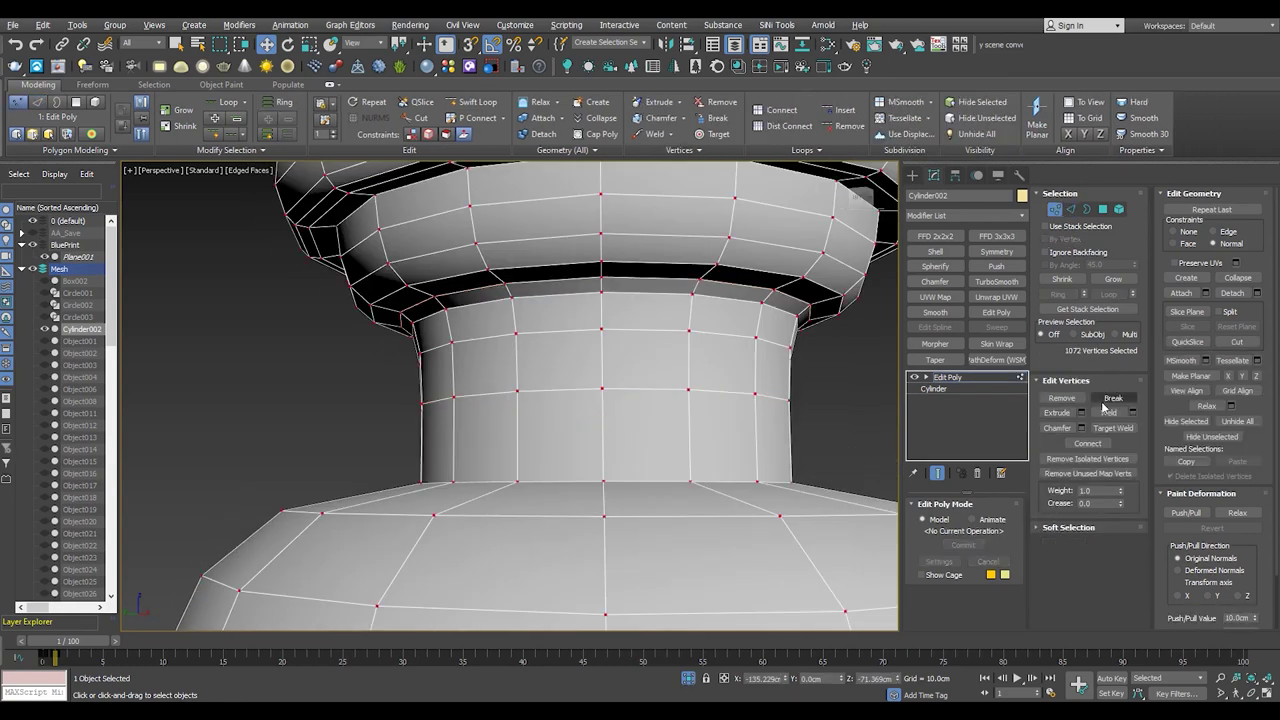
key("2")
left_click(600, 363)
middle_click_drag(600, 363, 646, 479, "alt")
left_click(646, 479)
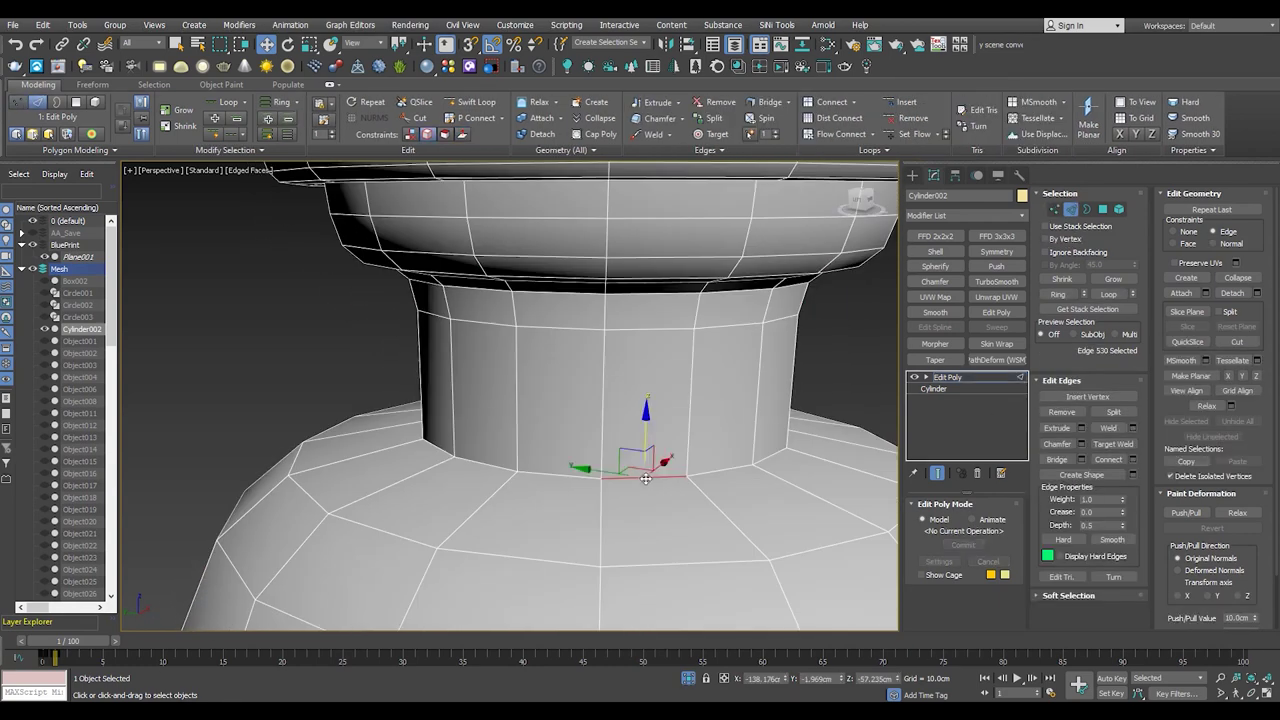
left_click(1083, 447)
left_click_drag(522, 443, 527, 456)
middle_click_drag(527, 456, 420, 400, "alt")
scroll(400, 410, "down", 2)
- Confirm the chamfer at the base of the neck
scroll(376, 418, "down", 2)
scroll(376, 418, "up", 4)
left_click(516, 520)
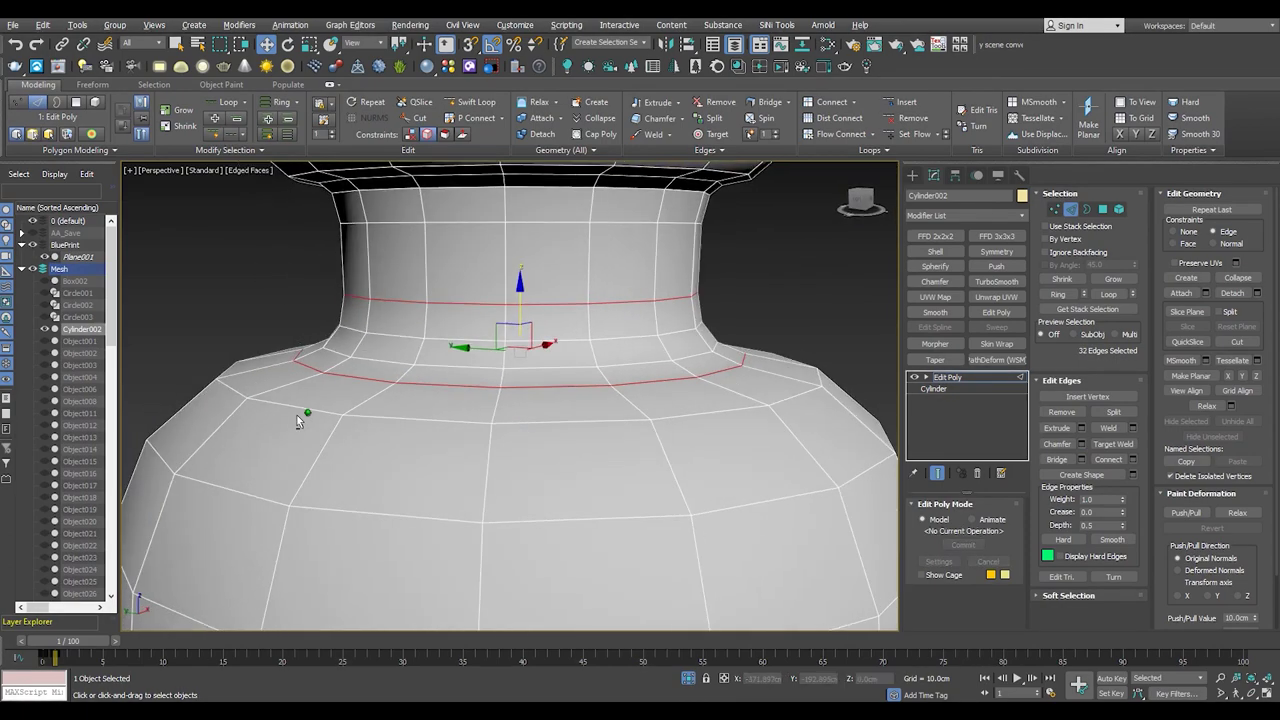
scroll(309, 386, "down", 1)
scroll(311, 387, "up", 2)
- Convert the chamfered edges to their polygon band and bevel it inward into a groove
key("ctrl+4")
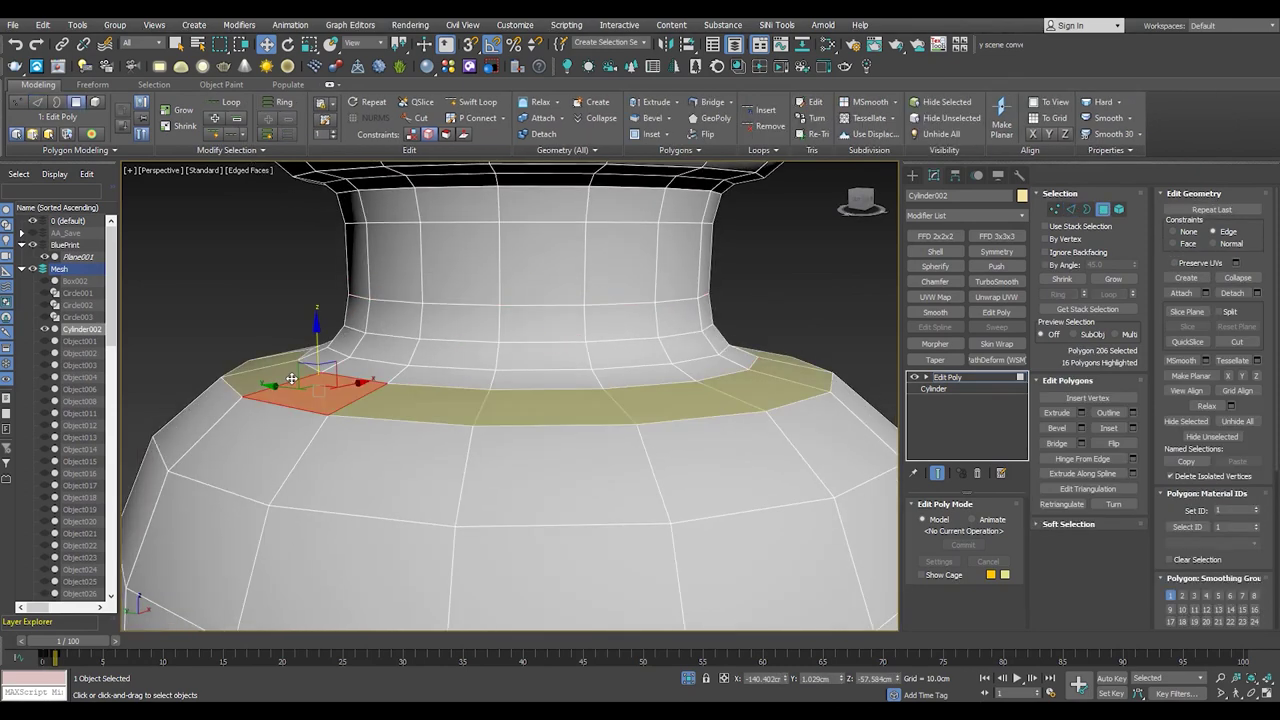
key("shift+ctrl+b")
right_click(520, 422)
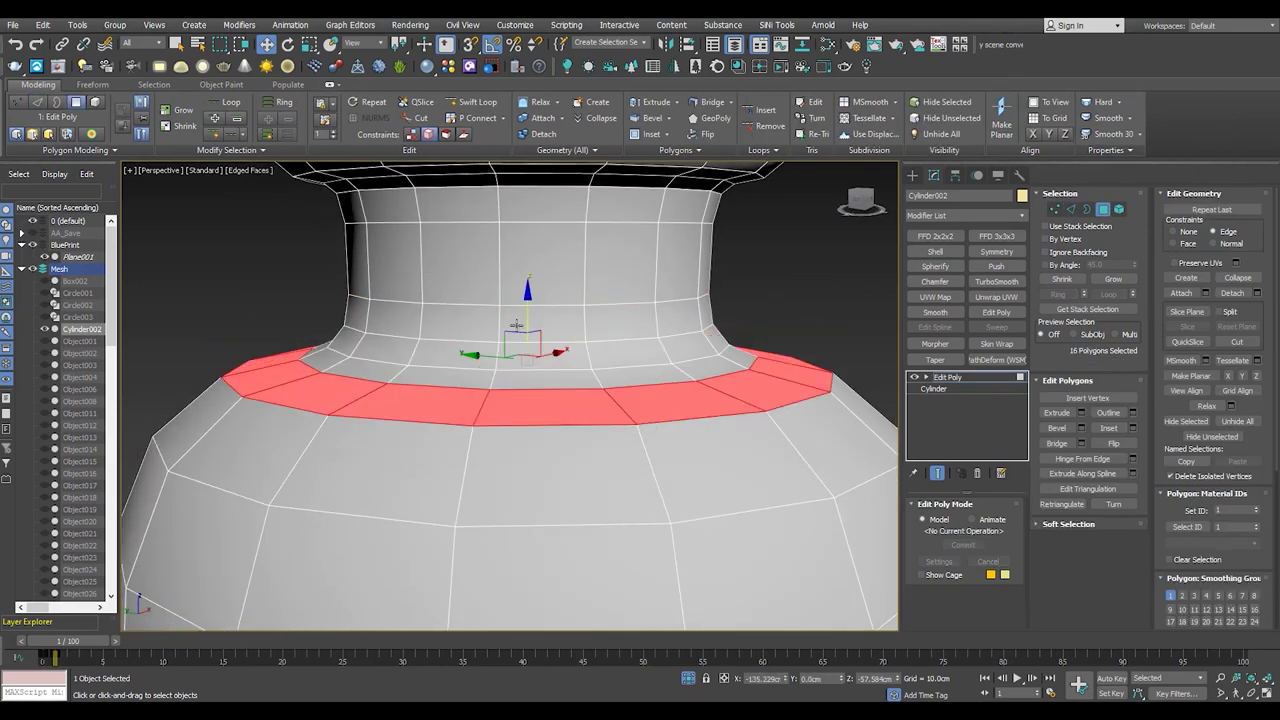
left_click(540, 327)
left_click_drag(527, 315, 527, 340)
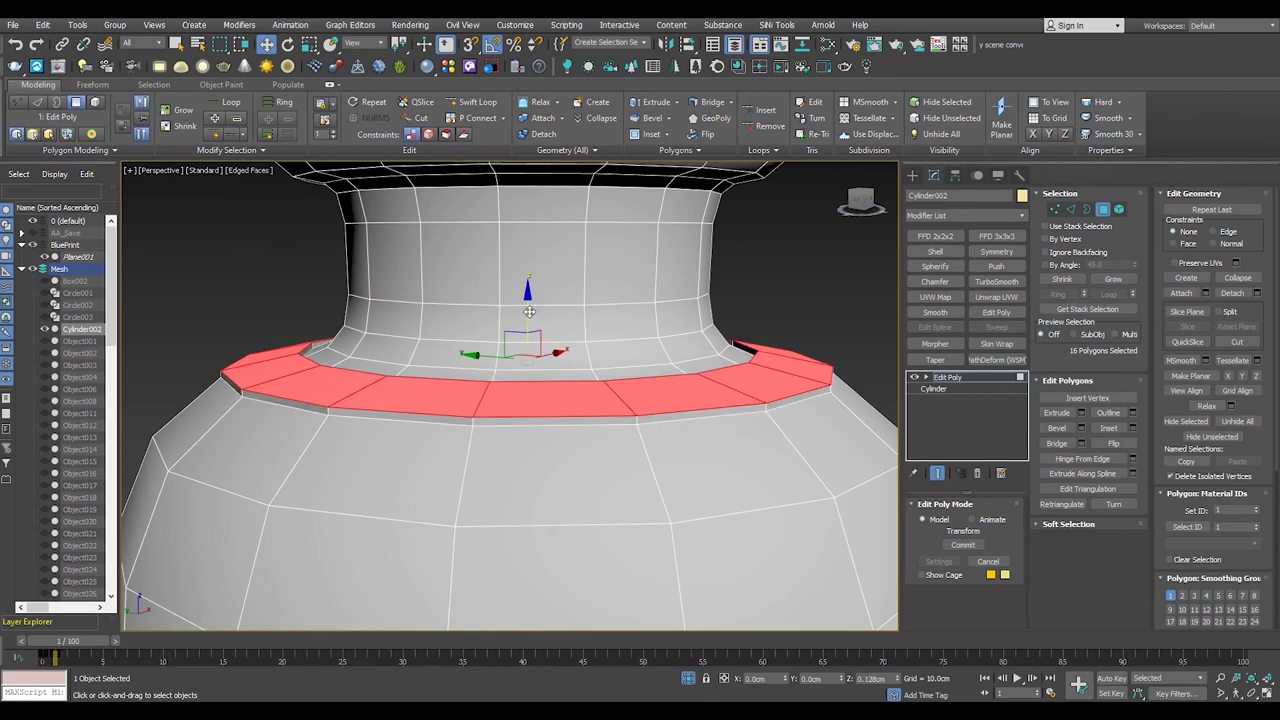
middle_click_drag(527, 340, 342, 342, "alt")
- Inspect the groove by selecting its edge loop, a polygon and the vase's vertices
key("2")
scroll(342, 342, "down", 5)
double_click(790, 340)
scroll(800, 338, "up", 3)
key("4")
left_click(765, 313)
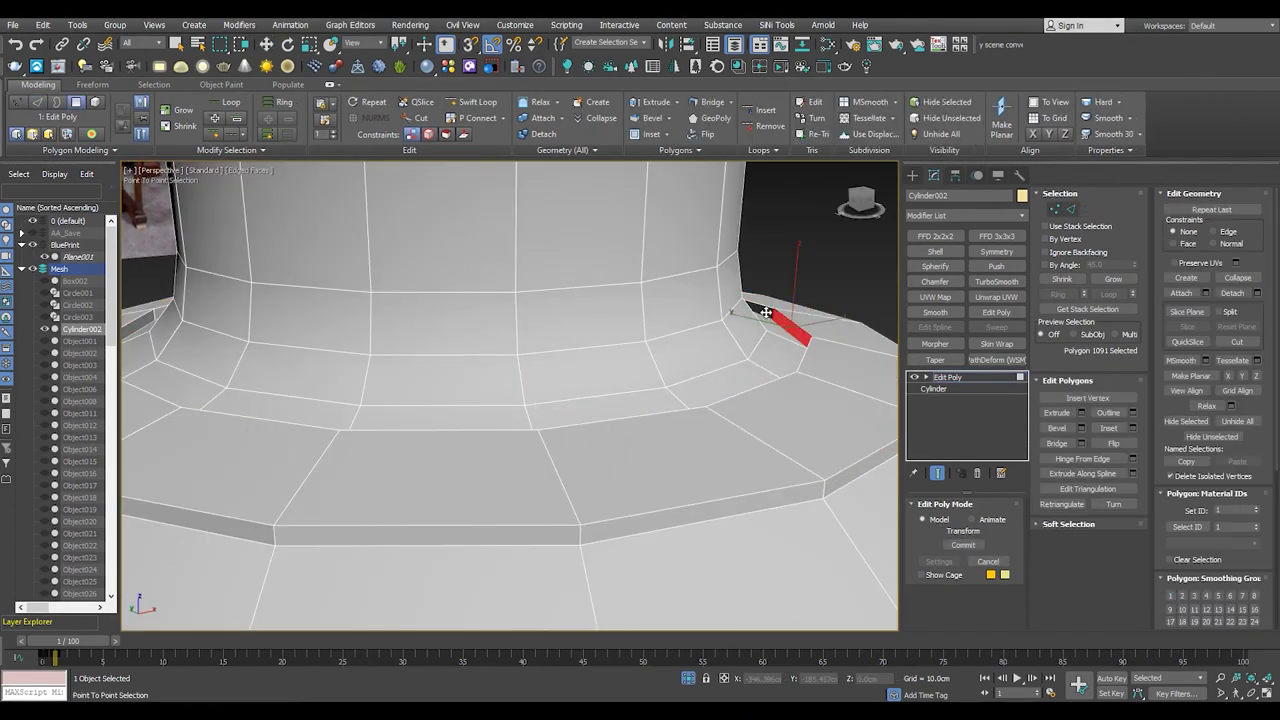
scroll(780, 318, "down", 3)
scroll(780, 318, "up", 4)
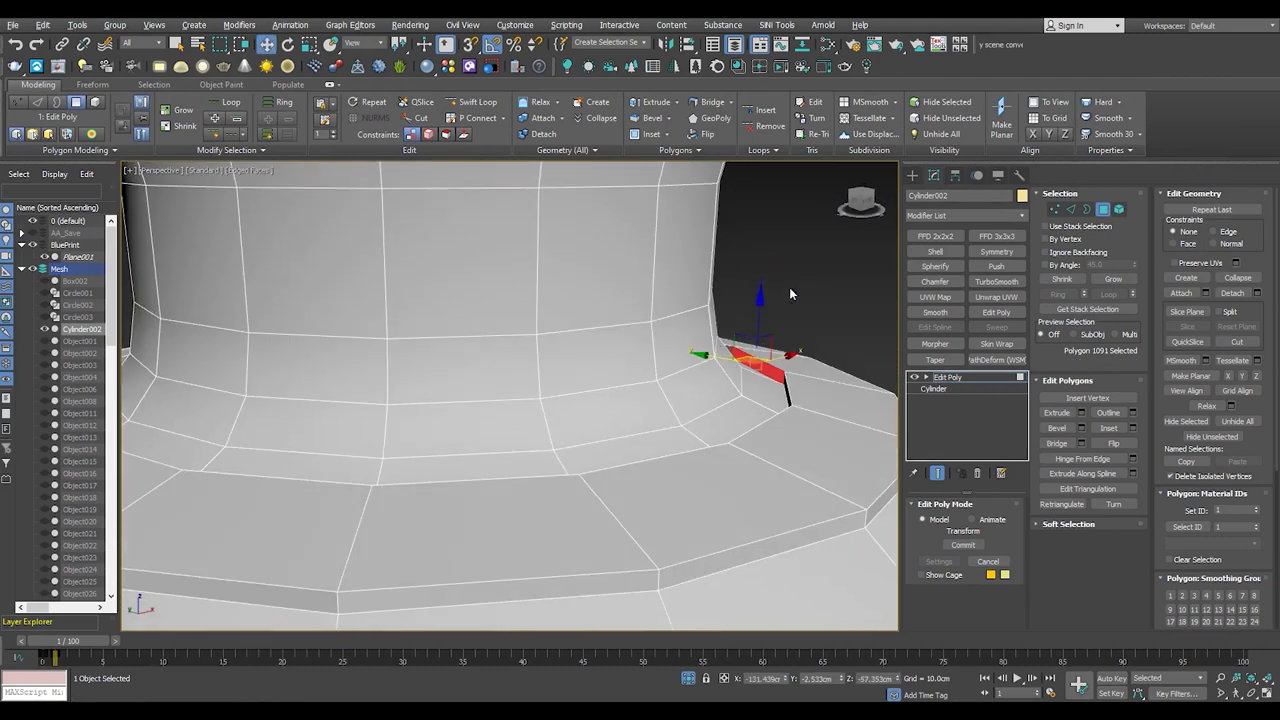
key("1")
key("ctrl+a")
scroll(760, 380, "up", 3)
key("4")
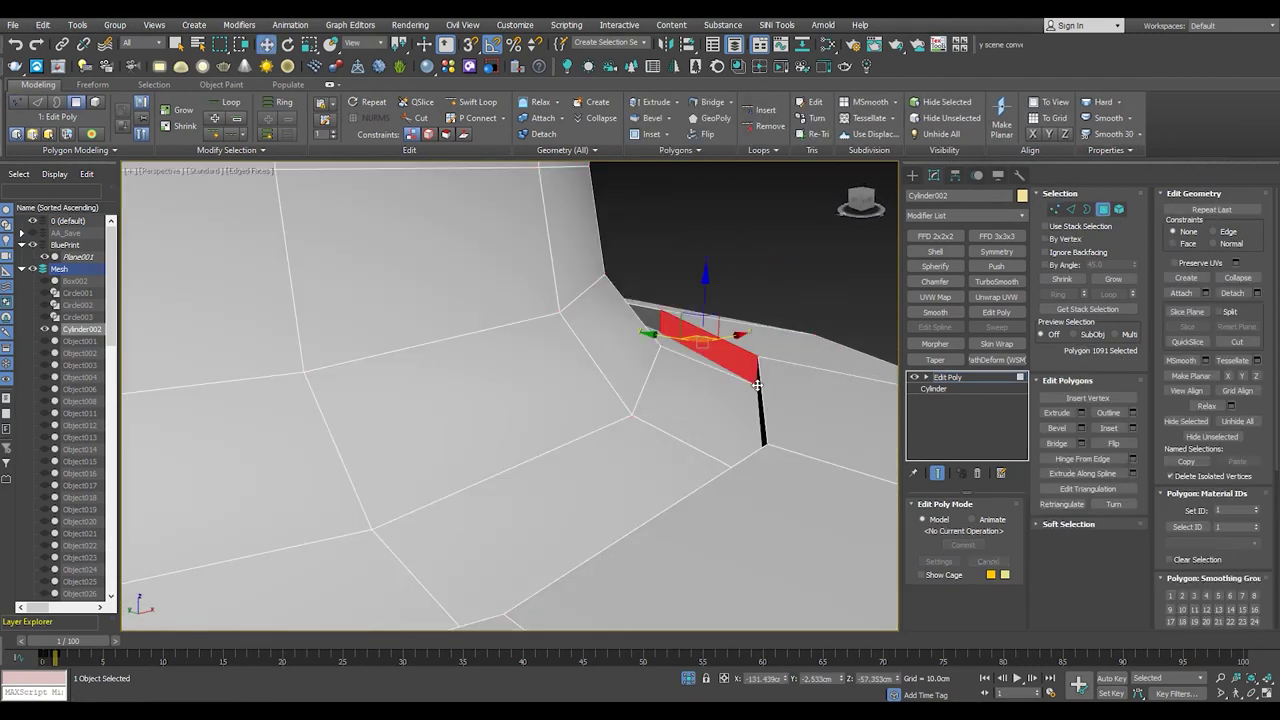
mouse_move(763, 405)
middle_mouse_down("alt")
mouse_move(755, 449)
mouse_move(740, 443)
mouse_move(767, 430)
middle_mouse_up("alt")
- Select the groove's open edge loop and delete it
left_click(740, 443, "shift")
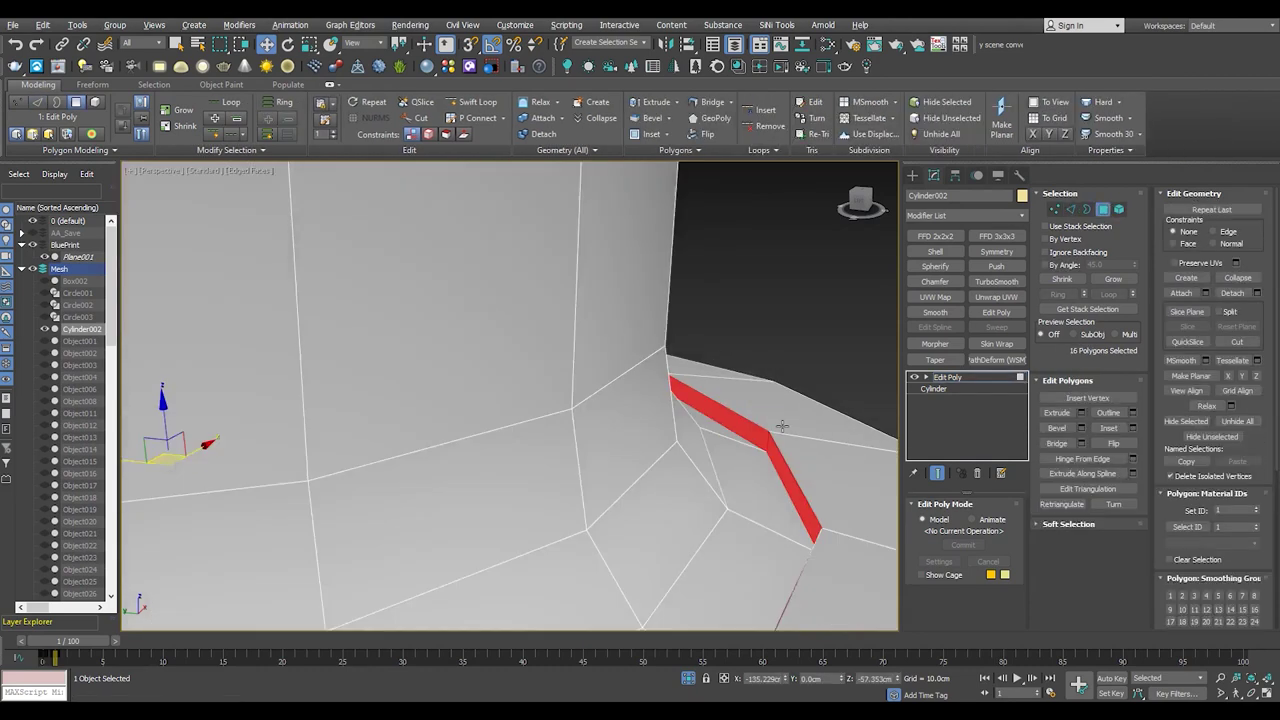
key("2")
scroll(767, 430, "down", 5)
scroll(700, 395, "up", 5)
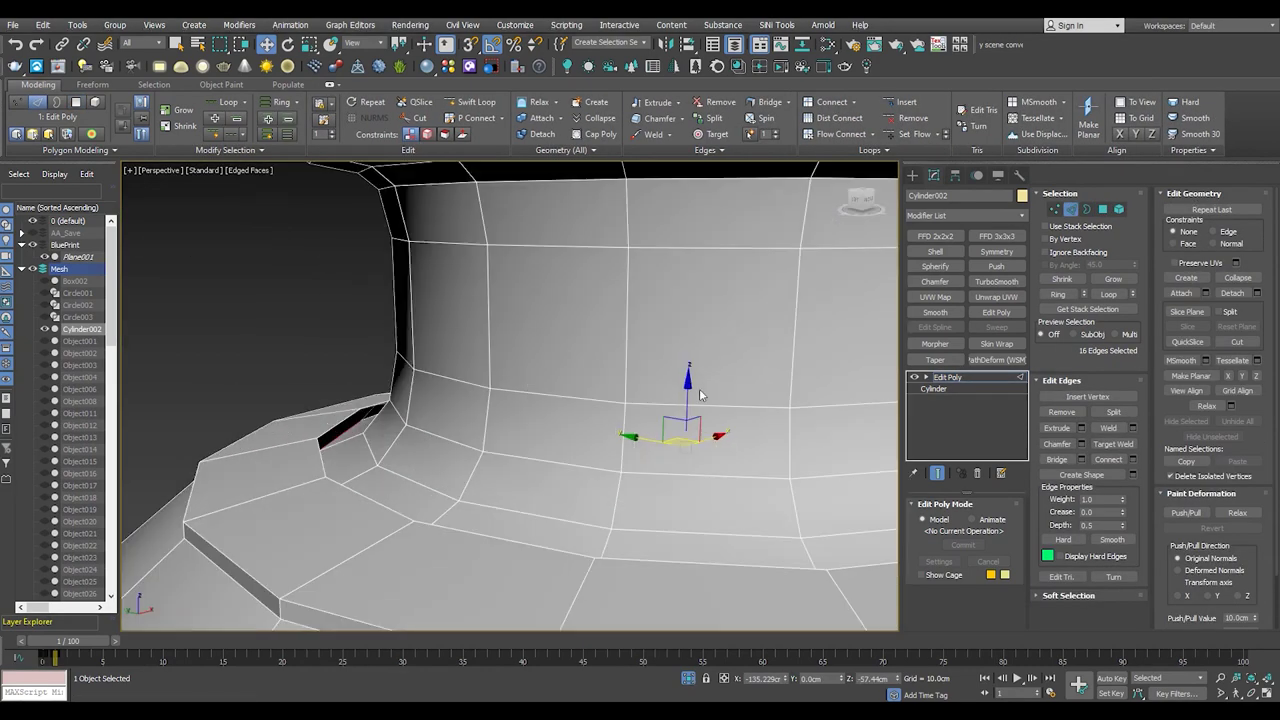
double_click(322, 447)
key("3")
key("2")
scroll(349, 439, "down", 3)
scroll(378, 453, "up", 2)
key("ctrl+BackSpace")
- Select the ring of ledge polygons and raise it upward on Z
middle_click_drag(280, 517, 298, 474, "alt")
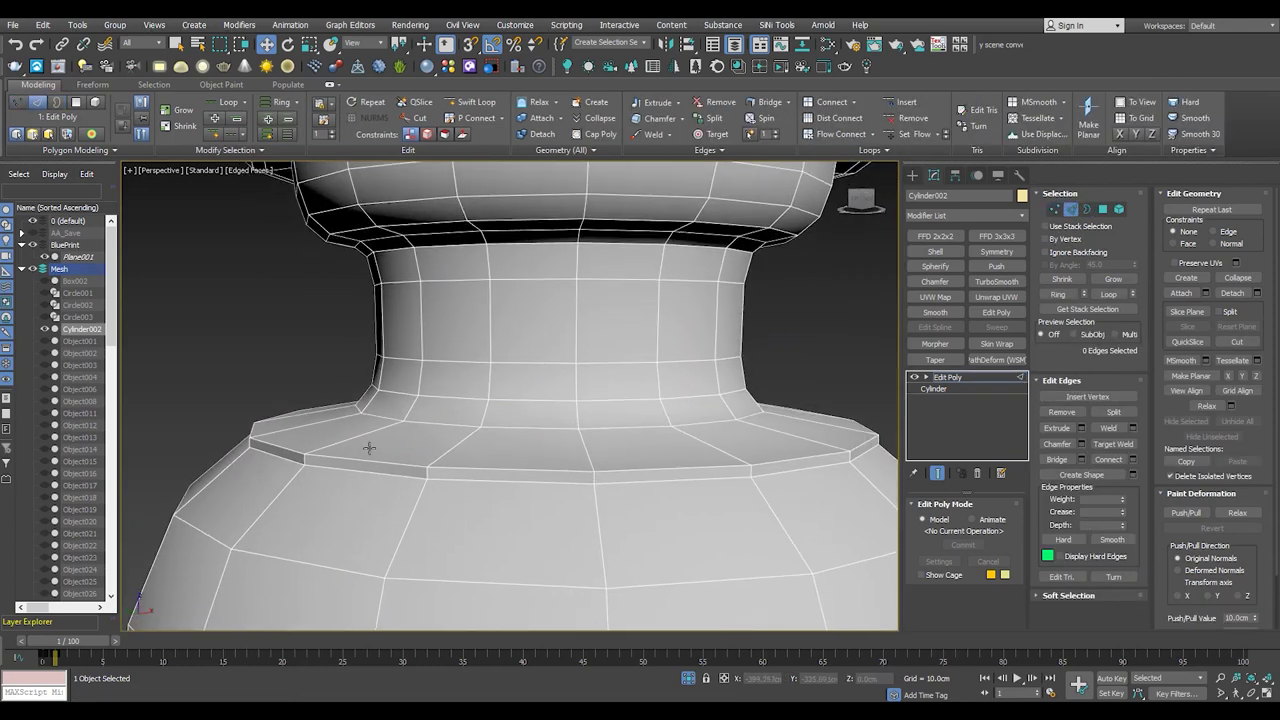
key("4")
double_click(414, 440)
left_click_drag(556, 388, 559, 368)
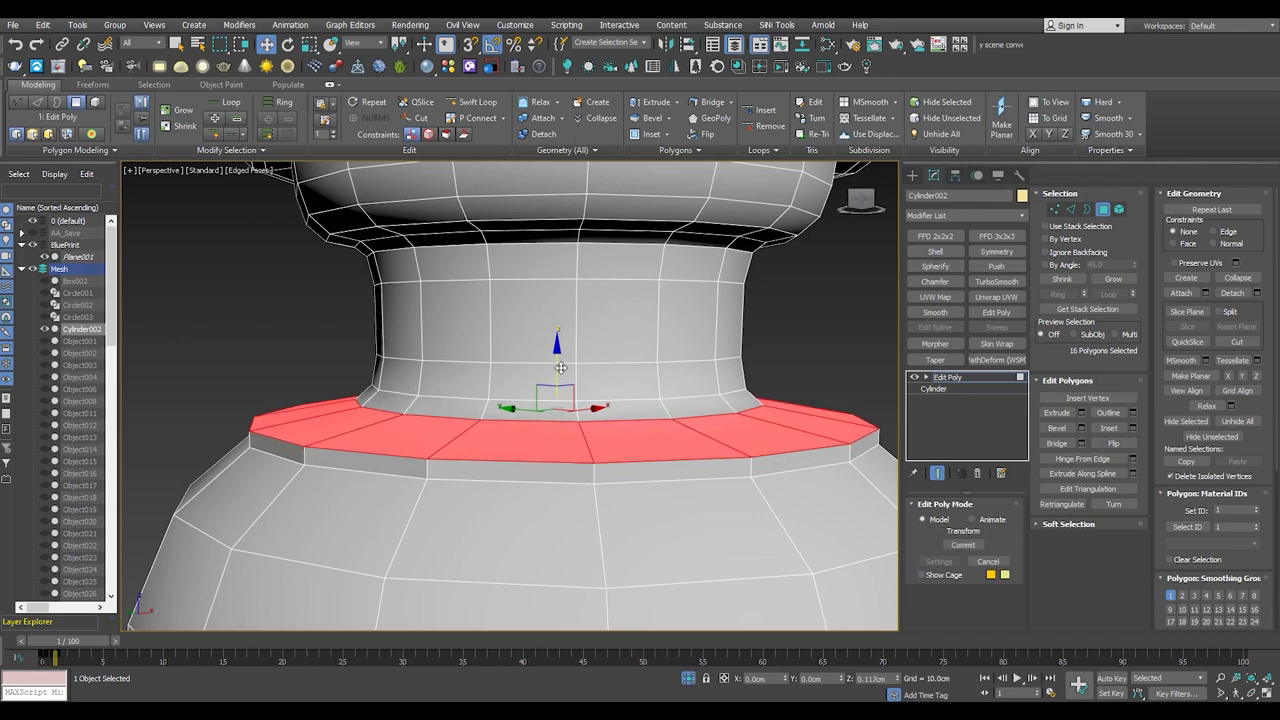
- Chamfer the ledge's rim edge loop at 0.242cm
key("2")
key("ctrl+shift+c")
scroll(818, 450, "up", 2)
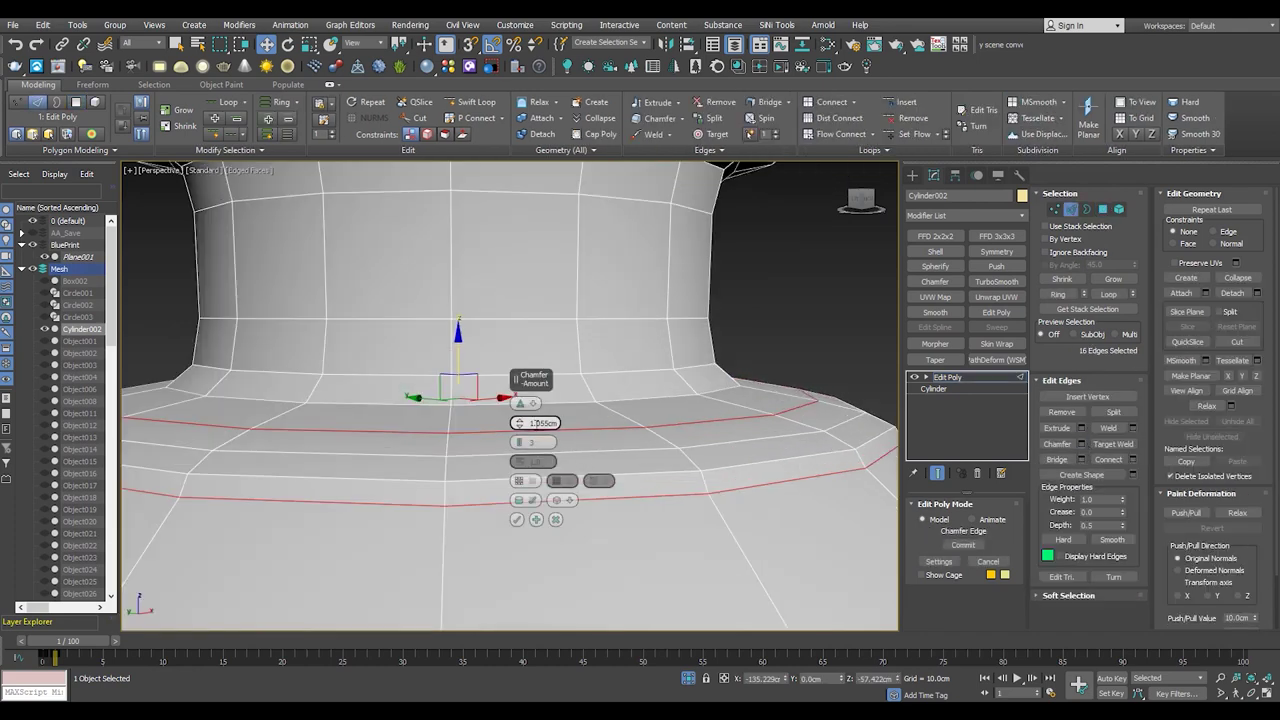
left_click_drag(519, 423, 522, 403)
left_click(516, 520)
- Weld the overlapping vertices, merging 16 duplicates
key("1")
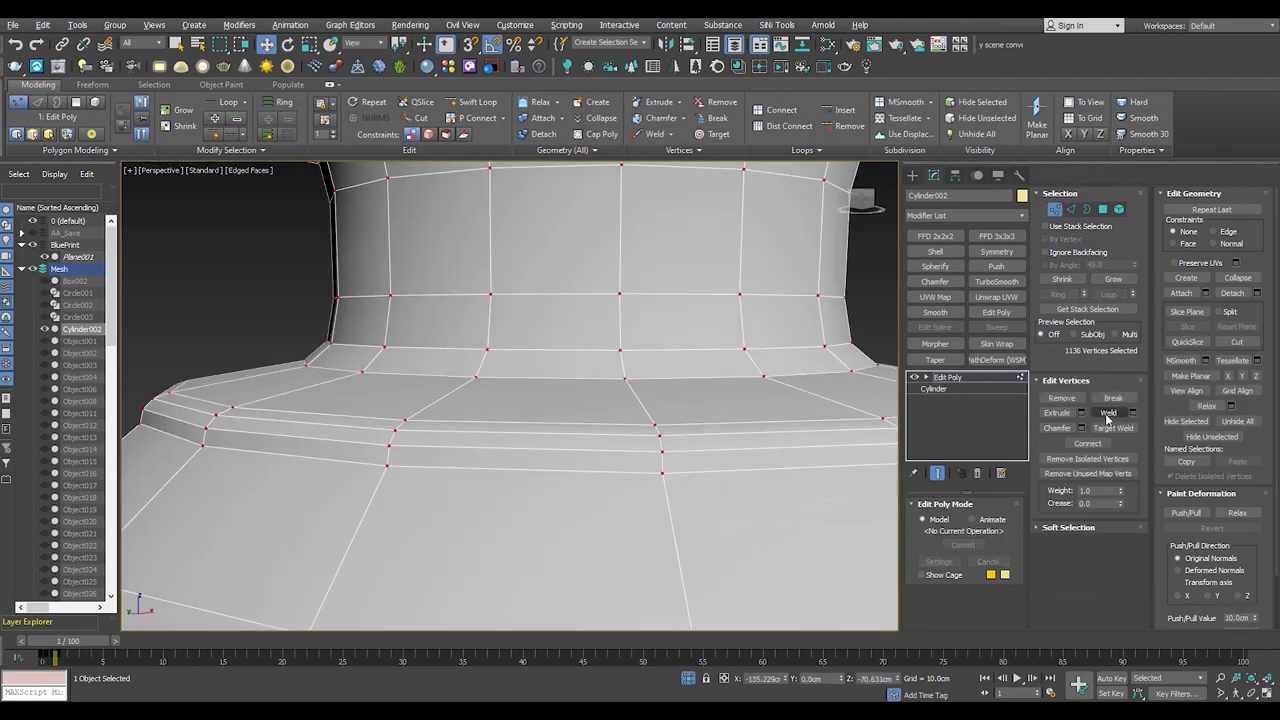
left_click(1107, 418)
scroll(540, 400, "down", 5)
scroll(567, 371, "up", 8)
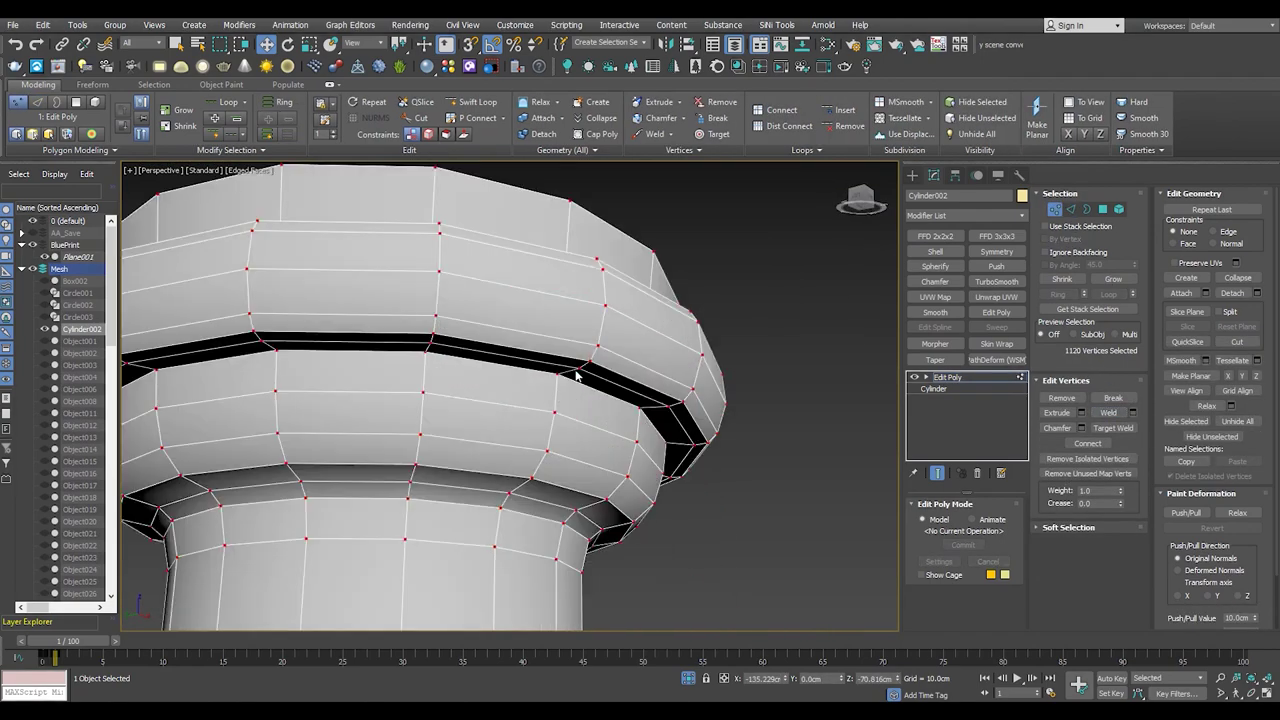
- Chamfer the selected ring edges with 2 segments at about 0.47cm
key("2")
scroll(657, 420, "up", 3)
left_click(1081, 444)
left_click(520, 442)
left_click_drag(520, 425, 520, 410)
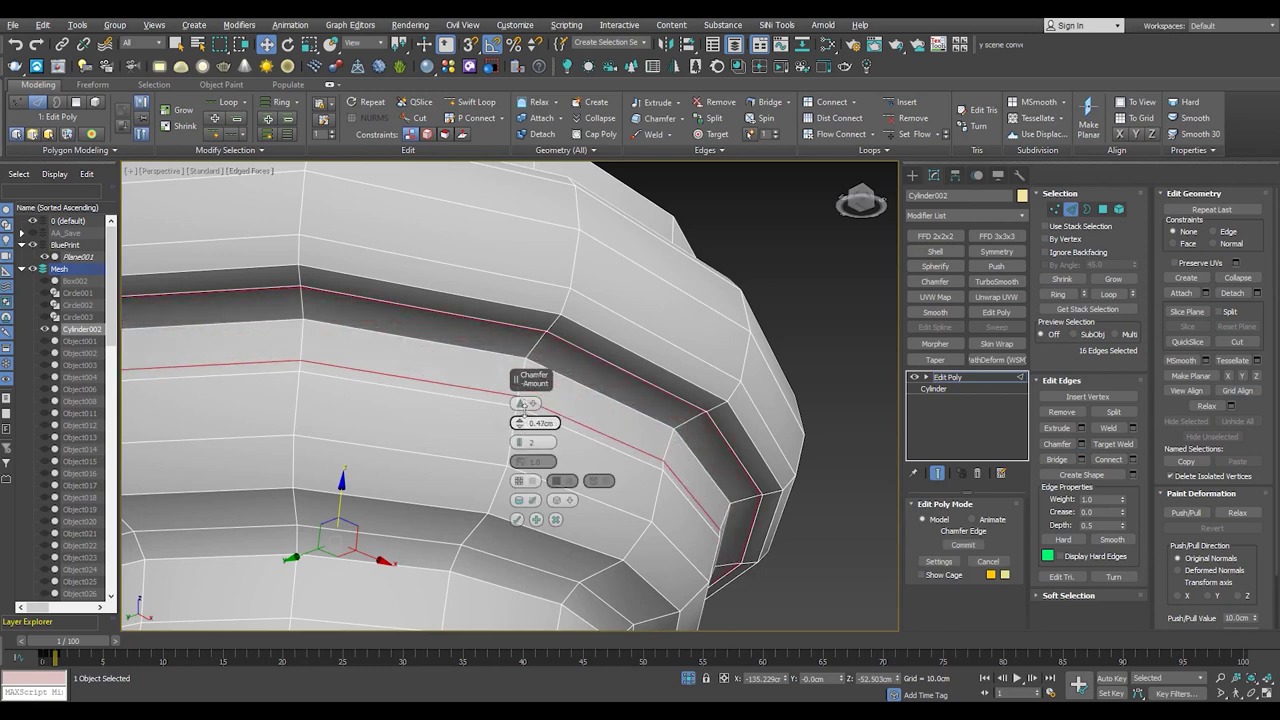
left_click(556, 519)
- Select the upper rim edge loop, frame it and chamfer it
scroll(572, 320, "down", 5)
double_click(572, 320)
scroll(572, 320, "up", 3)
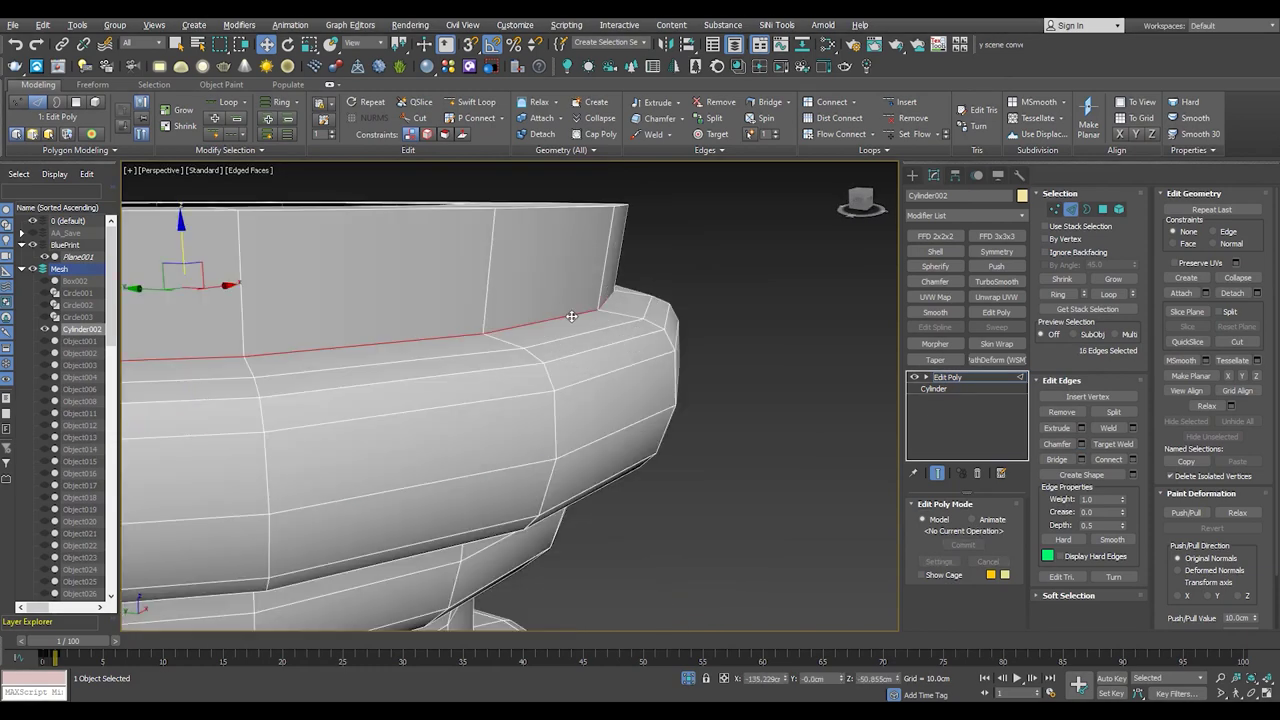
middle_click_drag(520, 330, 470, 340, "alt")
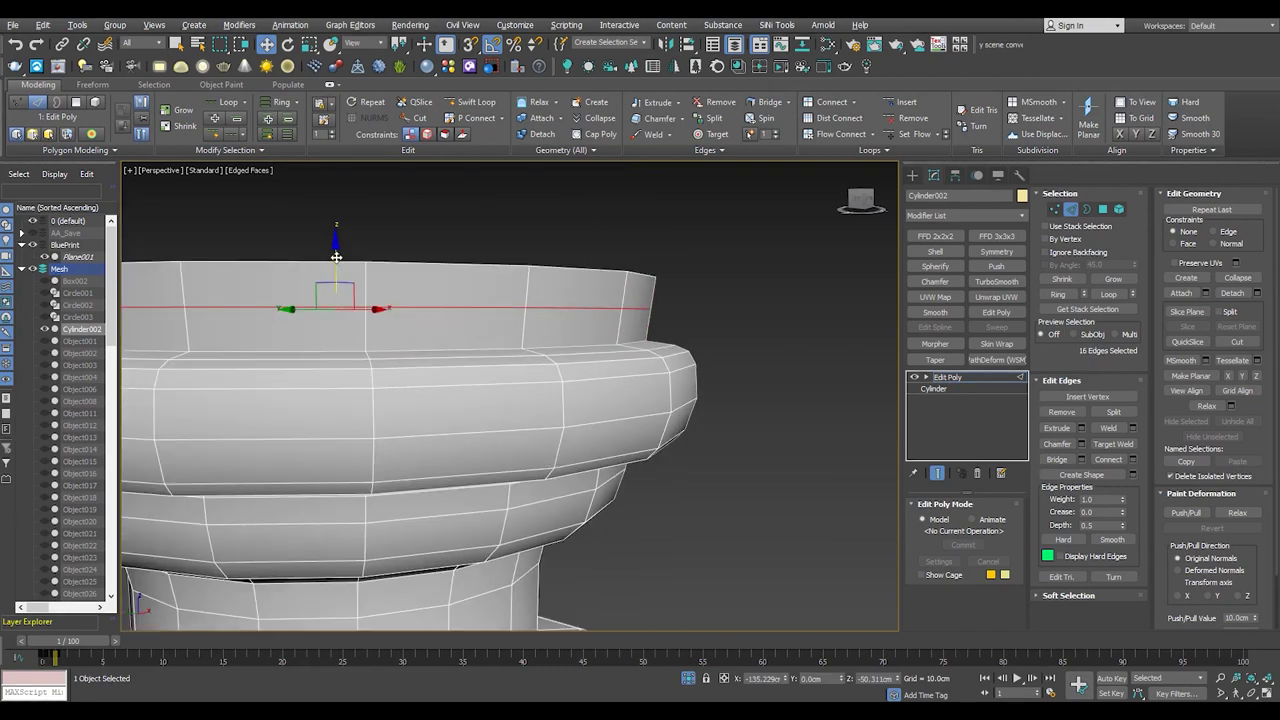
key("z")
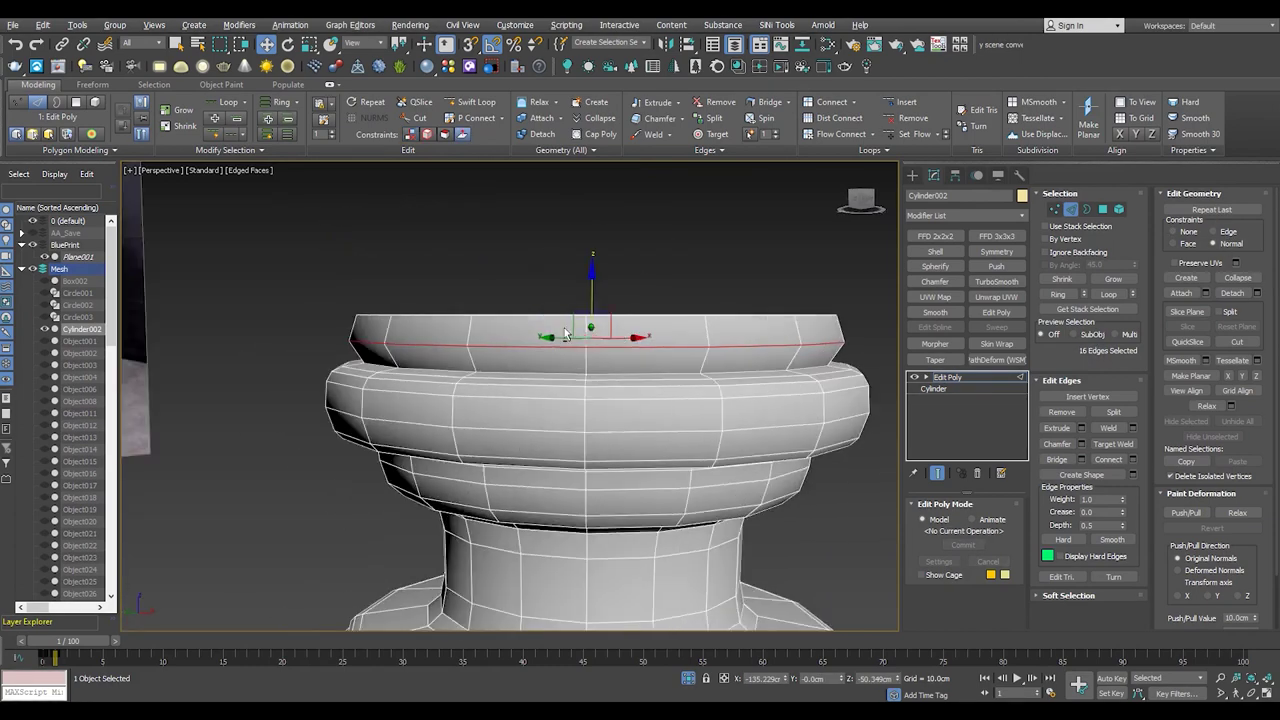
left_click(1081, 444)
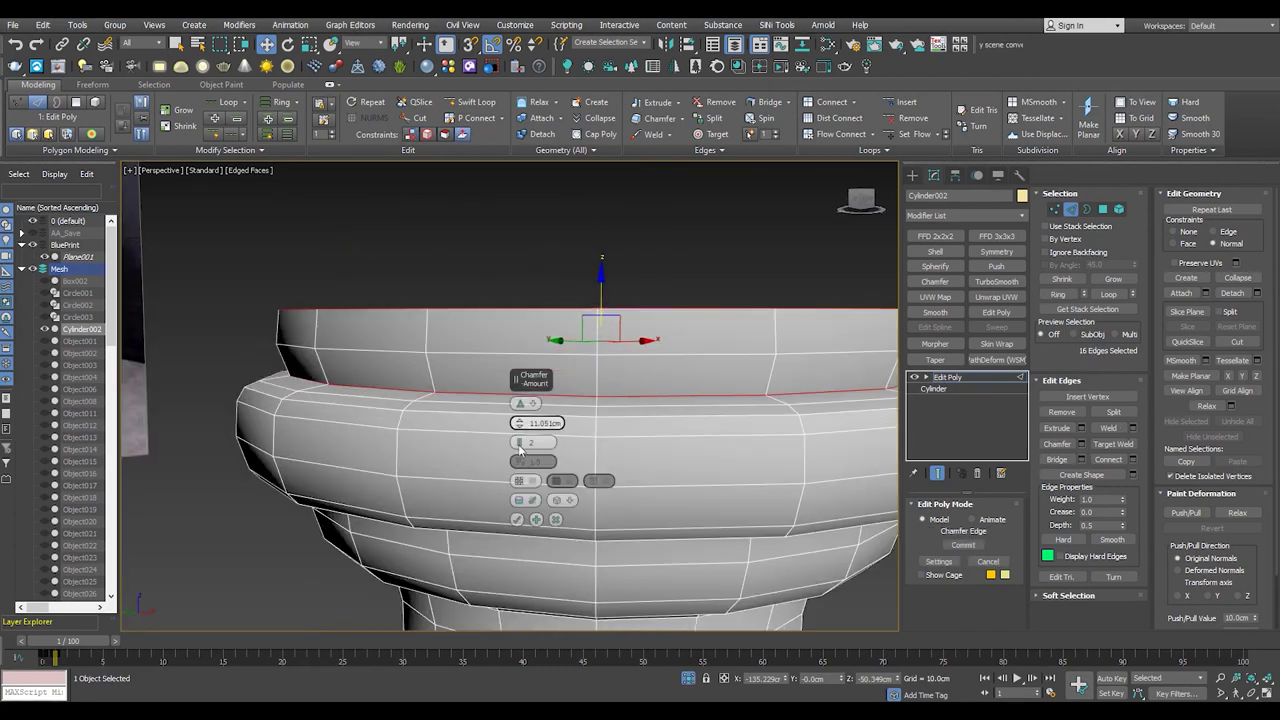
key("1")
- Select the open border at the top of the column
scroll(529, 383, "down", 5)
middle_click_drag(529, 383, 597, 346, "alt")
key("3")
left_click(600, 383)
mouse_move(604, 403)
middle_mouse_down("alt")
mouse_move(589, 403)
mouse_move(575, 323)
middle_mouse_up("alt")
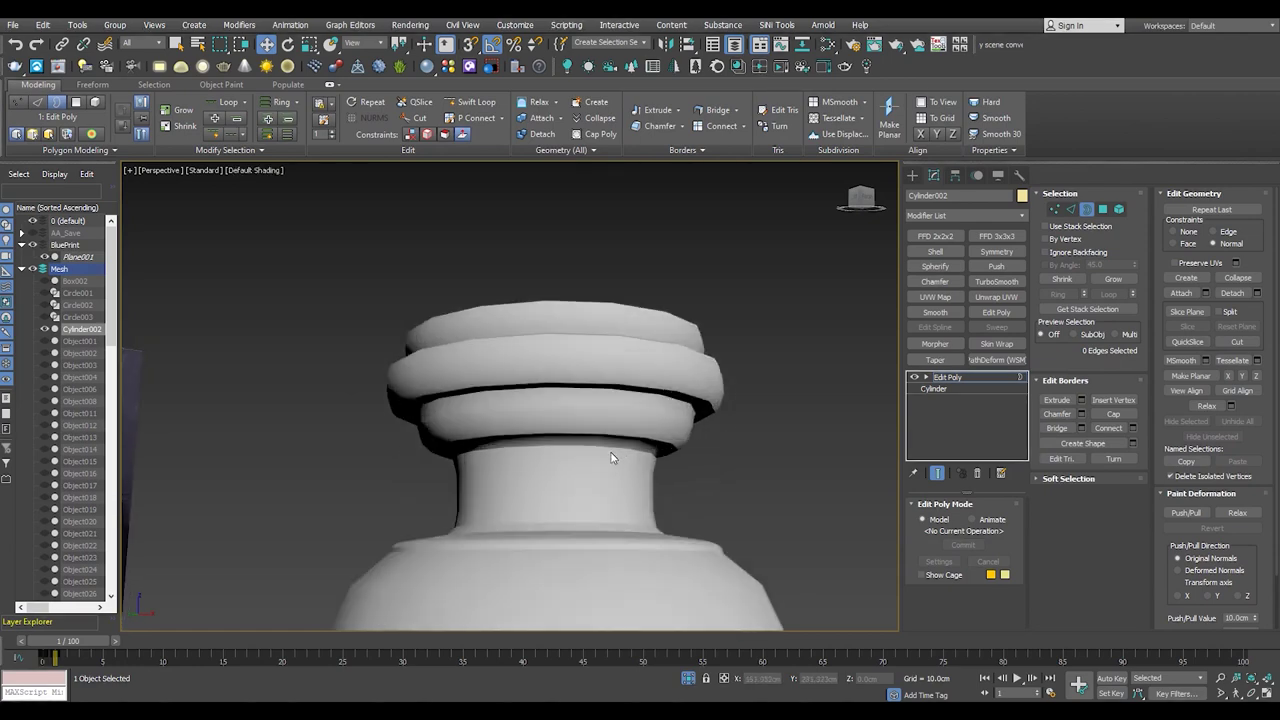
- Chamfer the ledge rim edge loop at about 0.143cm
key("z")
key("2")
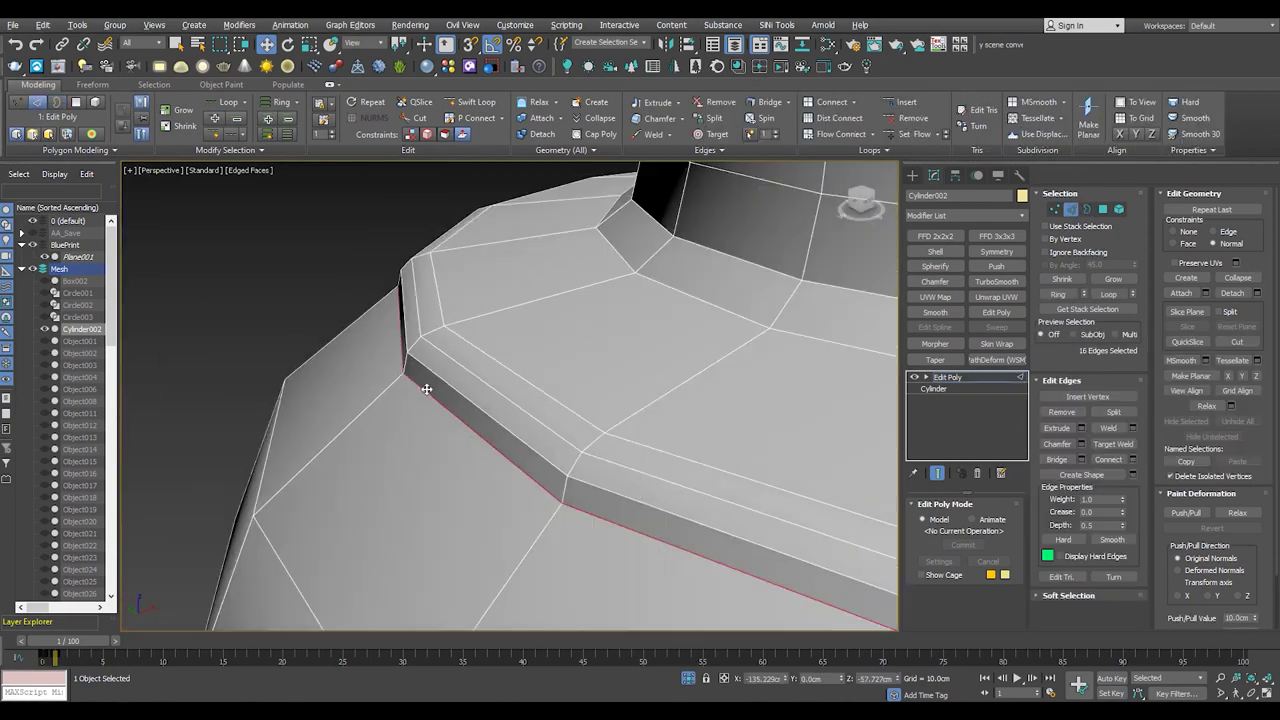
middle_click_drag(575, 323, 560, 380, "alt")
left_click(1080, 443)
left_click(536, 519)
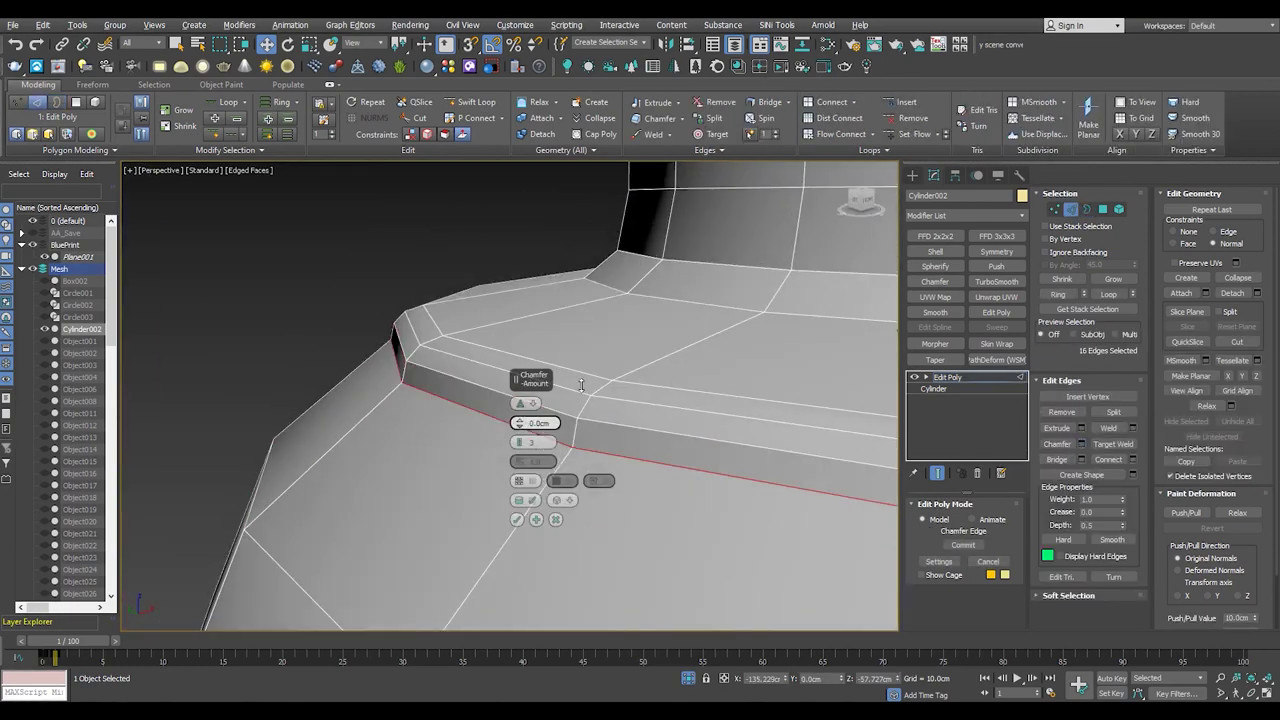
mouse_move(519, 423)
left_mouse_down()
mouse_move(519, 446)
mouse_move(519, 427)
left_mouse_up()
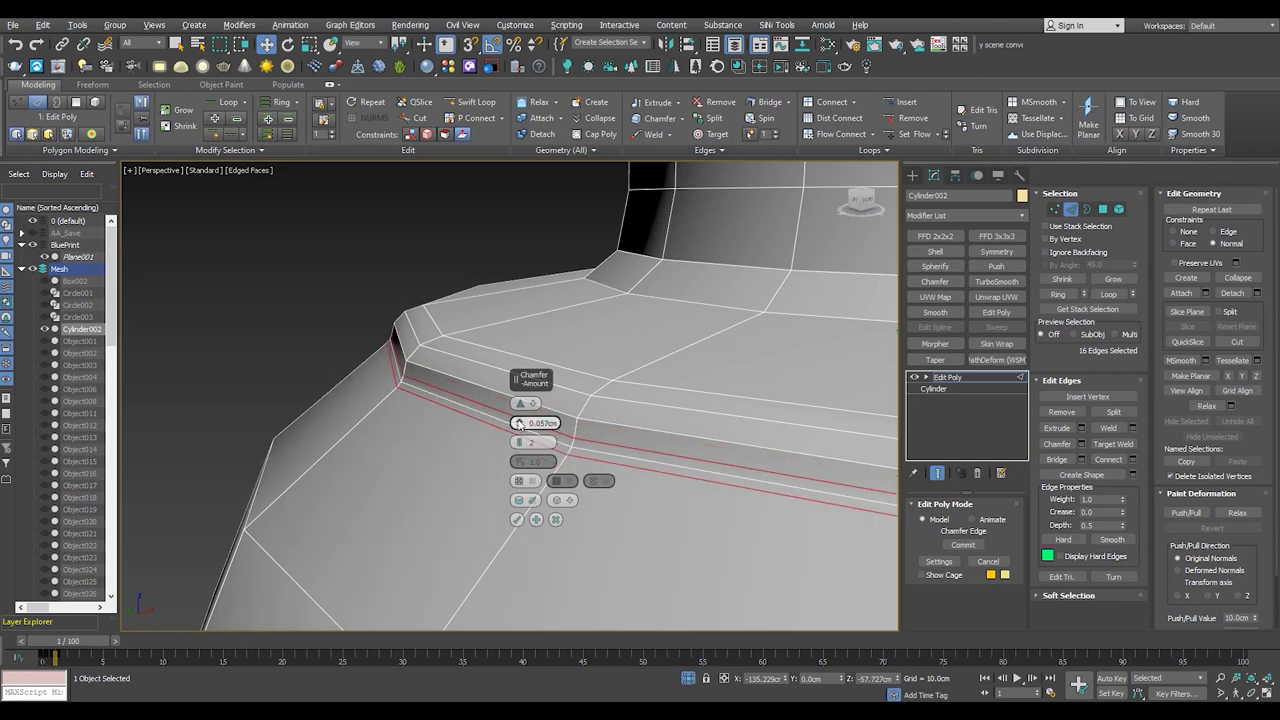
left_click(517, 519)
- Chamfer the edges under the bulb along the neck at 0.642cm
scroll(407, 366, "down", 5)
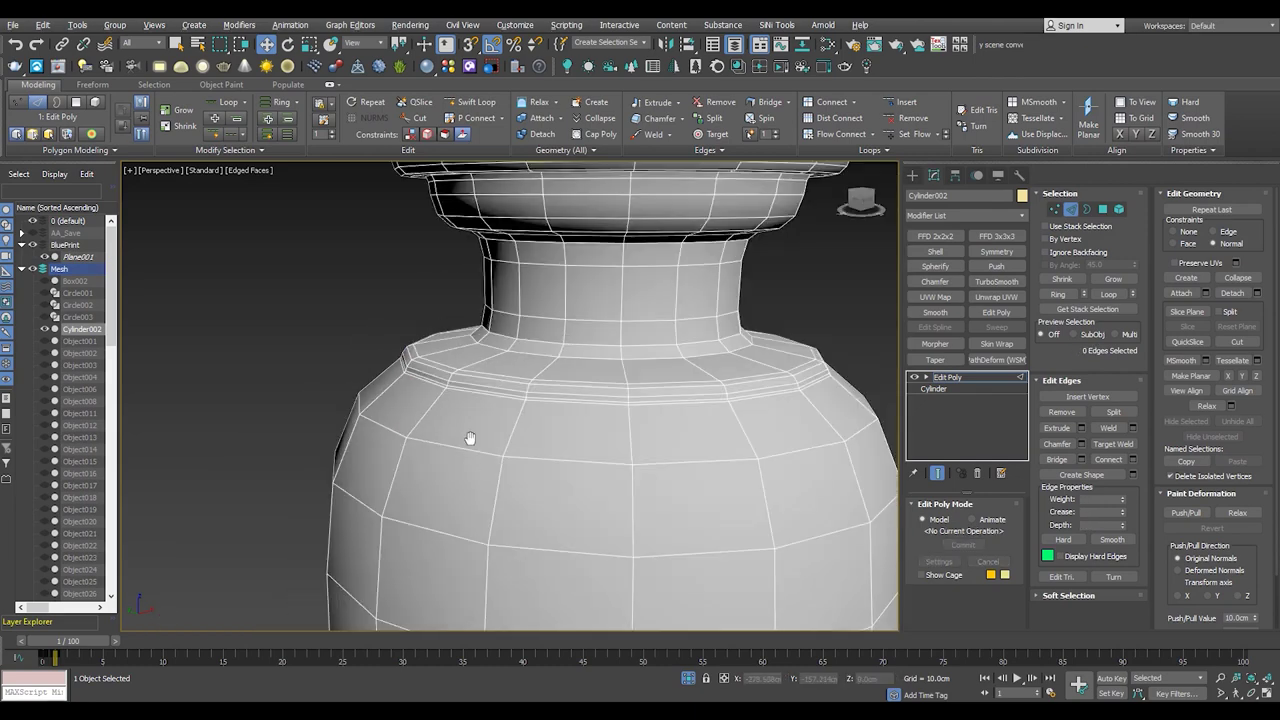
scroll(469, 437, "up", 2)
scroll(423, 374, "down", 2)
mouse_move(421, 380)
middle_mouse_down("alt")
mouse_move(405, 353)
mouse_move(433, 400)
middle_mouse_up("alt")
left_click(1081, 443)
scroll(480, 425, "up", 3)
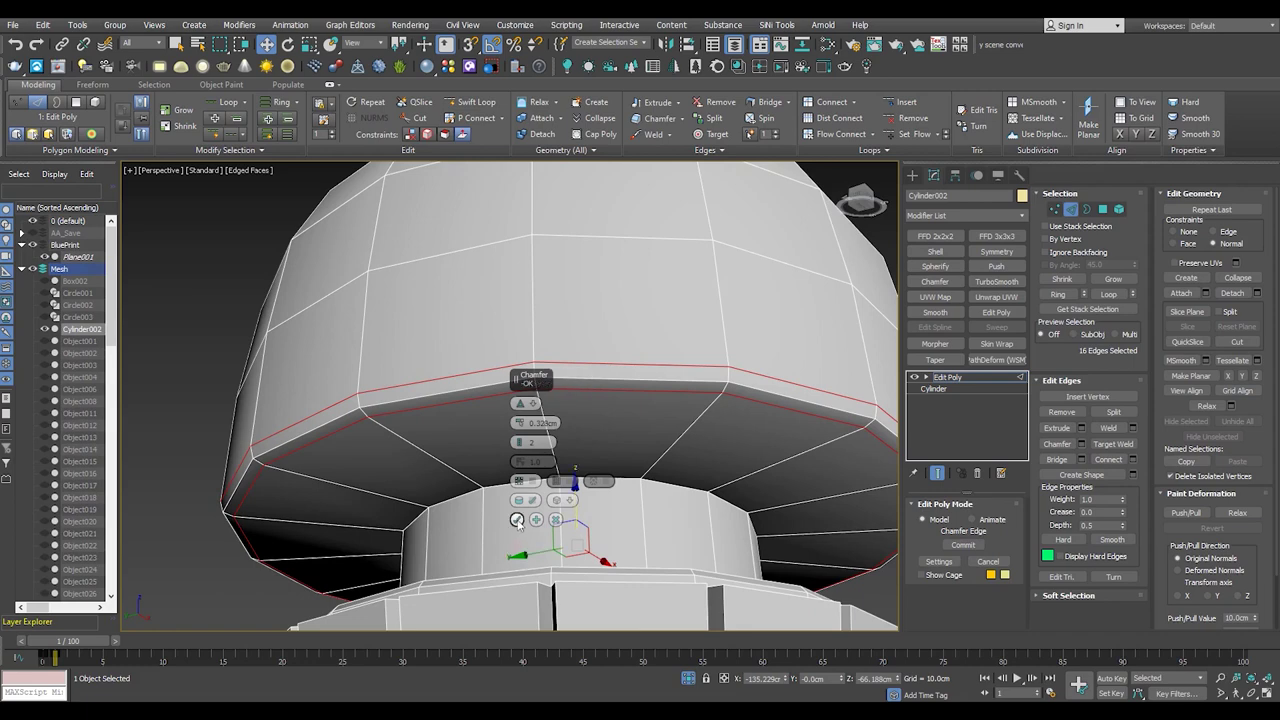
middle_click_drag(512, 508, 520, 480, "alt")
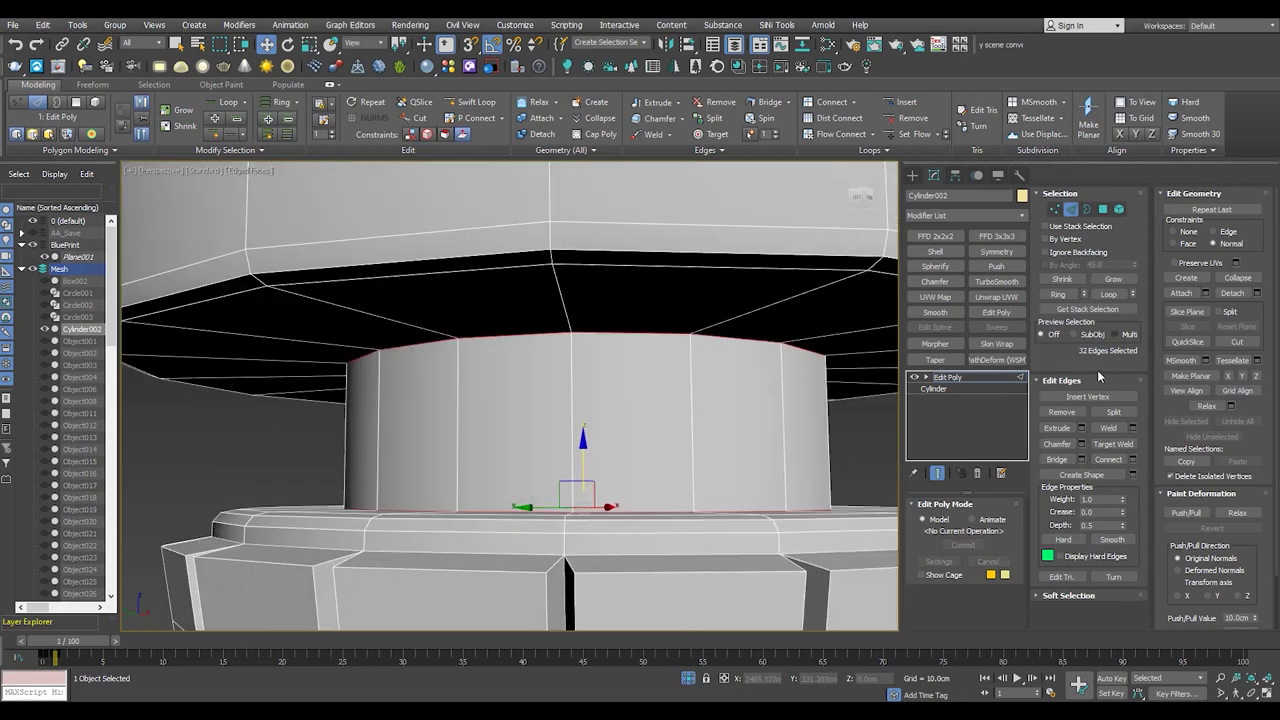
middle_click_drag(421, 478, 519, 422, "alt")
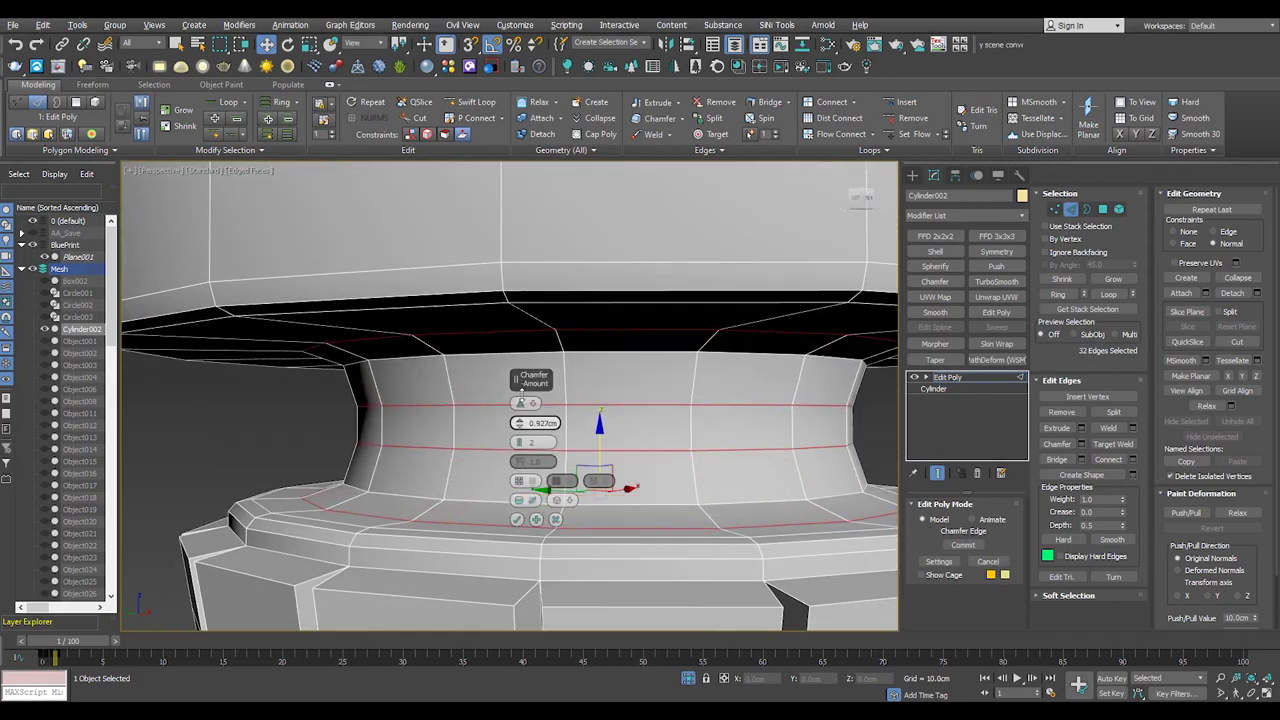
left_click_drag(519, 422, 526, 363)
scroll(526, 370, "down", 2)
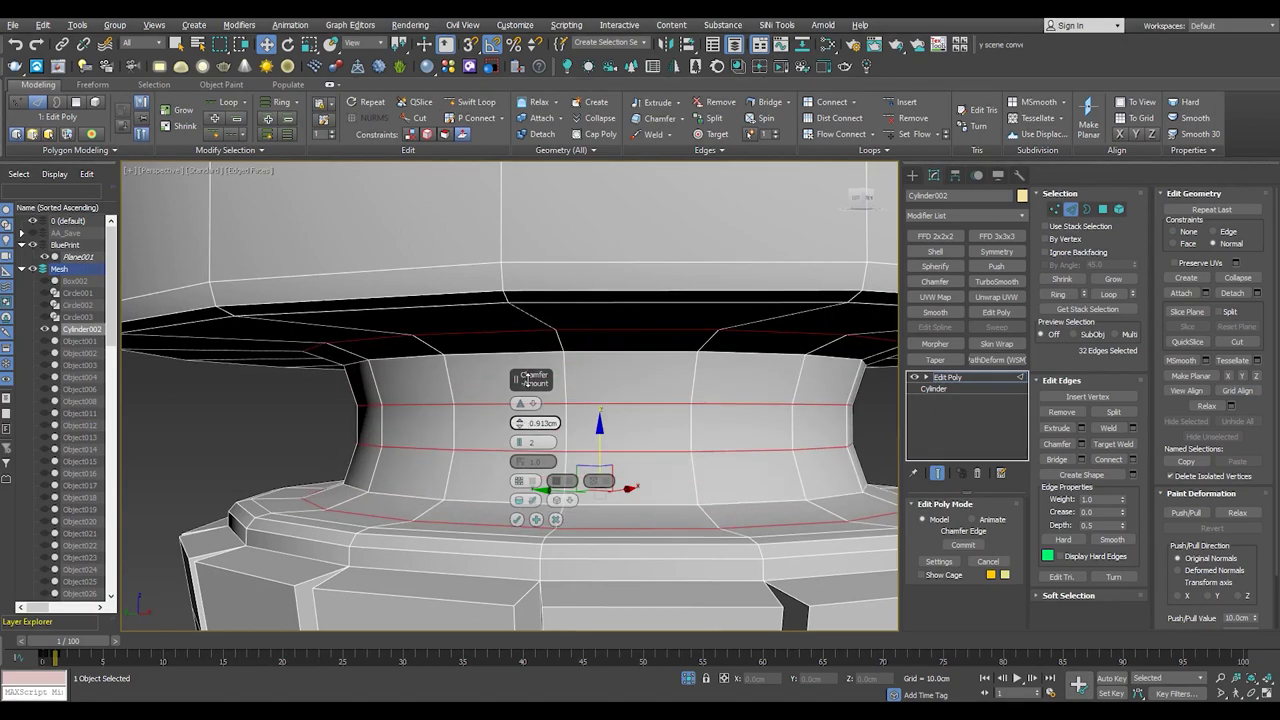
left_click(517, 519)
- Add a TurboSmooth modifier with 1 iteration to the whole column
scroll(466, 480, "down", 5)
scroll(433, 433, "up", 2)
mouse_move(447, 440)
middle_mouse_down()
mouse_move(447, 340)
mouse_move(451, 400)
mouse_move(461, 358)
middle_mouse_up()
scroll(447, 340, "up", 3)
scroll(447, 340, "up", 2)
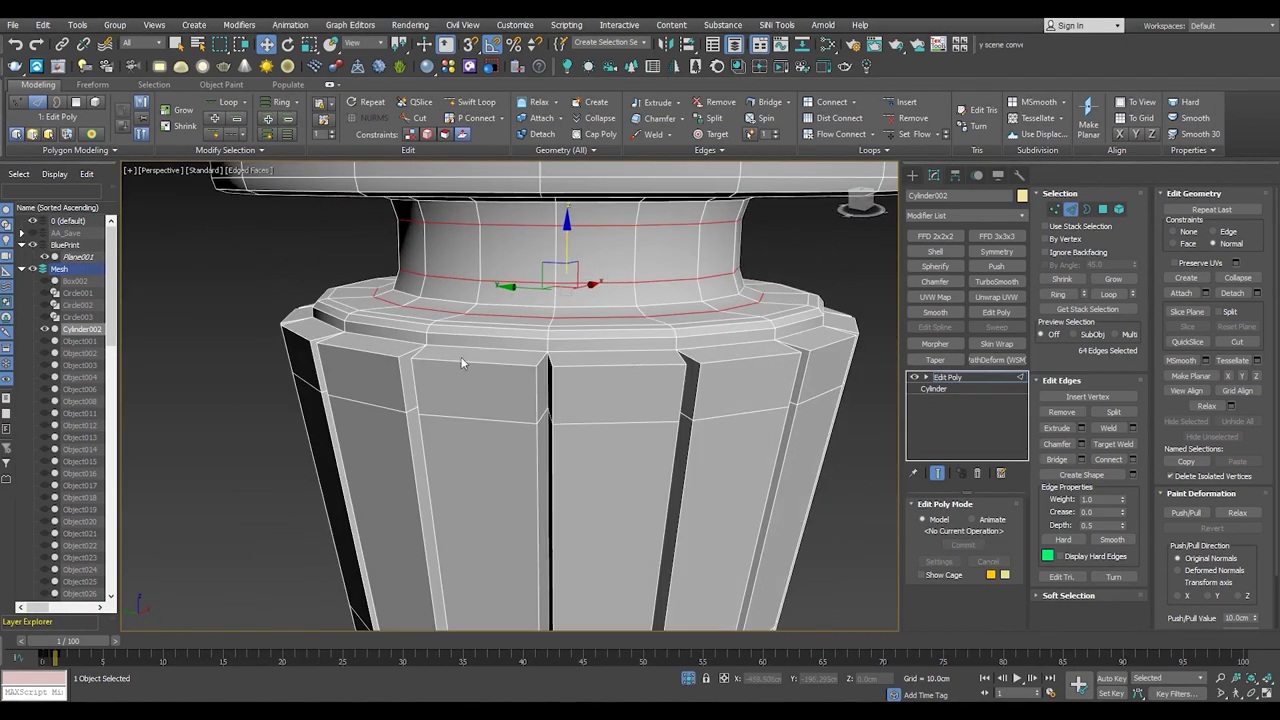
left_click(997, 281)
- Remove the TurboSmooth modifier from the column's stack
scroll(586, 380, "down", 3)
scroll(571, 437, "down", 2)
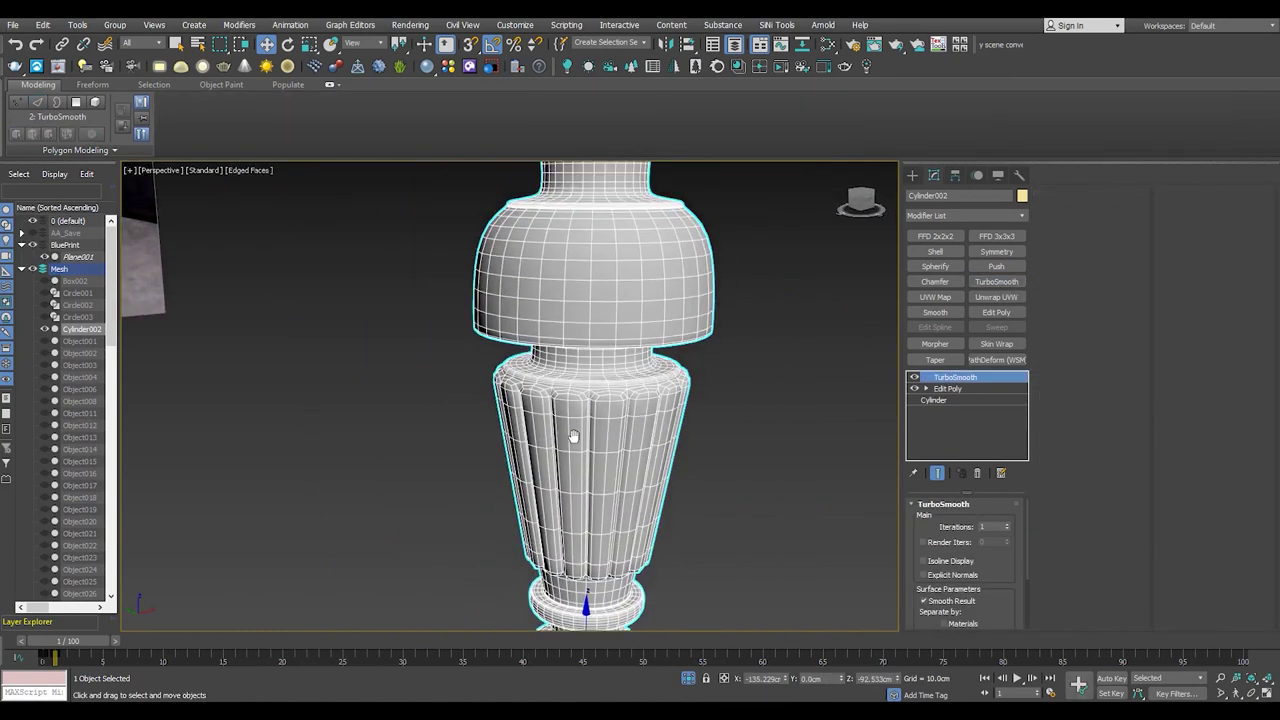
scroll(581, 436, "up", 1)
scroll(581, 436, "up", 2)
scroll(570, 430, "down", 4)
scroll(555, 410, "up", 4)
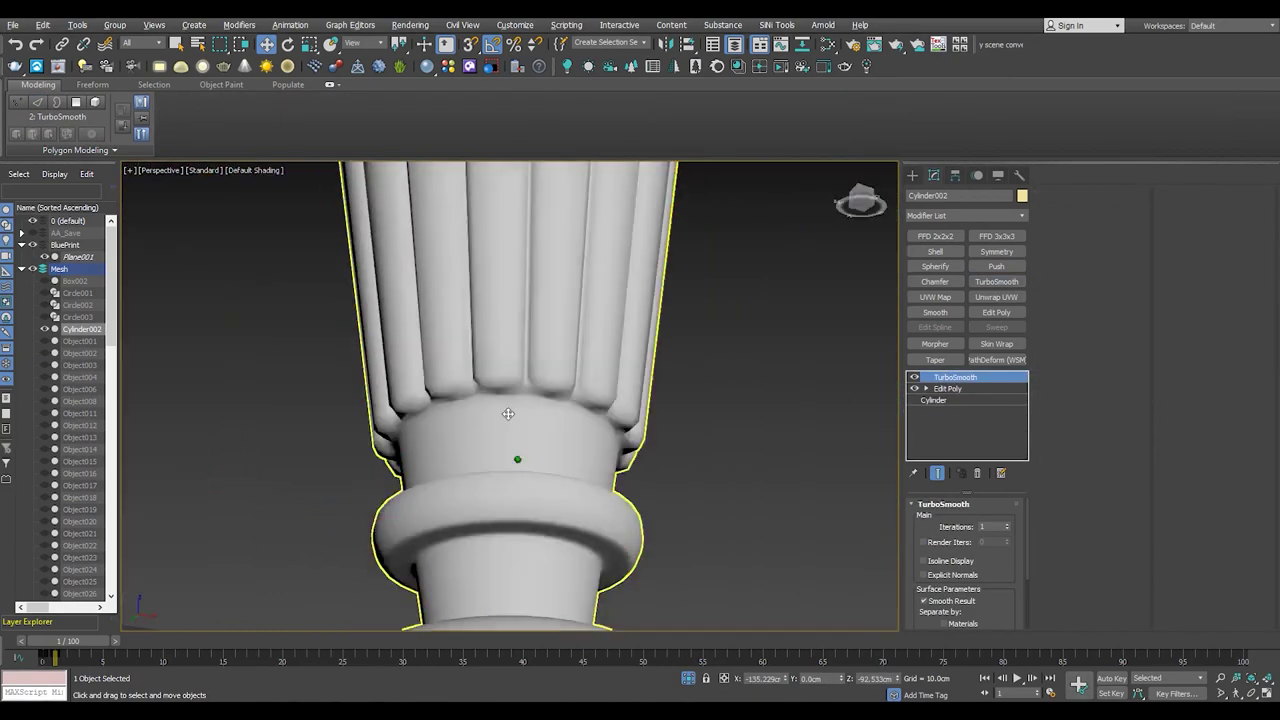
scroll(548, 397, "up", 2)
scroll(548, 397, "down", 3)
left_click(977, 473)
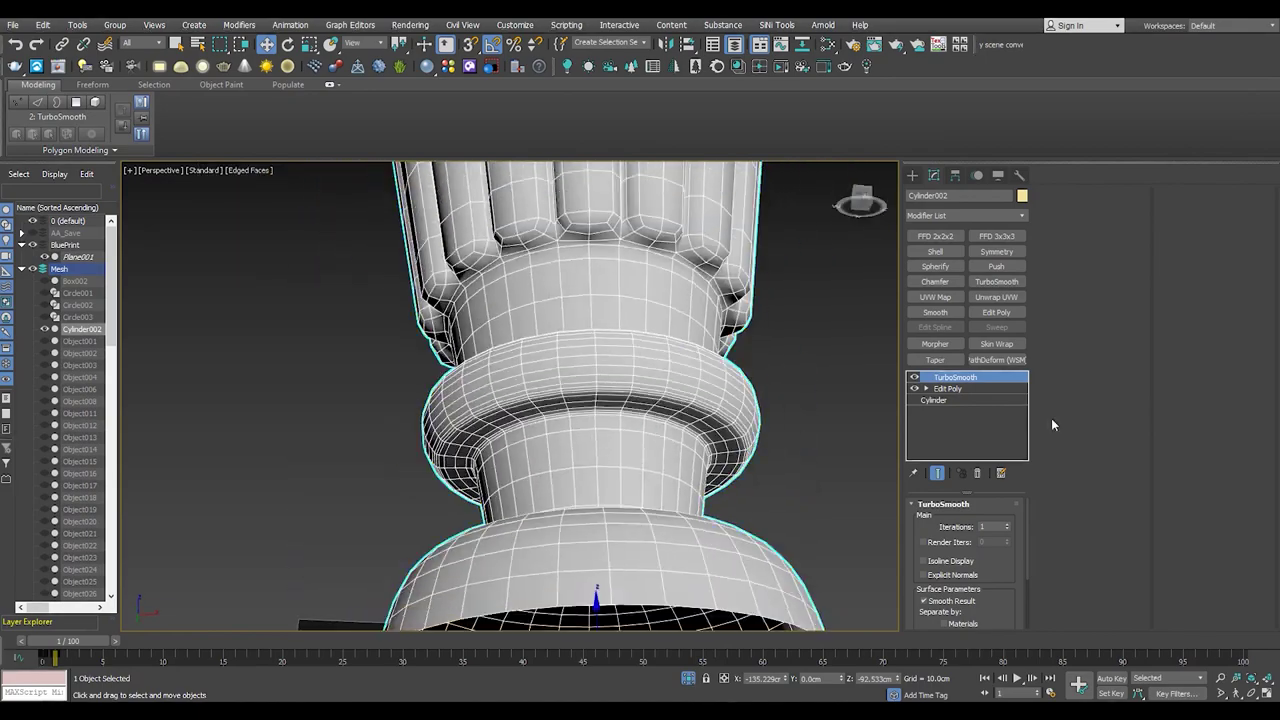
- Re-add TurboSmooth above the edits and stack a new Edit Poly modifier on top
scroll(647, 440, "up", 2)
scroll(647, 440, "down", 2)
scroll(647, 440, "down", 1)
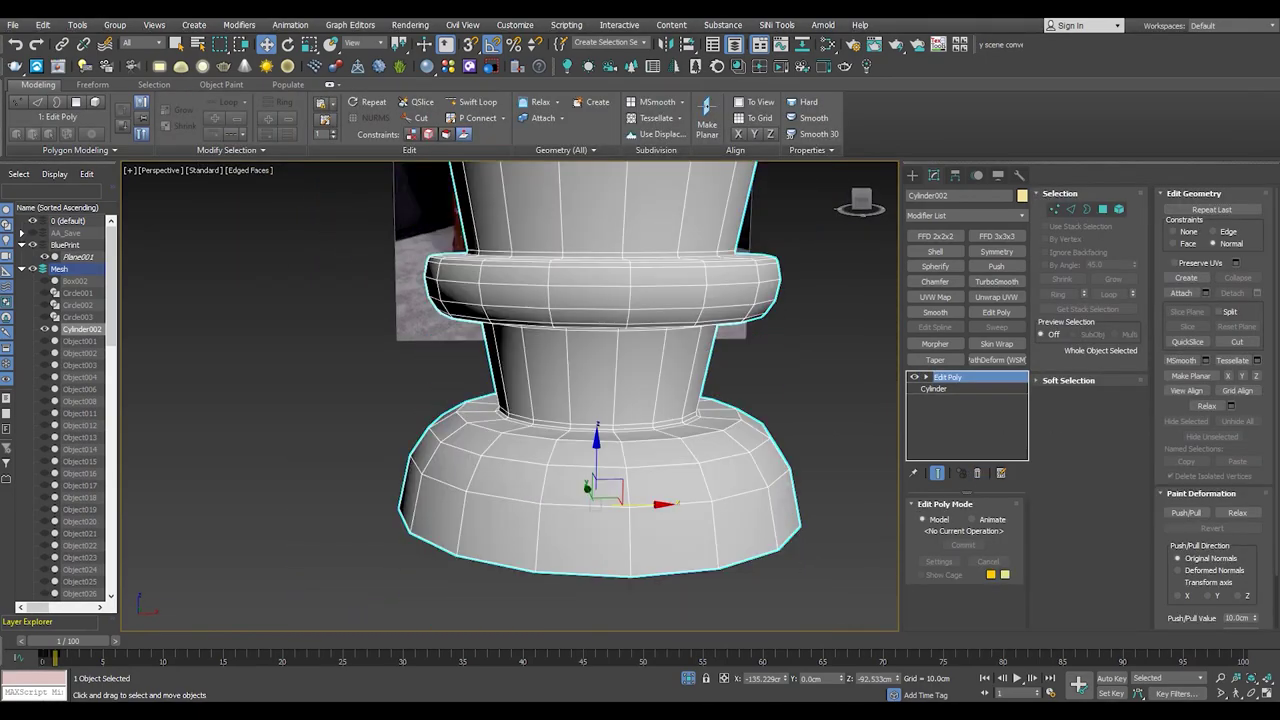
scroll(623, 466, "down", 2)
left_click(996, 281)
scroll(736, 447, "up", 2)
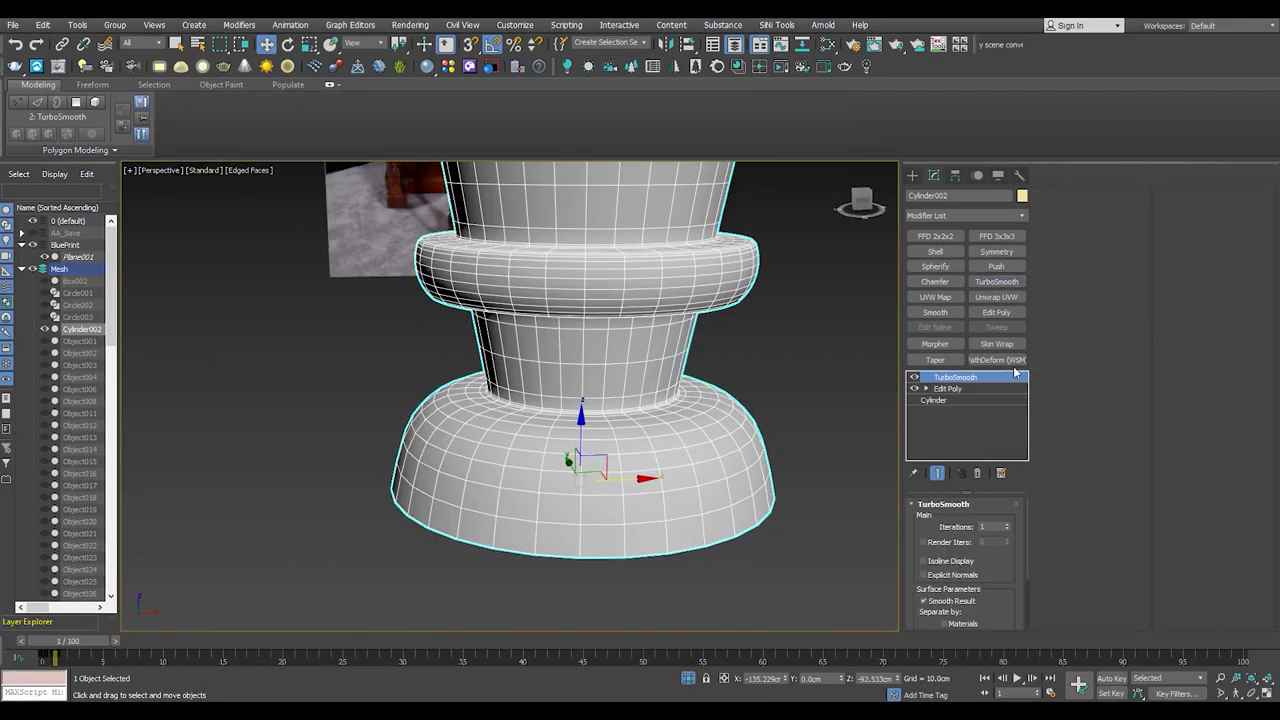
left_click(996, 312)
scroll(580, 530, "up", 2)
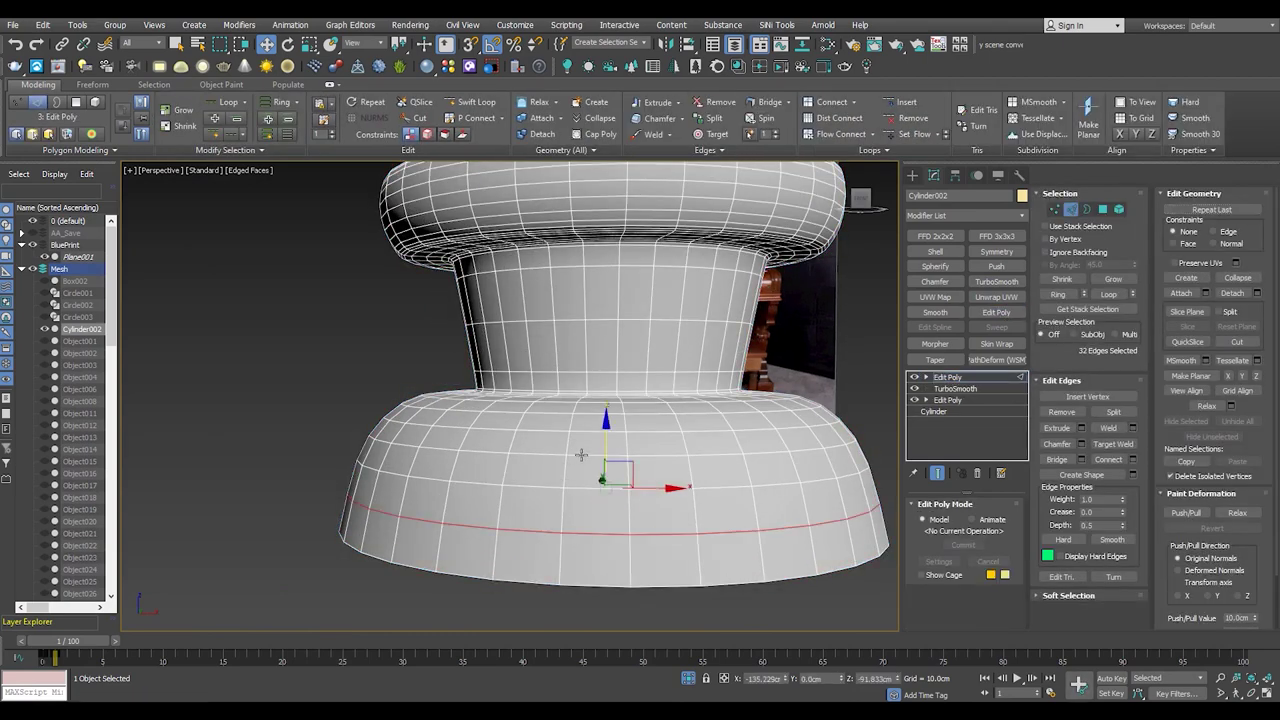
- Try selecting the neck and shoulder edge loops, then clear the selection
scroll(581, 455, "up", 2)
left_click(560, 420, "ctrl")
scroll(600, 400, "up", 2)
left_click(640, 380, "ctrl")
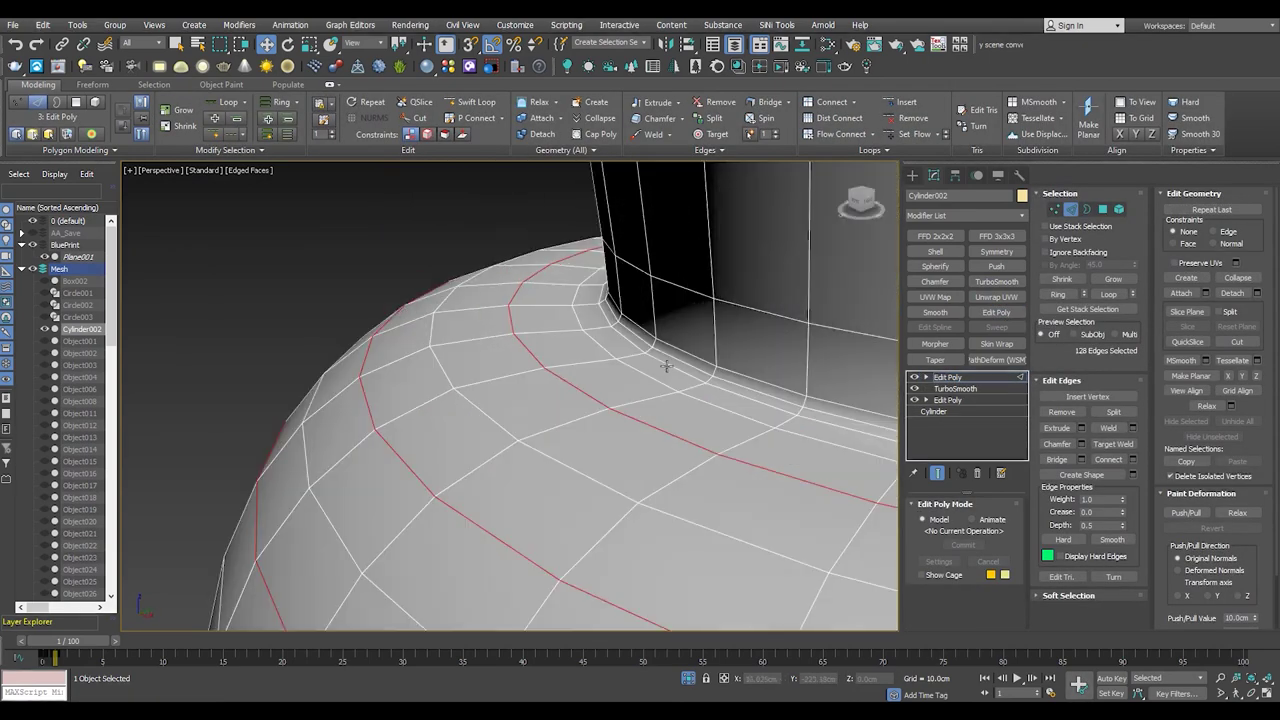
left_click(641, 374)
mouse_move(641, 374)
middle_mouse_down("alt")
mouse_move(652, 352)
mouse_move(700, 363)
mouse_move(614, 286)
middle_mouse_up("alt")
left_click(700, 363, "ctrl")
left_click(609, 345, "ctrl")
scroll(604, 363, "up", 3)
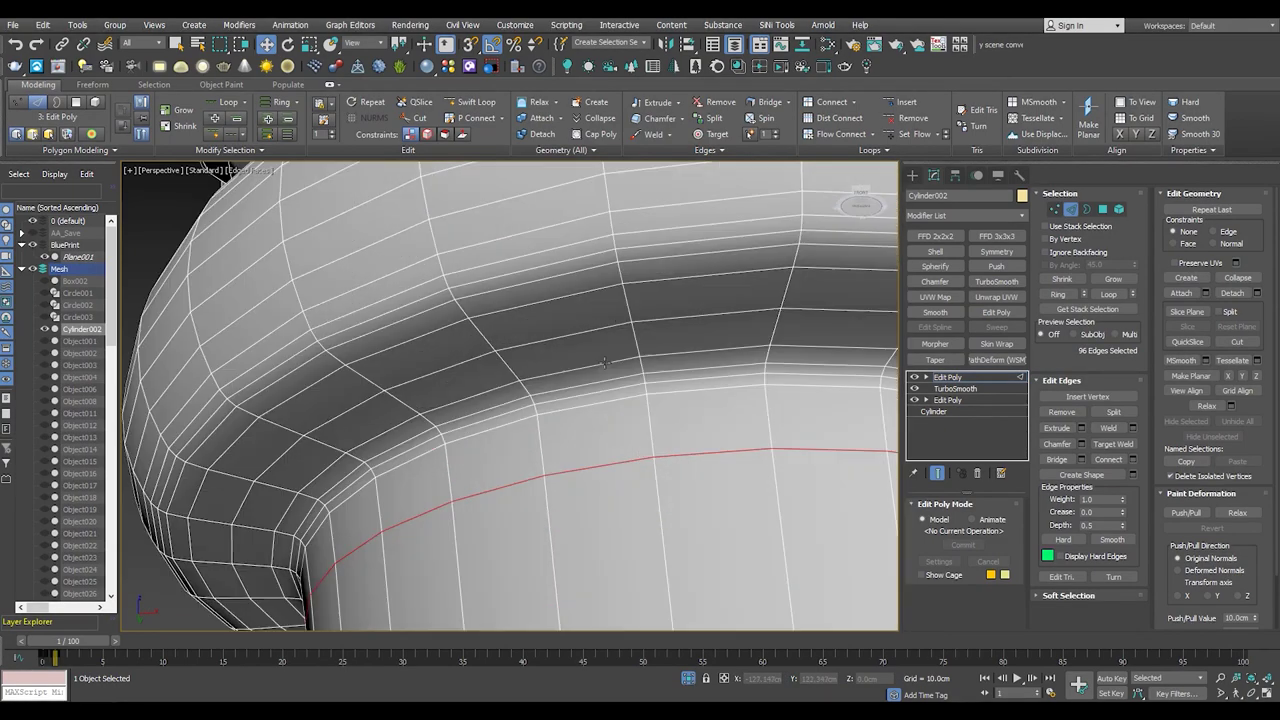
left_click(570, 294)
- Pick edge loops around the ring lip and rim, then deselect them
middle_click_drag(570, 294, 571, 289, "alt")
scroll(571, 289, "down", 3)
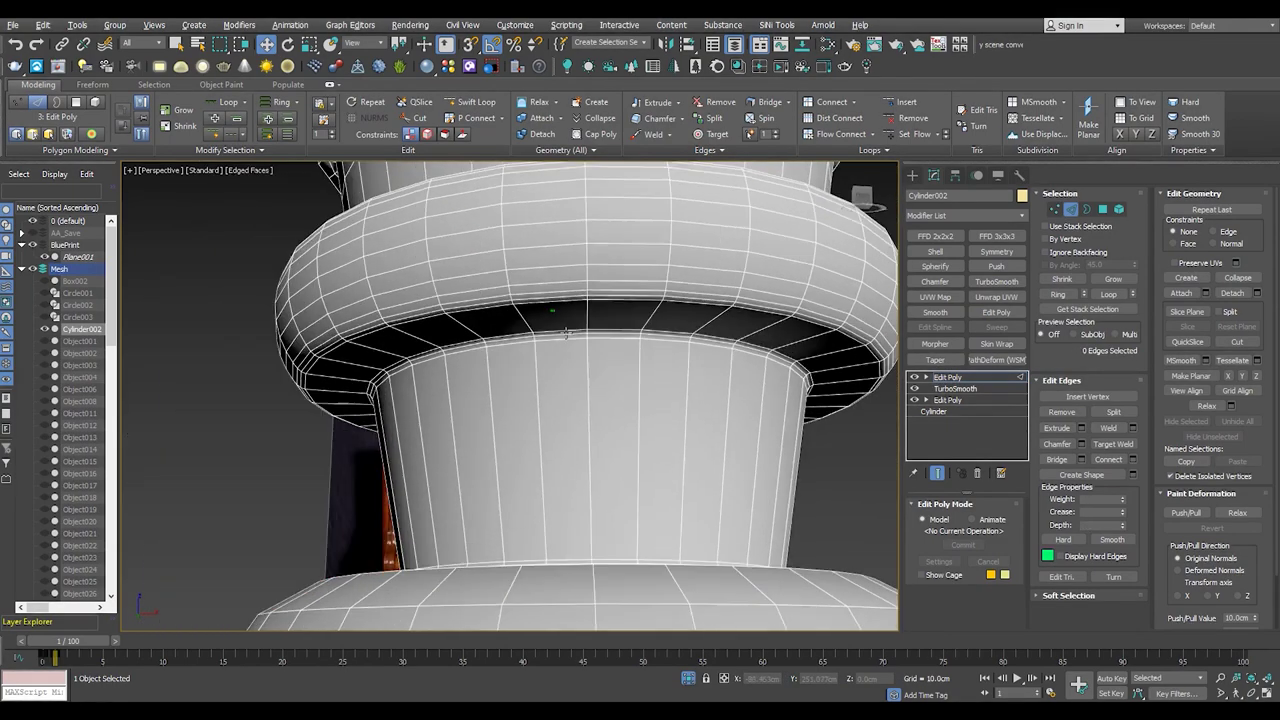
scroll(569, 362, "up", 3)
scroll(561, 280, "down", 3)
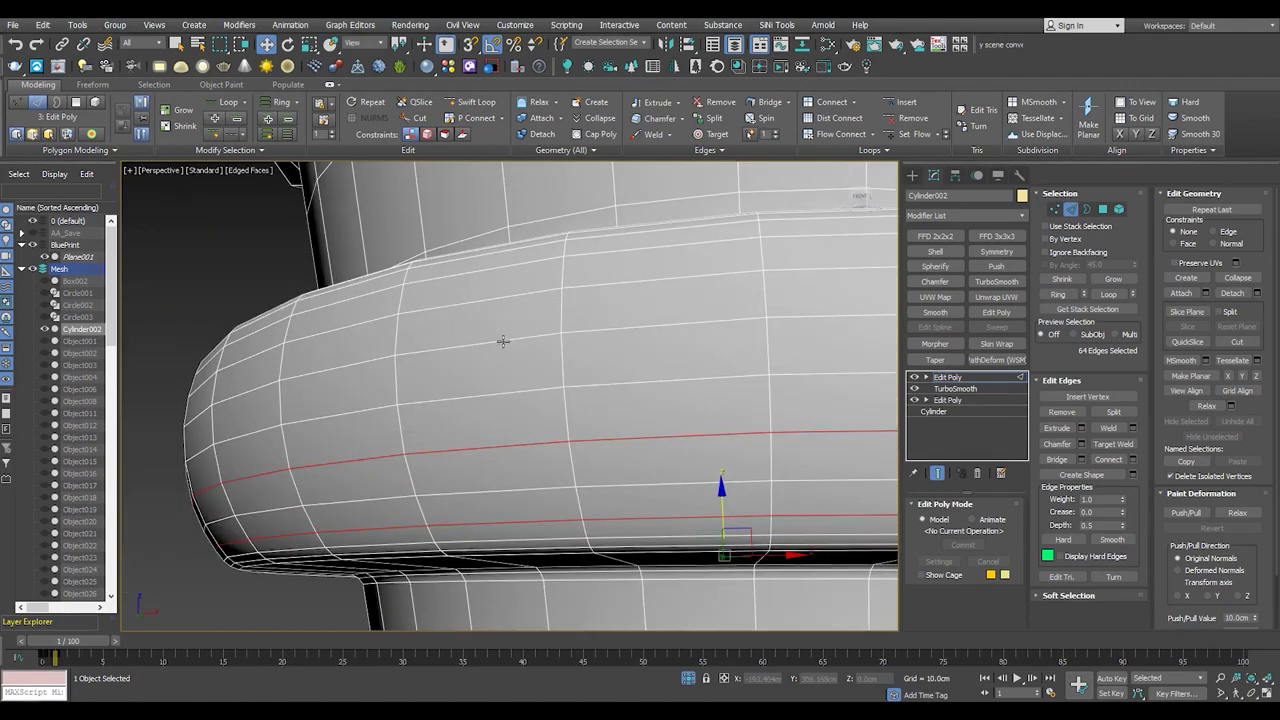
left_click(503, 340, "ctrl")
middle_click_drag(503, 340, 478, 464, "alt")
left_click(484, 373, "ctrl")
middle_click_drag(484, 373, 494, 334, "alt")
left_click(544, 300, "ctrl")
mouse_move(544, 300)
middle_mouse_down("alt")
mouse_move(608, 338)
mouse_move(626, 294)
mouse_move(507, 437)
middle_mouse_up("alt")
left_click(605, 304)
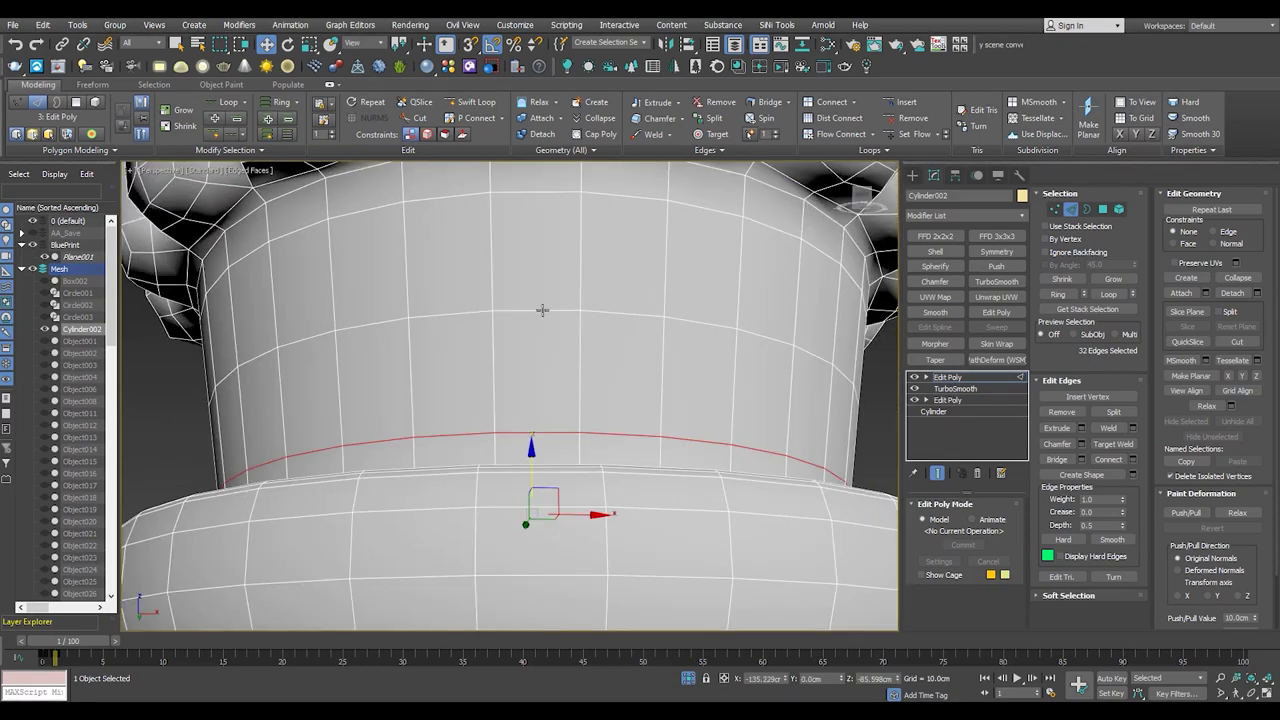
scroll(542, 313, "down", 5)
middle_click_drag(542, 313, 601, 285, "alt")
left_click(601, 285)
- Undo back to the neck loop selection and start inserting edge loops at the shoulder
scroll(571, 267, "up", 3)
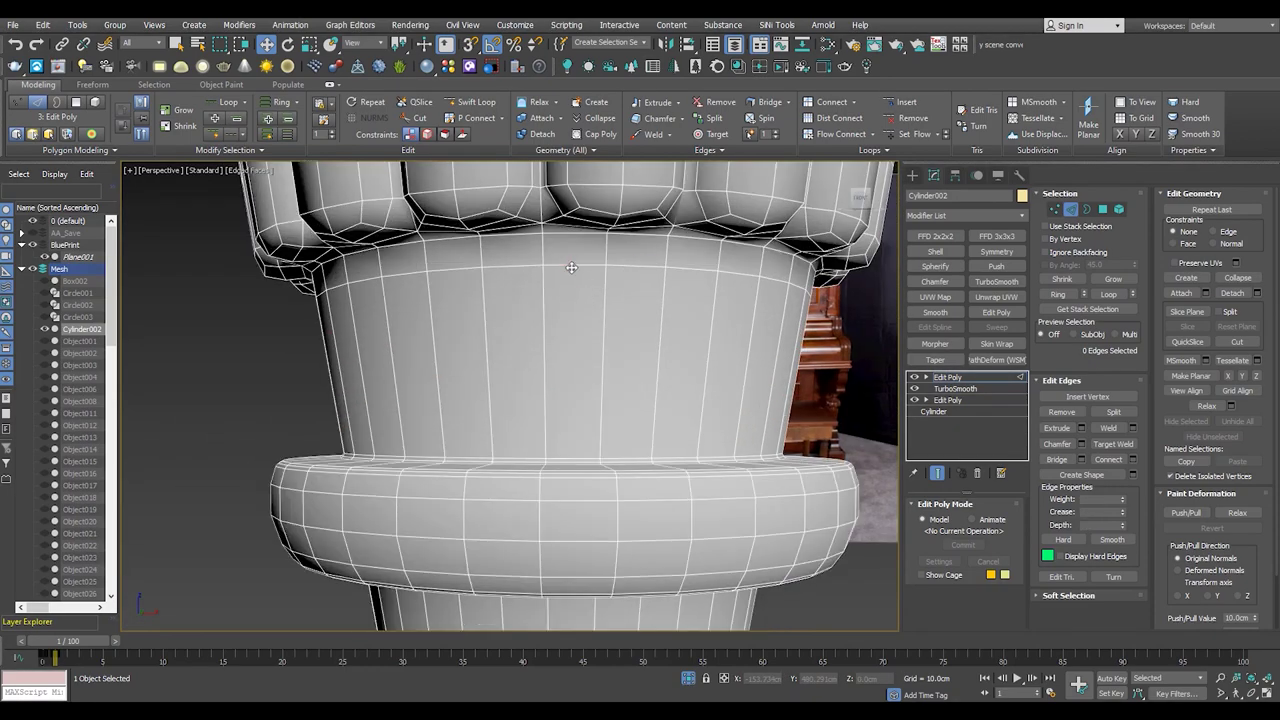
scroll(562, 250, "down", 4)
mouse_move(562, 300)
middle_mouse_down("alt")
mouse_move(558, 377)
mouse_move(545, 345)
mouse_move(517, 365)
mouse_move(534, 441)
middle_mouse_up("alt")
key("ctrl+z")
scroll(534, 441, "up", 5)
scroll(577, 346, "up", 3)
mouse_move(486, 391)
middle_mouse_down("alt")
mouse_move(482, 355)
mouse_move(507, 327)
mouse_move(604, 356)
middle_mouse_up("alt")
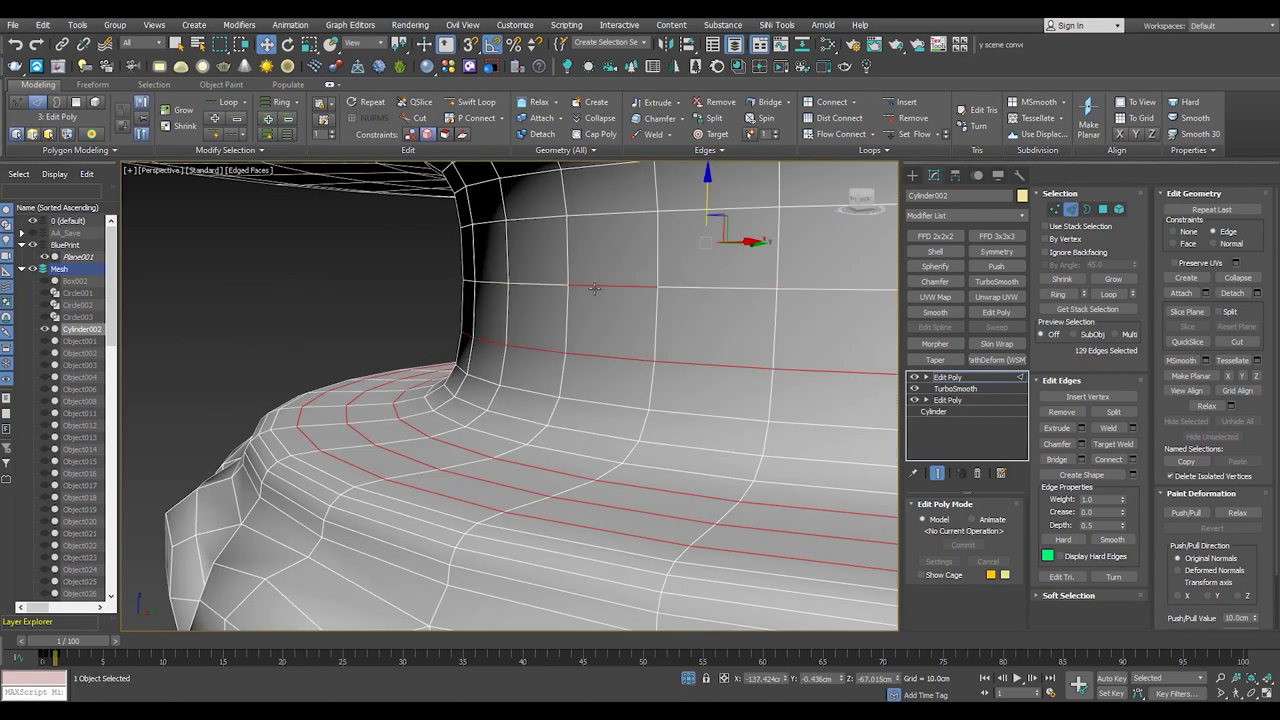
key("ctrl+d")
- Restore the earlier loop selection, clear it, and select the edge loop around the neck
scroll(580, 303, "down", 5)
scroll(580, 303, "up", 2)
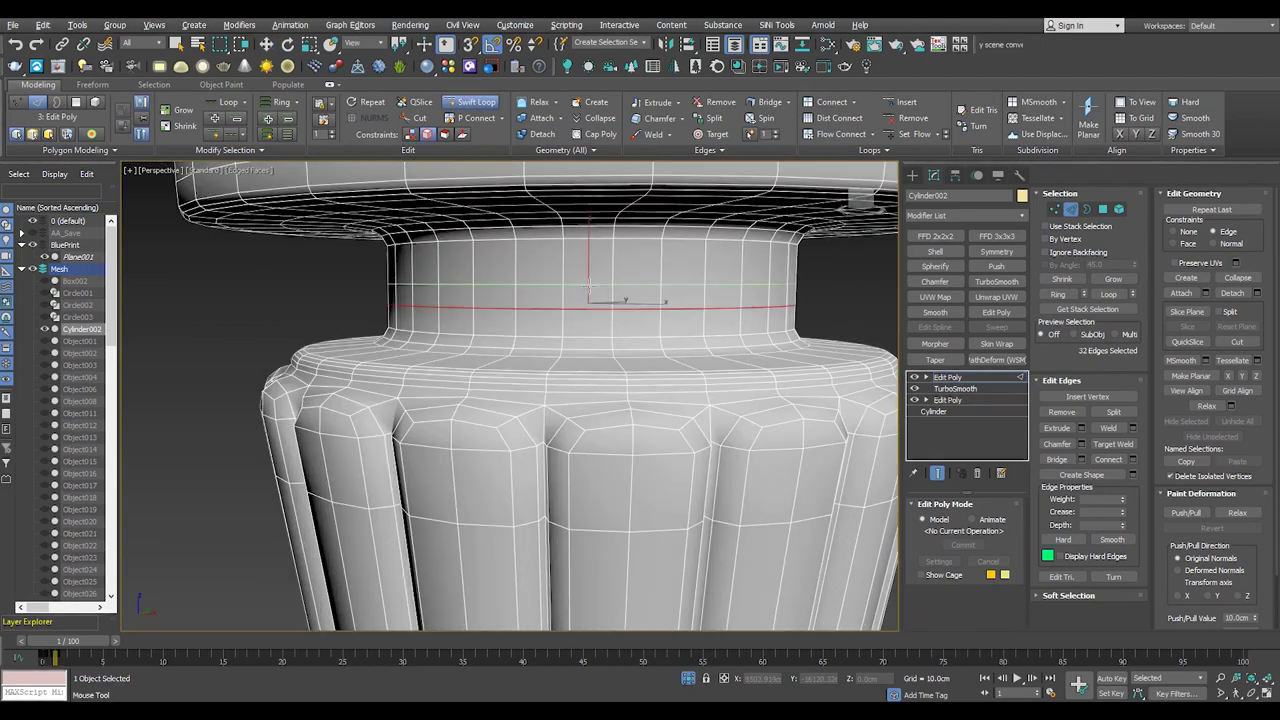
scroll(591, 298, "up", 2)
key("ctrl+z")
key("ctrl+d")
scroll(480, 303, "down", 2)
middle_click_drag(480, 303, 443, 337, "alt")
scroll(481, 337, "down", 2)
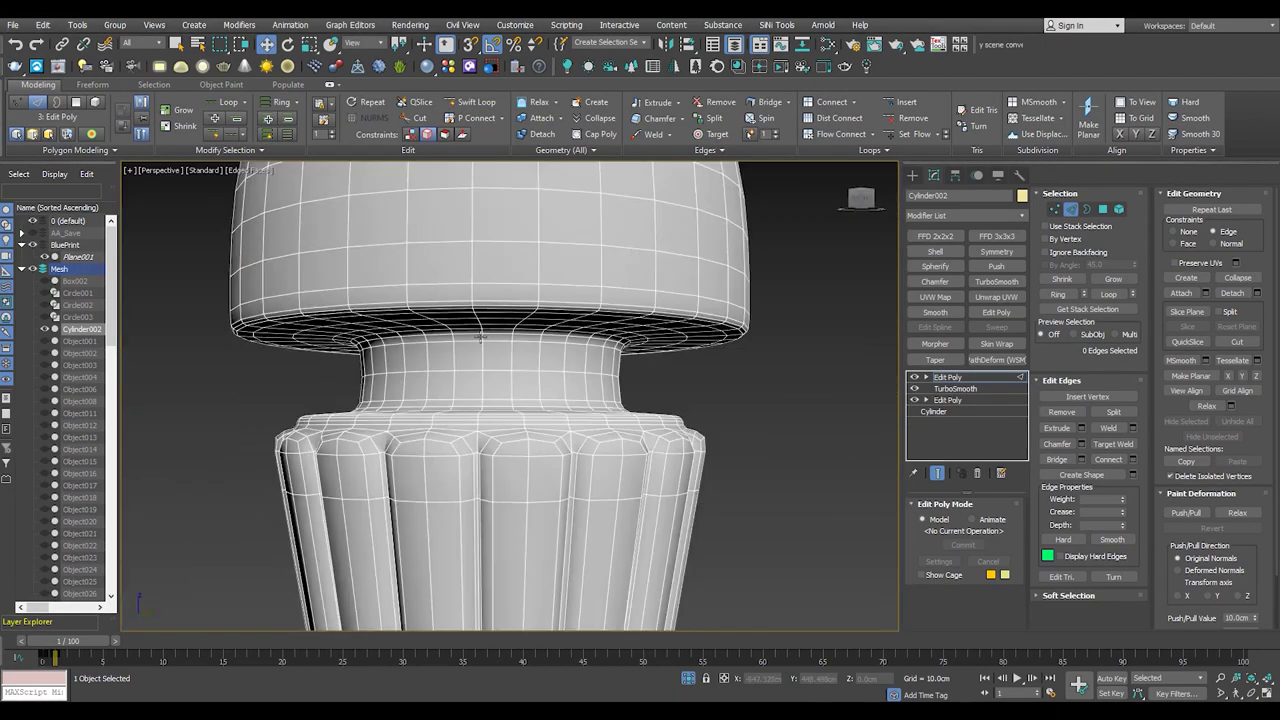
scroll(480, 337, "up", 4)
left_click(487, 343)
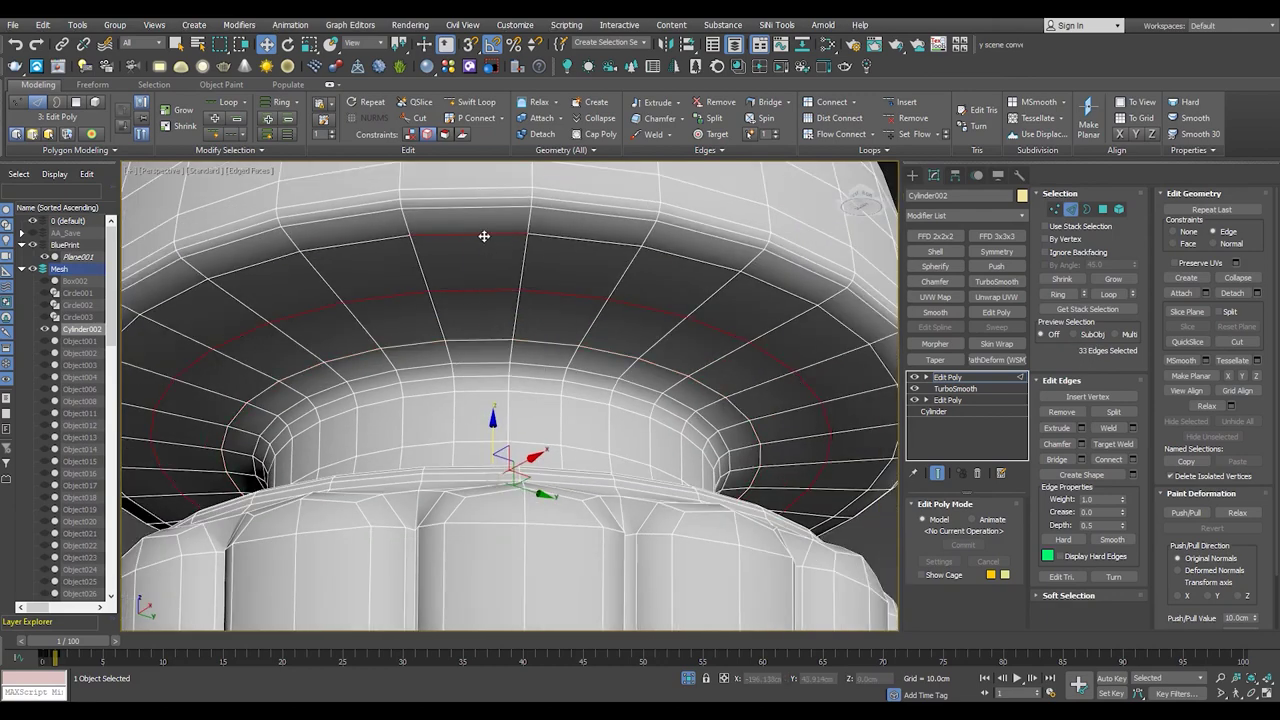
- Clear the edge selection and check the neck and upper bulb from level and top views
scroll(469, 340, "down", 2)
mouse_move(471, 343)
middle_mouse_down("alt")
mouse_move(558, 361)
mouse_move(545, 367)
middle_mouse_up("alt")
scroll(486, 354, "up", 2)
scroll(558, 361, "up", 3)
scroll(540, 363, "down", 3)
key("ctrl+d")
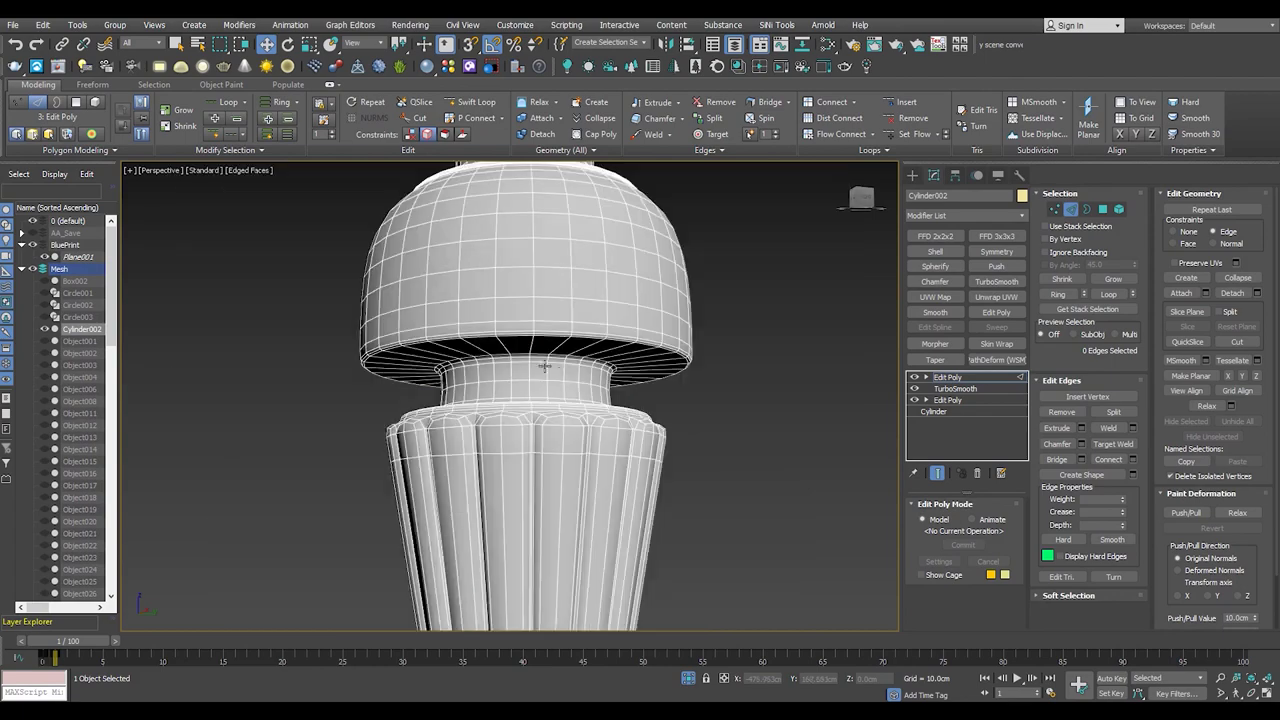
scroll(602, 320, "up", 1)
middle_click_drag(595, 283, 592, 368, "alt")
scroll(592, 368, "down", 1)
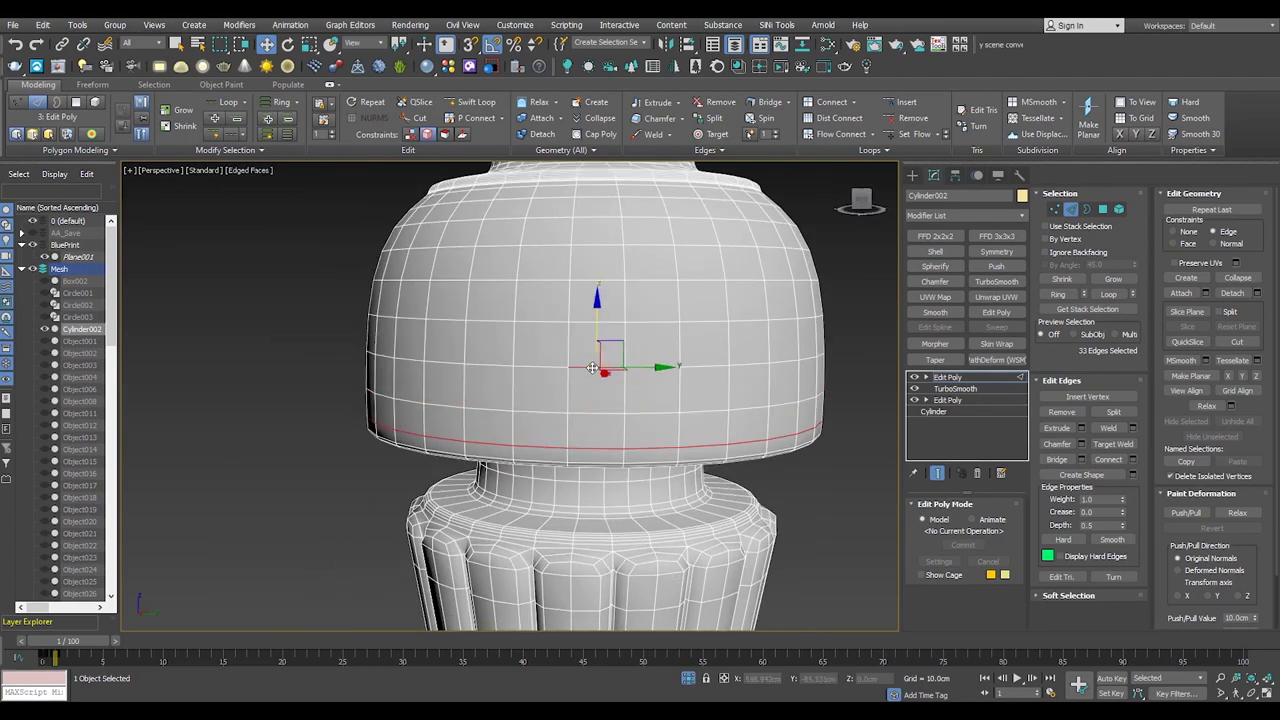
middle_click_drag(593, 218, 663, 263, "alt")
scroll(661, 264, "up", 3)
key("ctrl+d")
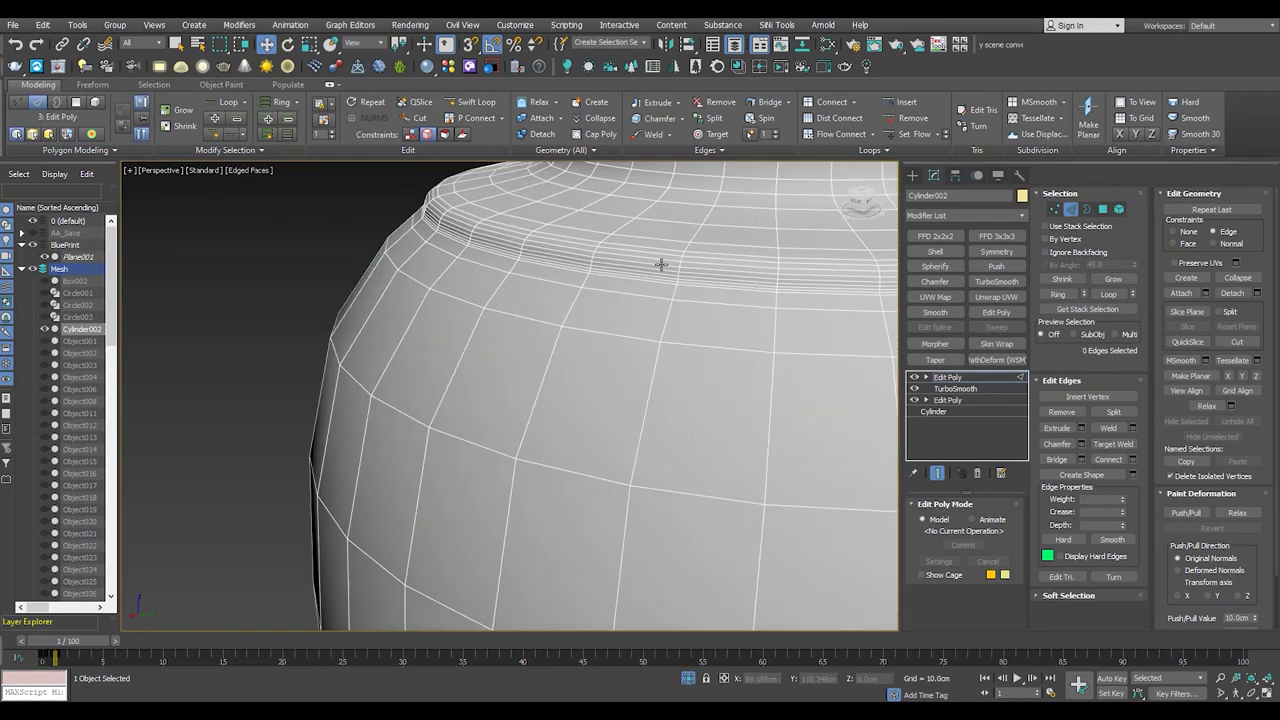
- Check the top rim where it curves into the neck, then deselect the chamfered ring loops
middle_click_drag(499, 290, 427, 349, "alt")
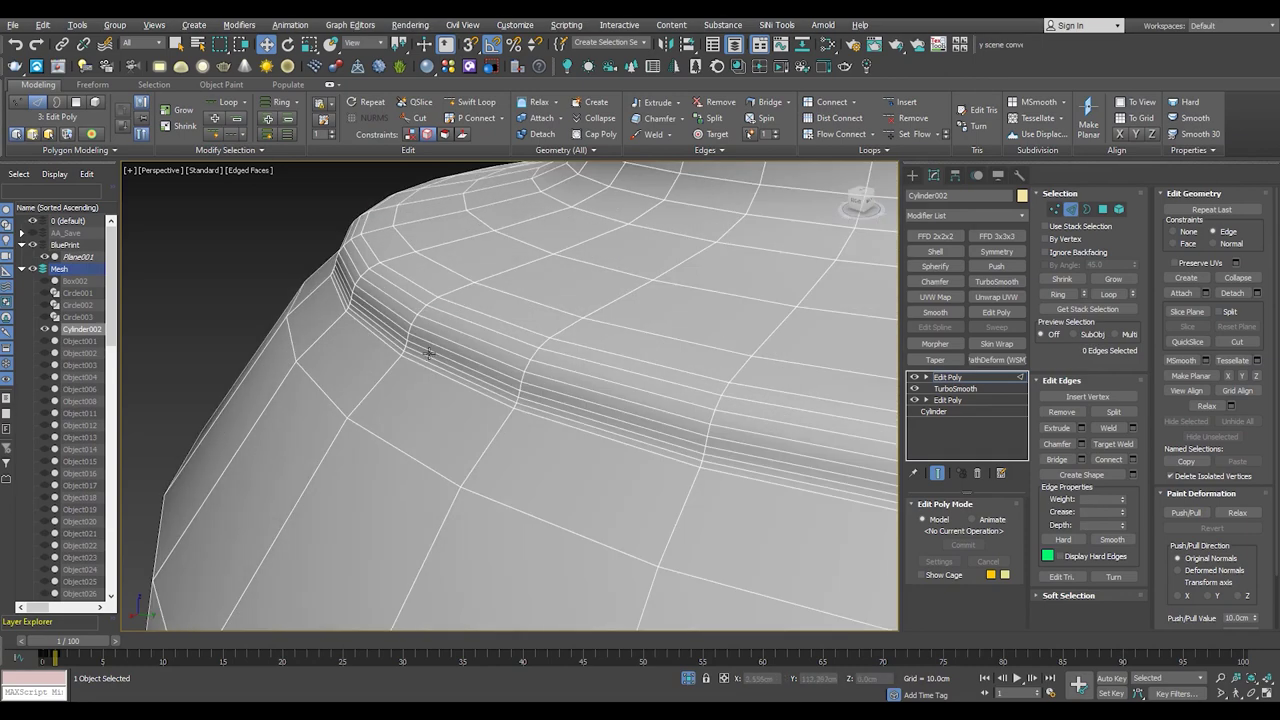
scroll(427, 366, "up", 2)
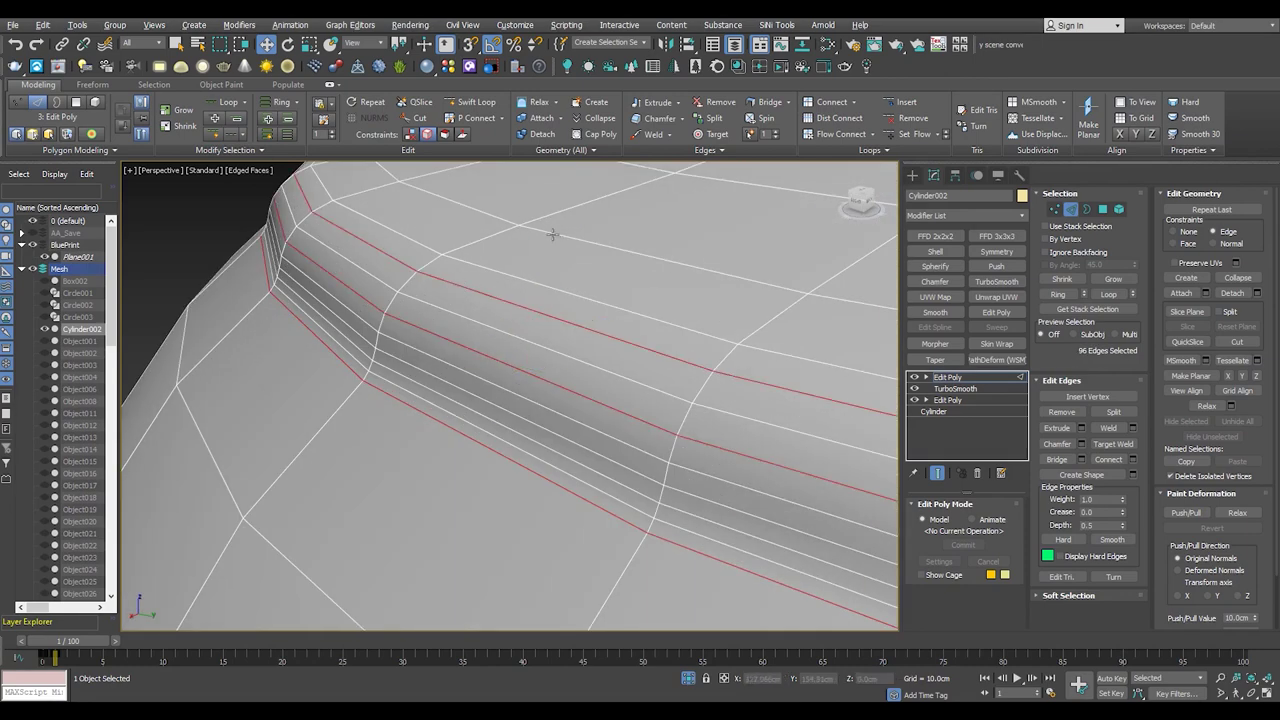
scroll(551, 234, "down", 2)
middle_click_drag(537, 334, 492, 363, "alt")
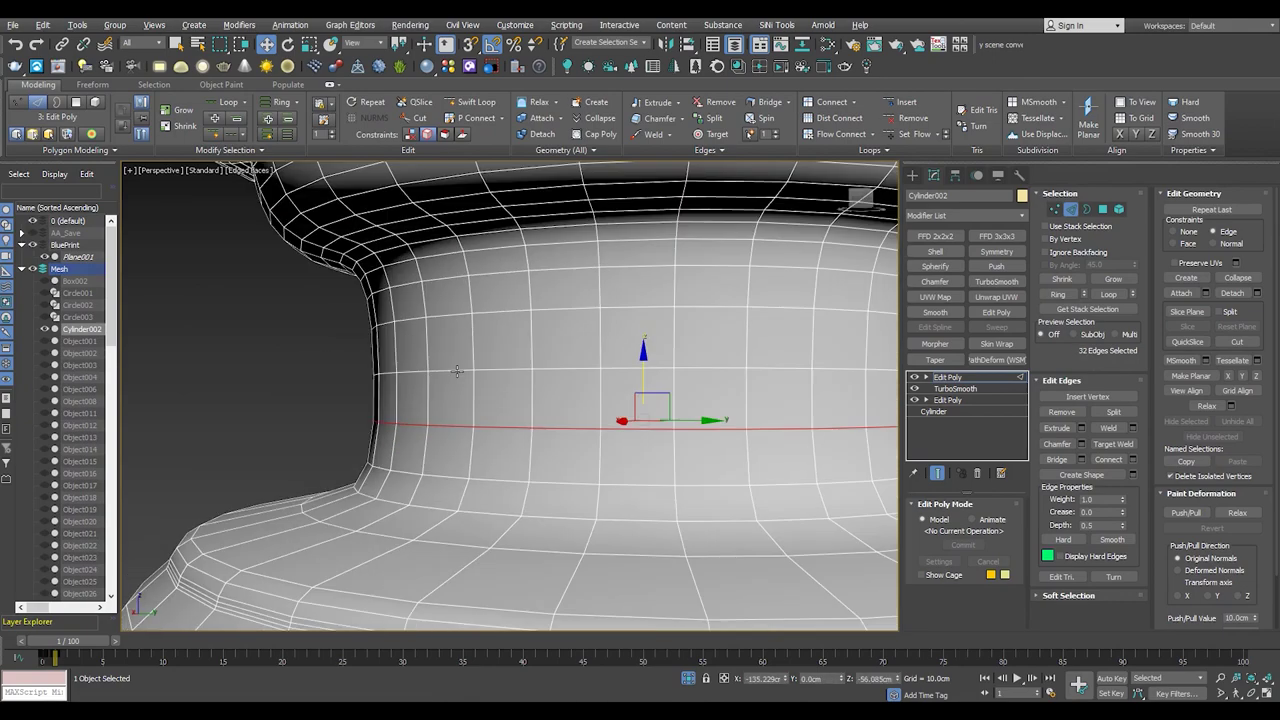
scroll(445, 383, "down", 3)
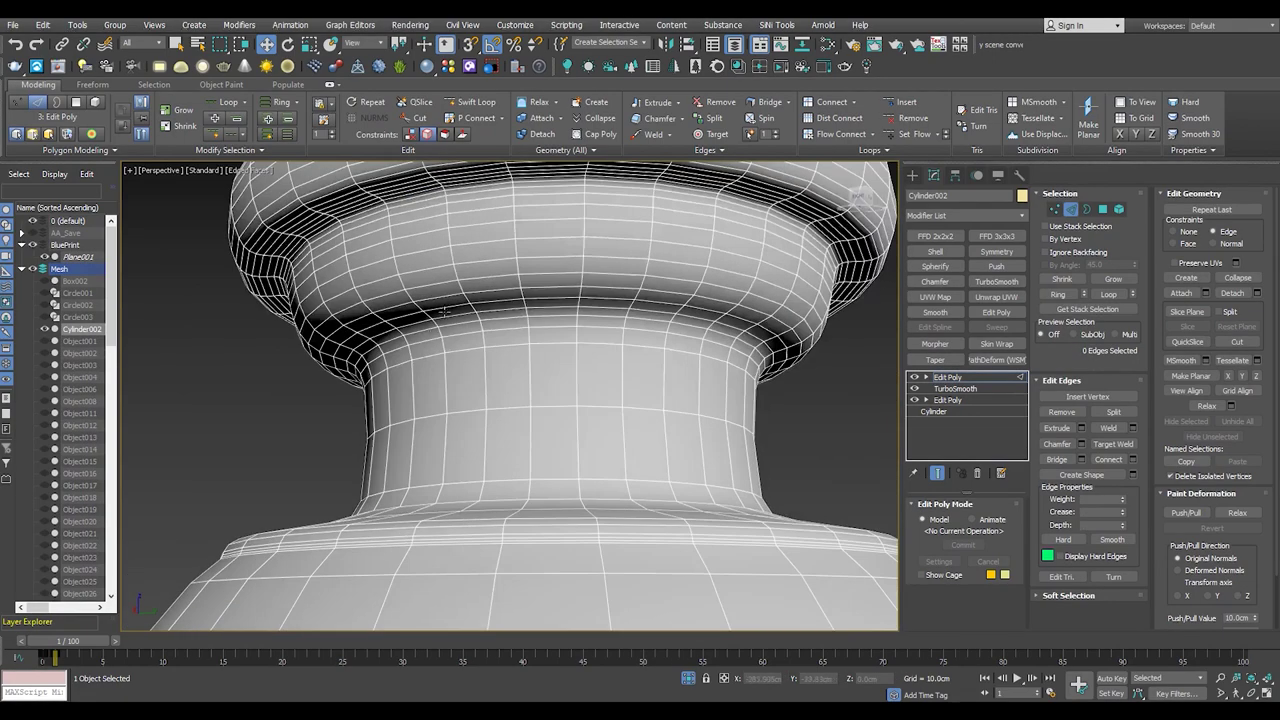
scroll(461, 347, "up", 4)
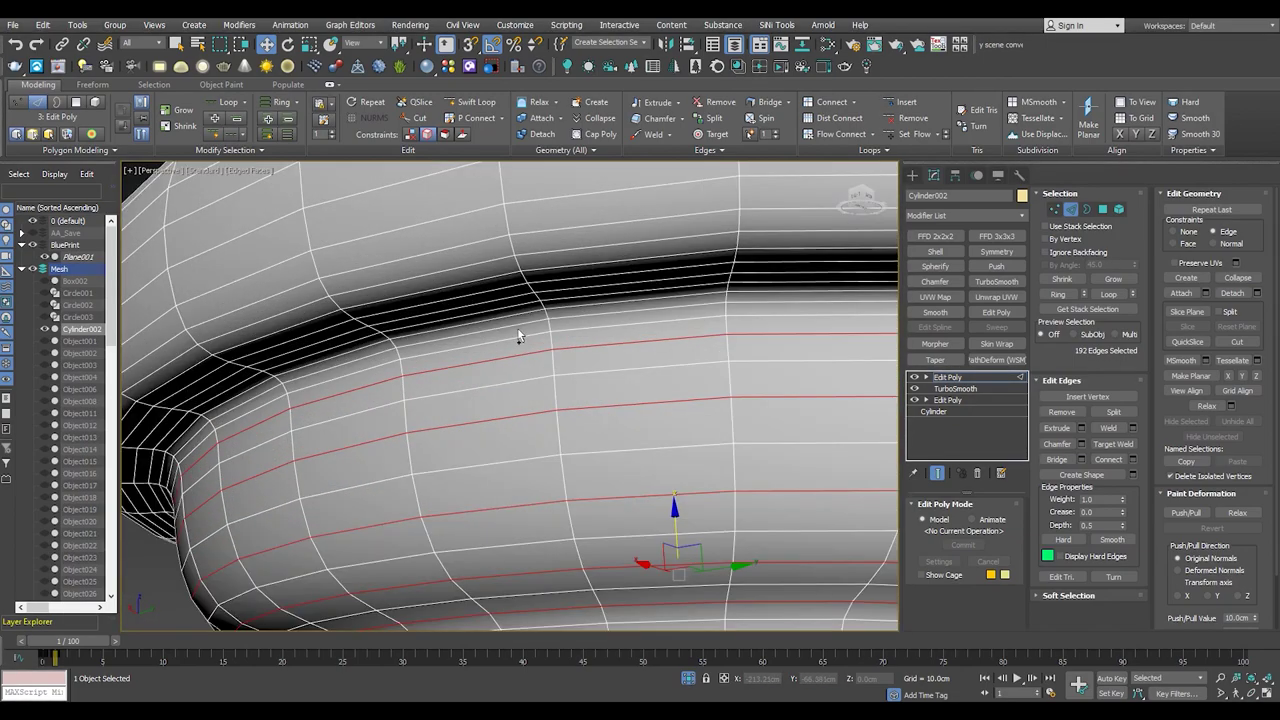
left_click(518, 329)
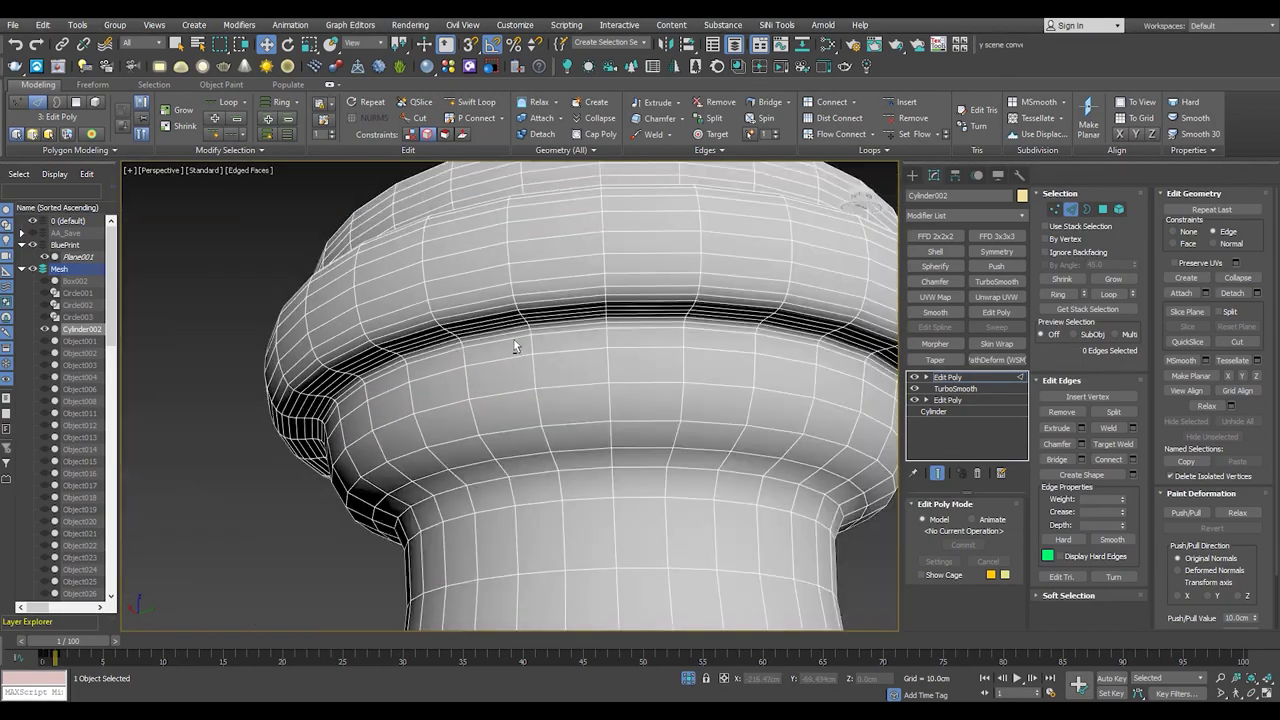
scroll(514, 316, "down", 3)
scroll(465, 330, "up", 3)
scroll(452, 307, "up", 2)
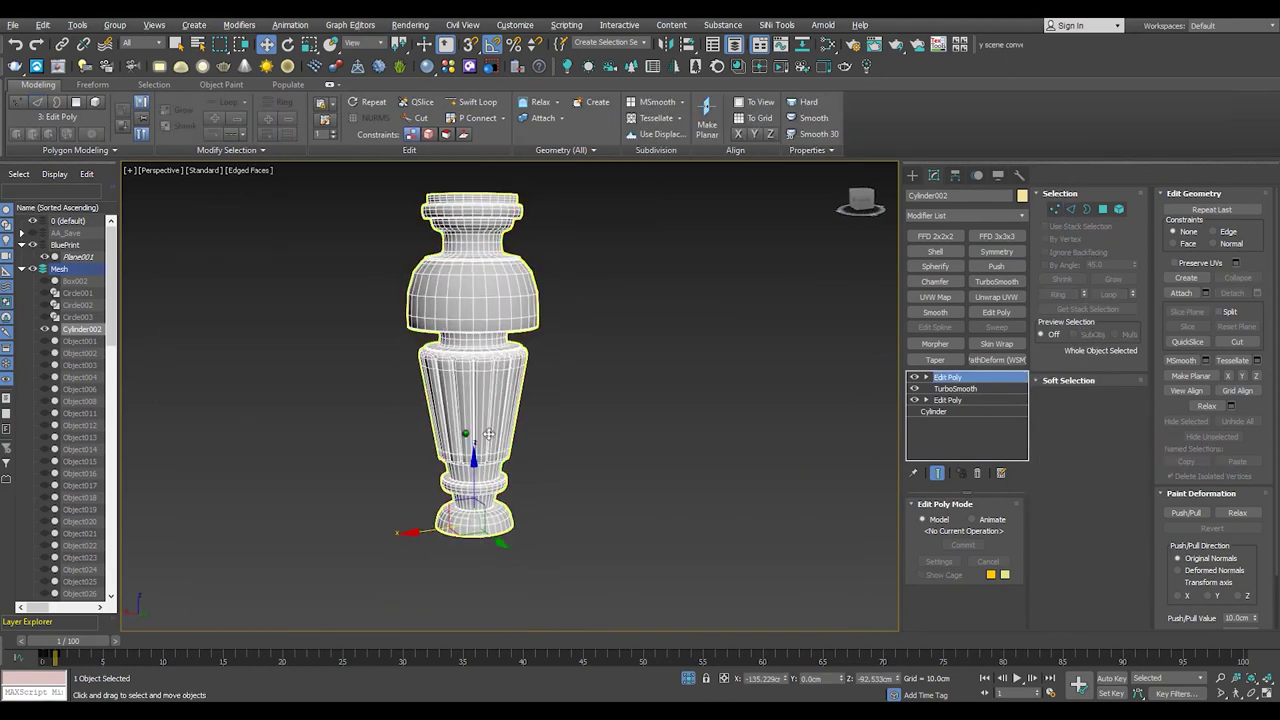
scroll(526, 440, "up", 3)
- Cap the column's bottom opening and give its rim edge a narrow chamfer
middle_click_drag(526, 440, 539, 232, "alt")
key("3")
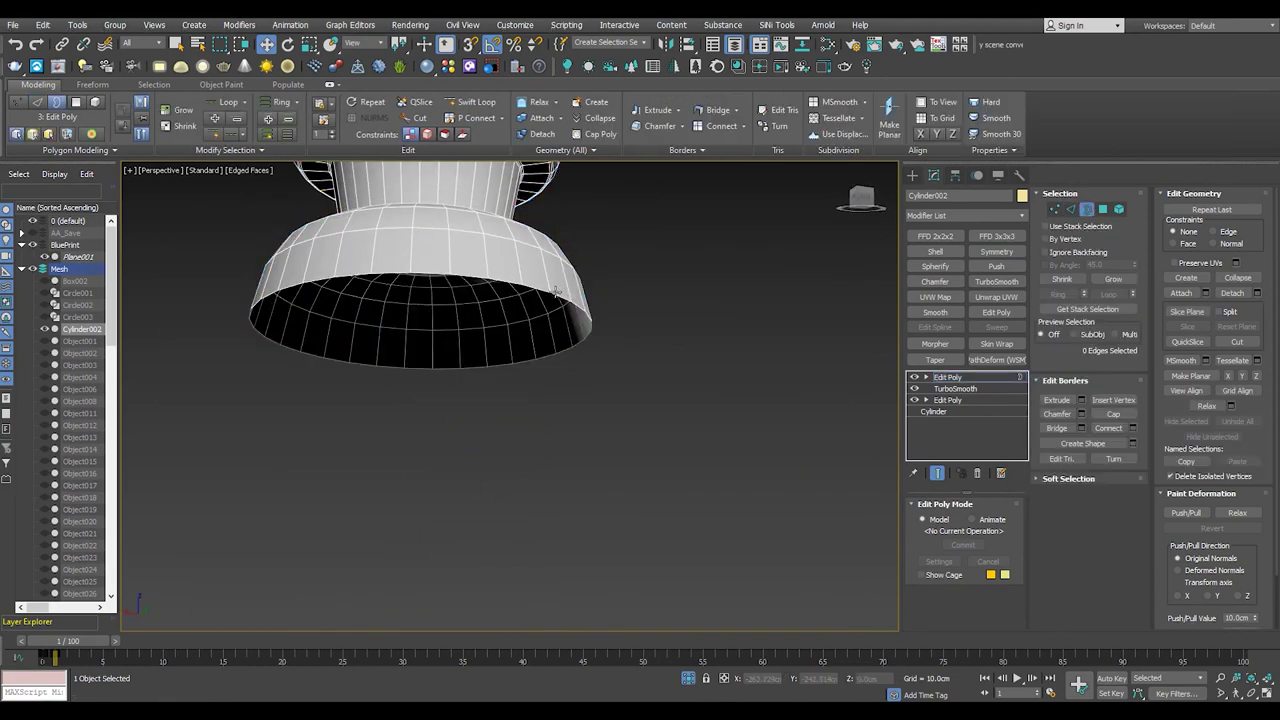
key("alt+p")
scroll(483, 297, "up", 2)
key("2")
middle_click_drag(537, 271, 406, 280, "alt")
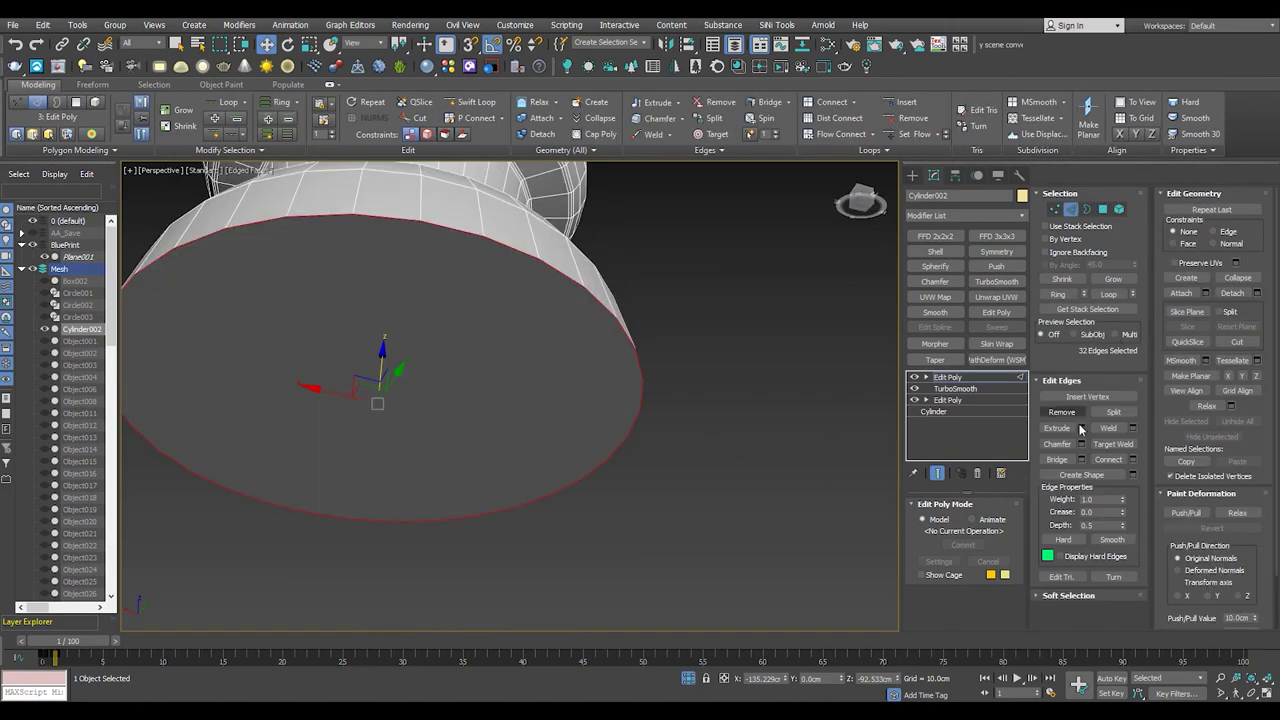
key("ctrl+shift+c")
mouse_move(527, 439)
left_mouse_down()
mouse_move(529, 450)
mouse_move(519, 422)
left_mouse_up()
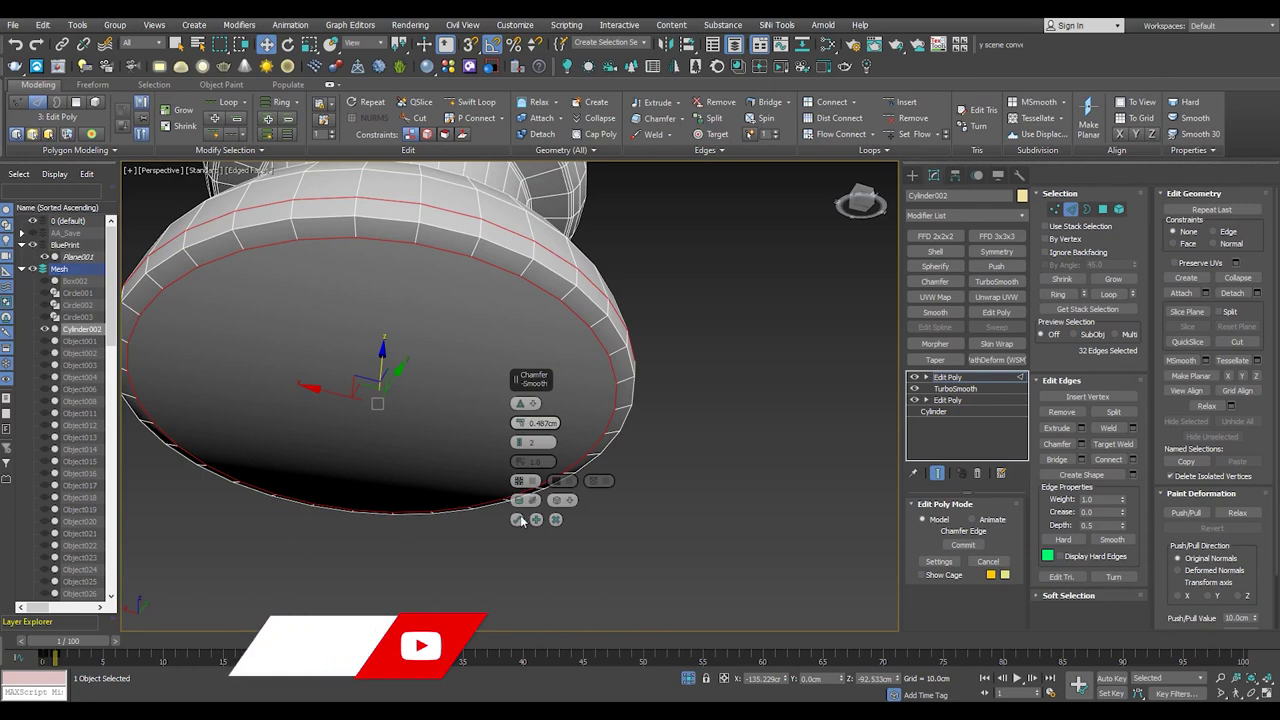
left_click(520, 517)
- Select the bottom cap polygon and delete it
key("4")
left_click(500, 377)
middle_click_drag(500, 377, 488, 396, "alt")
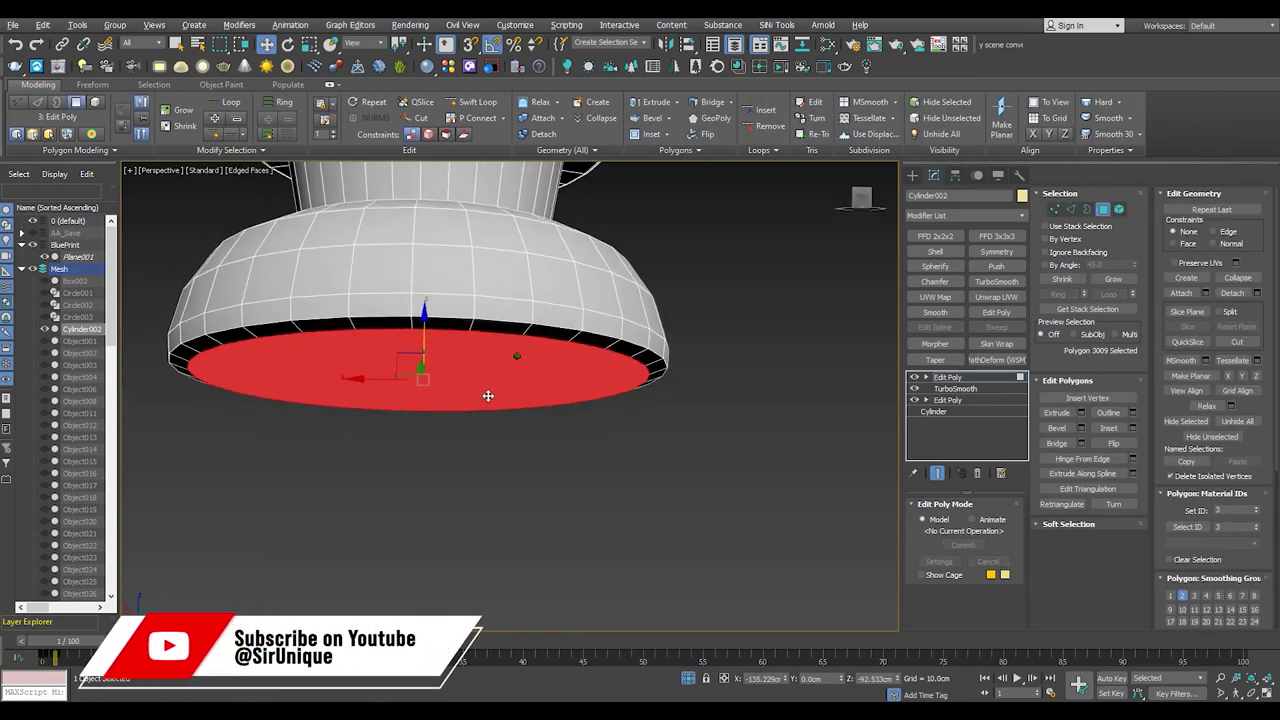
scroll(474, 409, "up", 2)
scroll(474, 409, "up", 1)
key("Delete")
- Outline the bottom cap polygon inward, then delete it to form an inward lip
key("2")
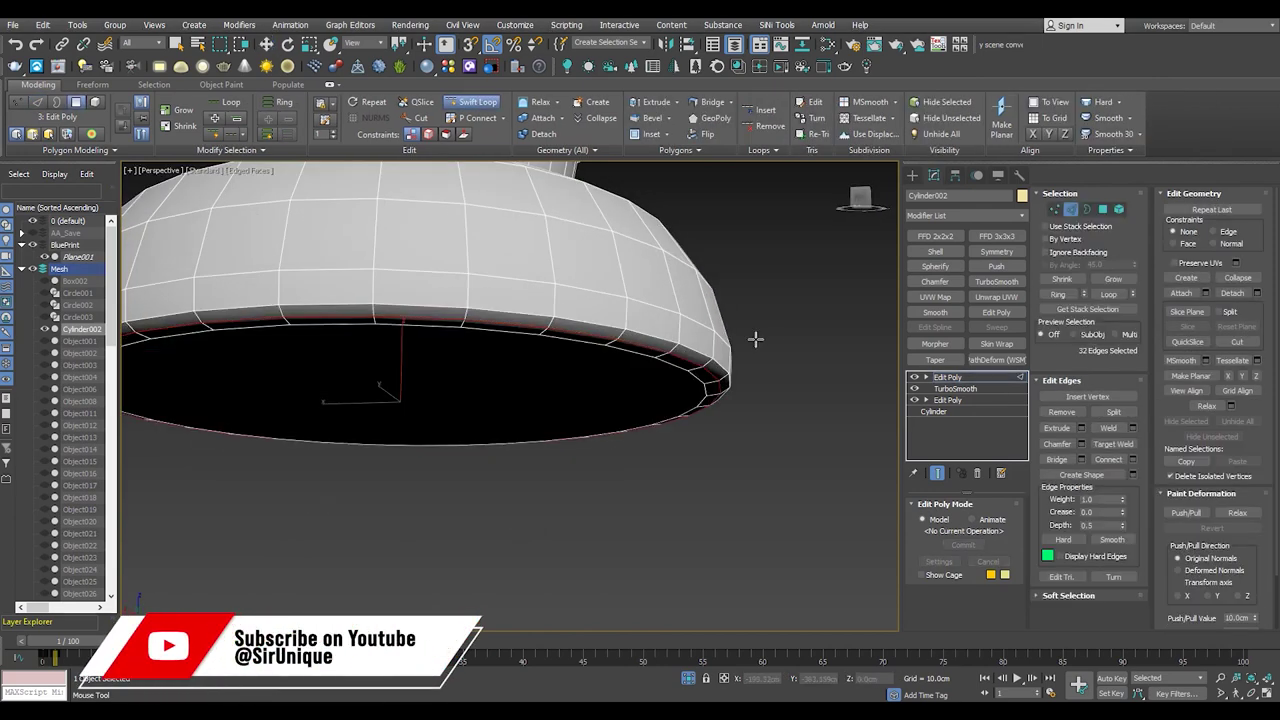
mouse_move(710, 343)
middle_mouse_down("alt")
mouse_move(584, 397)
mouse_move(595, 356)
middle_mouse_up("alt")
scroll(686, 343, "down", 2)
key("4")
left_click(595, 356)
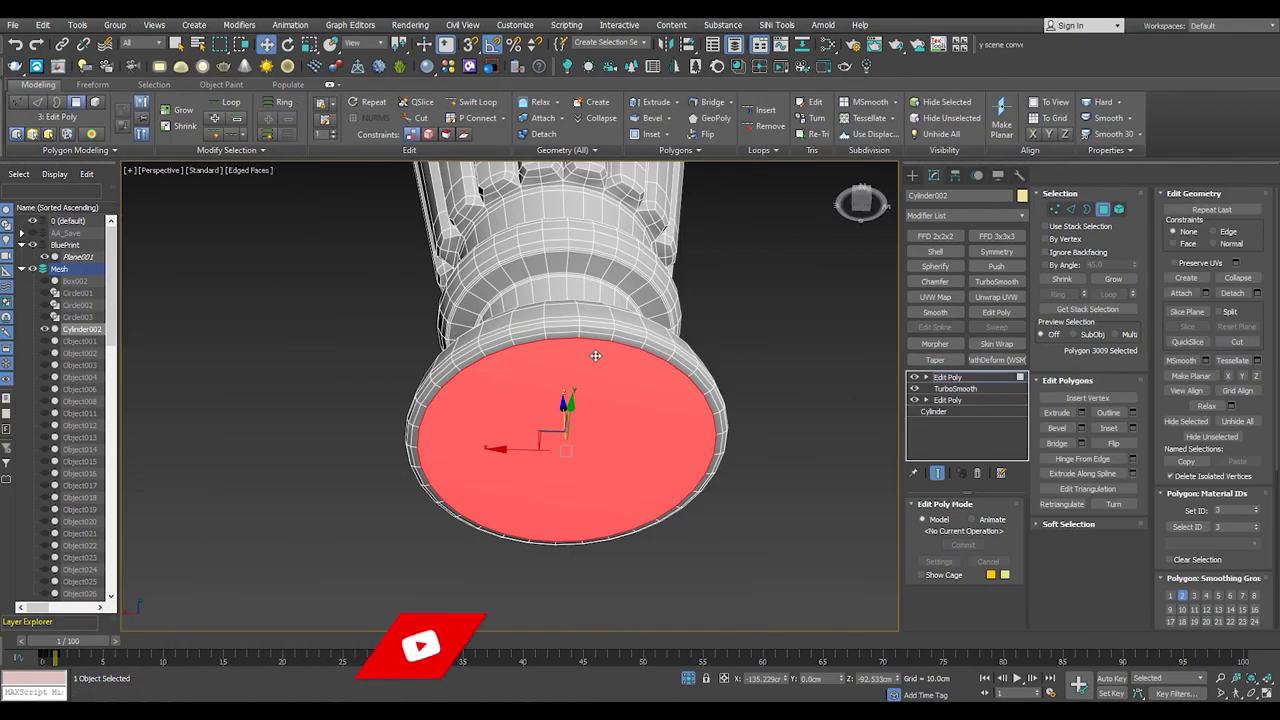
left_click_drag(527, 433, 527, 517)
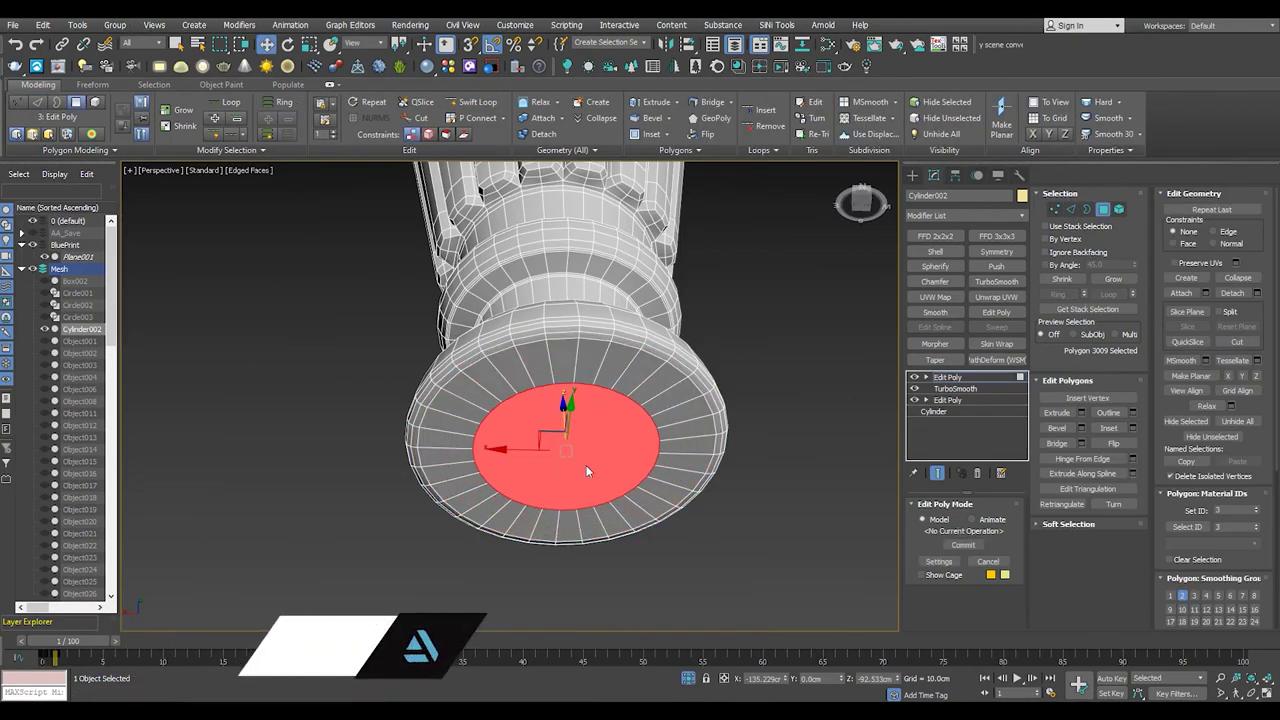
key("Delete")
- Scale the open rim border and chamfer the rim edge
middle_click_drag(586, 465, 600, 330, "alt")
scroll(673, 280, "up", 5)
key("3")
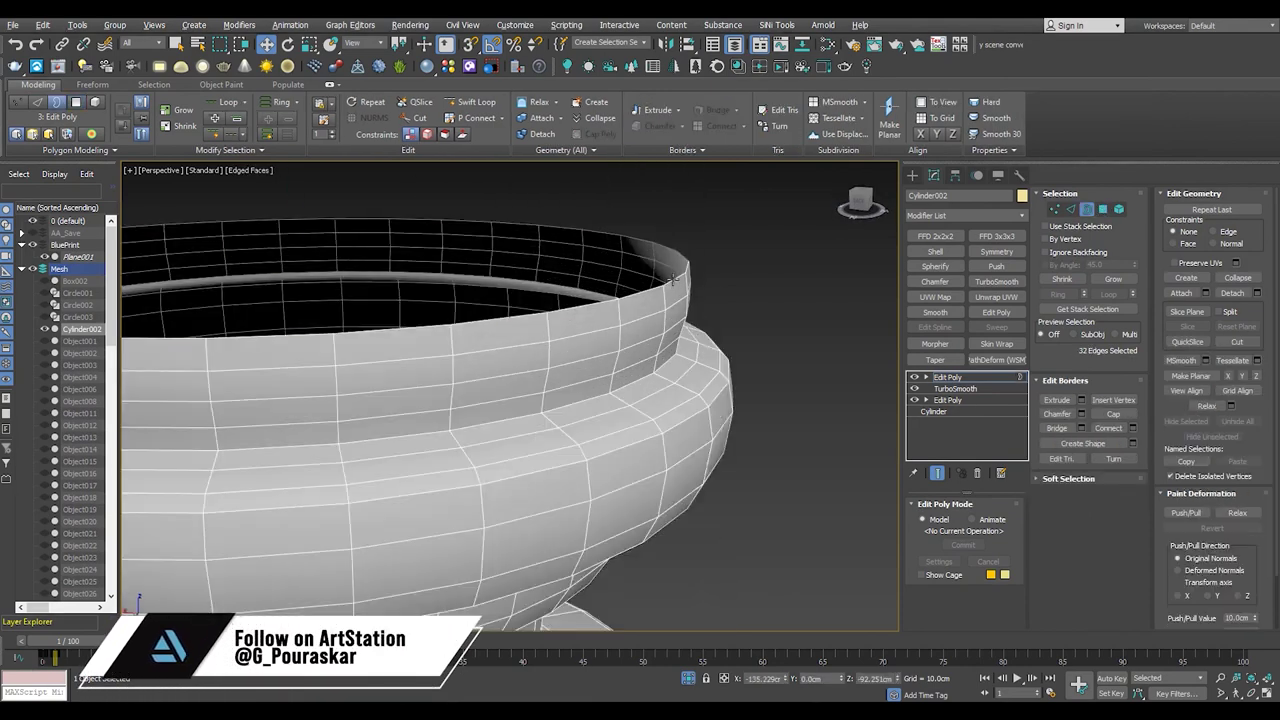
key("r")
scroll(673, 280, "down", 5)
key("2")
scroll(490, 307, "up", 3)
scroll(490, 320, "up", 3)
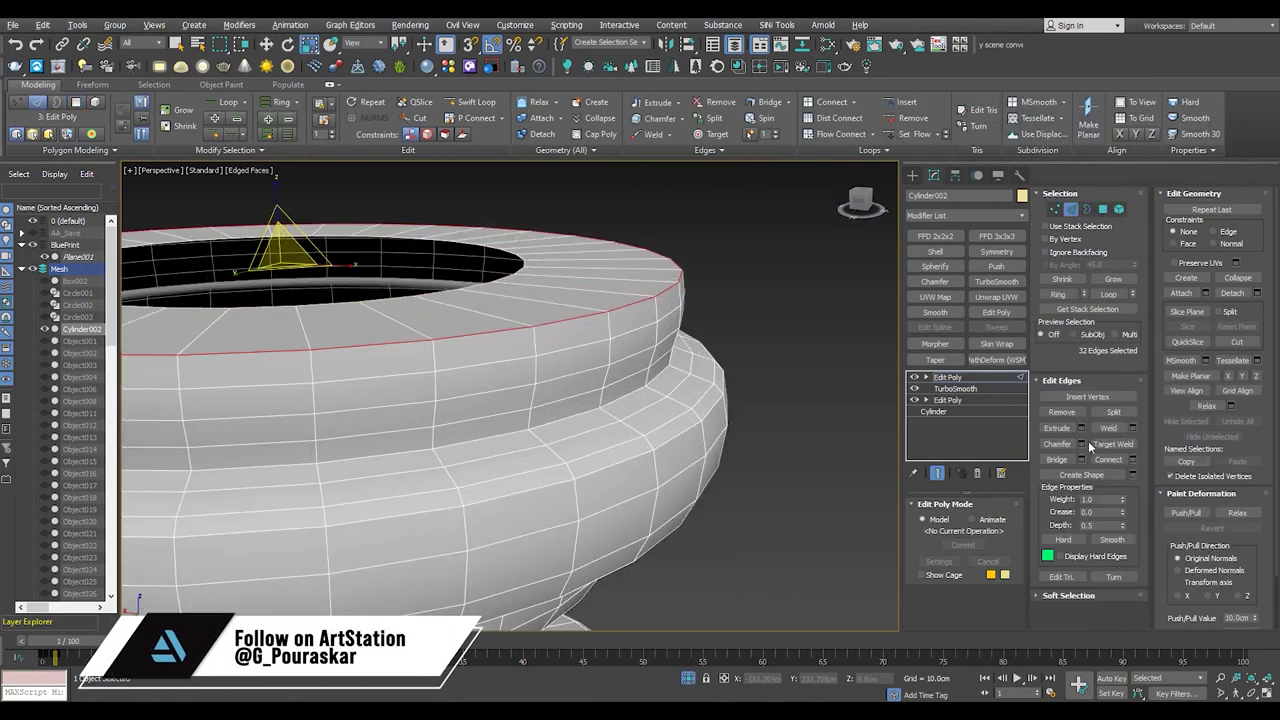
key("ctrl+shift+c")
left_click(517, 519)
- Check the finished rim from below and the neck from a level view, toggling wireframe shading
key("1")
scroll(517, 519, "down", 3)
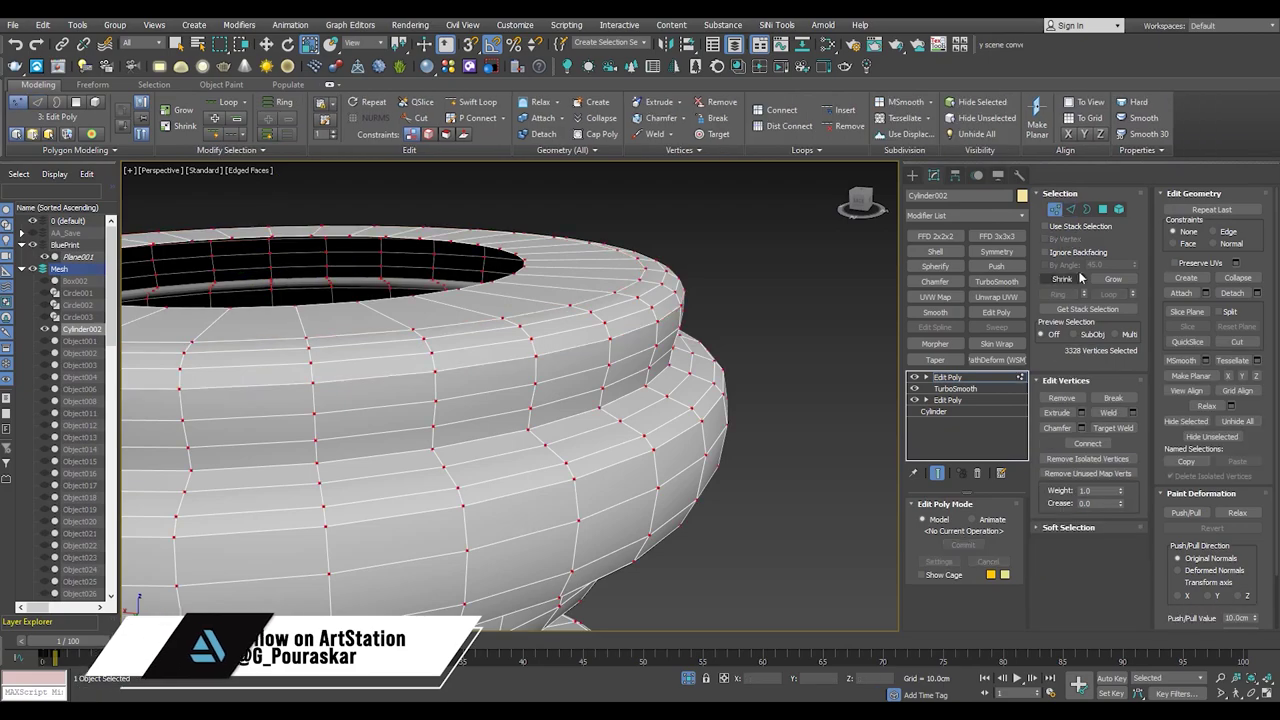
middle_click_drag(600, 450, 715, 493, "alt")
key("F4")
key("e")
key("F4")
scroll(608, 363, "up", 3)
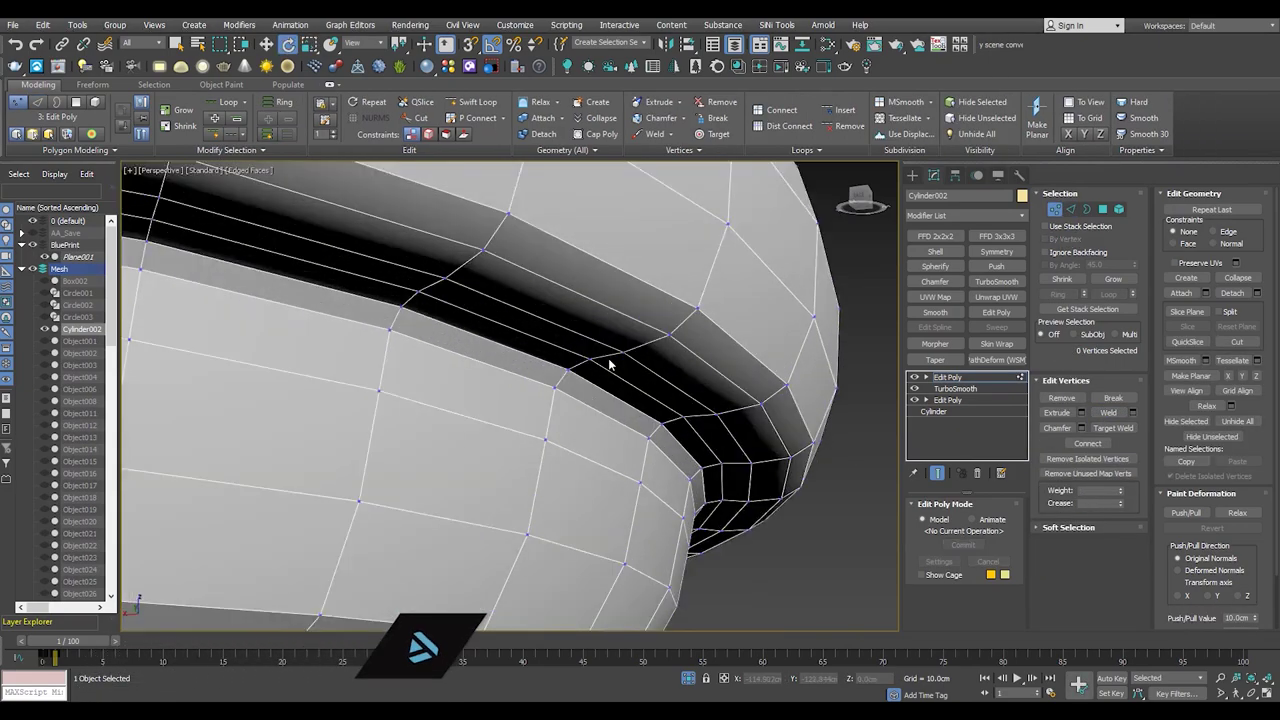
key("2")
middle_click_drag(606, 354, 563, 429, "alt")
scroll(563, 429, "down", 5)
scroll(567, 420, "down", 1)
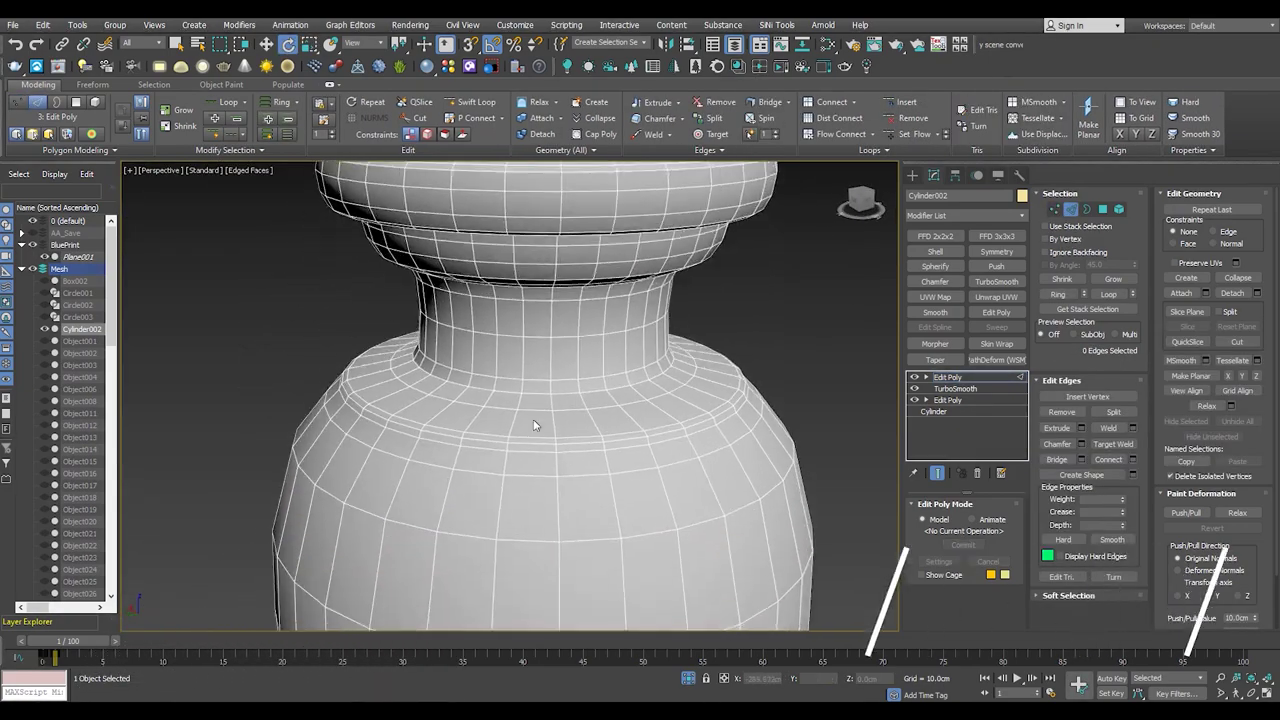